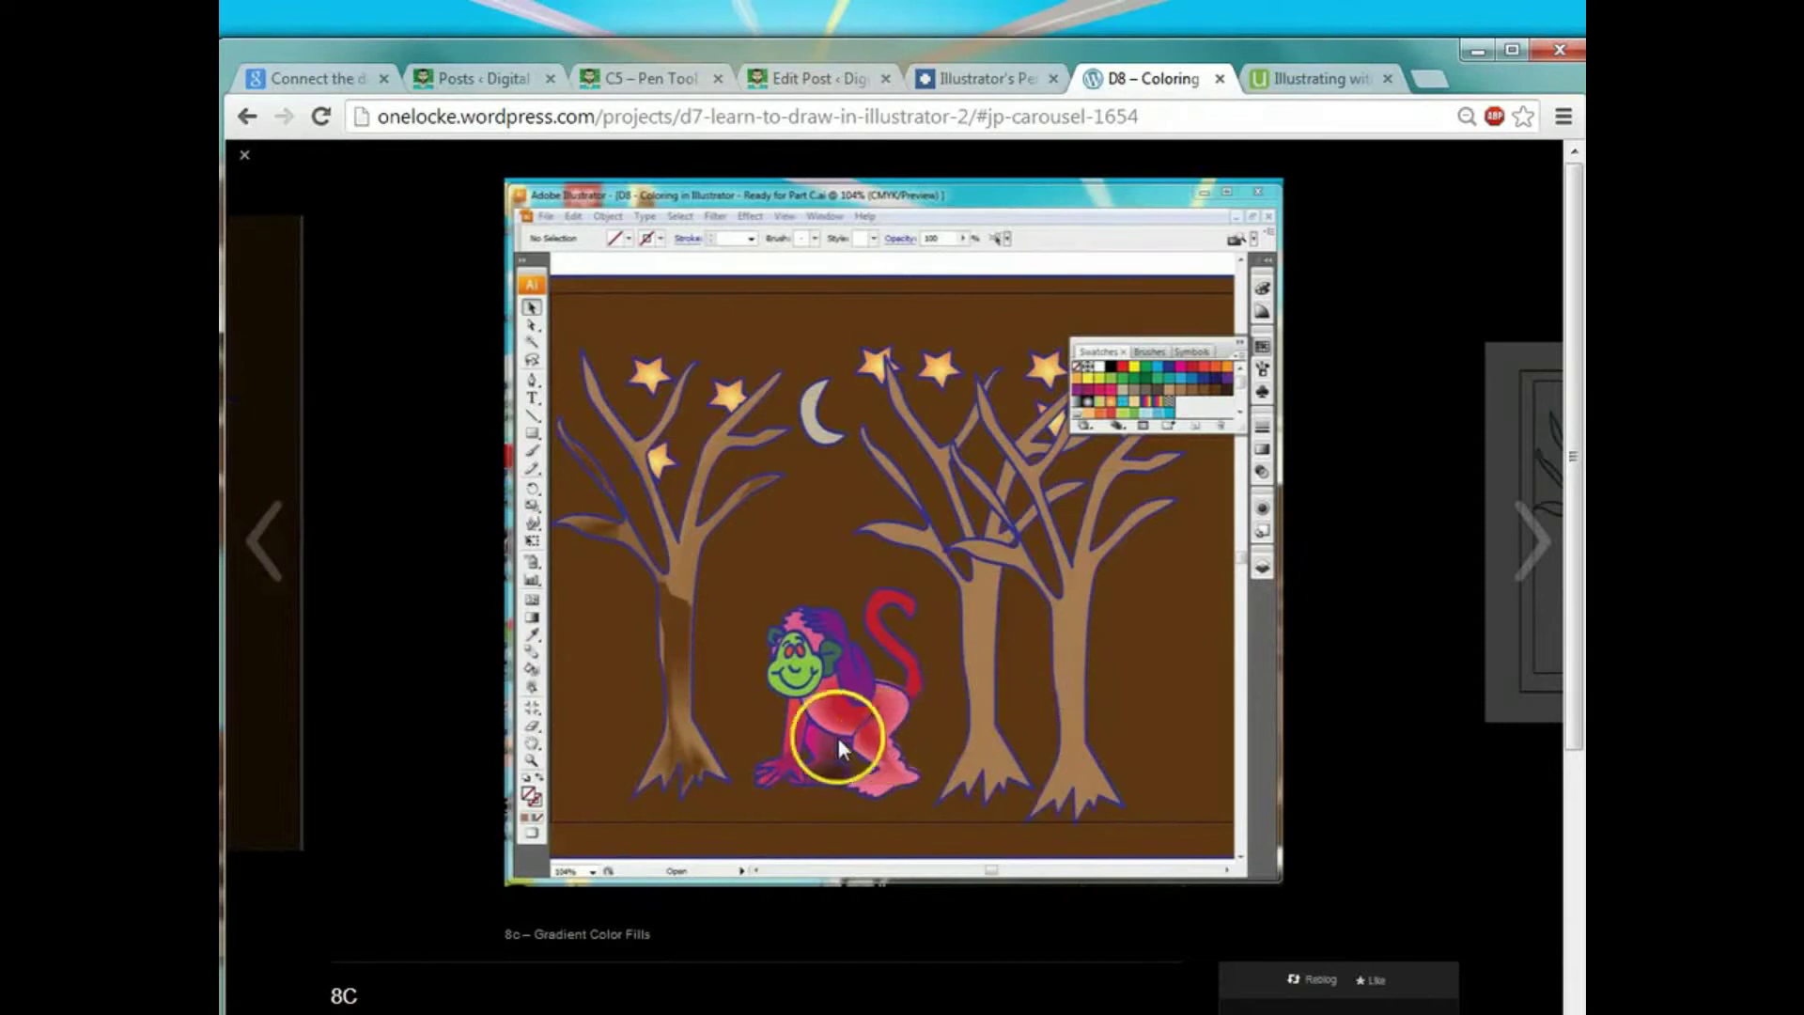
Step: Browse the monkey illustration's line-art and gradient-fill examples in the project gallery, and collapse the Color panel covering the penguin drawing
{"action": "left_click", "coordinate": [1514, 538]}
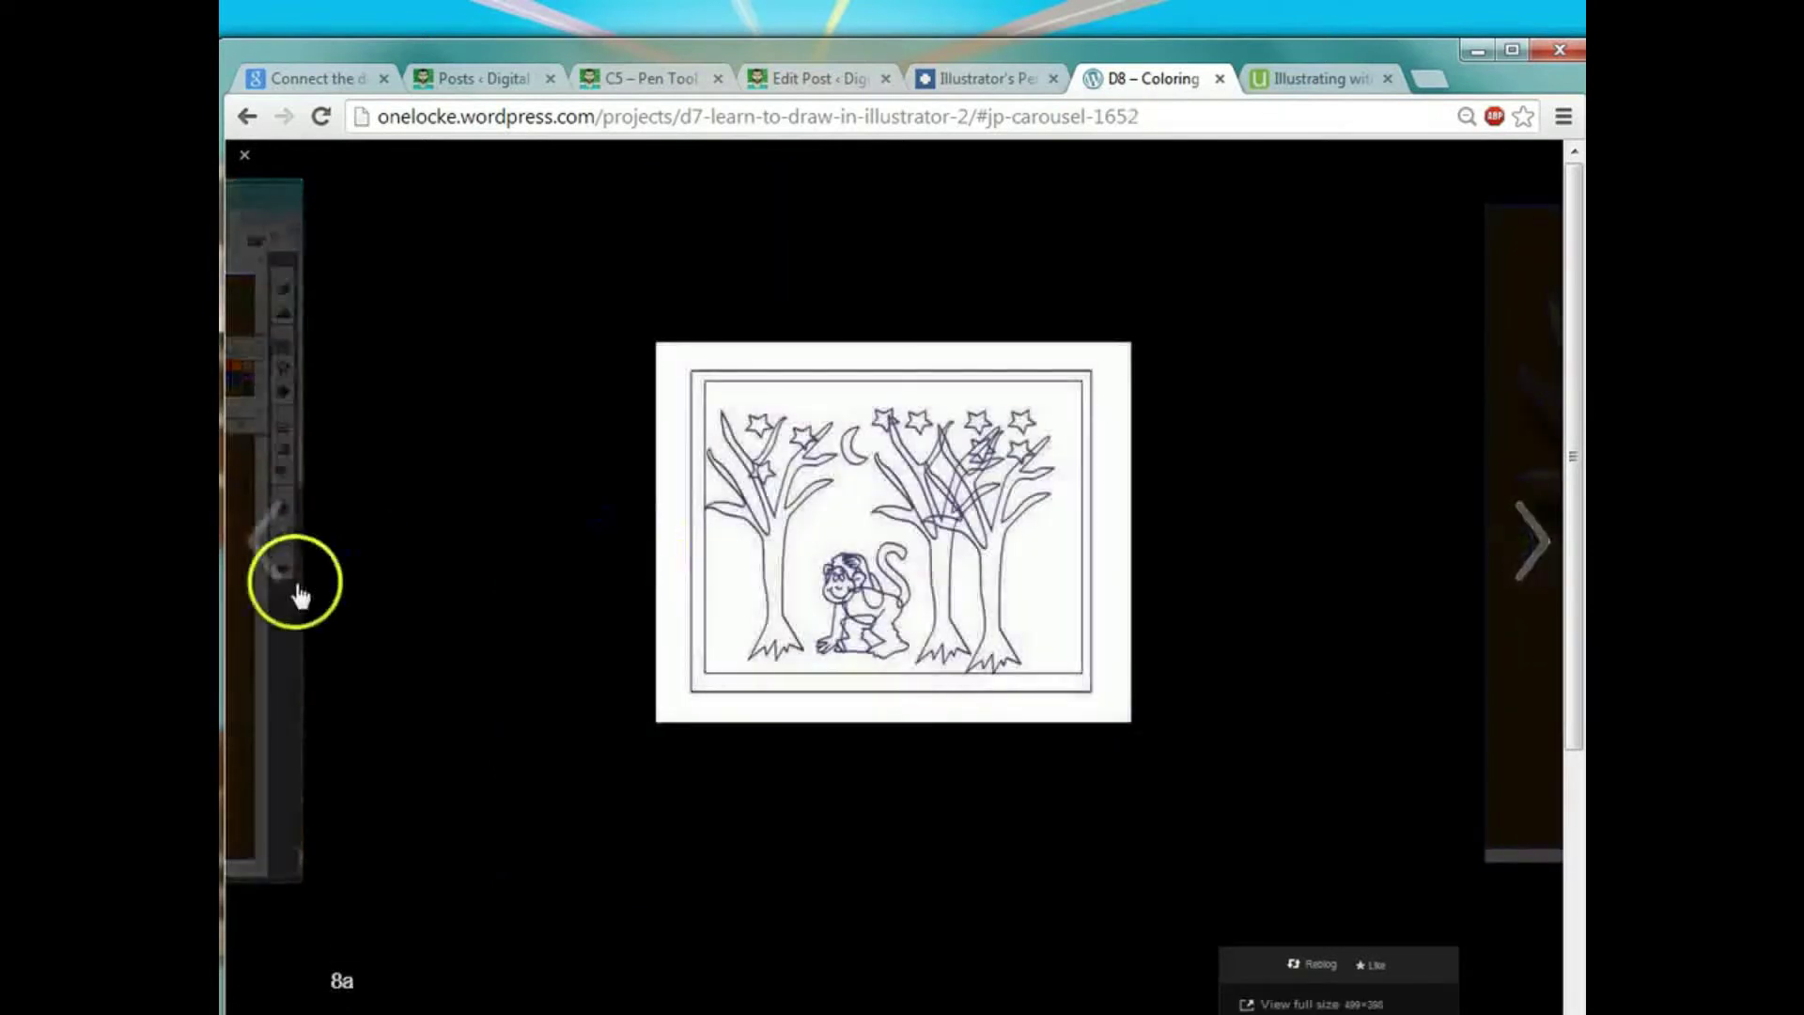
{"action": "left_click", "coordinate": [283, 570]}
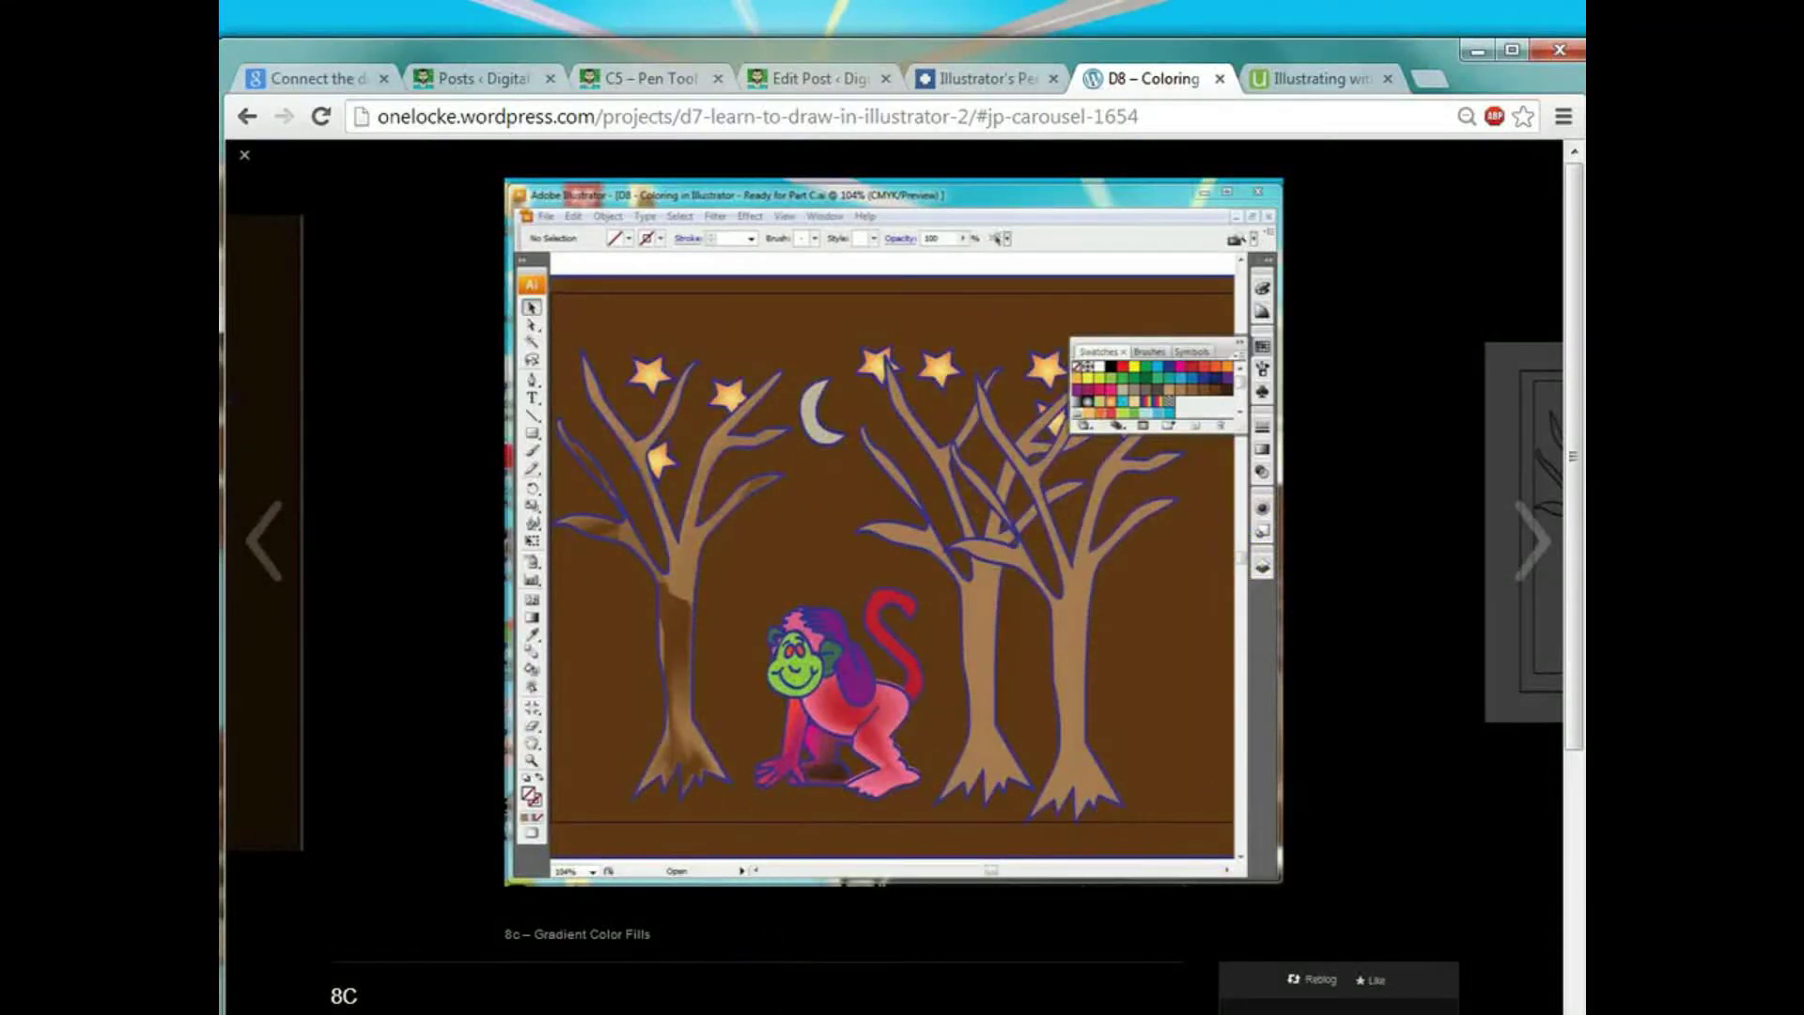
{"action": "left_click", "coordinate": [1139, 758]}
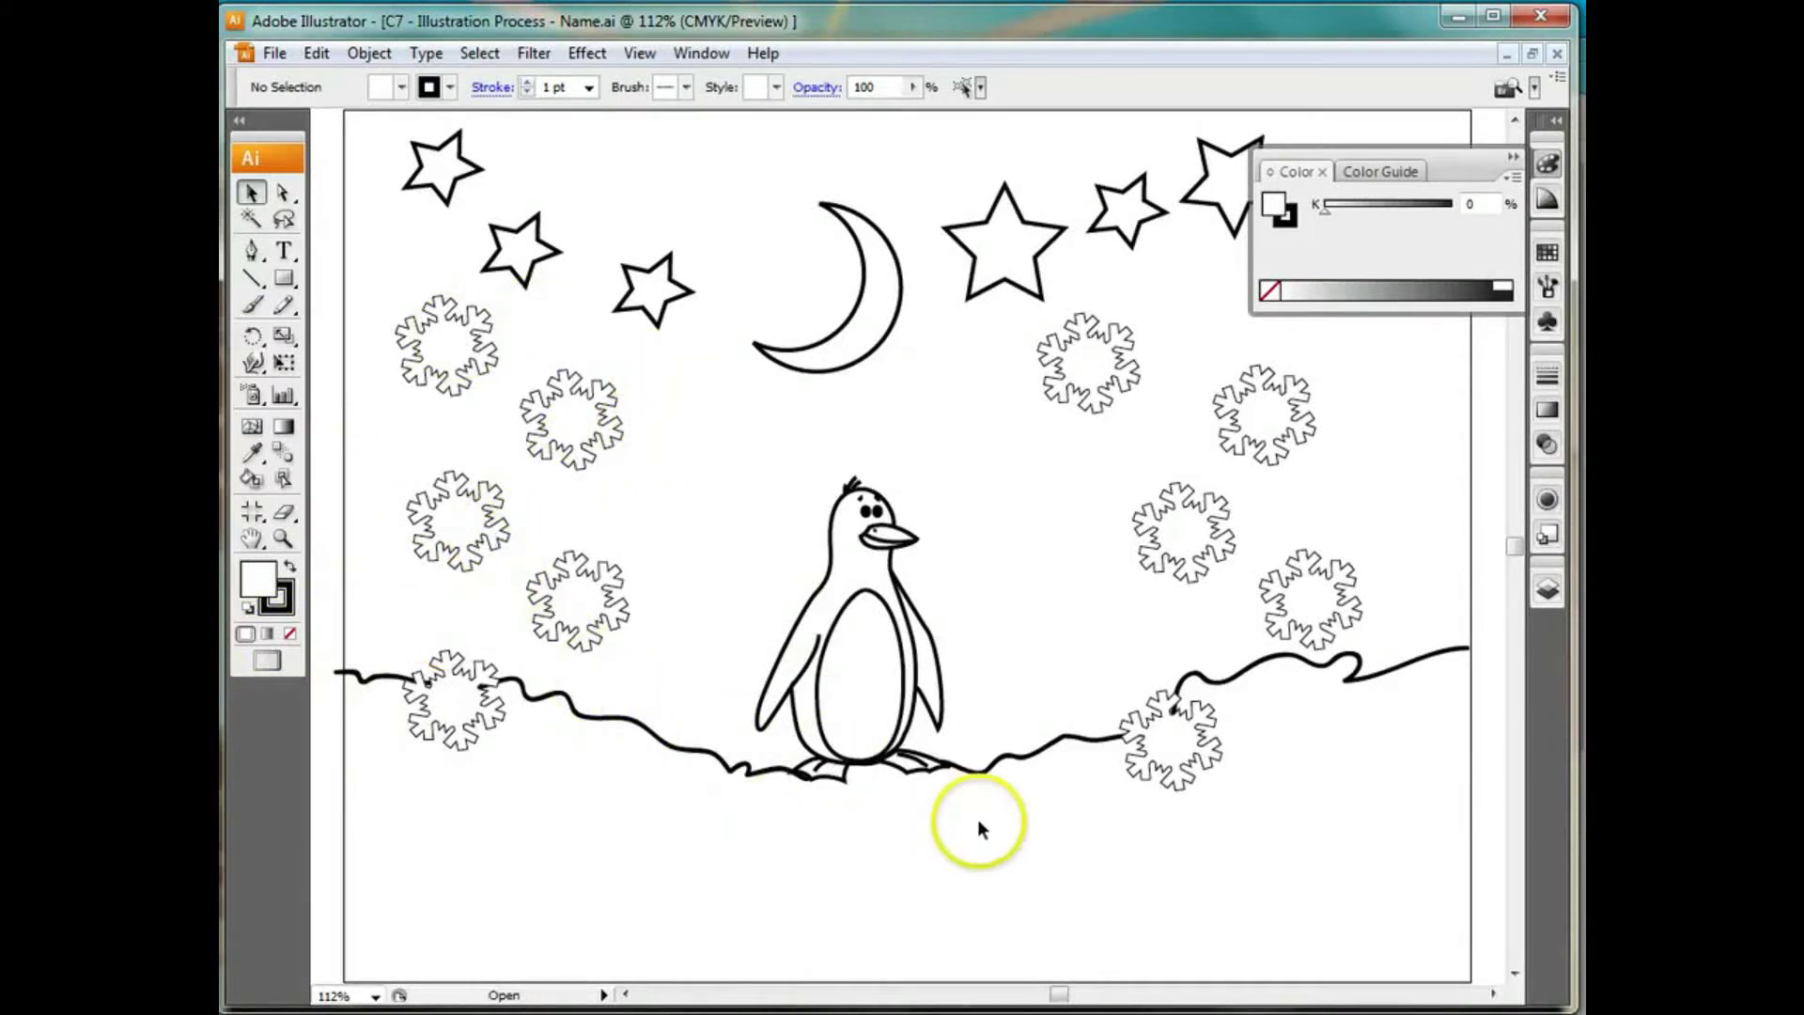
{"action": "left_click", "coordinate": [1513, 156]}
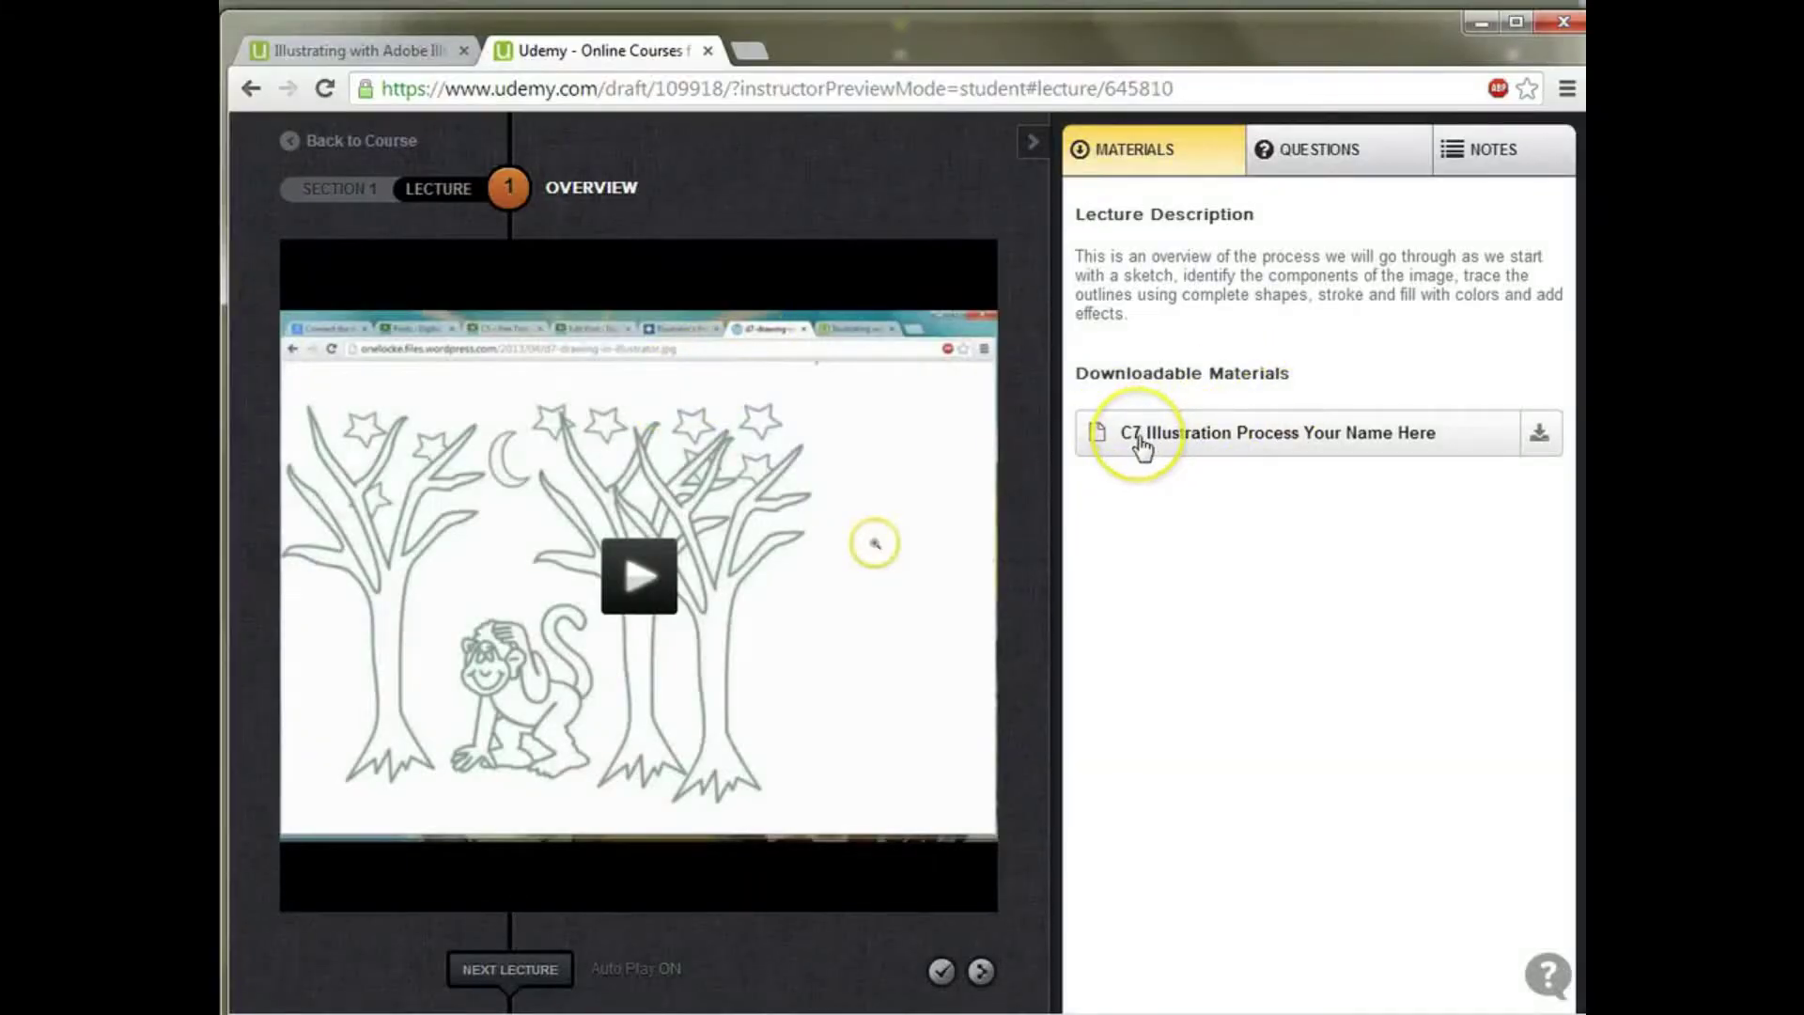
Step: Download the lecture material "C7 Illustration Process Your Name Here" and open the downloaded file in Adobe Illustrator
{"action": "left_click", "coordinate": [1237, 436]}
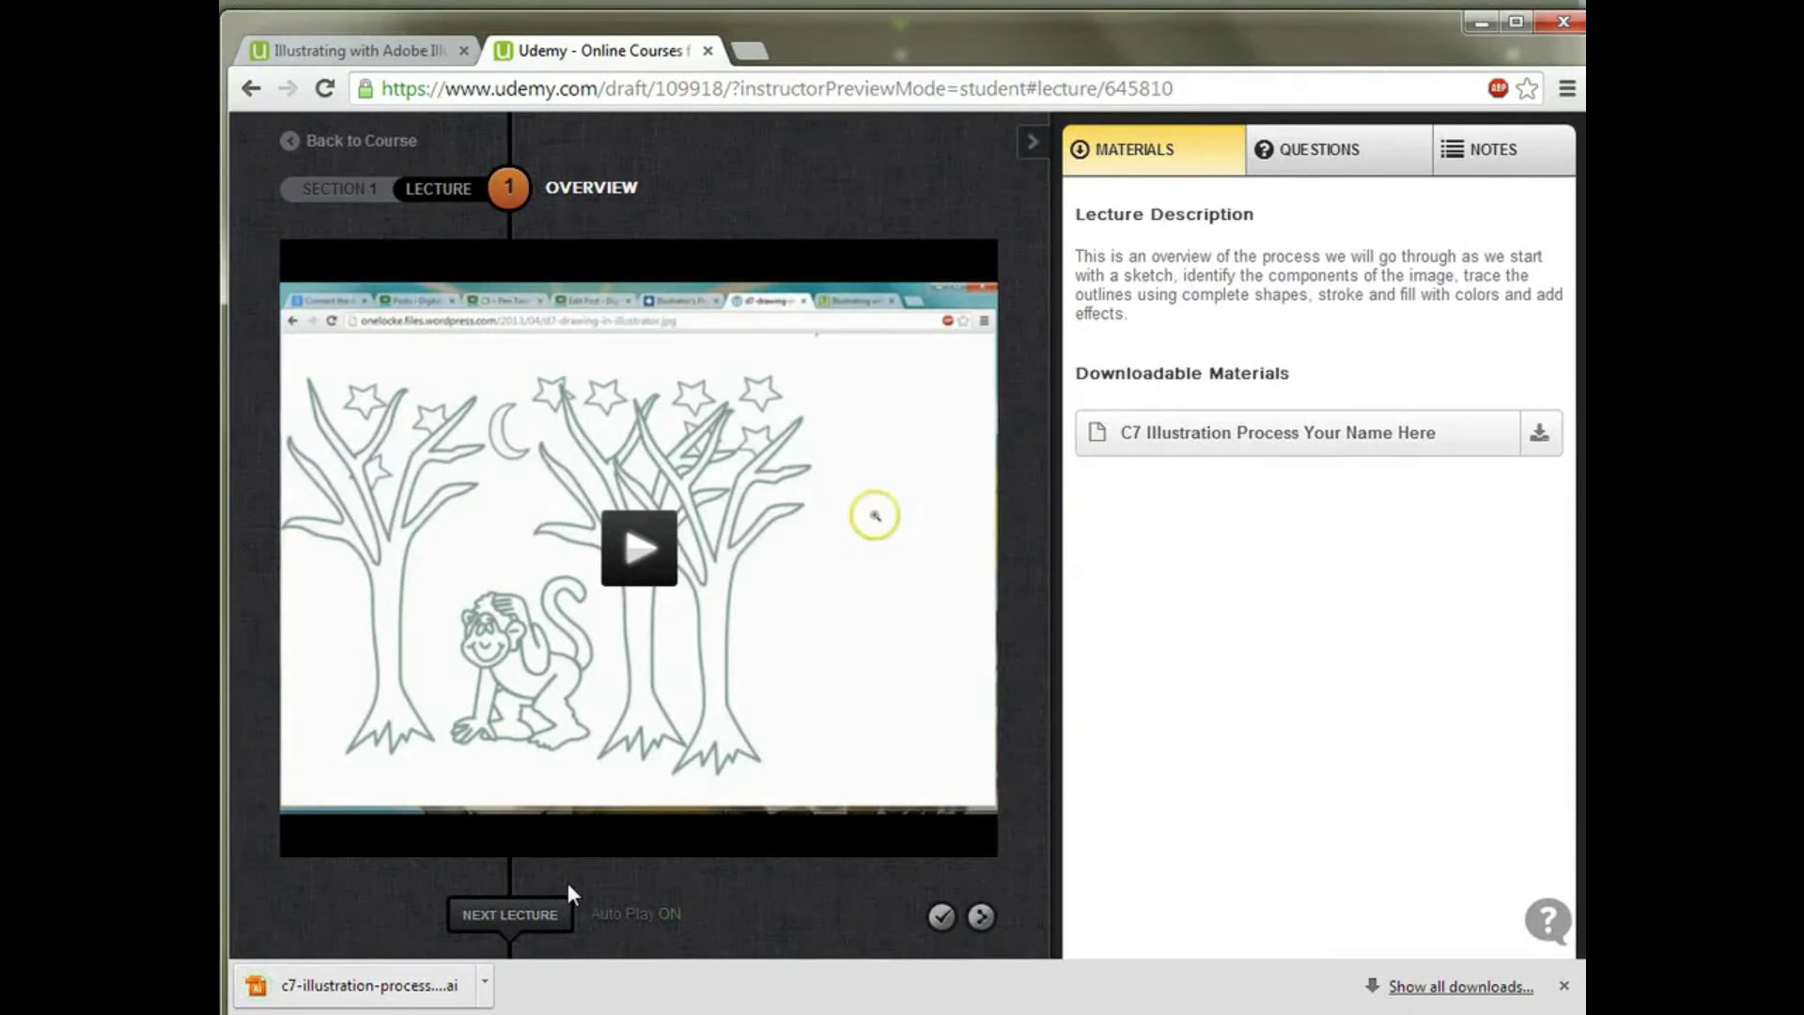
{"action": "left_click", "coordinate": [433, 982]}
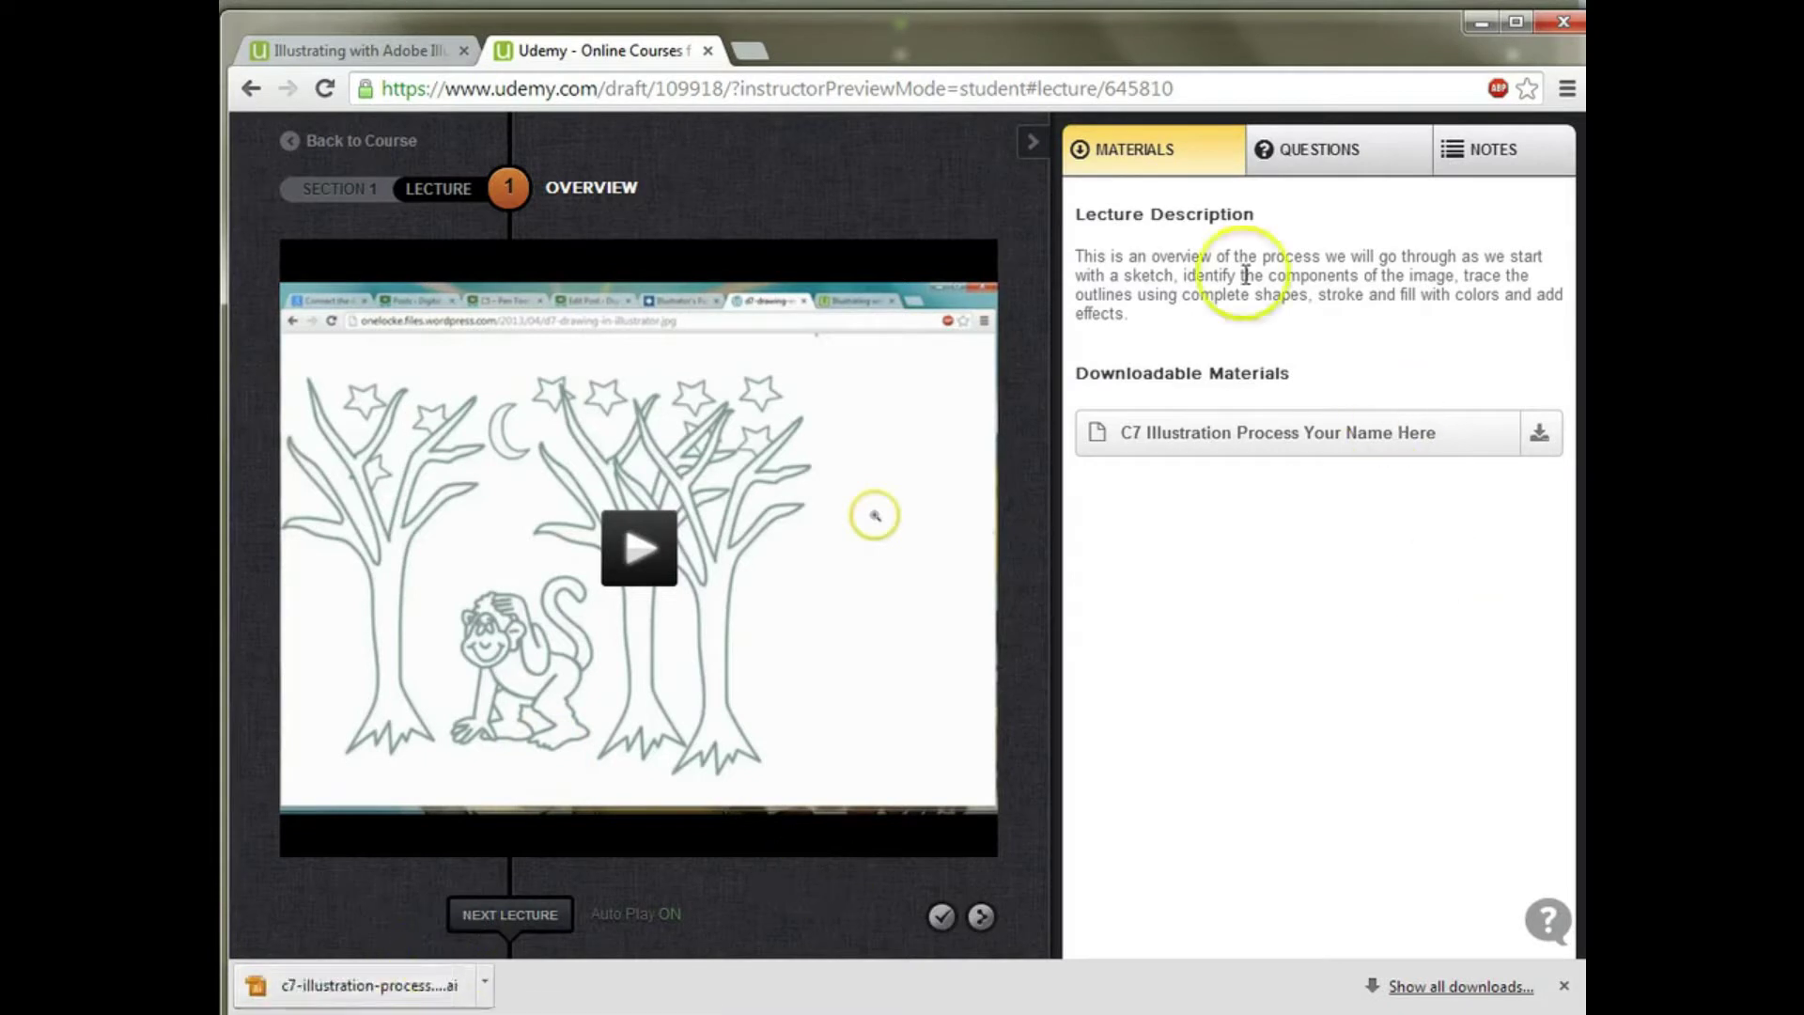
{"action": "mouse_move", "coordinate": [395, 644]}
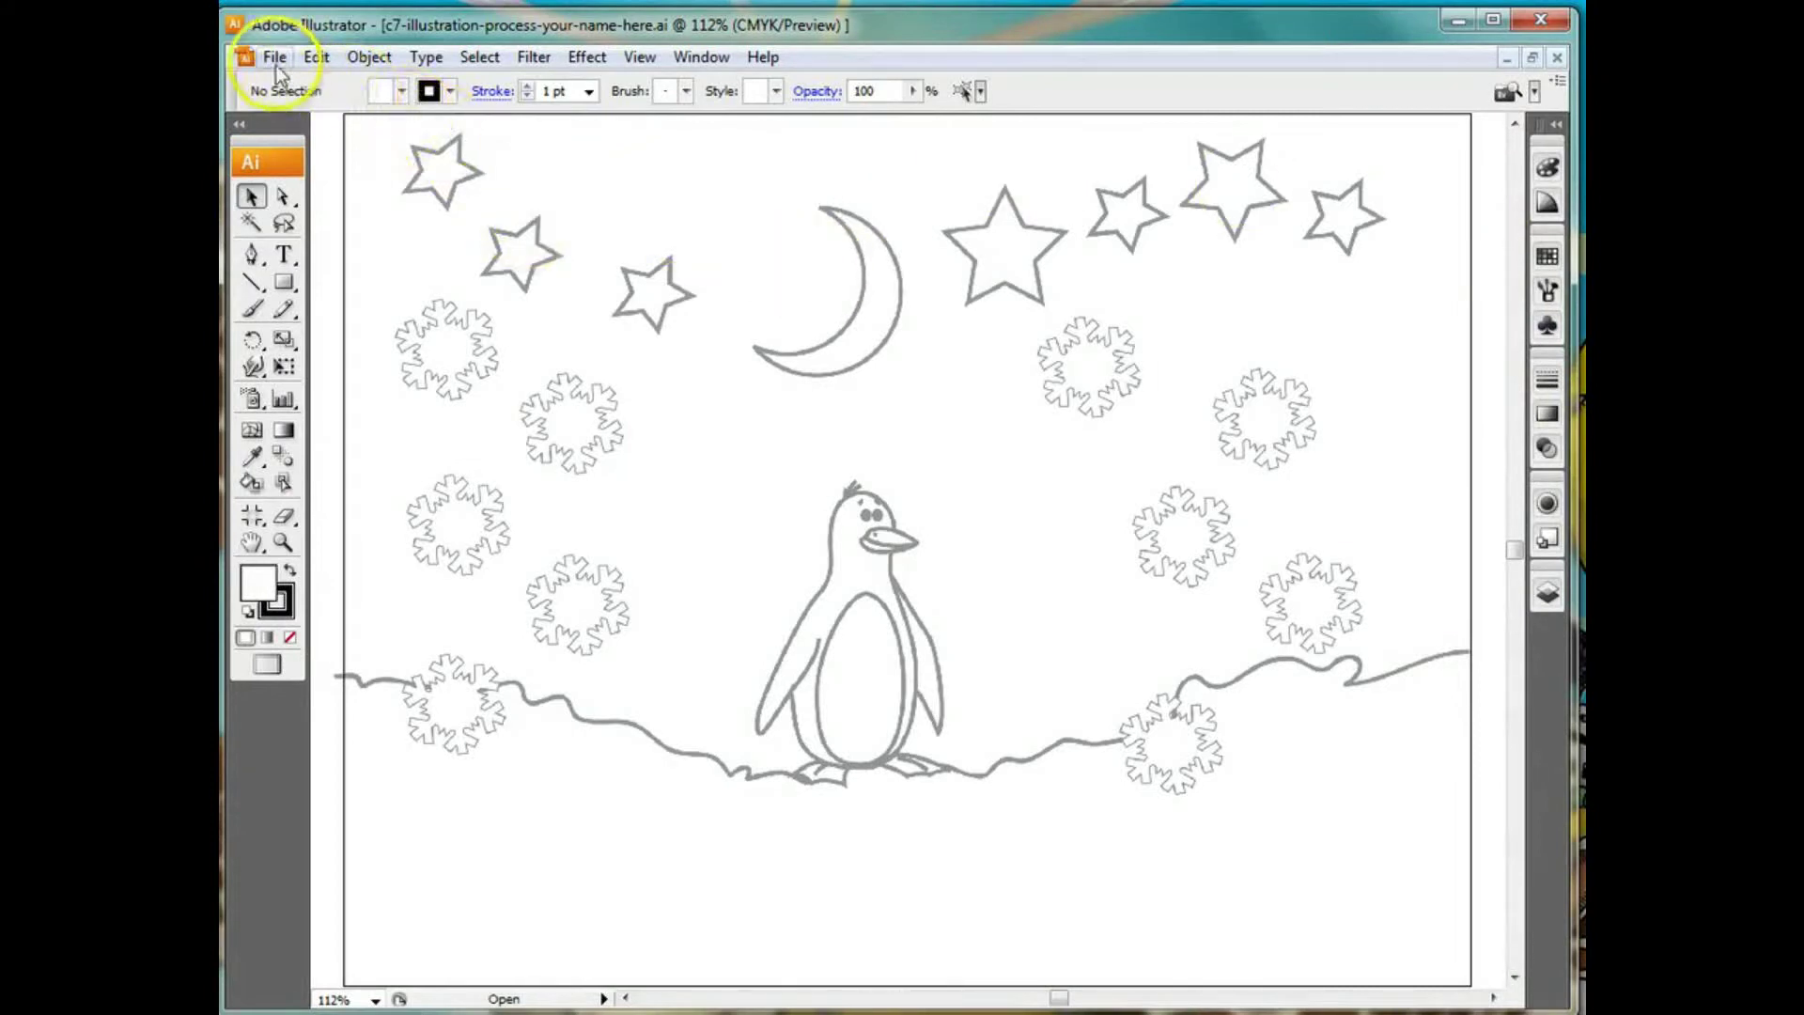
Step: Load a preset workspace to restore the panel arrangement, and return the application window to its place
{"action": "left_click", "coordinate": [658, 59]}
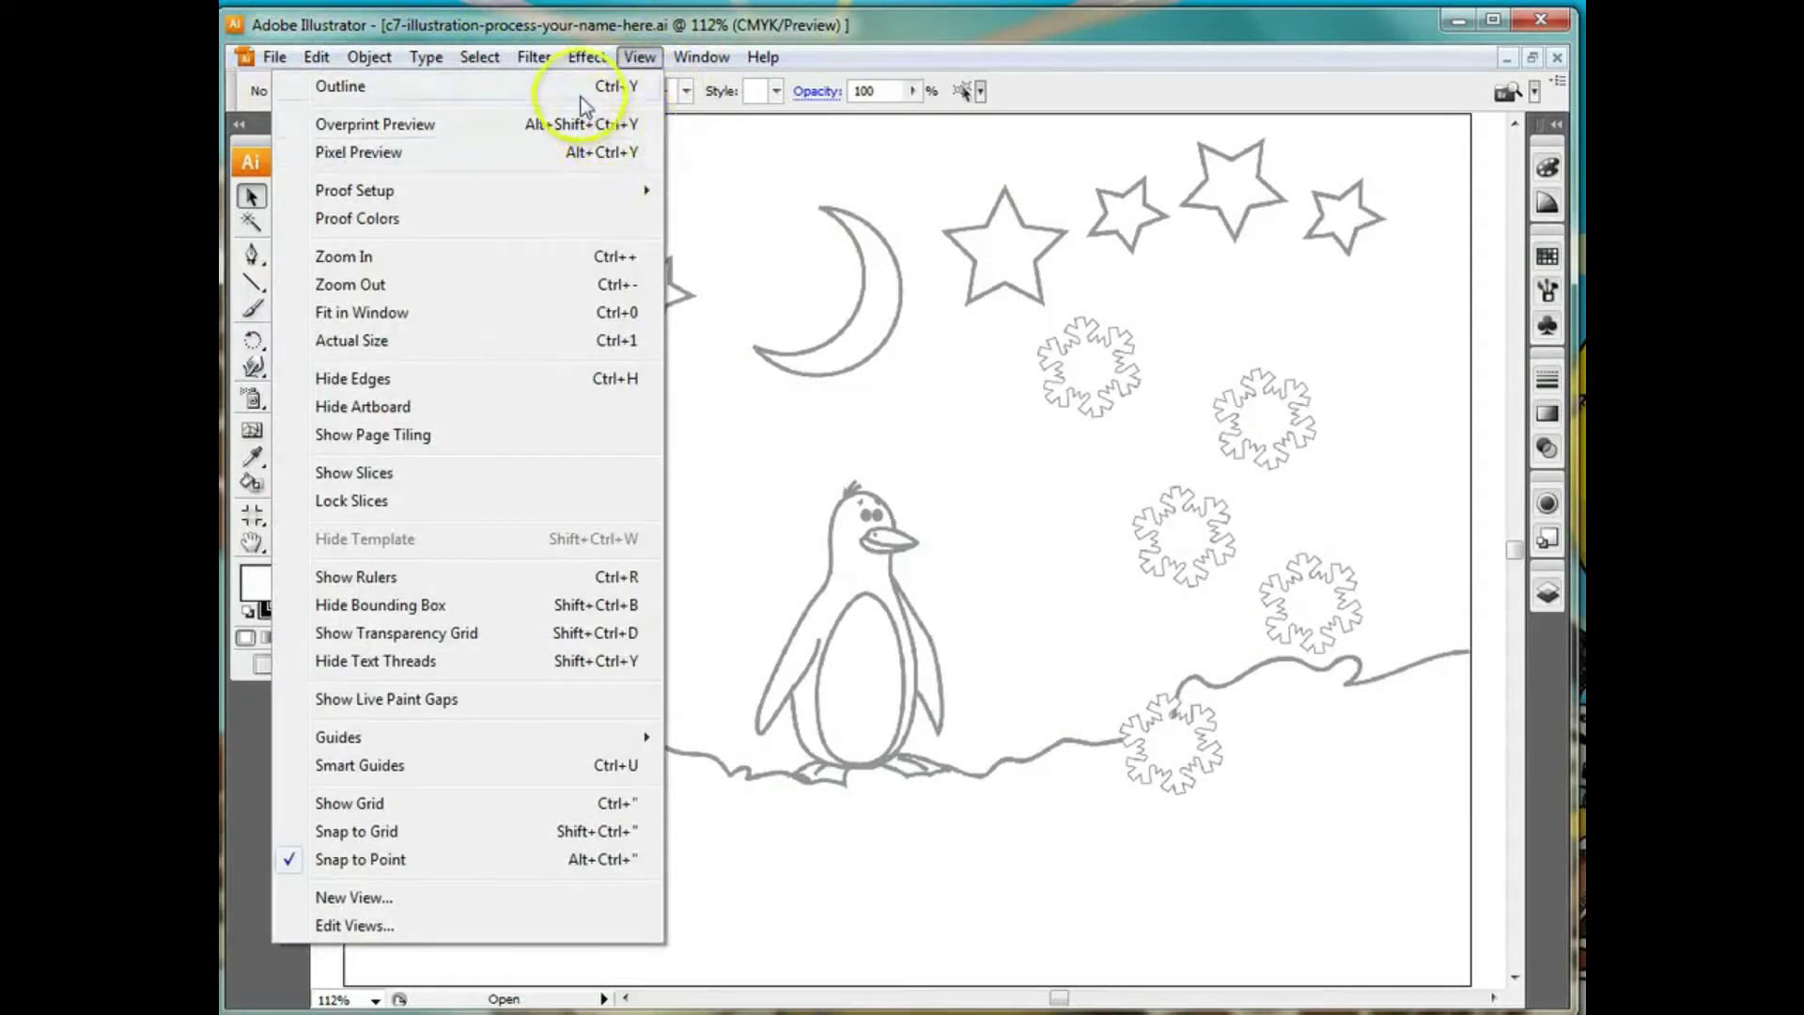
{"action": "mouse_move", "coordinate": [695, 57]}
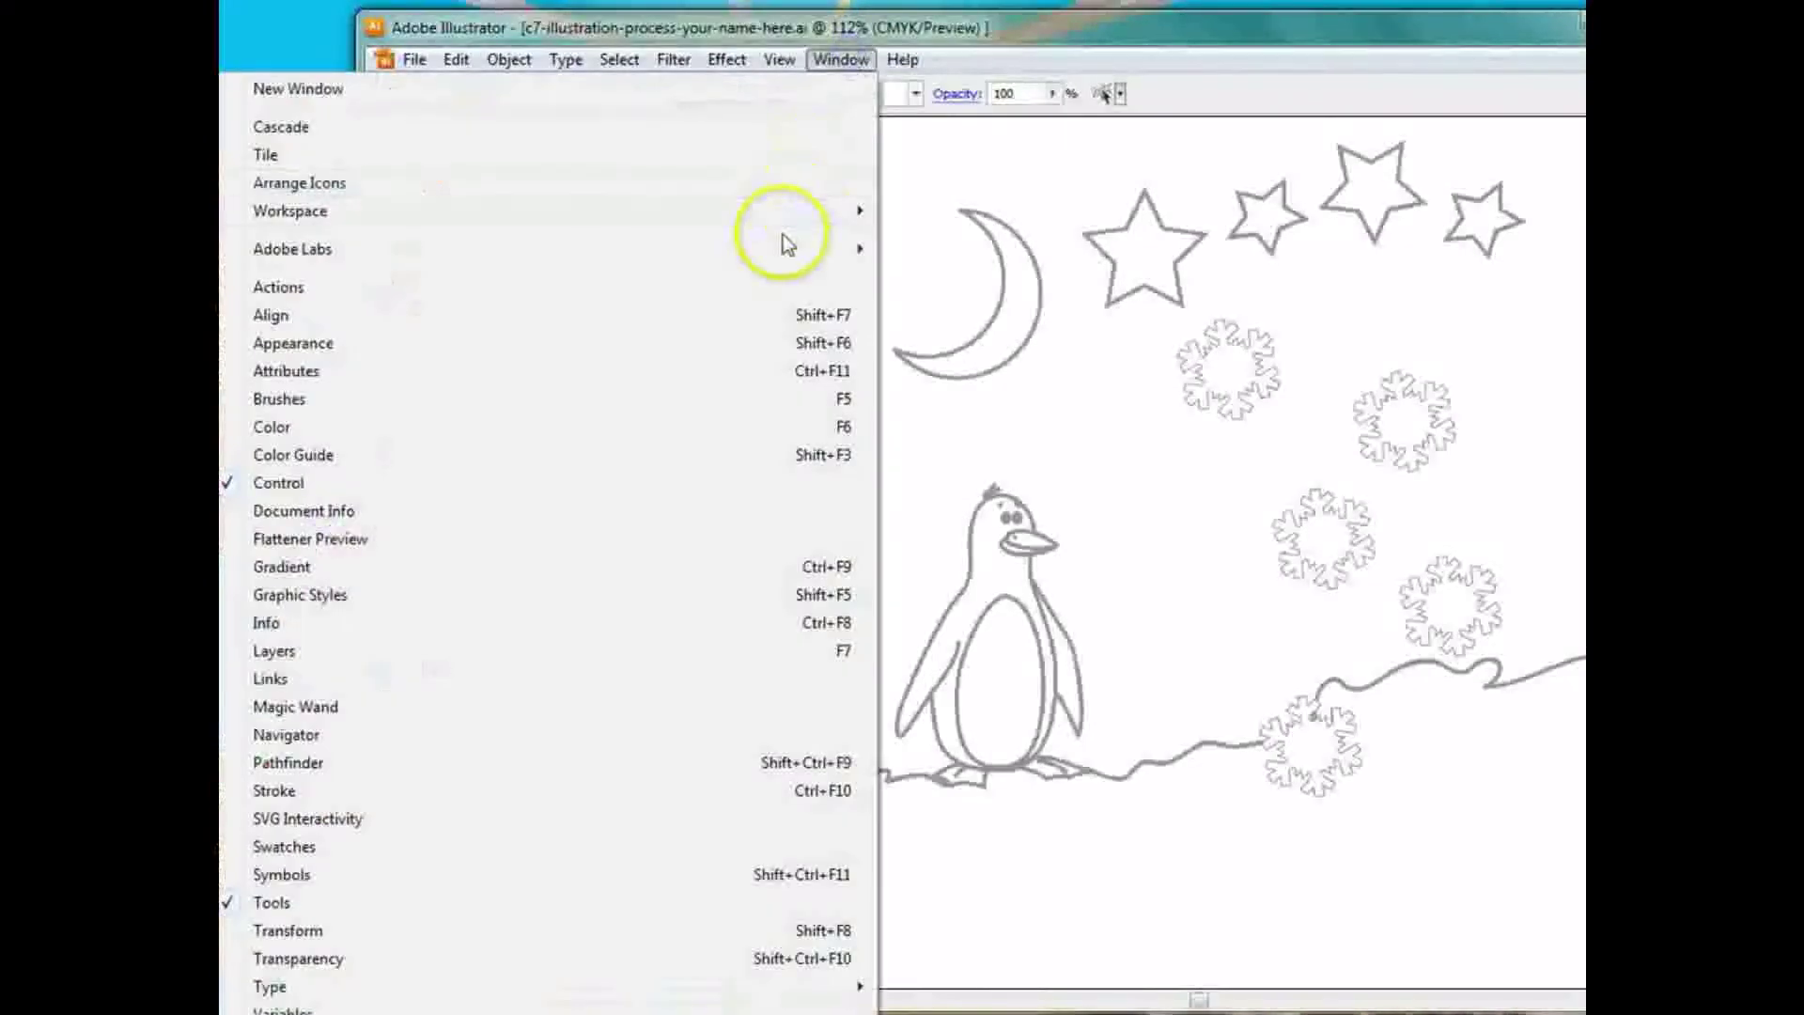
{"action": "left_click", "coordinate": [823, 28]}
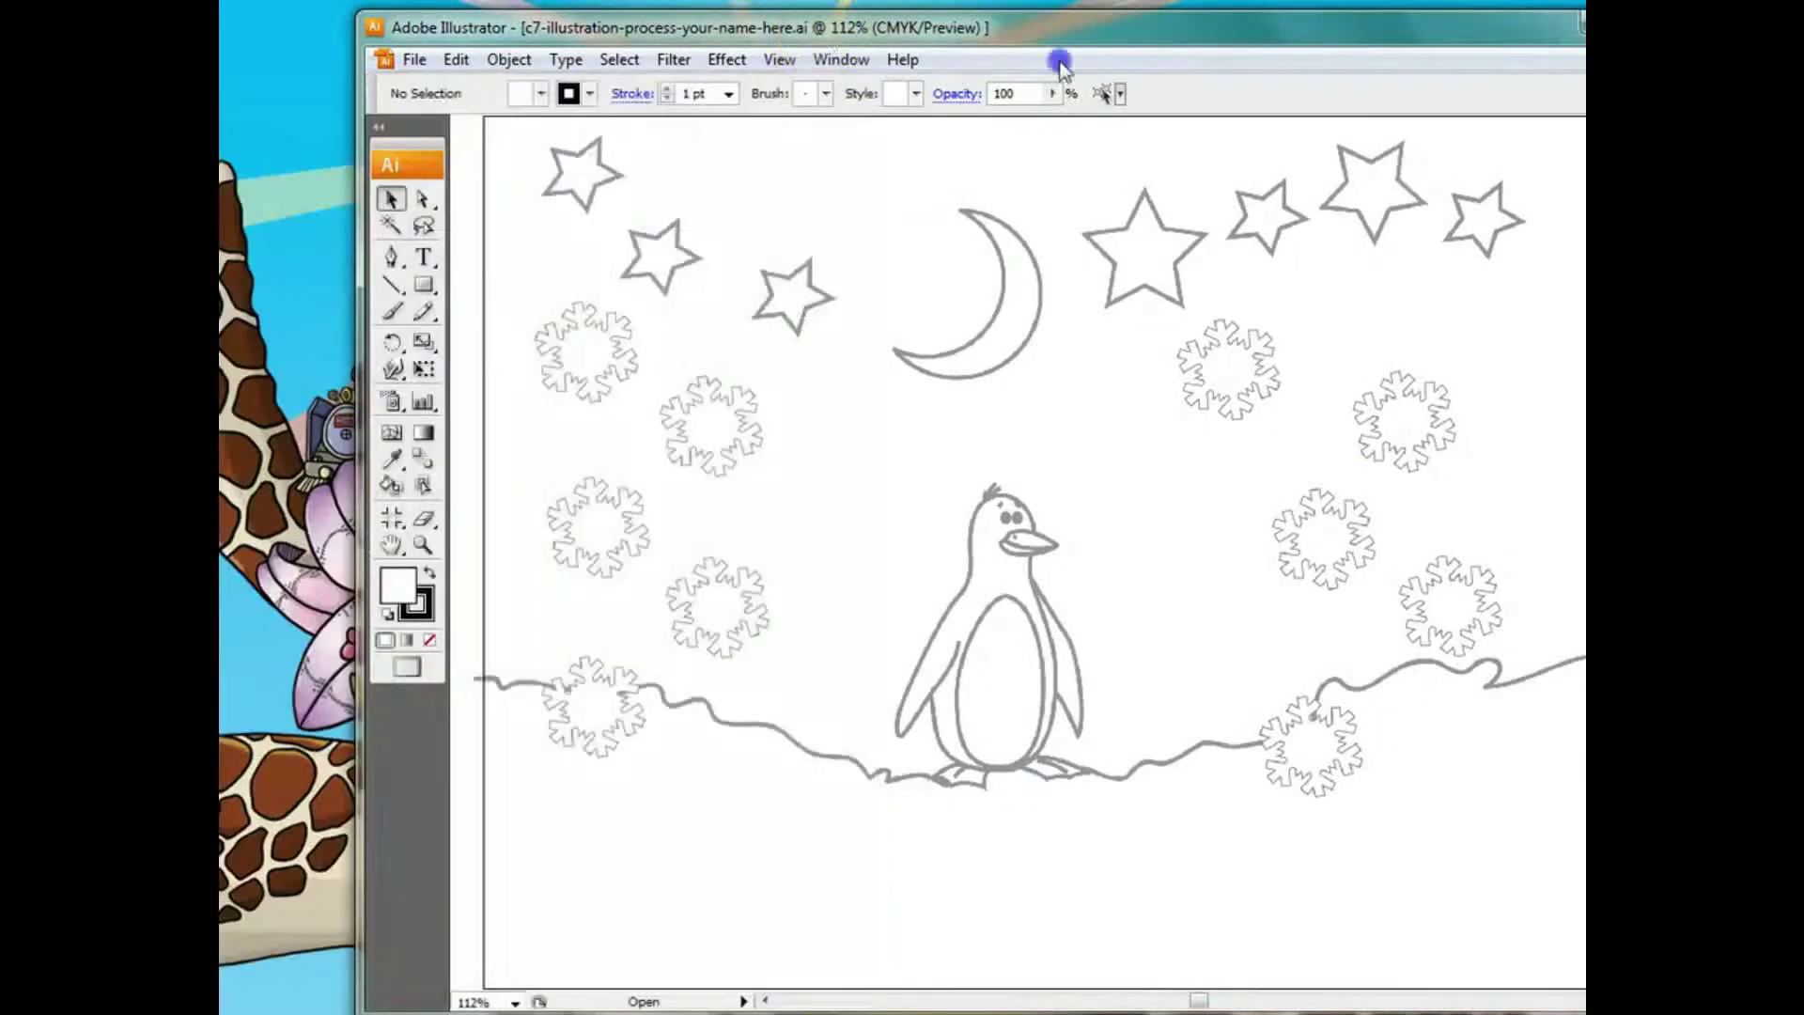
{"action": "left_click_drag", "start_coordinate": [823, 28], "coordinate": [1292, 17]}
{"action": "left_click", "coordinate": [1309, 44]}
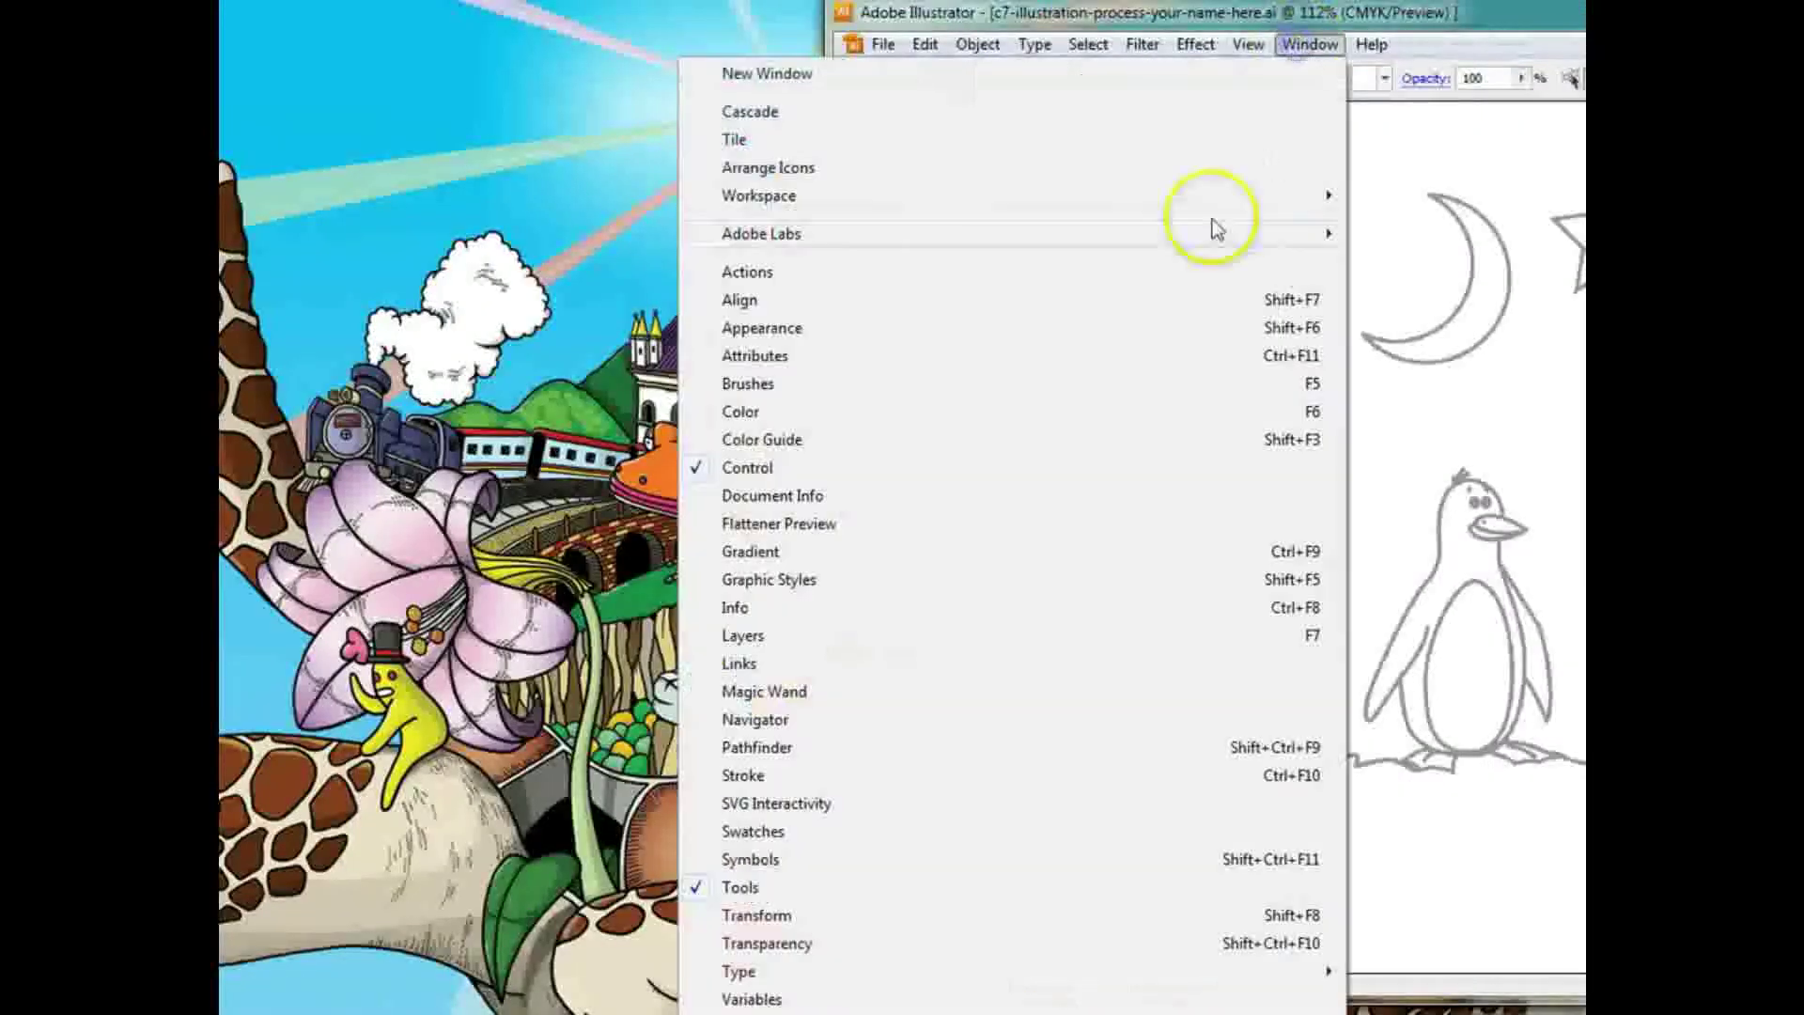
{"action": "left_click", "coordinate": [1151, 207]}
{"action": "left_click", "coordinate": [568, 263]}
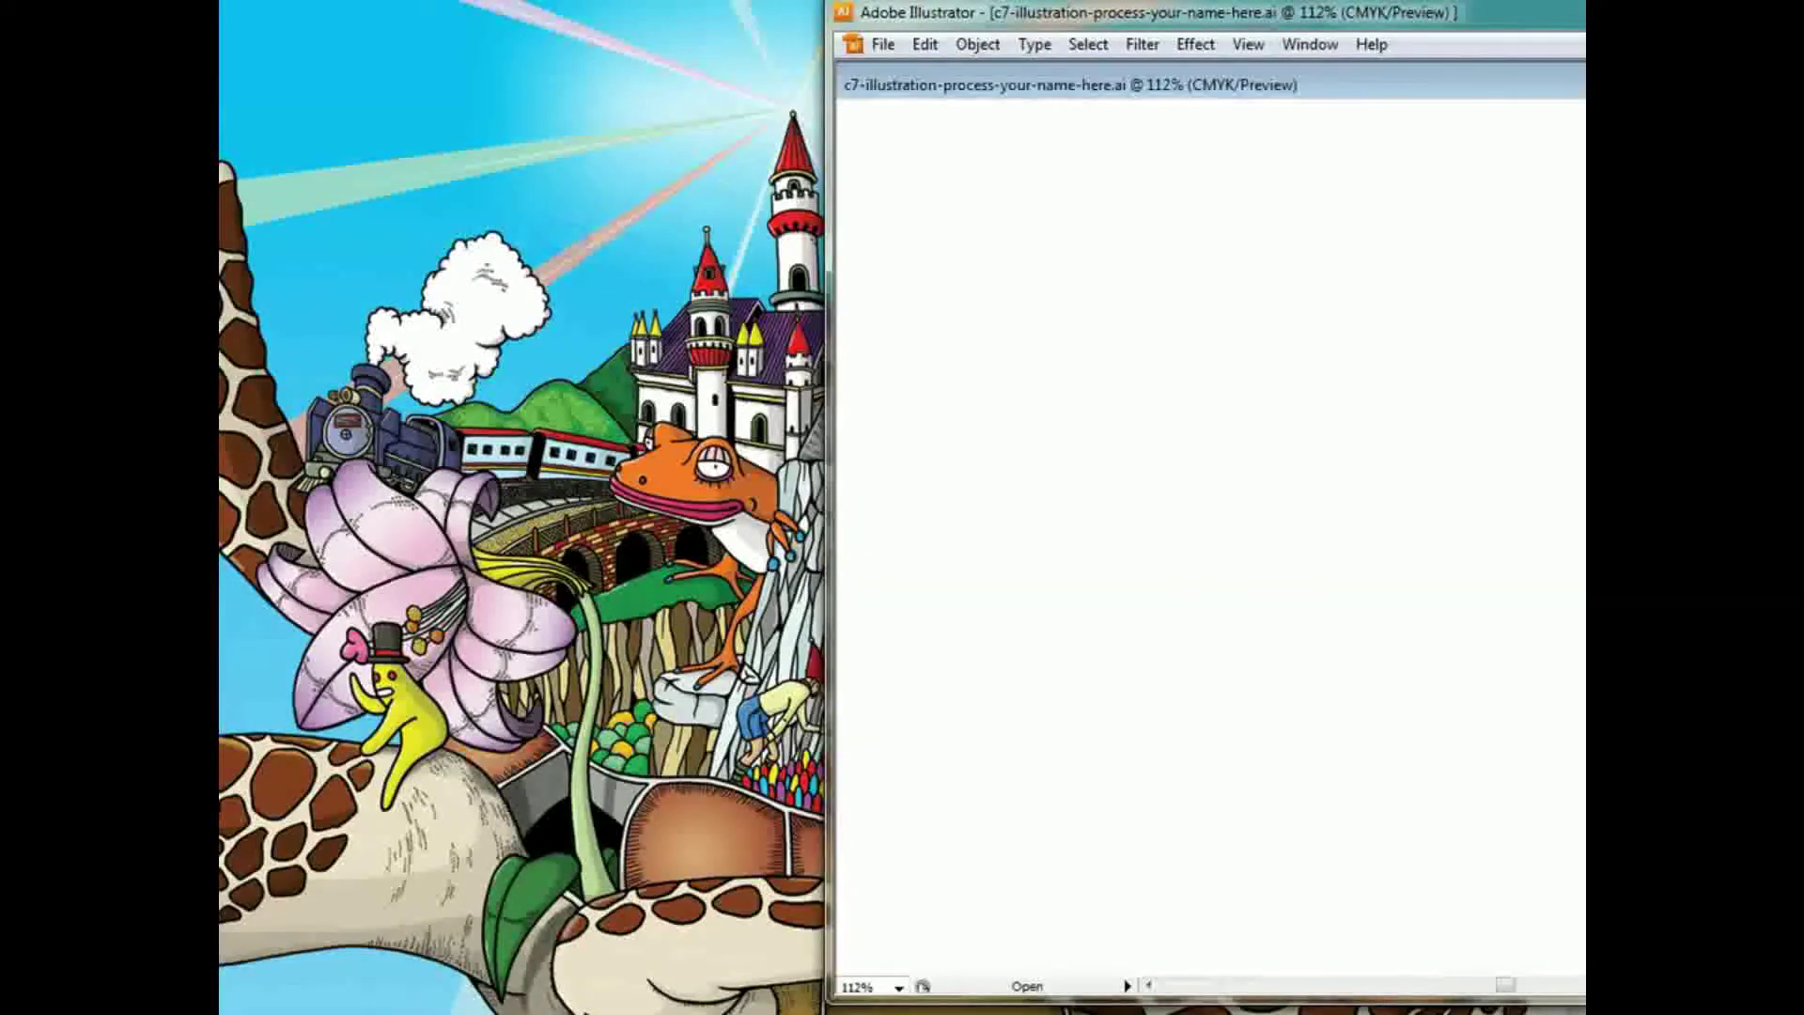
{"action": "left_click_drag", "start_coordinate": [1135, 12], "coordinate": [573, 21]}
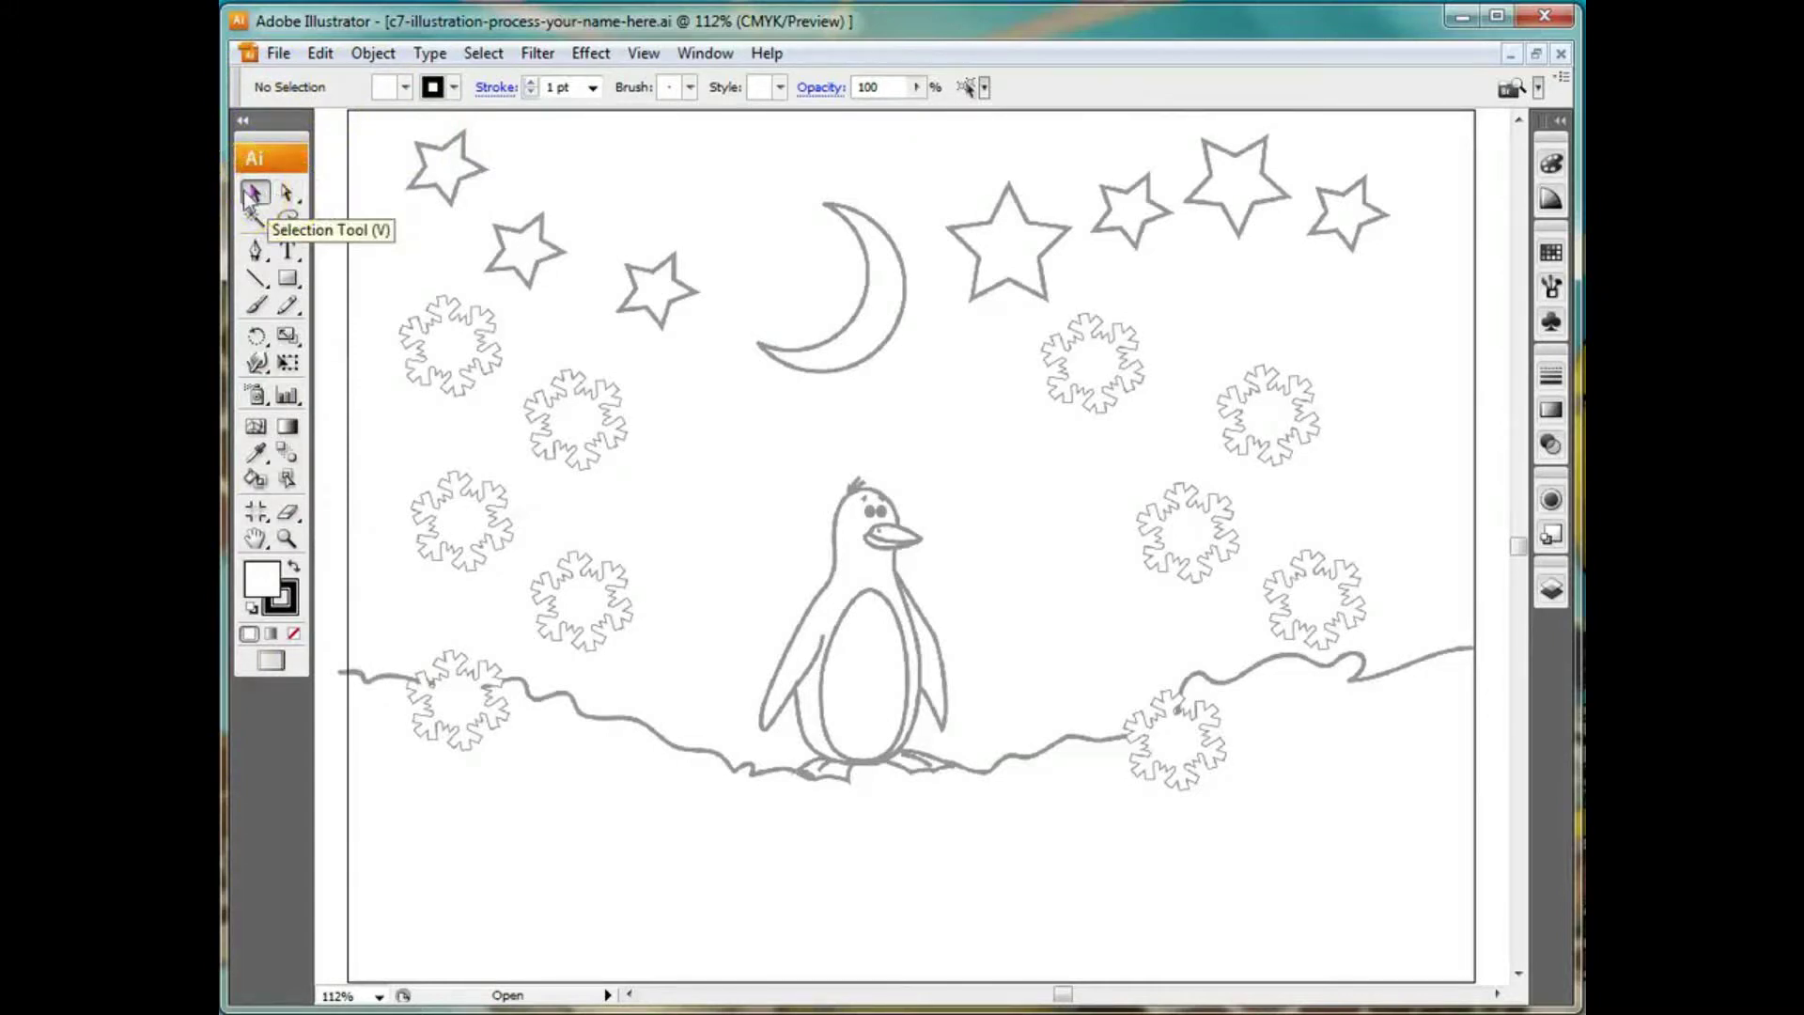
Step: Set the default fill to None and the stroke color to black with nothing selected
{"action": "left_click", "coordinate": [393, 87]}
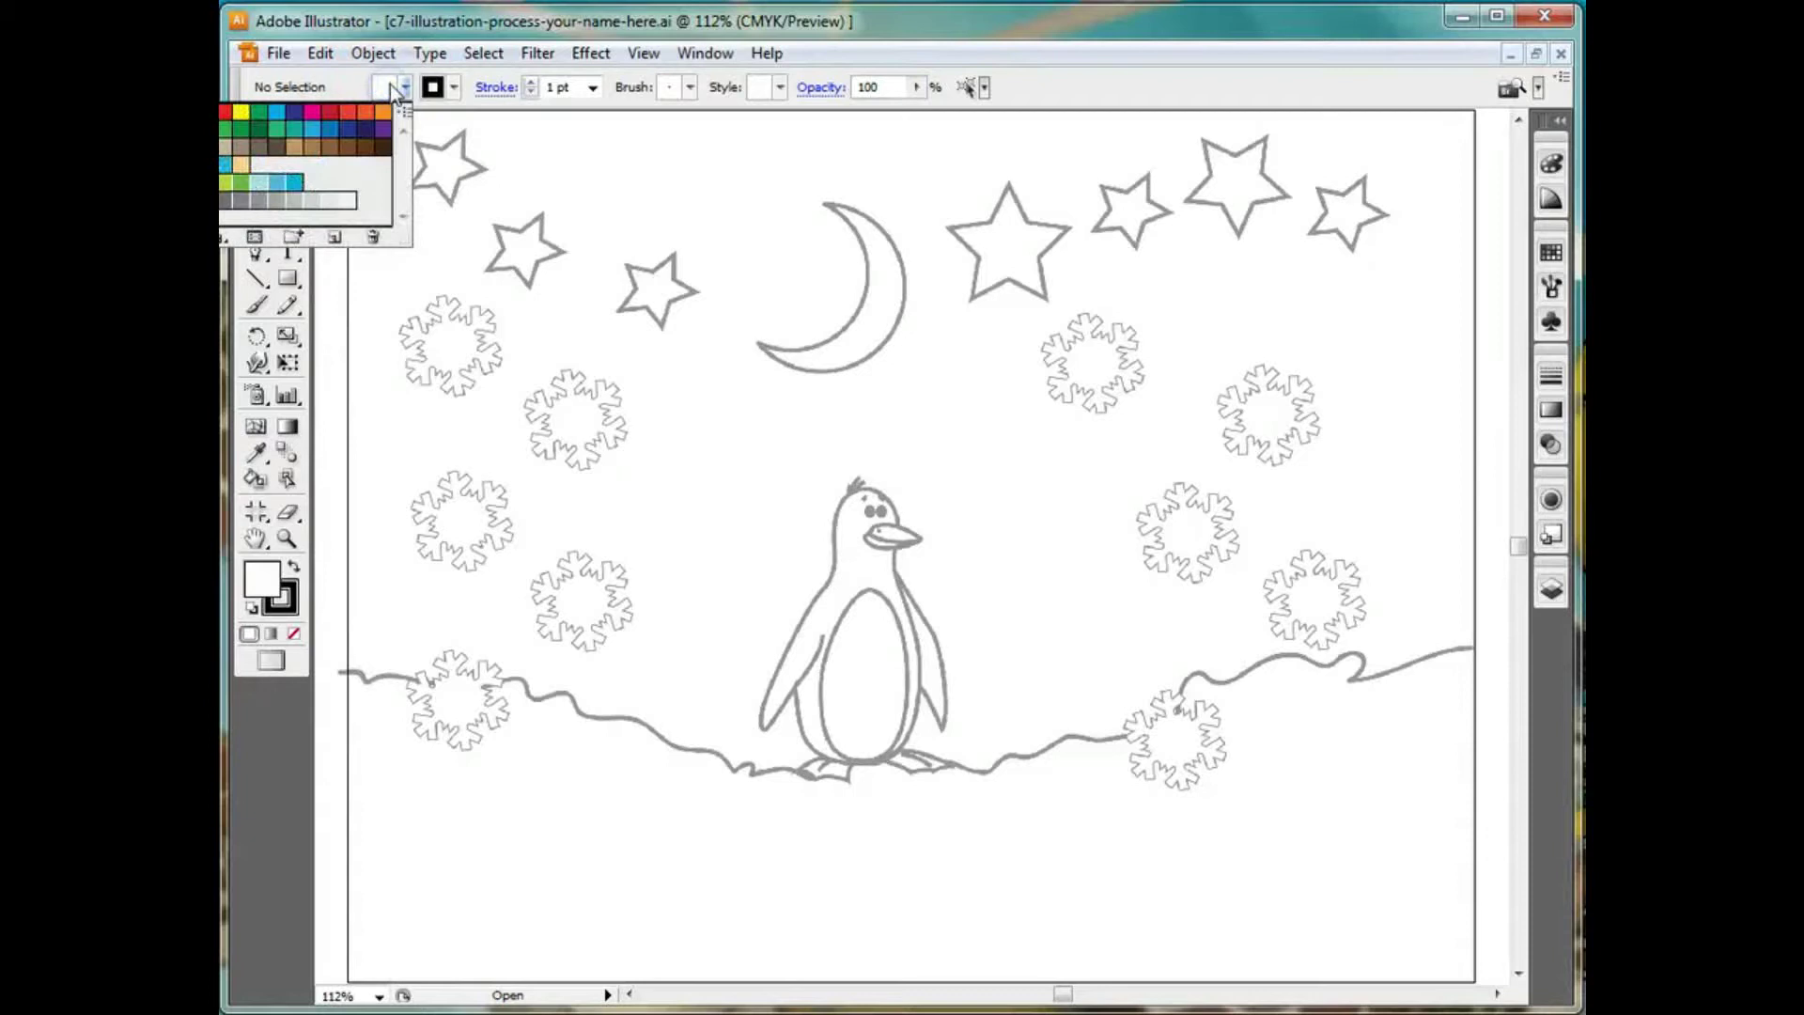
{"action": "mouse_move", "coordinate": [393, 23]}
{"action": "left_mouse_down"}
{"action": "mouse_move", "coordinate": [534, 34]}
{"action": "mouse_move", "coordinate": [383, 24]}
{"action": "left_mouse_up"}
{"action": "left_click", "coordinate": [547, 98]}
{"action": "left_click", "coordinate": [453, 89]}
{"action": "left_click", "coordinate": [255, 114]}
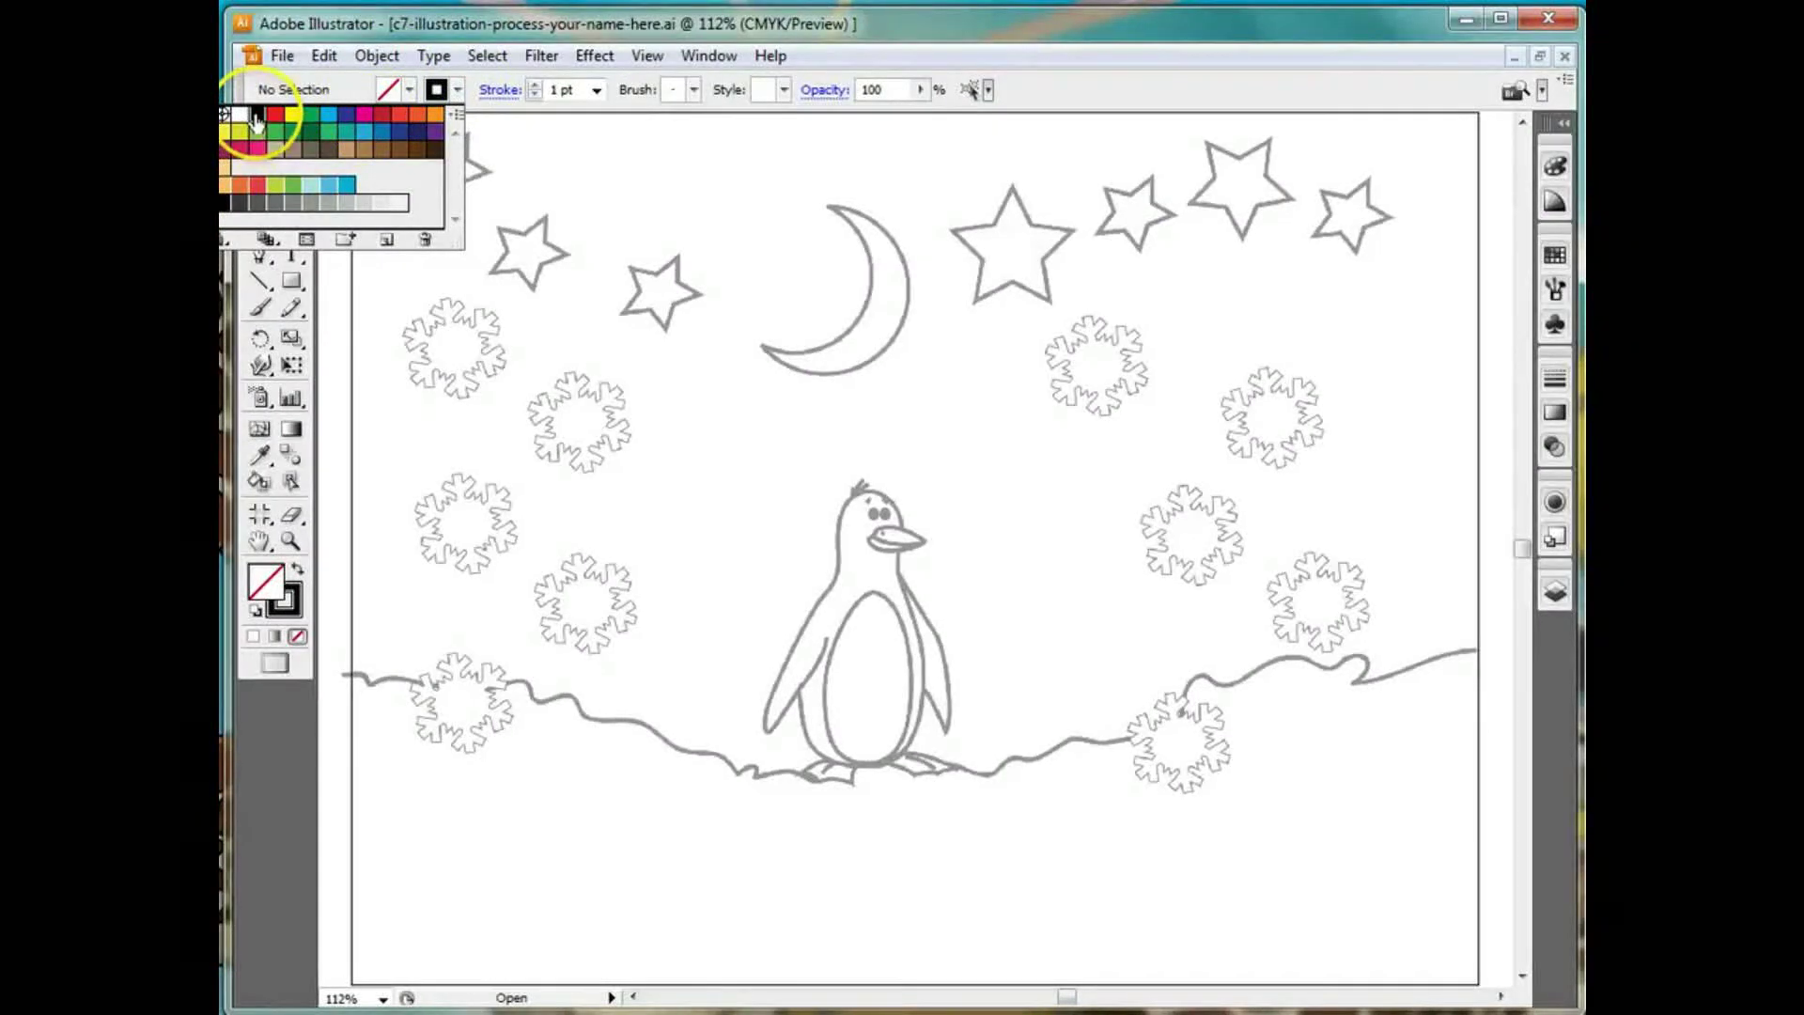
Step: Examine the stroke options, the brush presets and brush libraries, and the swatch libraries offered for the stroke color
{"action": "left_click", "coordinate": [511, 85]}
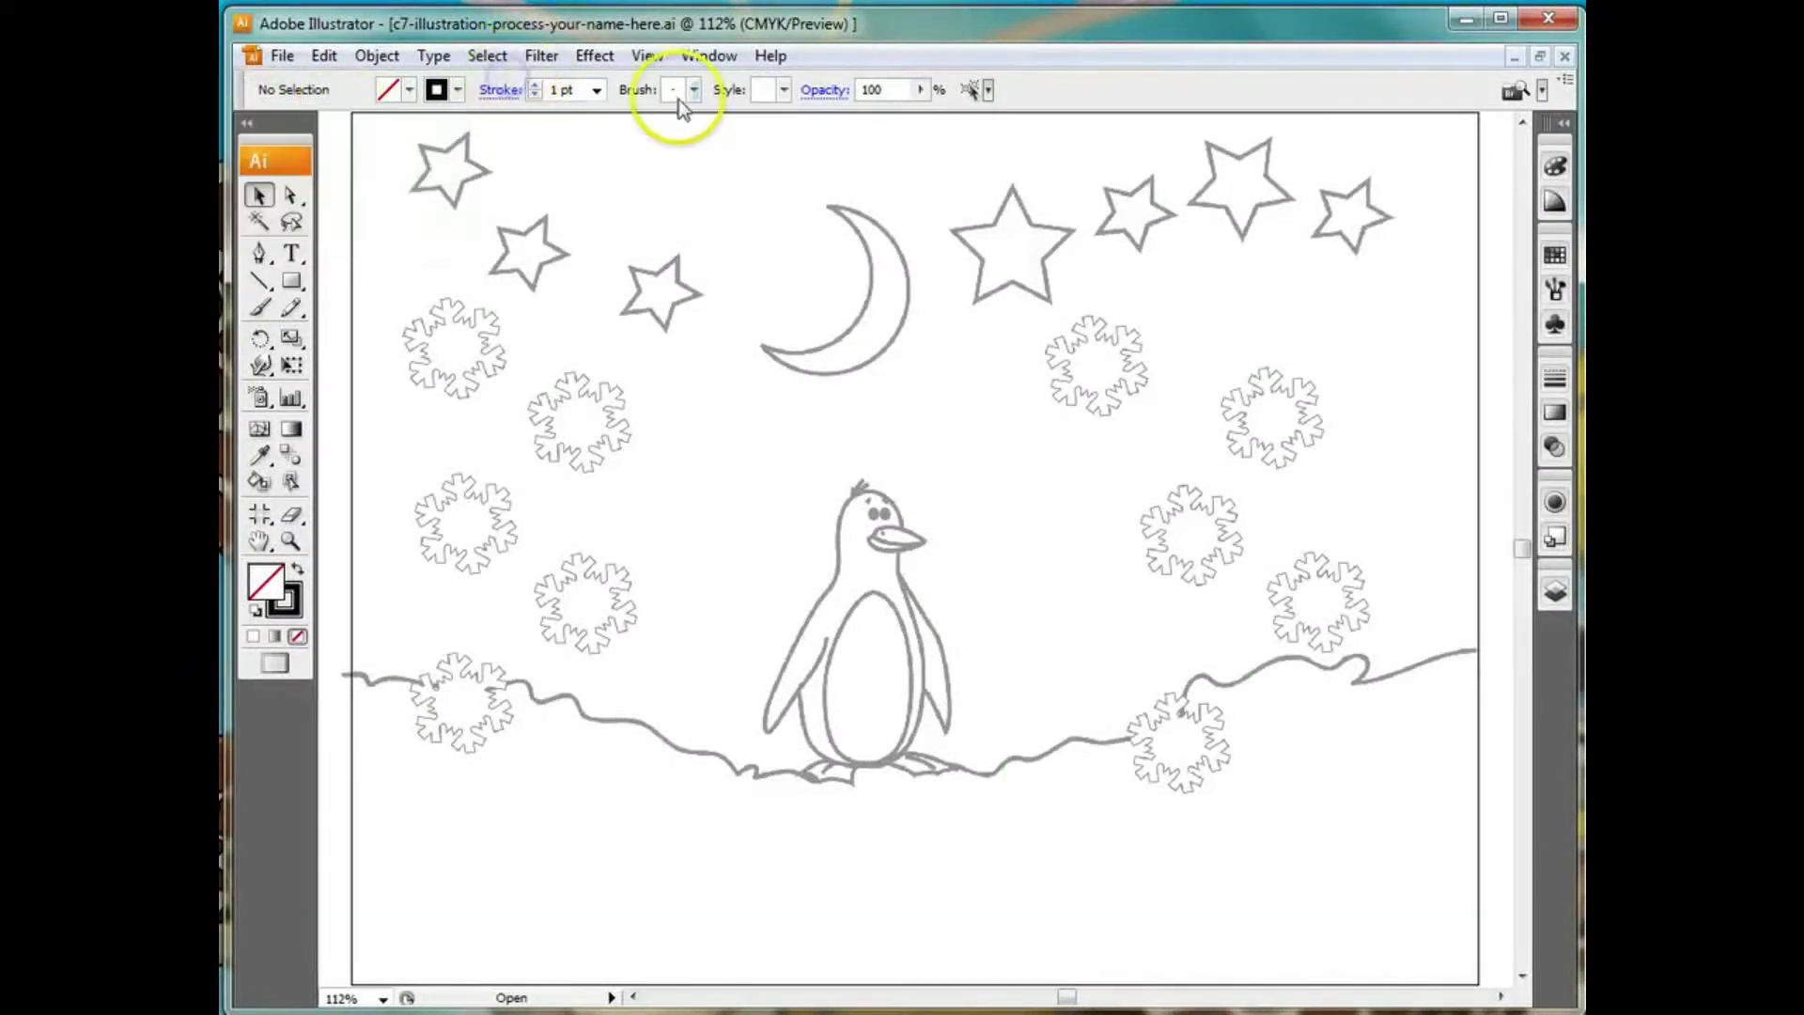
{"action": "left_click", "coordinate": [692, 89]}
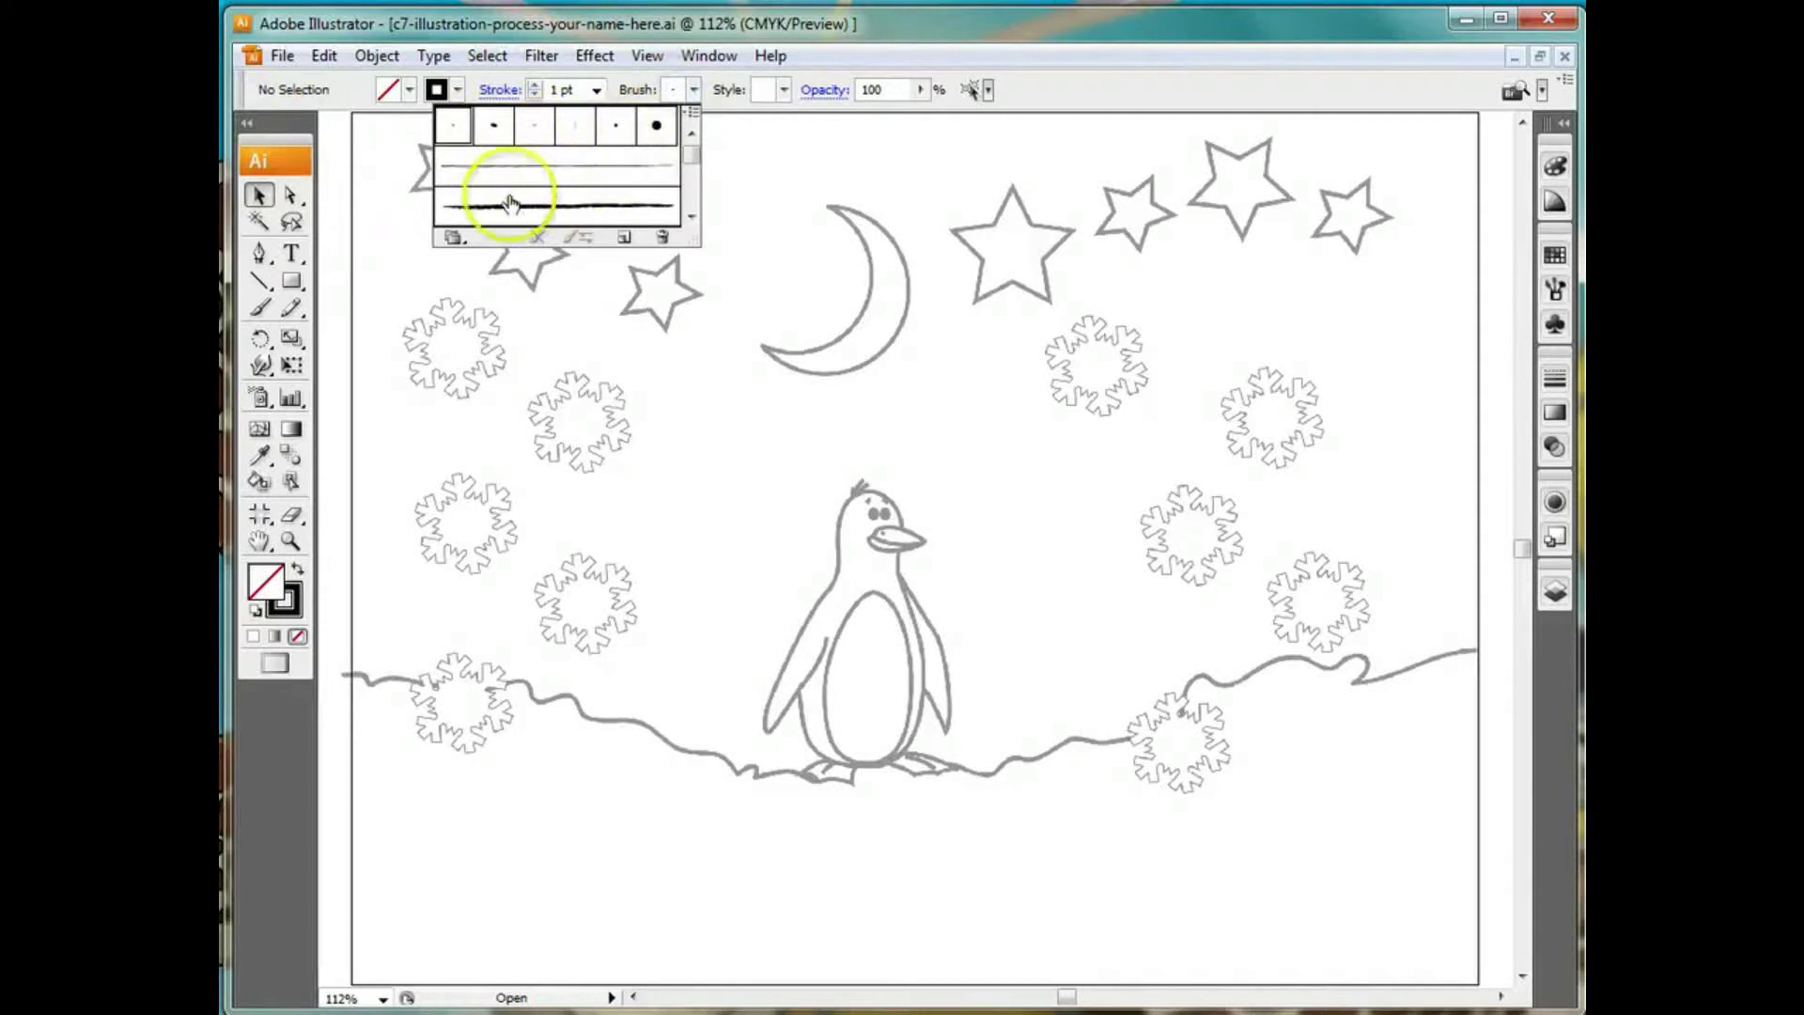
{"action": "left_click", "coordinate": [455, 237]}
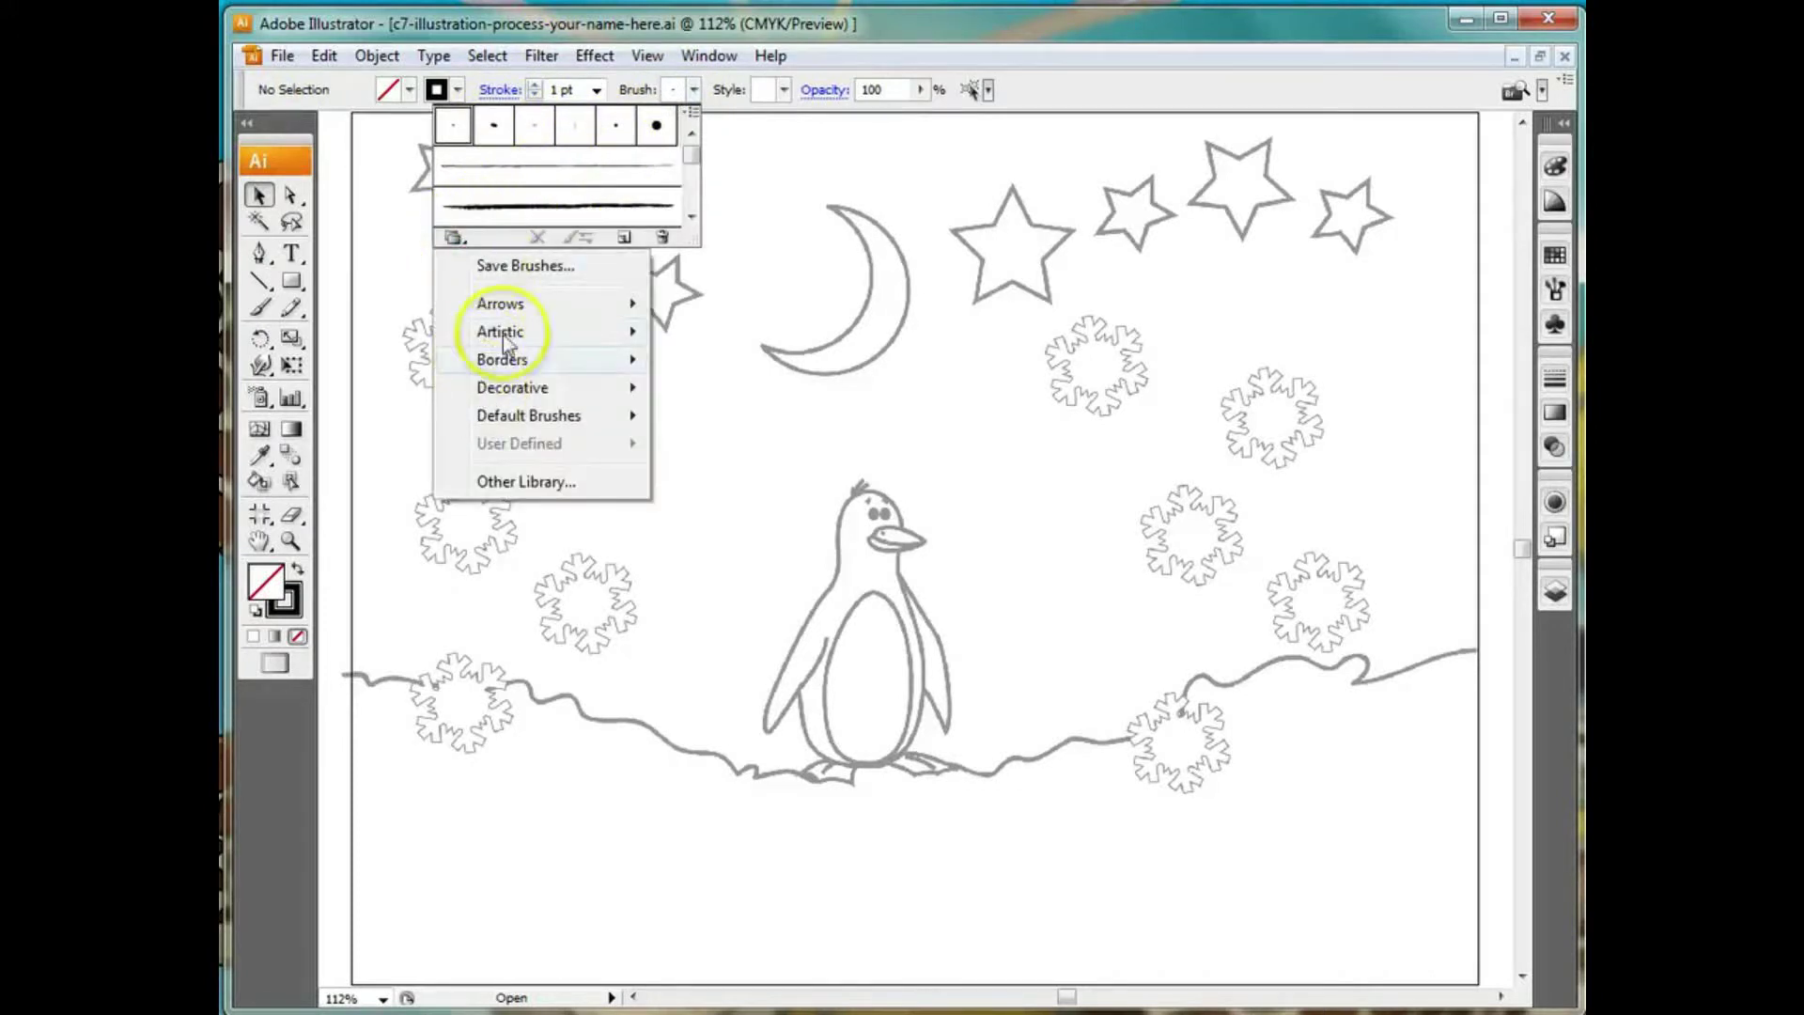
{"action": "left_click", "coordinate": [673, 88]}
{"action": "left_click", "coordinate": [458, 89]}
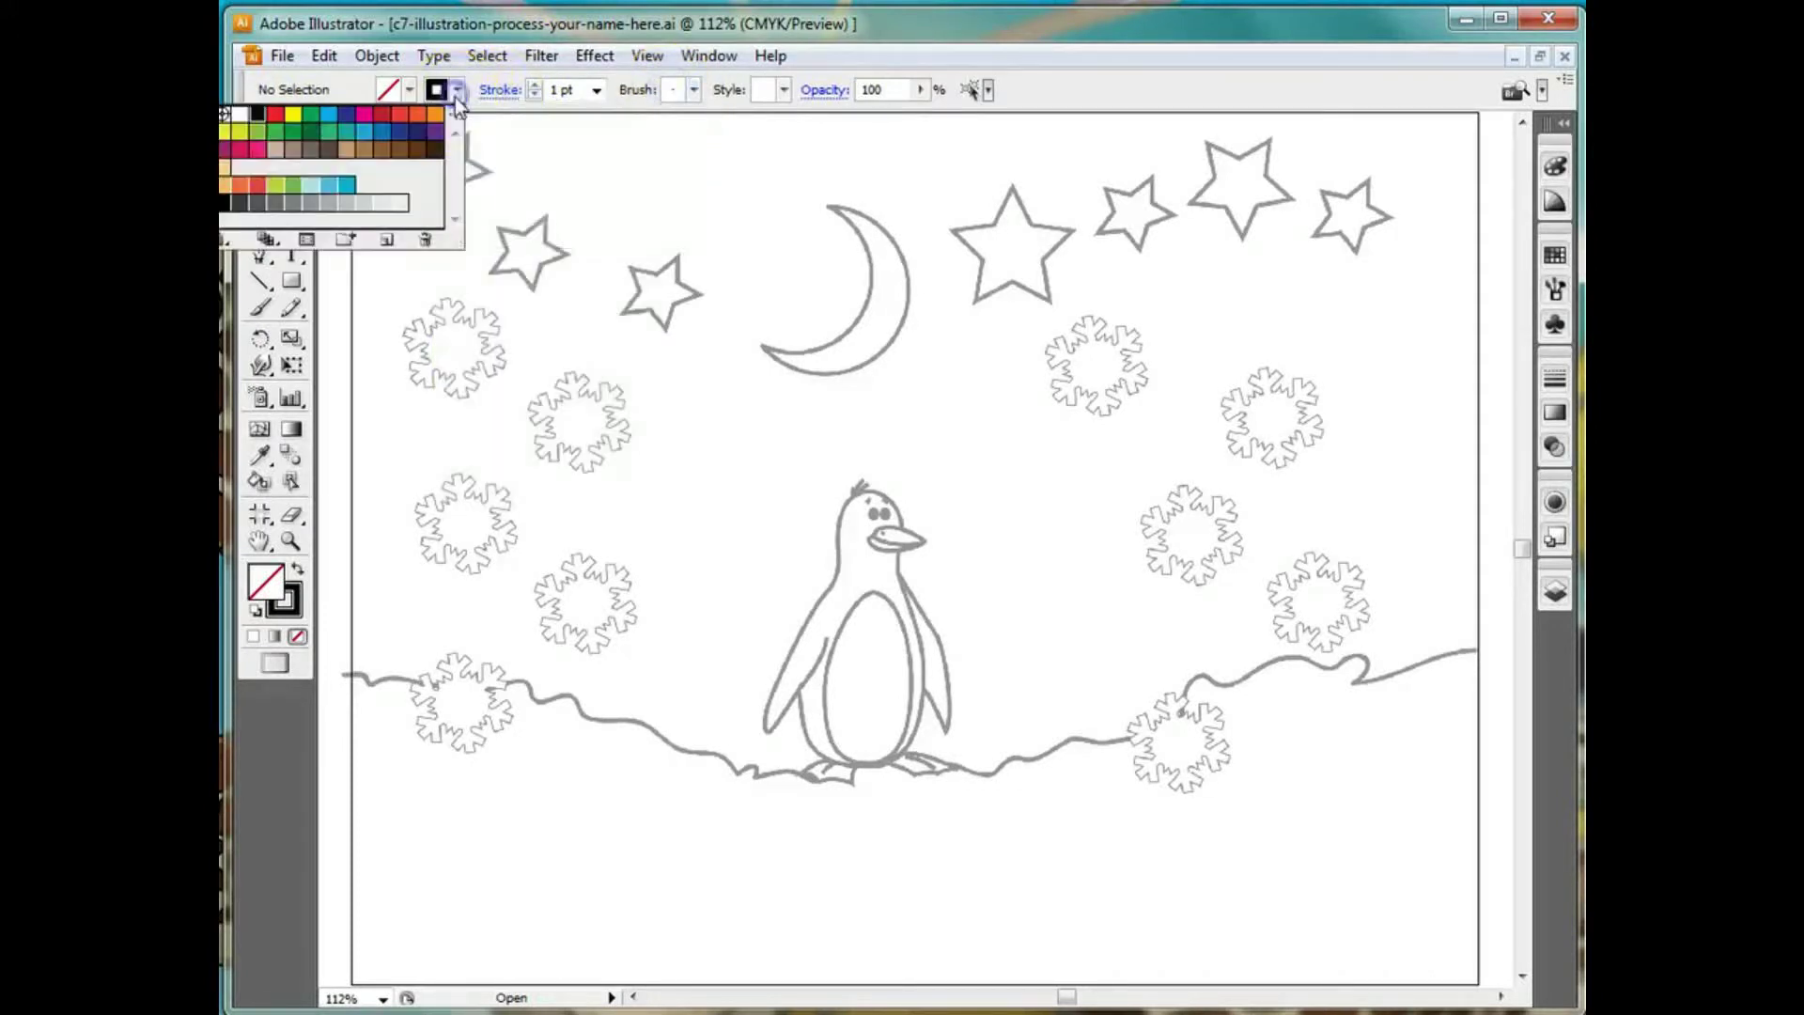
{"action": "left_click_drag", "start_coordinate": [464, 30], "coordinate": [504, 31]}
{"action": "left_click", "coordinate": [495, 91]}
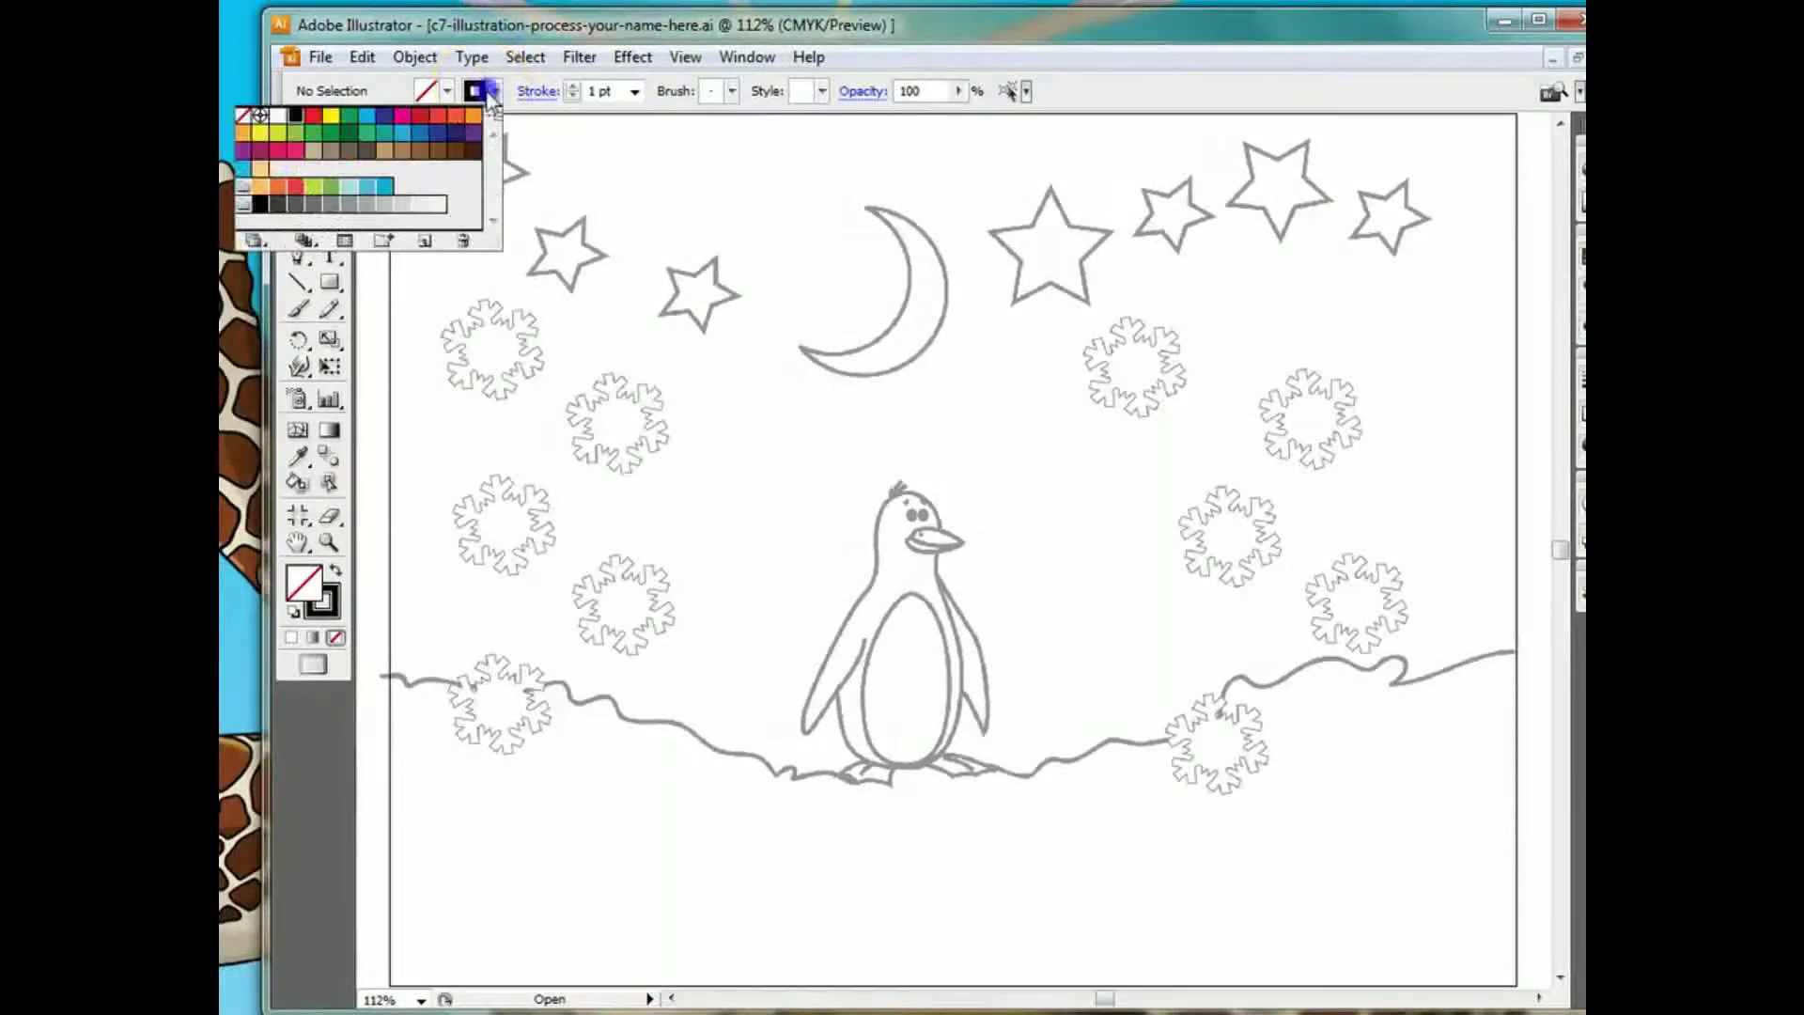
{"action": "left_click", "coordinate": [257, 243]}
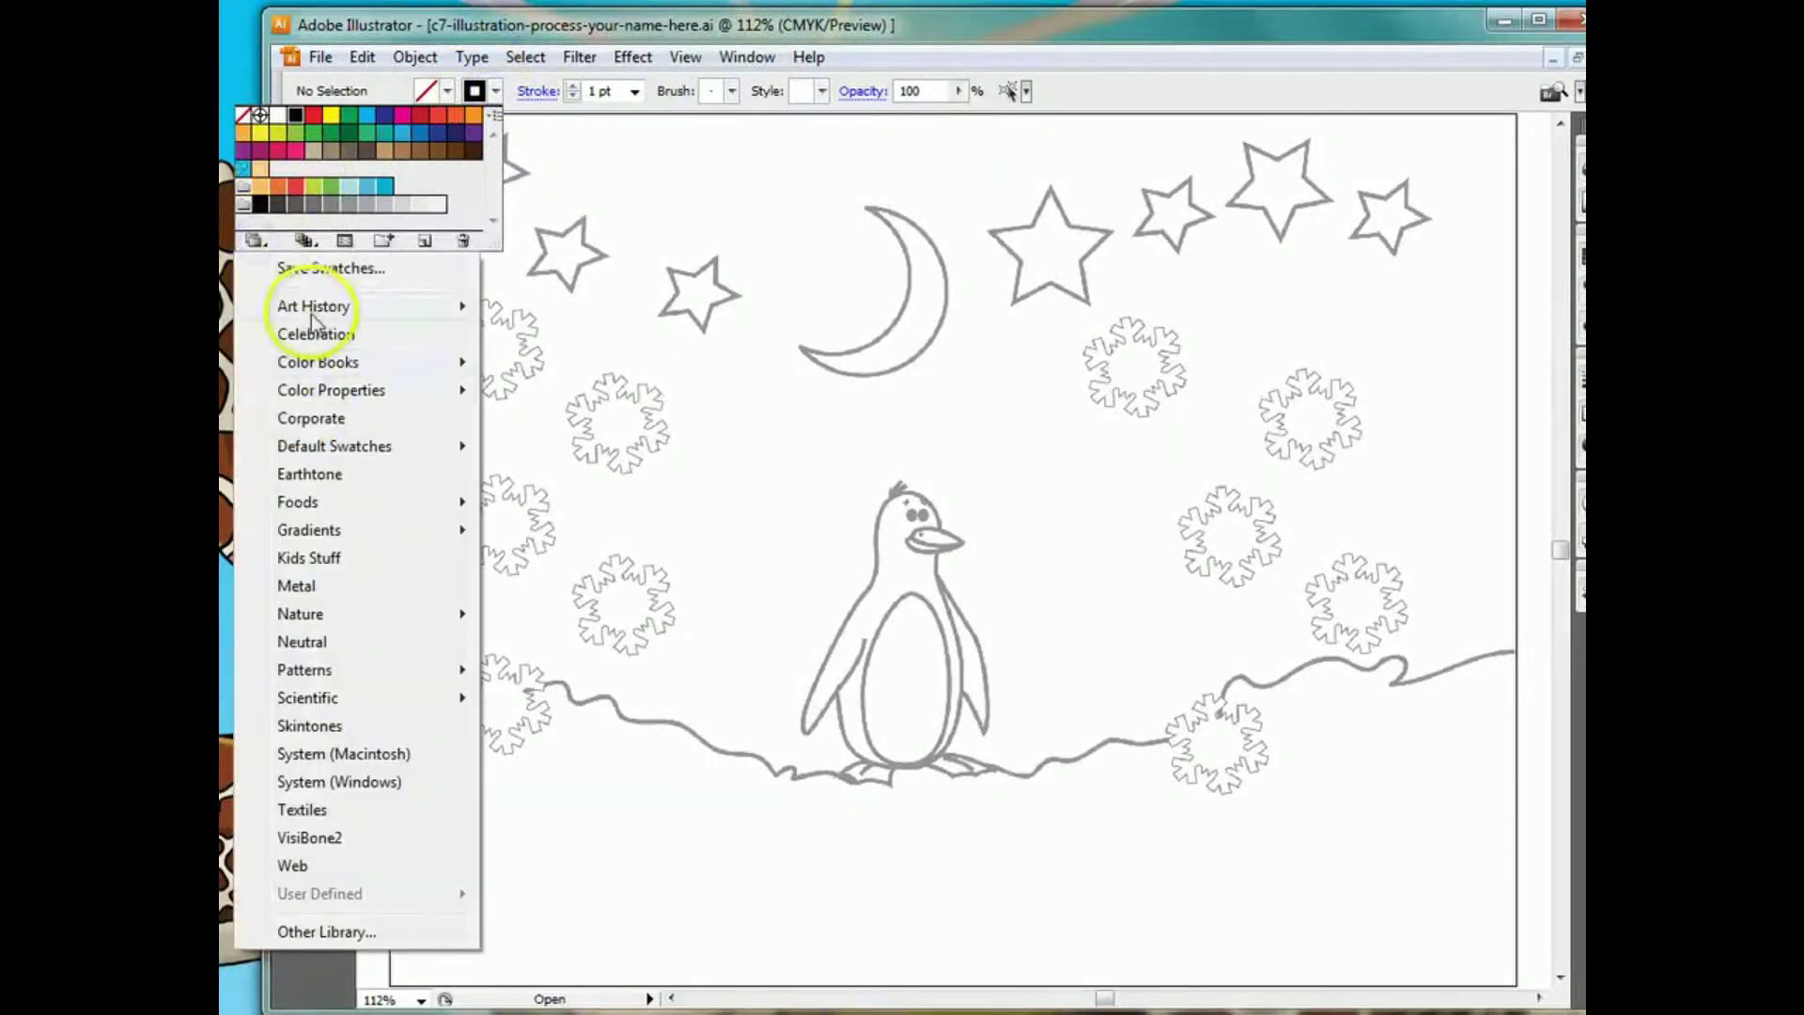
{"action": "left_click", "coordinate": [577, 26]}
{"action": "left_click_drag", "start_coordinate": [578, 26], "coordinate": [547, 23]}
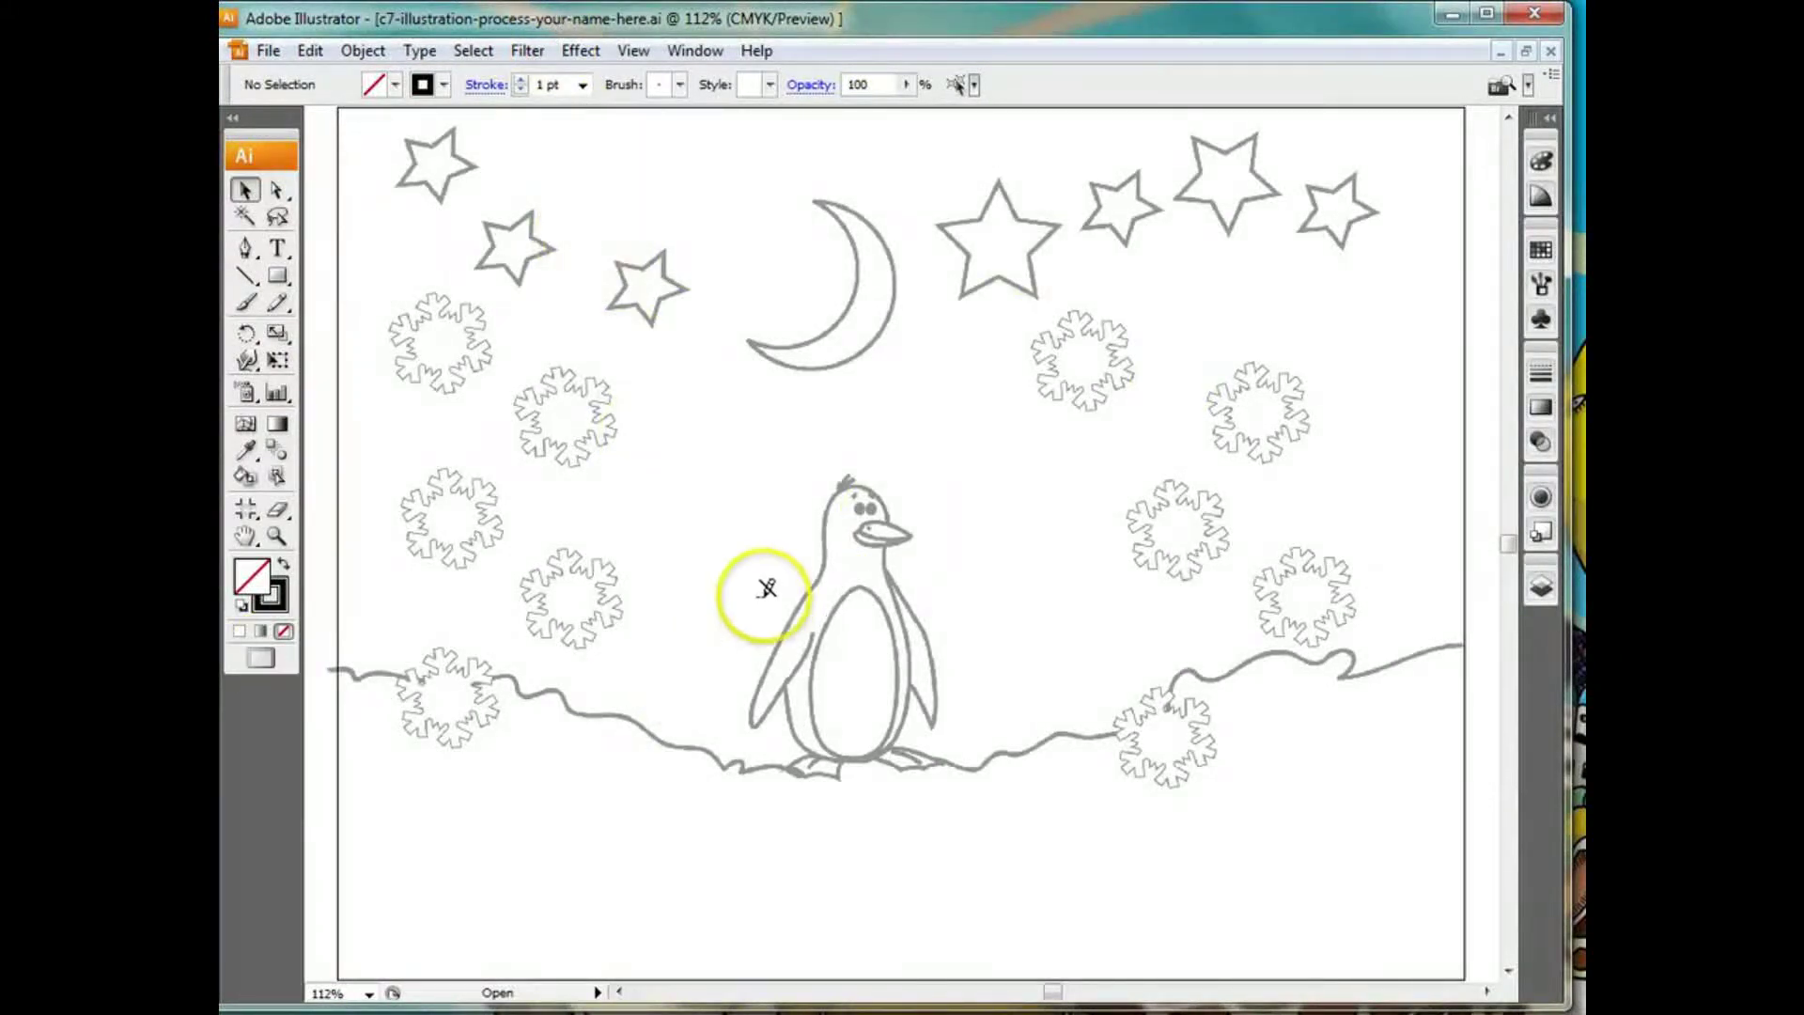
Step: Start saving the penguin drawing under a new name and choose the personal class folder on the Desktop
{"action": "left_click_drag", "start_coordinate": [409, 21], "coordinate": [839, 18]}
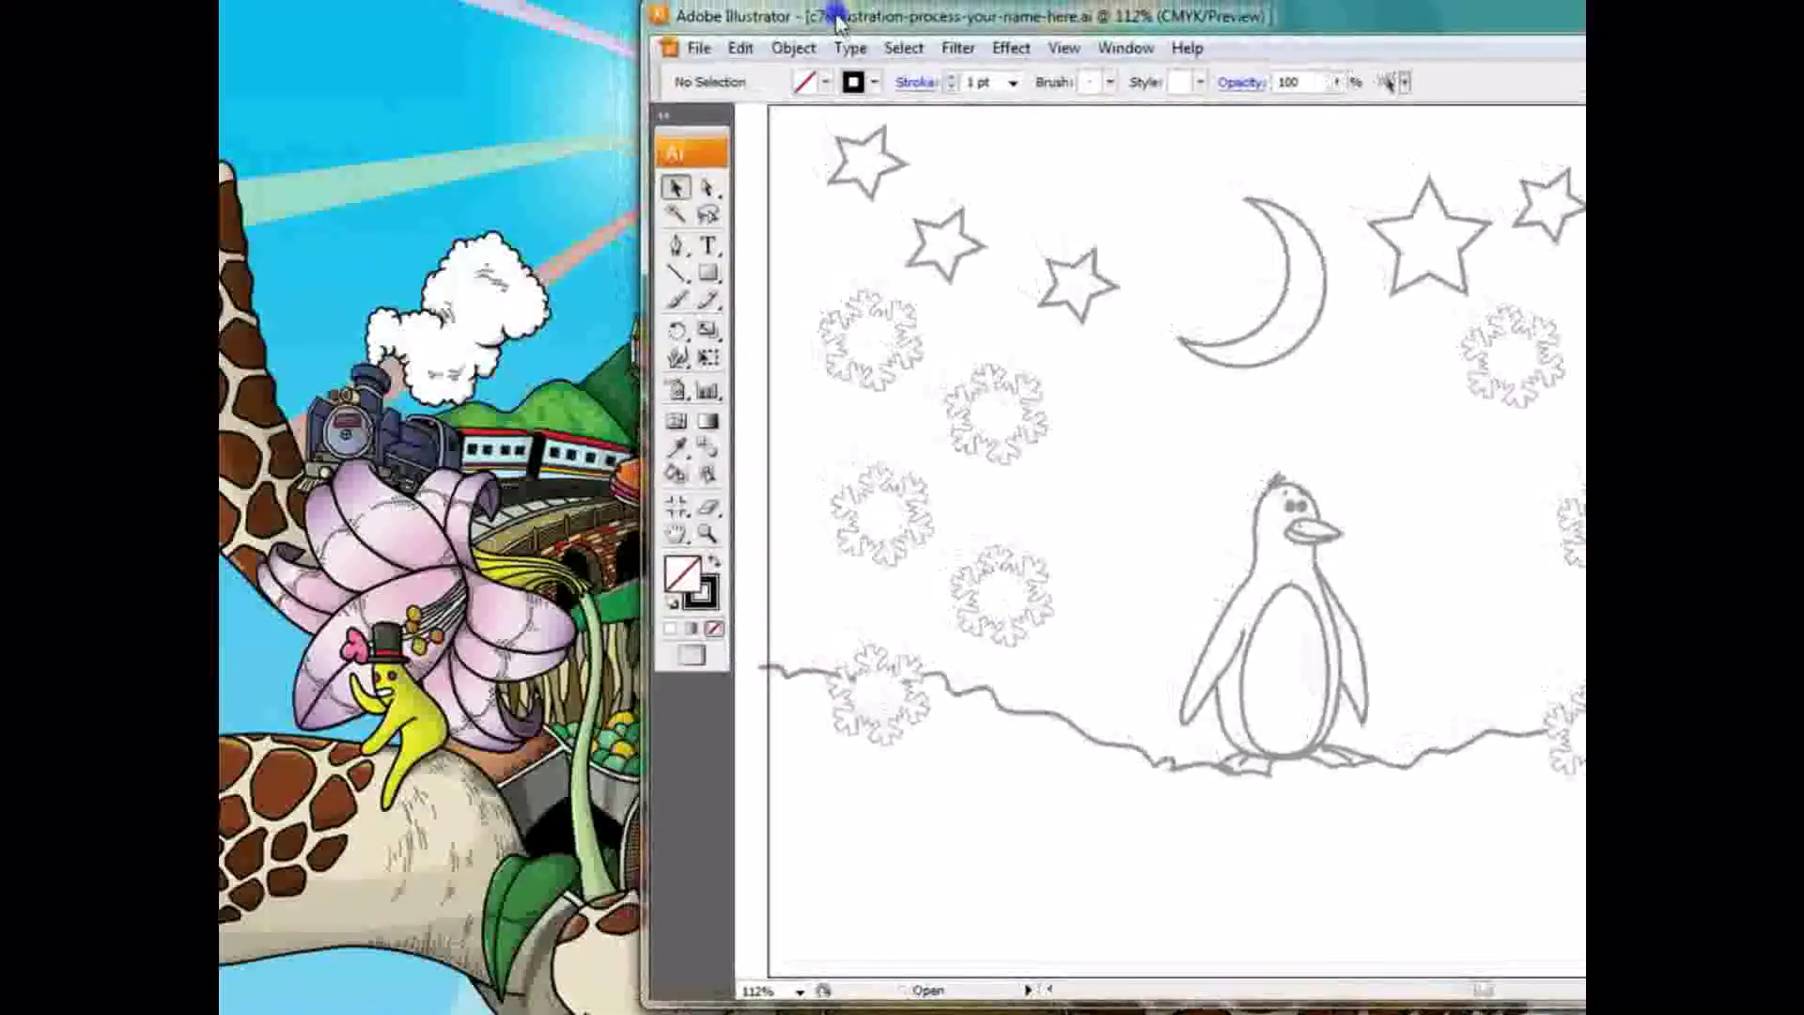
{"action": "left_click", "coordinate": [699, 48]}
{"action": "left_click", "coordinate": [538, 321]}
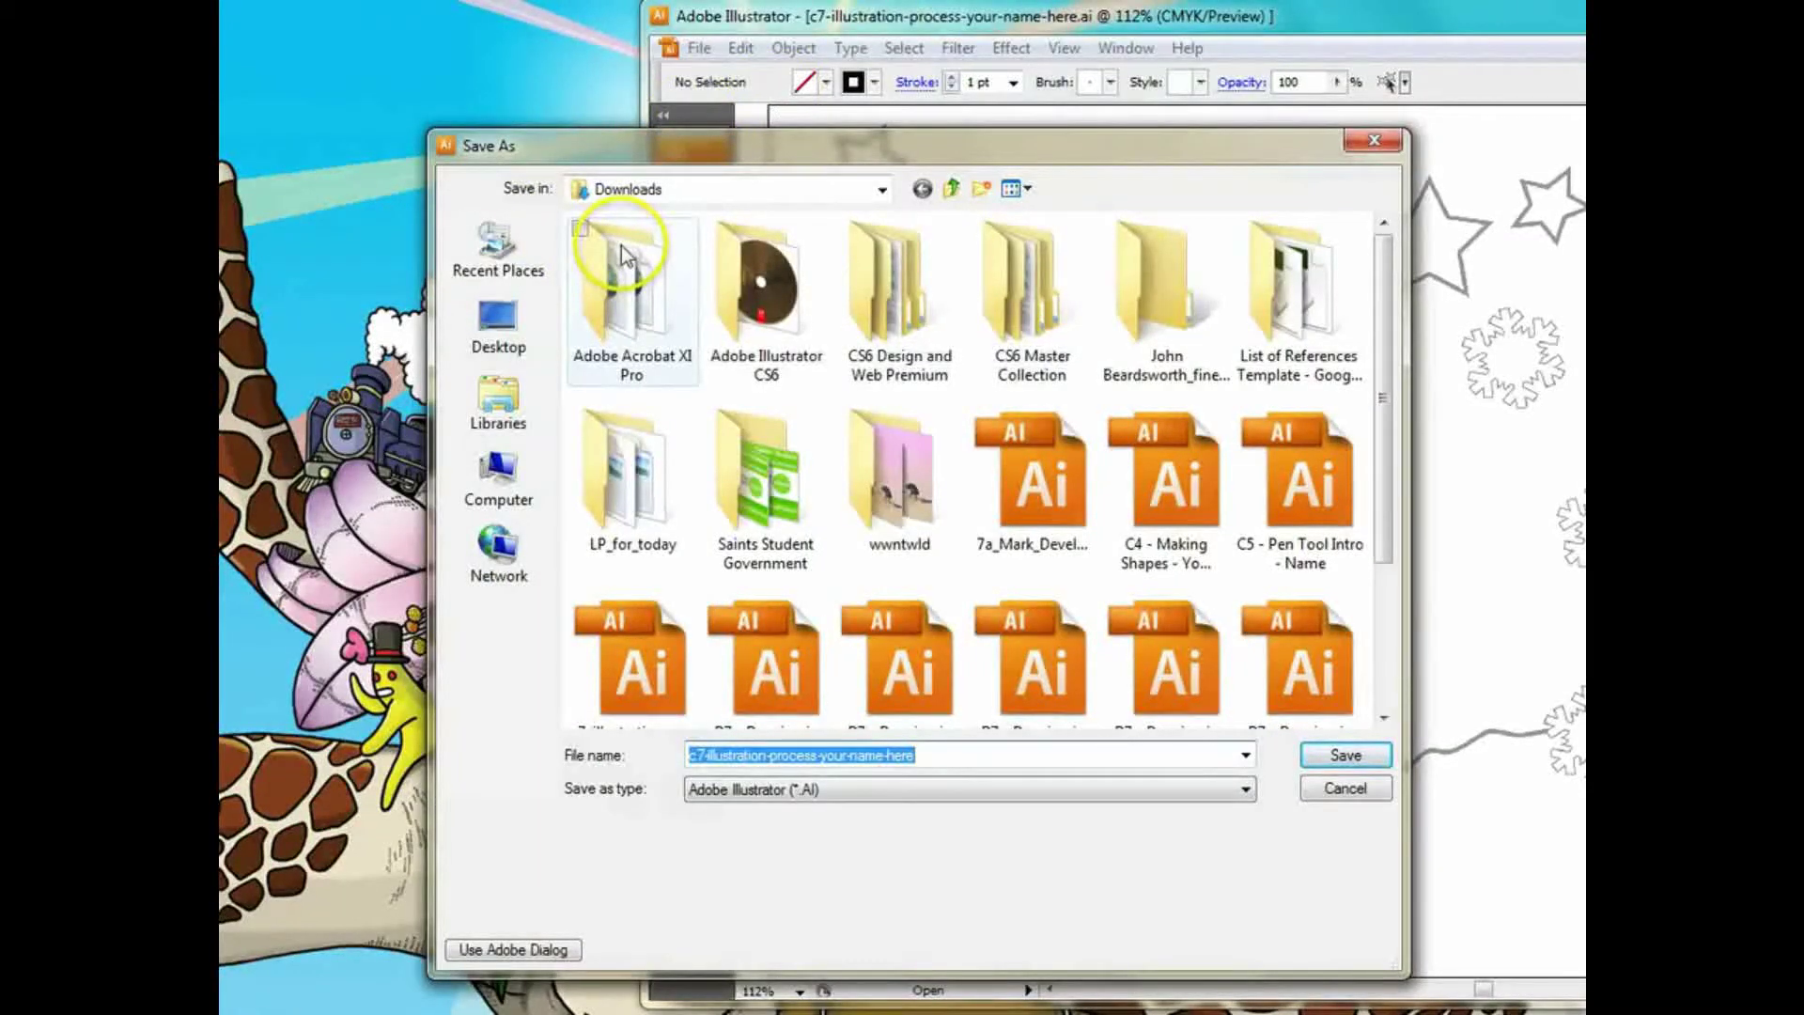
{"action": "left_click", "coordinate": [512, 331]}
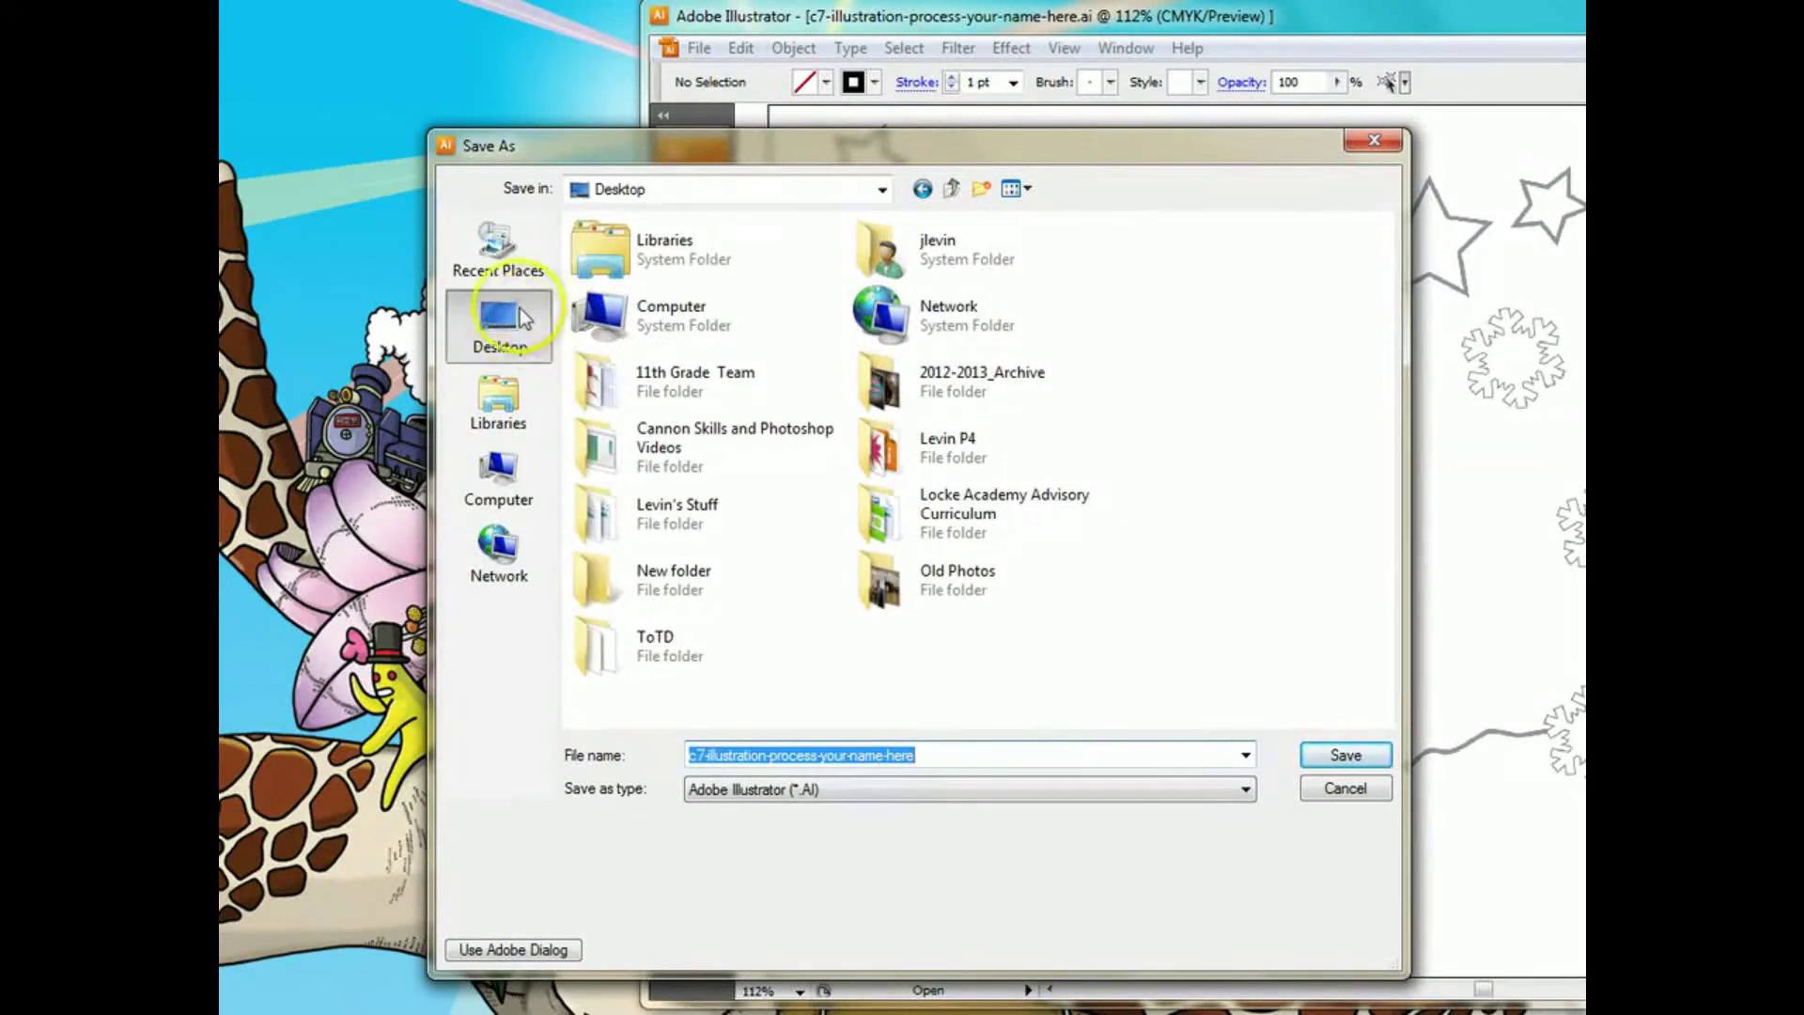
{"action": "left_click", "coordinate": [968, 454]}
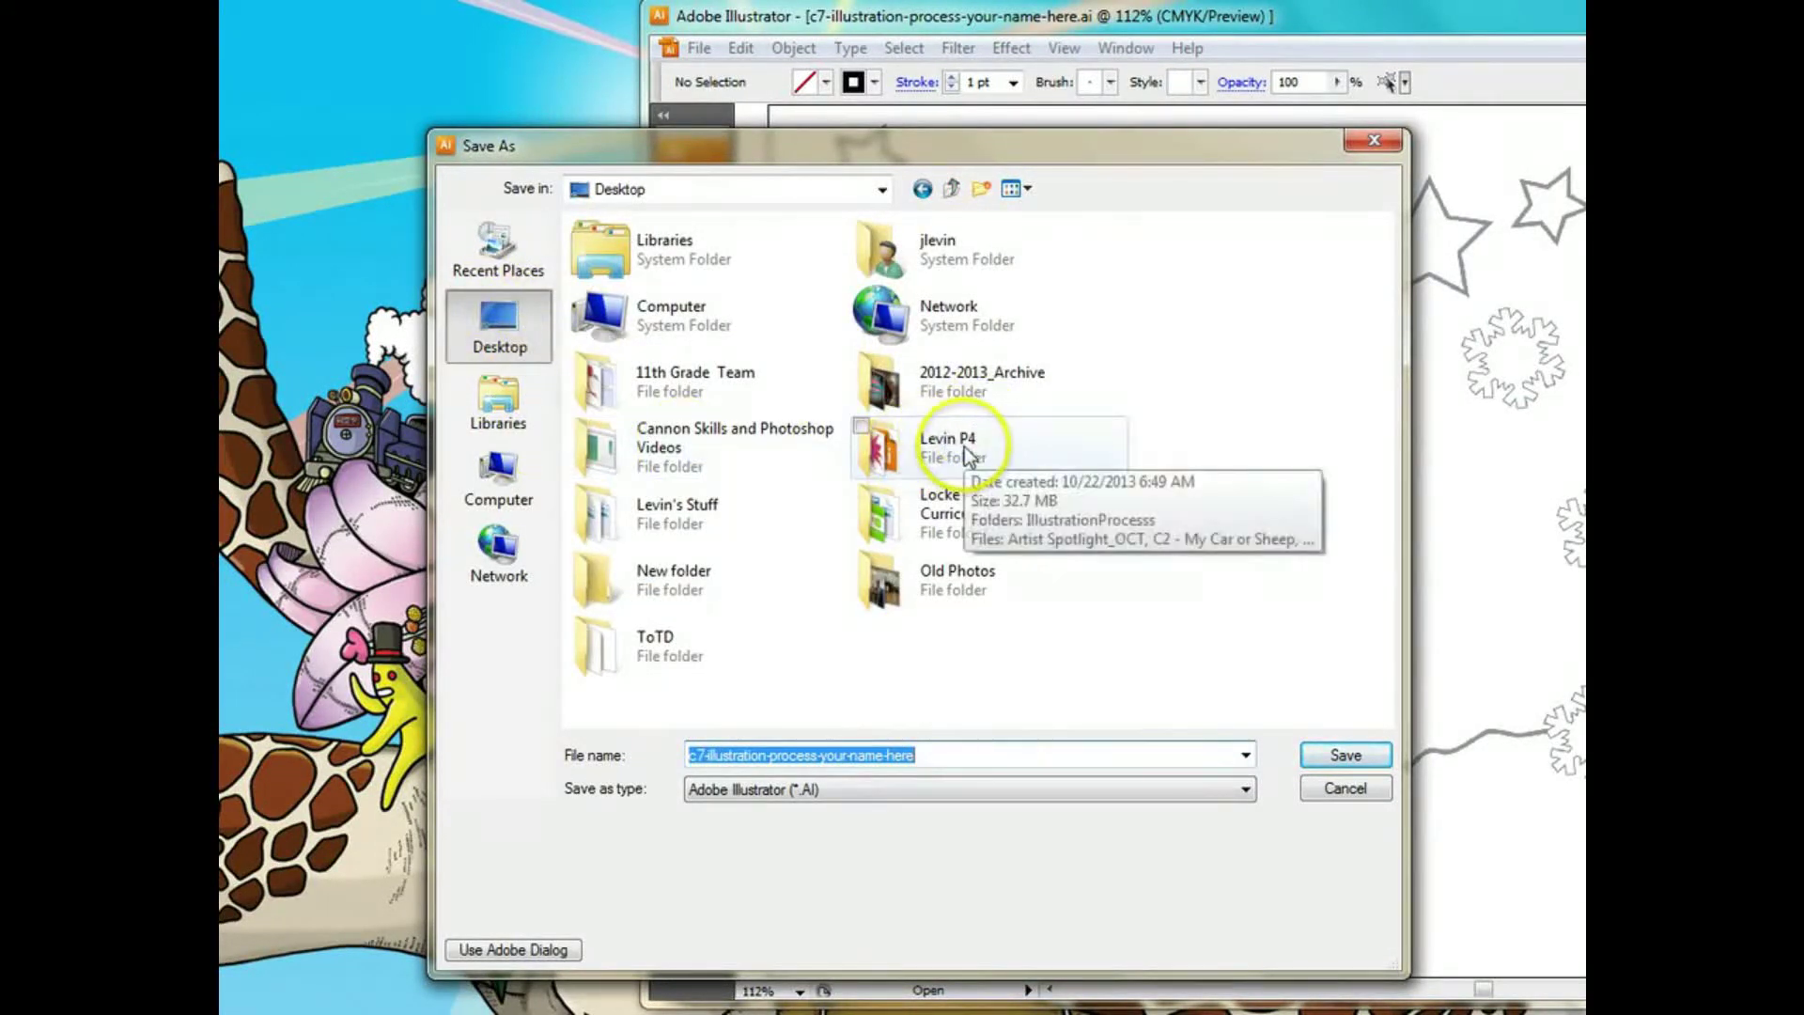
{"action": "double_click", "coordinate": [967, 454]}
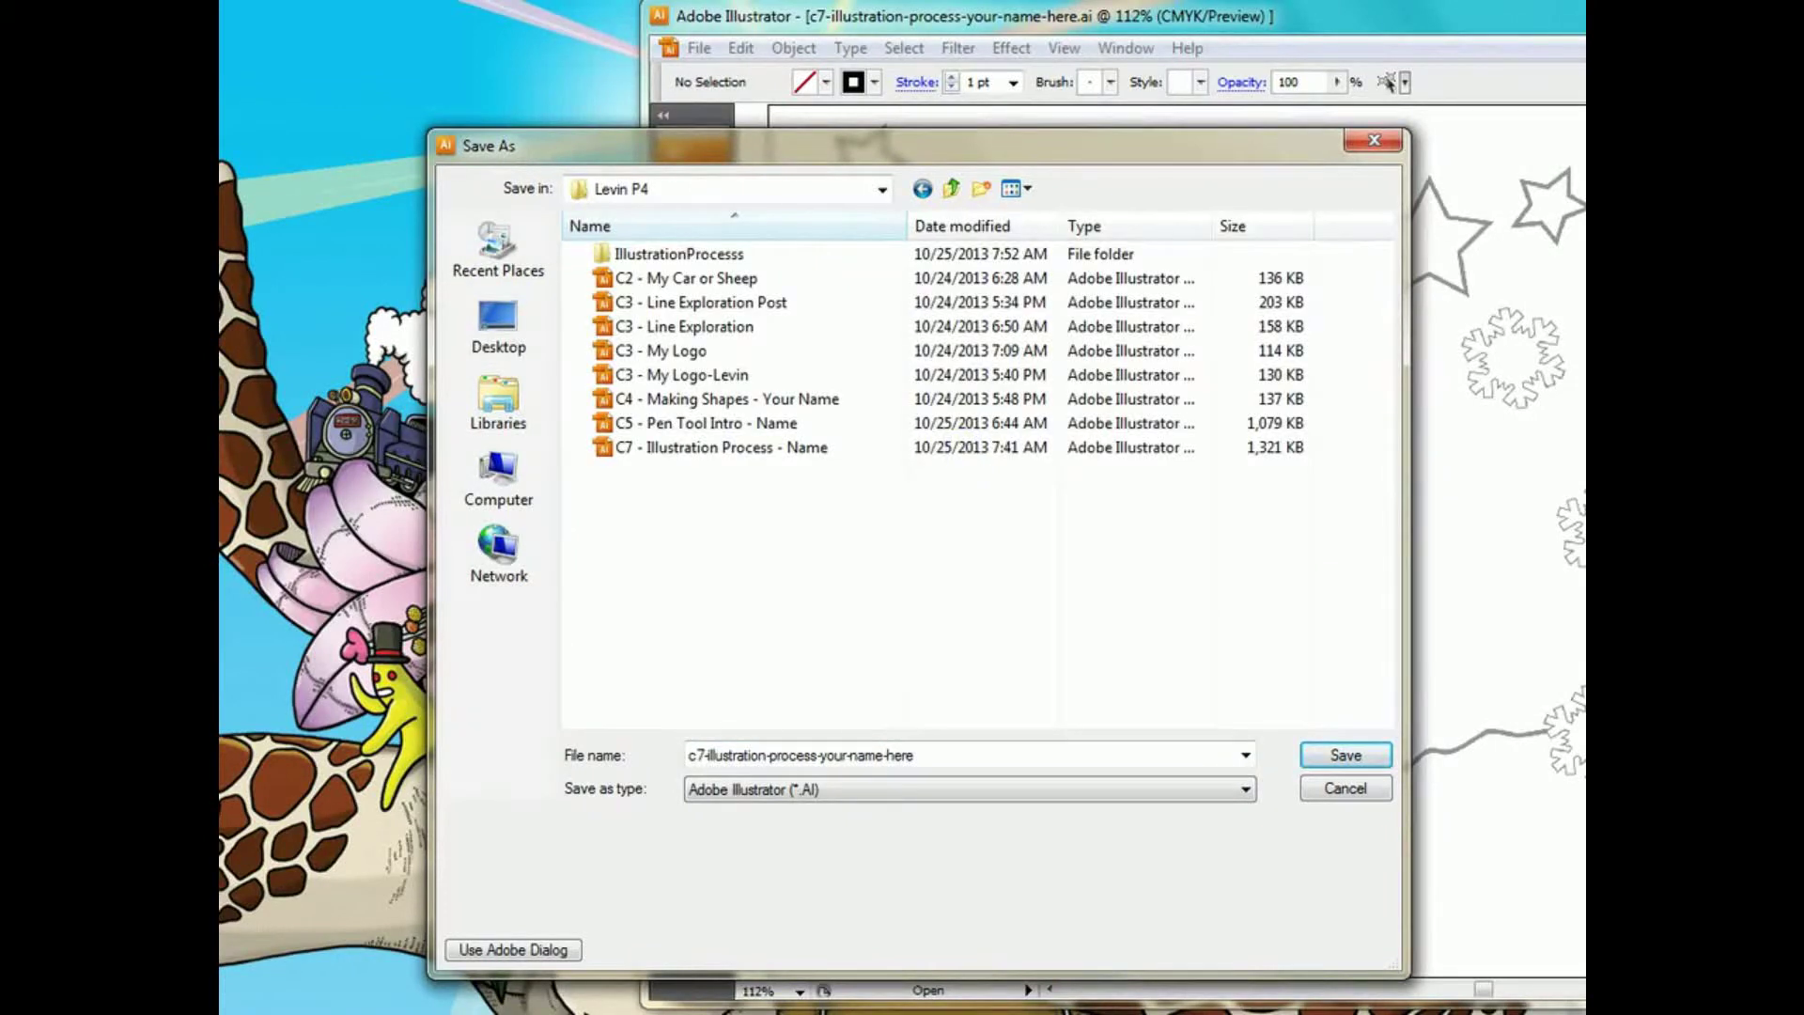
Step: Replace "your-name-here" in the file name with the last name and save into the IllustrationProcesss subfolder in Illustrator CS3 format with default options
{"action": "double_click", "coordinate": [919, 762]}
{"action": "left_click", "coordinate": [891, 754]}
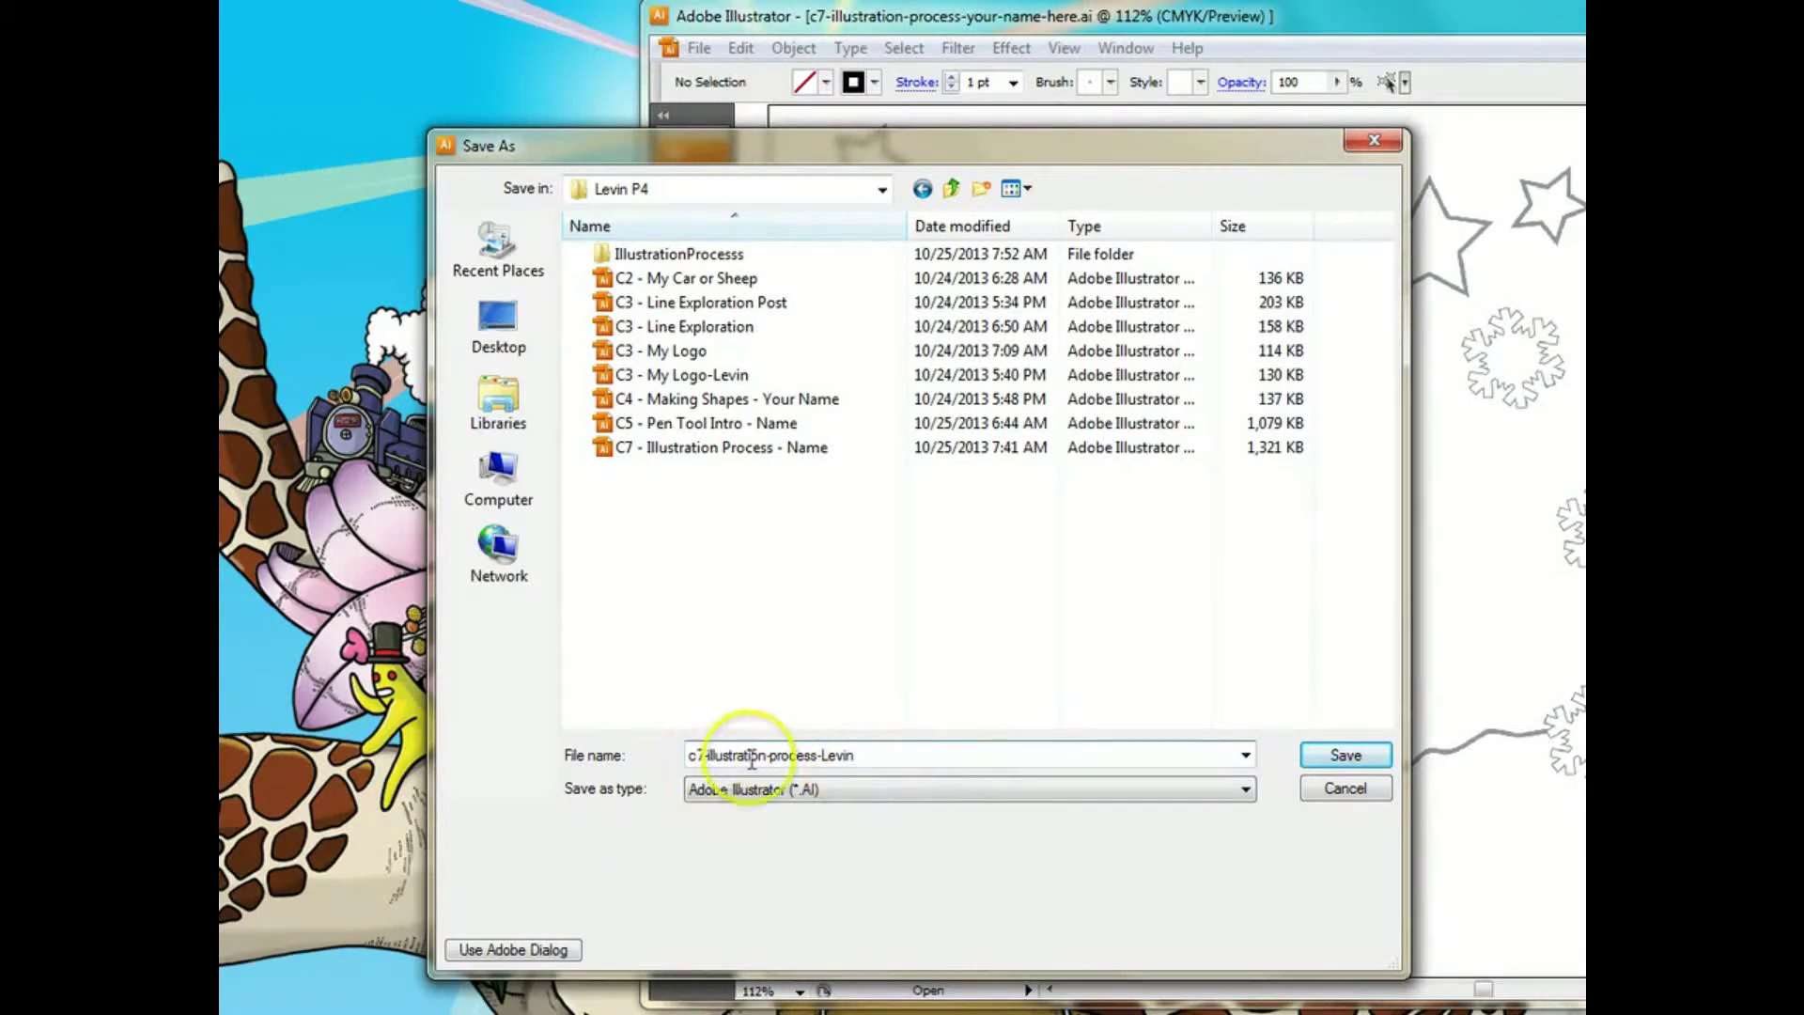
{"action": "double_click", "coordinate": [714, 256]}
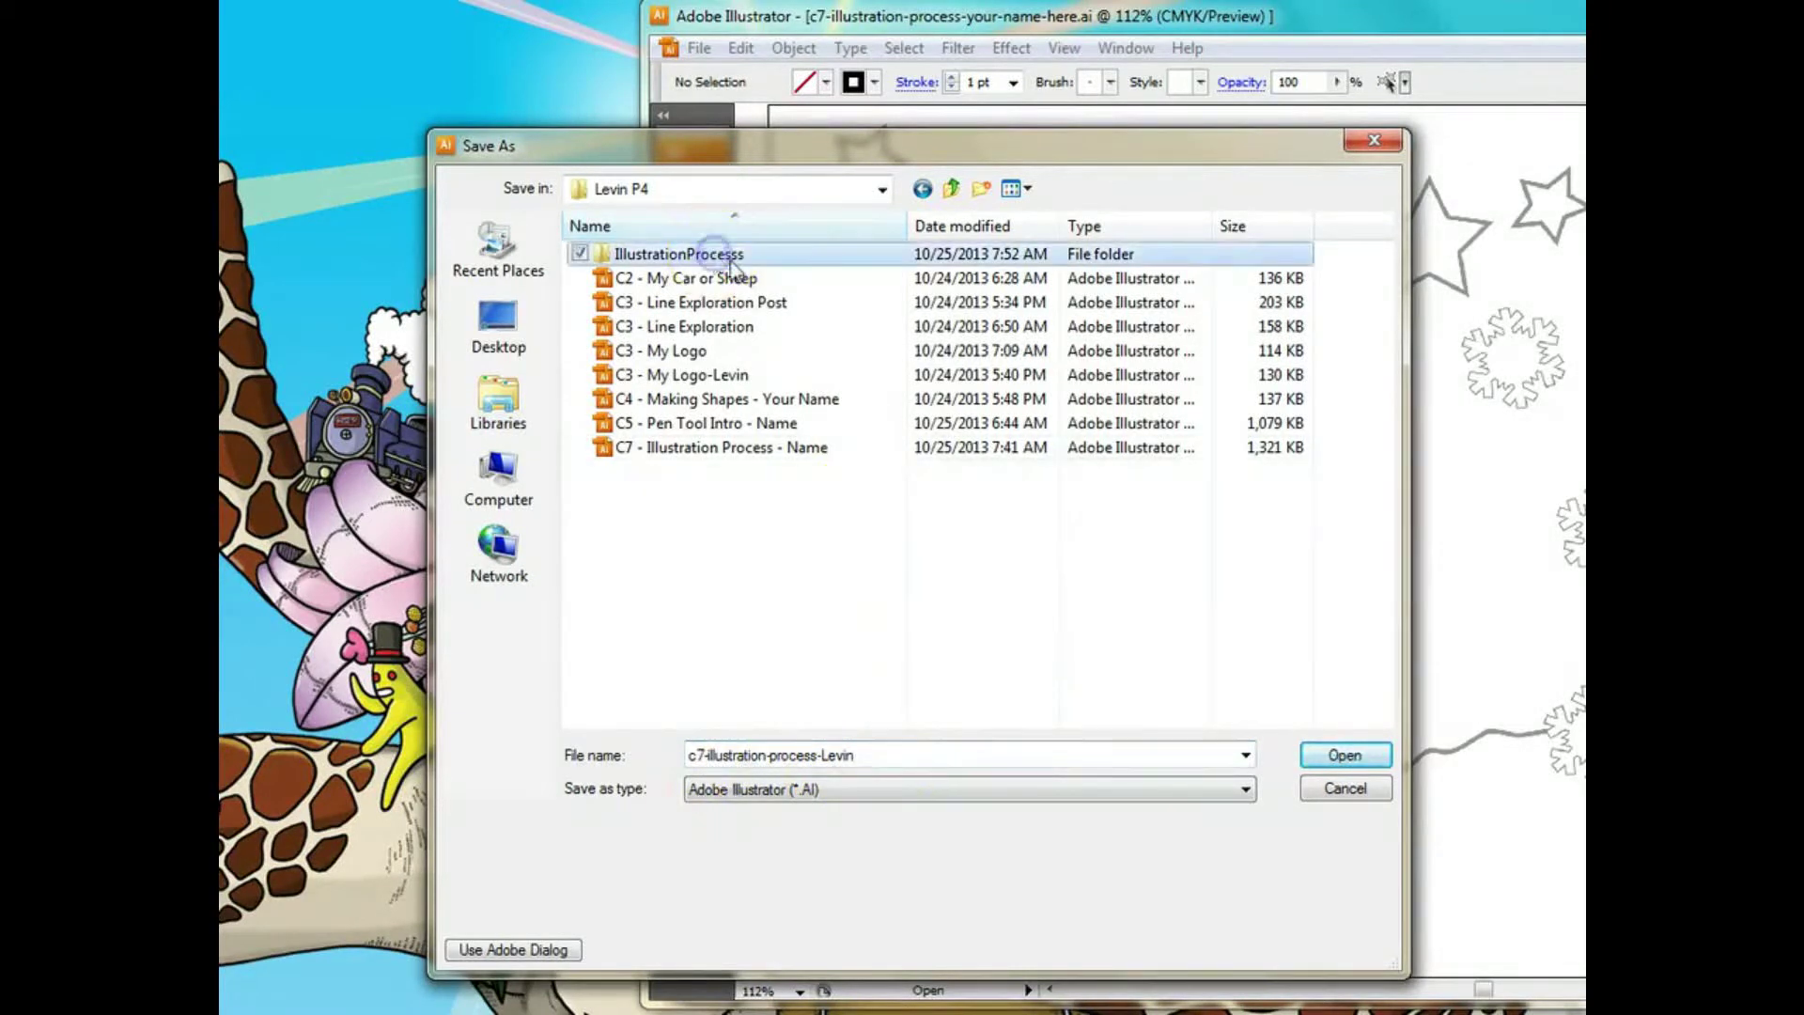
{"action": "left_click", "coordinate": [1344, 753]}
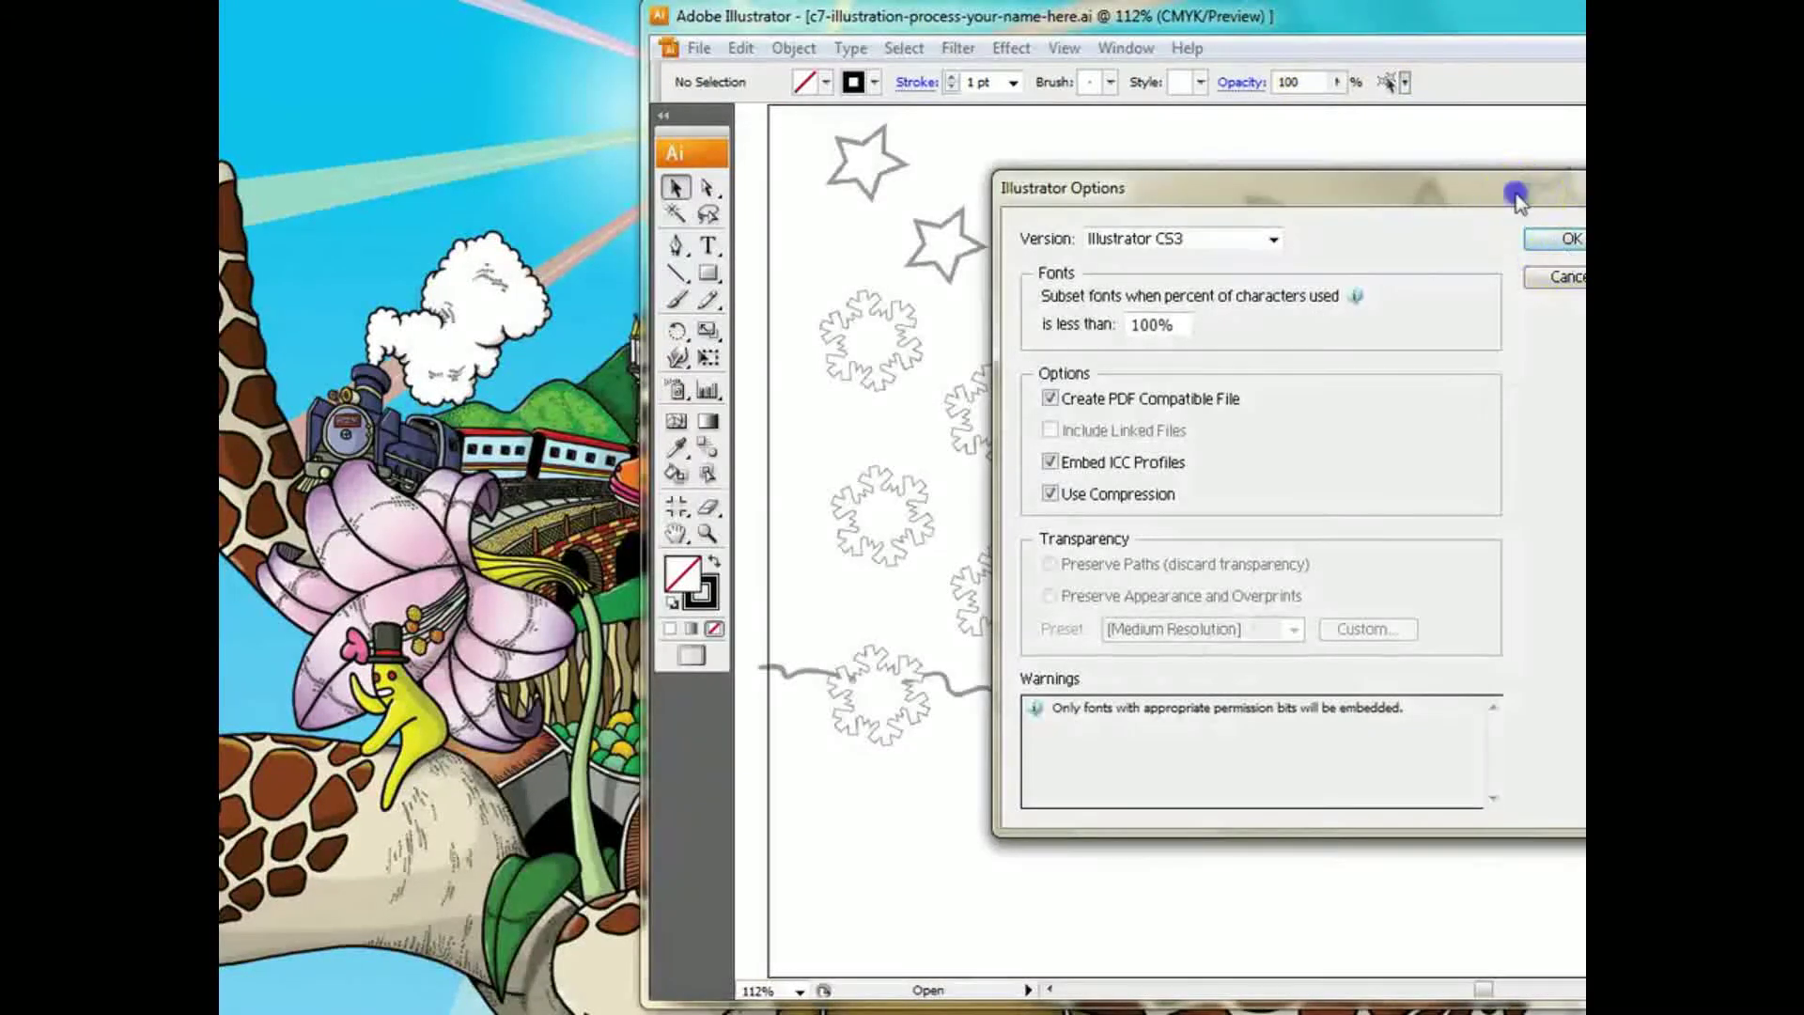
{"action": "left_click_drag", "start_coordinate": [1515, 195], "coordinate": [1327, 191]}
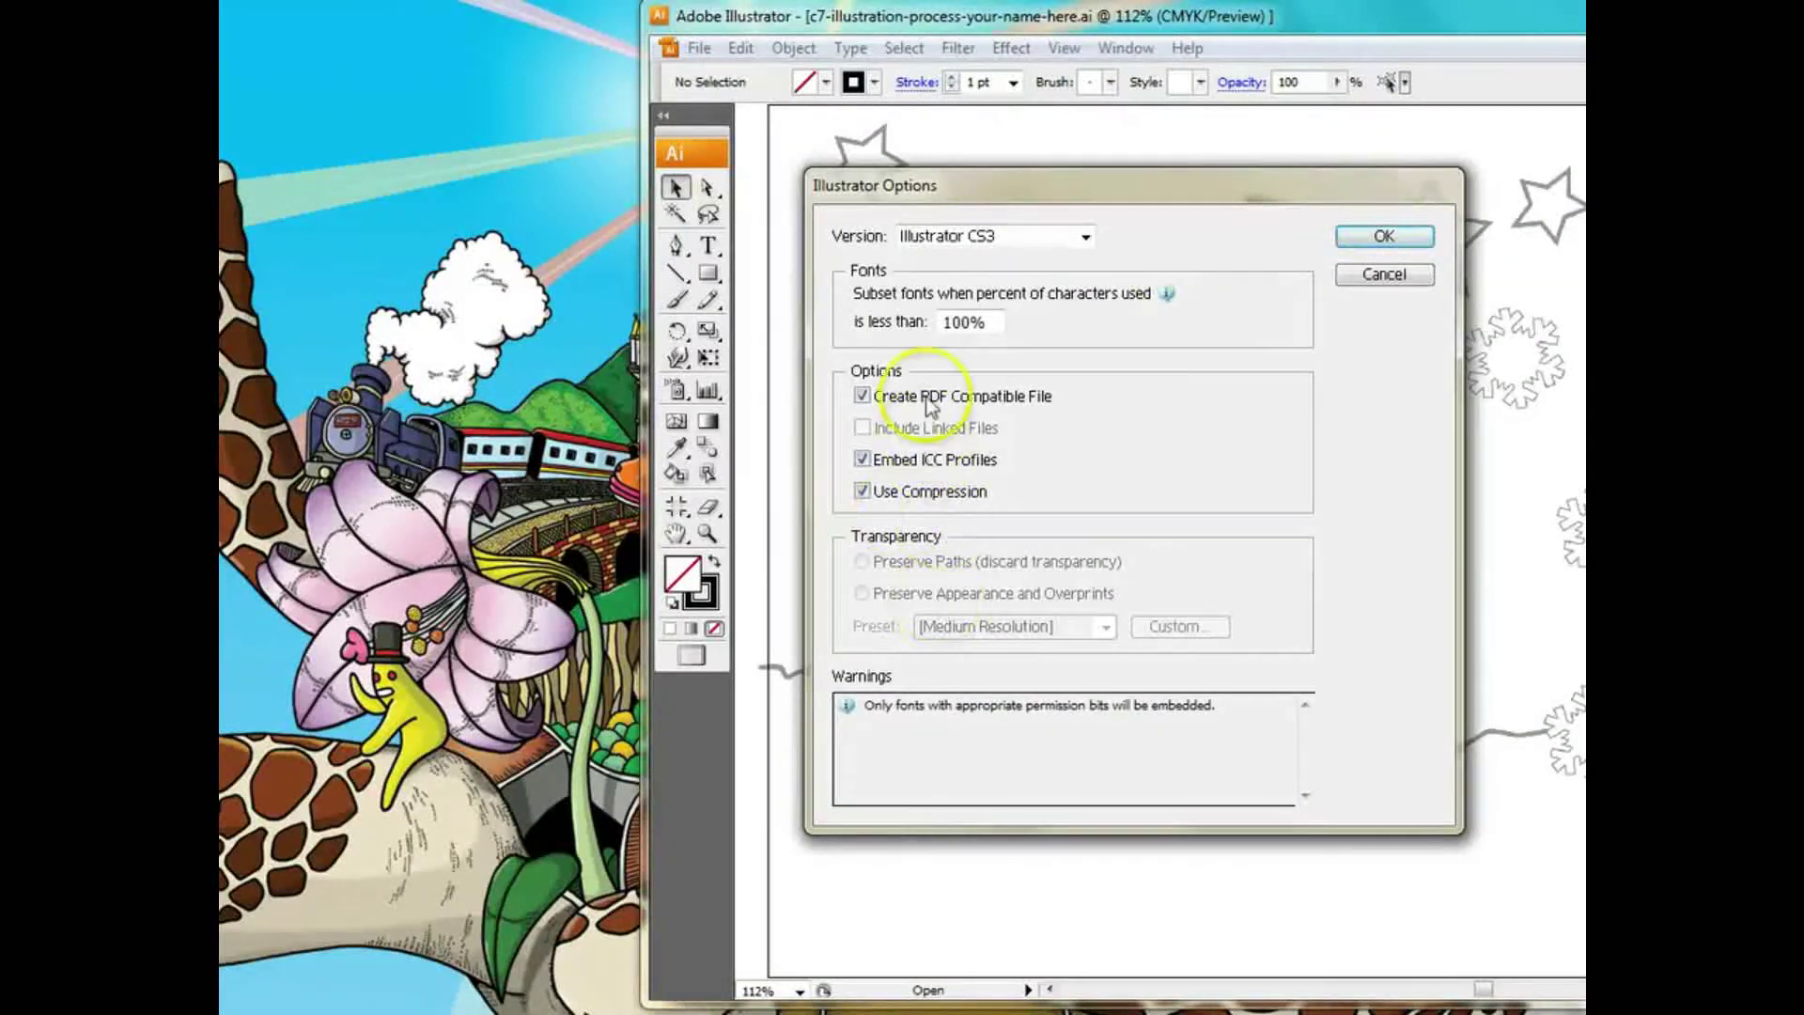
{"action": "left_click", "coordinate": [1384, 235]}
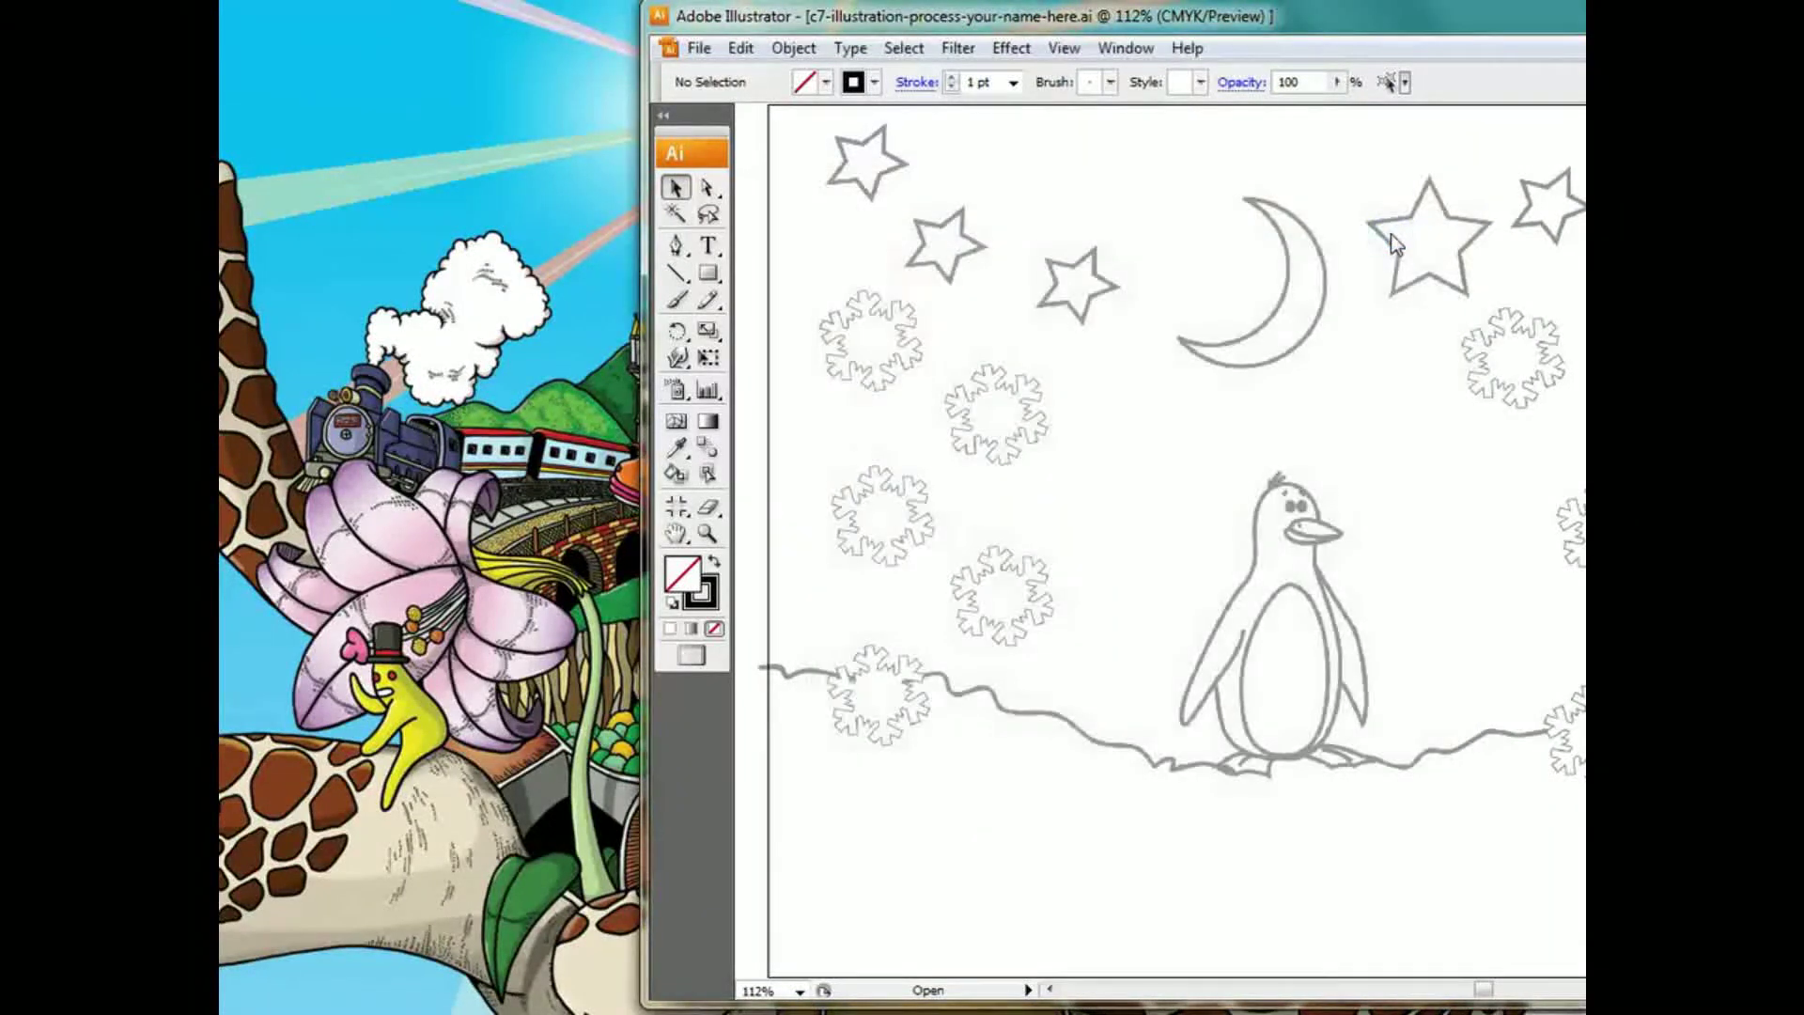
{"action": "left_click_drag", "start_coordinate": [1437, 19], "coordinate": [1014, 33]}
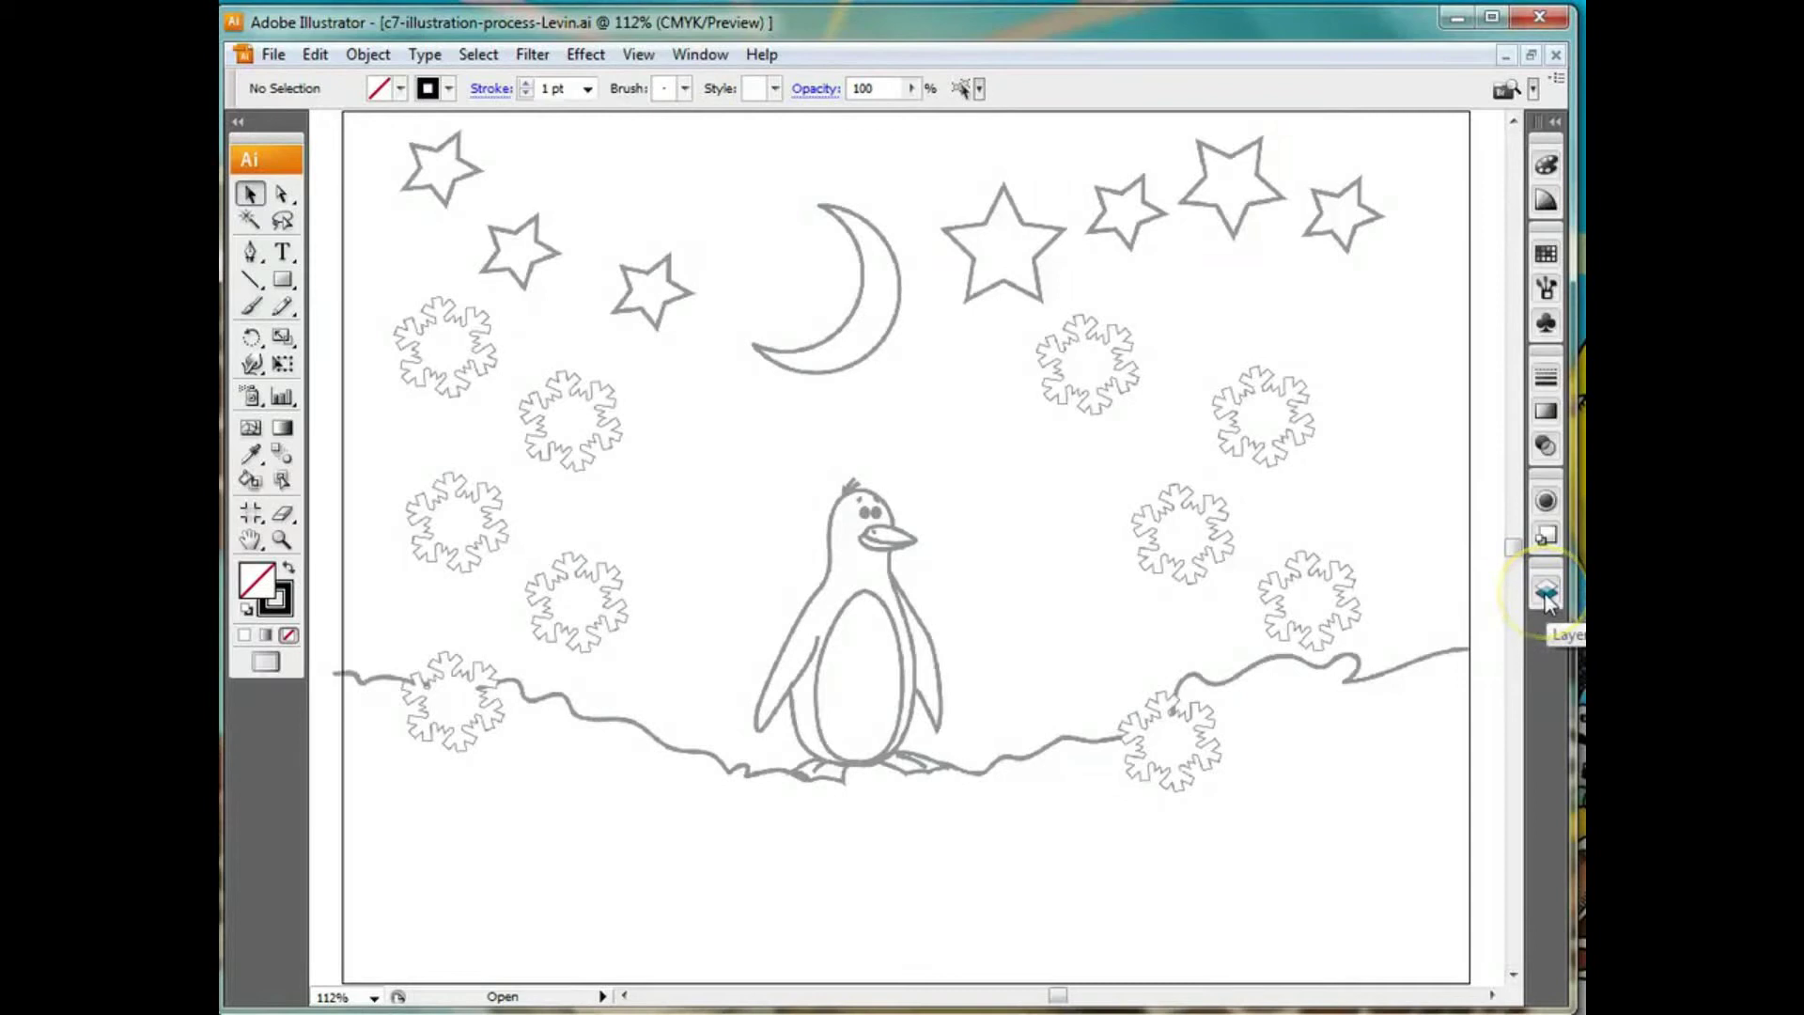
Step: Show the document's layer list and reposition the application window so the whole workspace fits
{"action": "left_click", "coordinate": [700, 55]}
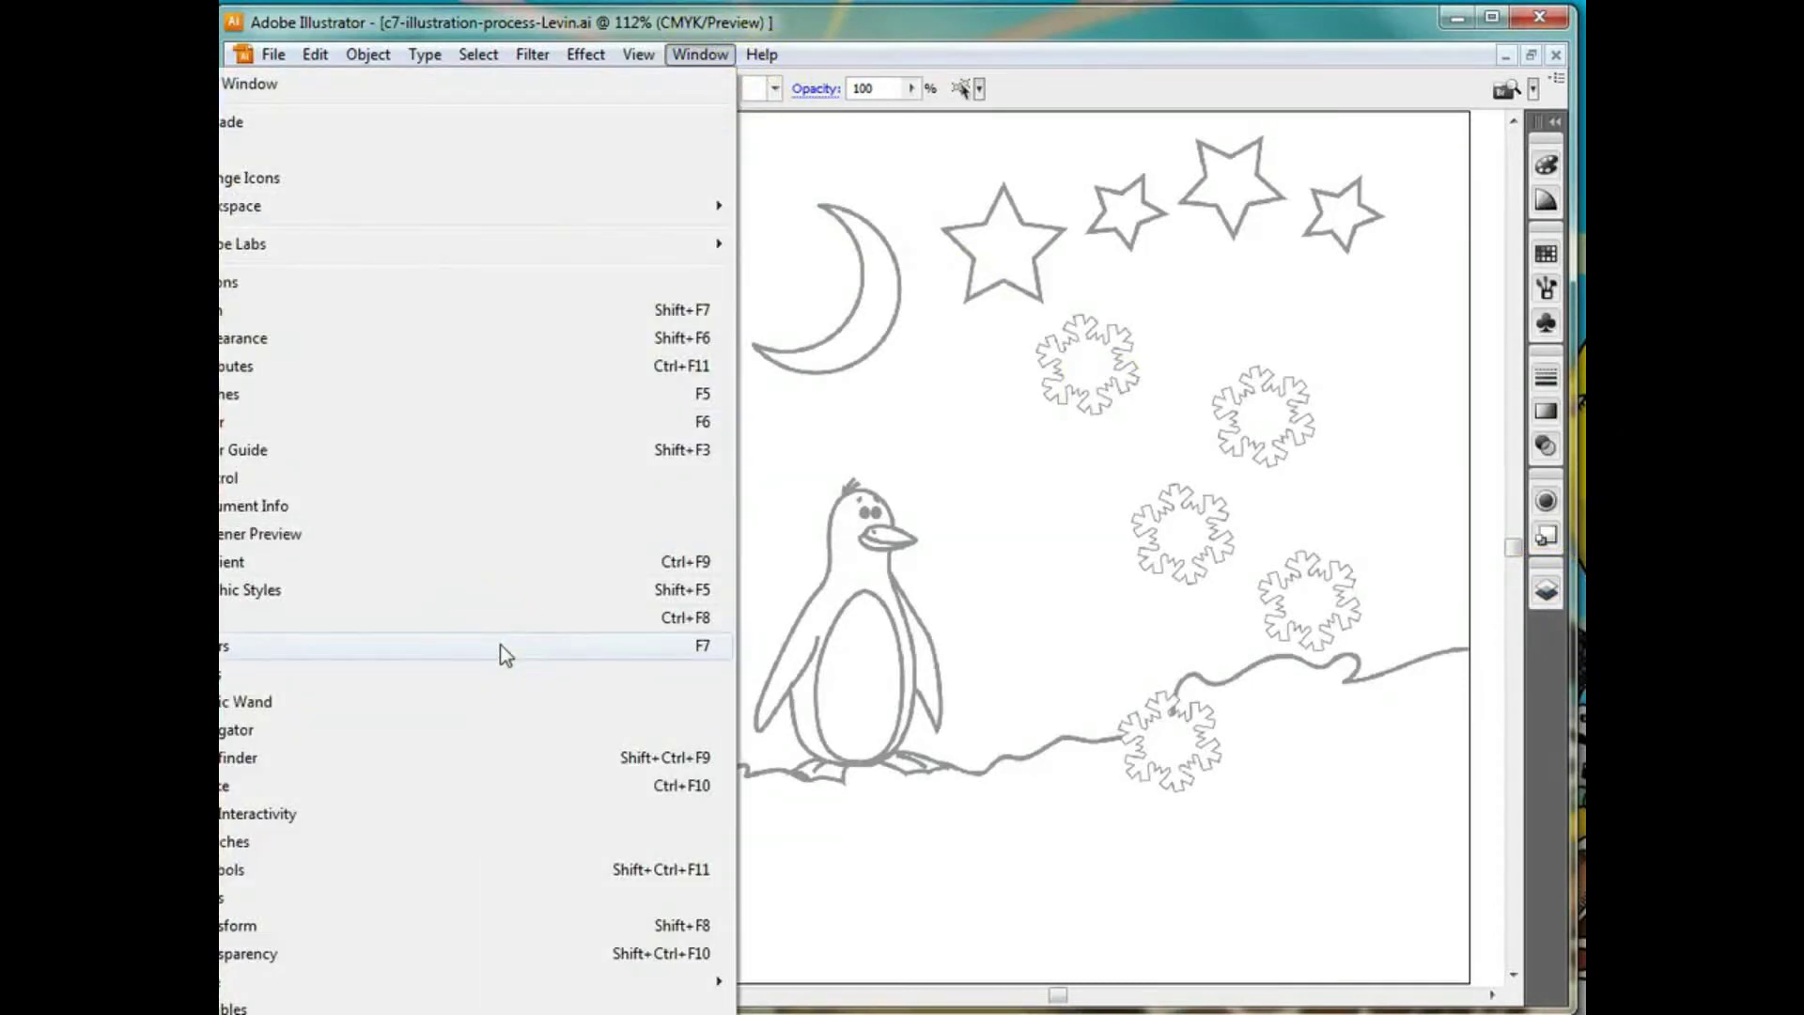
{"action": "left_click", "coordinate": [585, 54]}
{"action": "left_click", "coordinate": [696, 24]}
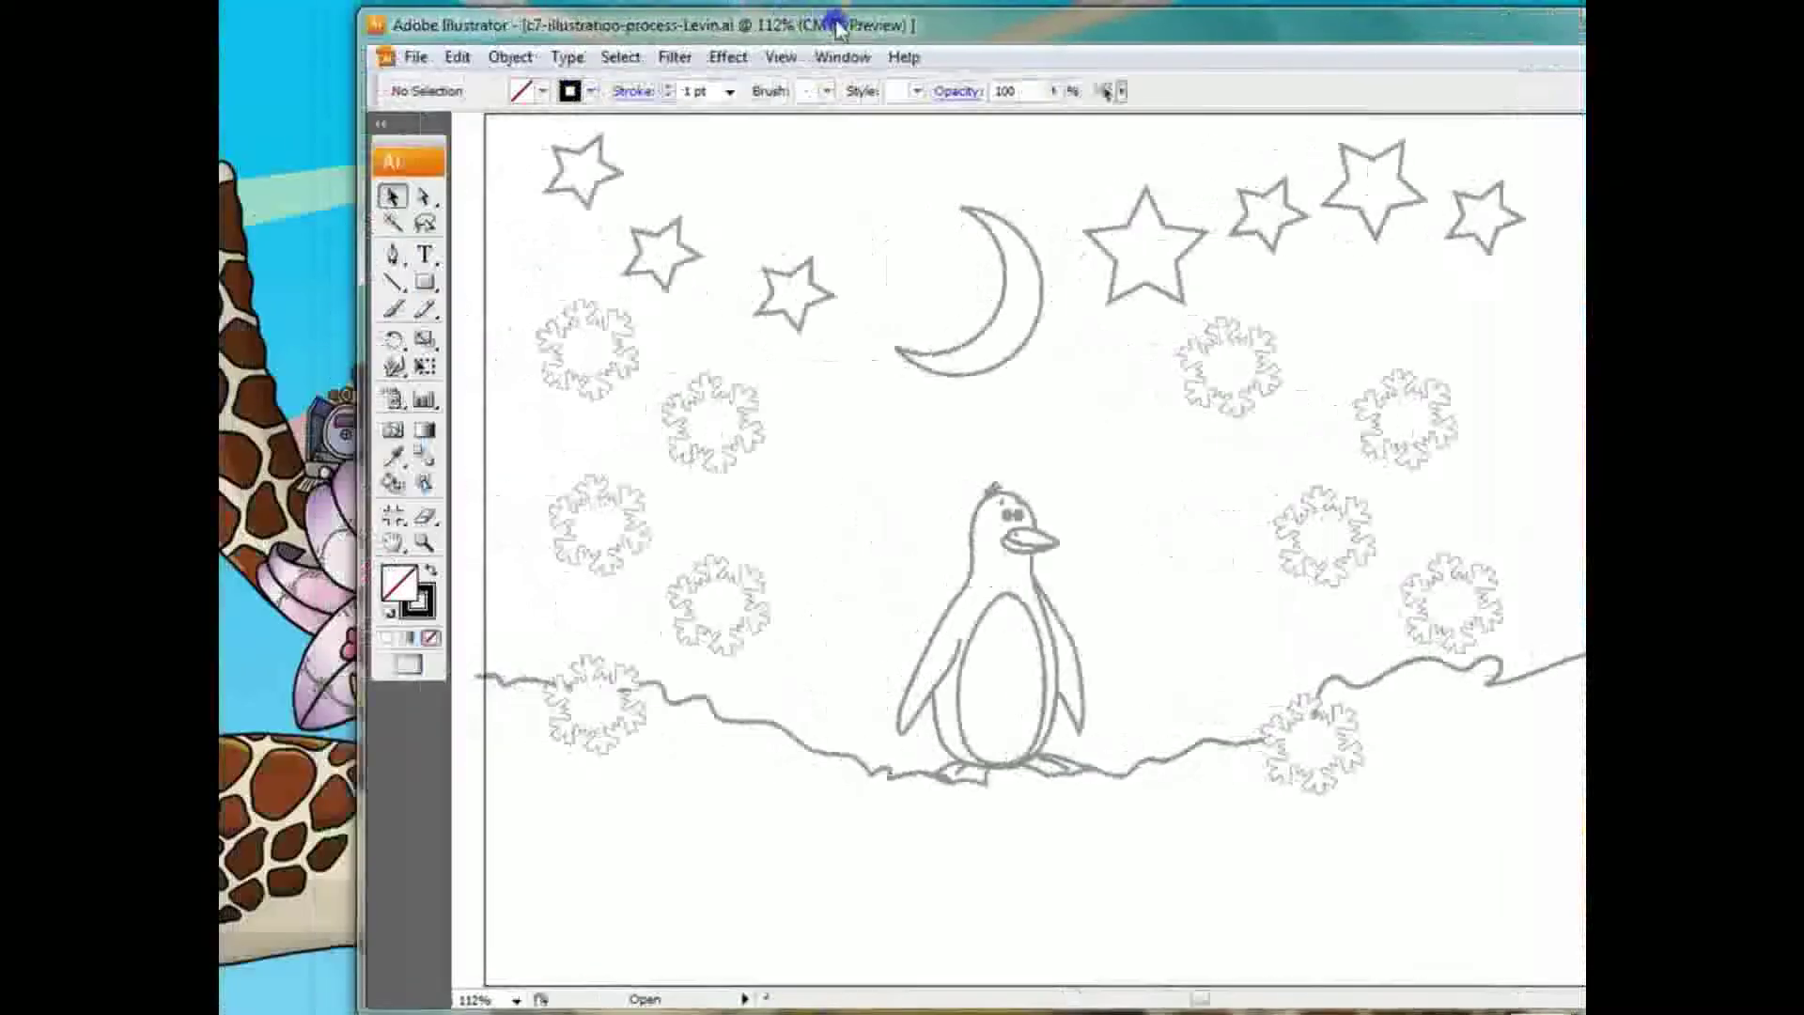
{"action": "left_click", "coordinate": [700, 54]}
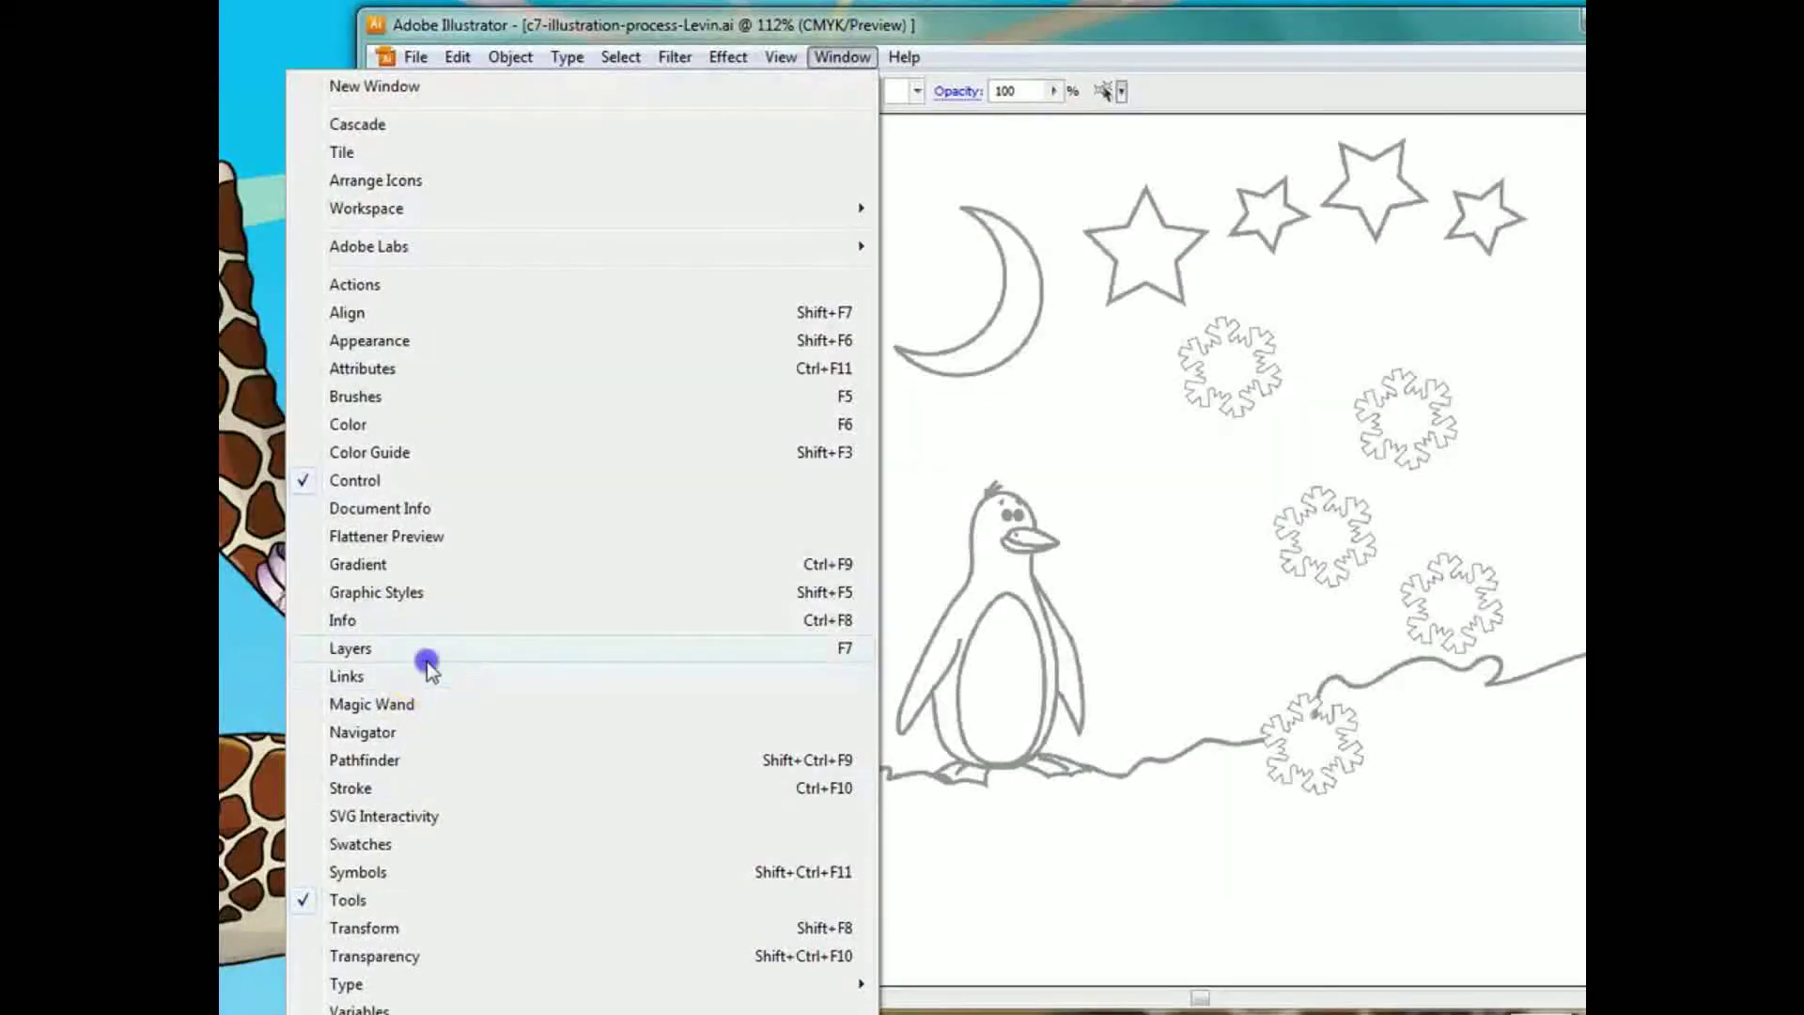
{"action": "left_click", "coordinate": [425, 650]}
{"action": "left_click_drag", "start_coordinate": [1115, 32], "coordinate": [987, 32]}
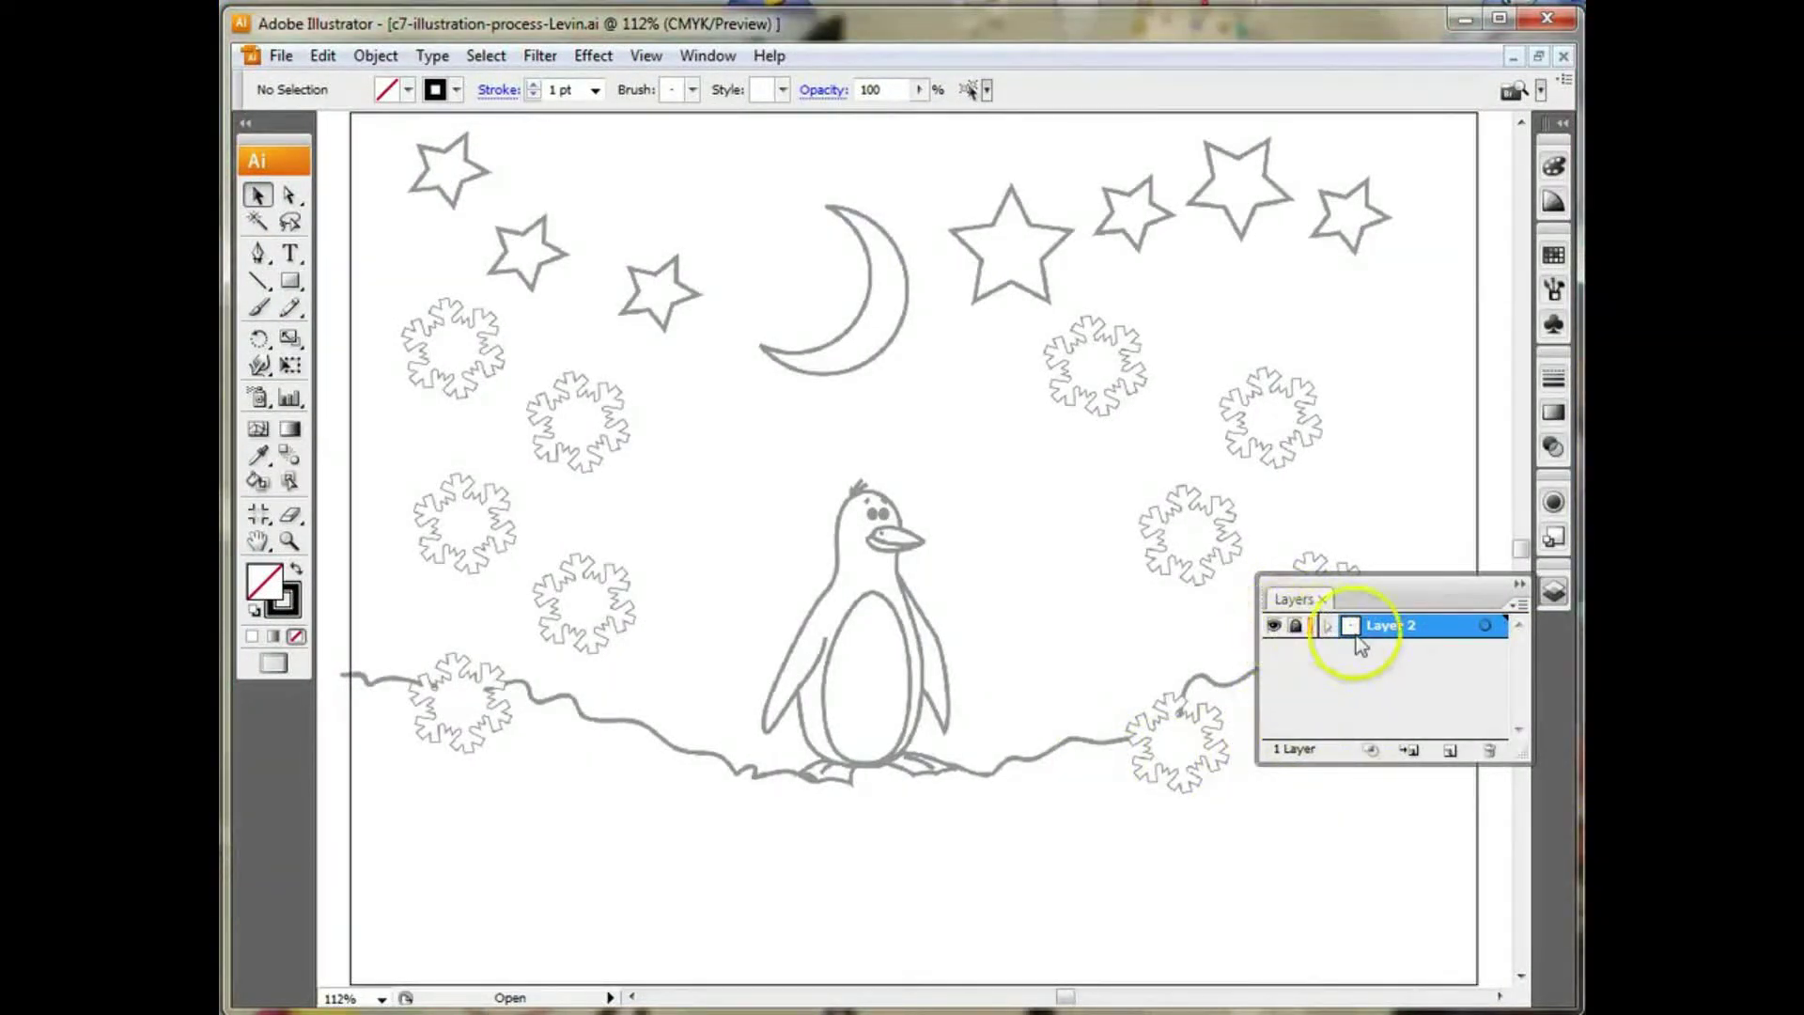
Step: Check what the locked Layer 2 contains by toggling its visibility and expanding it, and rename it Template Image
{"action": "left_click", "coordinate": [1275, 627]}
{"action": "left_click", "coordinate": [1275, 627]}
{"action": "left_click", "coordinate": [1328, 626]}
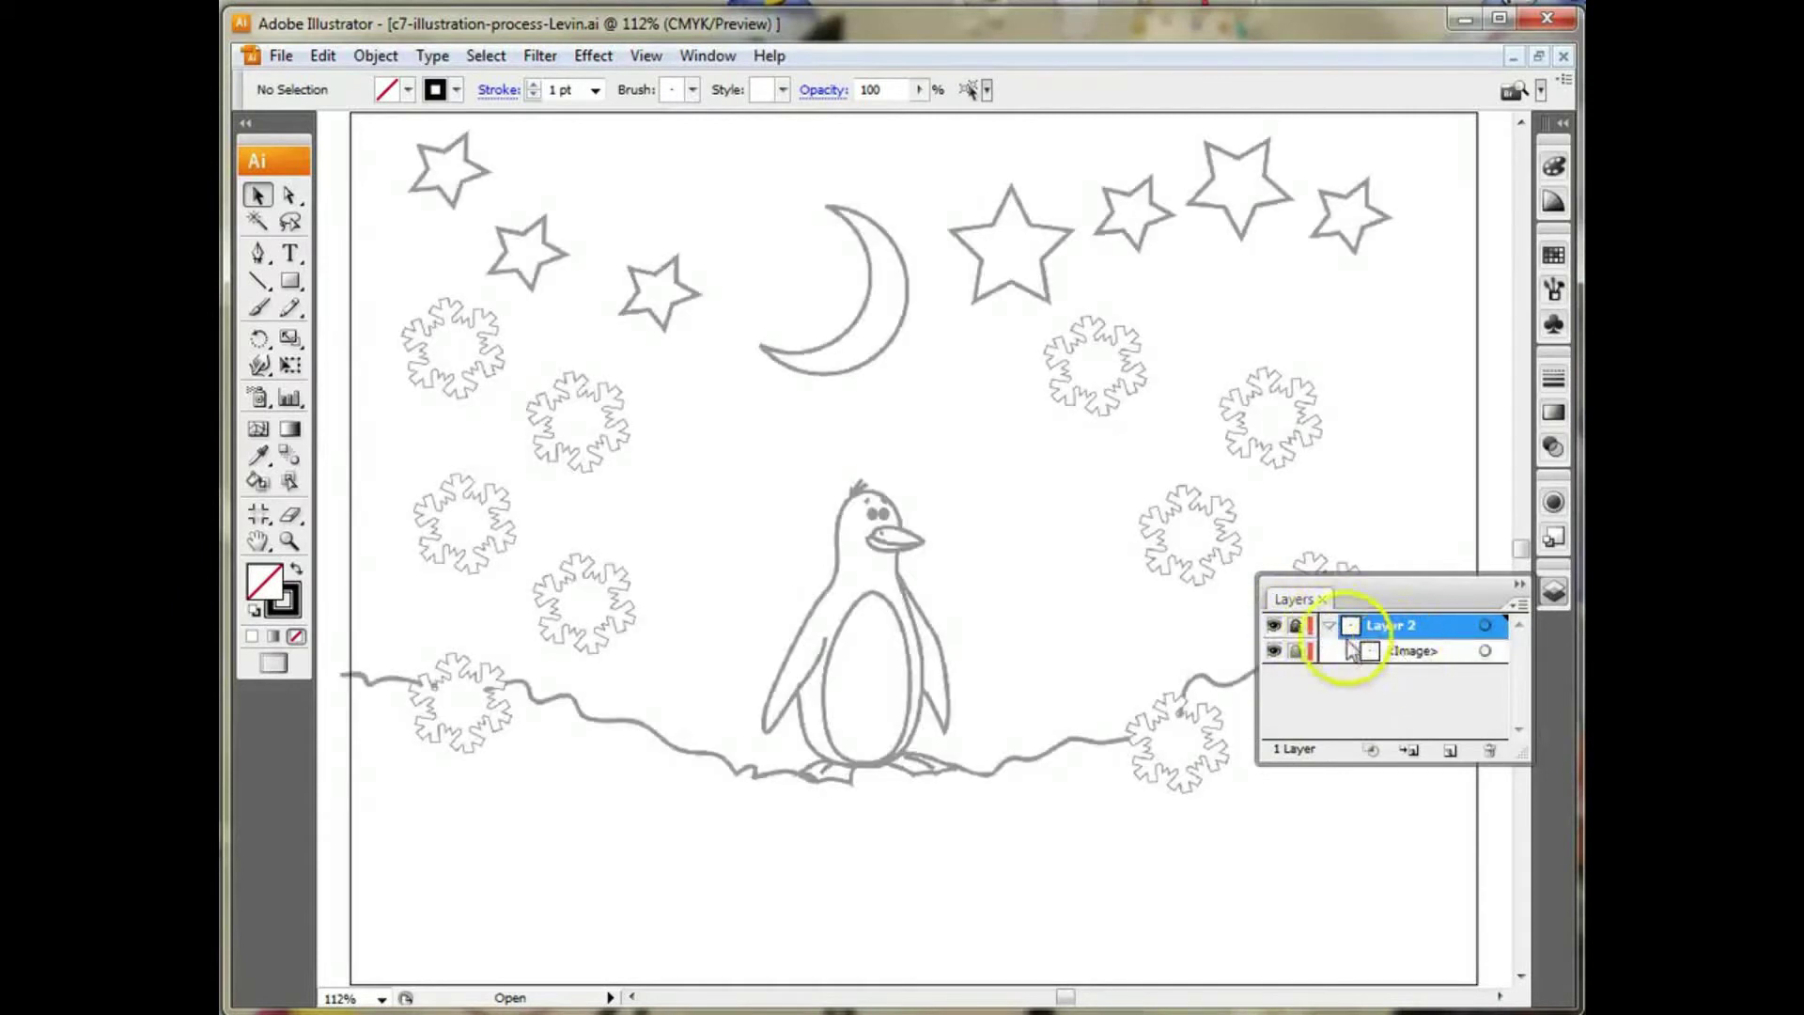
{"action": "left_click", "coordinate": [1331, 627]}
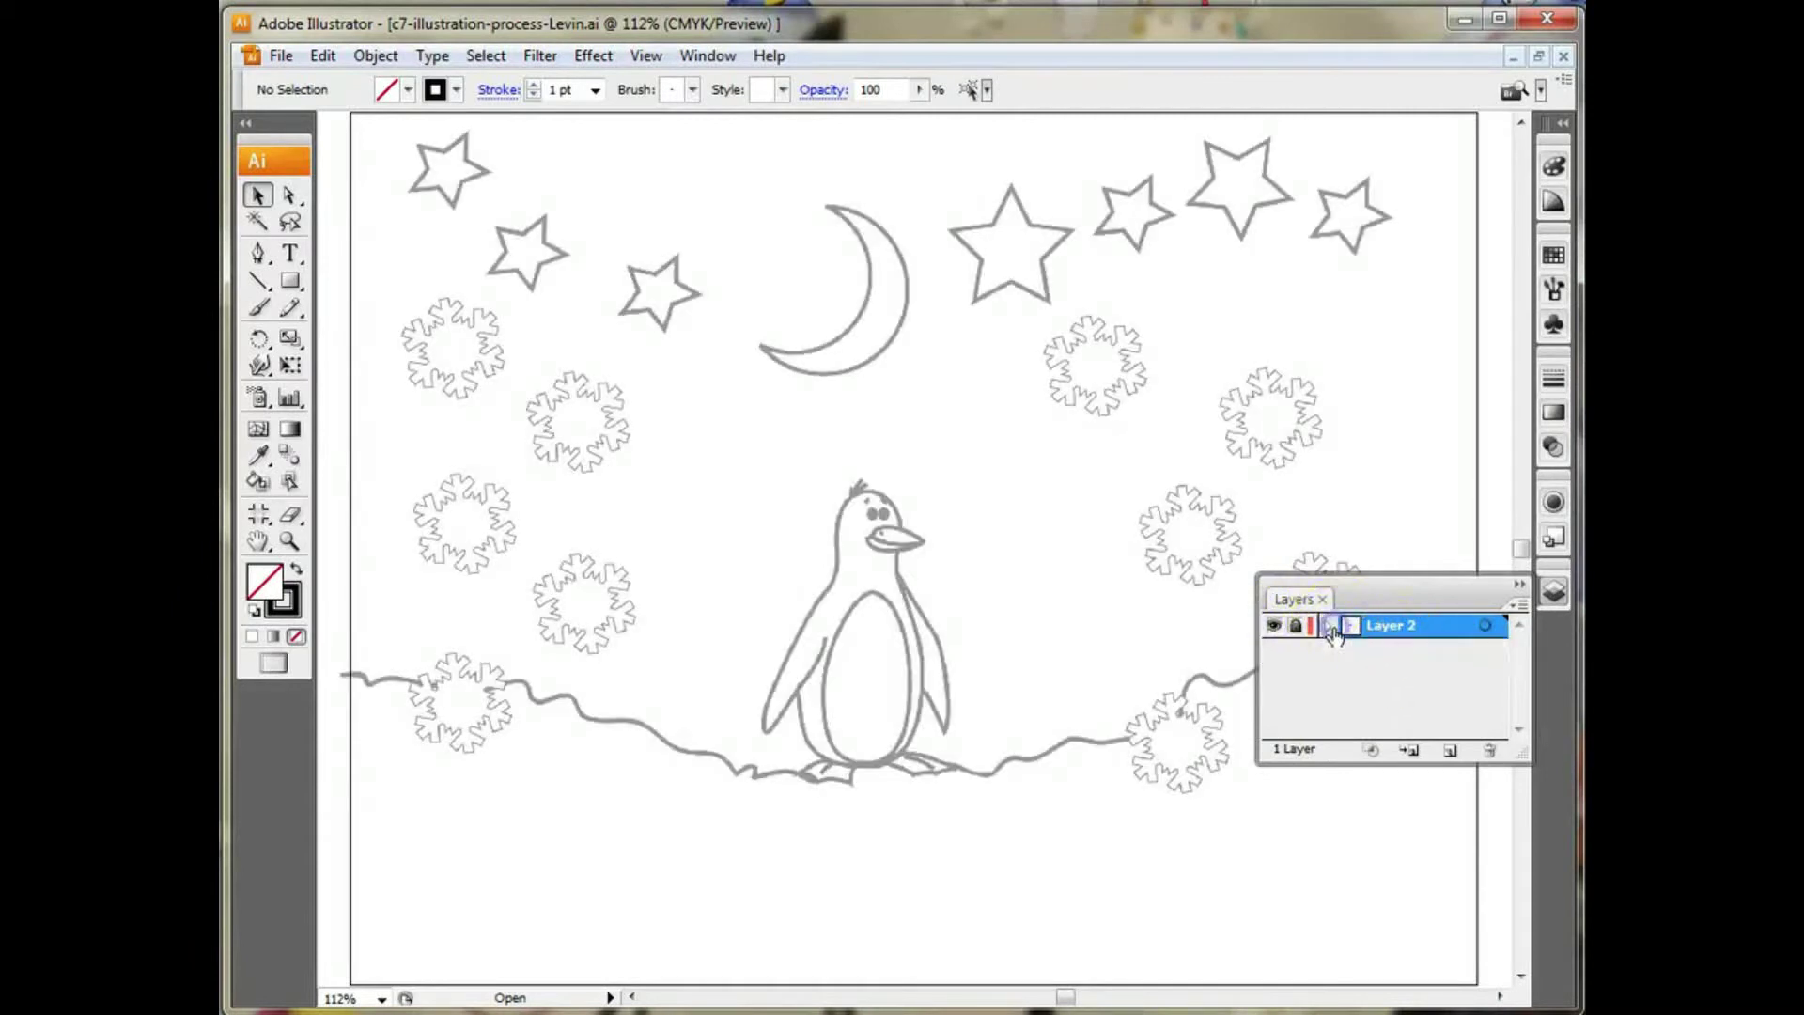
{"action": "double_click", "coordinate": [1394, 636]}
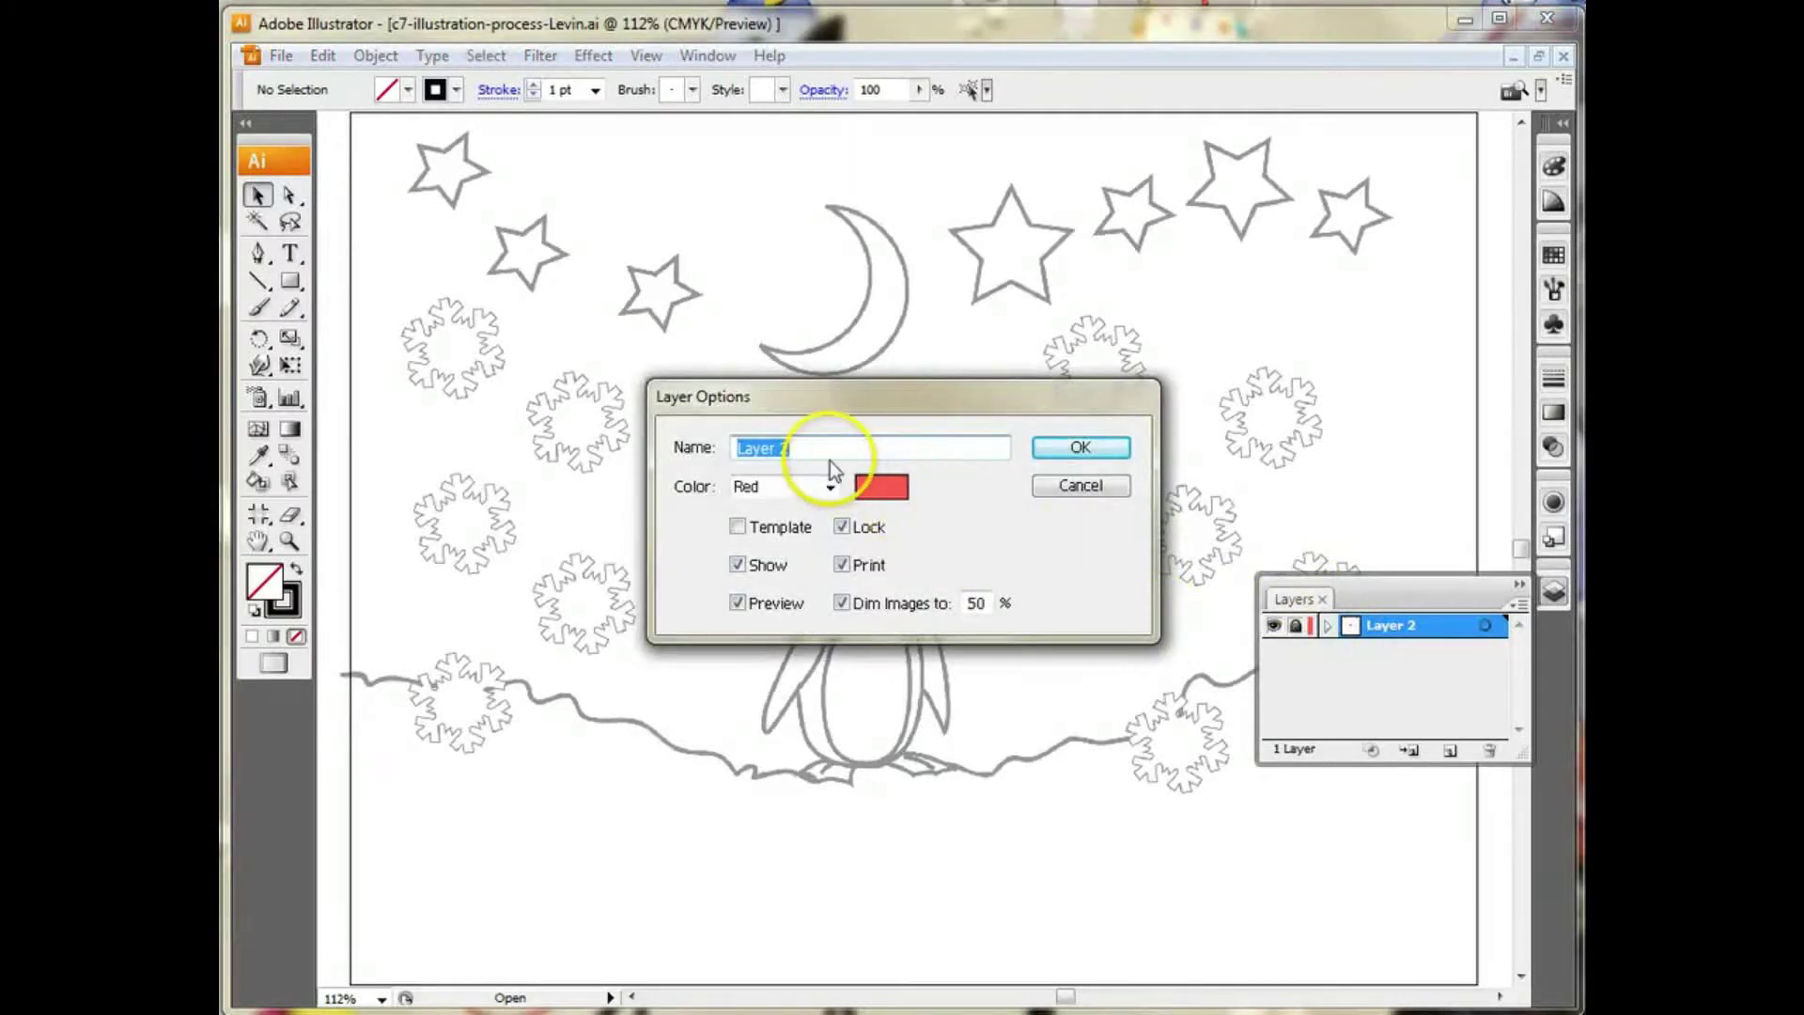
{"action": "type", "text": "Template Image"}
{"action": "left_click", "coordinate": [1081, 448]}
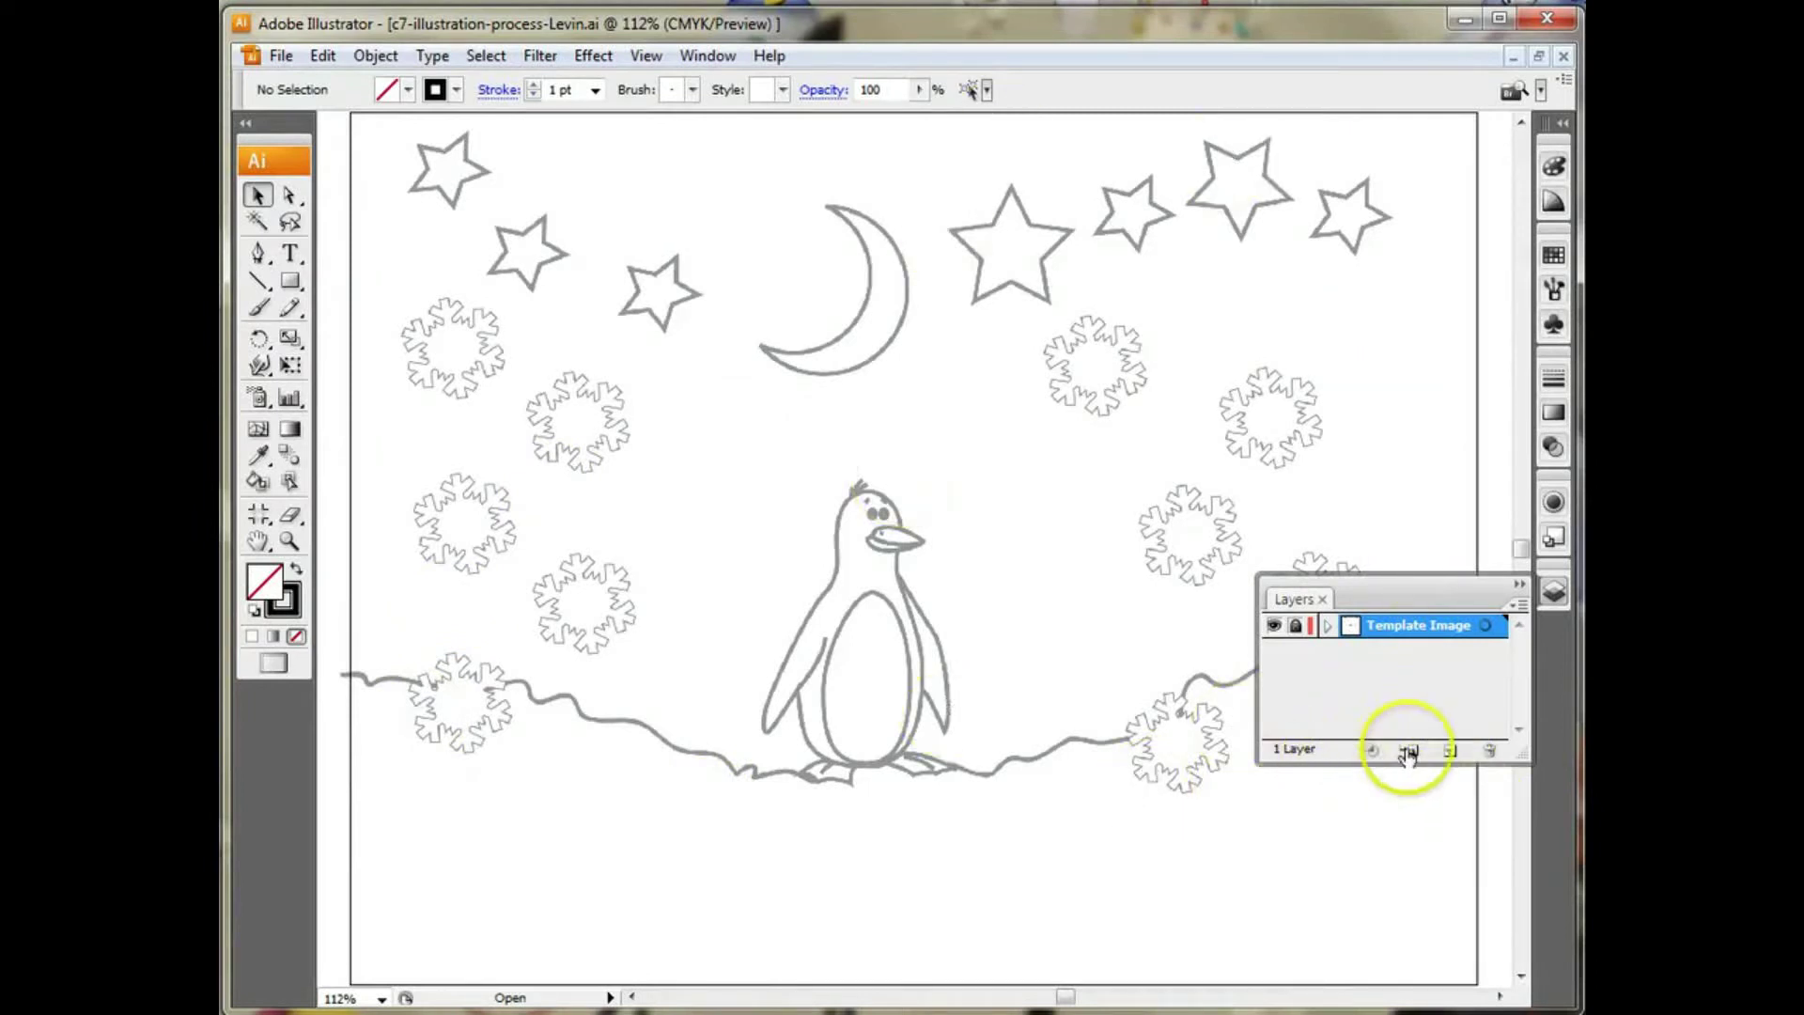
Step: Add a new layer named Background Color above the Template Image layer and lock it
{"action": "left_click", "coordinate": [1450, 751]}
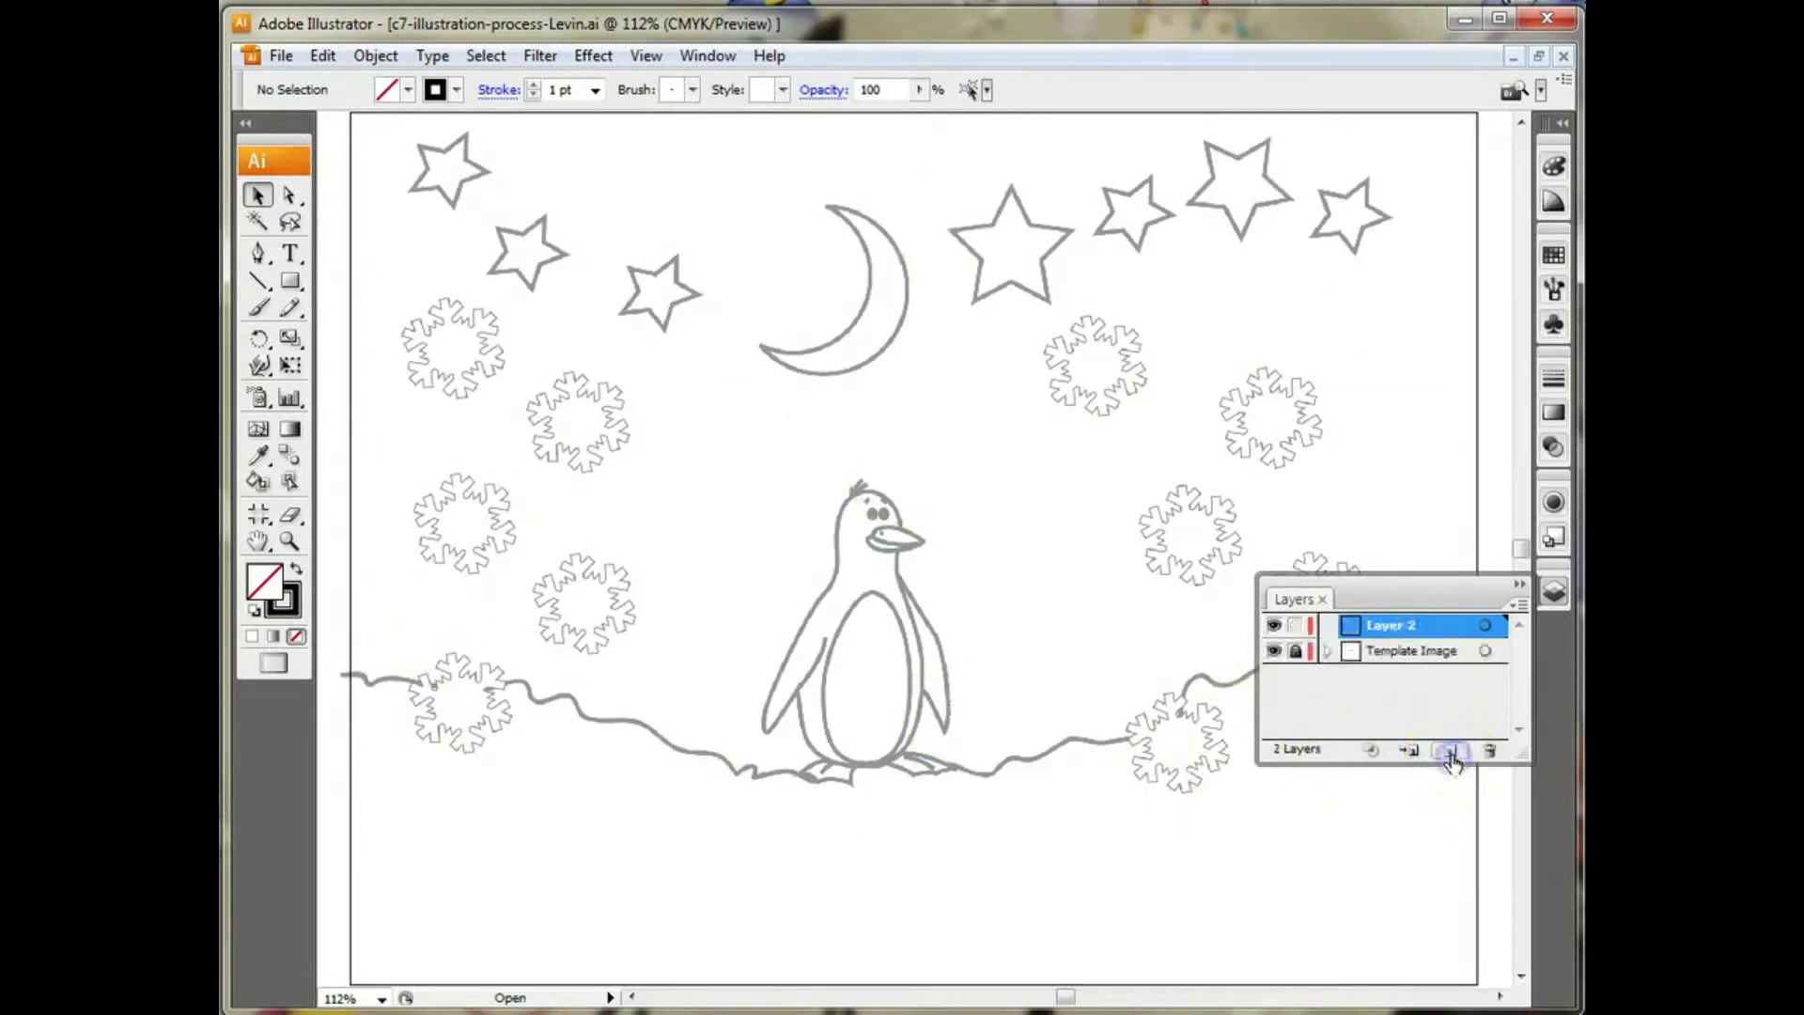
{"action": "double_click", "coordinate": [1406, 626]}
{"action": "type", "text": "Bac"}
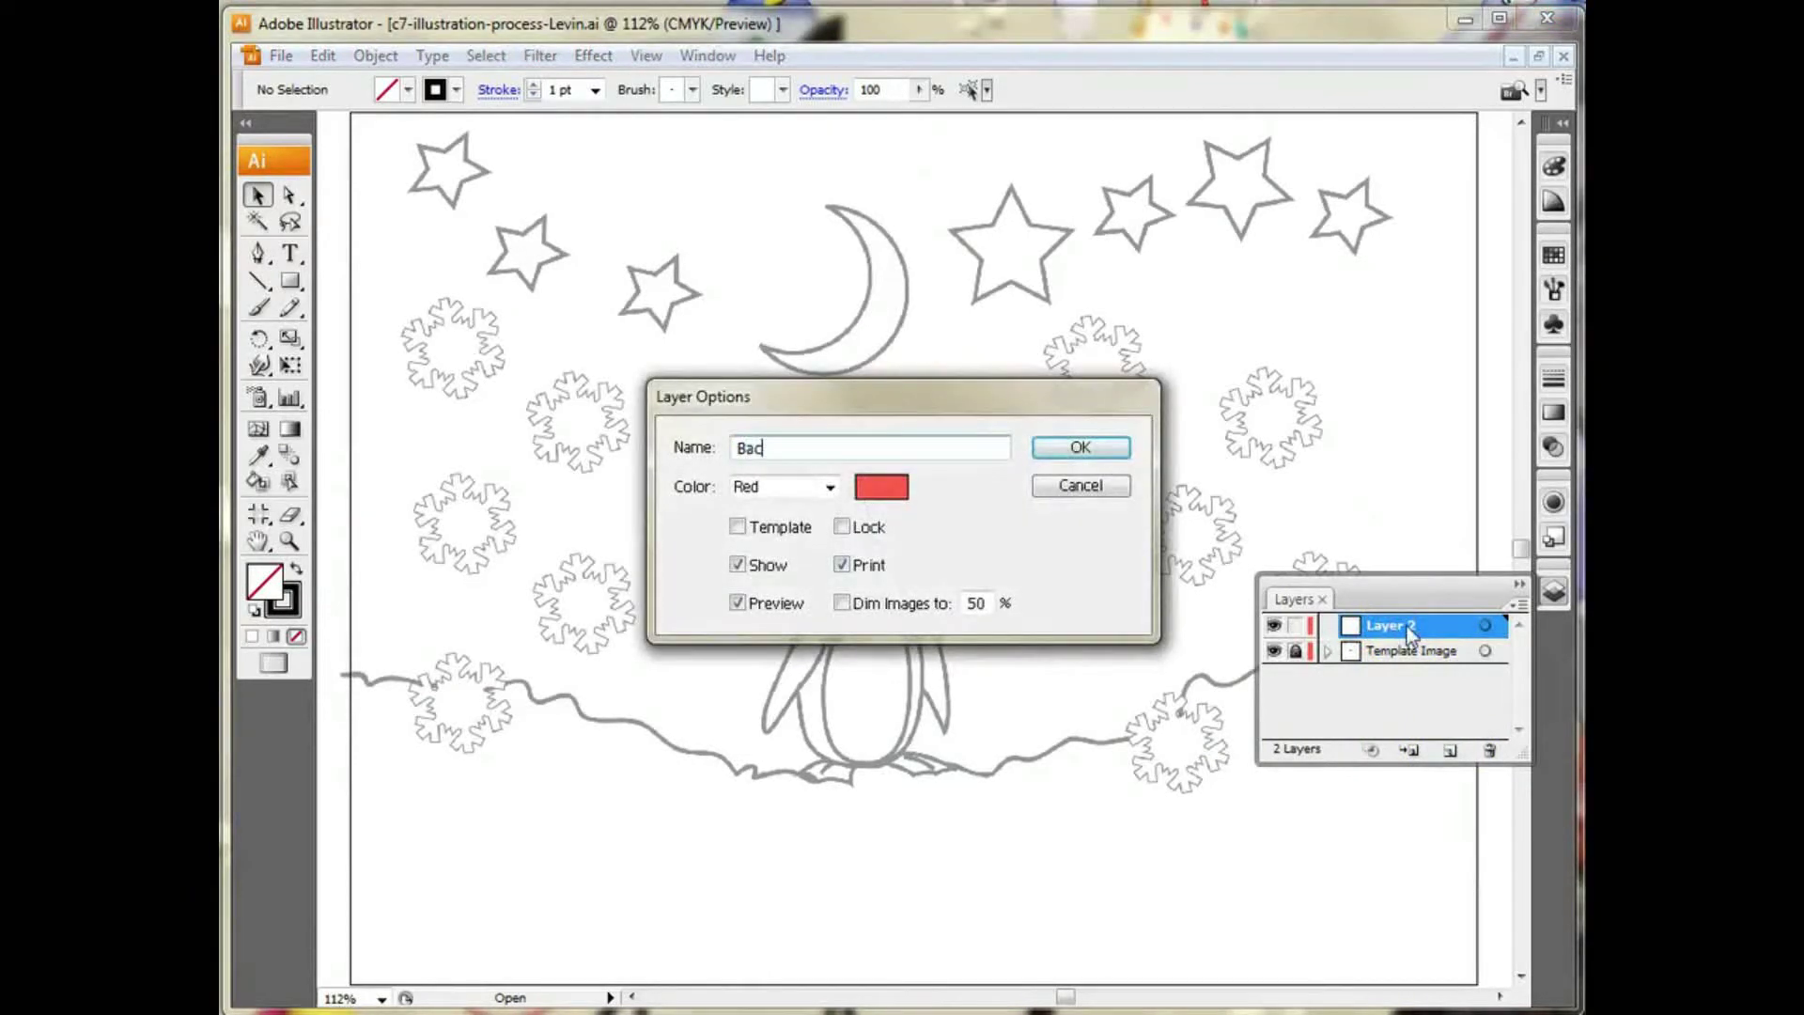
{"action": "type", "text": "kground Color"}
{"action": "left_click", "coordinate": [1109, 447]}
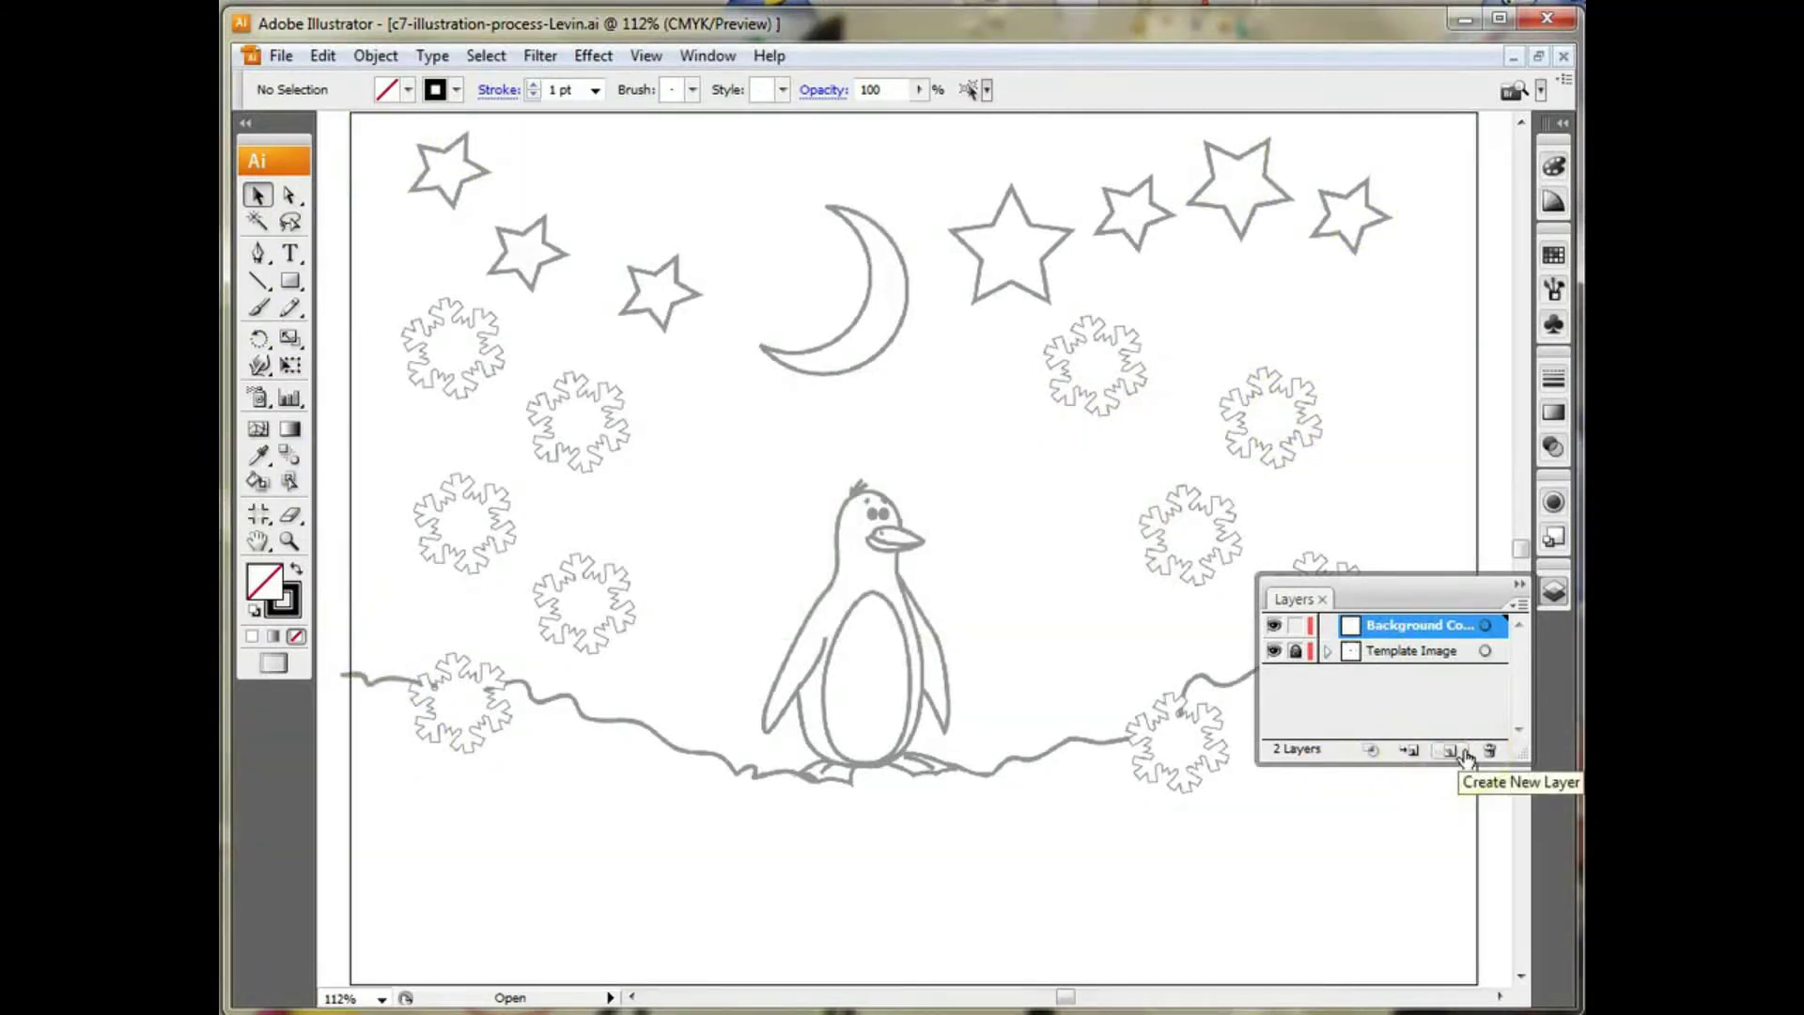
{"action": "double_click", "coordinate": [1420, 626]}
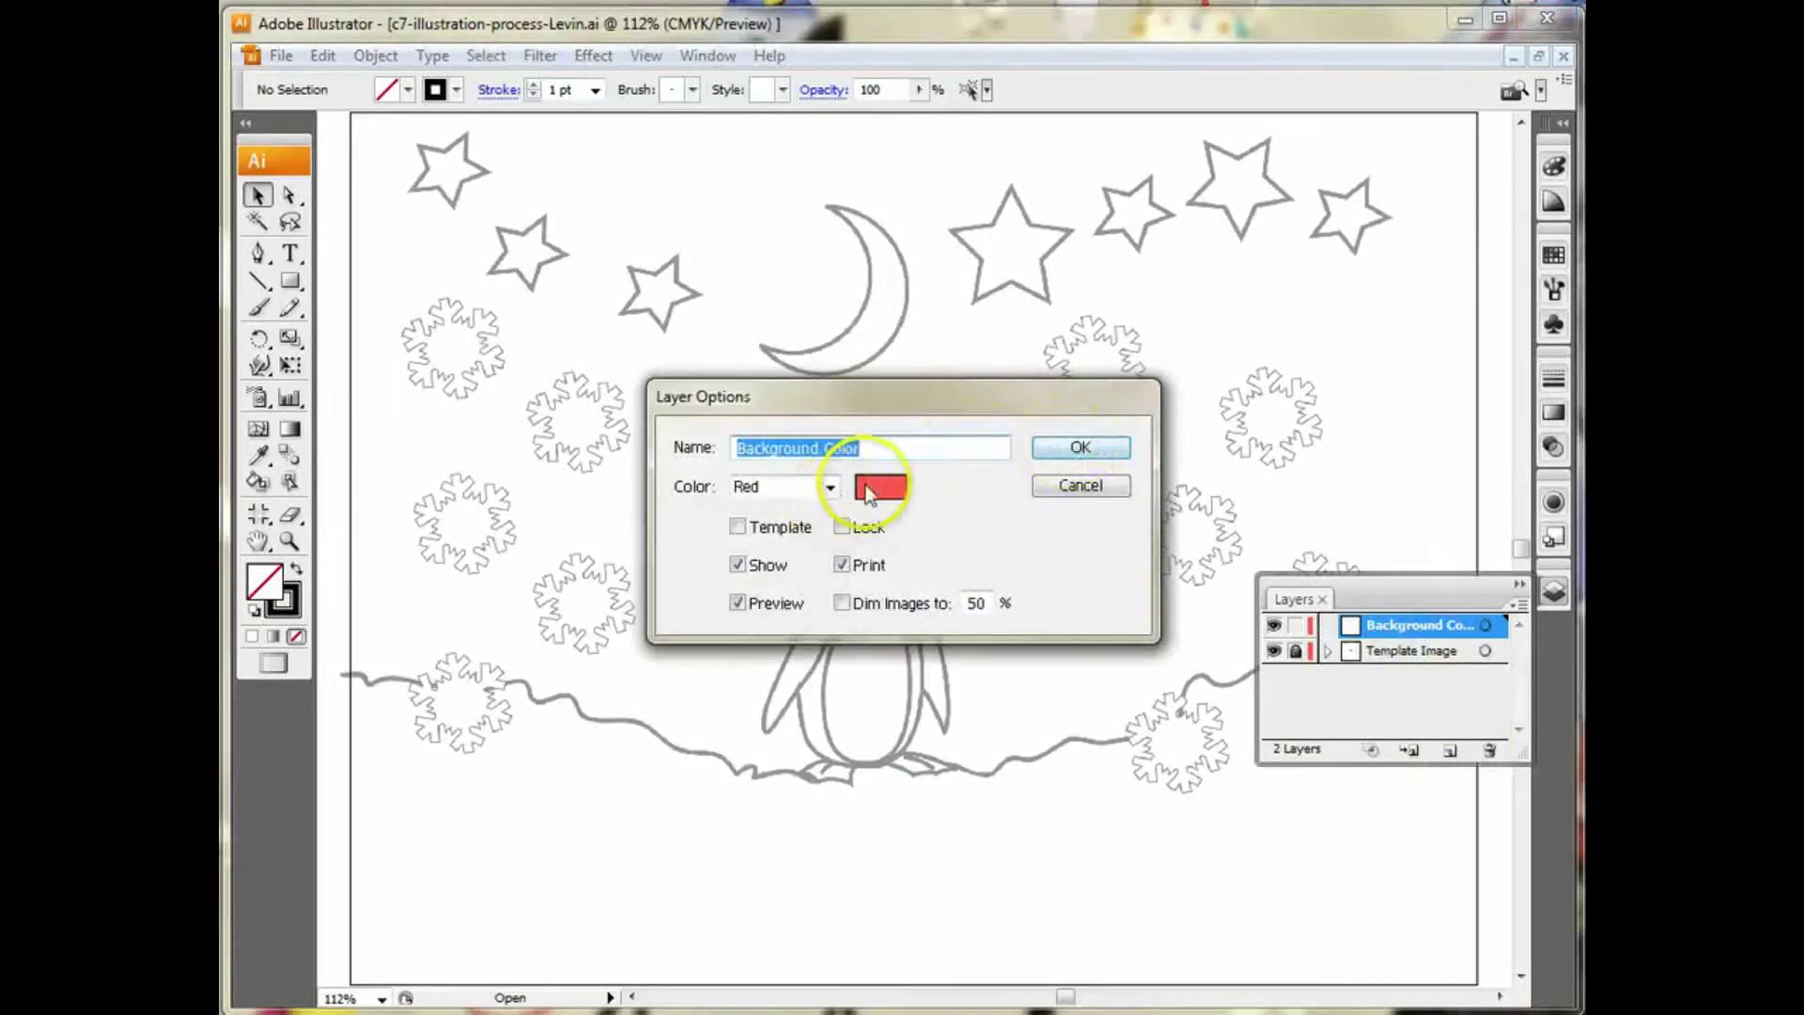
{"action": "left_click", "coordinate": [1080, 447]}
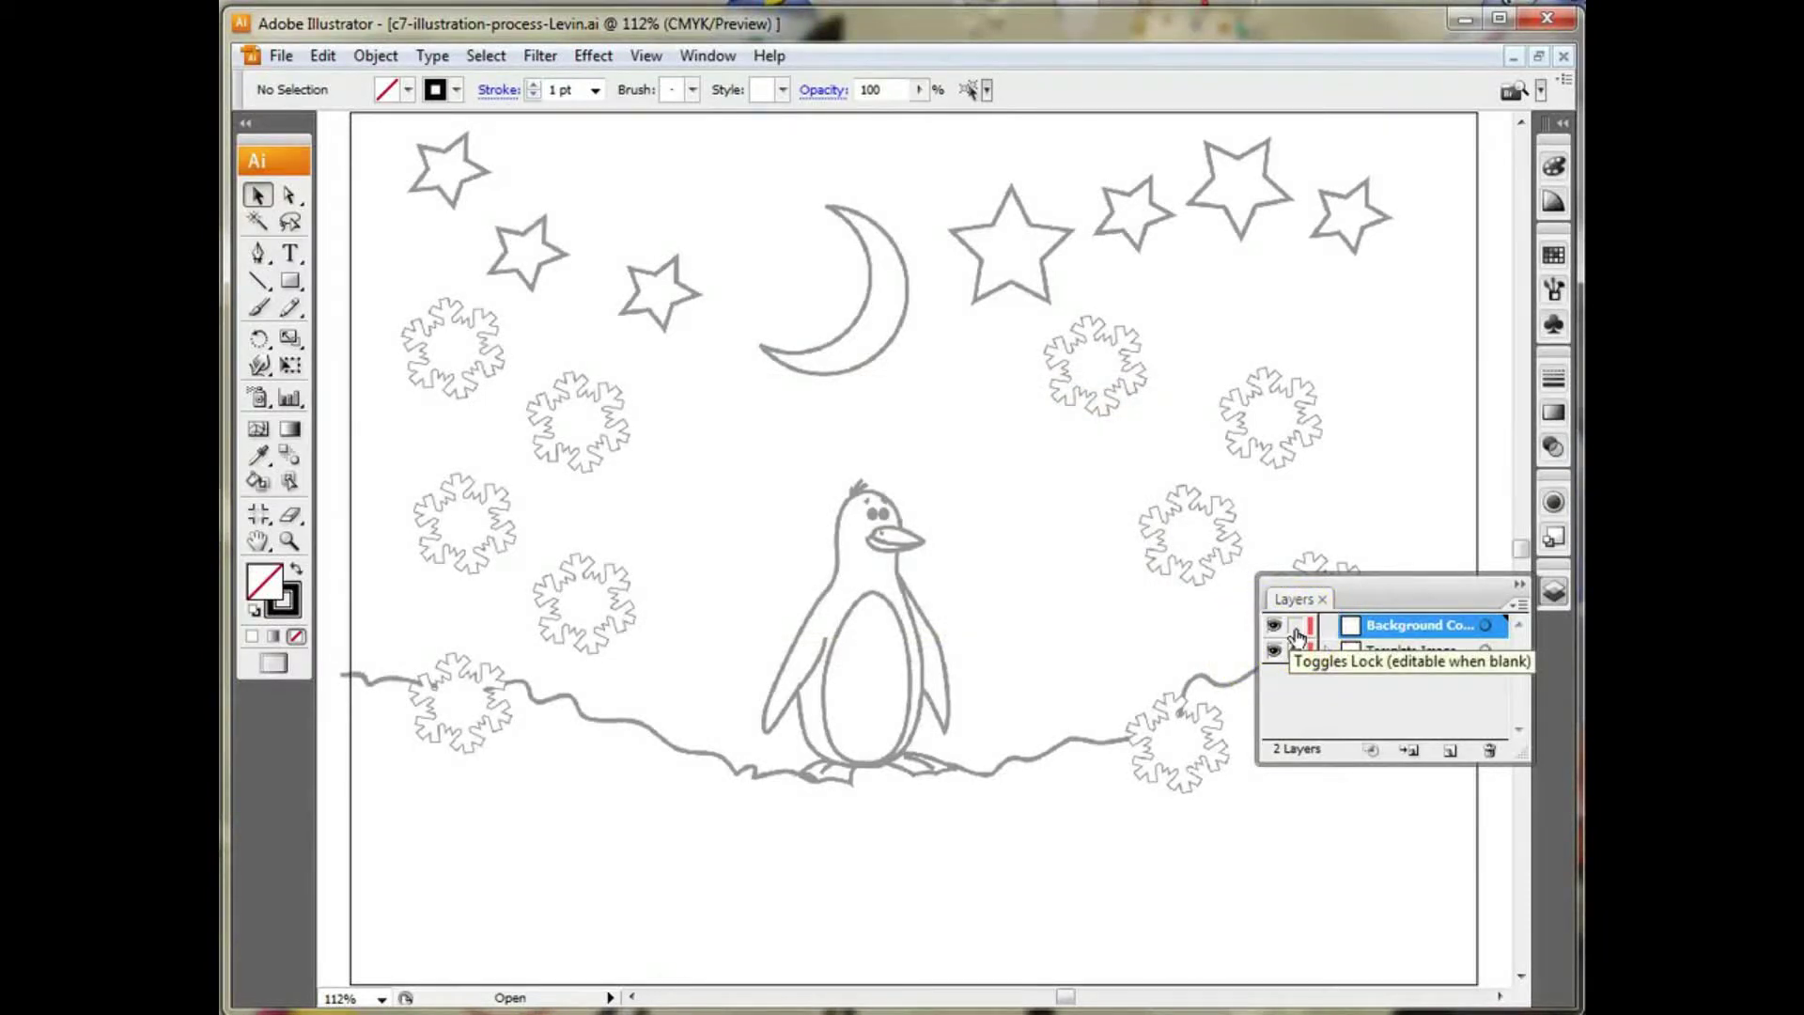
{"action": "left_click", "coordinate": [1296, 626]}
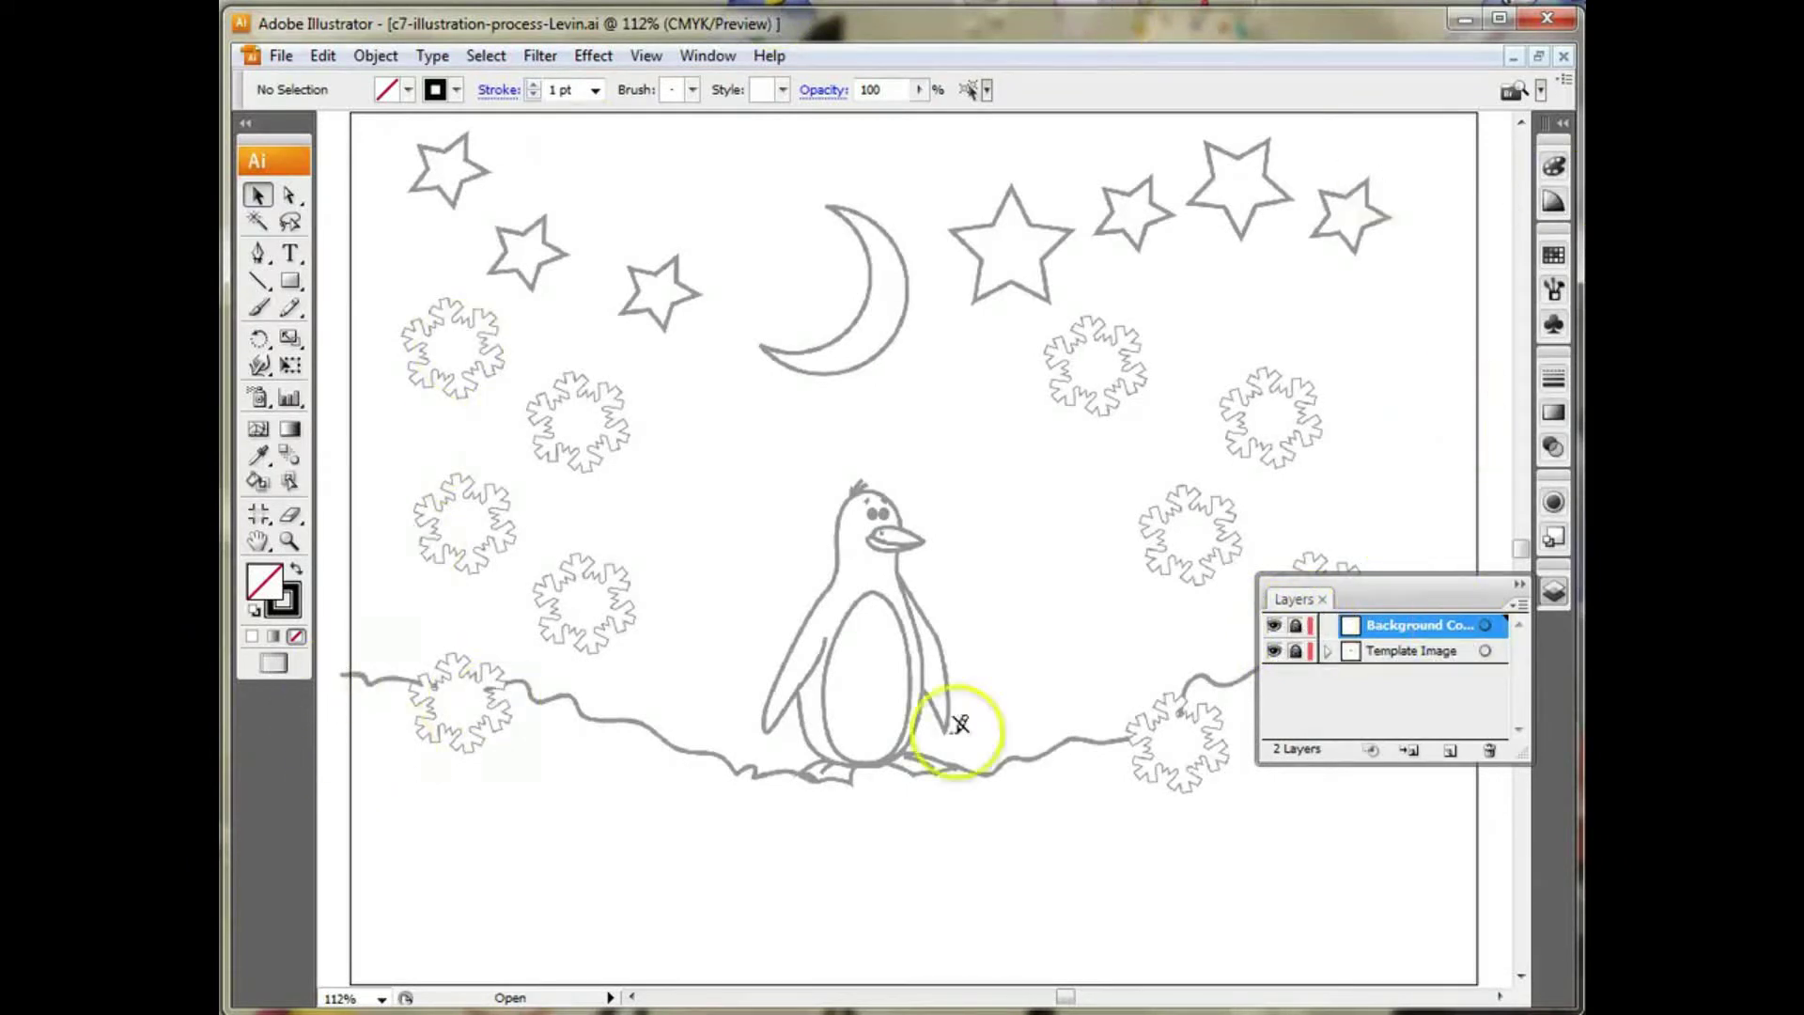
Step: Add a new layer named Snowback above the Background Color layer and lock it
{"action": "left_click", "coordinate": [1449, 750]}
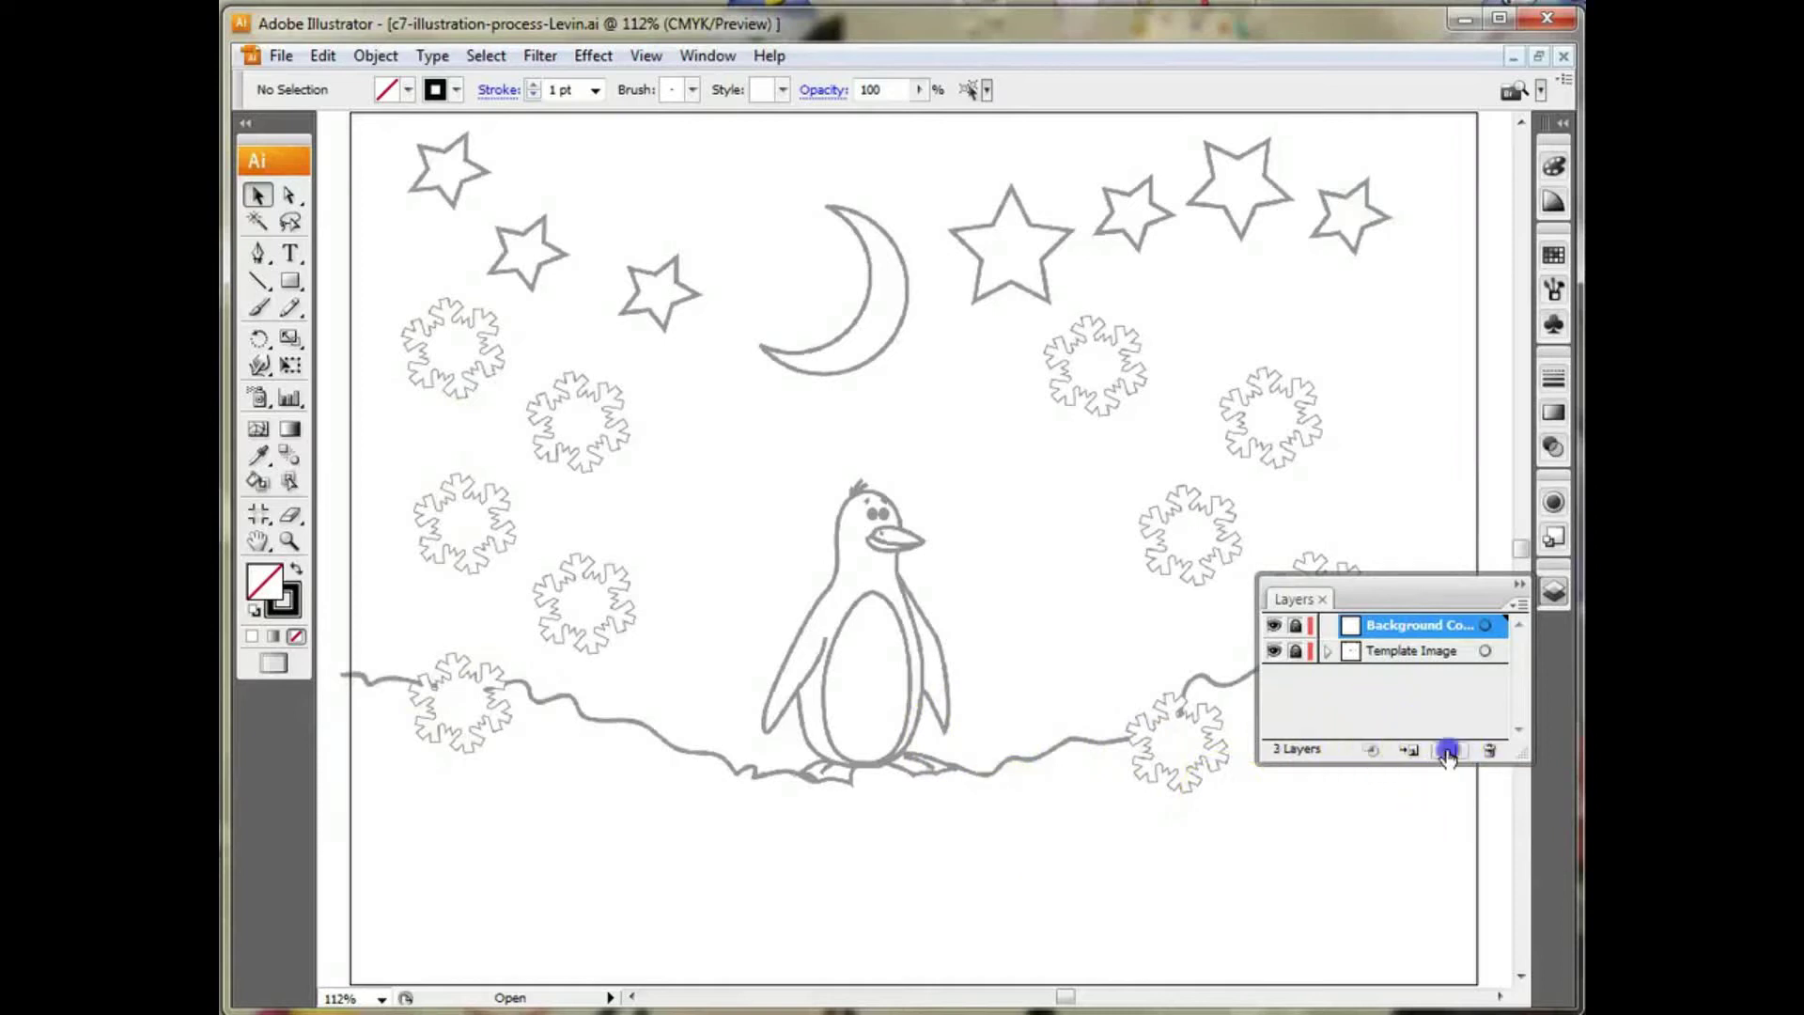
{"action": "double_click", "coordinate": [1387, 628]}
{"action": "type", "text": "Snowback"}
{"action": "left_click", "coordinate": [1261, 597]}
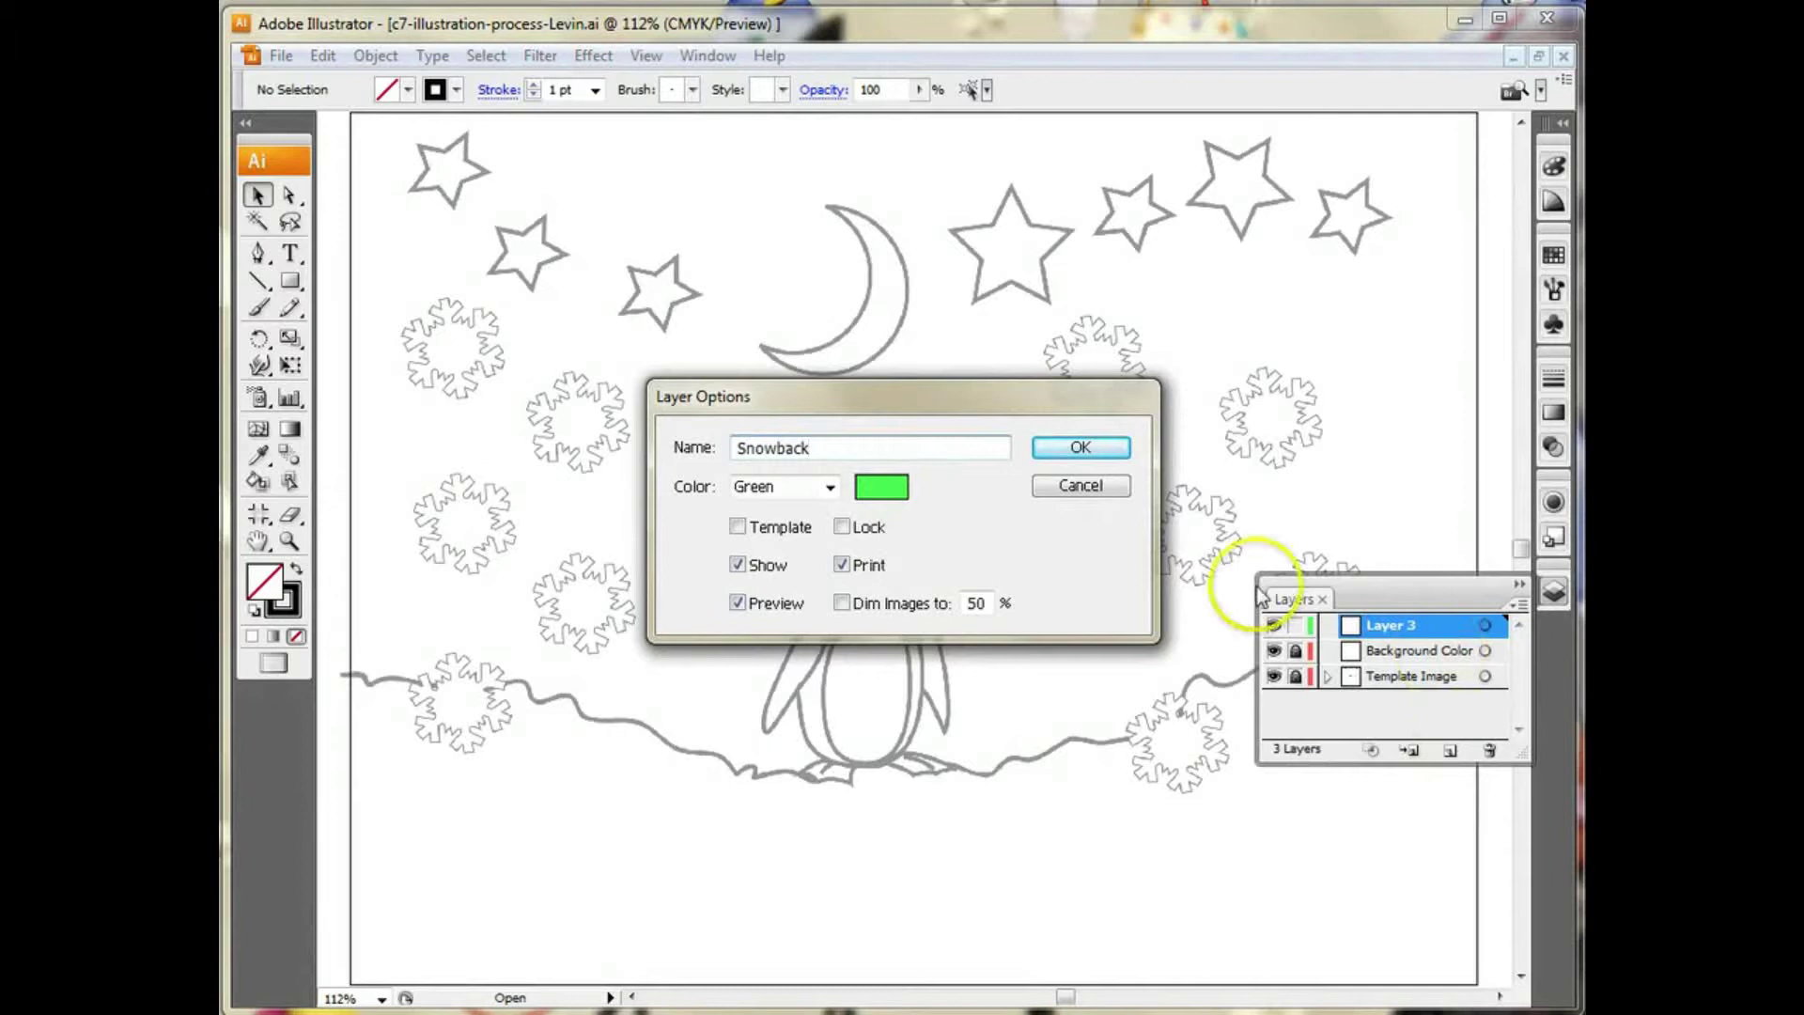
{"action": "type", "text": "ck"}
{"action": "left_click", "coordinate": [1123, 456]}
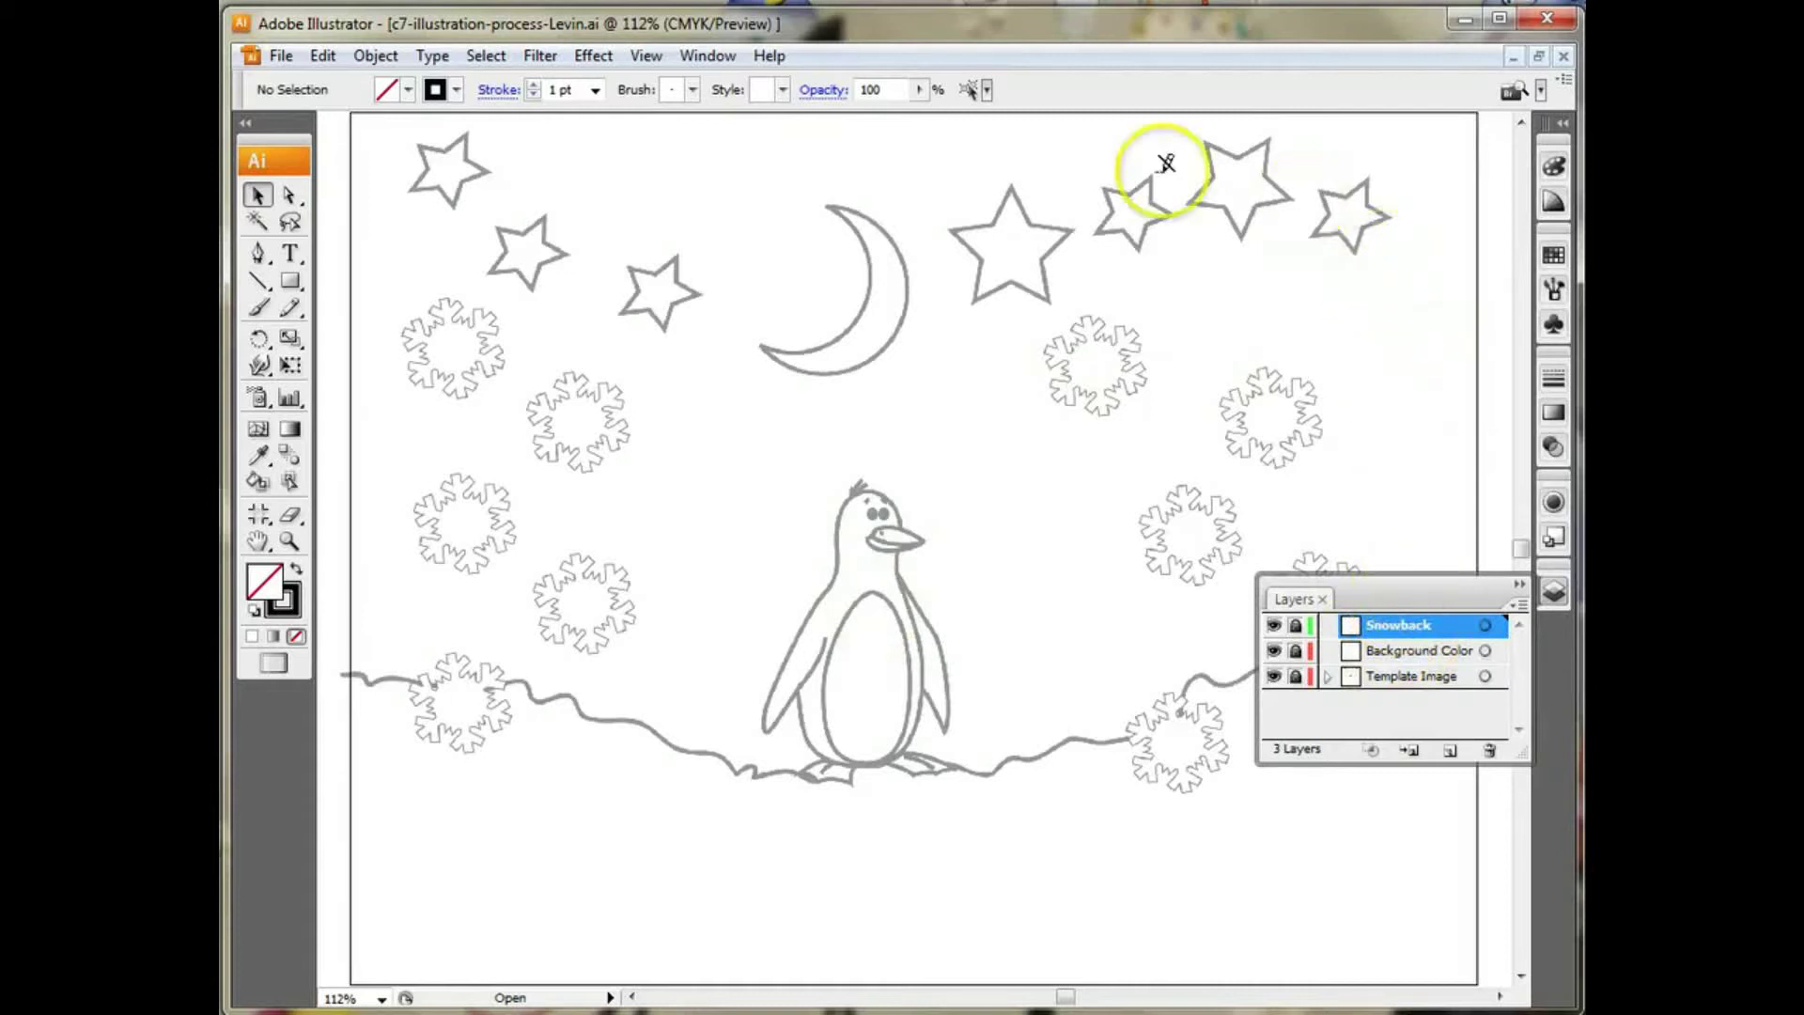
Step: Add a new layer named Stars above the Snowback layer
{"action": "left_click", "coordinate": [1453, 752]}
{"action": "double_click", "coordinate": [1400, 625]}
{"action": "type", "text": "Stars"}
{"action": "key", "text": "Return"}
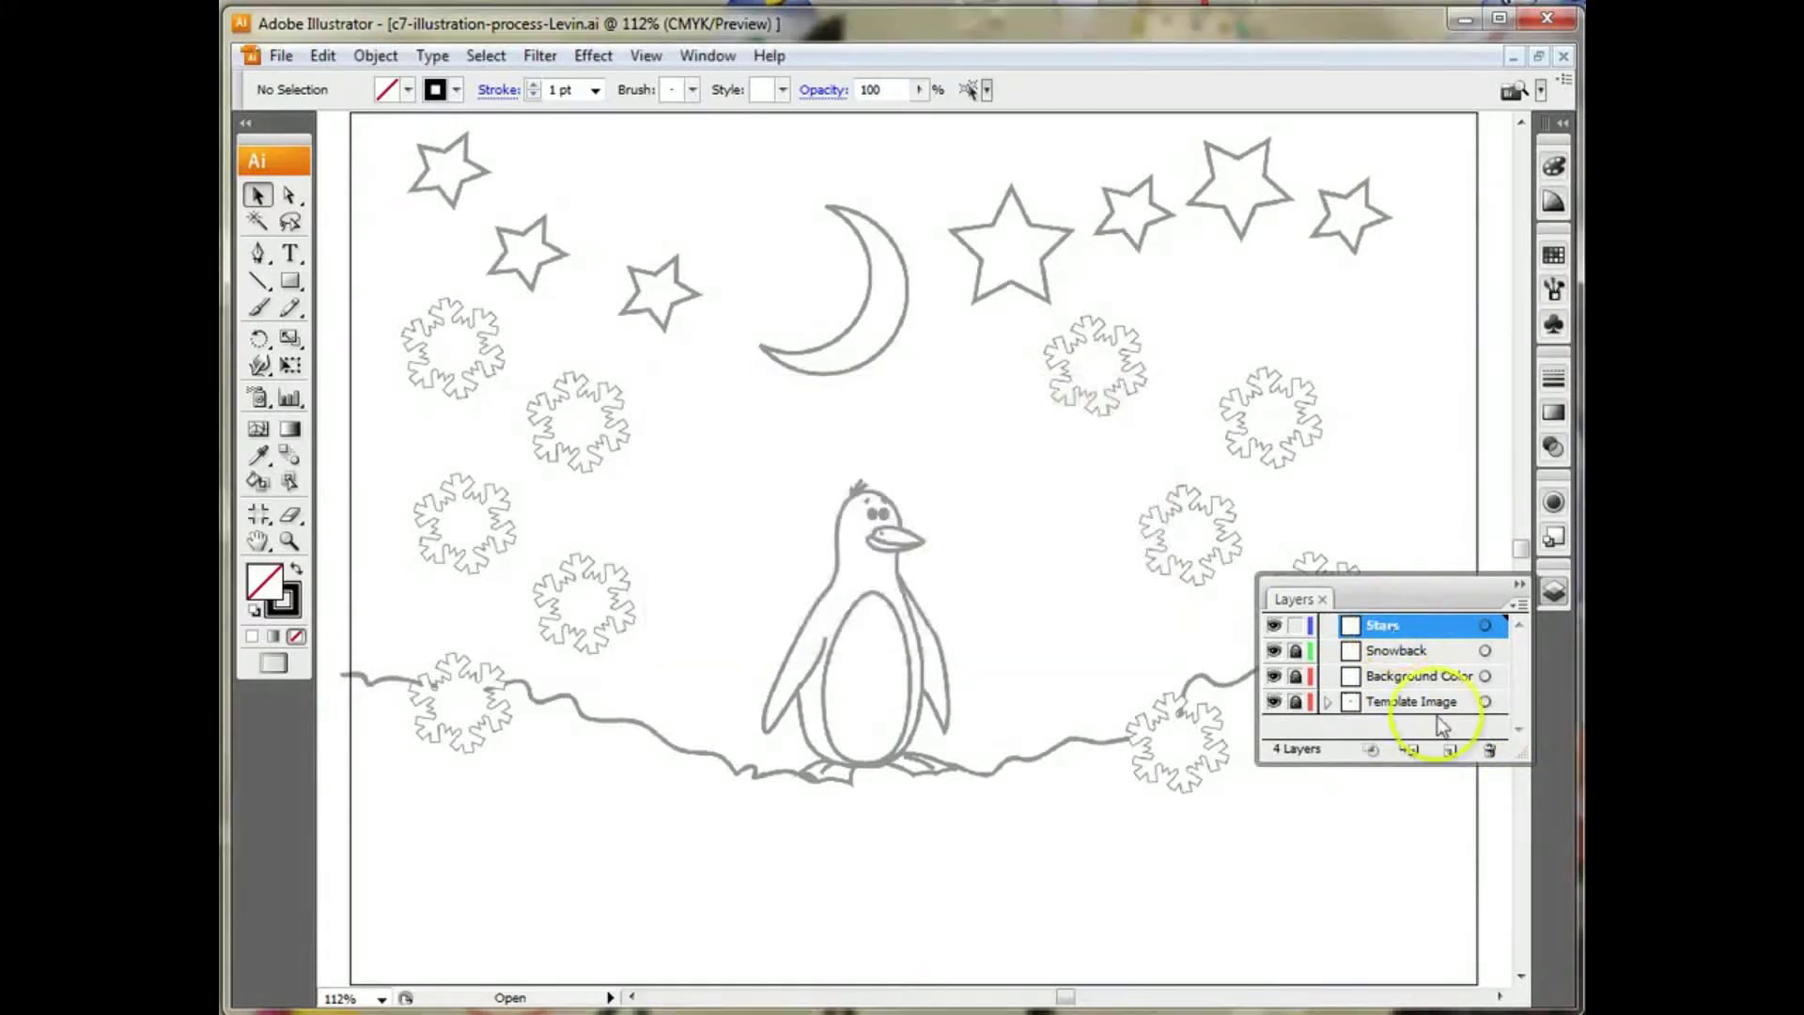
Step: Add a new layer named Moon above the Stars layer
{"action": "left_click", "coordinate": [1450, 752]}
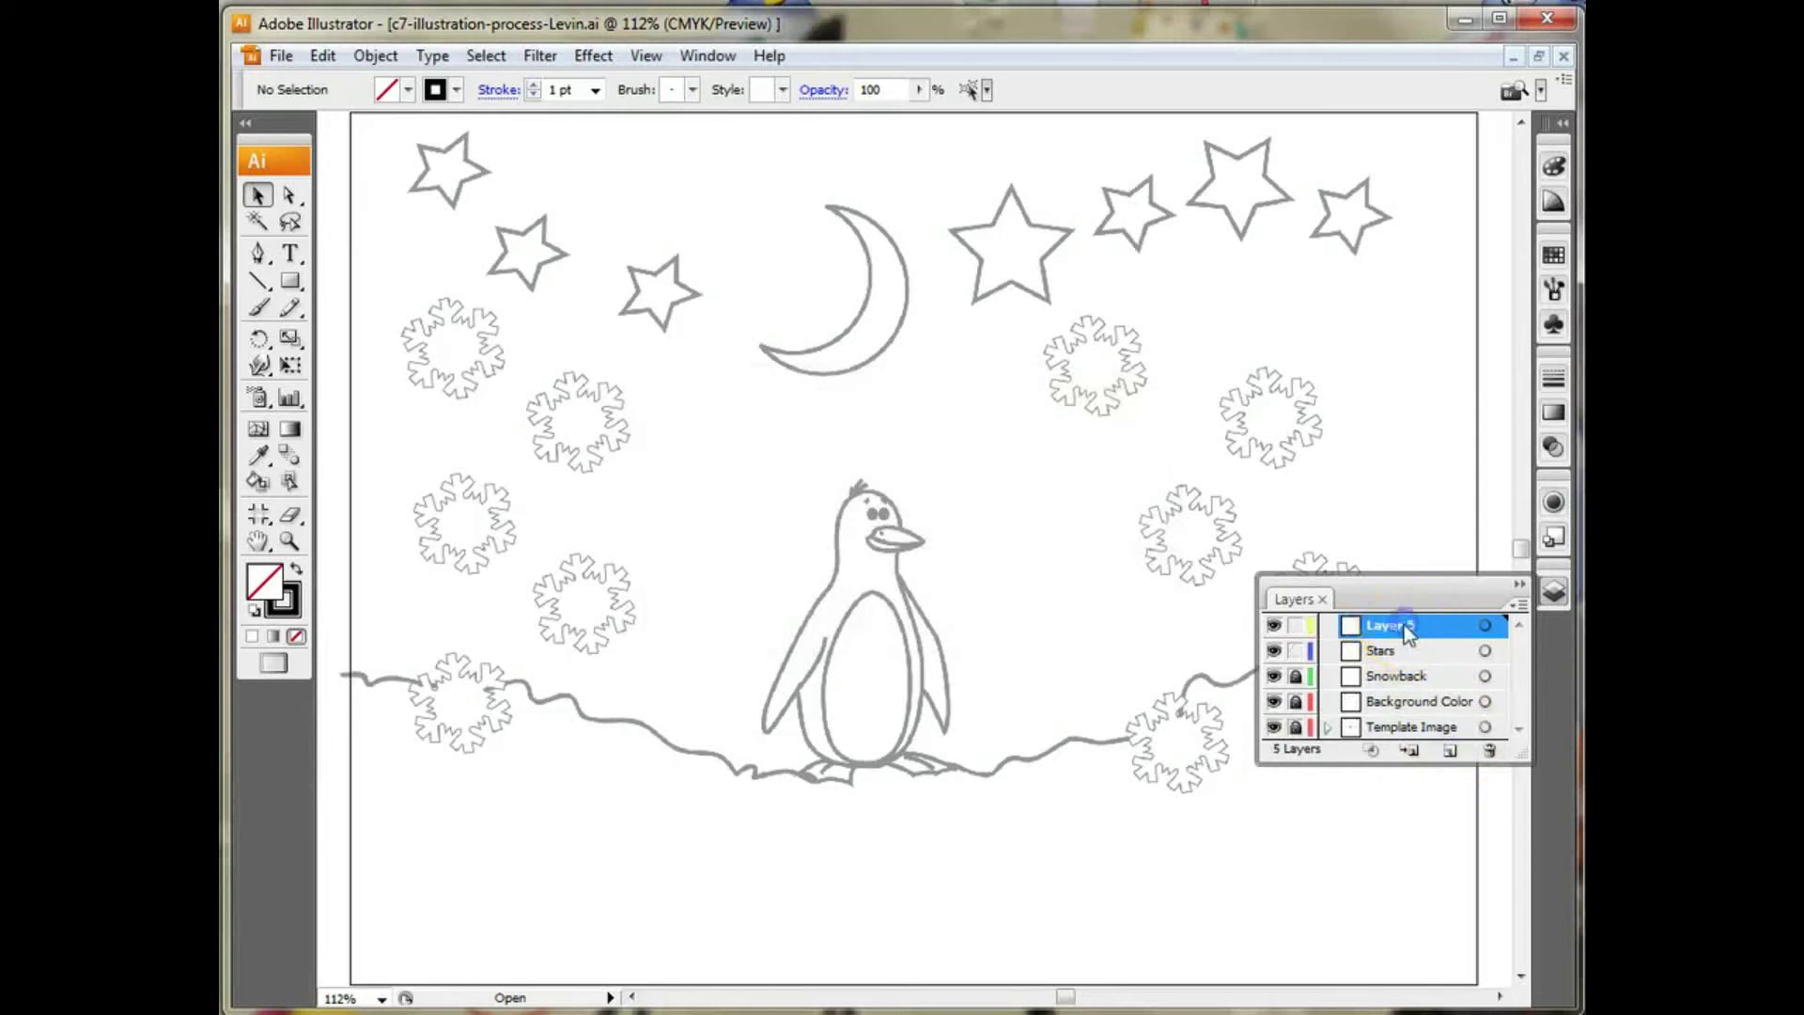
{"action": "double_click", "coordinate": [1406, 625]}
{"action": "type", "text": "Moon"}
{"action": "left_click", "coordinate": [1080, 448]}
Step: Add a new layer named Snowflakes above the Moon layer
{"action": "left_click", "coordinate": [1450, 751]}
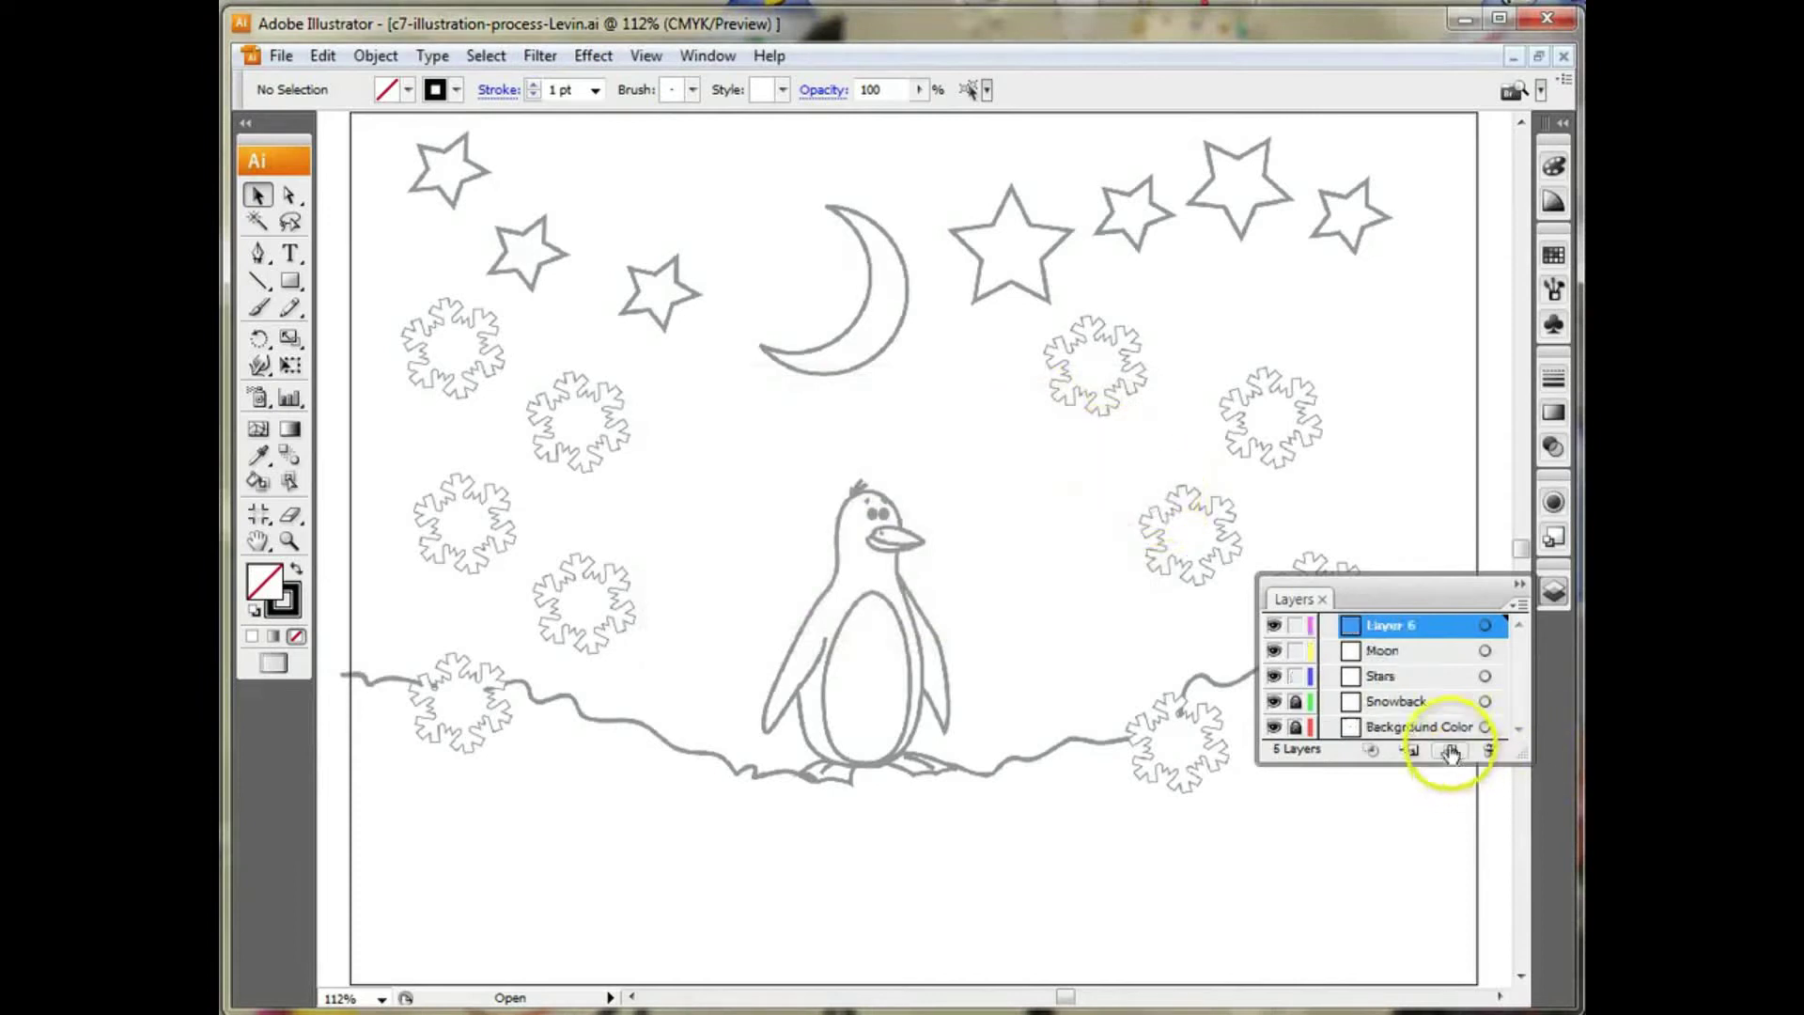
{"action": "double_click", "coordinate": [1383, 625]}
{"action": "type", "text": "Snowf"}
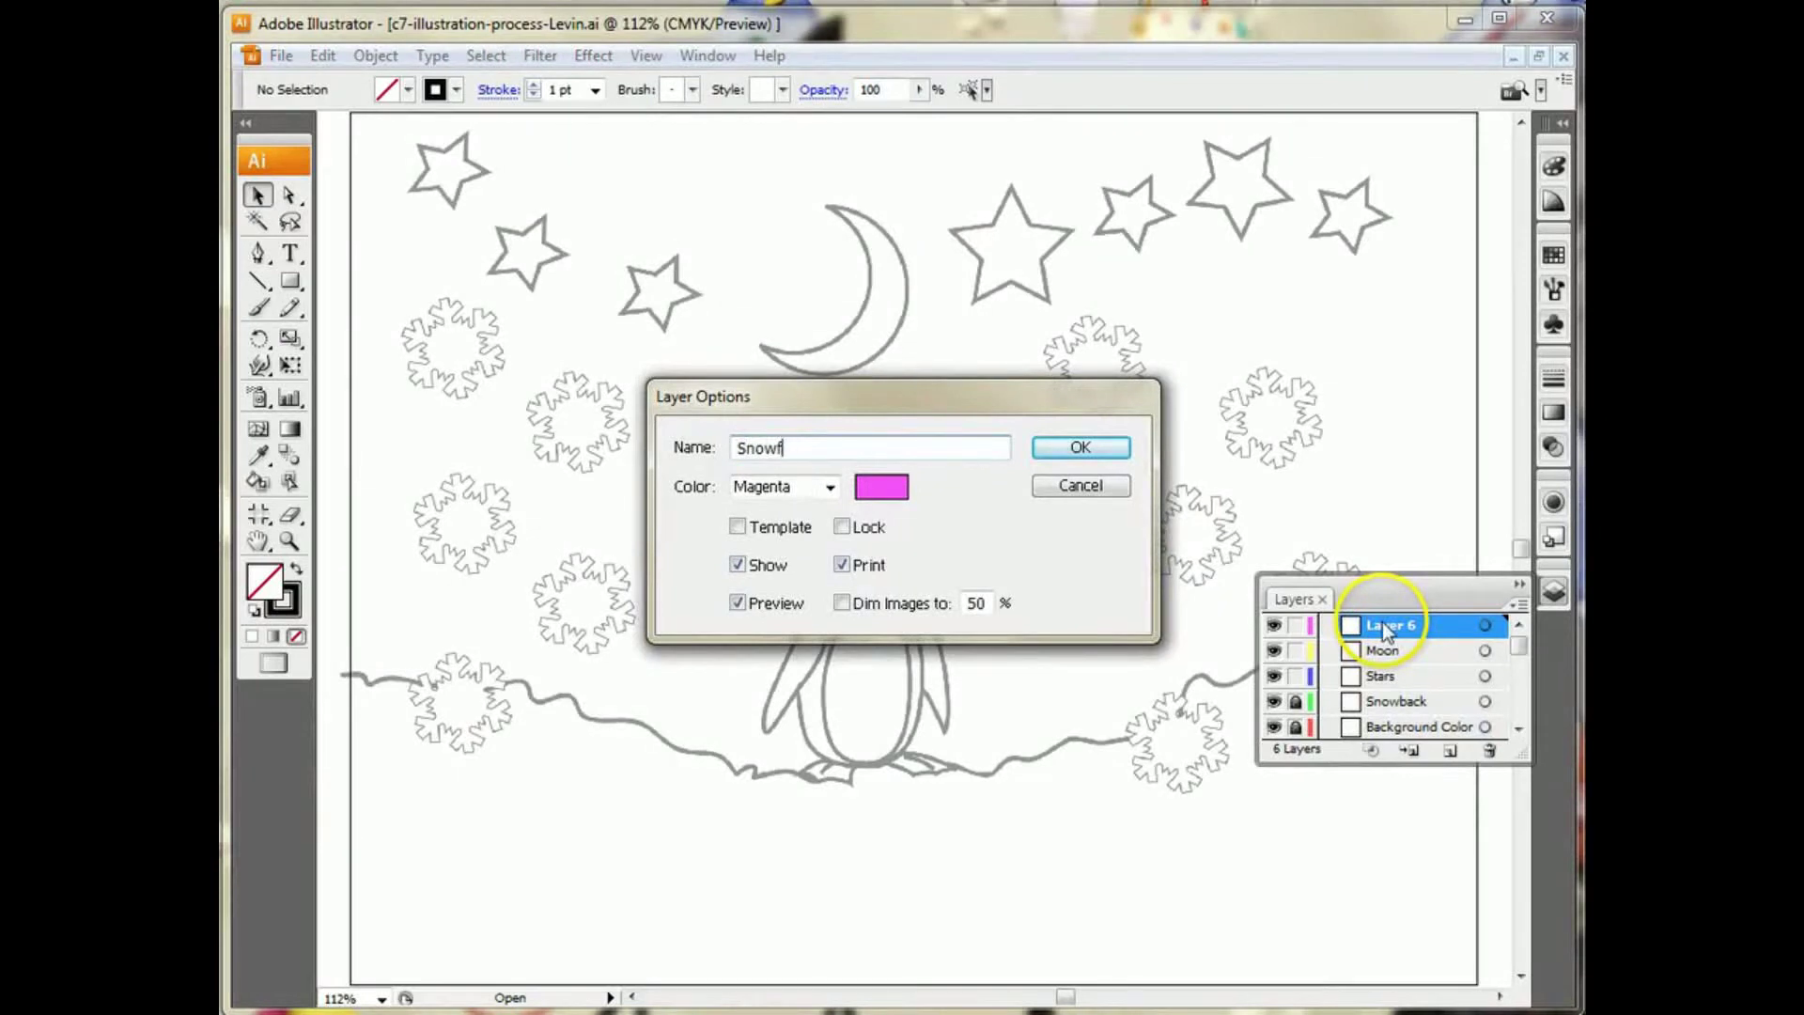
{"action": "type", "text": "lakes"}
{"action": "left_click", "coordinate": [1085, 450]}
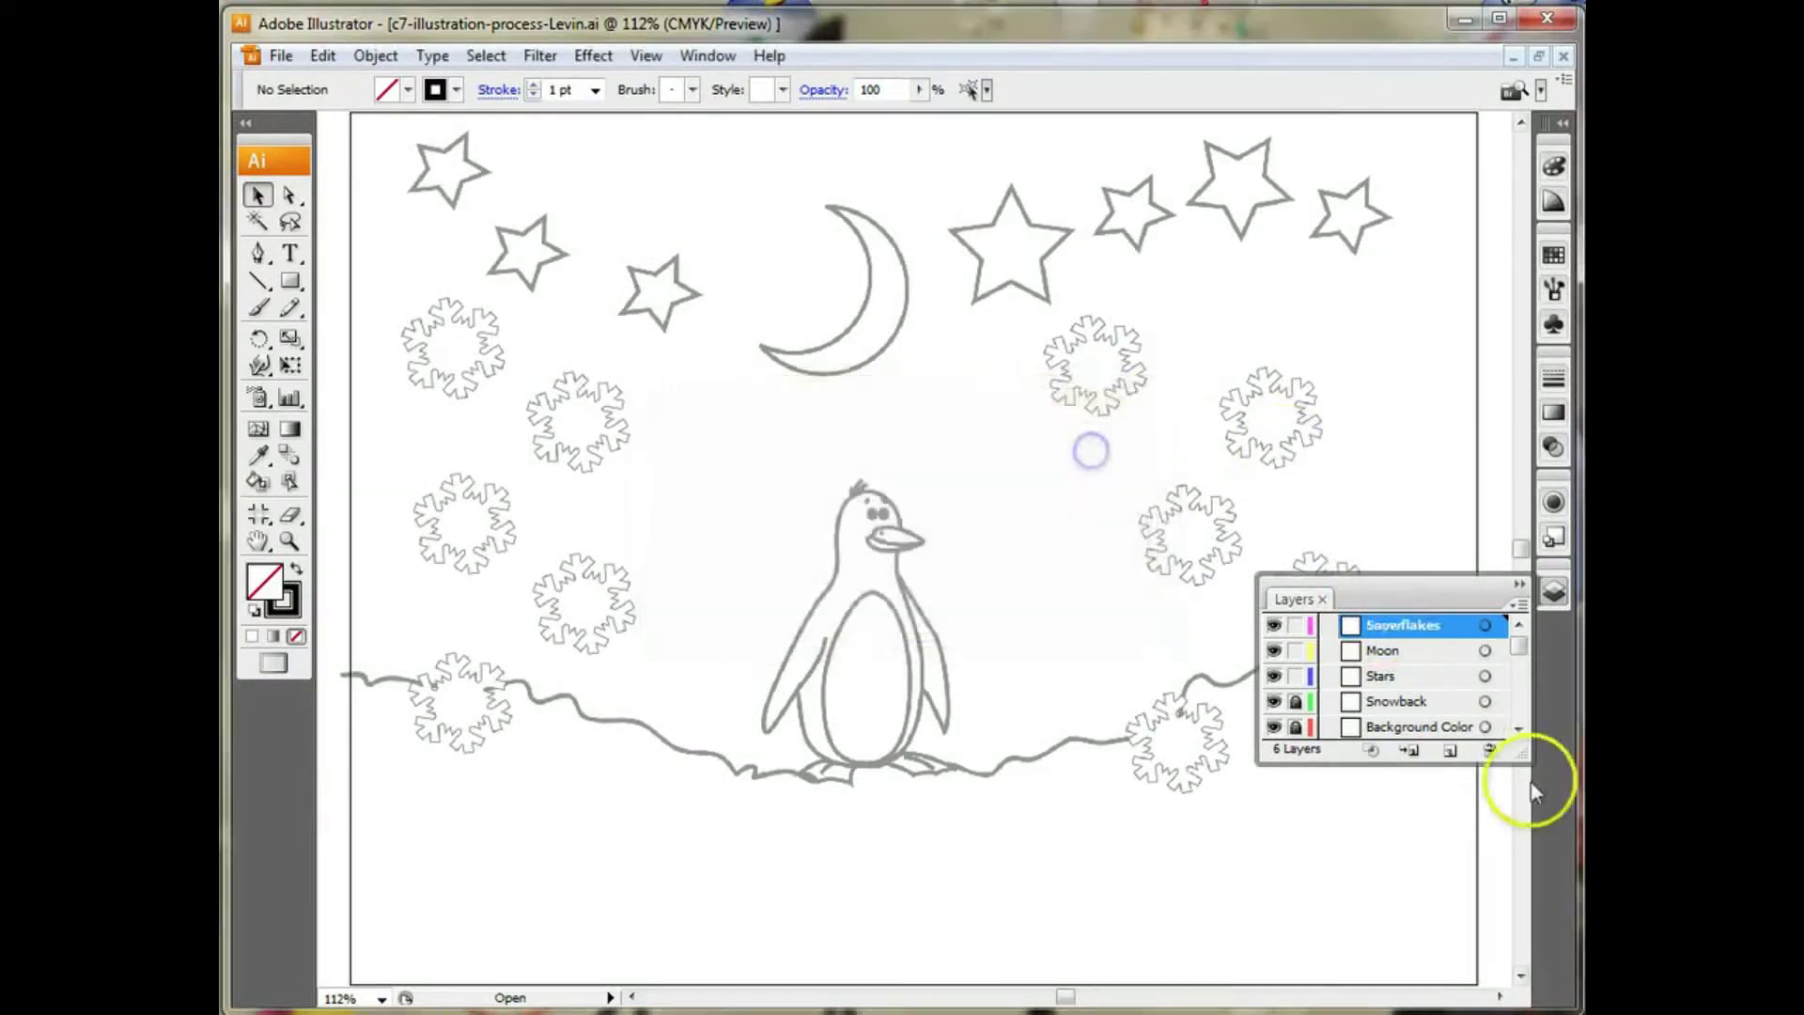
Step: Enlarge the layer list to fit all layers and lock the Snowflakes, Moon and Stars layers
{"action": "left_click_drag", "start_coordinate": [1524, 766], "coordinate": [1519, 987]}
{"action": "scroll", "coordinate": [1435, 825], "scroll_direction": "up", "scroll_amount": 2}
{"action": "scroll", "coordinate": [1395, 794], "scroll_direction": "down", "scroll_amount": 1}
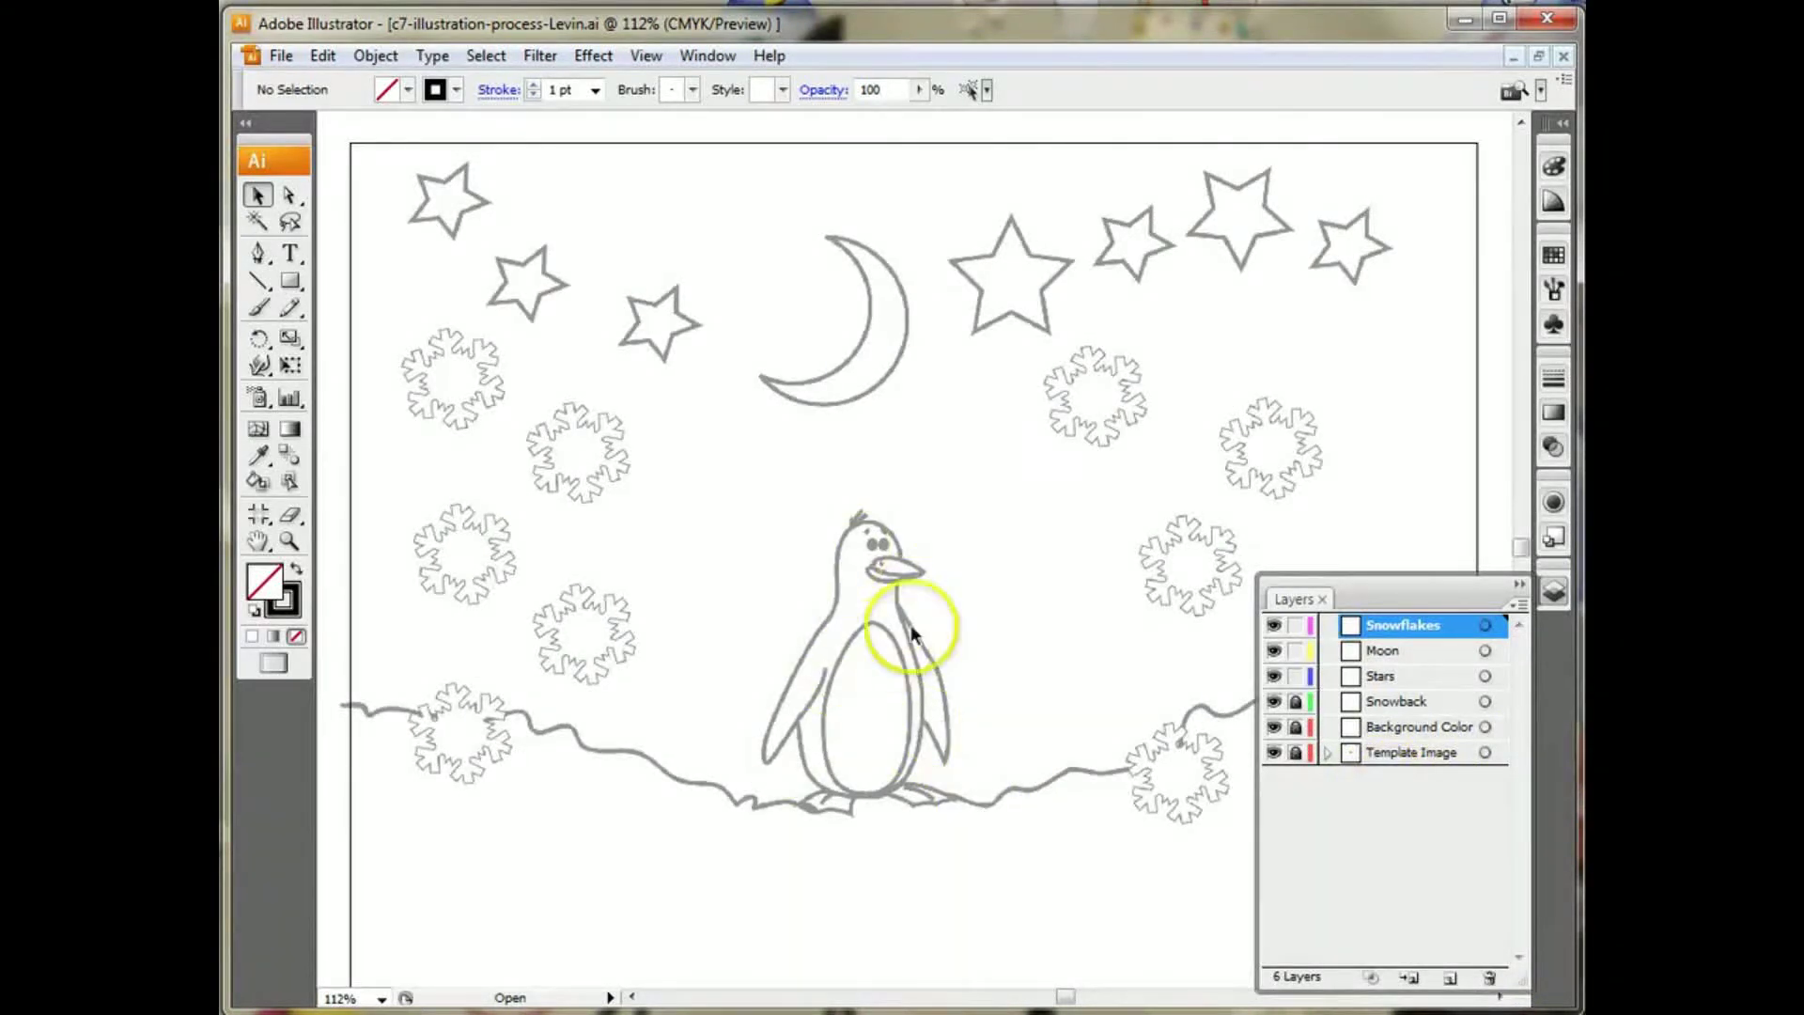
{"action": "left_click_drag", "start_coordinate": [1295, 625], "coordinate": [1295, 676]}
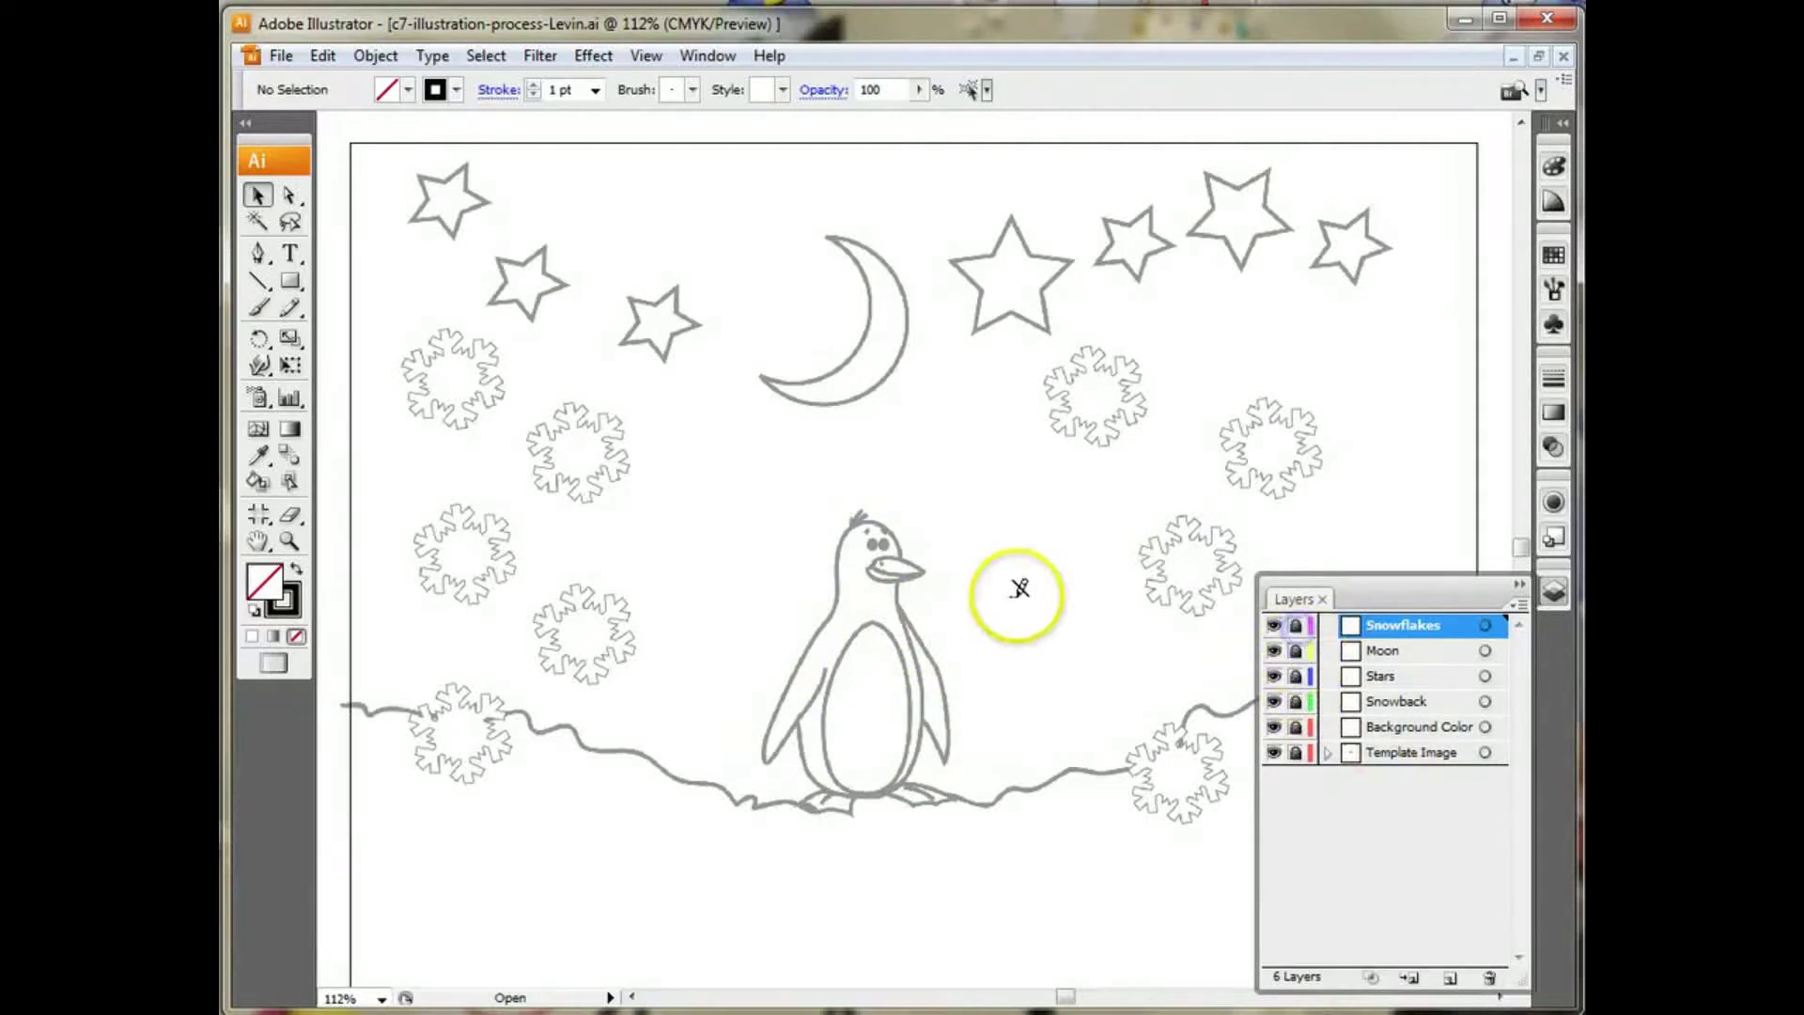
Step: Add a new layer named Feet above the Snowflakes layer and lock it
{"action": "left_click_drag", "start_coordinate": [1400, 612], "coordinate": [1458, 985]}
{"action": "left_click", "coordinate": [1458, 985]}
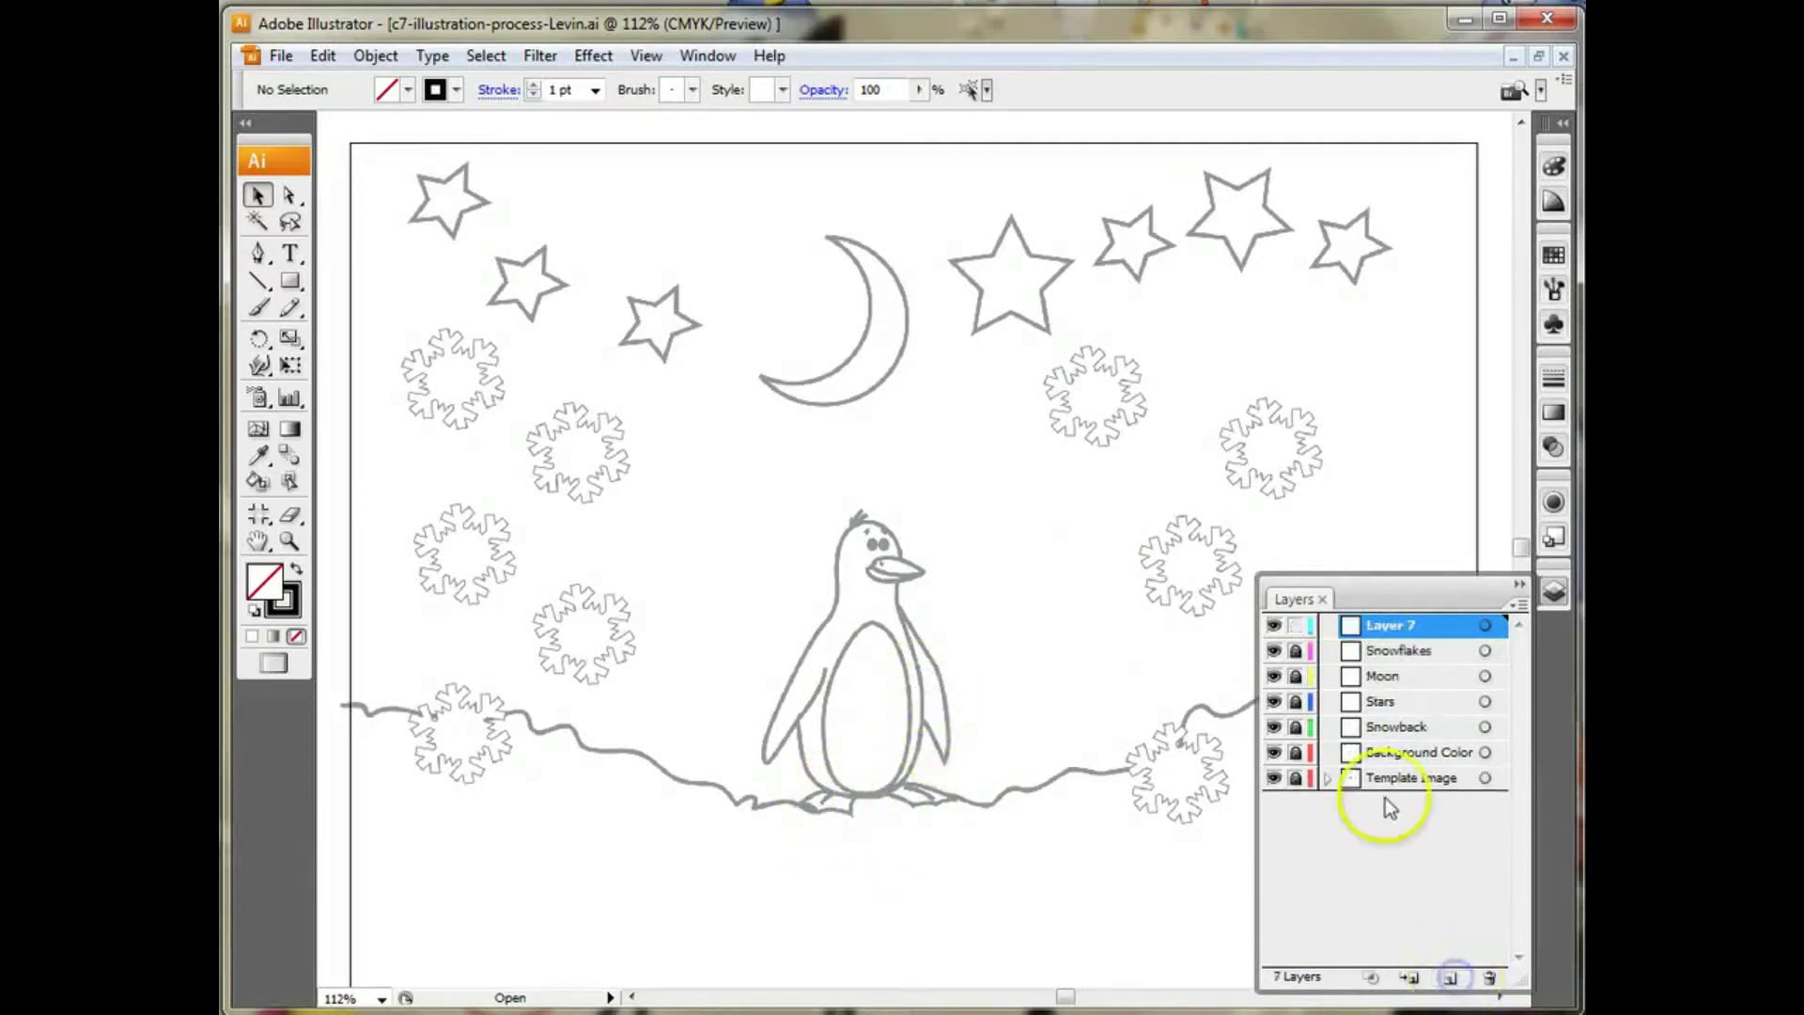
{"action": "double_click", "coordinate": [1388, 625]}
{"action": "type", "text": "F"}
{"action": "key", "text": "Return"}
Step: Add a new layer named Wings above the Feet layer and lock it
{"action": "left_click", "coordinate": [1452, 979]}
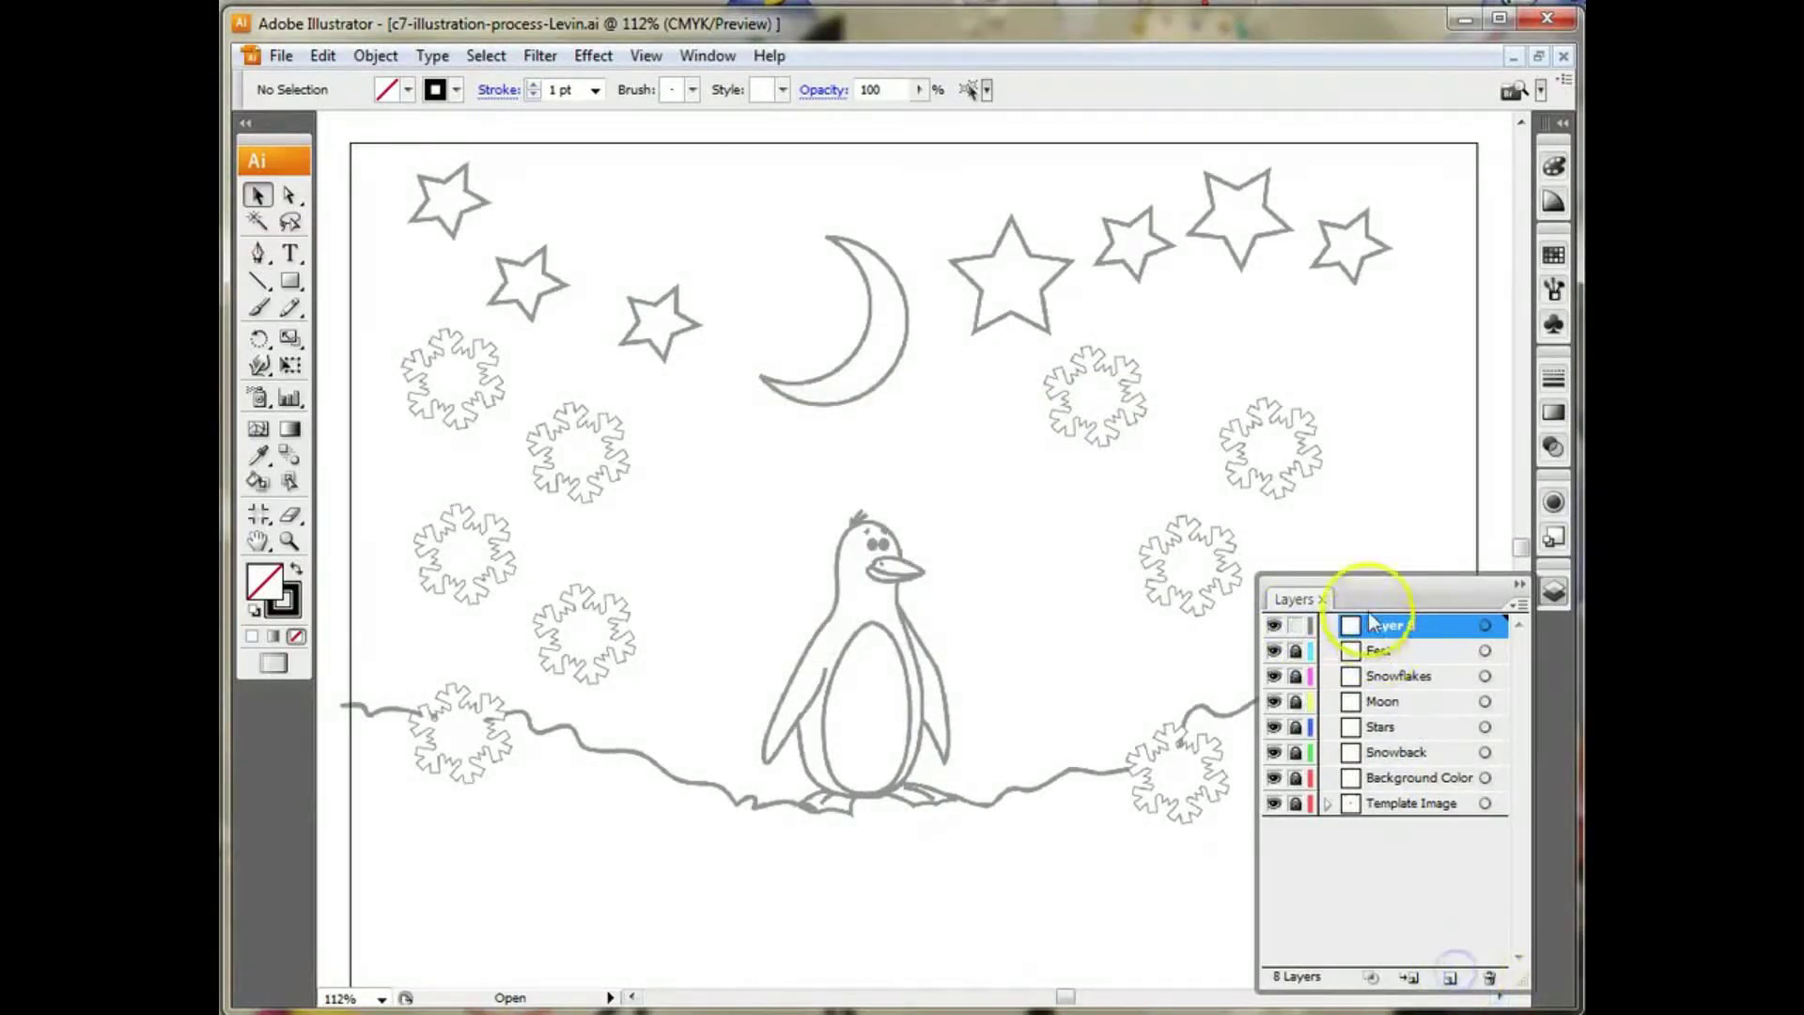
{"action": "double_click", "coordinate": [1381, 627]}
{"action": "type", "text": "Wing"}
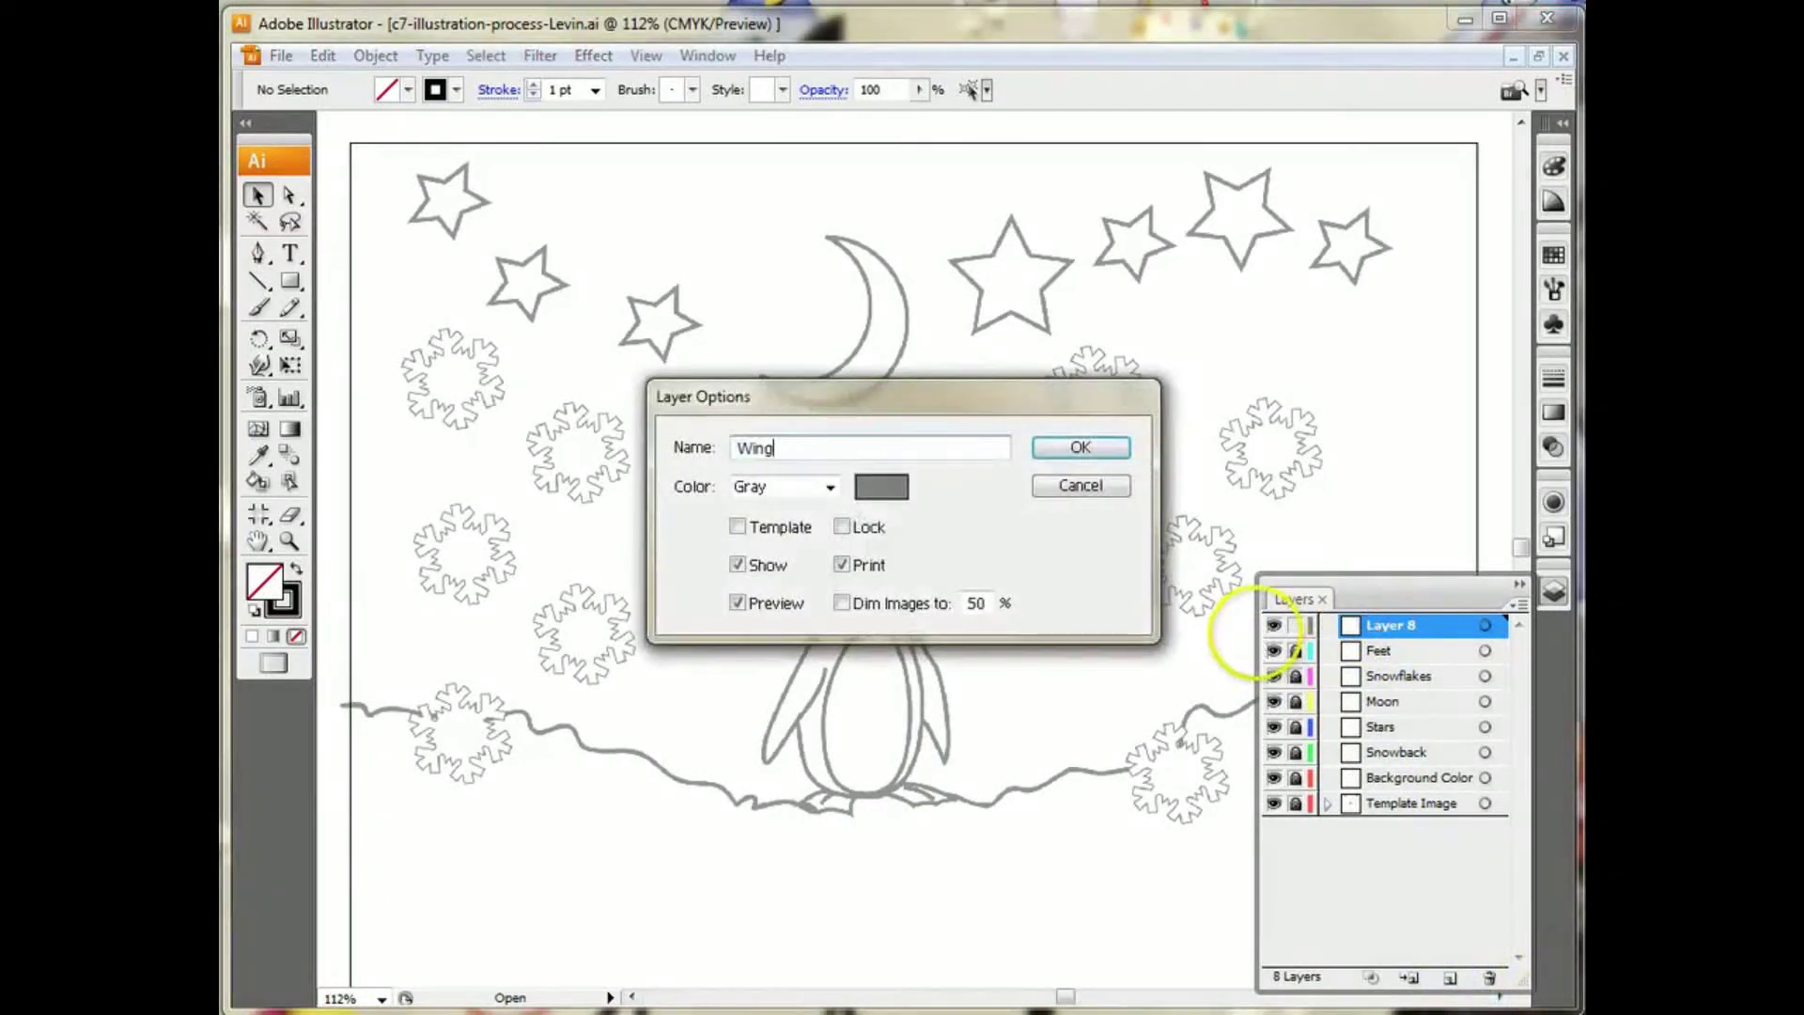
{"action": "type", "text": "s"}
{"action": "key", "text": "Return"}
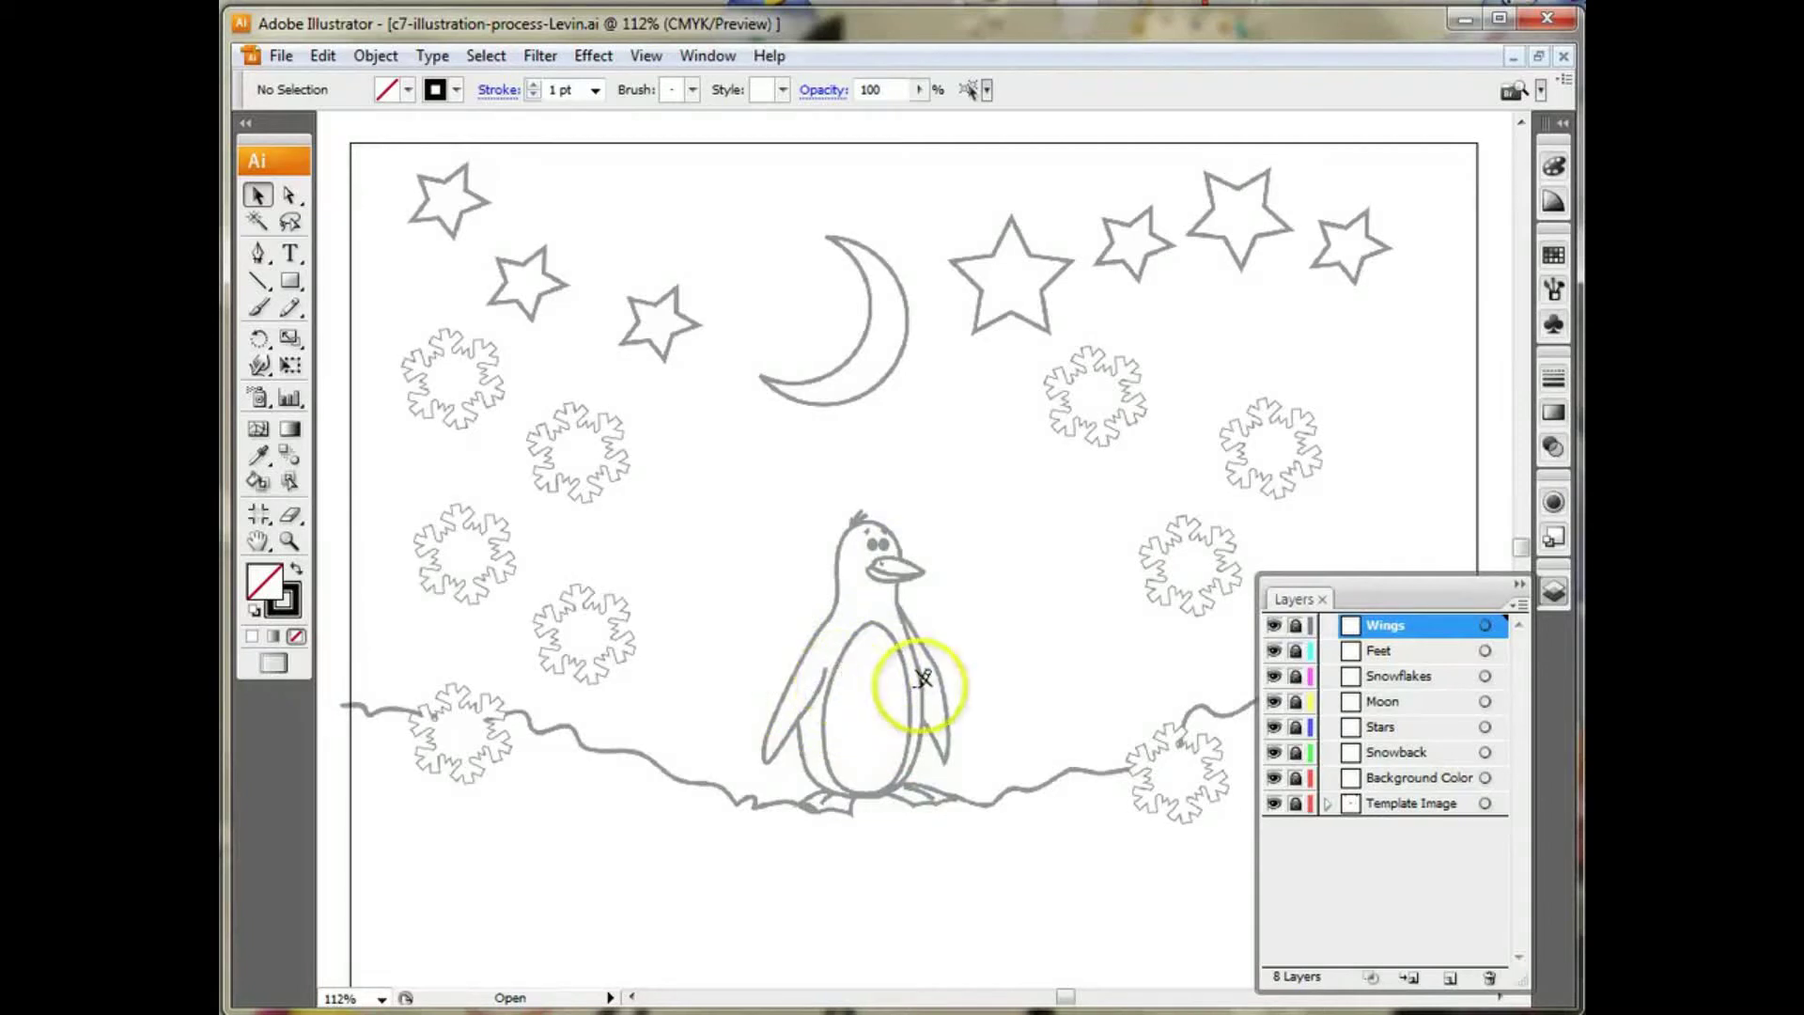
Step: Rename the Wings layer as Right Wing
{"action": "left_click", "coordinate": [1400, 626]}
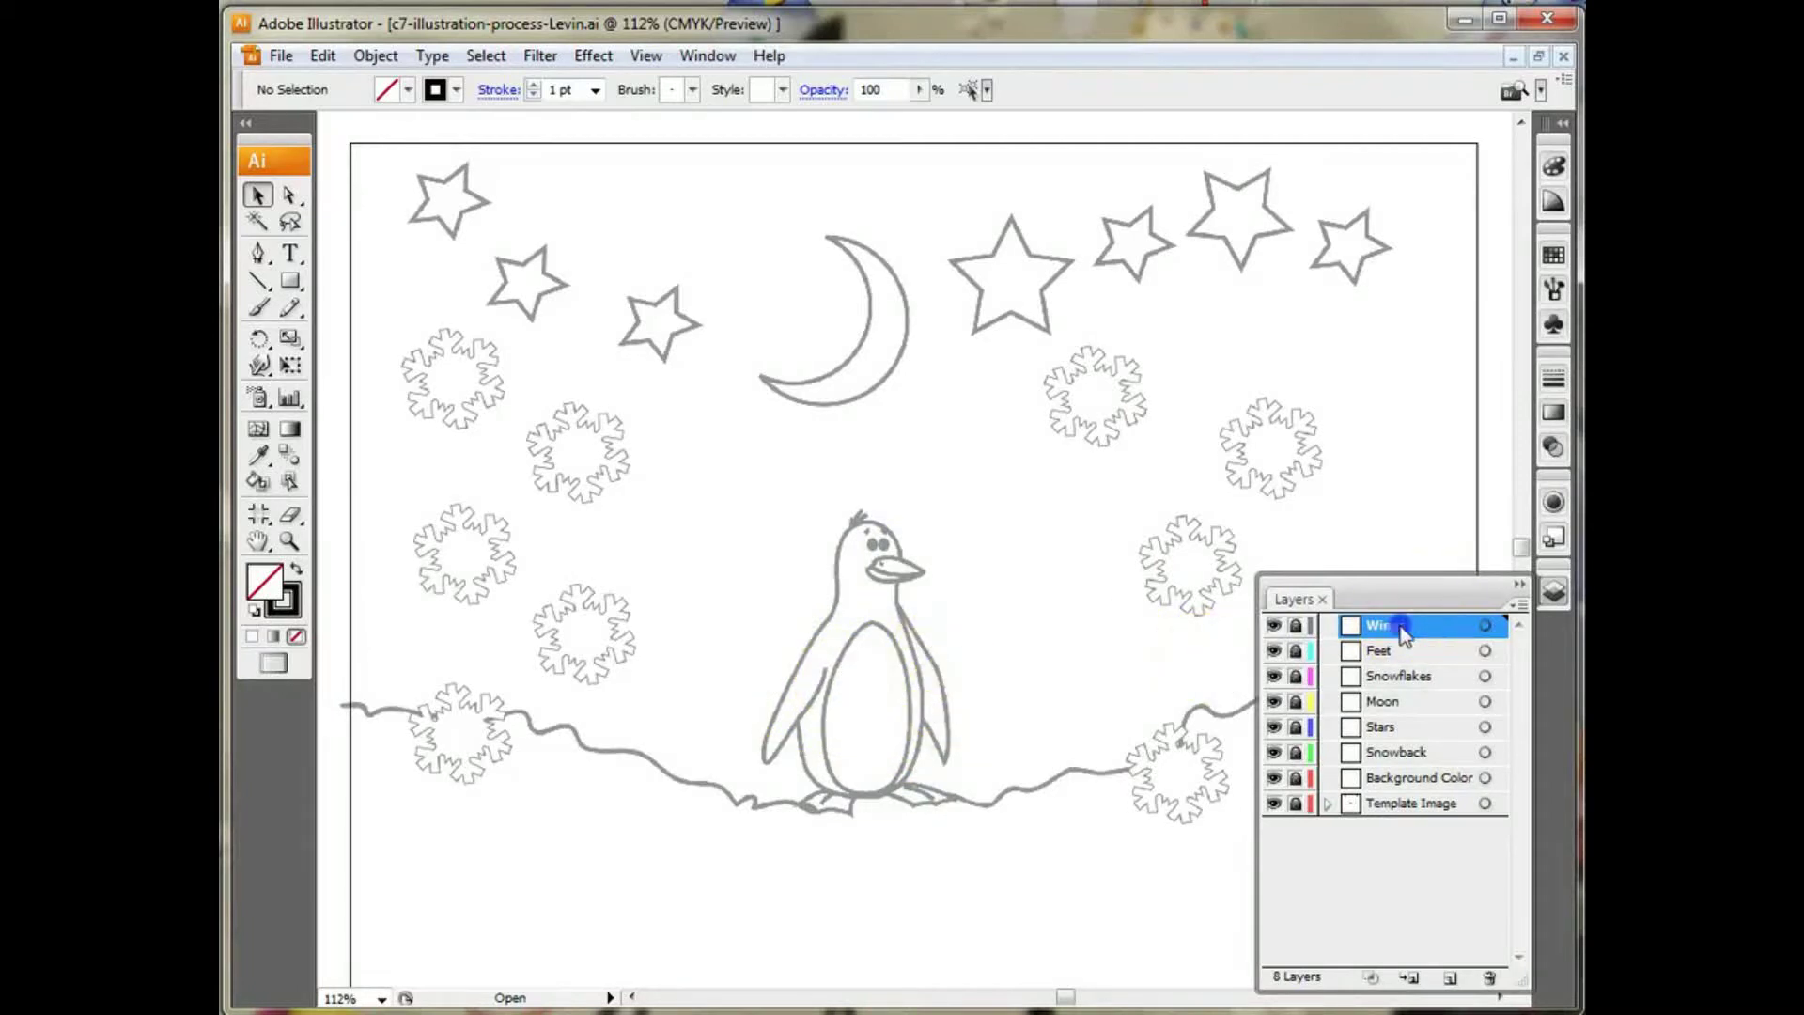
{"action": "double_click", "coordinate": [1402, 628]}
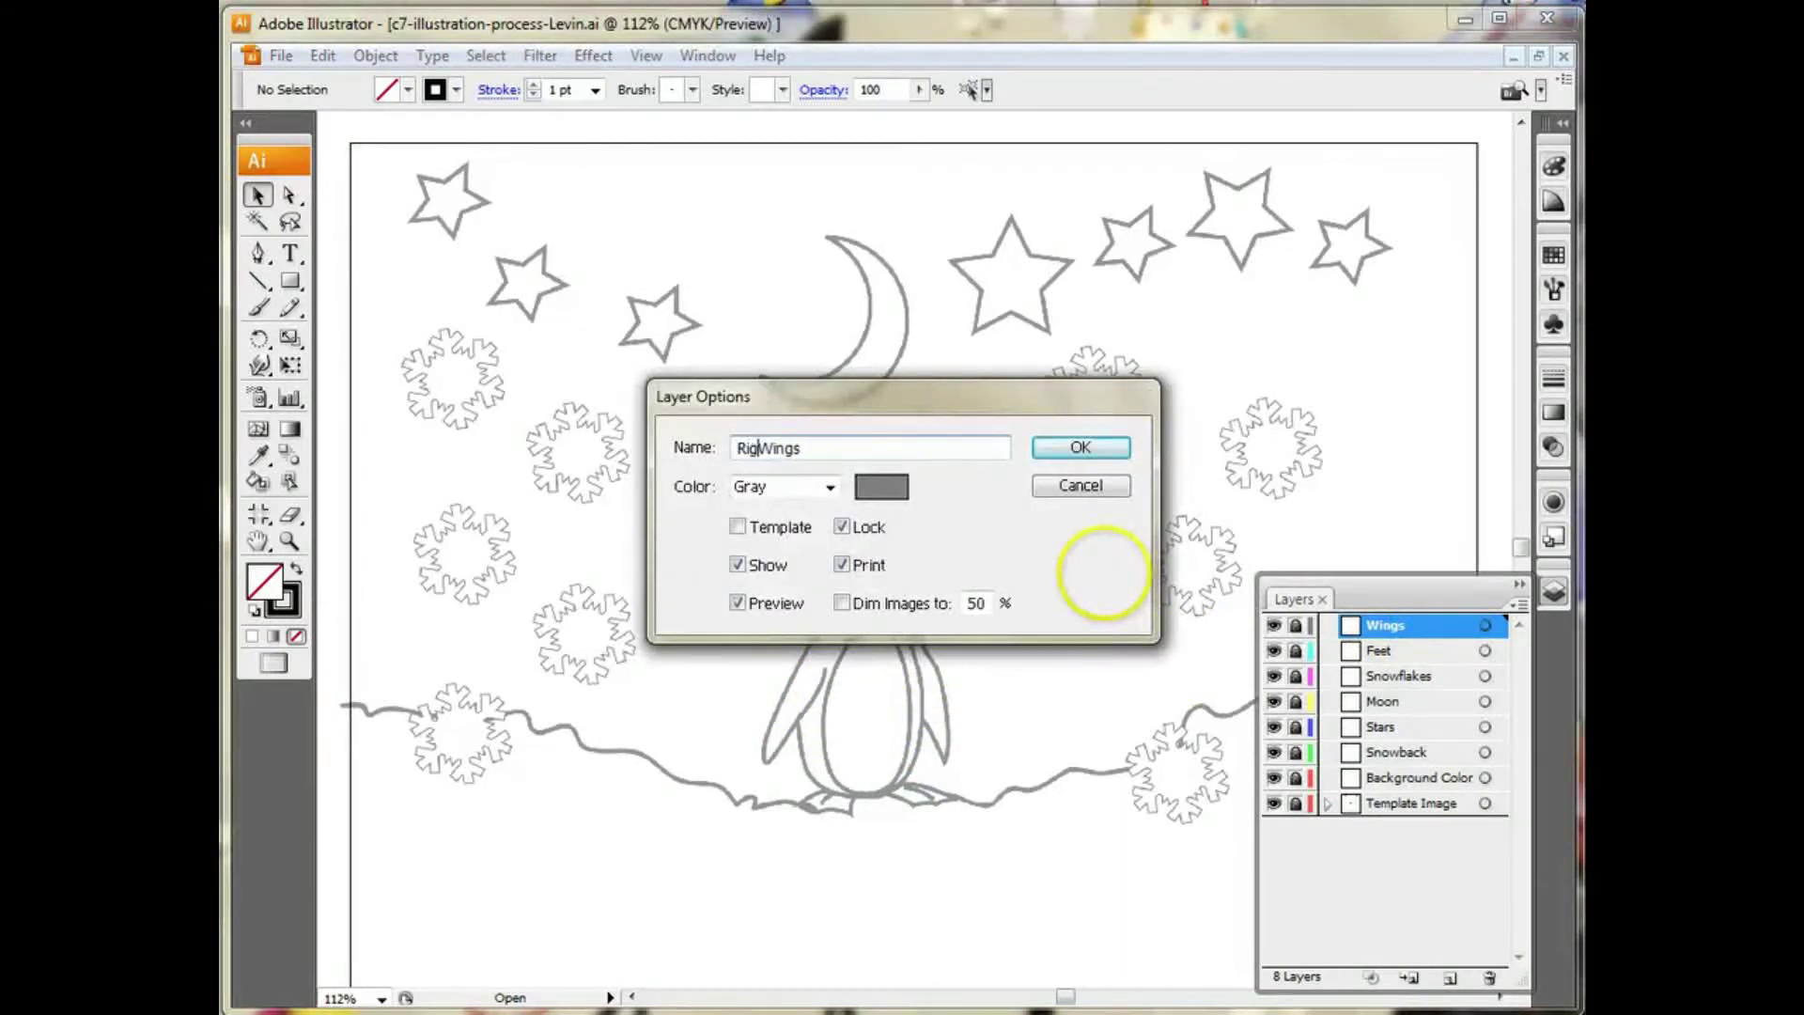
{"action": "type", "text": "Right Wing"}
{"action": "left_click", "coordinate": [1109, 443]}
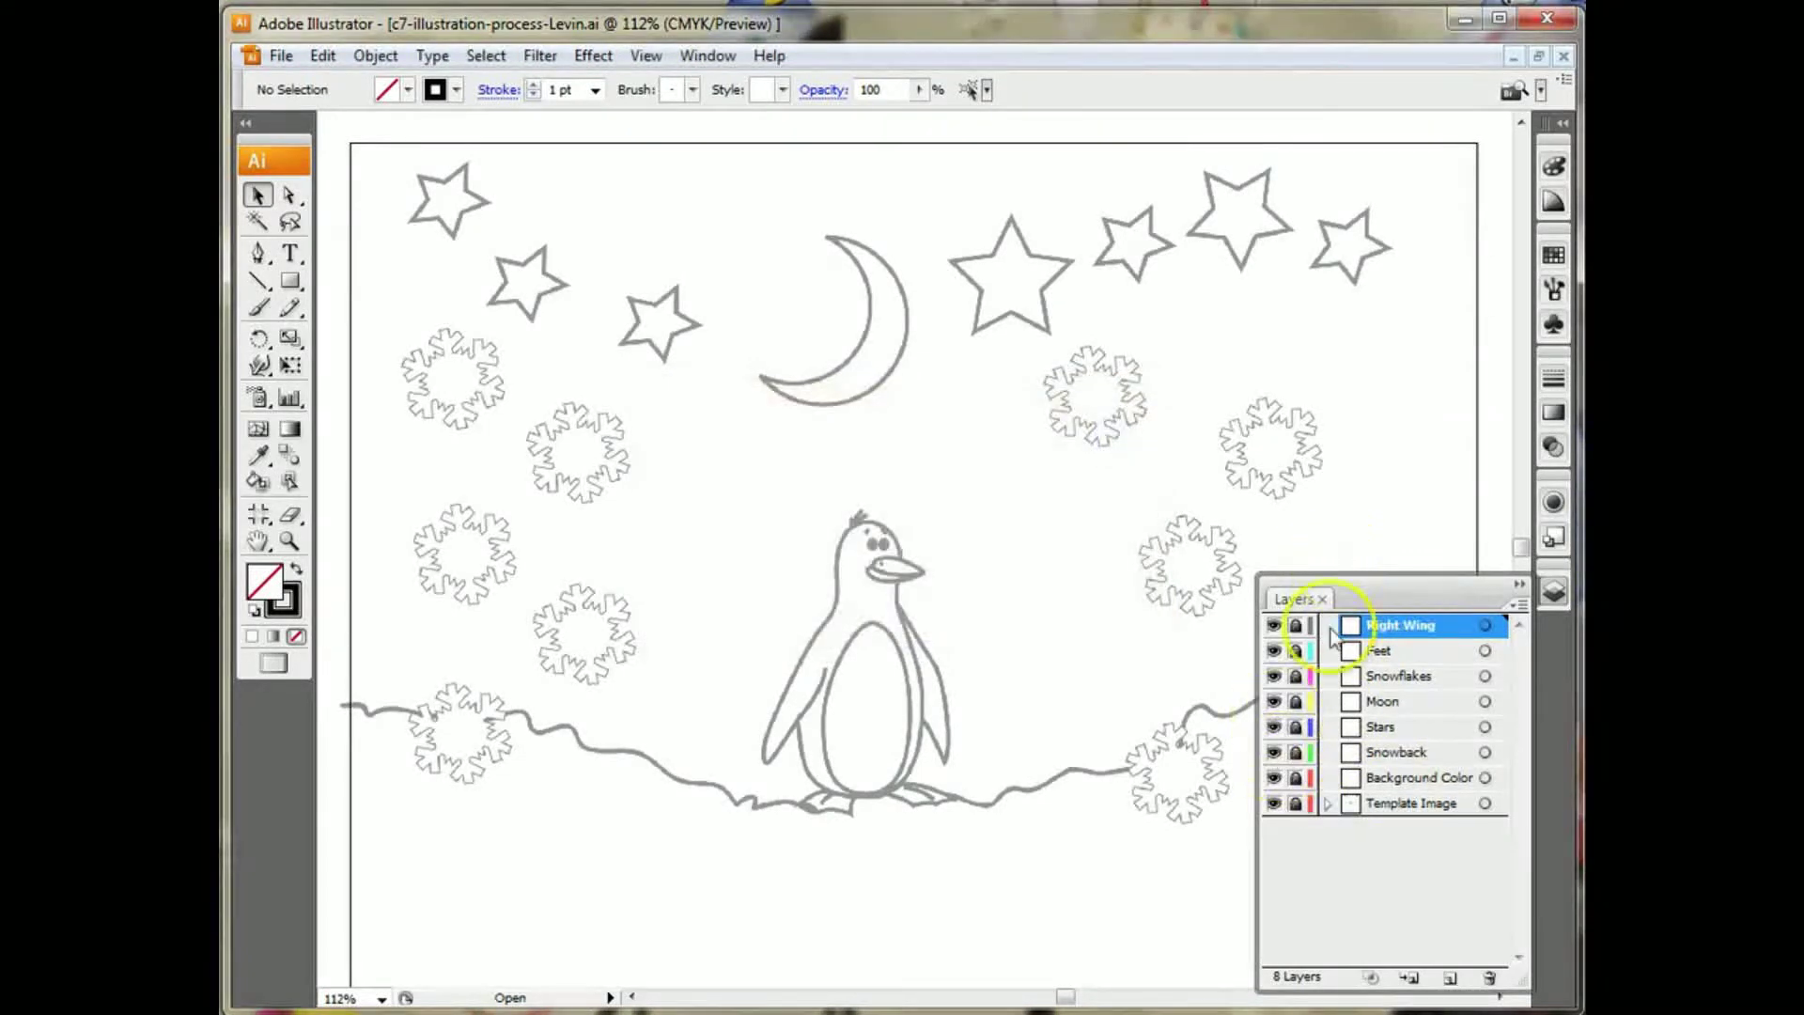
Step: Add a new layer named Whole Body above the Right Wing layer and lock it
{"action": "left_click", "coordinate": [1450, 979]}
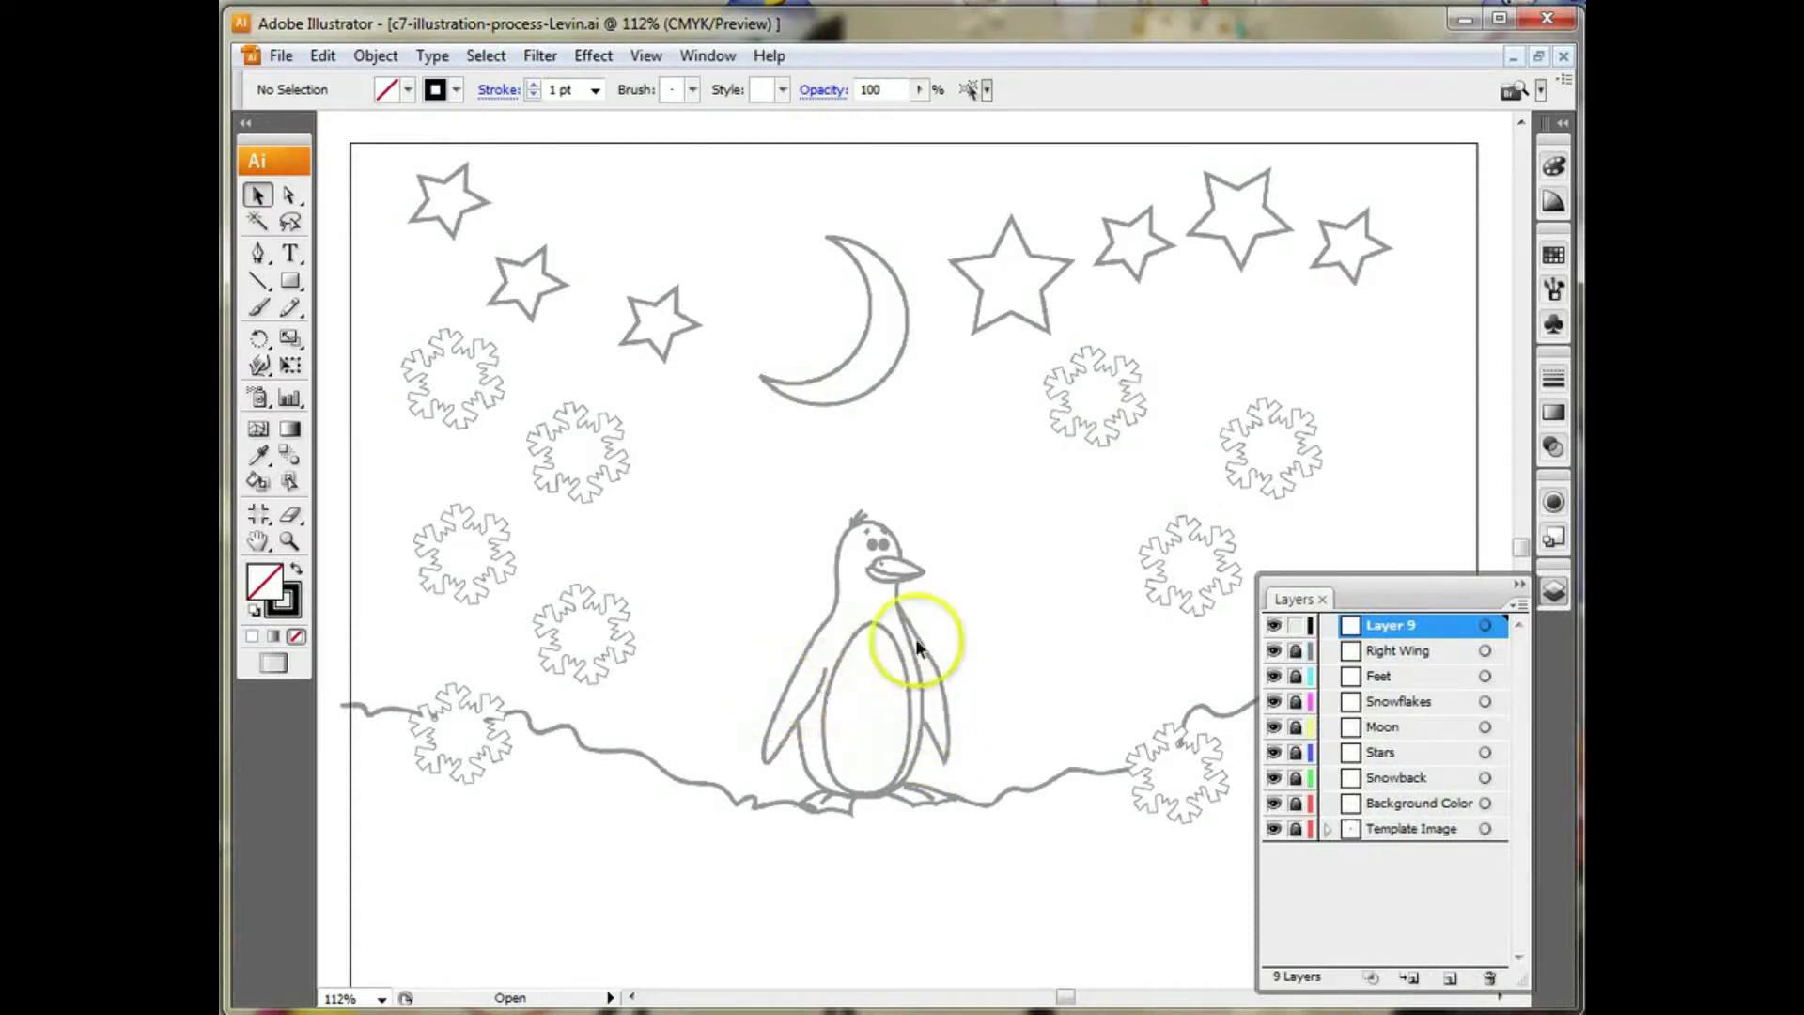
{"action": "double_click", "coordinate": [1384, 626]}
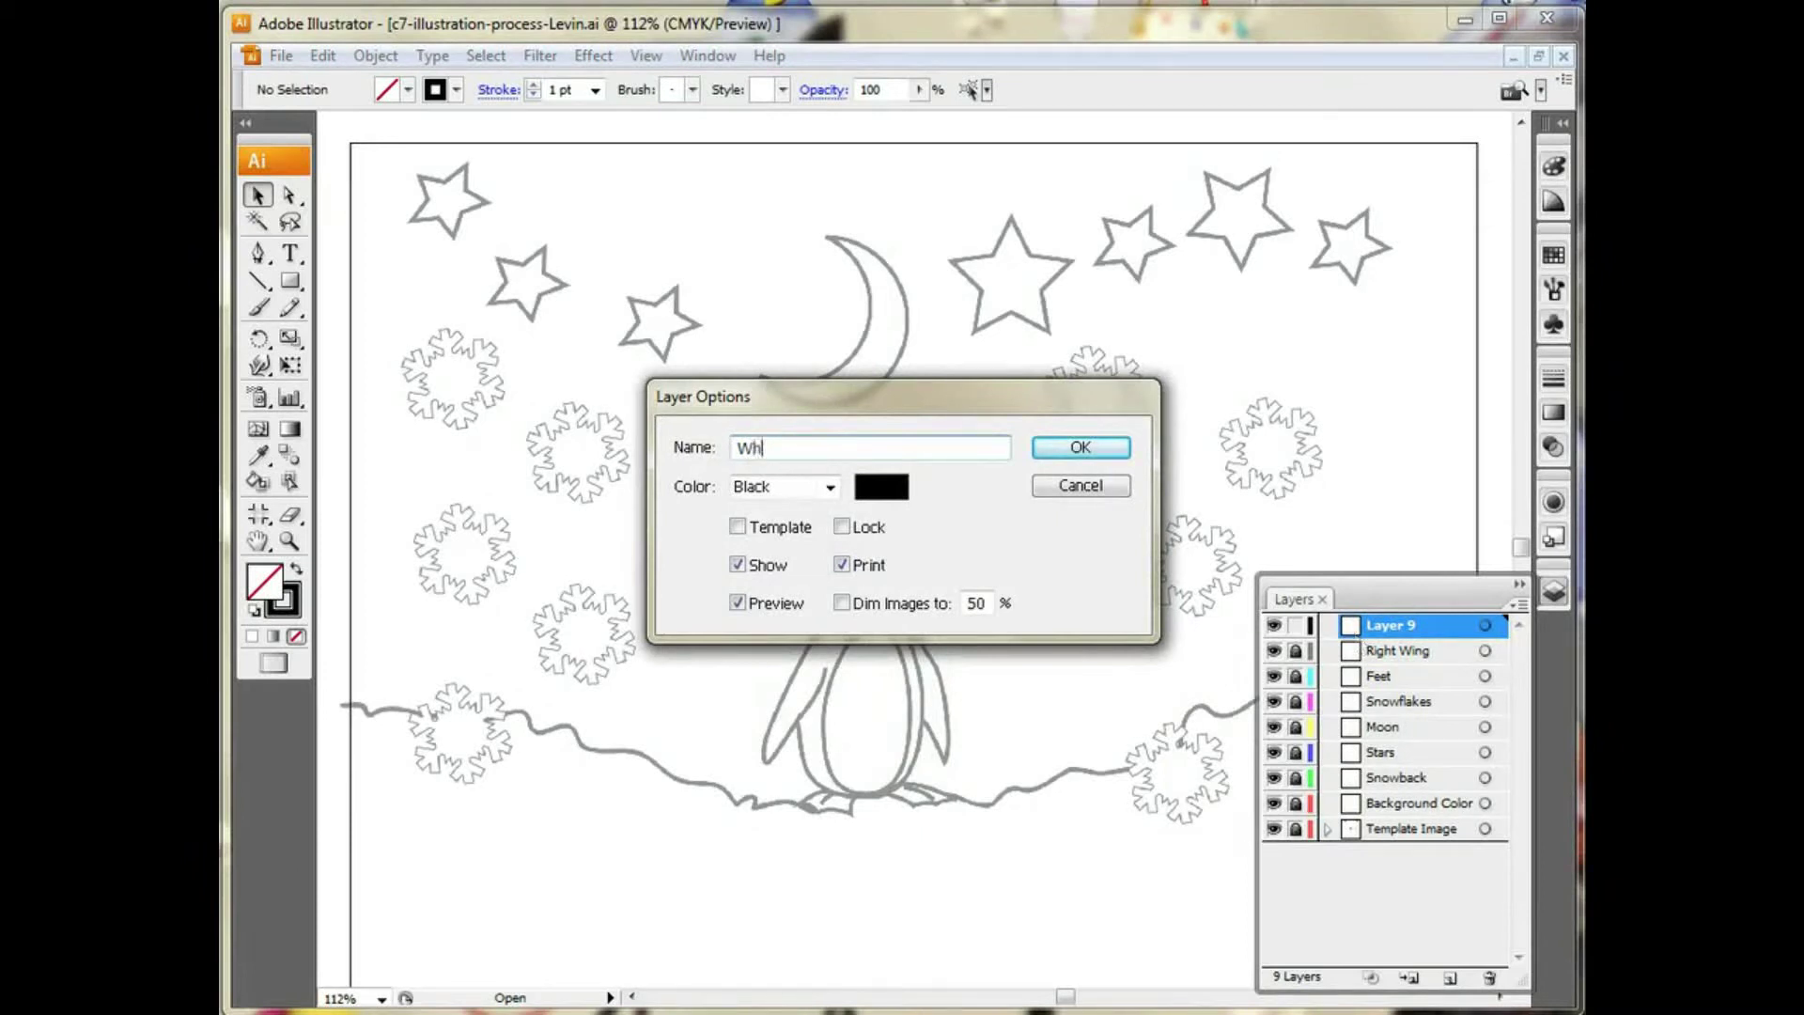
{"action": "key", "text": "Return"}
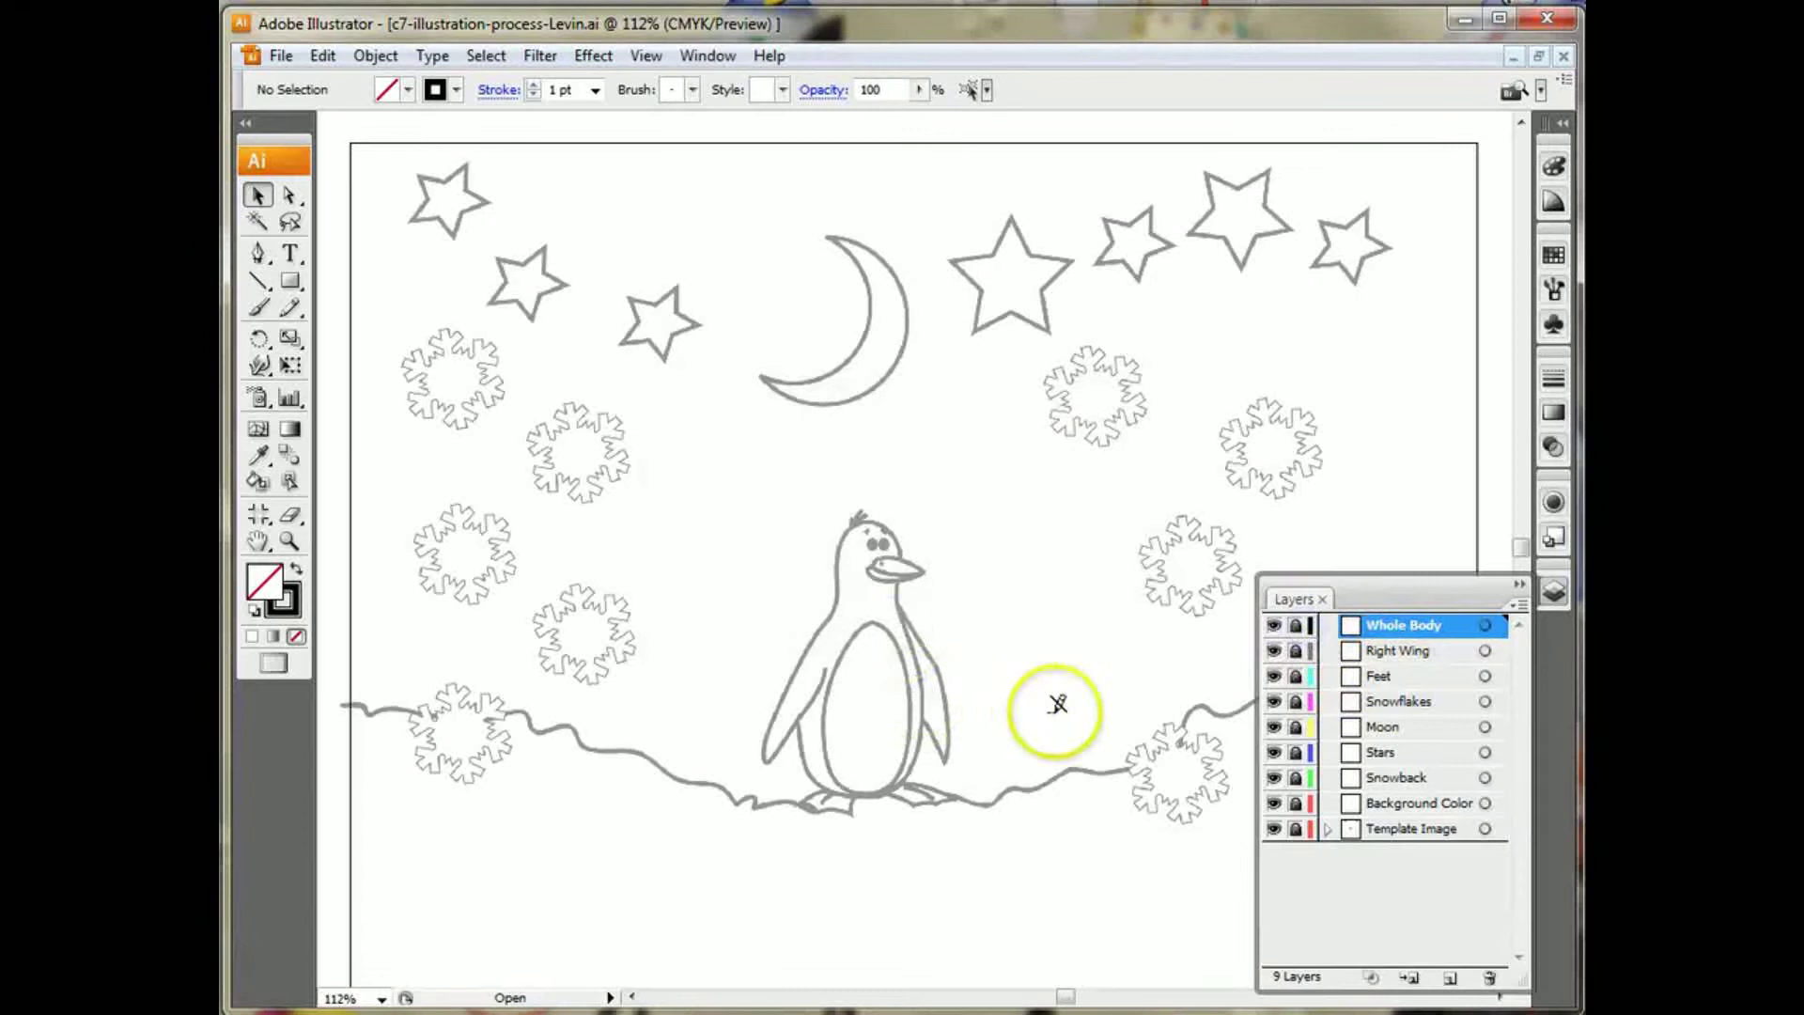
Step: Add a new layer named Stomach above the Whole Body layer and lock it
{"action": "left_click", "coordinate": [1450, 977]}
{"action": "double_click", "coordinate": [1400, 625]}
{"action": "type", "text": "Stomach"}
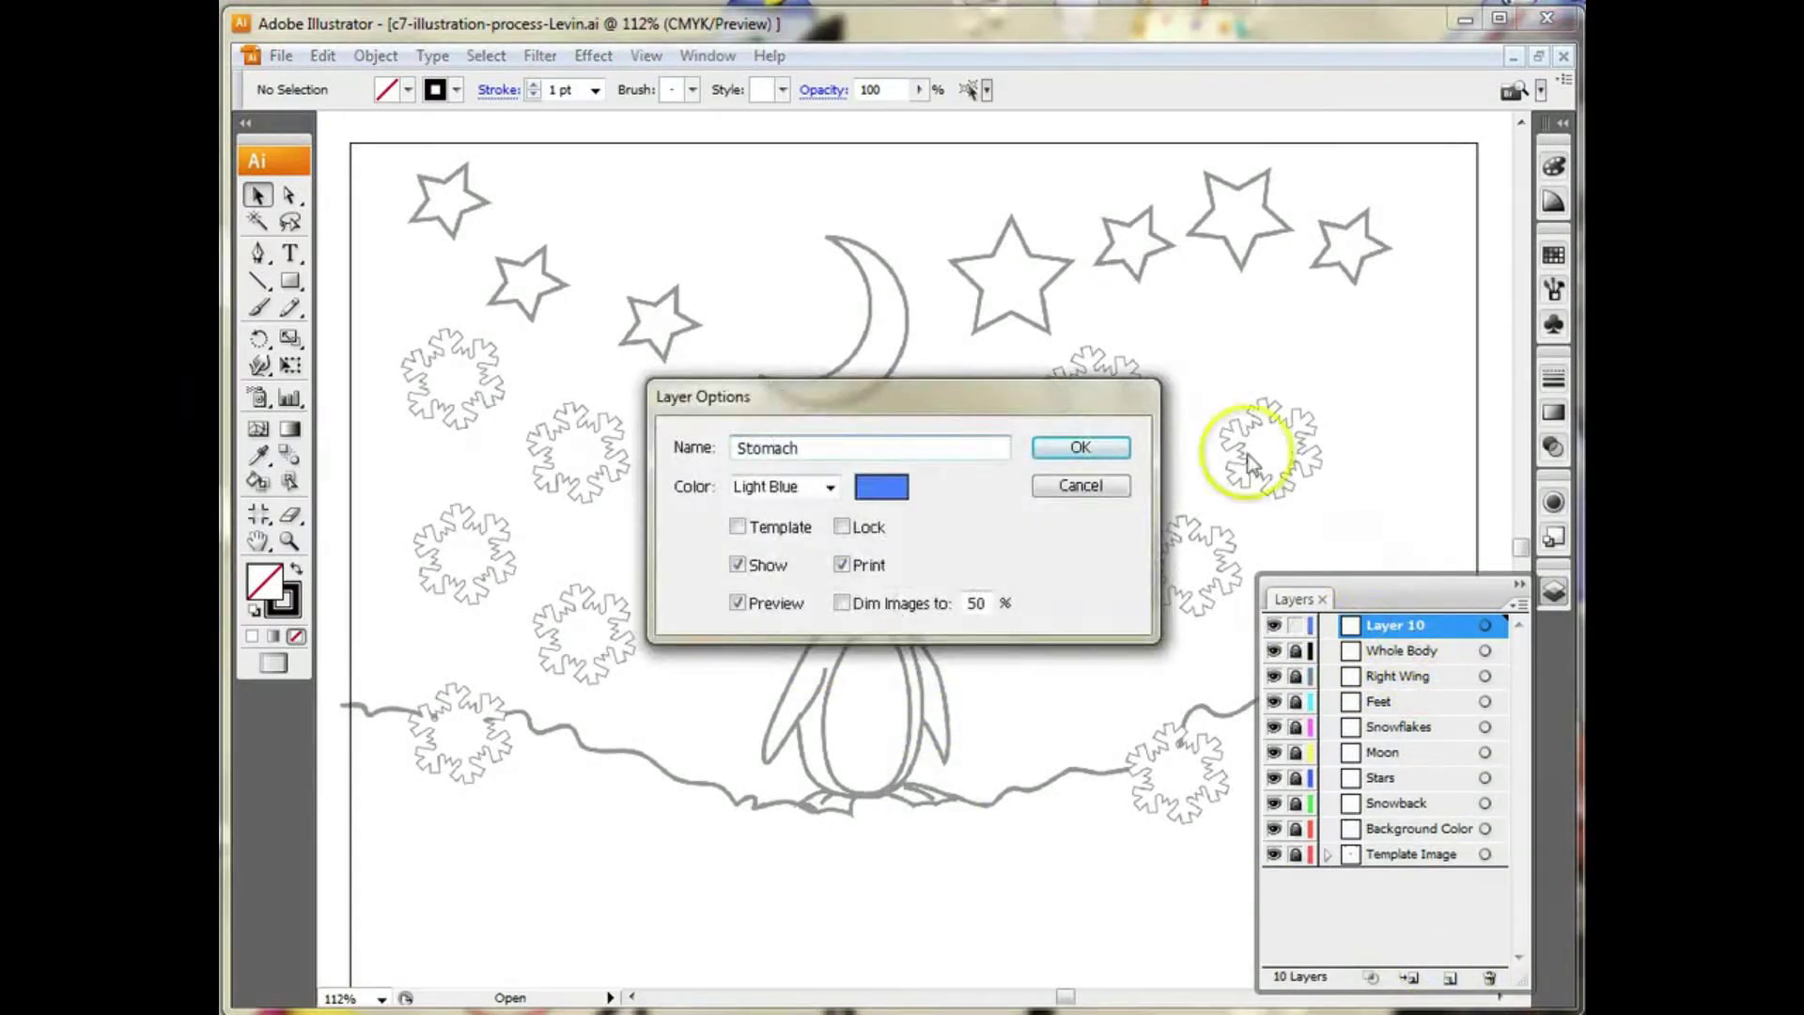
{"action": "left_click", "coordinate": [1081, 447]}
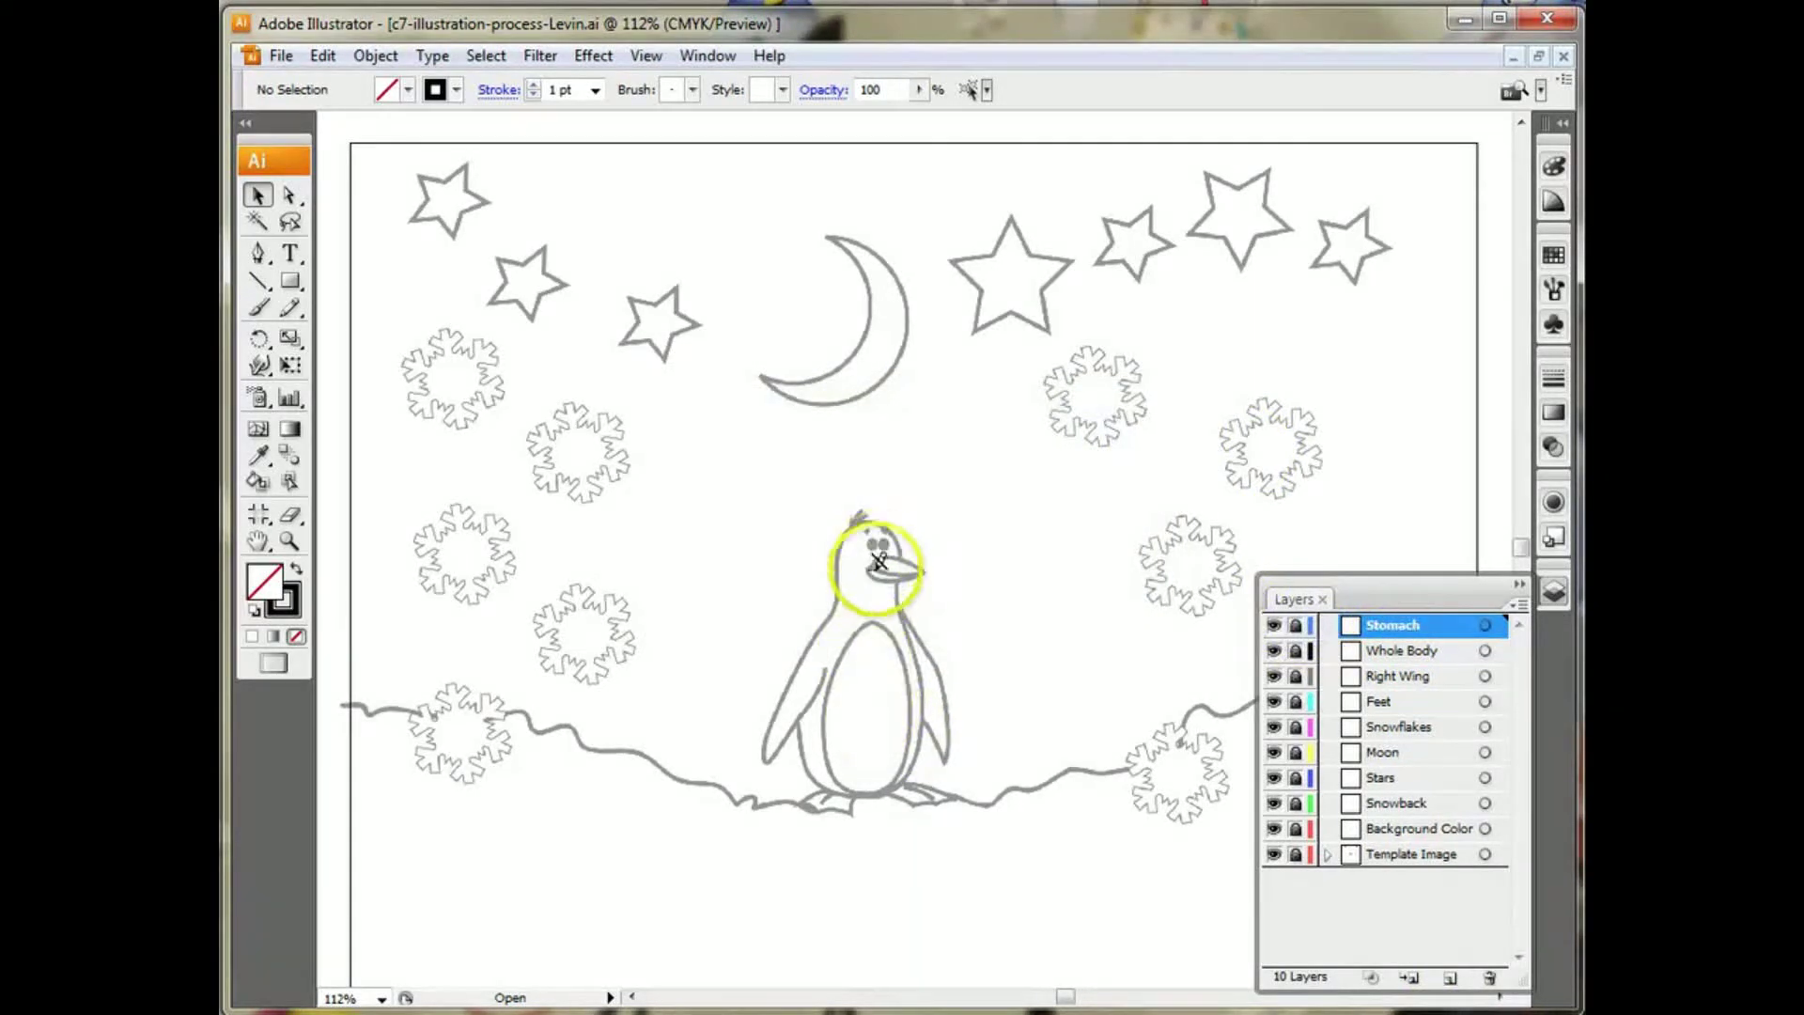
Step: Add a new layer named Beak above the Stomach layer
{"action": "left_click", "coordinate": [1450, 977]}
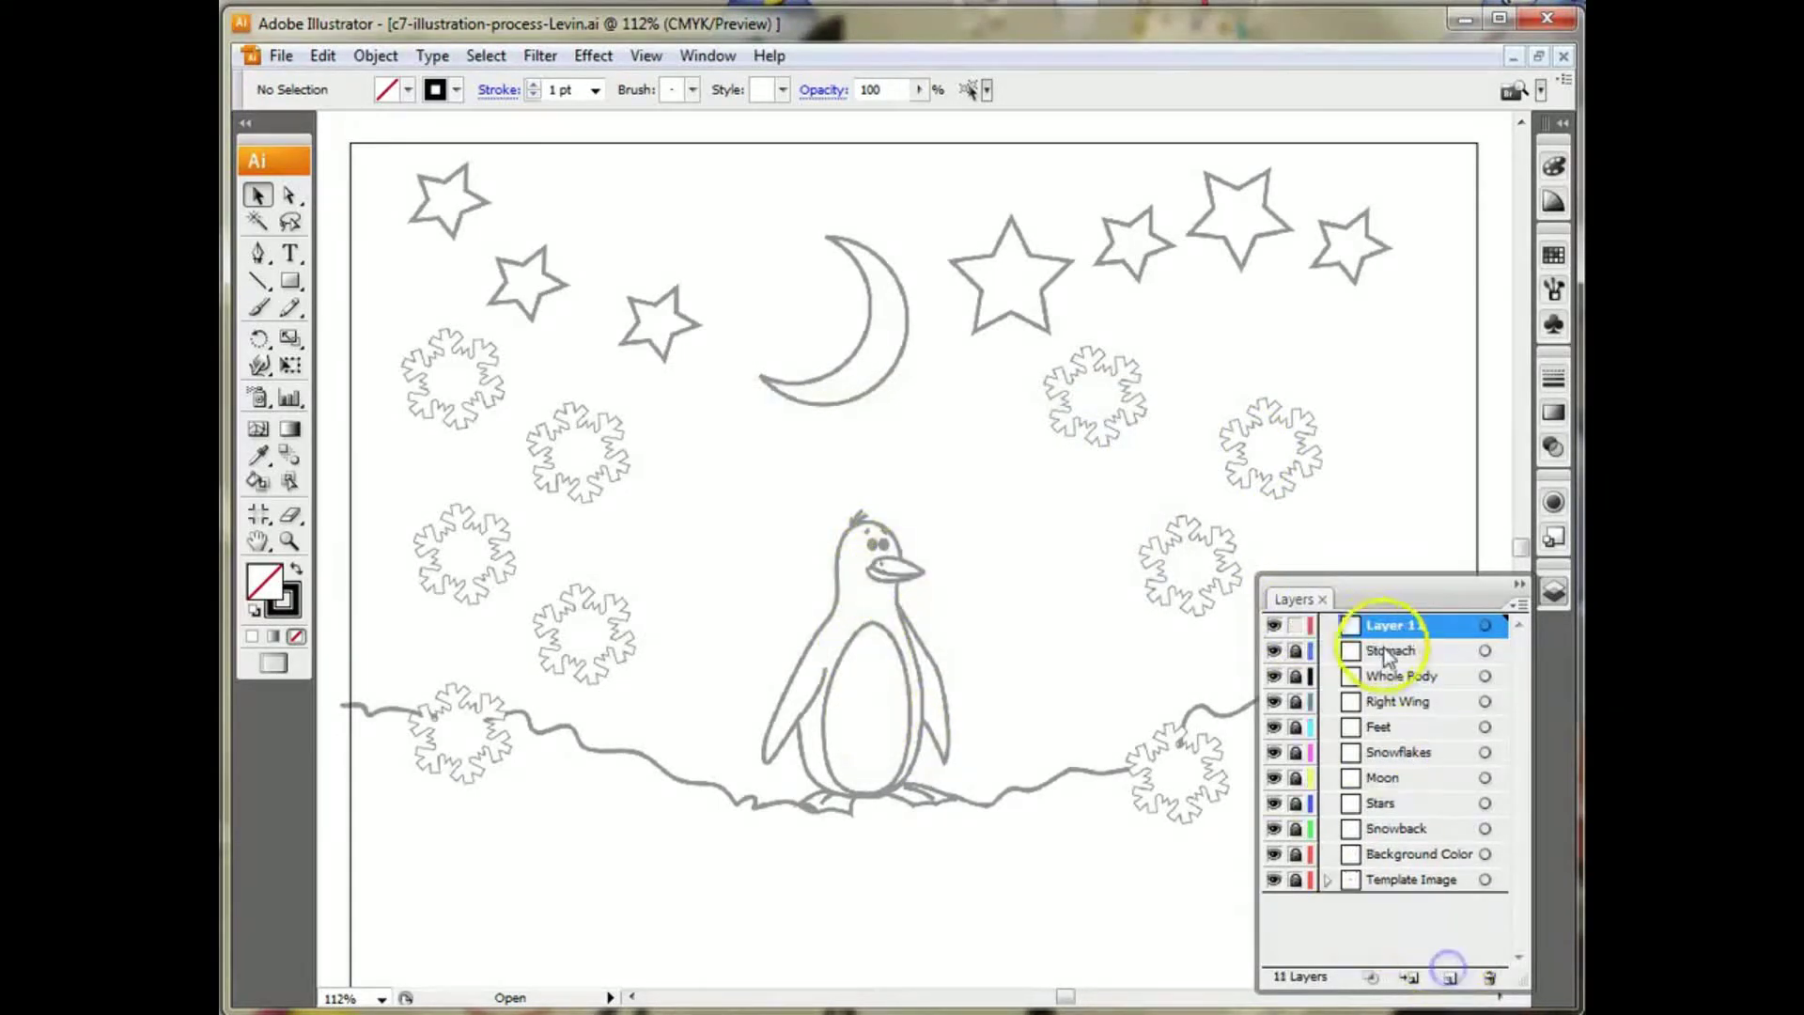
{"action": "double_click", "coordinate": [1390, 627]}
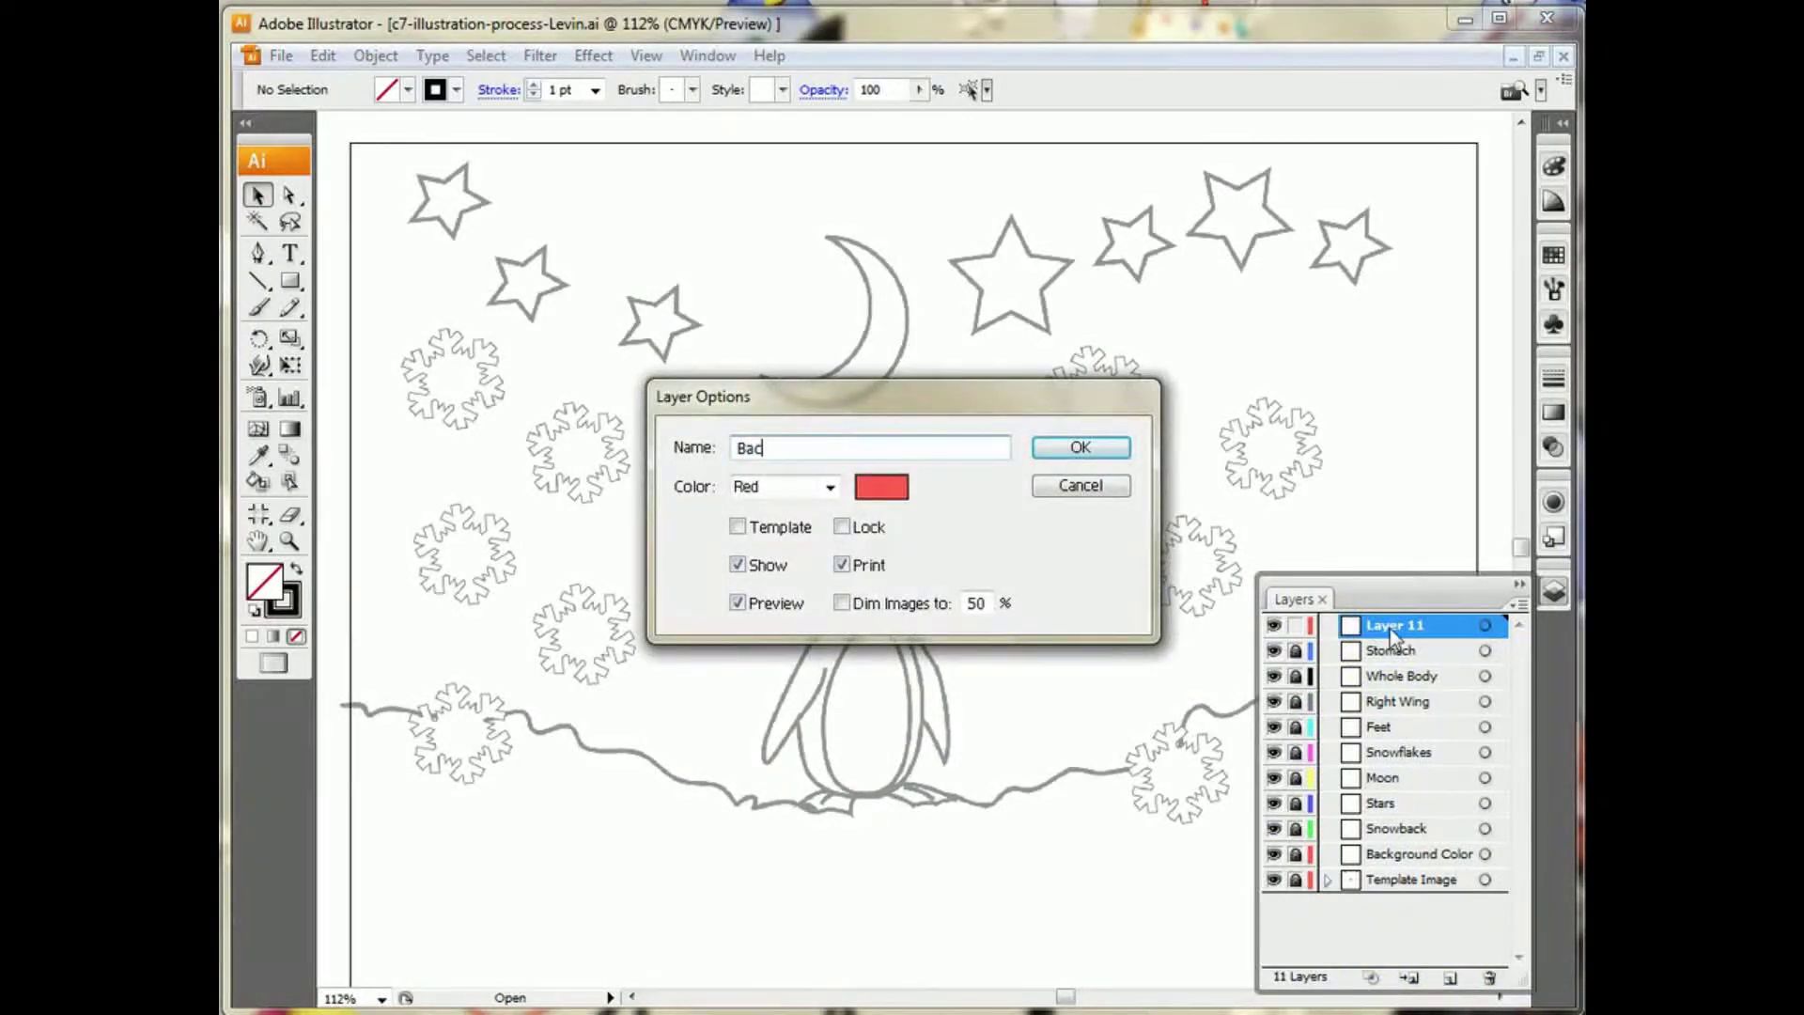
{"action": "type", "text": "Beak"}
{"action": "key", "text": "Return"}
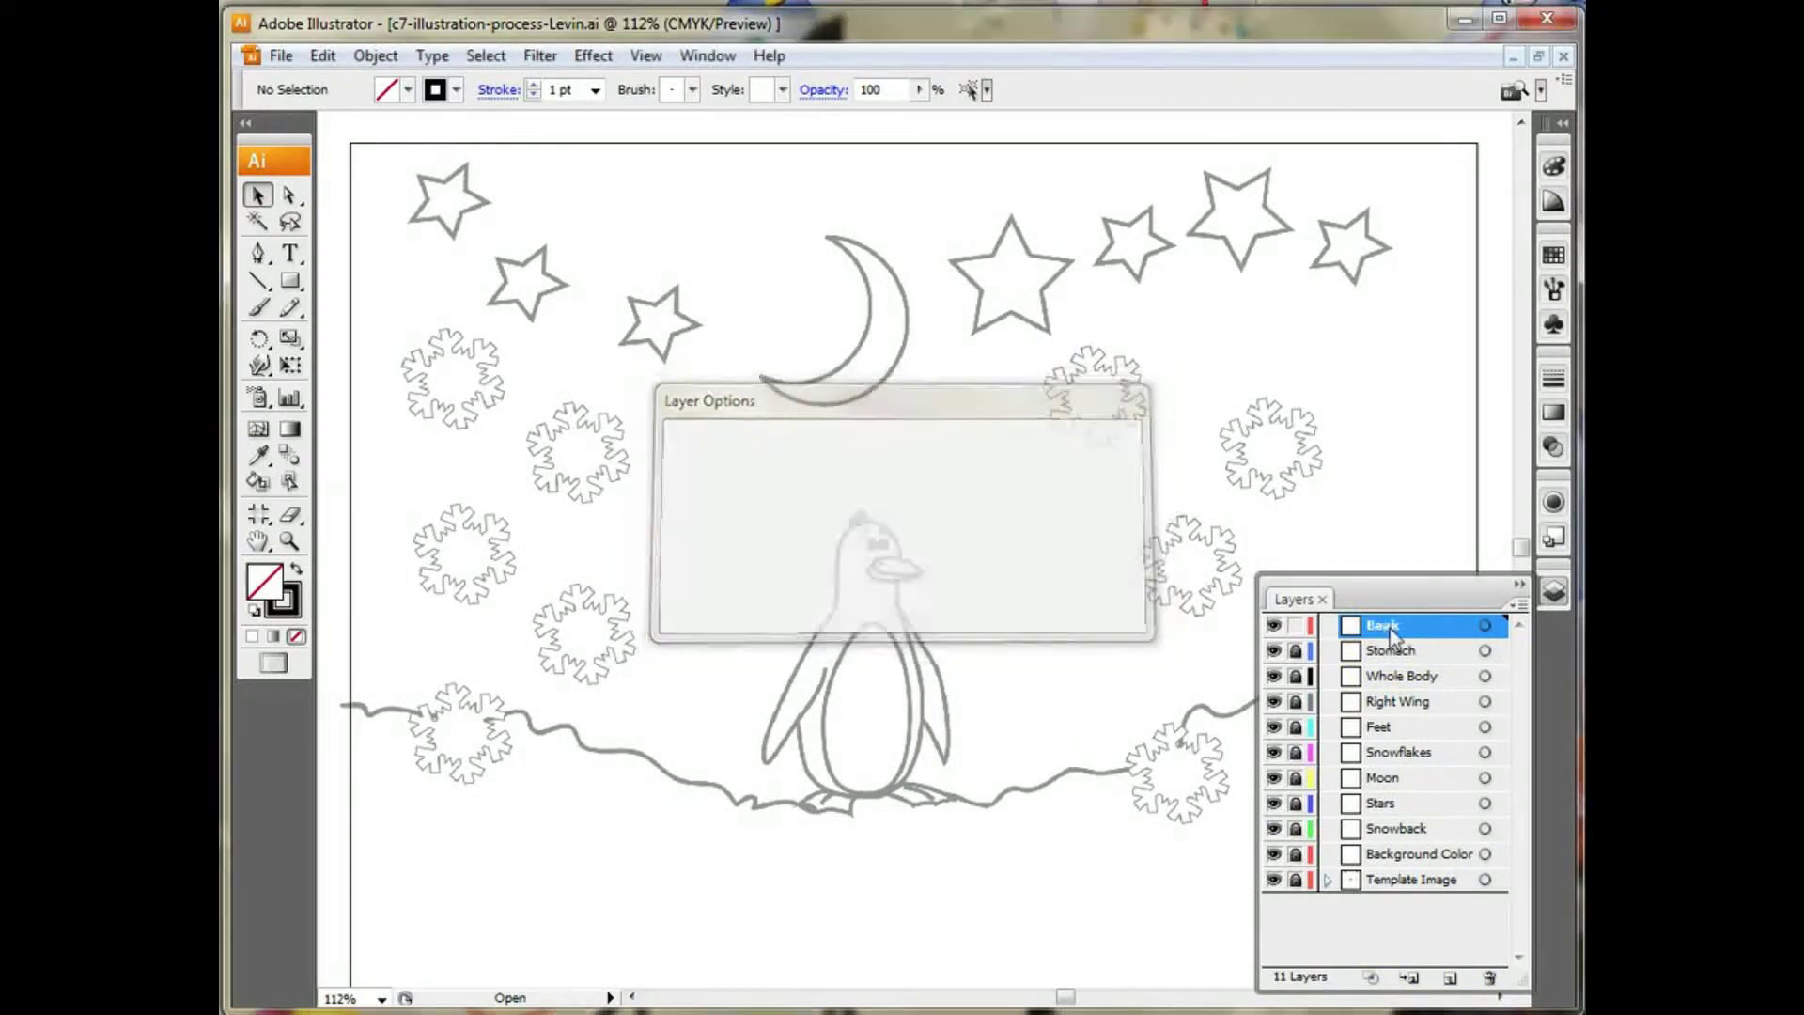
Step: Add a new layer named Eyes above the Beak layer and lock both the Eyes and Beak layers
{"action": "left_click", "coordinate": [1464, 978]}
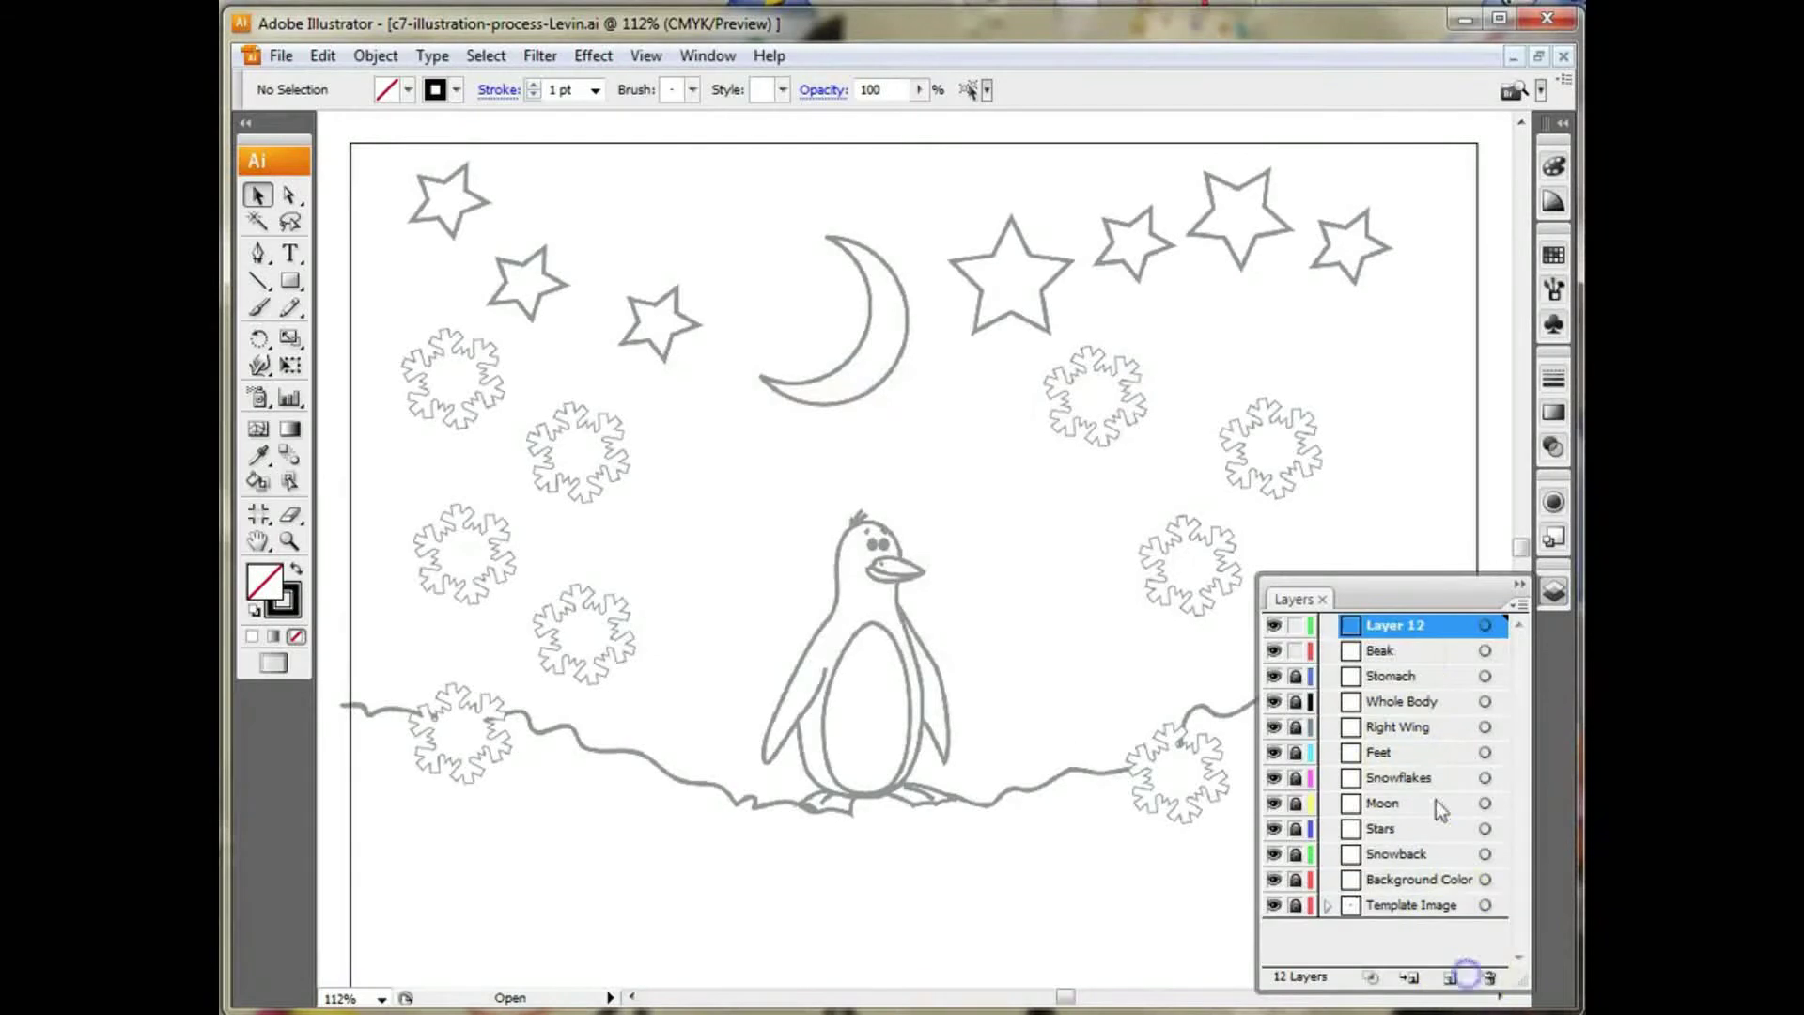
{"action": "double_click", "coordinate": [1385, 624]}
{"action": "type", "text": "Eyes"}
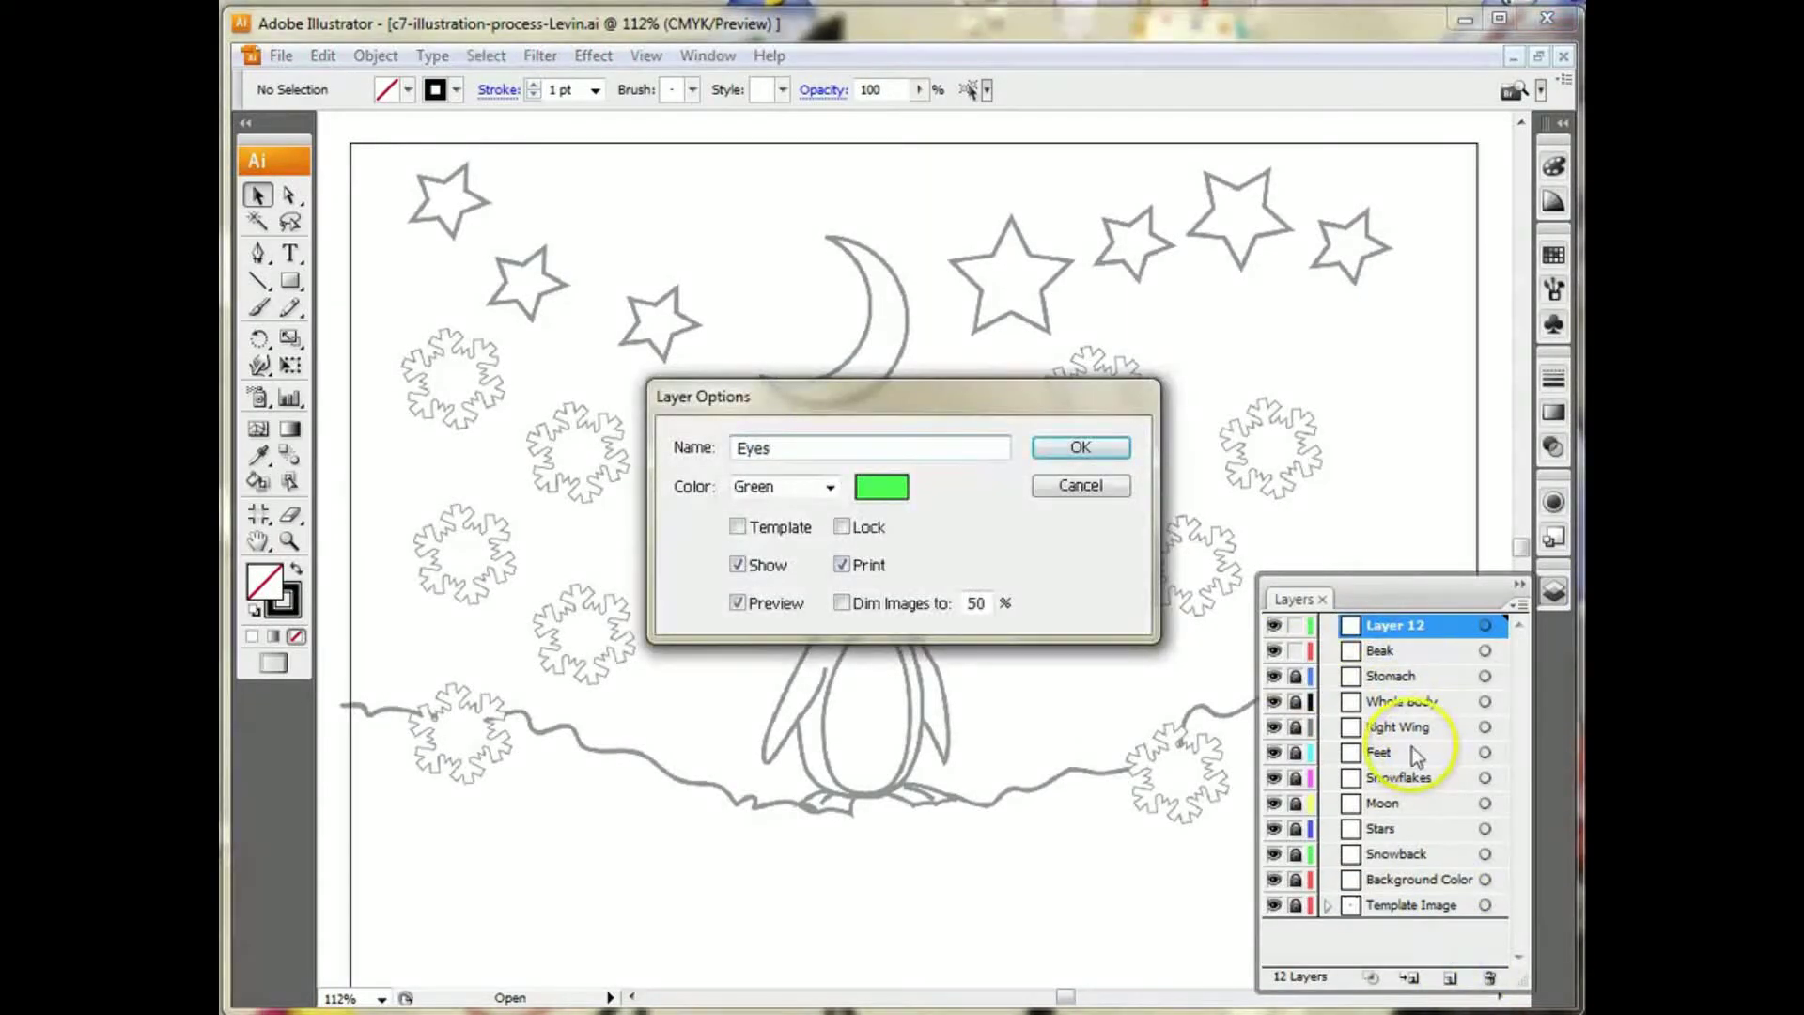
{"action": "key", "text": "Return"}
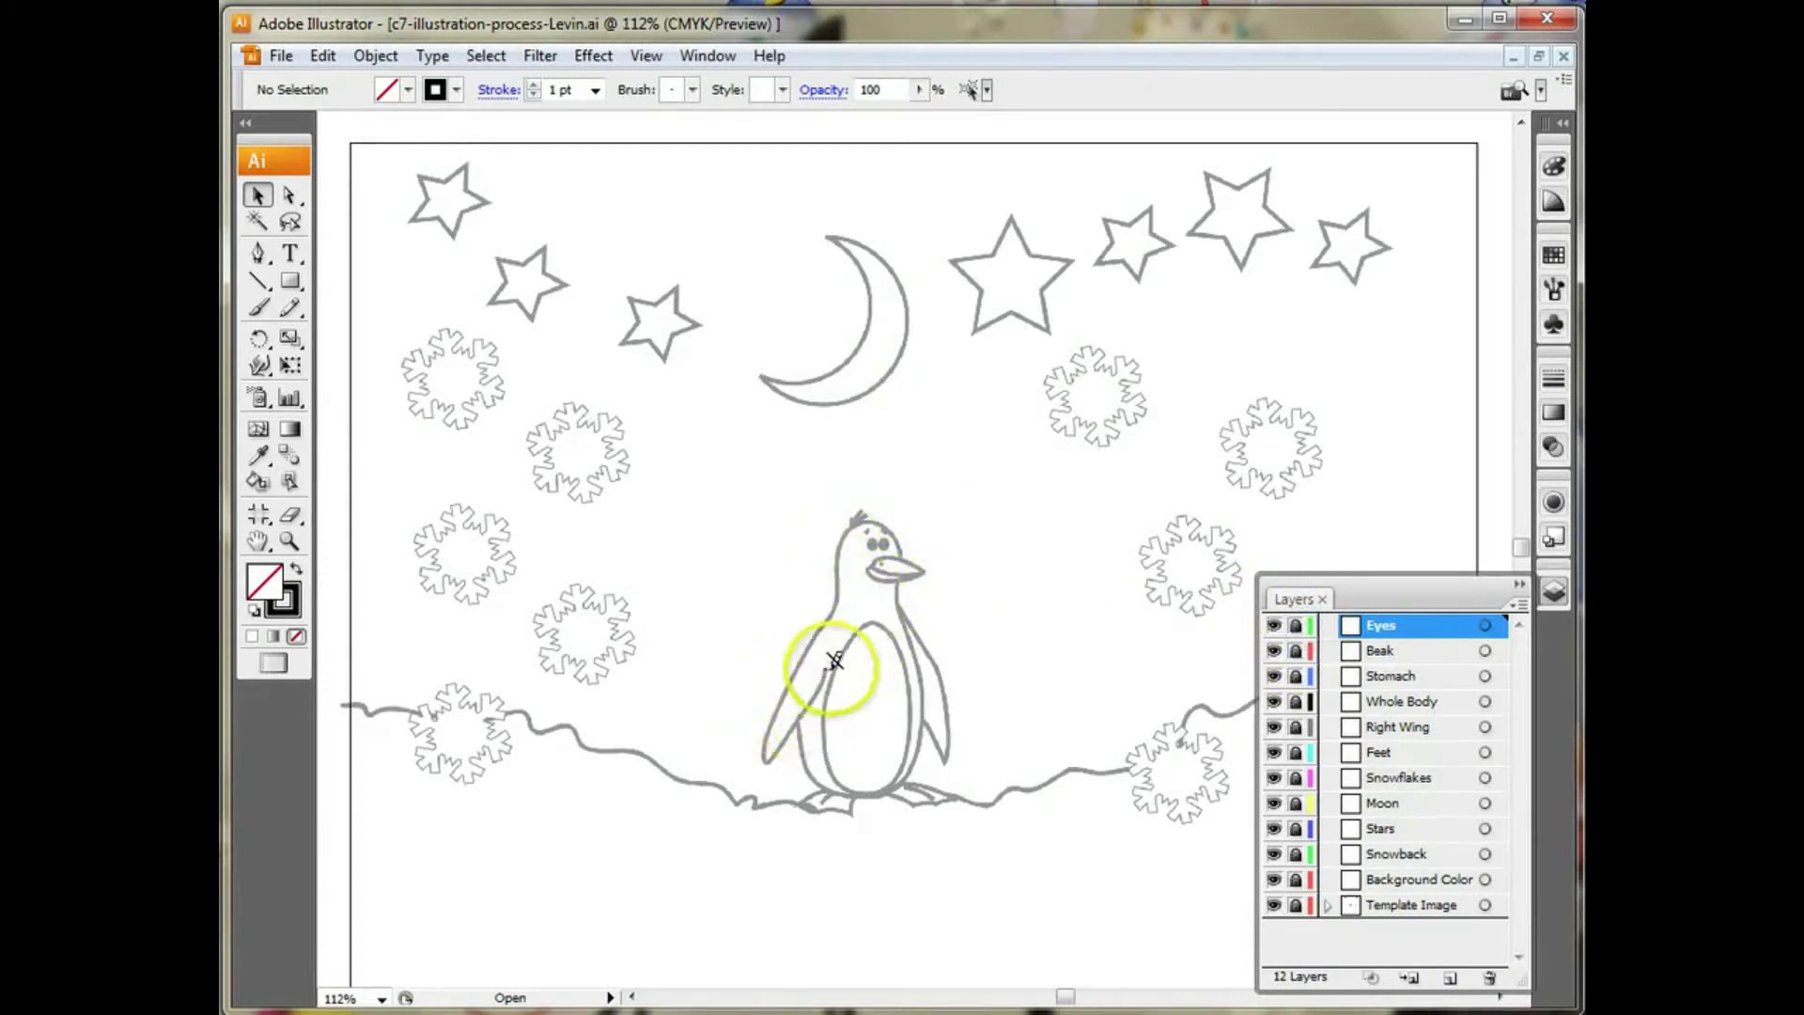
Step: Add a new layer named Small Details above the Eyes layer and lock it
{"action": "left_click", "coordinate": [1449, 977]}
{"action": "double_click", "coordinate": [1400, 627]}
{"action": "type", "text": "Sm"}
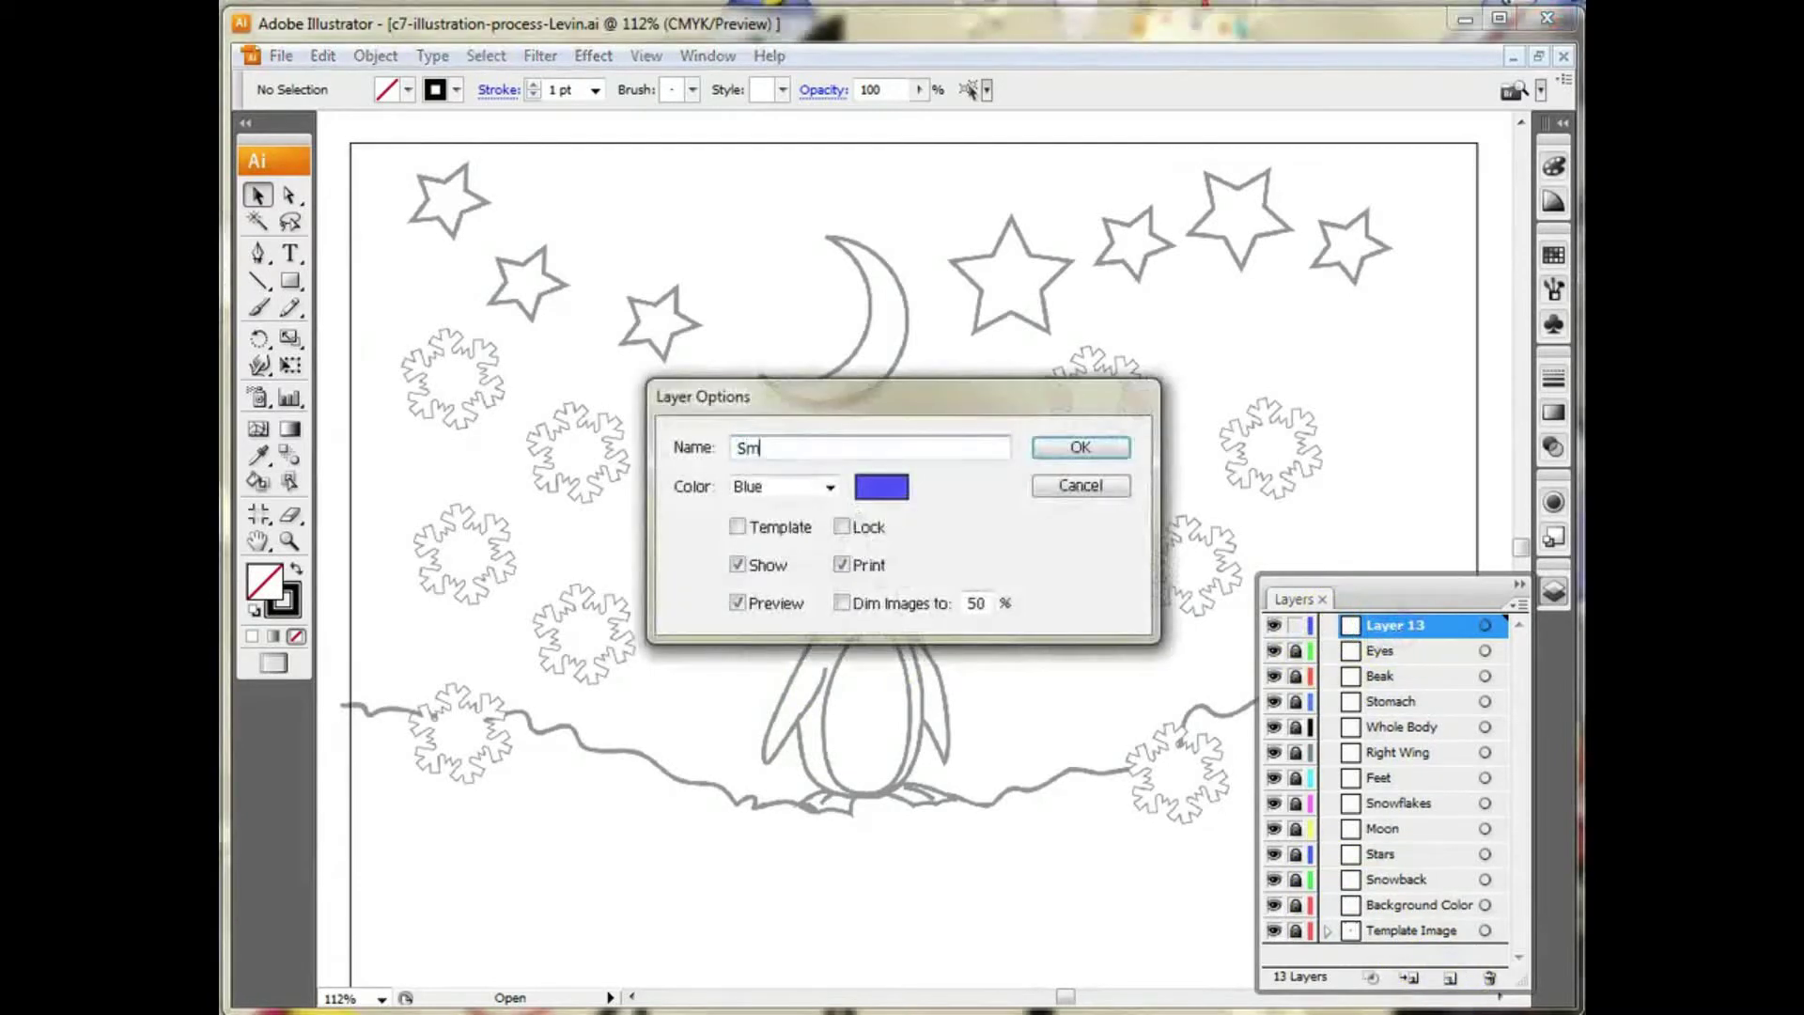
{"action": "type", "text": "all Details"}
{"action": "left_click", "coordinate": [1081, 447]}
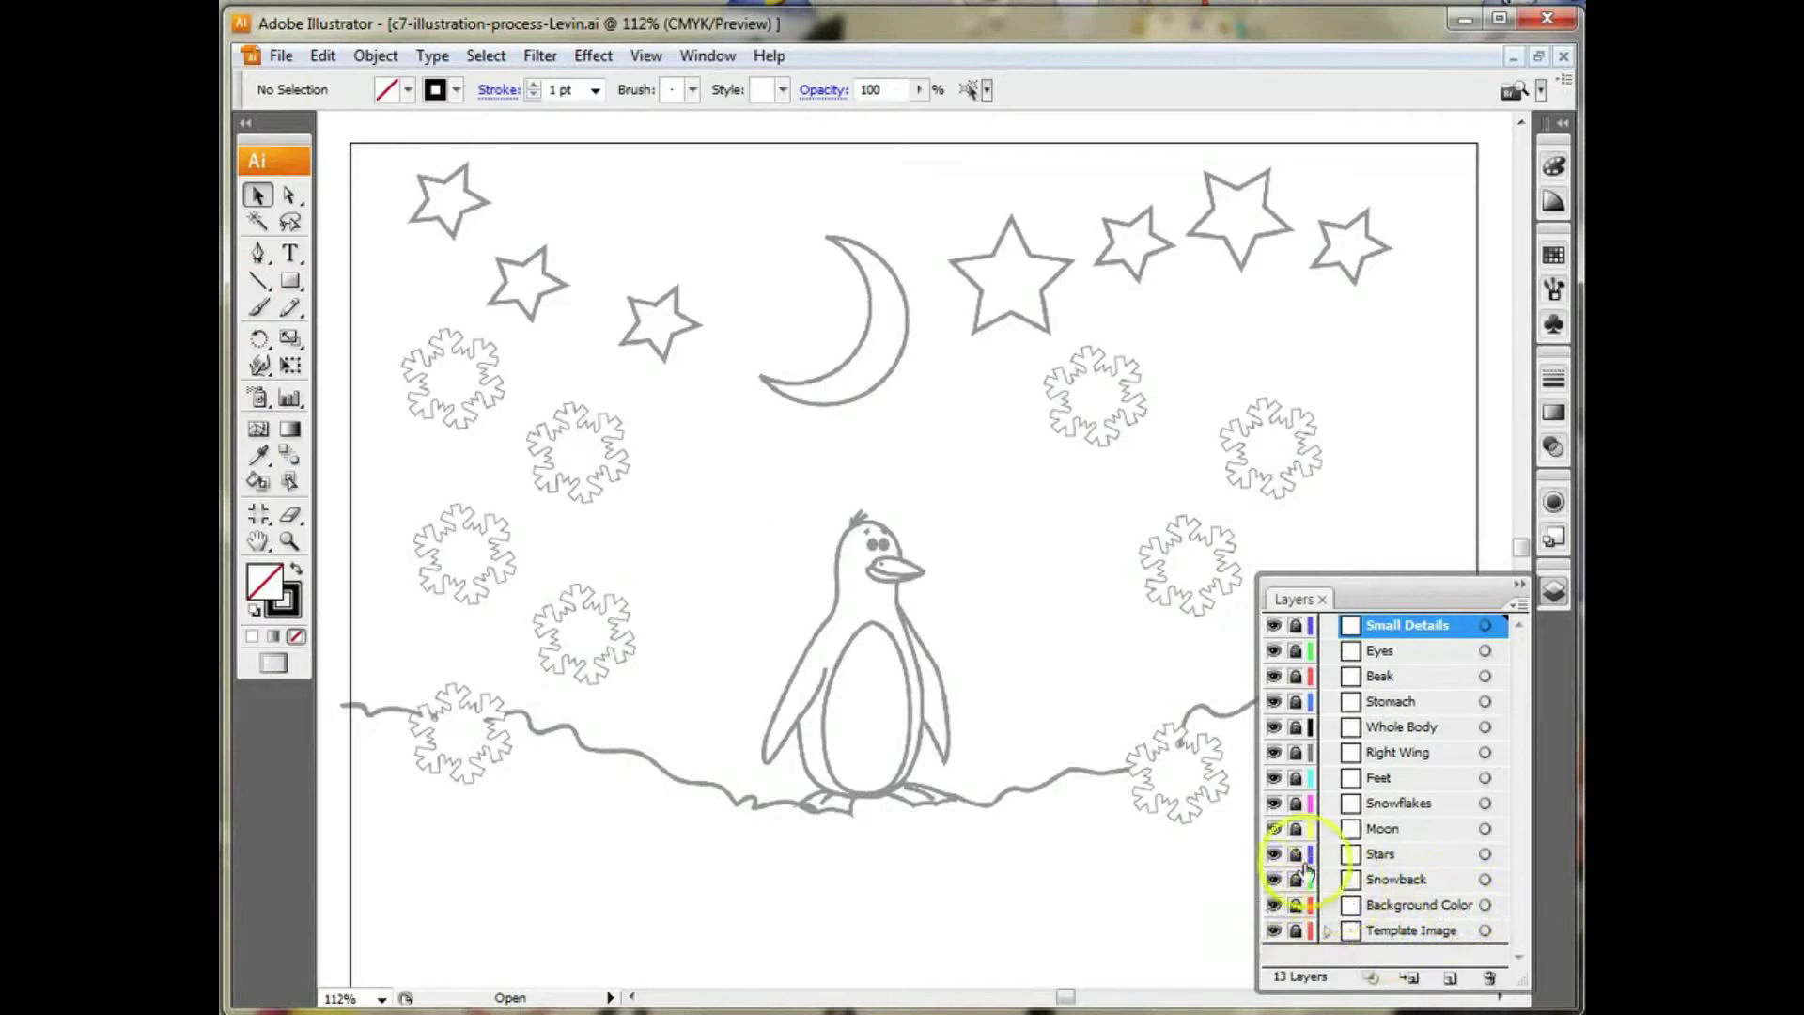
{"action": "left_click_drag", "start_coordinate": [1377, 910], "coordinate": [1377, 888]}
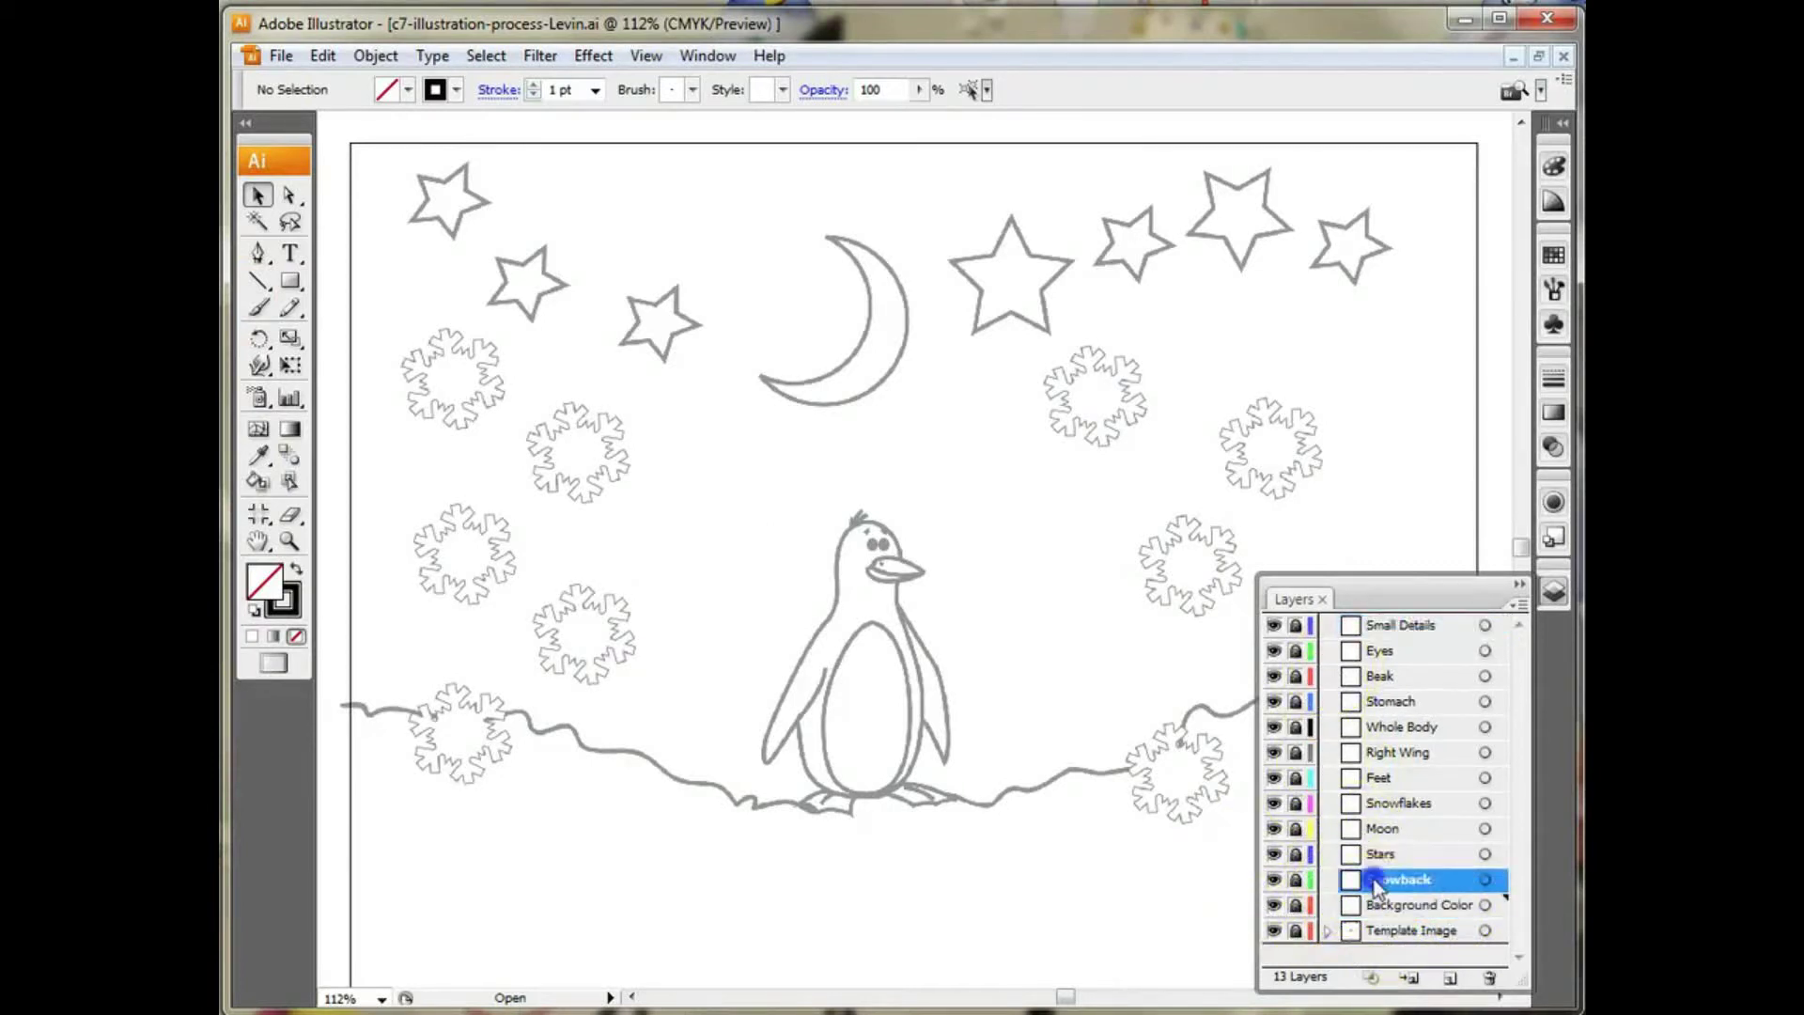
{"action": "left_click_drag", "start_coordinate": [1395, 809], "coordinate": [1407, 693]}
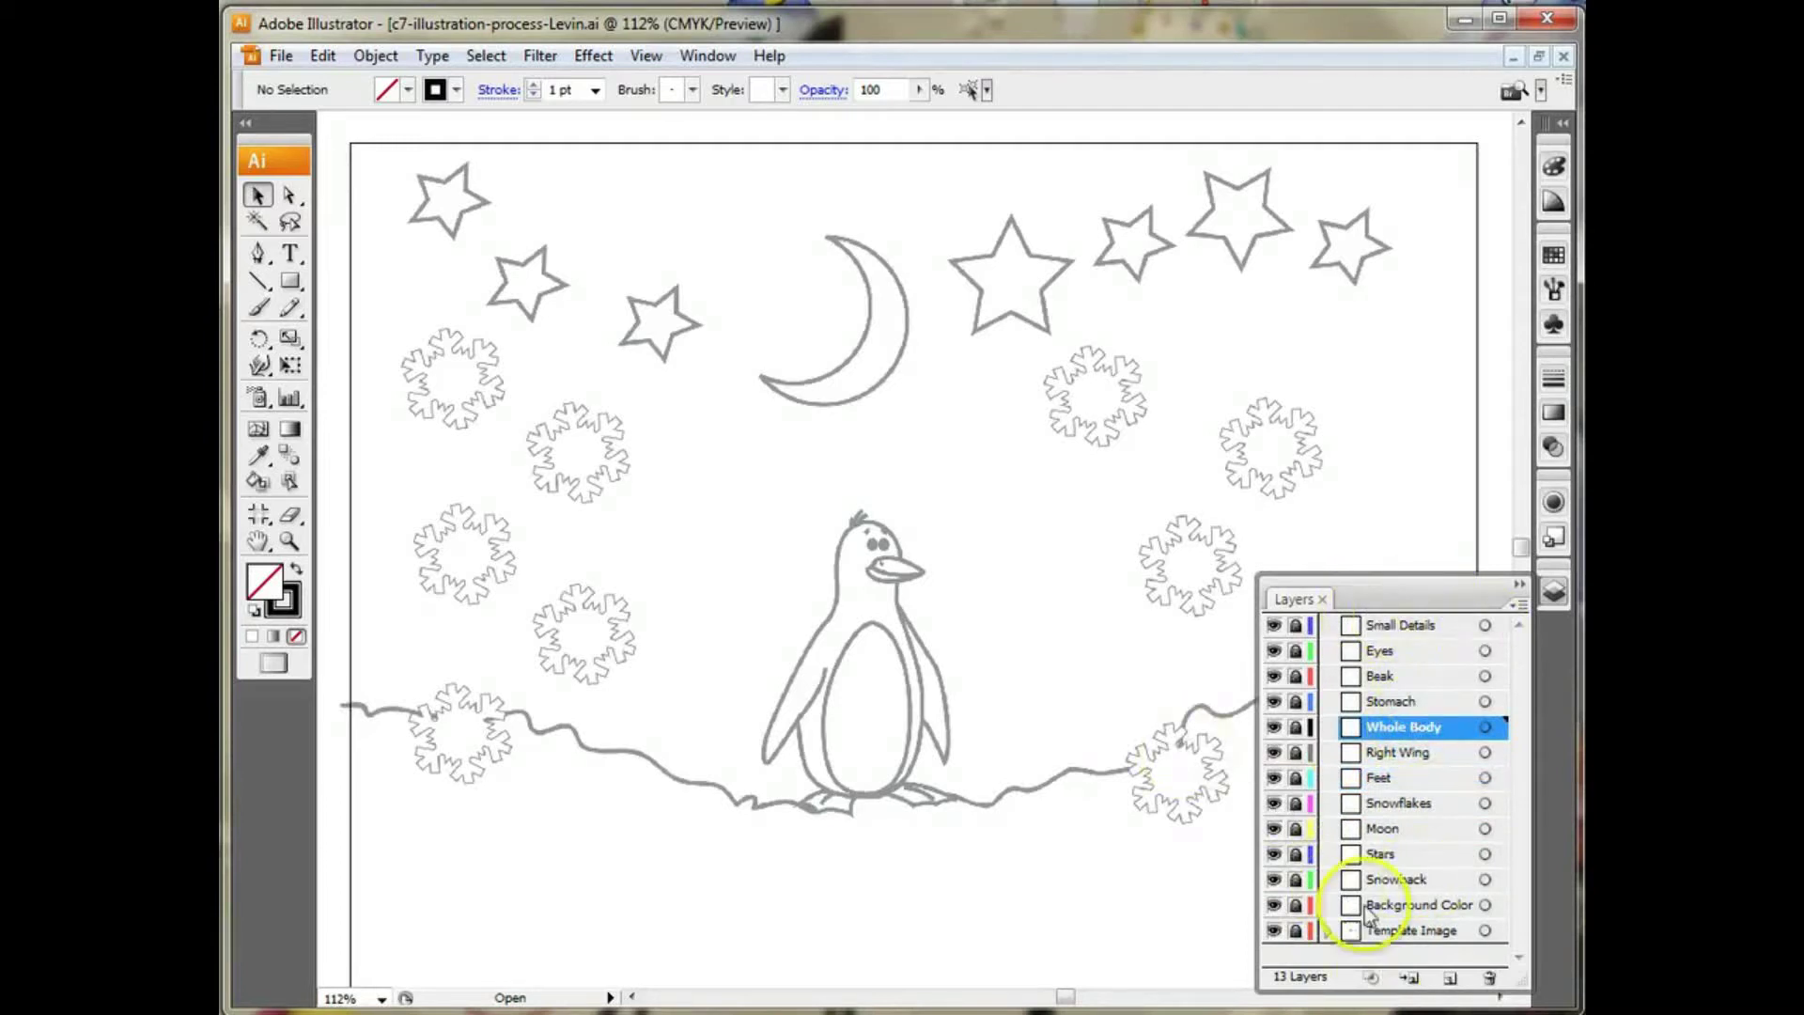
{"action": "left_click", "coordinate": [408, 91]}
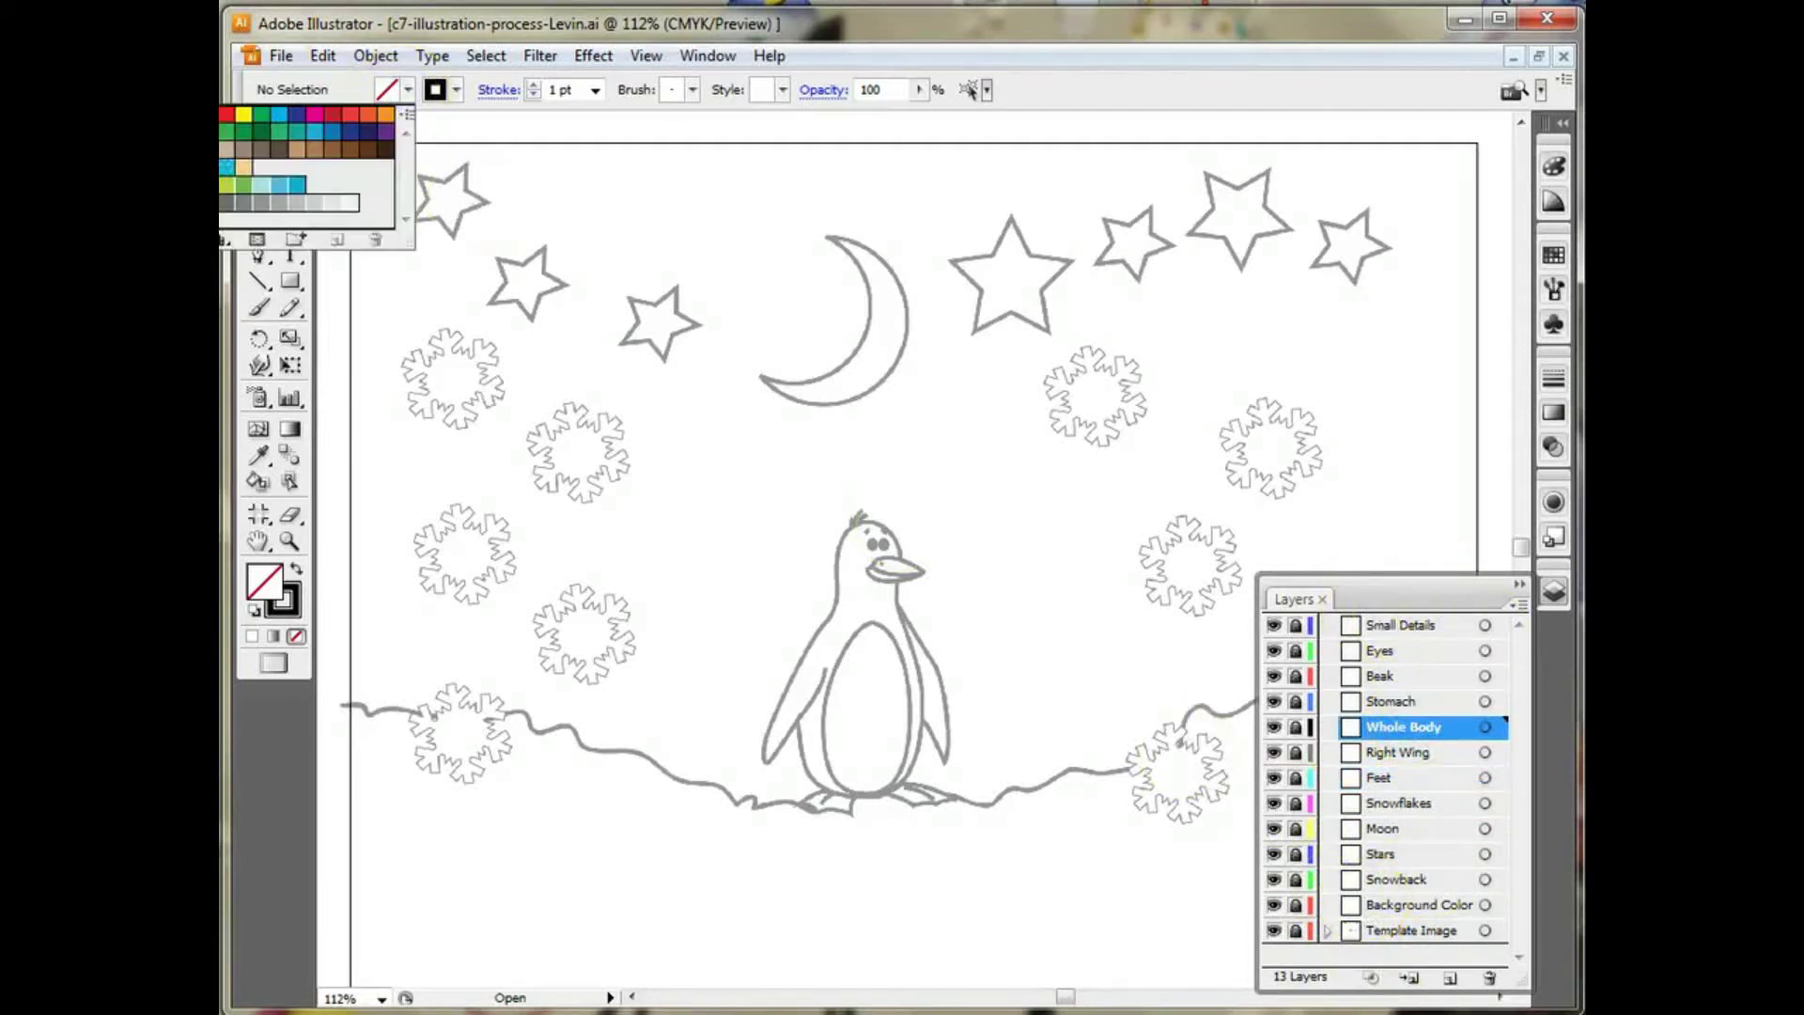
{"action": "left_click", "coordinate": [308, 81]}
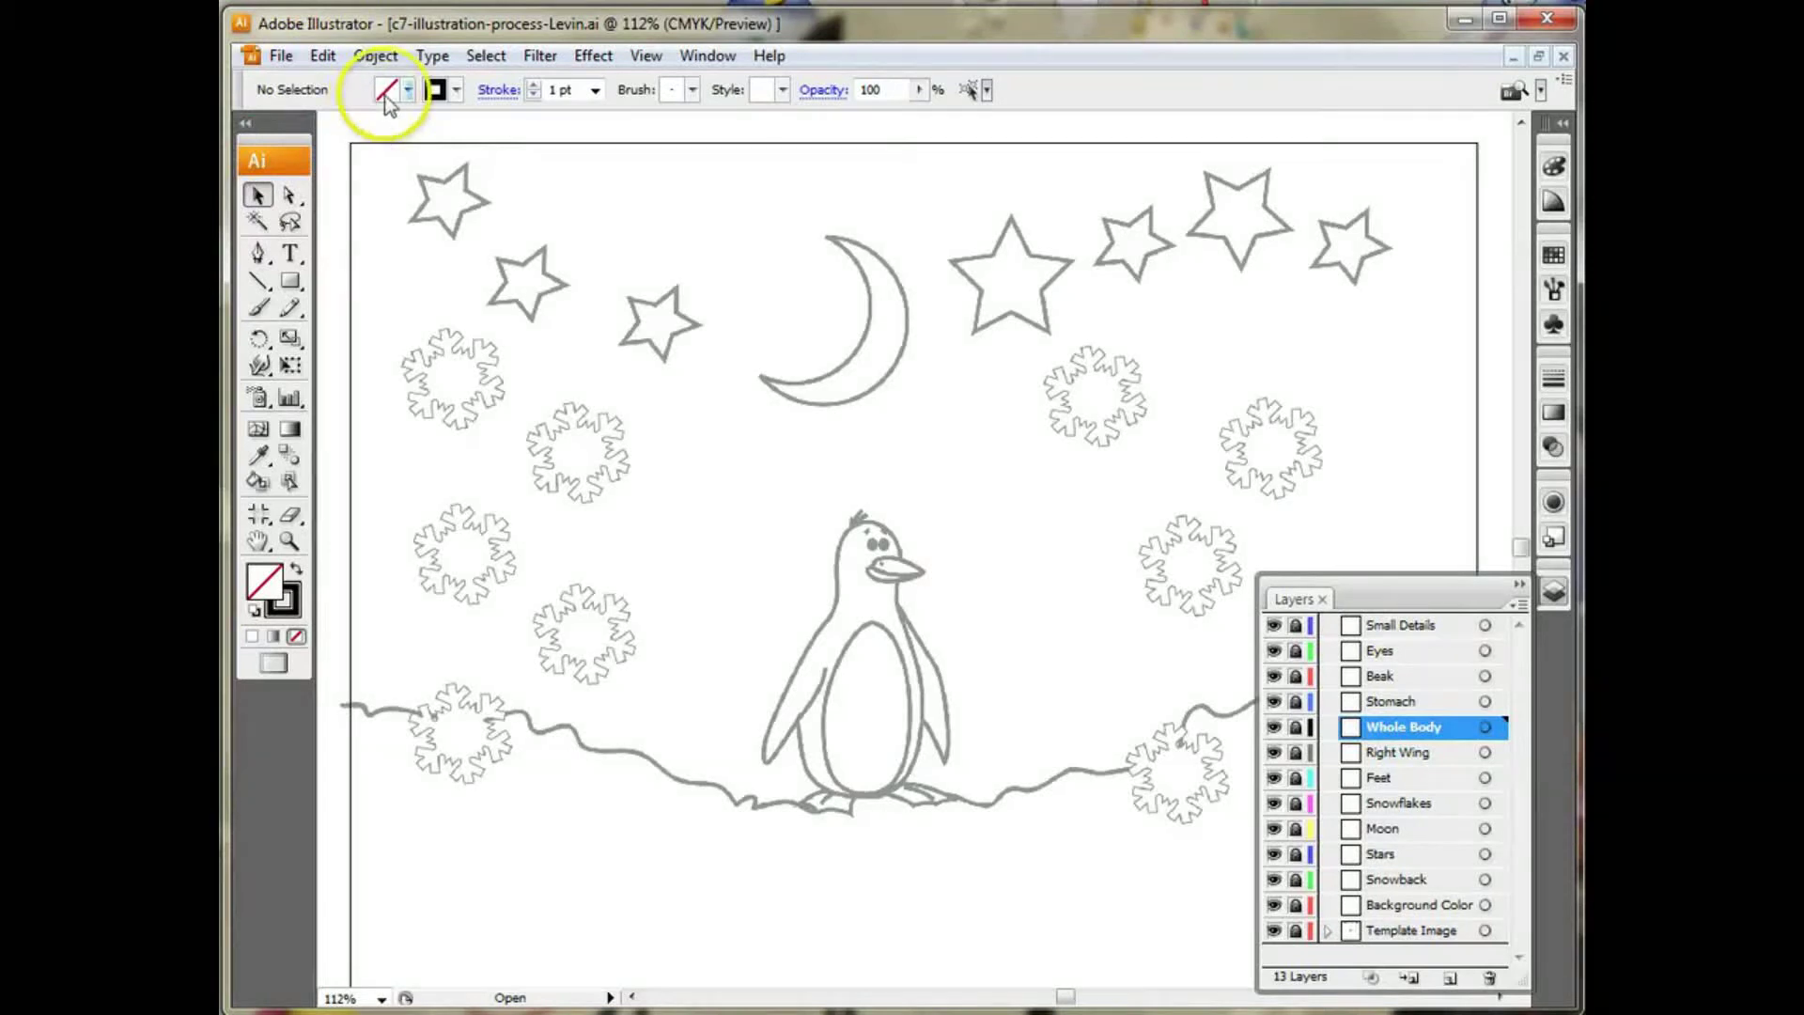
{"action": "left_click", "coordinate": [456, 90]}
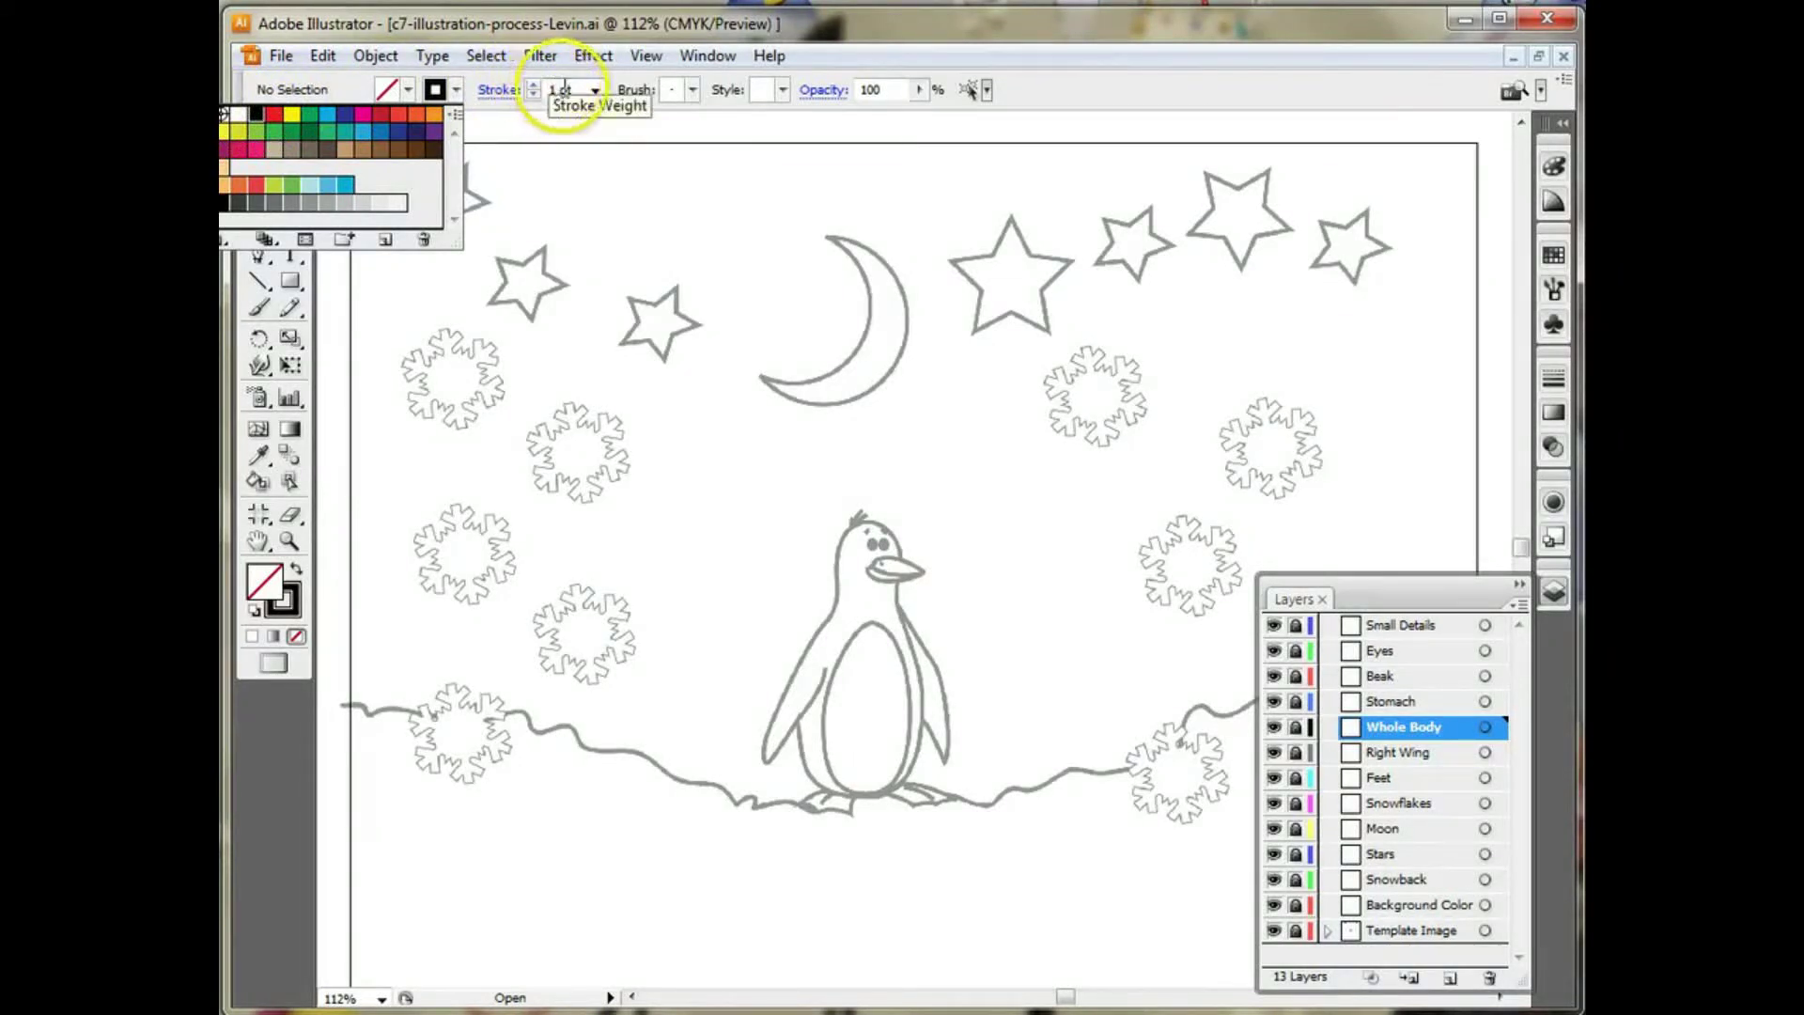
{"action": "left_click", "coordinate": [684, 94]}
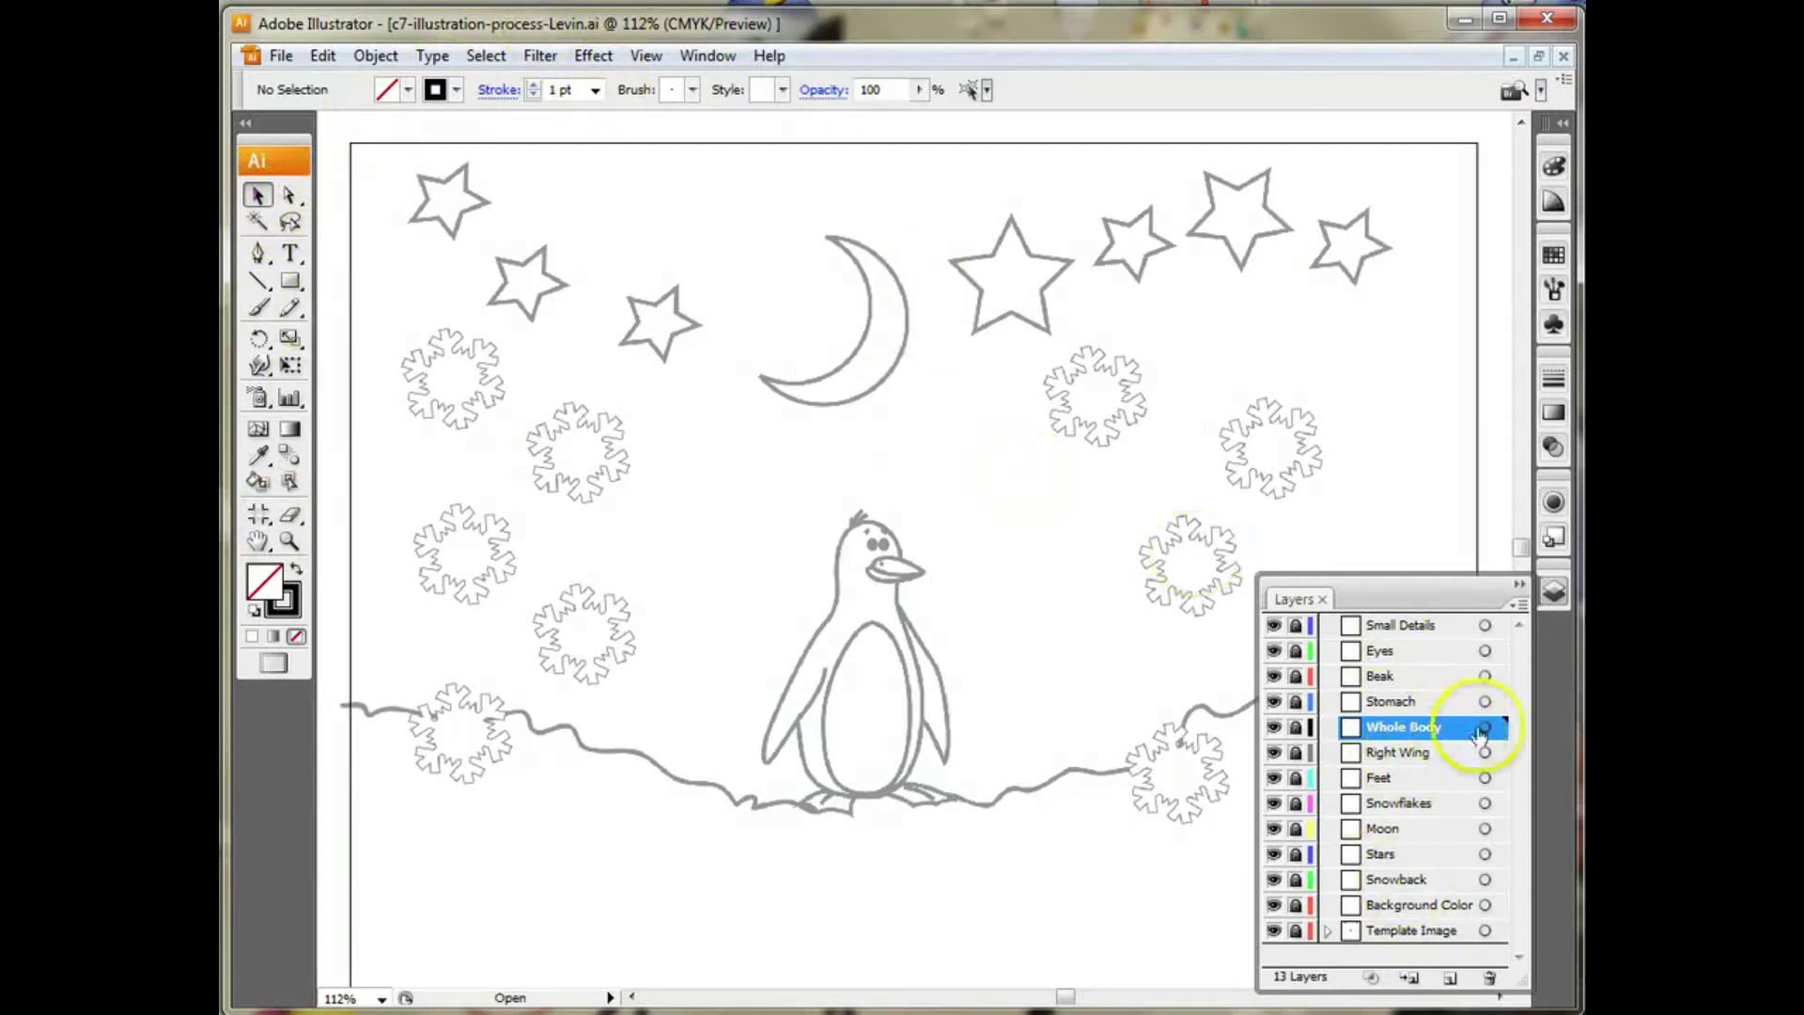
Step: Save the penguin illustration document under its current name
{"action": "left_click", "coordinate": [283, 56]}
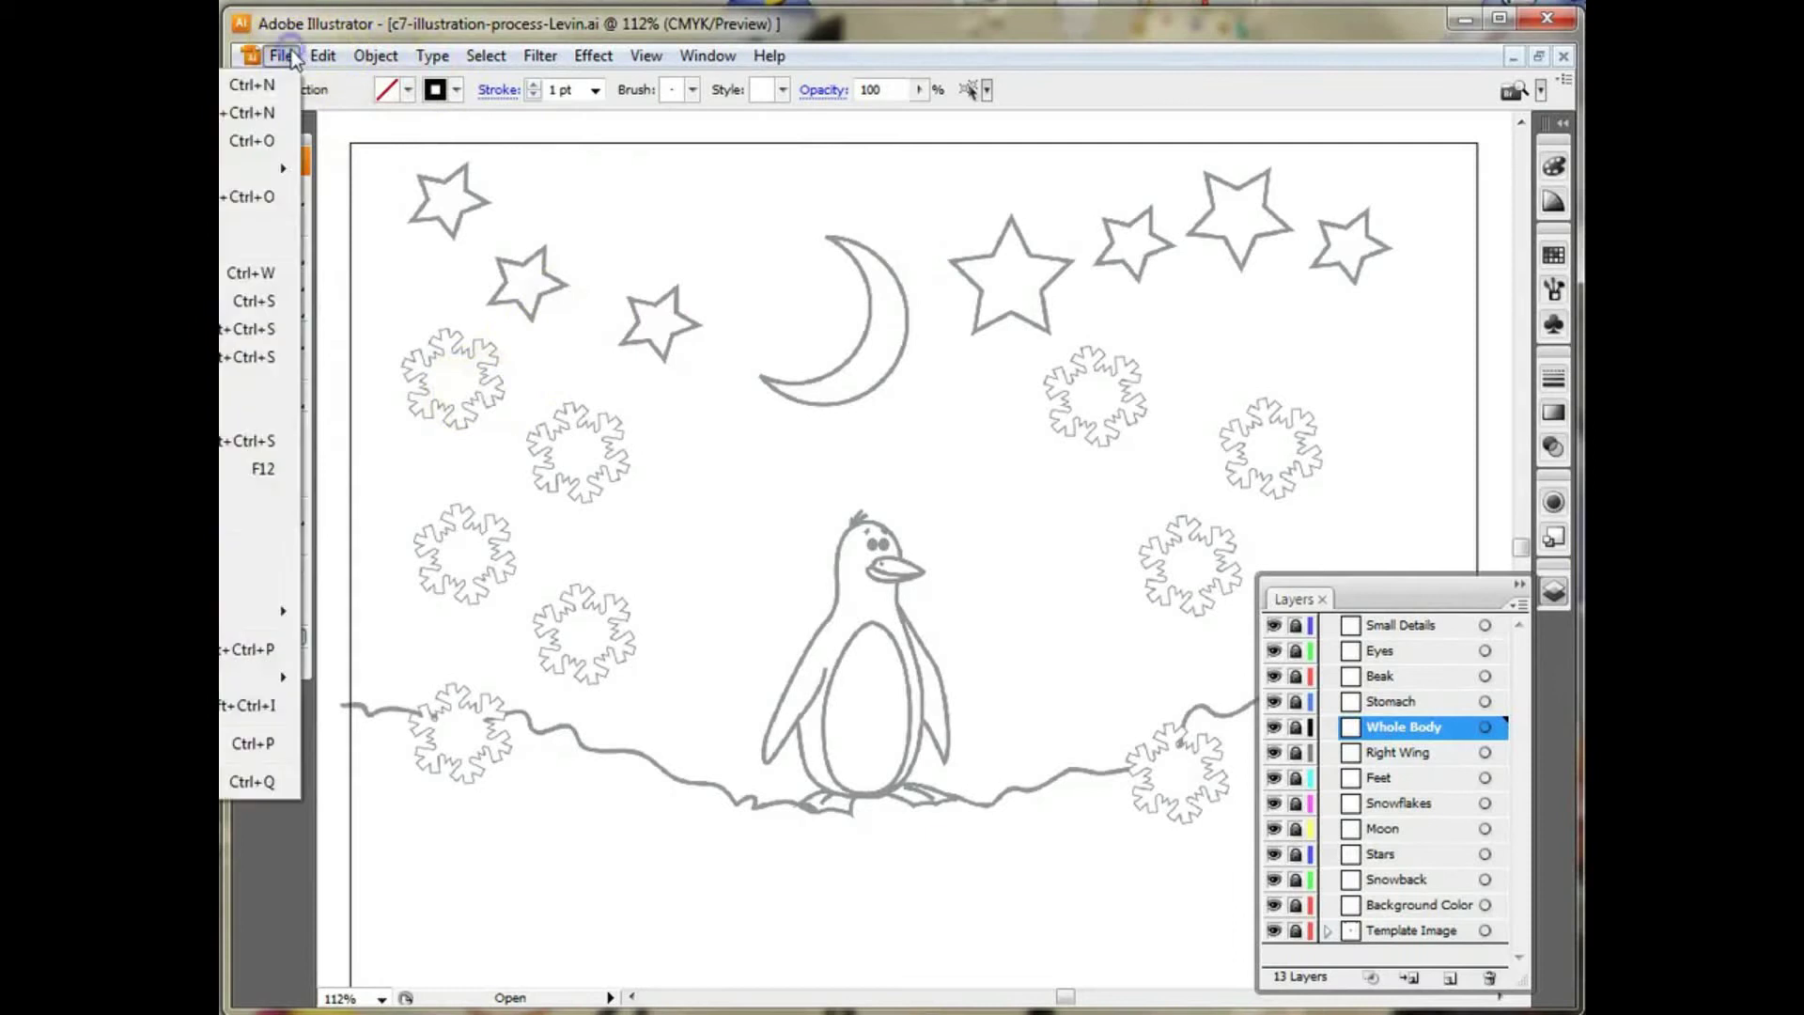
{"action": "left_click_drag", "start_coordinate": [389, 29], "coordinate": [809, 49]}
{"action": "left_click", "coordinate": [704, 79]}
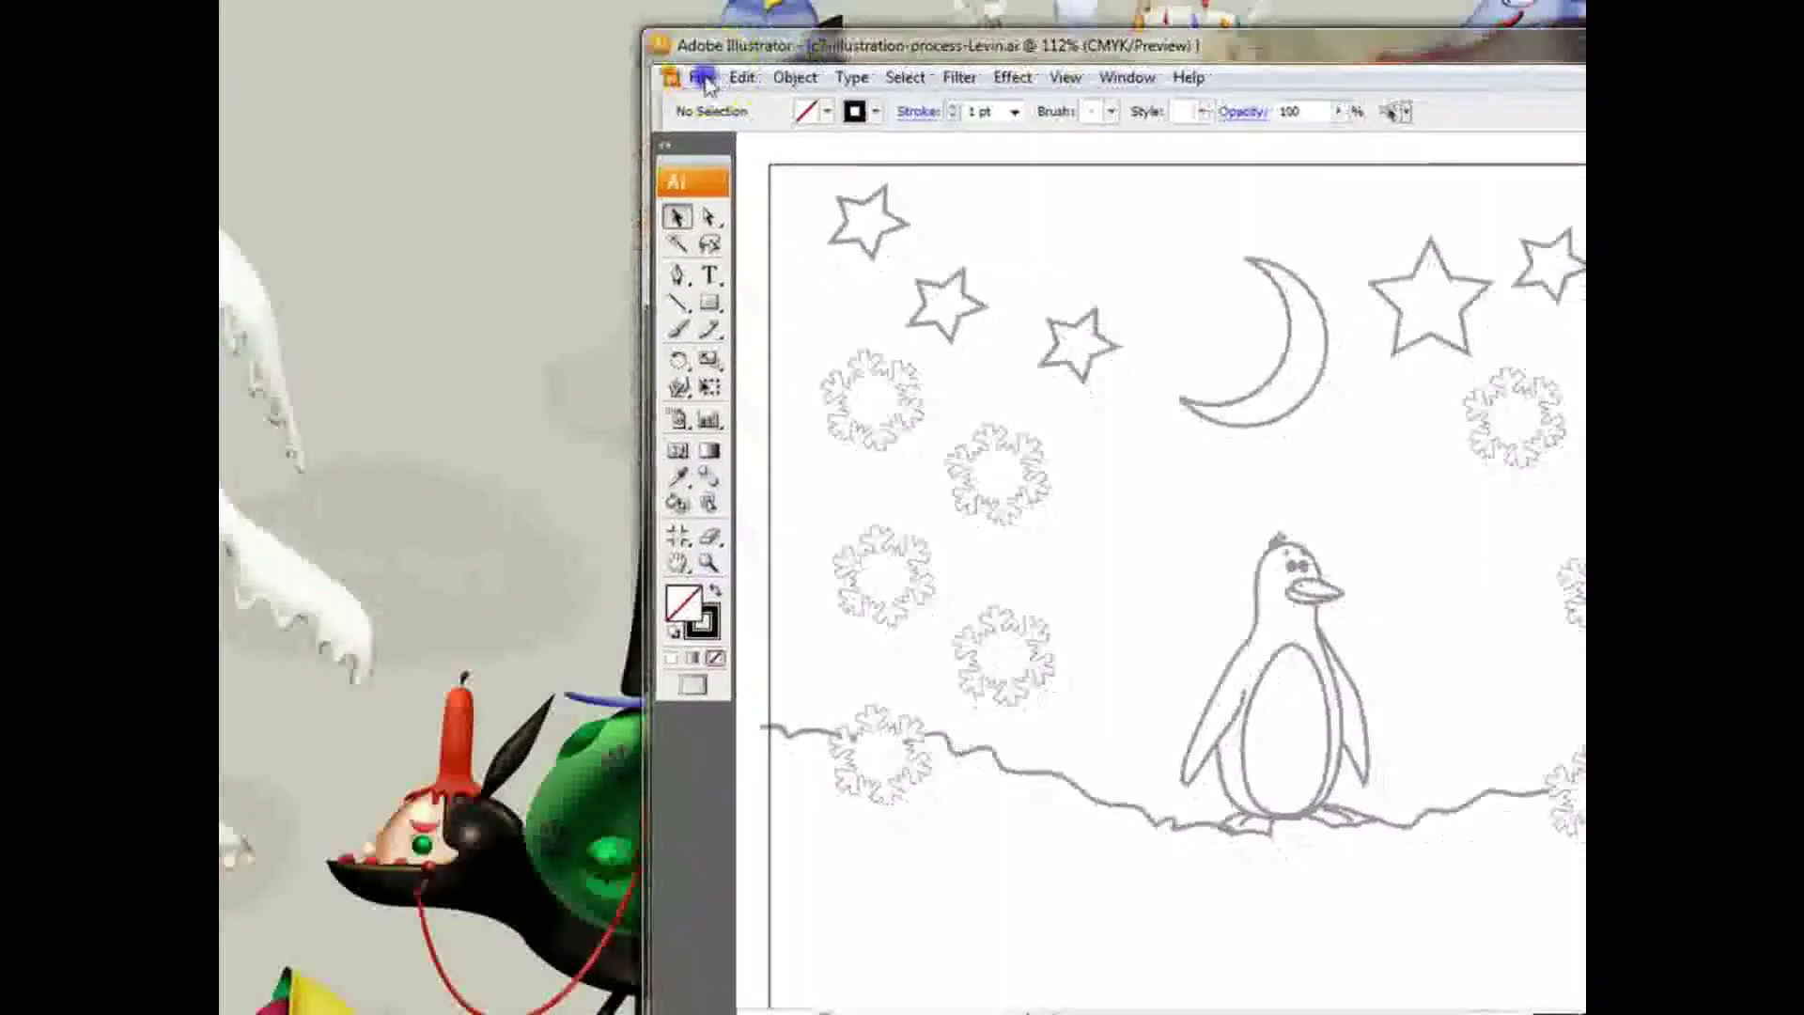
{"action": "key", "text": "Right"}
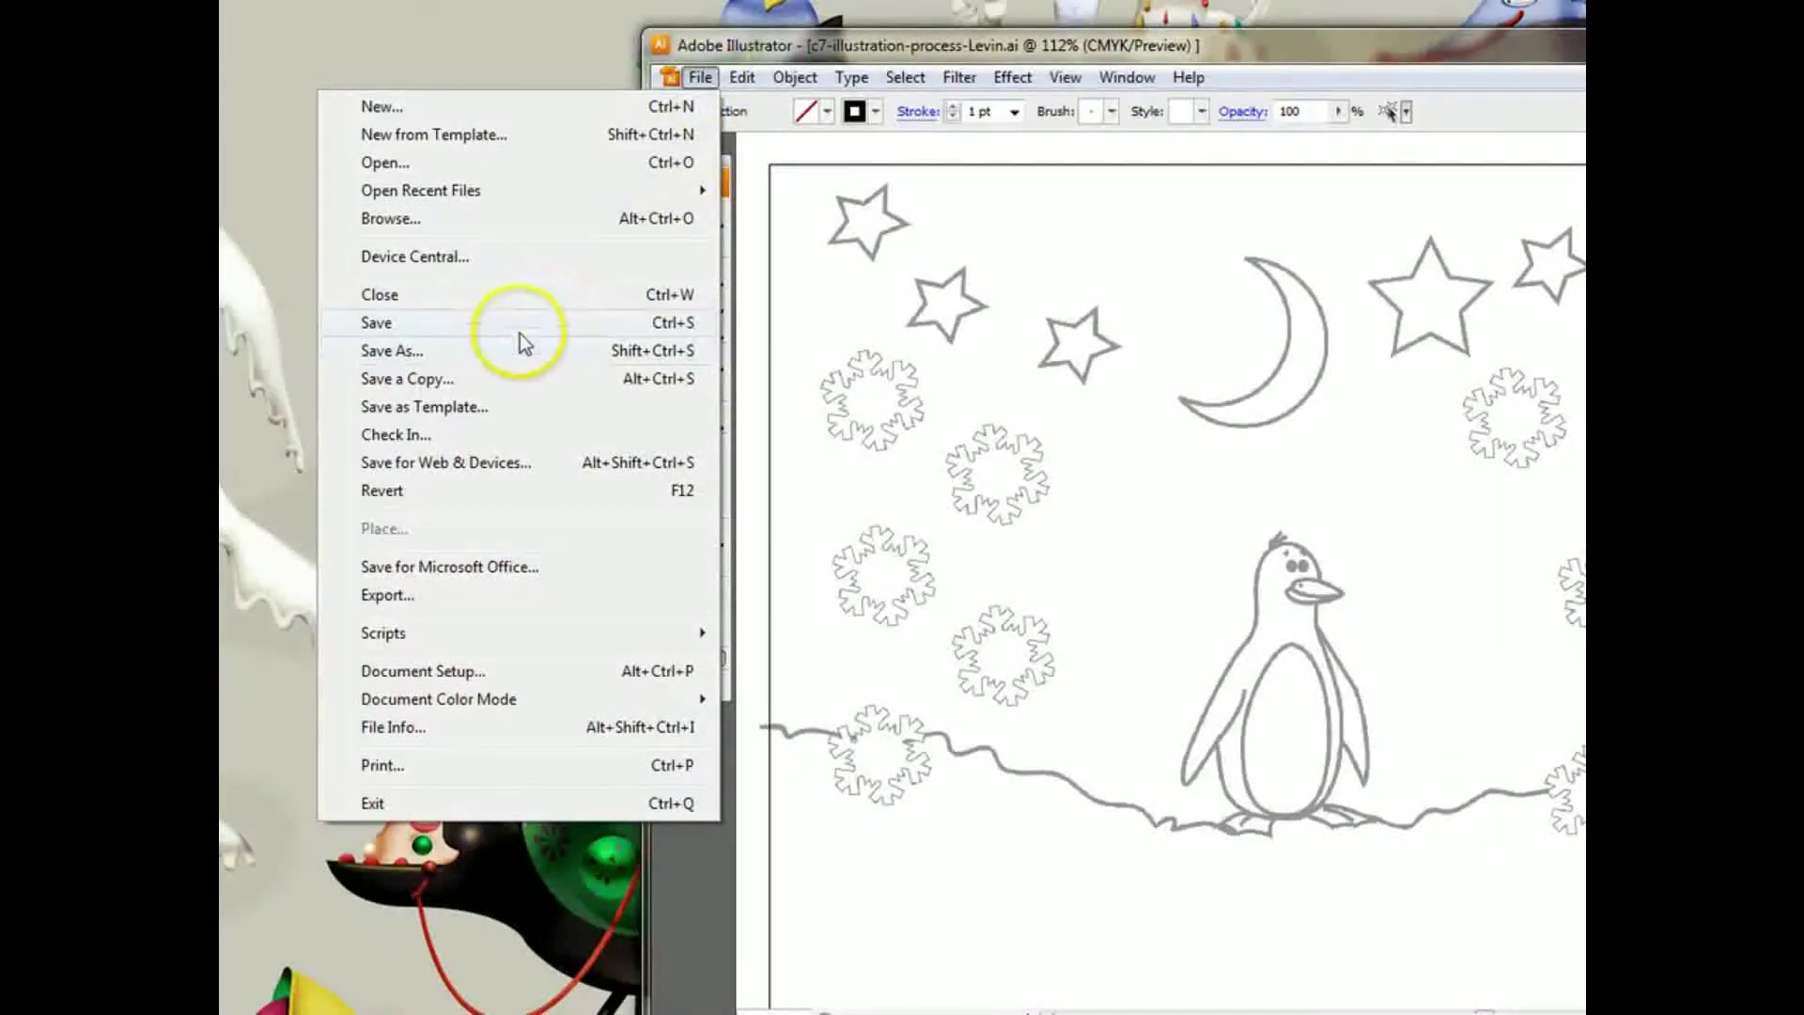
{"action": "left_click", "coordinate": [519, 331]}
{"action": "left_click_drag", "start_coordinate": [1157, 55], "coordinate": [752, 29]}
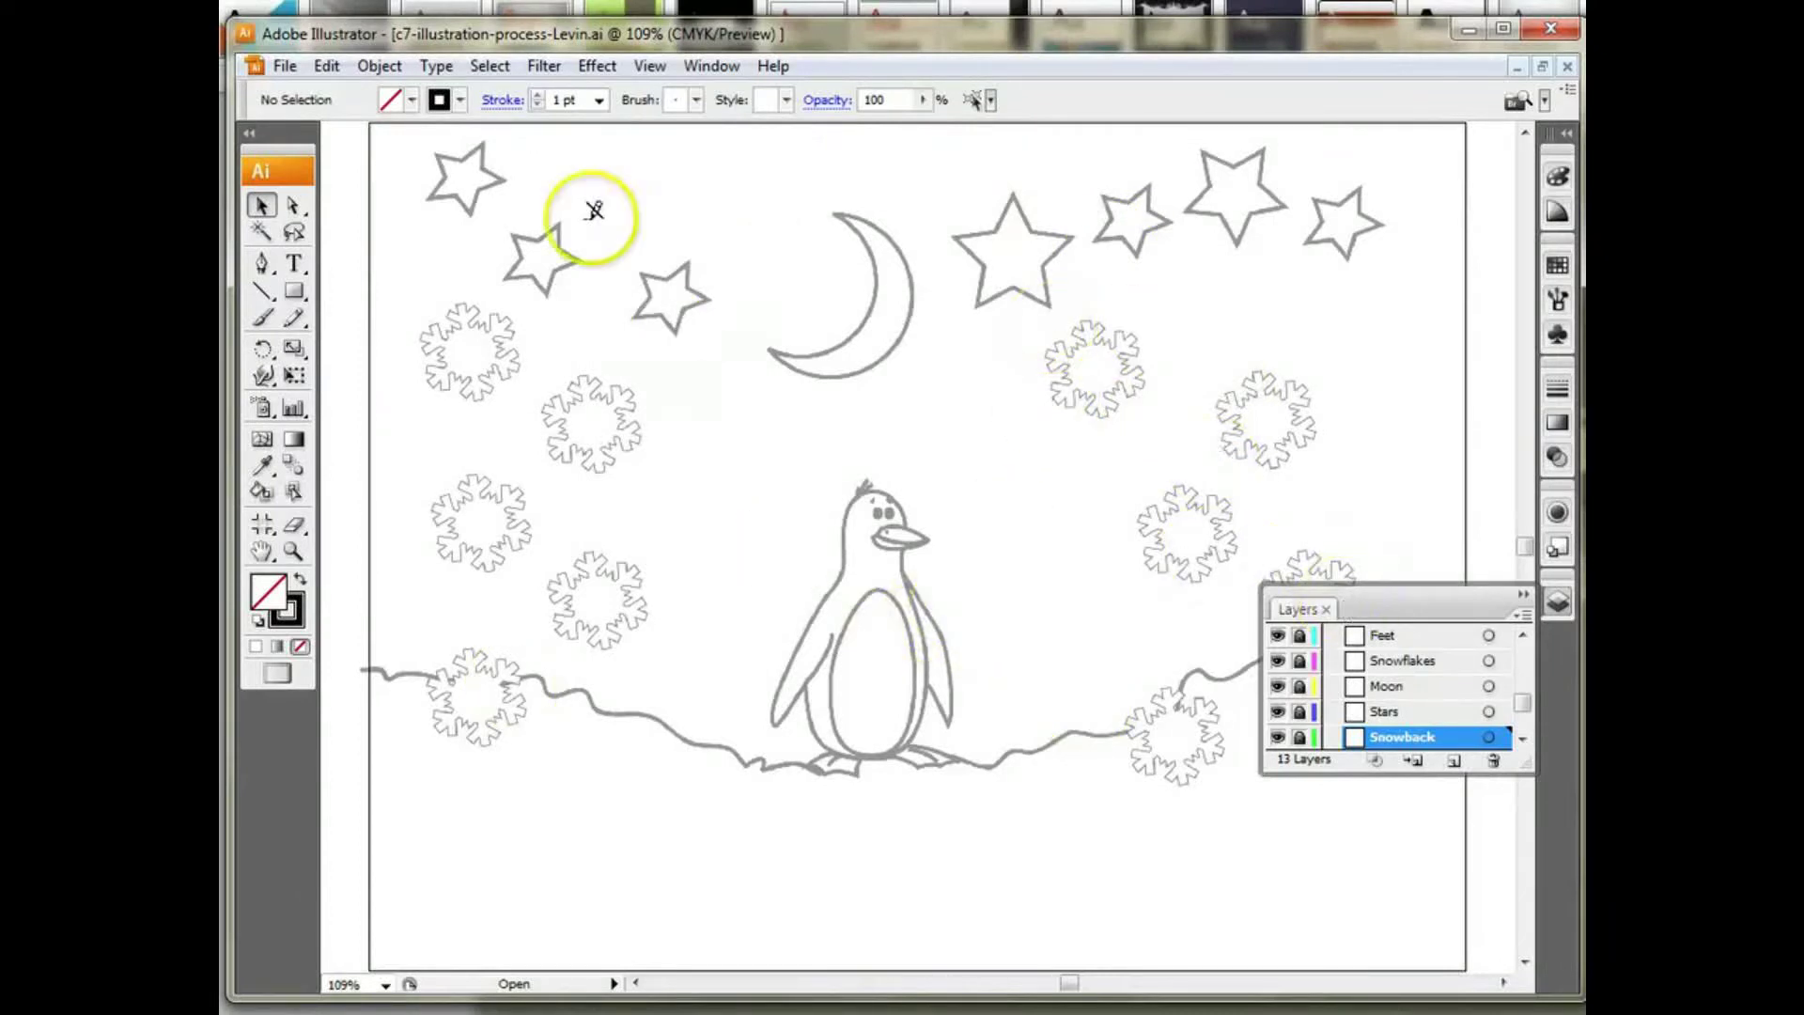
Step: Apply a preset workspace to restore the default arrangement of the interface
{"action": "left_click_drag", "start_coordinate": [766, 40], "coordinate": [1066, 25]}
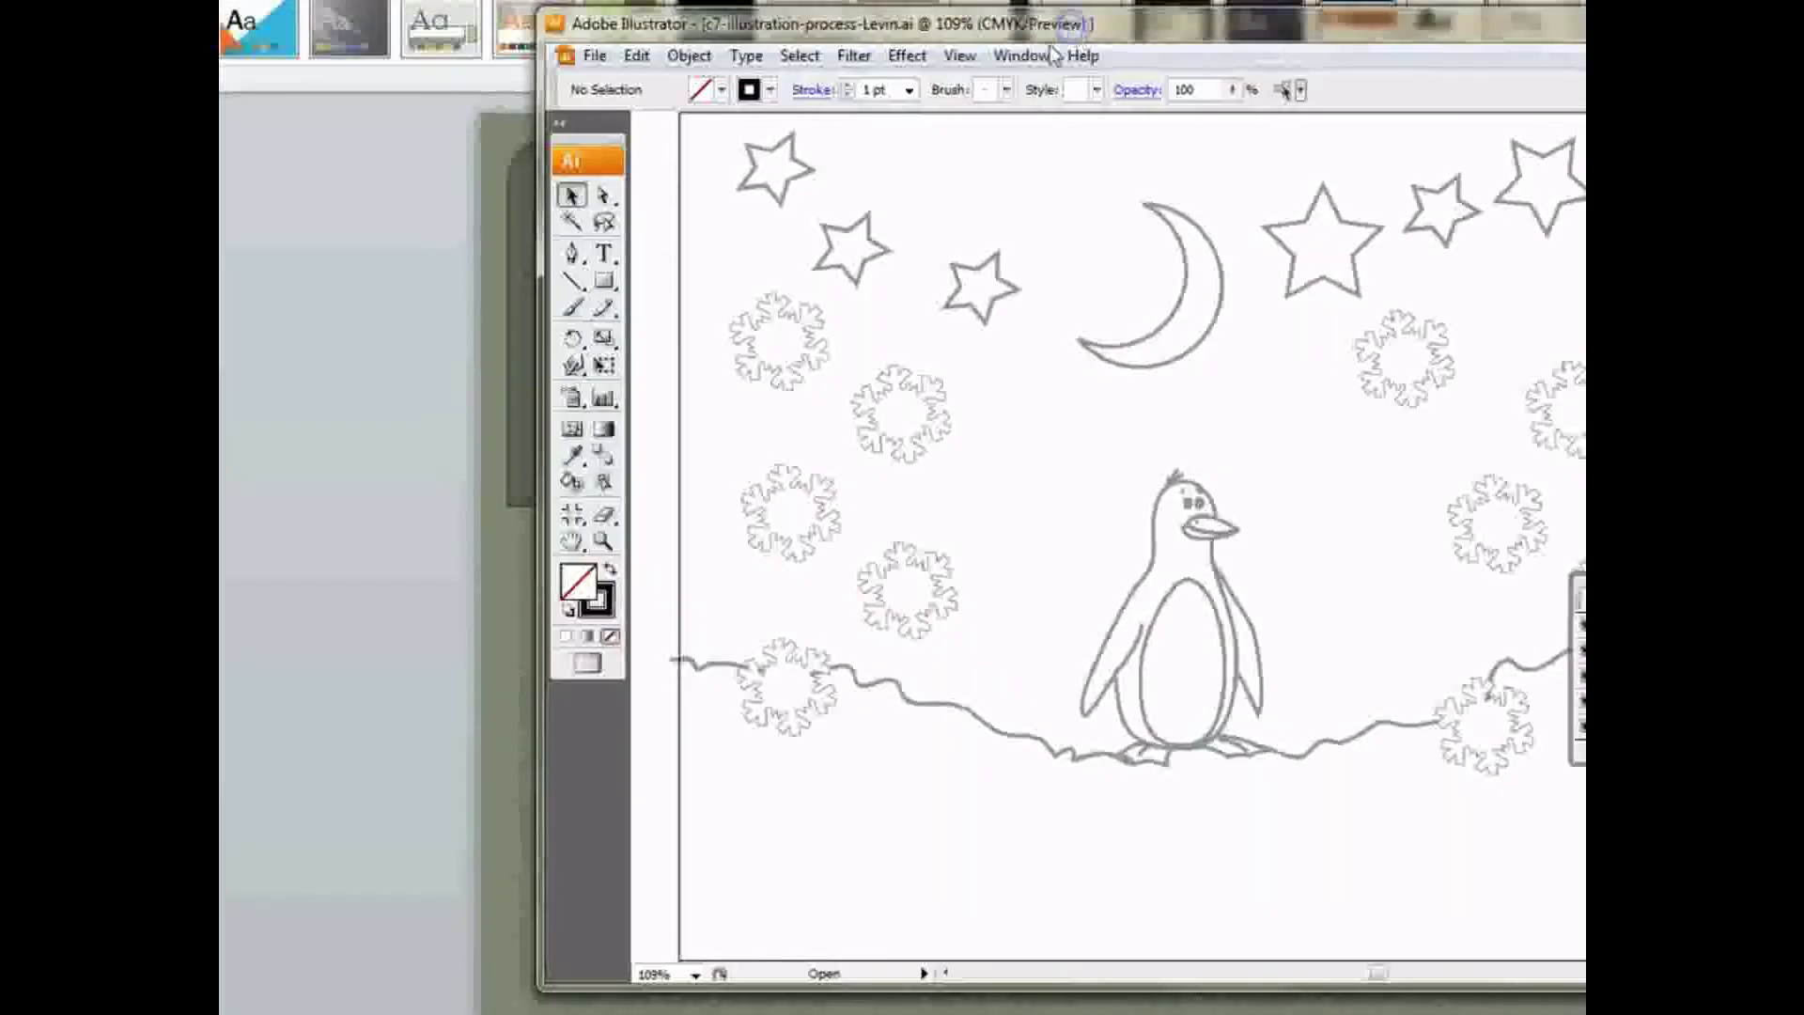
{"action": "left_click", "coordinate": [1029, 57]}
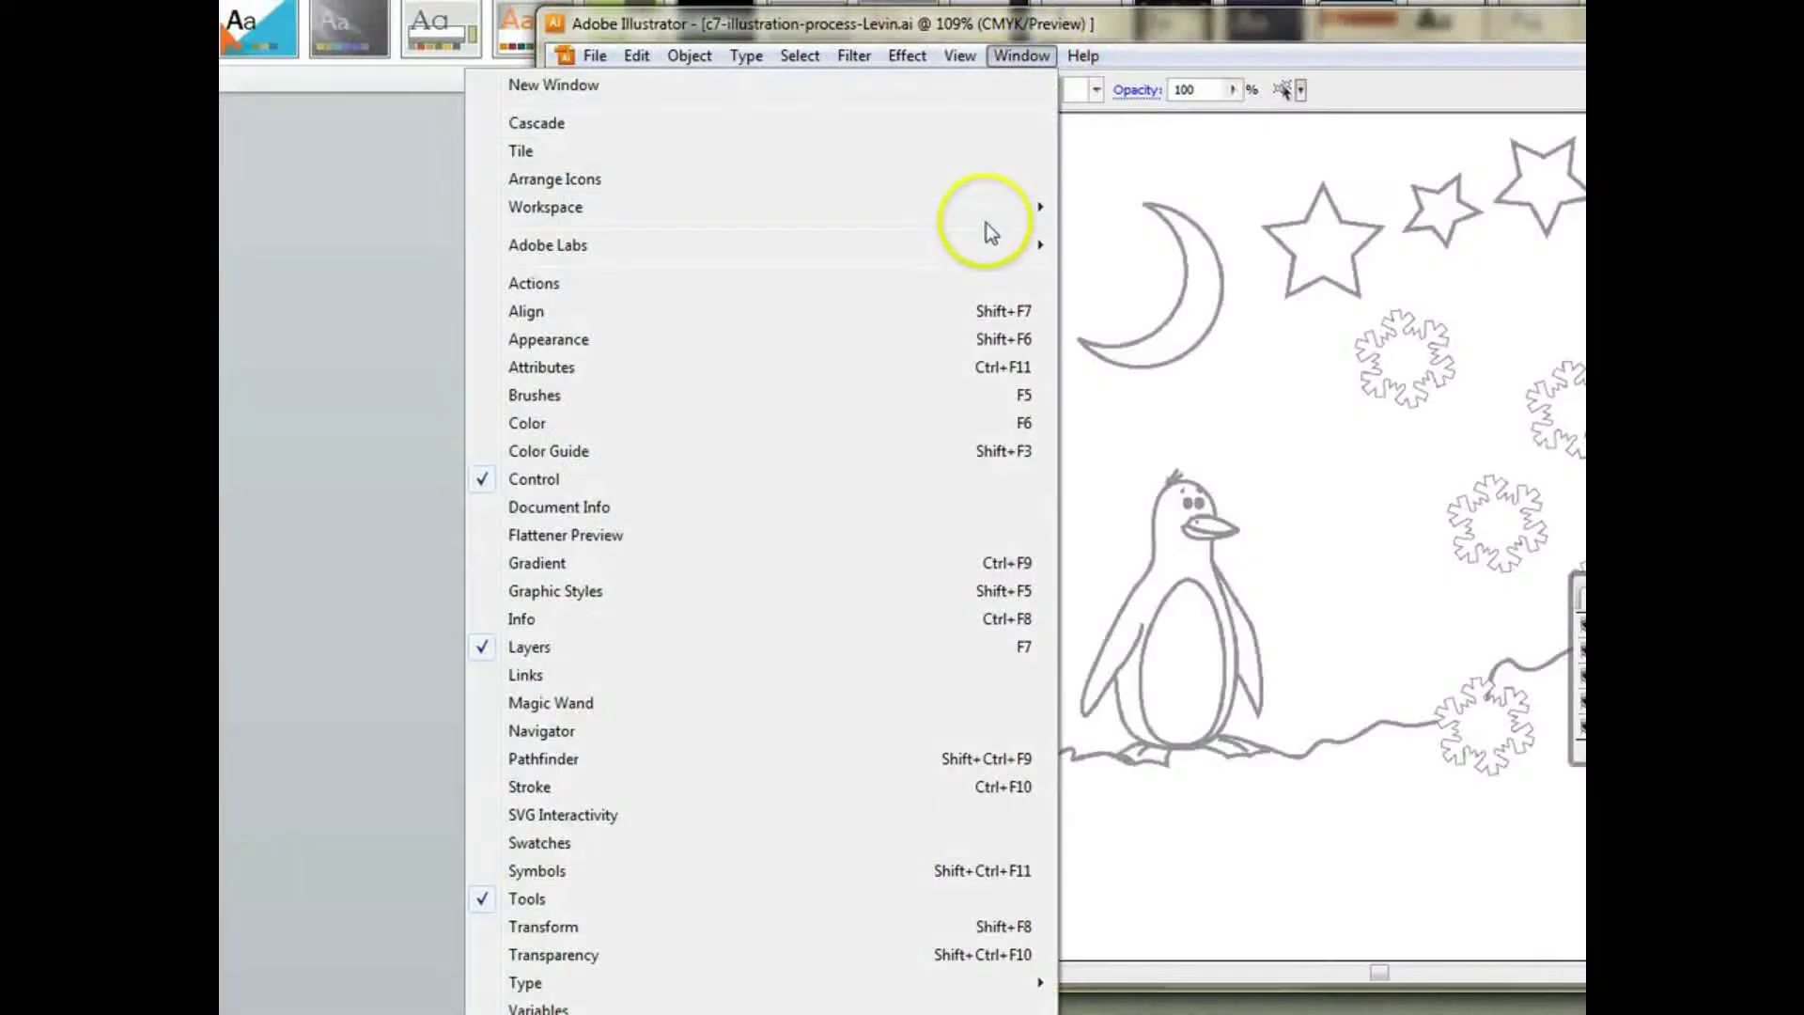
{"action": "mouse_move", "coordinate": [985, 212]}
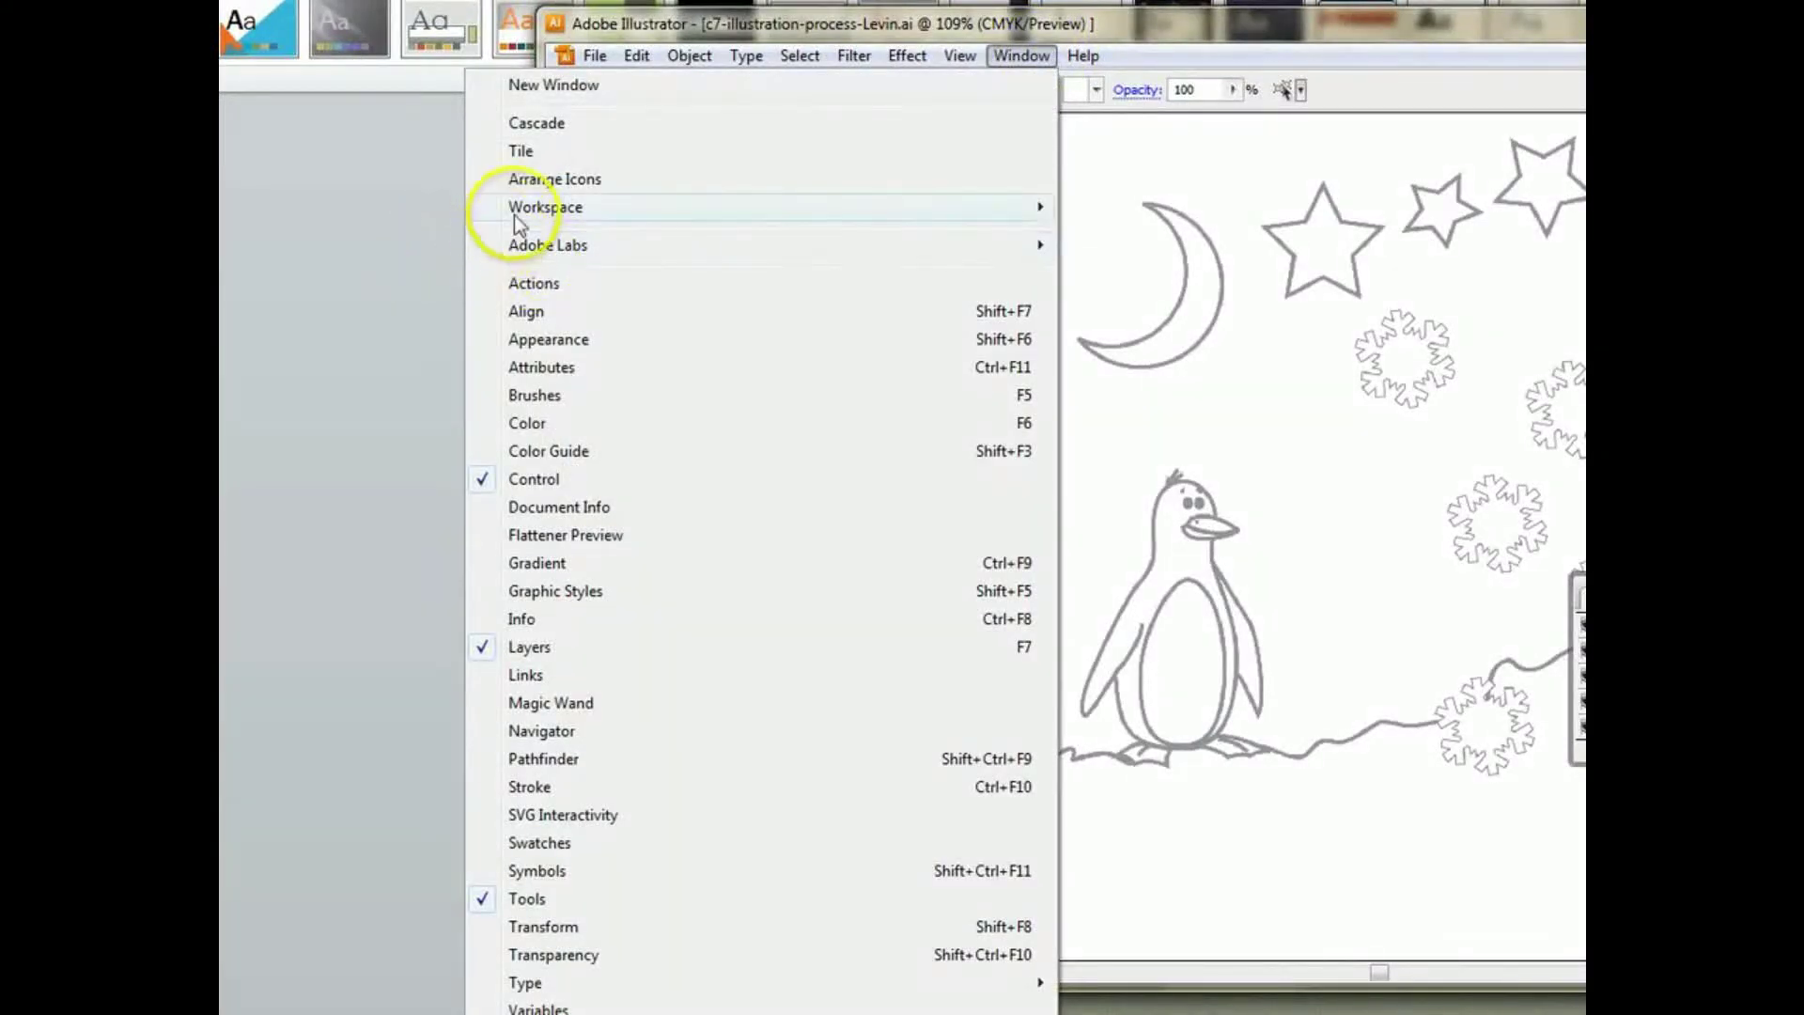
{"action": "left_click", "coordinate": [414, 249]}
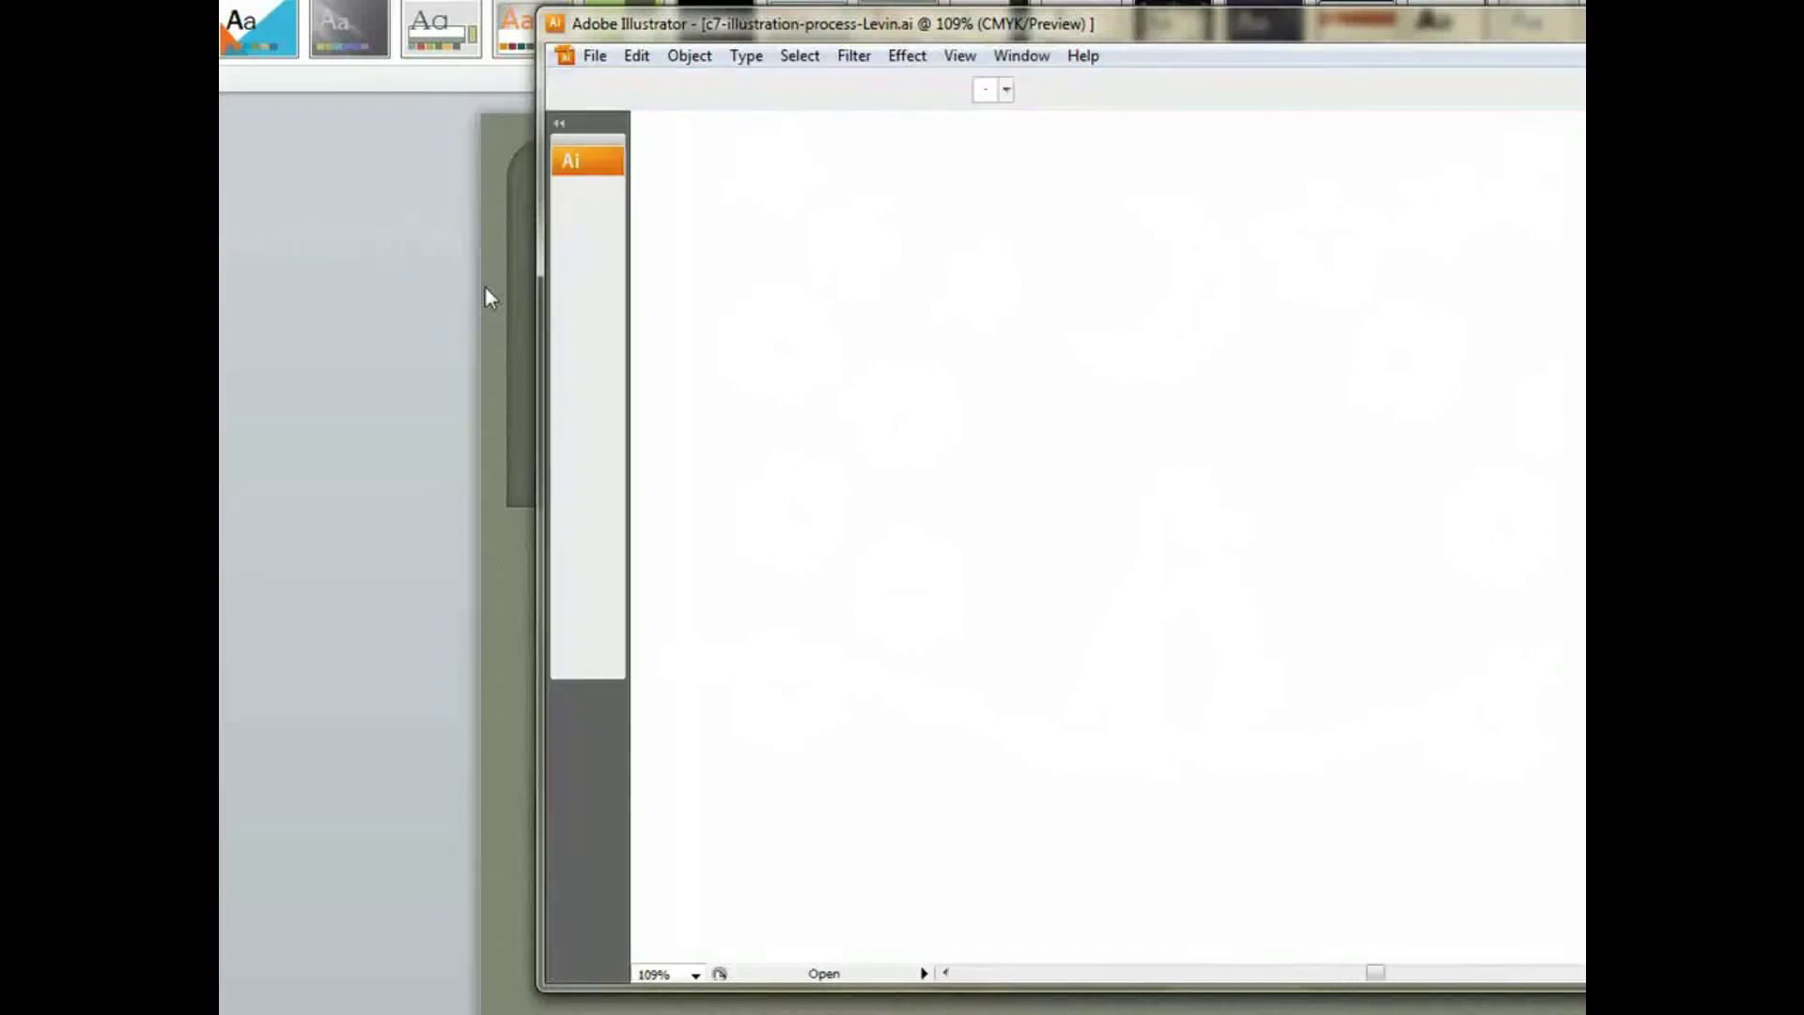
Step: Show the Layers panel again and enlarge it to fit the complete layer stack
{"action": "left_click", "coordinate": [1030, 64]}
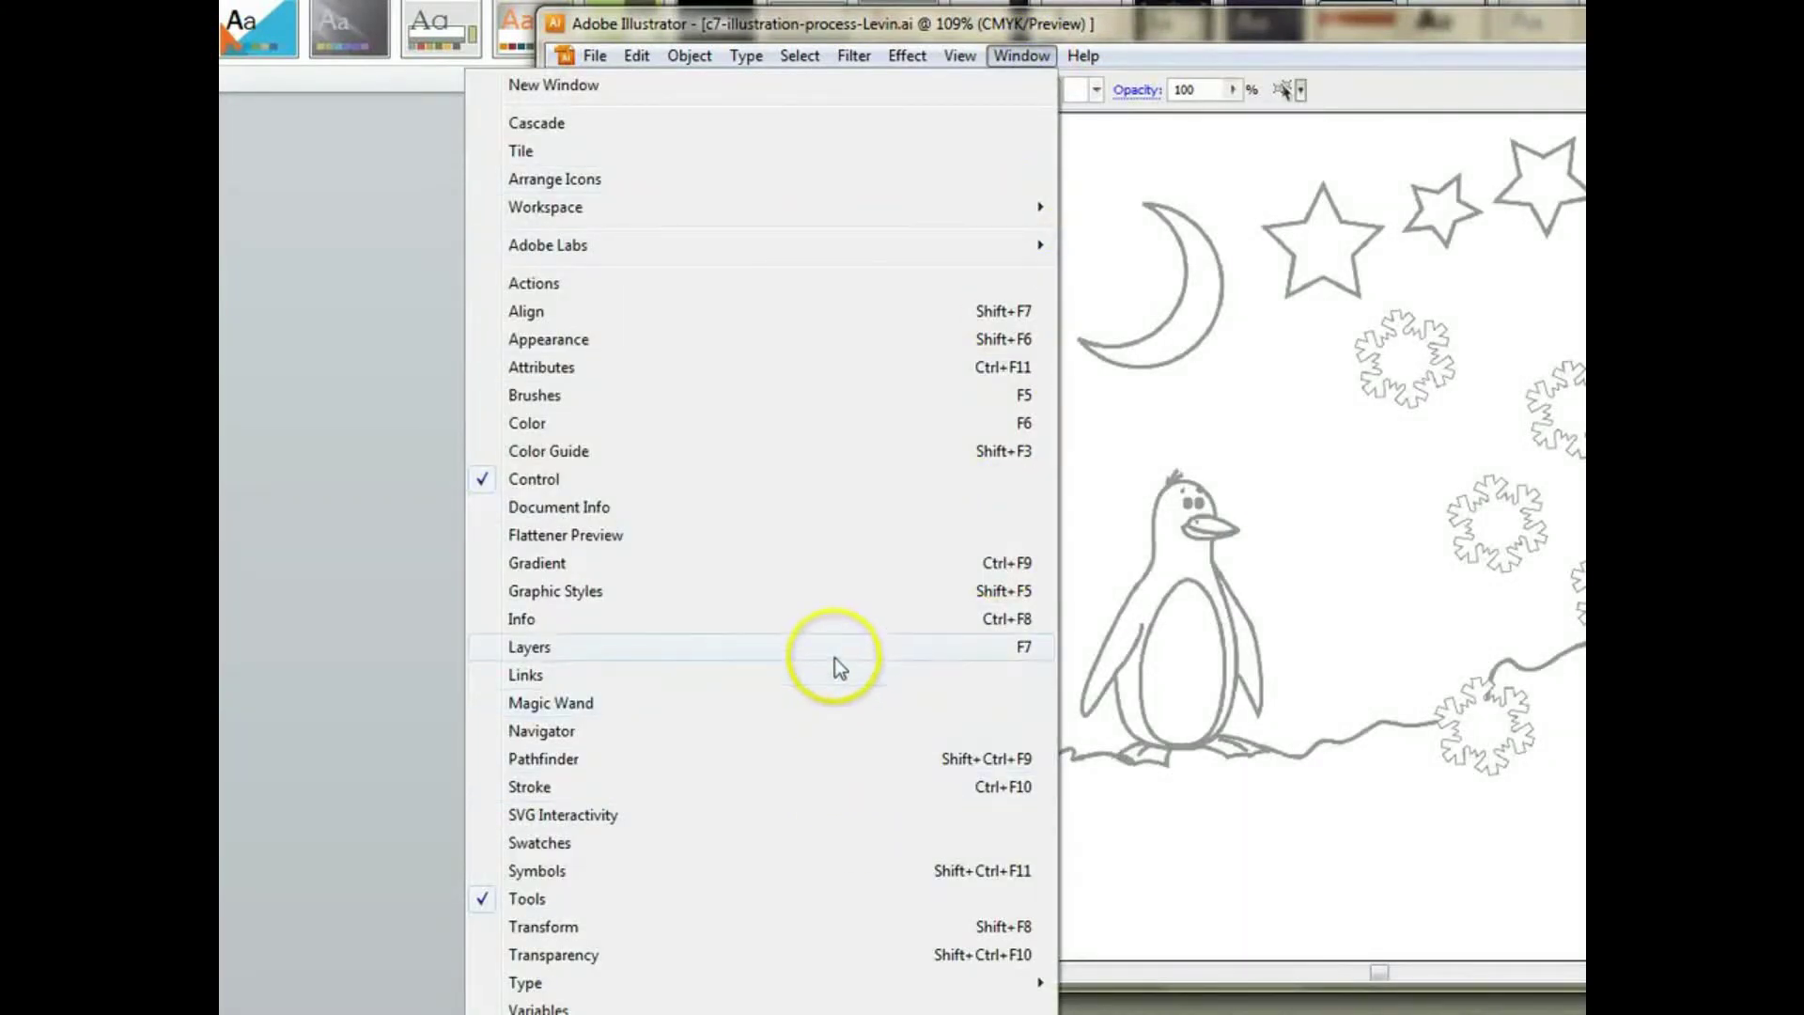
{"action": "left_click", "coordinate": [837, 646]}
{"action": "double_click", "coordinate": [1268, 29]}
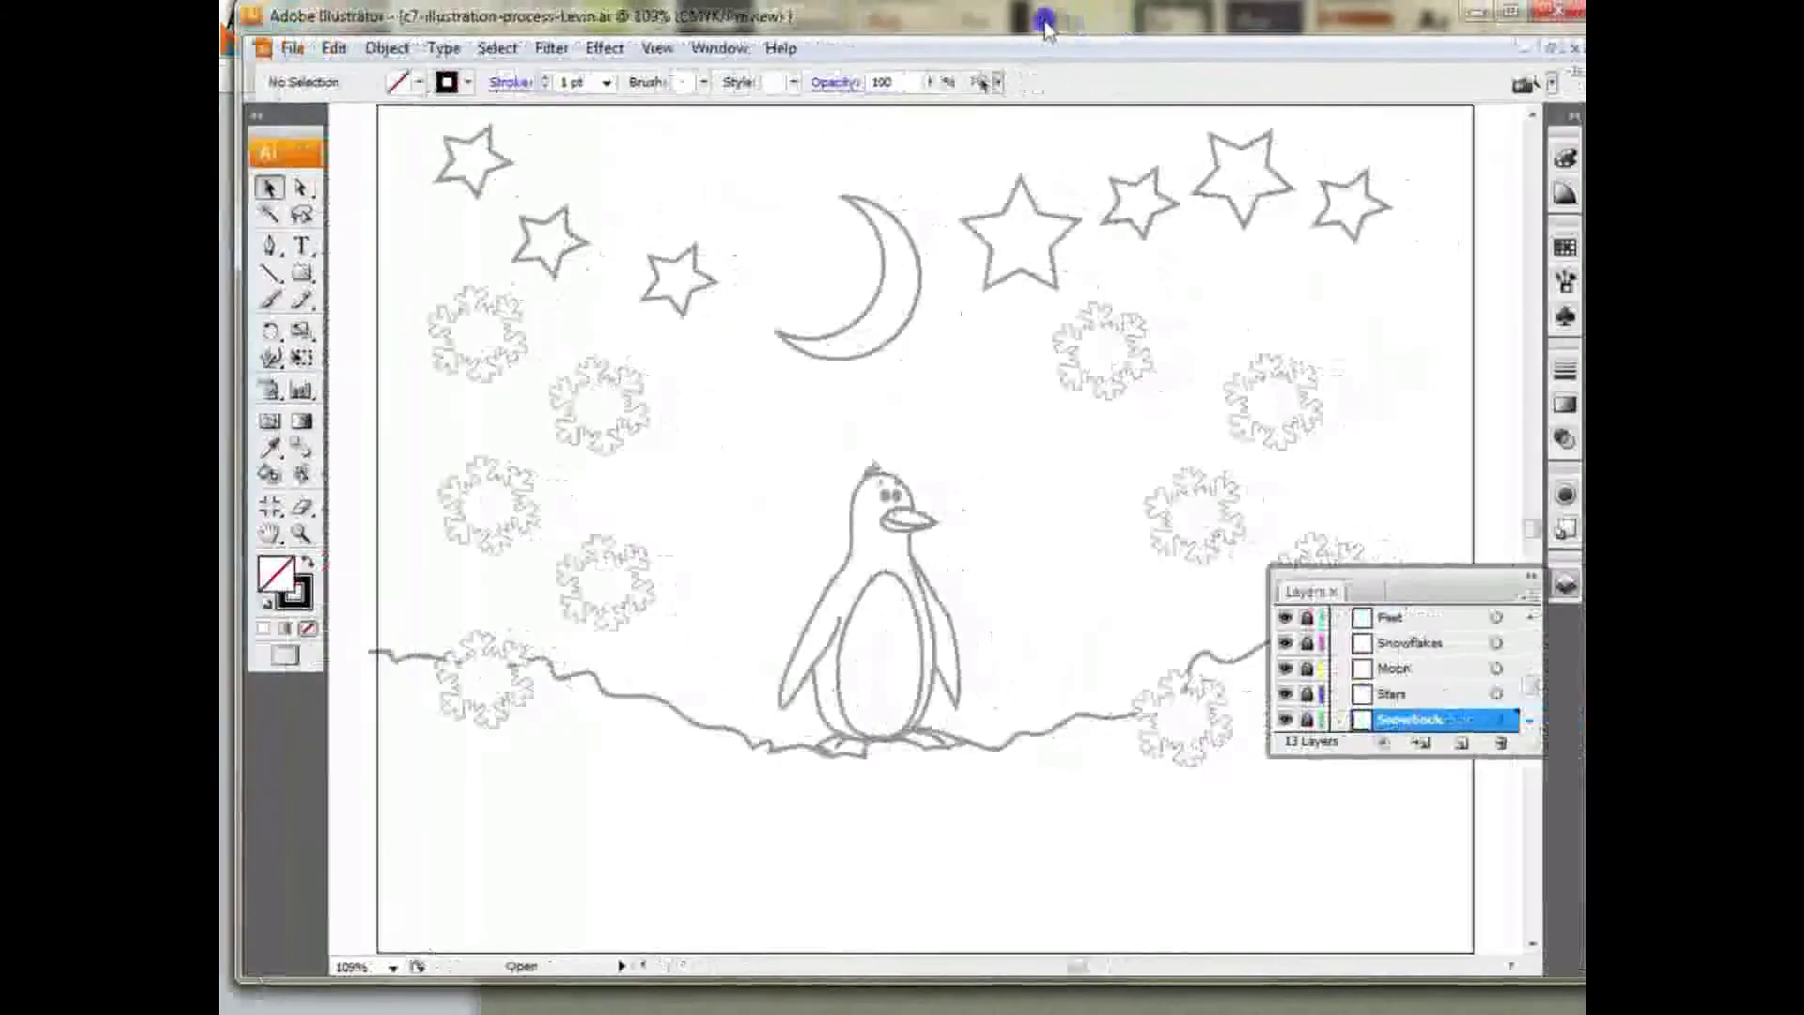
{"action": "left_click_drag", "start_coordinate": [1508, 751], "coordinate": [1492, 994]}
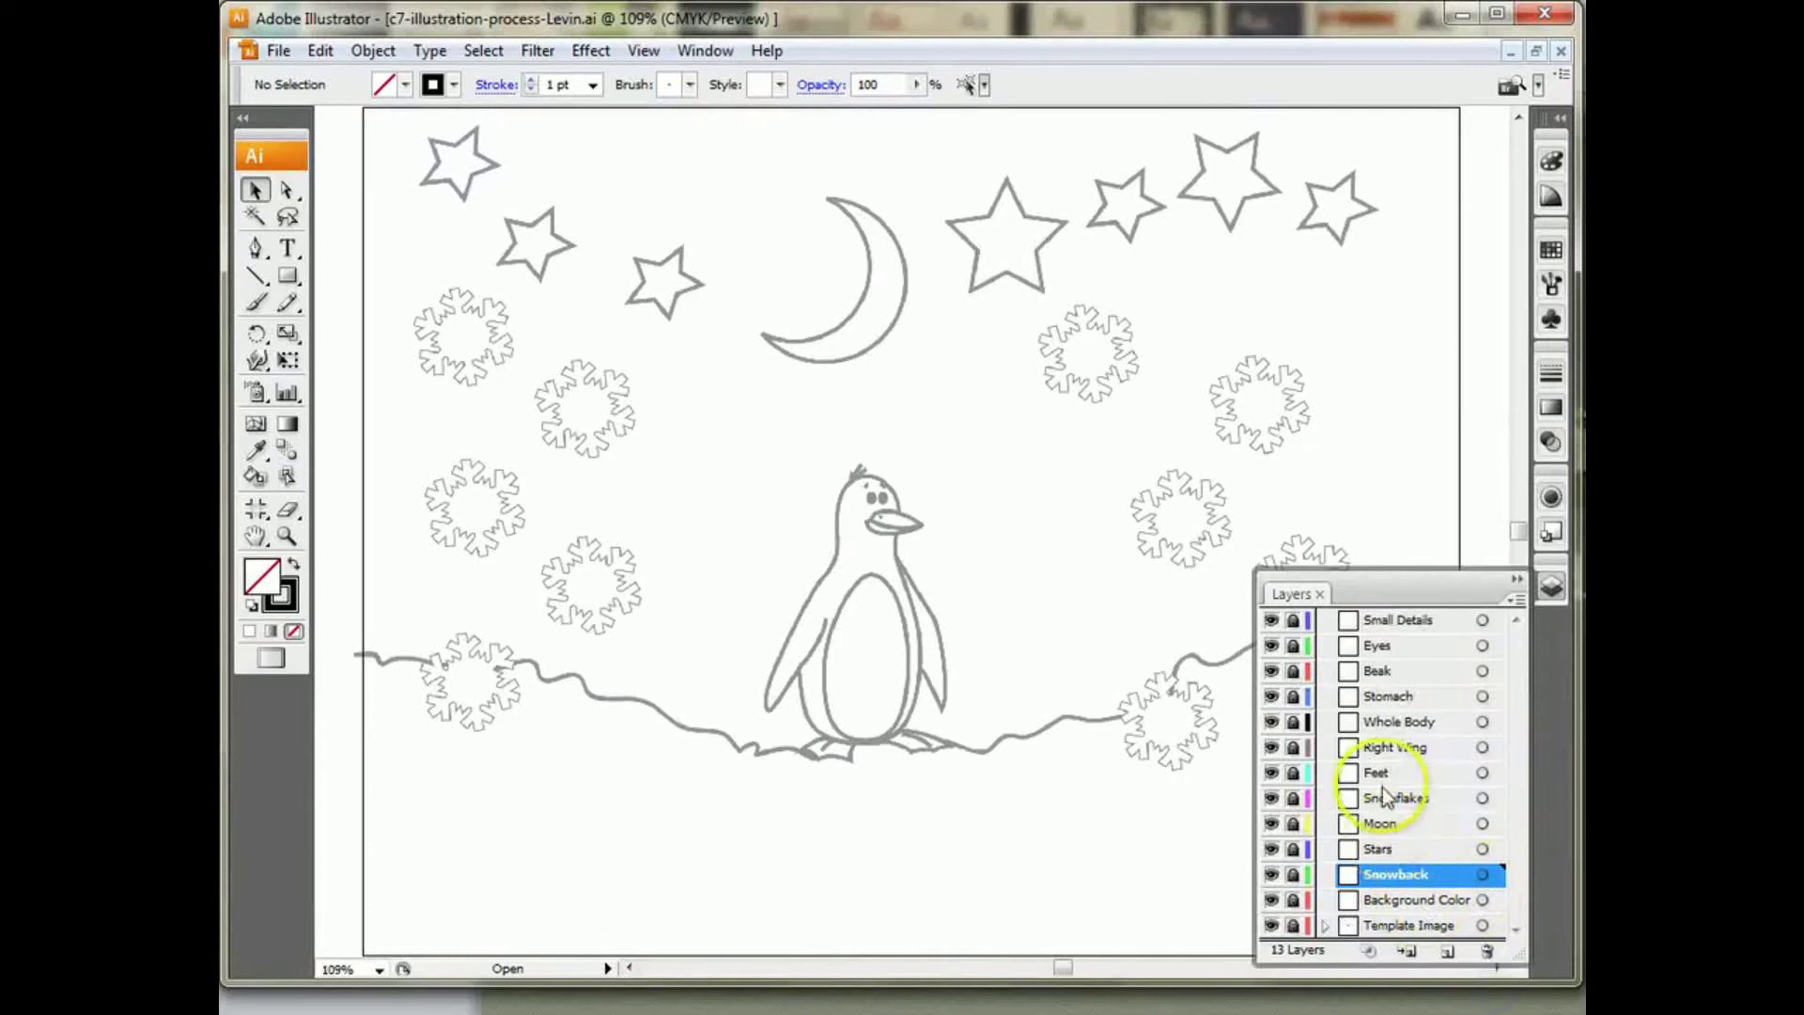
Step: Unlock the Background Color layer and draw a rectangle on it extending slightly past the artboard on all sides
{"action": "left_click", "coordinate": [1407, 925]}
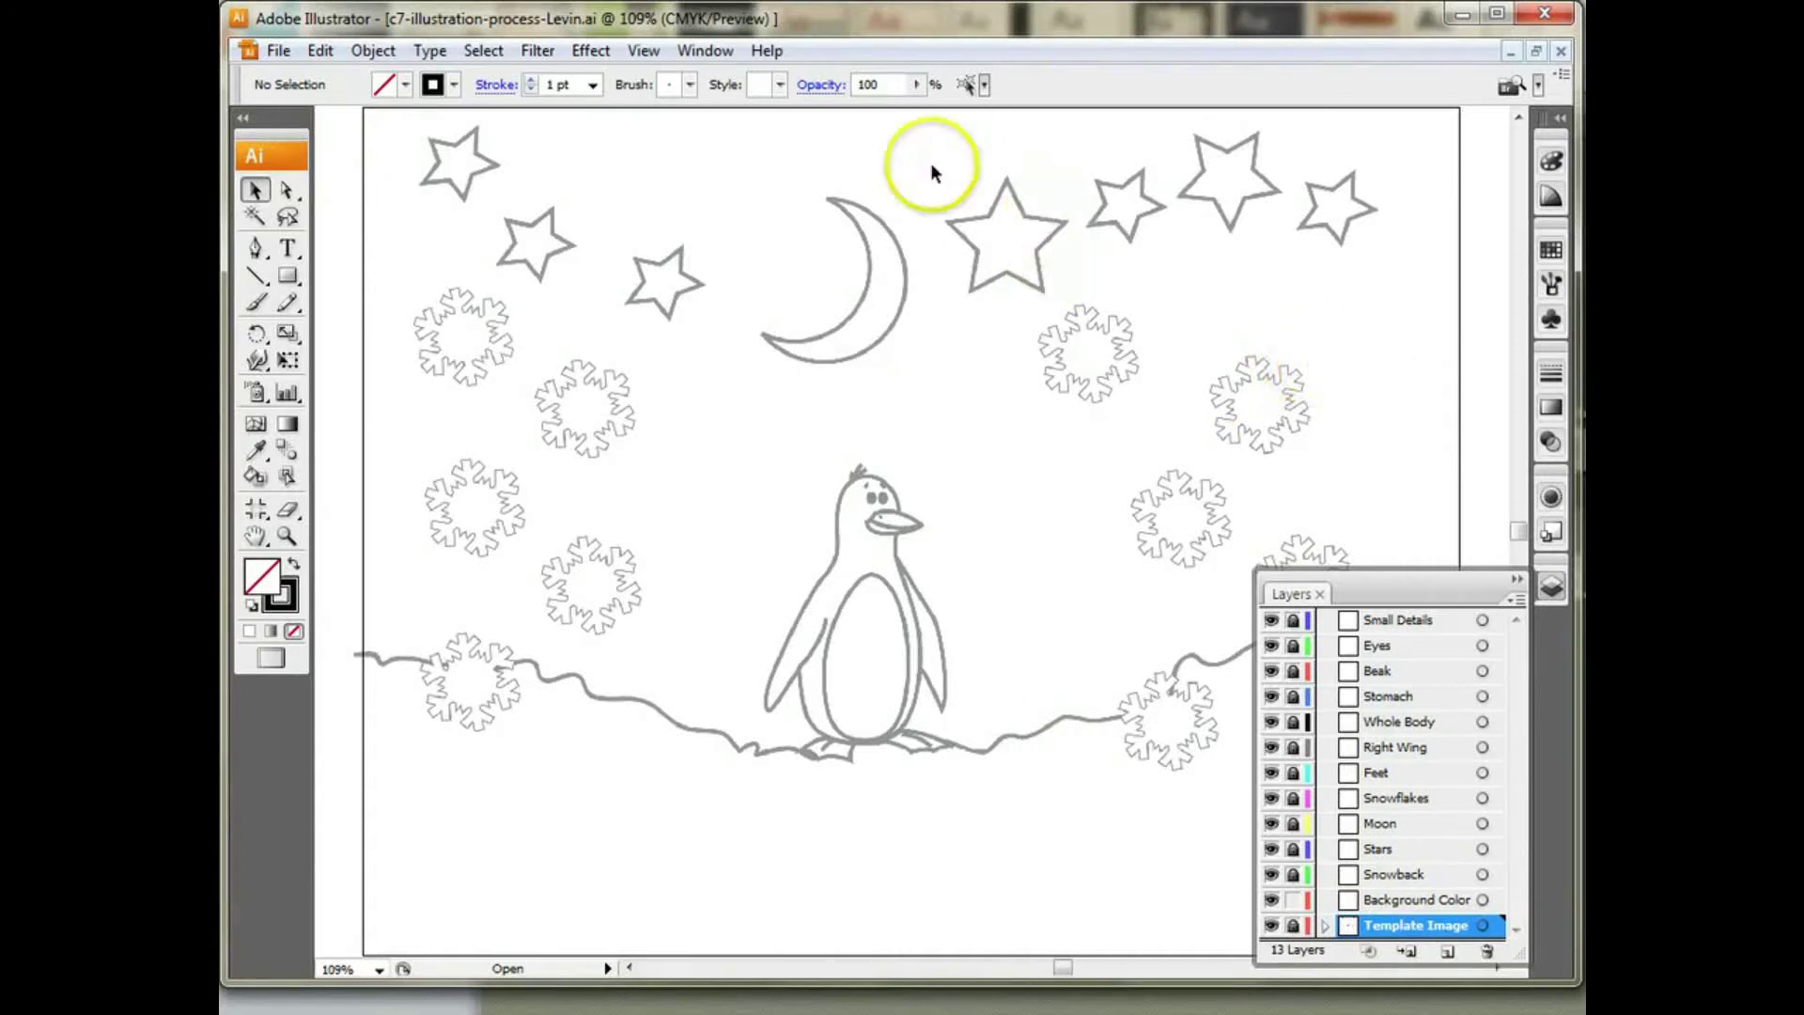
{"action": "left_click", "coordinate": [647, 50]}
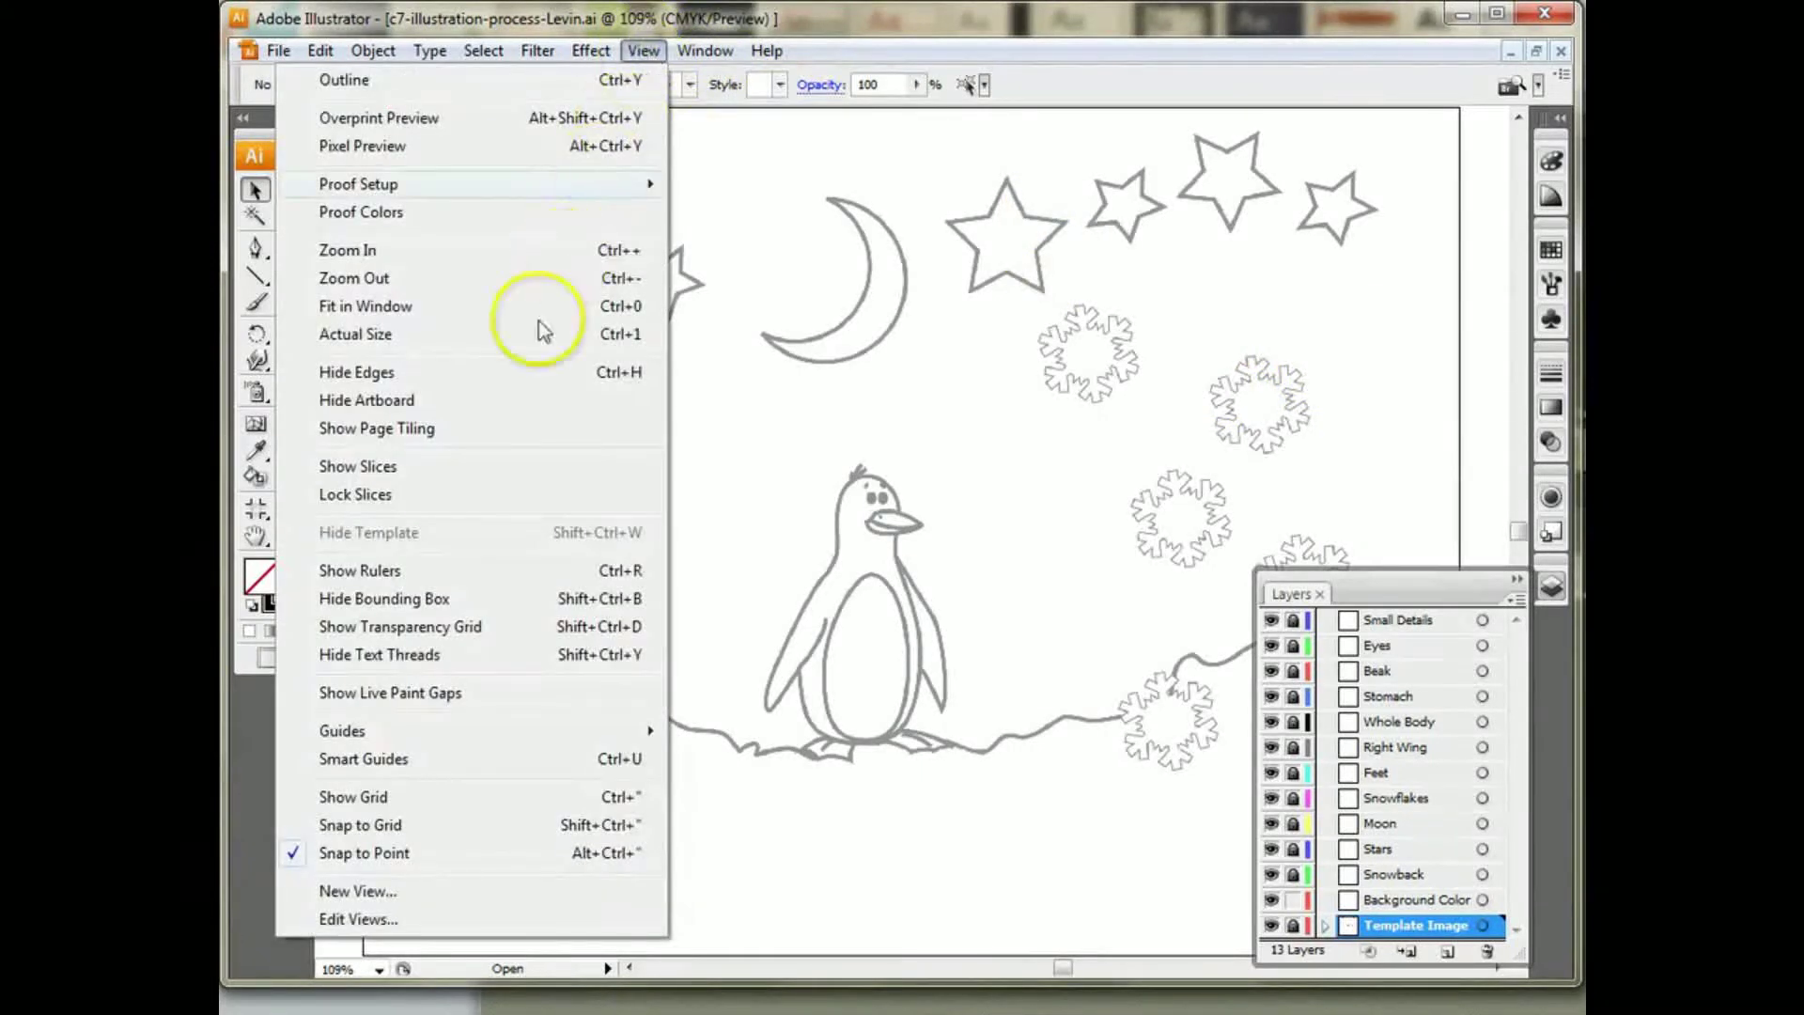
{"action": "left_click", "coordinate": [532, 280]}
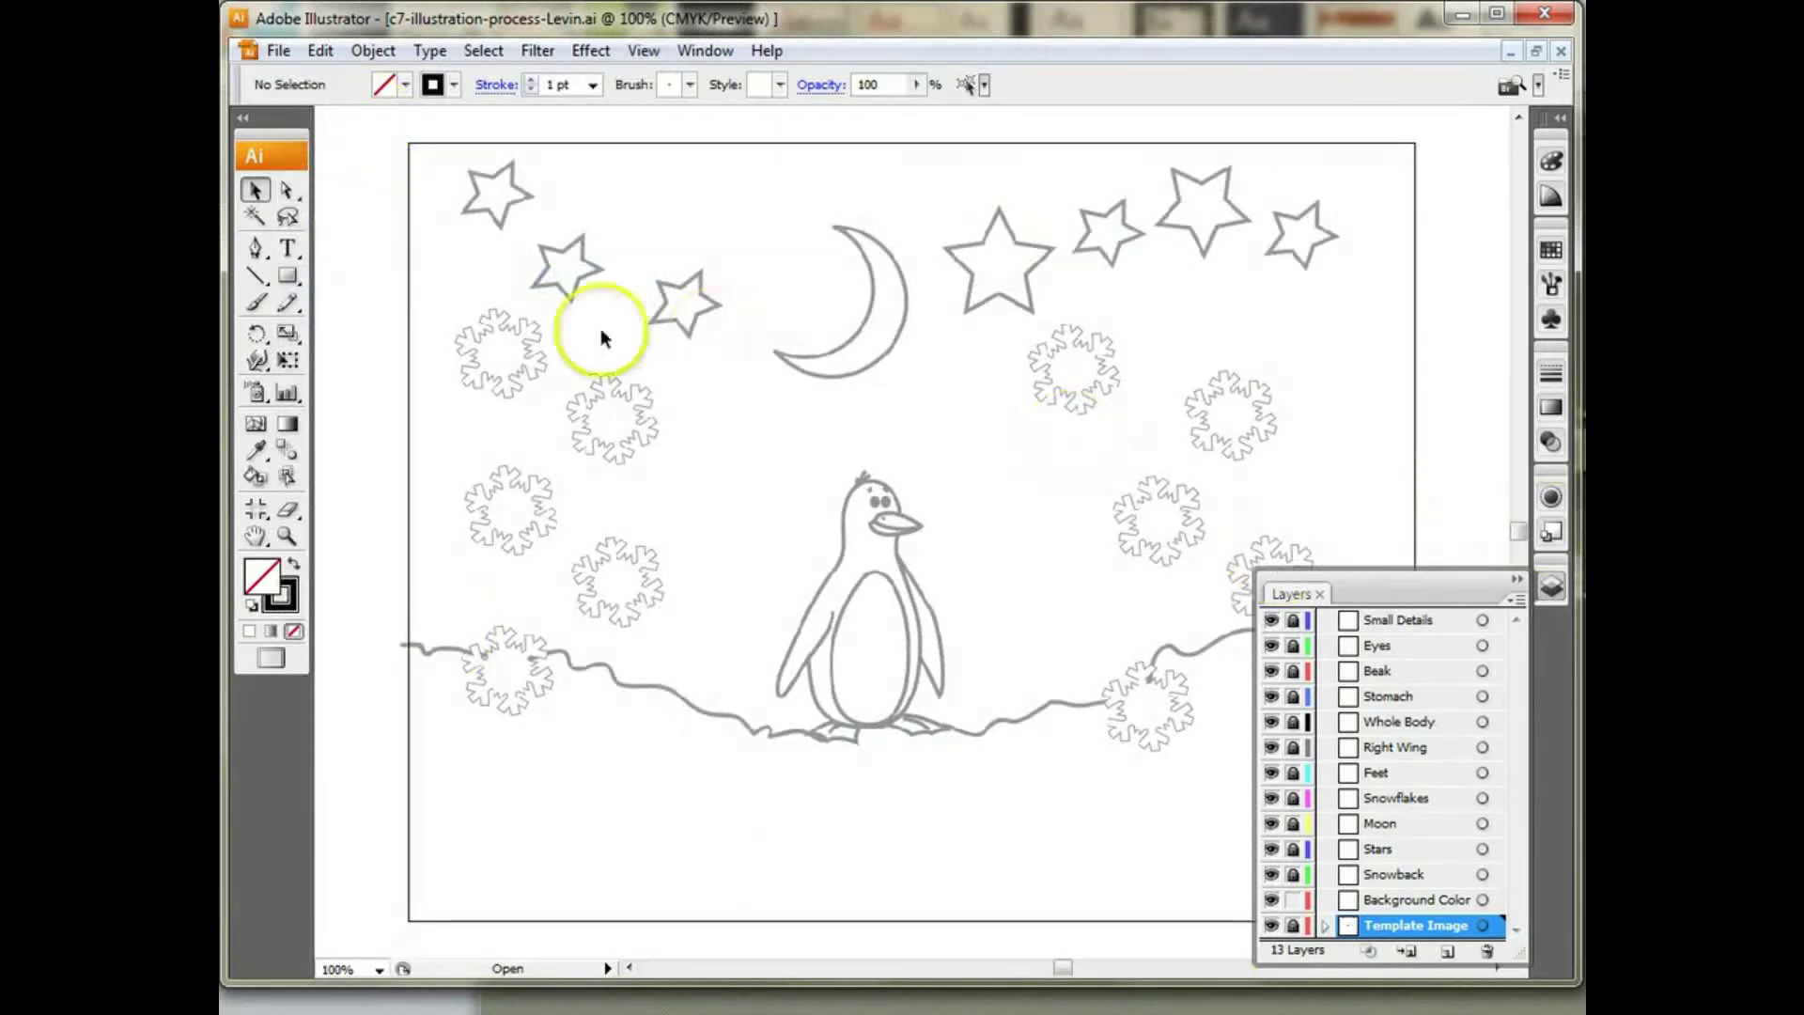
{"action": "left_click", "coordinate": [288, 276]}
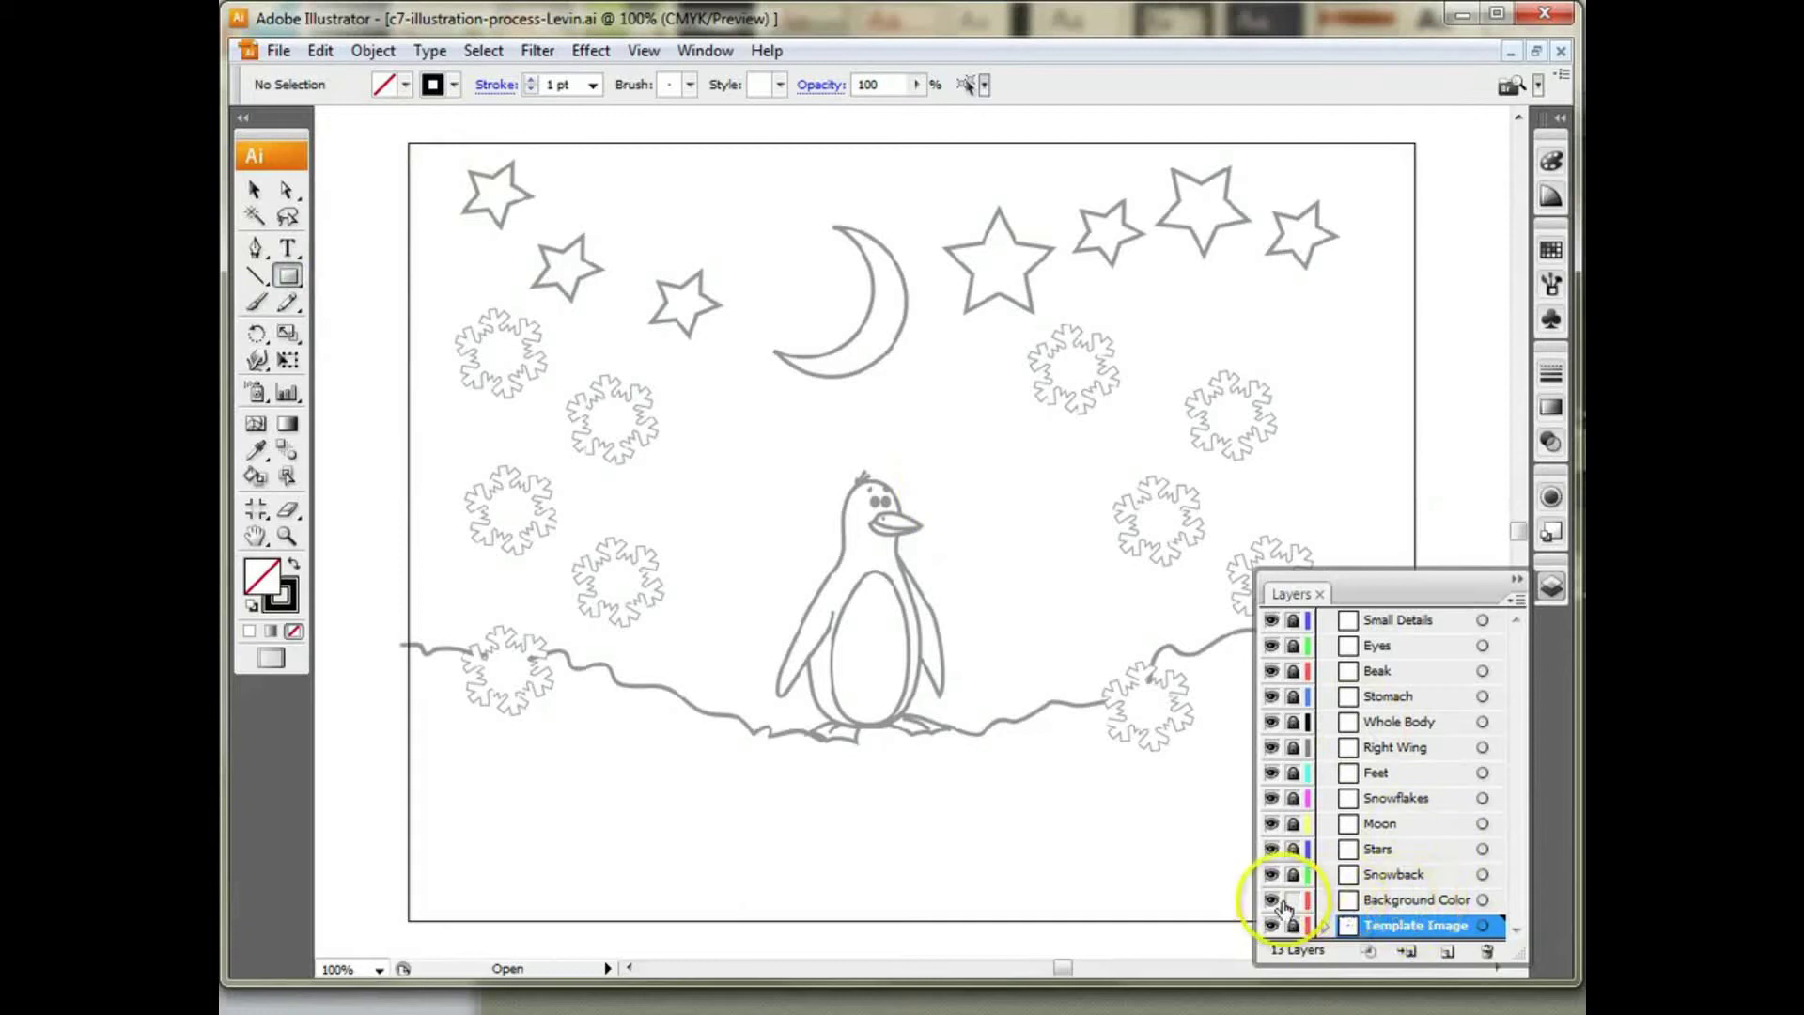
{"action": "left_click", "coordinate": [1403, 904]}
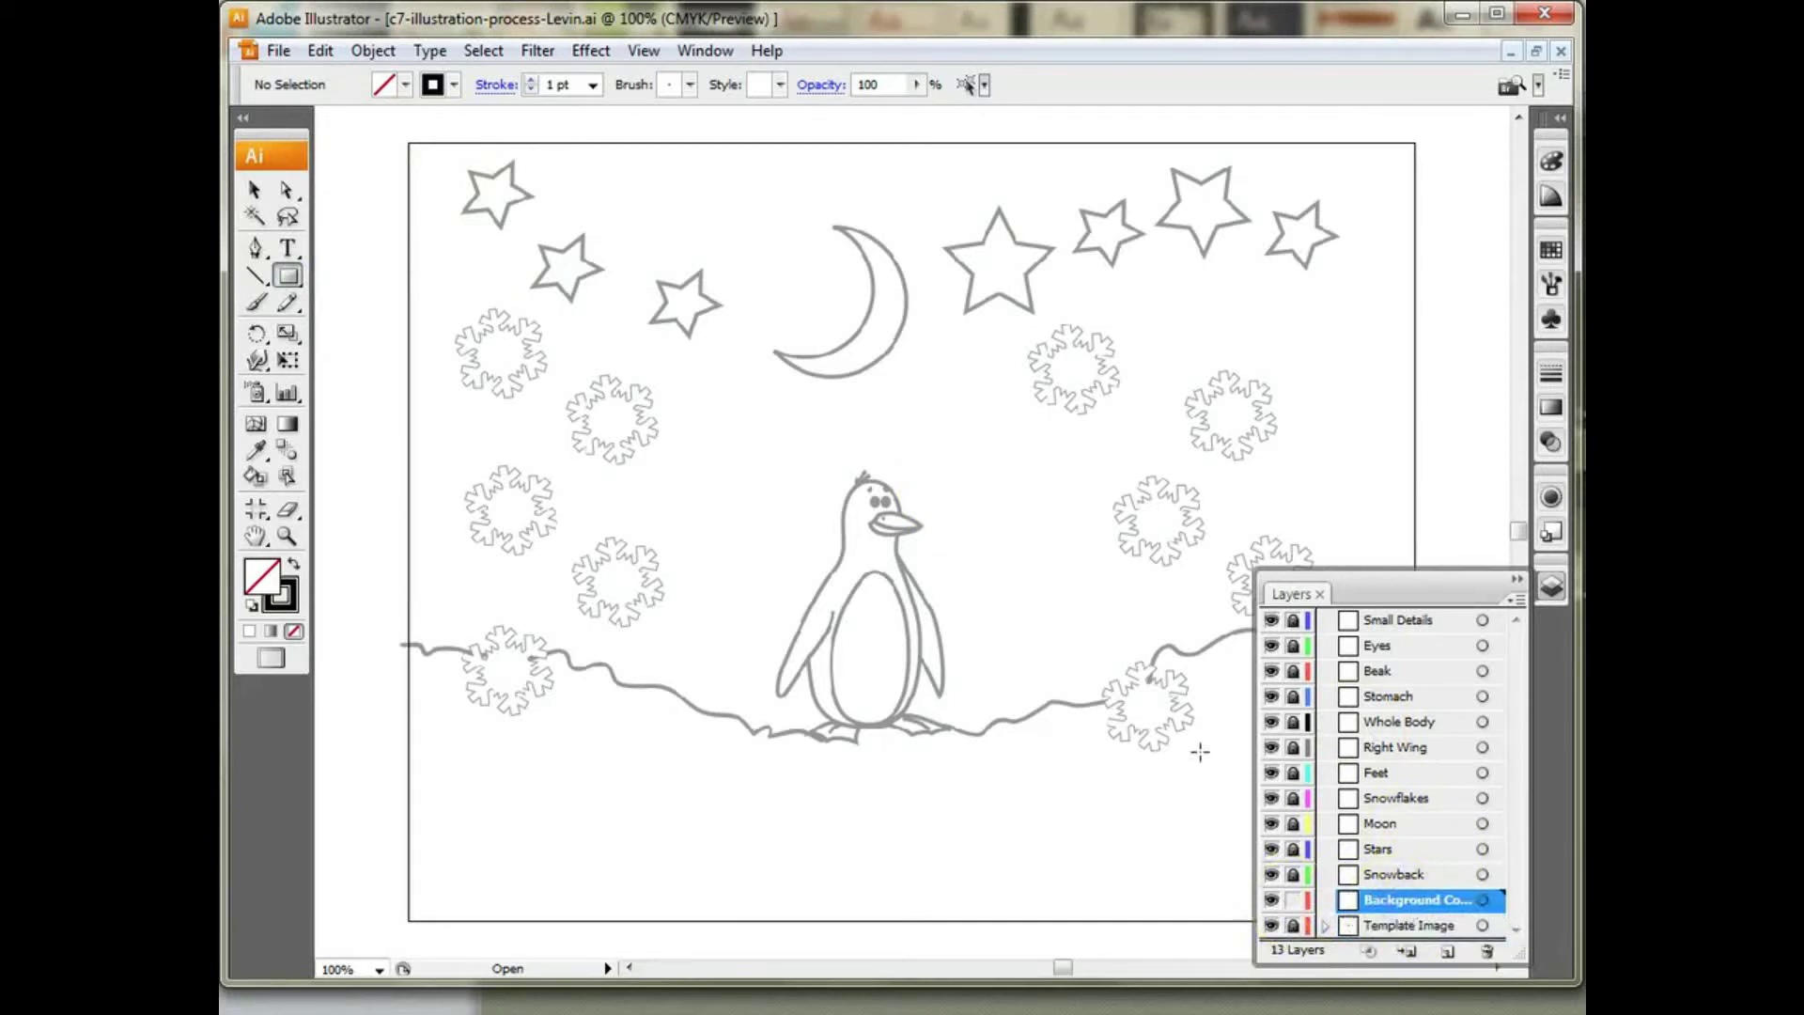
{"action": "left_click_drag", "start_coordinate": [374, 122], "coordinate": [1462, 957]}
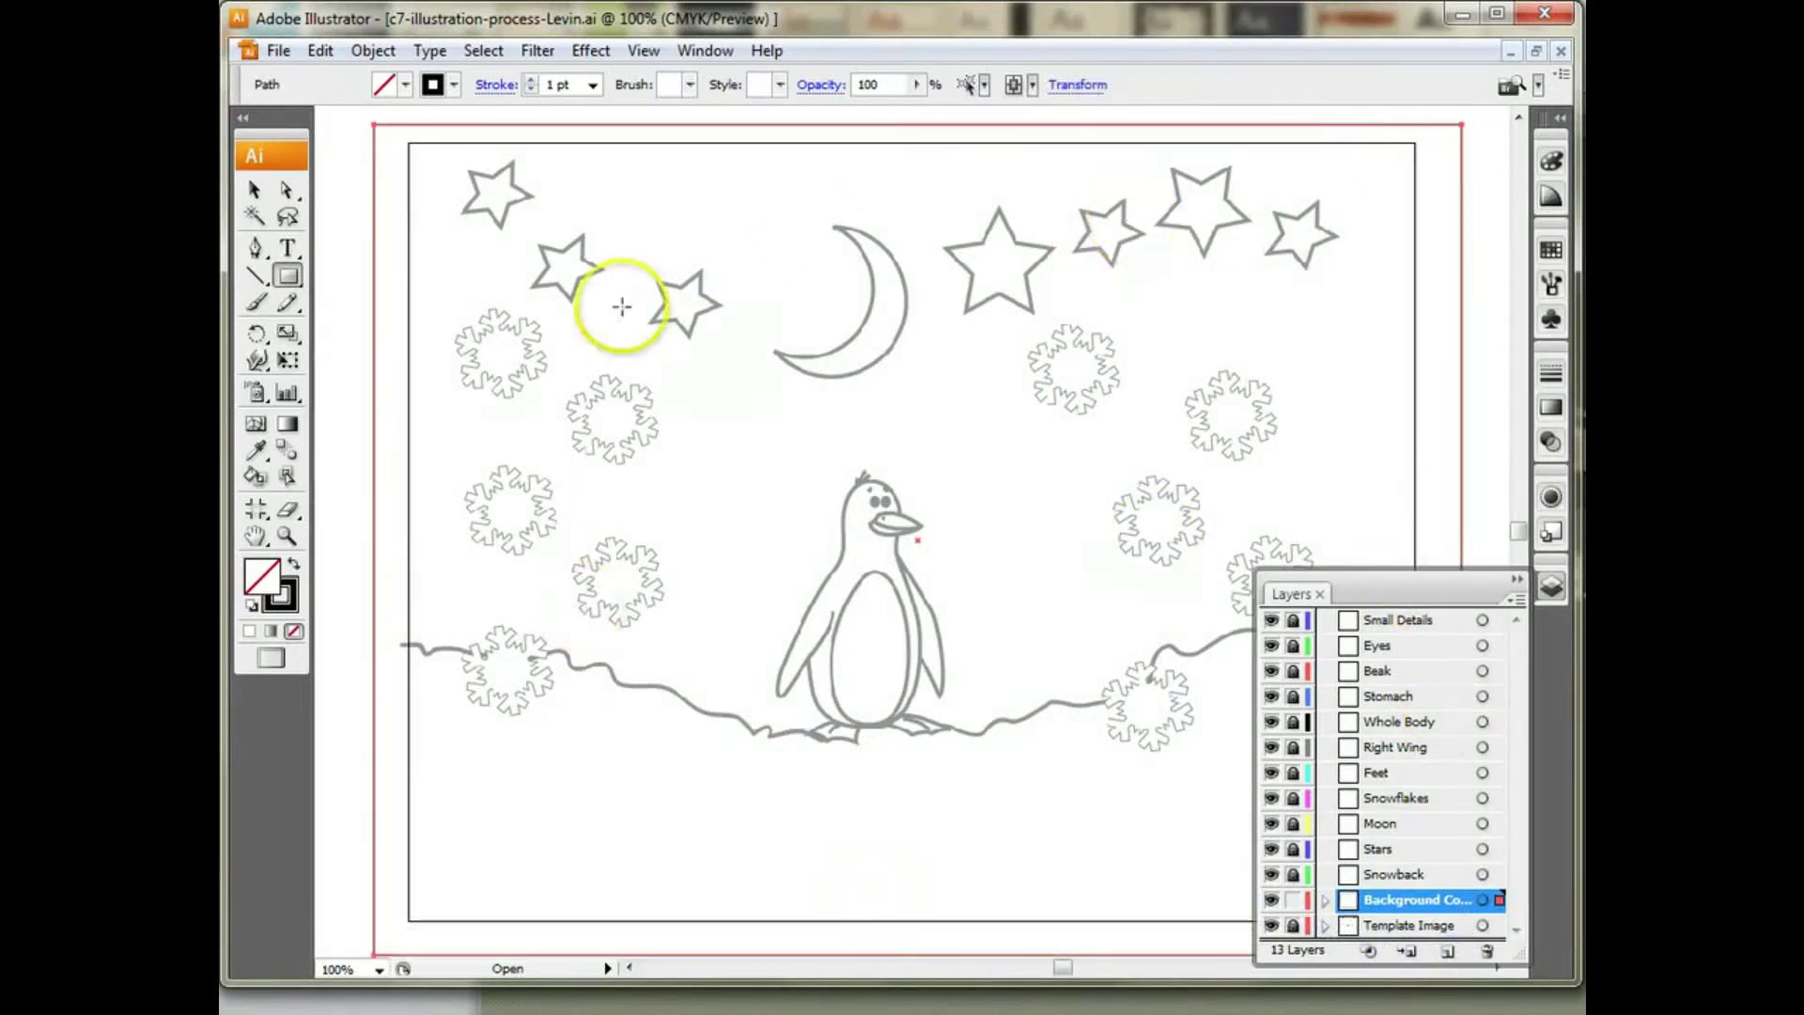
Step: Try a bright blue, an orange-red and a wave pattern fill on the background rectangle and return it to no fill
{"action": "left_click", "coordinate": [404, 86]}
{"action": "left_click", "coordinate": [312, 132]}
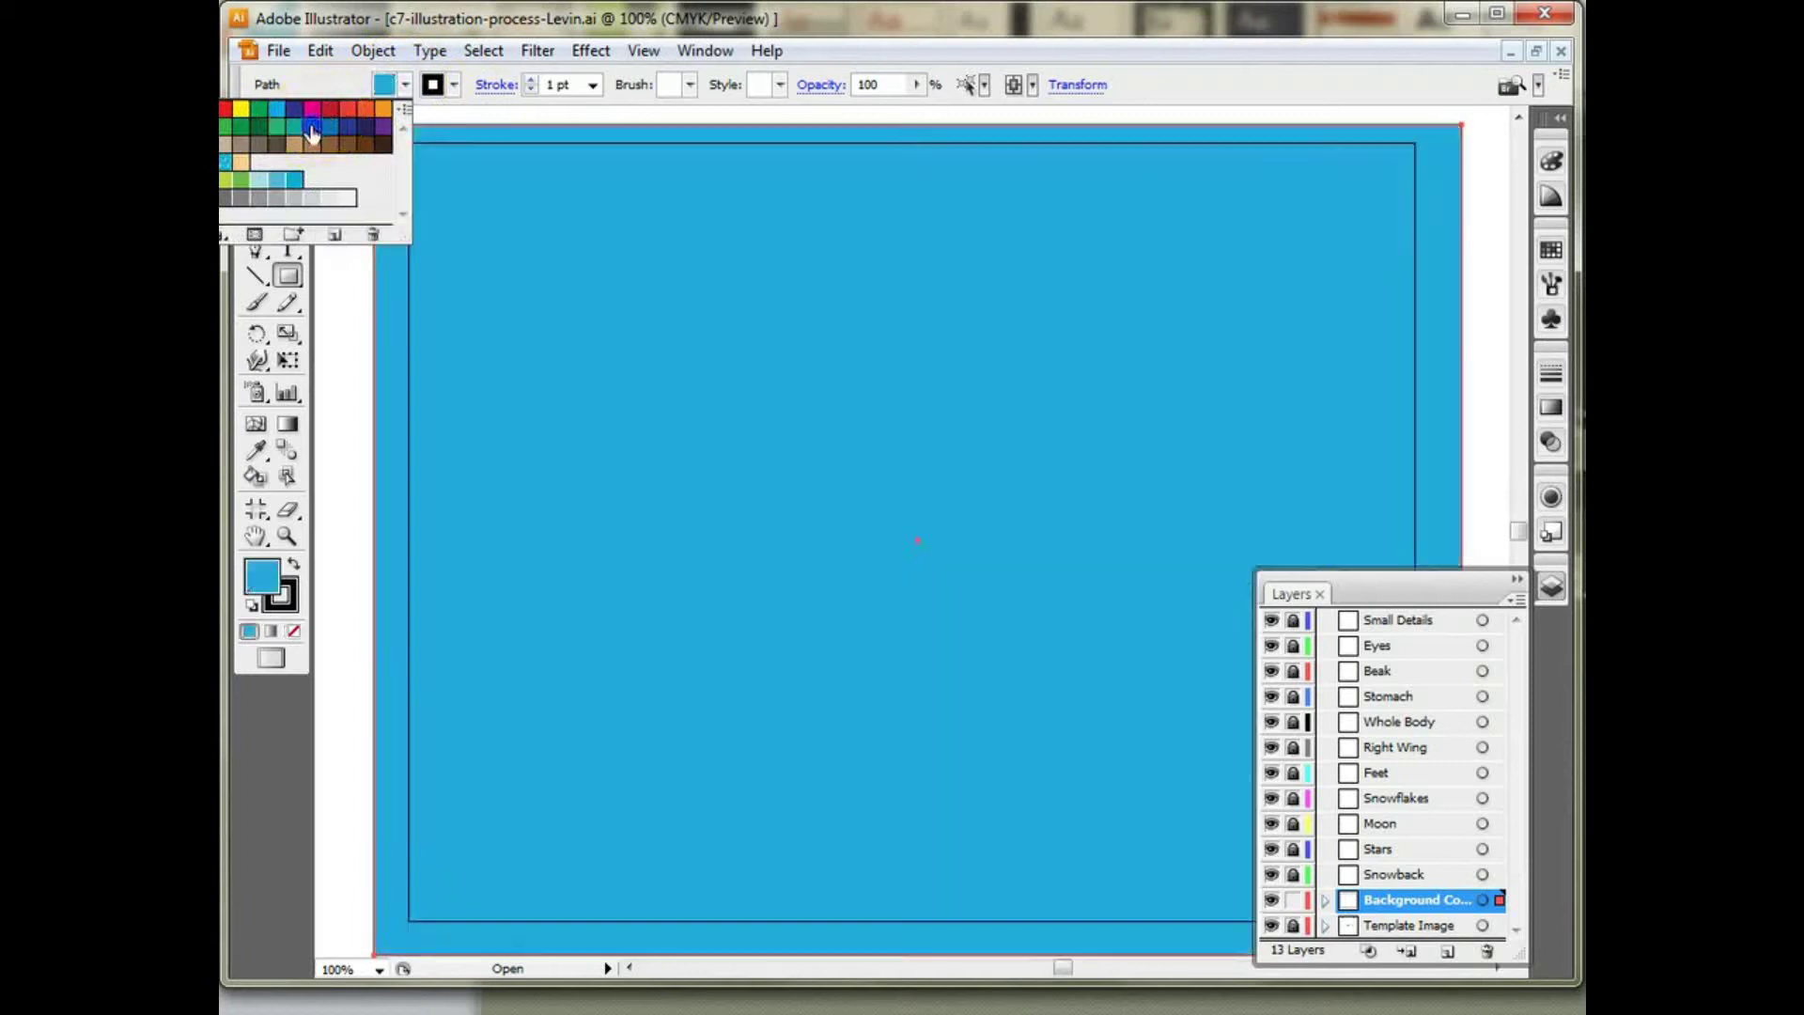
{"action": "left_click", "coordinate": [349, 111]}
{"action": "left_click", "coordinate": [367, 111]}
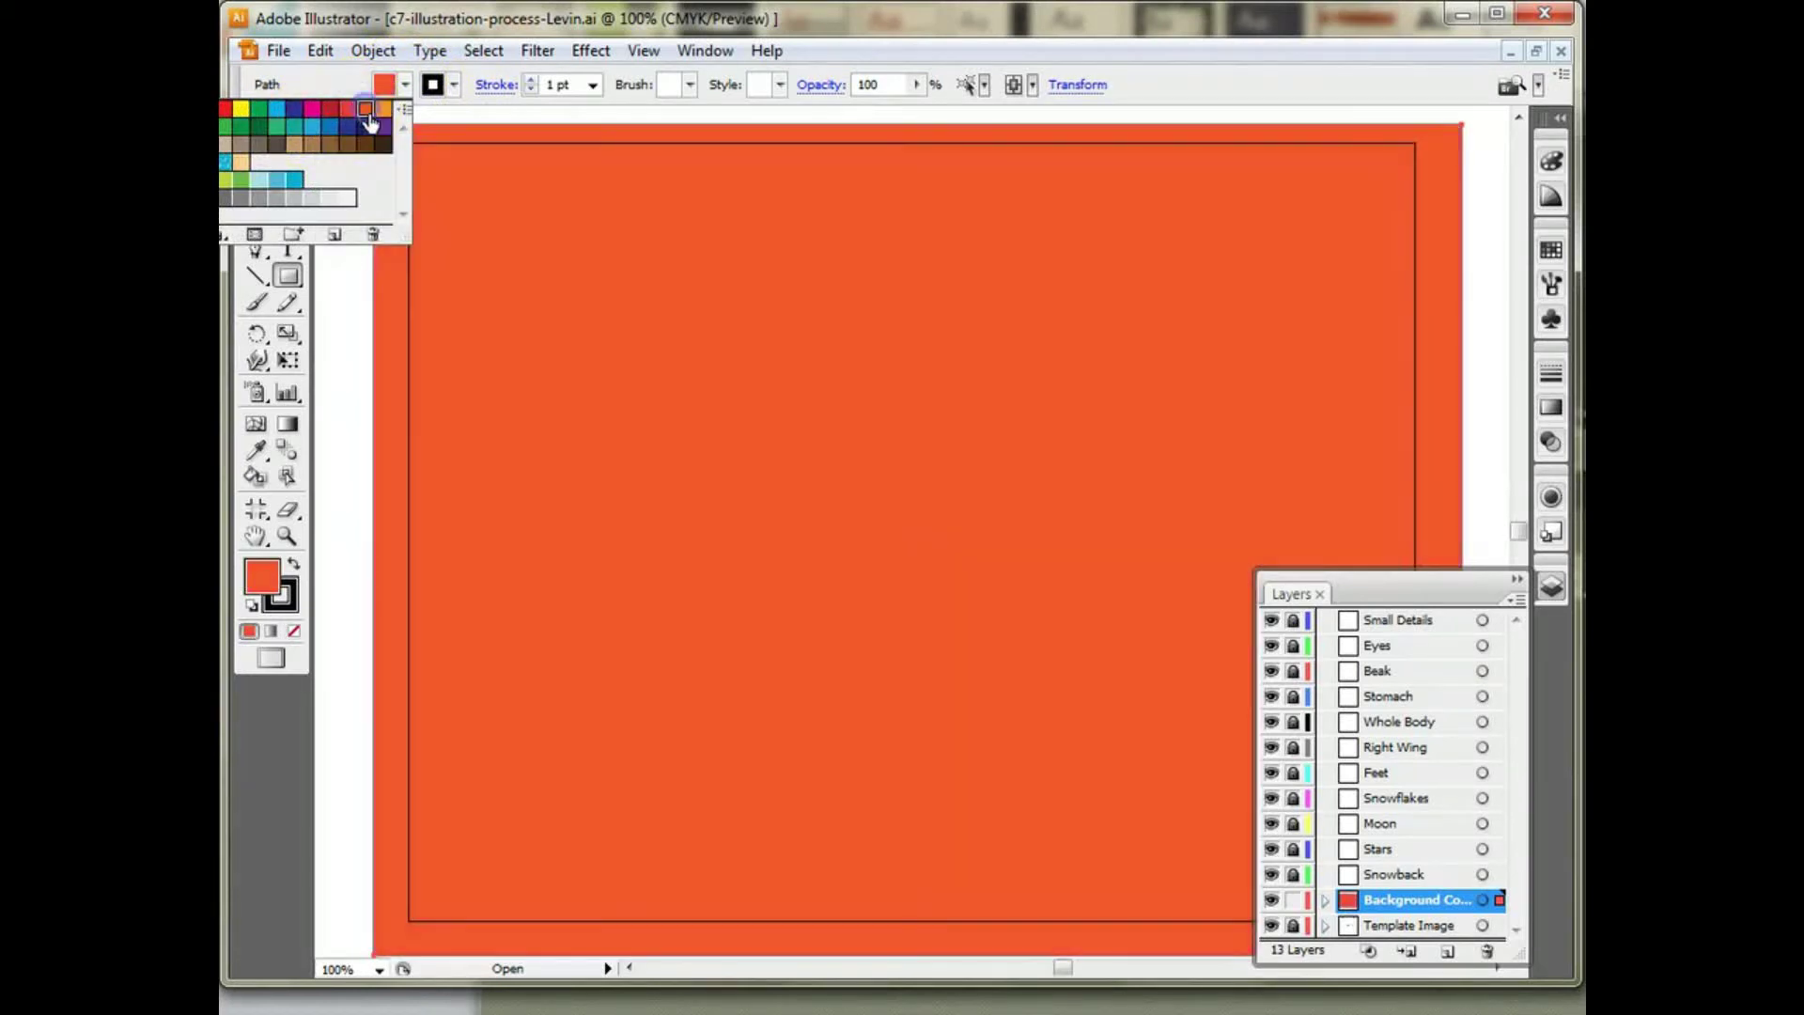
{"action": "left_click", "coordinate": [236, 171]}
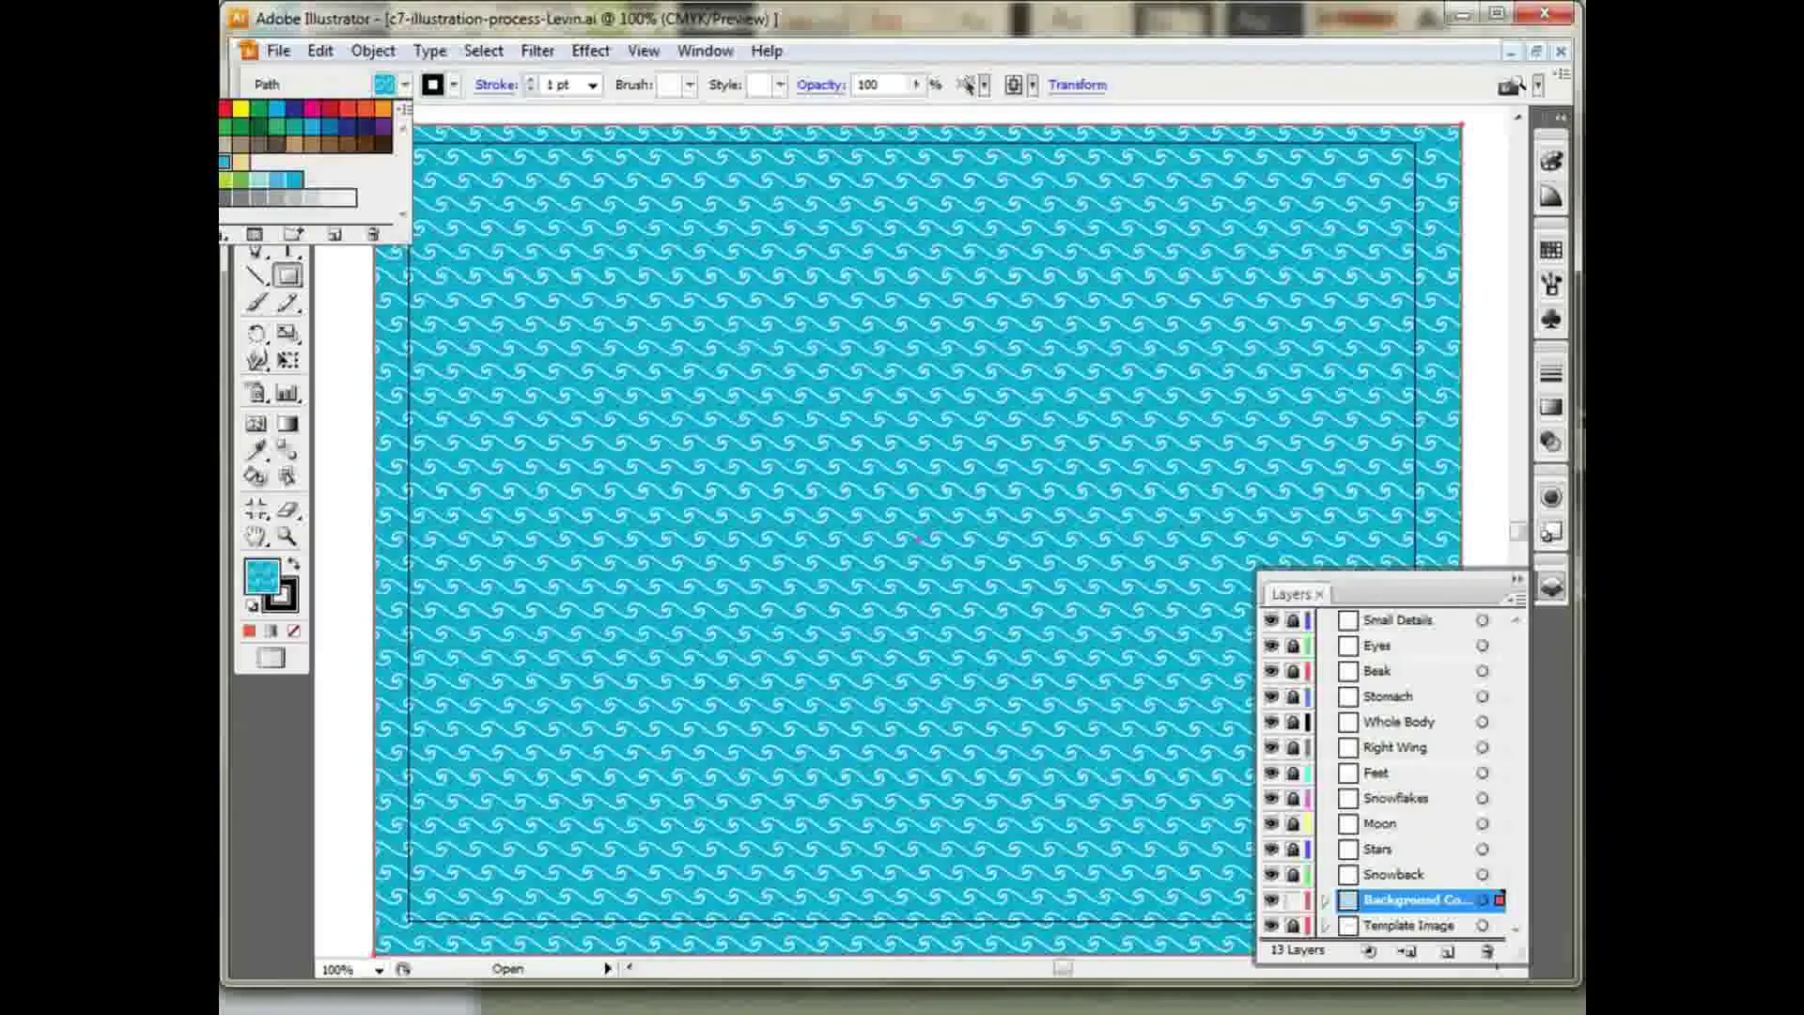
{"action": "key", "text": "slash"}
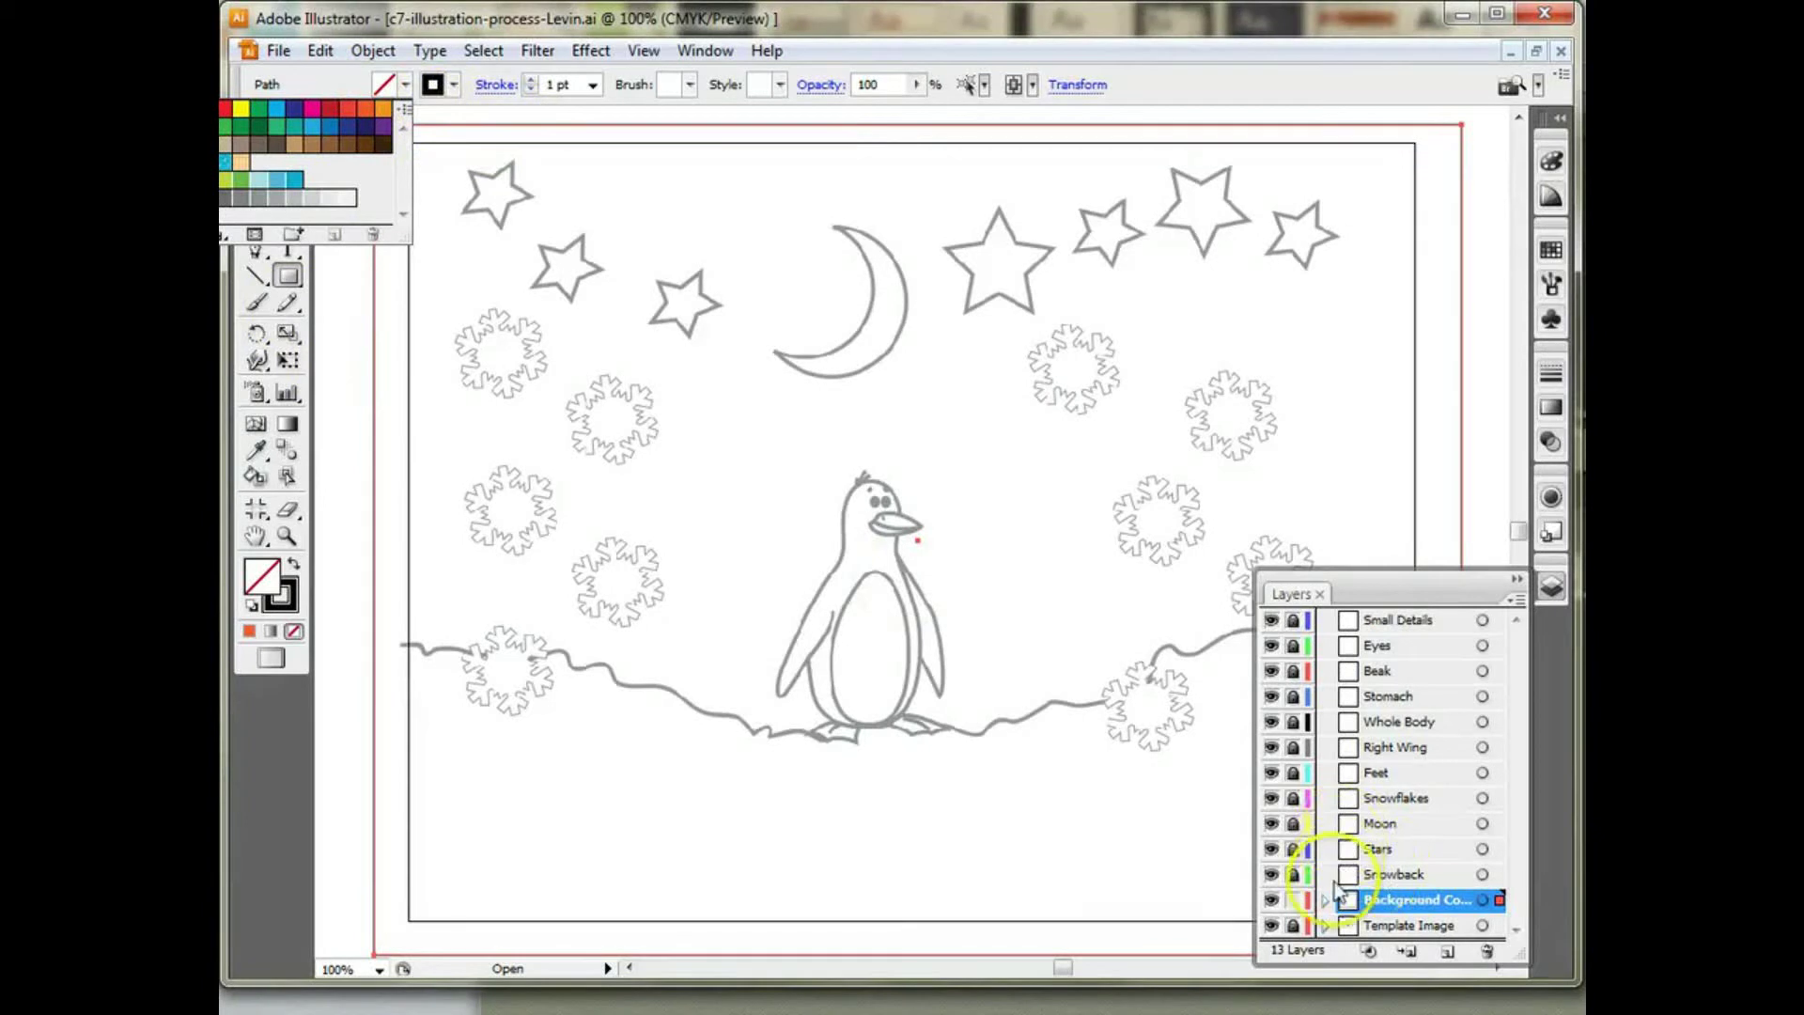
Step: Set the background rectangle's stroke weight to 3 pt and lock the Background Color layer again
{"action": "left_click", "coordinate": [1294, 901]}
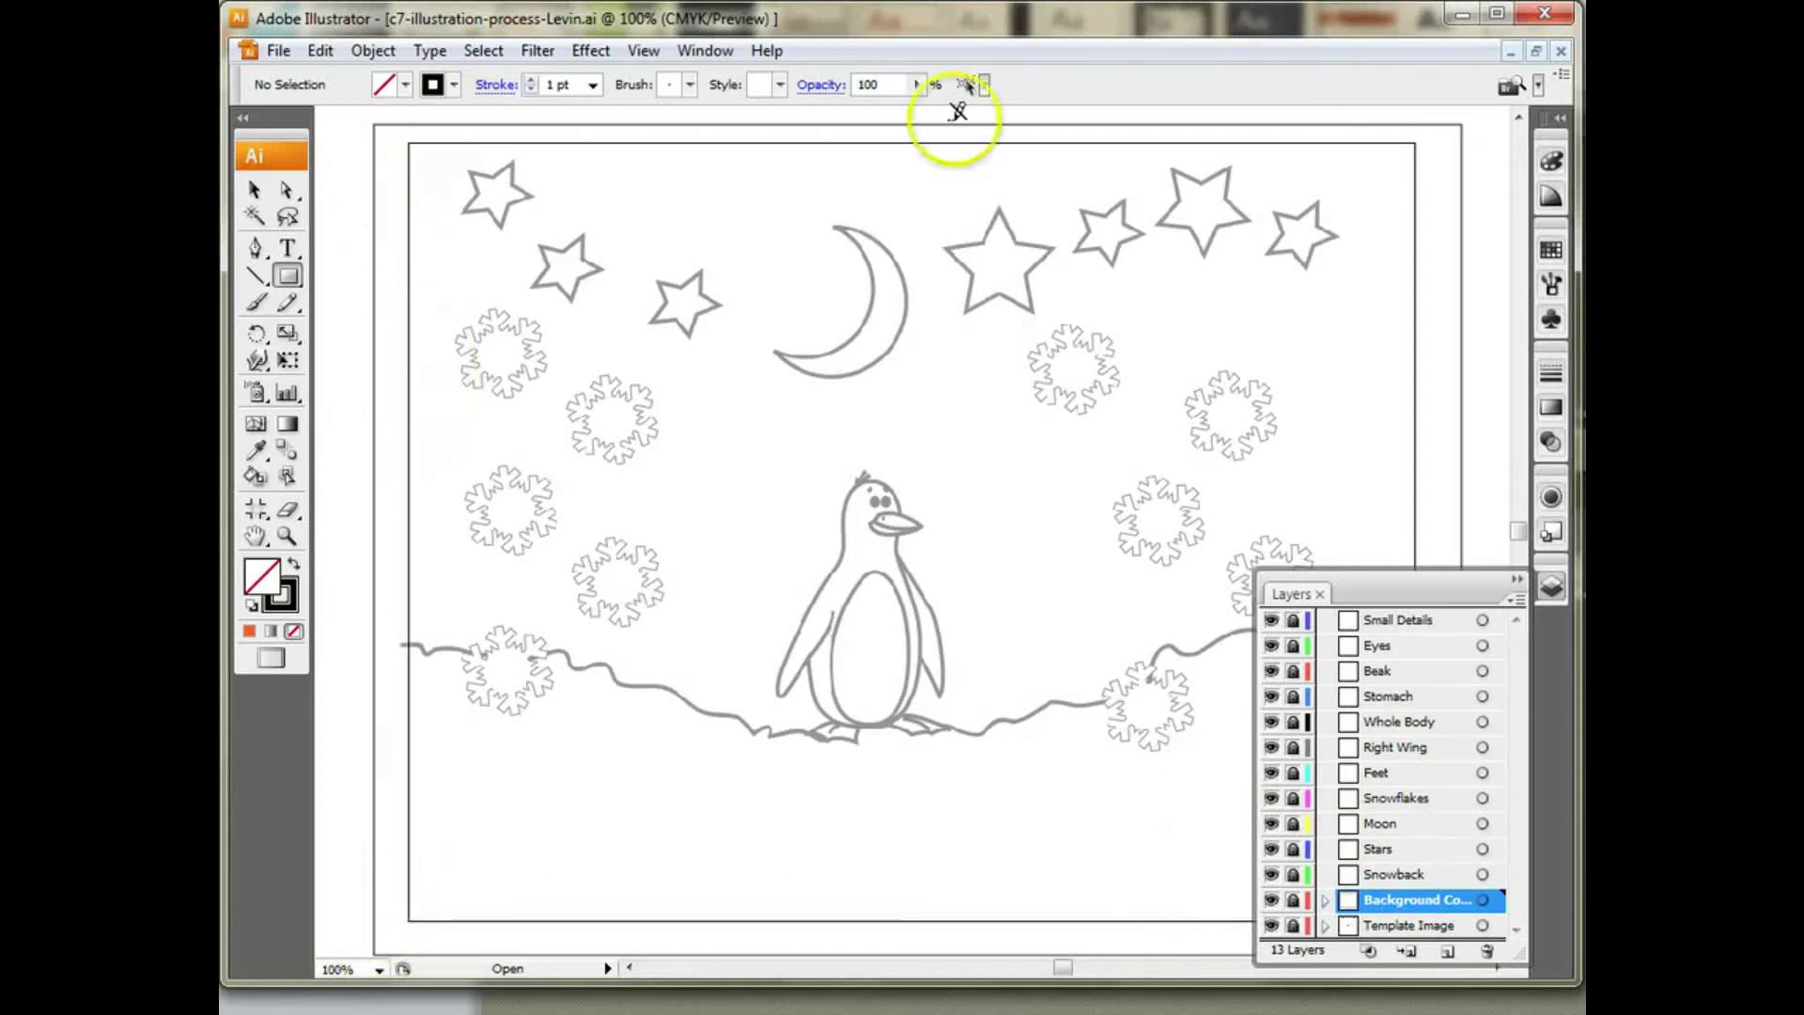
{"action": "left_click", "coordinate": [252, 191]}
{"action": "left_click", "coordinate": [1293, 899]}
{"action": "left_click", "coordinate": [372, 624]}
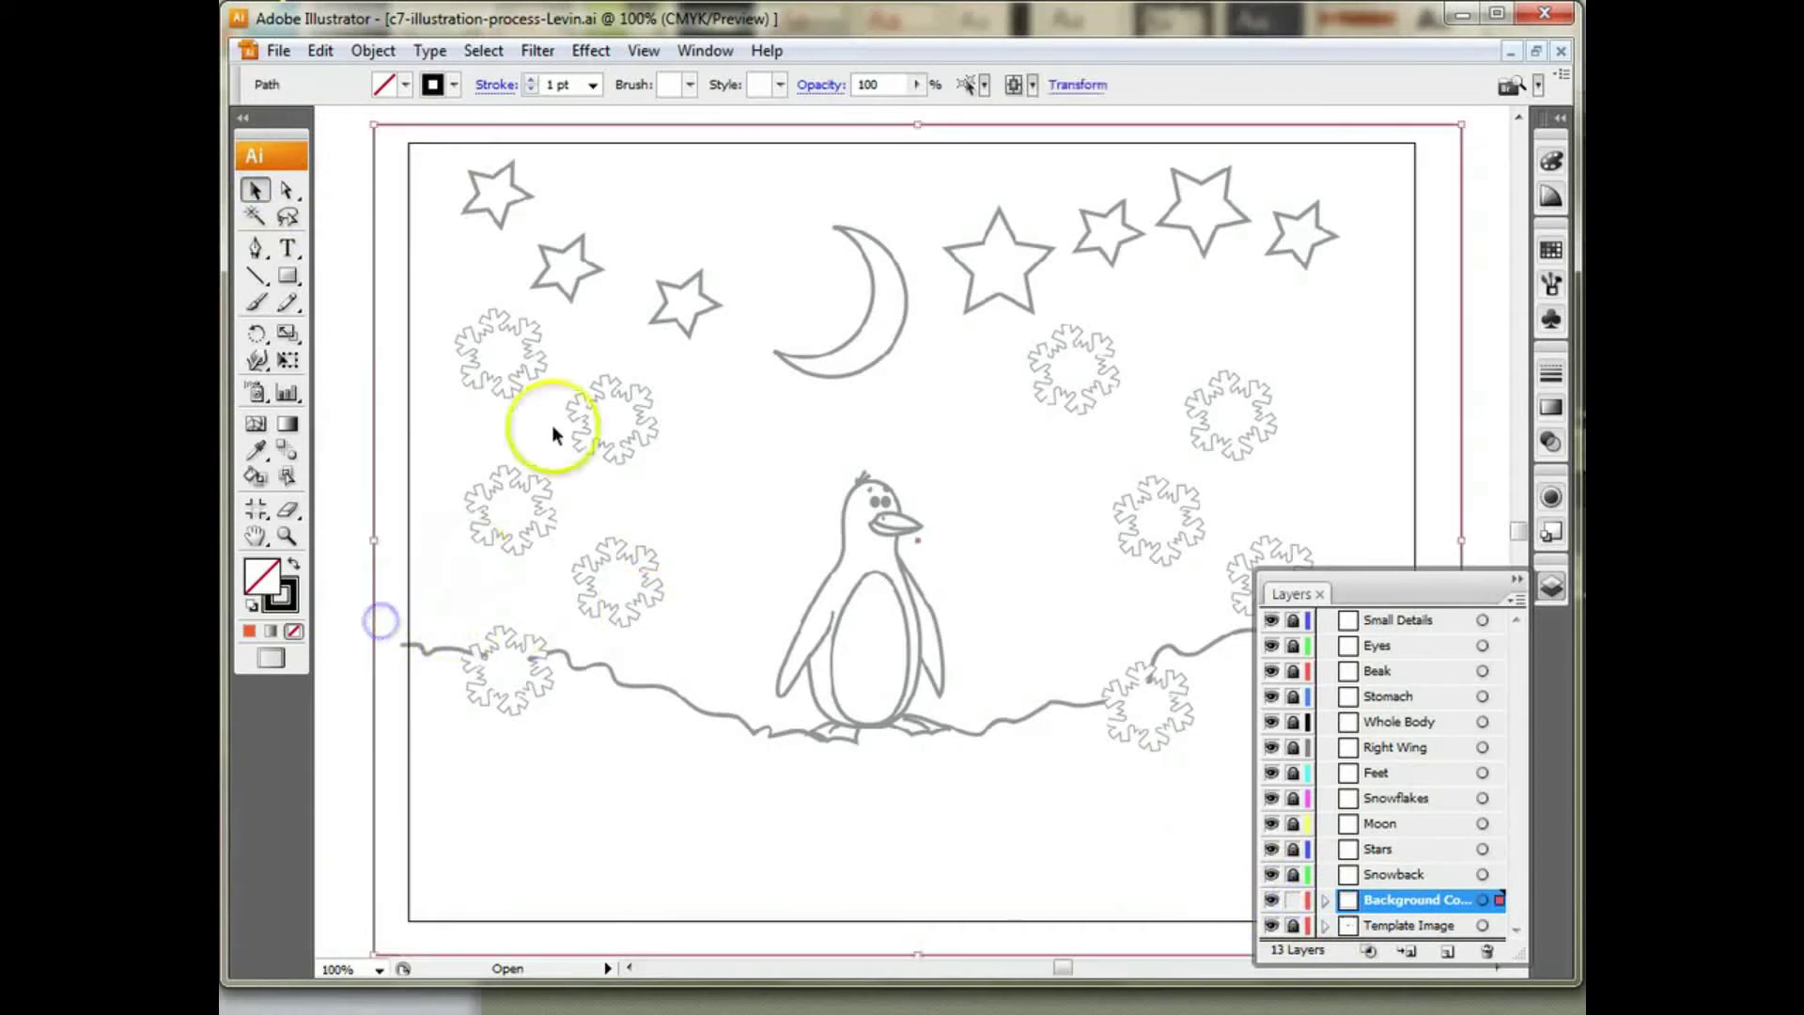
{"action": "left_click", "coordinate": [530, 81]}
{"action": "left_click", "coordinate": [531, 82]}
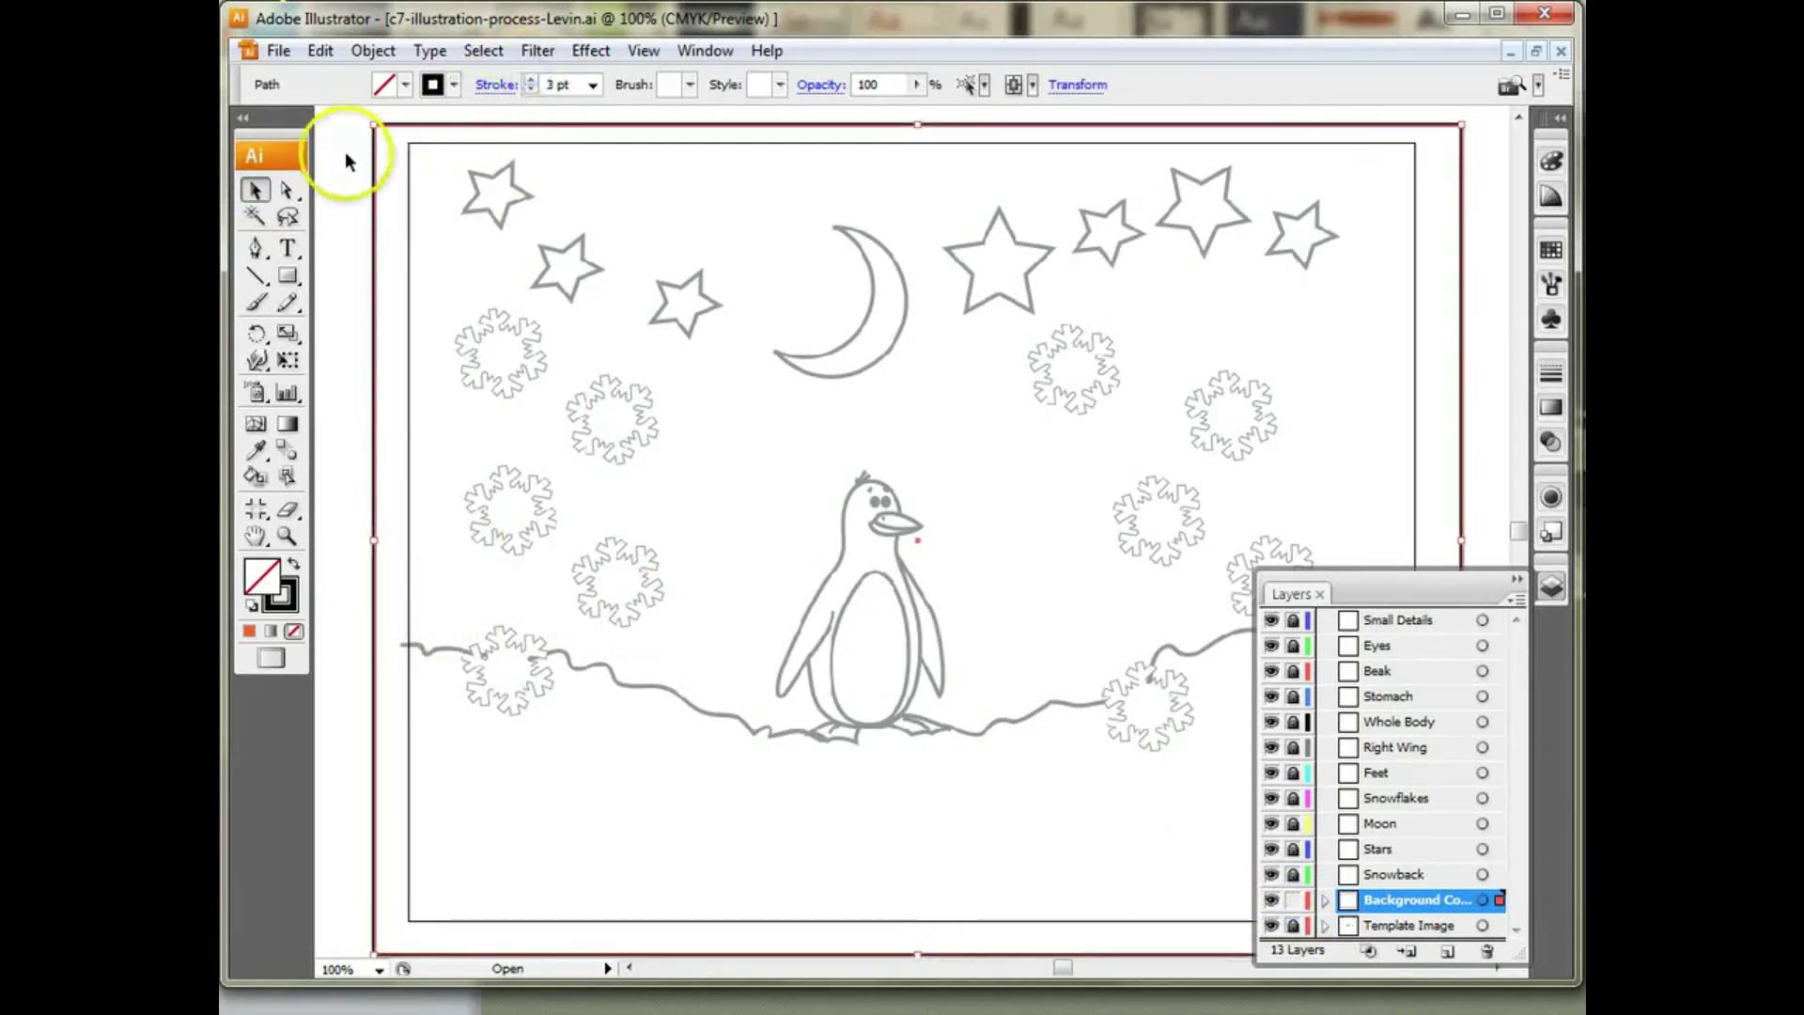
{"action": "left_click", "coordinate": [1295, 899]}
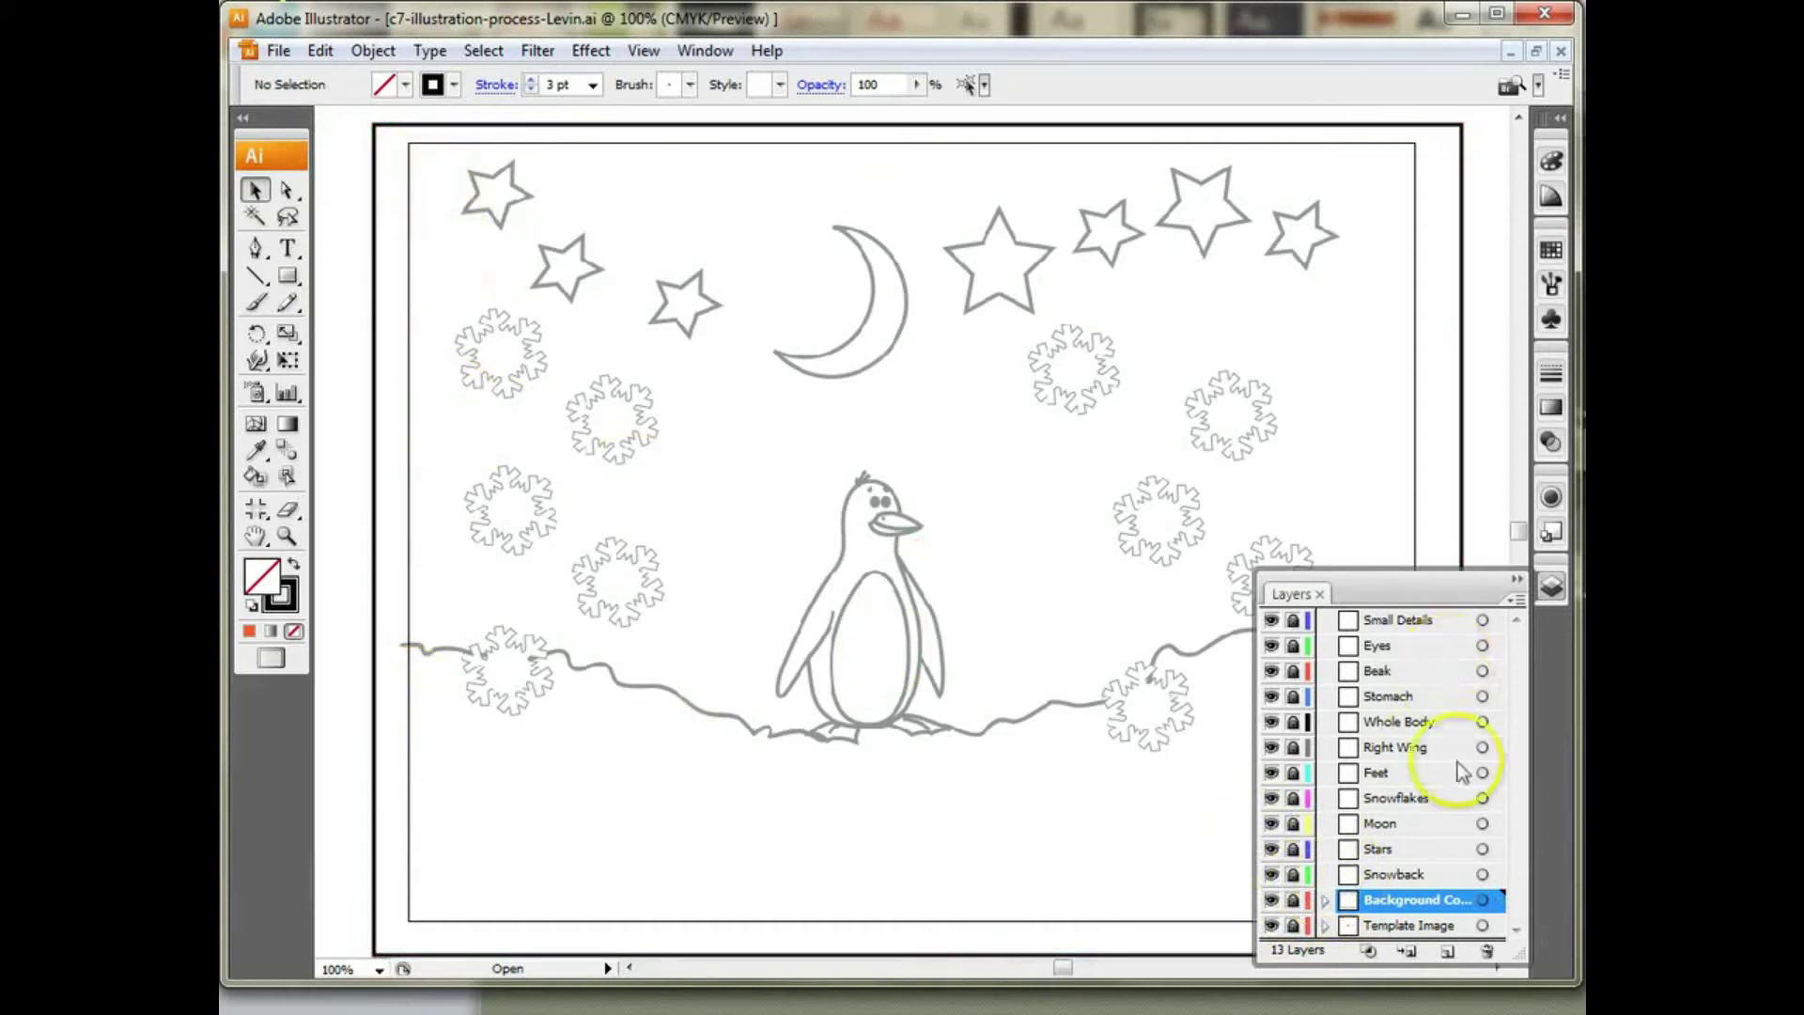
Step: Correct the name of the Snowback layer to Snowbank
{"action": "left_click_drag", "start_coordinate": [1423, 902], "coordinate": [1409, 879]}
{"action": "double_click", "coordinate": [1409, 879]}
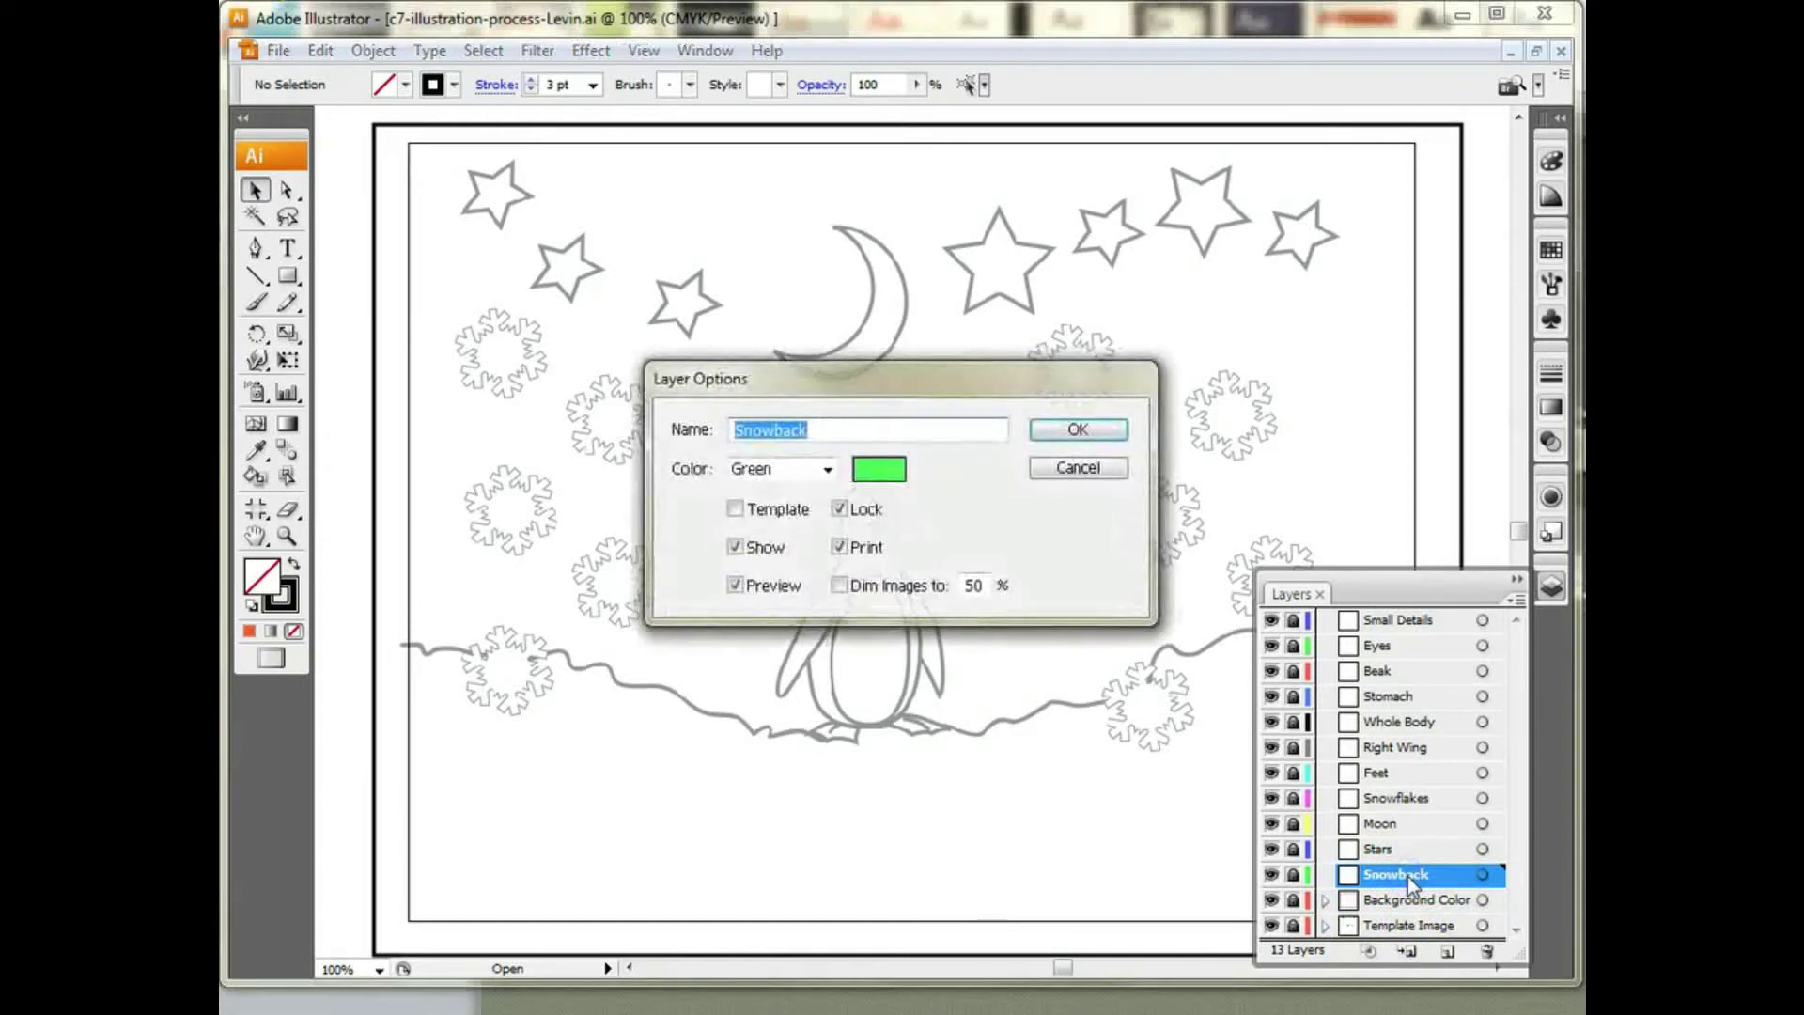
{"action": "left_click", "coordinate": [792, 429]}
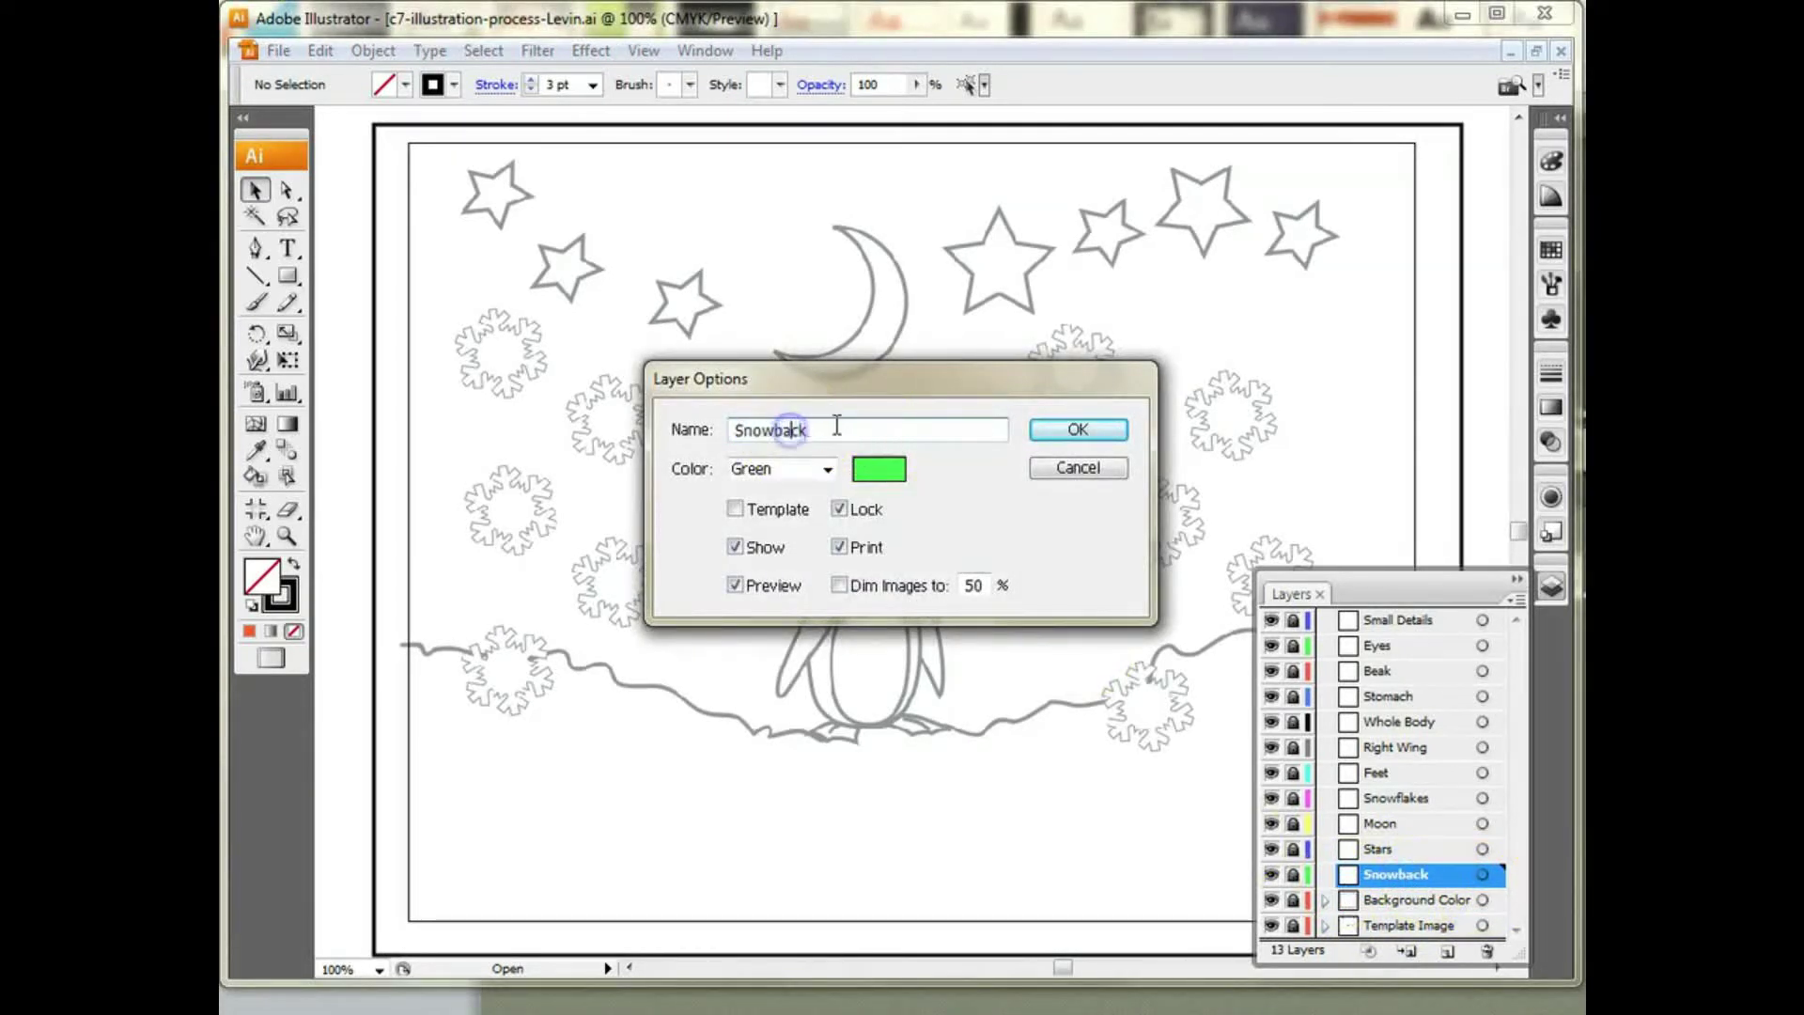
{"action": "type", "text": "n"}
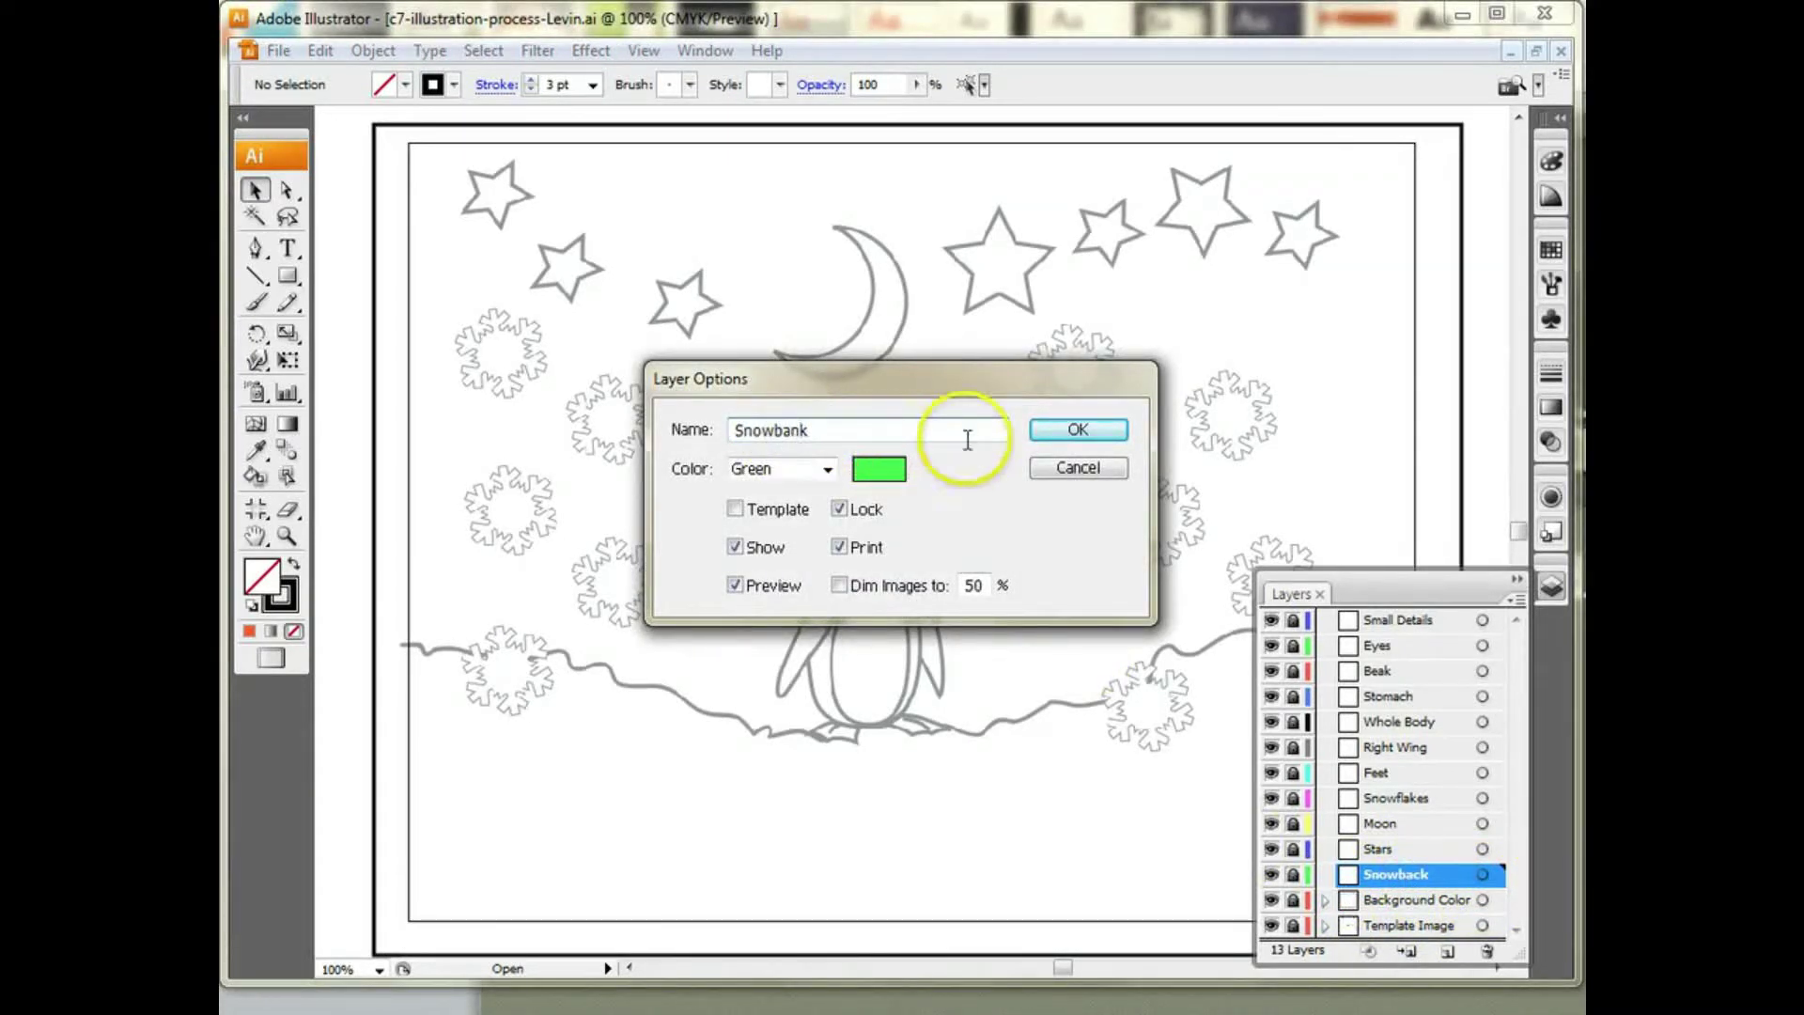
{"action": "left_click", "coordinate": [1062, 428]}
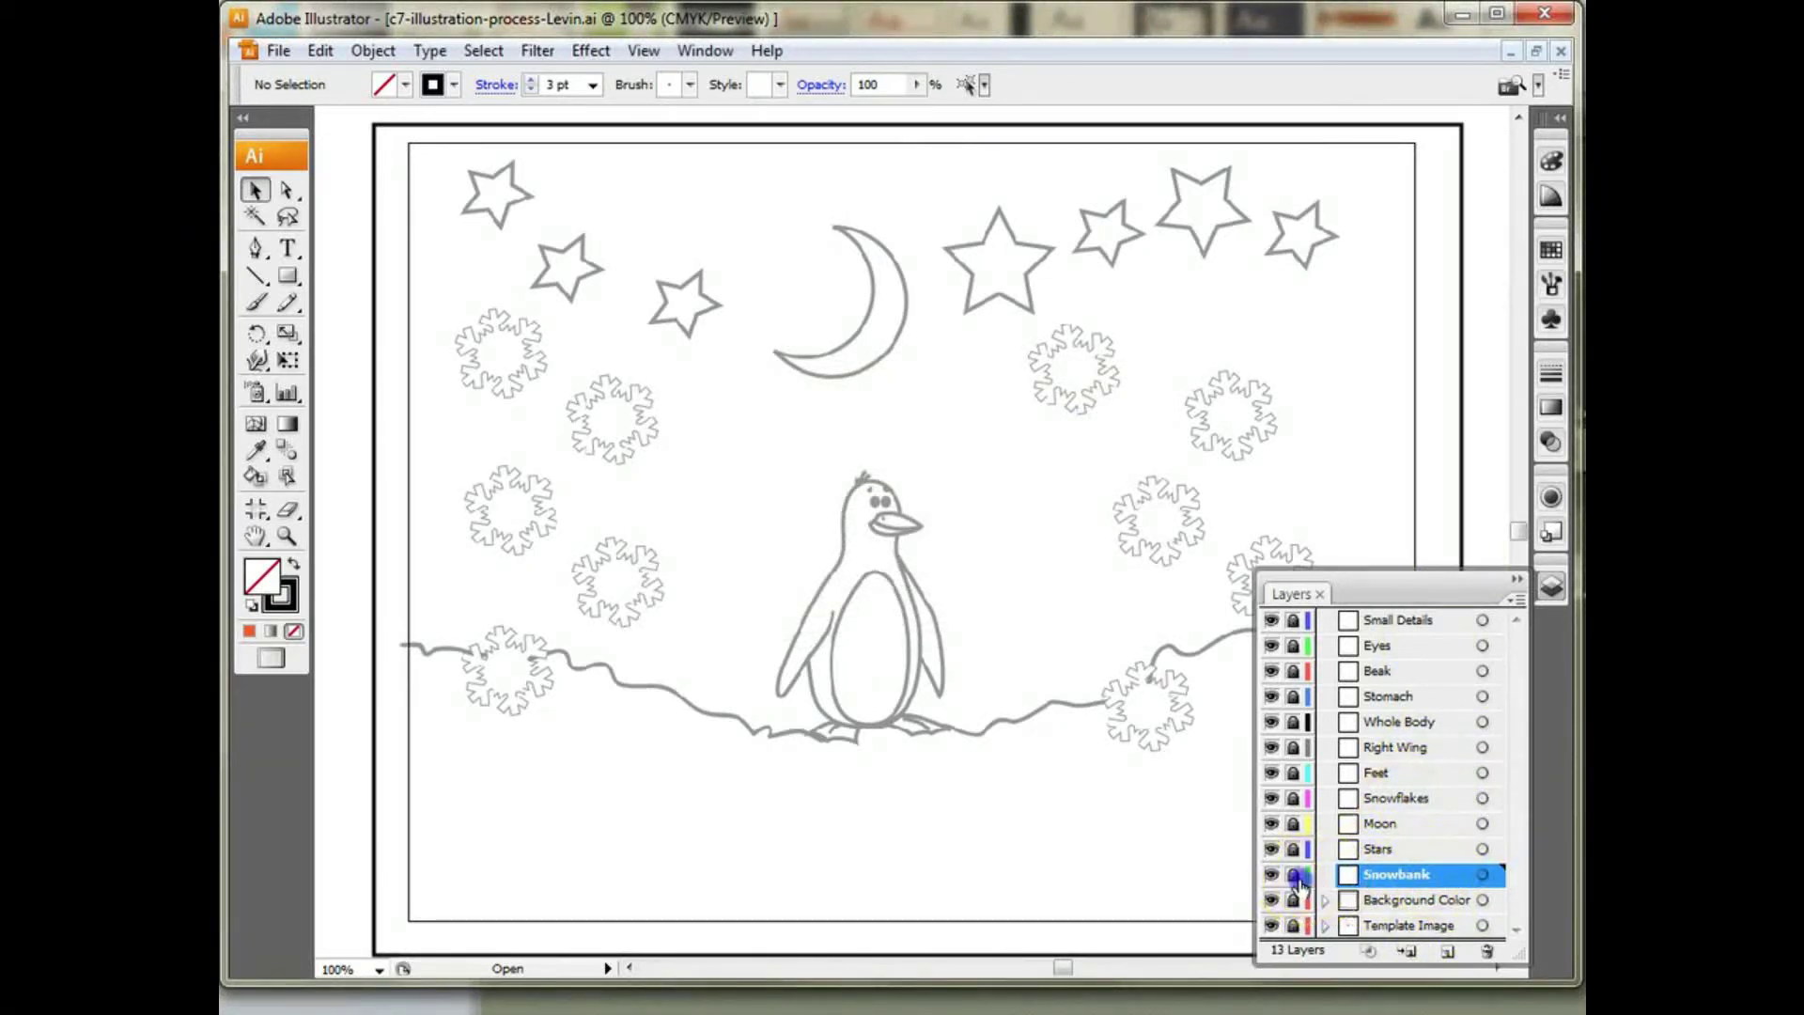
Step: Unlock the Snowbank layer and start tracing the snow line with the Pen tool from the left artboard edge past the lower-left snowflake
{"action": "left_click", "coordinate": [1447, 633]}
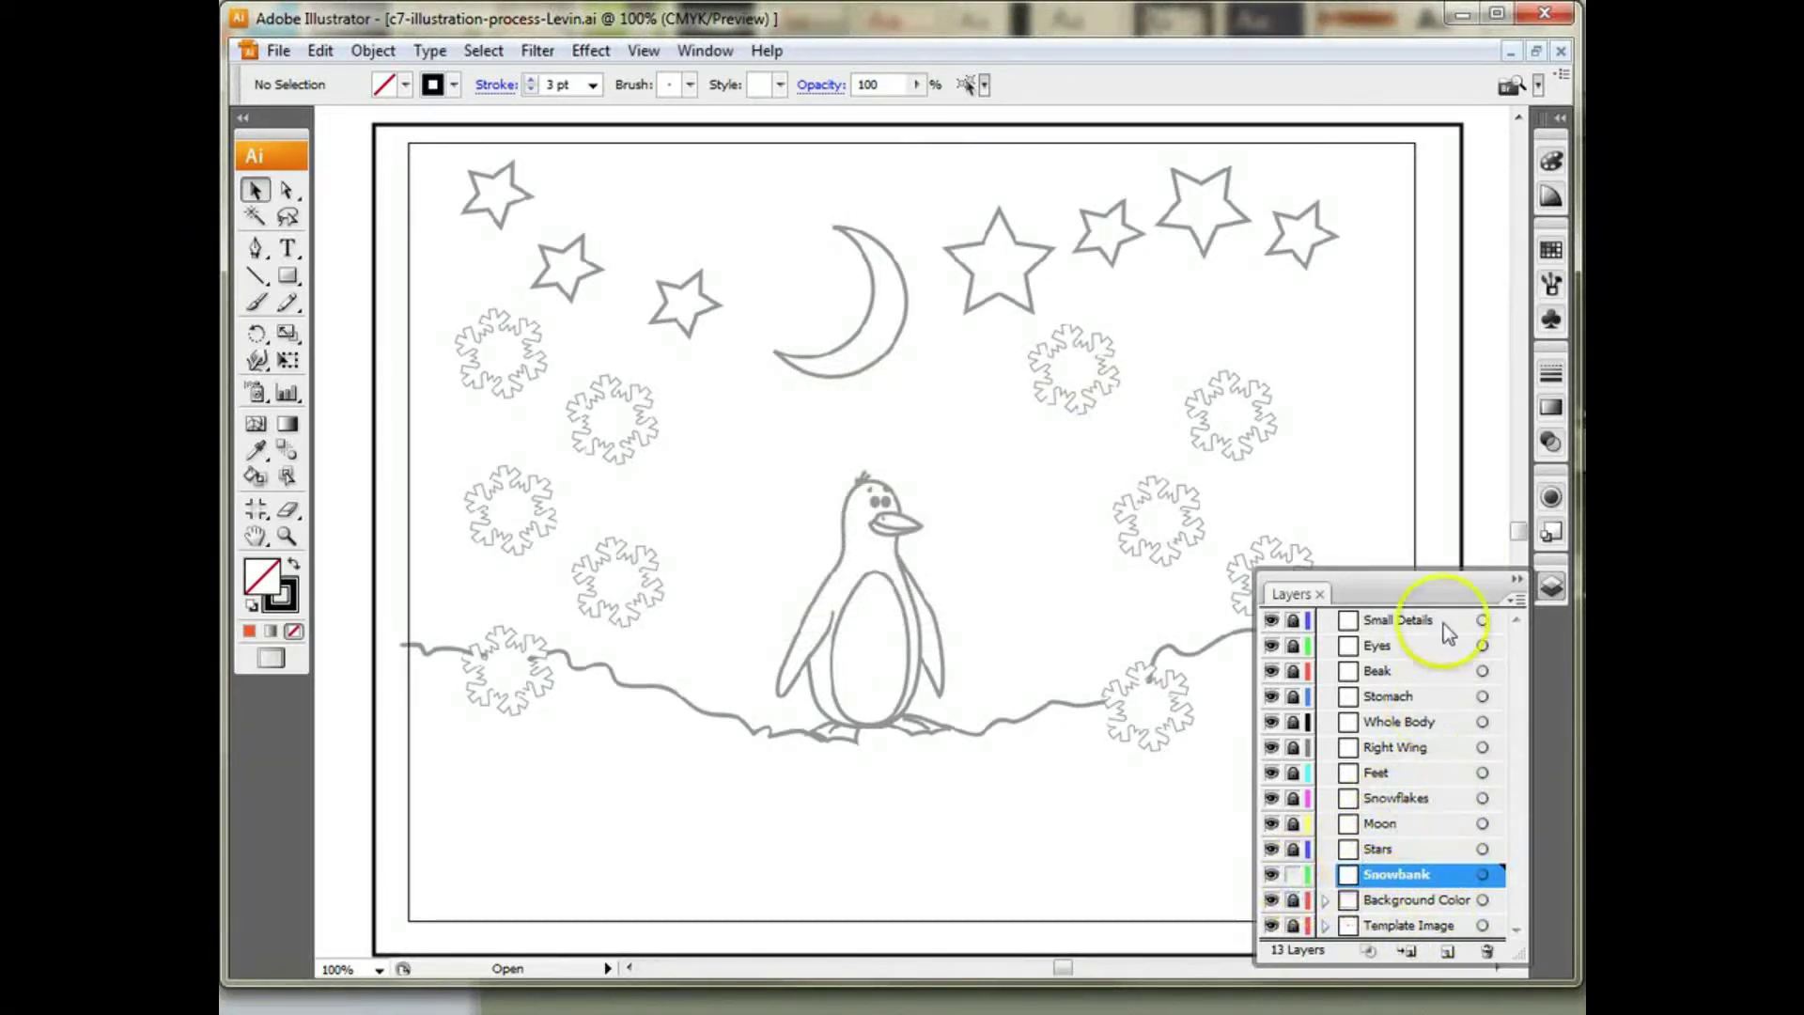
{"action": "left_click", "coordinate": [1517, 583]}
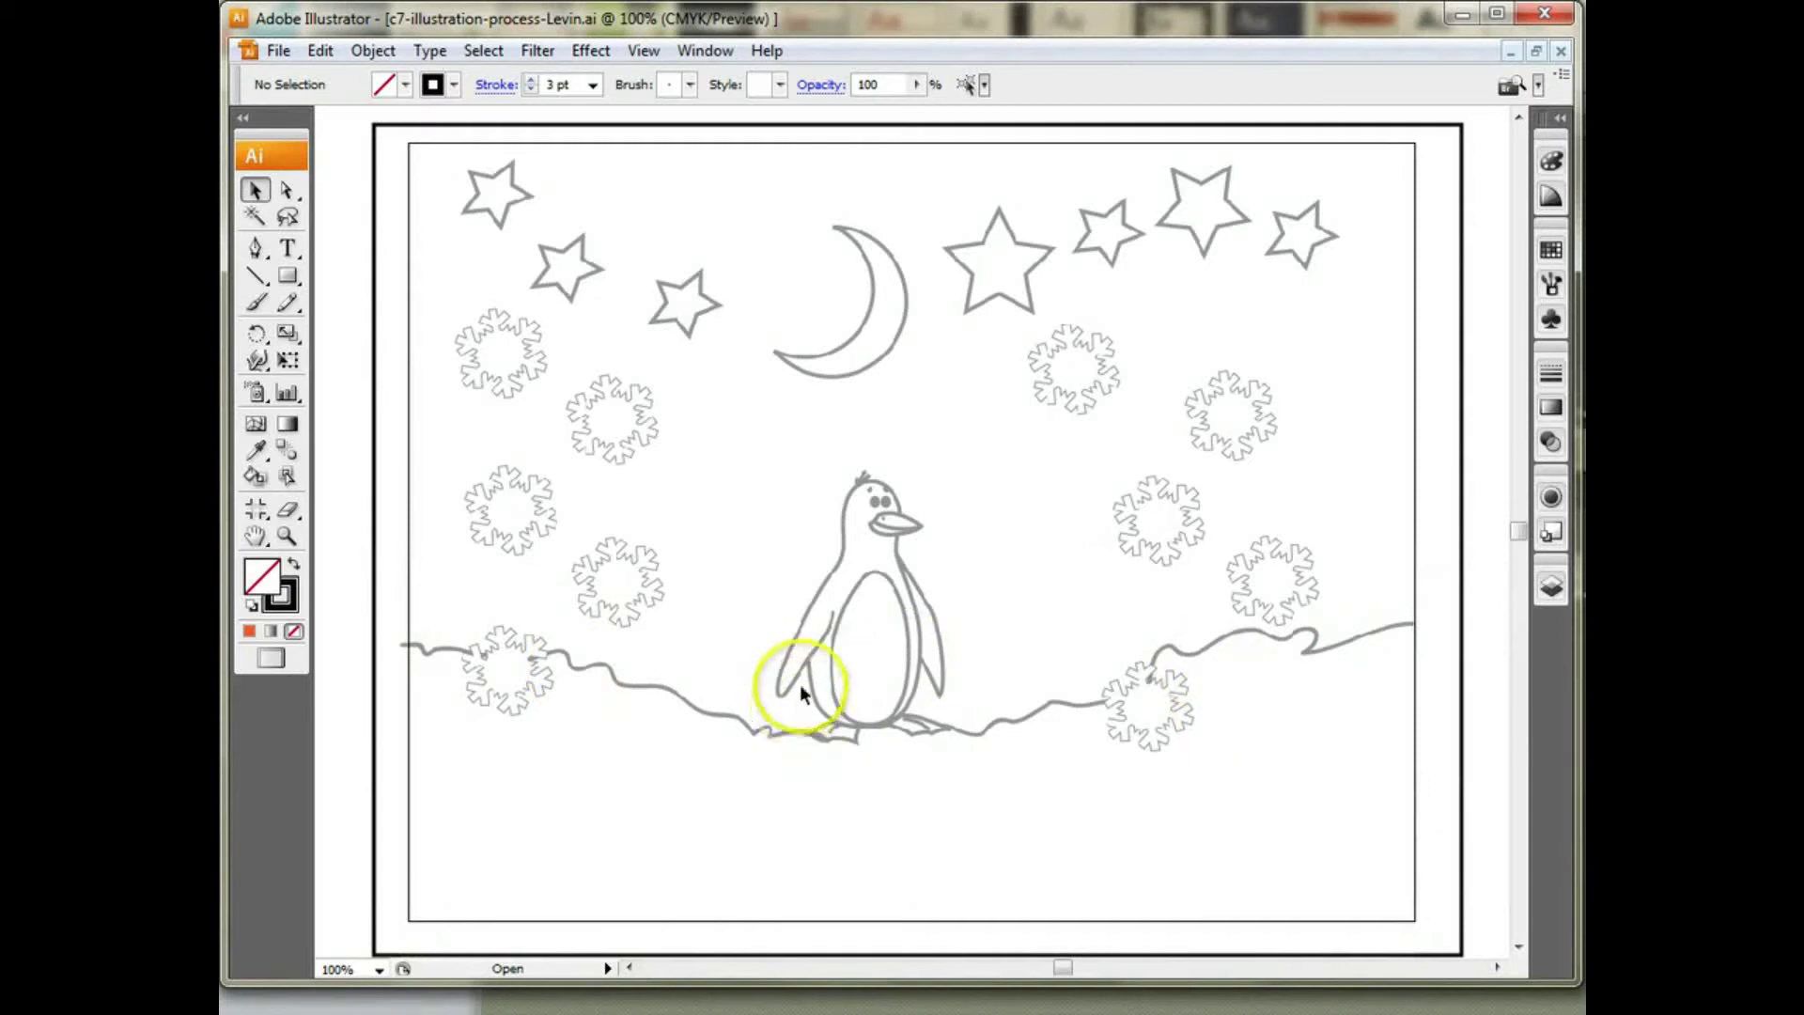
{"action": "left_click", "coordinate": [259, 252]}
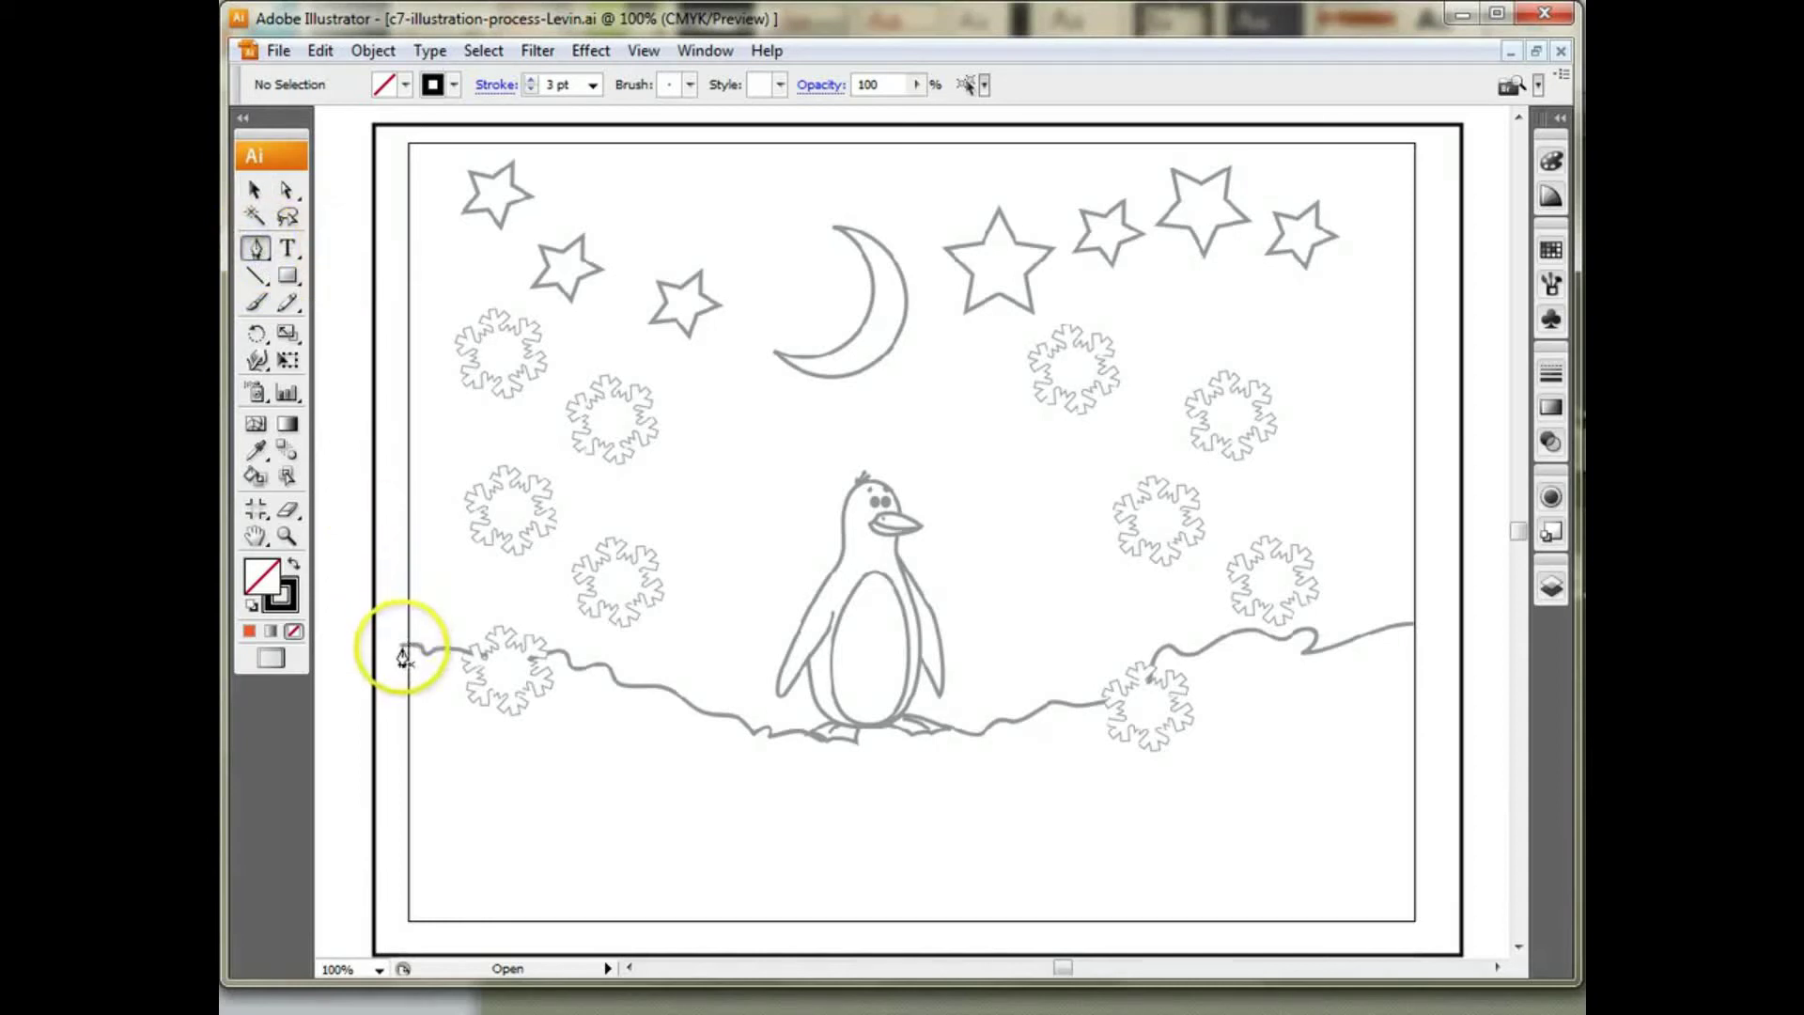
{"action": "left_click_drag", "start_coordinate": [420, 651], "coordinate": [435, 653]}
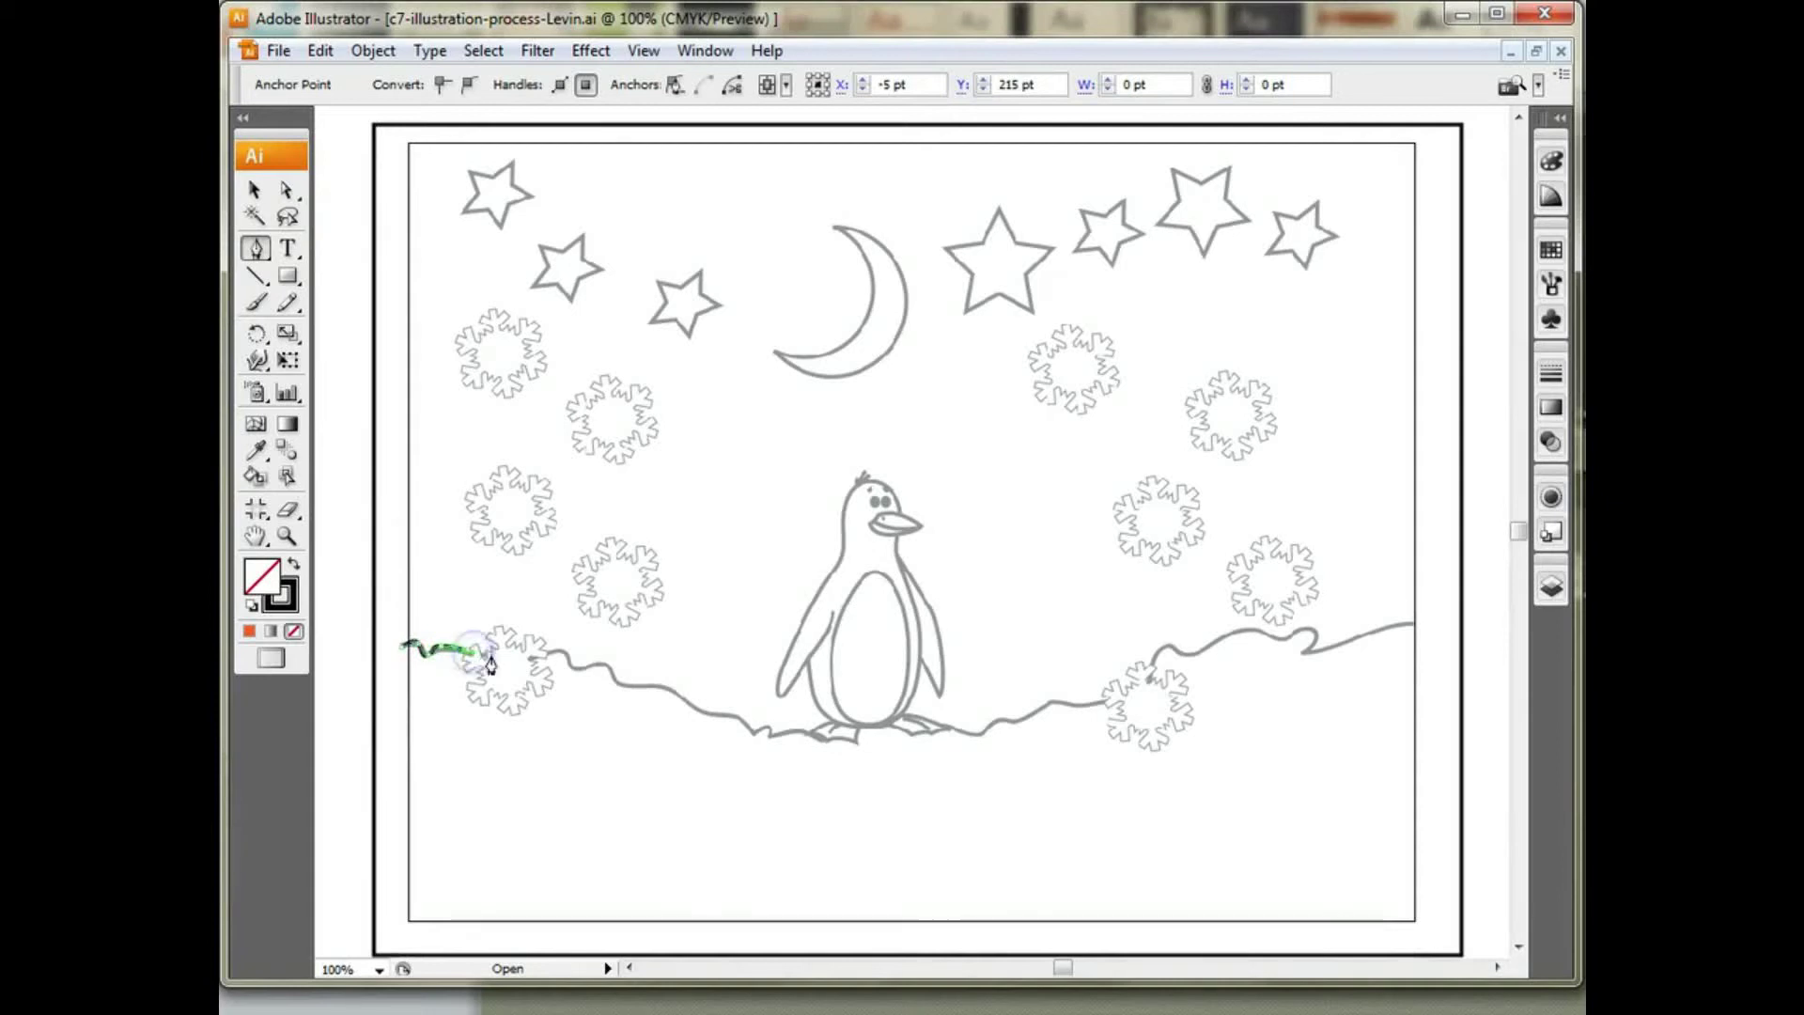
{"action": "left_click", "coordinate": [533, 660]}
{"action": "left_click", "coordinate": [570, 668]}
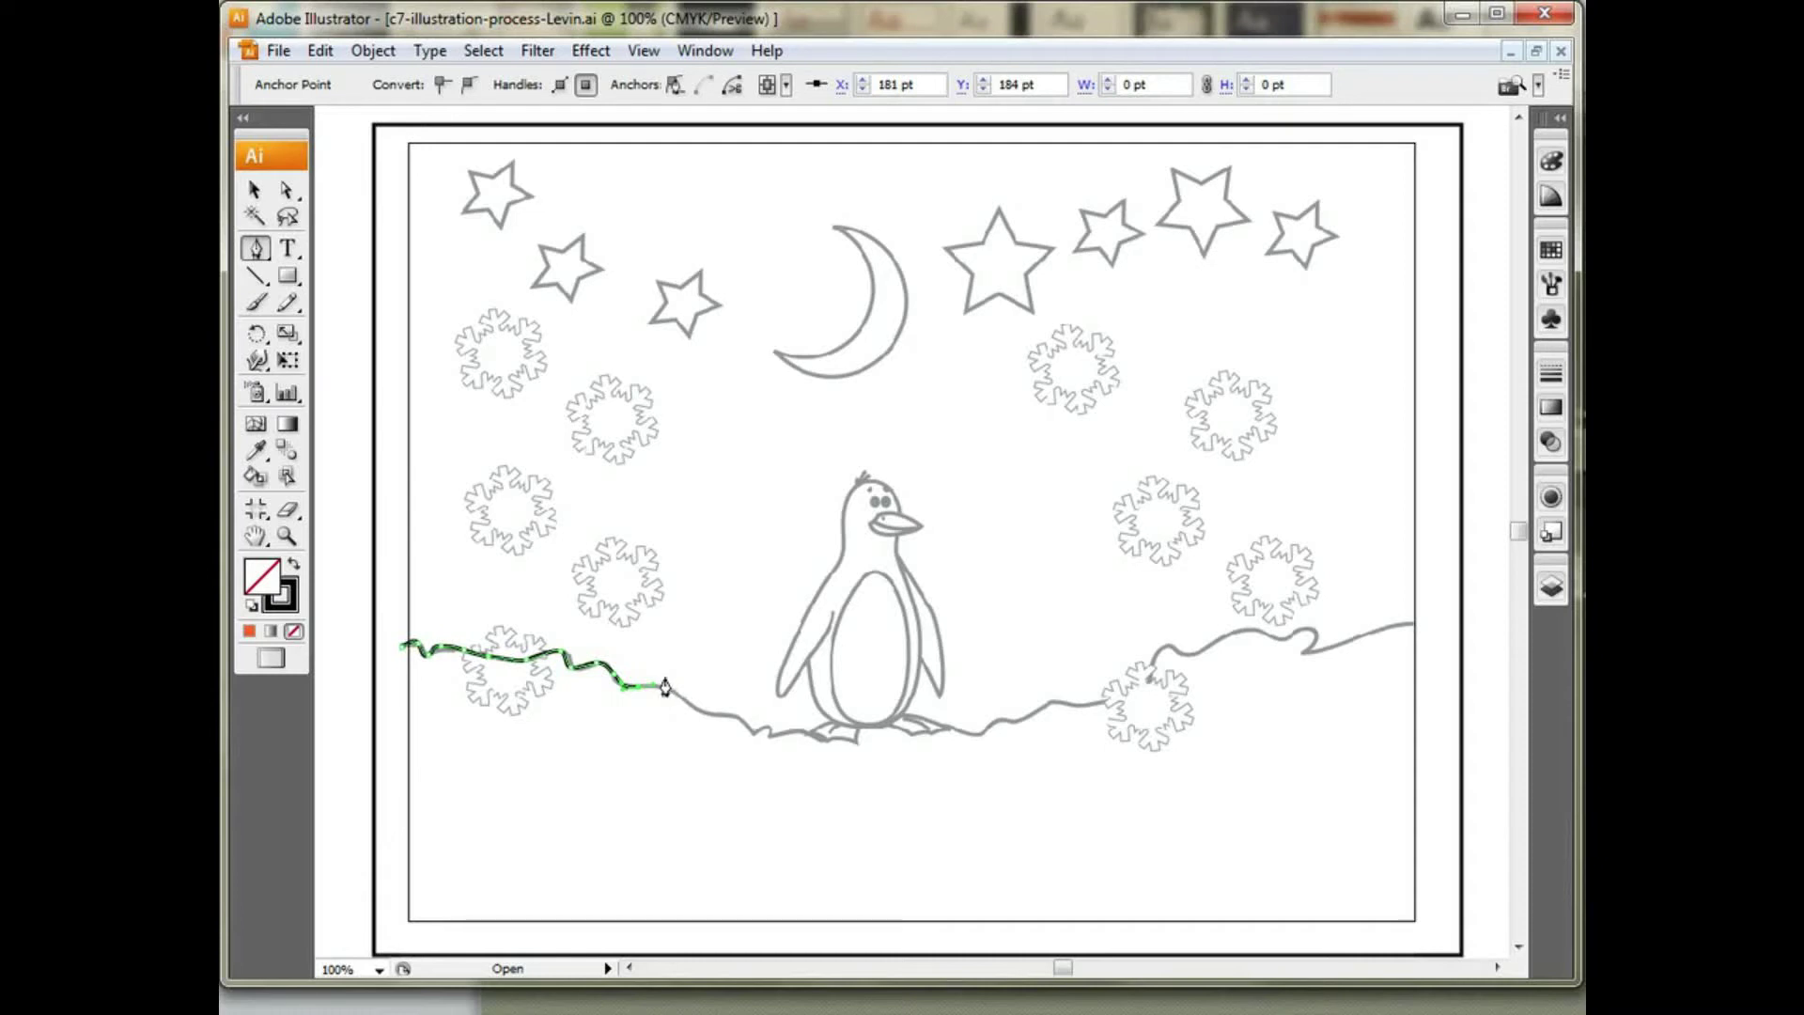
Step: Continue tracing the snow line at 400% magnification down the left slope to just before the bumps beside the penguin
{"action": "key", "text": "ctrl+plus"}
{"action": "key", "text": "ctrl+plus"}
{"action": "key", "text": "ctrl+plus"}
{"action": "key", "text": "ctrl+plus"}
{"action": "left_click_drag", "start_coordinate": [549, 778], "coordinate": [879, 286]}
{"action": "left_click_drag", "start_coordinate": [617, 597], "coordinate": [1088, 652]}
{"action": "left_click_drag", "start_coordinate": [872, 620], "coordinate": [771, 507]}
{"action": "left_click_drag", "start_coordinate": [637, 604], "coordinate": [731, 586]}
{"action": "left_click_drag", "start_coordinate": [751, 592], "coordinate": [754, 594]}
{"action": "left_click_drag", "start_coordinate": [862, 673], "coordinate": [898, 680]}
{"action": "left_click_drag", "start_coordinate": [1022, 700], "coordinate": [1043, 722]}
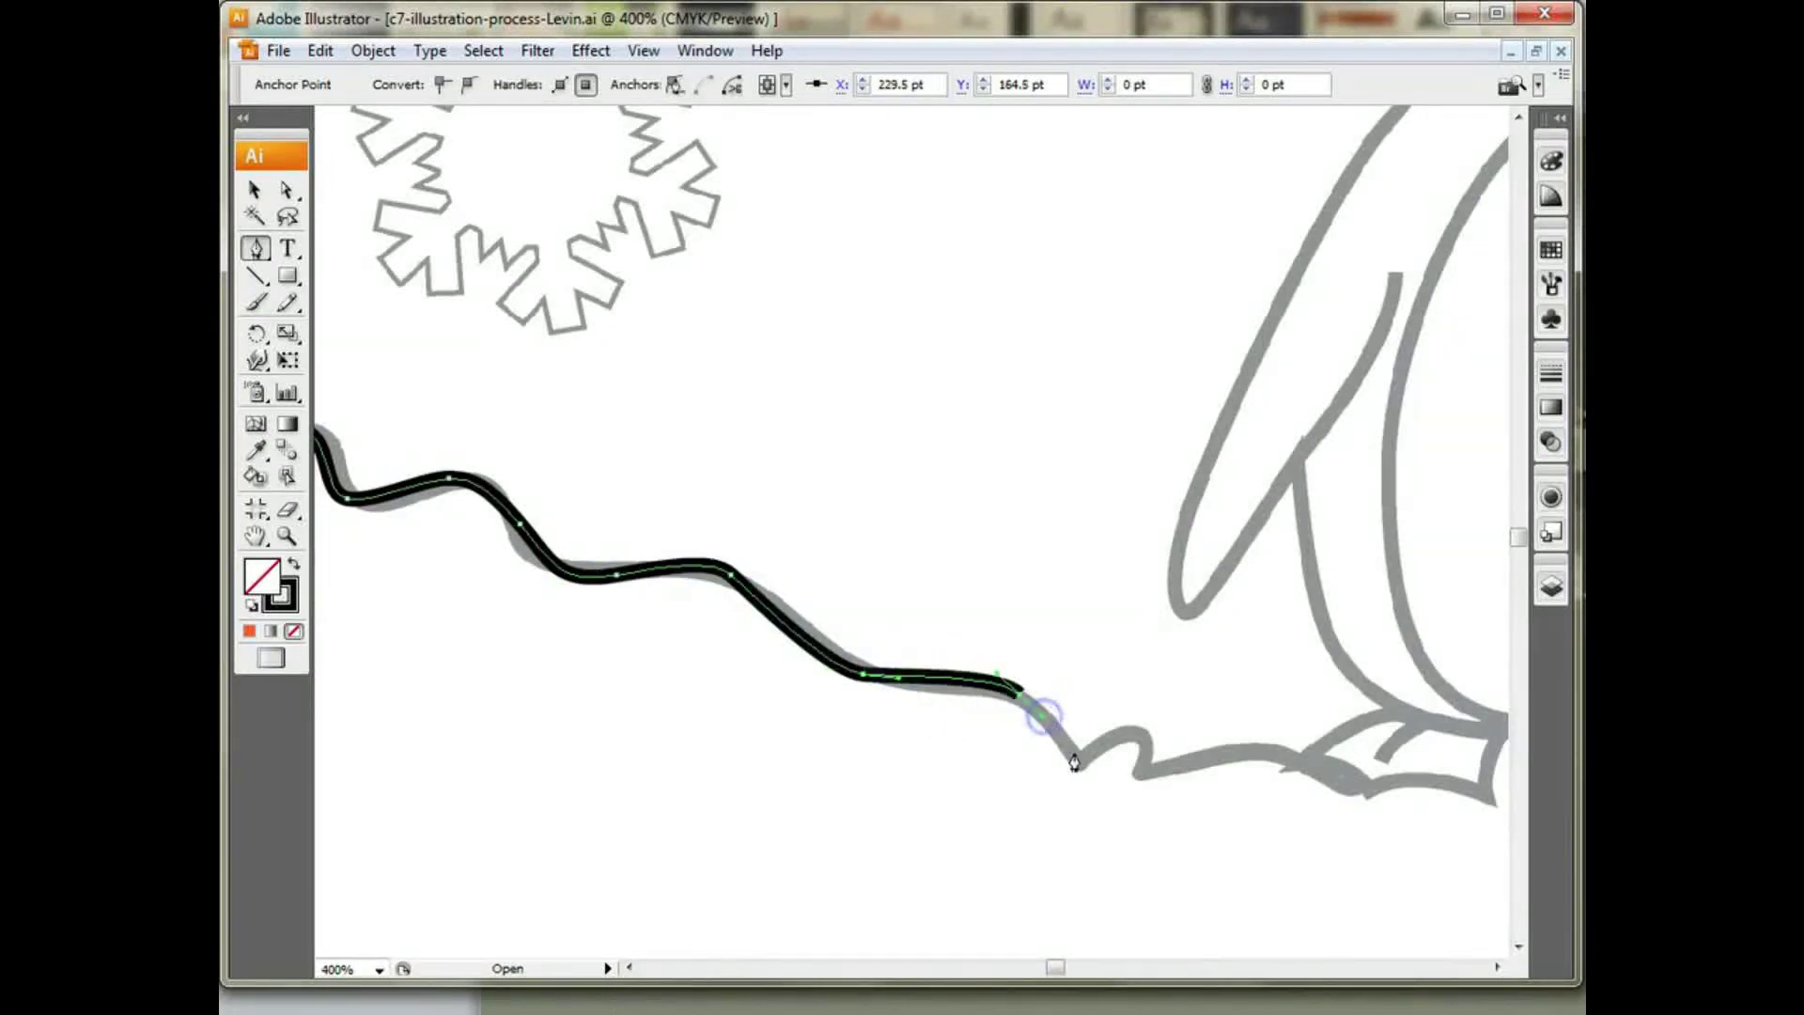
Step: Trace the small snow bumps up to the penguin's left foot, ending on a corner point there
{"action": "left_click_drag", "start_coordinate": [1265, 636], "coordinate": [654, 605]}
{"action": "left_click_drag", "start_coordinate": [431, 685], "coordinate": [518, 748]}
{"action": "left_click_drag", "start_coordinate": [527, 813], "coordinate": [524, 808]}
{"action": "left_click", "coordinate": [532, 729]}
{"action": "left_click_drag", "start_coordinate": [755, 758], "coordinate": [885, 827]}
{"action": "left_click", "coordinate": [755, 758]}
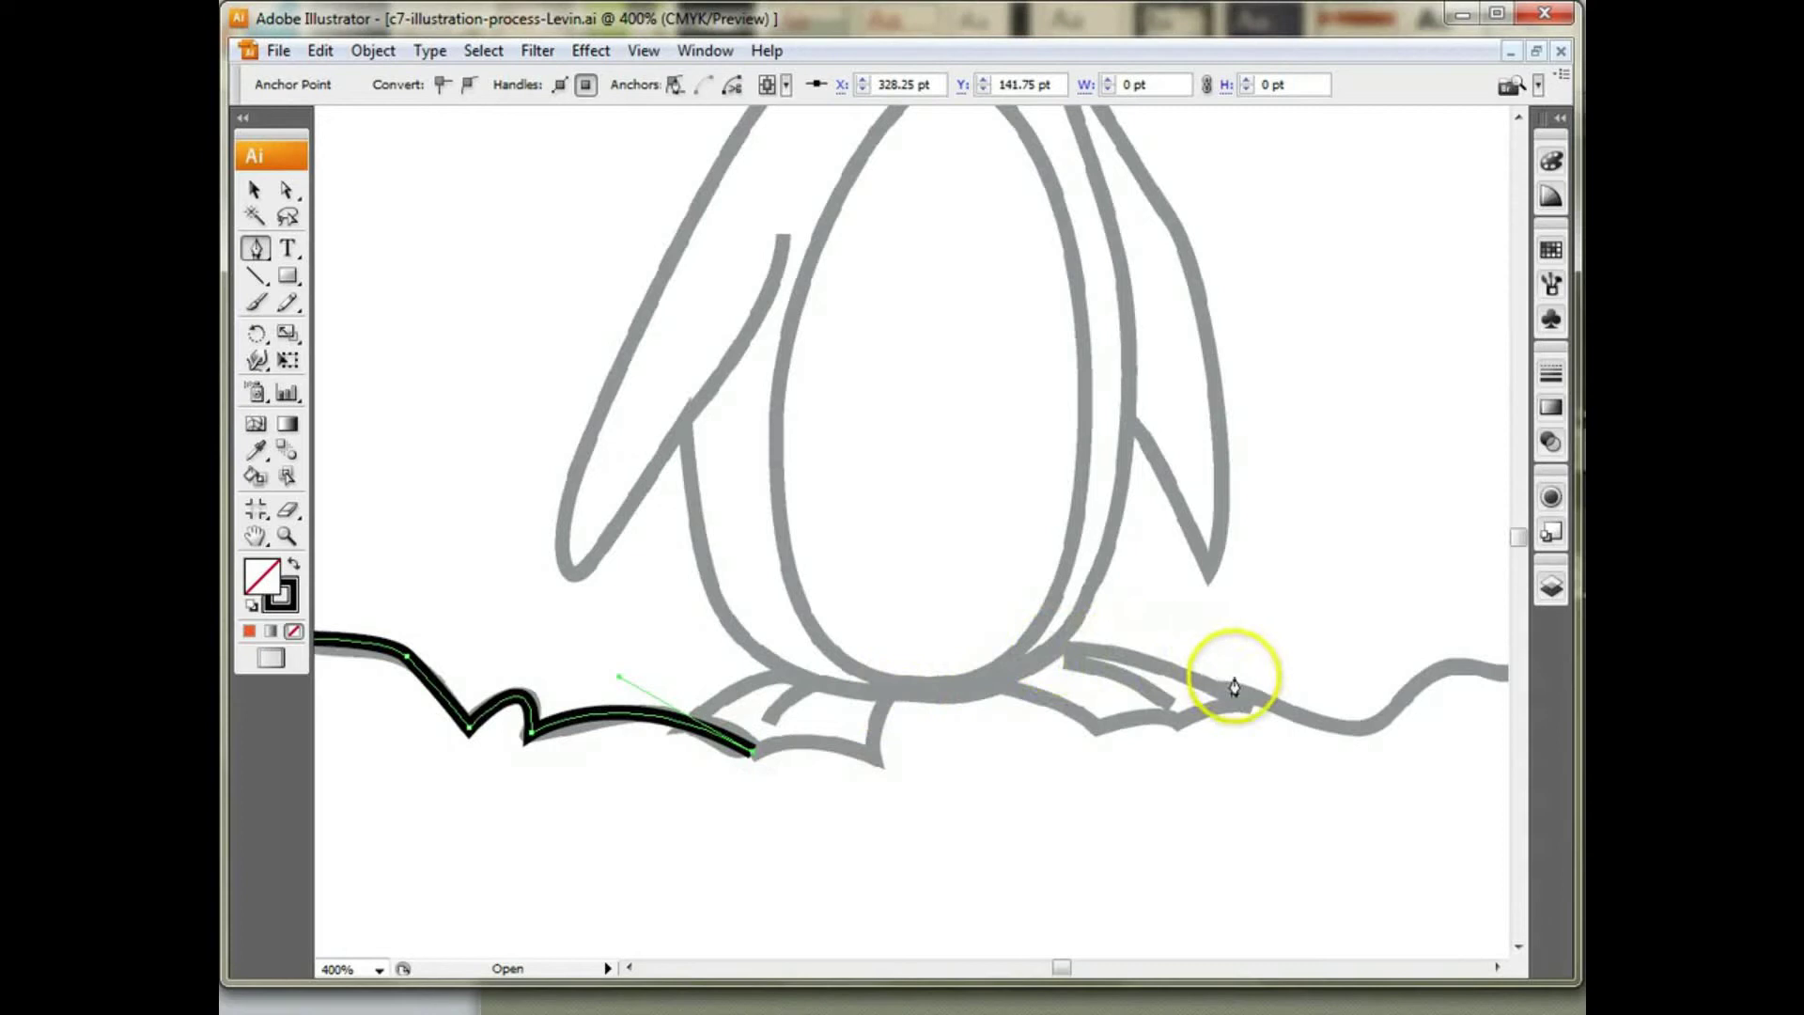
Step: Carry the snow line behind the penguin's feet and down into the dip just right of them
{"action": "left_click_drag", "start_coordinate": [1228, 701], "coordinate": [1492, 789]}
{"action": "left_click_drag", "start_coordinate": [1067, 967], "coordinate": [1054, 975]}
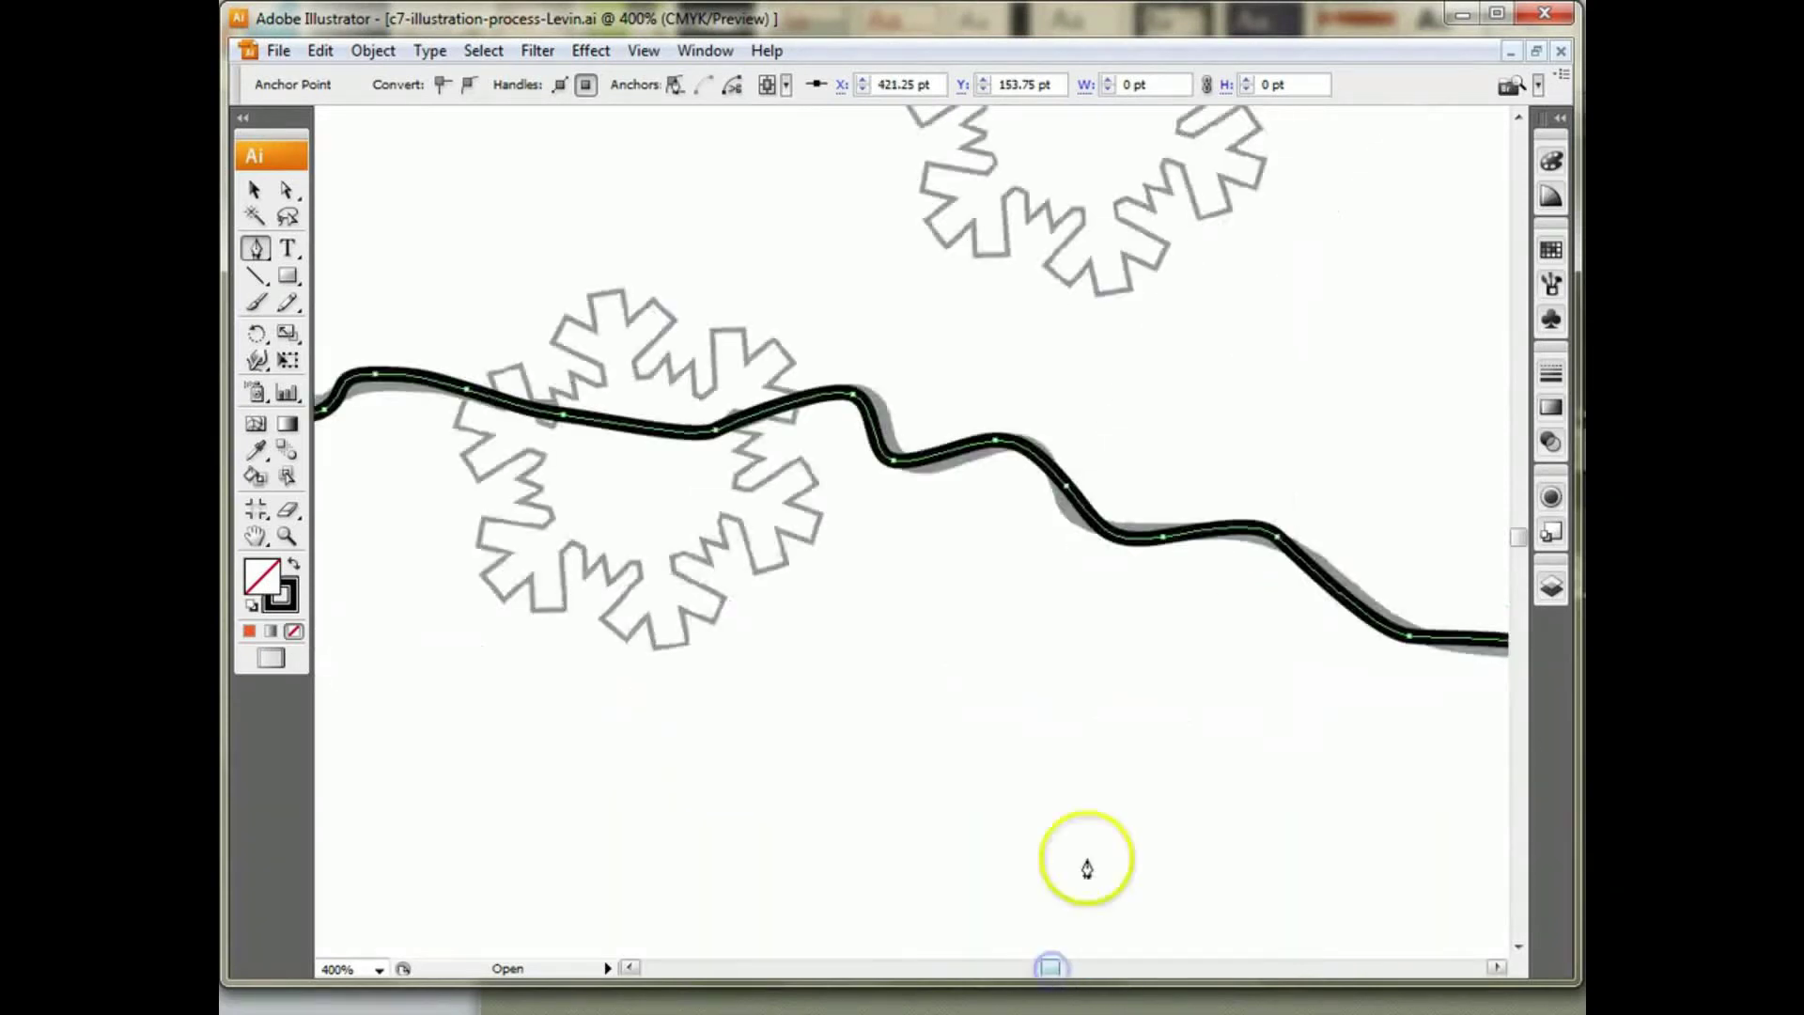
{"action": "mouse_move", "coordinate": [1087, 858]}
{"action": "left_mouse_down"}
{"action": "mouse_move", "coordinate": [1116, 834]}
{"action": "mouse_move", "coordinate": [846, 849]}
{"action": "left_mouse_up"}
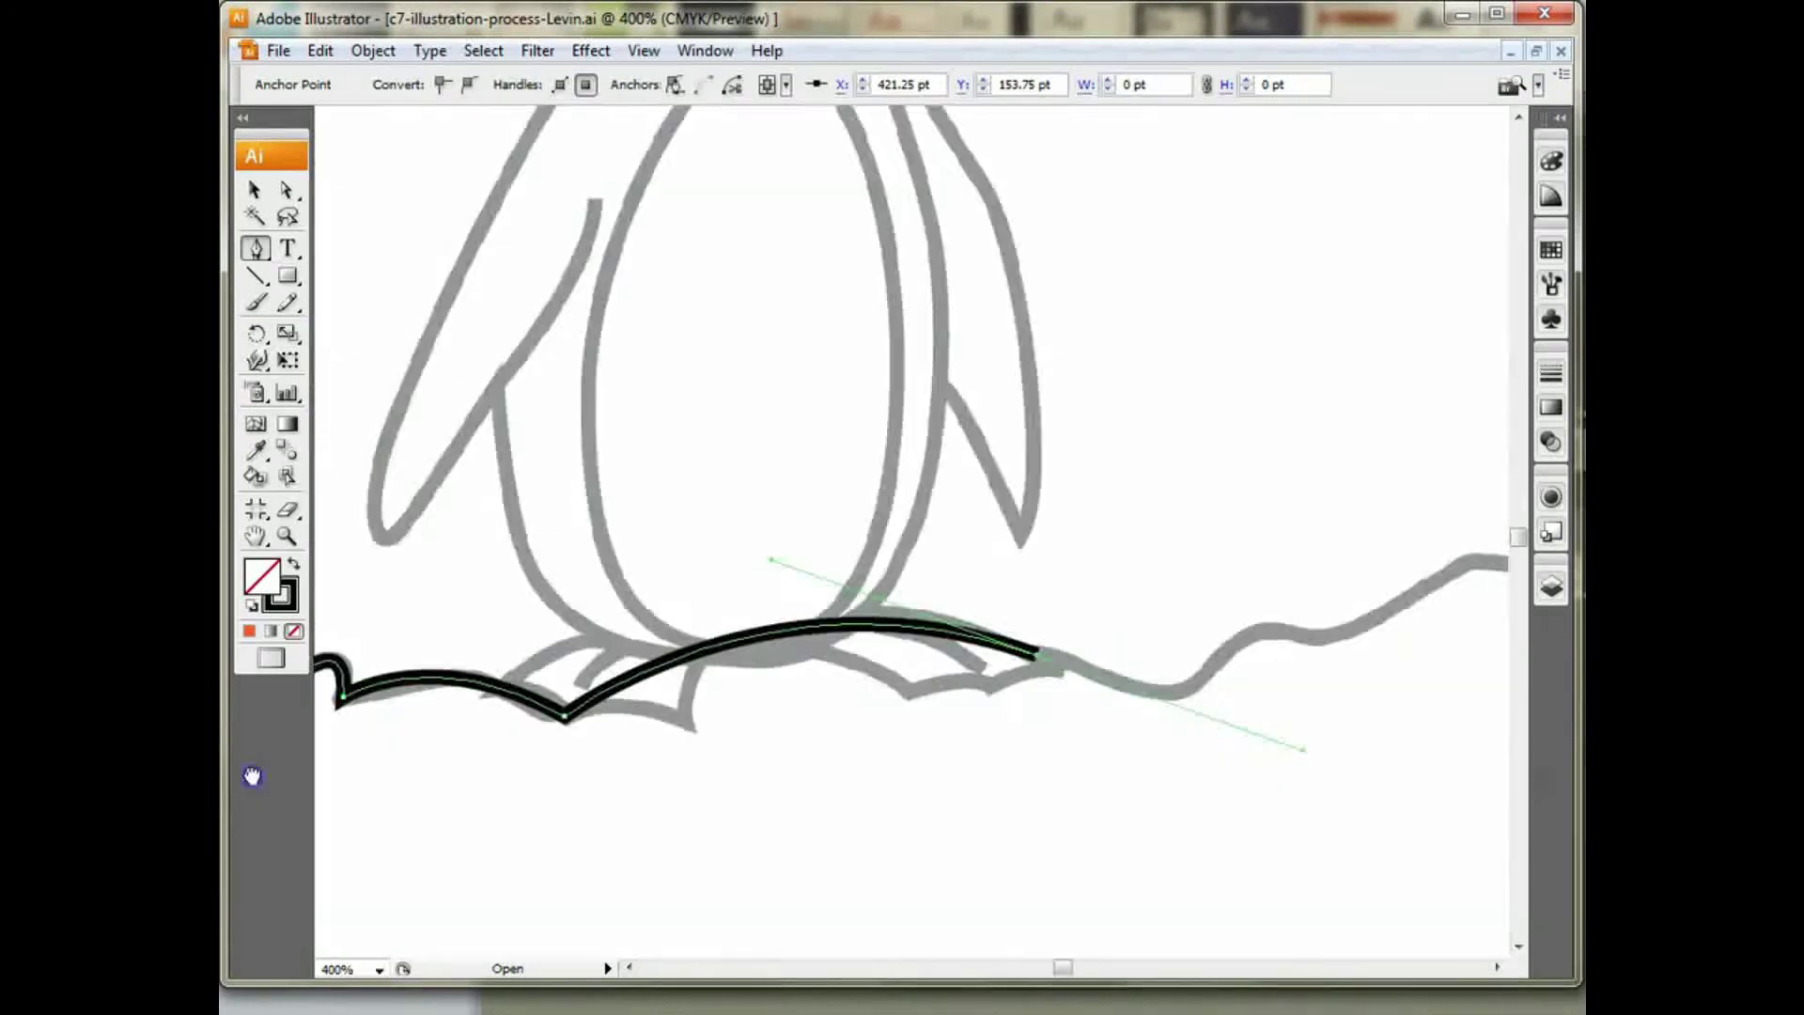
{"action": "left_click_drag", "start_coordinate": [816, 813], "coordinate": [699, 783]}
{"action": "left_click_drag", "start_coordinate": [1039, 668], "coordinate": [1053, 666]}
{"action": "left_click", "coordinate": [1112, 620]}
{"action": "key", "text": "ctrl+z"}
{"action": "left_click", "coordinate": [919, 624]}
{"action": "left_click_drag", "start_coordinate": [1083, 651], "coordinate": [1086, 651]}
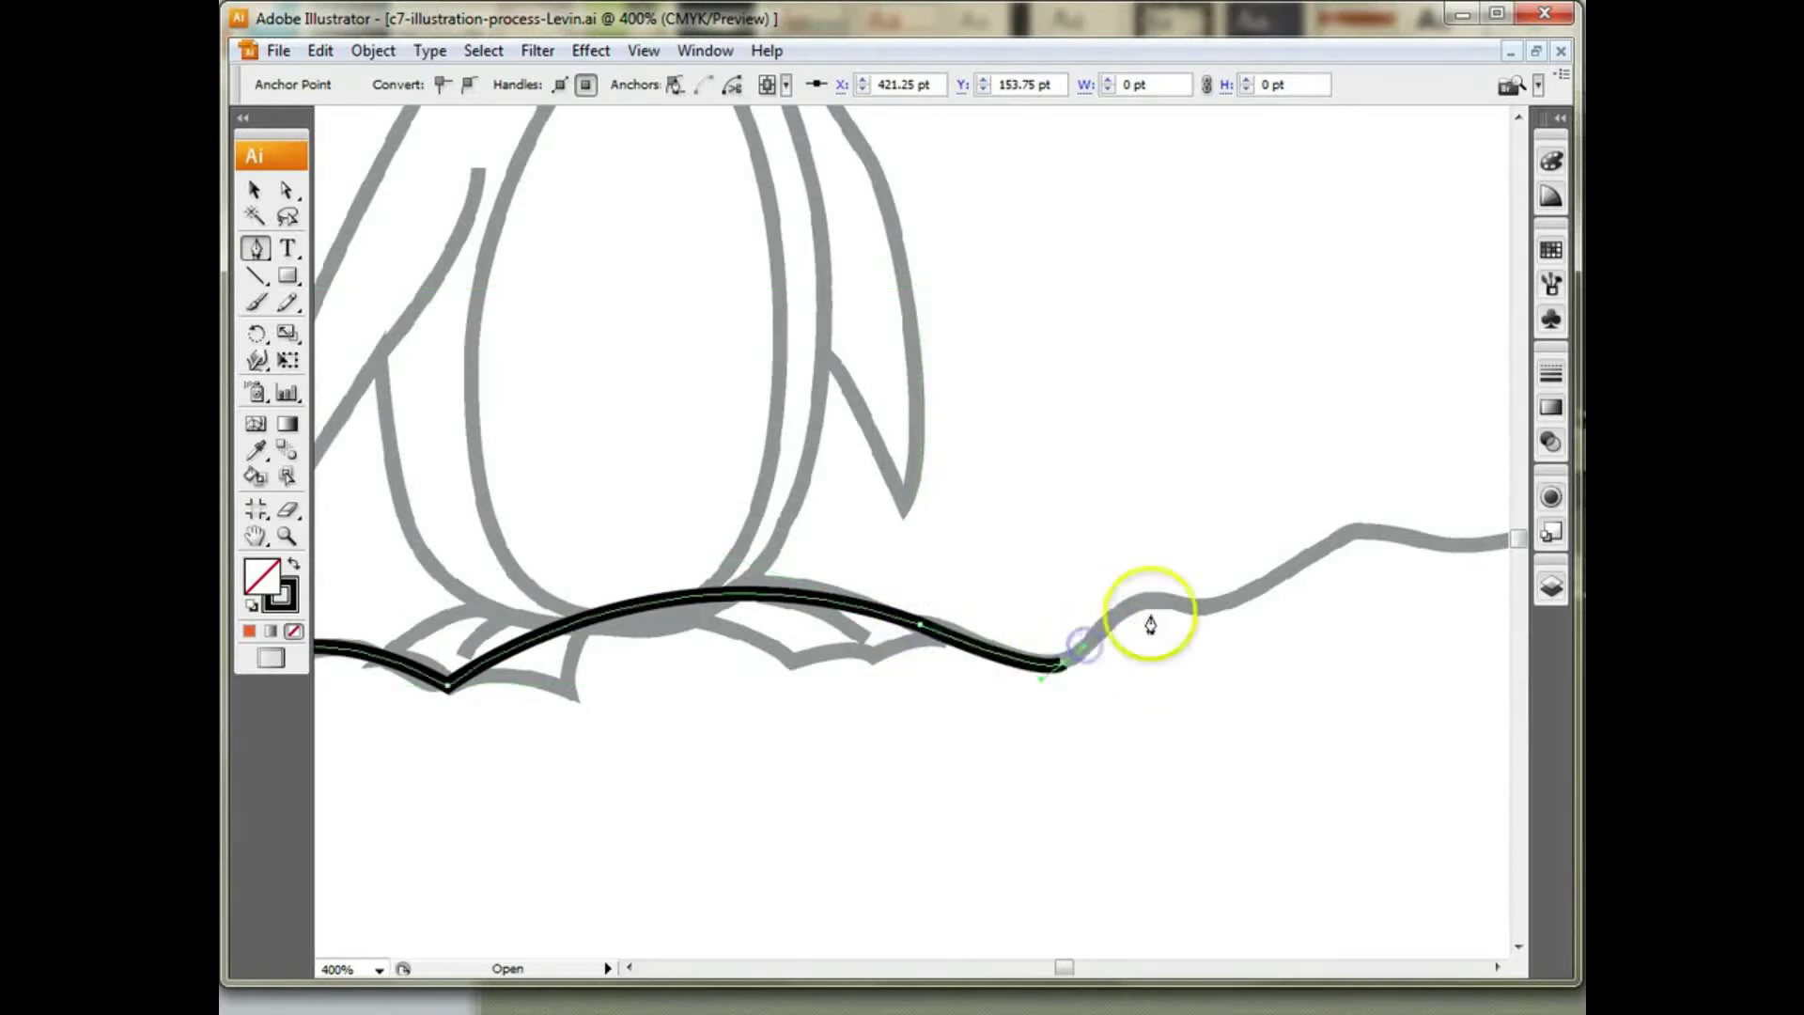
Step: Trace the snow line from the dip up the right slope, through the lower-right snowflake and over the hump beyond it
{"action": "left_click_drag", "start_coordinate": [1260, 612], "coordinate": [1260, 611]}
{"action": "left_click_drag", "start_coordinate": [1260, 612], "coordinate": [1015, 717]}
{"action": "left_click_drag", "start_coordinate": [1076, 575], "coordinate": [1114, 569]}
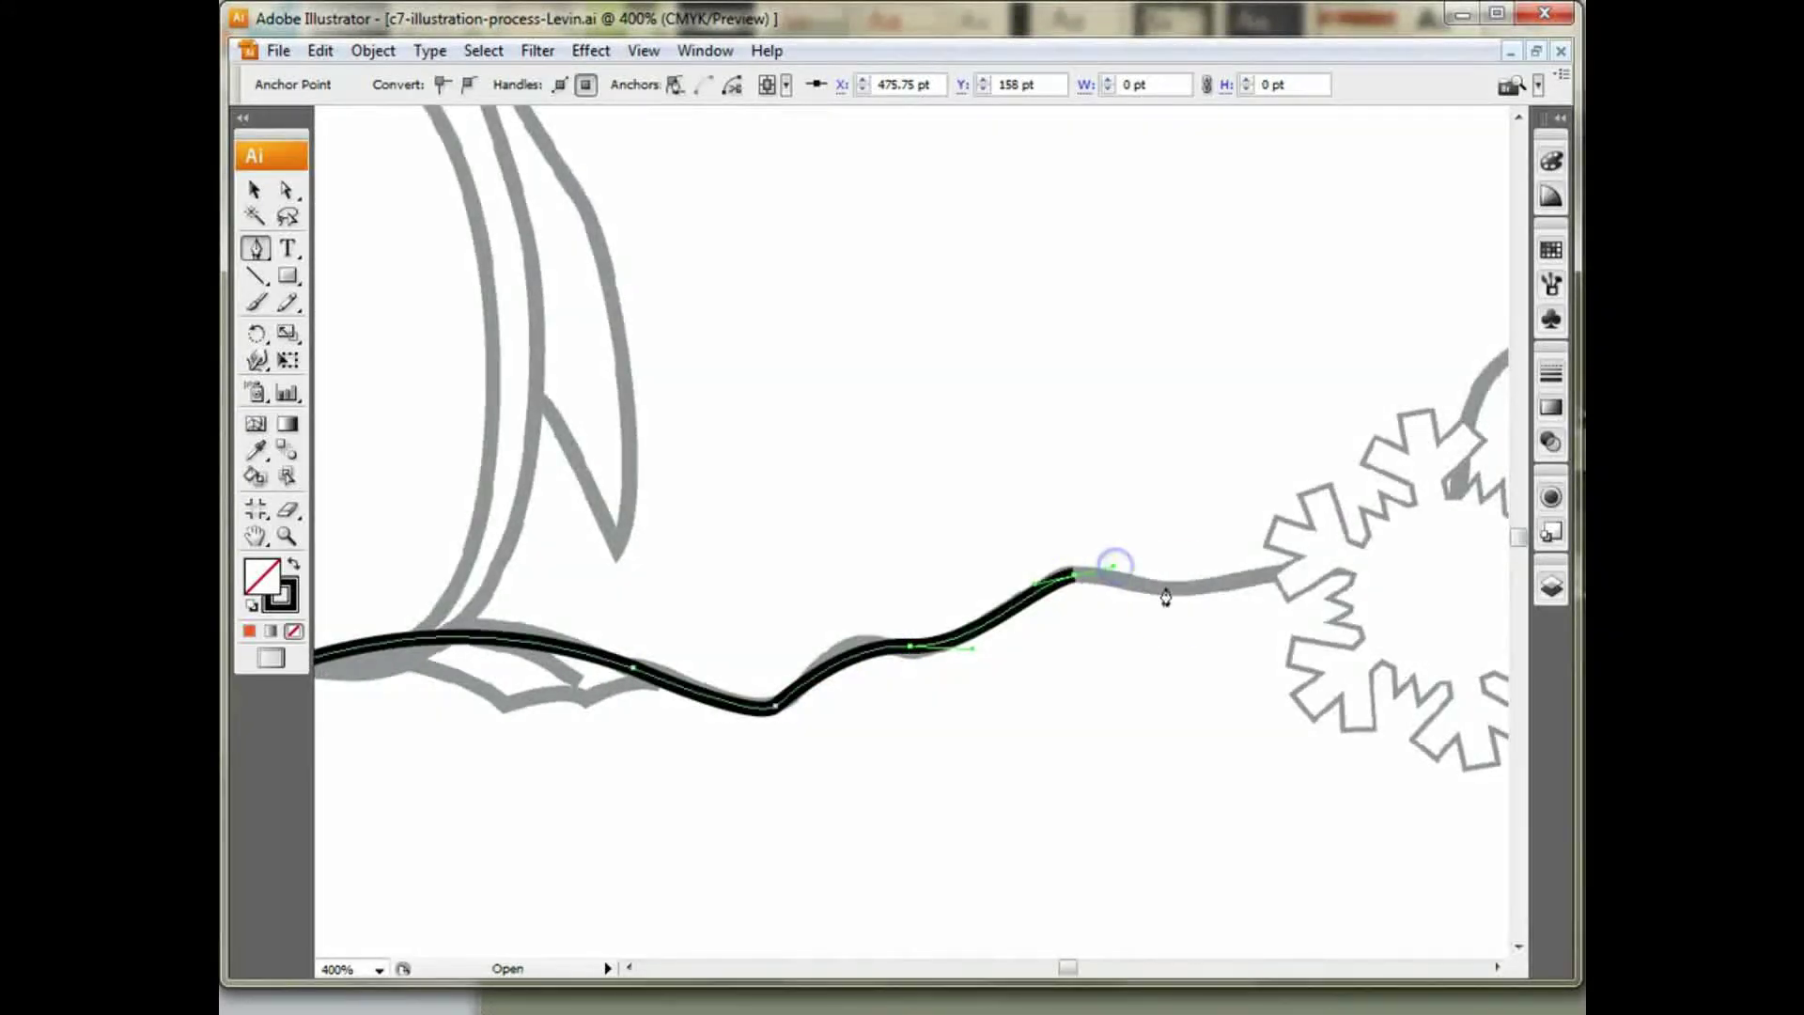
{"action": "left_click_drag", "start_coordinate": [1255, 597], "coordinate": [805, 724]}
{"action": "left_click_drag", "start_coordinate": [939, 556], "coordinate": [973, 499]}
{"action": "left_click_drag", "start_coordinate": [1053, 404], "coordinate": [1144, 419]}
{"action": "left_click_drag", "start_coordinate": [1240, 532], "coordinate": [850, 625]}
Step: Trace the next snow rise and the curled drift, ending on a corner point at the drift's sharp tip
{"action": "mouse_move", "coordinate": [859, 484]}
{"action": "left_mouse_down"}
{"action": "mouse_move", "coordinate": [919, 425]}
{"action": "mouse_move", "coordinate": [975, 419]}
{"action": "left_mouse_up"}
{"action": "left_click_drag", "start_coordinate": [1107, 468], "coordinate": [1170, 508]}
{"action": "left_click", "coordinate": [1090, 464]}
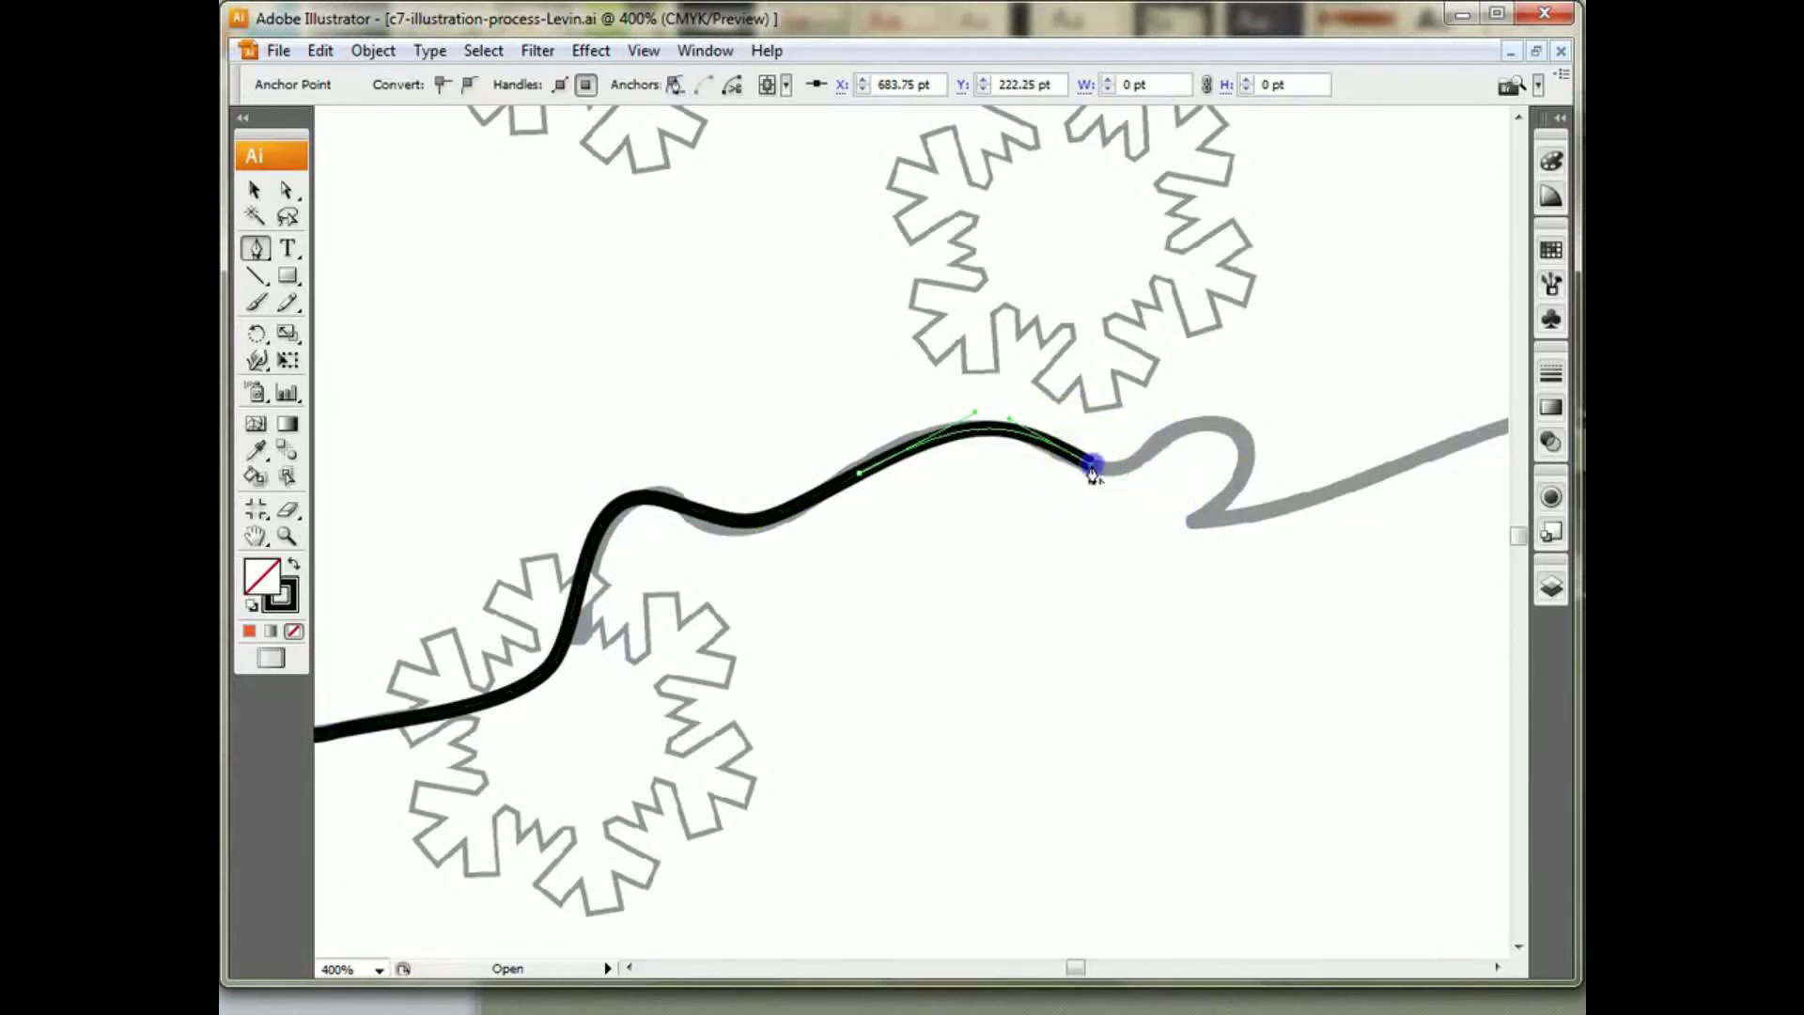
{"action": "left_click", "coordinate": [1199, 413]}
{"action": "left_click_drag", "start_coordinate": [1199, 523], "coordinate": [1075, 617]}
{"action": "left_click", "coordinate": [1197, 521]}
Step: Extend the snow line with a curve from the drift's tip to the right artboard edge and check the whole path
{"action": "left_click_drag", "start_coordinate": [1309, 644], "coordinate": [856, 765]}
{"action": "left_click", "coordinate": [1144, 529]}
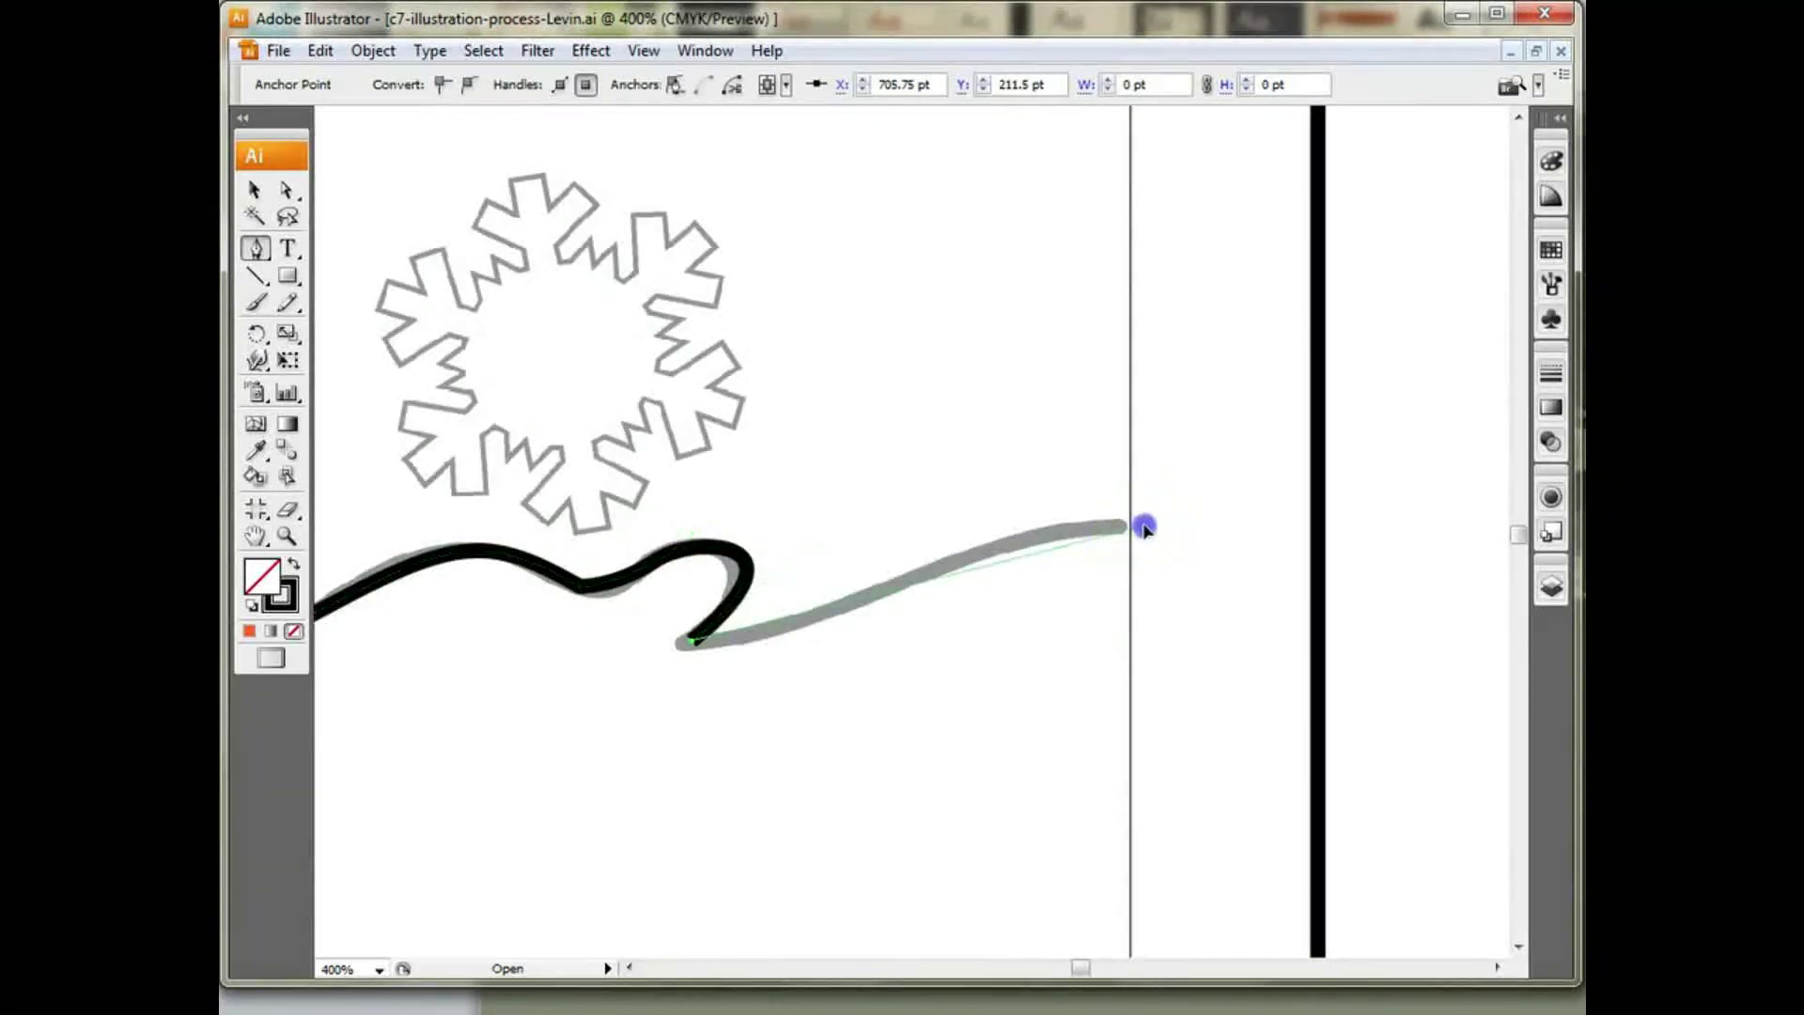
{"action": "left_click_drag", "start_coordinate": [1206, 554], "coordinate": [1203, 552]}
{"action": "left_click_drag", "start_coordinate": [903, 737], "coordinate": [1120, 308]}
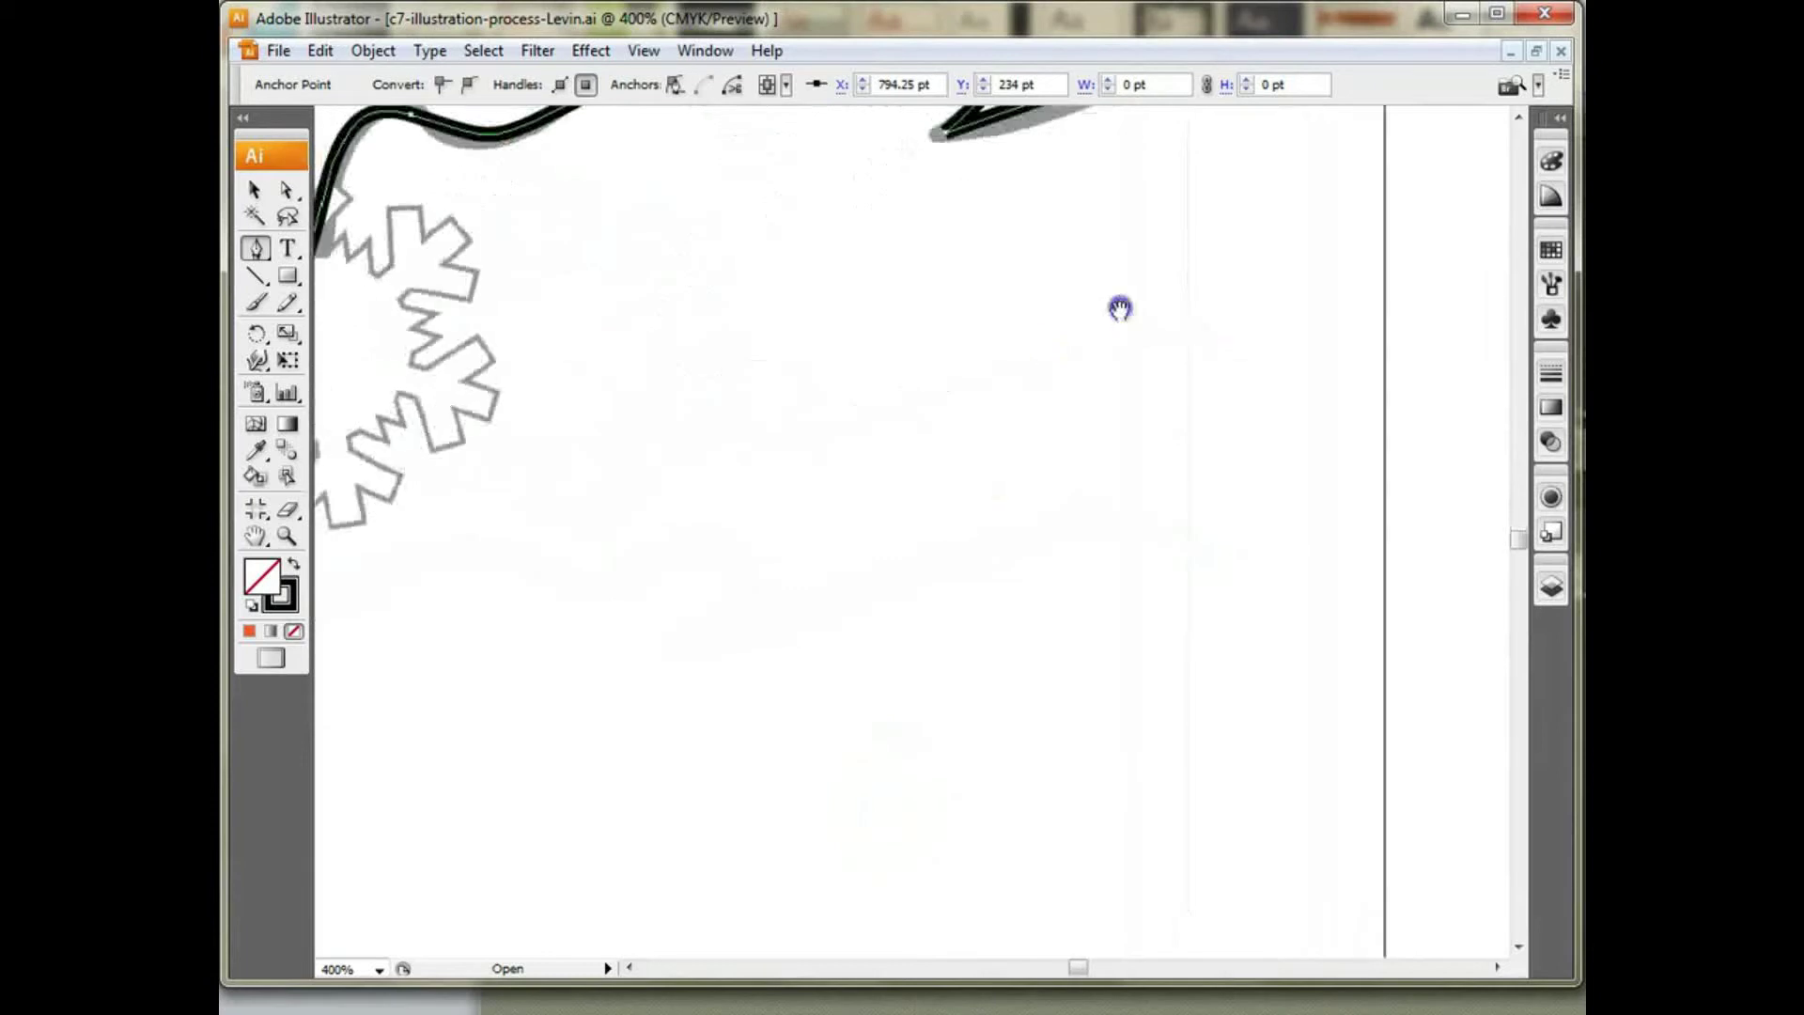
{"action": "key", "text": "ctrl+minus"}
{"action": "key", "text": "ctrl+minus"}
{"action": "key", "text": "ctrl+minus"}
{"action": "key", "text": "ctrl+minus"}
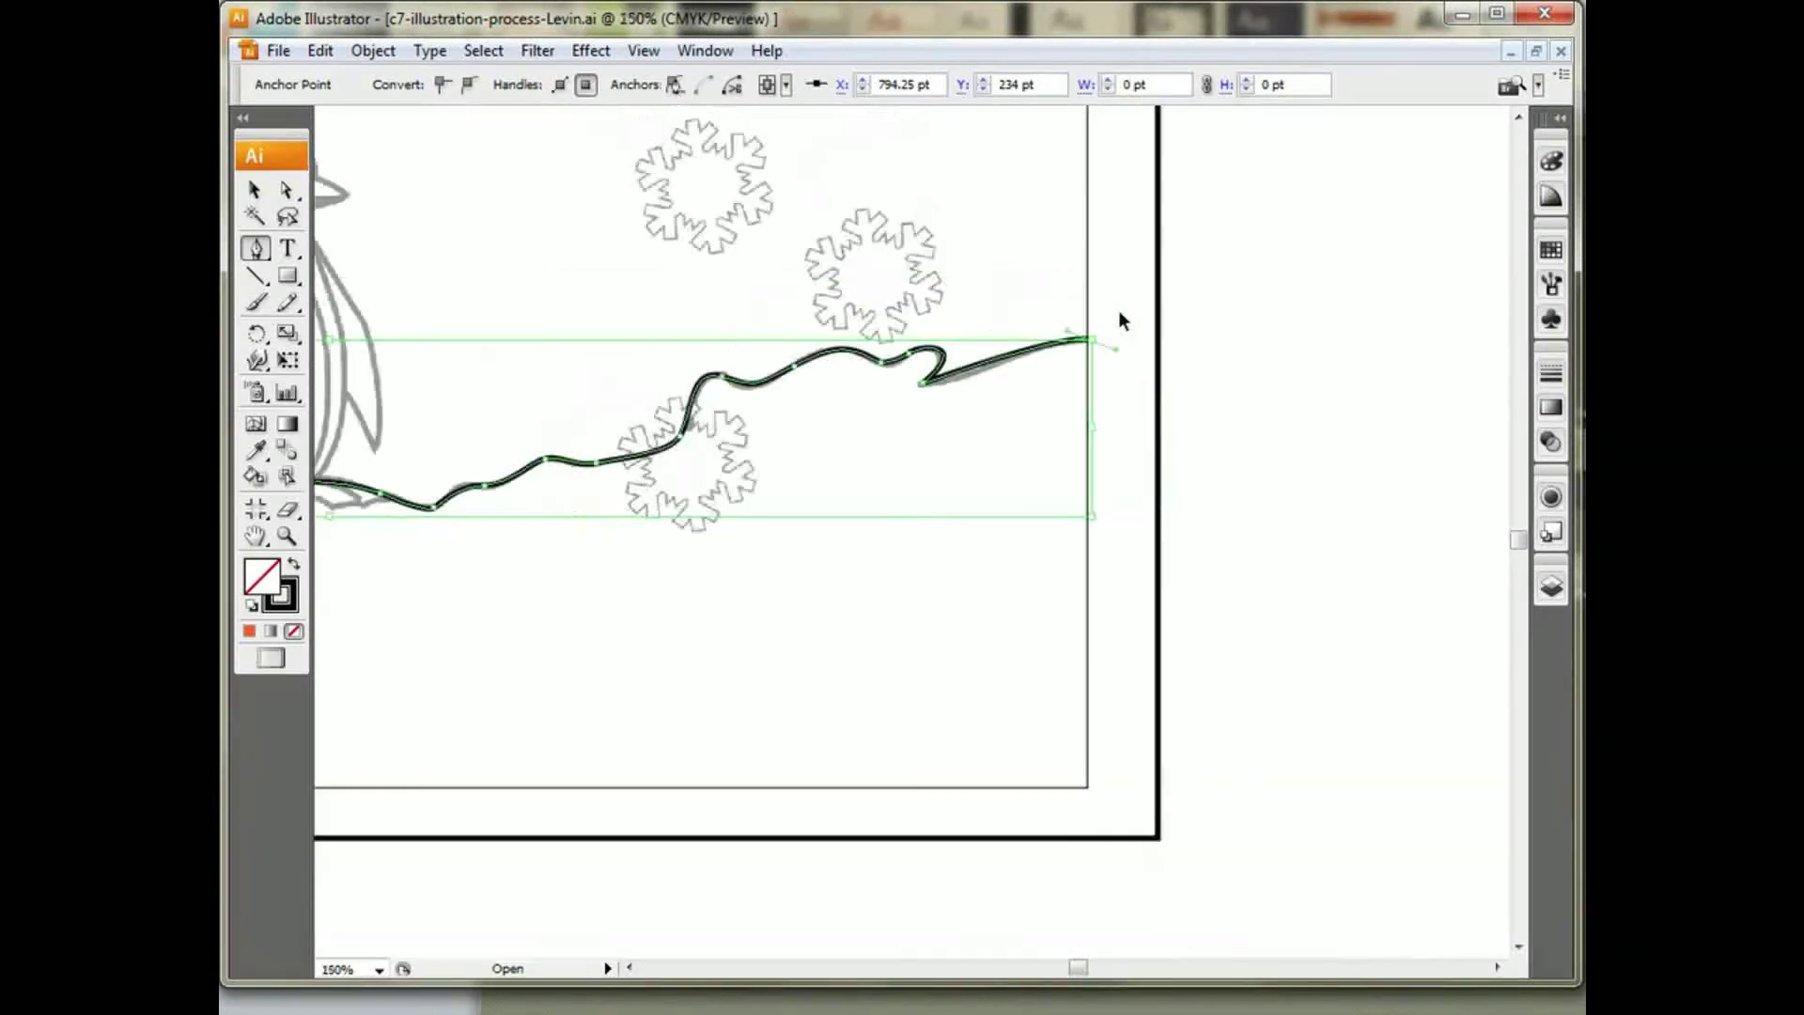
{"action": "left_click_drag", "start_coordinate": [745, 676], "coordinate": [1077, 636]}
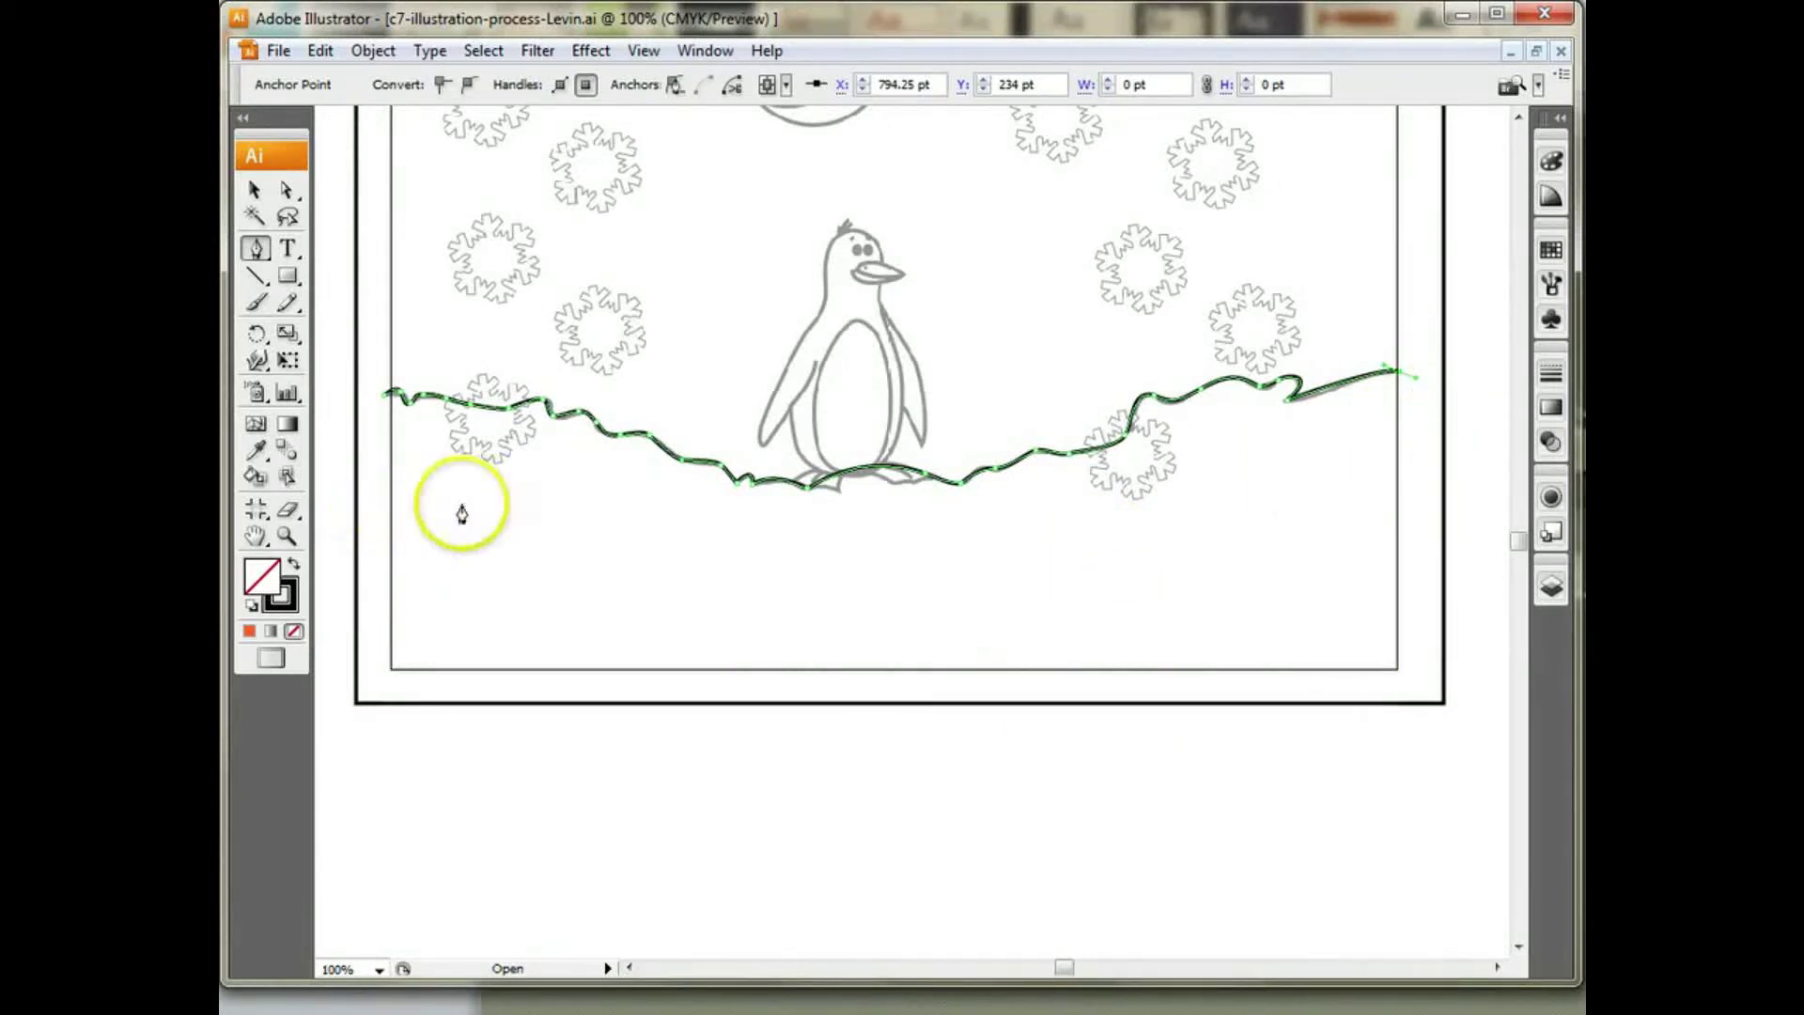
Step: Try filling the open snow line path with a teal of C 57.65, M 0, Y 33.33, K 0
{"action": "left_click", "coordinate": [252, 191]}
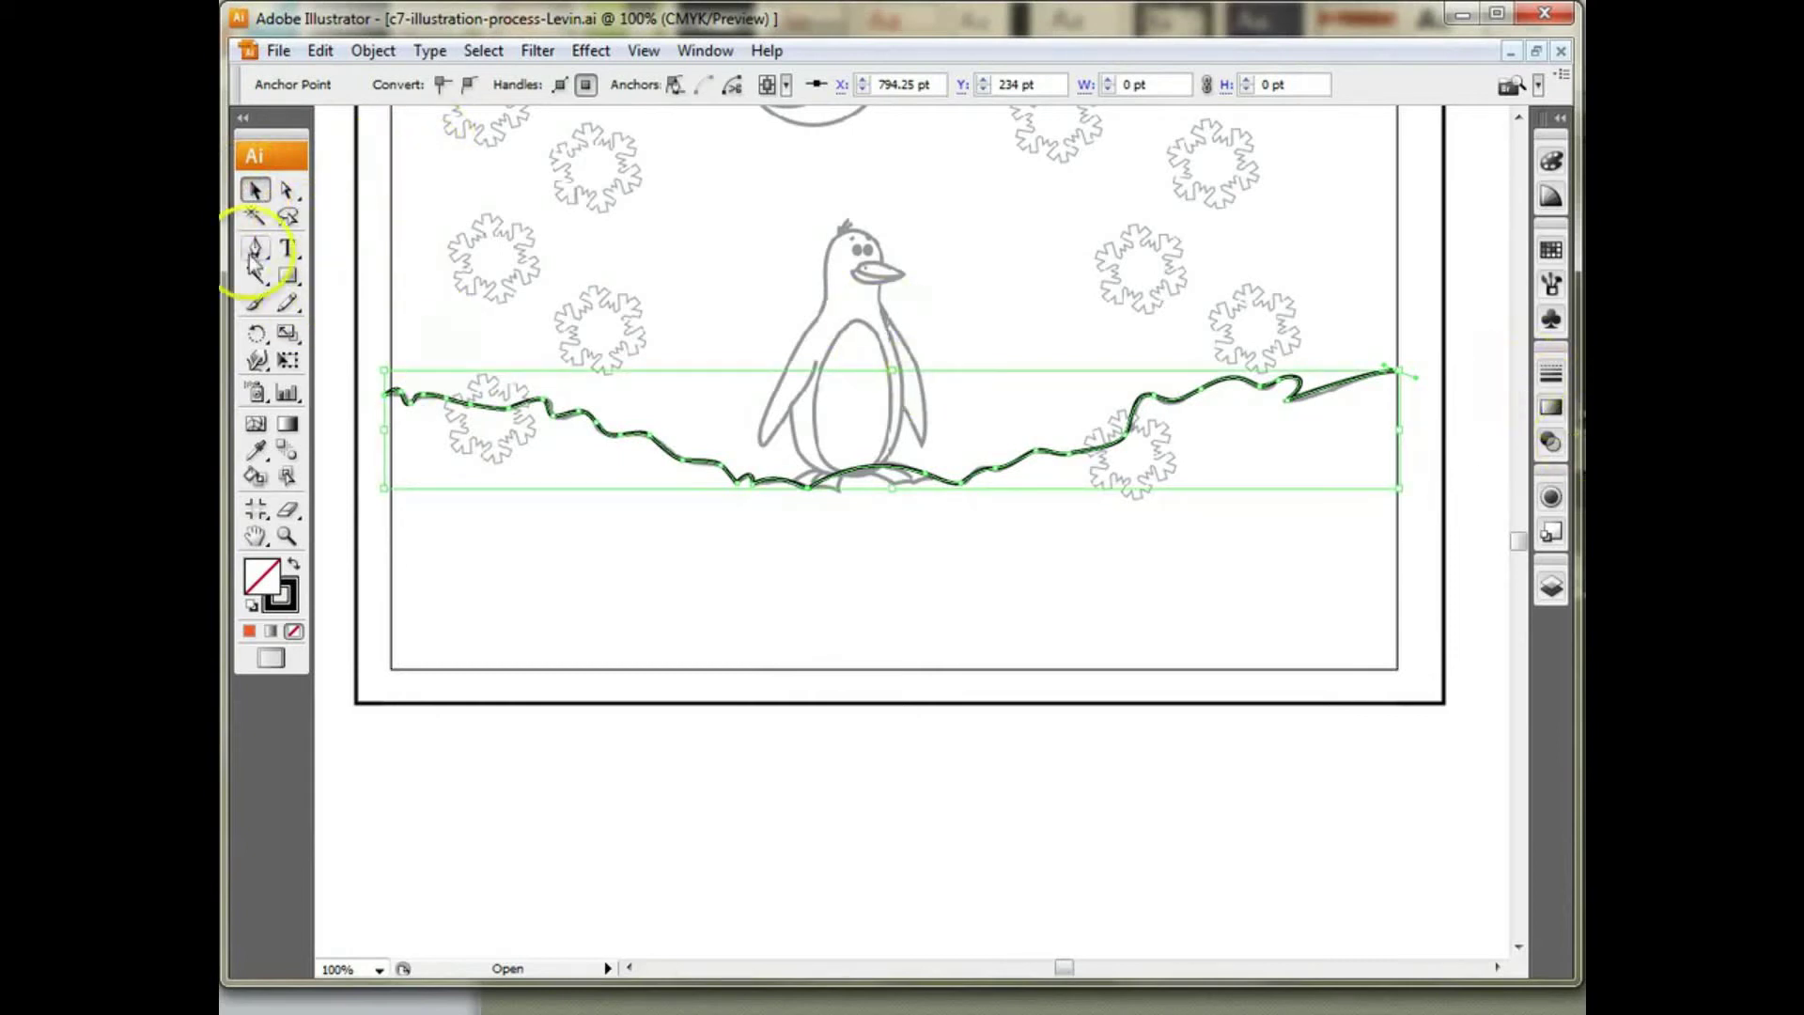
{"action": "left_click", "coordinate": [511, 635]}
{"action": "left_click", "coordinate": [564, 414]}
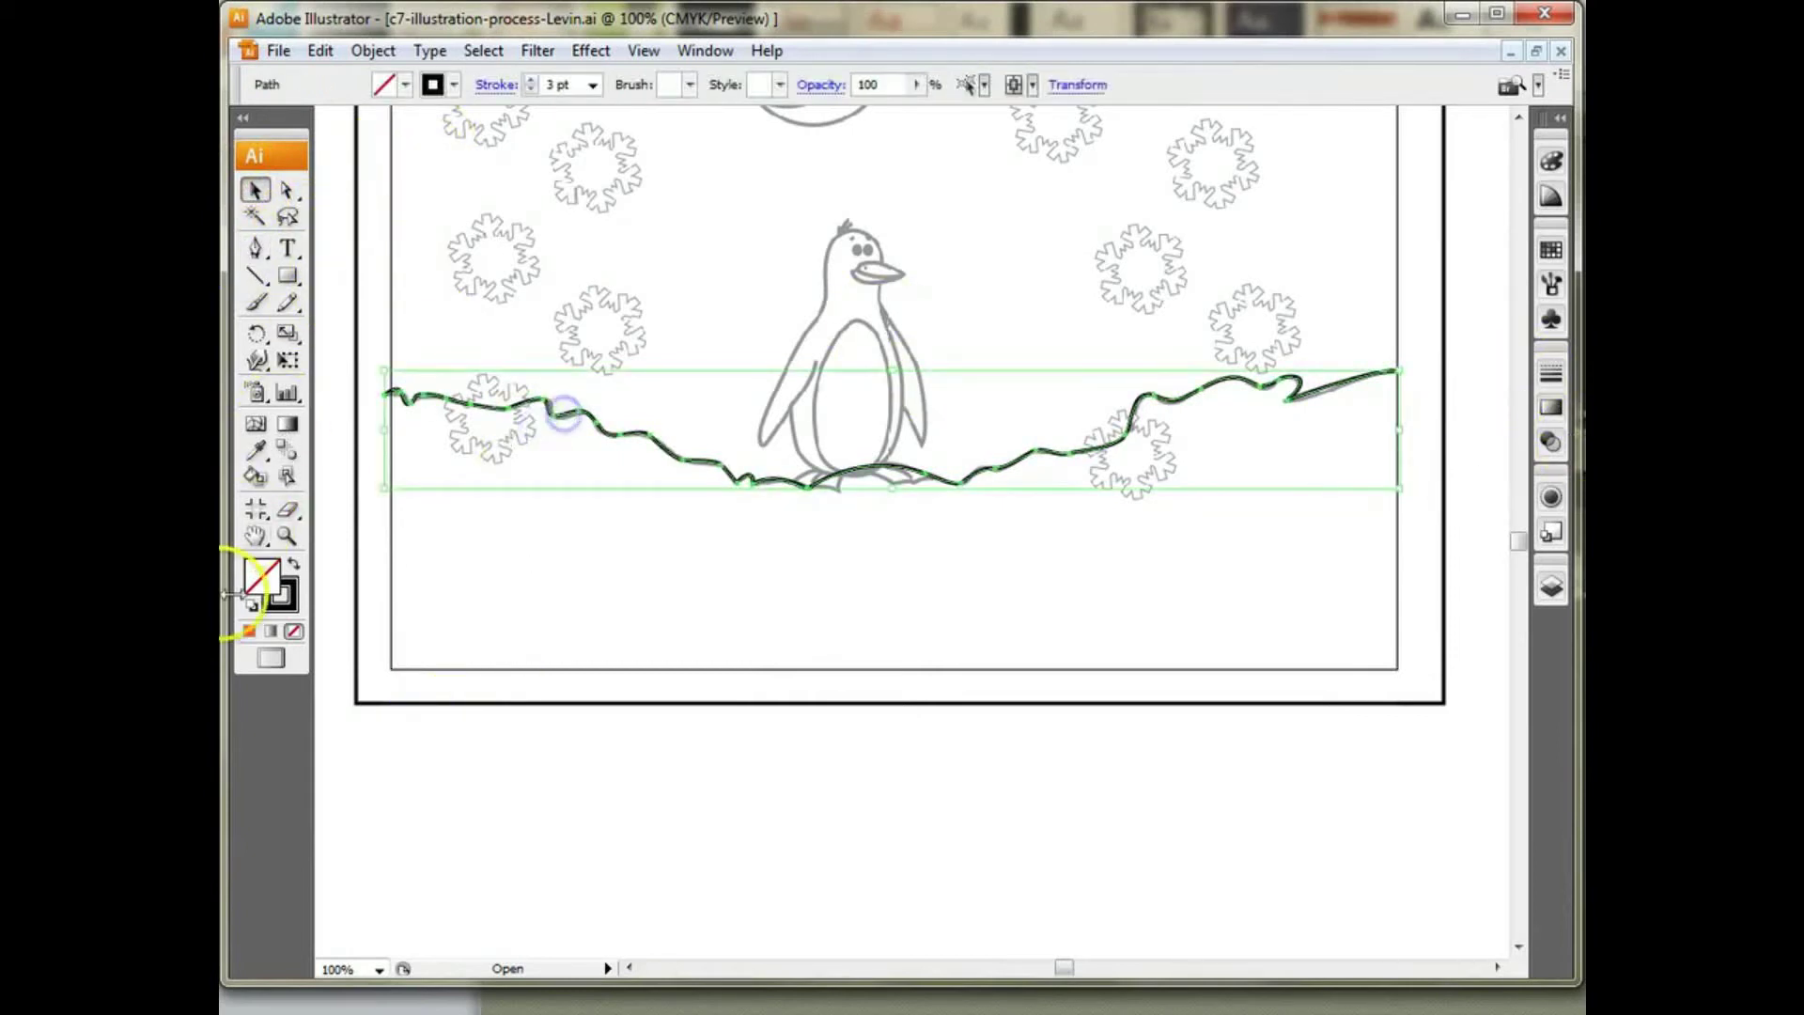
{"action": "double_click", "coordinate": [256, 599]}
{"action": "left_click", "coordinate": [932, 516]}
{"action": "left_click", "coordinate": [817, 475]}
{"action": "left_click", "coordinate": [991, 361]}
{"action": "left_click", "coordinate": [877, 367]}
{"action": "left_click", "coordinate": [1143, 347]}
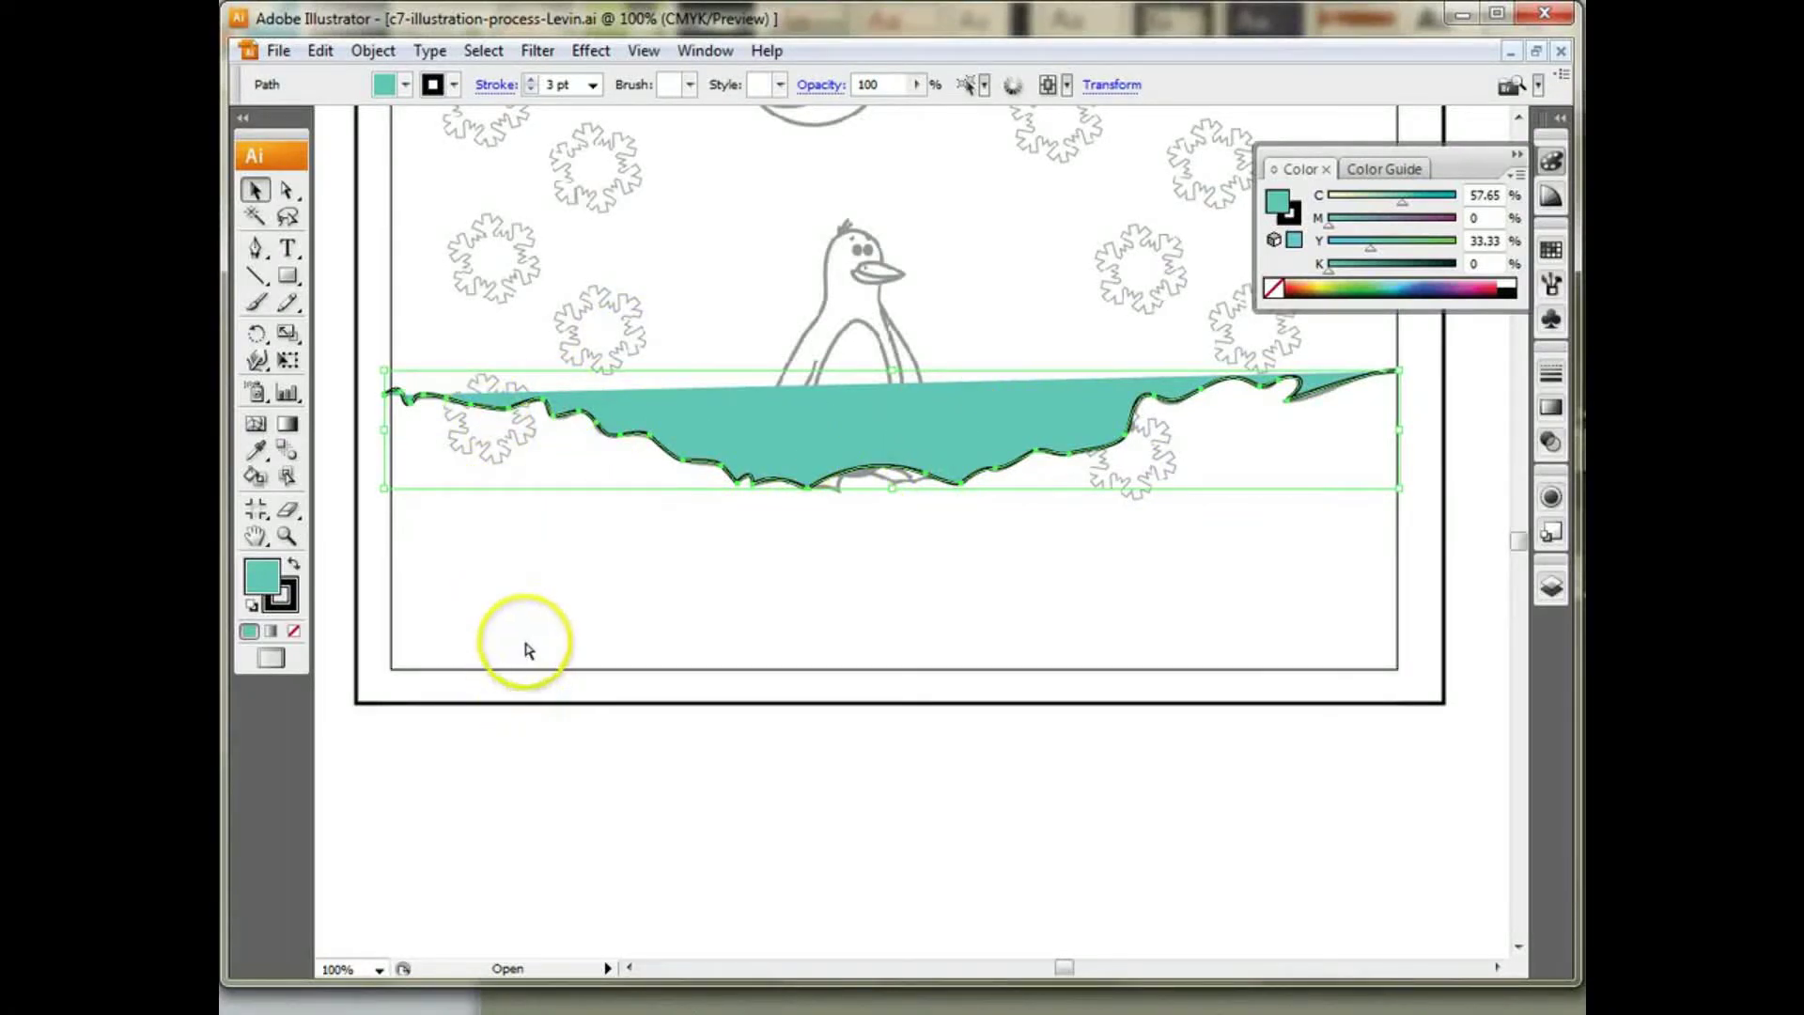
Step: Undo the teal fill and the final segment, and redraw the curve from the drift's tip to the right artboard edge
{"action": "key", "text": "ctrl+z"}
{"action": "left_click", "coordinate": [1289, 407]}
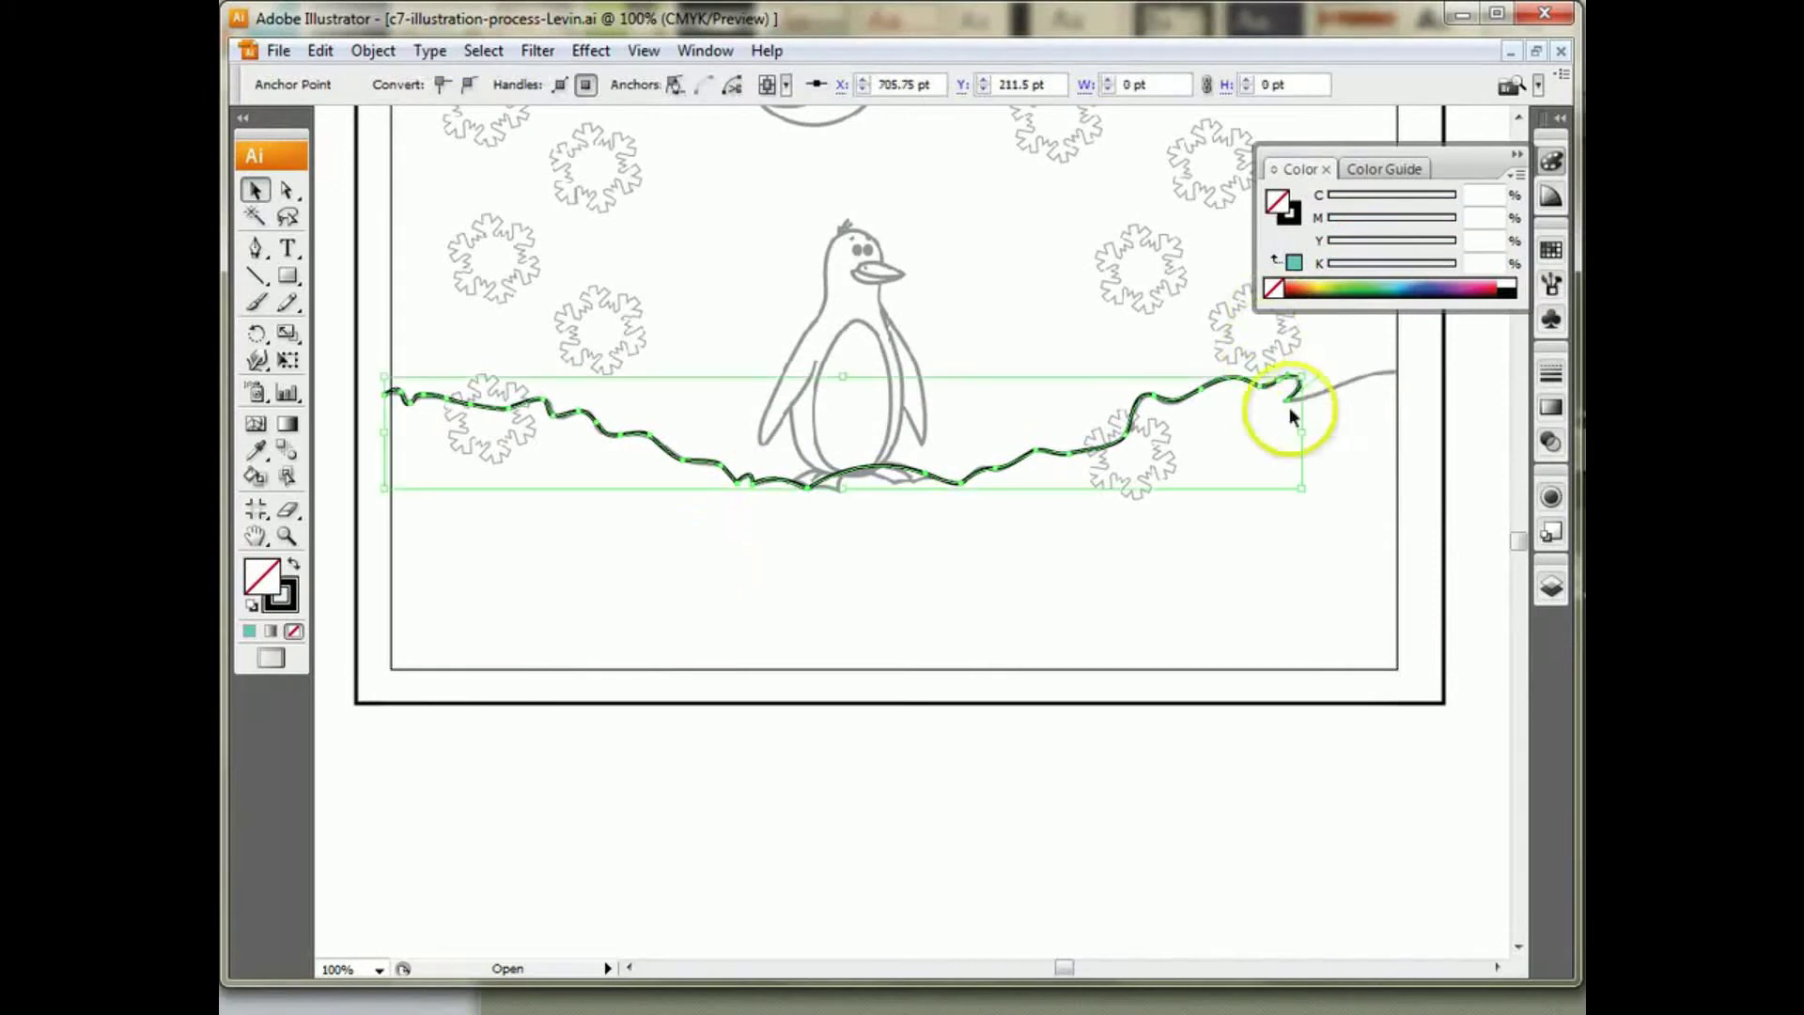
{"action": "left_click", "coordinate": [256, 247]}
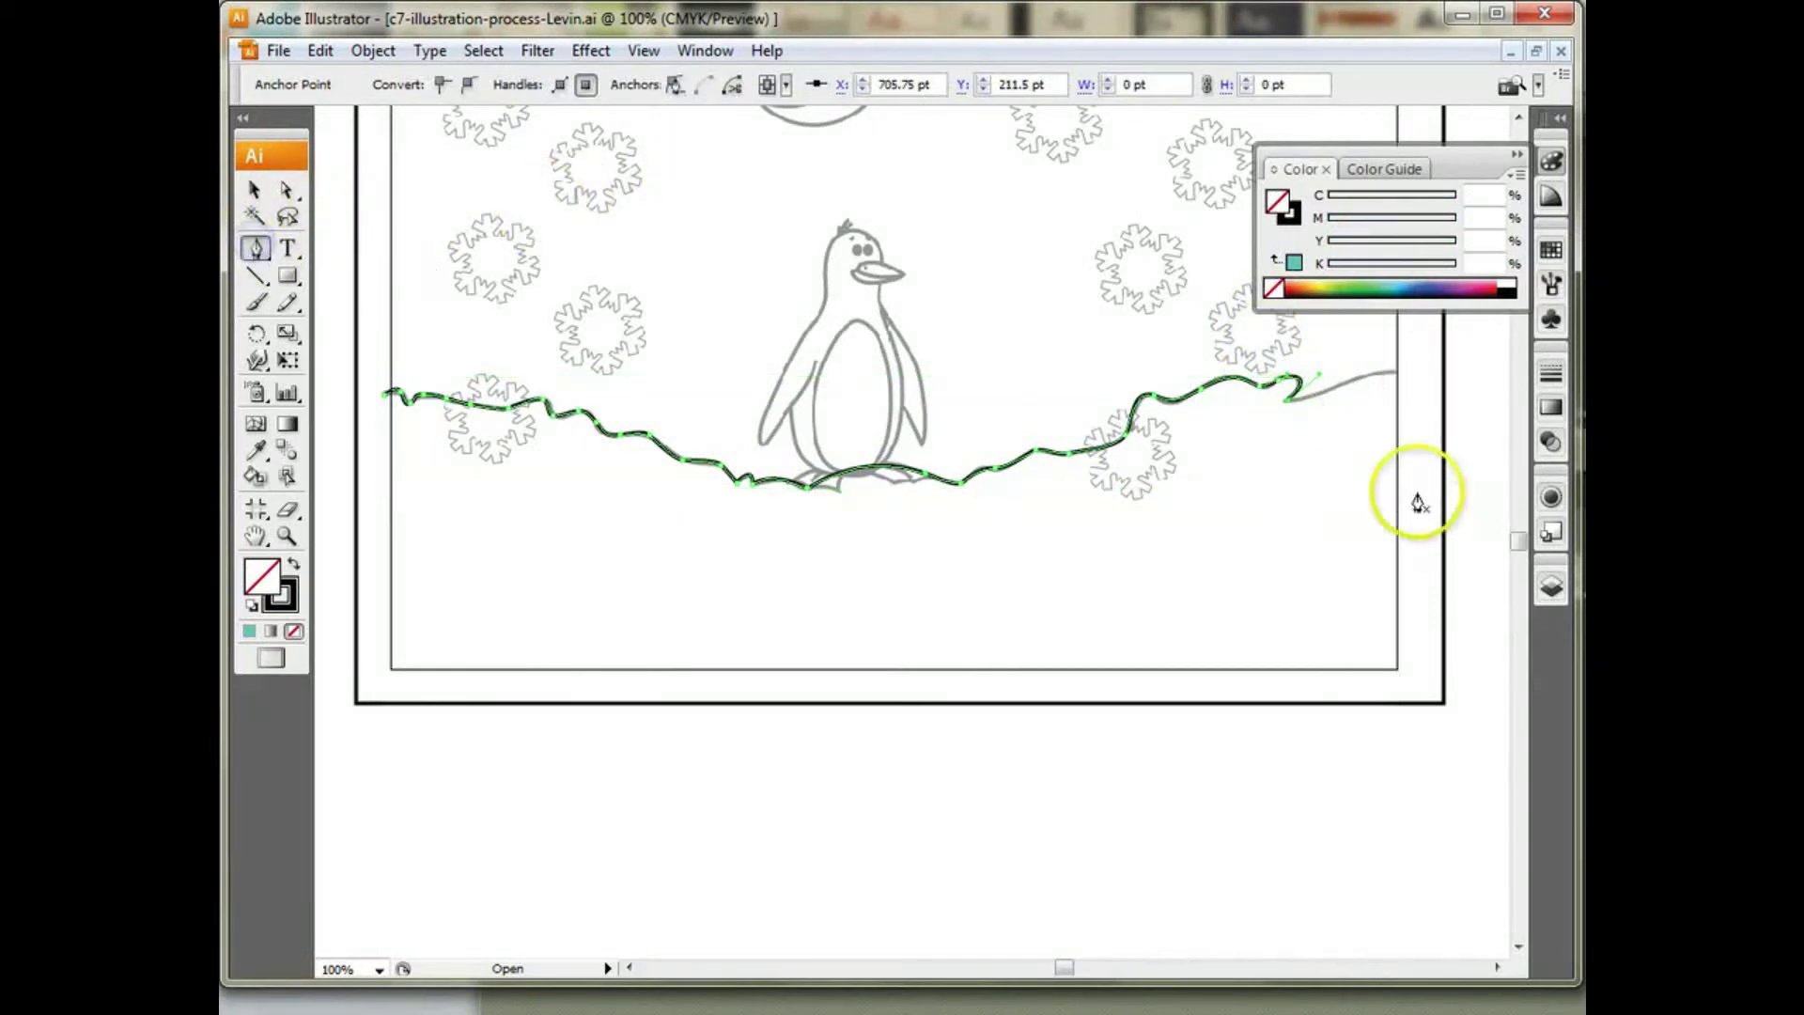
{"action": "left_click_drag", "start_coordinate": [1363, 400], "coordinate": [1383, 406]}
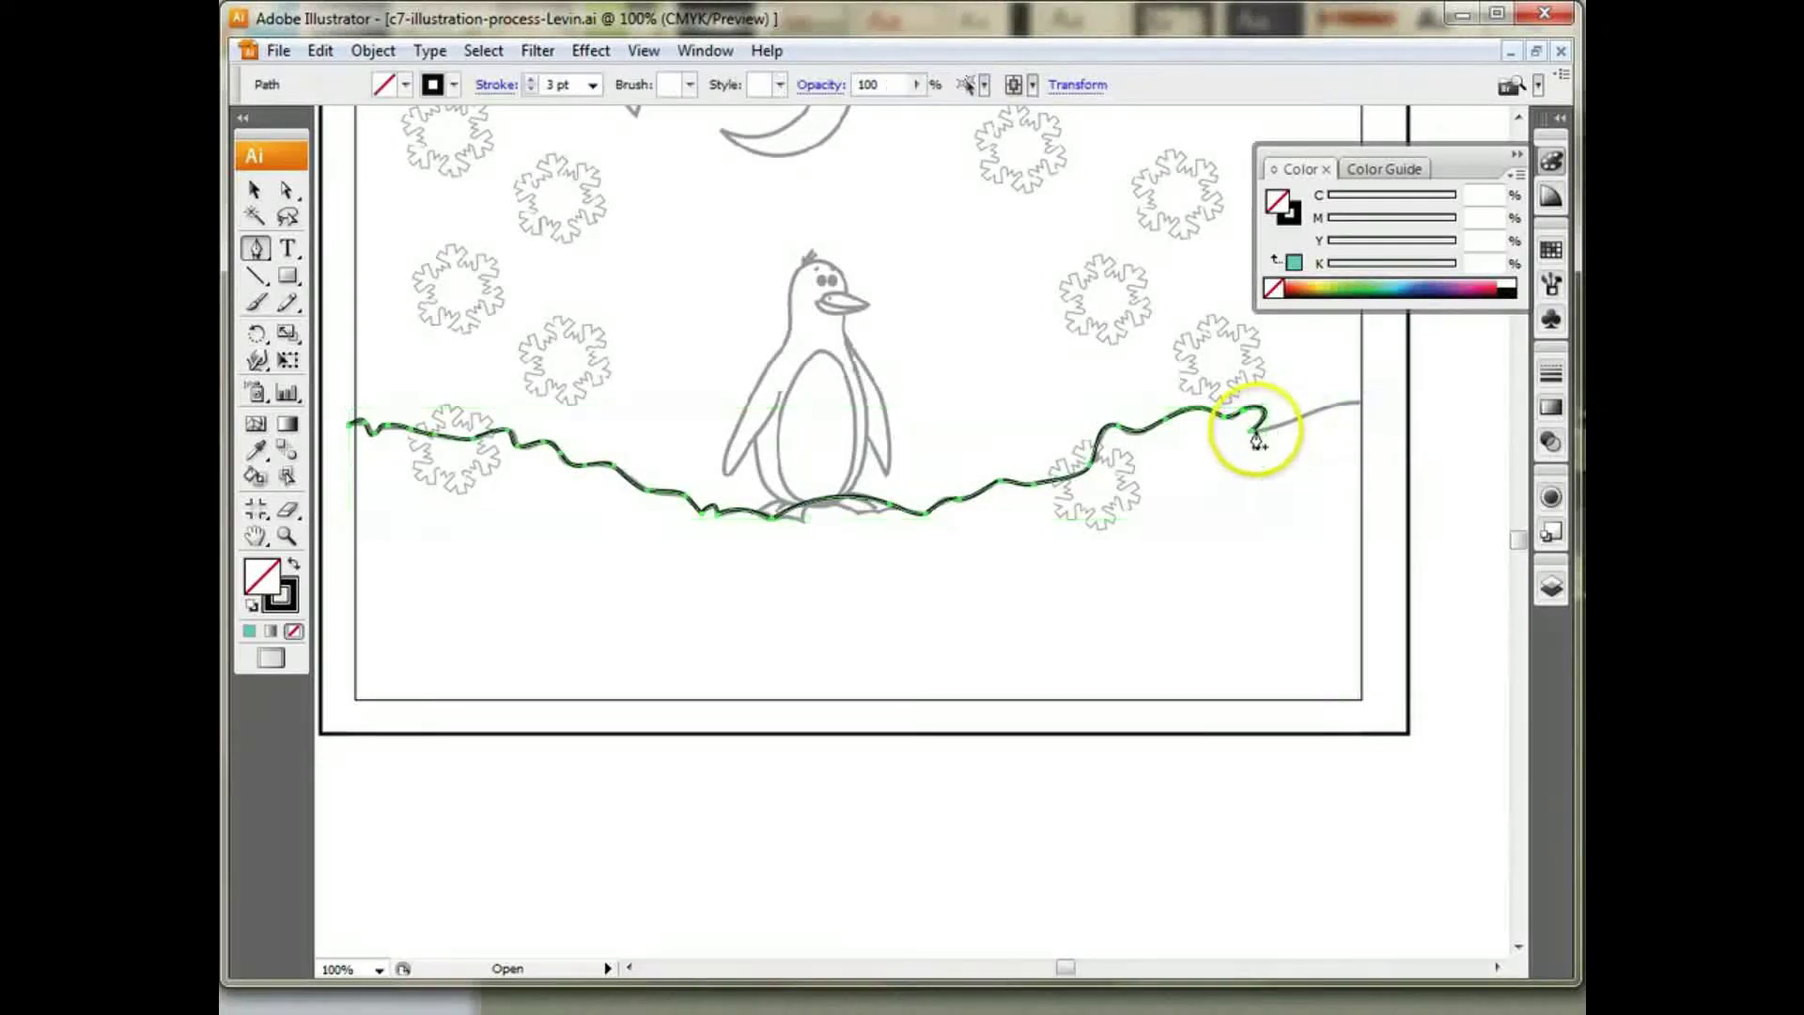
{"action": "left_click", "coordinate": [1253, 431]}
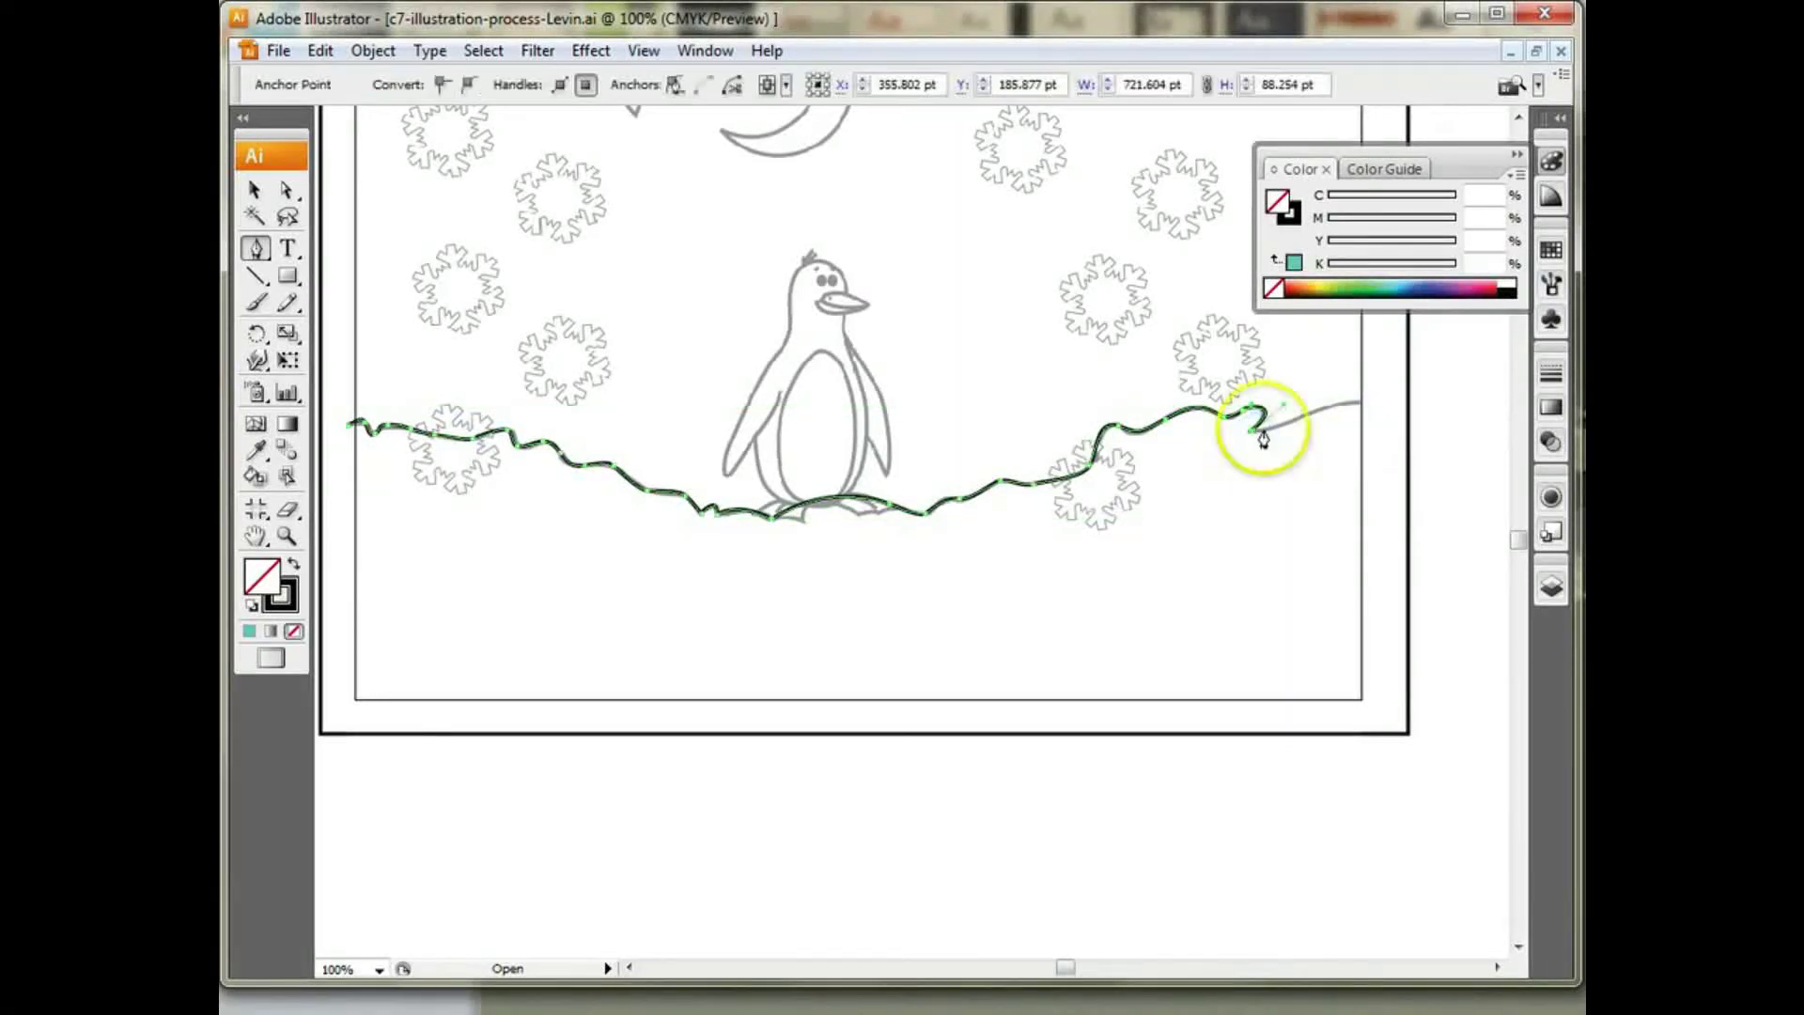
{"action": "left_click_drag", "start_coordinate": [1362, 400], "coordinate": [1385, 415]}
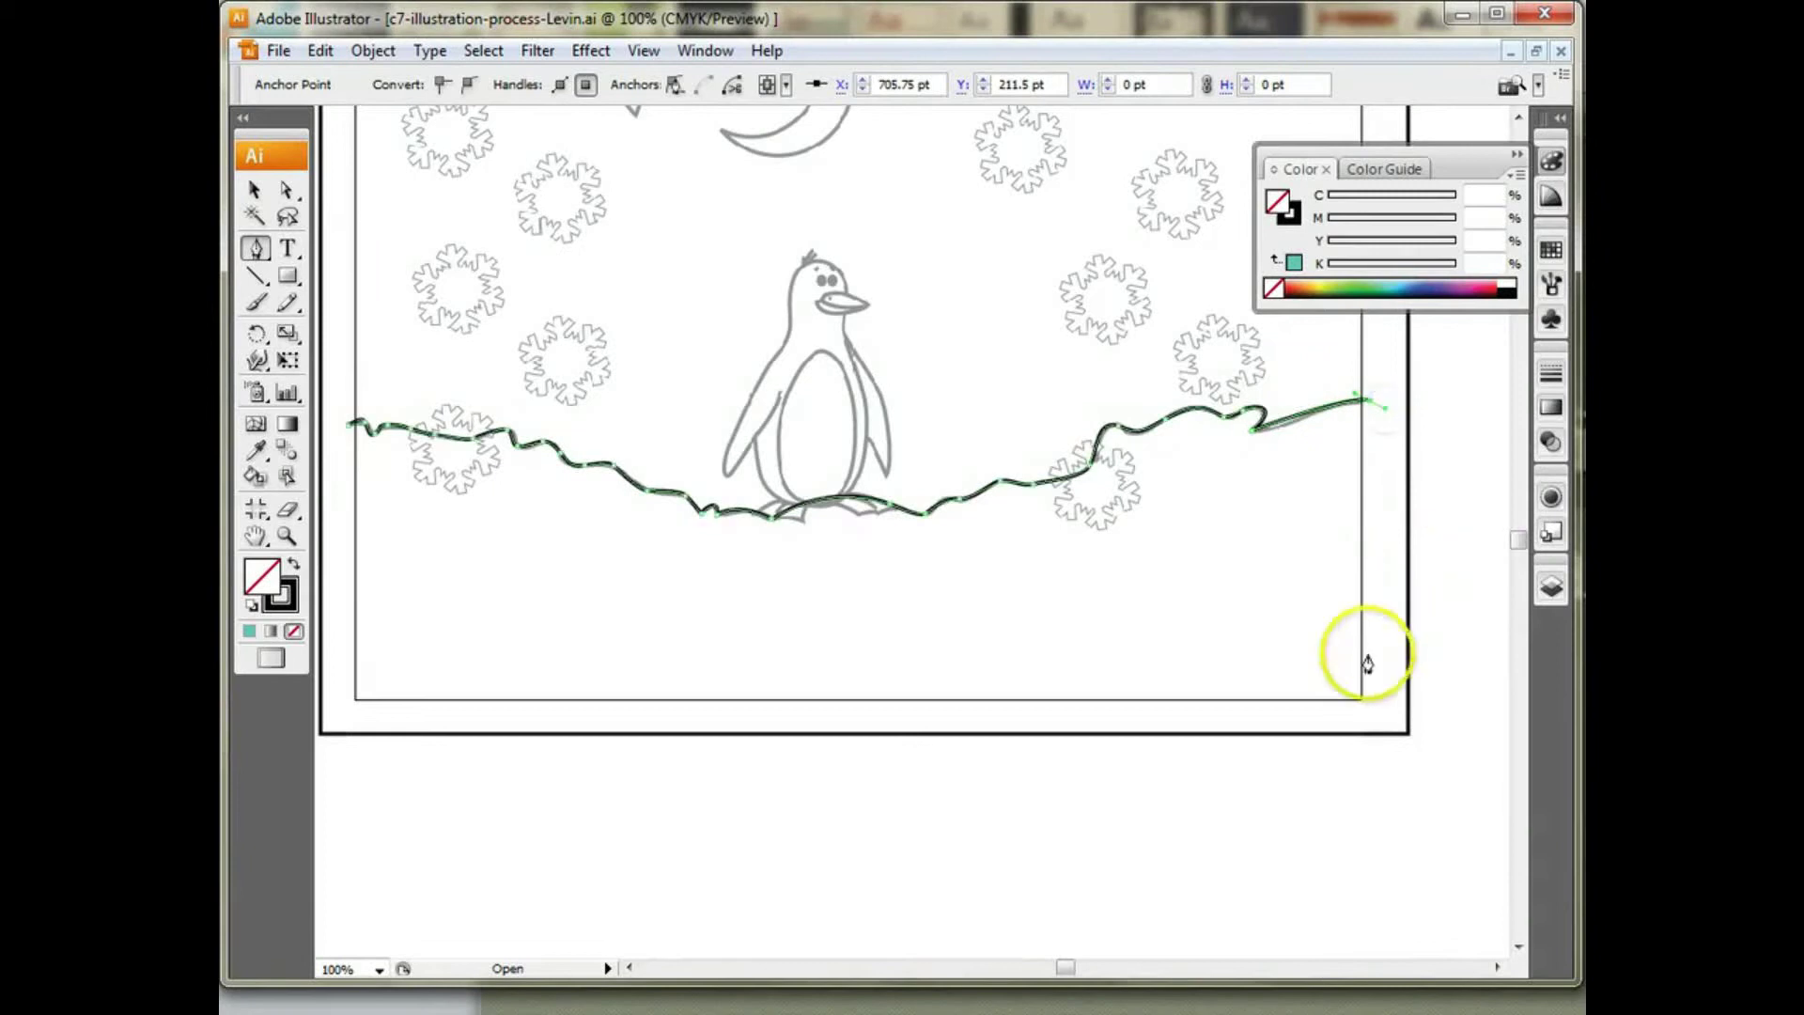
Step: Close the snowbank path with corners in the margin just outside the artboard's lower-right and lower-left corners, ending on the starting point
{"action": "left_click", "coordinate": [1383, 720]}
{"action": "scroll", "coordinate": [563, 742], "scroll_direction": "left", "scroll_amount": 3}
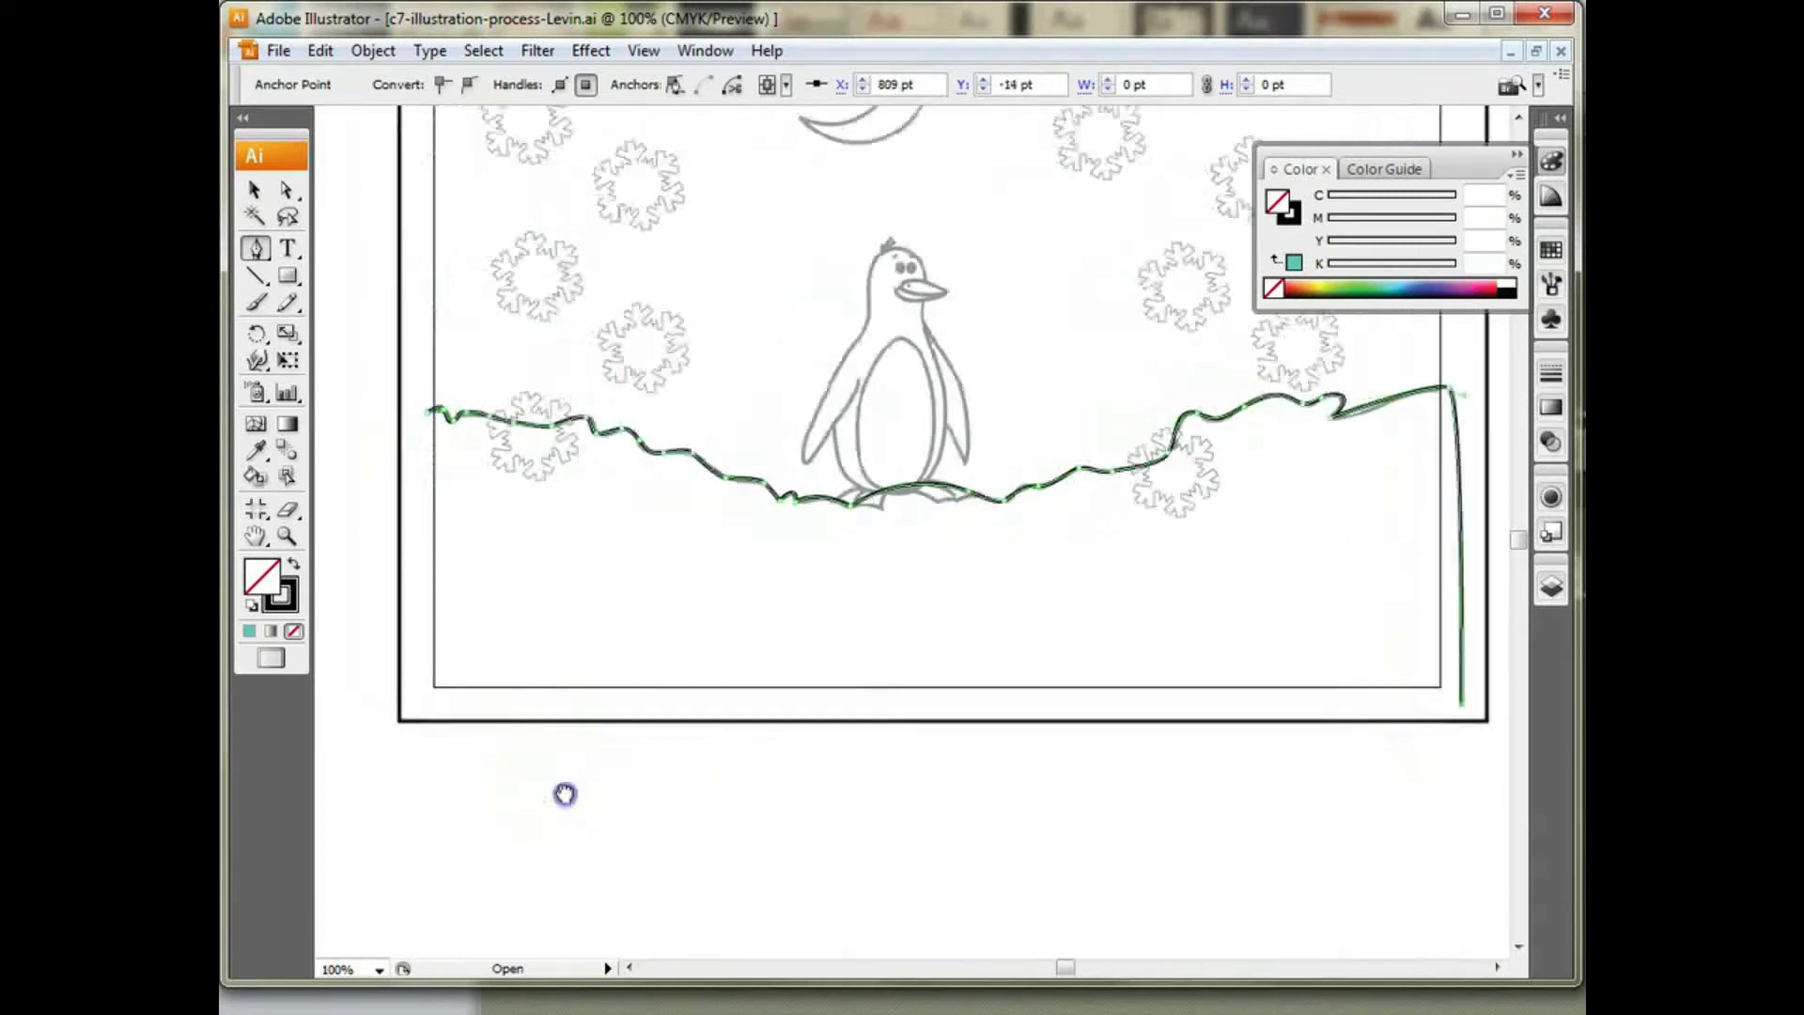
{"action": "left_click", "coordinate": [569, 687]}
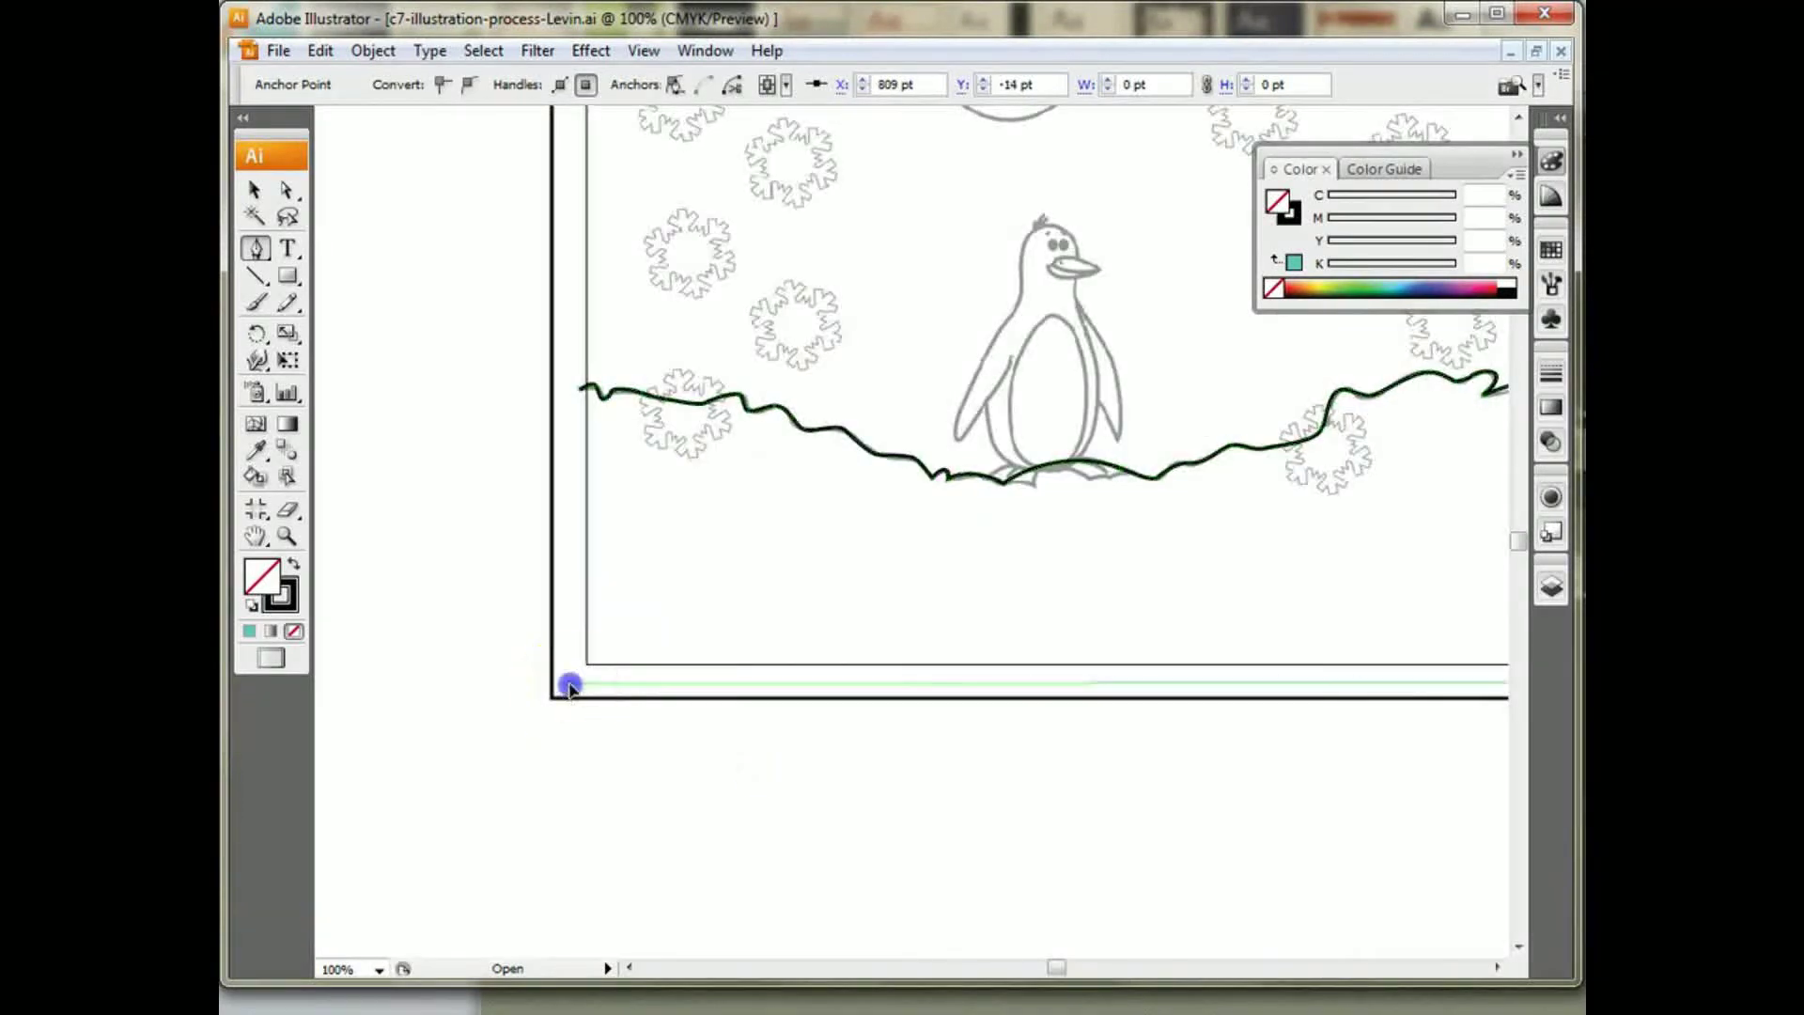
{"action": "left_click", "coordinate": [578, 393]}
Step: Try filling the closed snowbank with a light blue of C 62.75, M 0, Y 0, K 0, and remove the fill
{"action": "scroll", "coordinate": [971, 624], "scroll_direction": "right", "scroll_amount": 5}
{"action": "scroll", "coordinate": [970, 624], "scroll_direction": "up", "scroll_amount": 3}
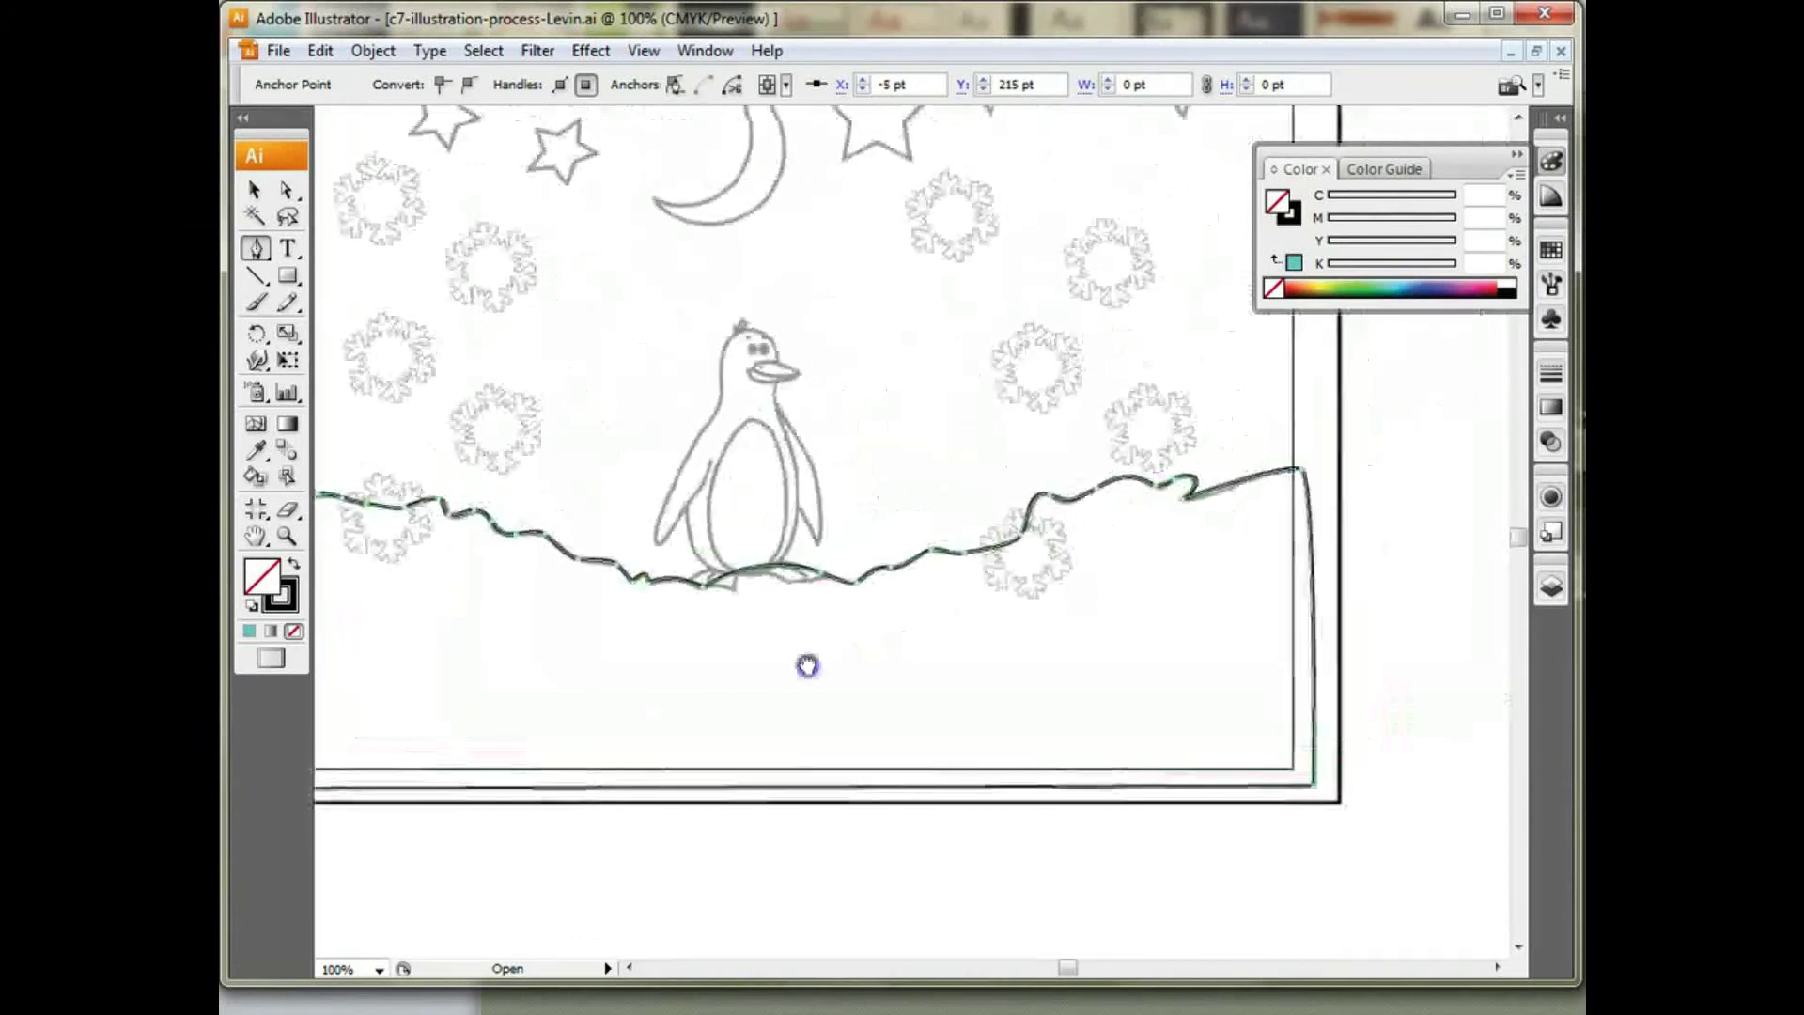
{"action": "left_click", "coordinate": [1398, 289]}
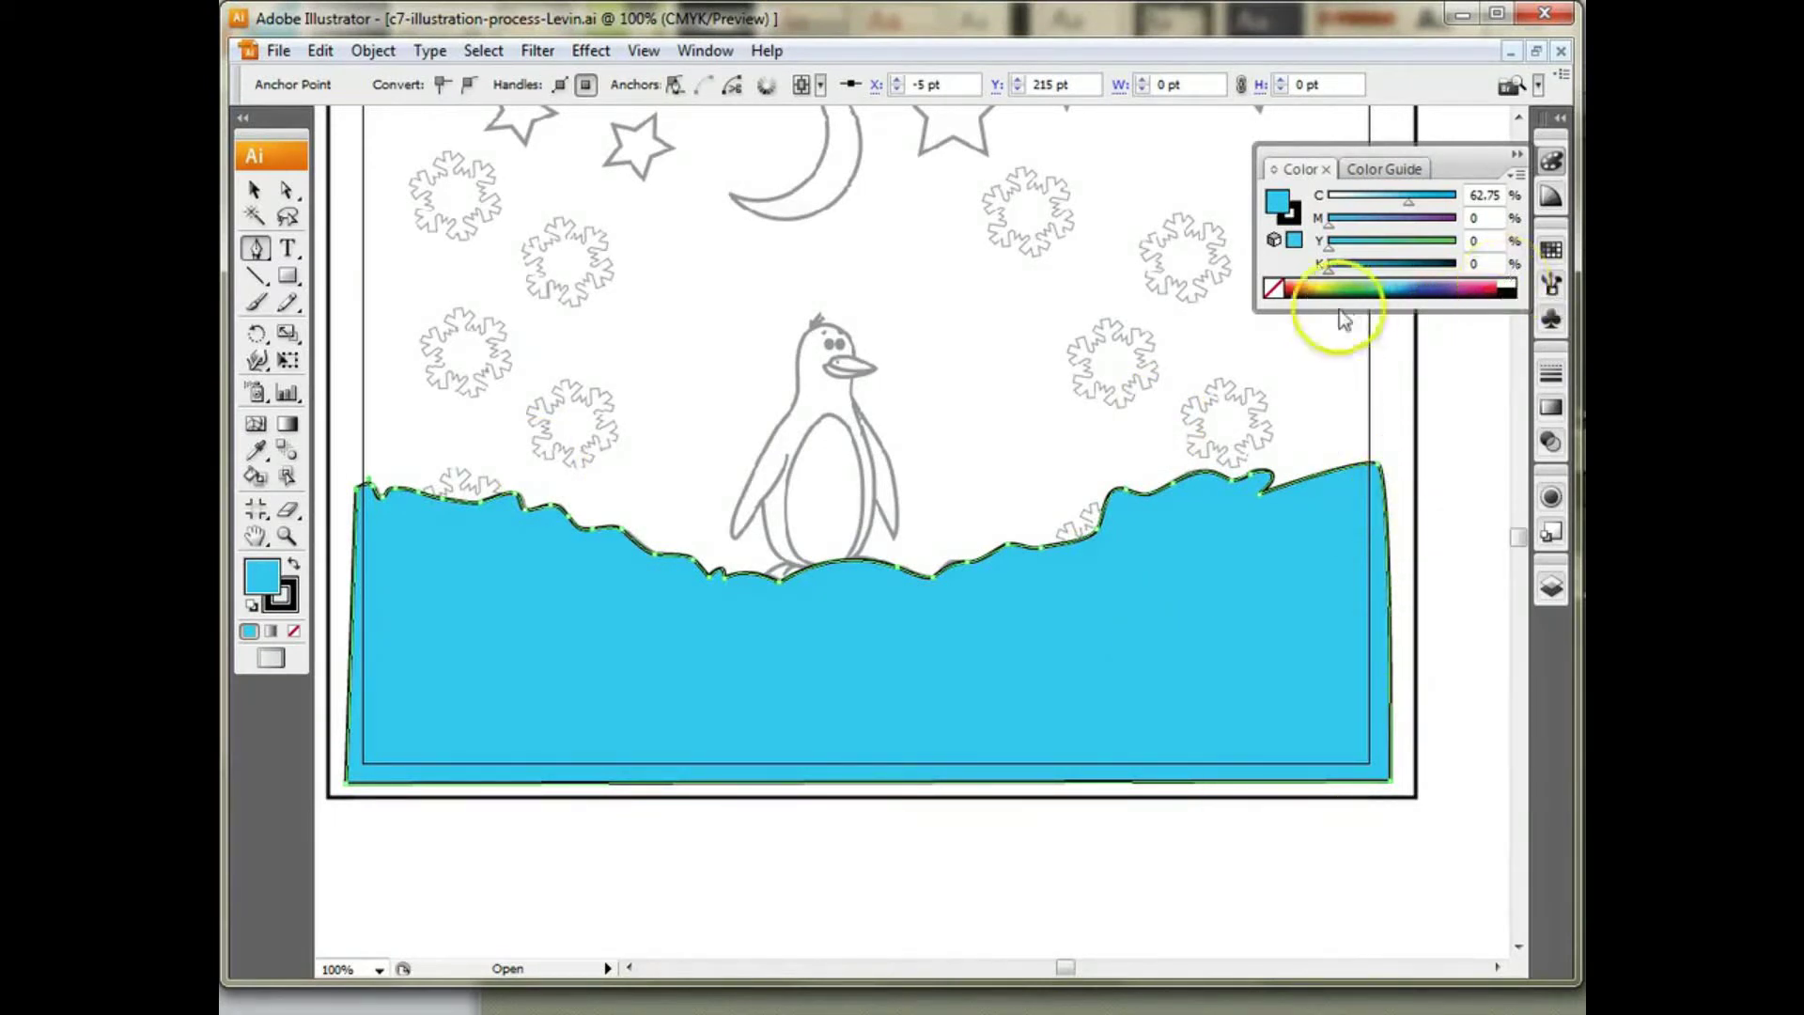
{"action": "left_click", "coordinate": [1275, 289]}
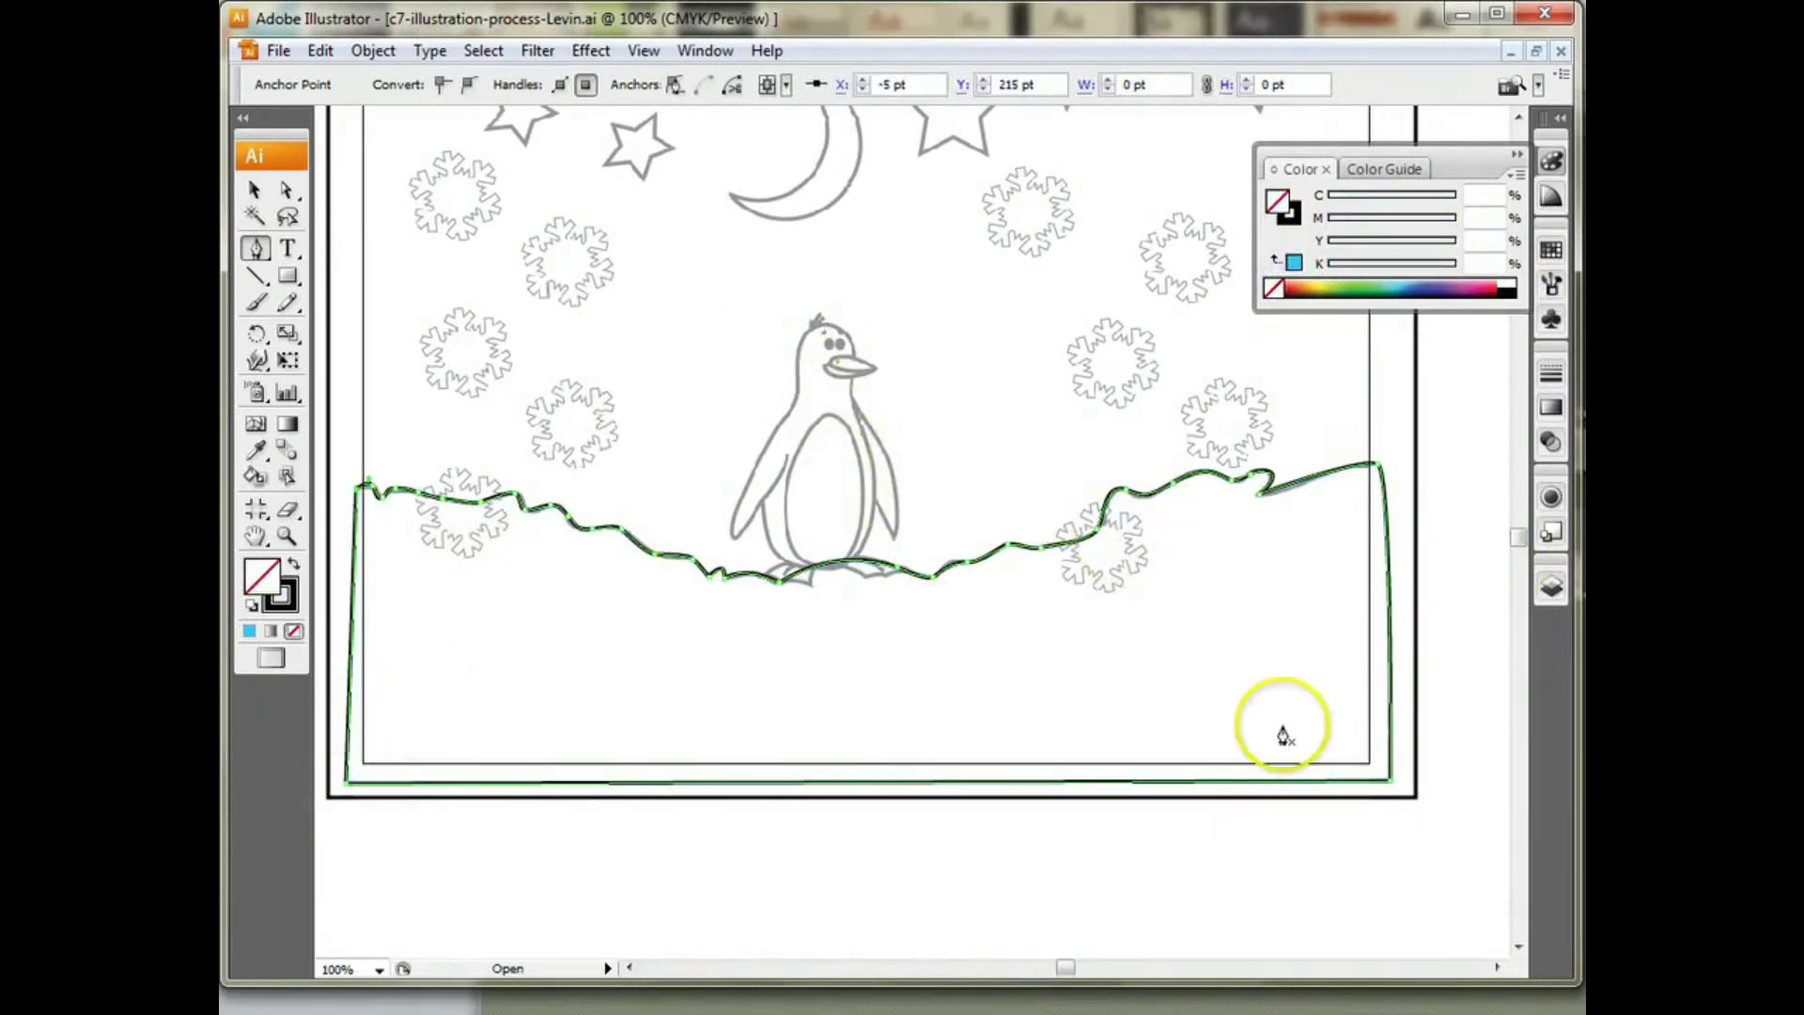
Step: Lock the Snowbank layer and toggle its visibility off and on to check its contents
{"action": "left_click", "coordinate": [1549, 586]}
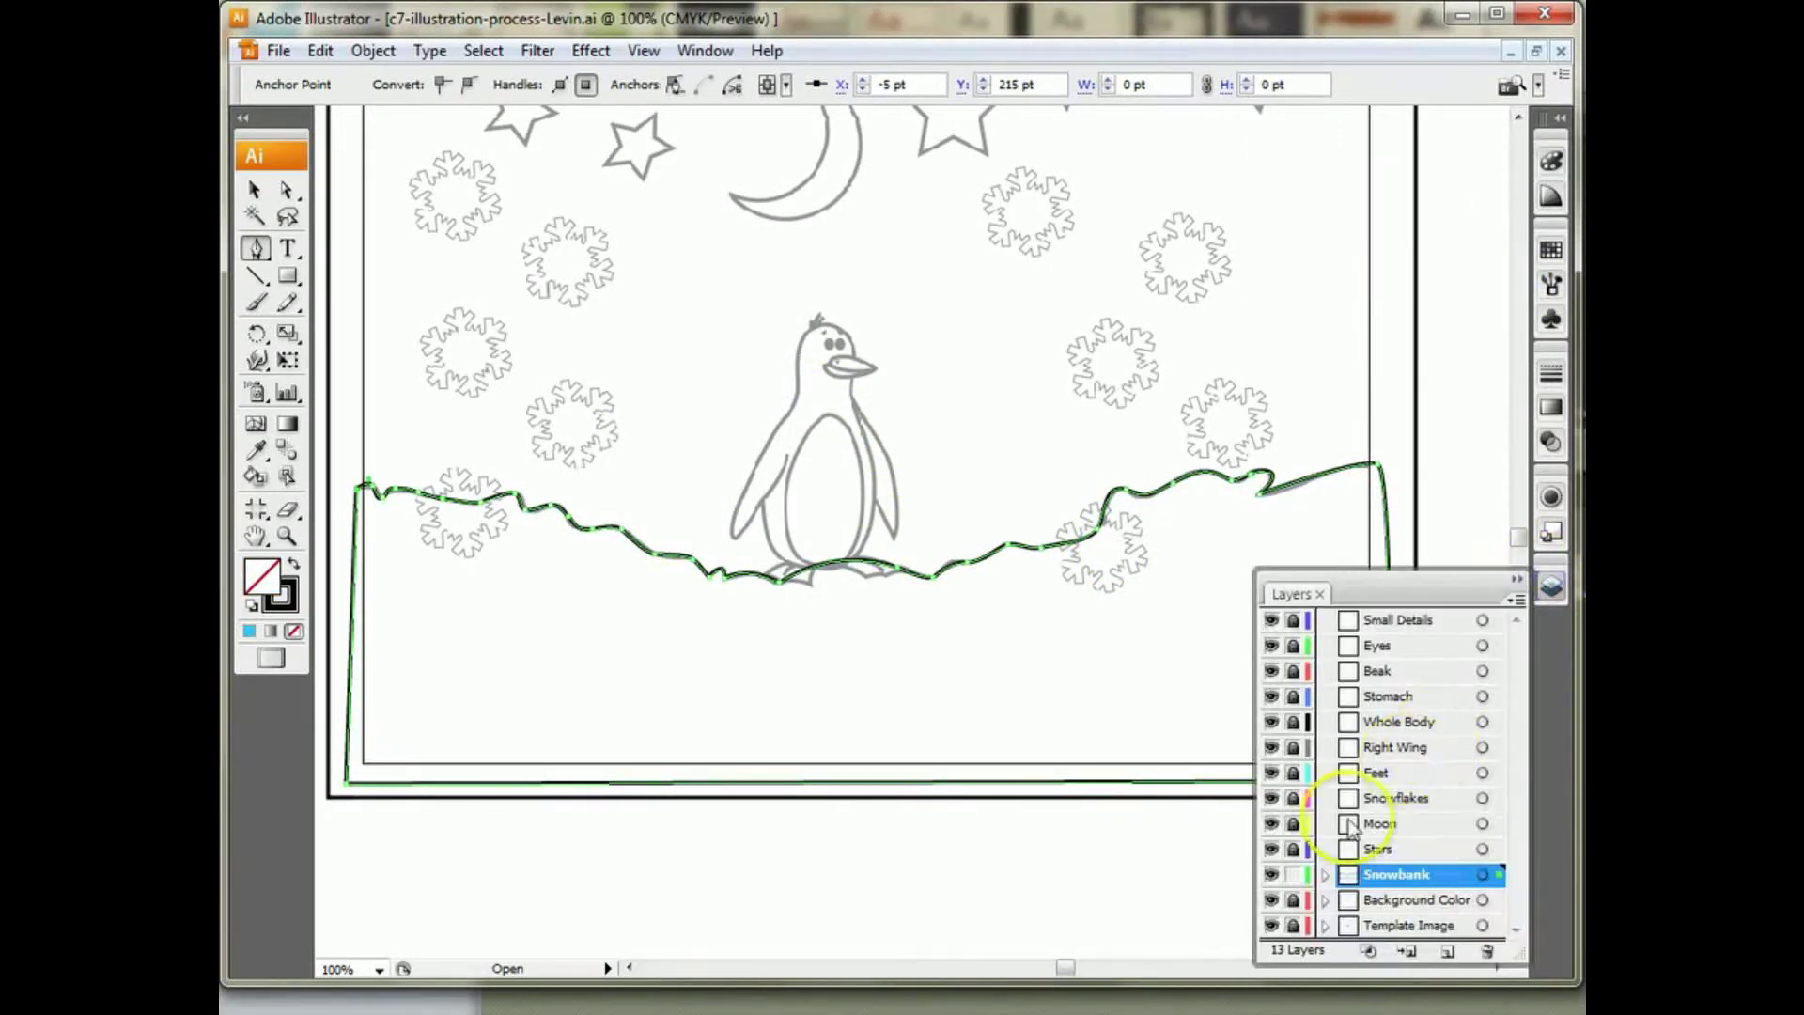
{"action": "left_click", "coordinate": [1294, 875]}
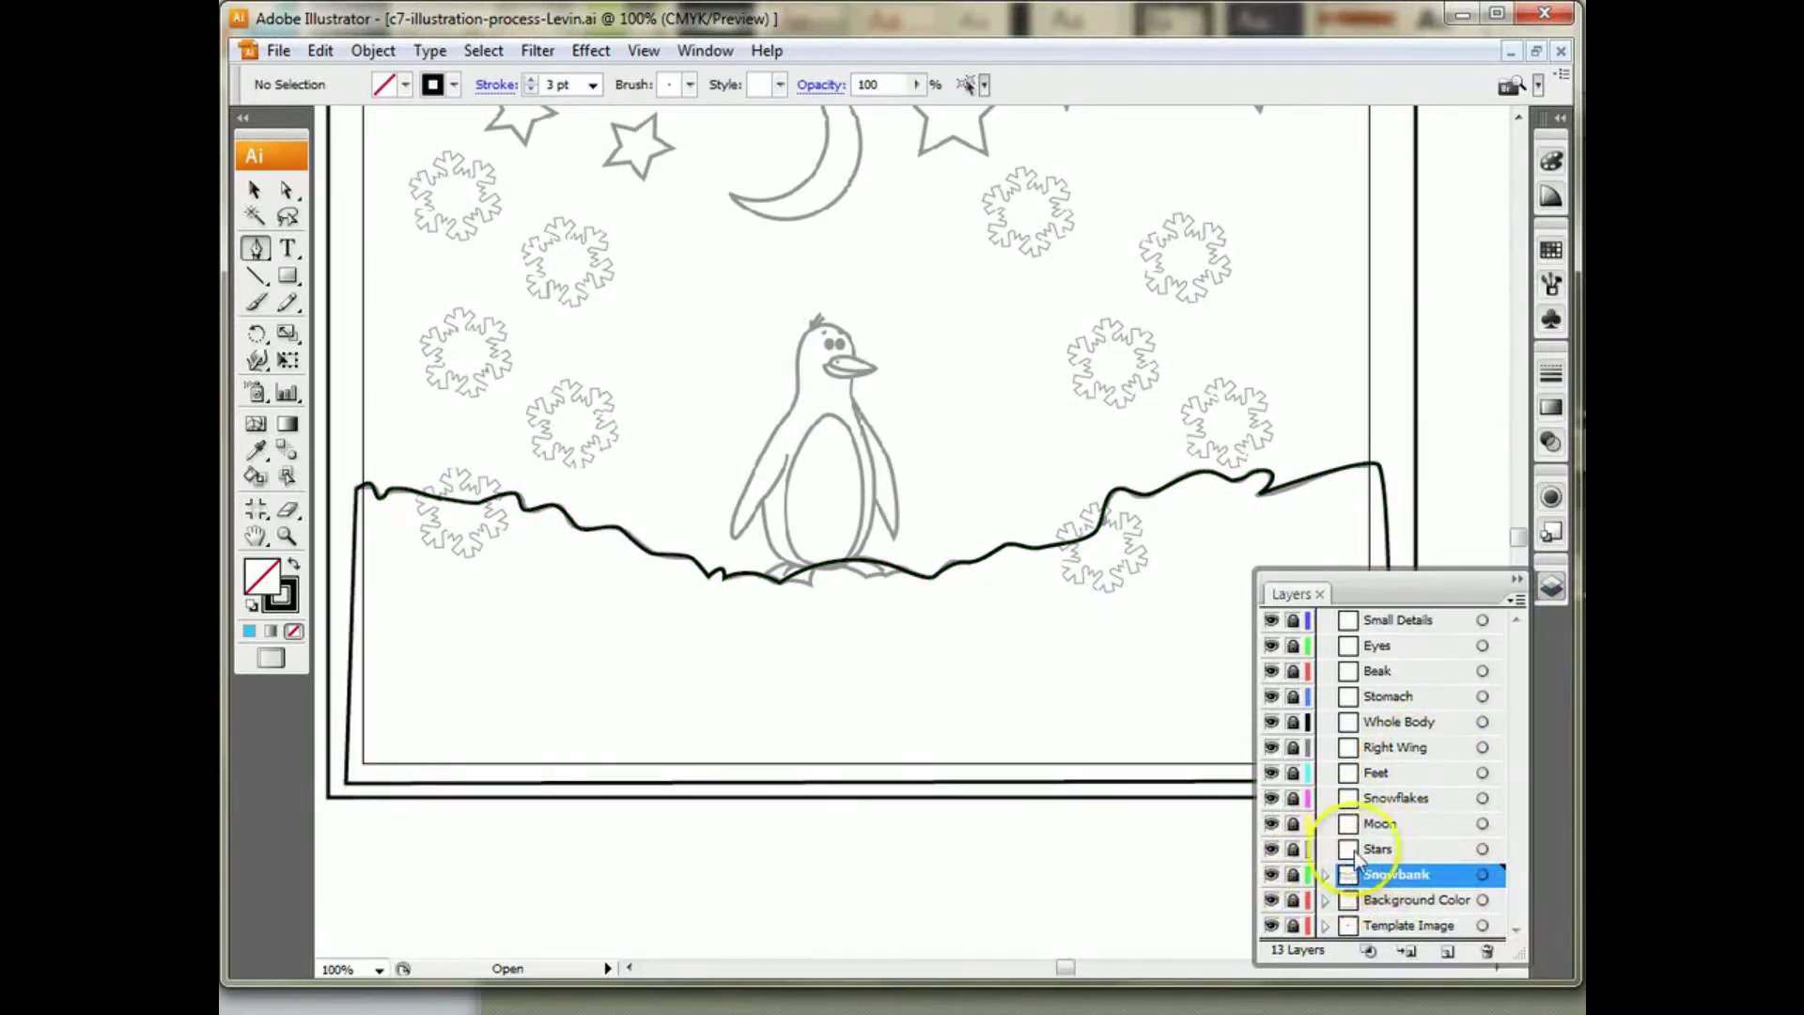
{"action": "left_click", "coordinate": [1271, 878]}
{"action": "left_click", "coordinate": [1270, 878]}
{"action": "left_click", "coordinate": [1270, 878]}
{"action": "left_click", "coordinate": [1270, 878]}
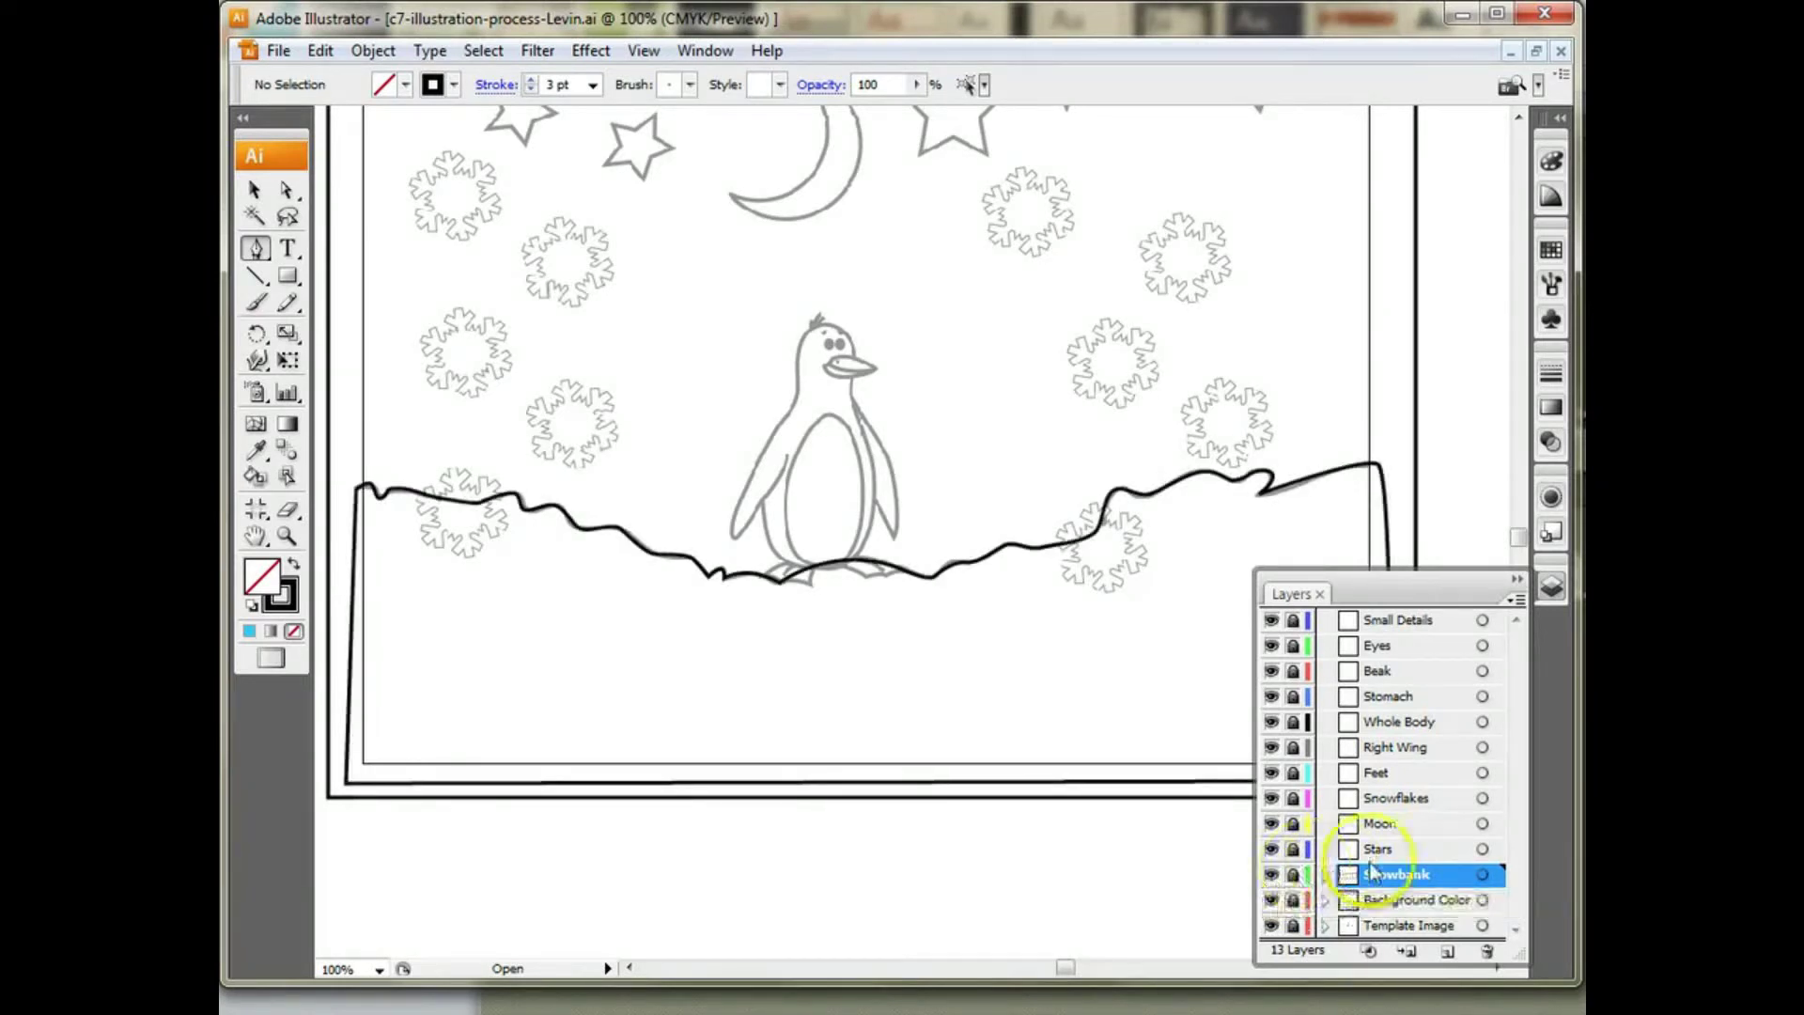
Step: Make the Stars layer active, visible and unlocked, ready for tracing the stars in the upper-left corner of the illustration
{"action": "left_click", "coordinate": [1396, 850]}
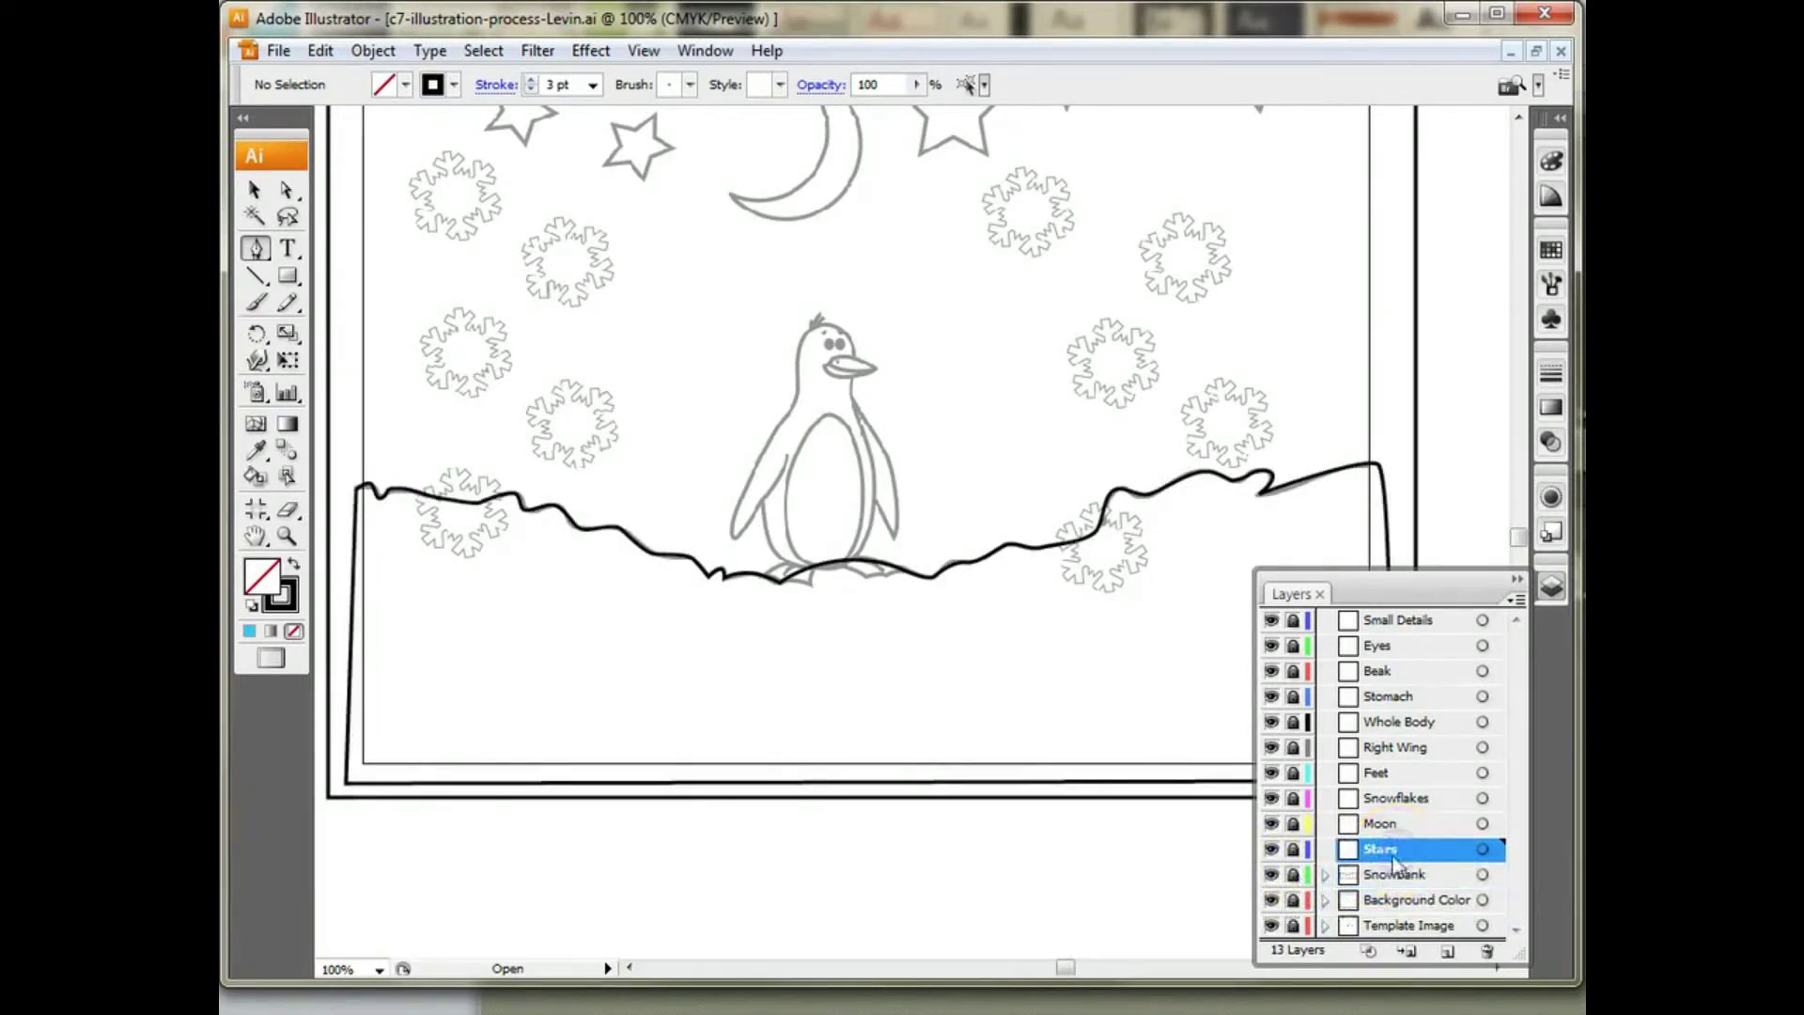
{"action": "left_click", "coordinate": [1270, 850]}
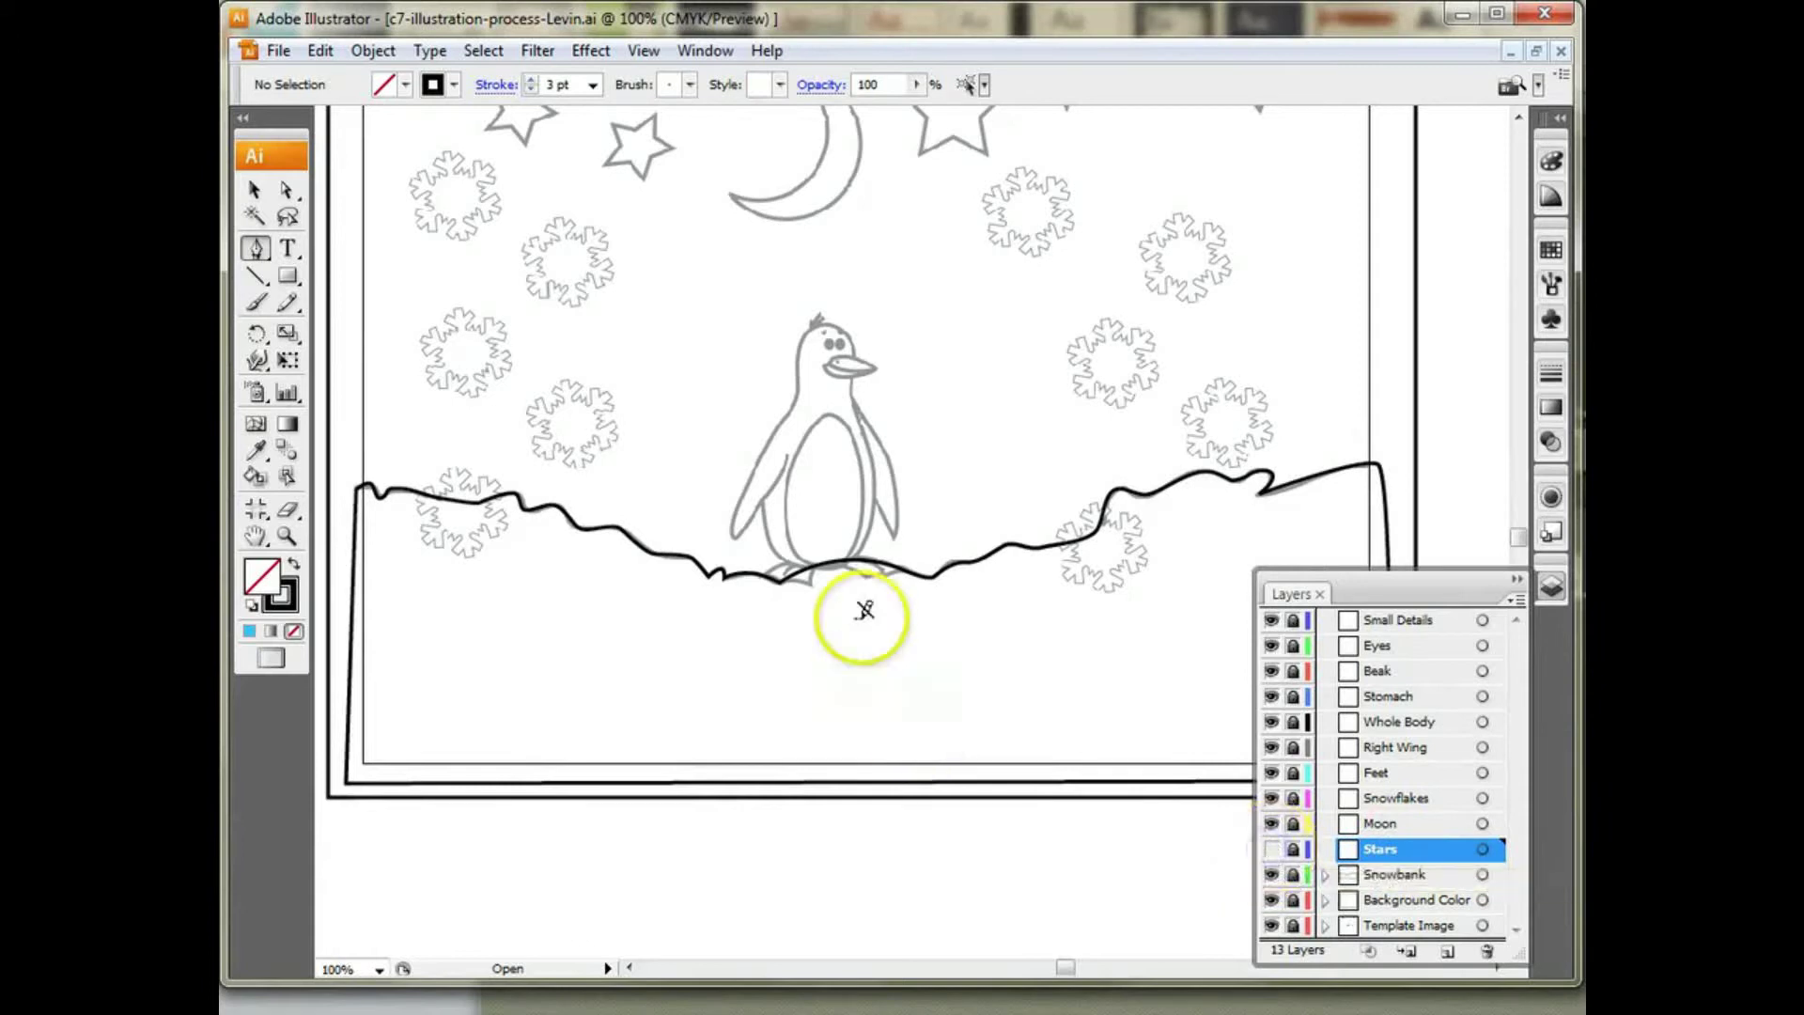
{"action": "left_click_drag", "start_coordinate": [806, 302], "coordinate": [831, 613]}
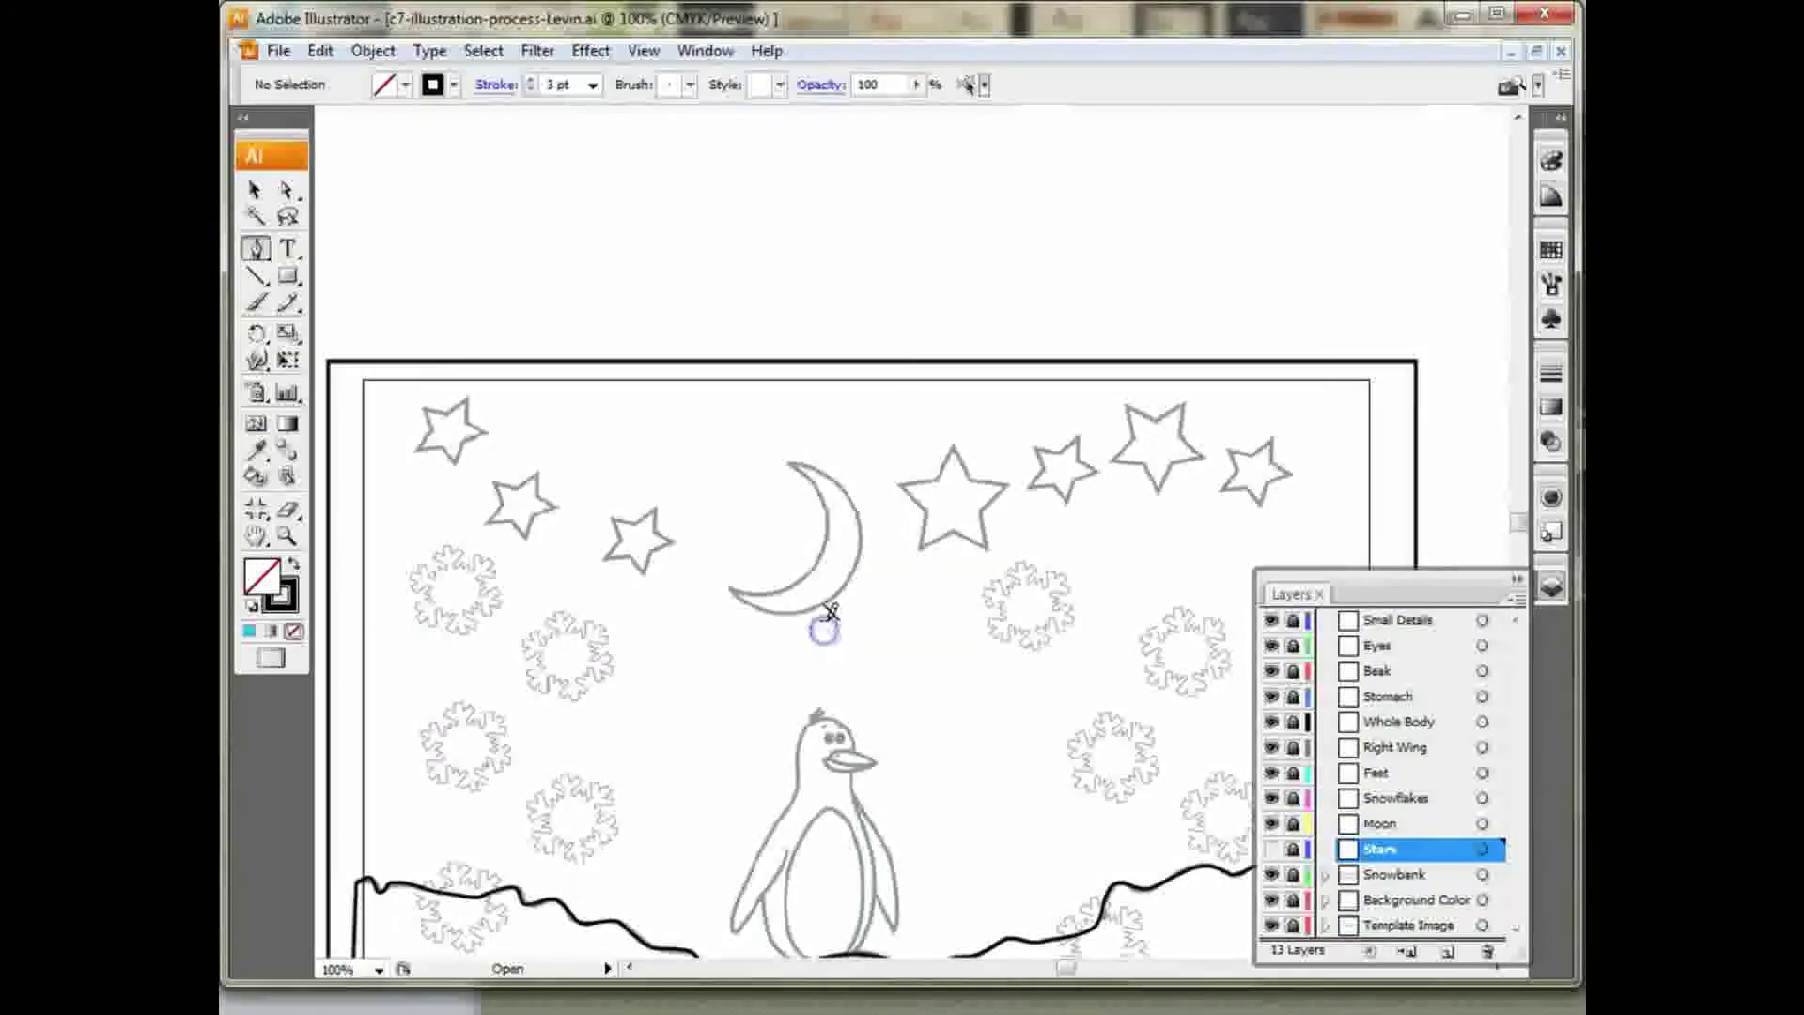
{"action": "key", "text": "ctrl+plus"}
{"action": "key", "text": "ctrl+plus"}
{"action": "key", "text": "ctrl+plus"}
{"action": "left_click_drag", "start_coordinate": [457, 531], "coordinate": [1059, 709]}
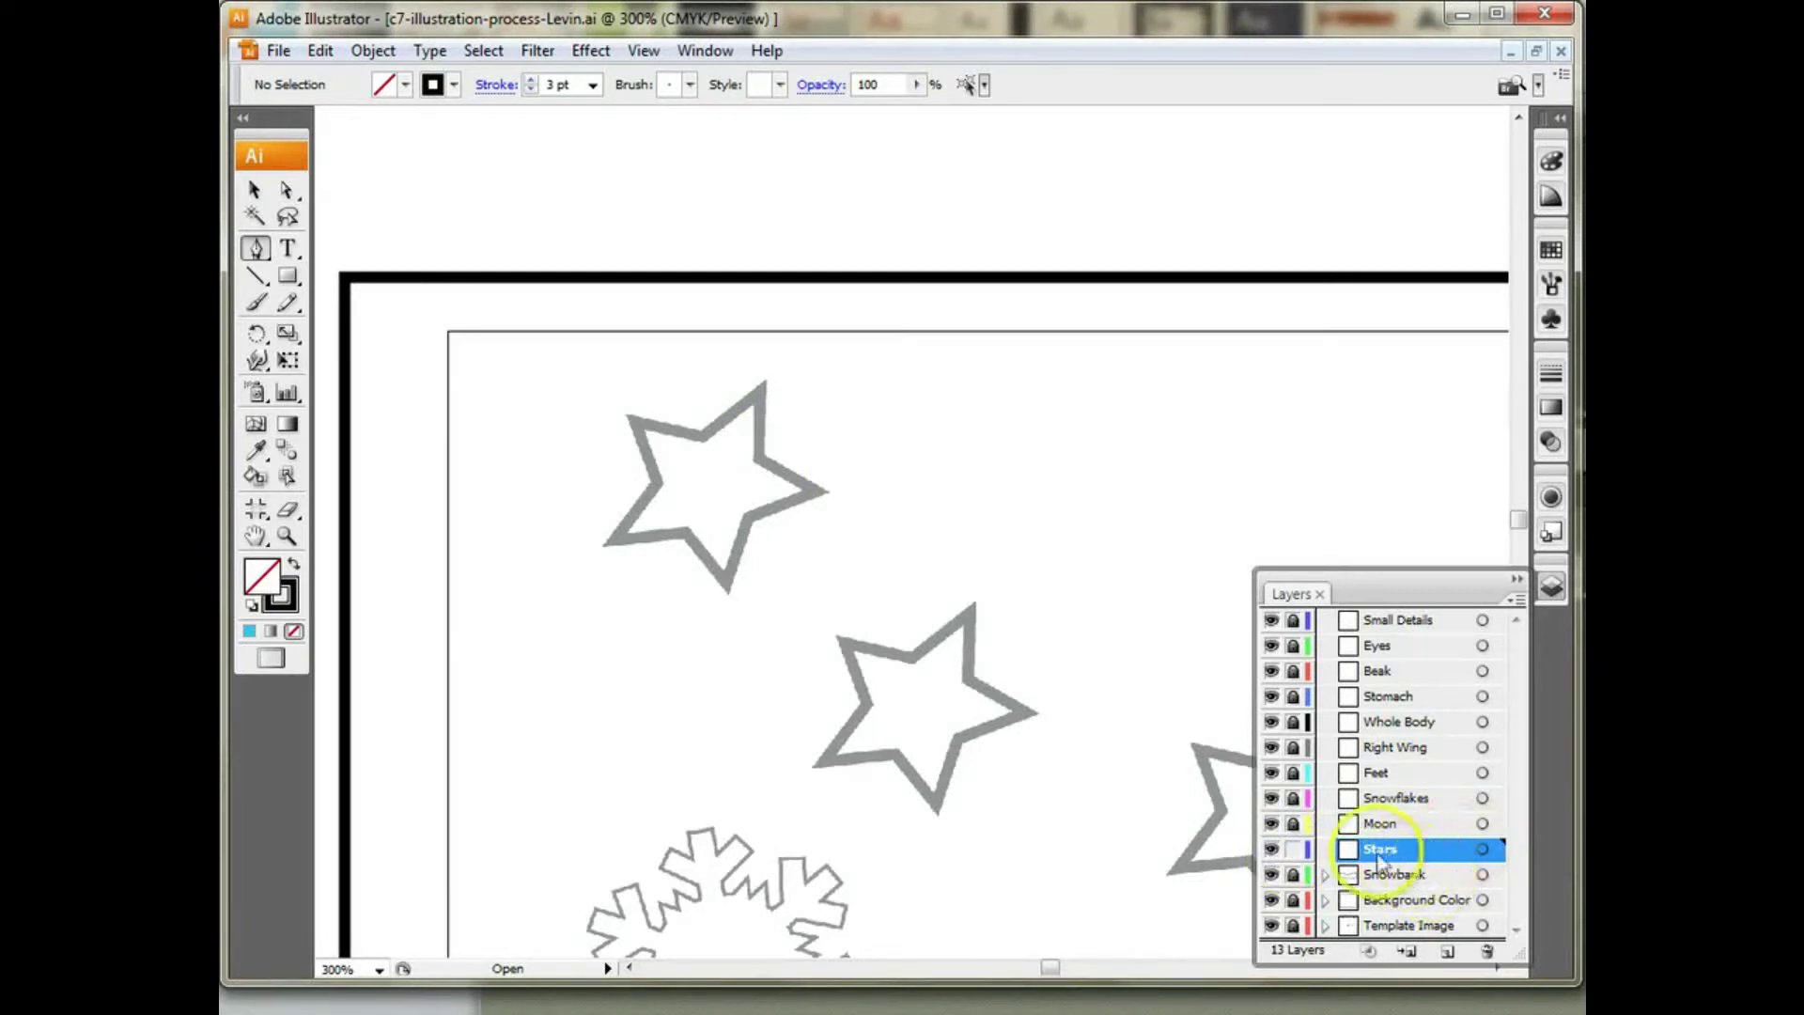
Step: Trace the upper-left star with the Pen tool as a closed path of ten corner points
{"action": "left_click_drag", "start_coordinate": [251, 248], "coordinate": [355, 260]}
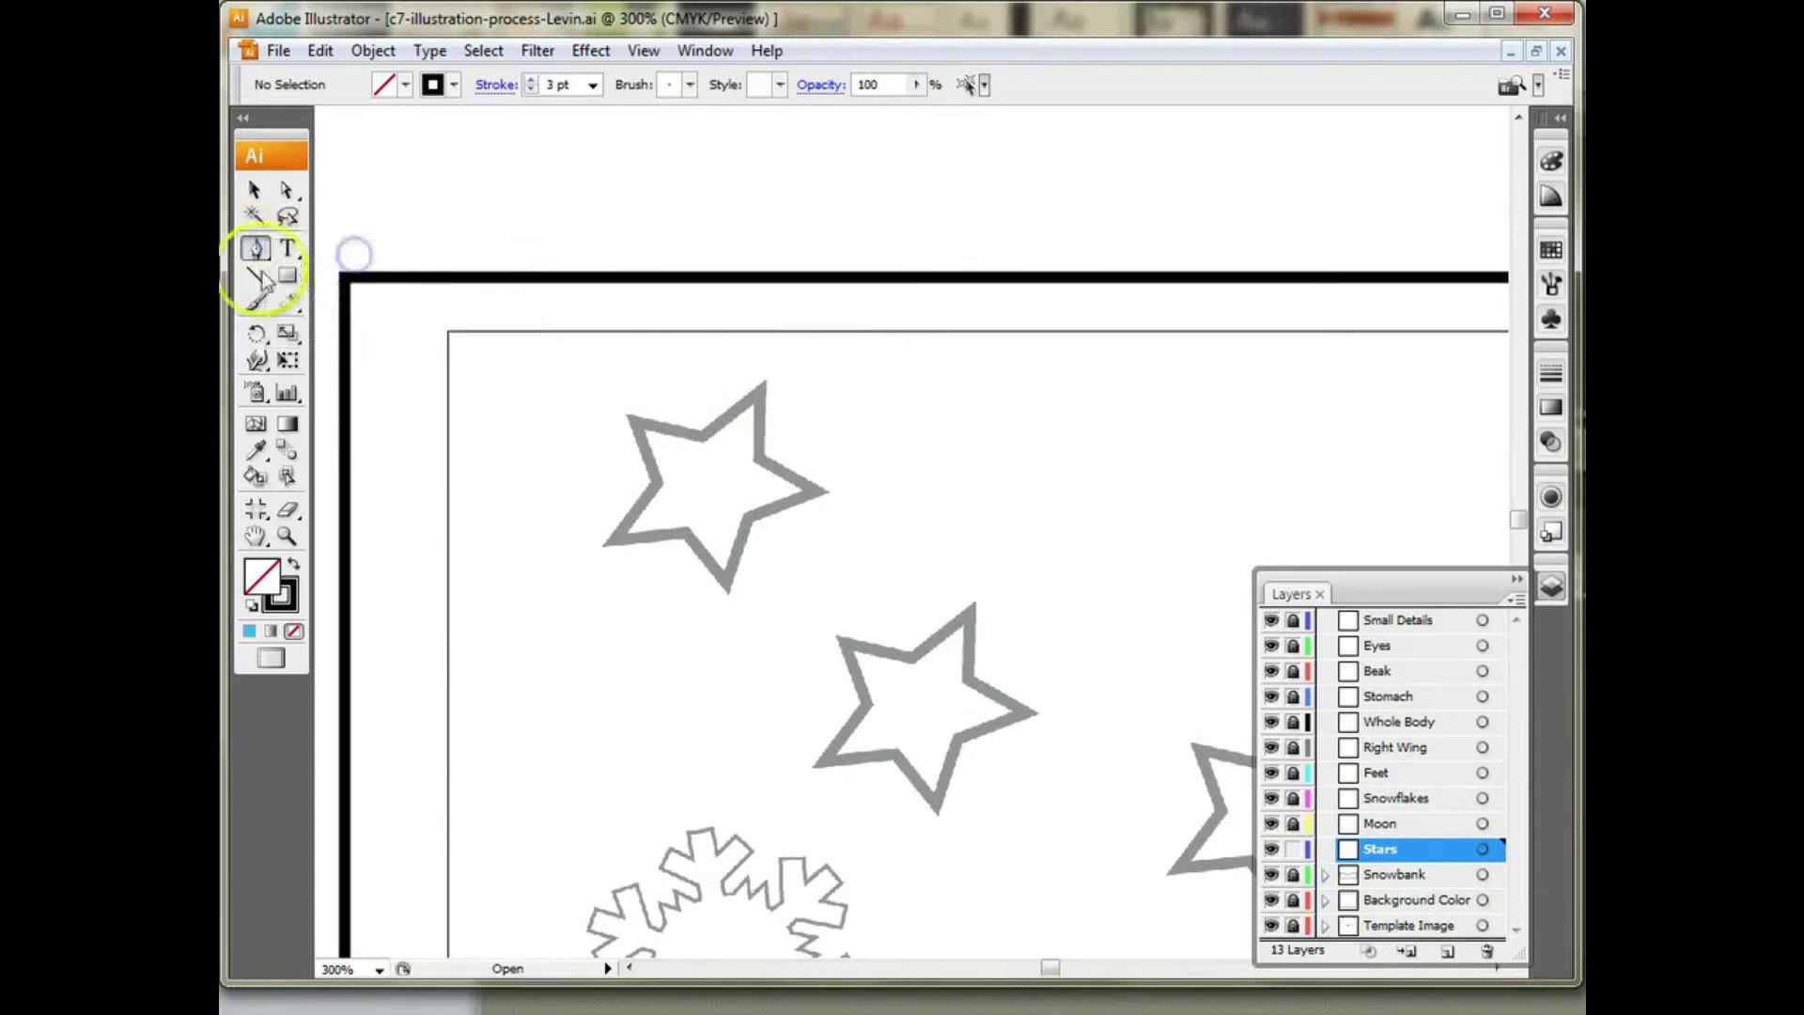
{"action": "left_click", "coordinate": [758, 389]}
{"action": "left_click", "coordinate": [756, 460]}
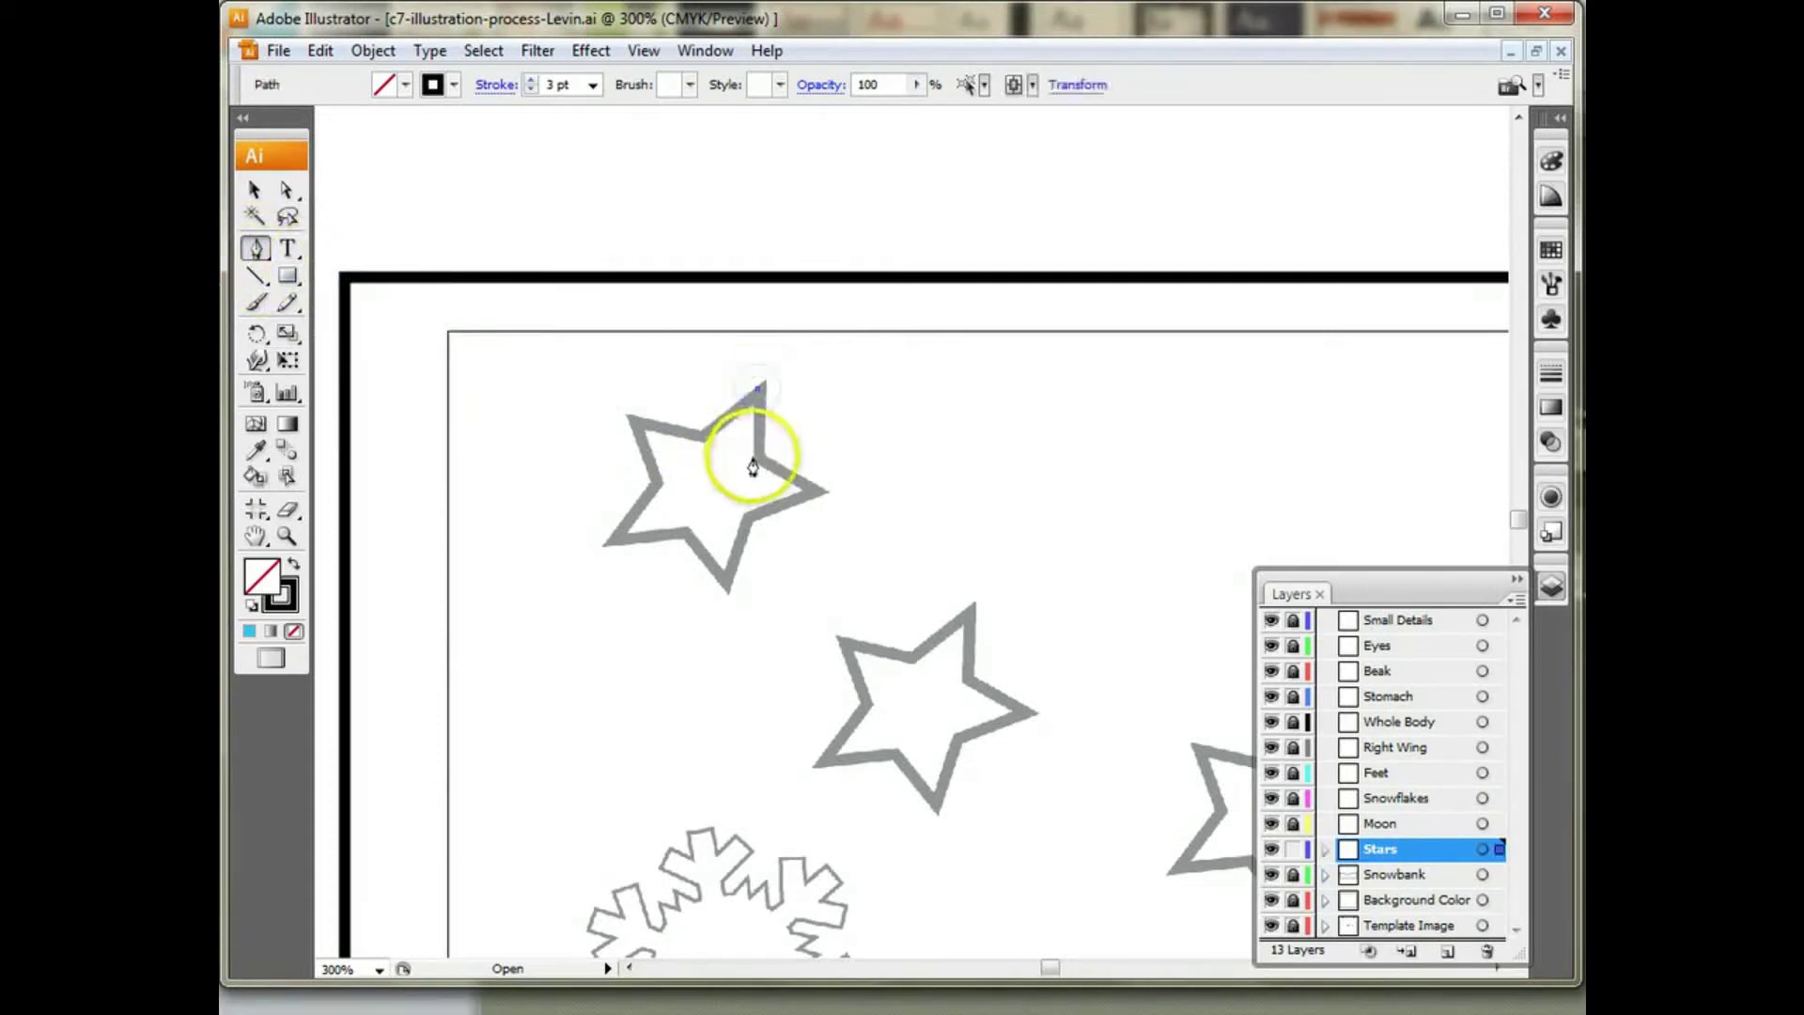
{"action": "left_click", "coordinate": [812, 488]}
{"action": "left_click", "coordinate": [748, 515]}
{"action": "left_click", "coordinate": [729, 586]}
{"action": "left_click", "coordinate": [685, 531]}
{"action": "left_click", "coordinate": [601, 543]}
{"action": "left_click", "coordinate": [651, 484]}
{"action": "left_click", "coordinate": [625, 414]}
{"action": "left_click", "coordinate": [702, 434]}
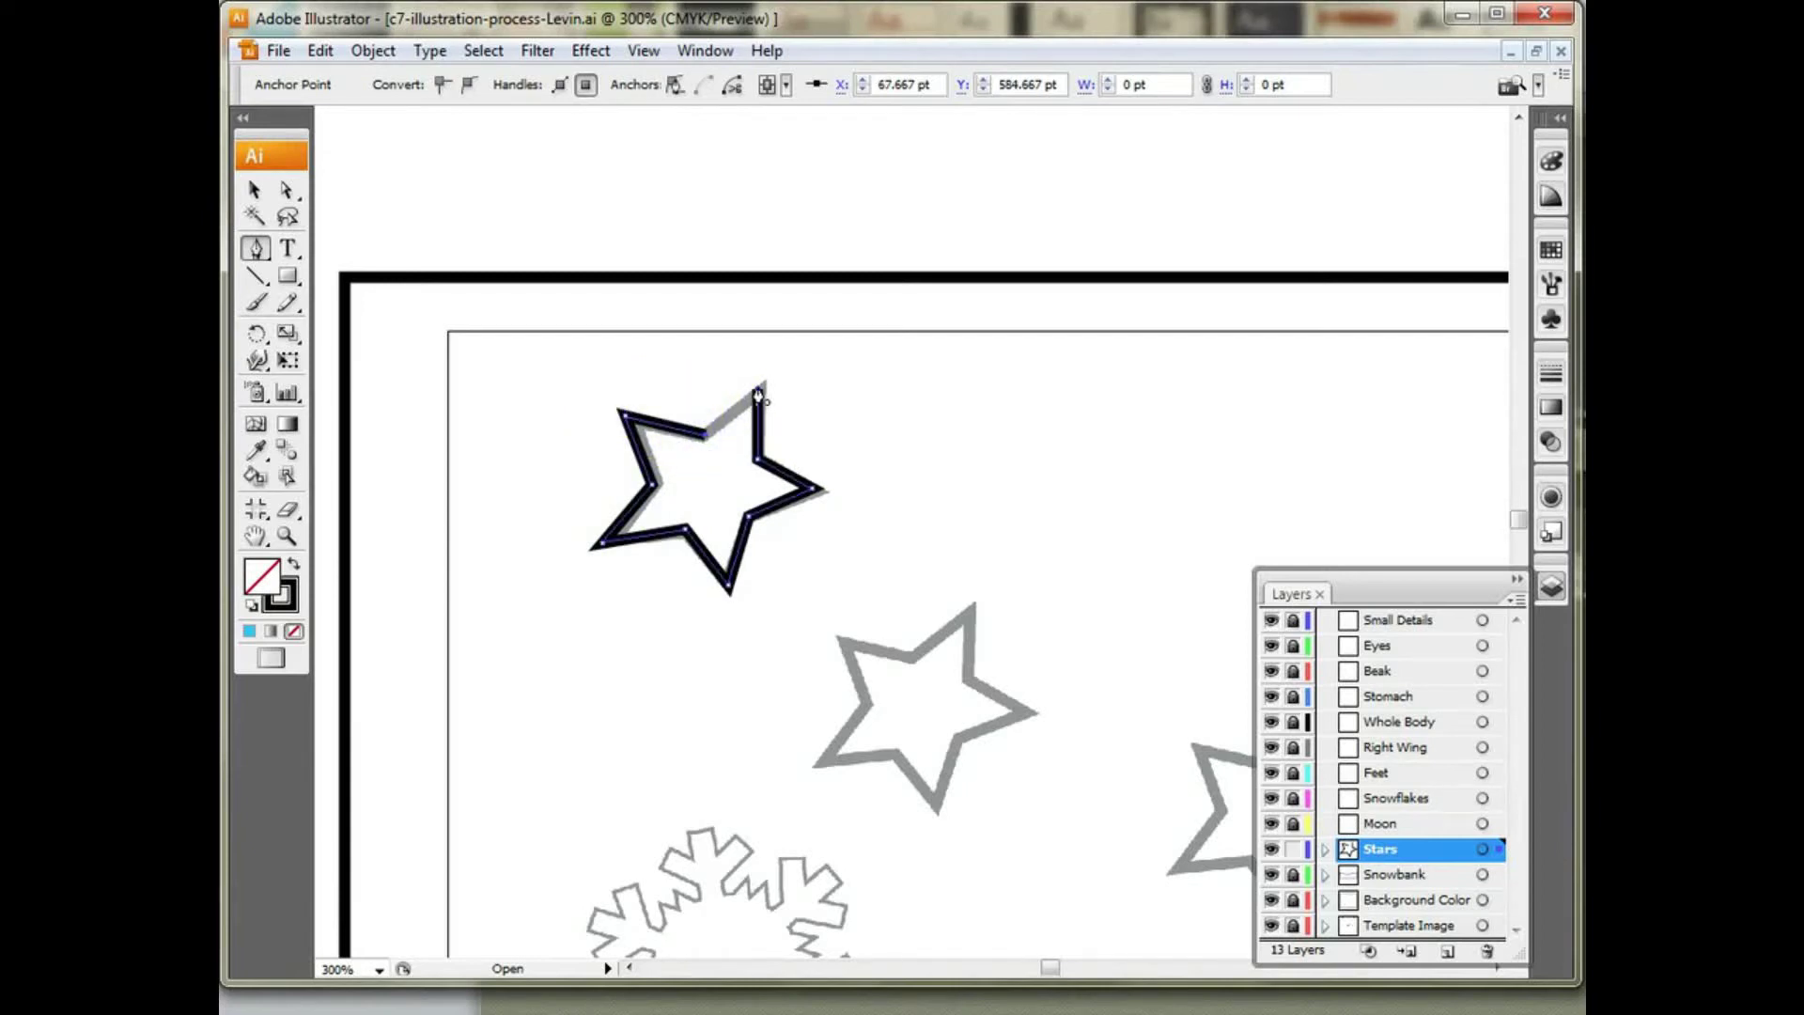
{"action": "left_click", "coordinate": [757, 387]}
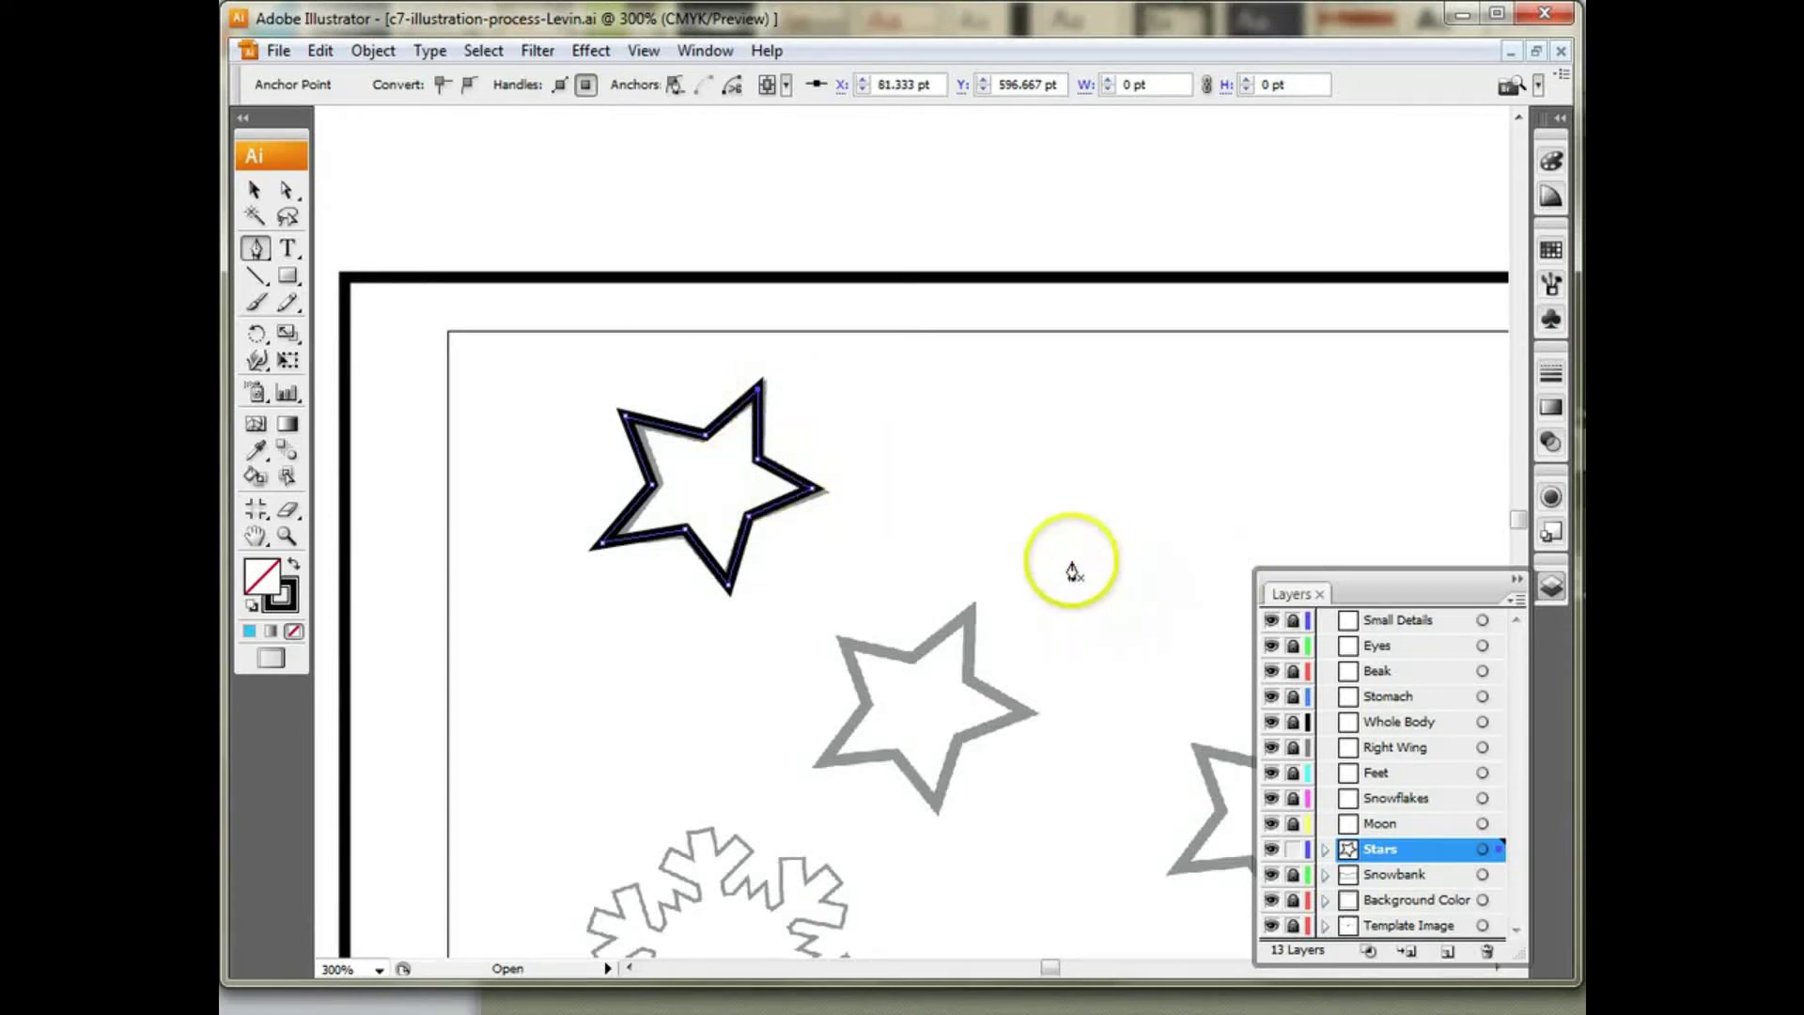
Step: Duplicate the traced star onto the second and third template stars left of the moon
{"action": "key", "text": "ctrl+minus"}
{"action": "key", "text": "ctrl+minus"}
{"action": "key", "text": "ctrl+minus"}
{"action": "key", "text": "ctrl+minus"}
{"action": "left_click_drag", "start_coordinate": [1034, 572], "coordinate": [752, 539]}
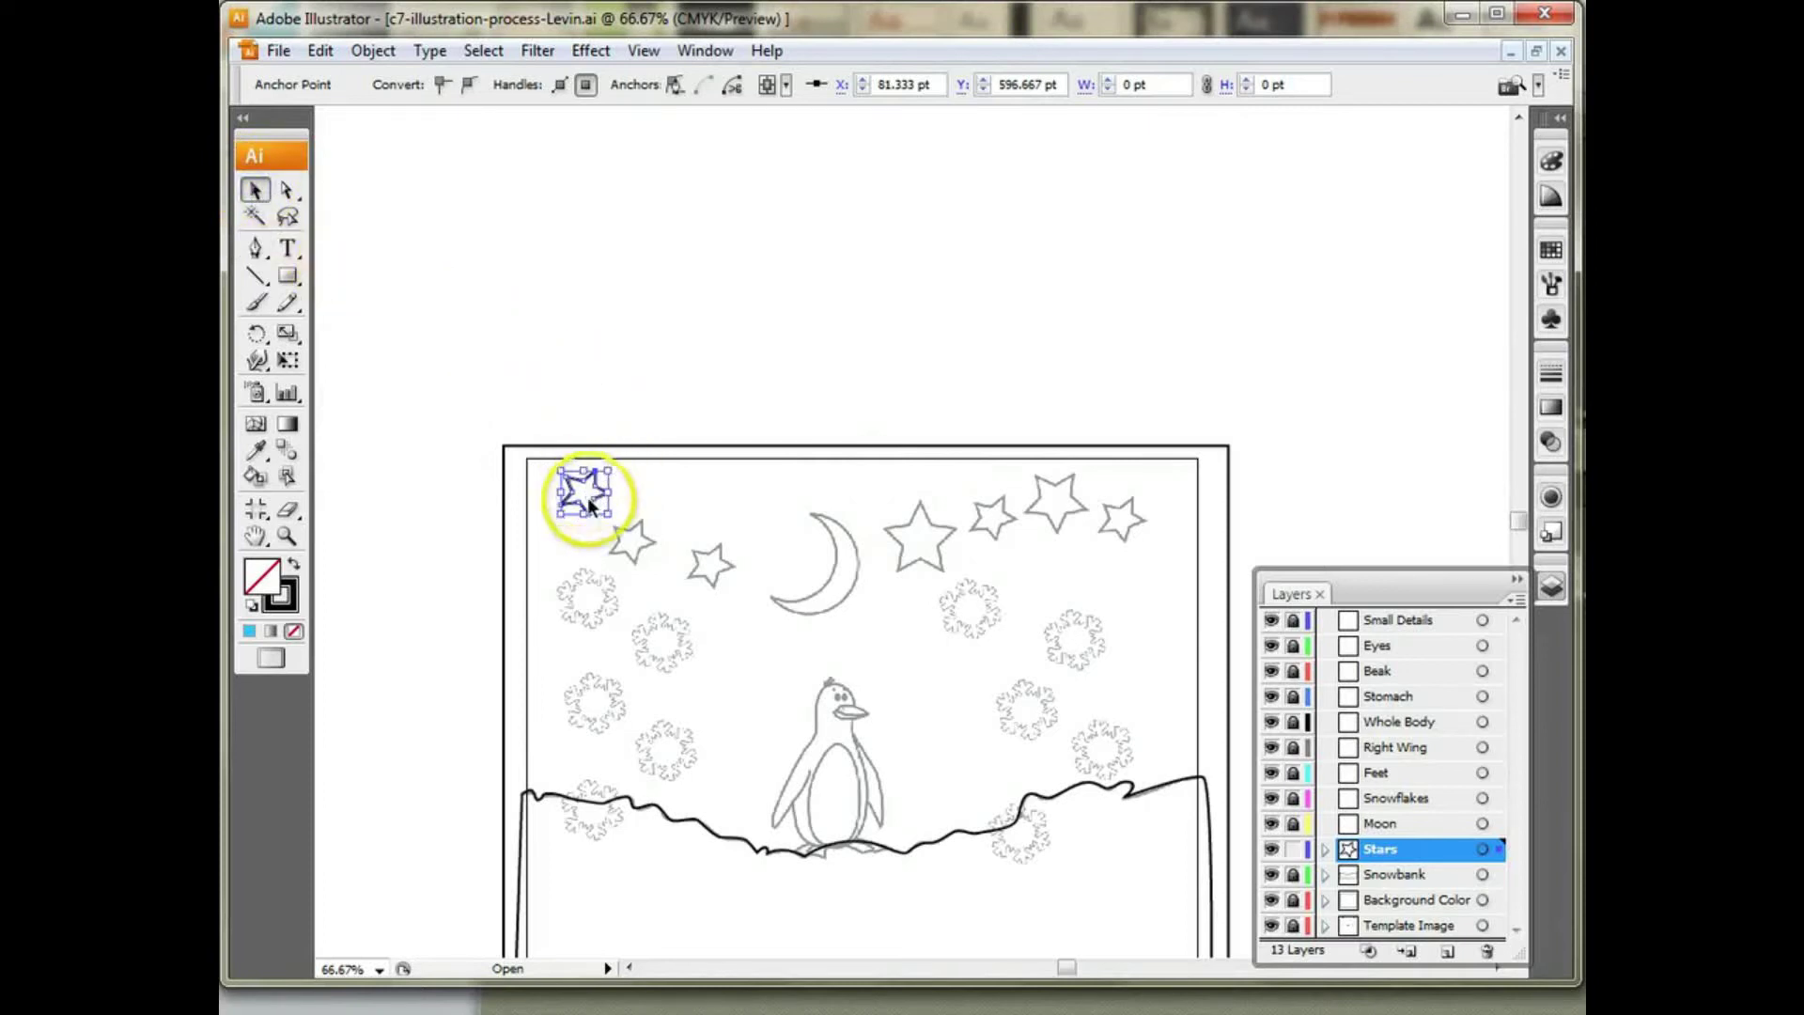
{"action": "key", "text": "ctrl+plus"}
{"action": "key", "text": "ctrl+plus"}
{"action": "key", "text": "ctrl+plus"}
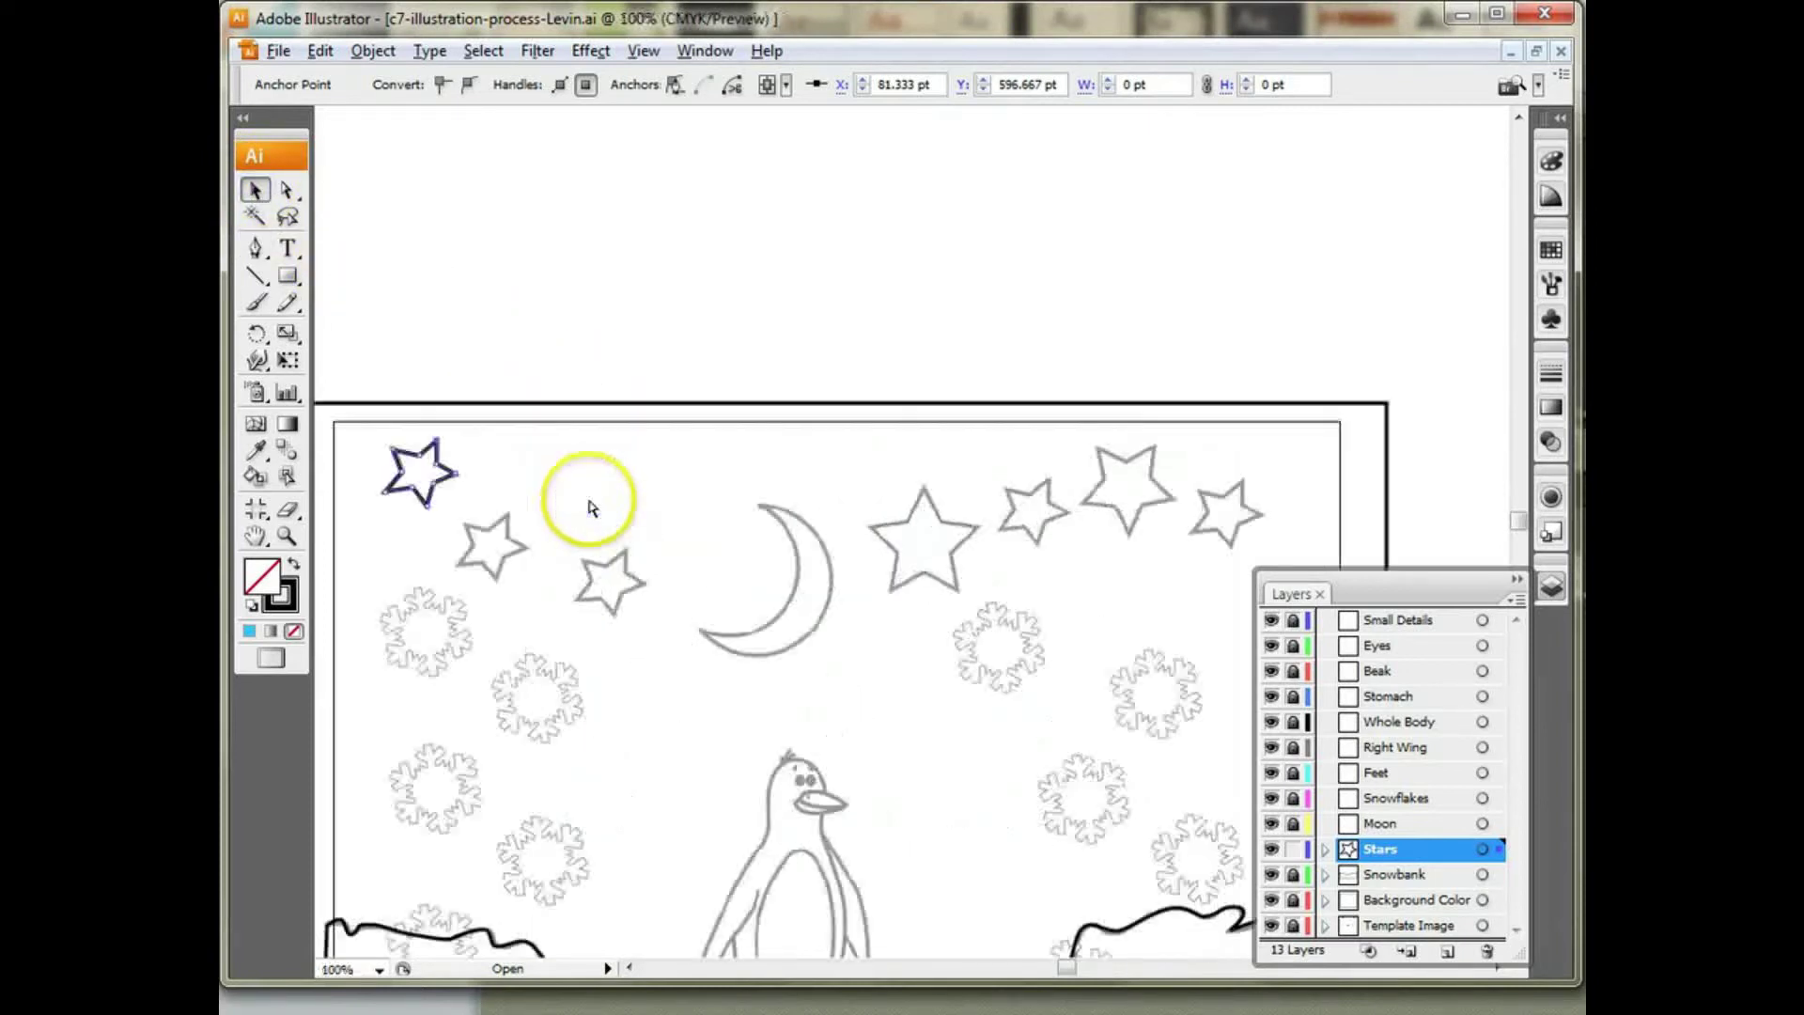
{"action": "left_click_drag", "start_coordinate": [584, 495], "coordinate": [1143, 363]}
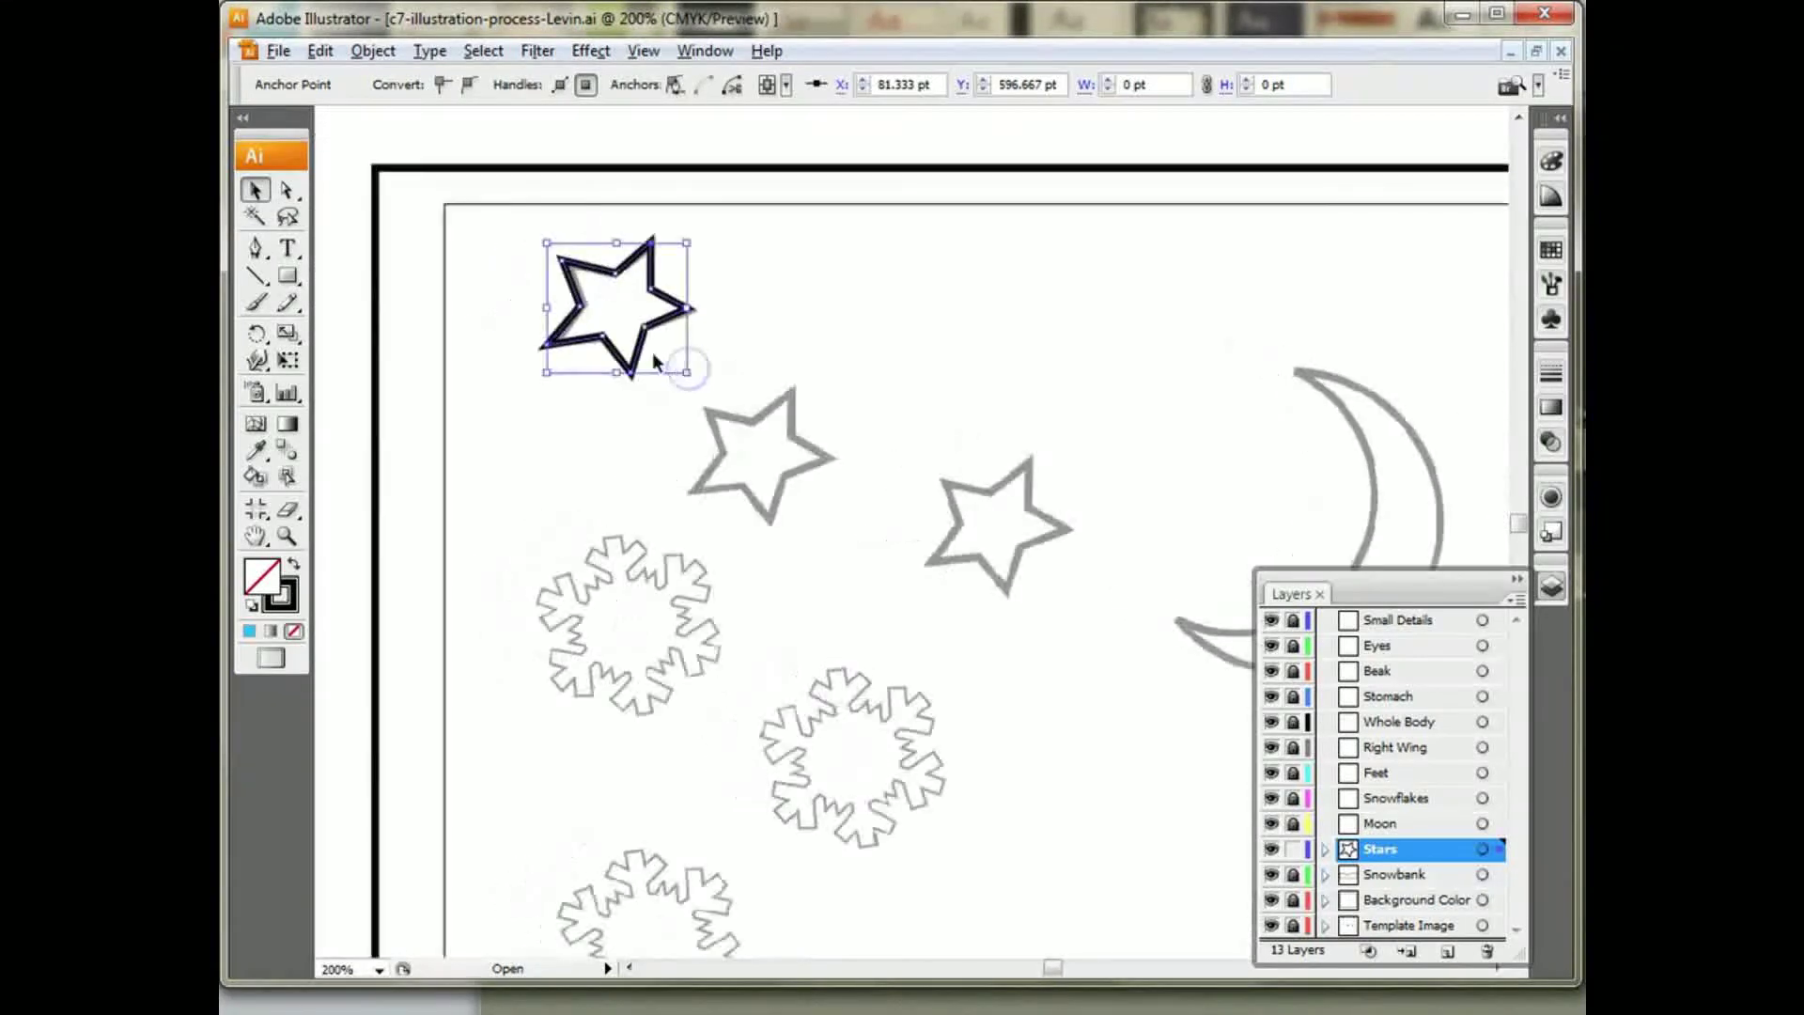
{"action": "left_click", "coordinate": [639, 355]}
{"action": "left_click", "coordinate": [784, 506]}
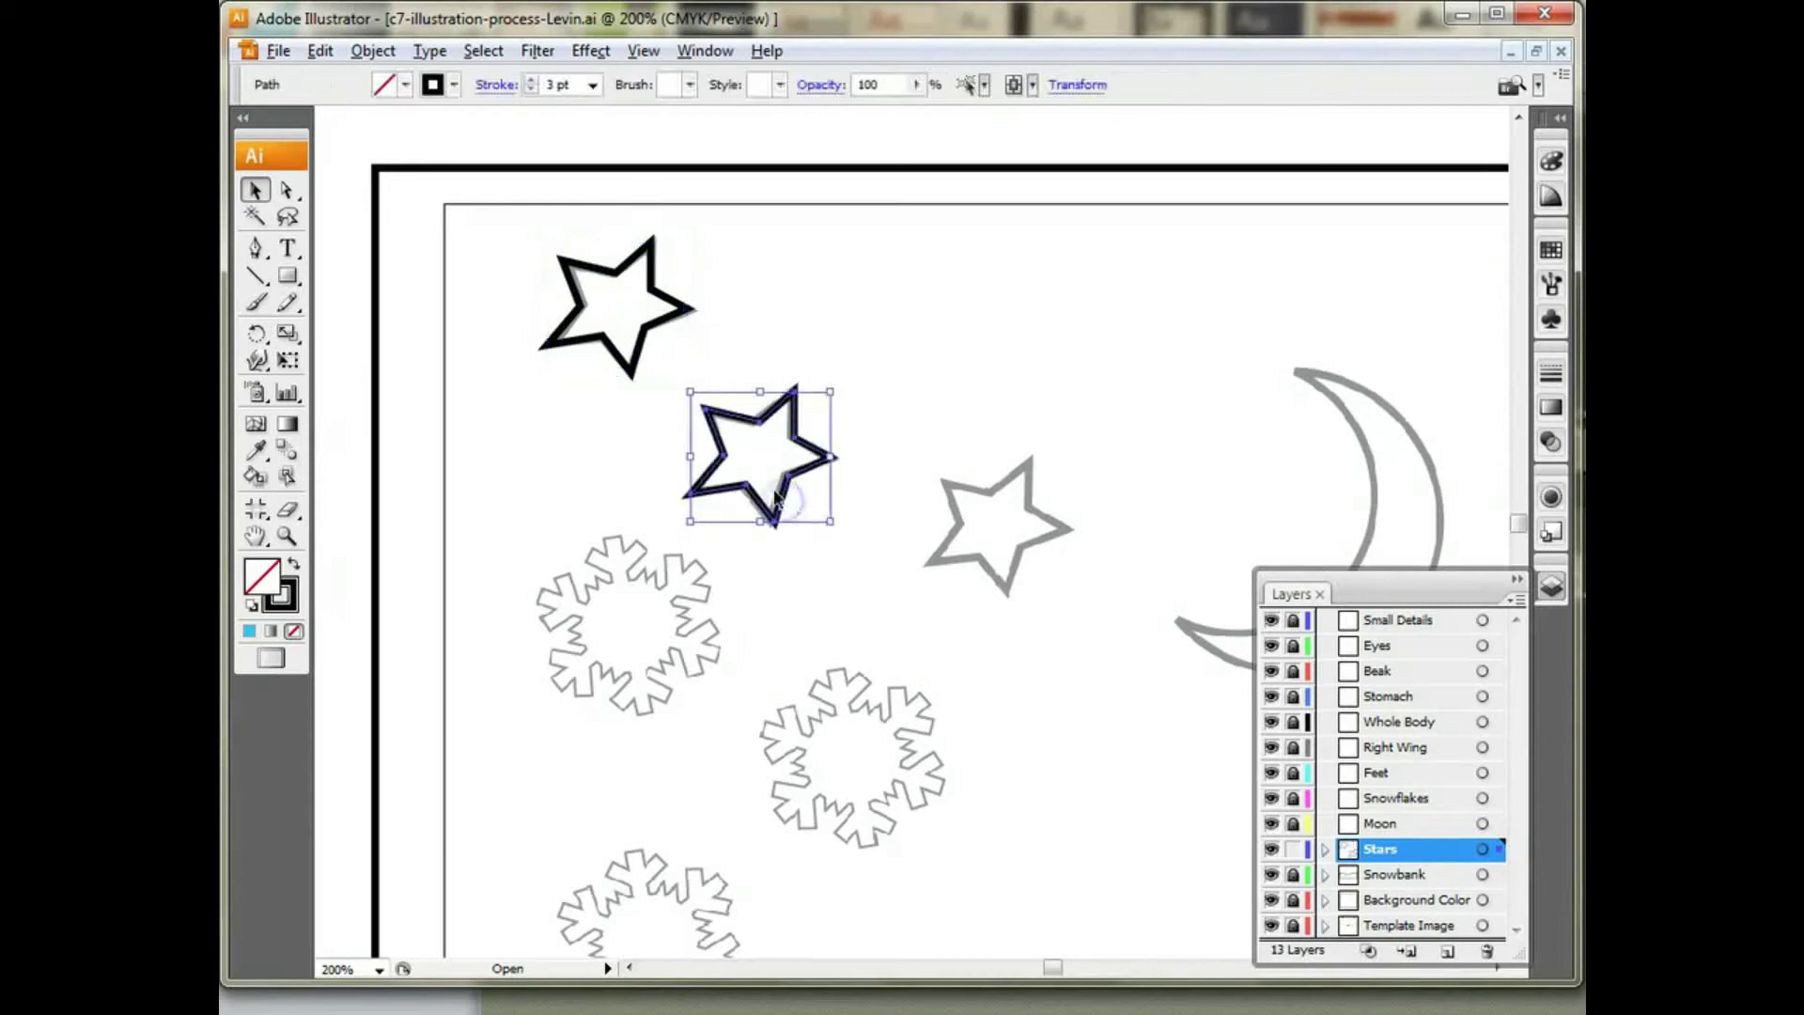
{"action": "left_click", "coordinate": [1025, 575]}
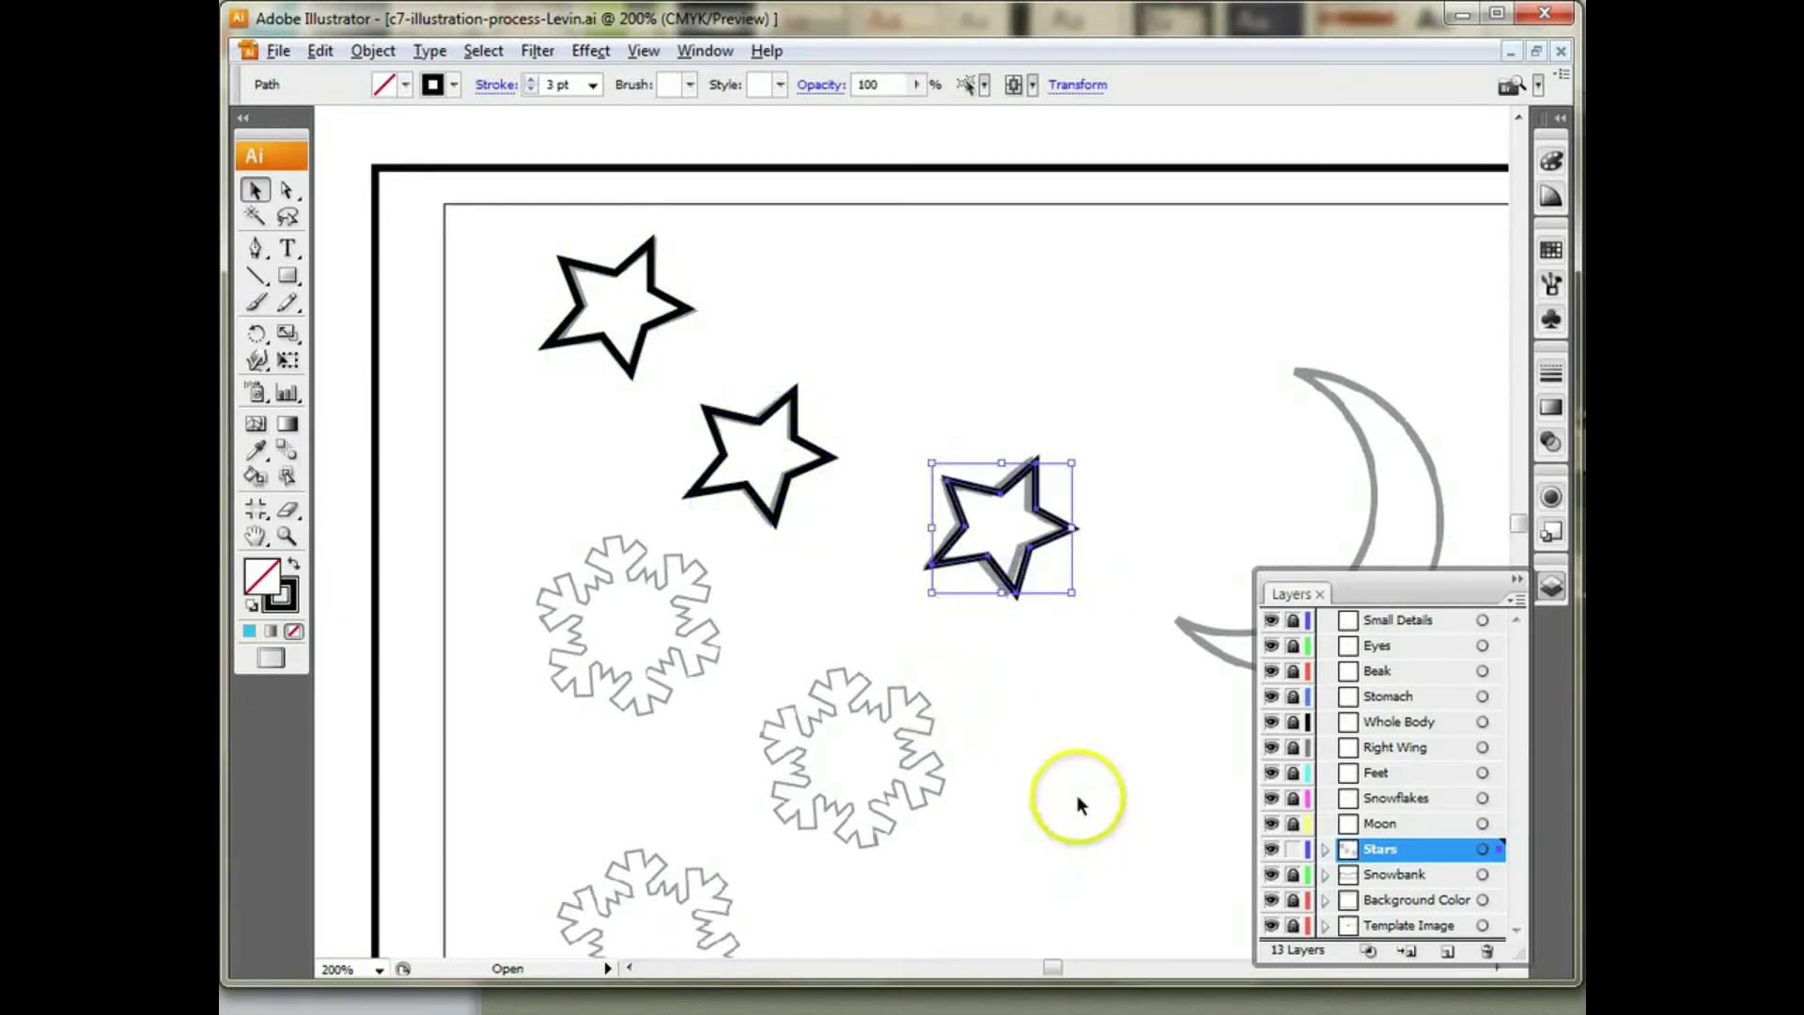
Step: Place a copy of the star over the small template star between the two large stars right of the moon
{"action": "key", "text": "ctrl+minus"}
{"action": "key", "text": "ctrl+minus"}
{"action": "key", "text": "ctrl+minus"}
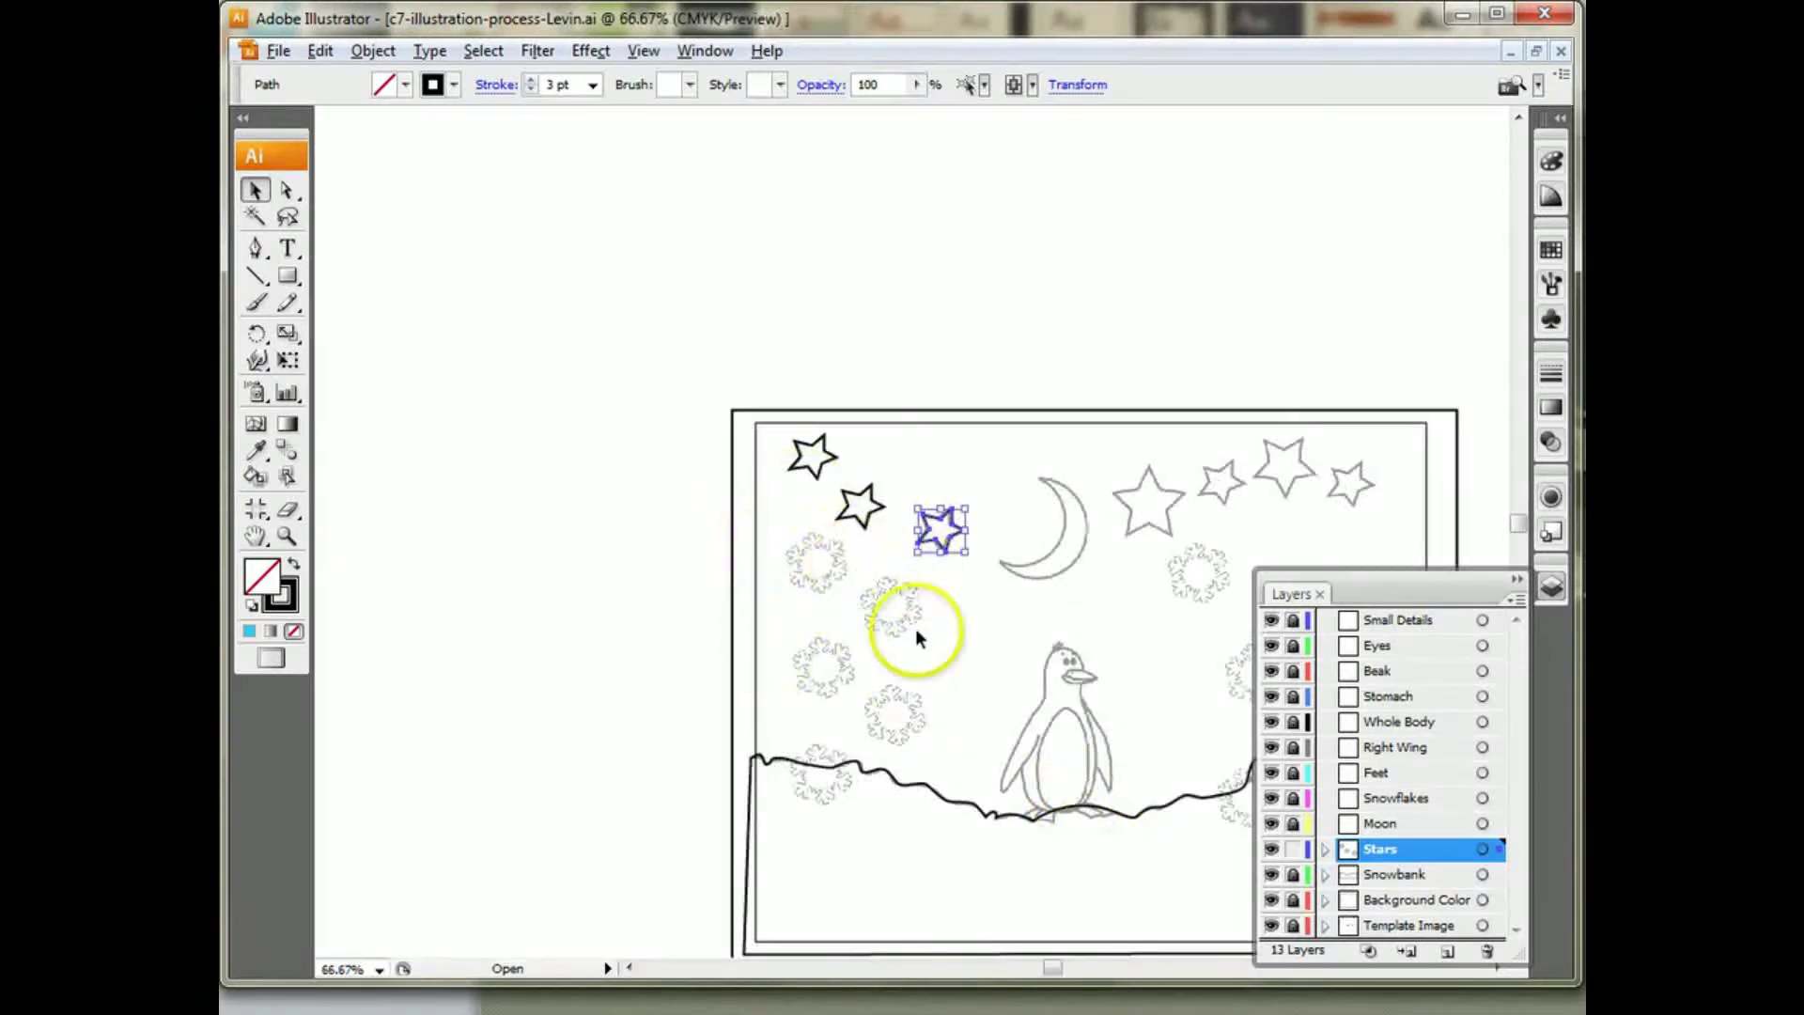
{"action": "key", "text": "ctrl+plus"}
{"action": "key", "text": "ctrl+plus"}
{"action": "key", "text": "ctrl+plus"}
{"action": "key", "text": "ctrl+plus"}
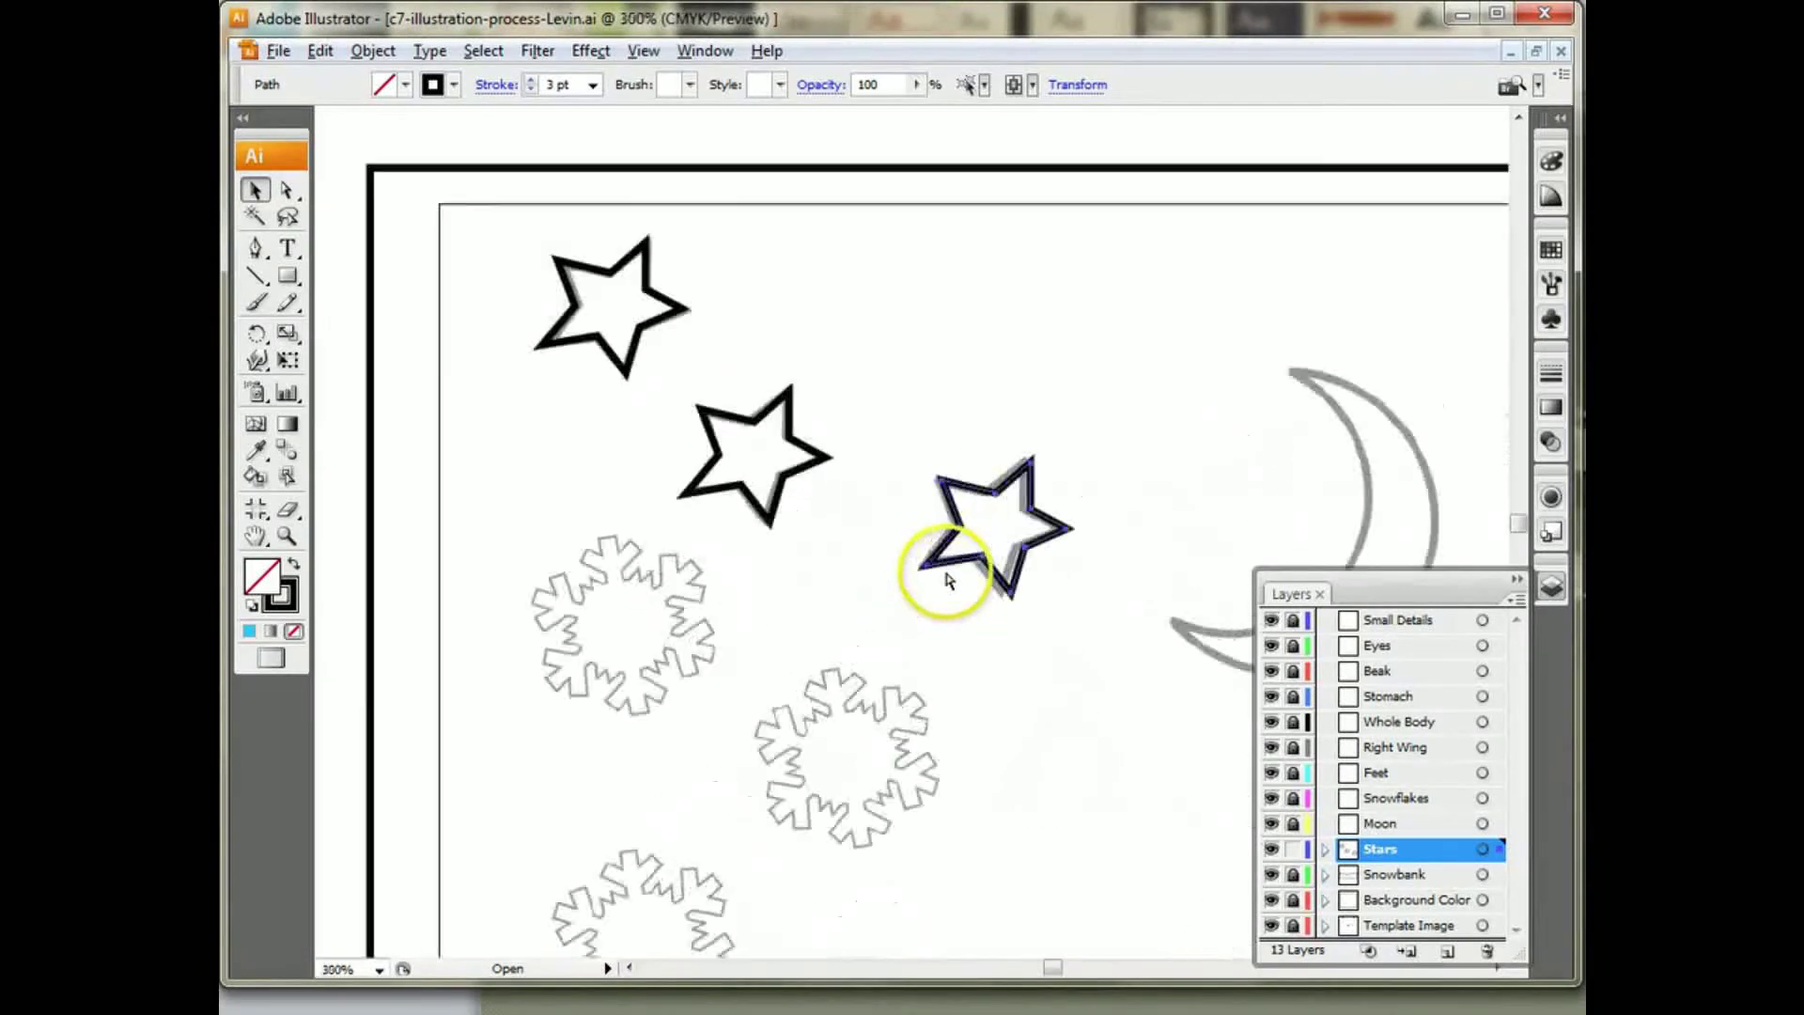
{"action": "left_click_drag", "start_coordinate": [970, 684], "coordinate": [347, 623]}
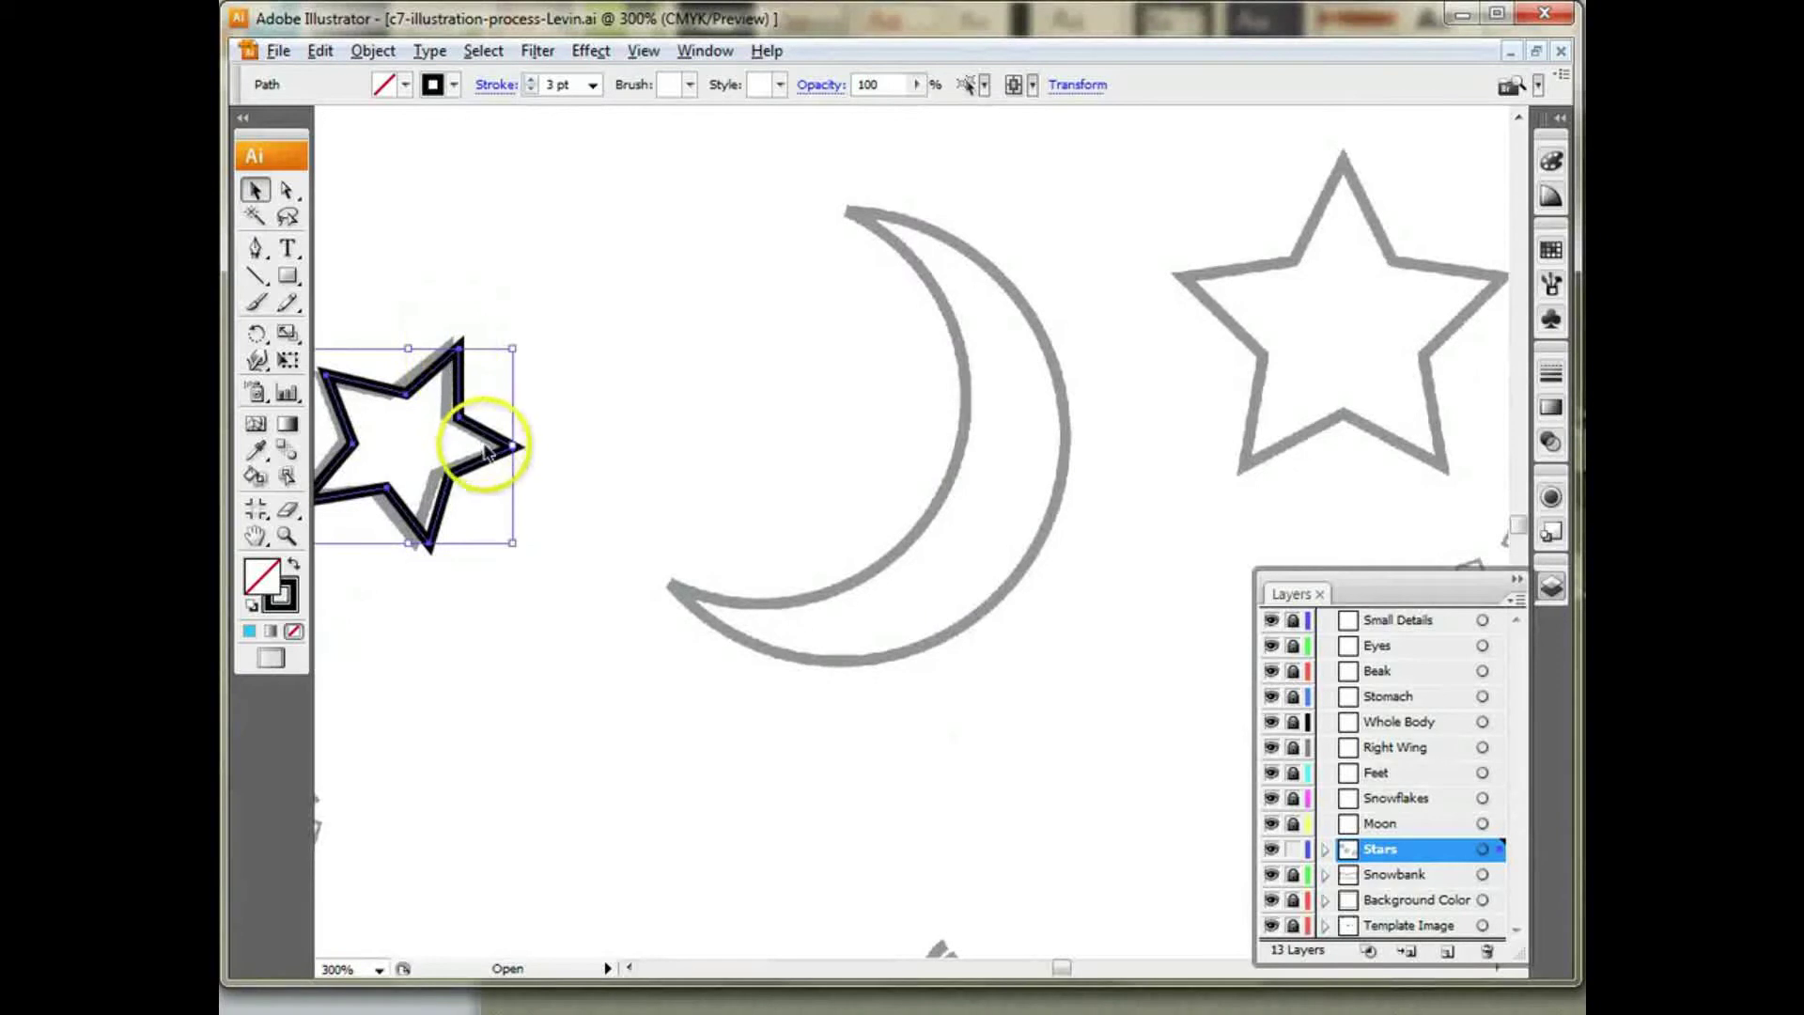
{"action": "left_click_drag", "start_coordinate": [477, 472], "coordinate": [1455, 379]}
{"action": "left_click_drag", "start_coordinate": [1291, 518], "coordinate": [683, 615]}
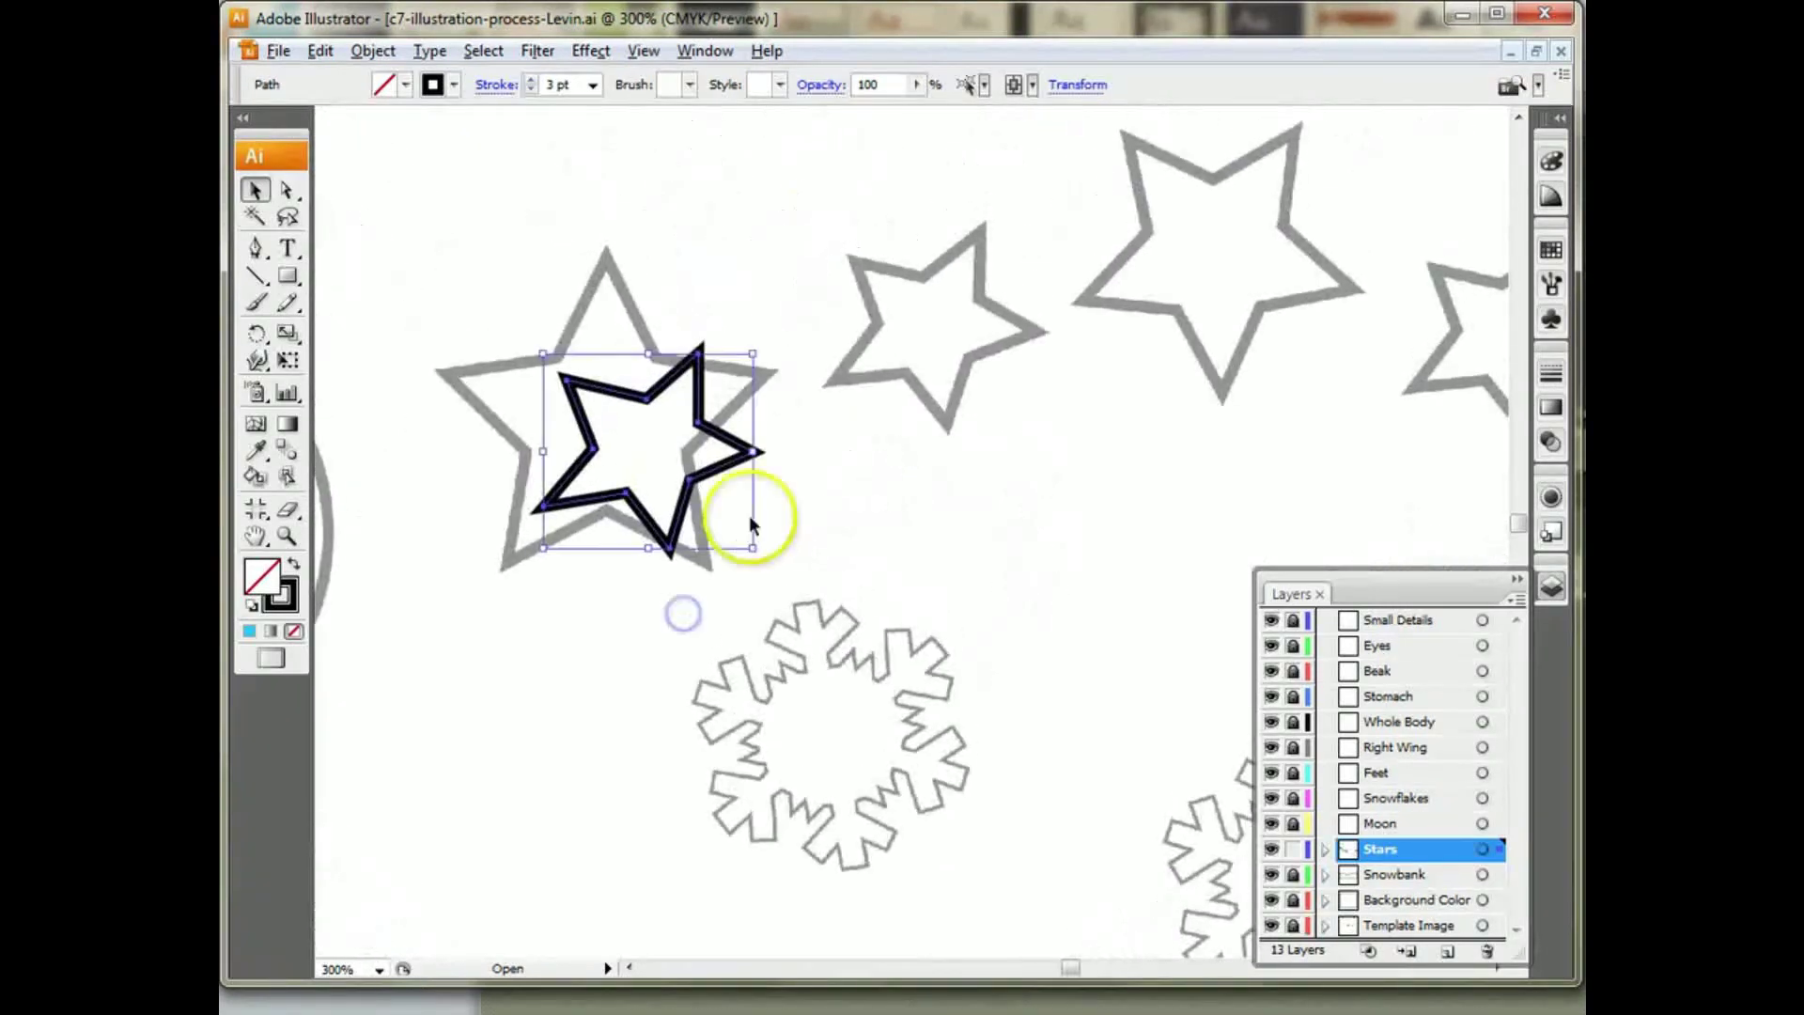
{"action": "left_click_drag", "start_coordinate": [724, 470], "coordinate": [1006, 348]}
{"action": "left_click_drag", "start_coordinate": [1147, 475], "coordinate": [921, 492]}
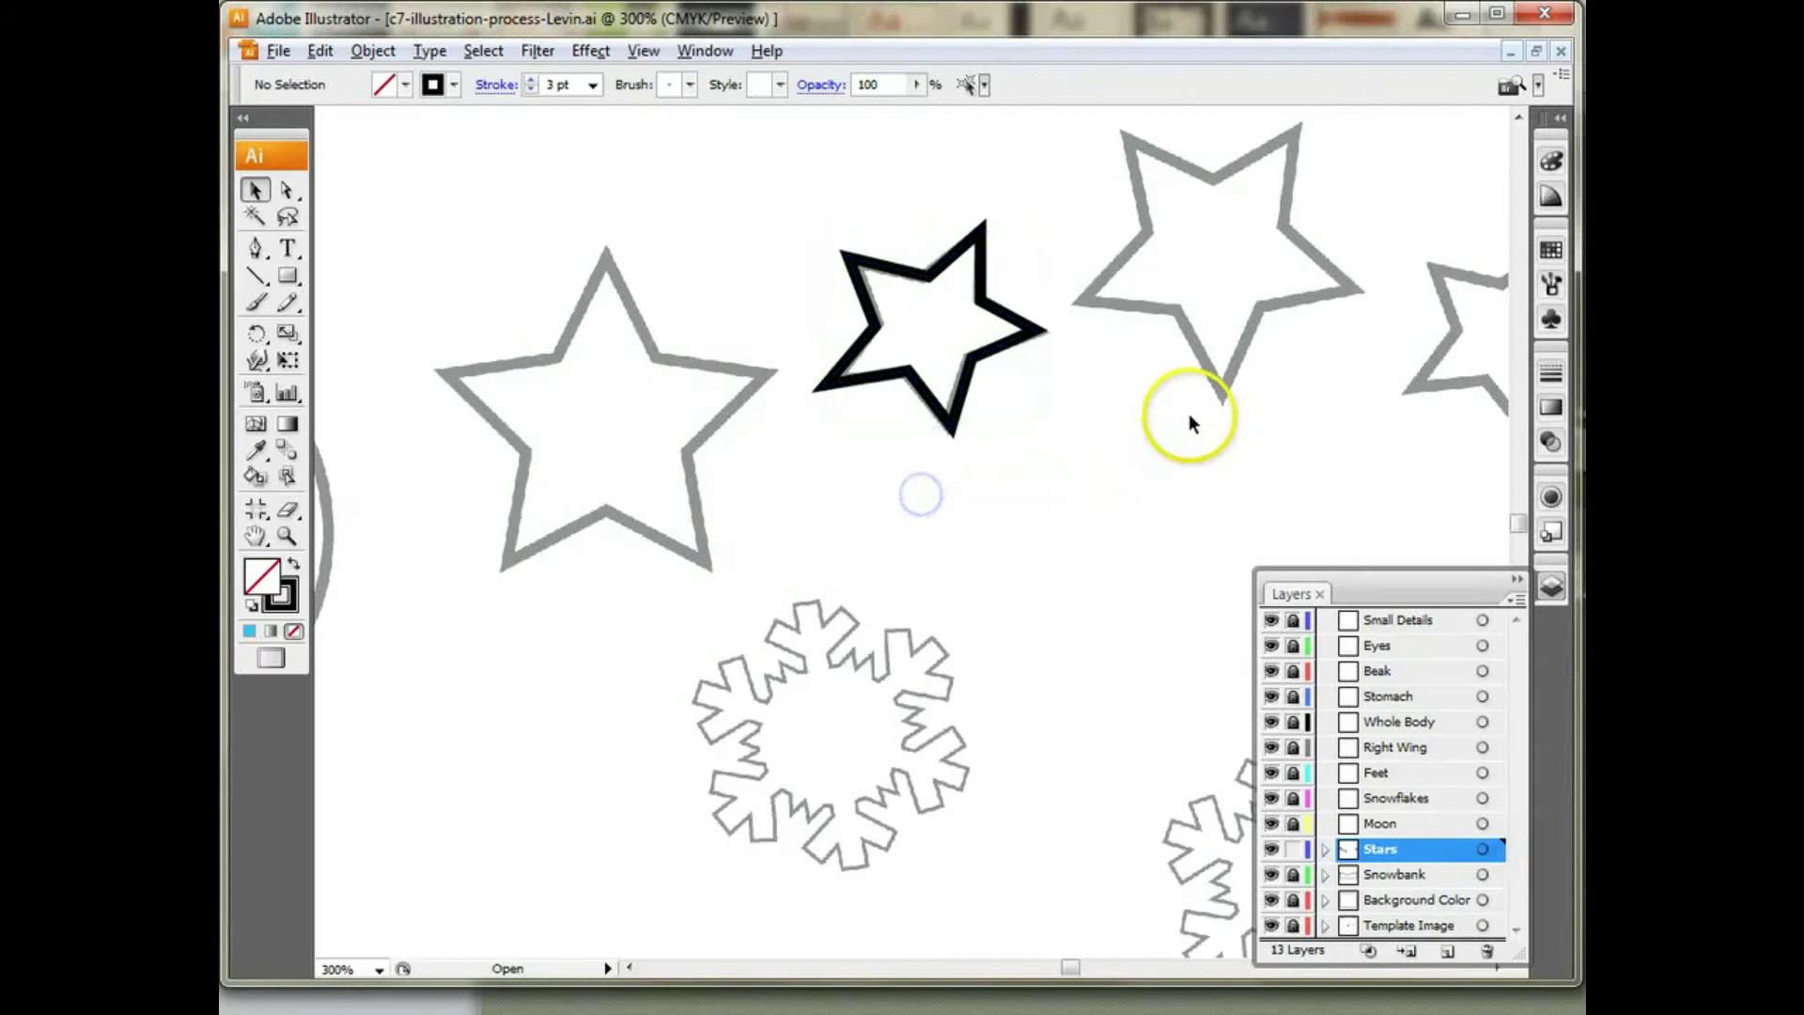
Step: Duplicate the small star onto the last template star near the right artboard edge, keeping its size
{"action": "key", "text": "ctrl+minus"}
{"action": "key", "text": "ctrl+minus"}
{"action": "key", "text": "ctrl+minus"}
{"action": "key", "text": "ctrl+minus"}
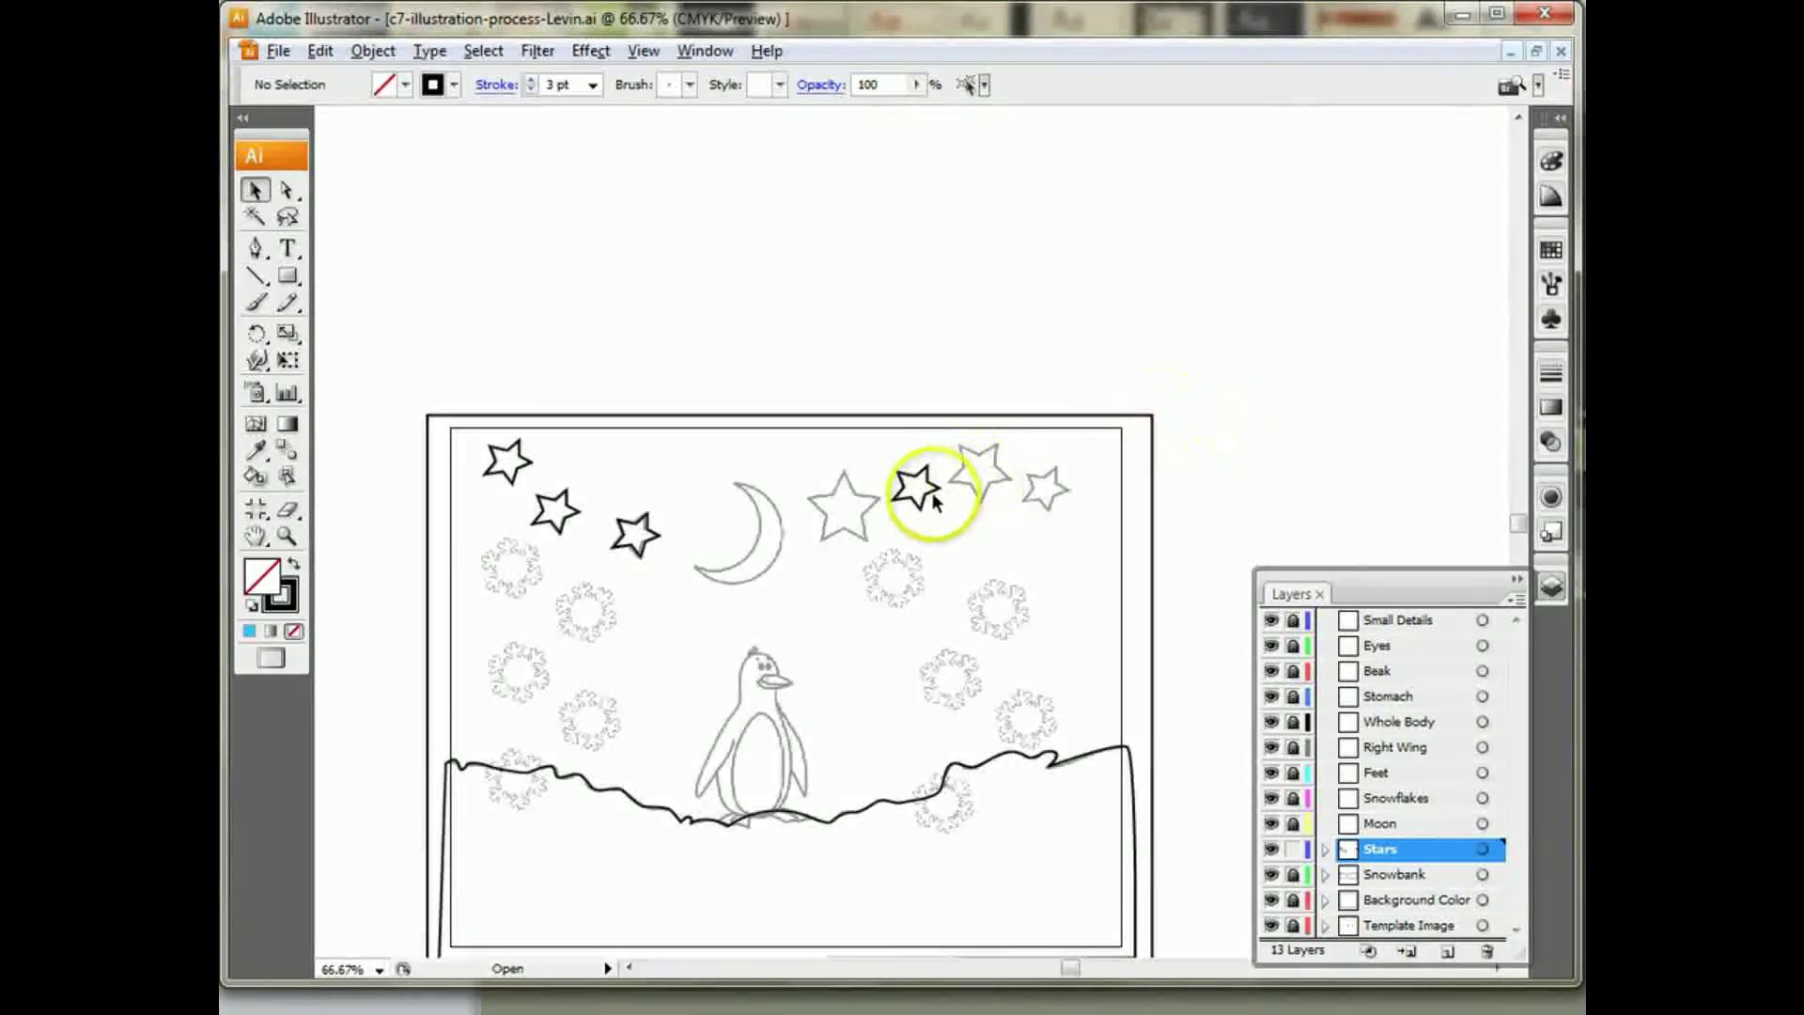
{"action": "left_click", "coordinate": [1060, 500]}
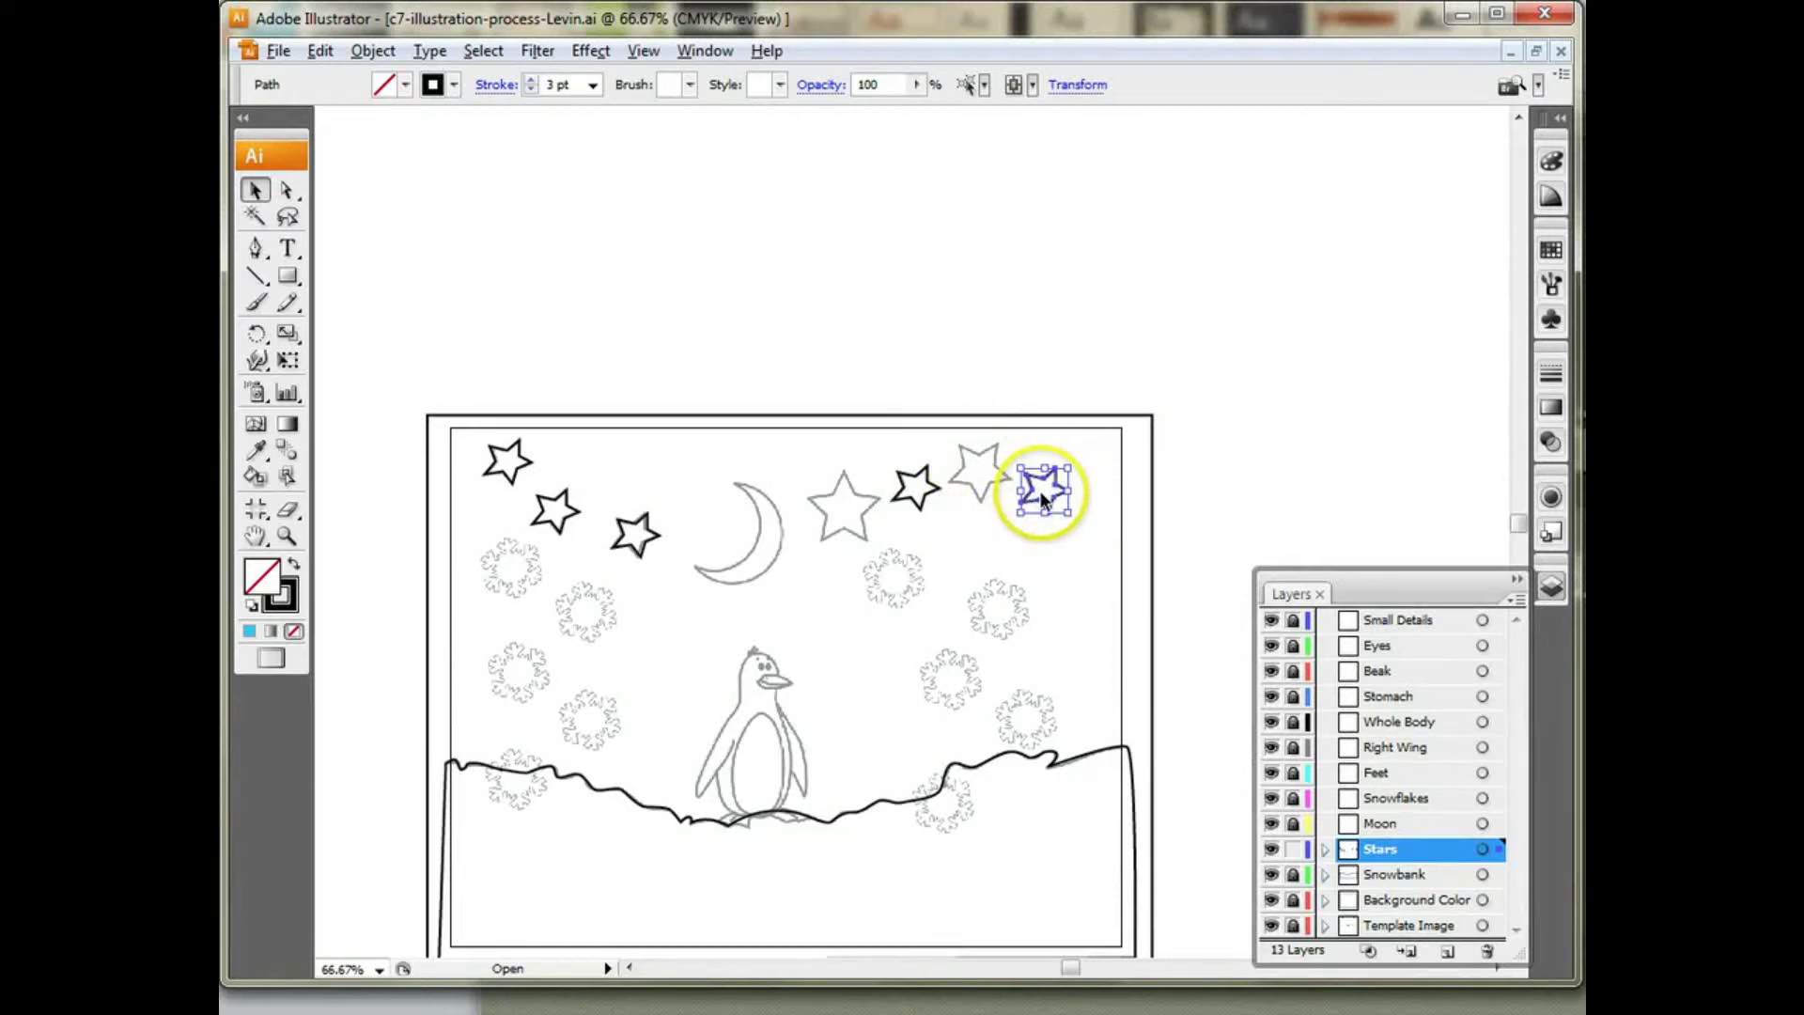
{"action": "left_click_drag", "start_coordinate": [1060, 500], "coordinate": [1037, 390]}
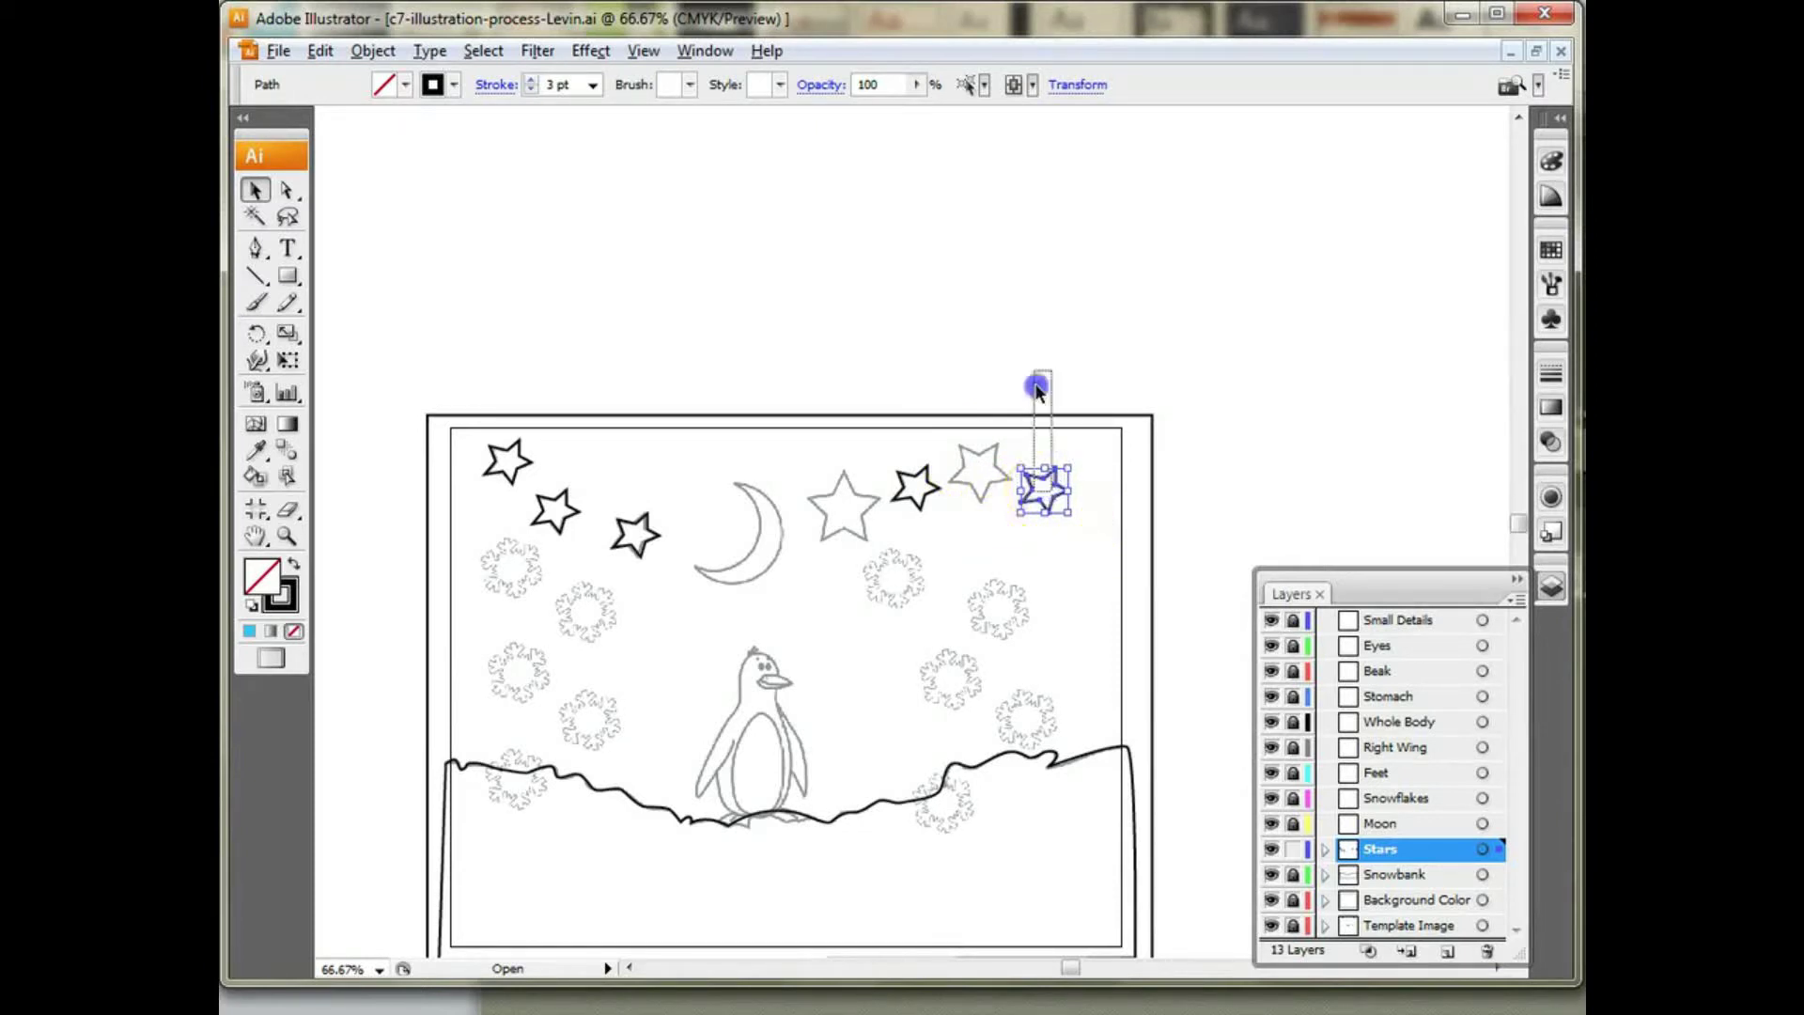
{"action": "left_click_drag", "start_coordinate": [1037, 467], "coordinate": [1046, 483]}
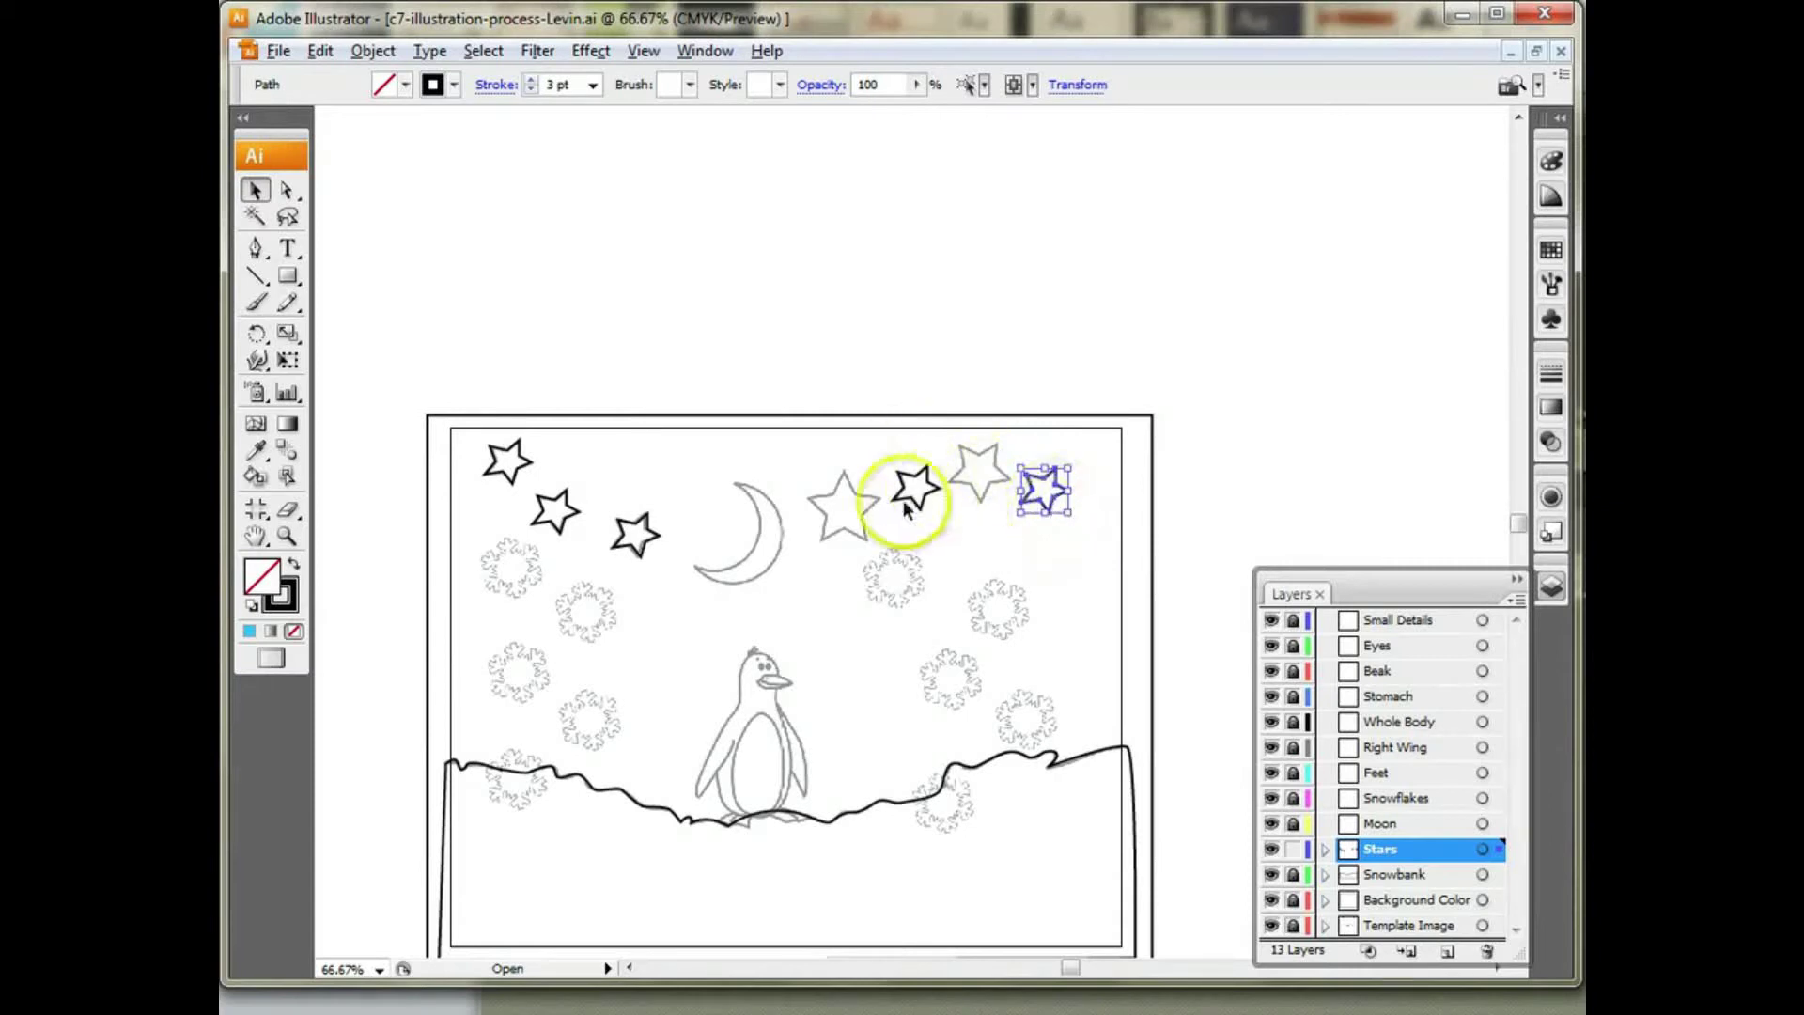
Step: Trace the large template star just right of the moon with the Pen tool as a closed path of ten corner points
{"action": "key", "text": "ctrl+plus"}
{"action": "key", "text": "ctrl+plus"}
{"action": "key", "text": "ctrl+plus"}
{"action": "key", "text": "ctrl+plus"}
{"action": "left_click_drag", "start_coordinate": [475, 402], "coordinate": [641, 432]}
{"action": "mouse_move", "coordinate": [287, 285]}
{"action": "left_mouse_down"}
{"action": "mouse_move", "coordinate": [336, 383]}
{"action": "mouse_move", "coordinate": [297, 305]}
{"action": "left_mouse_up"}
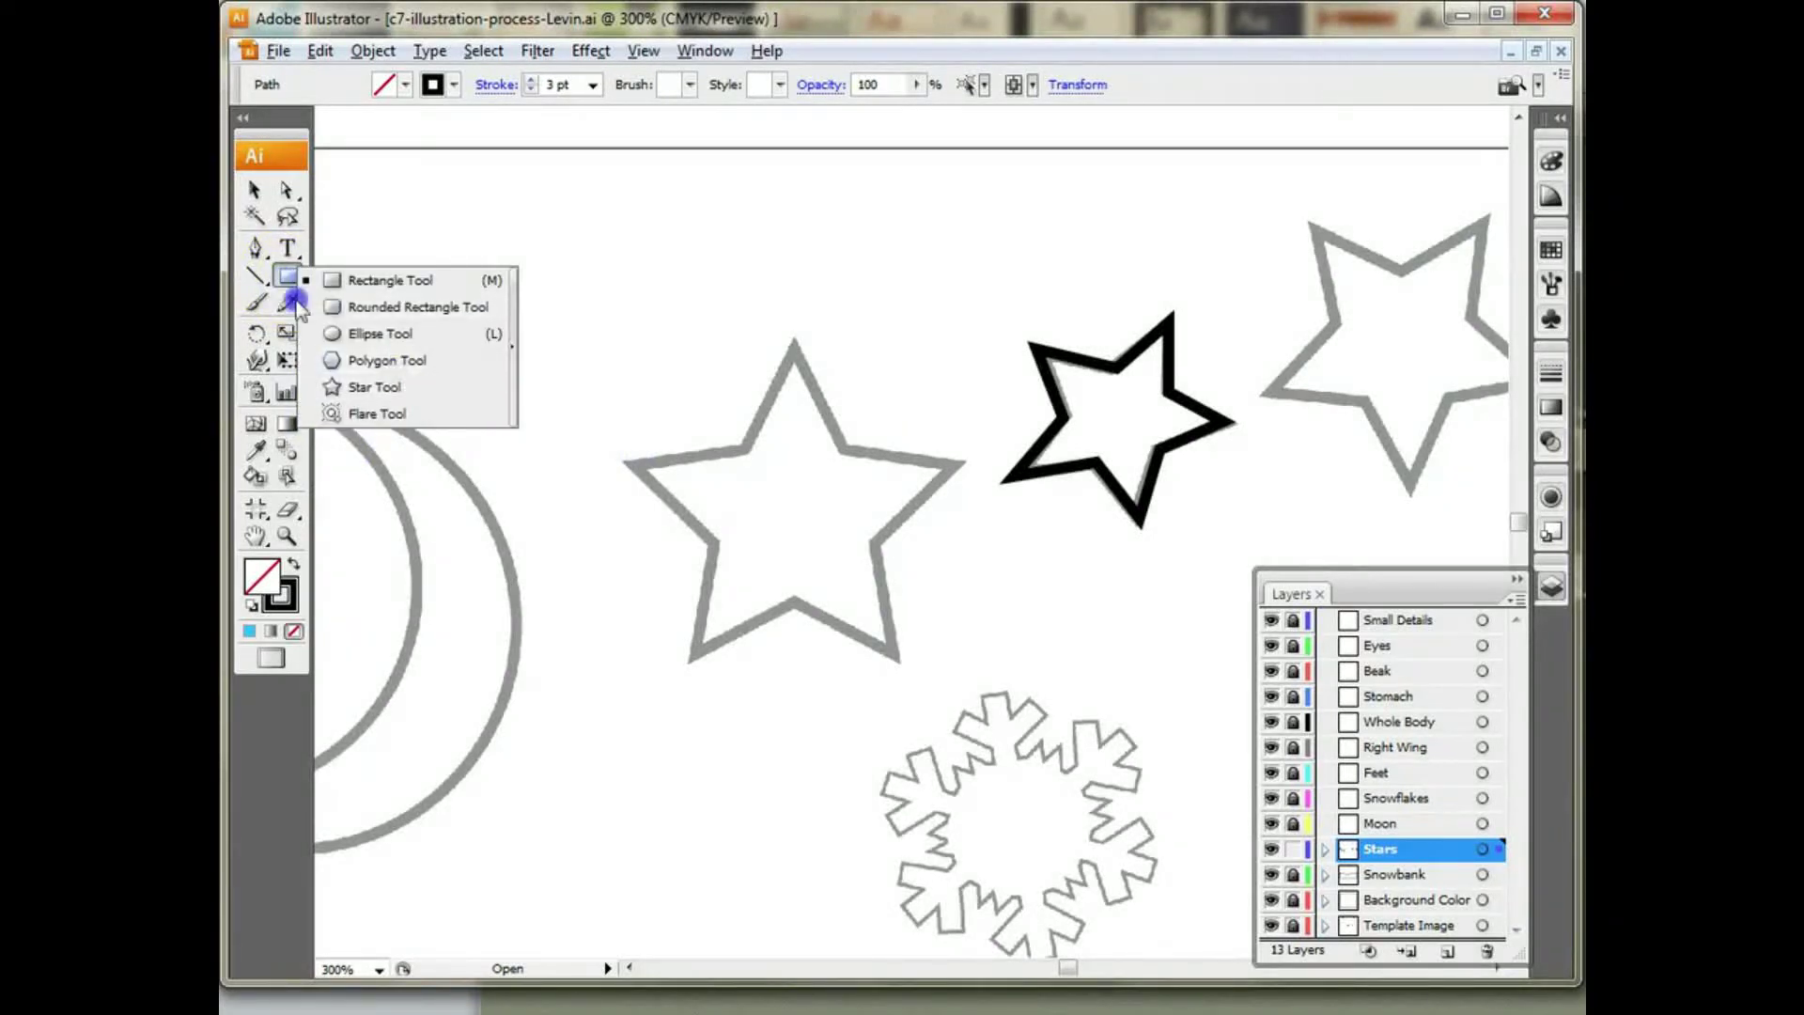
{"action": "left_click", "coordinate": [257, 252]}
{"action": "left_click", "coordinate": [794, 350]}
{"action": "left_click", "coordinate": [841, 449]}
{"action": "left_click", "coordinate": [956, 463]}
{"action": "left_click", "coordinate": [872, 541]}
{"action": "left_click", "coordinate": [895, 658]}
{"action": "left_click", "coordinate": [794, 599]}
{"action": "left_click", "coordinate": [687, 663]}
{"action": "left_click", "coordinate": [718, 545]}
{"action": "left_click", "coordinate": [628, 462]}
{"action": "left_click", "coordinate": [740, 455]}
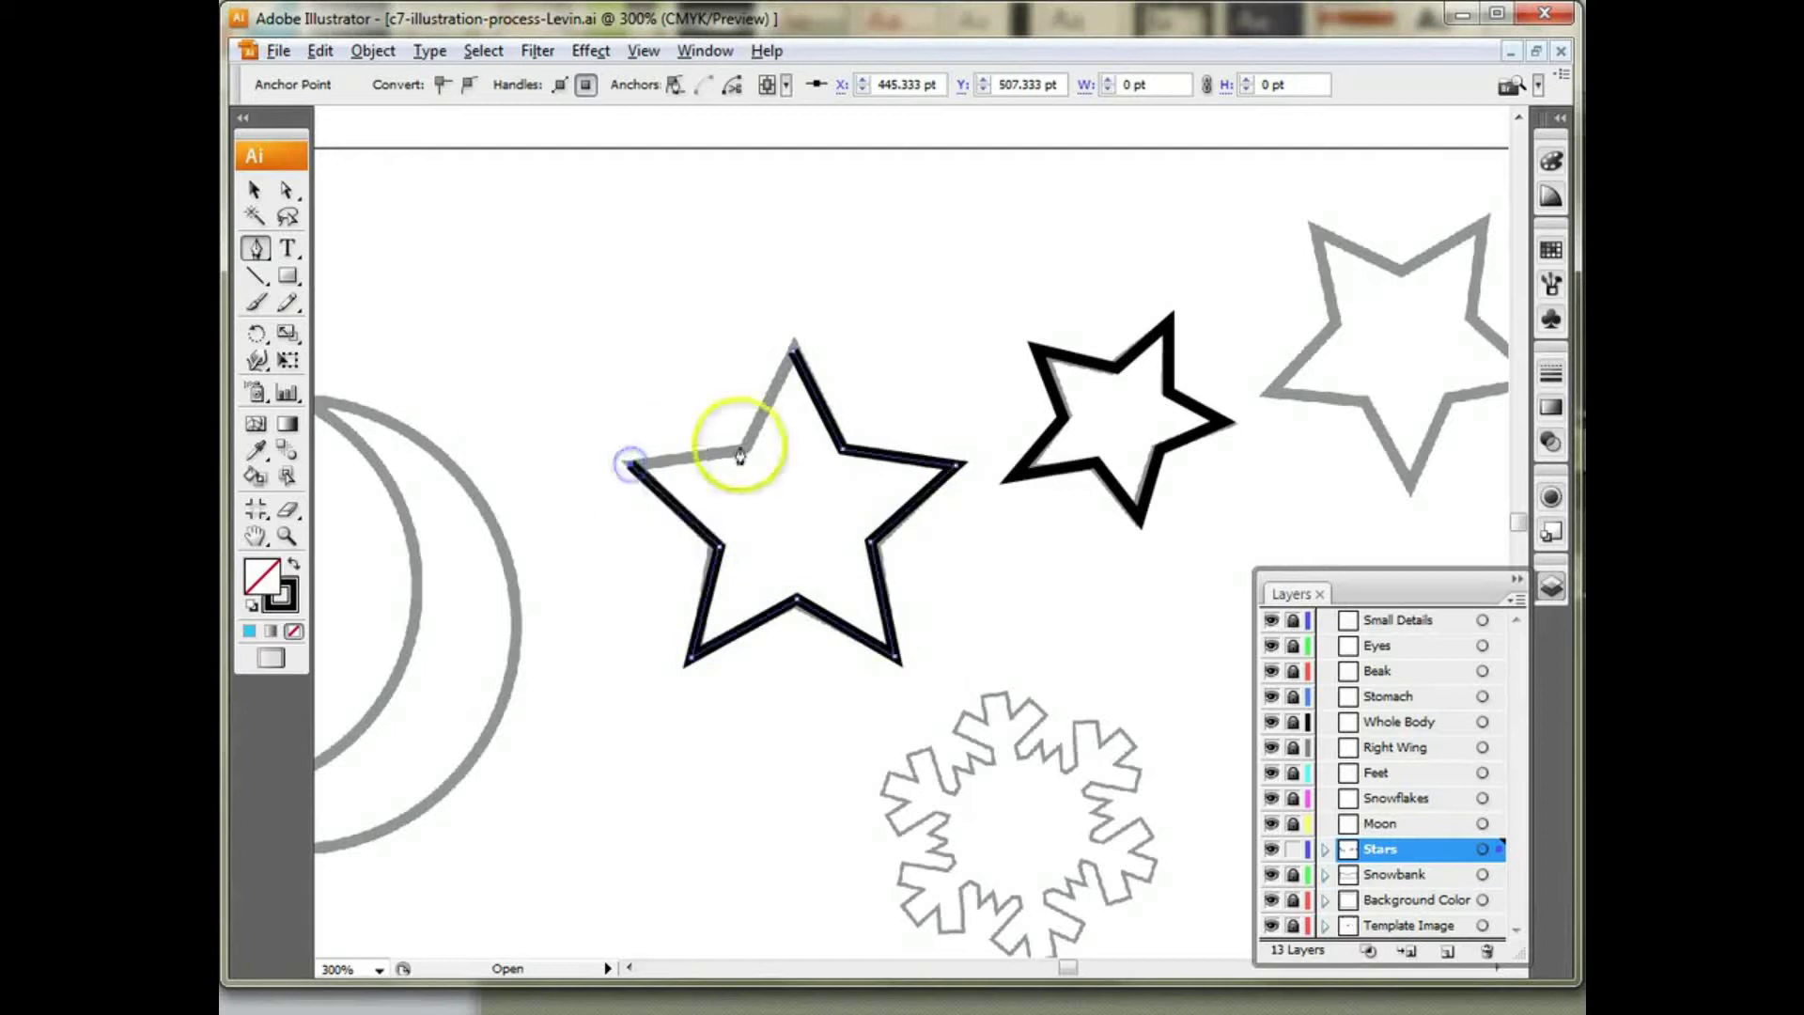
{"action": "left_click", "coordinate": [794, 351]}
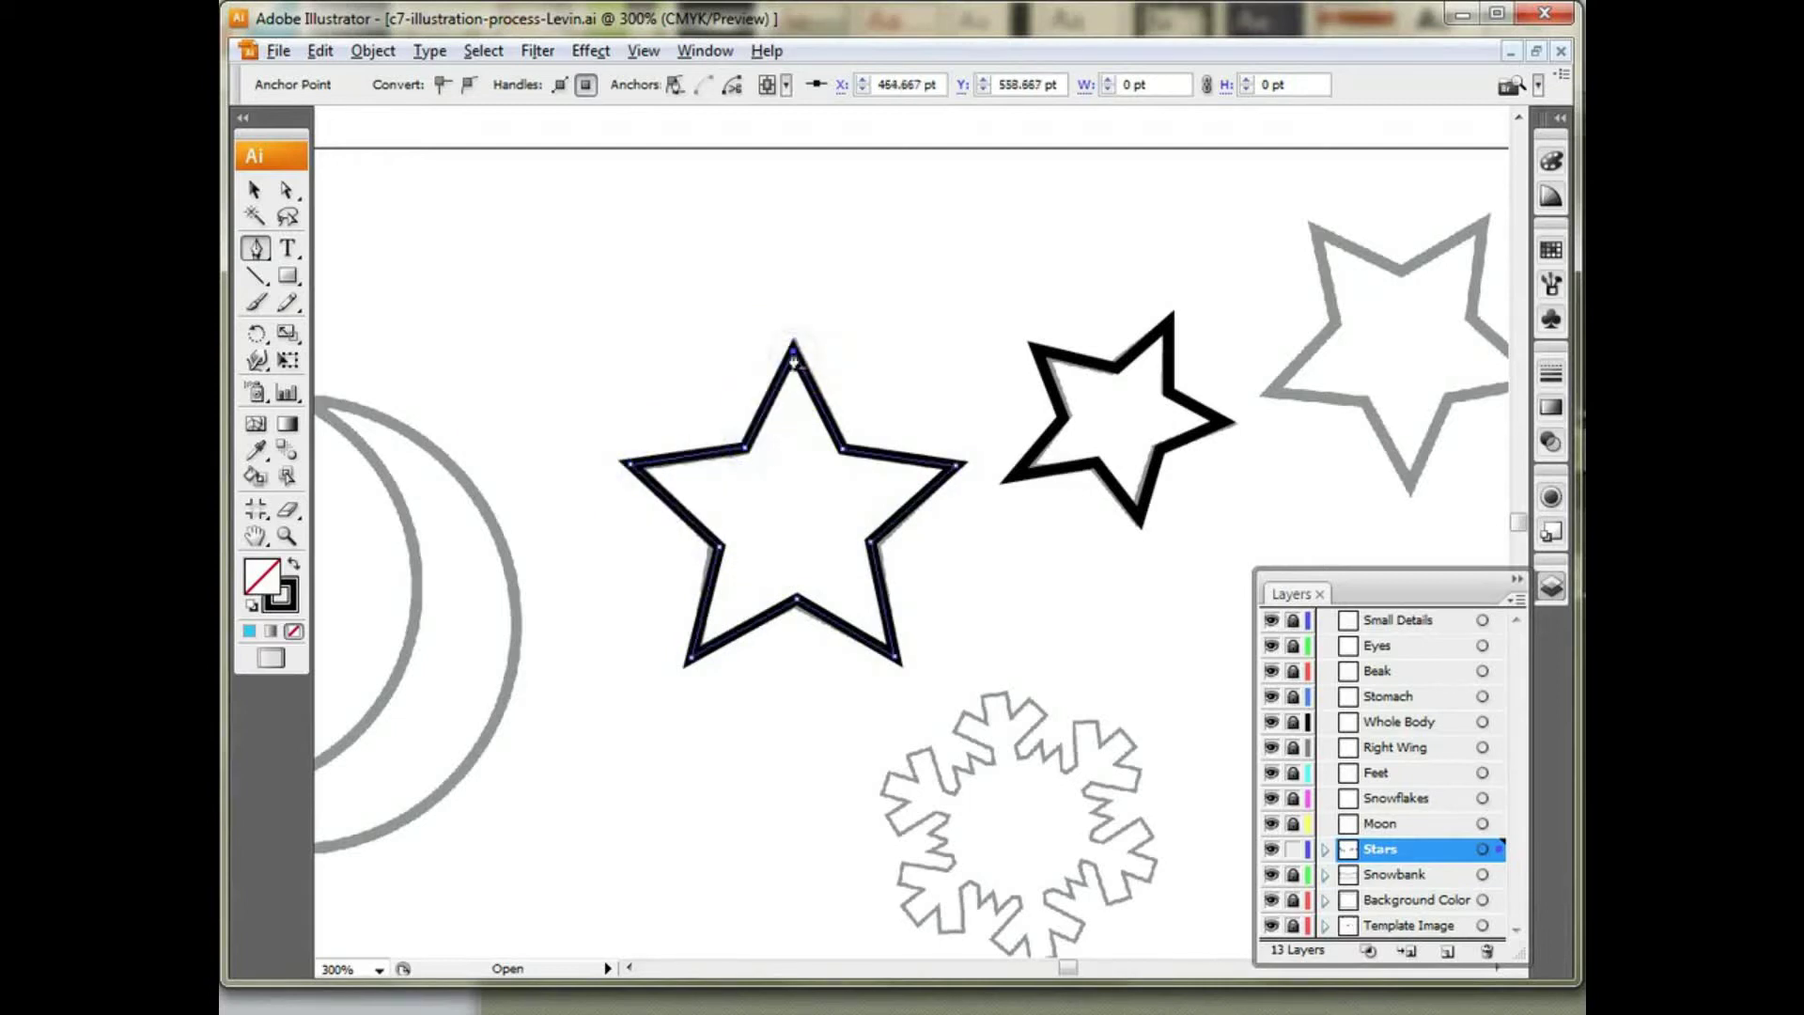
Step: Undo the star's closing segment, try ending it beside the tip, and close the path on its starting point again
{"action": "key", "text": "ctrl+z"}
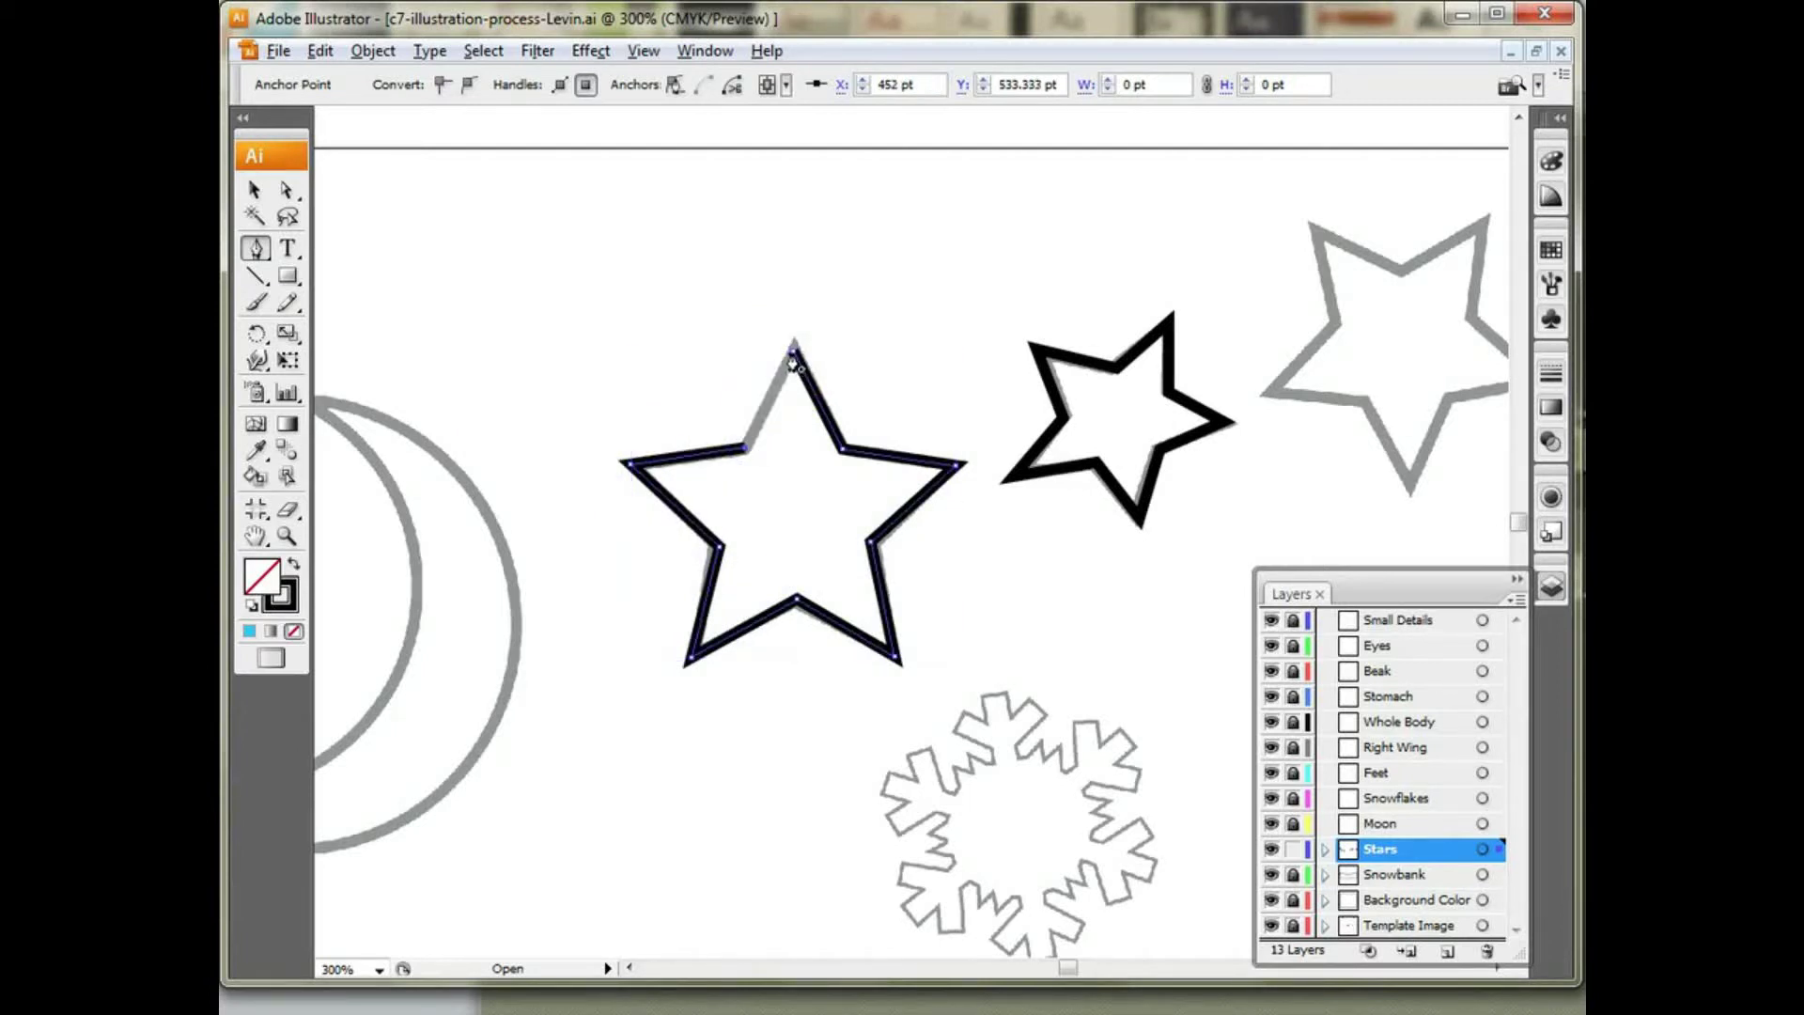
{"action": "left_click", "coordinate": [780, 356]}
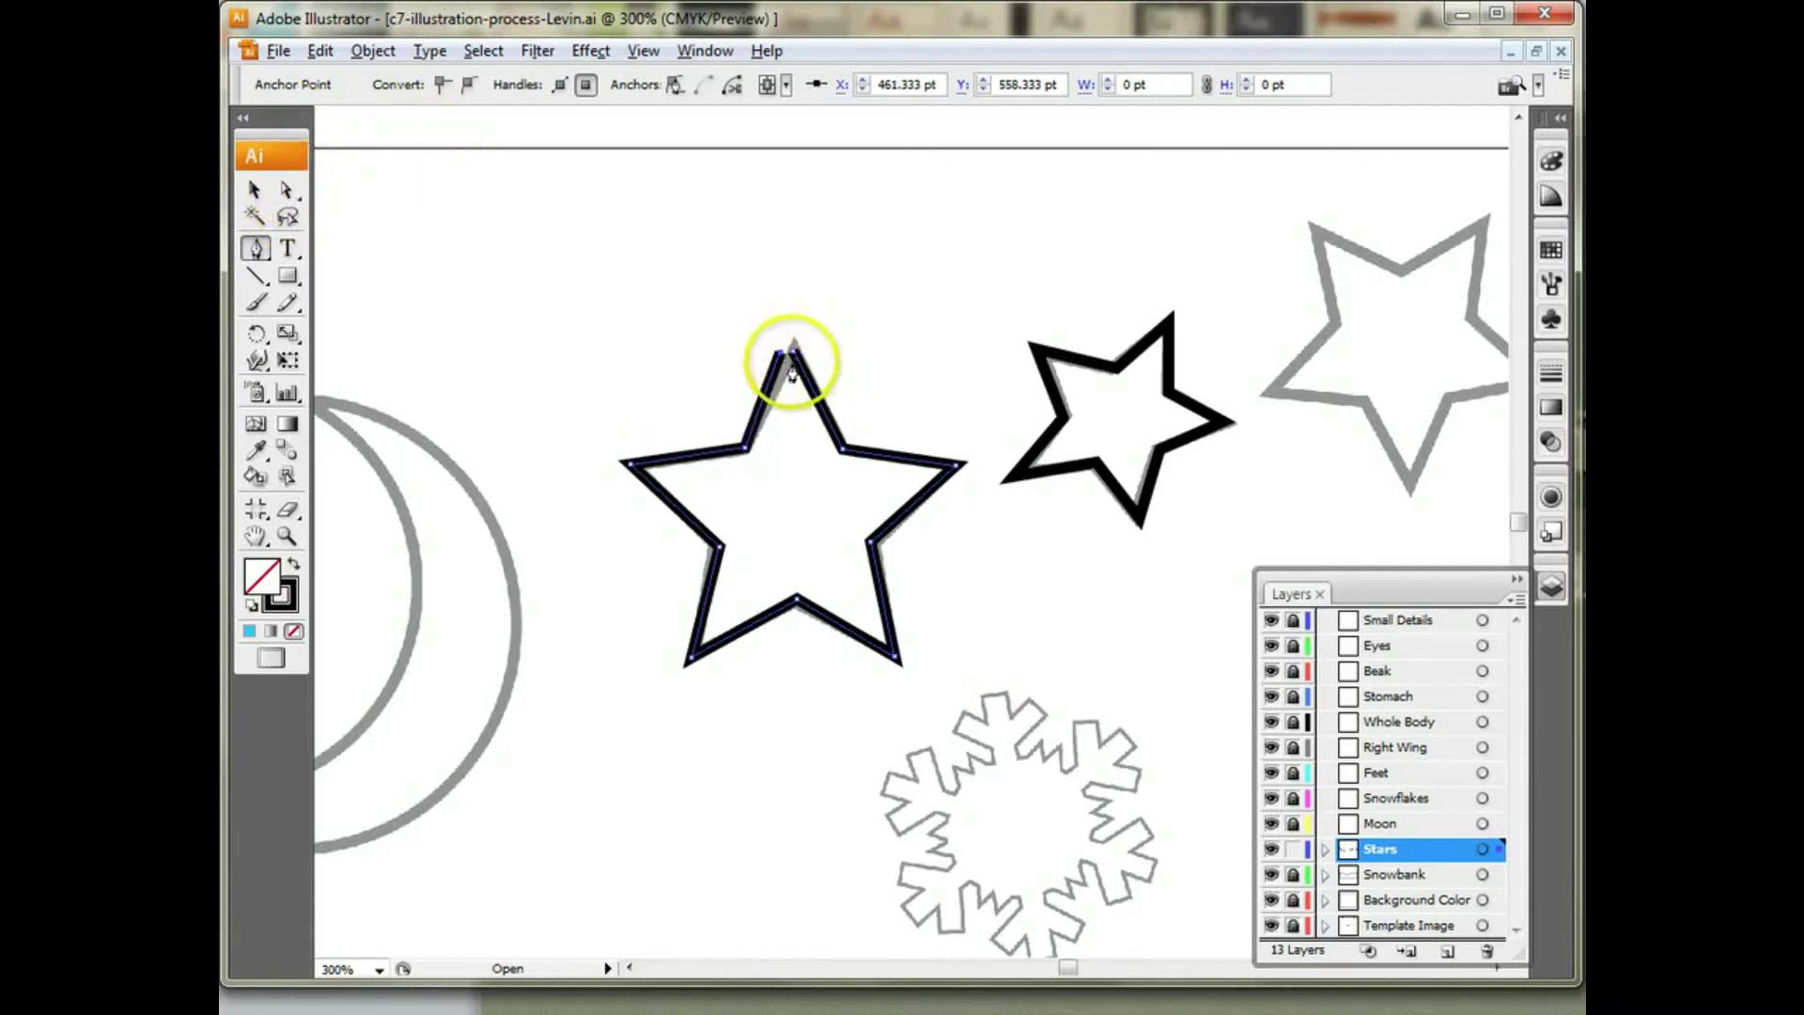
{"action": "key", "text": "ctrl+z"}
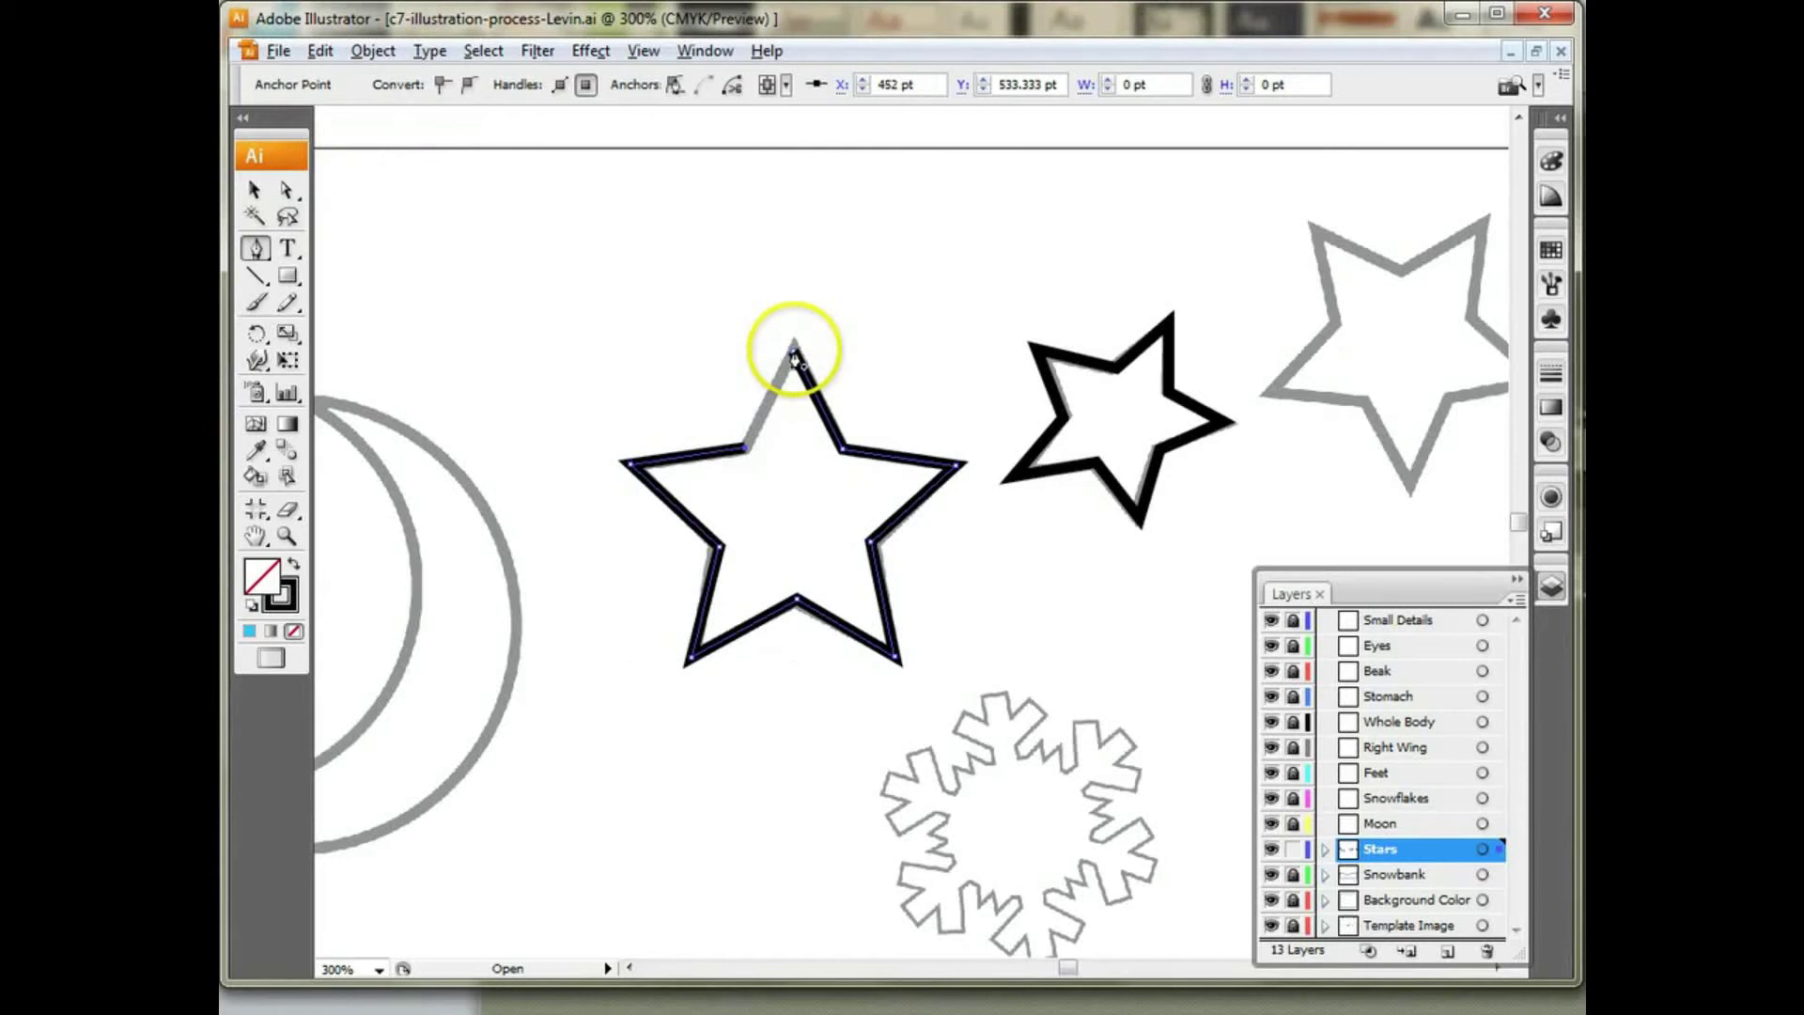
{"action": "left_click", "coordinate": [794, 359]}
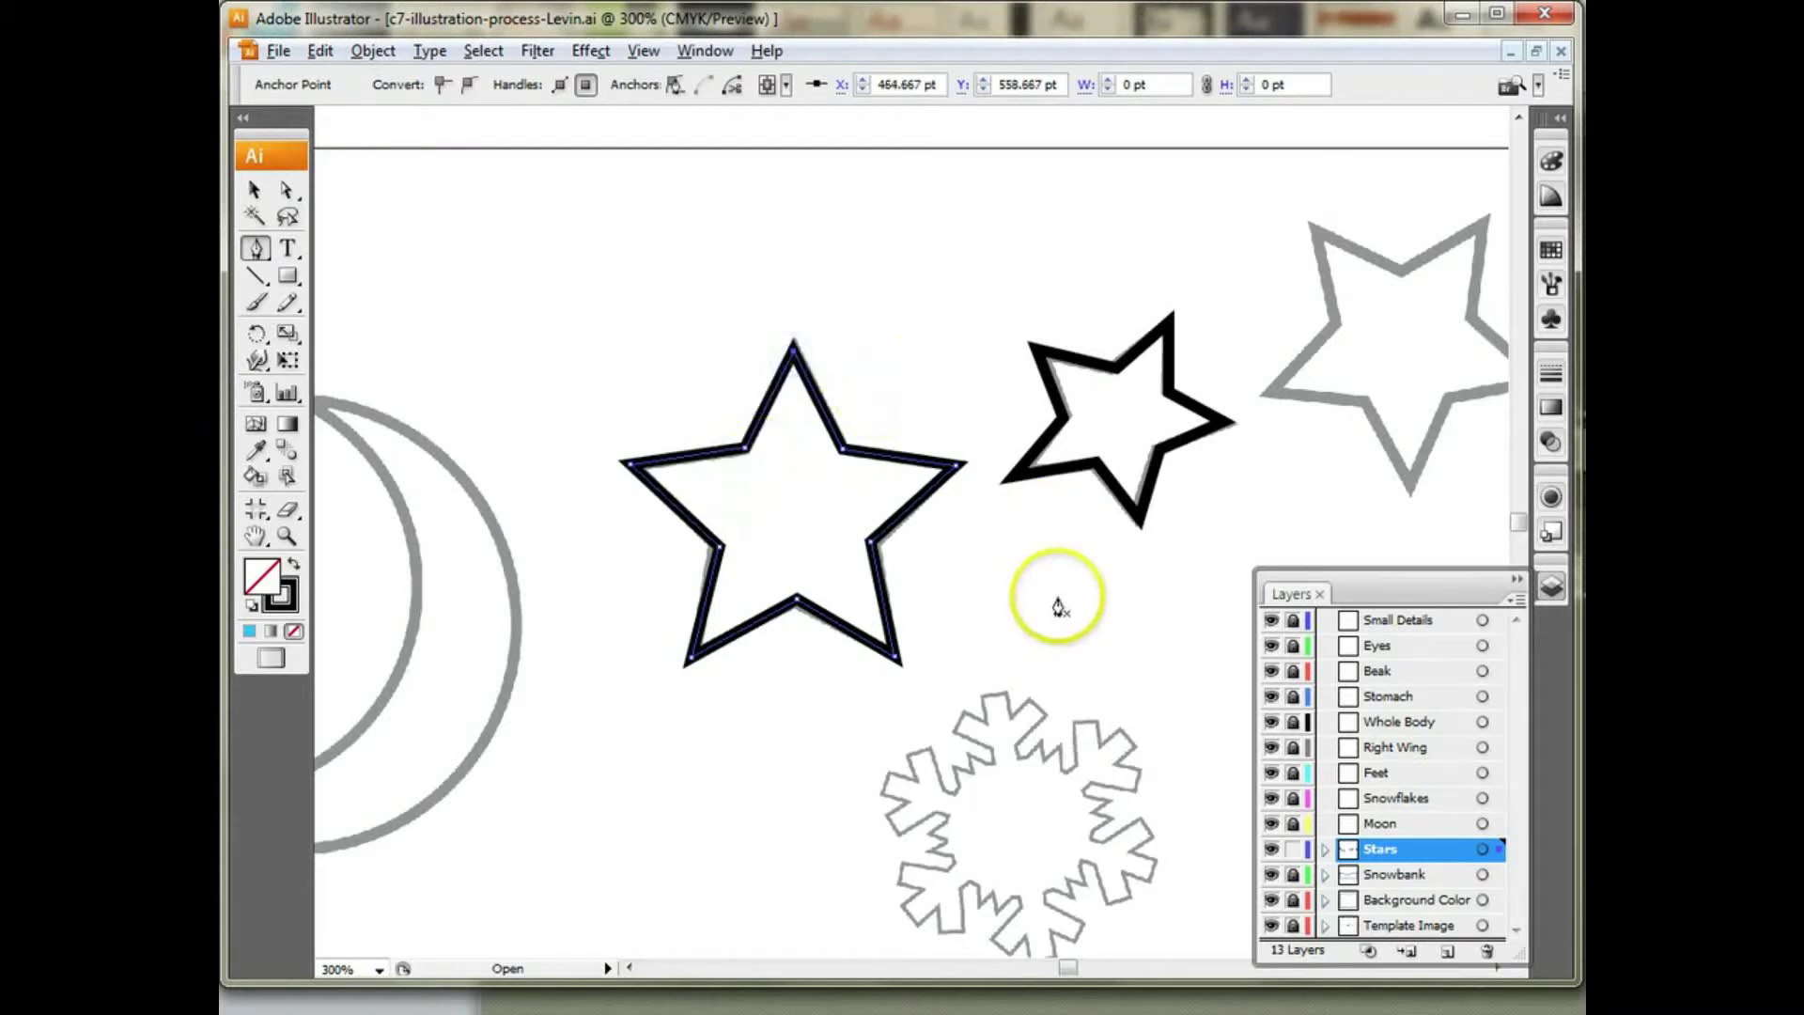
Step: Trace the other large template star, between the two small stars, as a closed path of ten corner points
{"action": "left_click_drag", "start_coordinate": [1160, 606], "coordinate": [765, 652]}
{"action": "left_click", "coordinate": [1019, 551]}
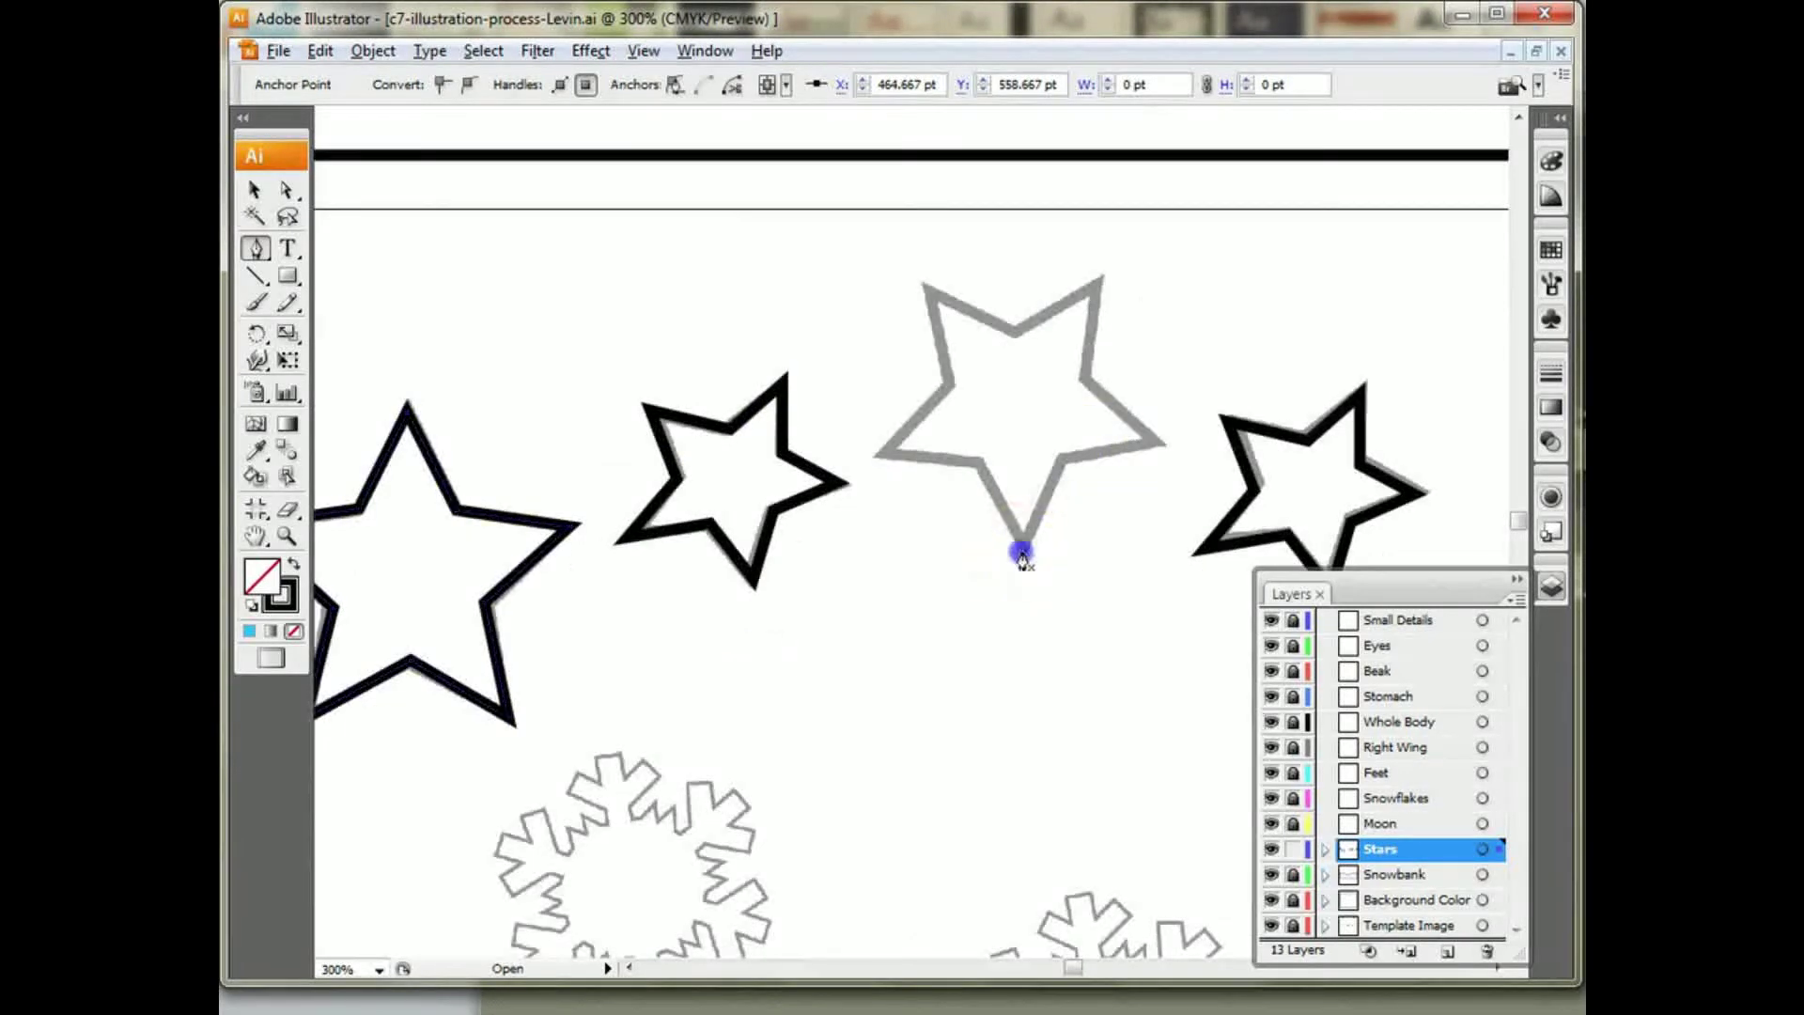
{"action": "left_click", "coordinate": [1062, 462]}
{"action": "left_click", "coordinate": [1165, 442]}
{"action": "left_click", "coordinate": [1087, 384]}
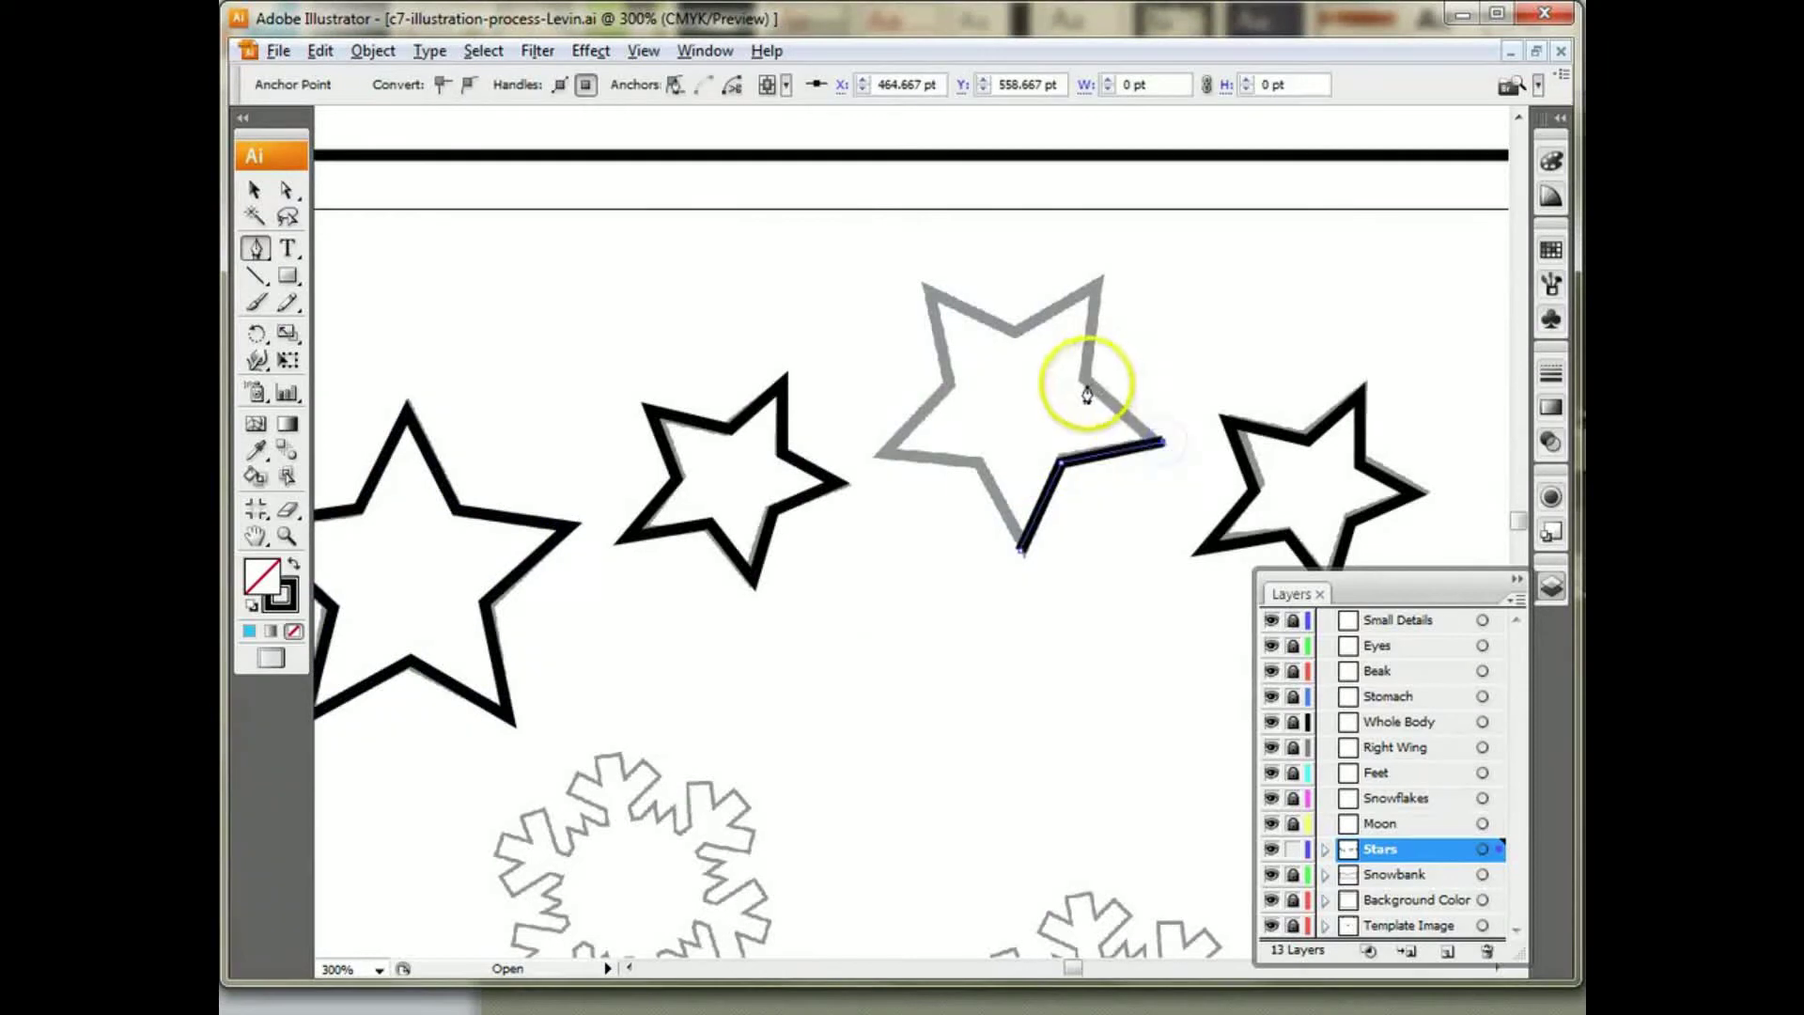
{"action": "left_click", "coordinate": [1098, 278]}
{"action": "left_click", "coordinate": [1015, 329]}
{"action": "left_click", "coordinate": [929, 294]}
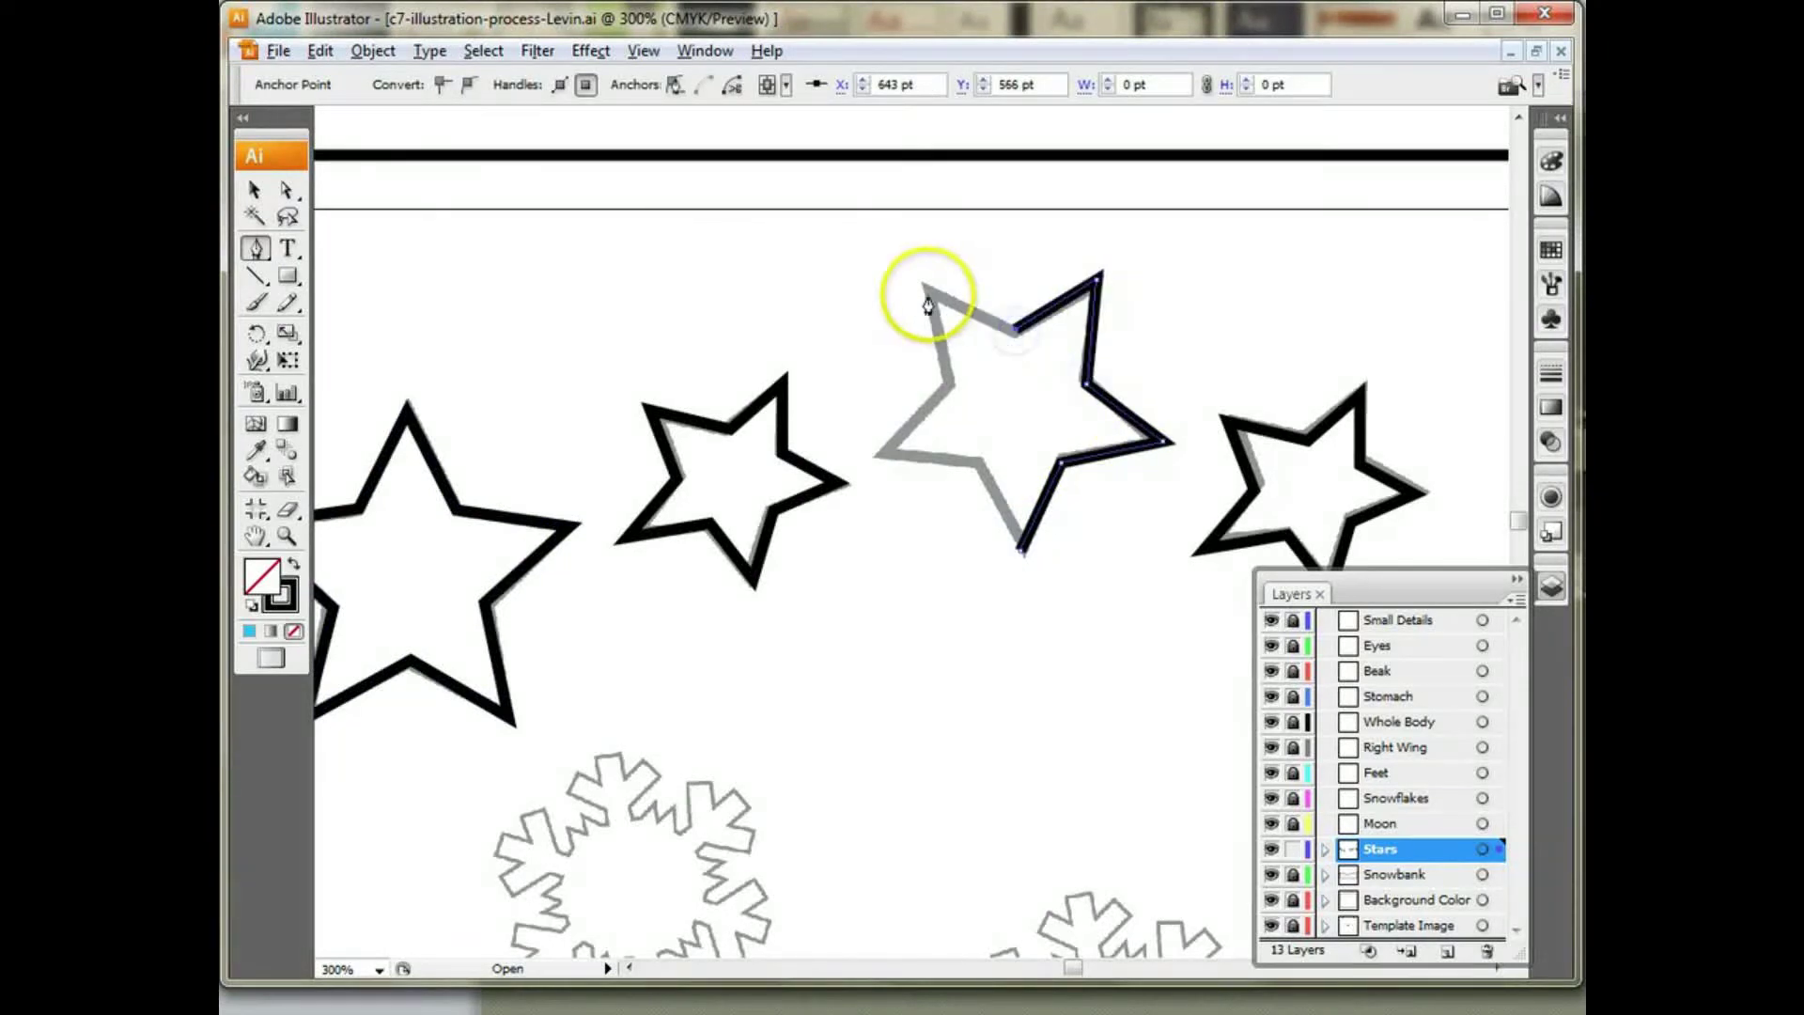
{"action": "left_click", "coordinate": [950, 386]}
{"action": "left_click", "coordinate": [882, 454]}
{"action": "left_click", "coordinate": [982, 463]}
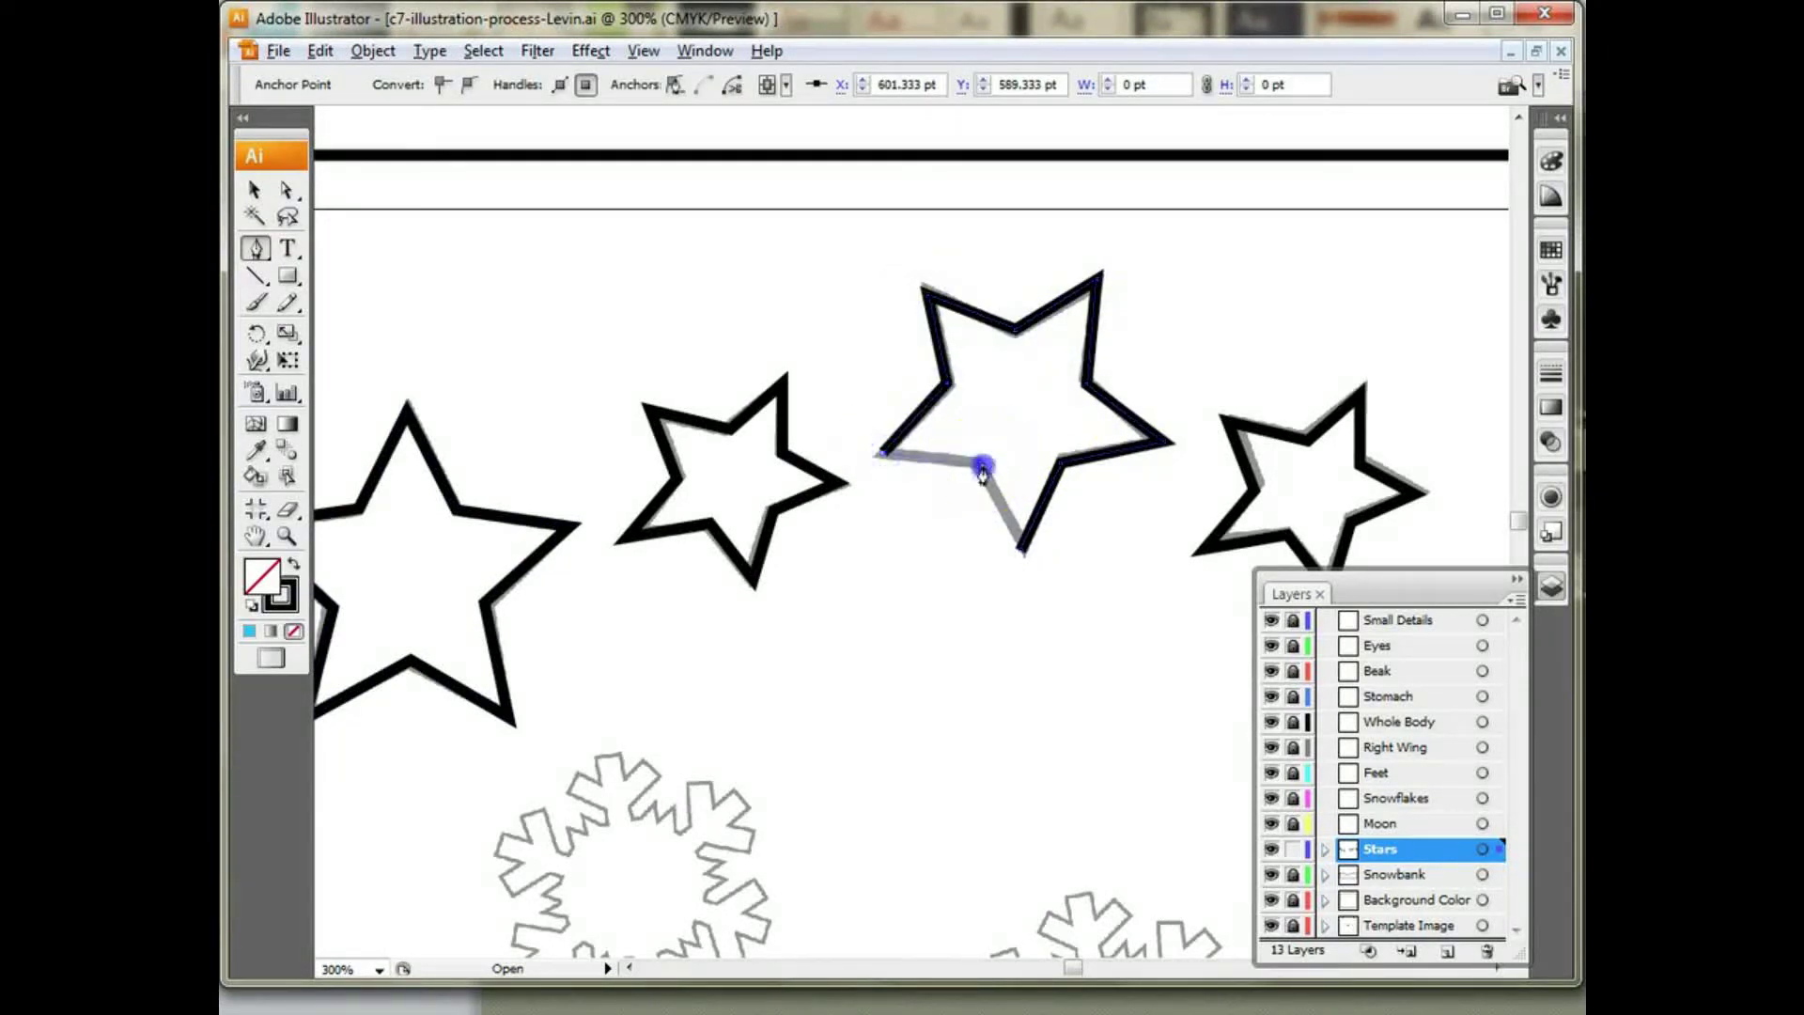
{"action": "left_click", "coordinate": [1019, 555]}
{"action": "key", "text": "ctrl+minus"}
{"action": "key", "text": "ctrl+minus"}
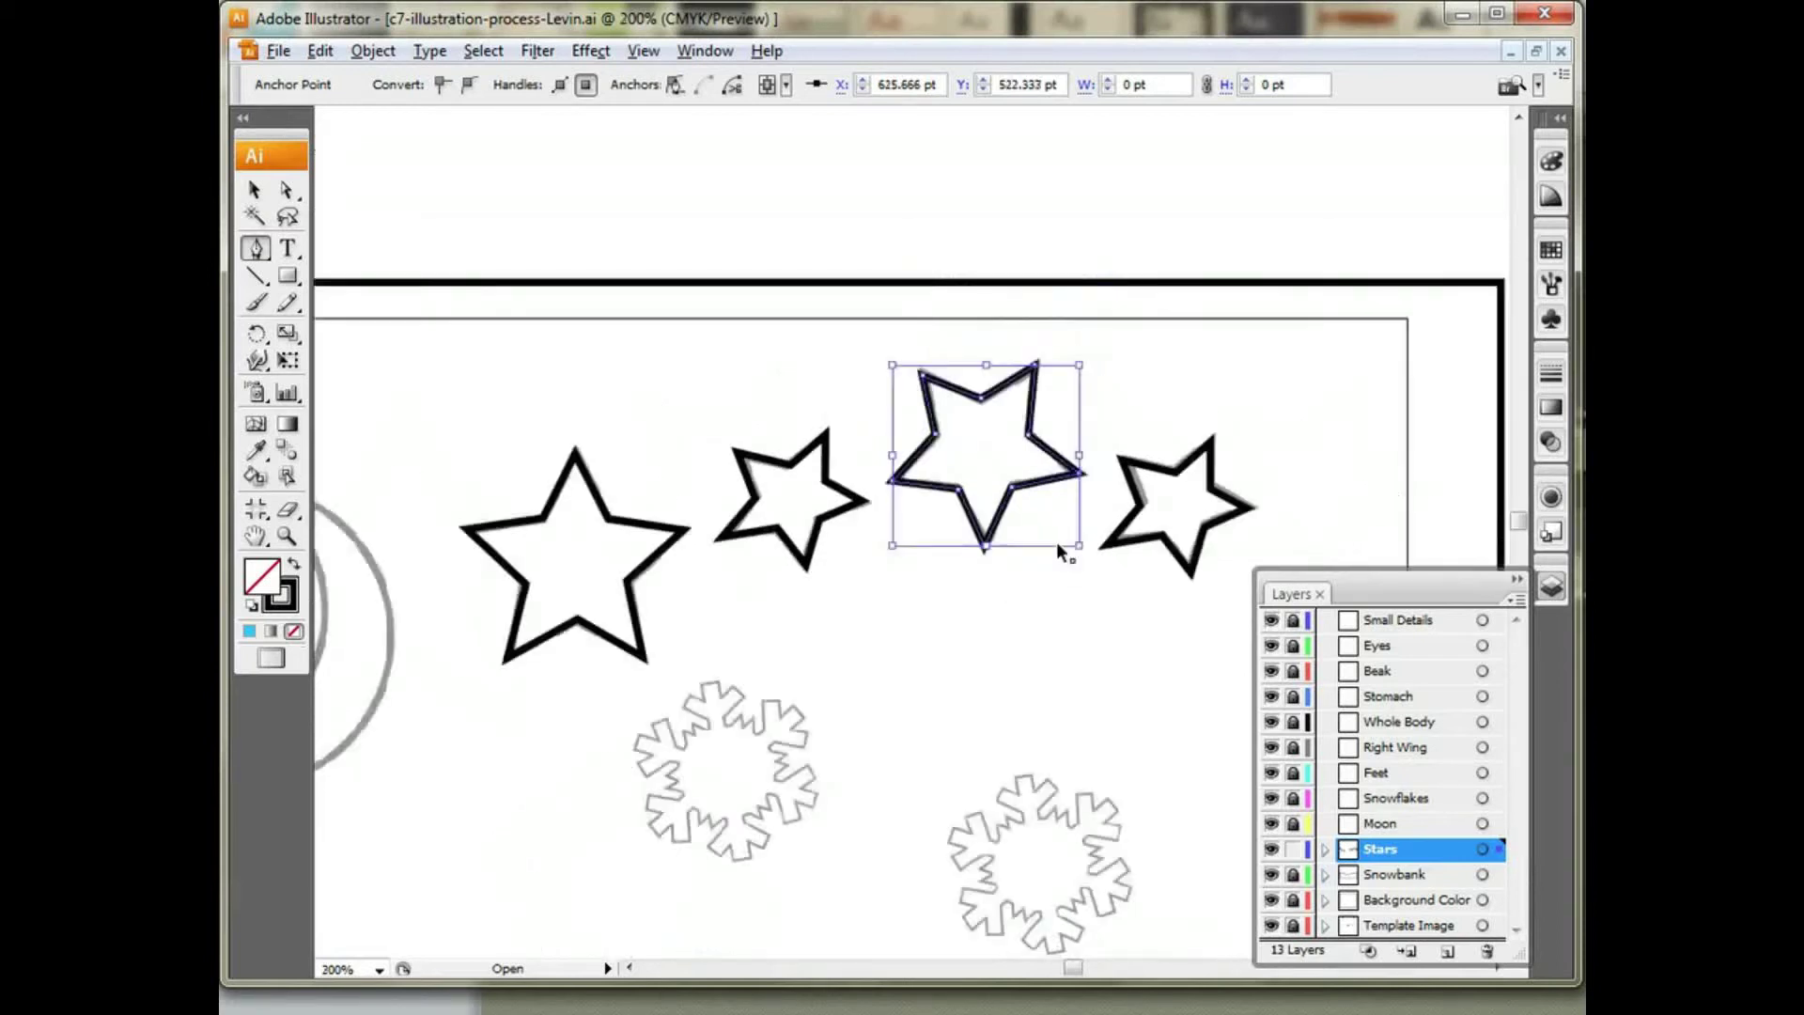
Step: Lock the Stars layer with nothing selected and fit the artboard in view
{"action": "left_click", "coordinate": [1280, 849]}
{"action": "left_click", "coordinate": [717, 677], "text": "ctrl"}
{"action": "left_click_drag", "start_coordinate": [717, 677], "coordinate": [865, 488]}
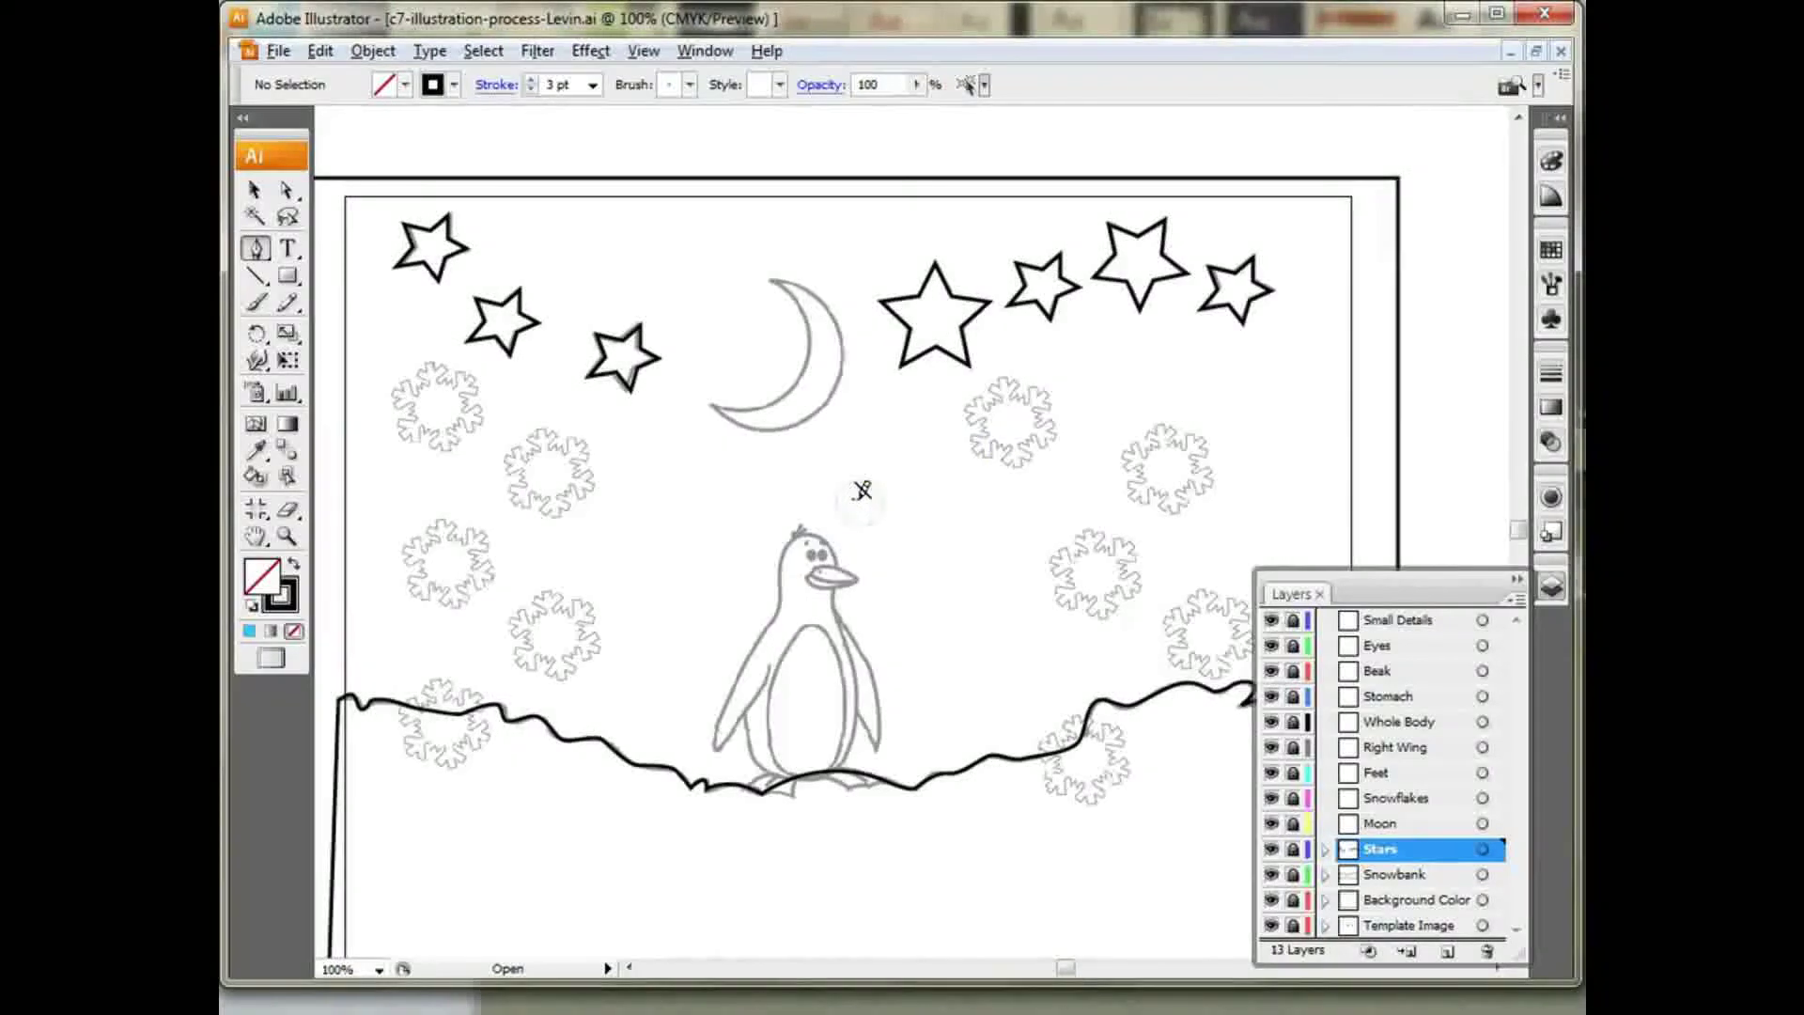
{"action": "key", "text": "ctrl+0"}
Step: Save the illustration document under its existing name
{"action": "left_click", "coordinate": [280, 53]}
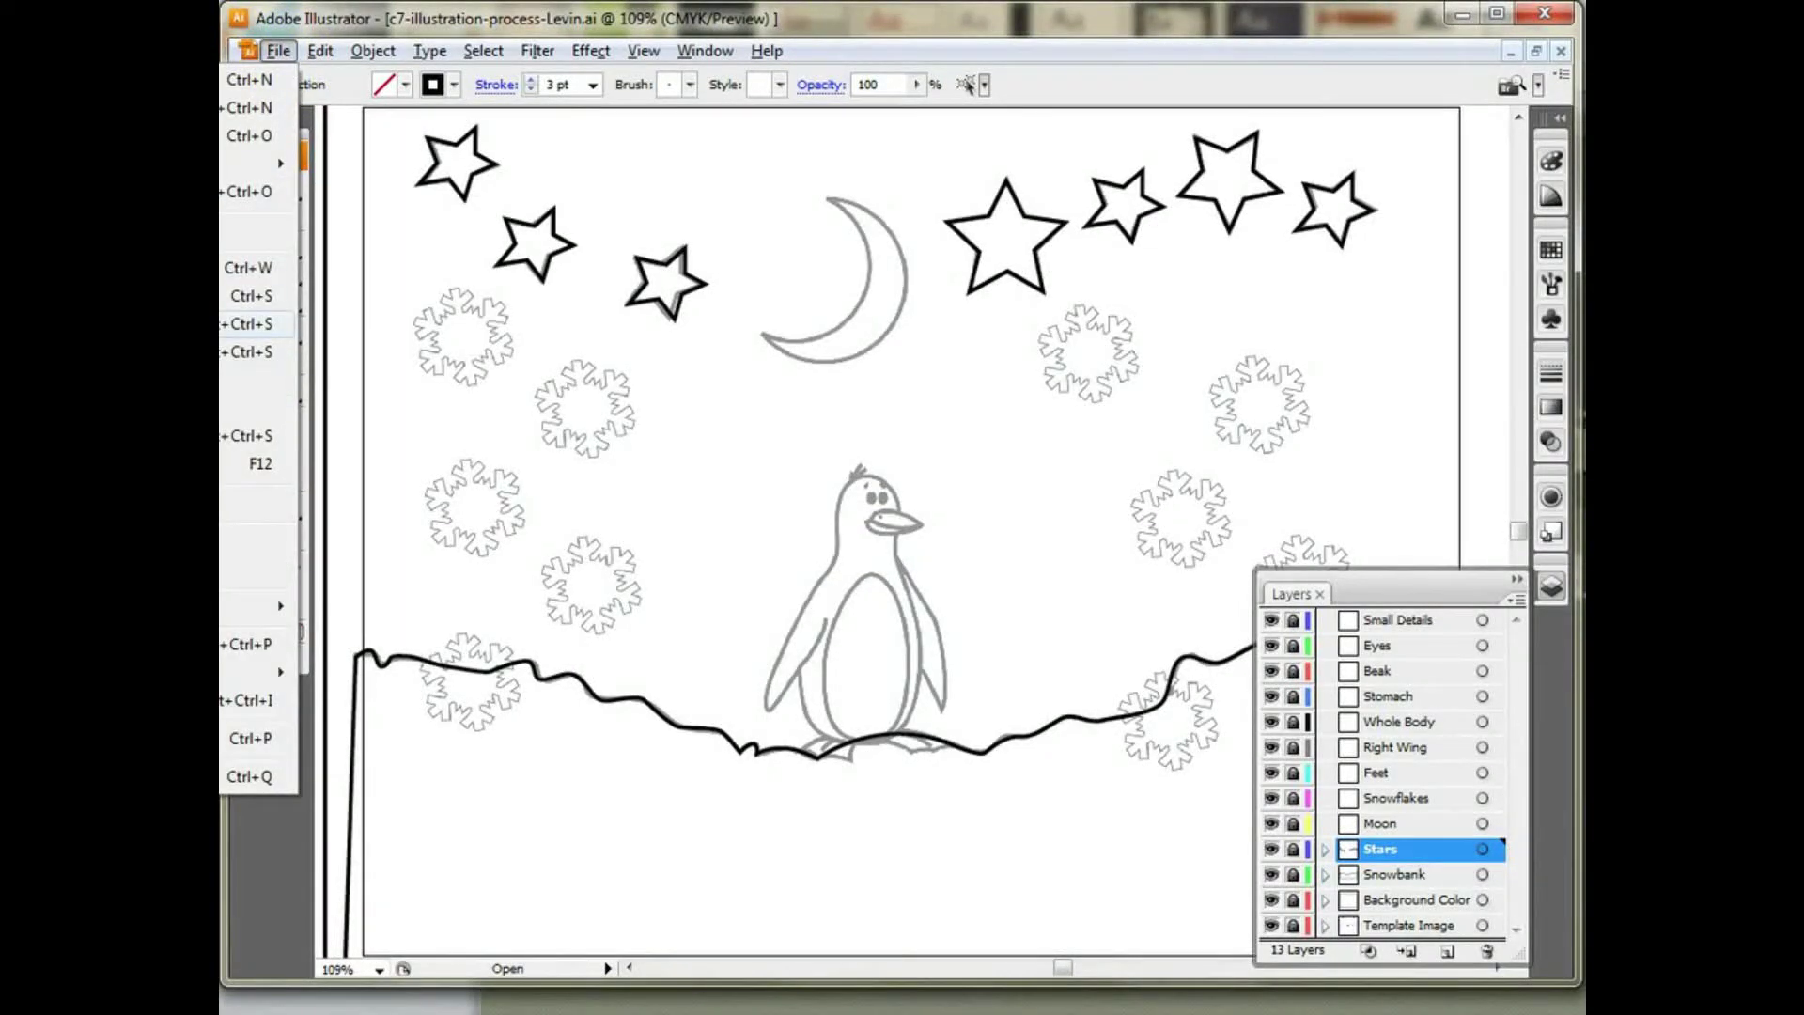
{"action": "left_click", "coordinate": [560, 20]}
{"action": "left_click_drag", "start_coordinate": [560, 21], "coordinate": [820, 30]}
{"action": "left_click", "coordinate": [542, 66]}
{"action": "left_click", "coordinate": [389, 310]}
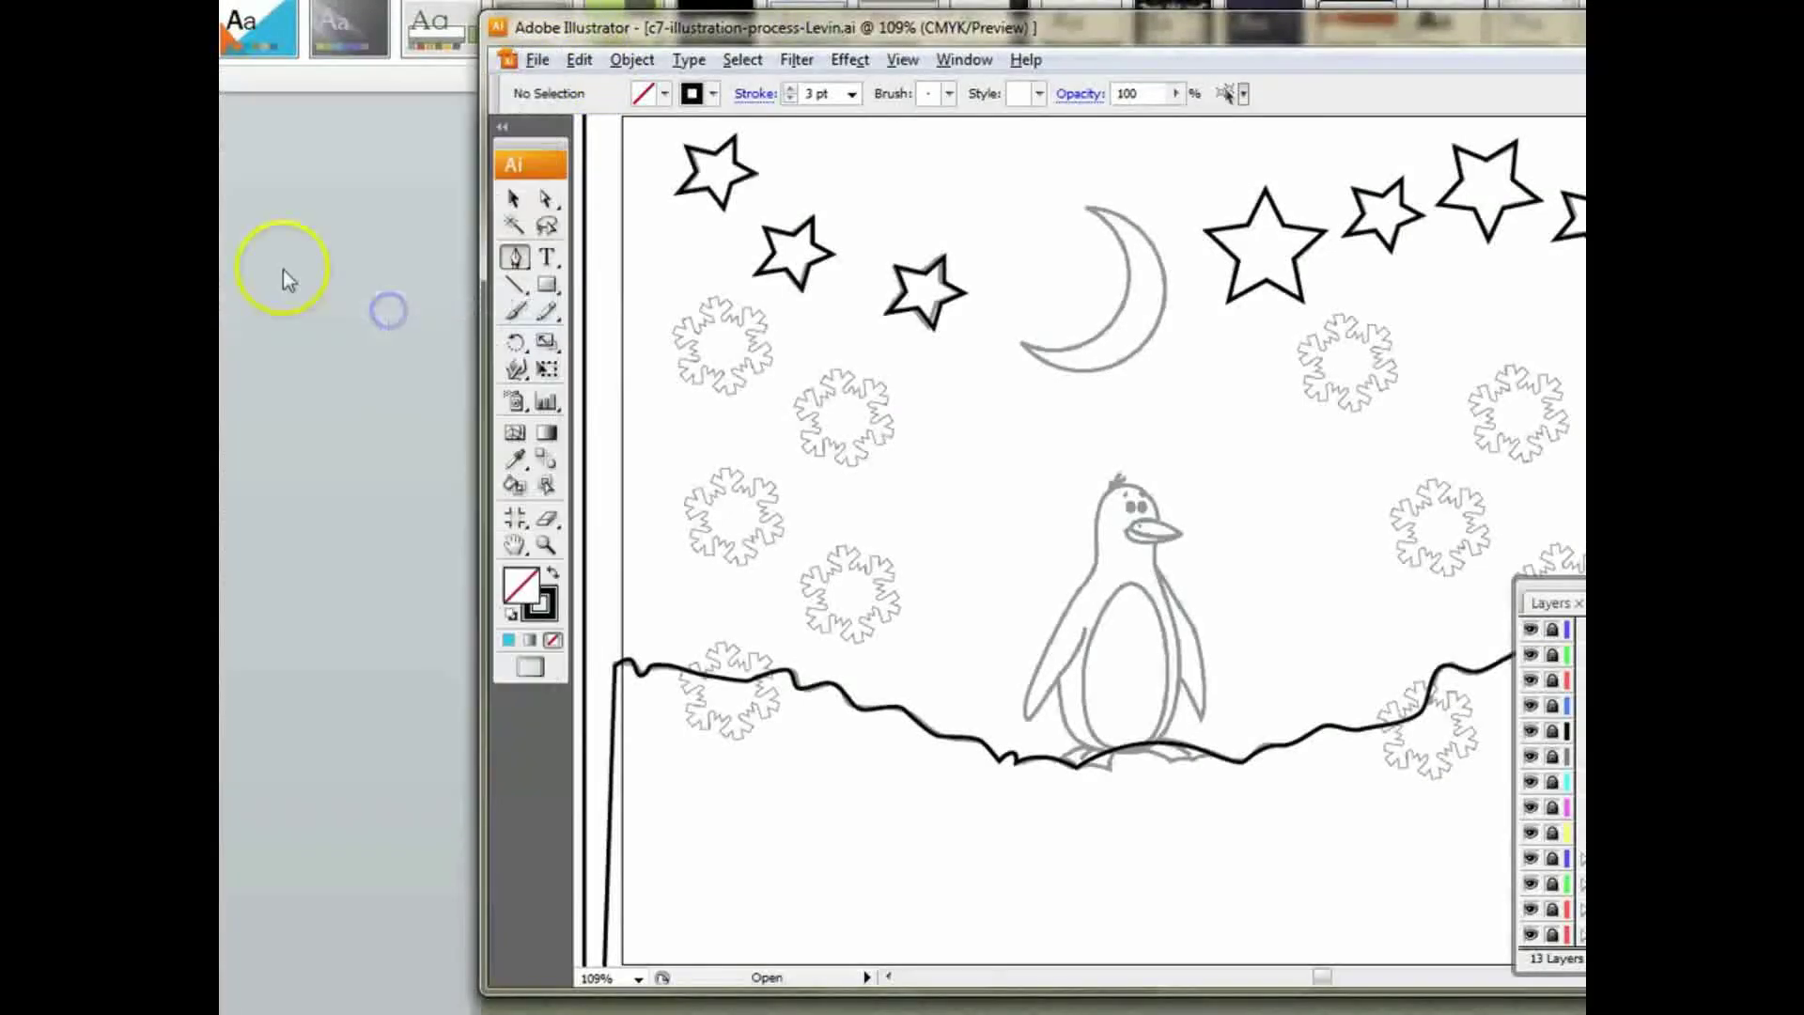
{"action": "left_click_drag", "start_coordinate": [956, 27], "coordinate": [694, 16]}
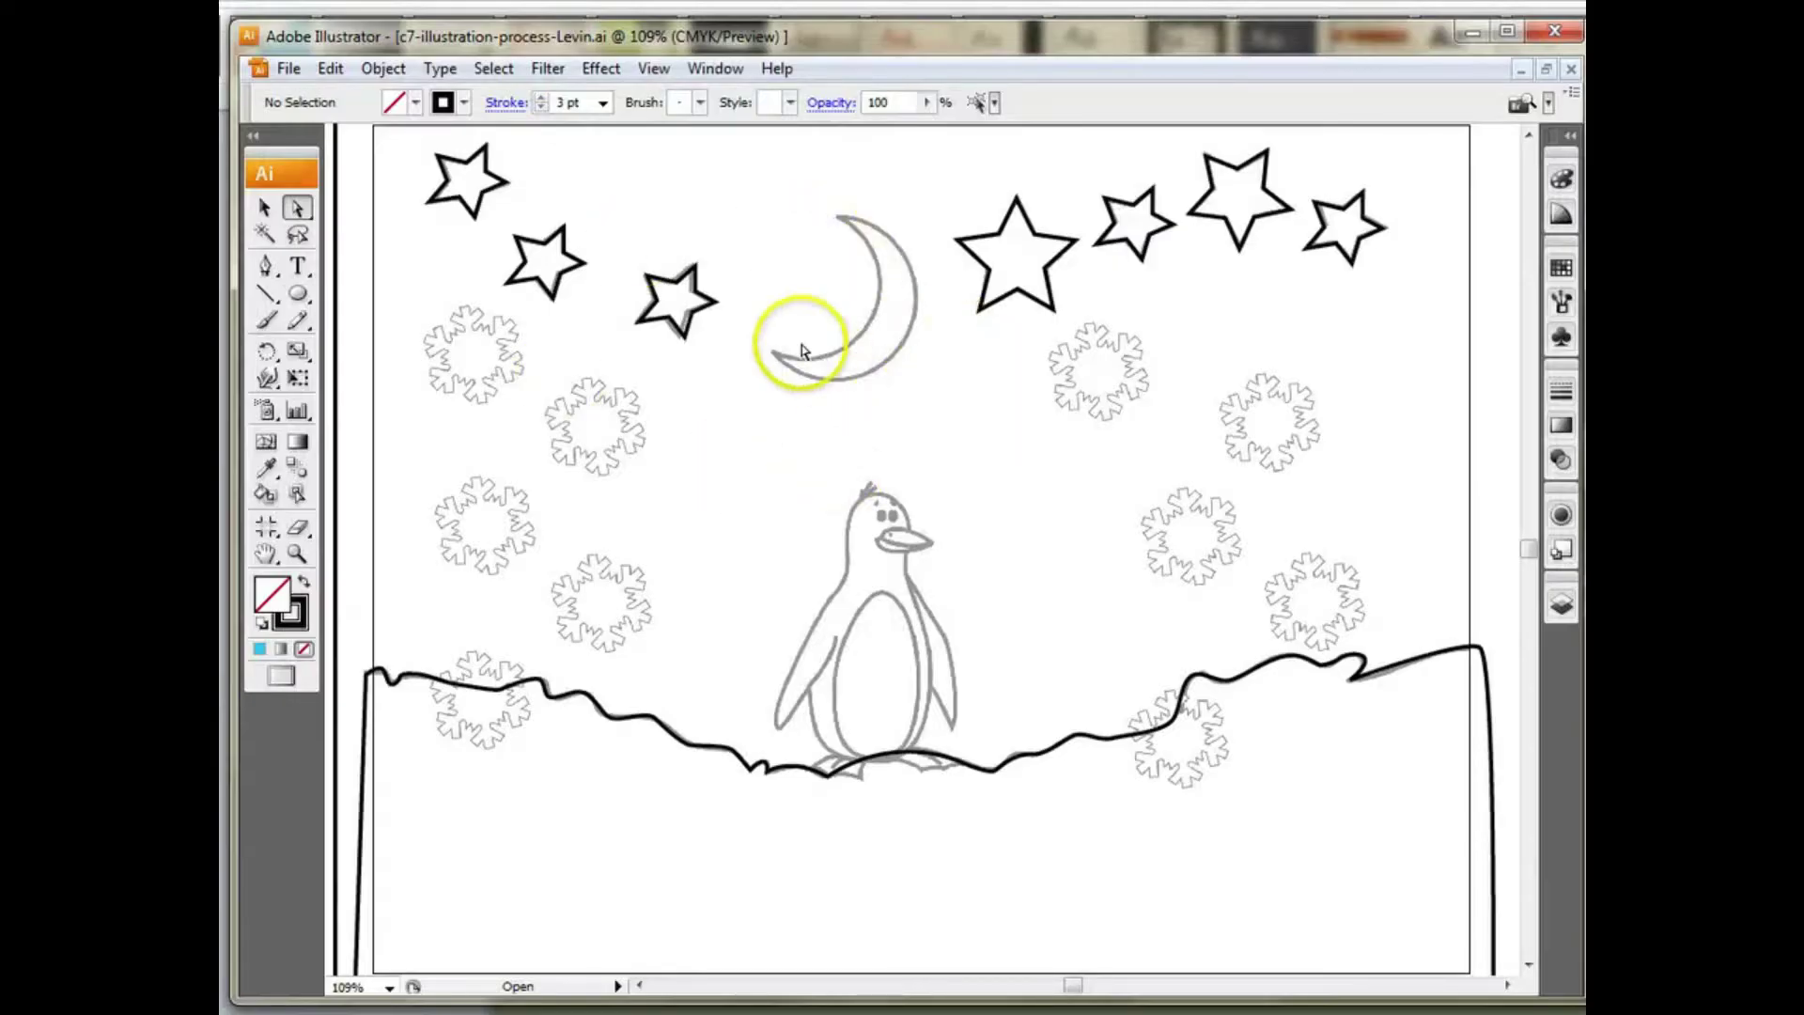
Step: Lock the Stars layer, and unlock the Moon layer and make it the active one
{"action": "left_click", "coordinate": [297, 294]}
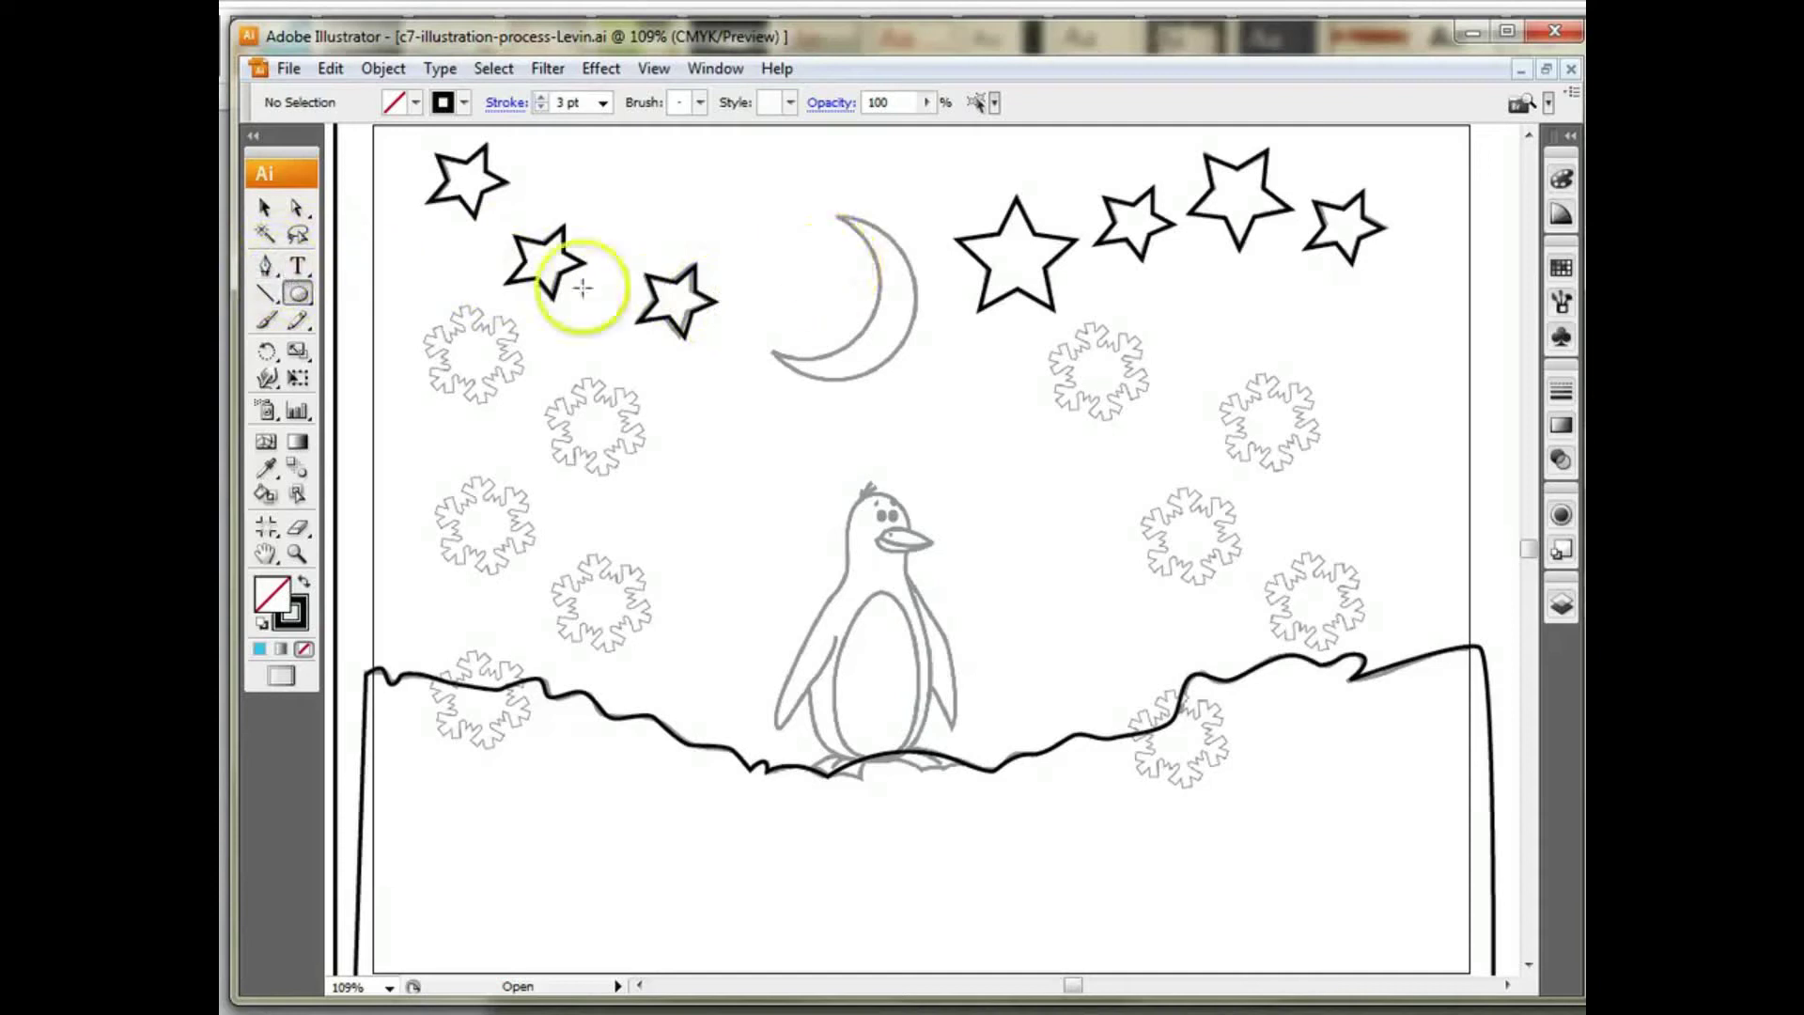
{"action": "left_click", "coordinate": [297, 553]}
{"action": "left_click_drag", "start_coordinate": [718, 166], "coordinate": [977, 415]}
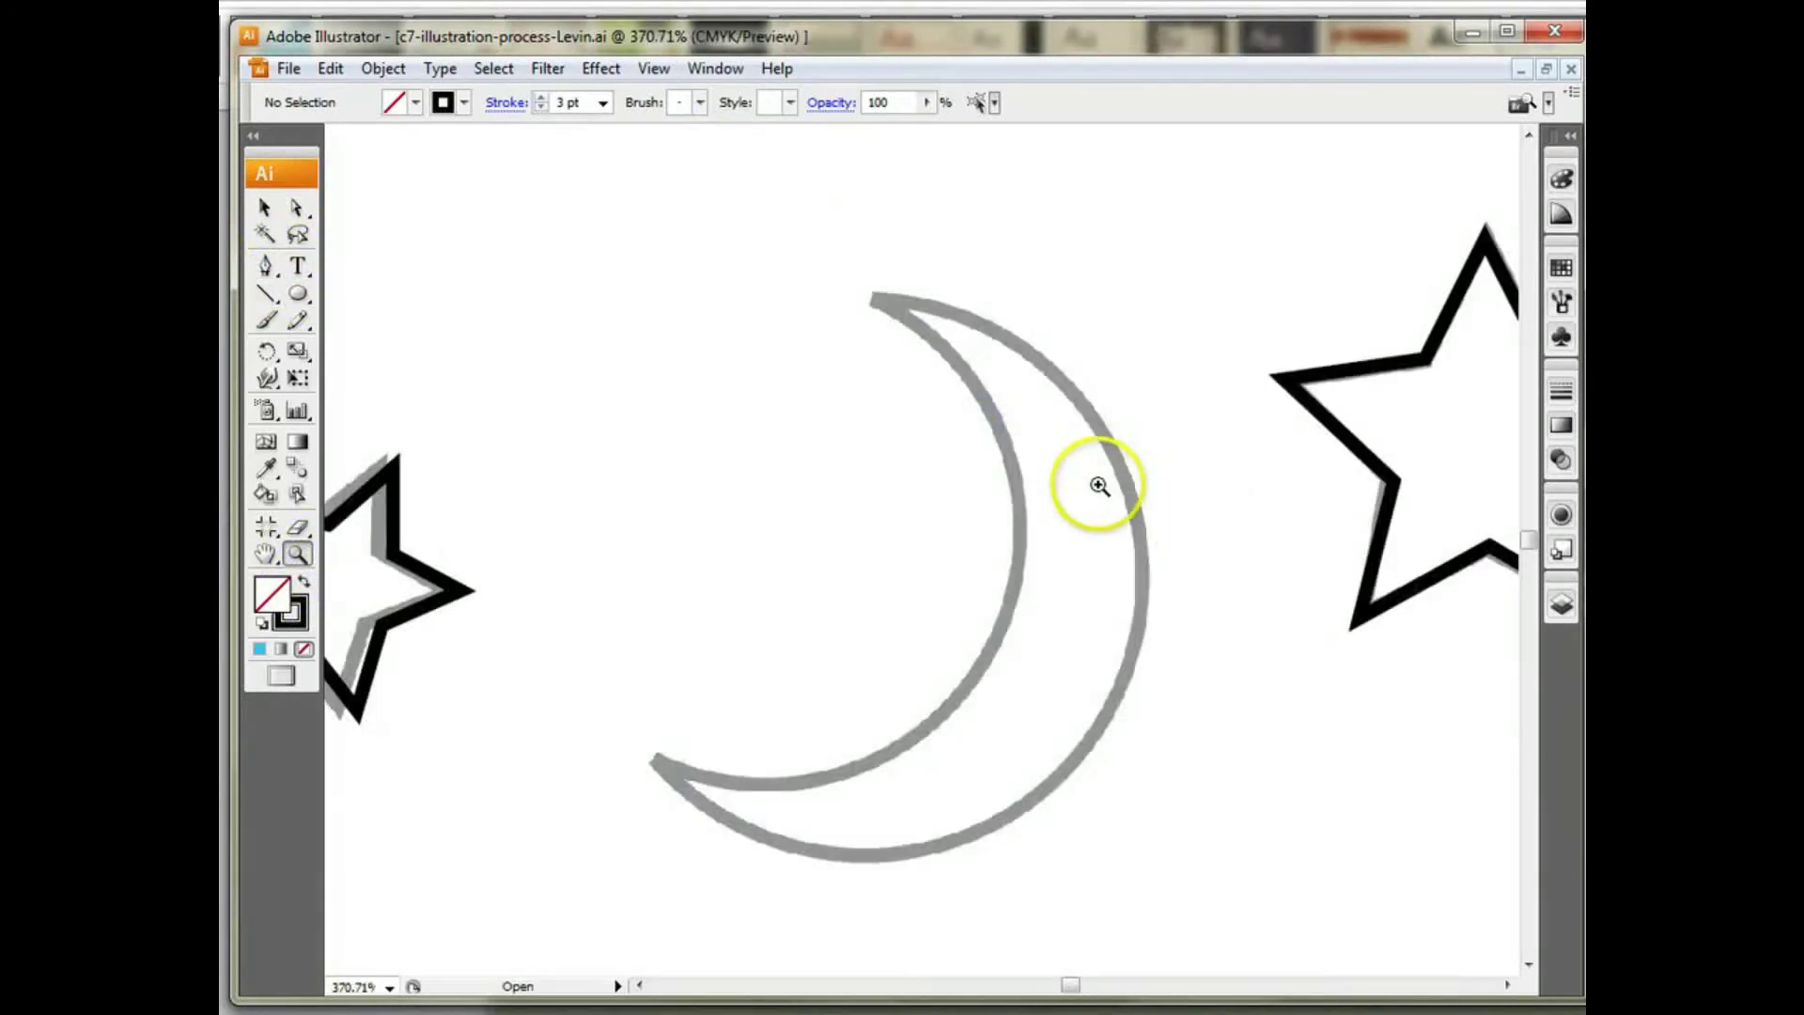
{"action": "left_click", "coordinate": [1564, 609]}
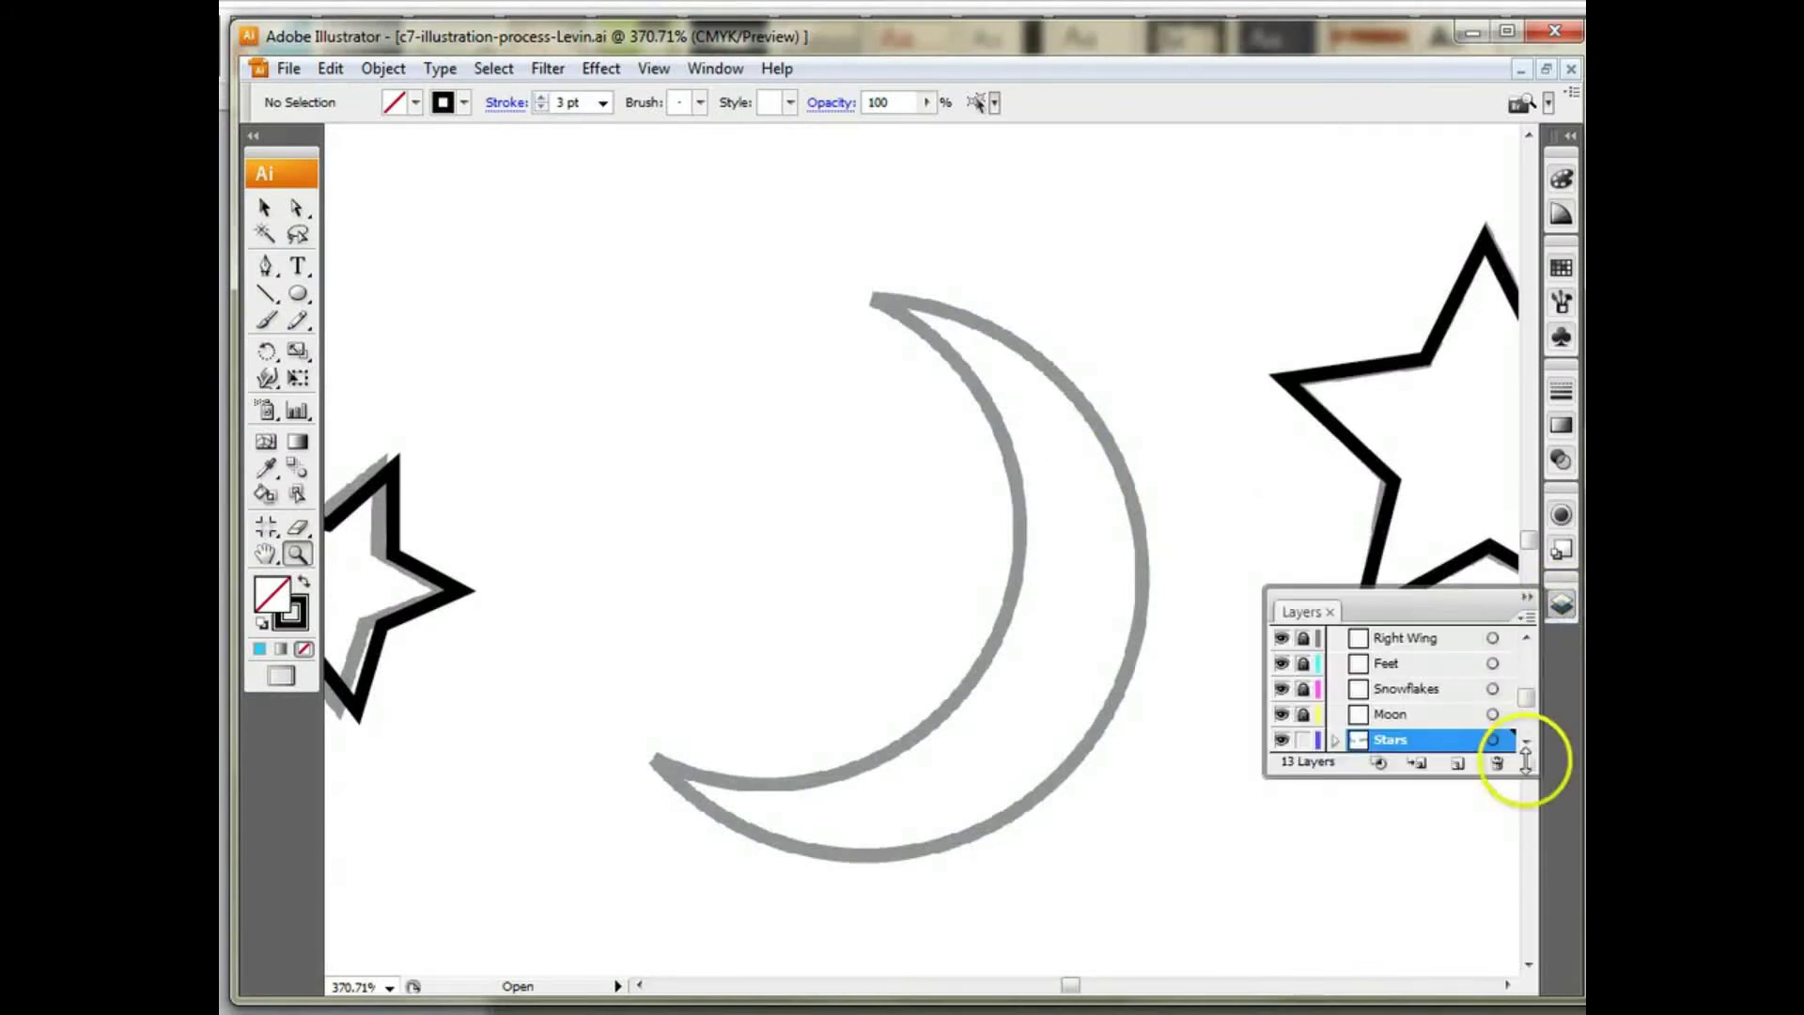
{"action": "left_click_drag", "start_coordinate": [1525, 756], "coordinate": [1515, 985]}
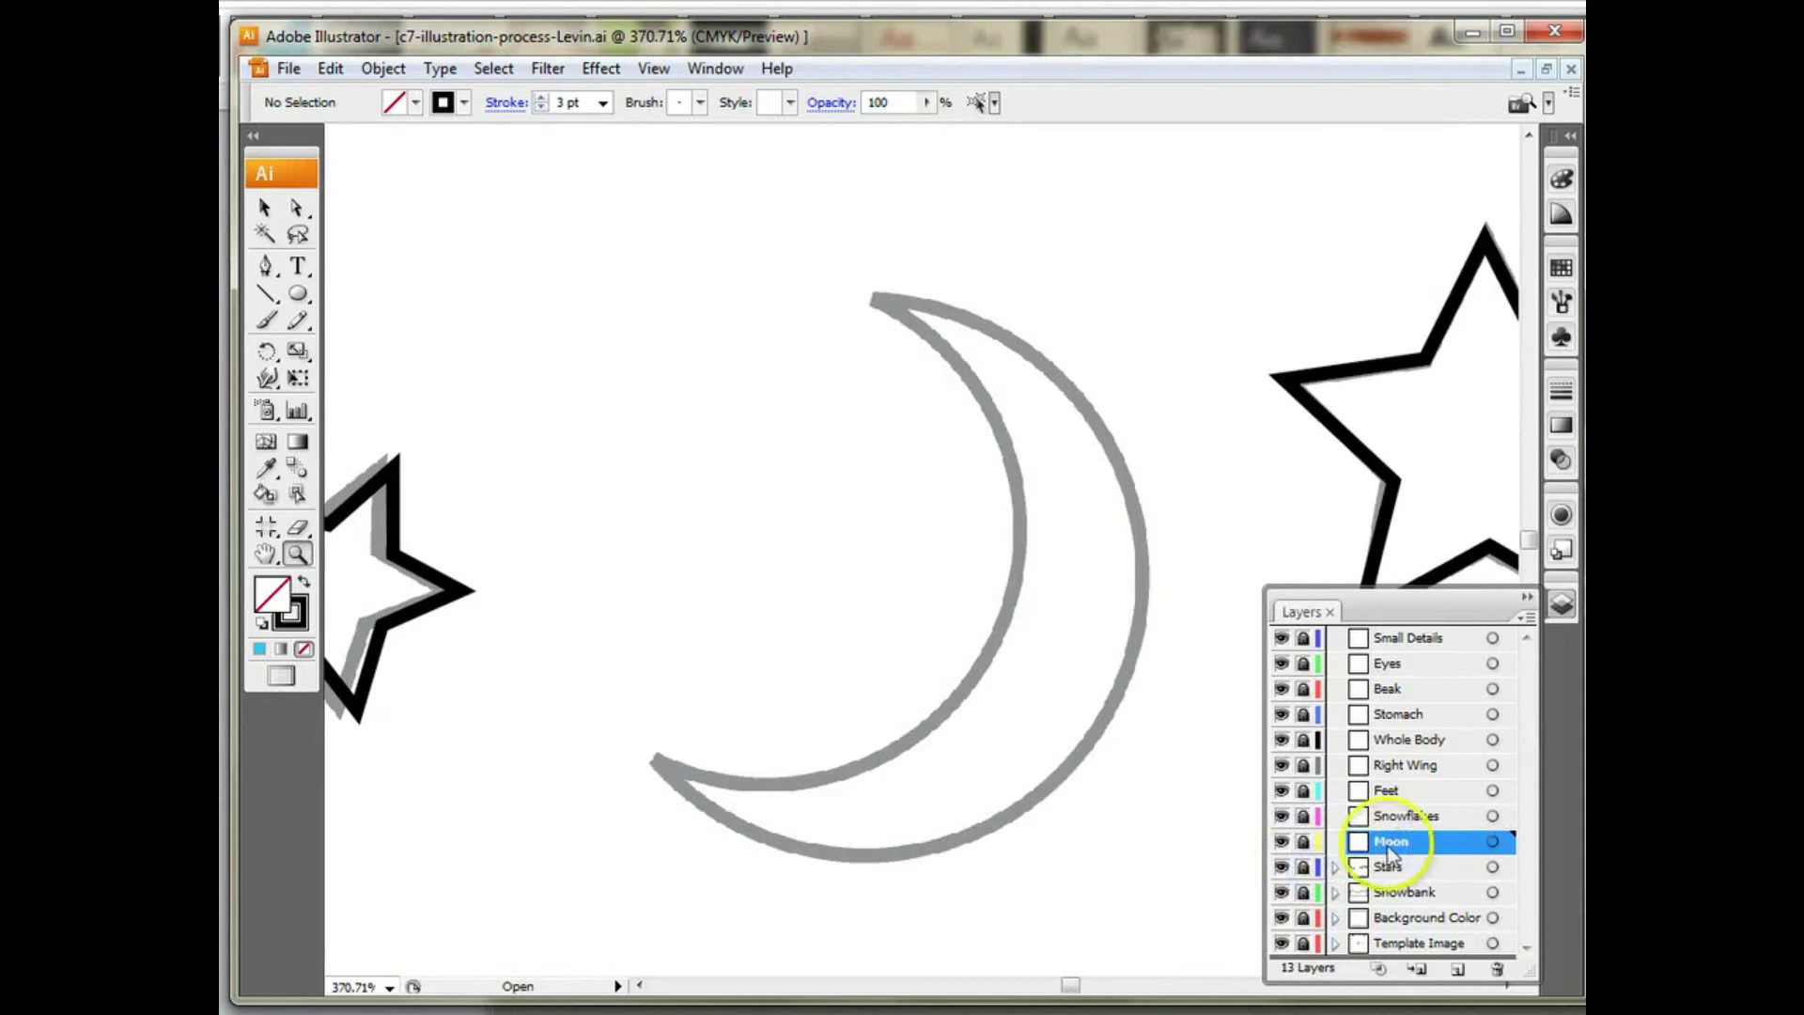
{"action": "left_click", "coordinate": [1525, 599]}
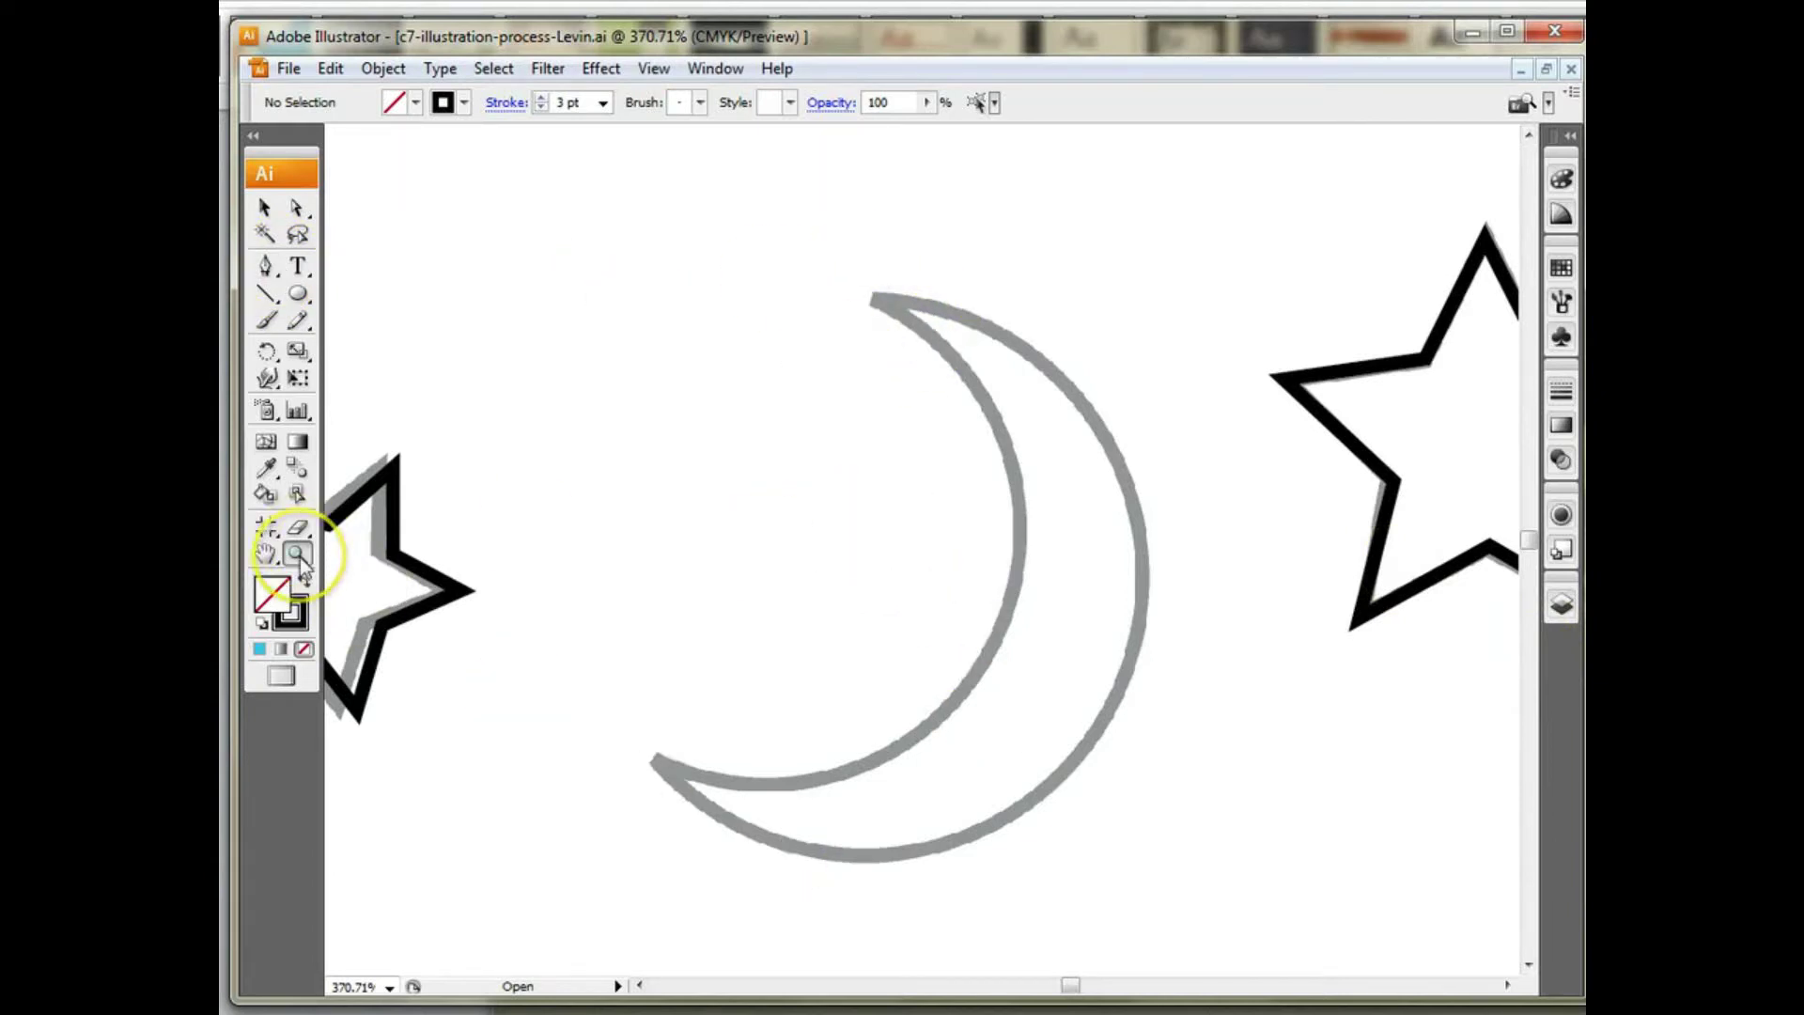
Step: Draw a circle with the Ellipse tool and move it onto the outer curve of the template moon
{"action": "left_click_drag", "start_coordinate": [298, 294], "coordinate": [426, 361]}
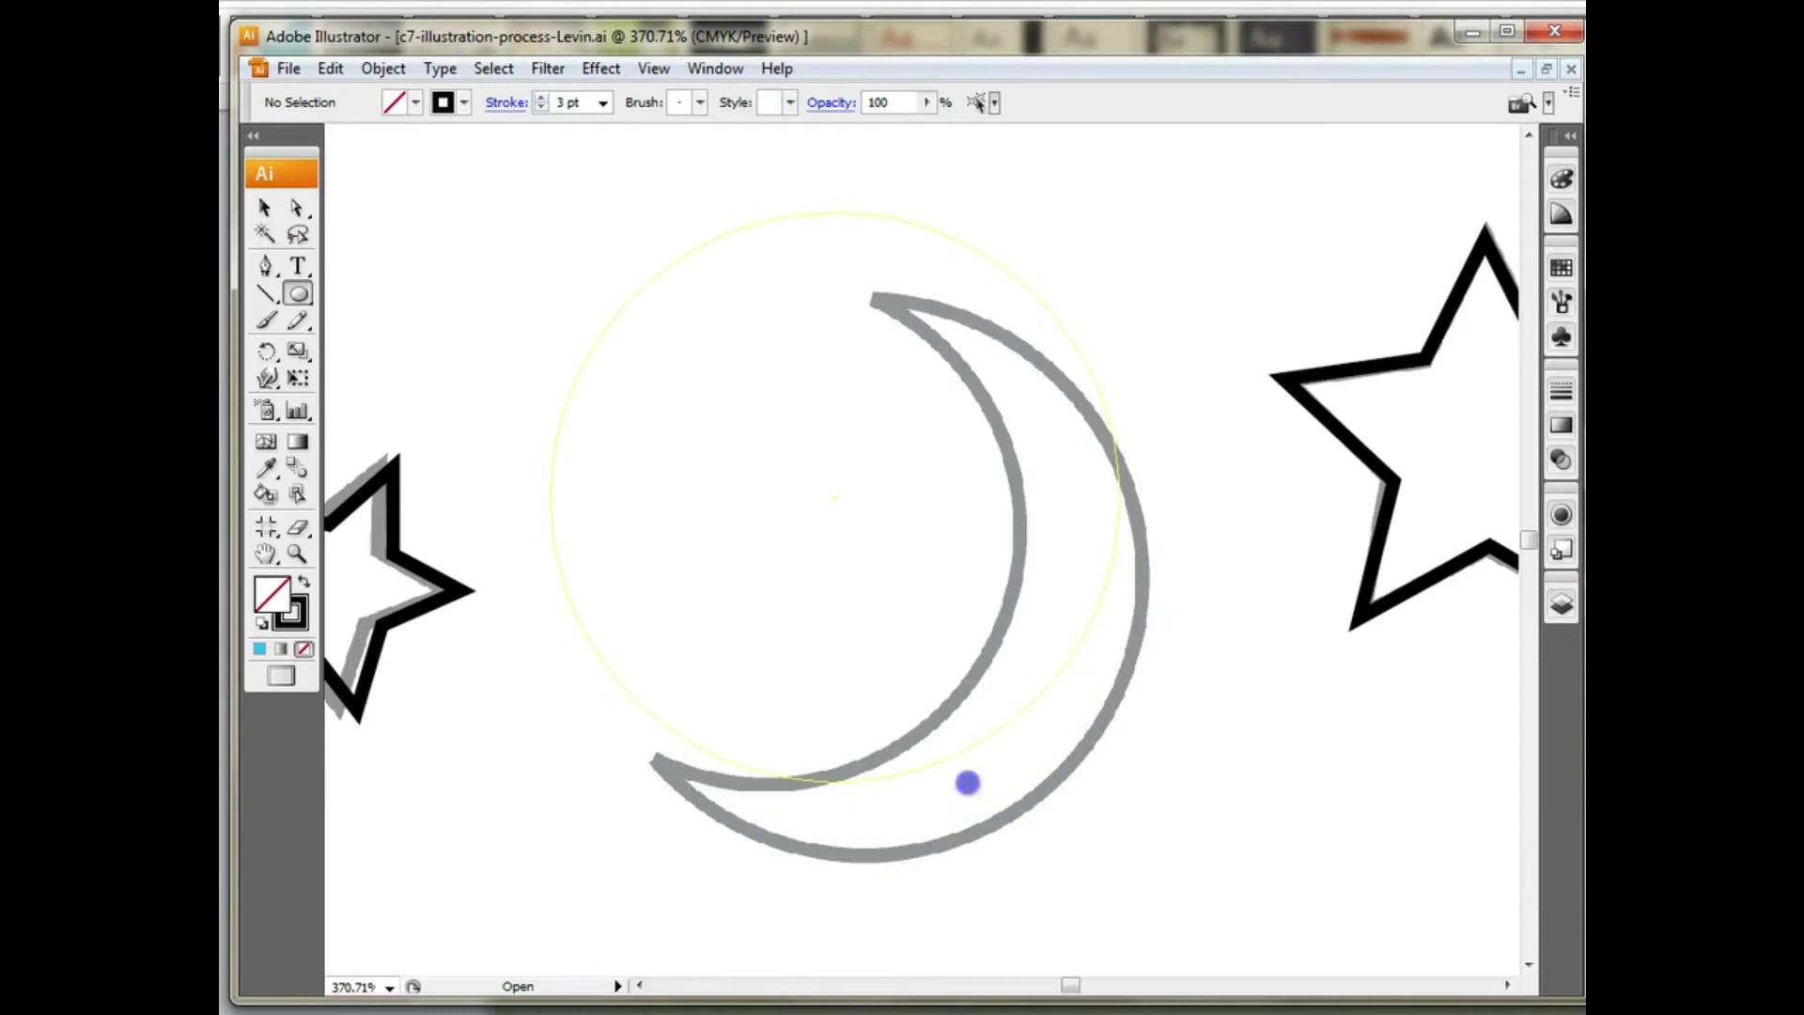
{"action": "left_click_drag", "start_coordinate": [968, 782], "coordinate": [968, 780]}
{"action": "left_click", "coordinate": [267, 208]}
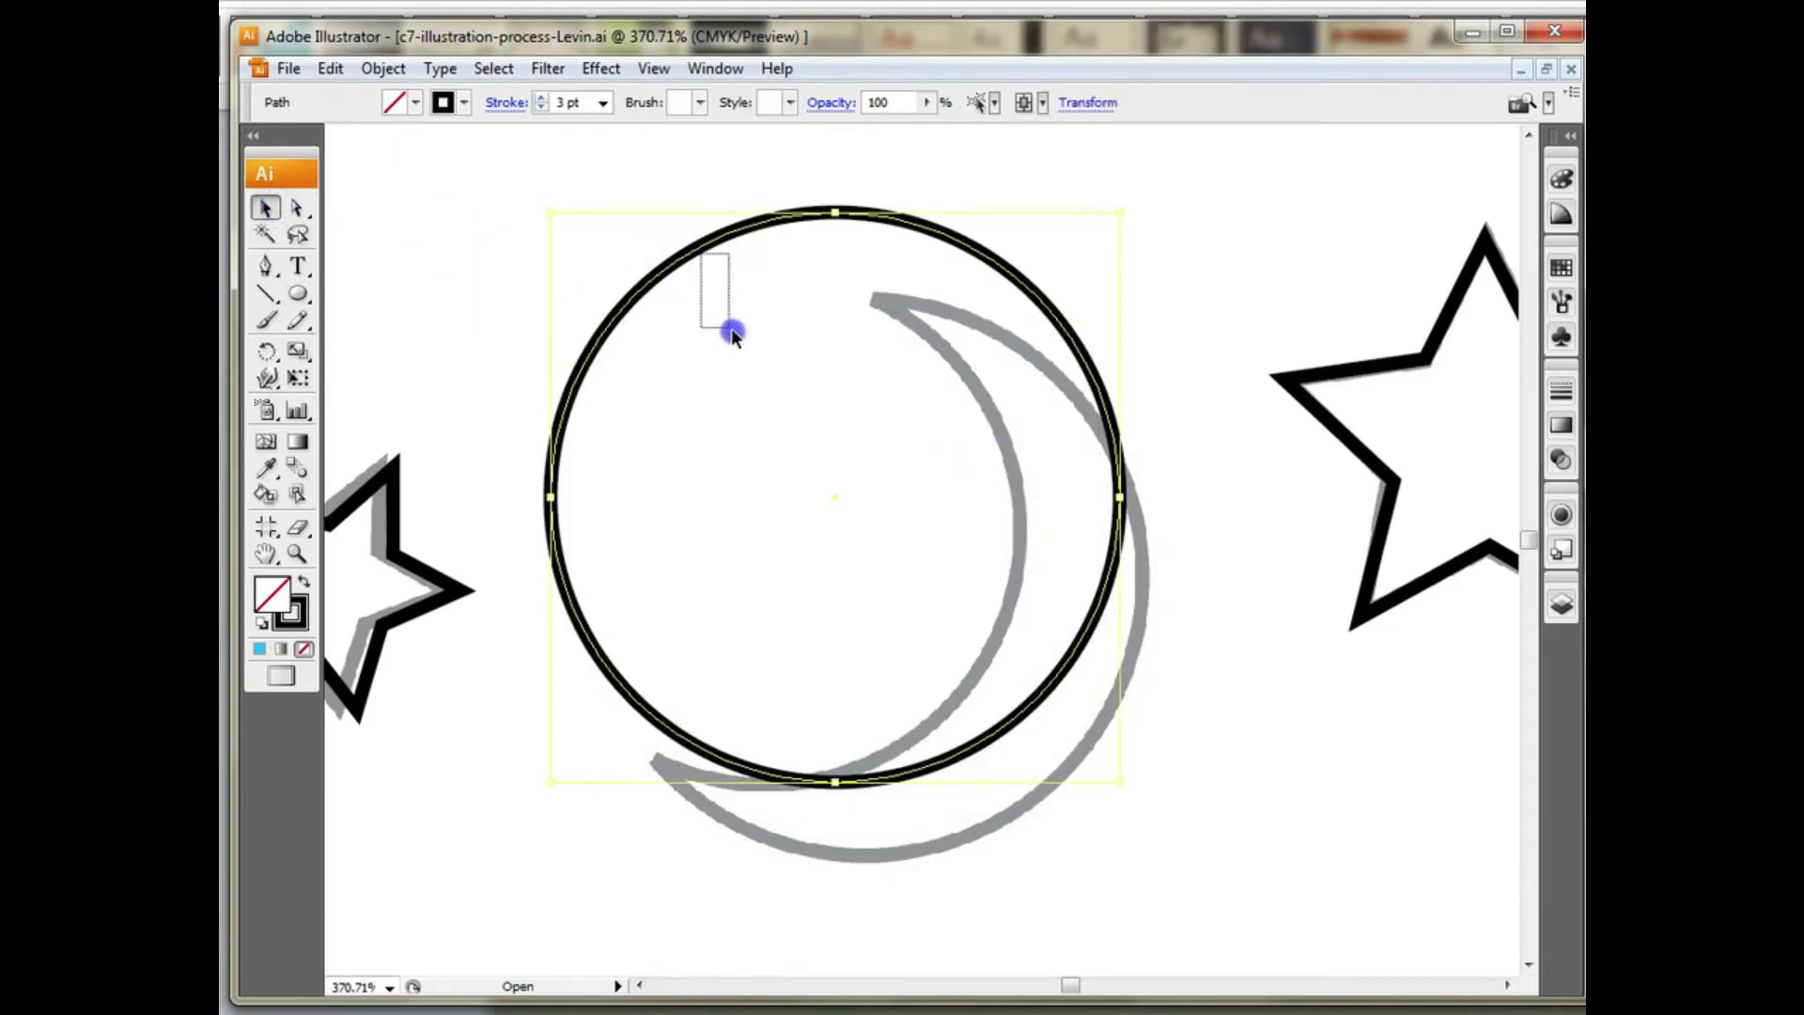
{"action": "left_click_drag", "start_coordinate": [731, 333], "coordinate": [731, 332]}
{"action": "left_click", "coordinate": [1054, 323]}
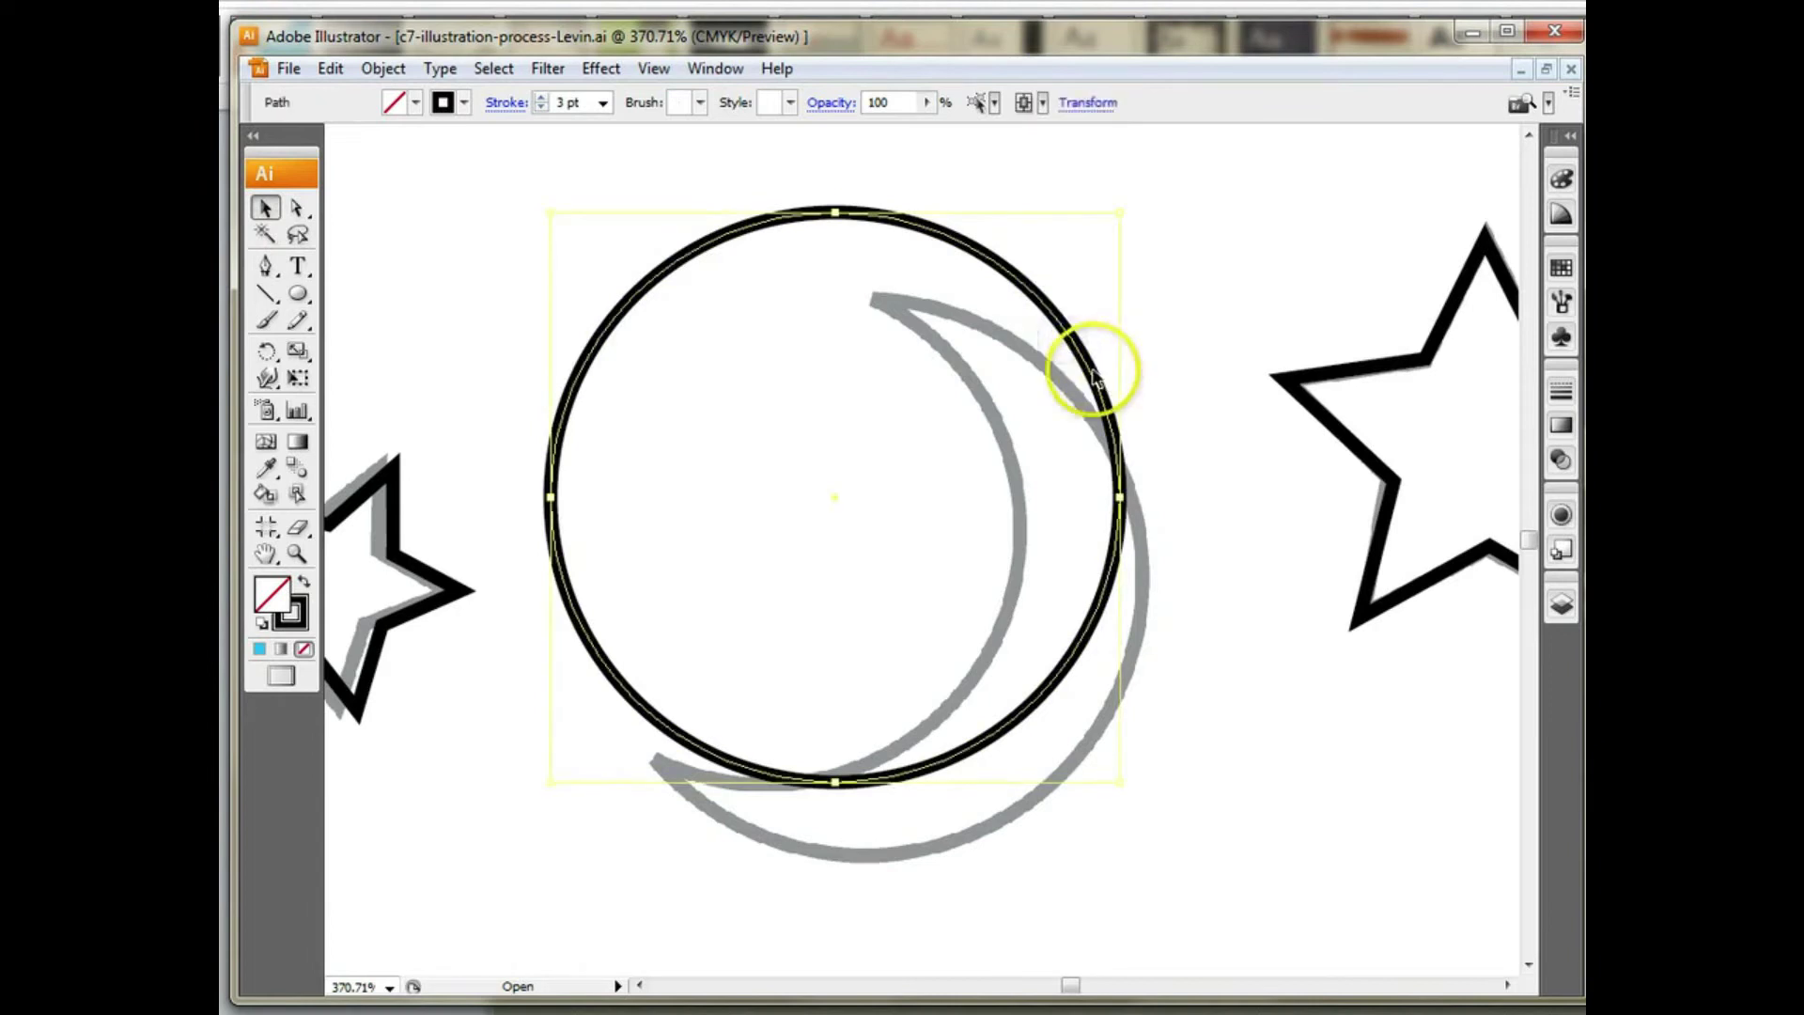
{"action": "left_click_drag", "start_coordinate": [1117, 457], "coordinate": [1118, 459]}
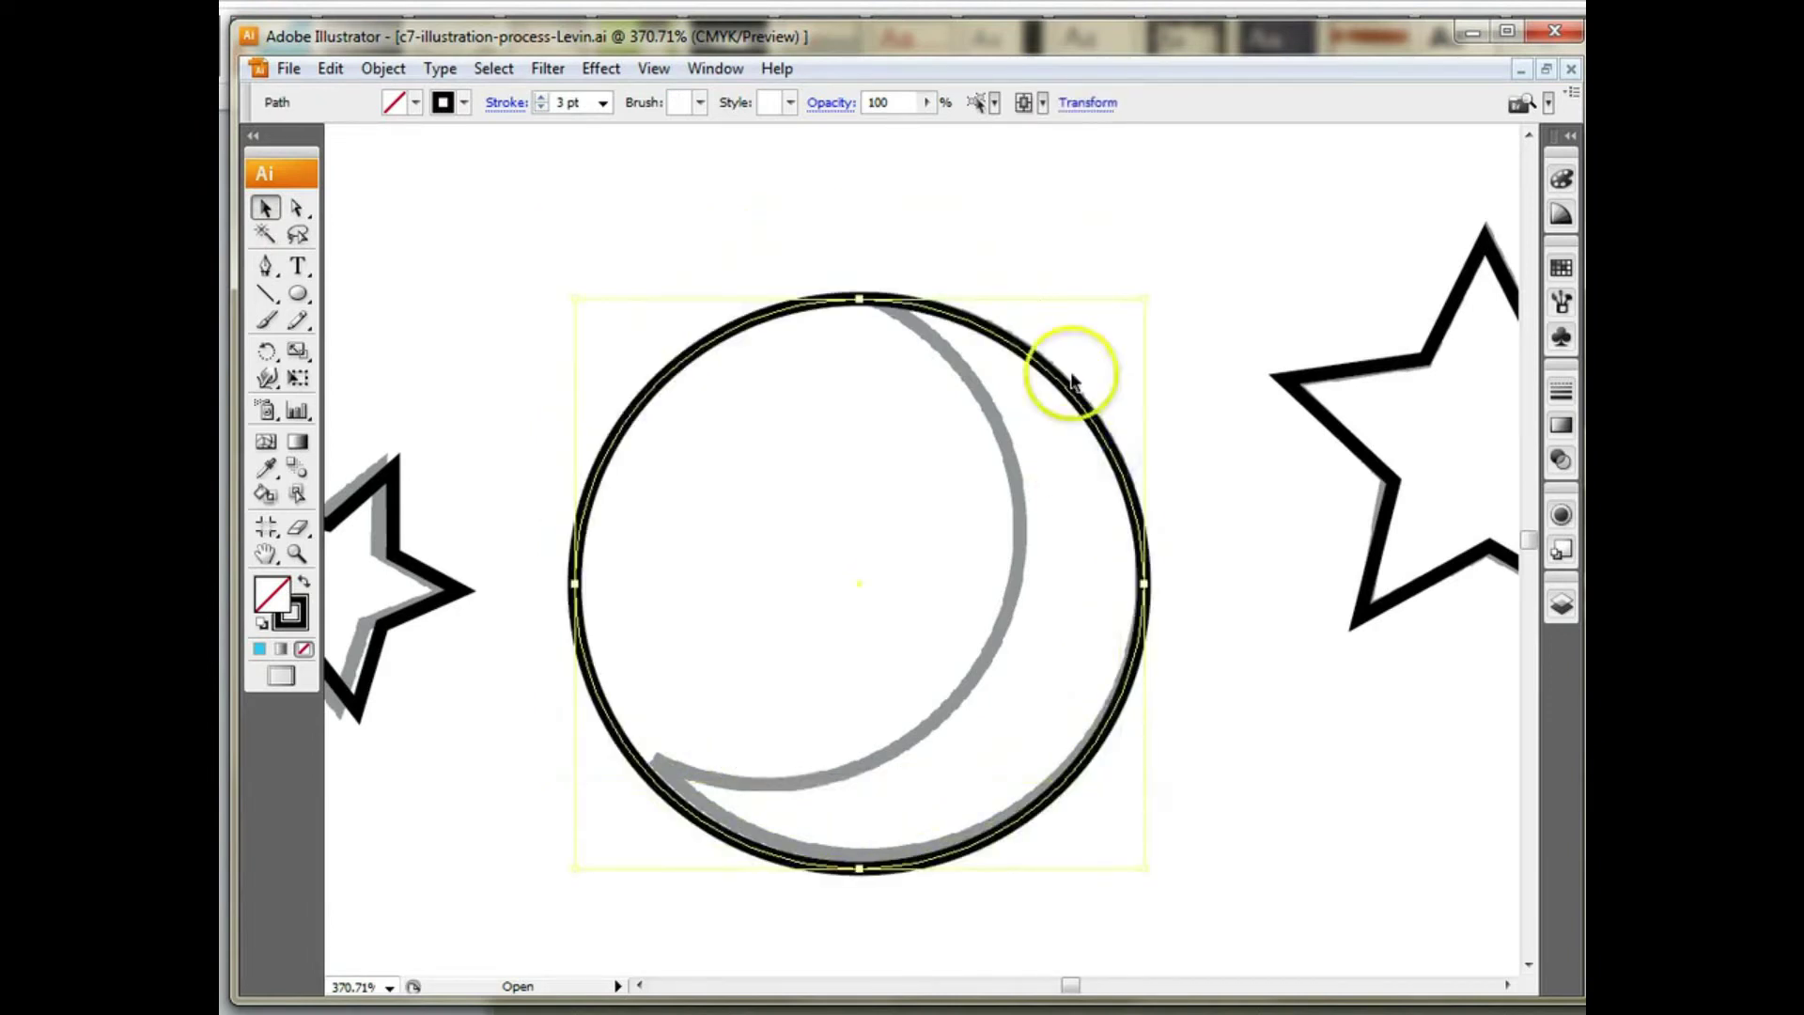
Step: Move the circle's bottom anchor point to about X 328 pt, Y 428 pt to match the moon's lower edge
{"action": "left_click", "coordinate": [300, 207]}
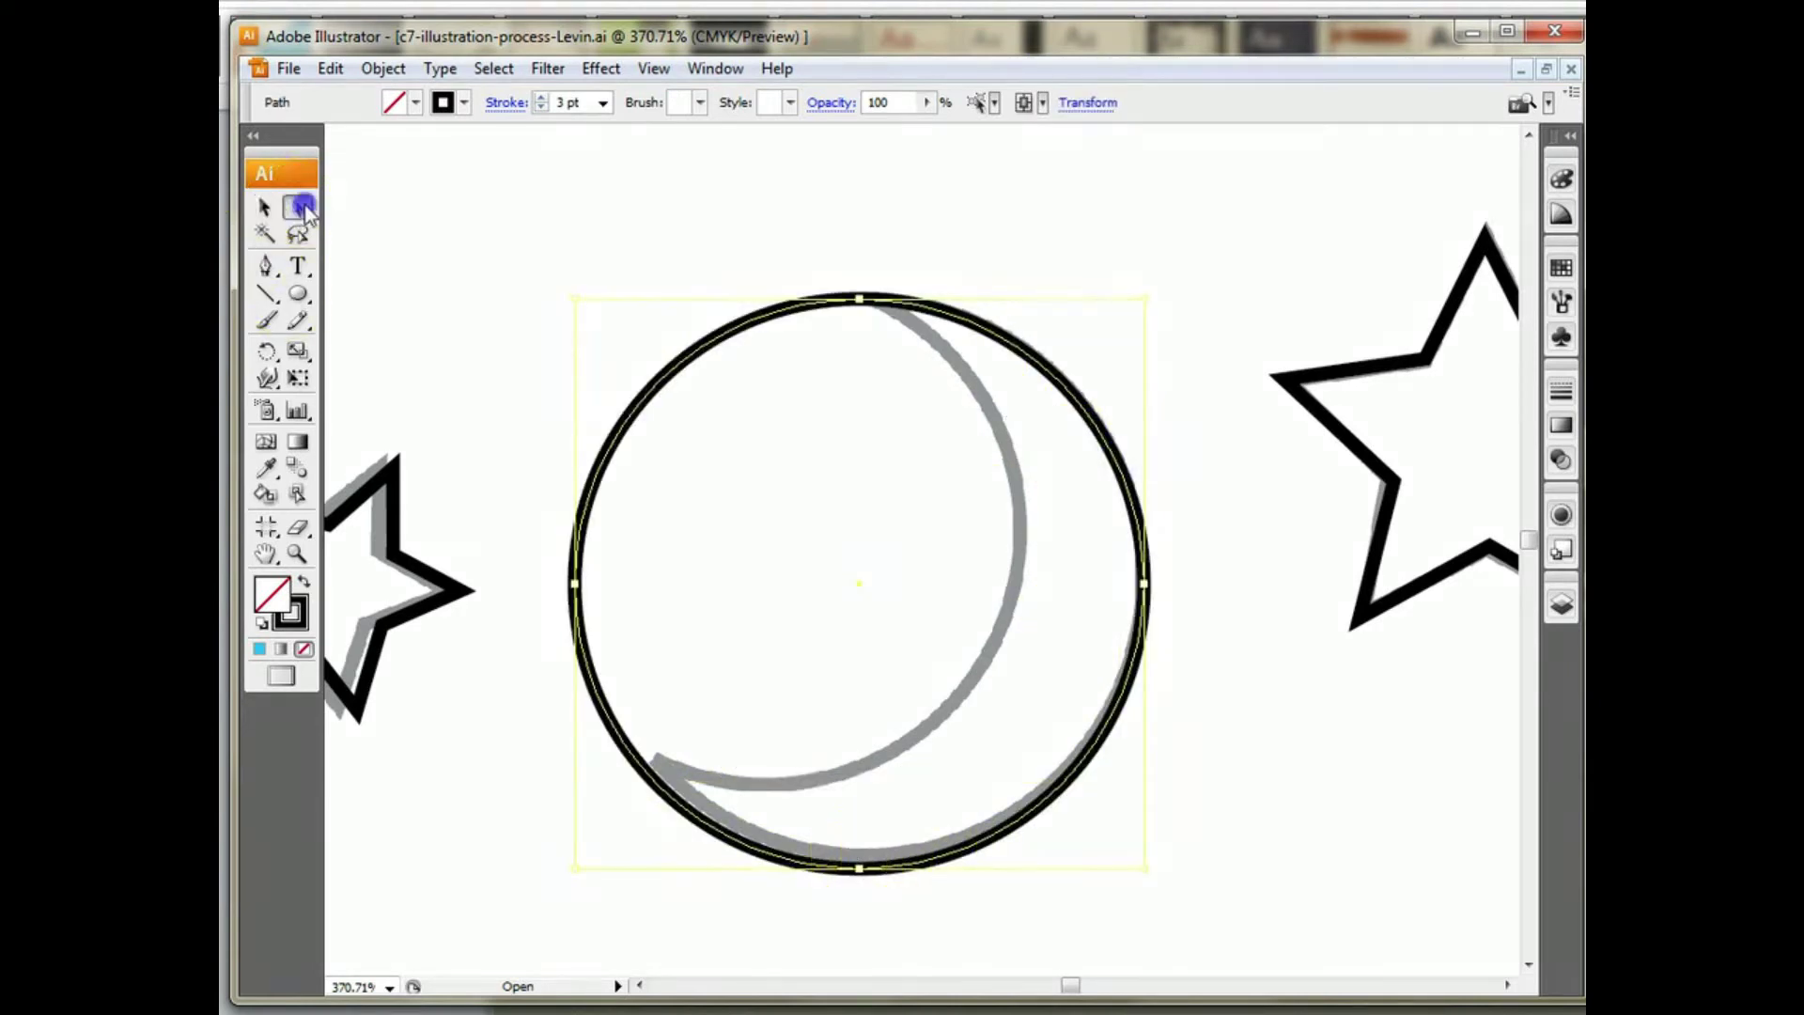
{"action": "left_click", "coordinate": [1364, 751]}
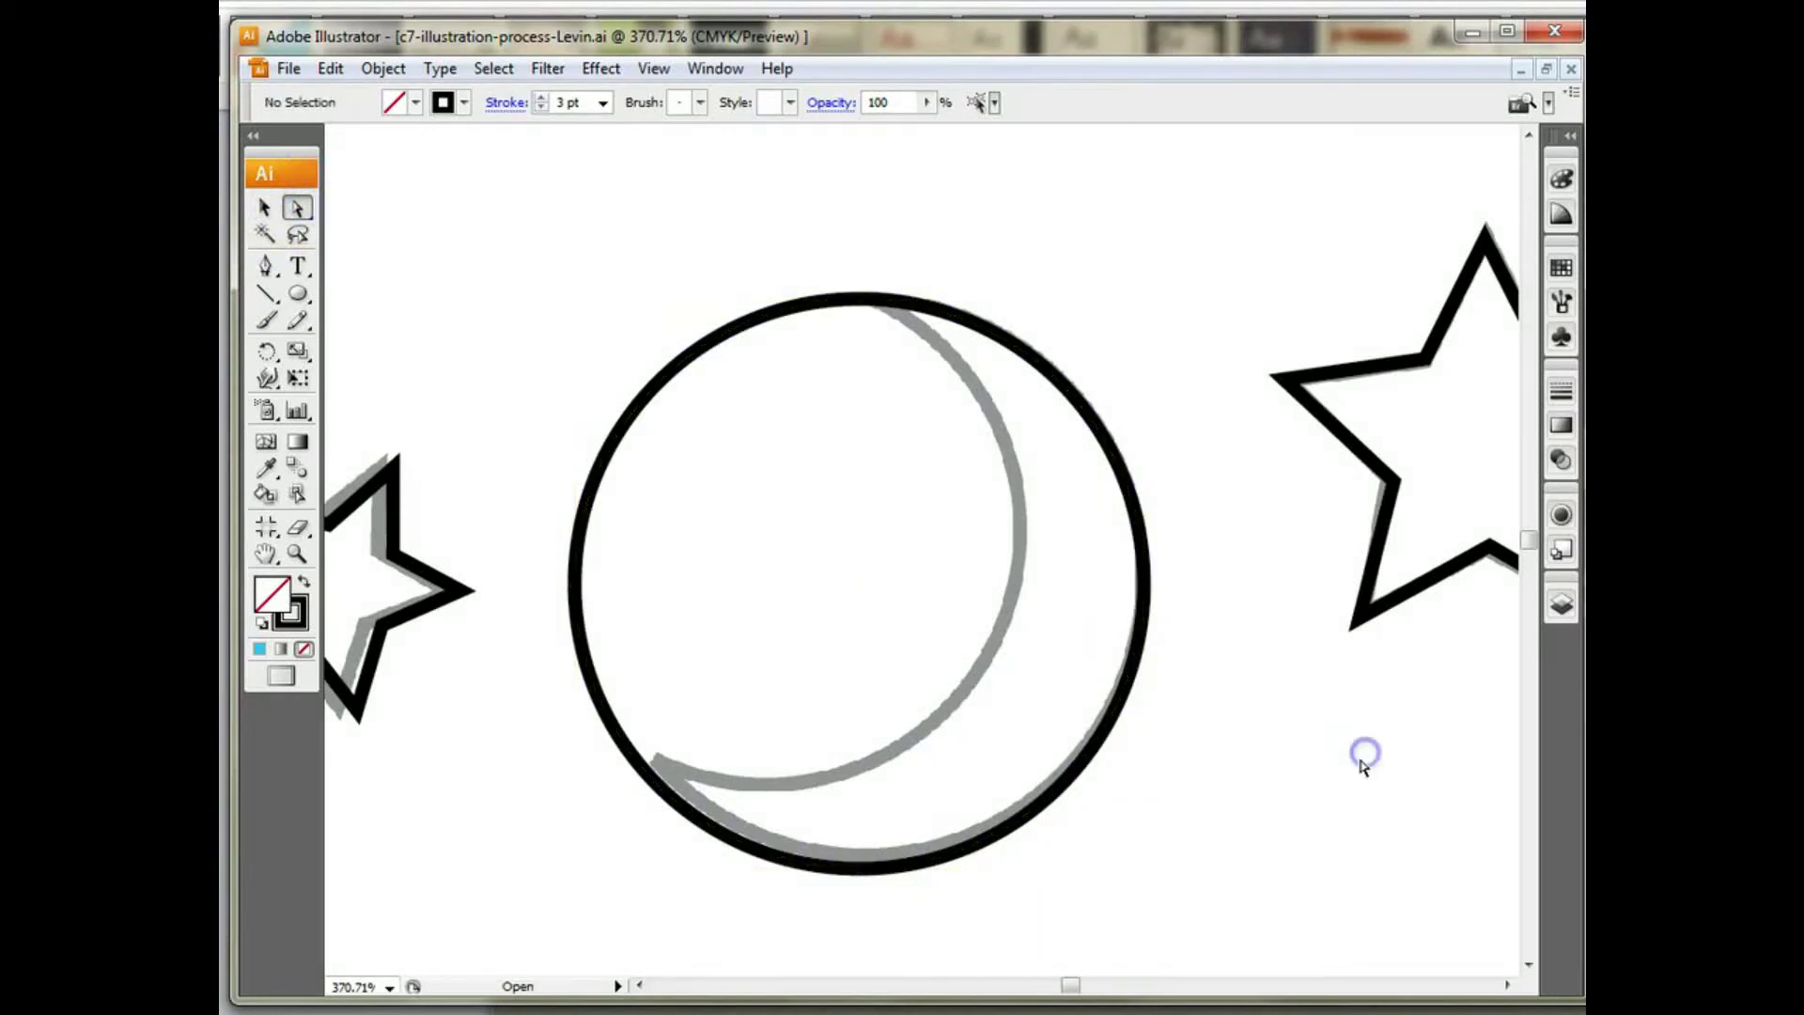
{"action": "left_click", "coordinate": [862, 872]}
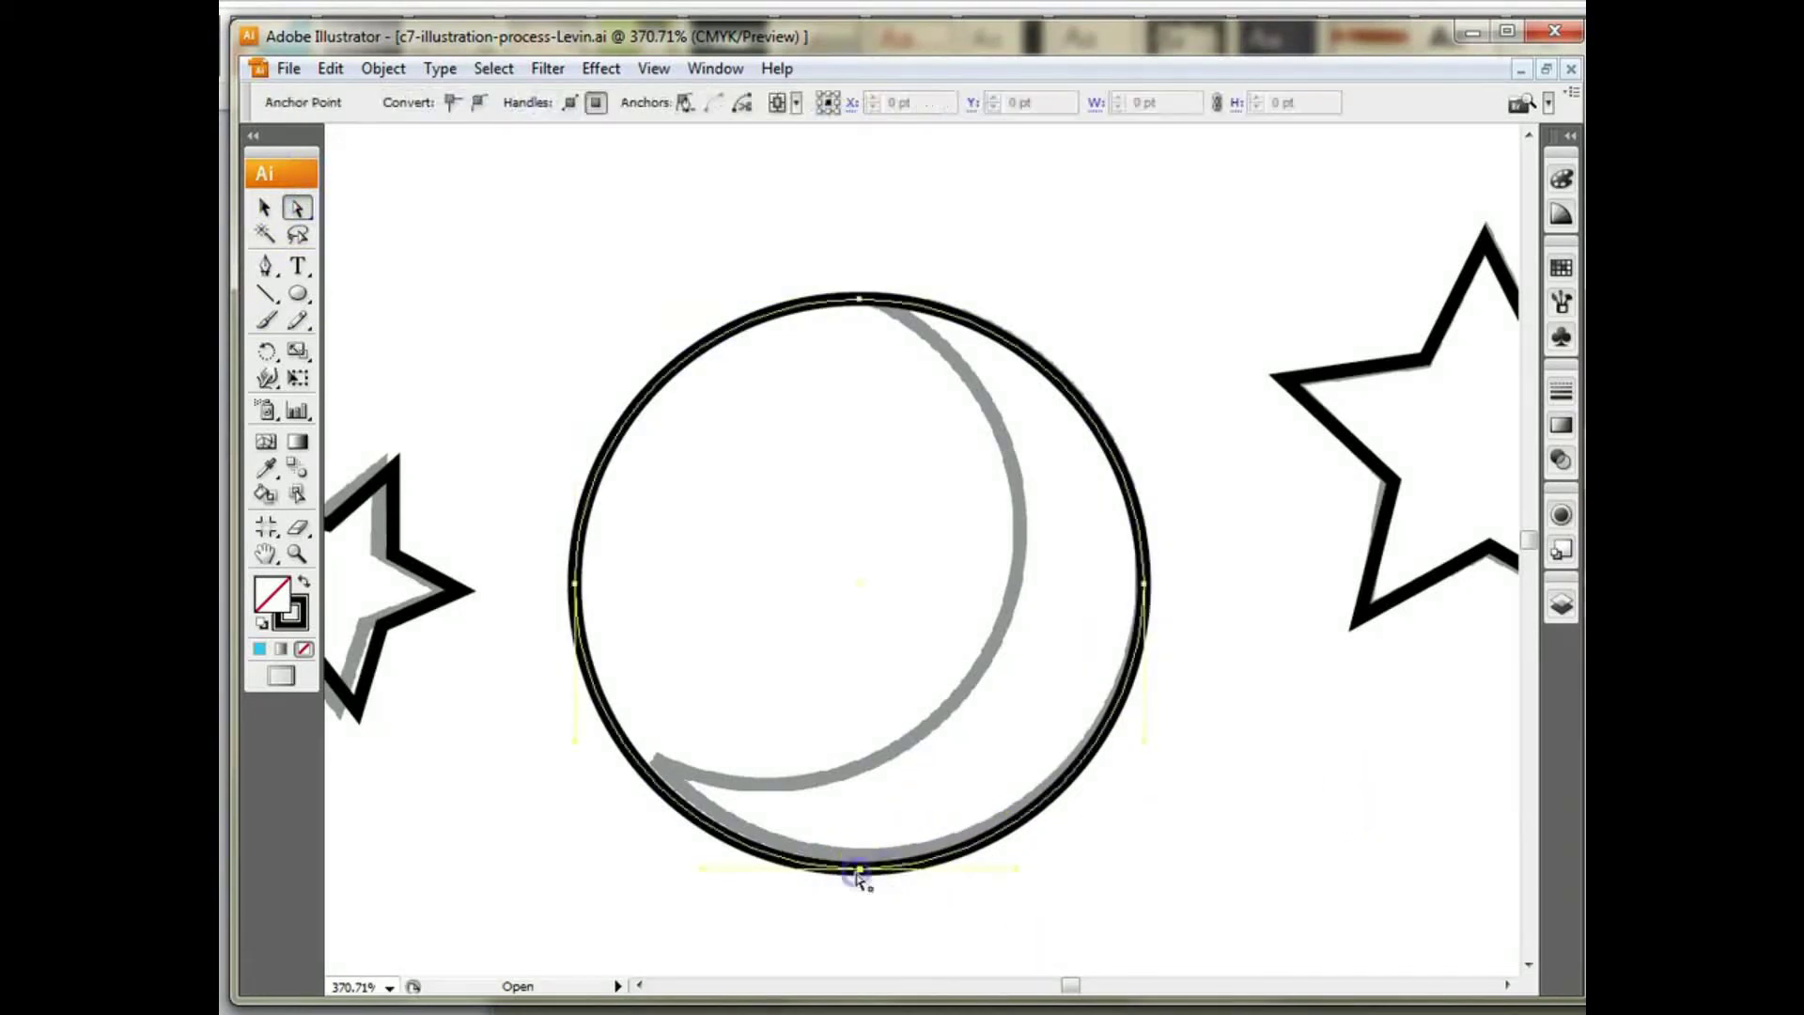
{"action": "left_click_drag", "start_coordinate": [855, 868], "coordinate": [844, 862]}
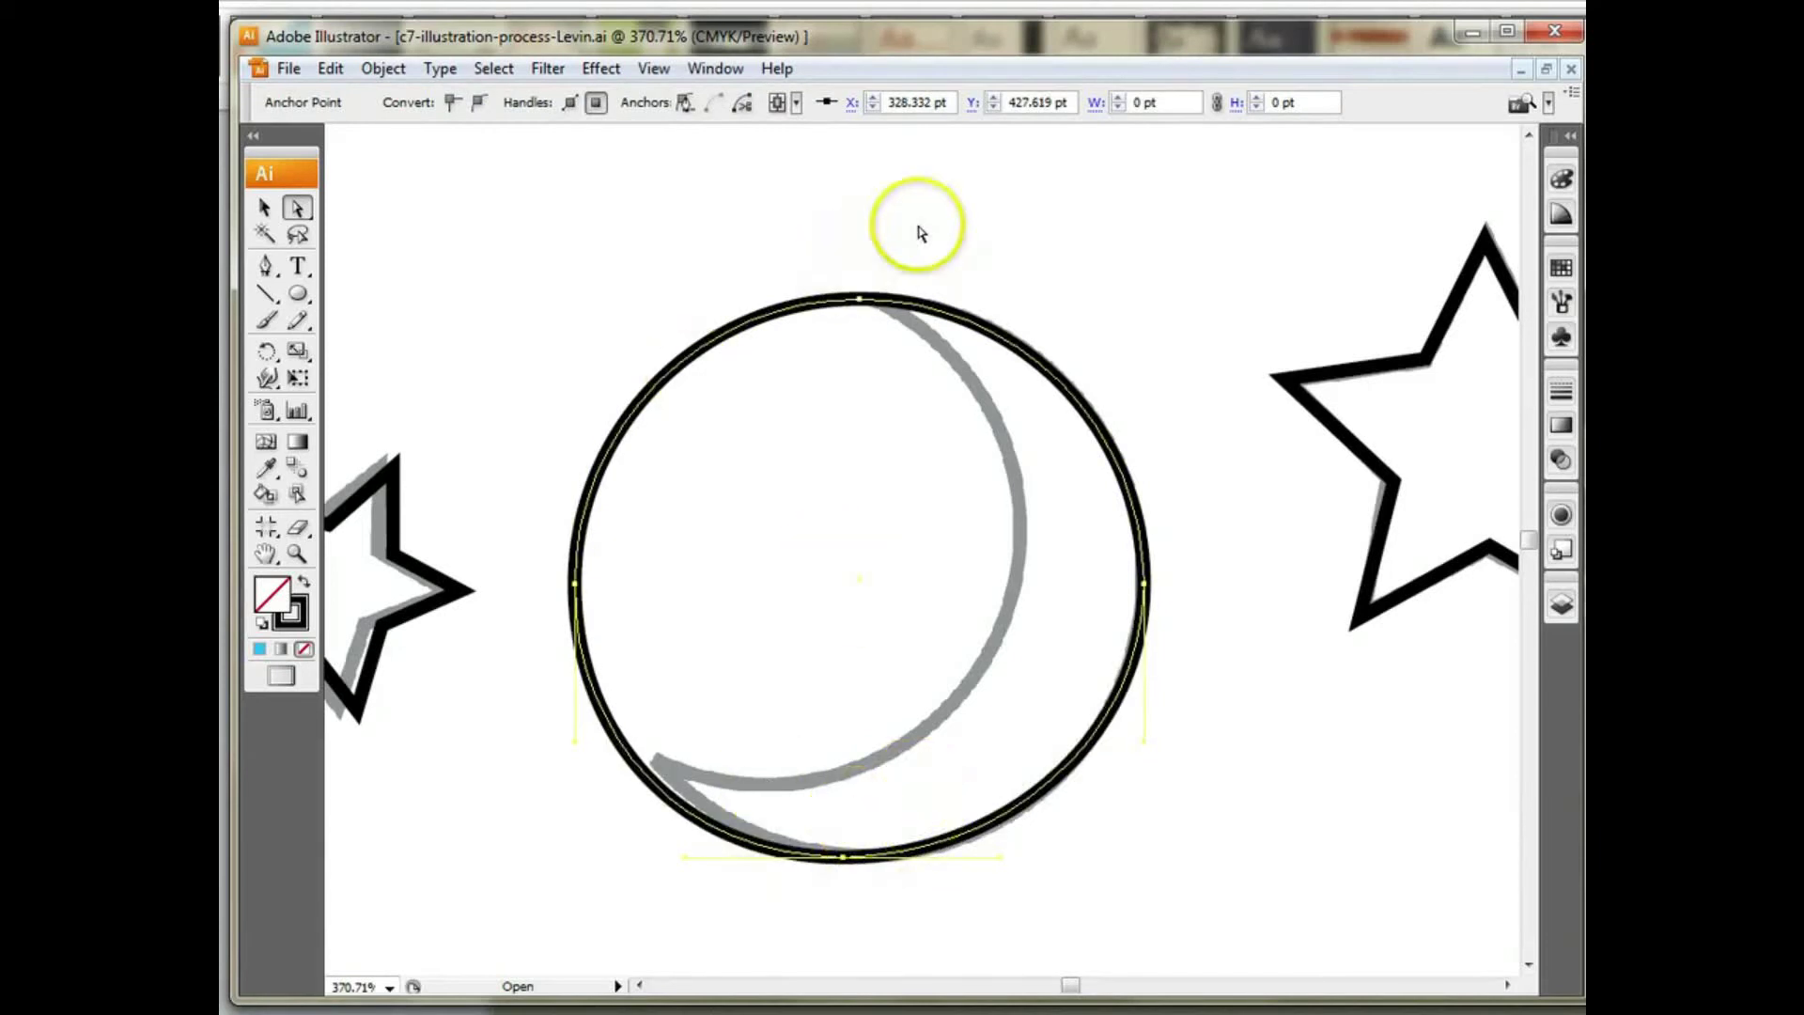
{"action": "left_click", "coordinate": [986, 218]}
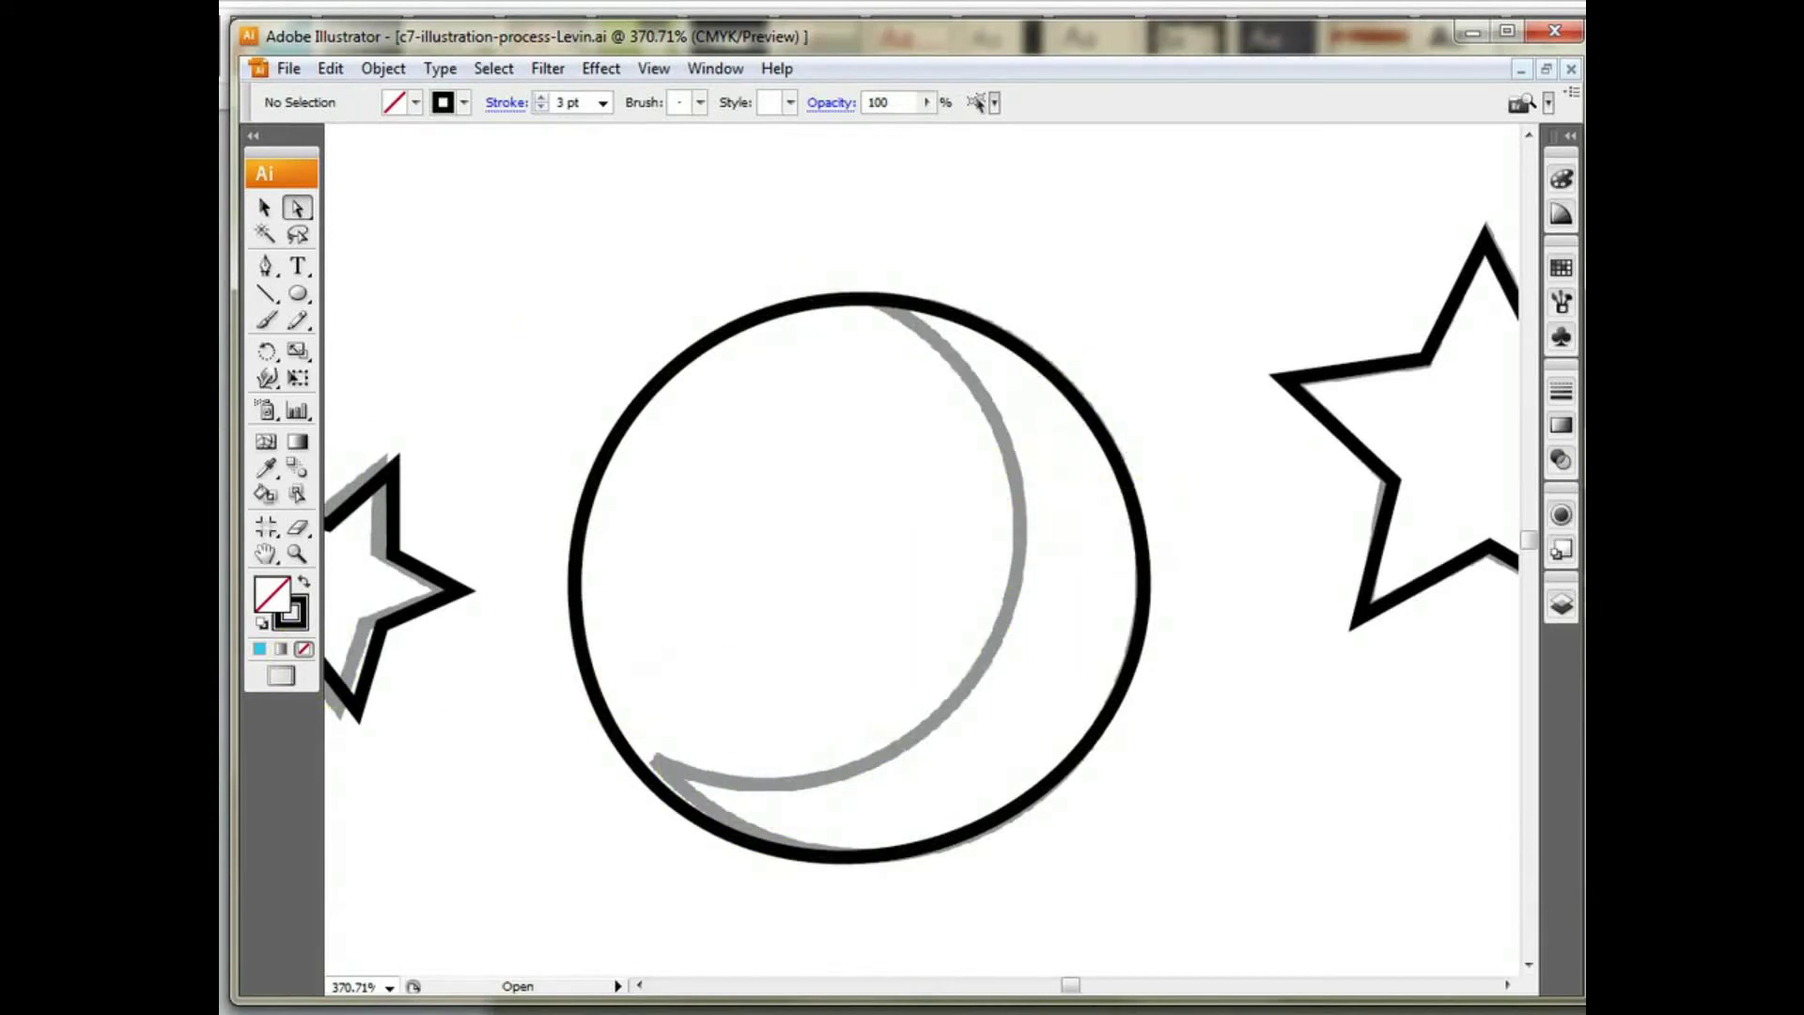
Step: Draw a second, slightly wider ellipse and move it over the inner curve of the template moon
{"action": "left_click", "coordinate": [298, 293]}
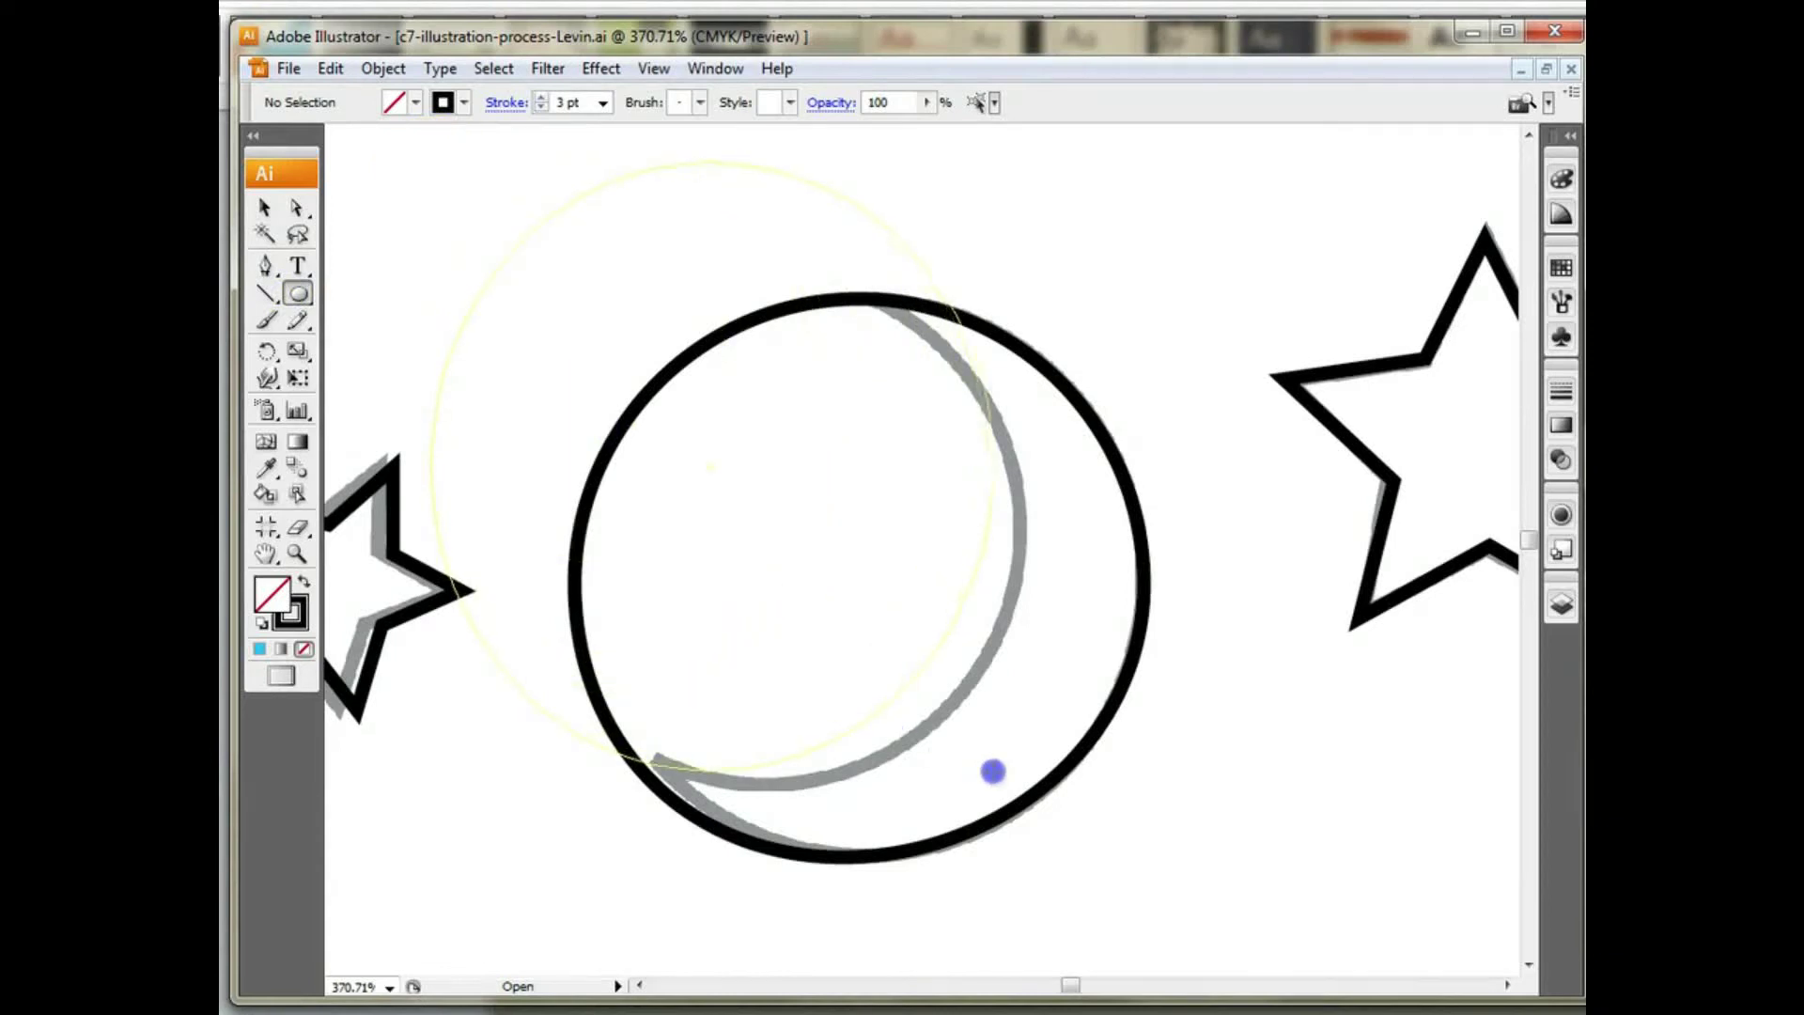
{"action": "left_click_drag", "start_coordinate": [1026, 683], "coordinate": [1027, 678]}
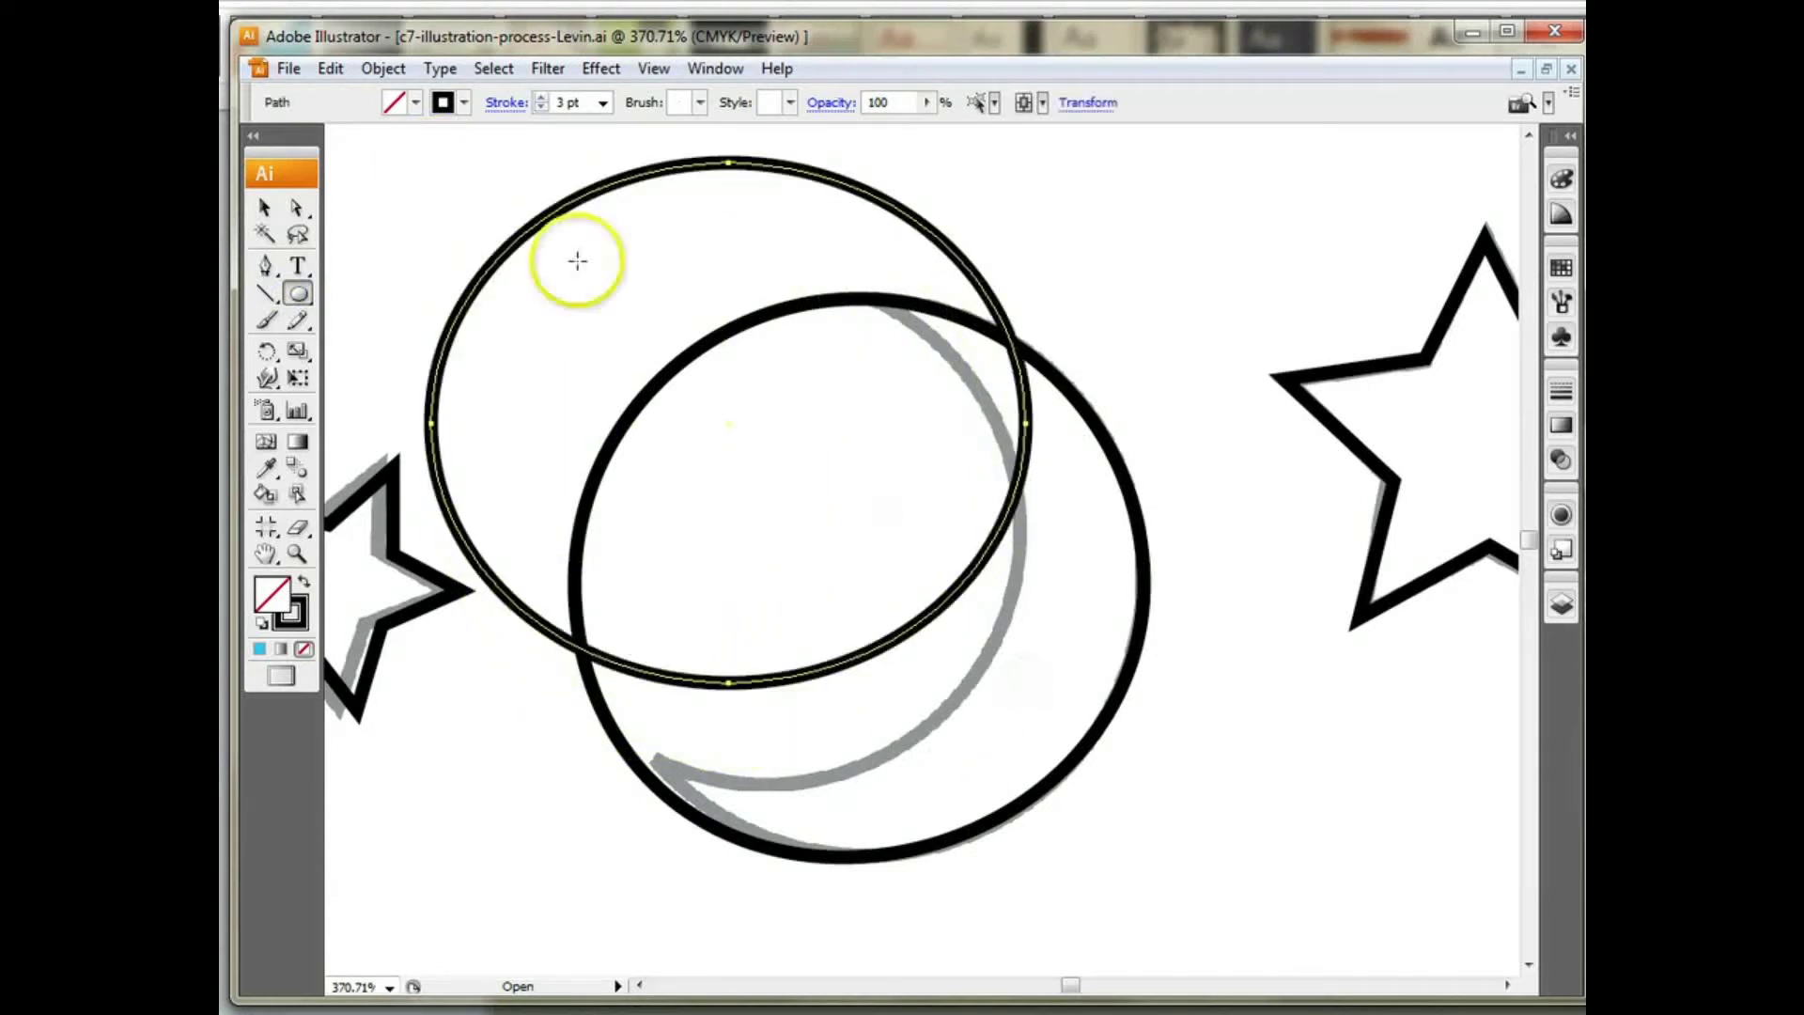
{"action": "left_click", "coordinate": [265, 207]}
{"action": "left_click_drag", "start_coordinate": [900, 642], "coordinate": [890, 753]}
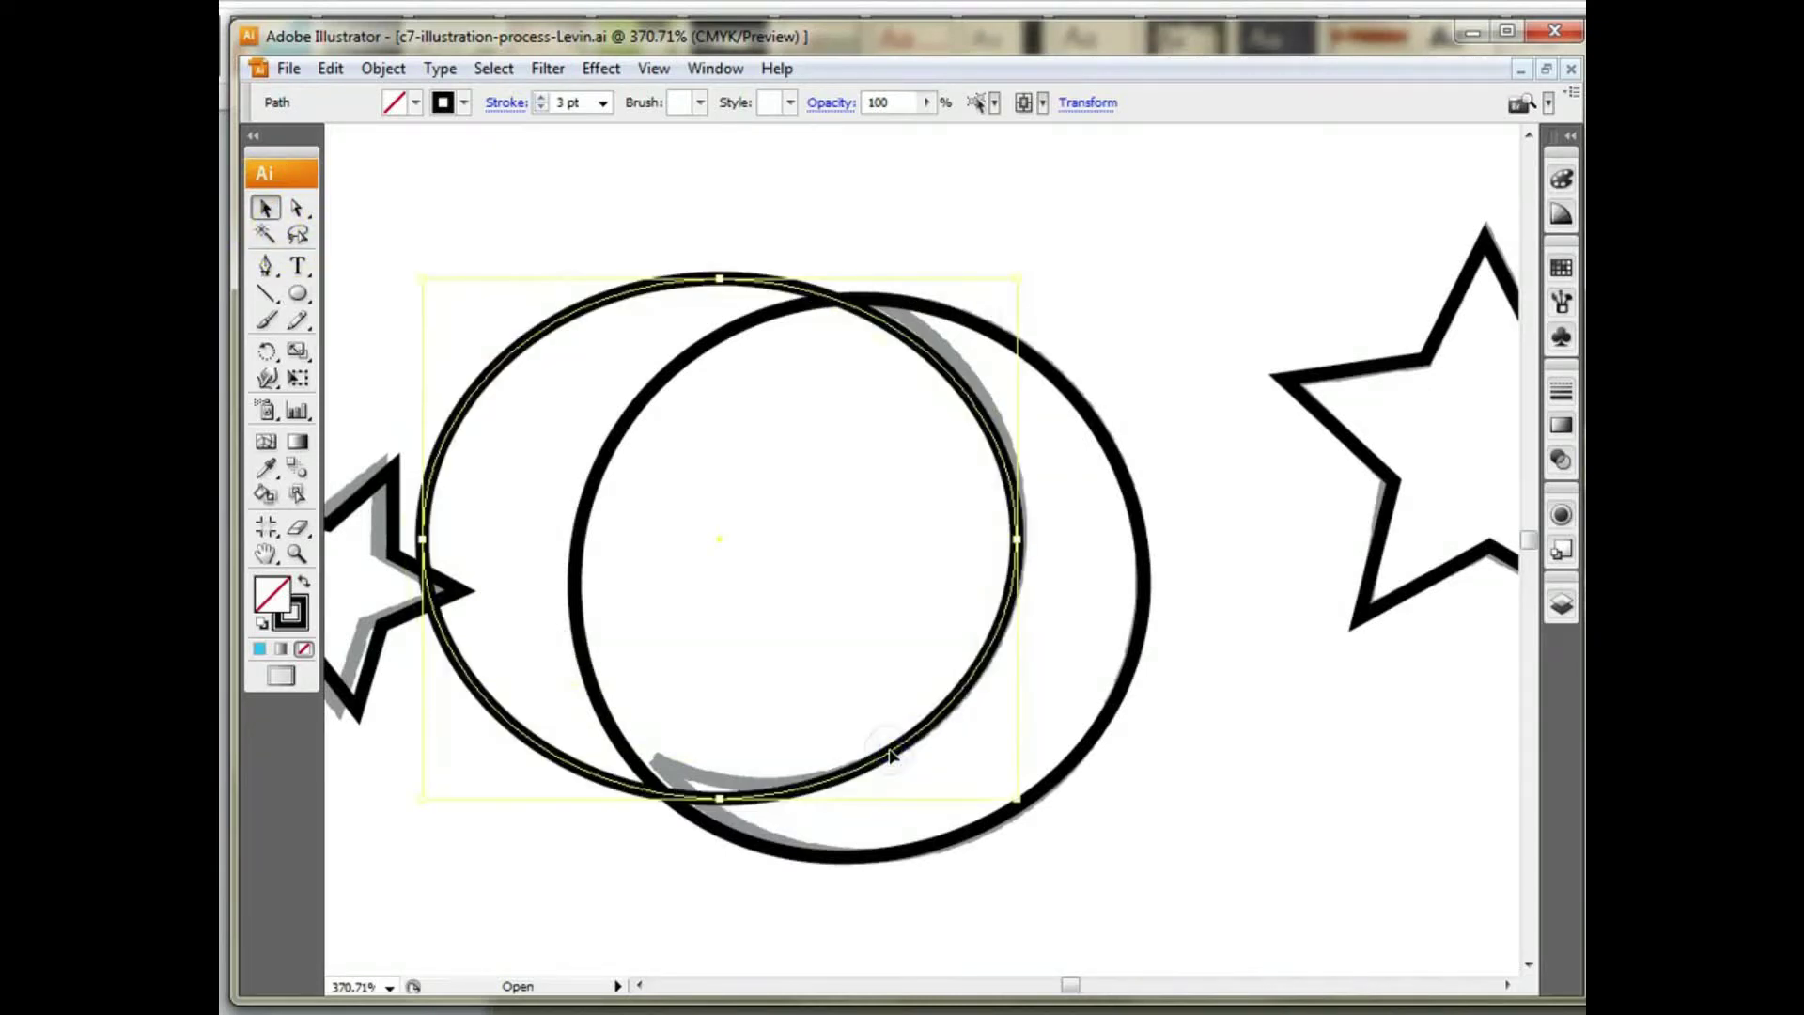
{"action": "left_click", "coordinate": [1102, 371]}
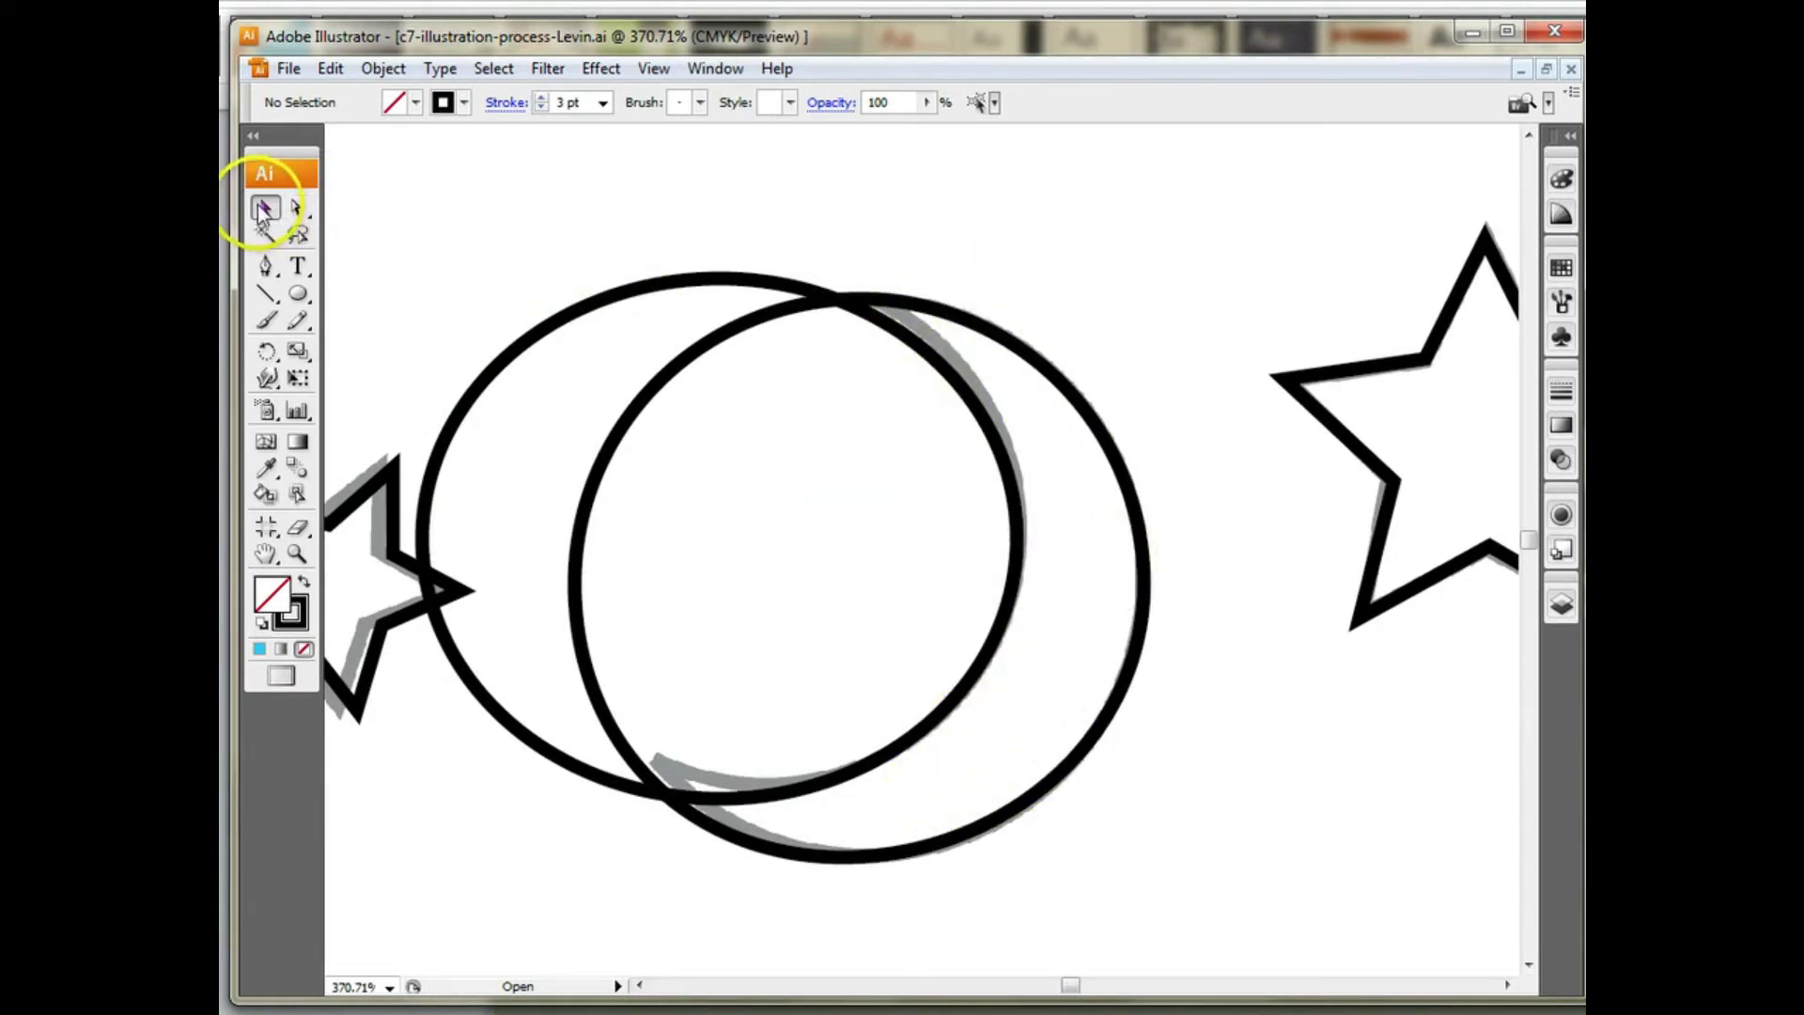
Step: Select both overlapping moon ellipses and open the Pathfinder controls, placing them clear of the ellipses
{"action": "left_click_drag", "start_coordinate": [649, 216], "coordinate": [897, 496]}
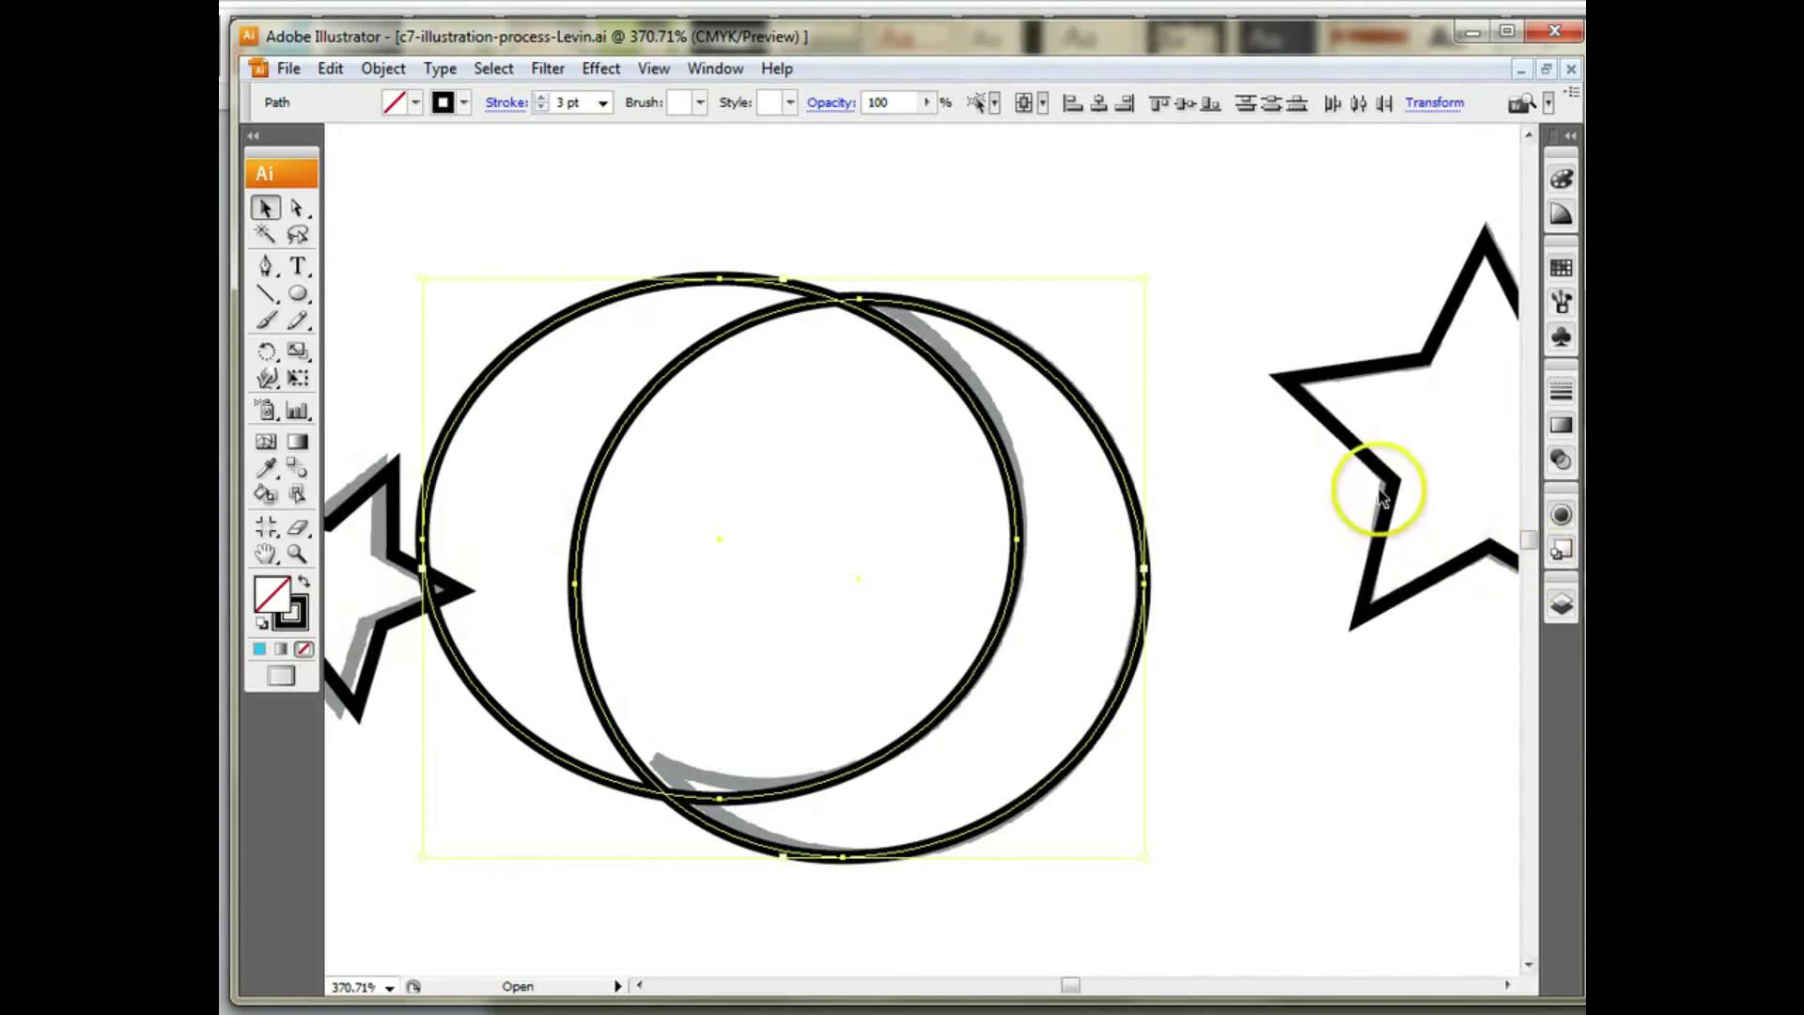
{"action": "left_click", "coordinate": [716, 70]}
{"action": "left_click_drag", "start_coordinate": [769, 36], "coordinate": [936, 37]}
{"action": "left_click", "coordinate": [884, 70]}
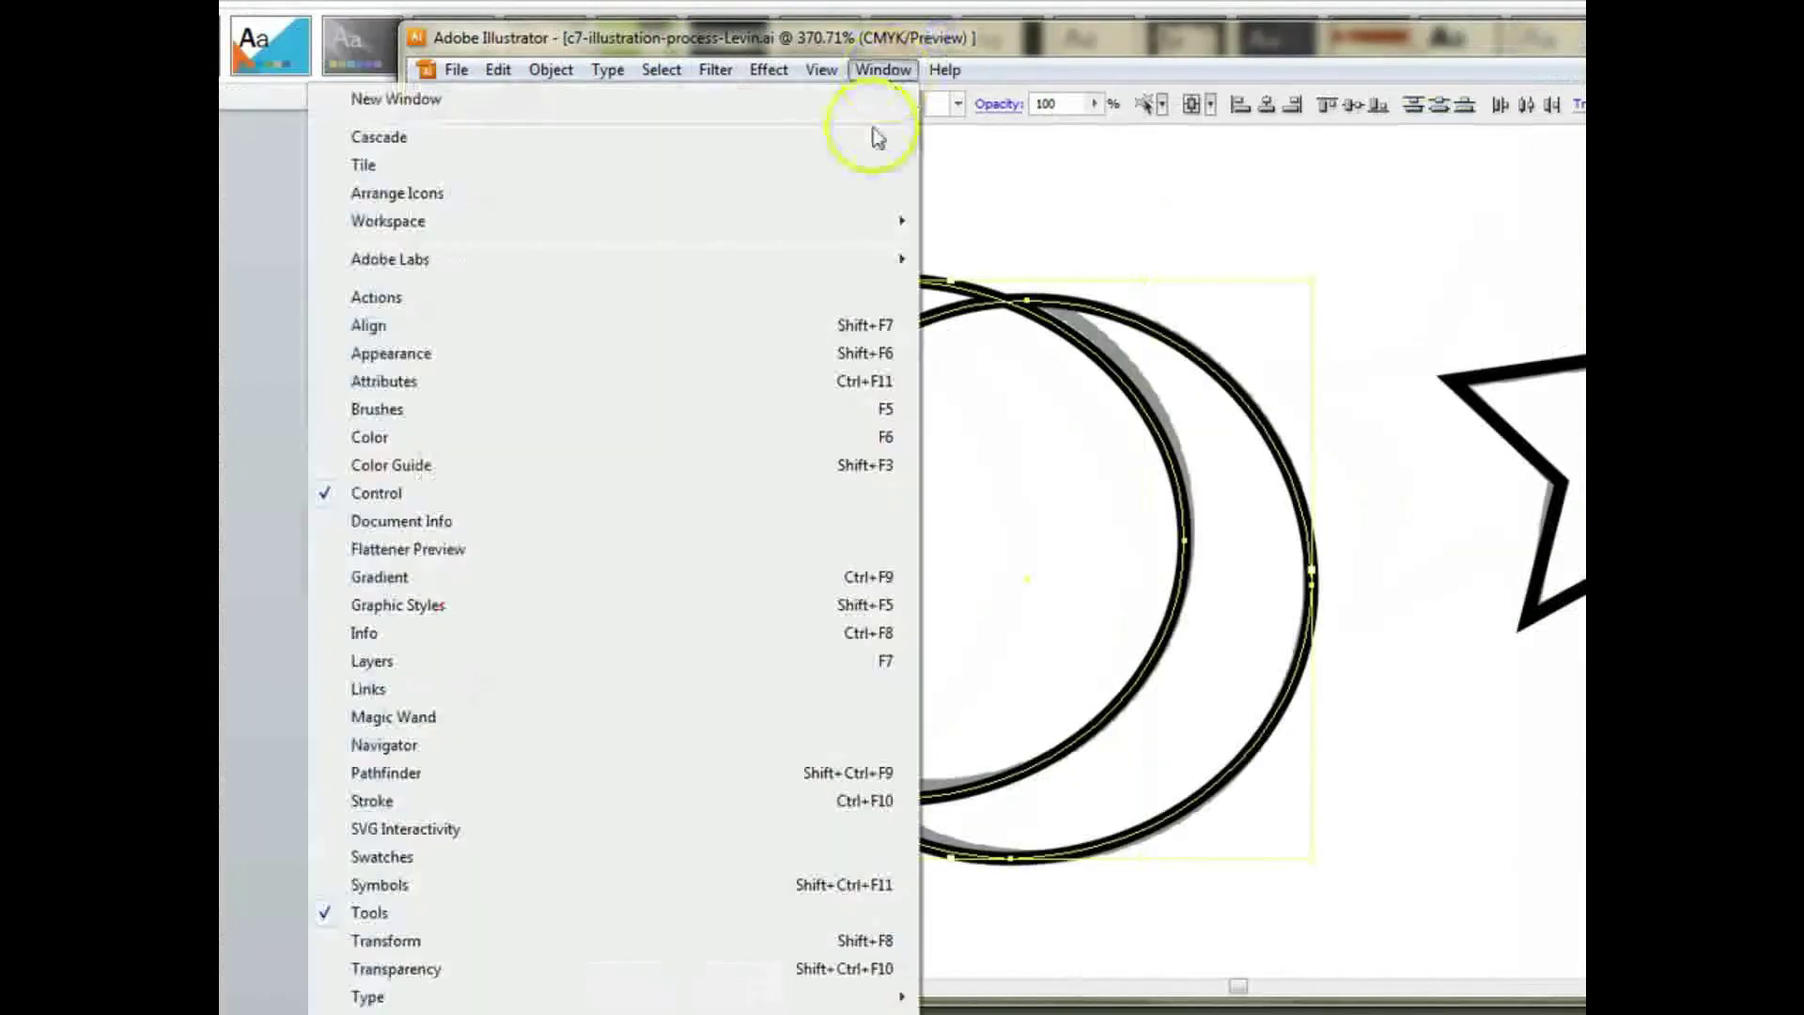
{"action": "left_click", "coordinate": [477, 776]}
{"action": "left_click_drag", "start_coordinate": [1087, 48], "coordinate": [915, 32]}
{"action": "left_click_drag", "start_coordinate": [874, 837], "coordinate": [1306, 202]}
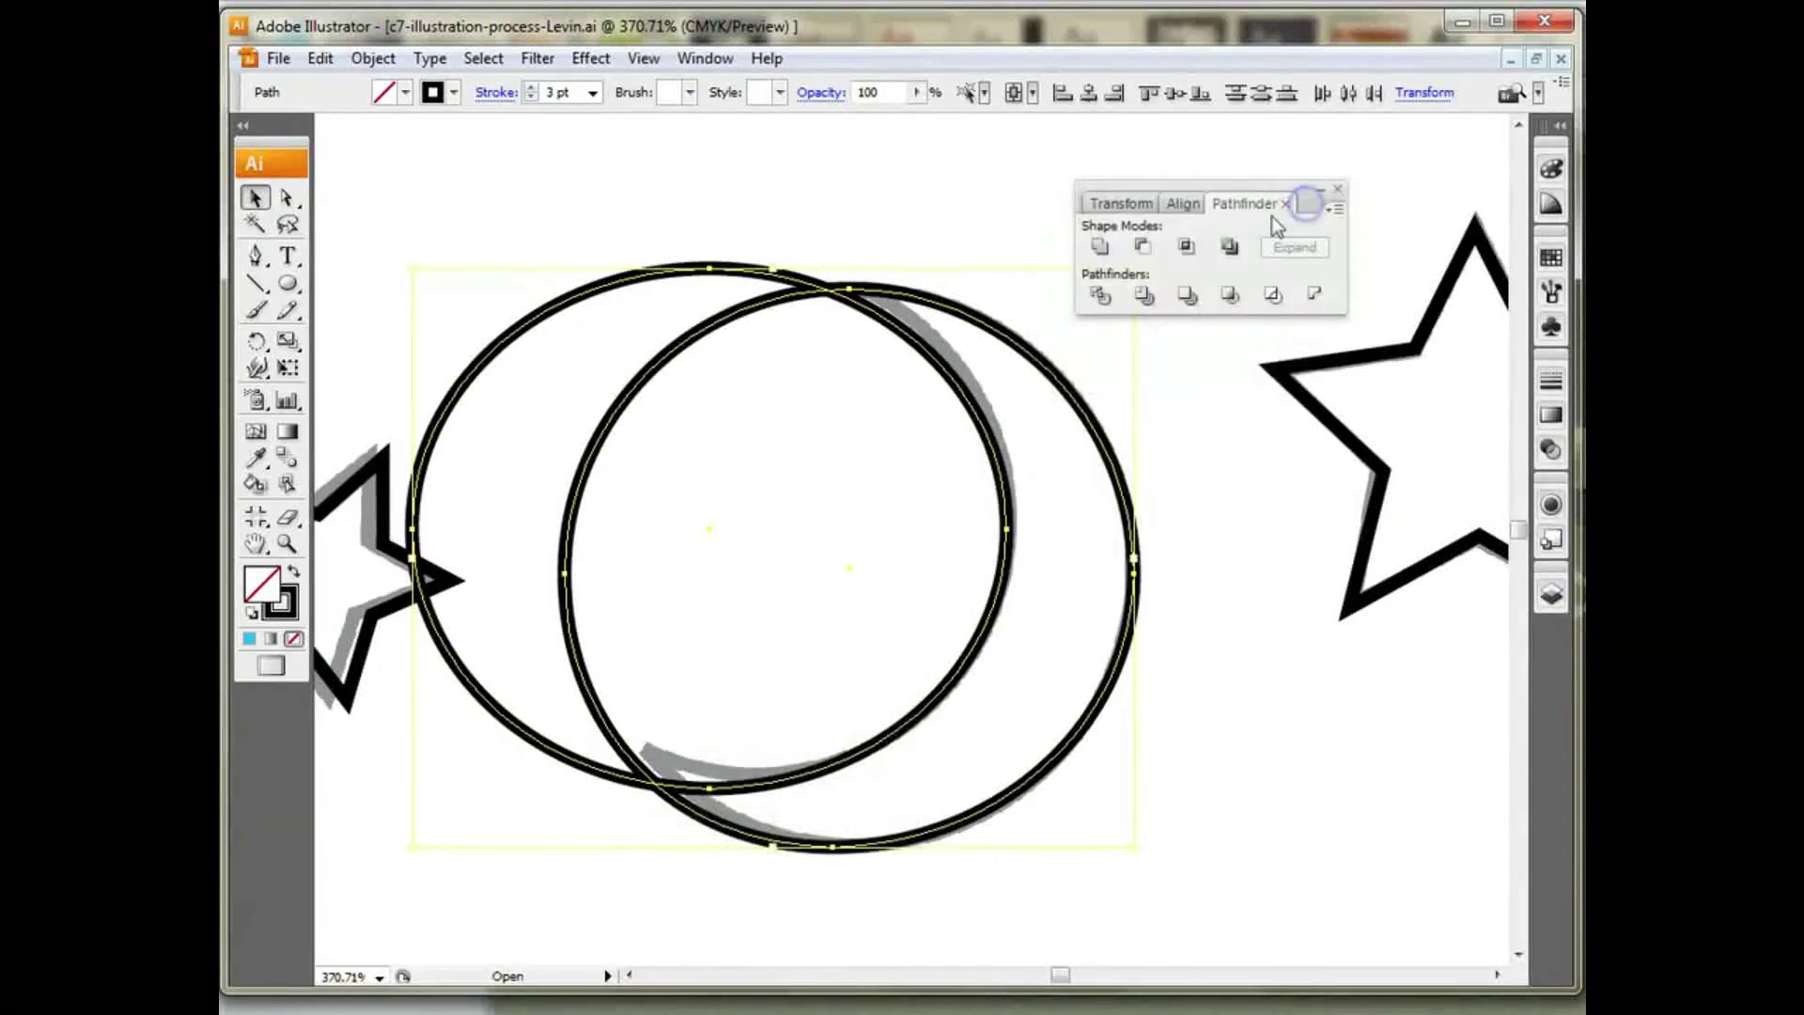
Step: Try combining the two ellipses with Add to shape area, and undo it
{"action": "left_click", "coordinate": [1105, 249]}
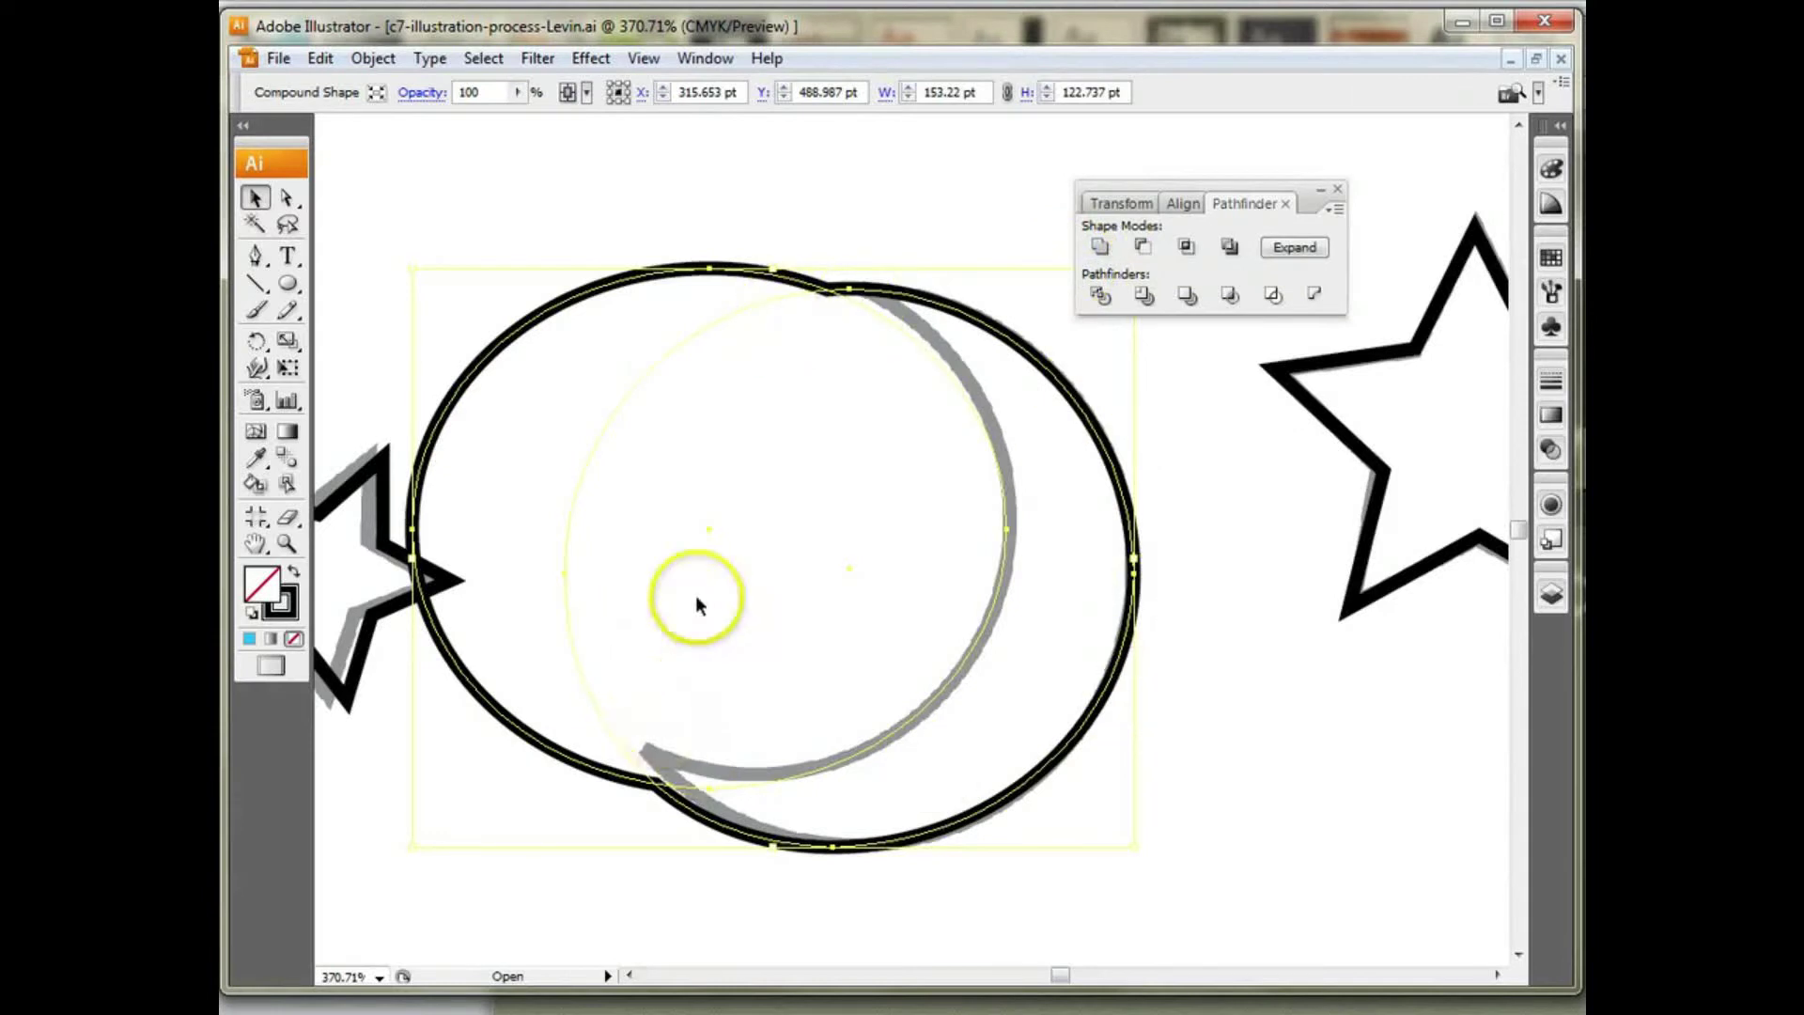
{"action": "left_click", "coordinate": [320, 59]}
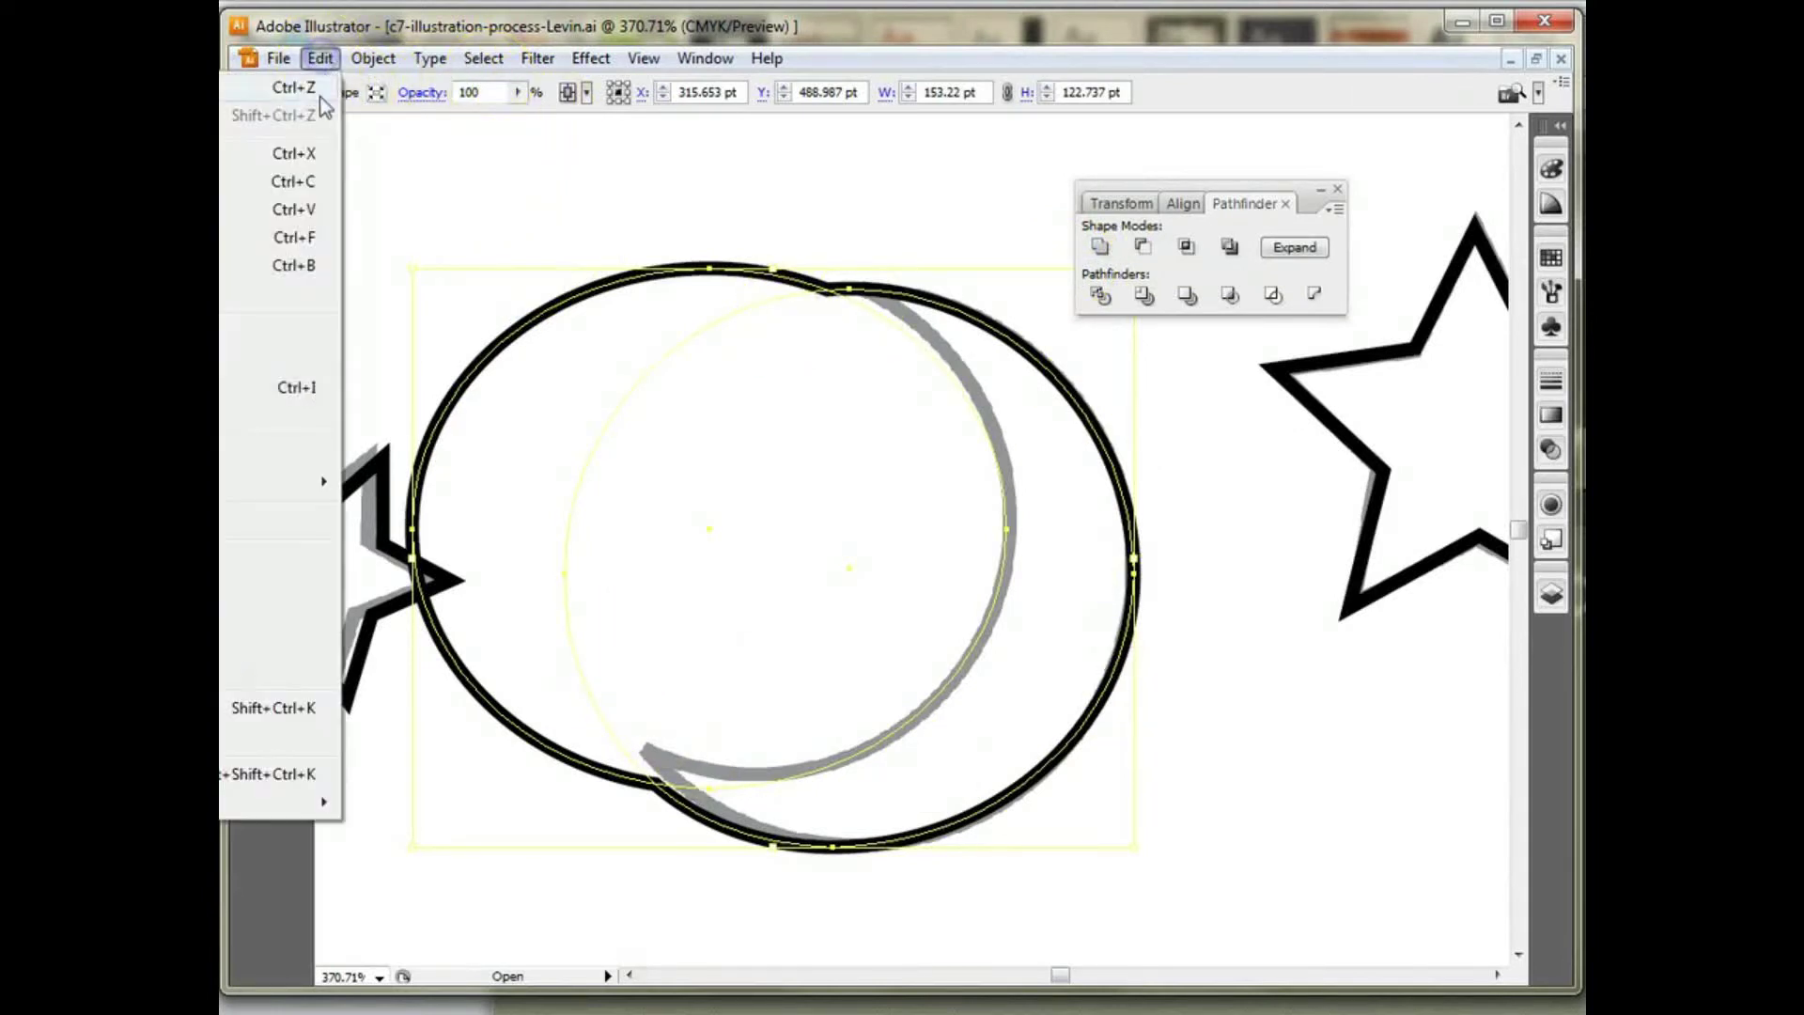
{"action": "left_click", "coordinate": [317, 94]}
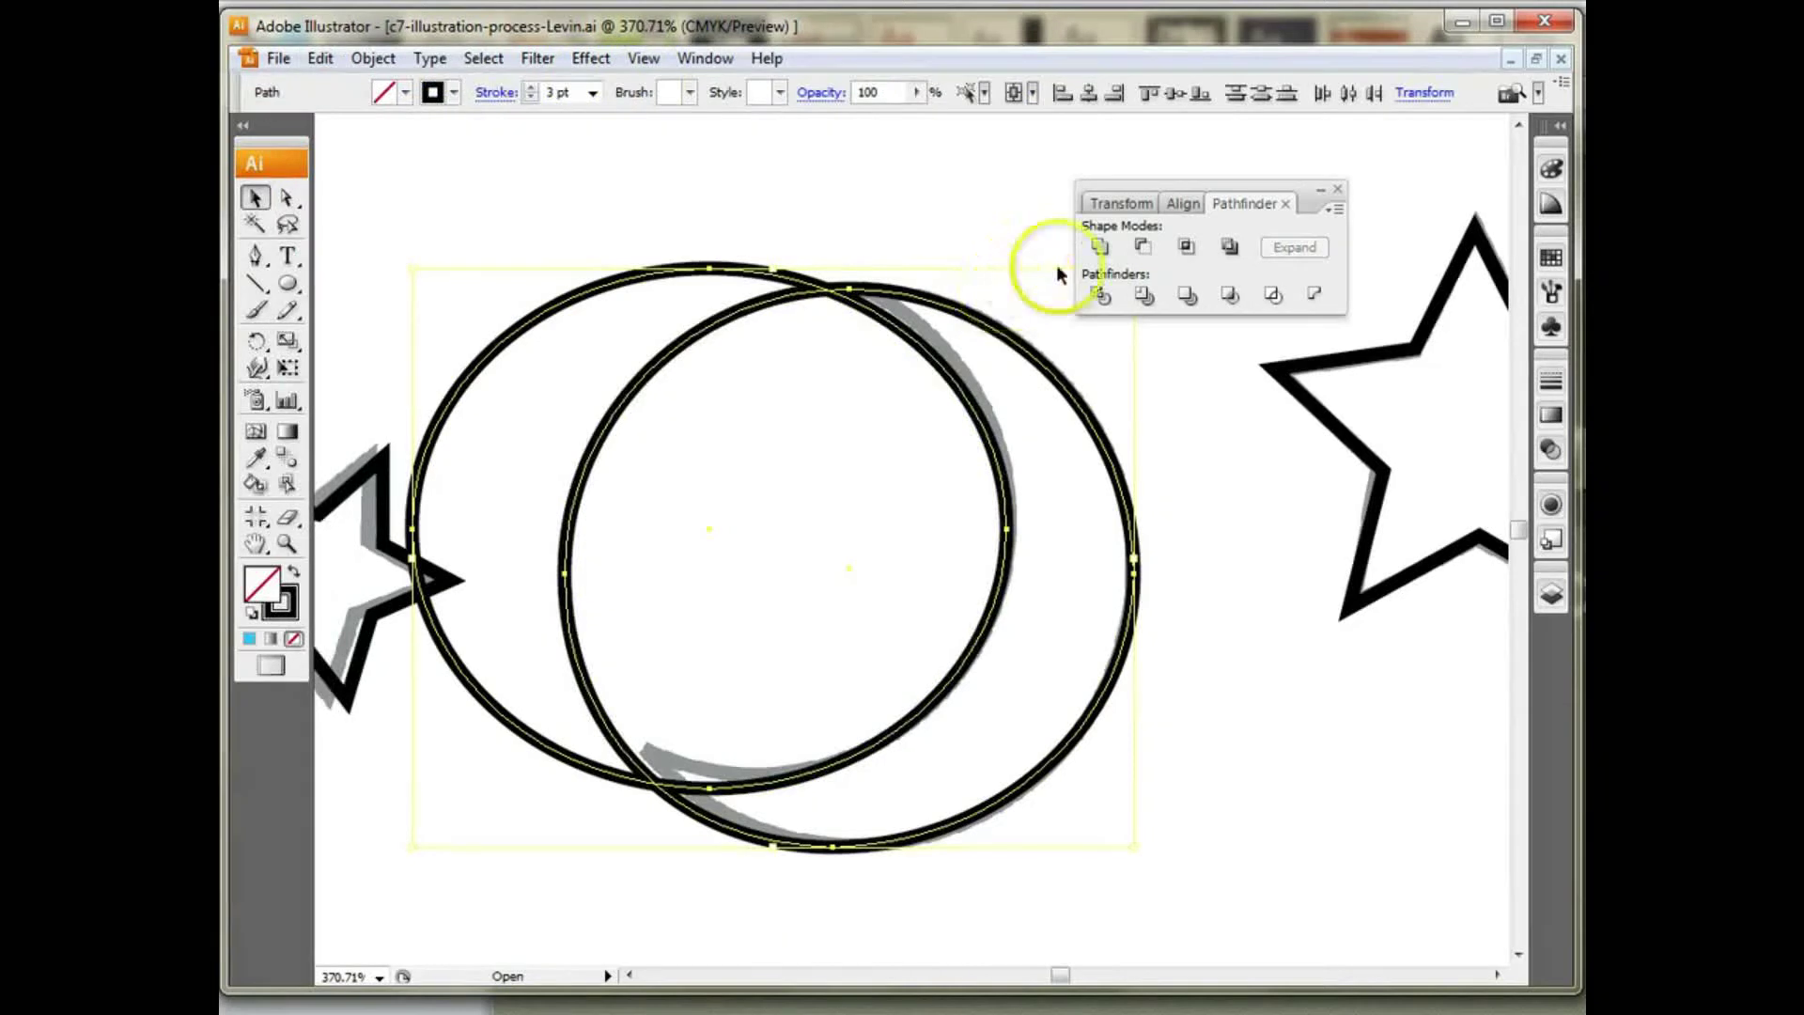
Step: Subtract the inner-curve ellipse from the other one with Subtract from shape area to form the crescent moon
{"action": "left_click", "coordinate": [1142, 250]}
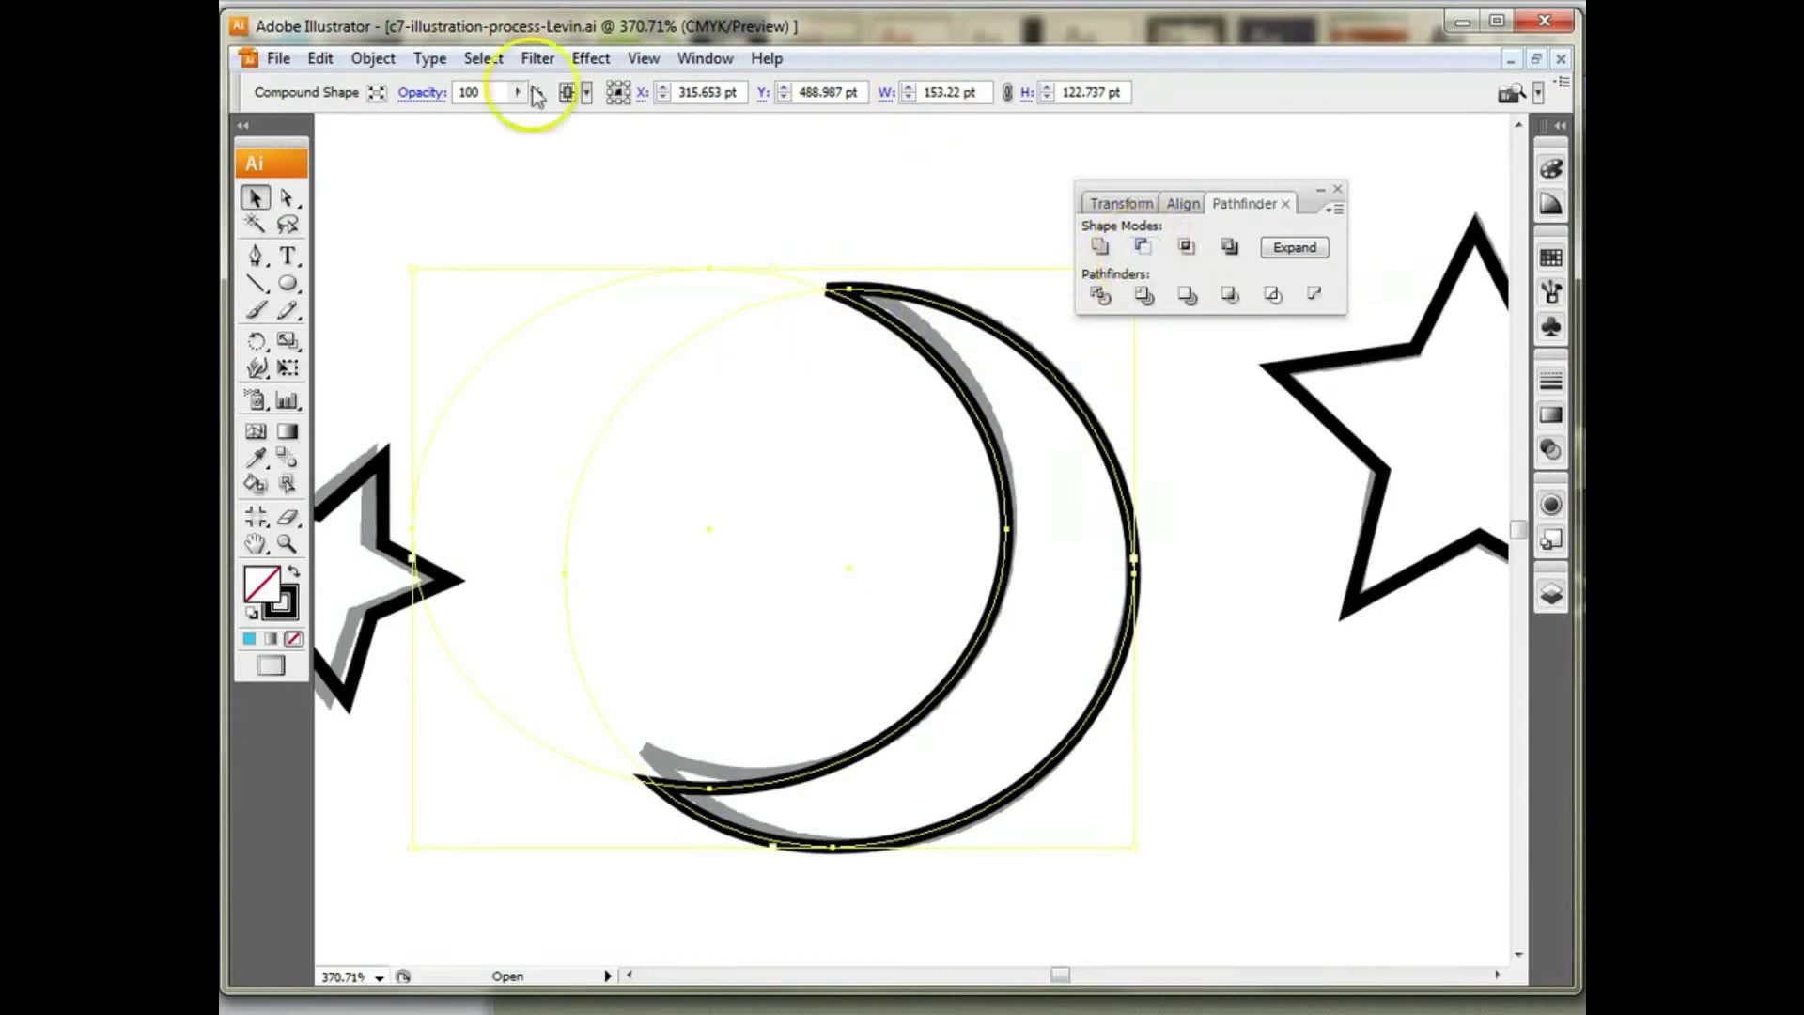
{"action": "key", "text": "ctrl+minus"}
{"action": "key", "text": "ctrl+minus"}
{"action": "key", "text": "ctrl+minus"}
{"action": "key", "text": "ctrl+minus"}
{"action": "key", "text": "ctrl+minus"}
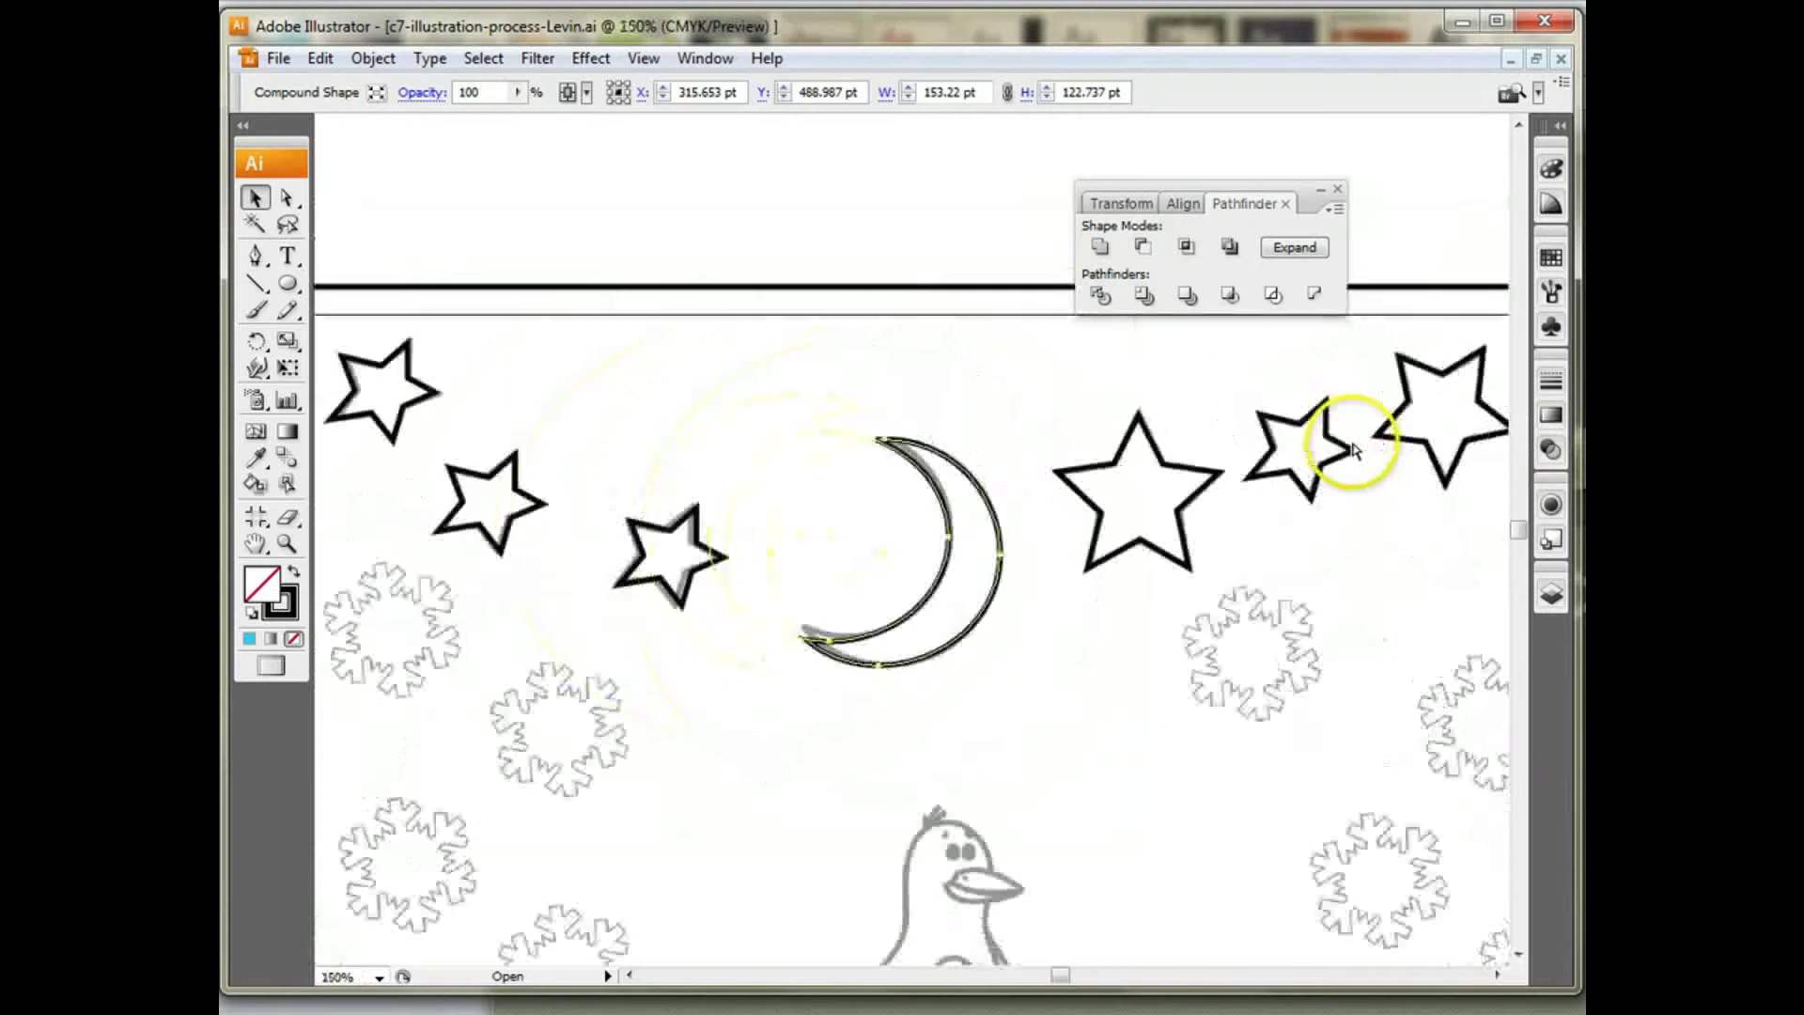
{"action": "key", "text": "ctrl+minus"}
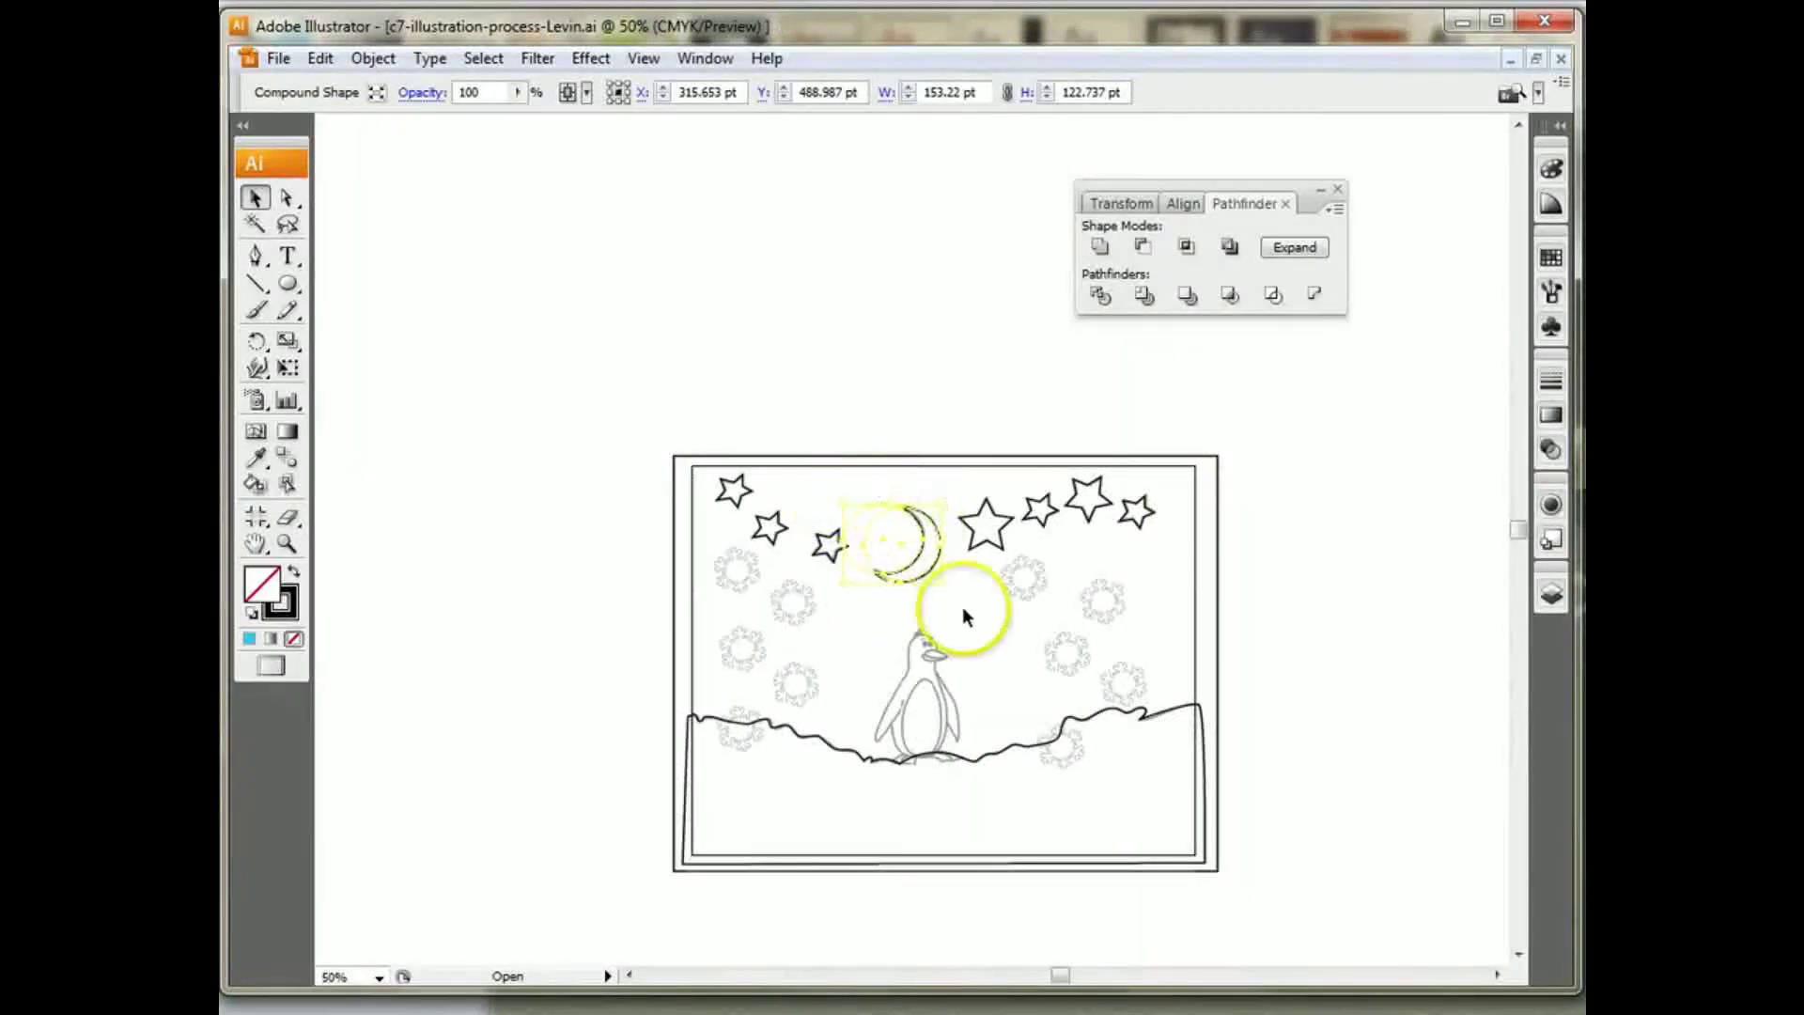
{"action": "key", "text": "ctrl+plus"}
{"action": "key", "text": "ctrl+plus"}
{"action": "key", "text": "ctrl+plus"}
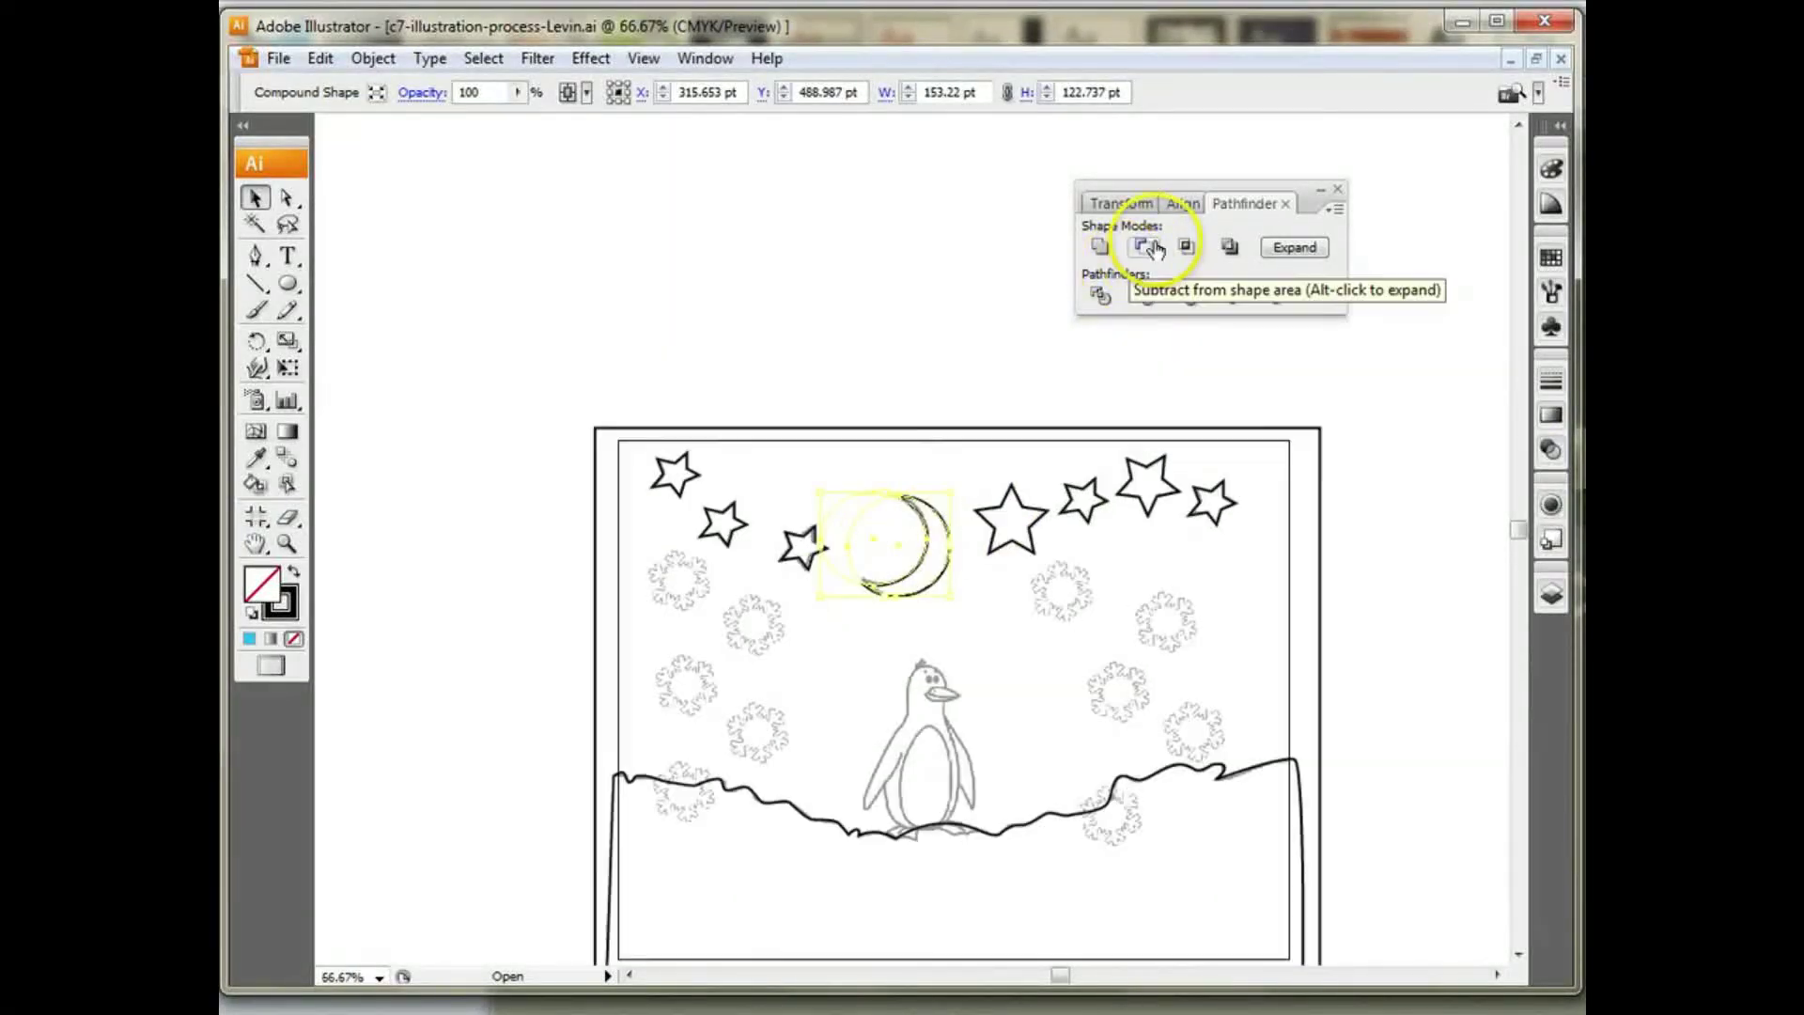
Step: Lock the Moon layer and change its layer colour to brown in Layer Options
{"action": "left_click", "coordinate": [1551, 593]}
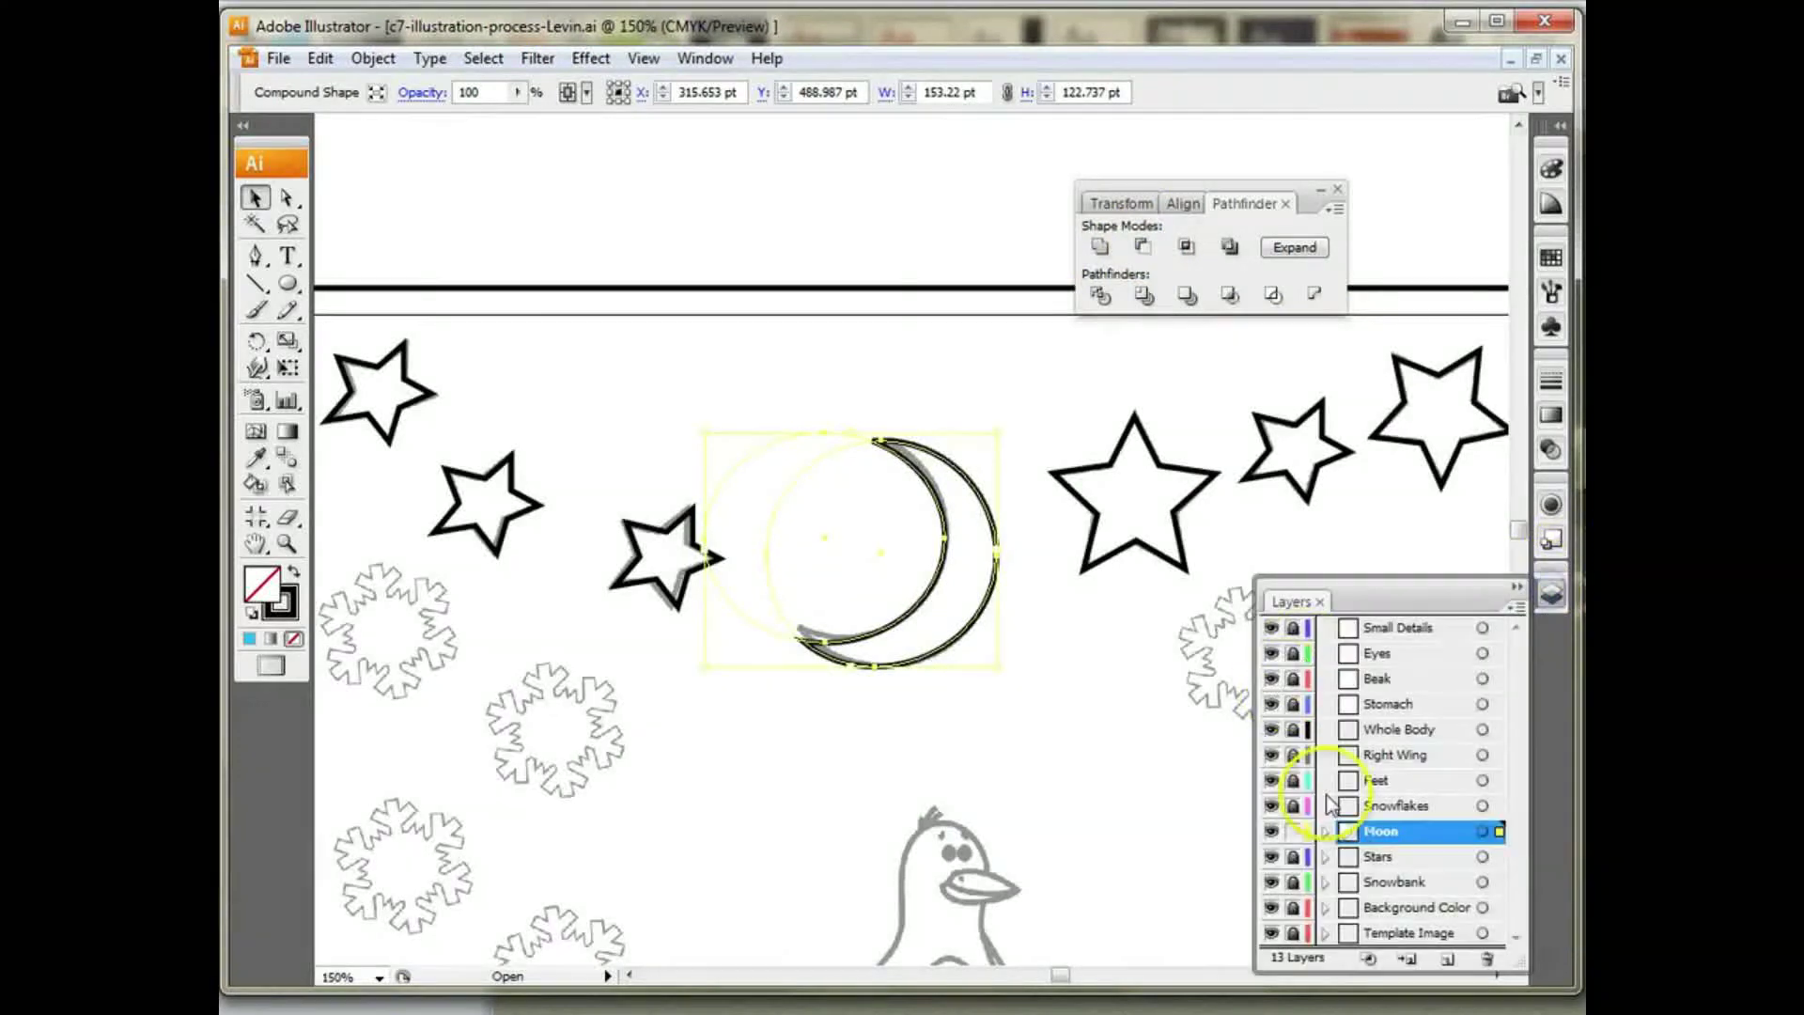
{"action": "left_click", "coordinate": [1297, 831]}
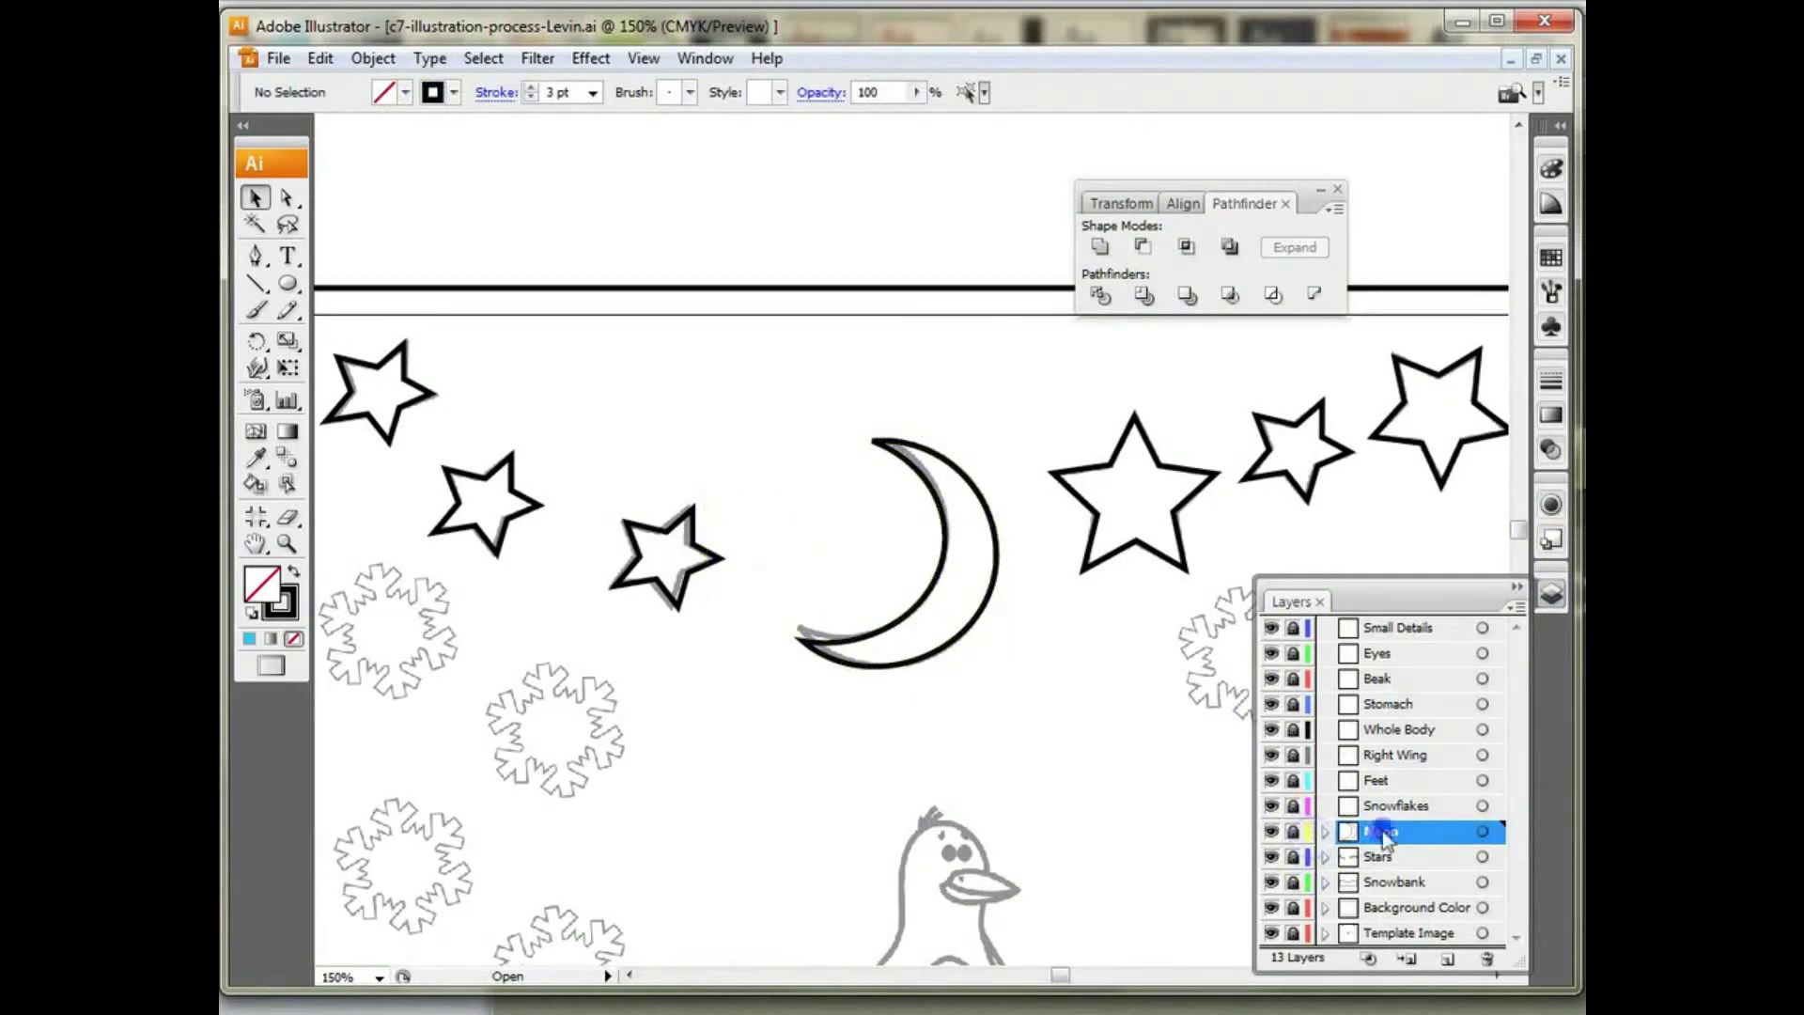
{"action": "double_click", "coordinate": [1381, 833]}
{"action": "left_click", "coordinate": [881, 471]}
{"action": "left_click", "coordinate": [857, 536]}
{"action": "left_click", "coordinate": [718, 593]}
{"action": "left_click", "coordinate": [710, 795]}
{"action": "left_click", "coordinate": [1069, 432]}
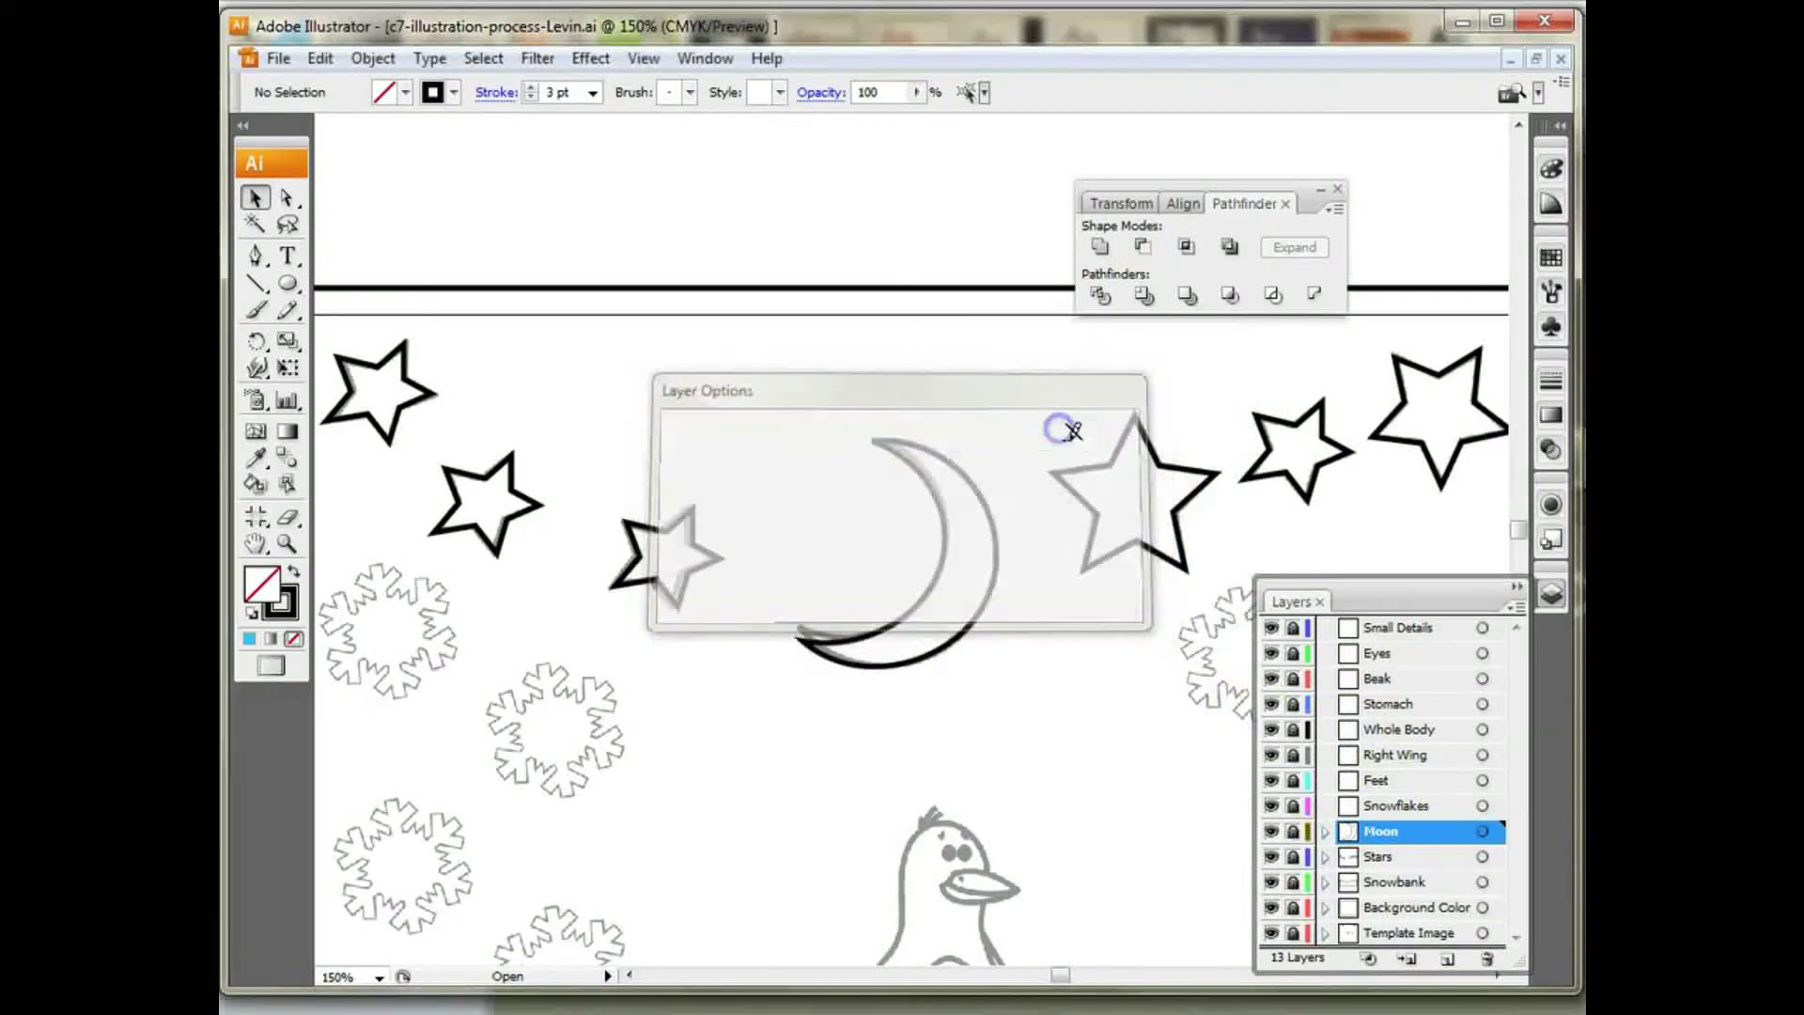
Step: Unlock the Moon layer to inspect its artwork's selection outlines in the new layer colour, and close Pathfinder
{"action": "left_click", "coordinate": [1293, 831]}
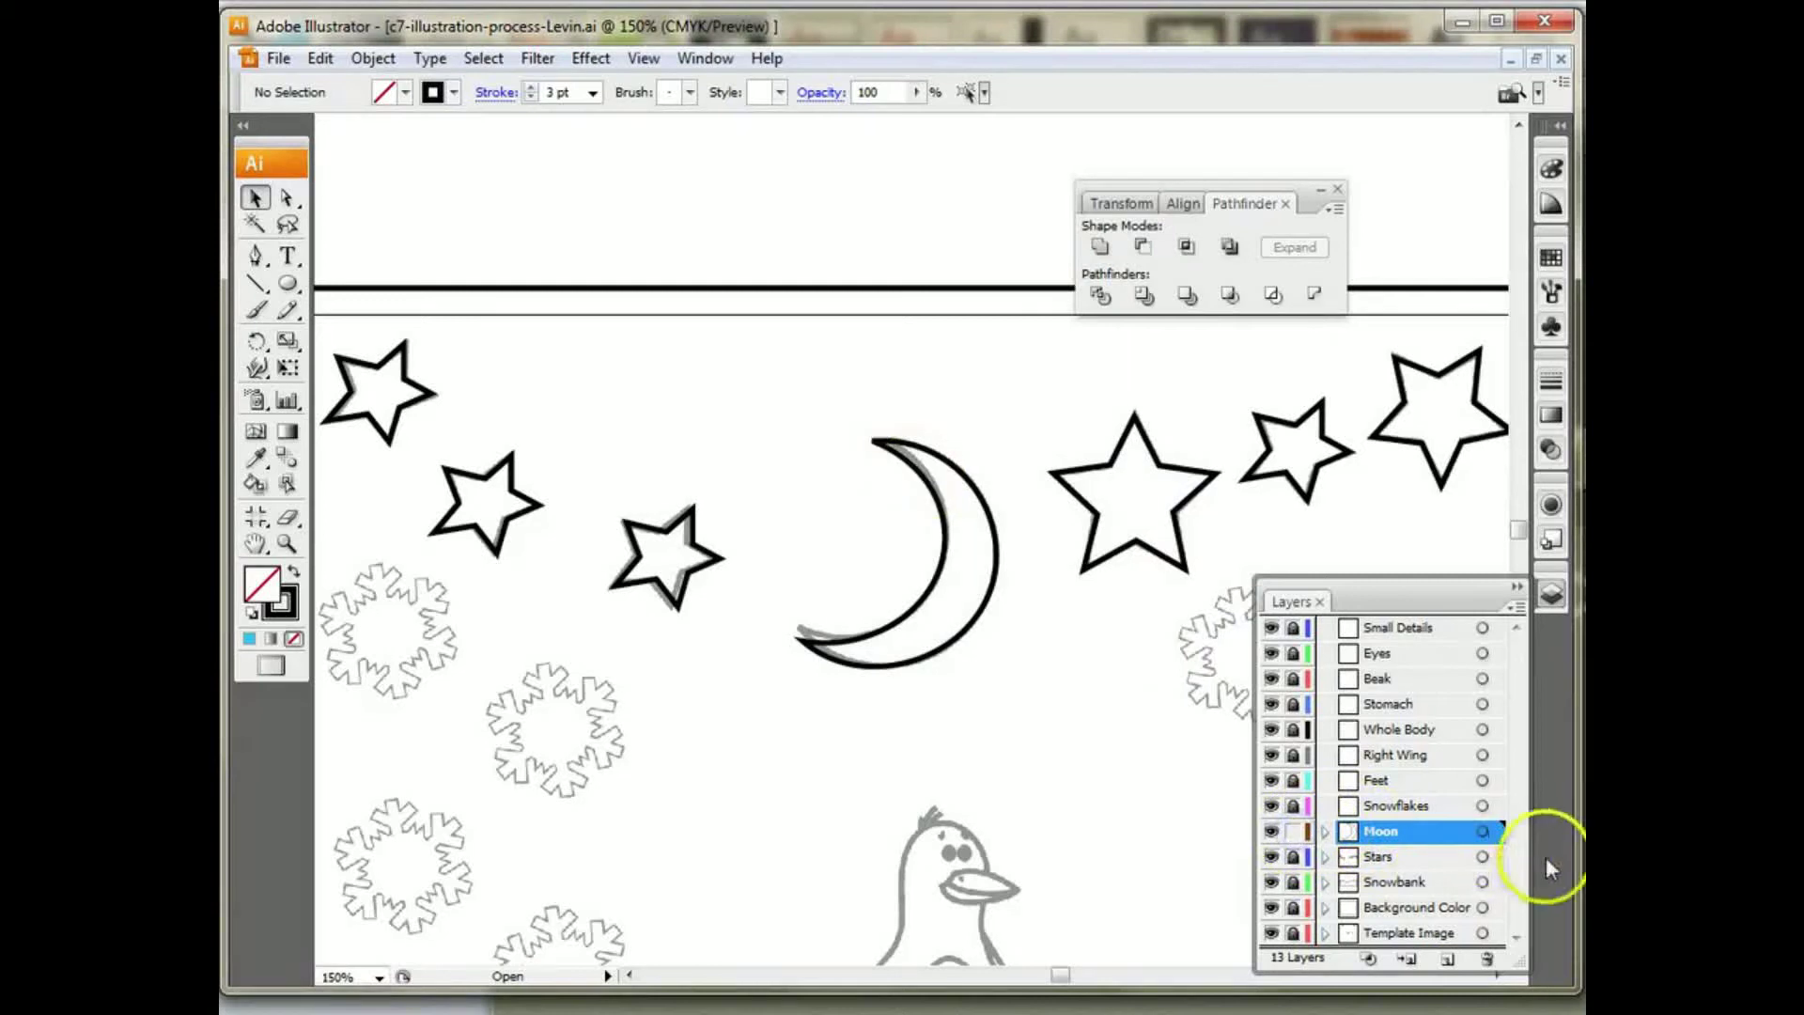
{"action": "left_click", "coordinate": [1485, 832]}
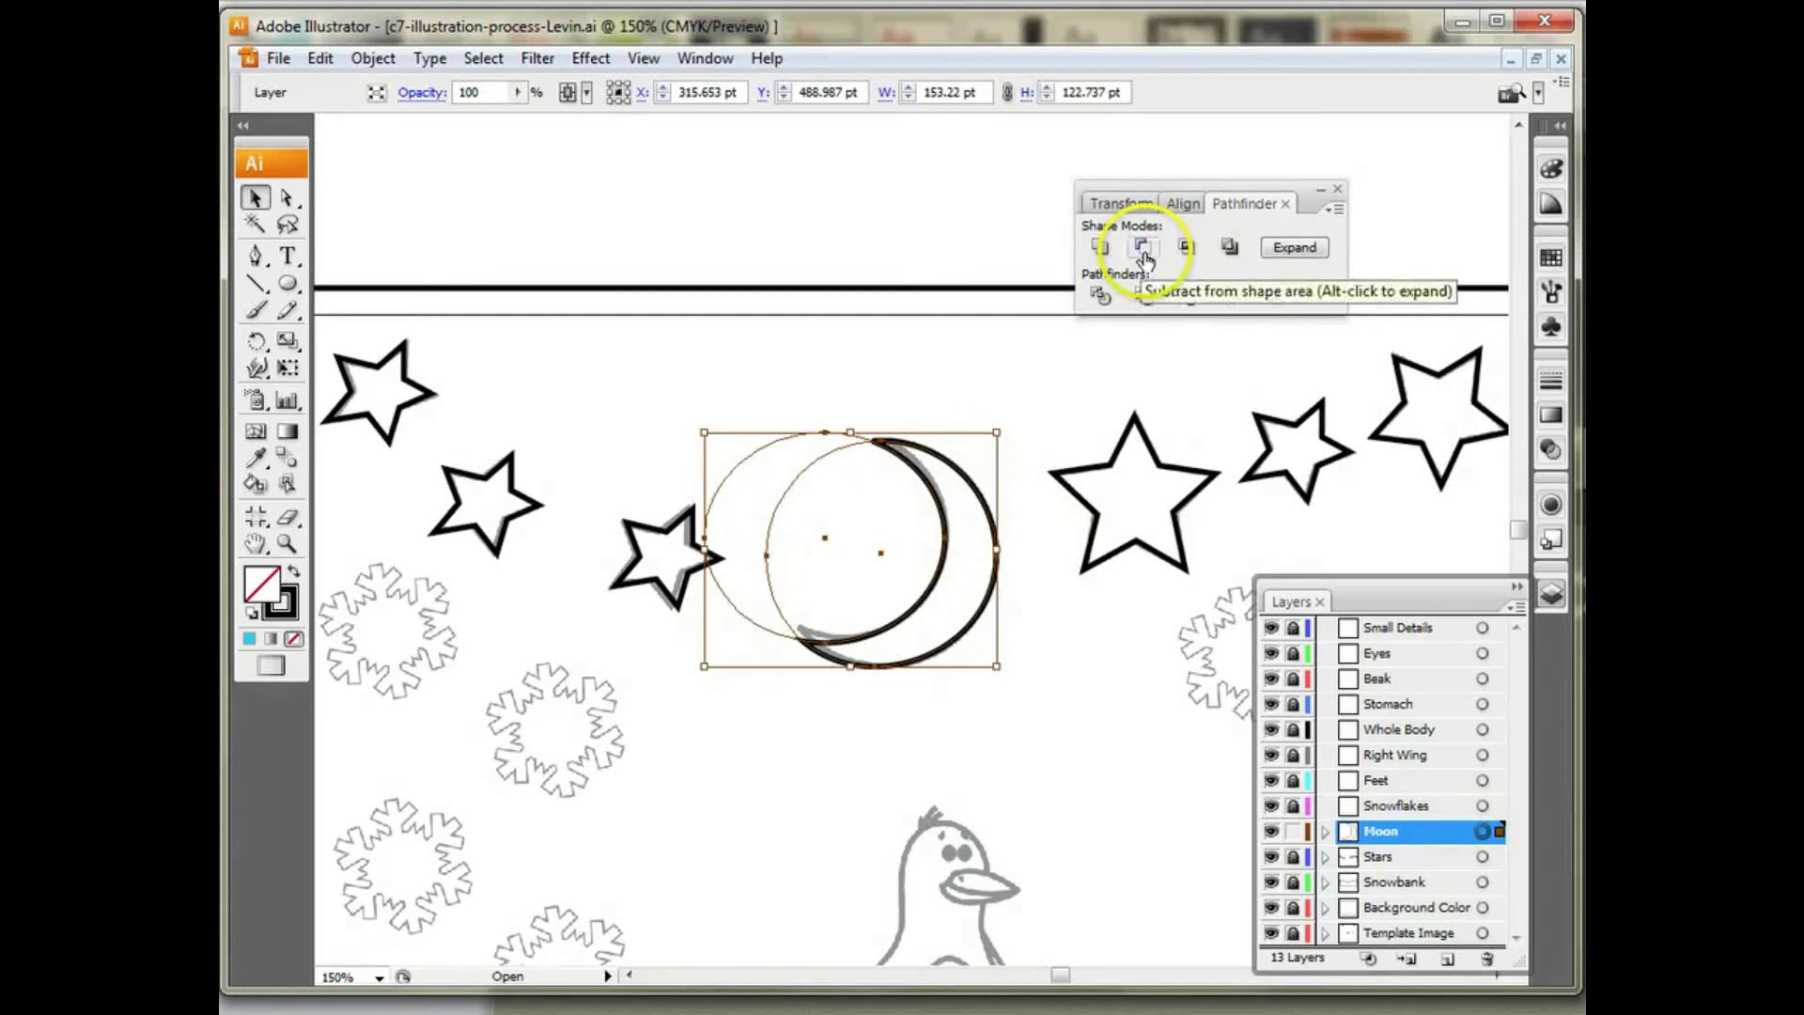
{"action": "left_click", "coordinate": [1337, 189]}
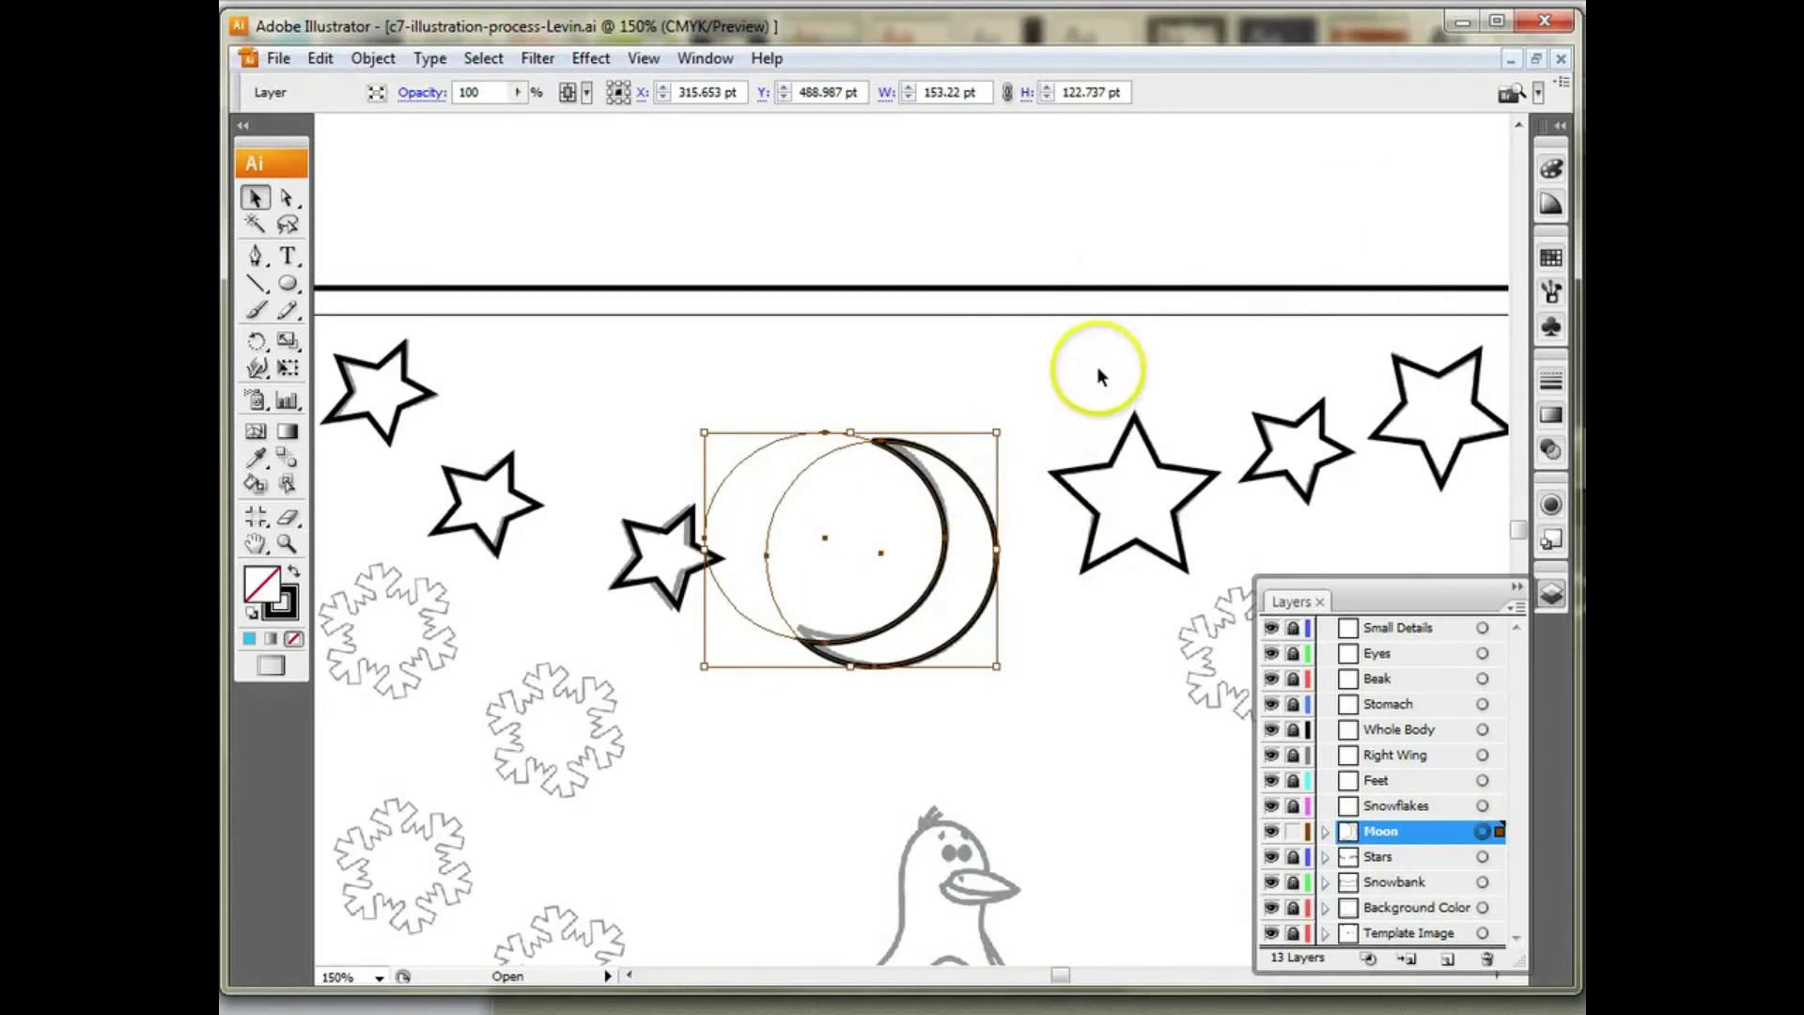
{"action": "left_click", "coordinate": [1090, 397]}
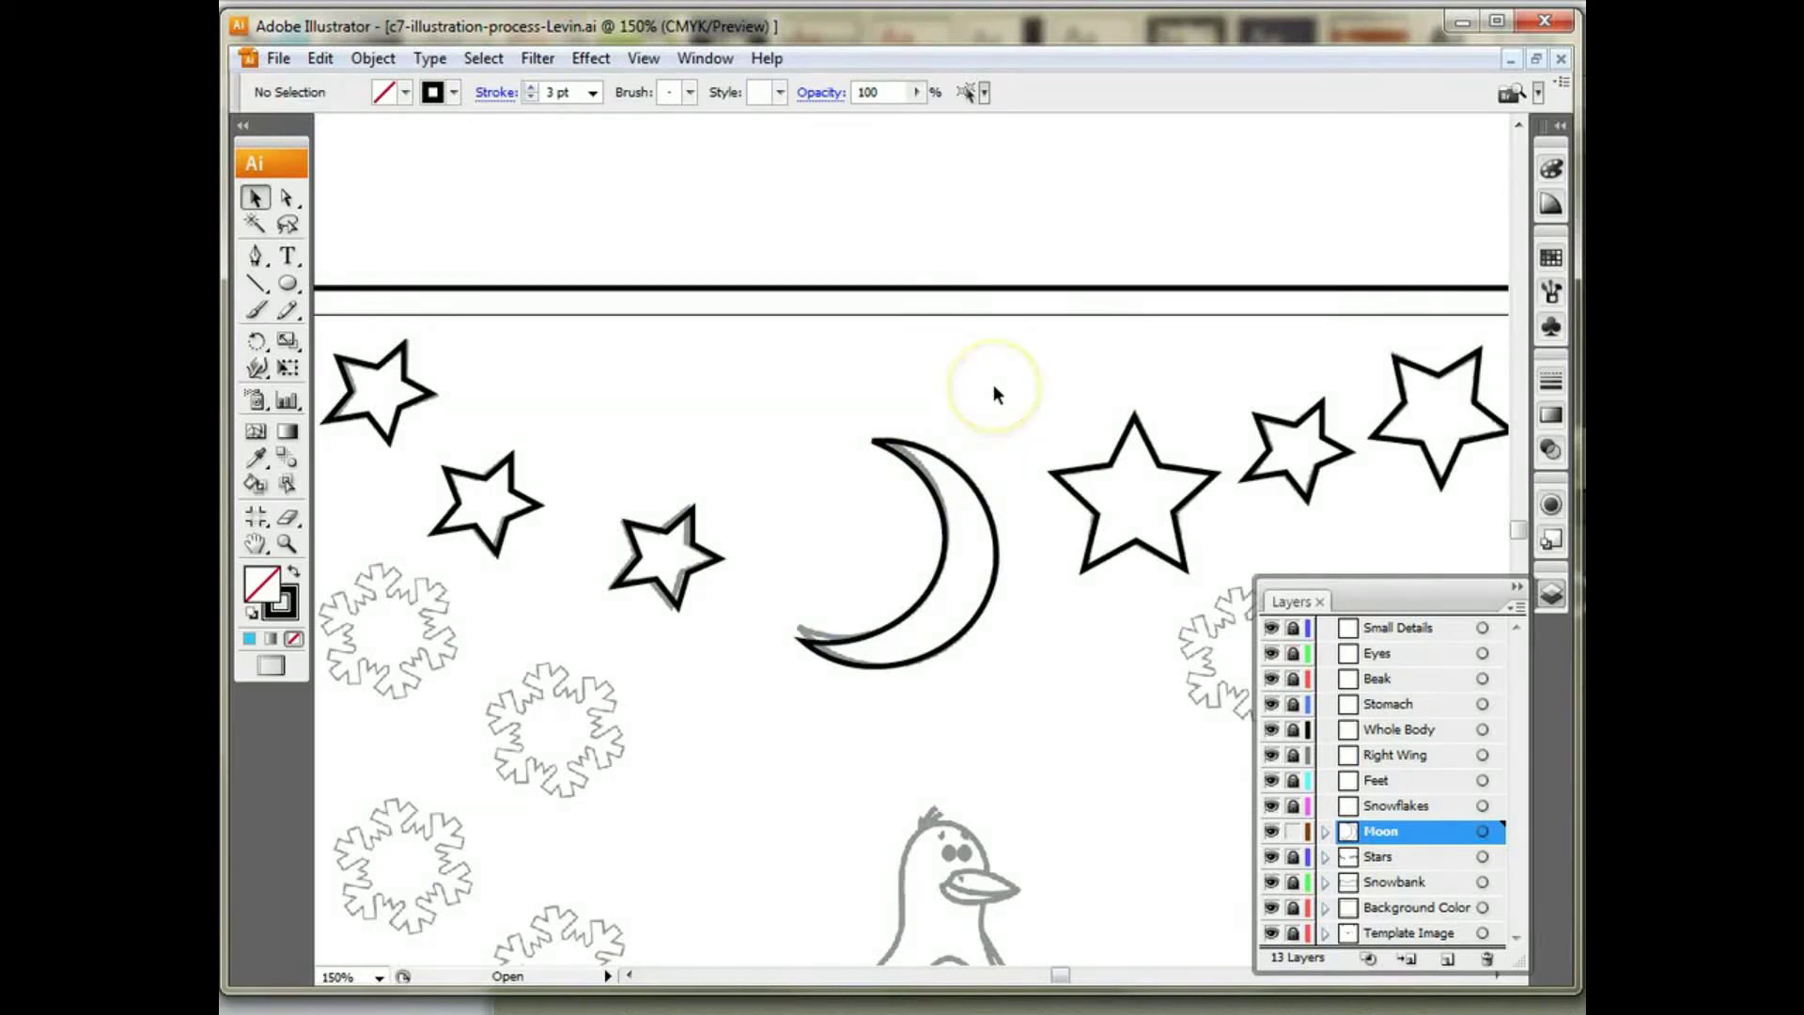
Step: Select the crescent to check its original ellipse outlines, and lock the Moon layer
{"action": "mouse_move", "coordinate": [949, 404]}
{"action": "left_mouse_down"}
{"action": "mouse_move", "coordinate": [918, 427]}
{"action": "mouse_move", "coordinate": [856, 399]}
{"action": "left_mouse_up"}
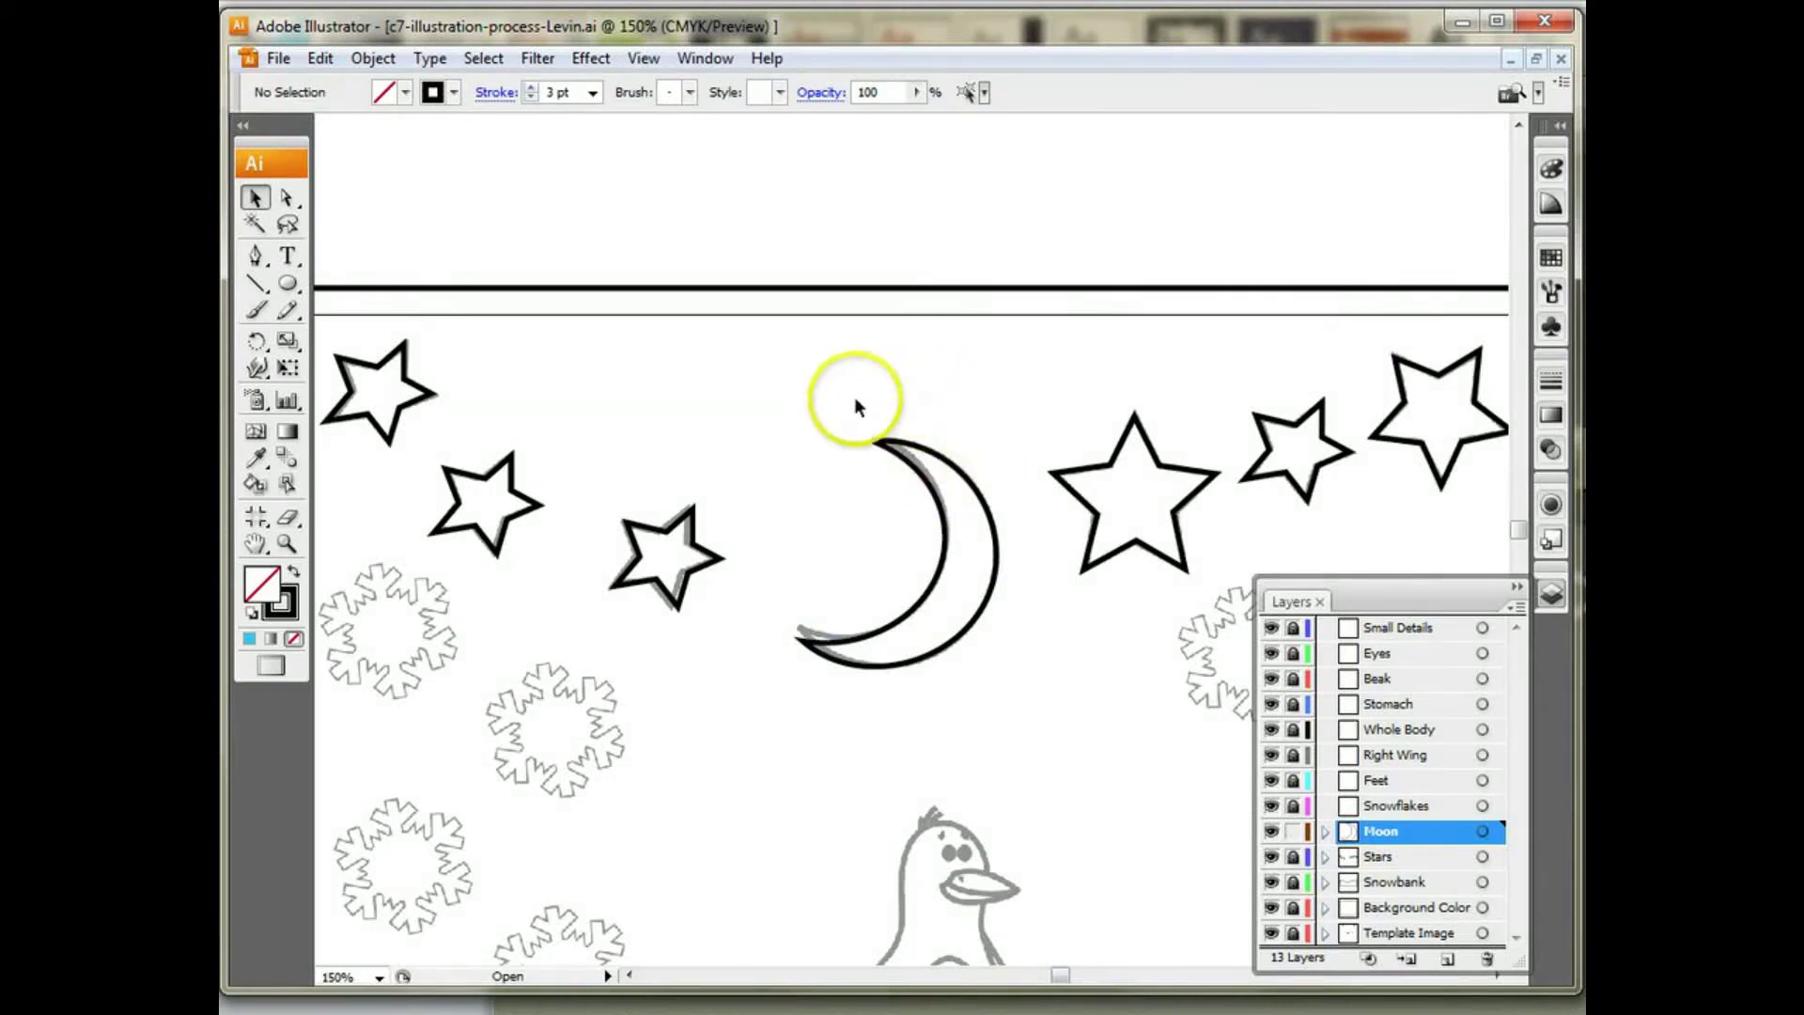
{"action": "left_click", "coordinate": [927, 460]}
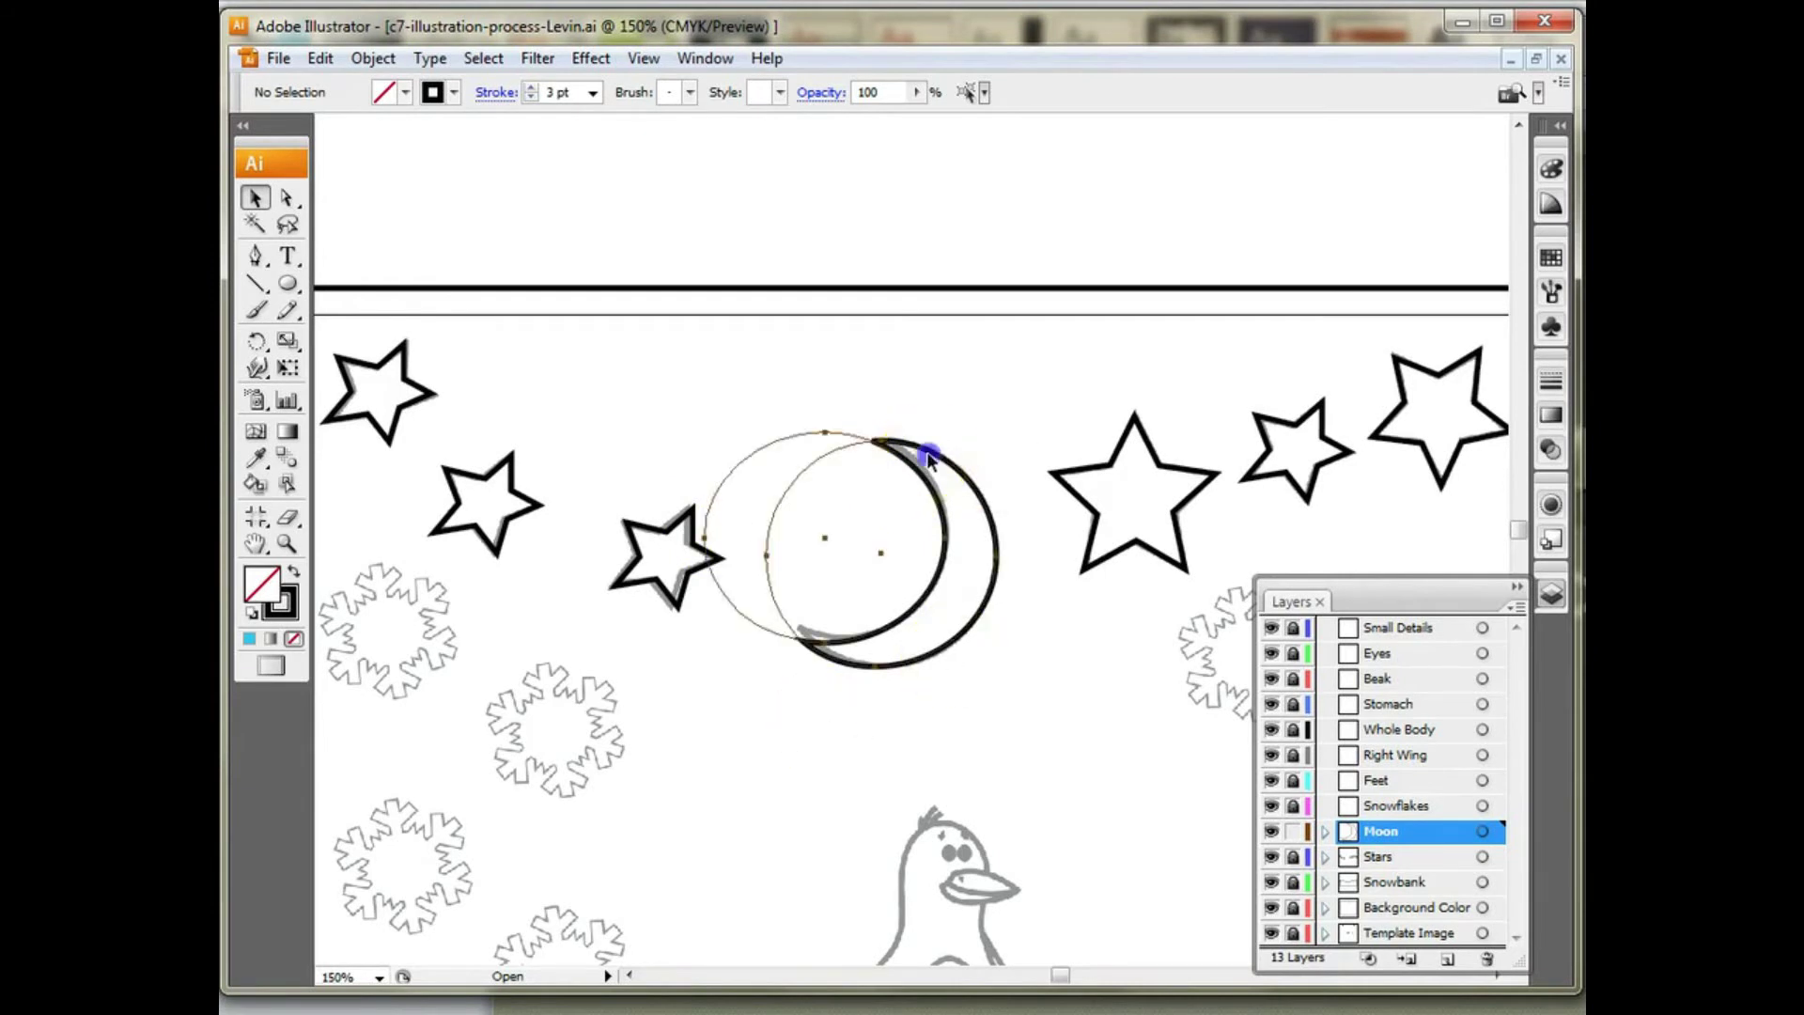
{"action": "left_click", "coordinate": [1293, 831]}
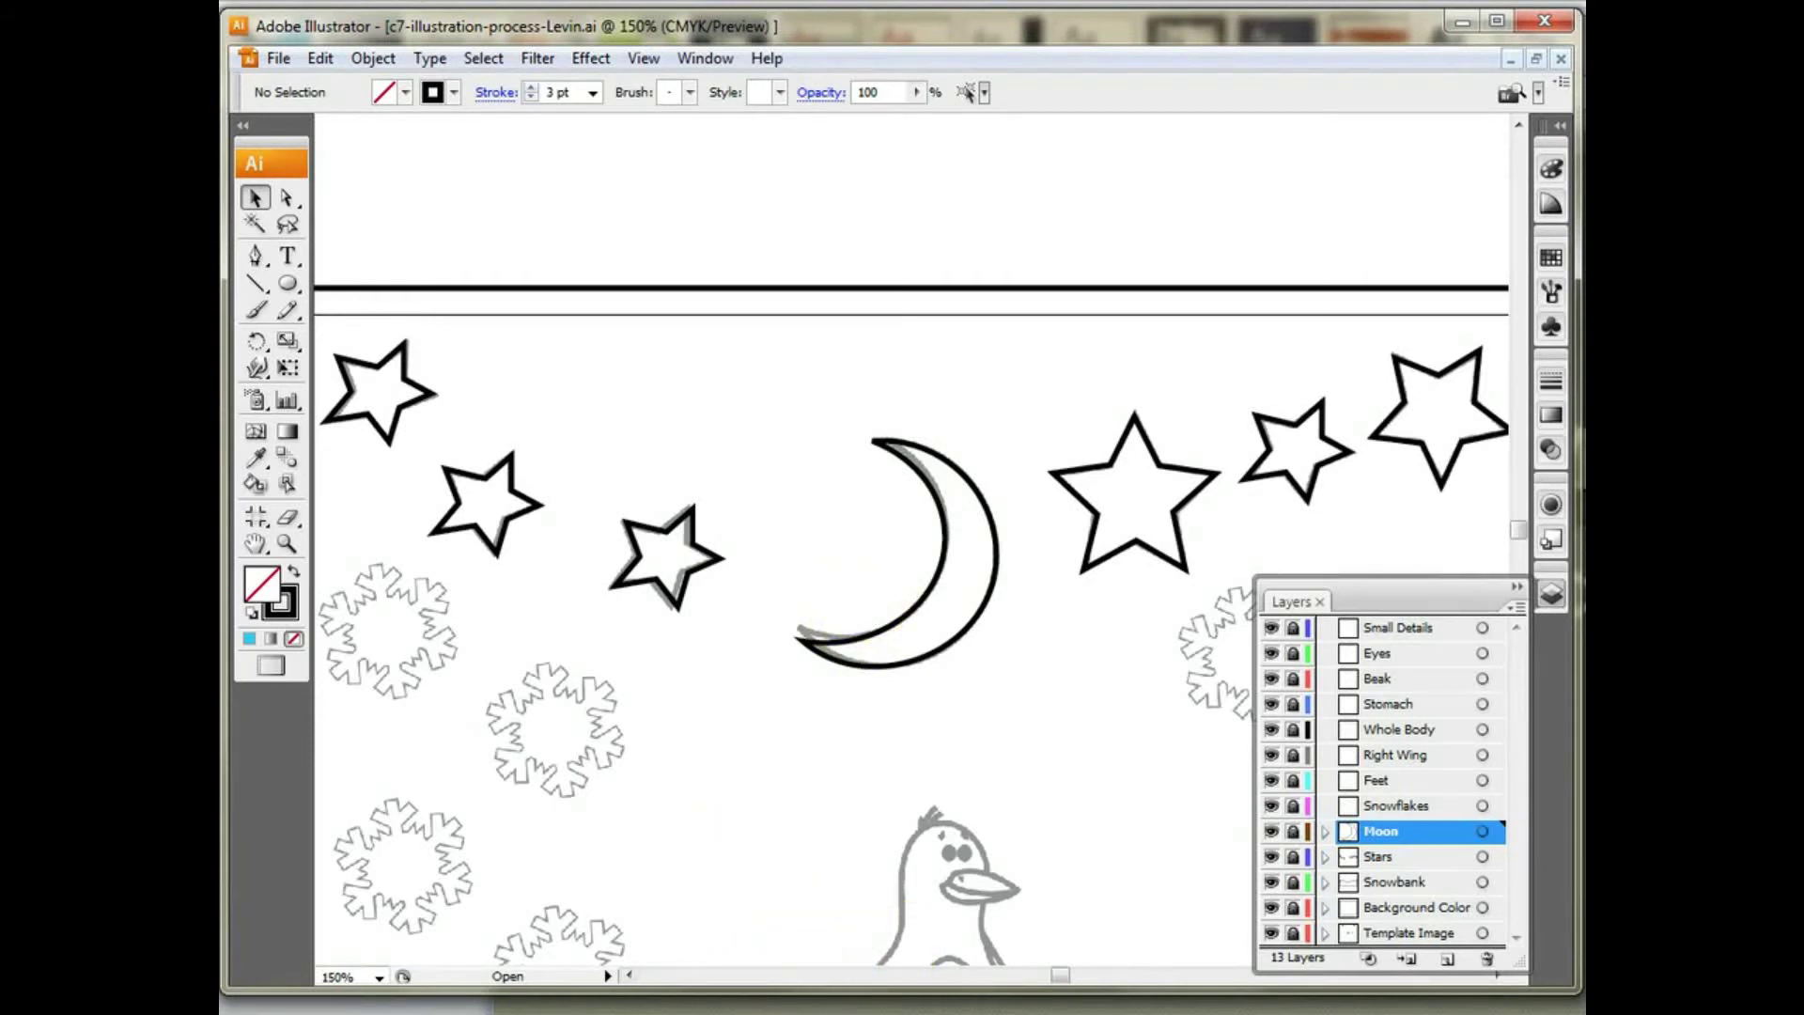
Step: Save the illustration file
{"action": "left_click_drag", "start_coordinate": [972, 27], "coordinate": [1242, 23]}
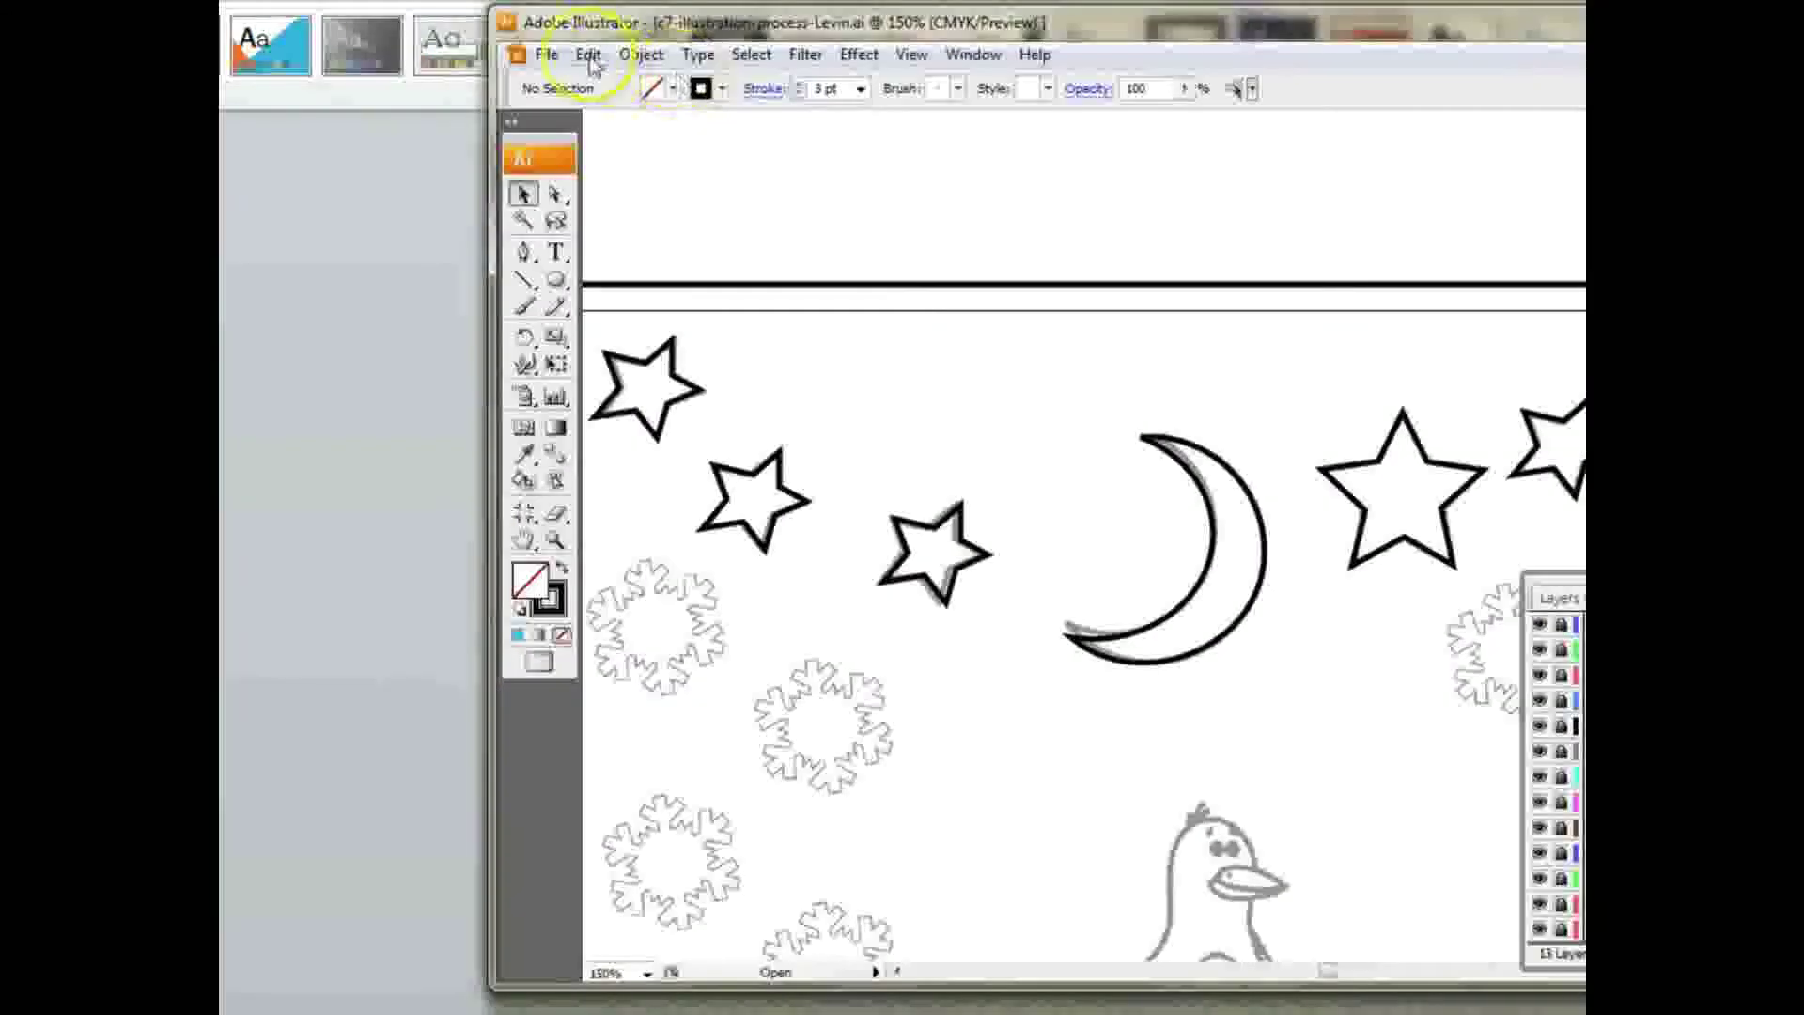
{"action": "left_click", "coordinate": [548, 56]}
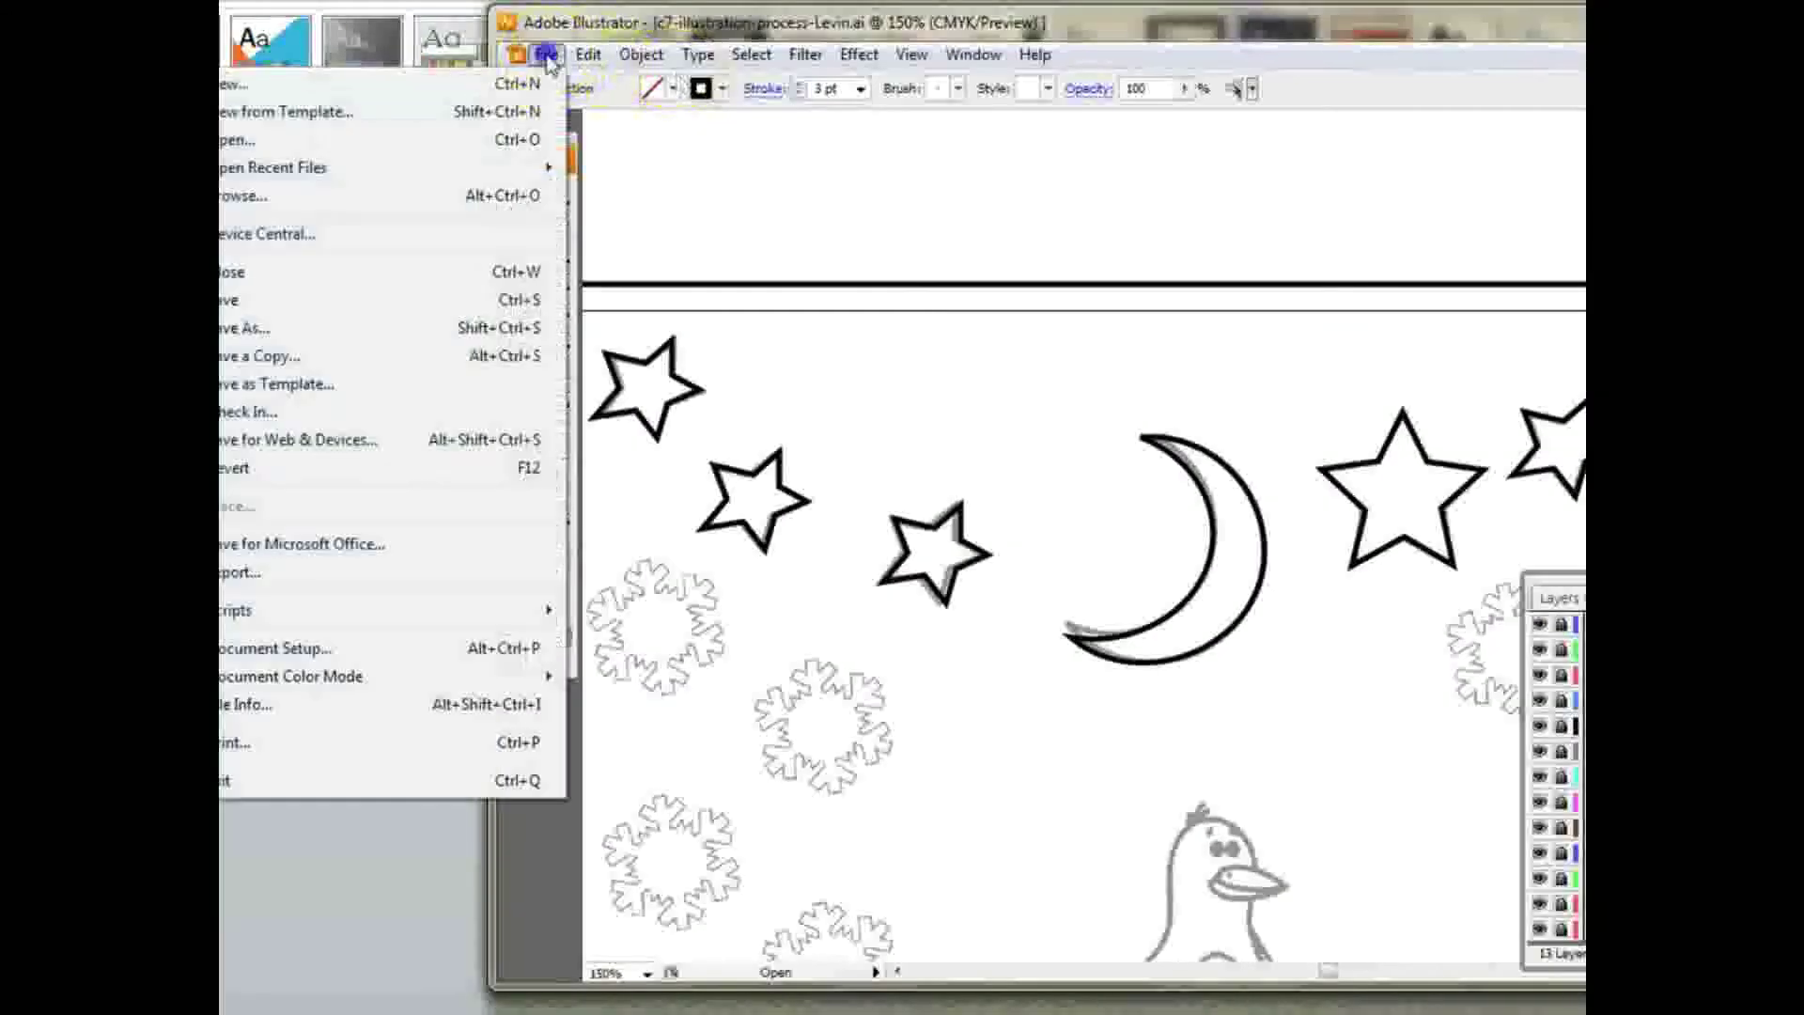
{"action": "left_click", "coordinate": [417, 303]}
{"action": "left_click_drag", "start_coordinate": [980, 32], "coordinate": [710, 32]}
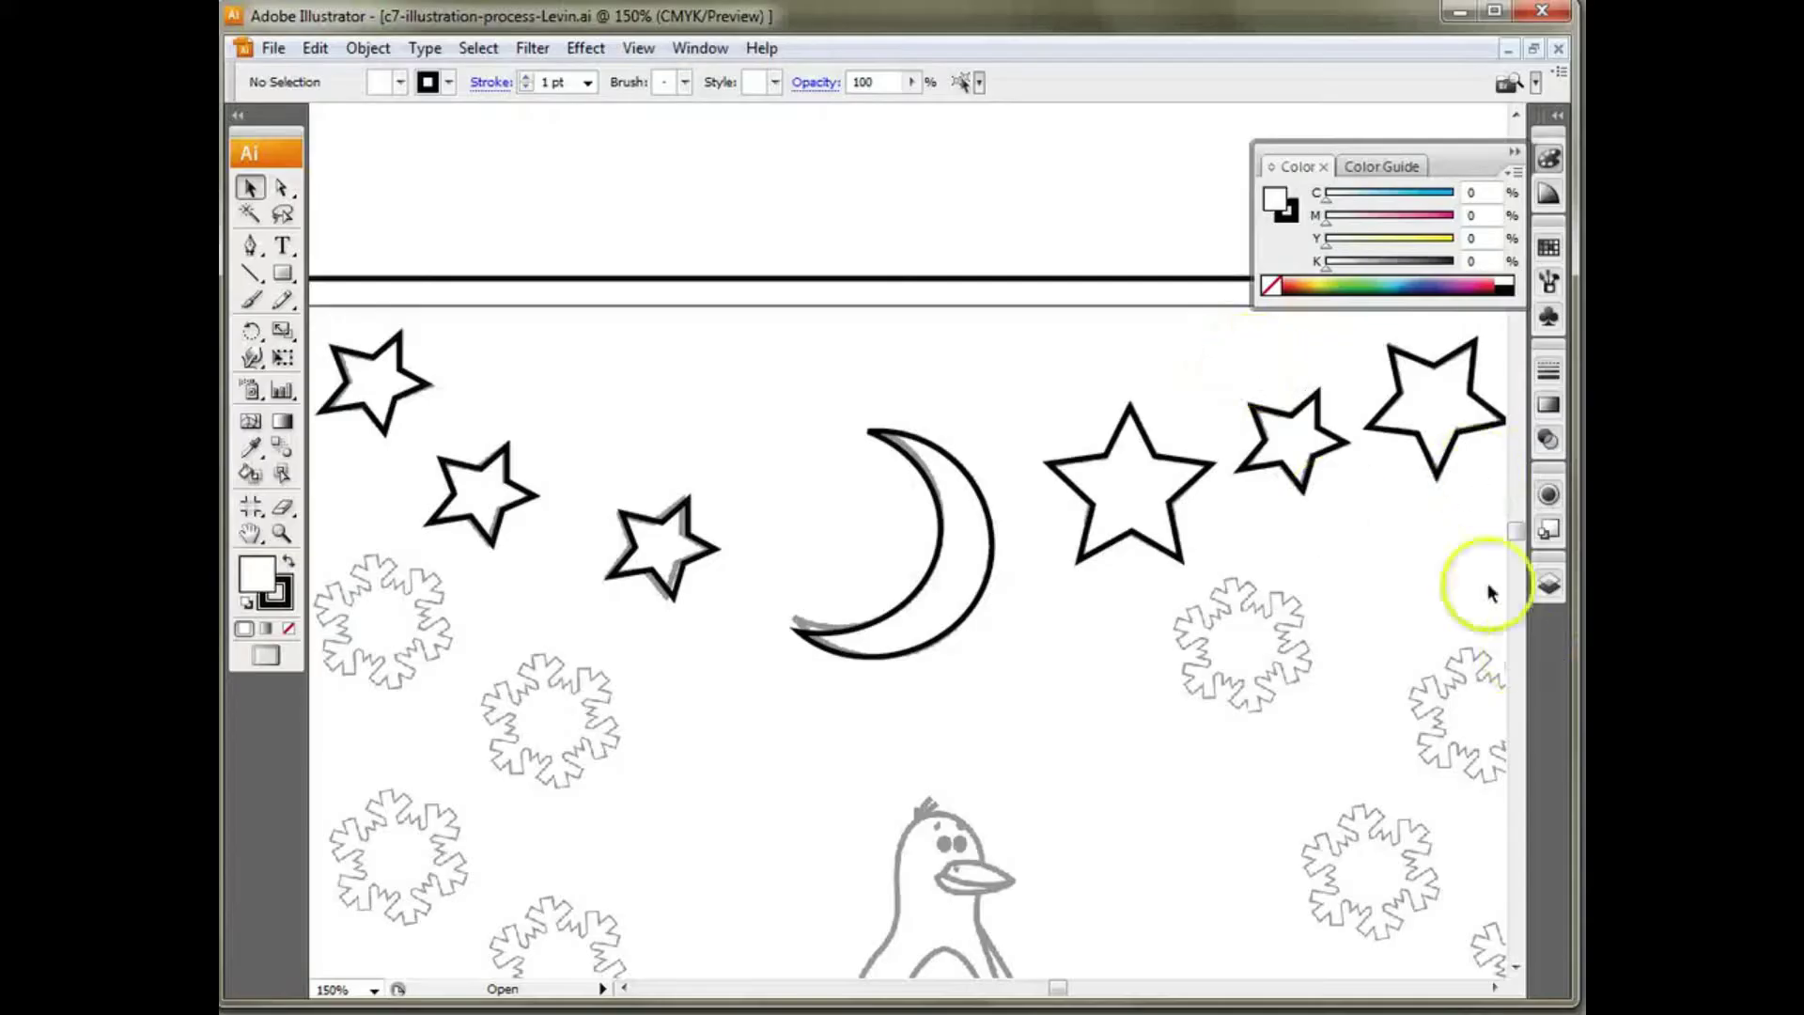
Step: Prepare the Pen tool with no fill and a 4 pt black stroke for tracing the upper-left snowflake in the template
{"action": "scroll", "coordinate": [1306, 470], "scroll_direction": "down", "scroll_amount": 2}
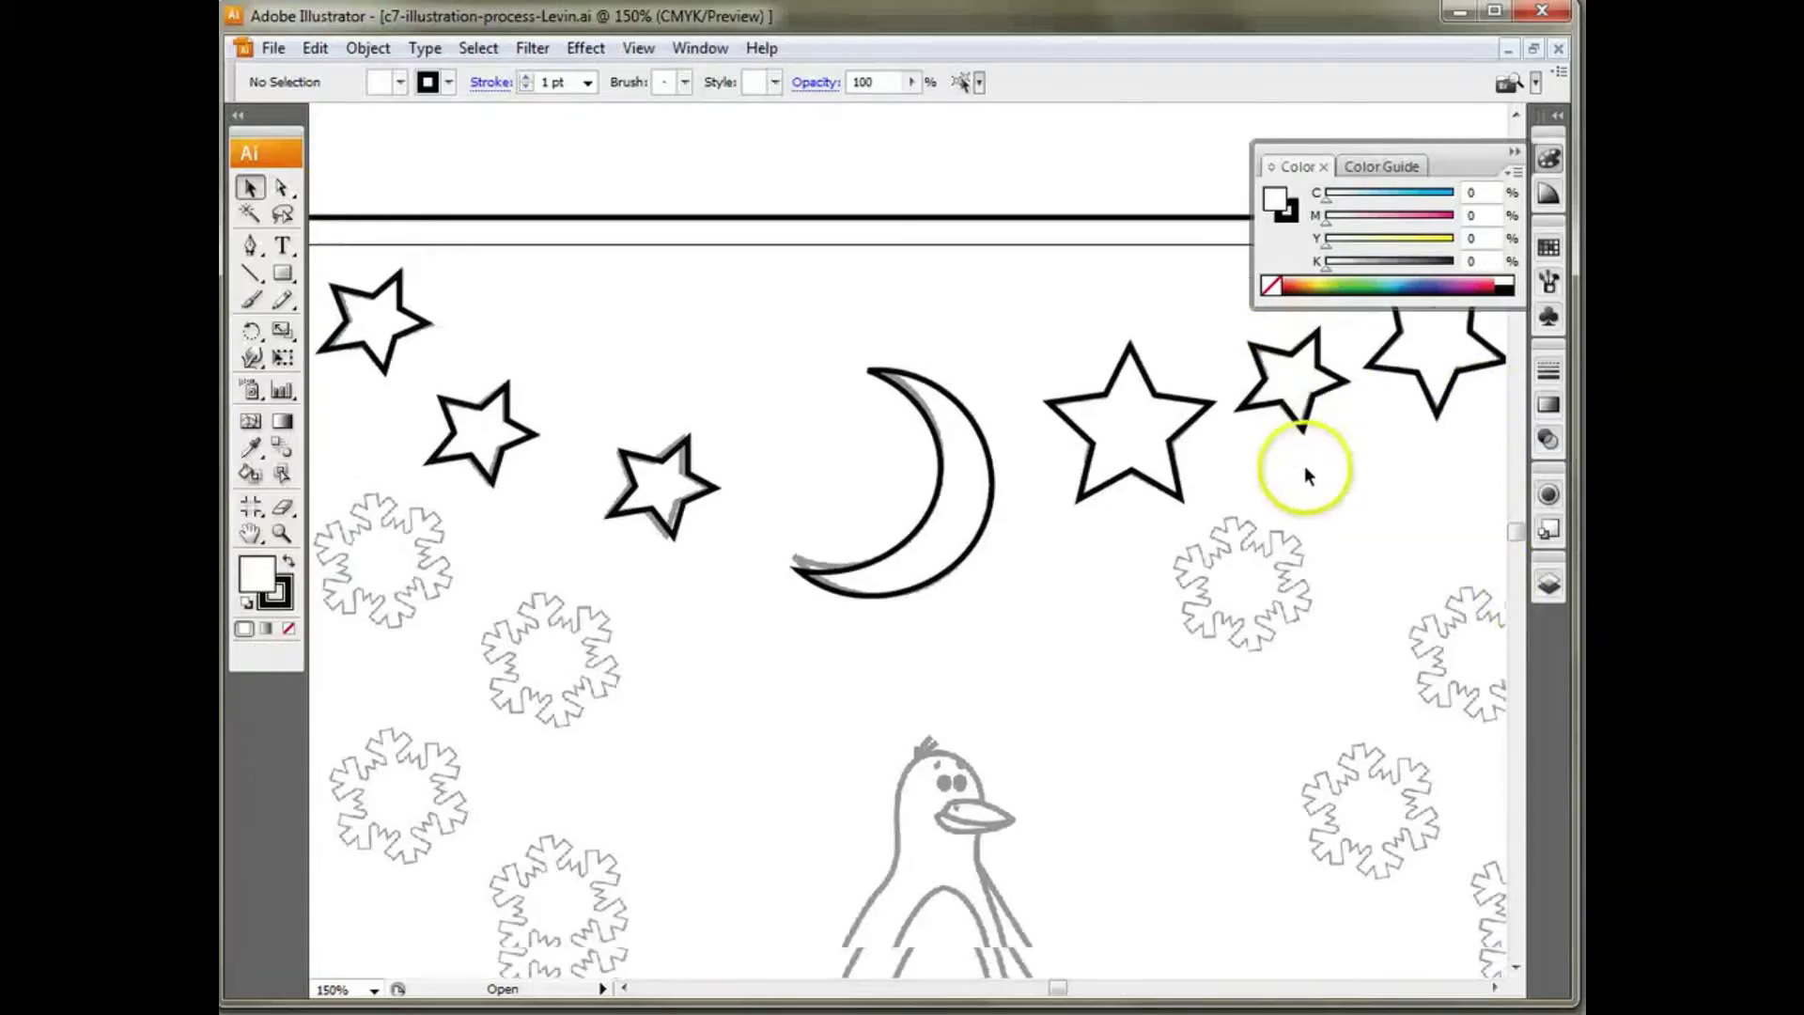
{"action": "left_click", "coordinate": [281, 533]}
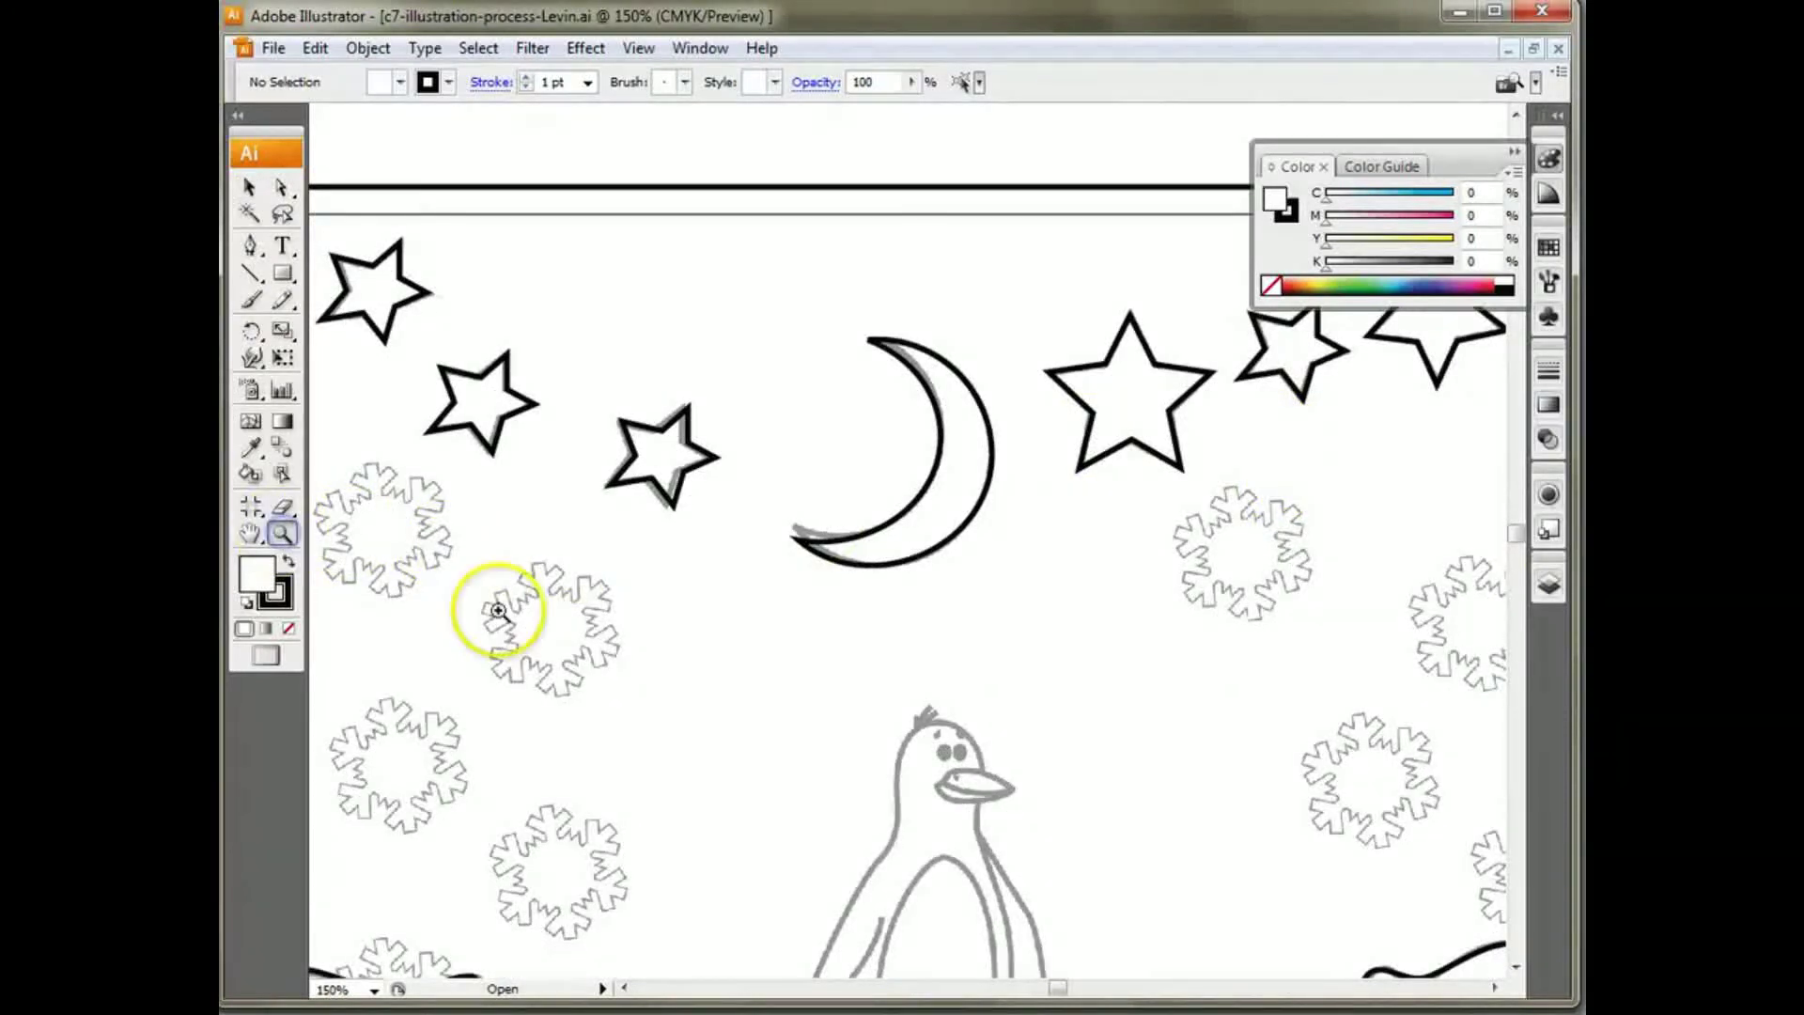
{"action": "left_click_drag", "start_coordinate": [467, 513], "coordinate": [669, 735]}
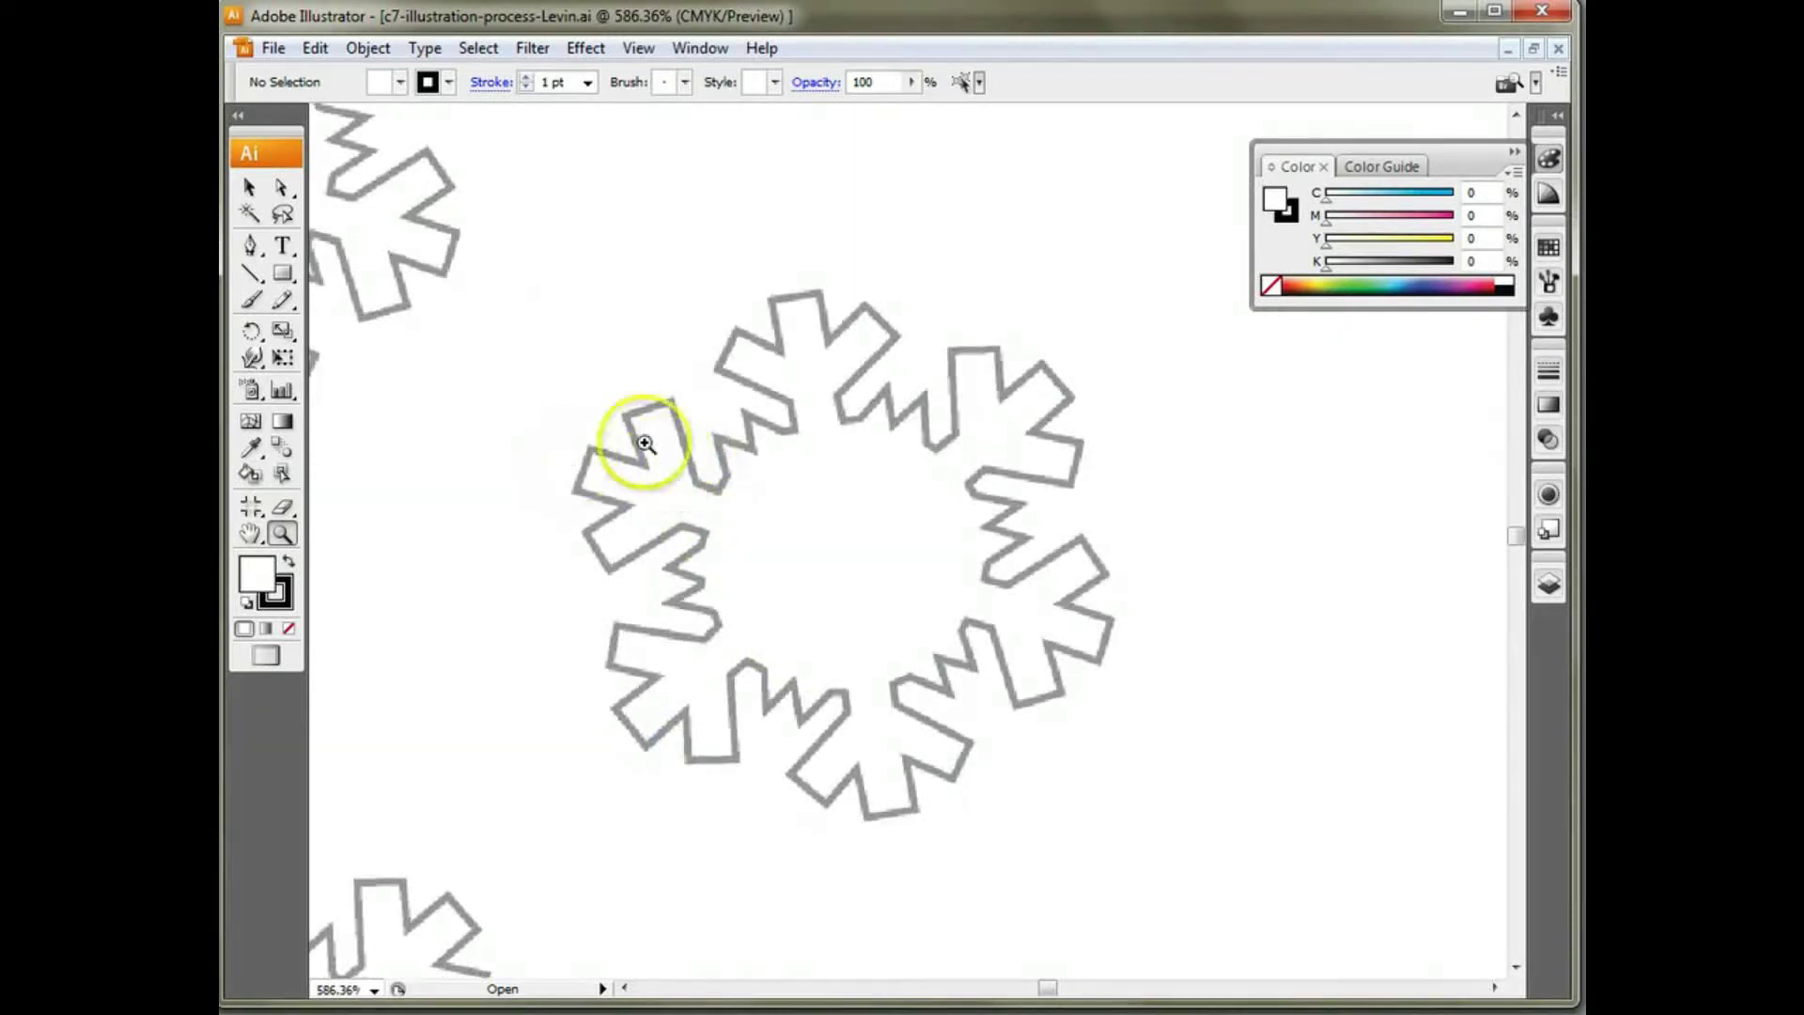
{"action": "left_click_drag", "start_coordinate": [490, 203], "coordinate": [1252, 838]}
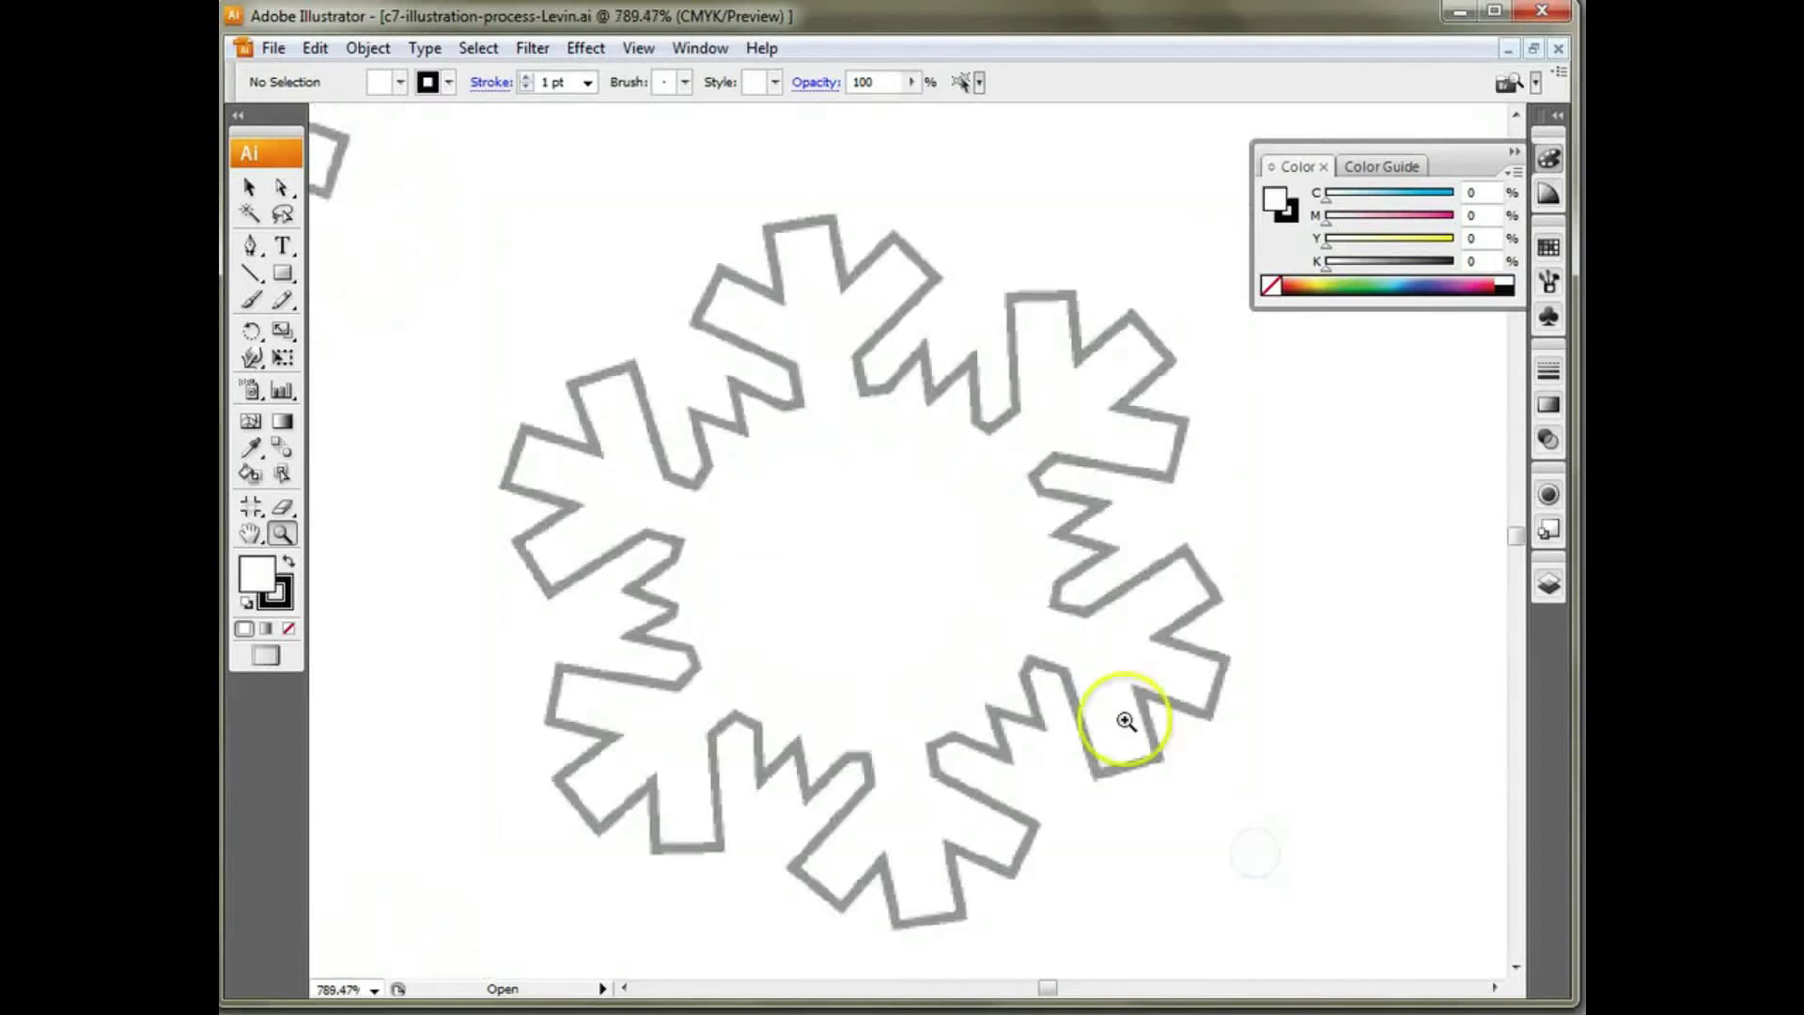
{"action": "left_click", "coordinate": [261, 248]}
{"action": "left_click", "coordinate": [385, 84]}
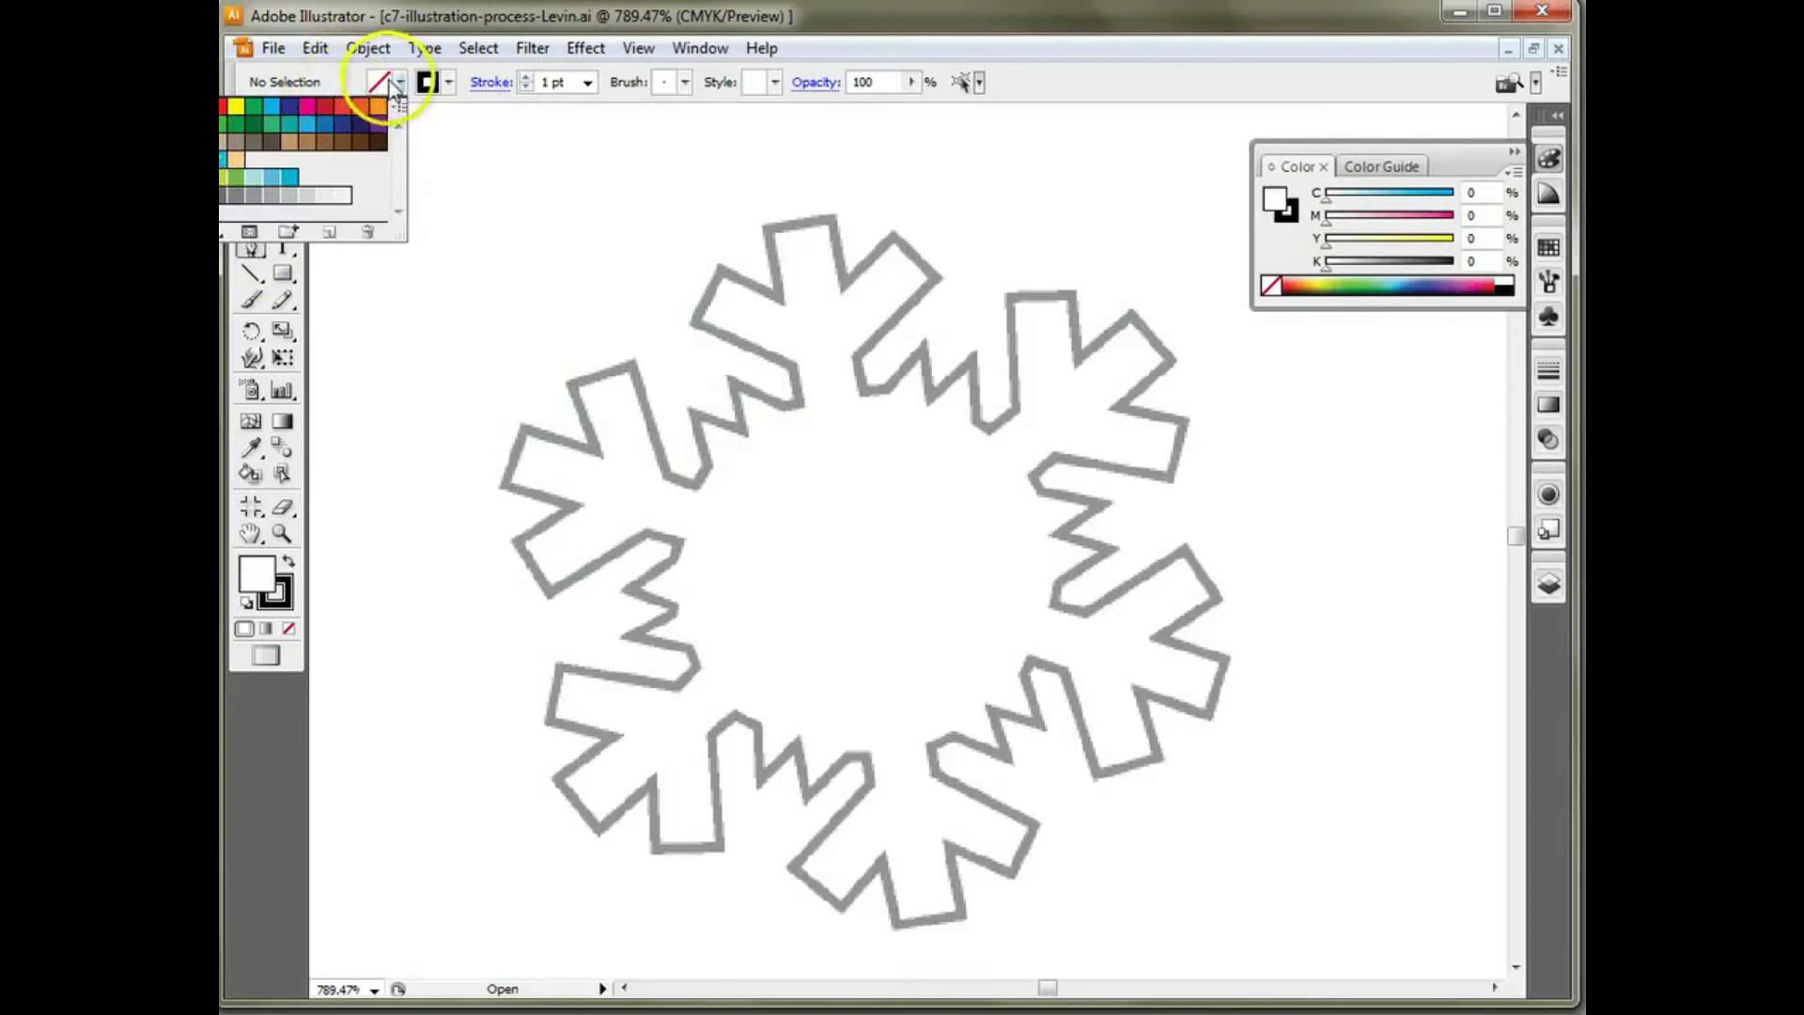
{"action": "left_click", "coordinate": [448, 83]}
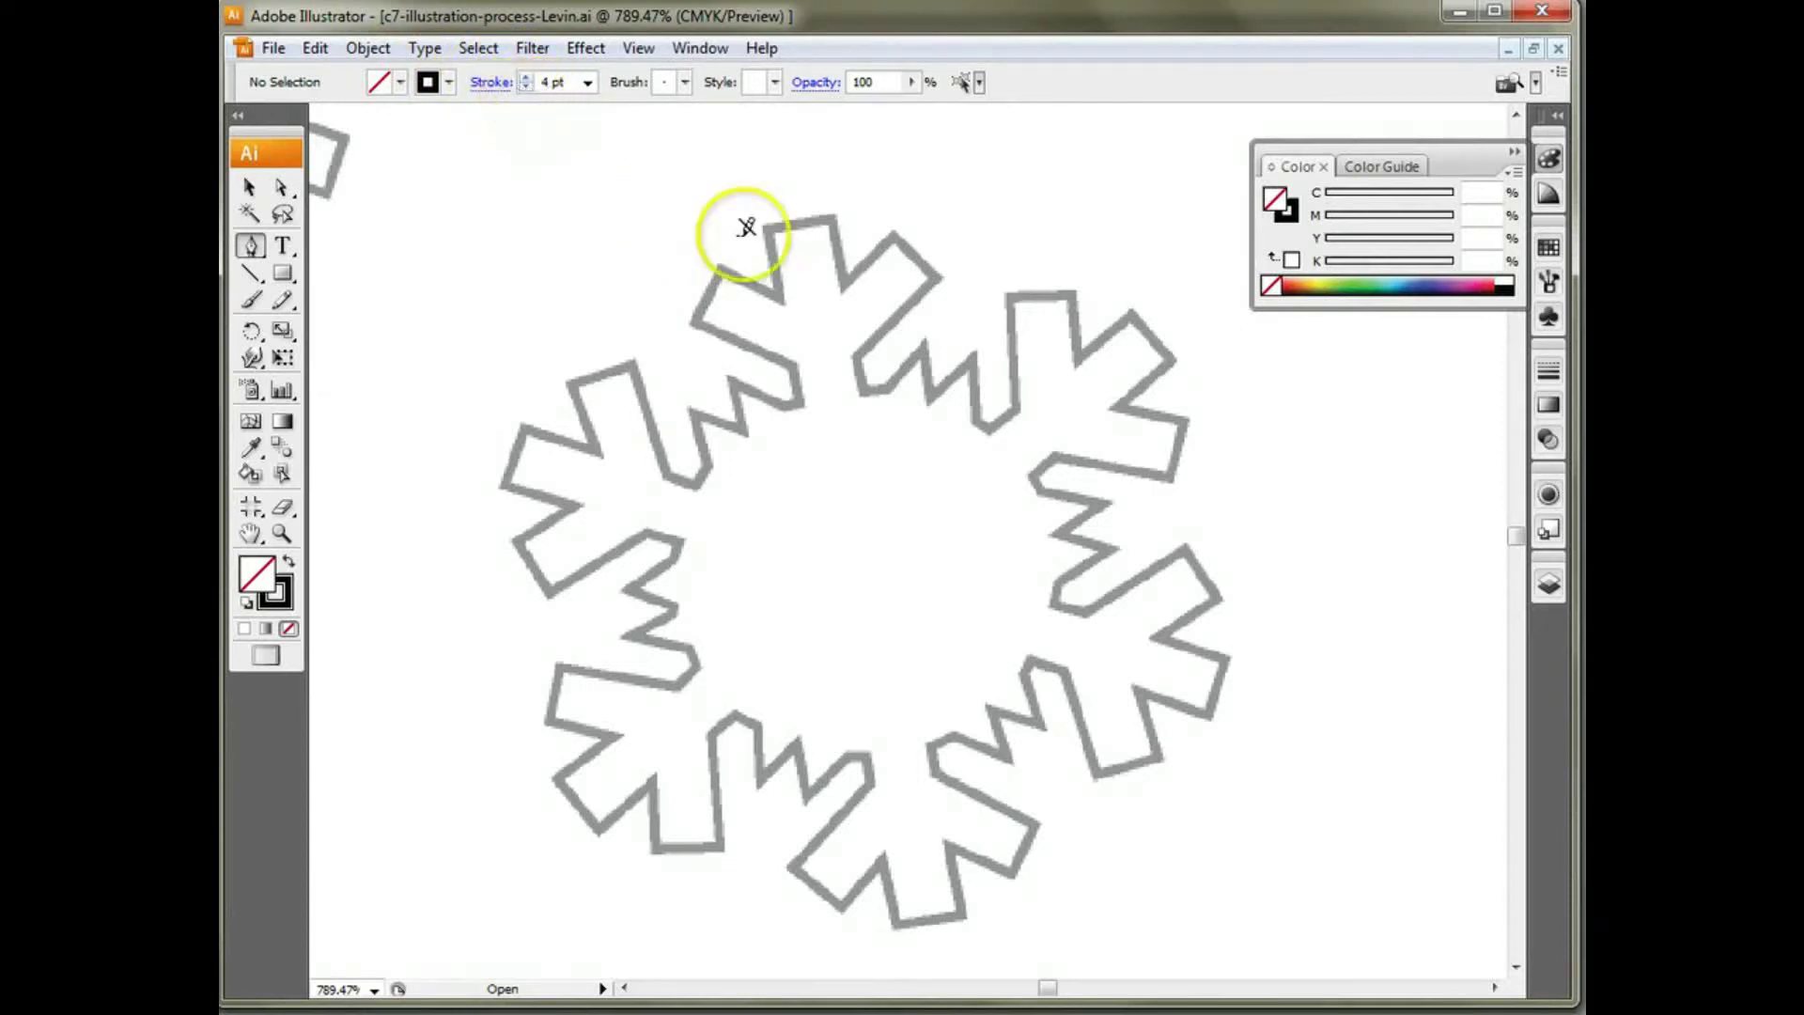
Step: Show the full layer list, make the Snowflakes layer active and unlock it
{"action": "left_click", "coordinate": [1549, 589]}
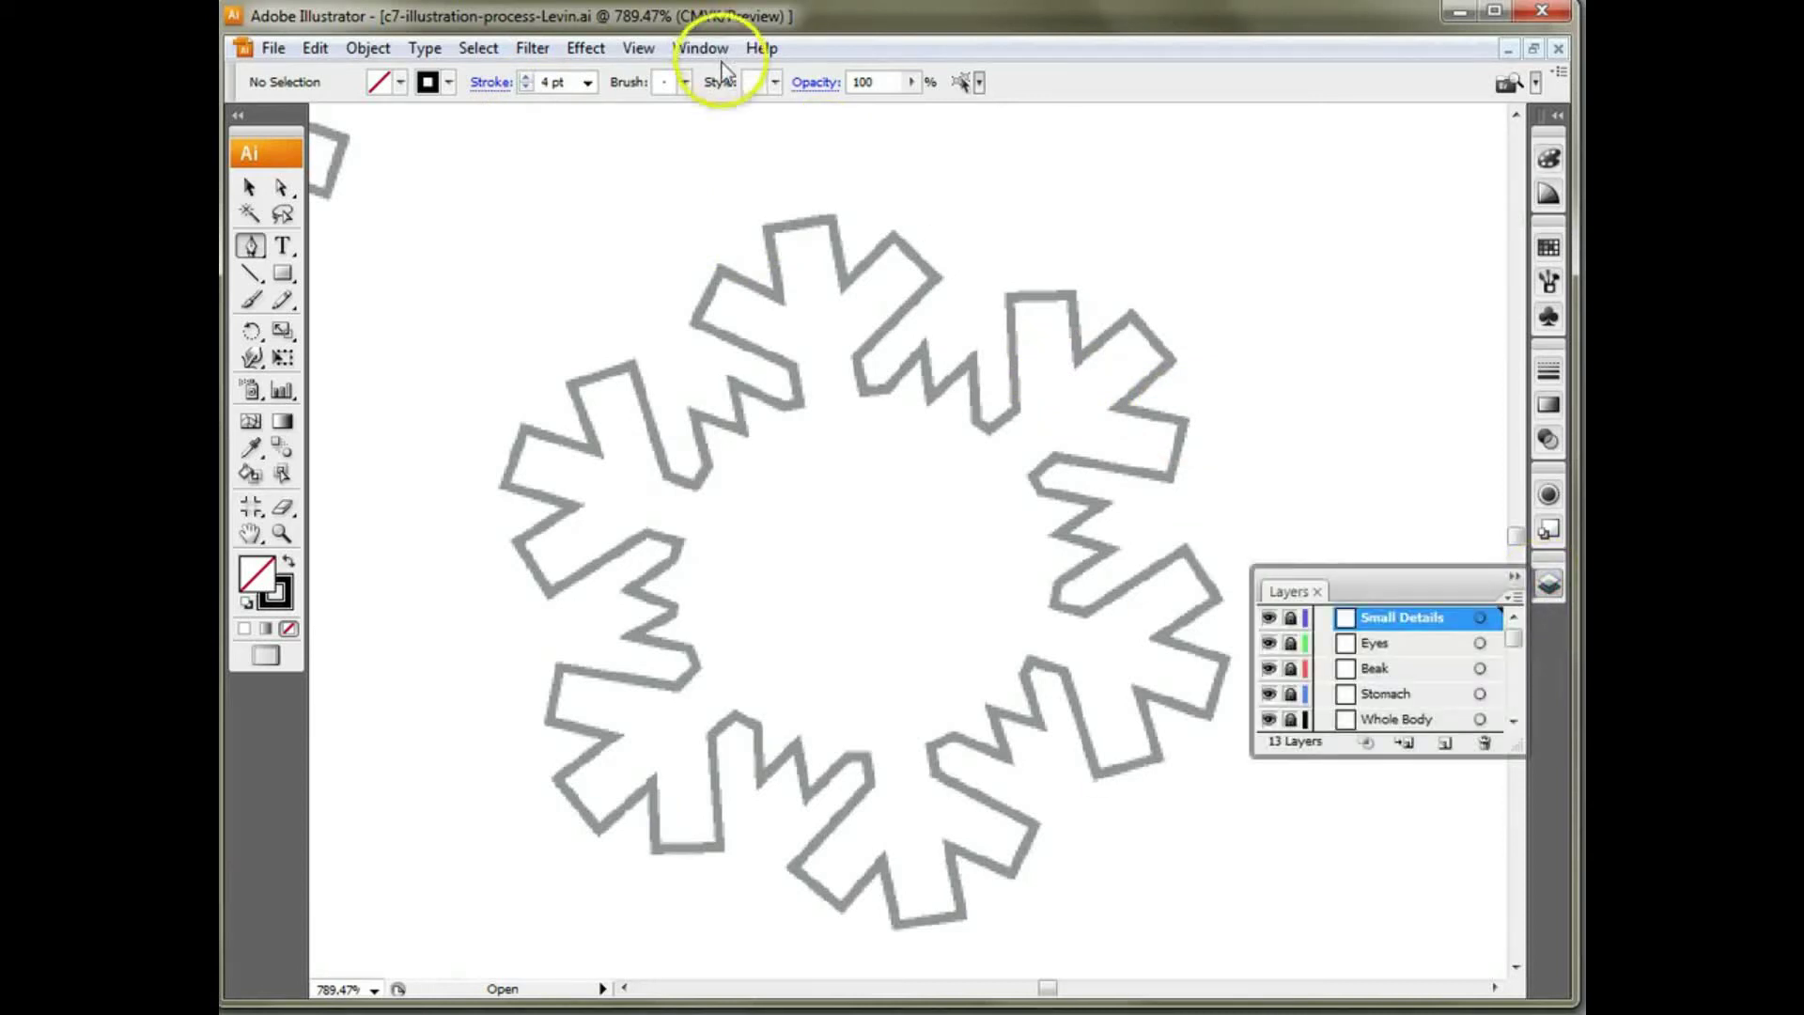
{"action": "left_click", "coordinate": [705, 48]}
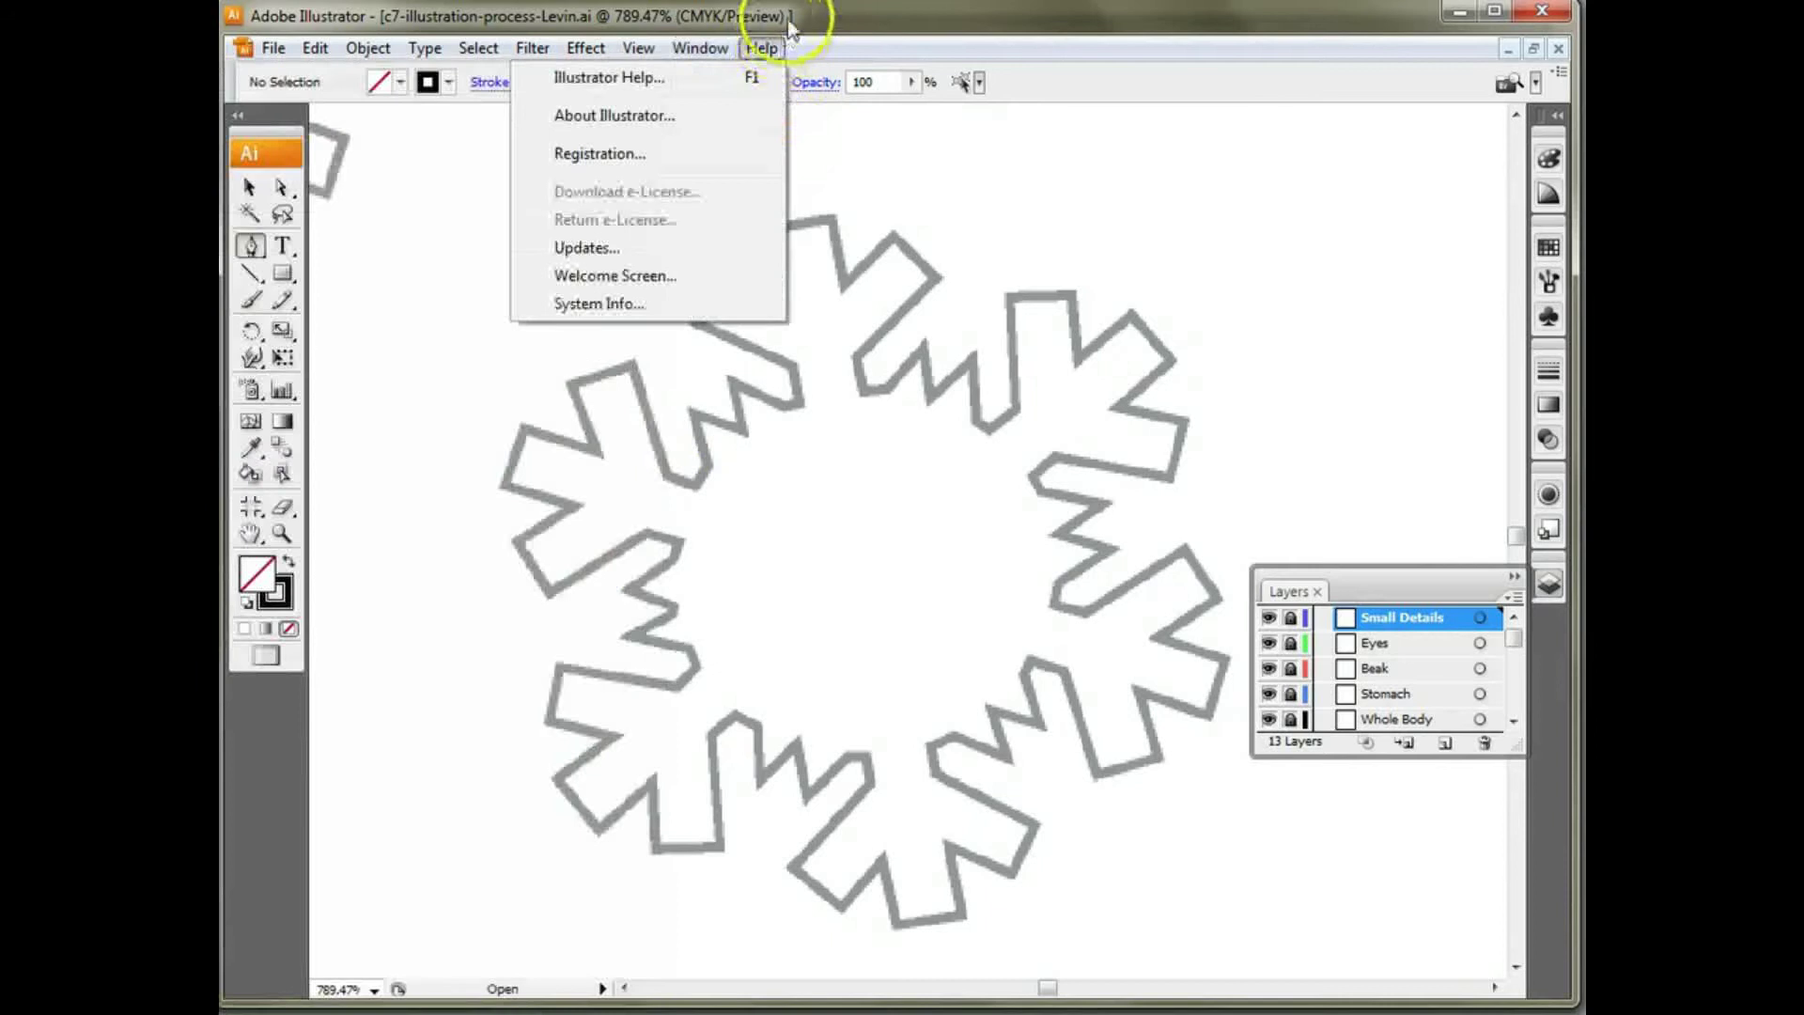
{"action": "left_click", "coordinate": [789, 28]}
{"action": "left_click", "coordinate": [700, 48]}
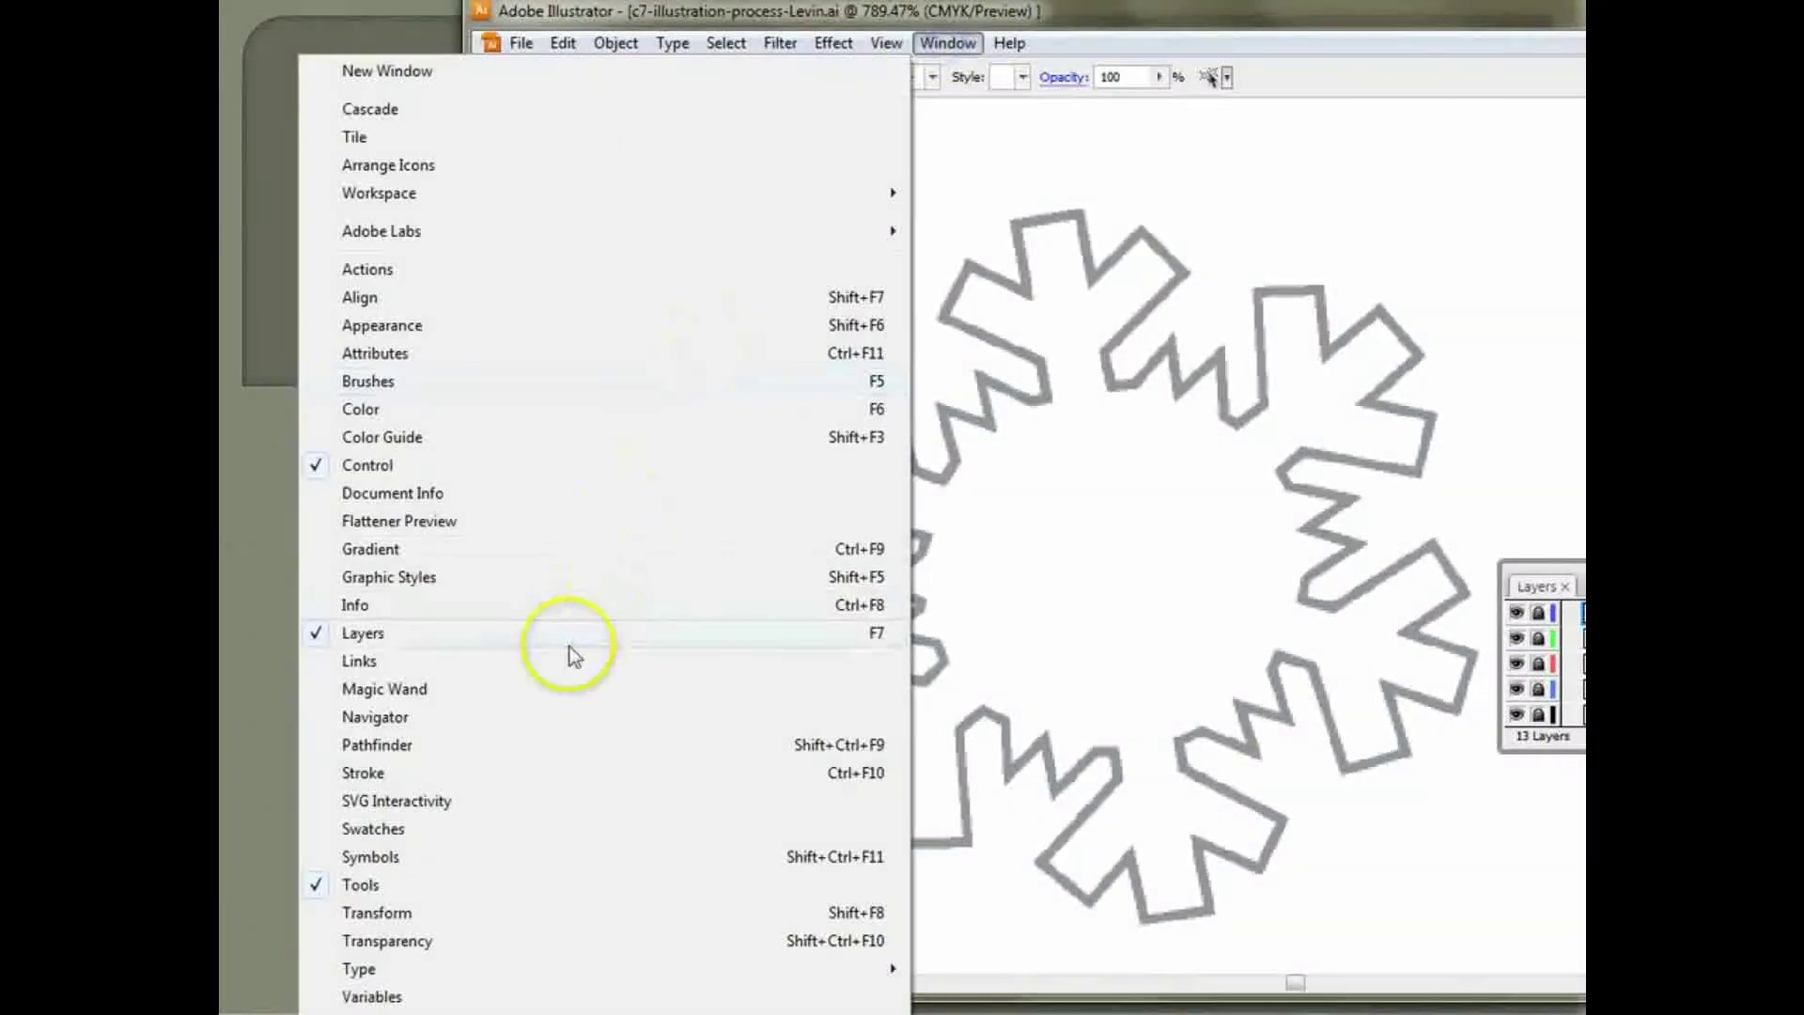
{"action": "left_click", "coordinate": [1106, 12]}
{"action": "left_click_drag", "start_coordinate": [1106, 13], "coordinate": [864, 20]}
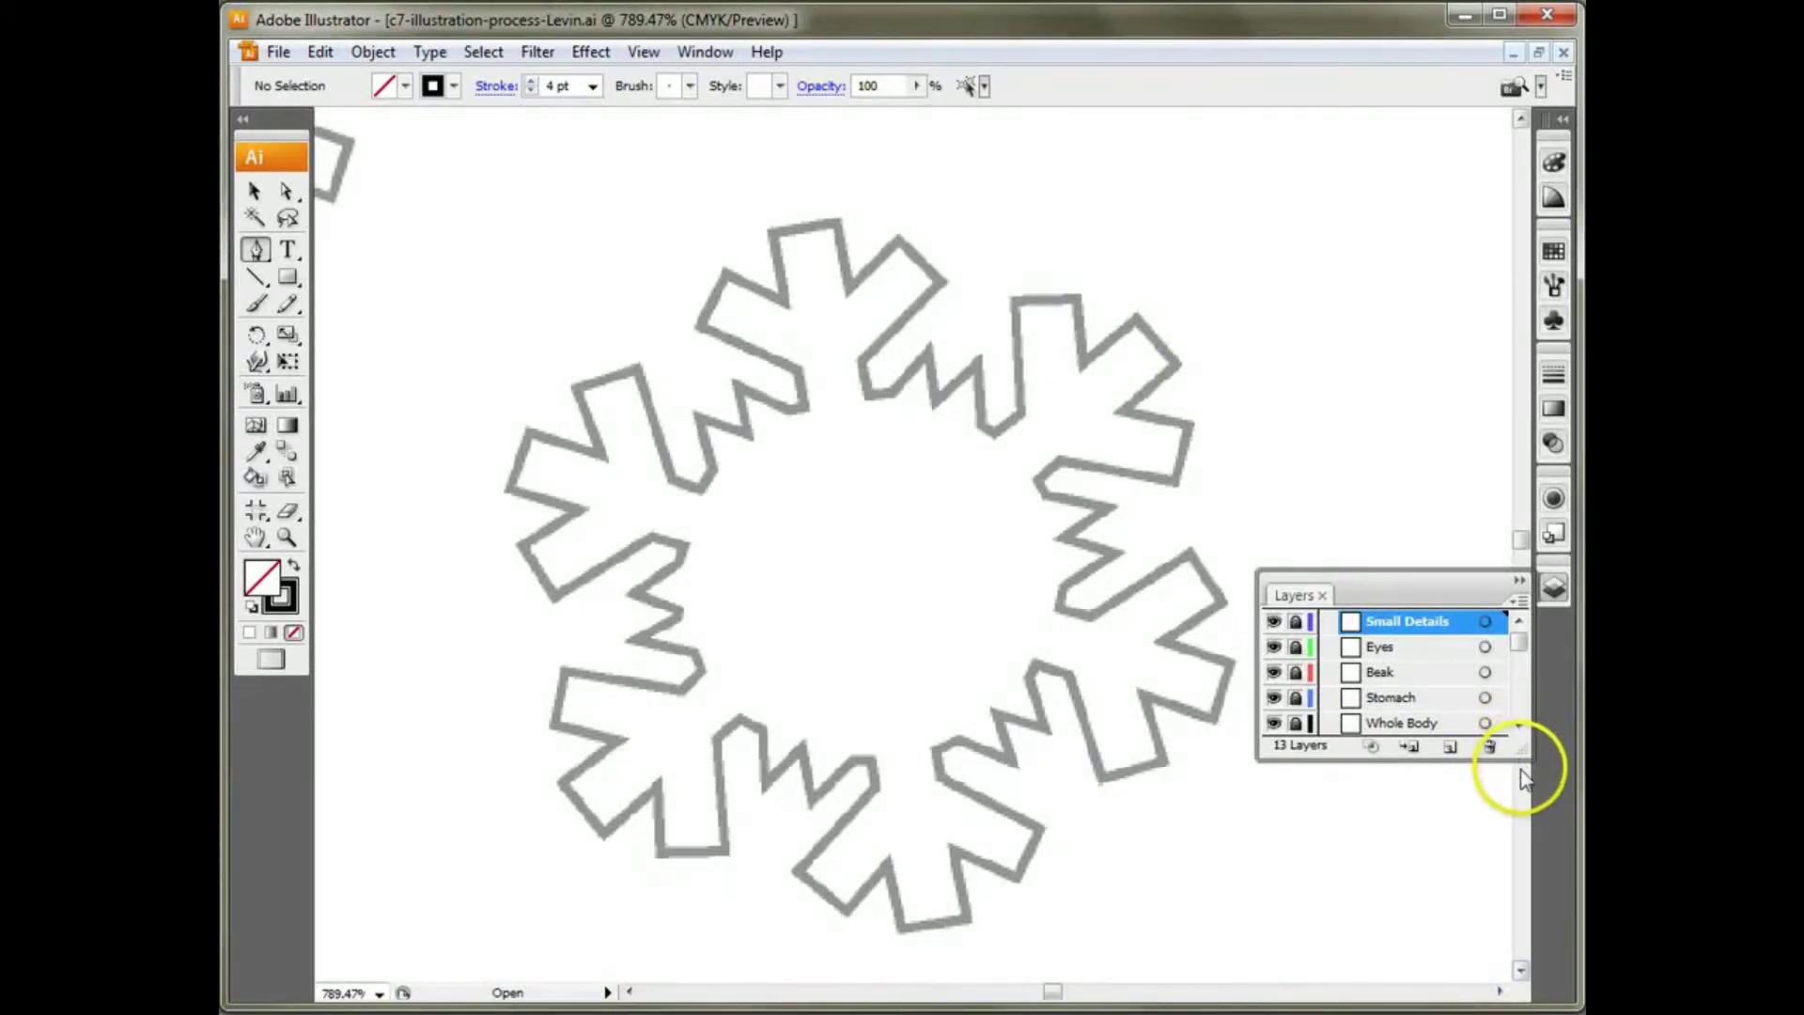
{"action": "left_click_drag", "start_coordinate": [1515, 769], "coordinate": [1518, 996]}
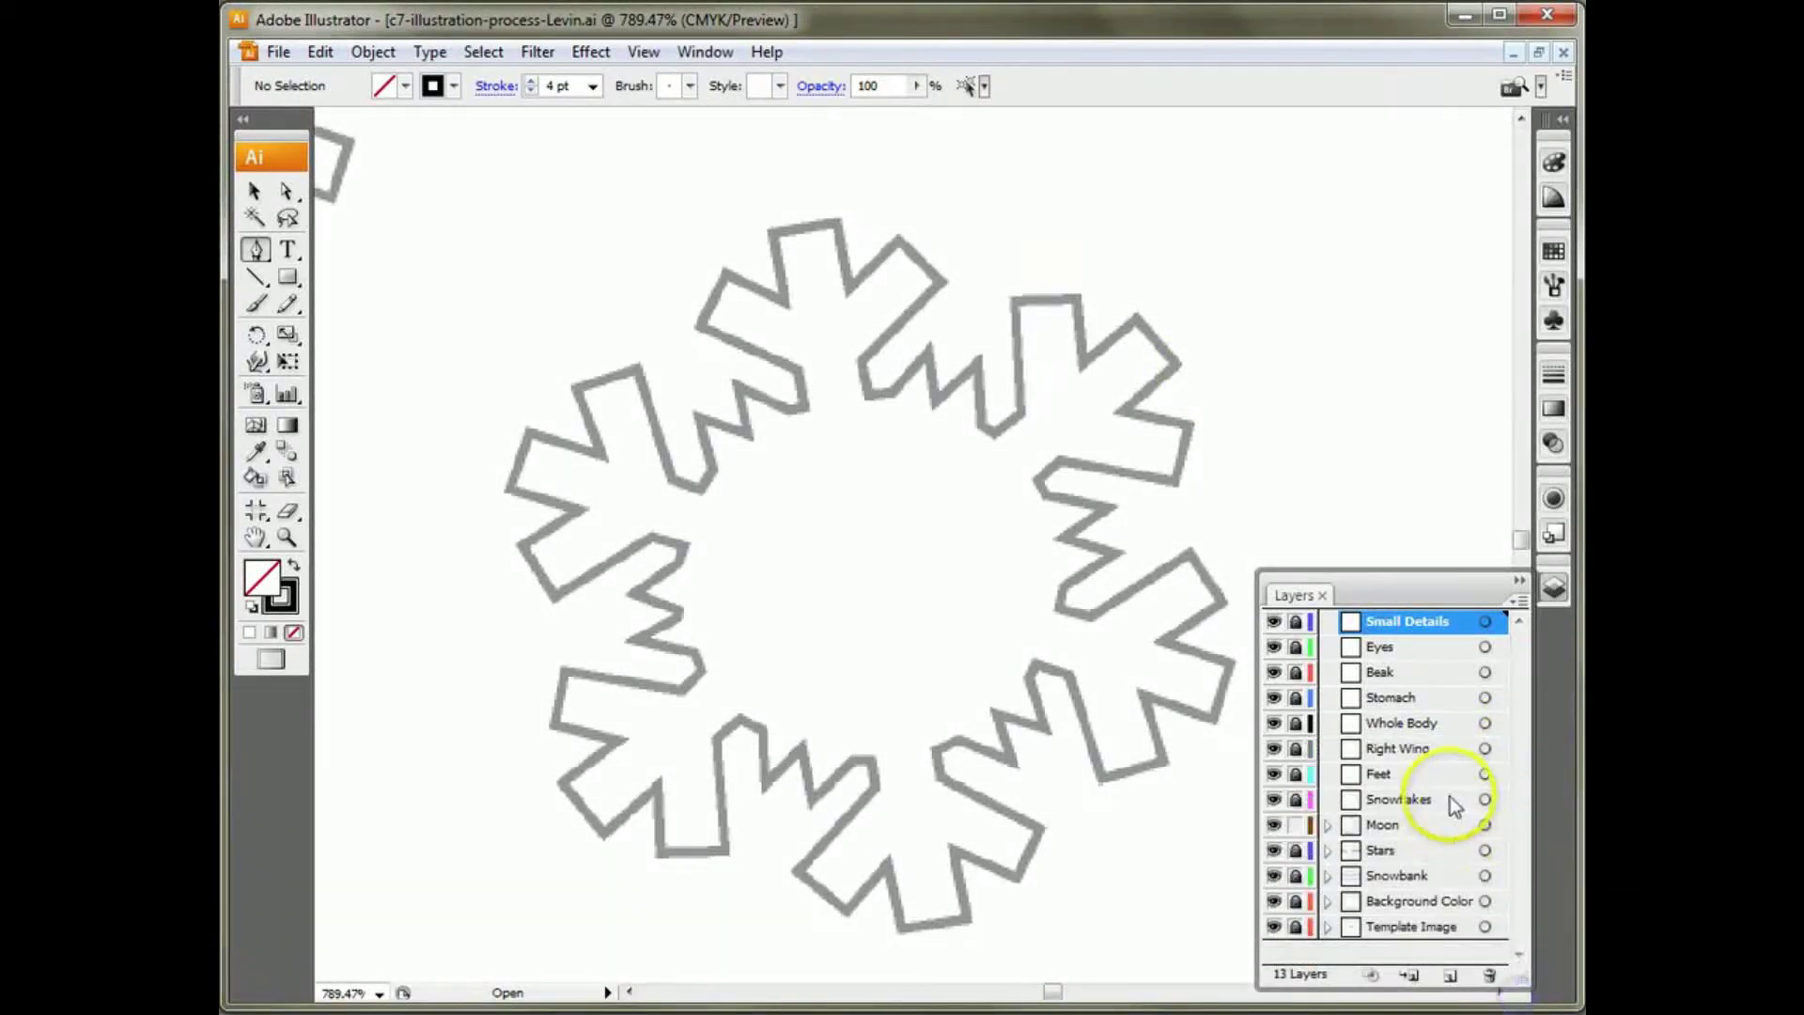
{"action": "left_click", "coordinate": [1442, 799]}
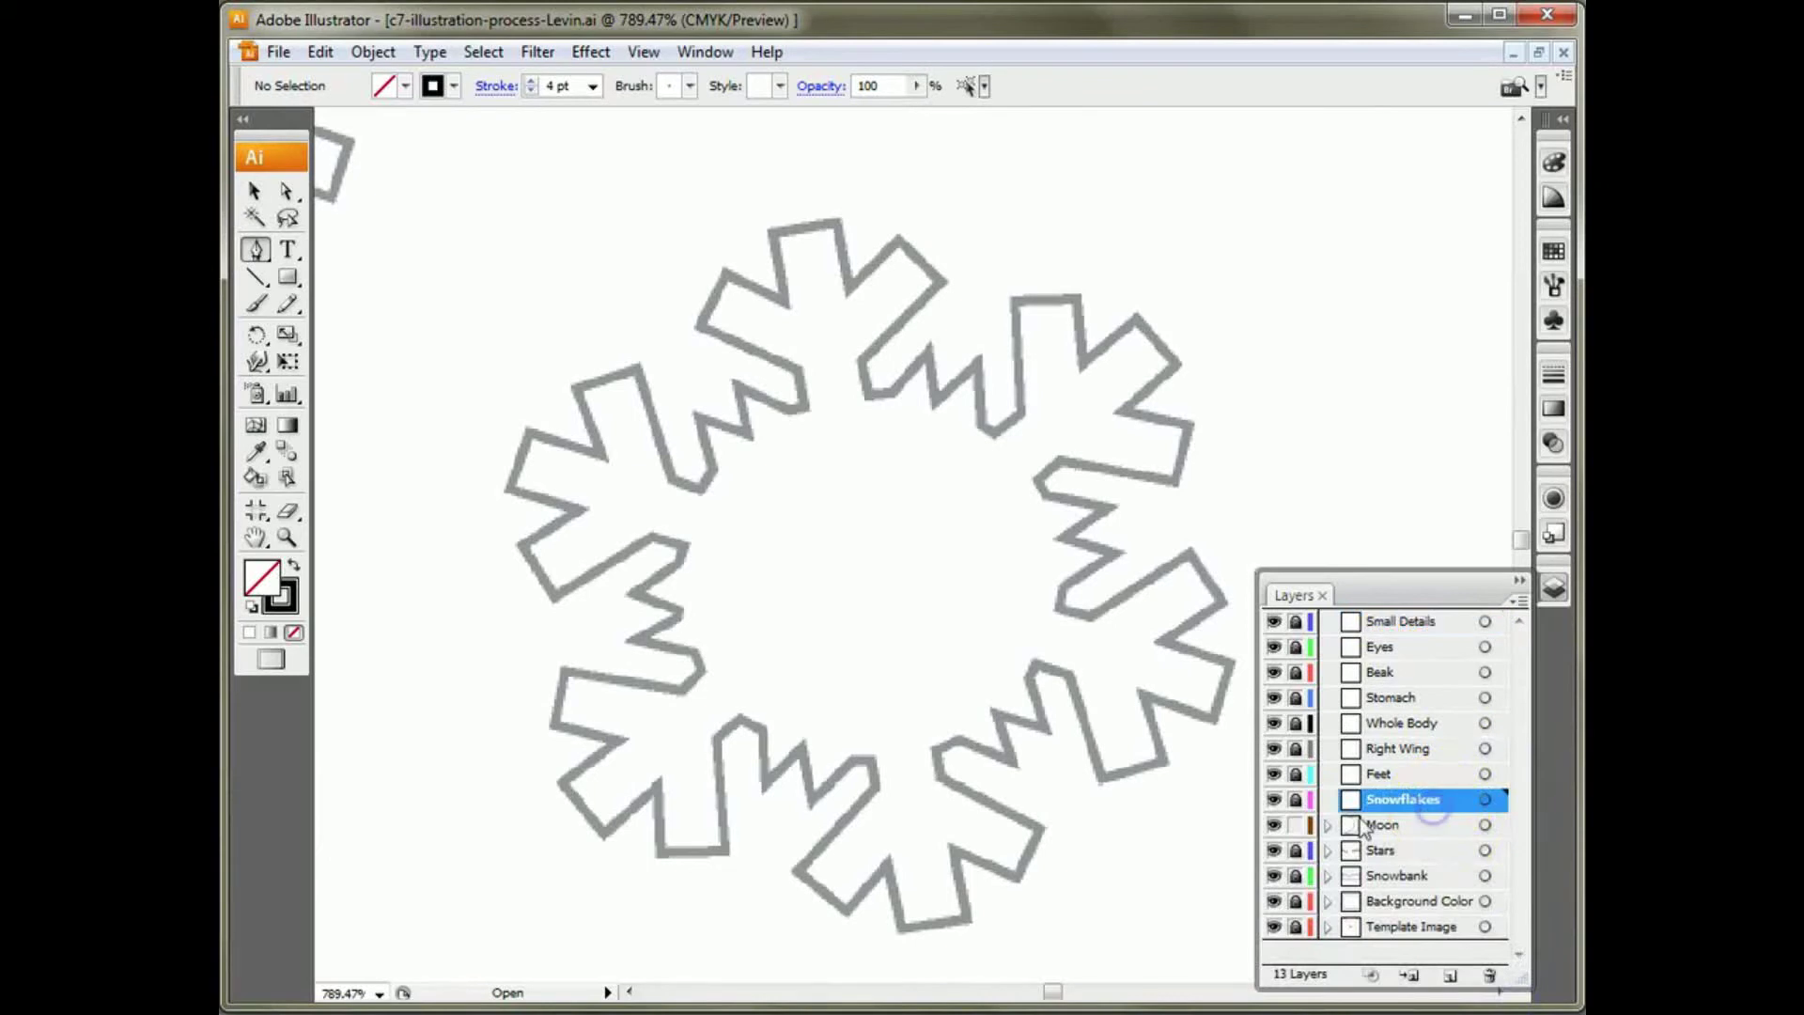
{"action": "left_click", "coordinate": [1294, 798]}
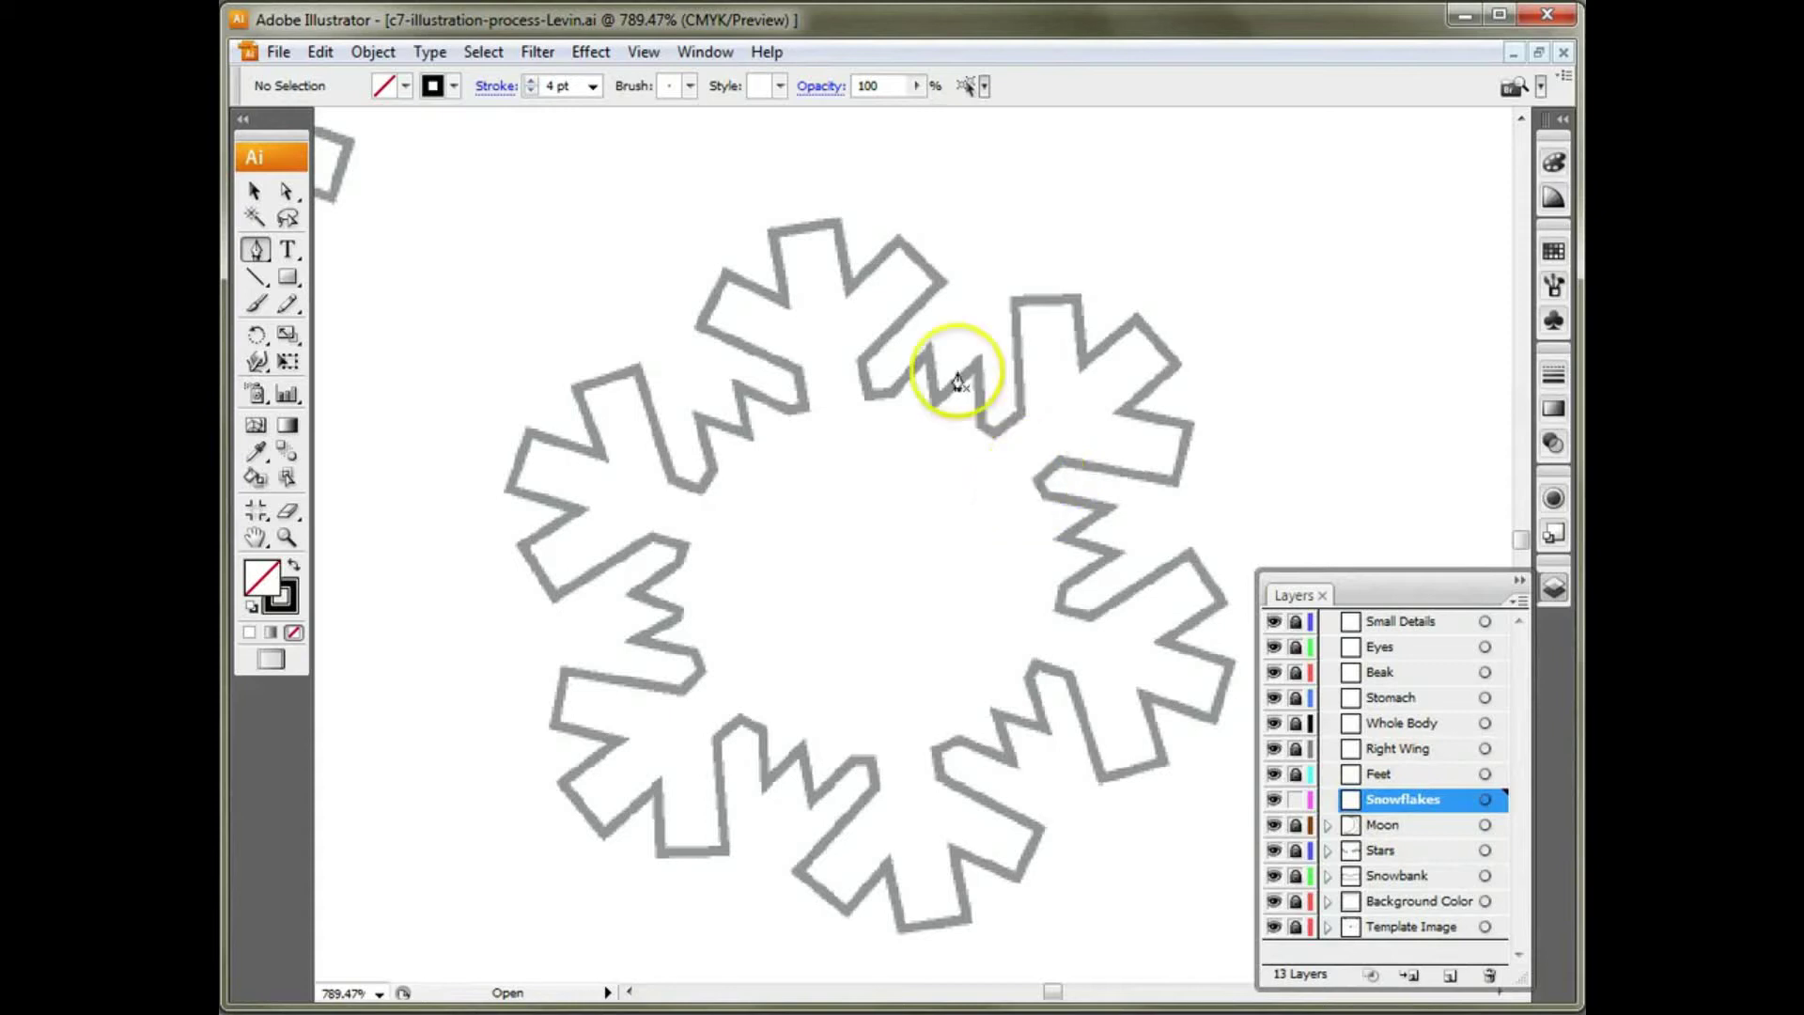
Step: Start tracing the snowflake with straight Pen segments, from the top arm's tip around its right prong
{"action": "left_click", "coordinate": [837, 222]}
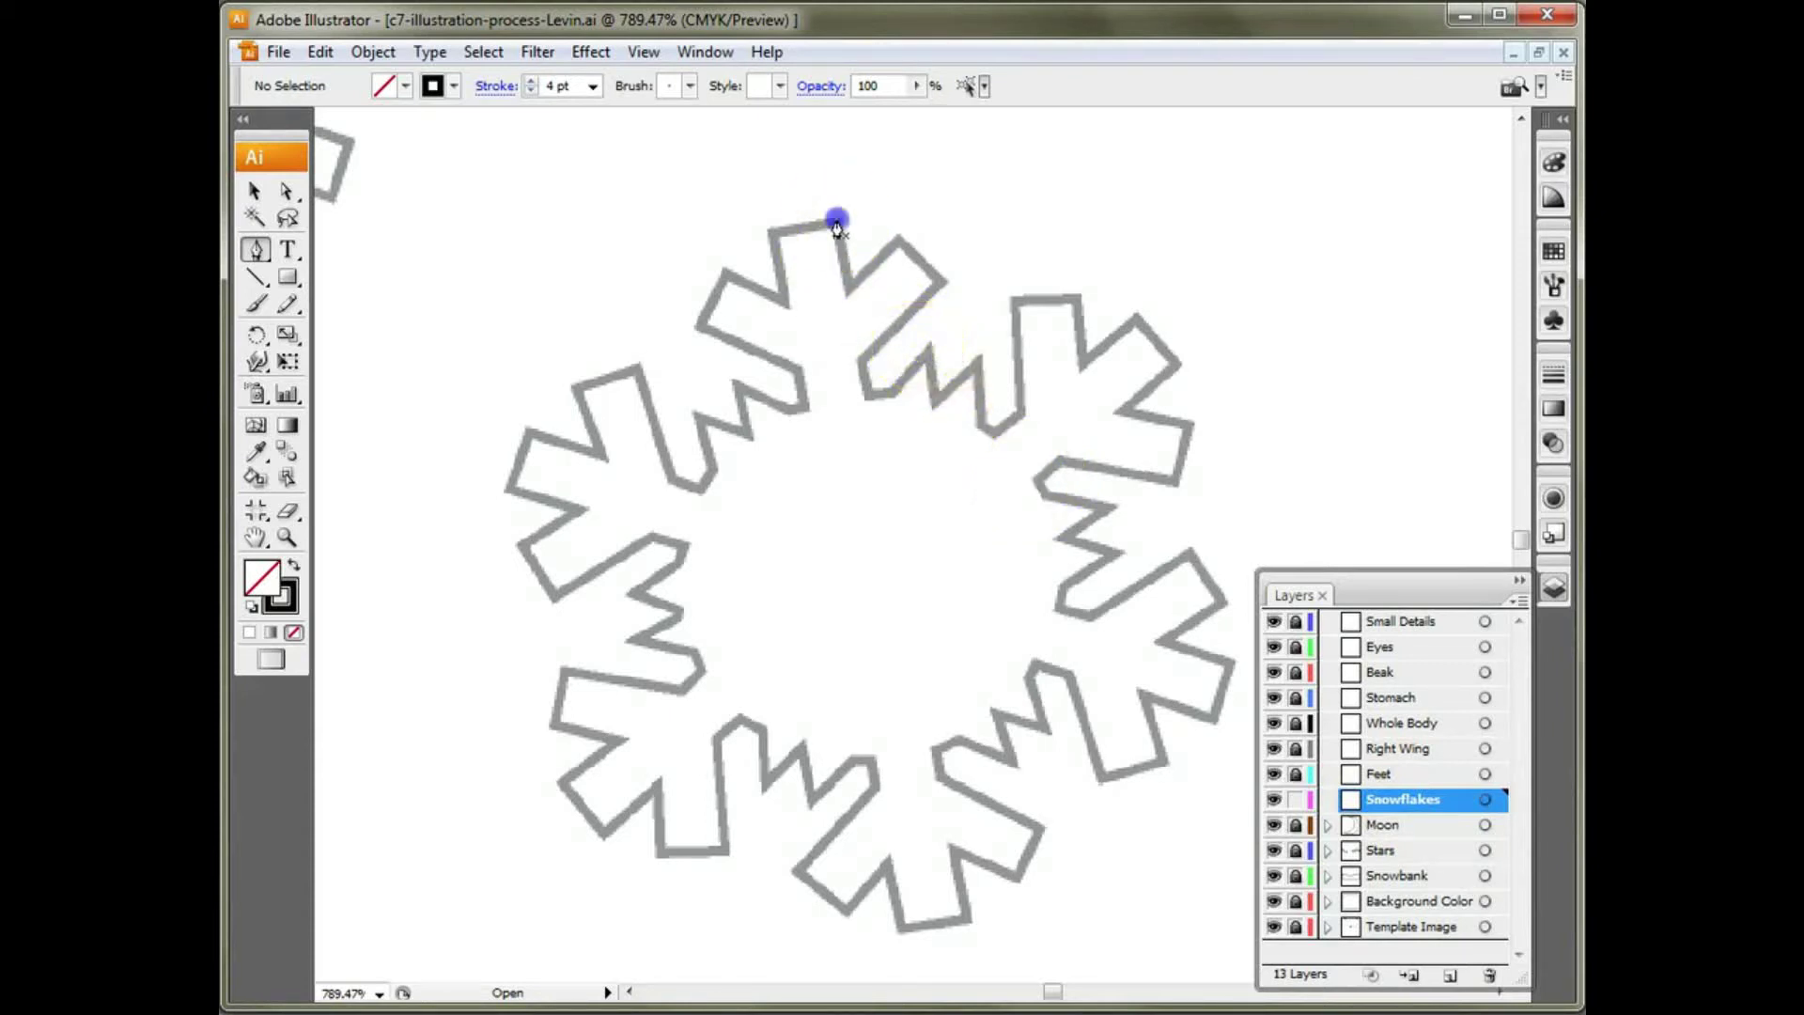
{"action": "left_click", "coordinate": [847, 287]}
{"action": "left_click", "coordinate": [892, 236]}
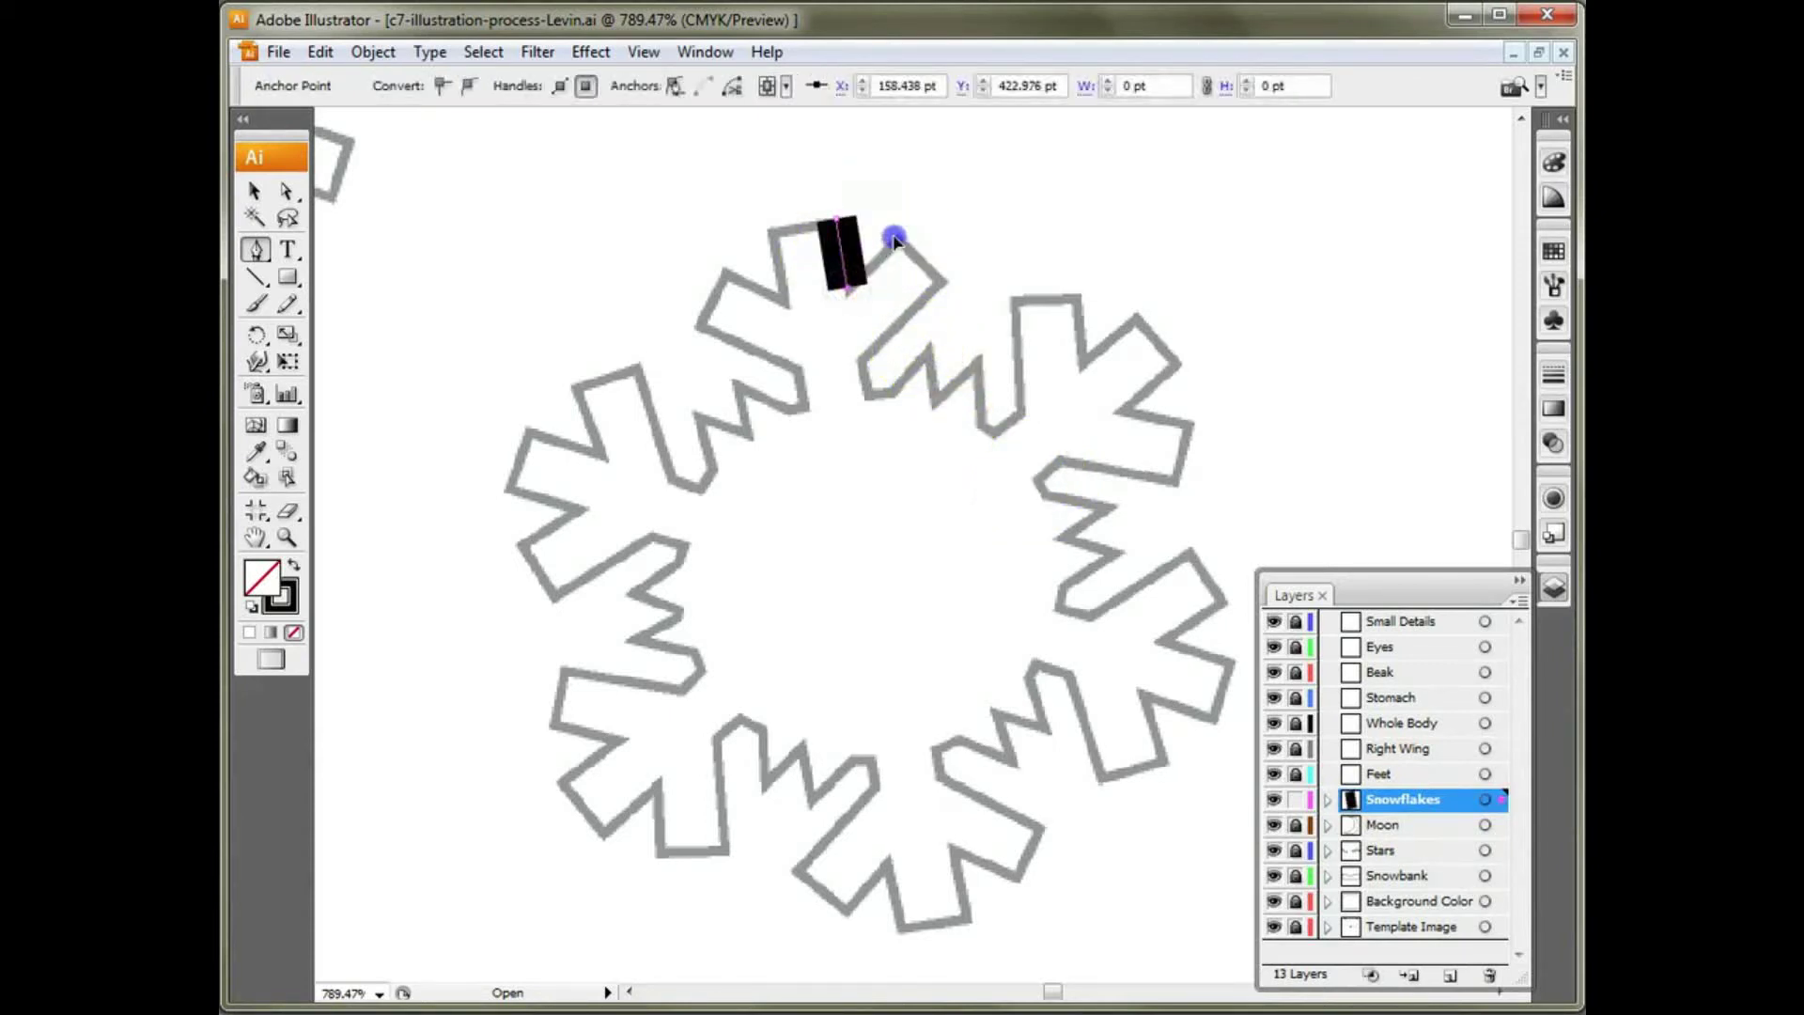
{"action": "left_click", "coordinate": [939, 275]}
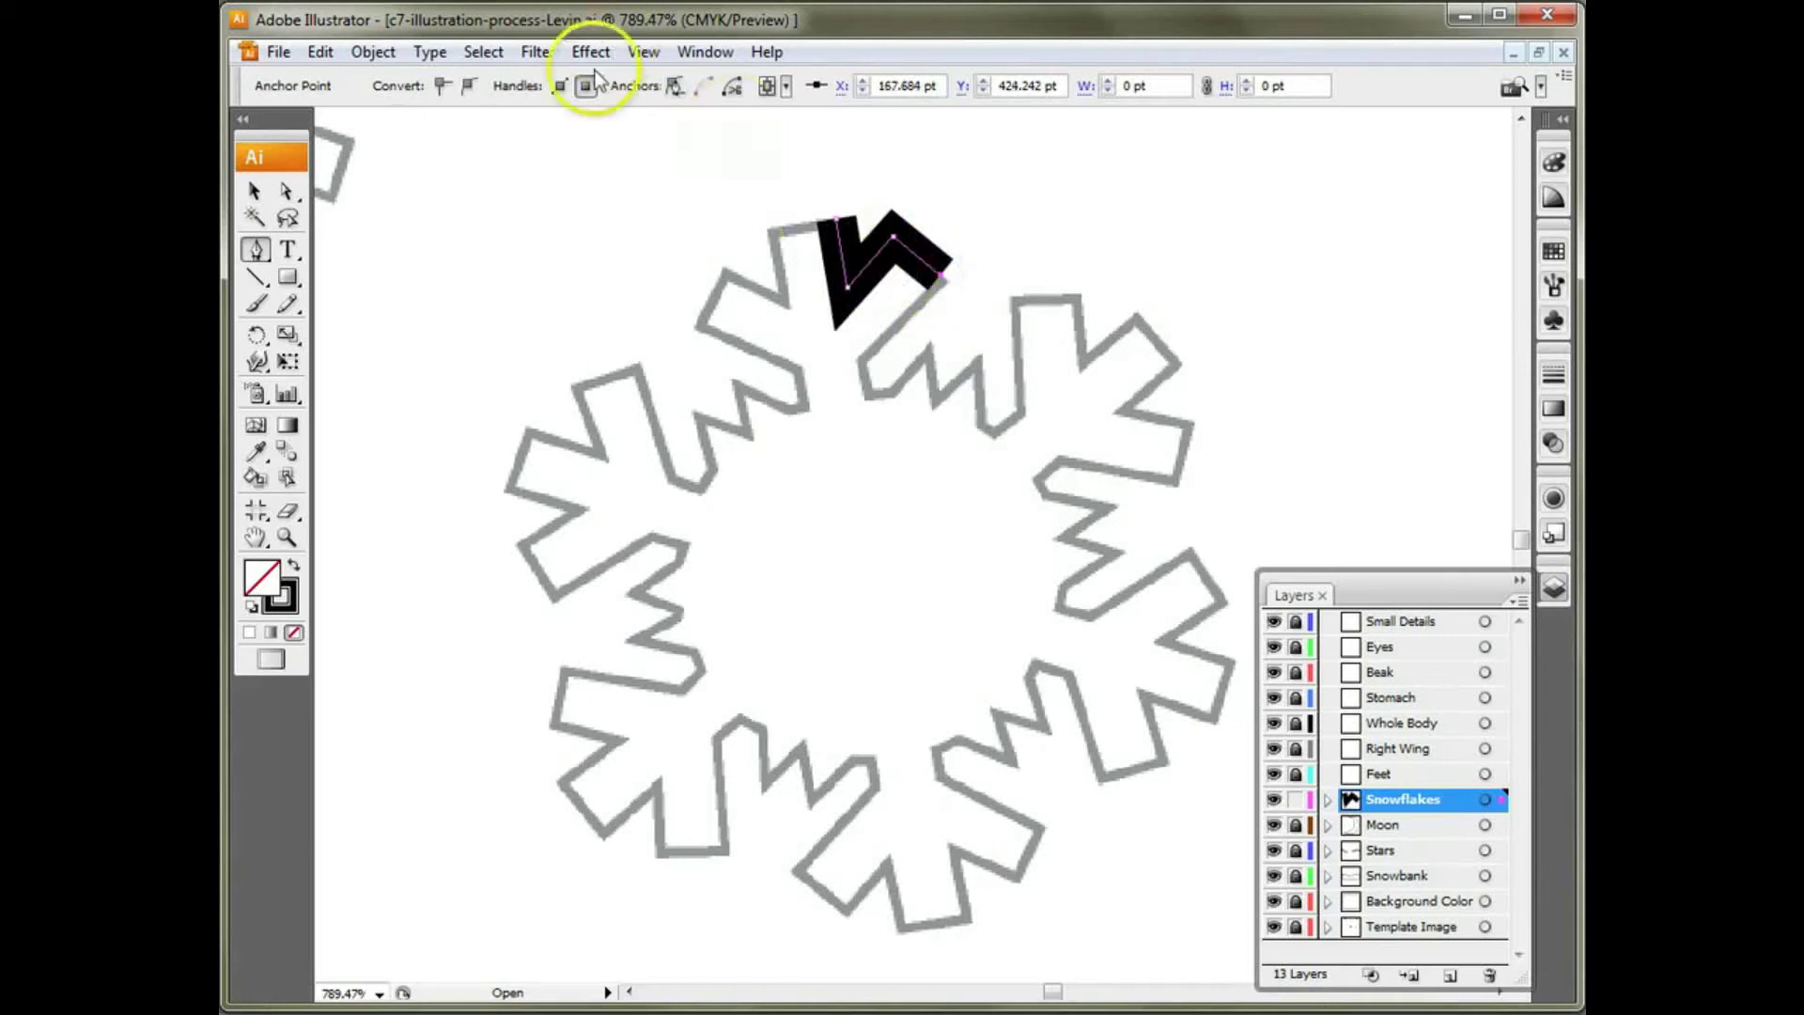
Step: Set the stroke weight of the traced path to 1 pt
{"action": "left_click", "coordinate": [1555, 378]}
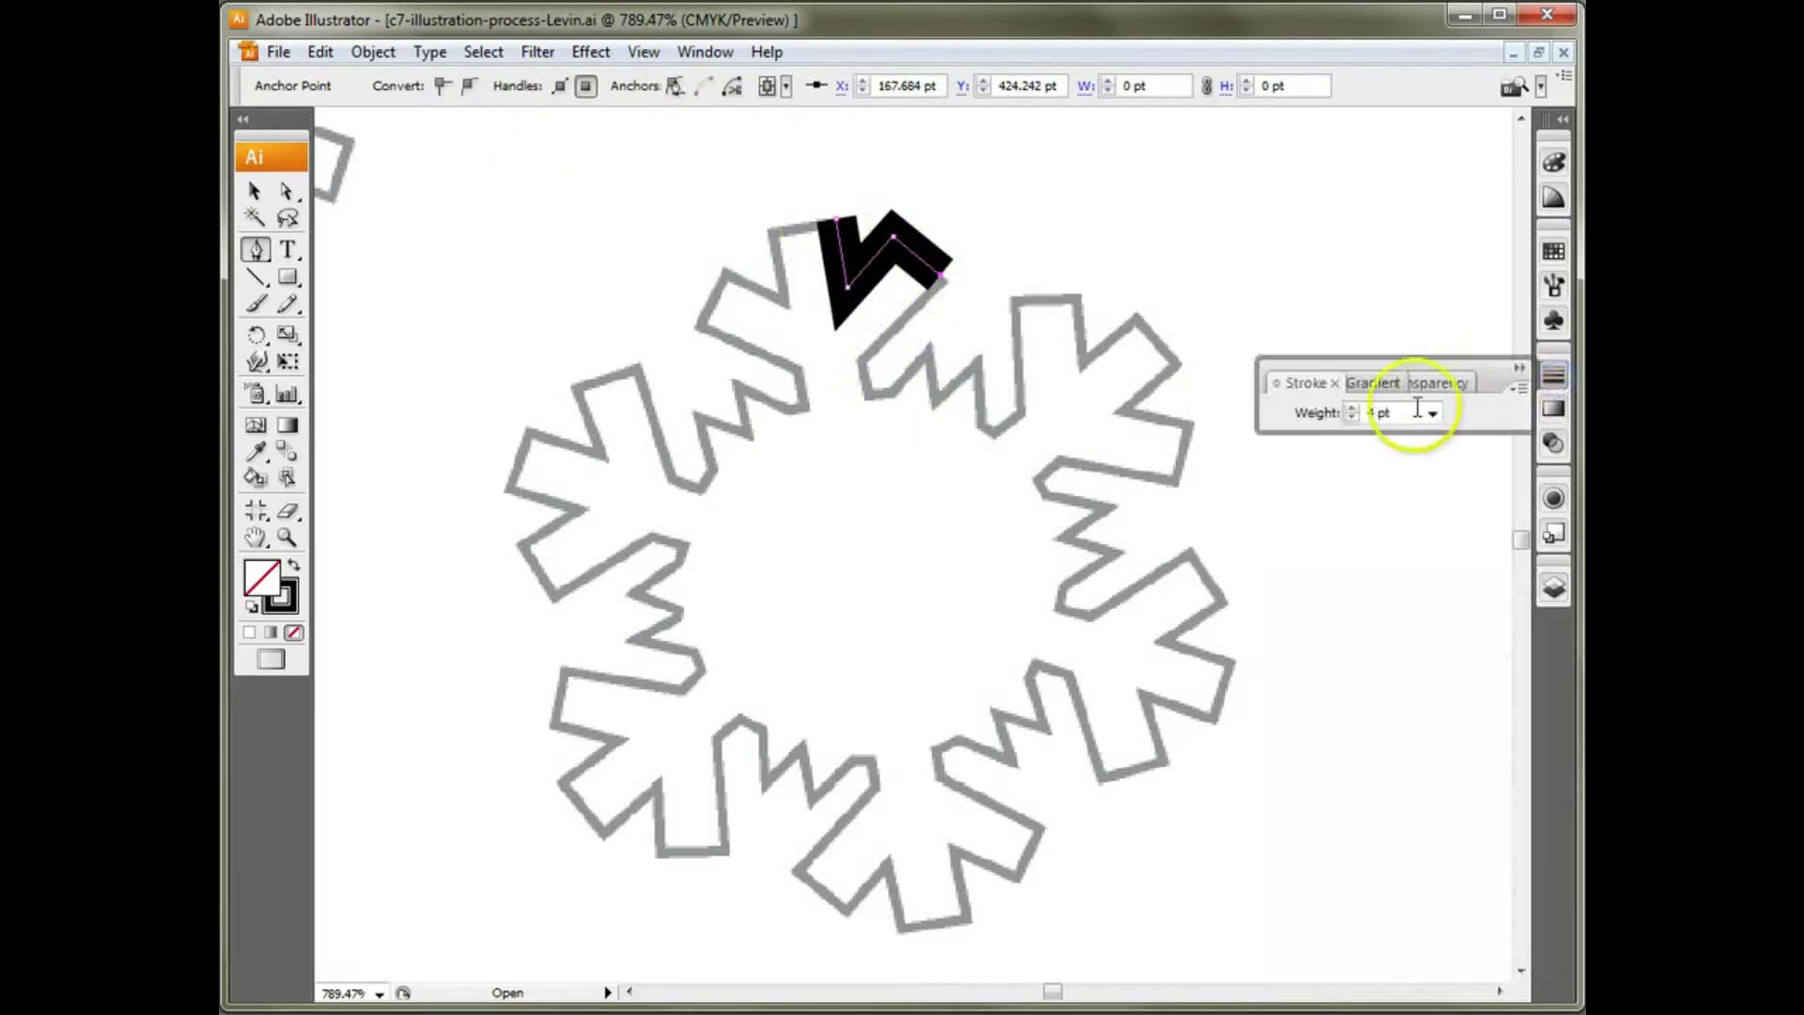
{"action": "left_click", "coordinate": [1352, 418]}
{"action": "left_click", "coordinate": [1353, 418]}
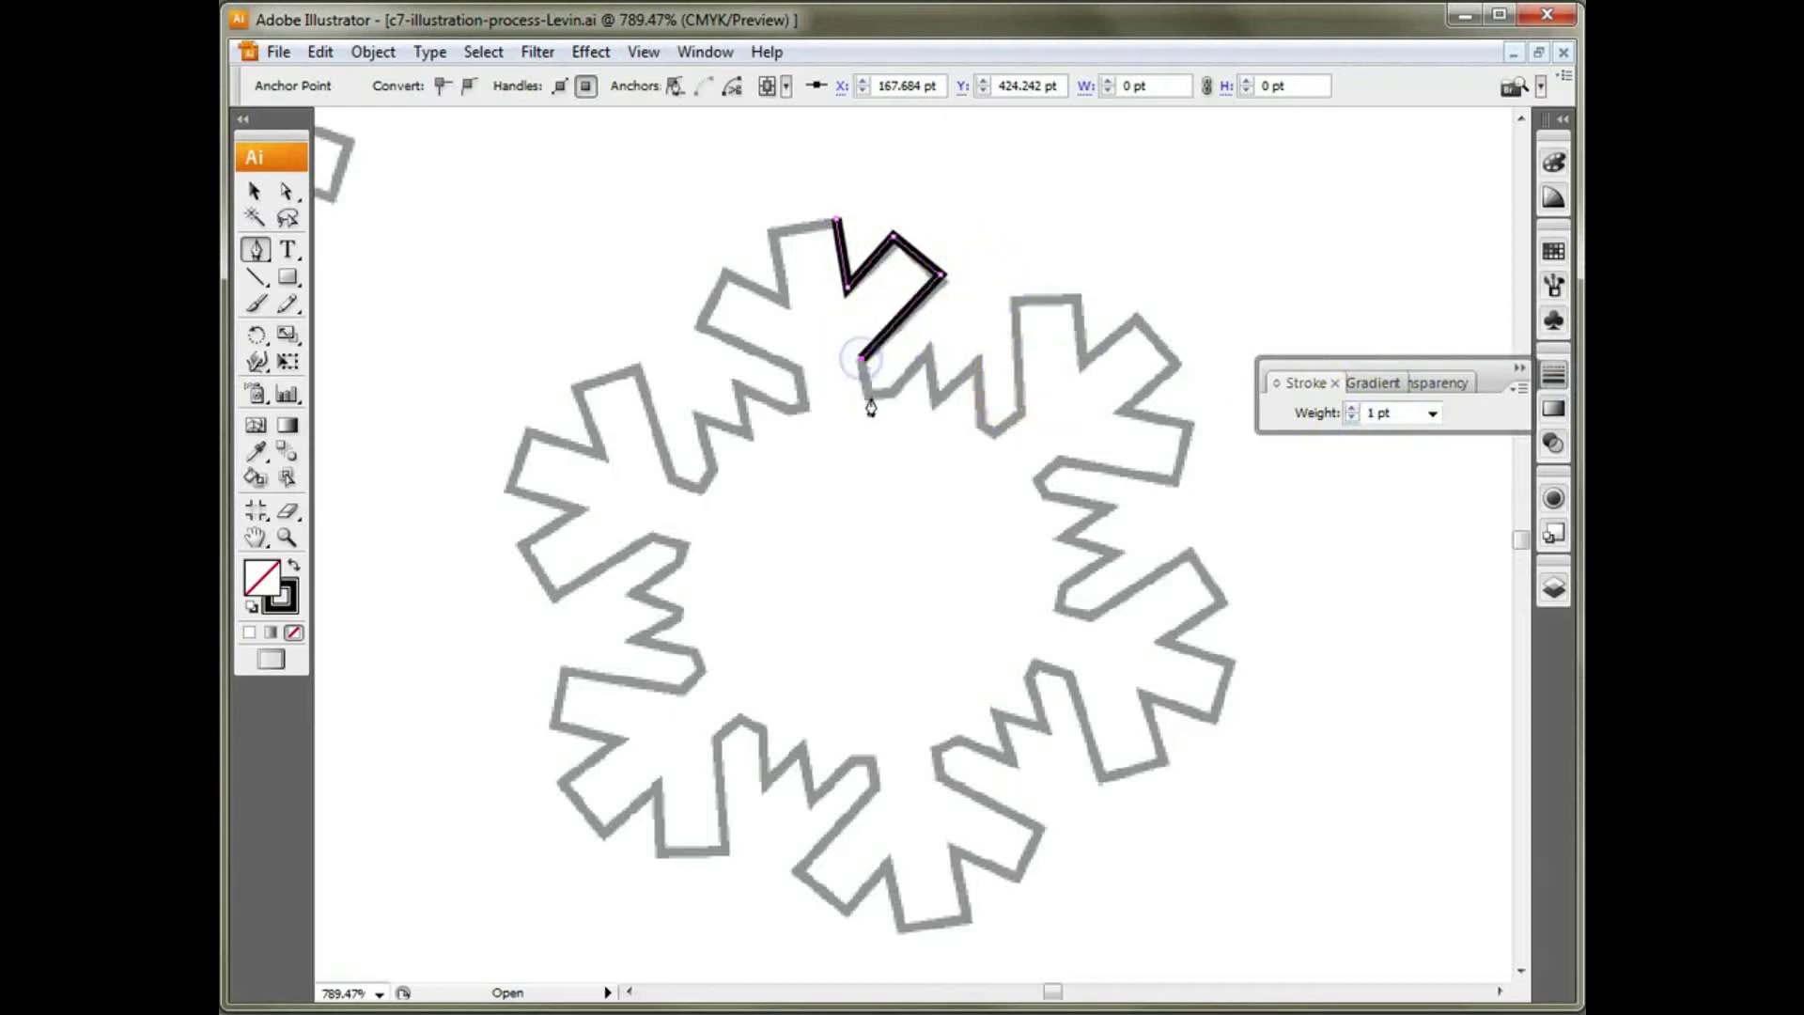
Step: Continue the Pen path through the zigzag beside the top arm and around the tip and outer prong of the upper-right arm
{"action": "left_click", "coordinate": [935, 402]}
{"action": "left_click", "coordinate": [978, 360]}
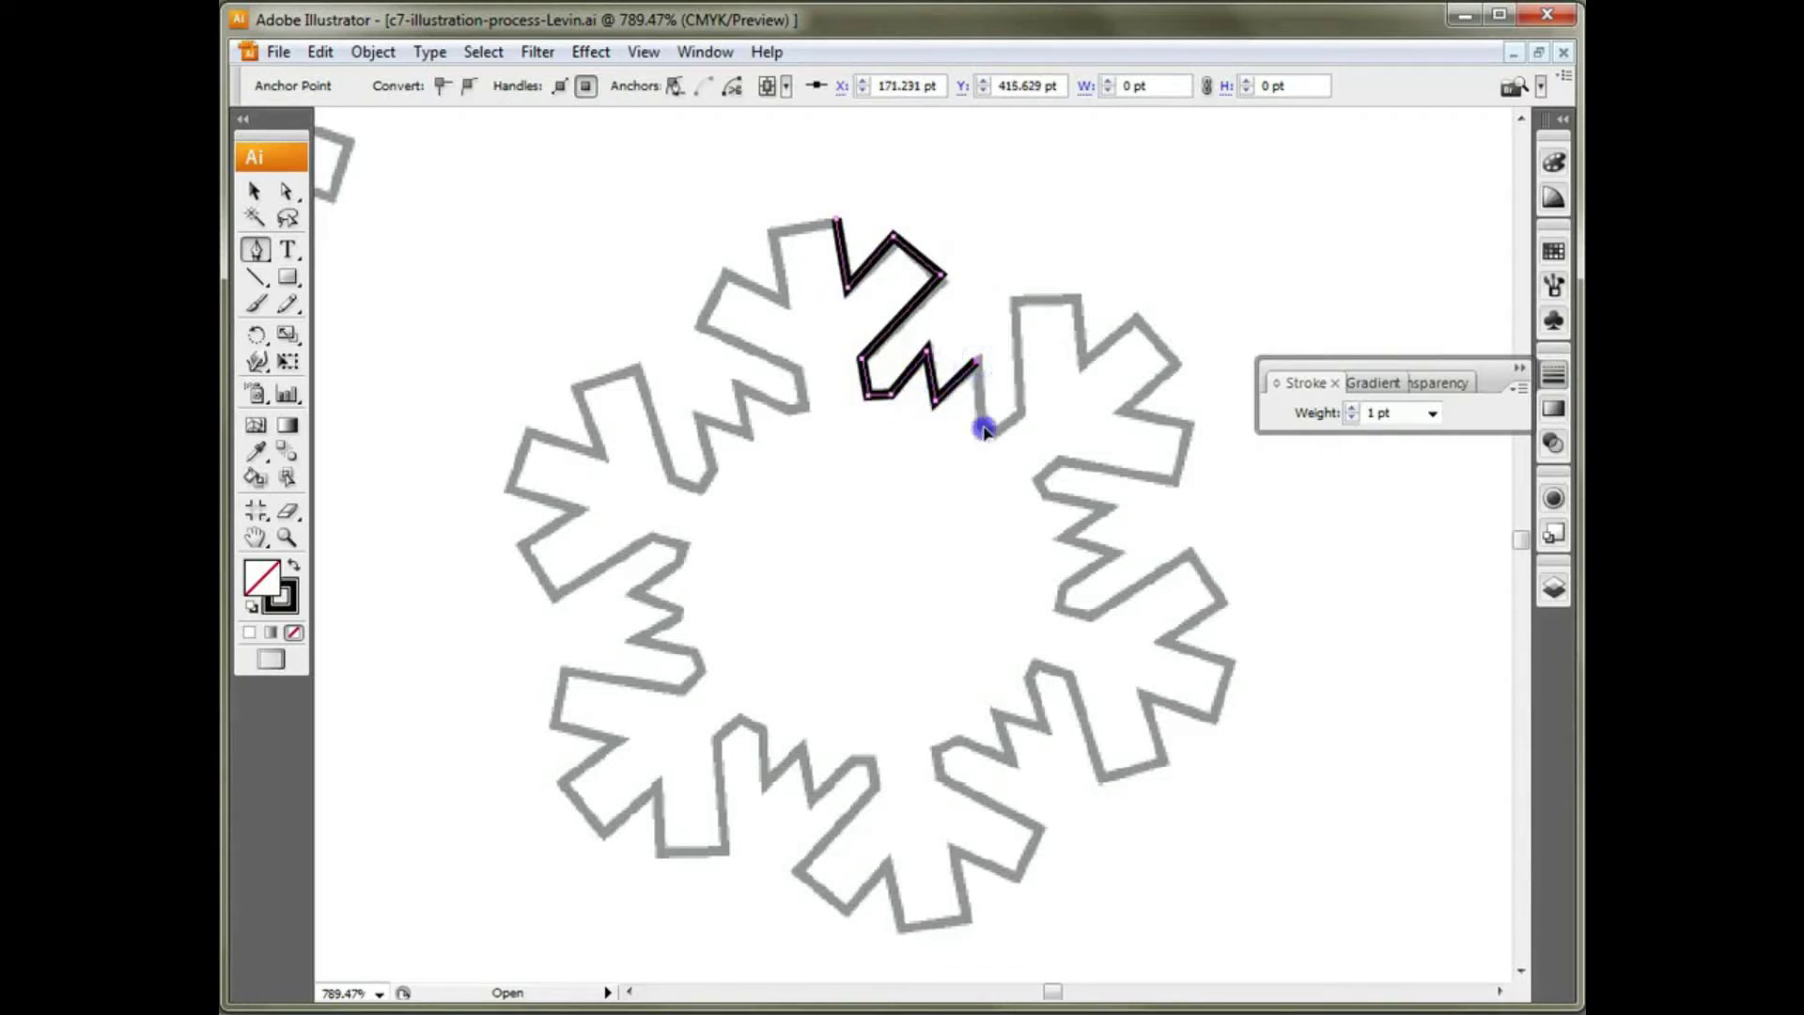
{"action": "left_click", "coordinate": [1019, 411]}
{"action": "left_click", "coordinate": [1014, 299]}
{"action": "left_click", "coordinate": [1078, 299]}
{"action": "left_click", "coordinate": [1084, 360]}
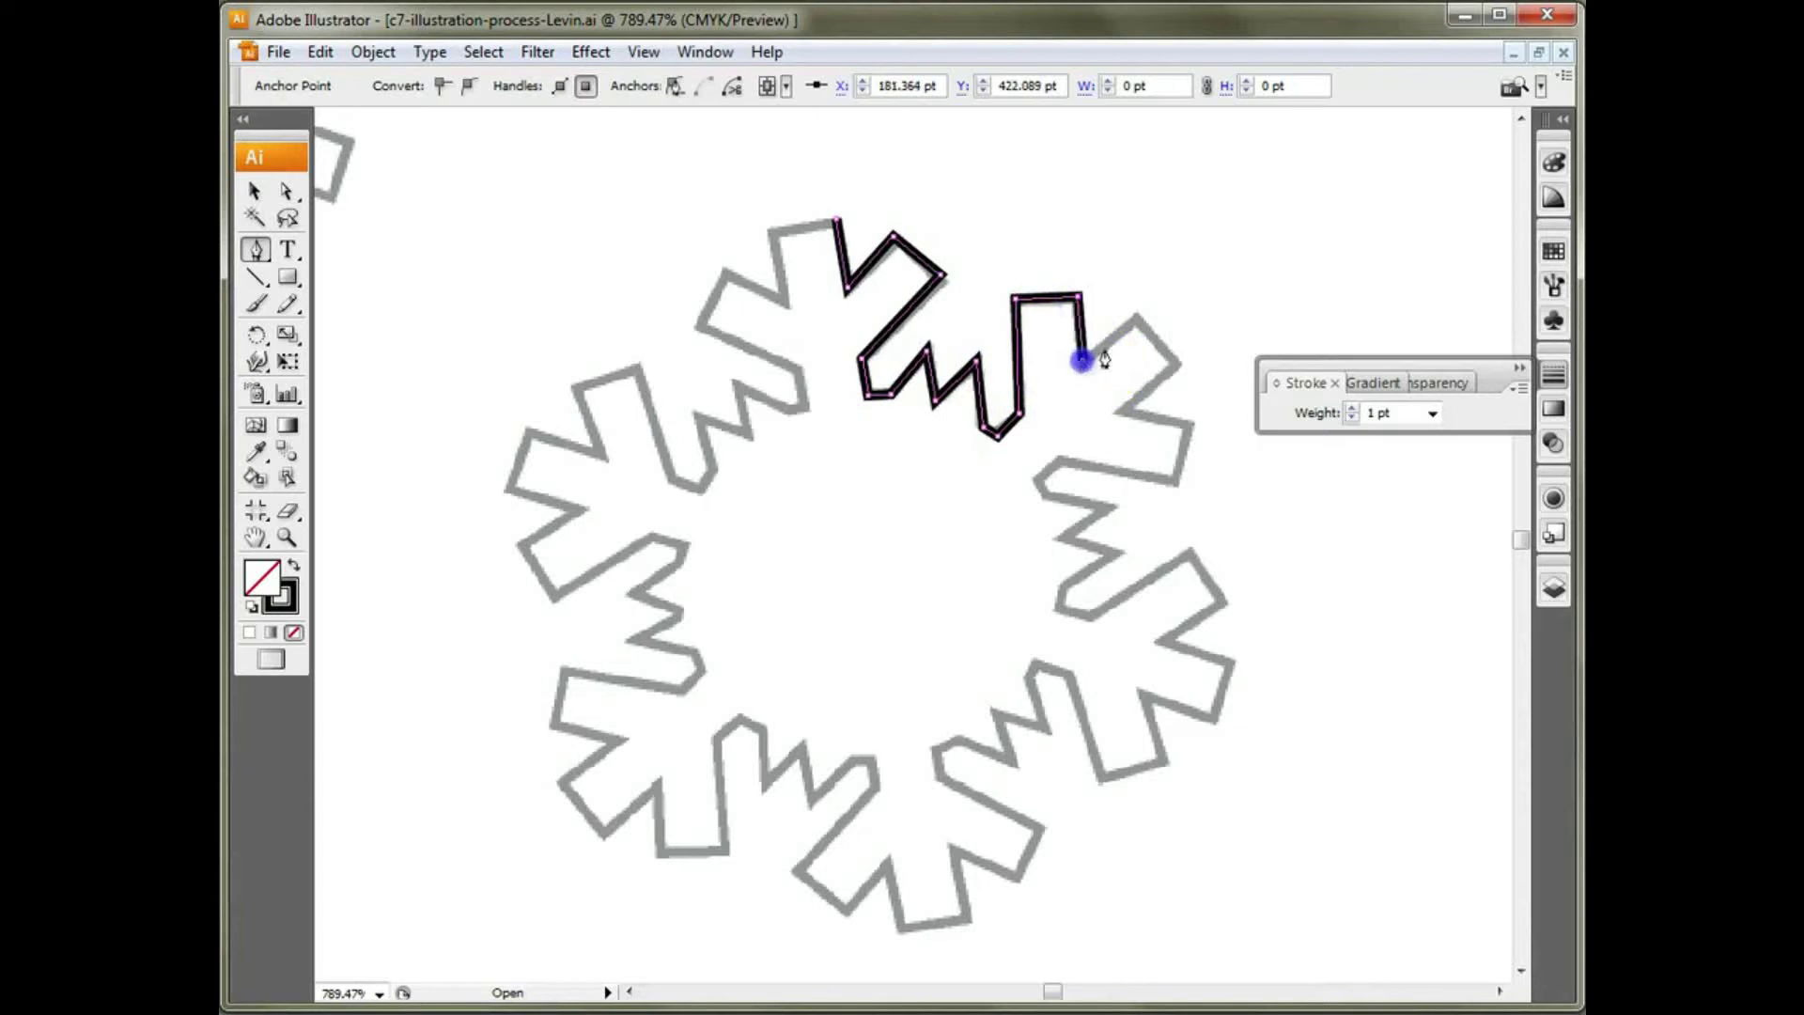
{"action": "left_click", "coordinate": [1132, 318]}
{"action": "left_click", "coordinate": [1125, 409]}
Step: Remove the stray anchor and resume the open path from its end anchor on the upper-right arm's outer prong
{"action": "key", "text": "Delete"}
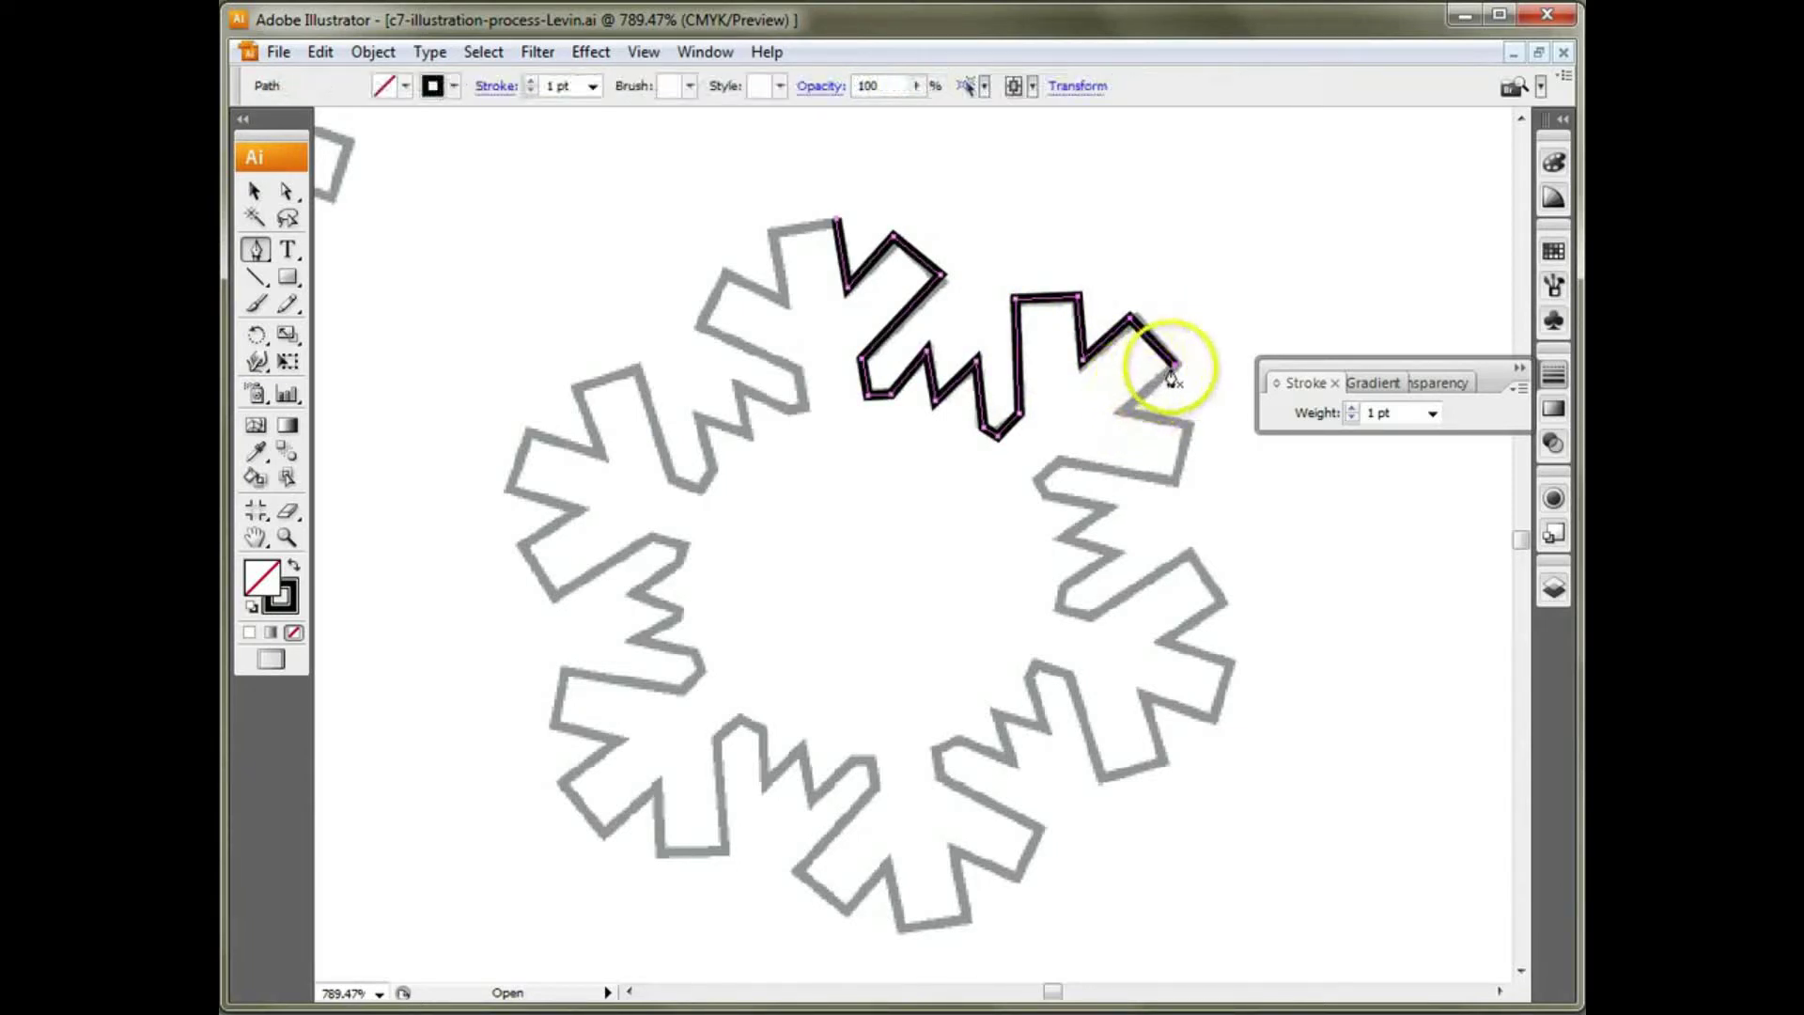
{"action": "left_click", "coordinate": [1124, 412], "text": "ctrl"}
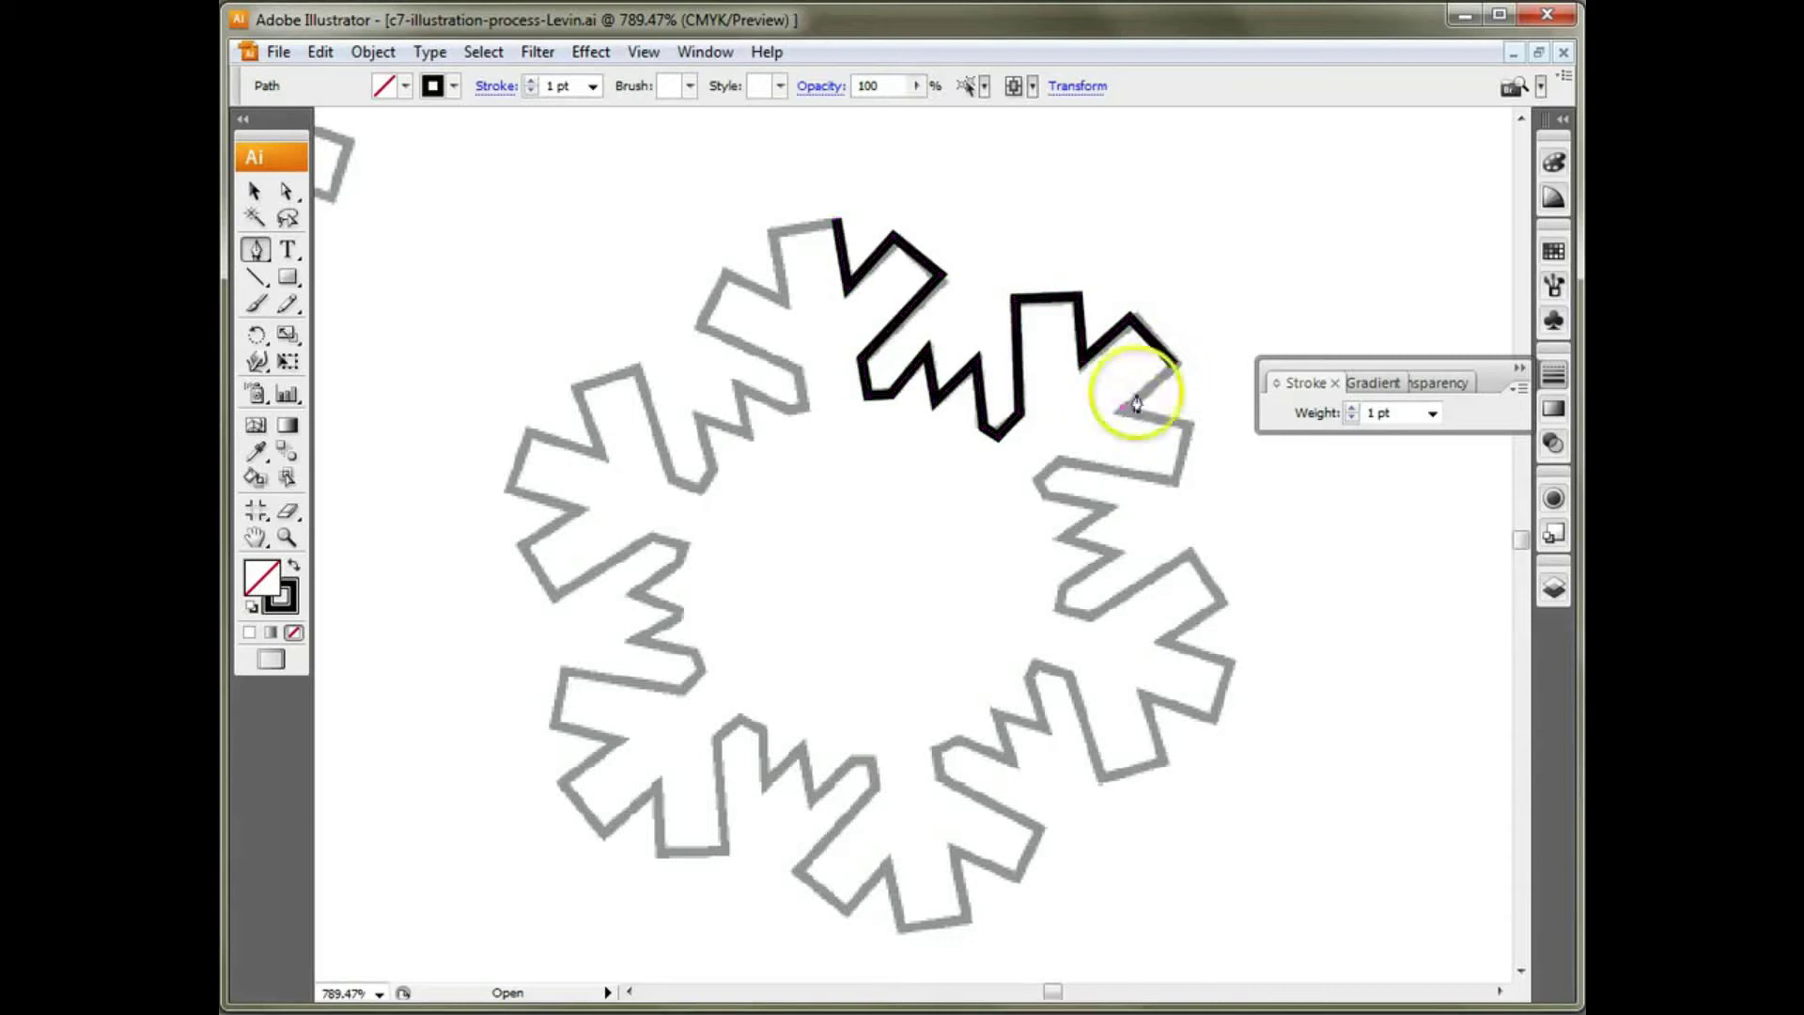
{"action": "left_click", "coordinate": [1174, 366]}
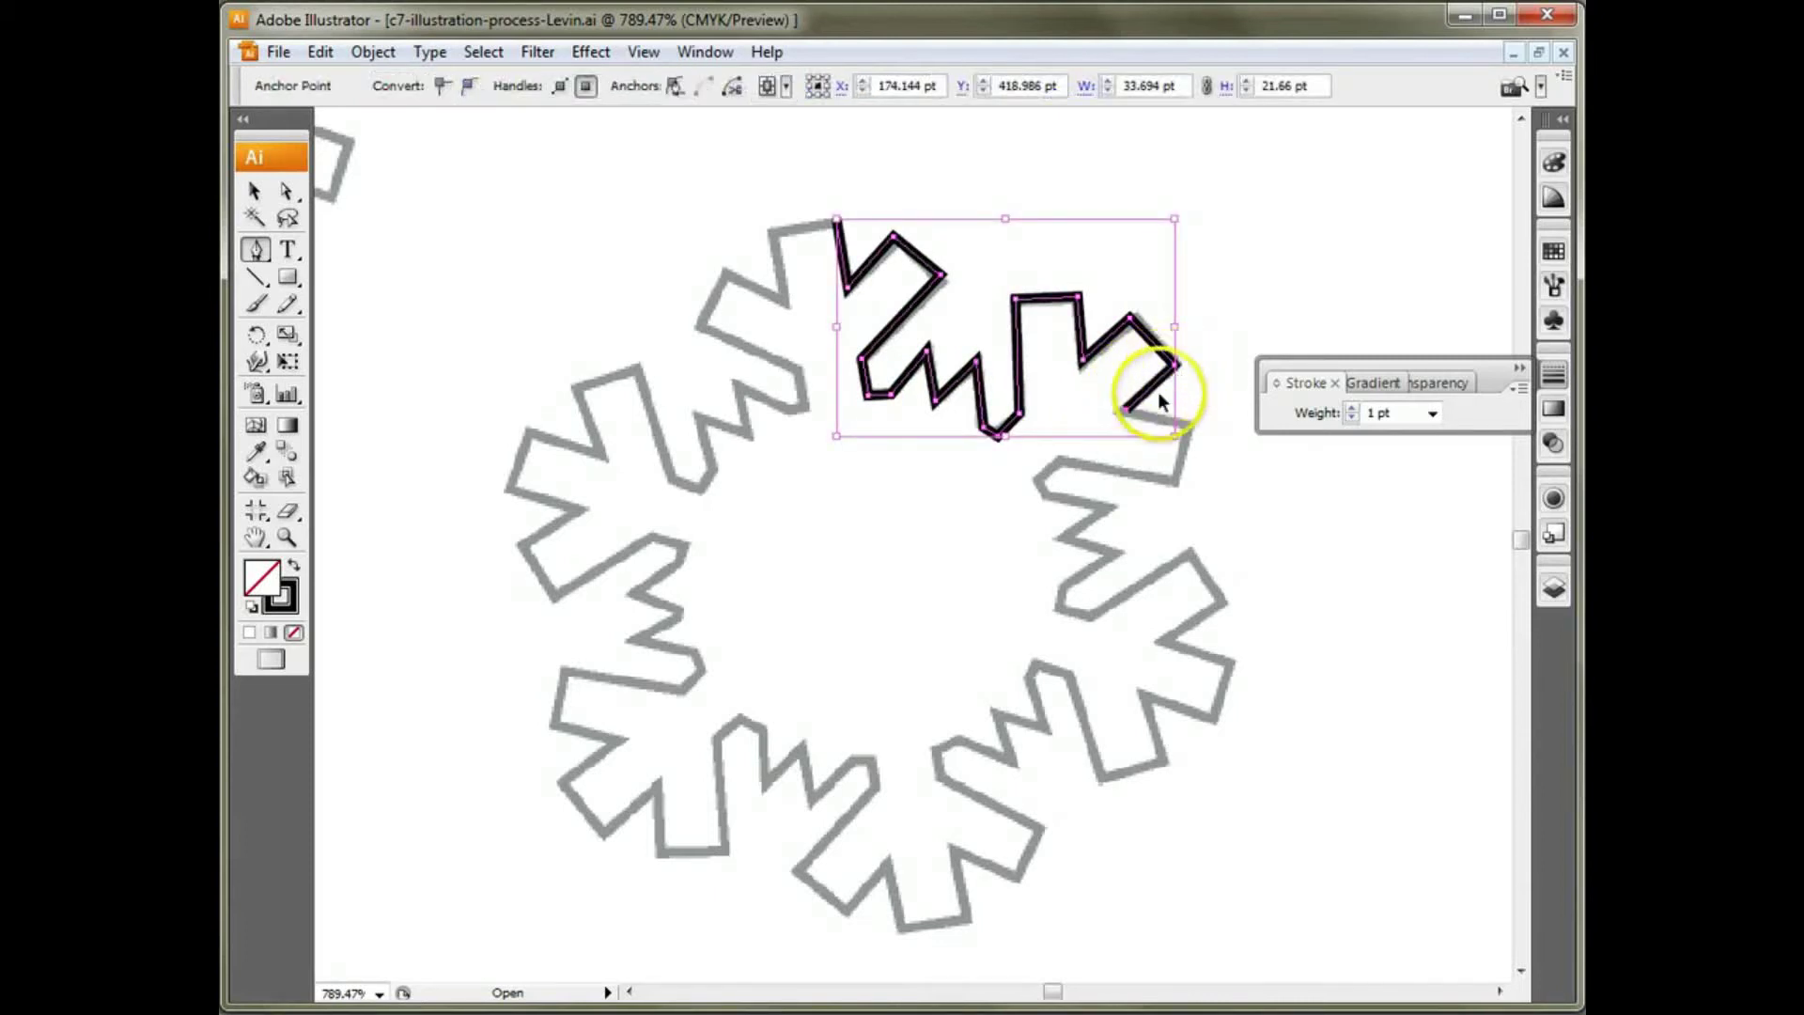
{"action": "left_click", "coordinate": [1174, 367]}
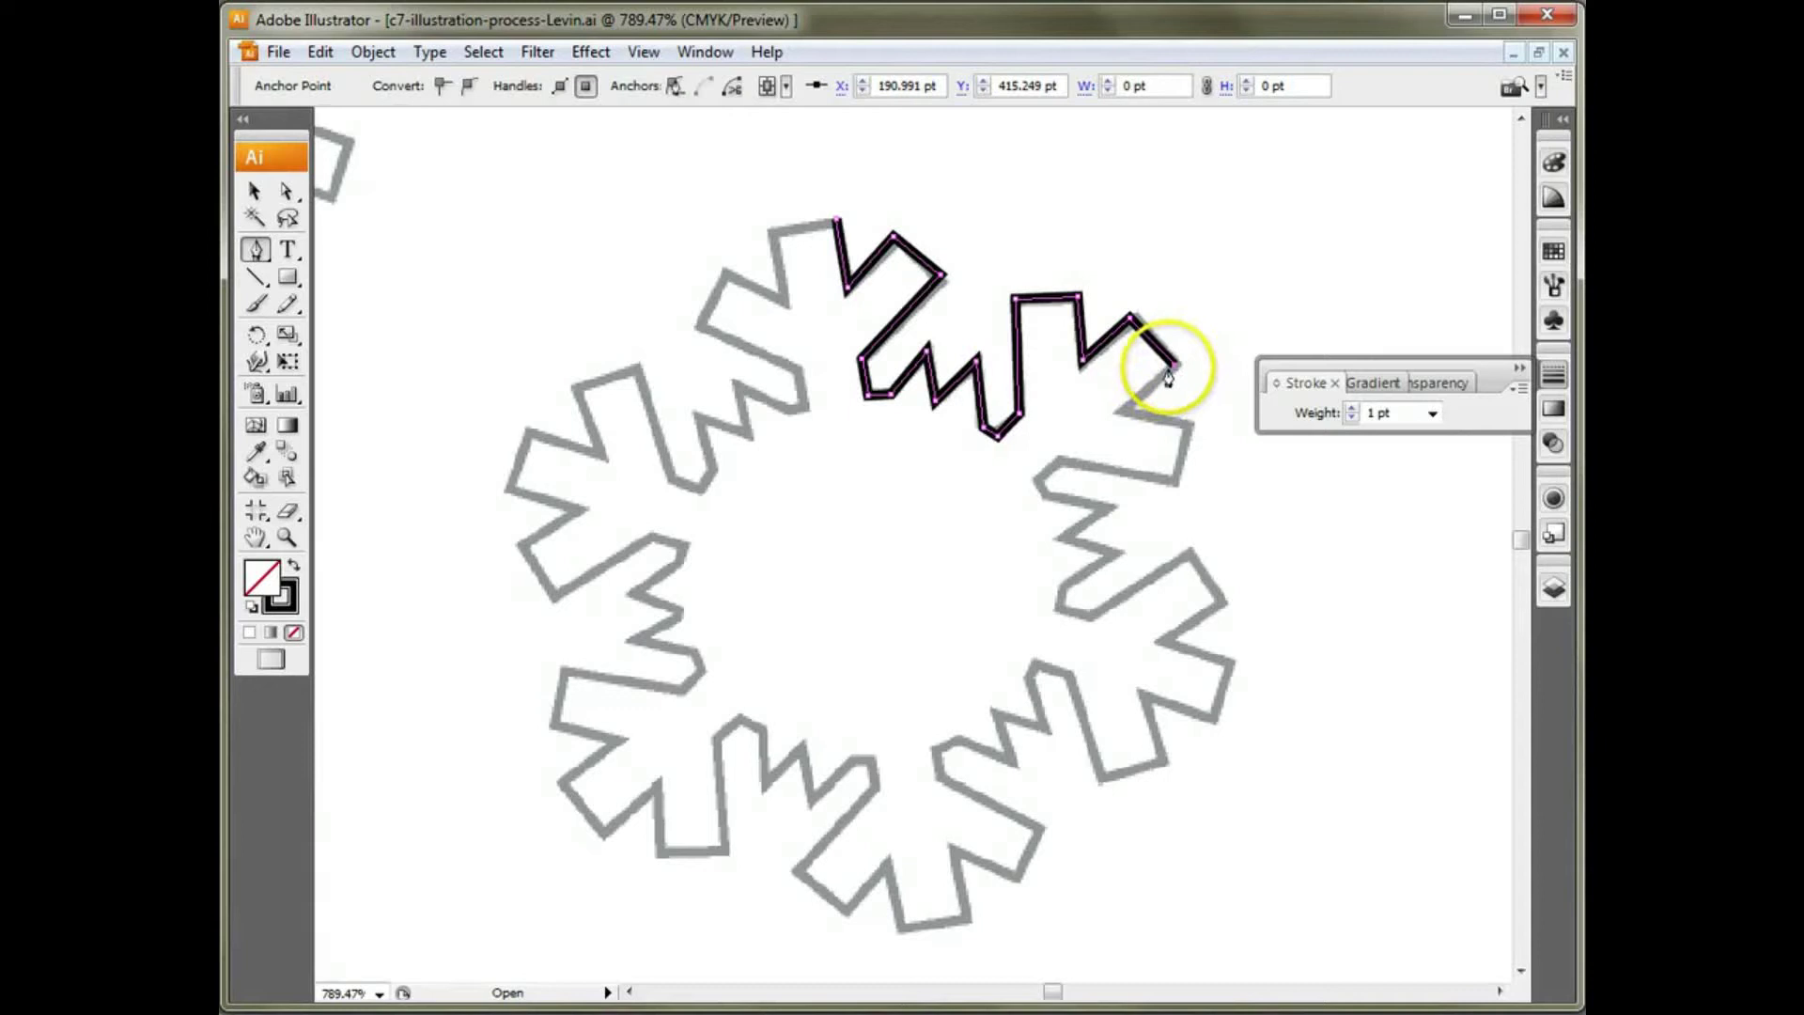
Step: Trace the upper-right arm's lower prong and its long edge back toward the snowflake's centre
{"action": "left_click", "coordinate": [1124, 411]}
{"action": "left_click", "coordinate": [1186, 425]}
{"action": "left_click", "coordinate": [1175, 481]}
{"action": "left_click", "coordinate": [1083, 481]}
{"action": "left_click", "coordinate": [1059, 463]}
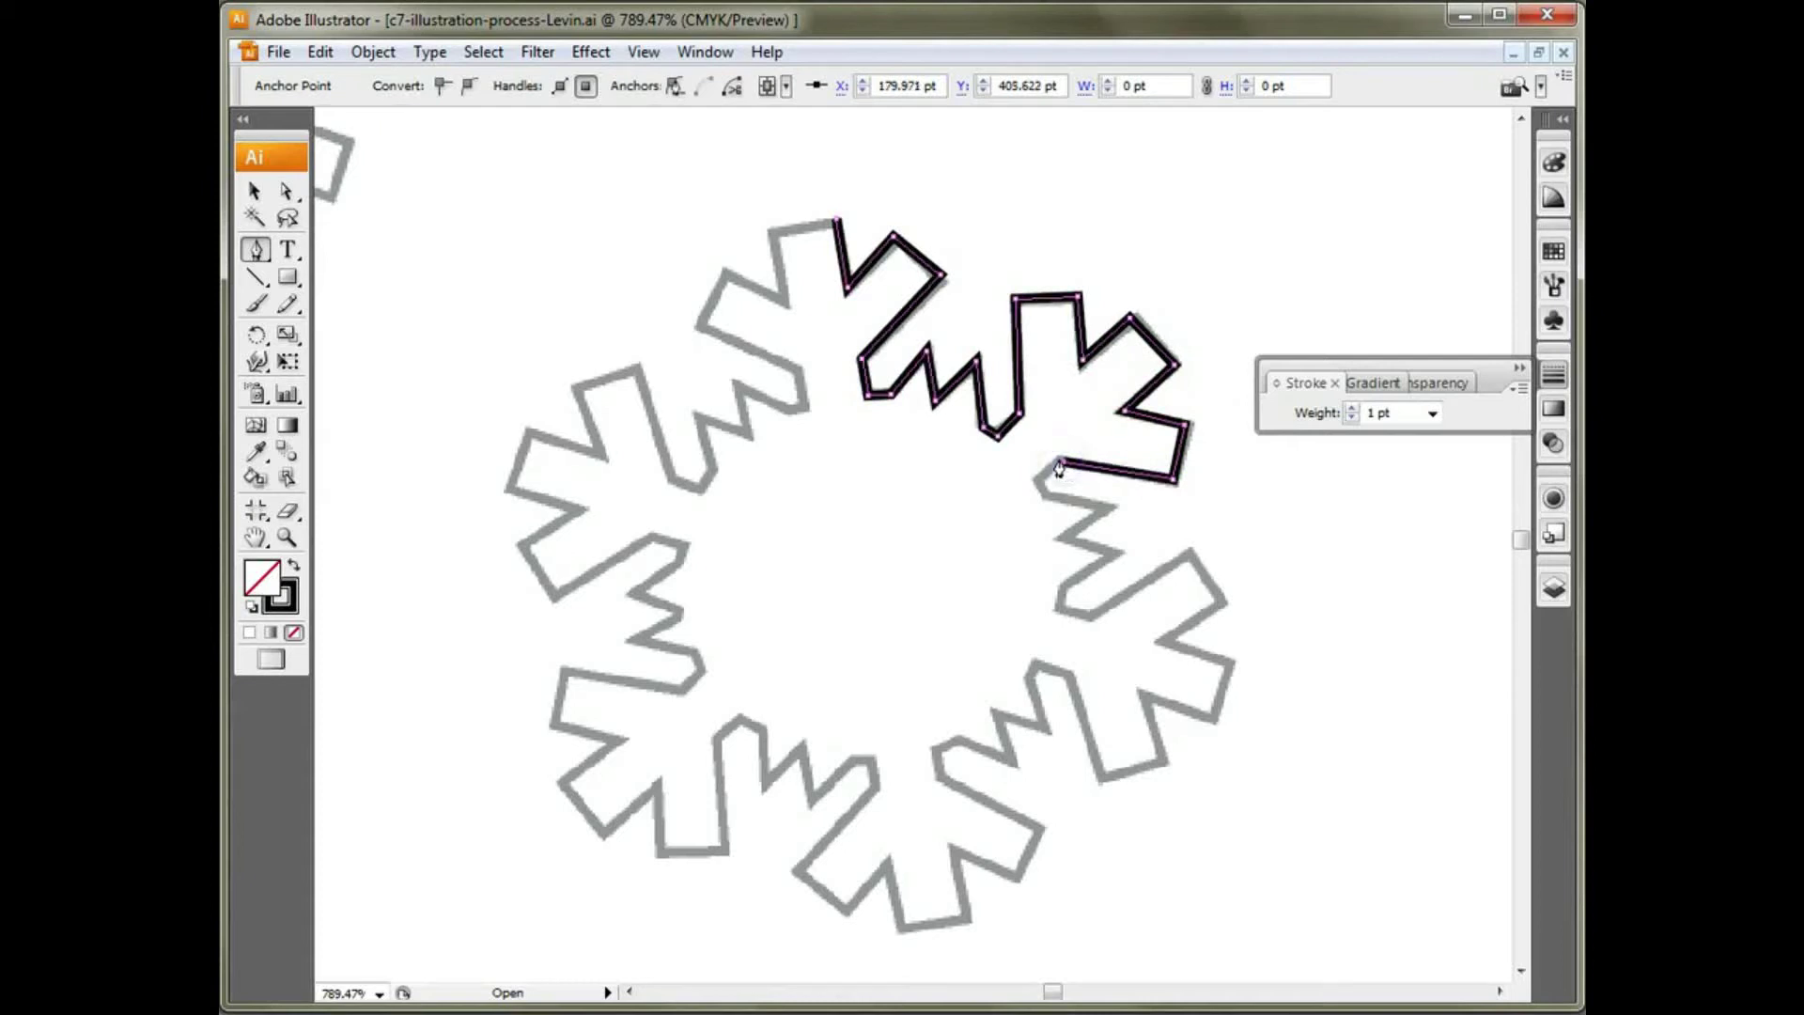
Step: Undo the last segment and redraw it from the lower prong's outer corner to the inner end of the edge
{"action": "key", "text": "ctrl+z"}
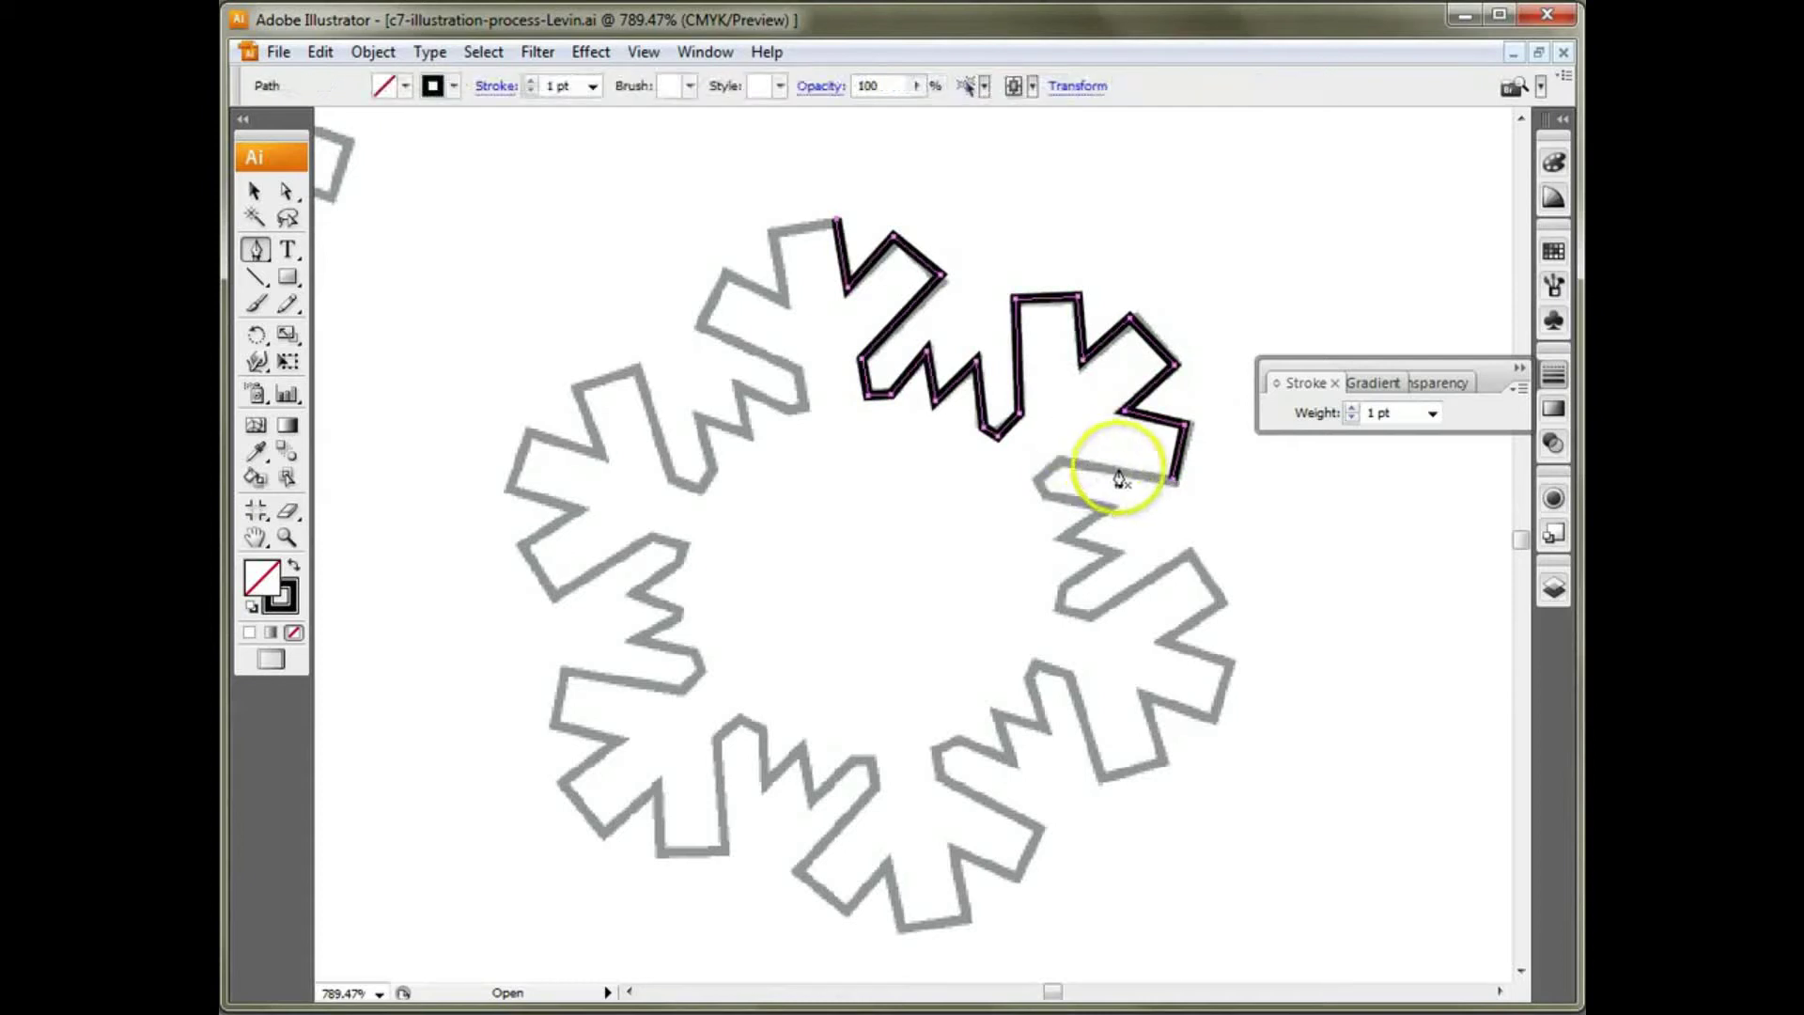
{"action": "left_click", "coordinate": [1172, 480]}
{"action": "left_click", "coordinate": [1065, 459]}
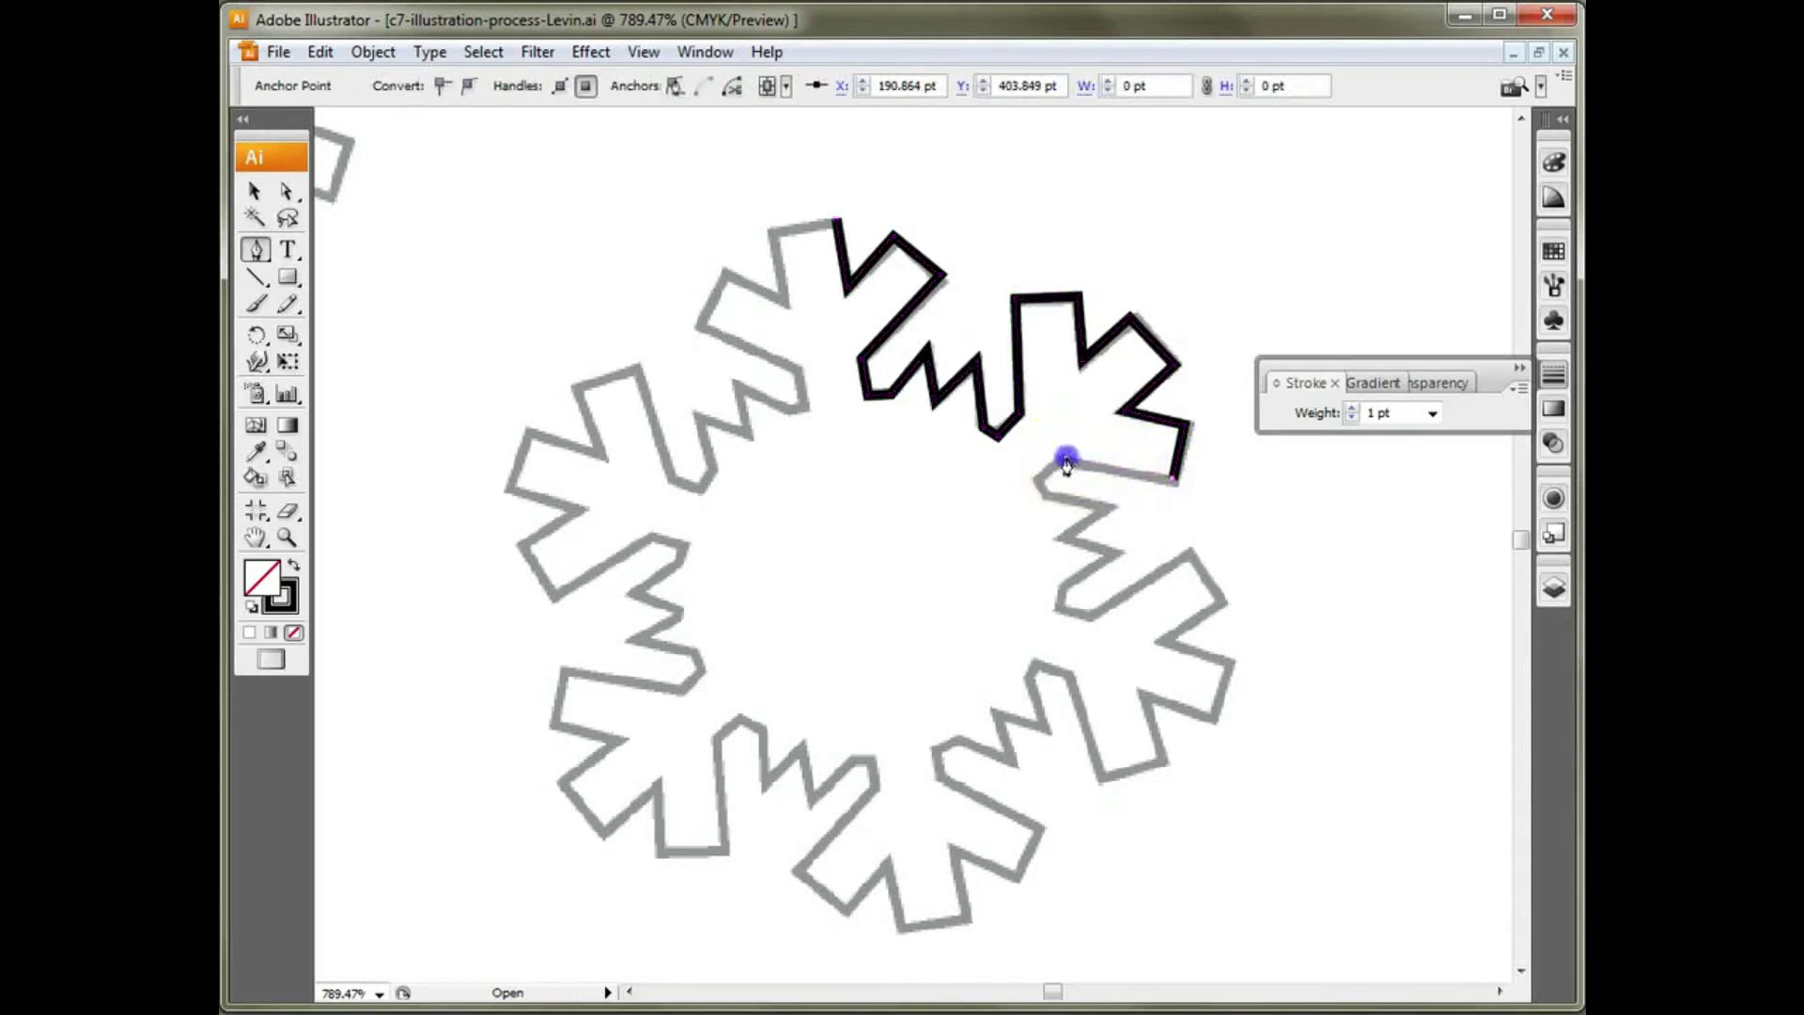
Step: Continue tracing the snowflake outline clockwise through the right zigzag and around the right, lower and left arms to the upper-left arm
{"action": "left_click", "coordinate": [1047, 496]}
{"action": "left_click", "coordinate": [1101, 506]}
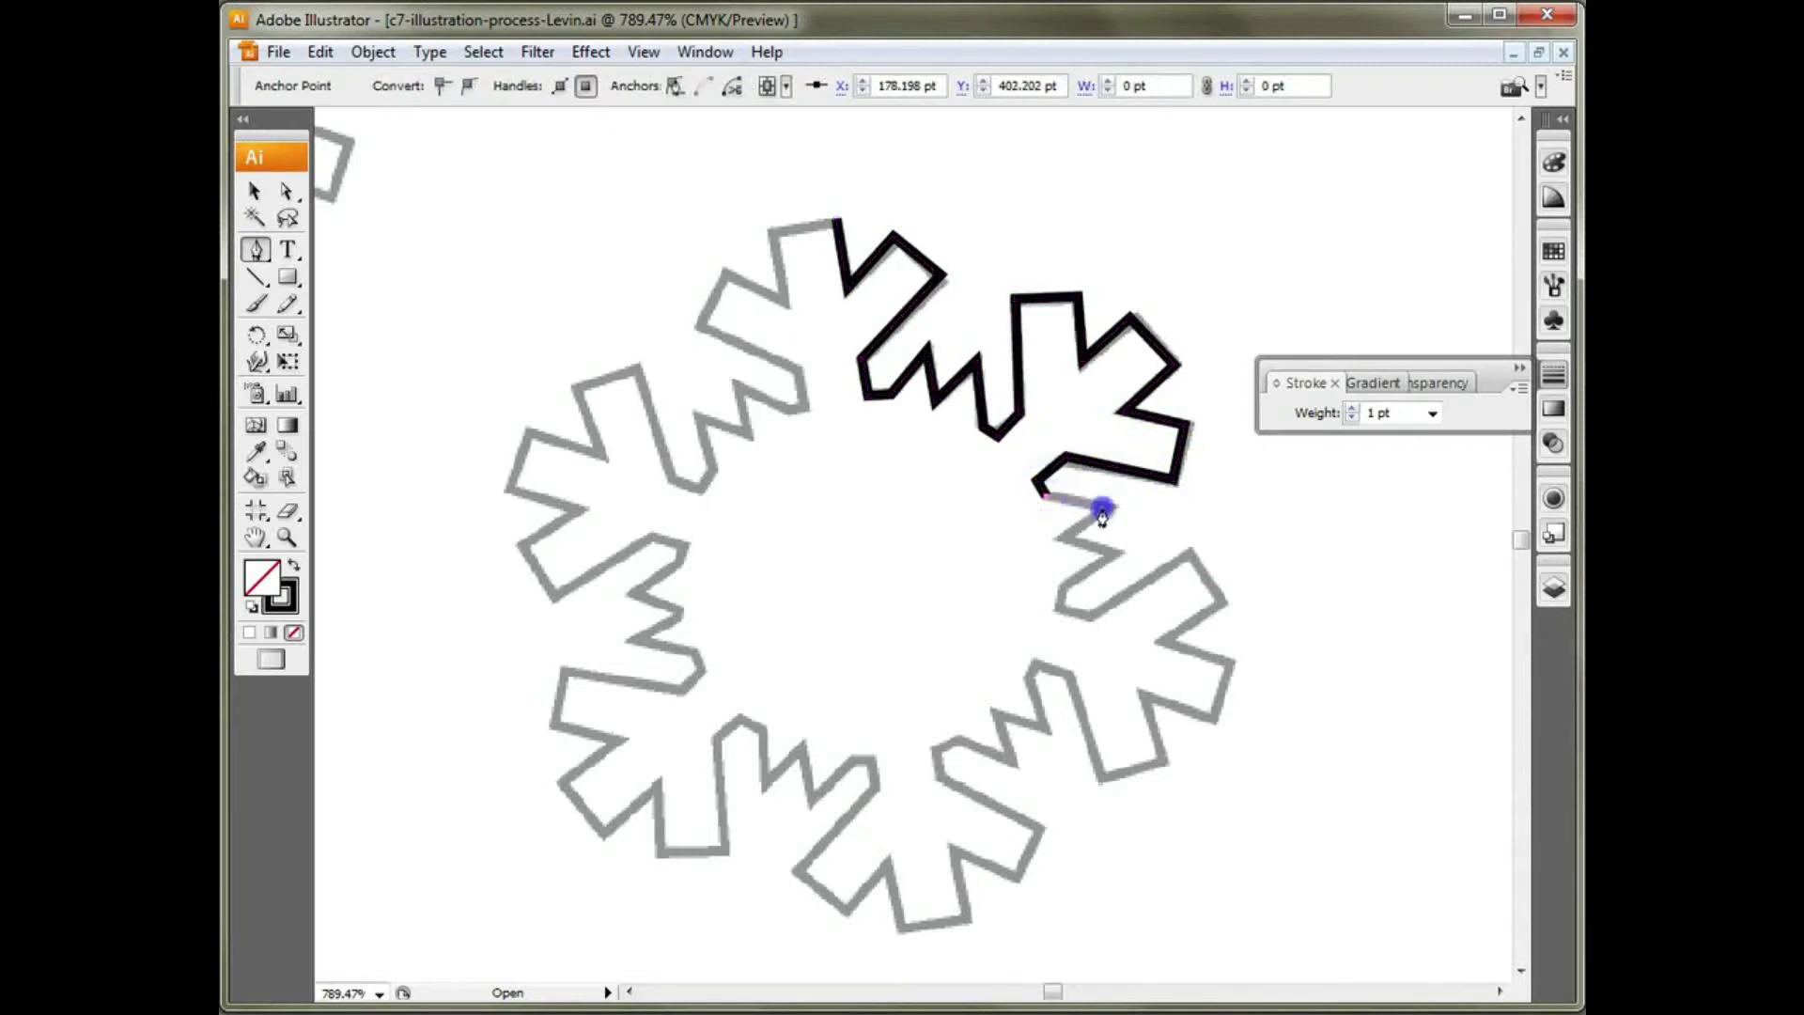
{"action": "left_click", "coordinate": [1116, 553]}
{"action": "left_click", "coordinate": [1061, 589]}
{"action": "left_click", "coordinate": [1092, 615]}
{"action": "left_click", "coordinate": [1189, 553]}
{"action": "left_click", "coordinate": [1222, 601]}
{"action": "left_click", "coordinate": [1163, 639]}
{"action": "left_click", "coordinate": [1230, 667]}
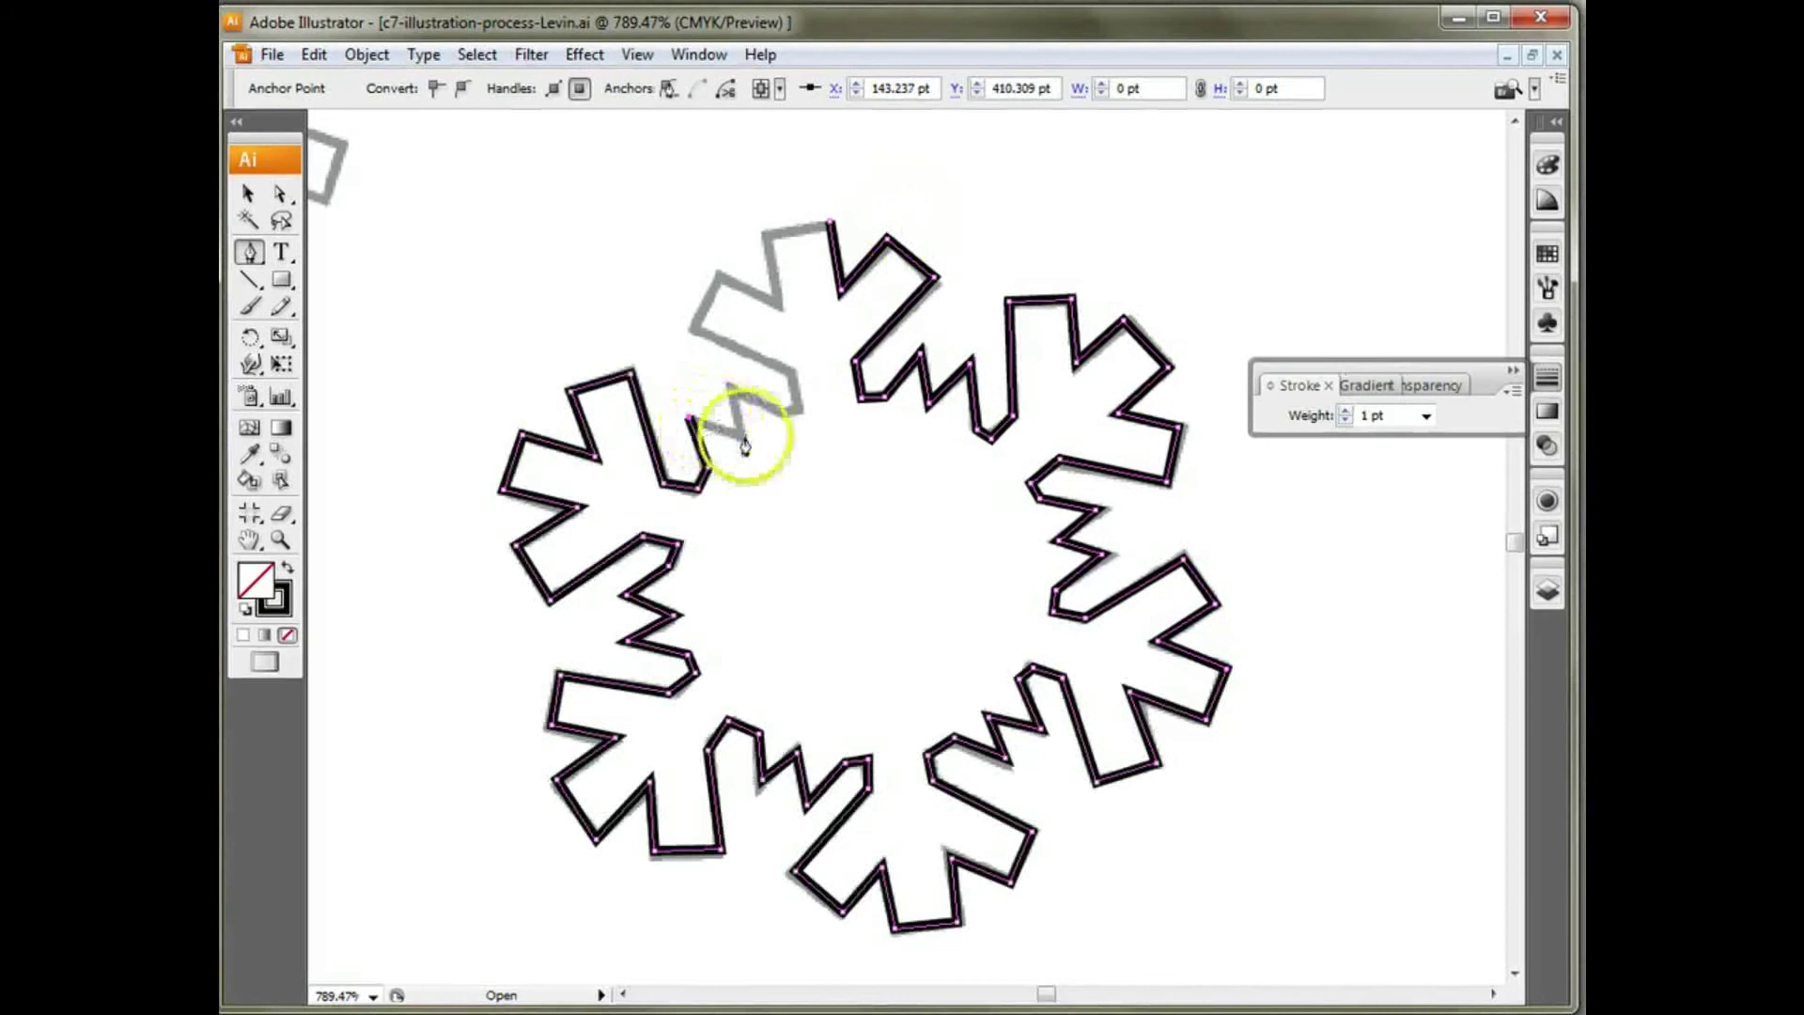
Step: Trace the upper-left zigzag and the top arm's left prong, and close the path at the starting anchor on the top arm
{"action": "left_click", "coordinate": [748, 433]}
{"action": "left_click", "coordinate": [730, 396]}
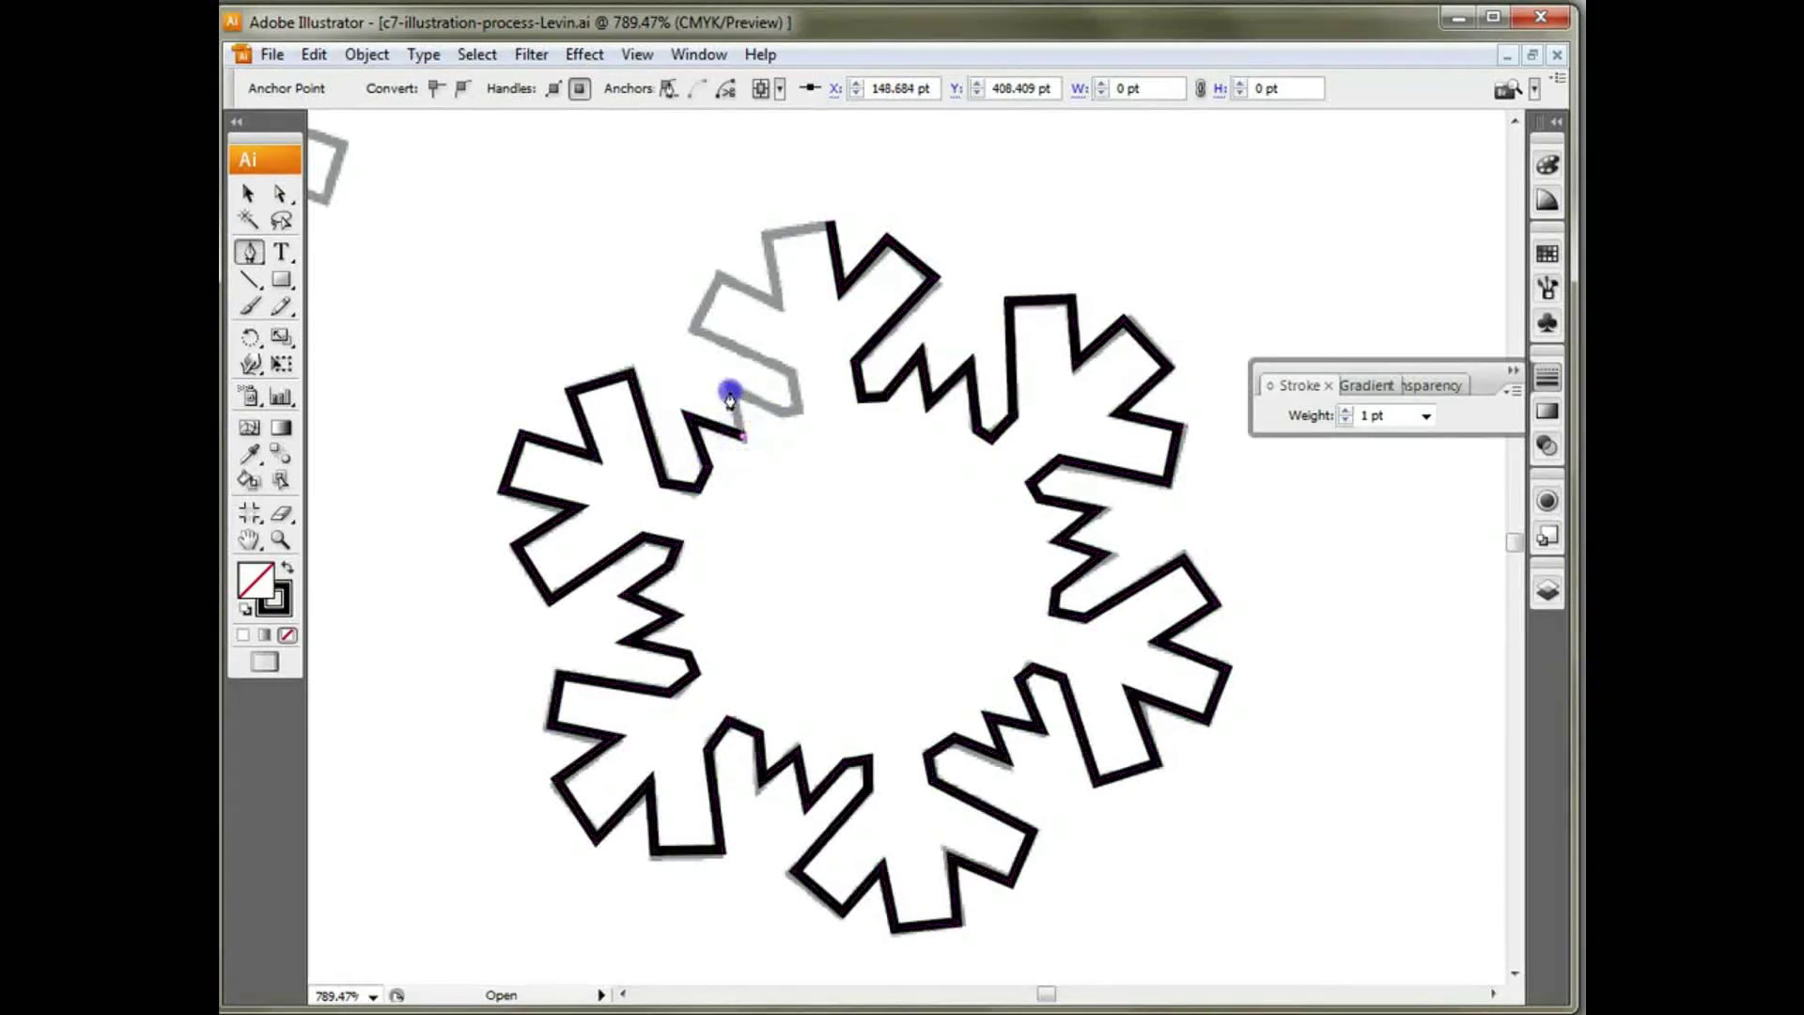
{"action": "left_click", "coordinate": [798, 410]}
{"action": "left_click", "coordinate": [794, 368]}
{"action": "left_click", "coordinate": [695, 325]}
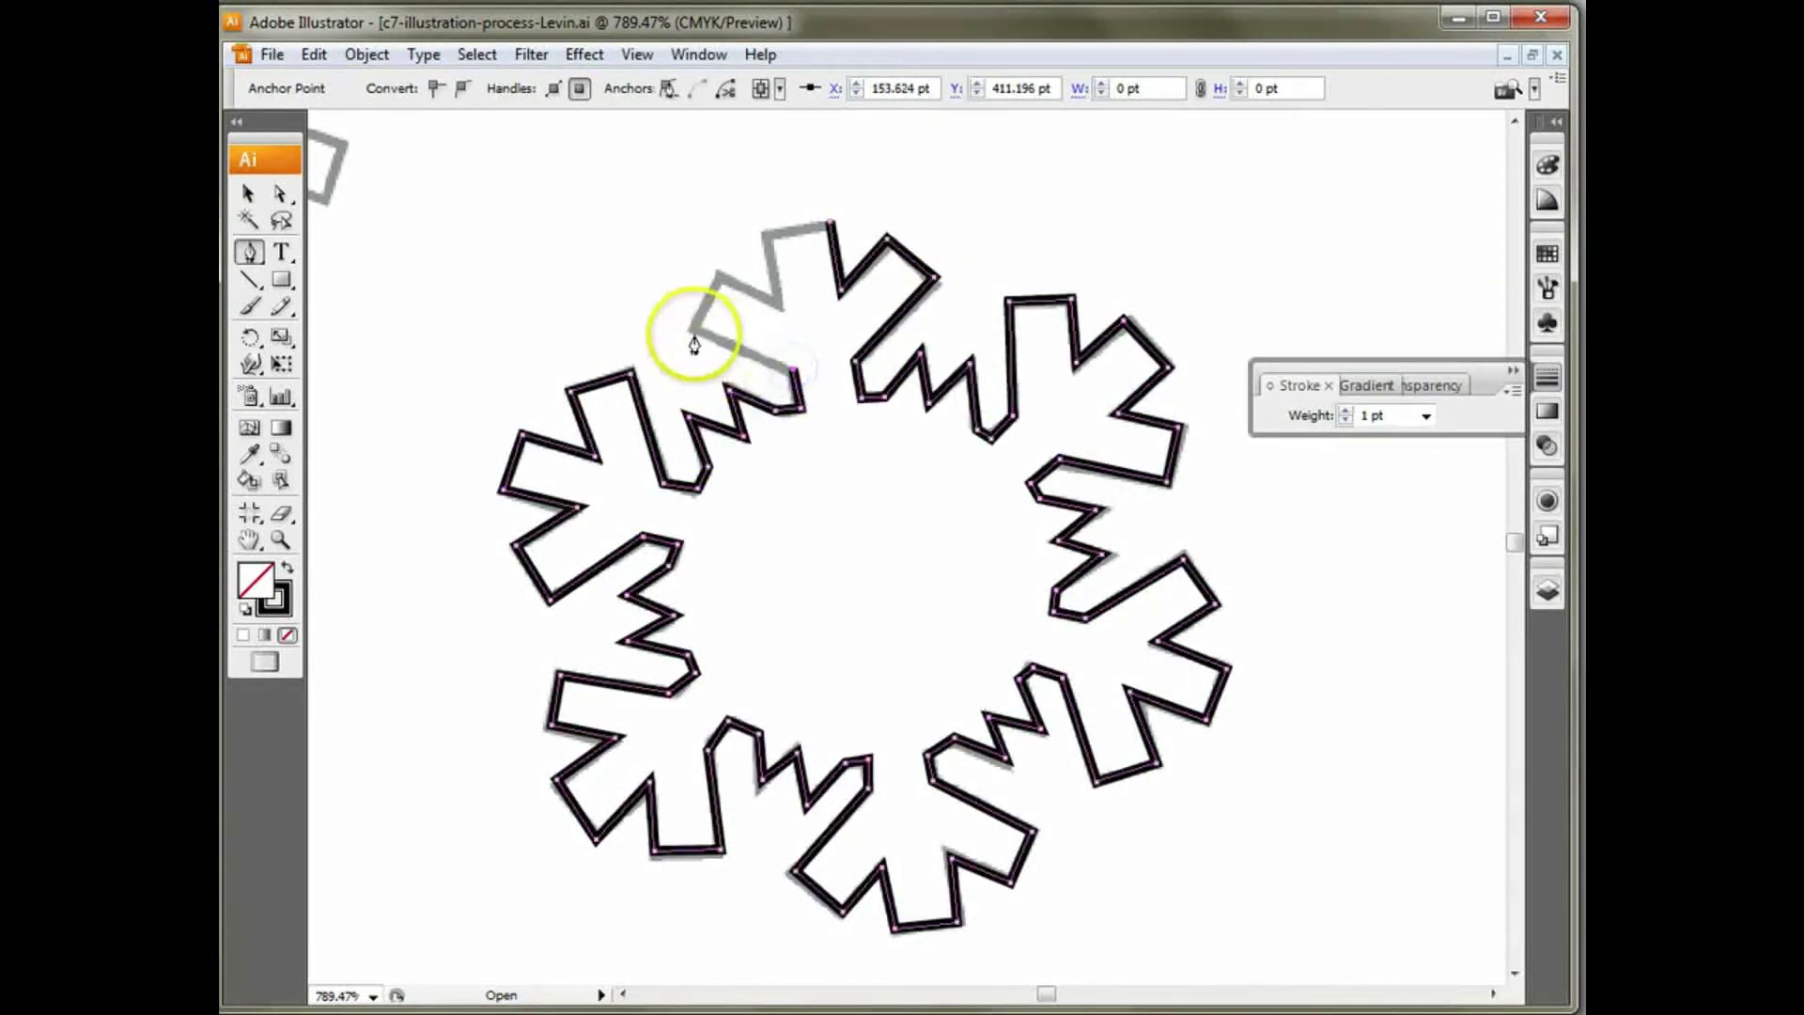
{"action": "left_click", "coordinate": [717, 270]}
{"action": "left_click", "coordinate": [780, 303]}
{"action": "left_click", "coordinate": [769, 237]}
{"action": "left_click", "coordinate": [830, 225]}
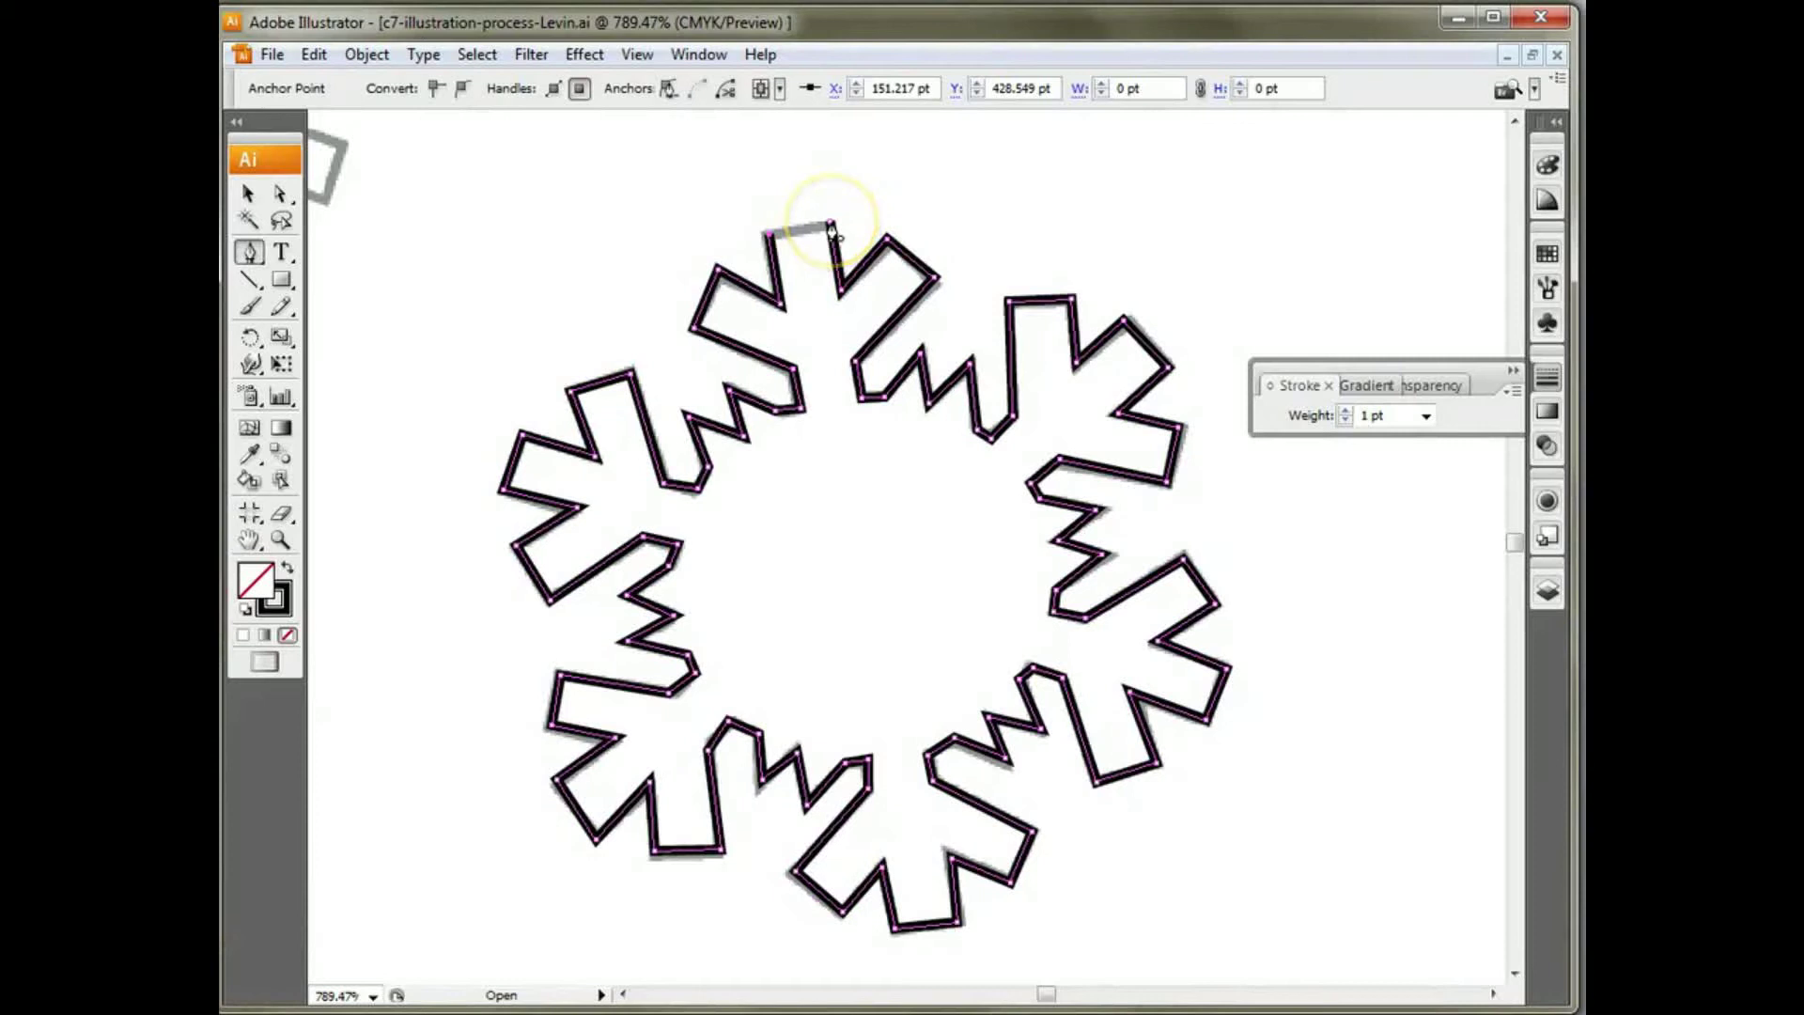
Step: Close the snowflake path at the top arm and adjust that arm's right corner anchor with the Direct Selection tool to match the template
{"action": "left_click", "coordinate": [831, 224]}
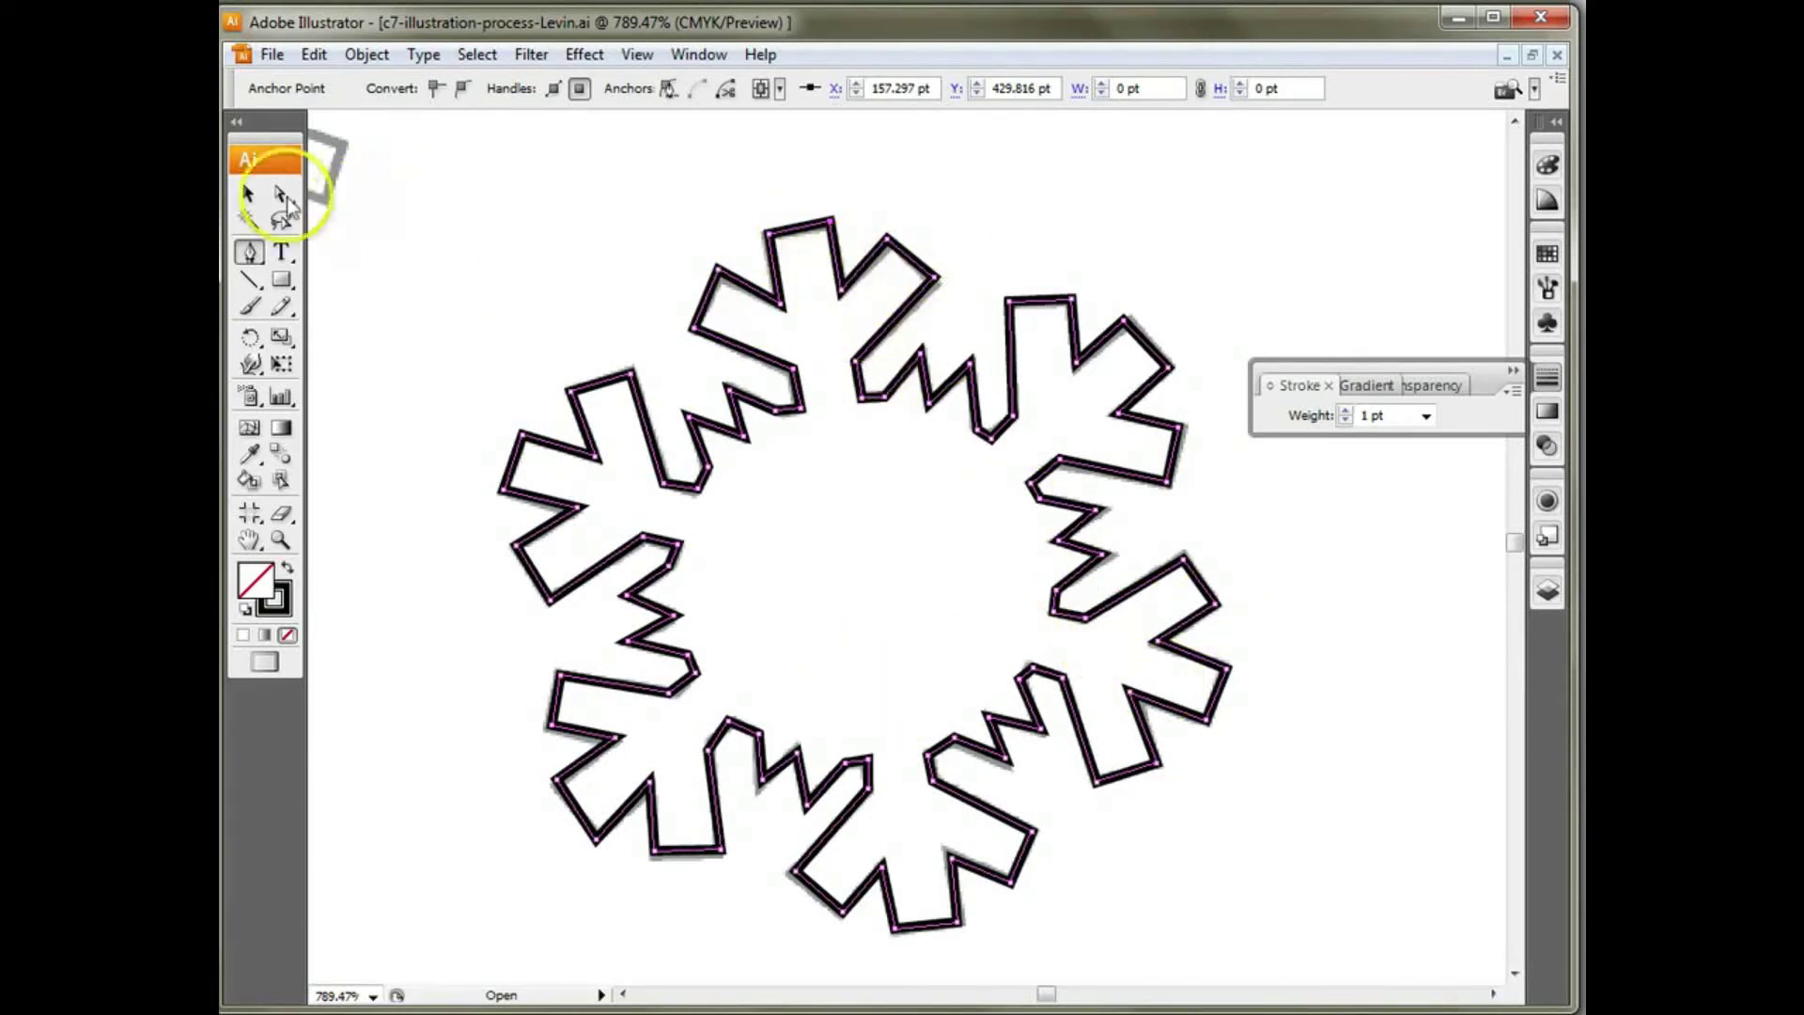
{"action": "left_click", "coordinate": [280, 195]}
{"action": "left_click", "coordinate": [453, 193]}
{"action": "left_click", "coordinate": [806, 233]}
{"action": "left_click", "coordinate": [821, 228]}
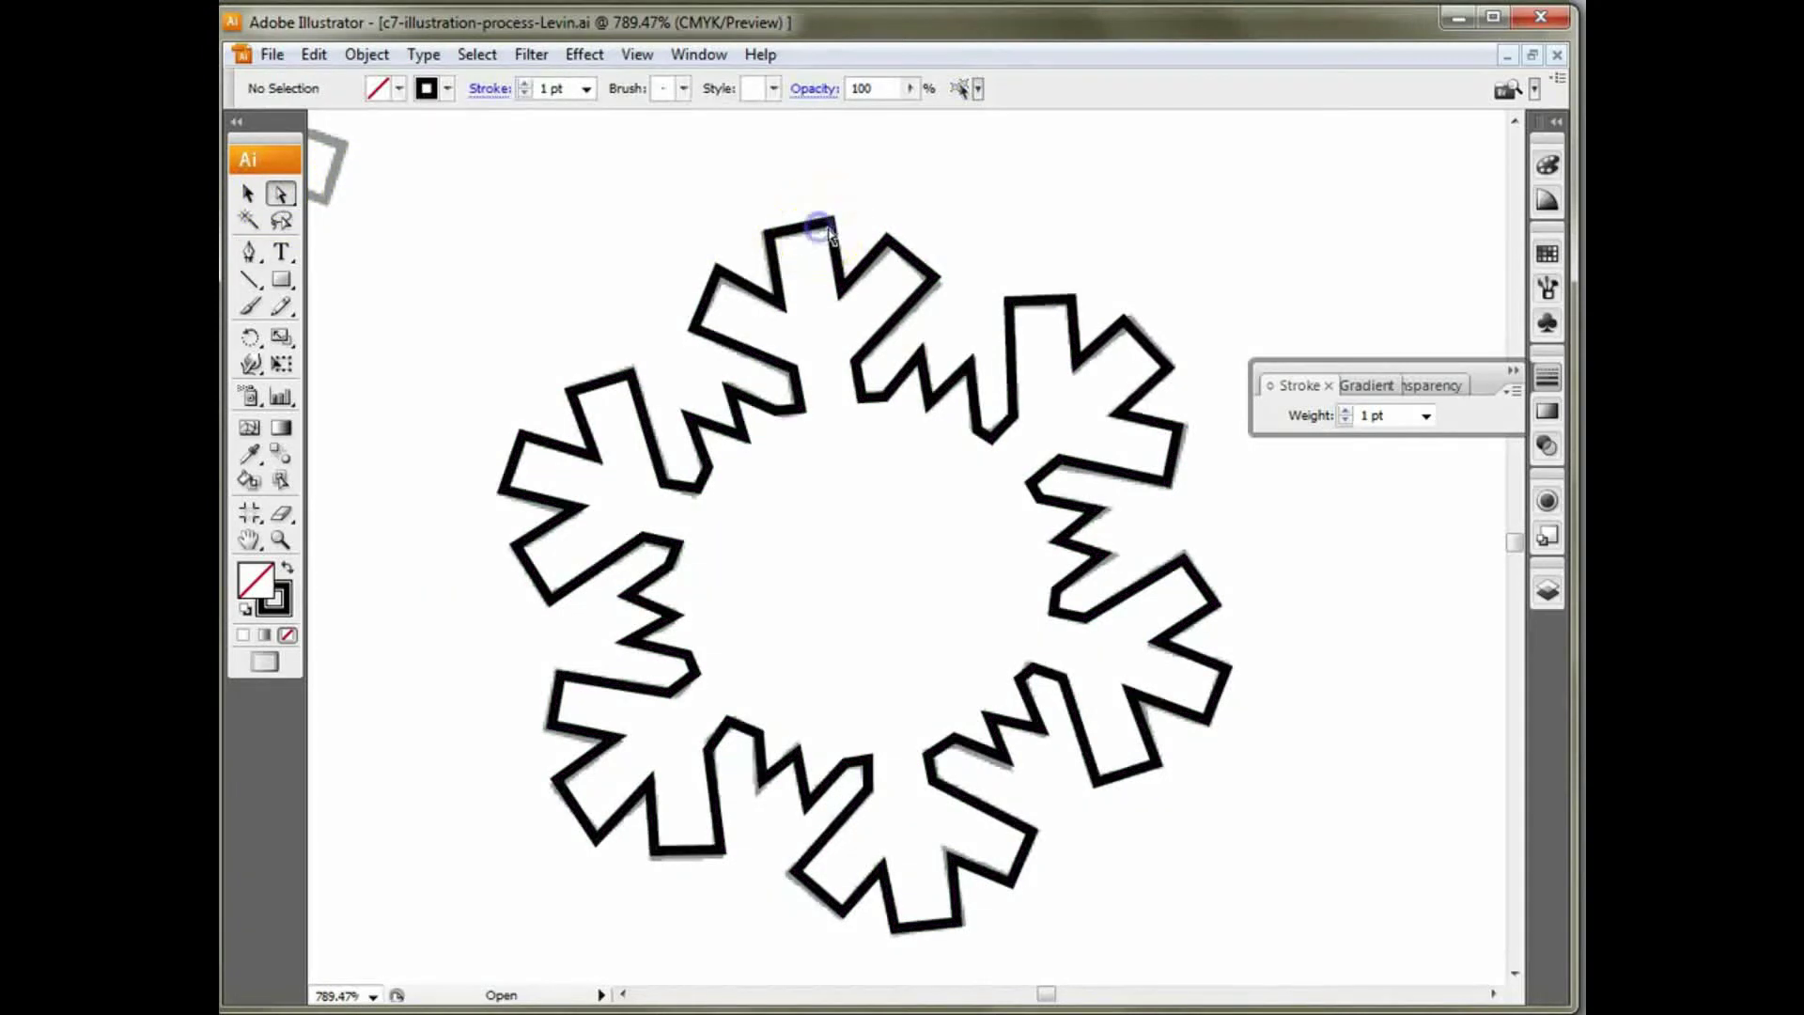
{"action": "left_click", "coordinate": [830, 229]}
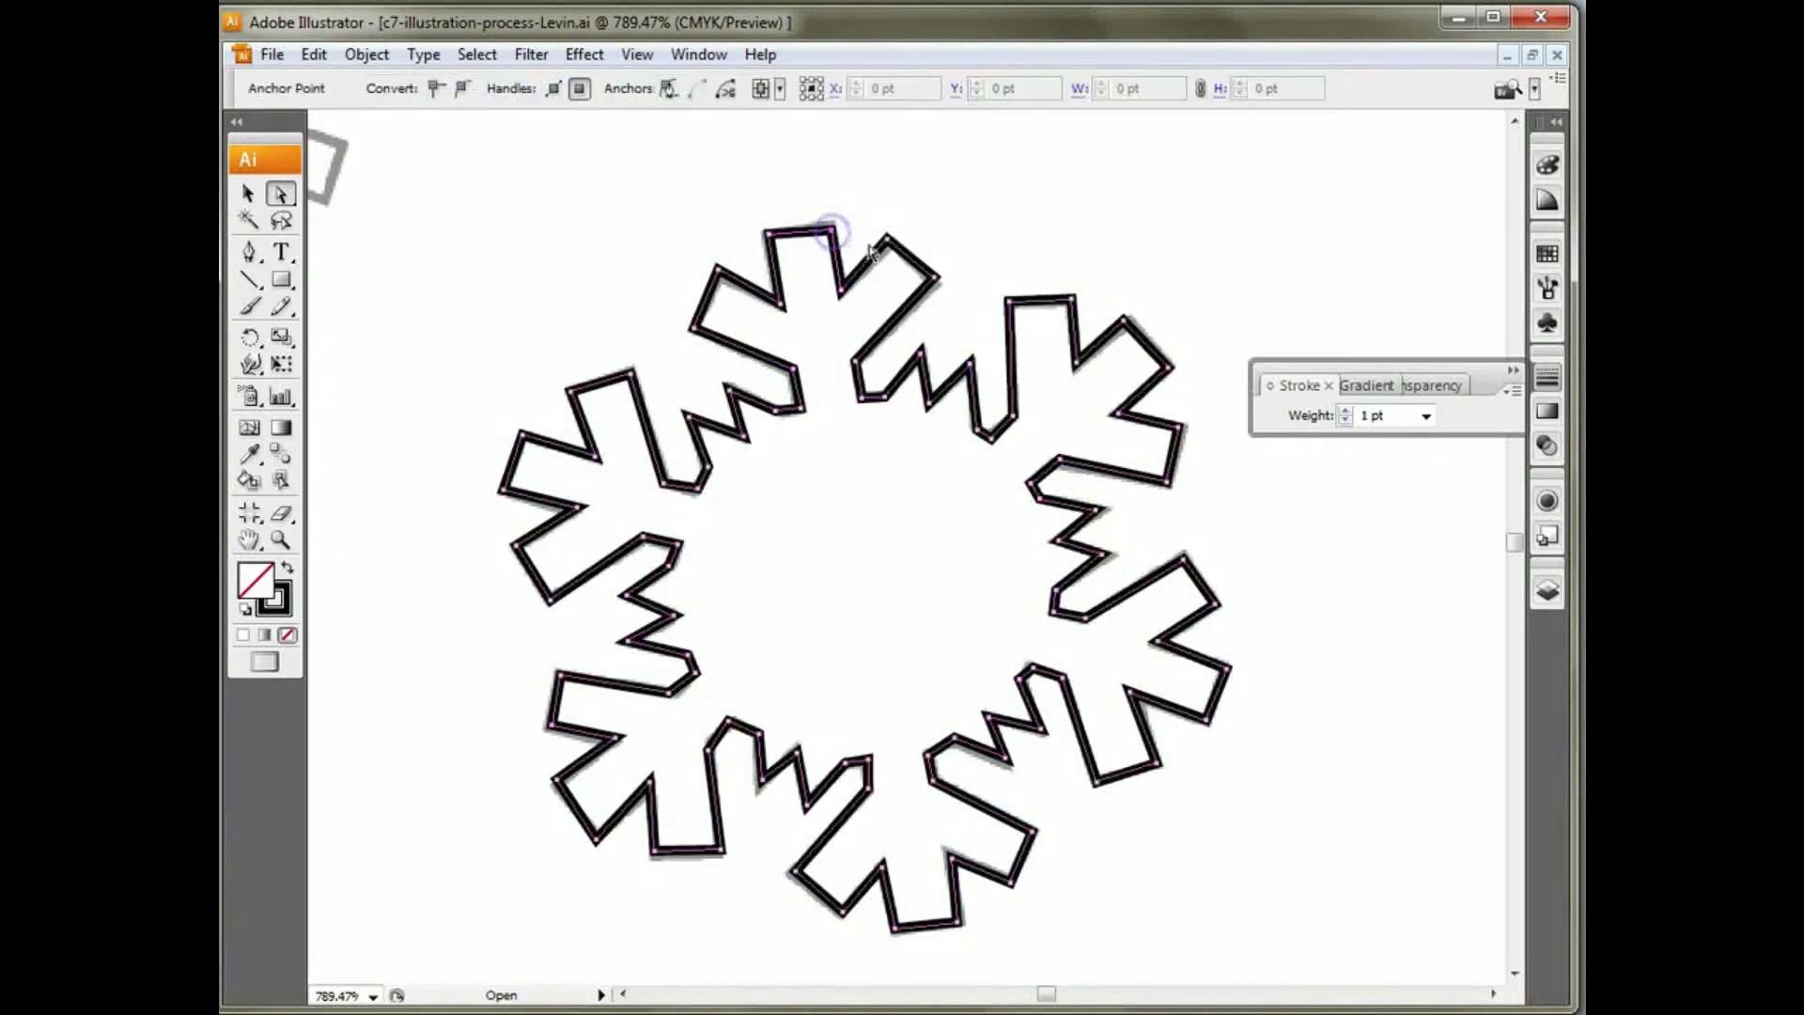
{"action": "left_click", "coordinate": [831, 228]}
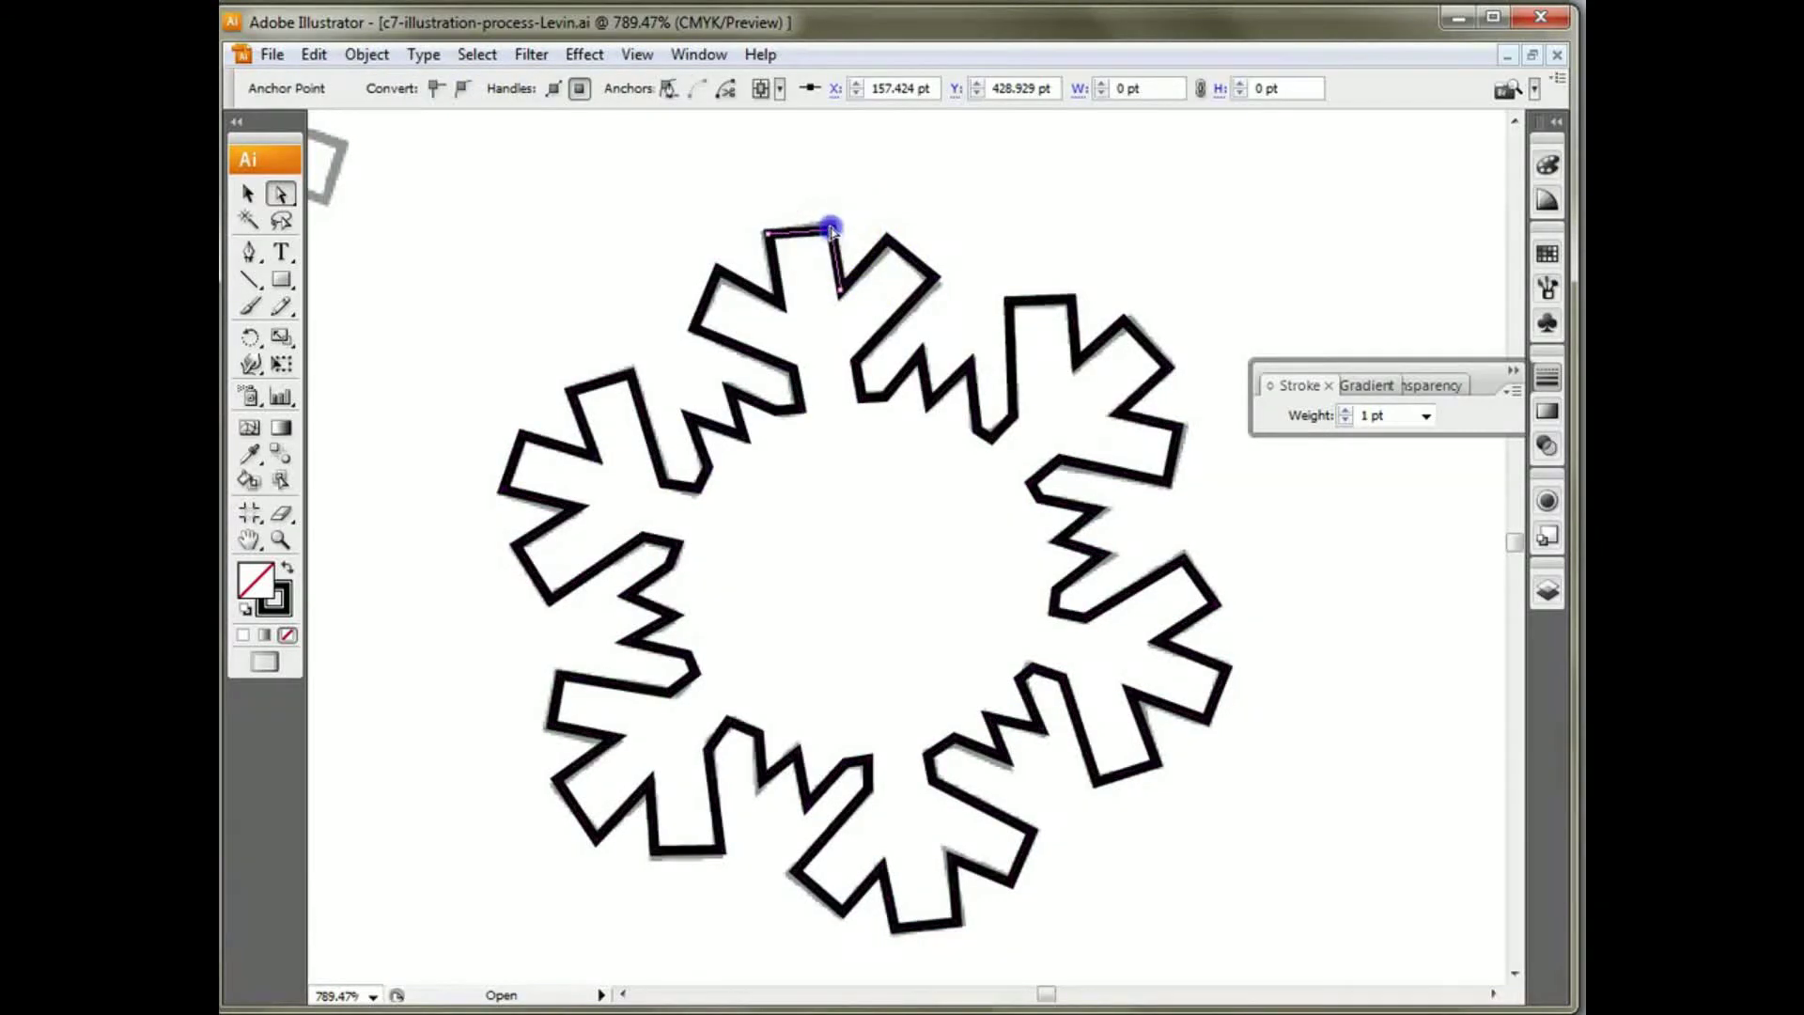
{"action": "left_click", "coordinate": [830, 228]}
Step: Fine-tune the anchors on the top arm's right prong, the upper-right arm and the lower-right zigzag to fit the template
{"action": "left_click", "coordinate": [934, 282]}
{"action": "left_click", "coordinate": [839, 297]}
{"action": "left_click", "coordinate": [889, 240]}
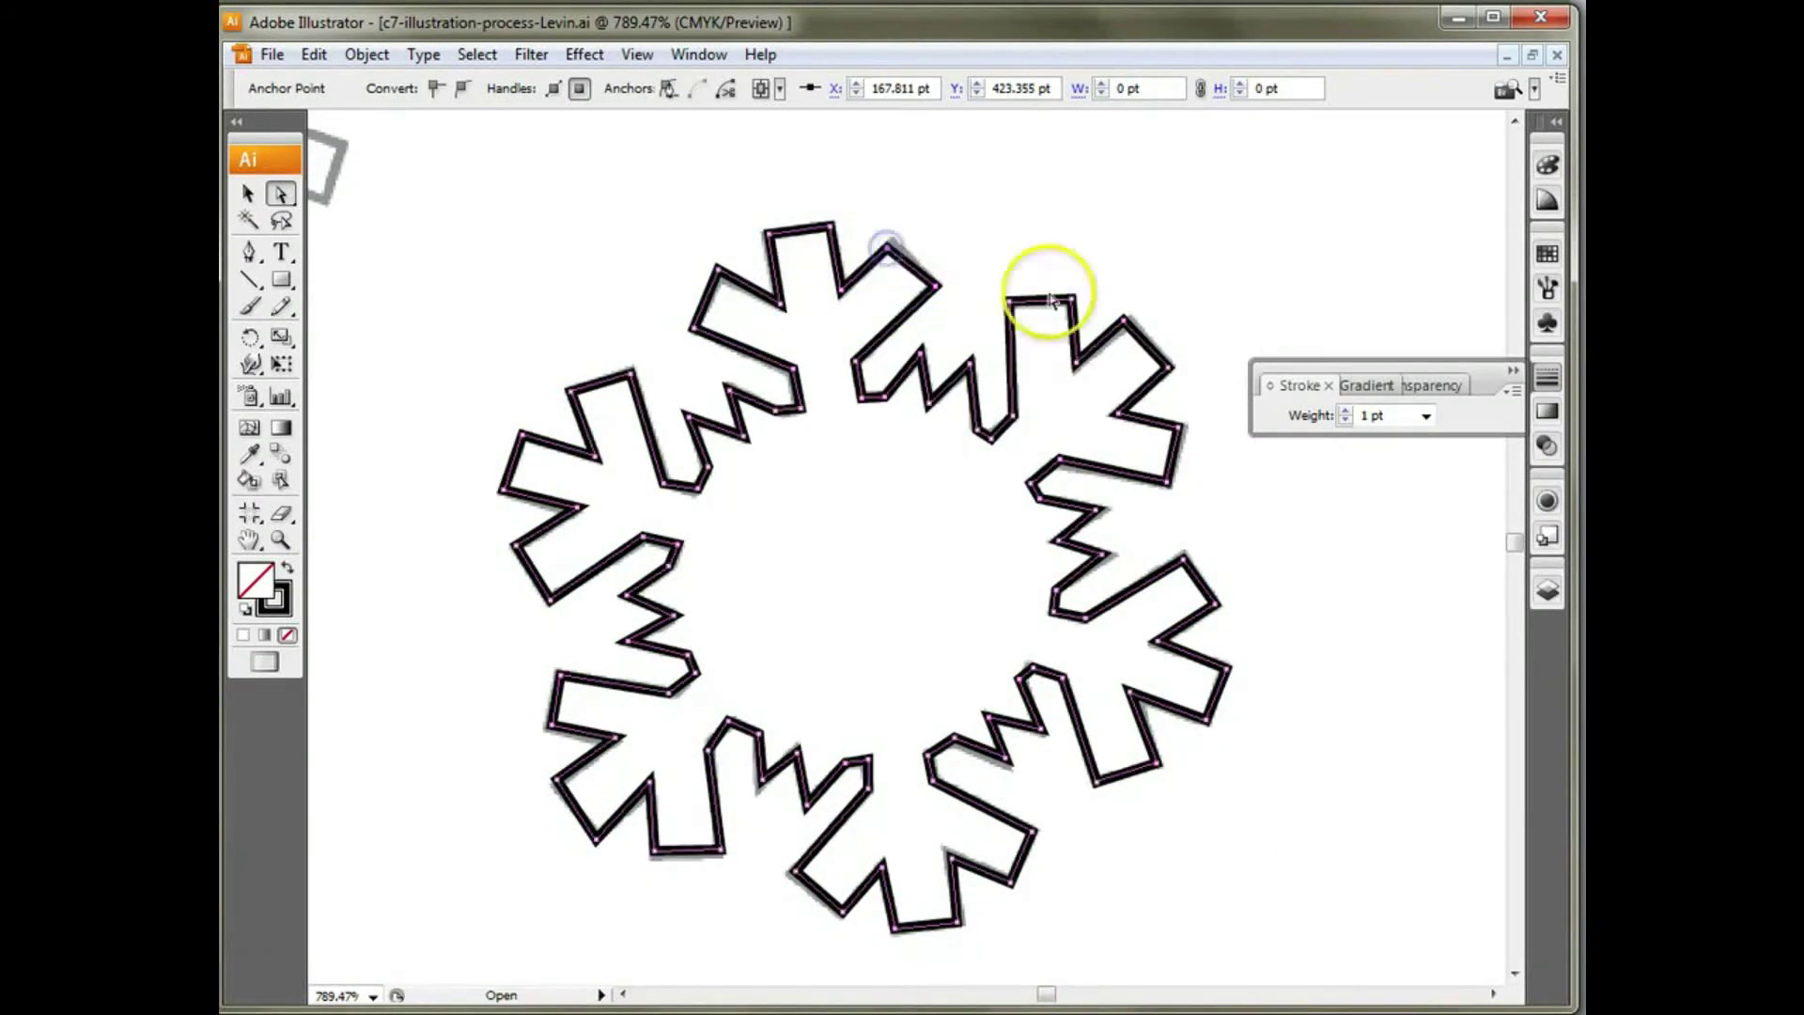
{"action": "left_click_drag", "start_coordinate": [1124, 320], "coordinate": [1181, 246]}
{"action": "mouse_move", "coordinate": [1170, 366]}
{"action": "left_mouse_down"}
{"action": "mouse_move", "coordinate": [1240, 291]}
{"action": "mouse_move", "coordinate": [1187, 301]}
{"action": "mouse_move", "coordinate": [1171, 348]}
{"action": "left_mouse_up"}
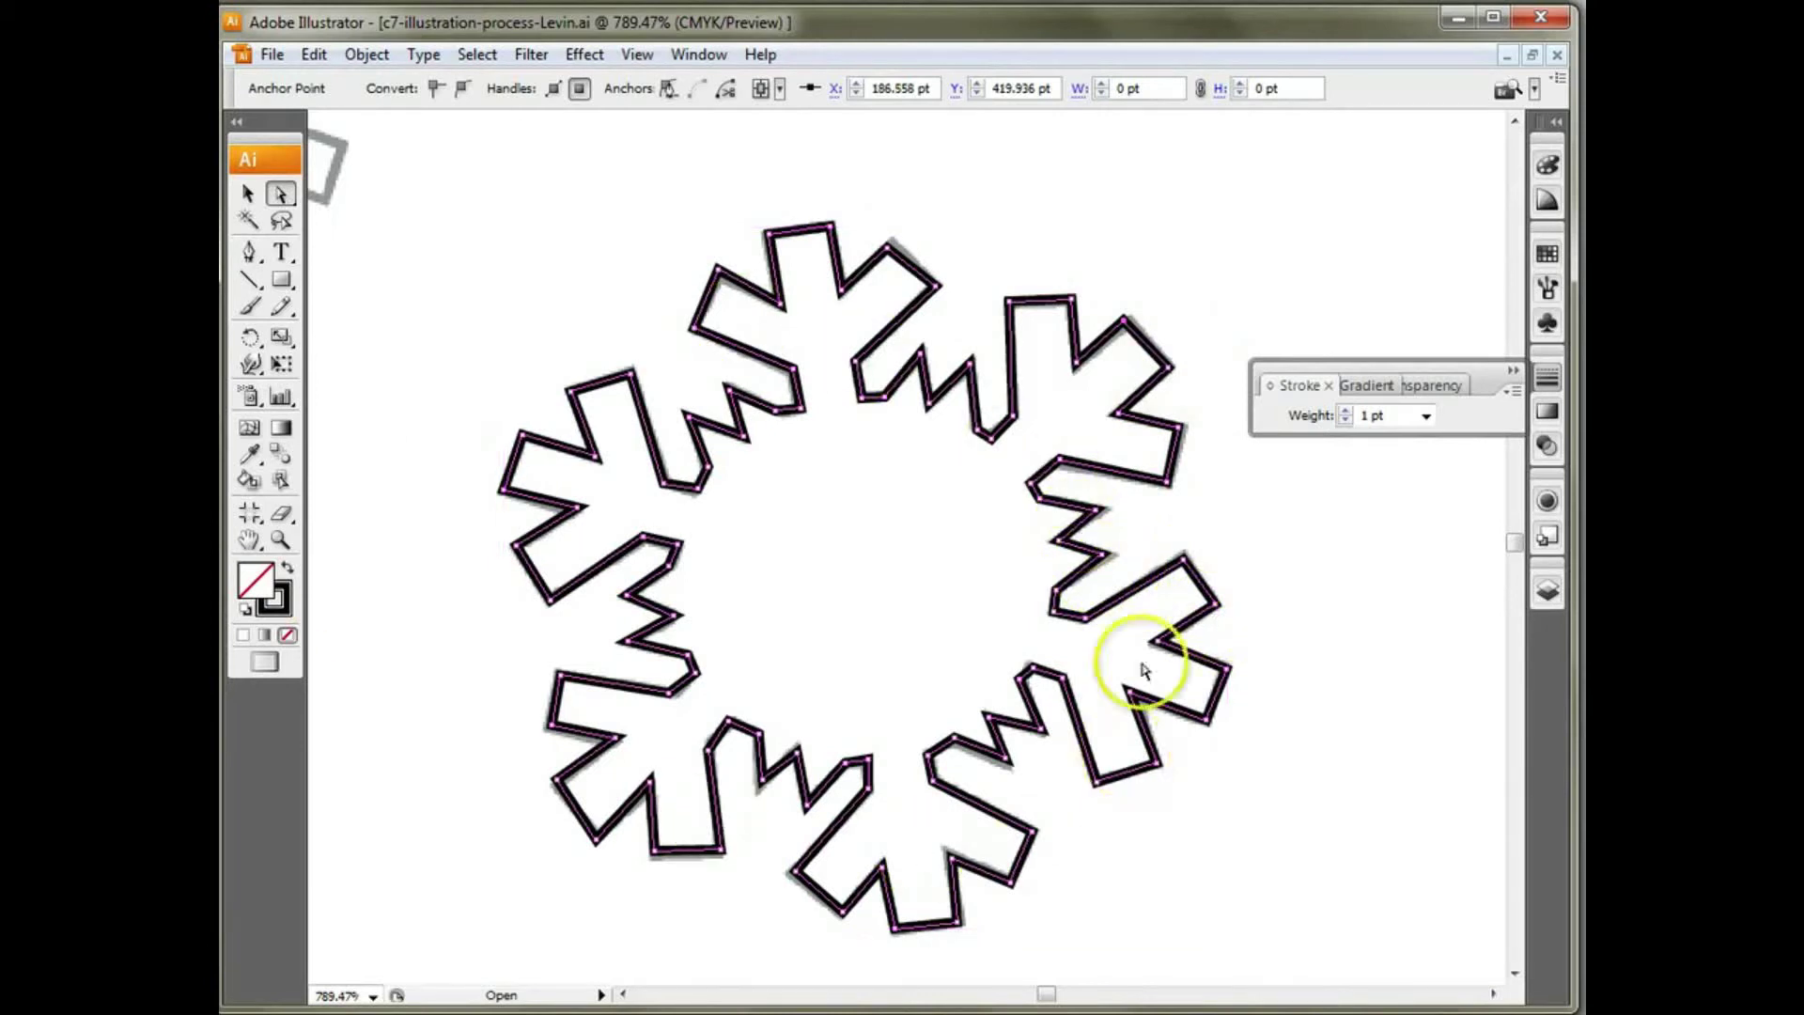
{"action": "left_click", "coordinate": [1002, 765]}
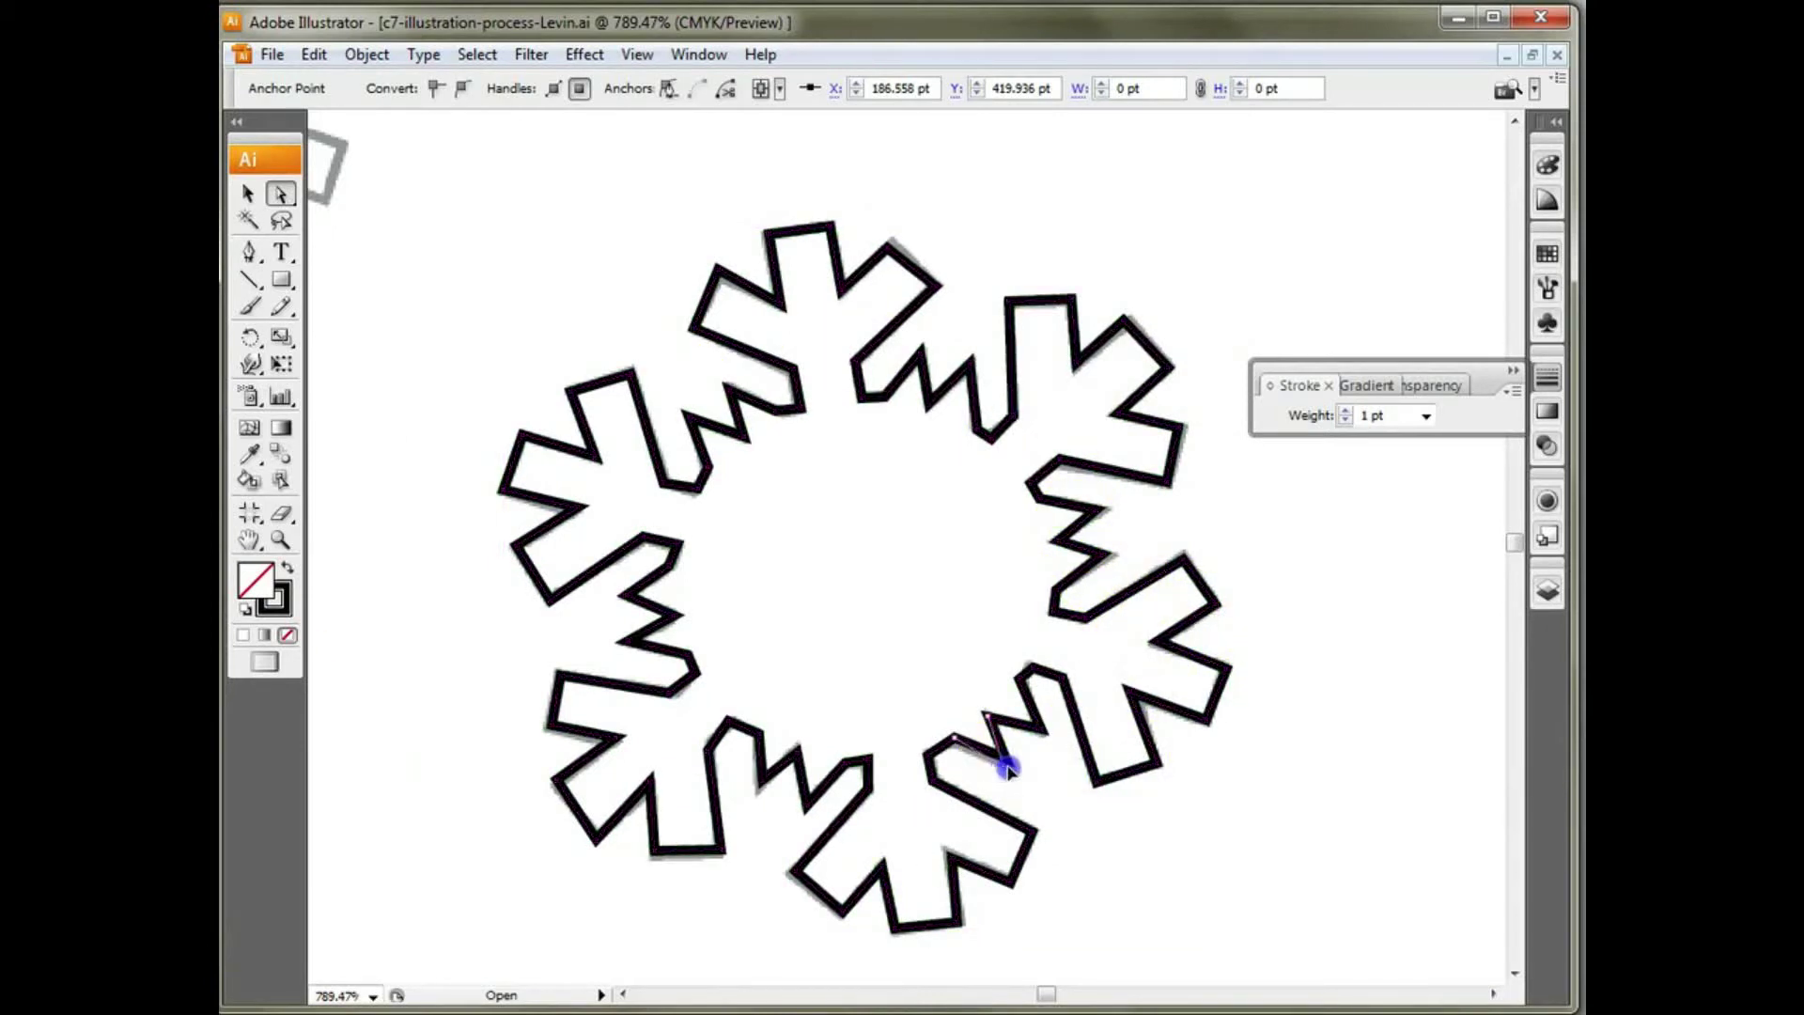
{"action": "left_click", "coordinate": [1003, 771]}
Step: Save the illustration, then fit the artboard in view and deselect the traced snowflake
{"action": "left_click", "coordinate": [272, 55]}
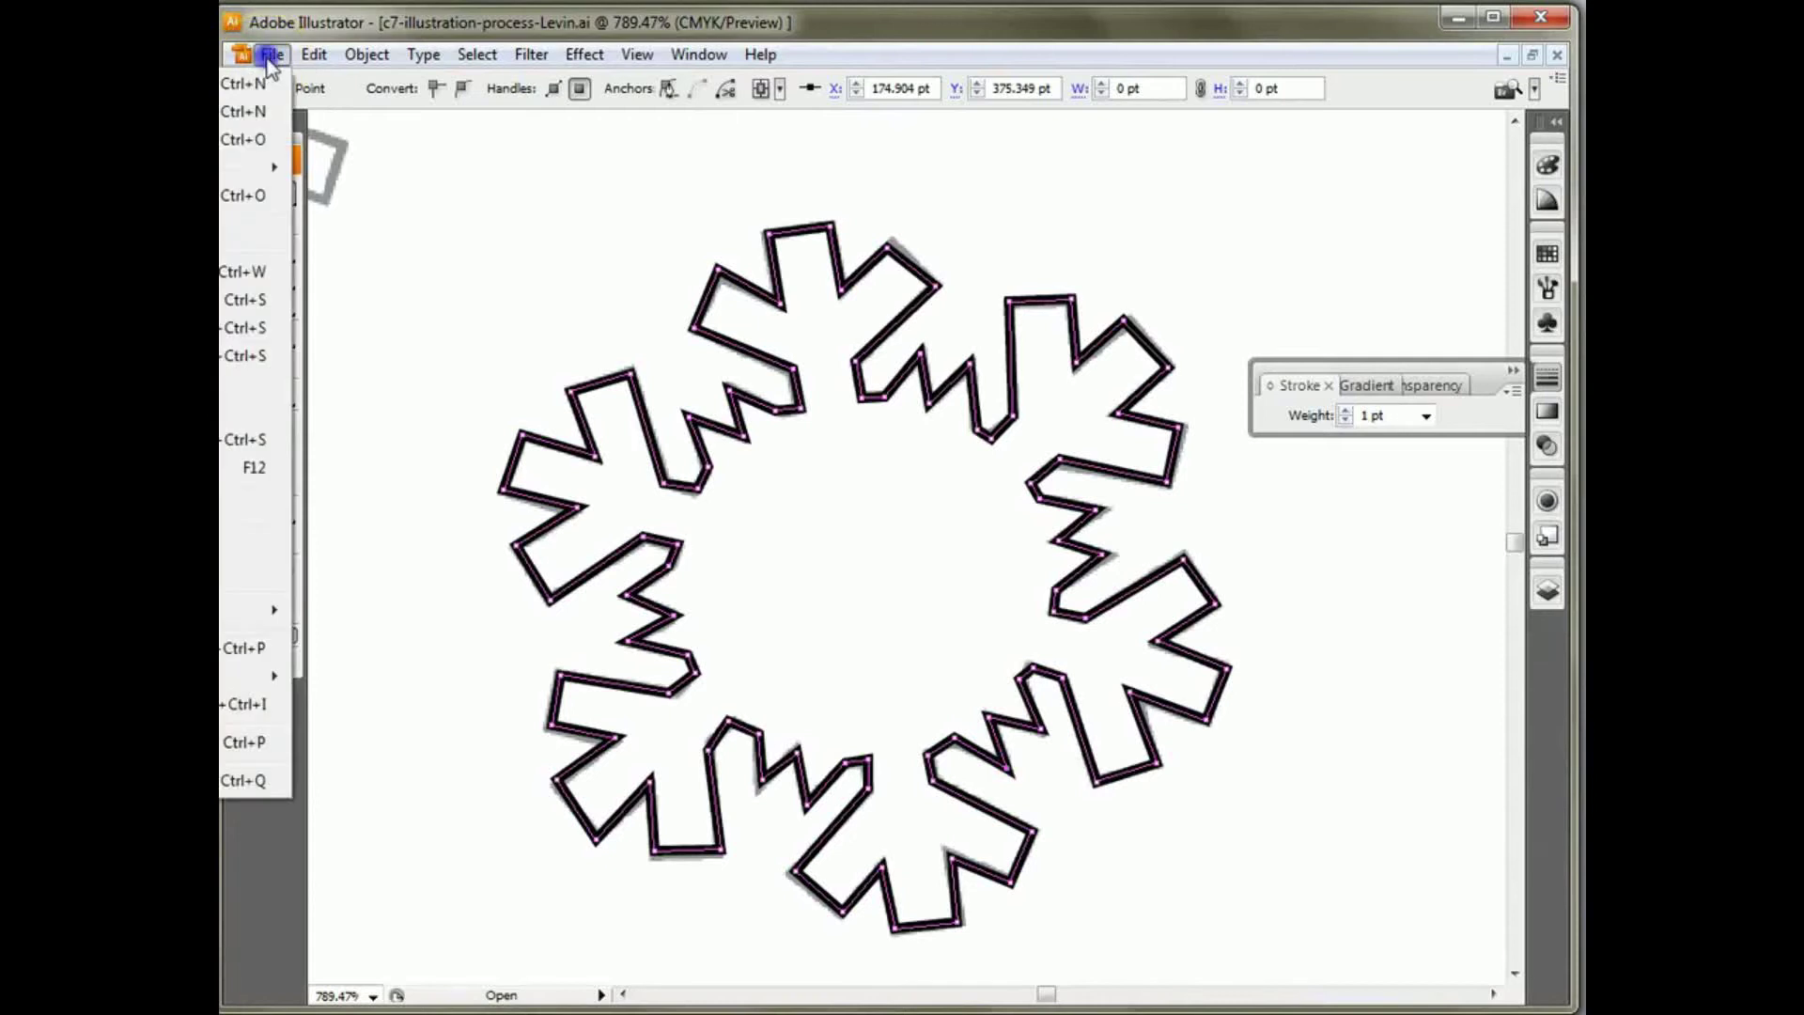
{"action": "left_click", "coordinate": [255, 299]}
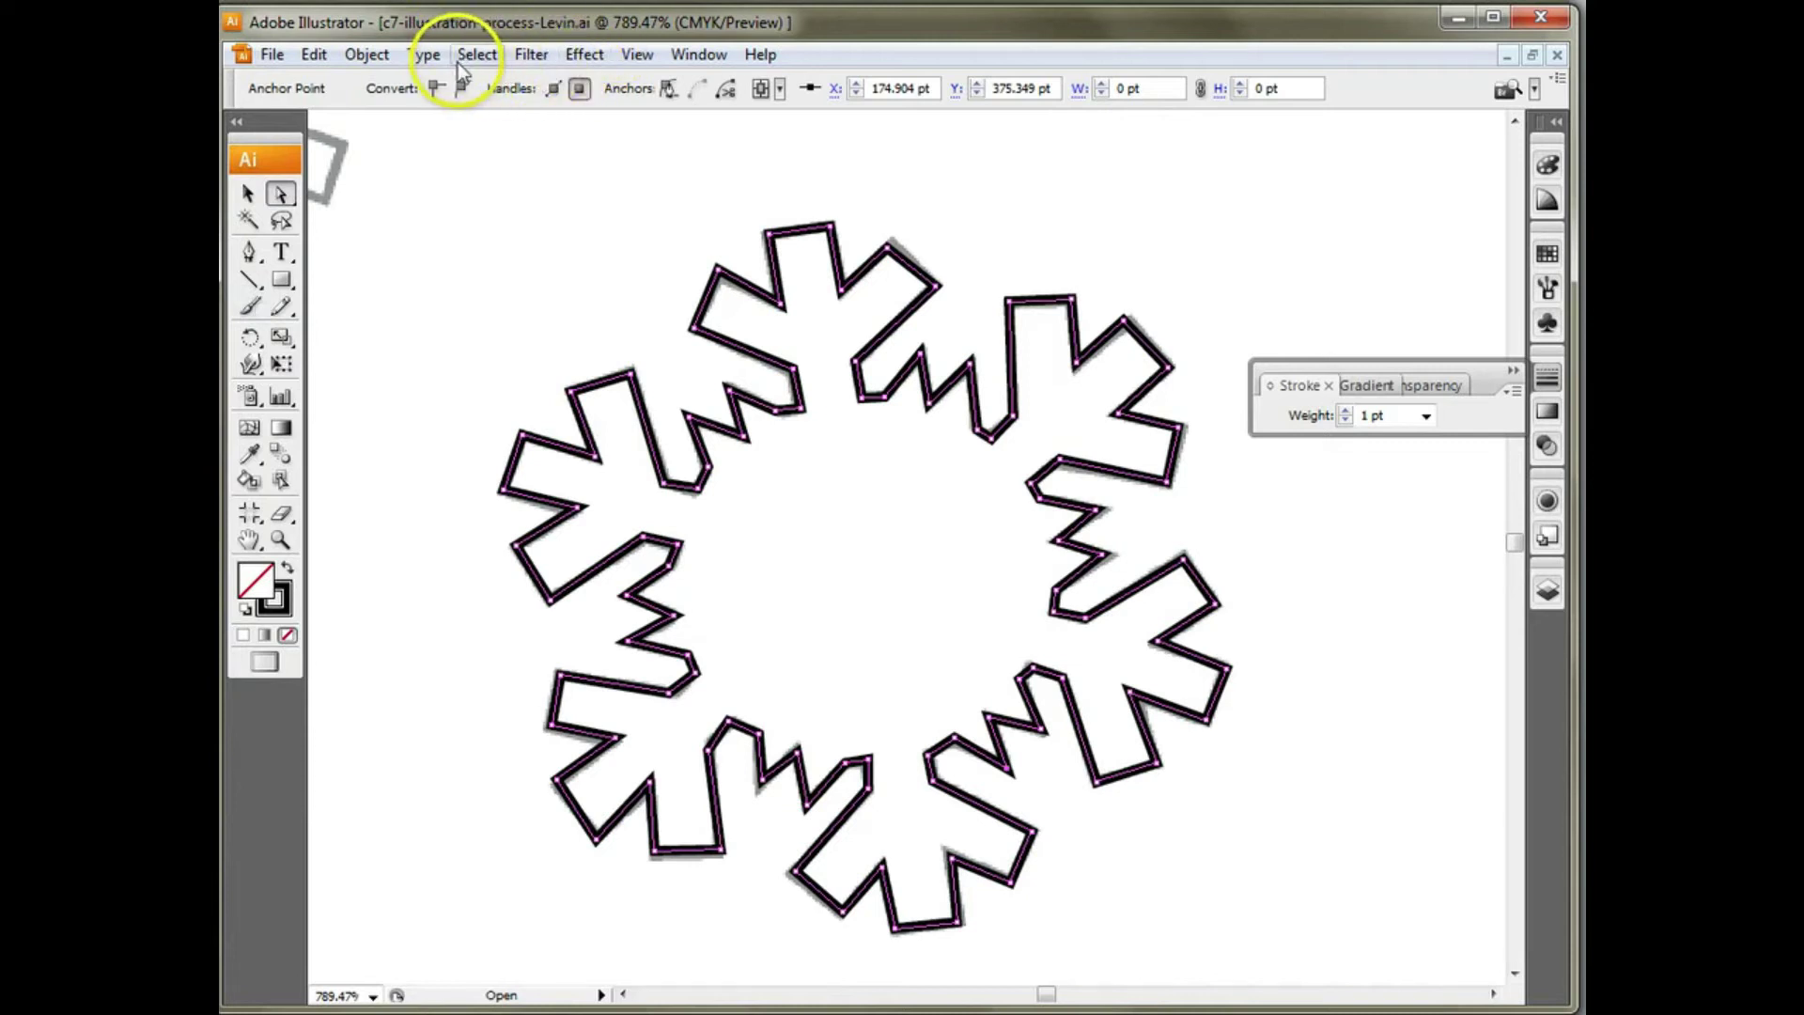
{"action": "left_click", "coordinate": [632, 55]}
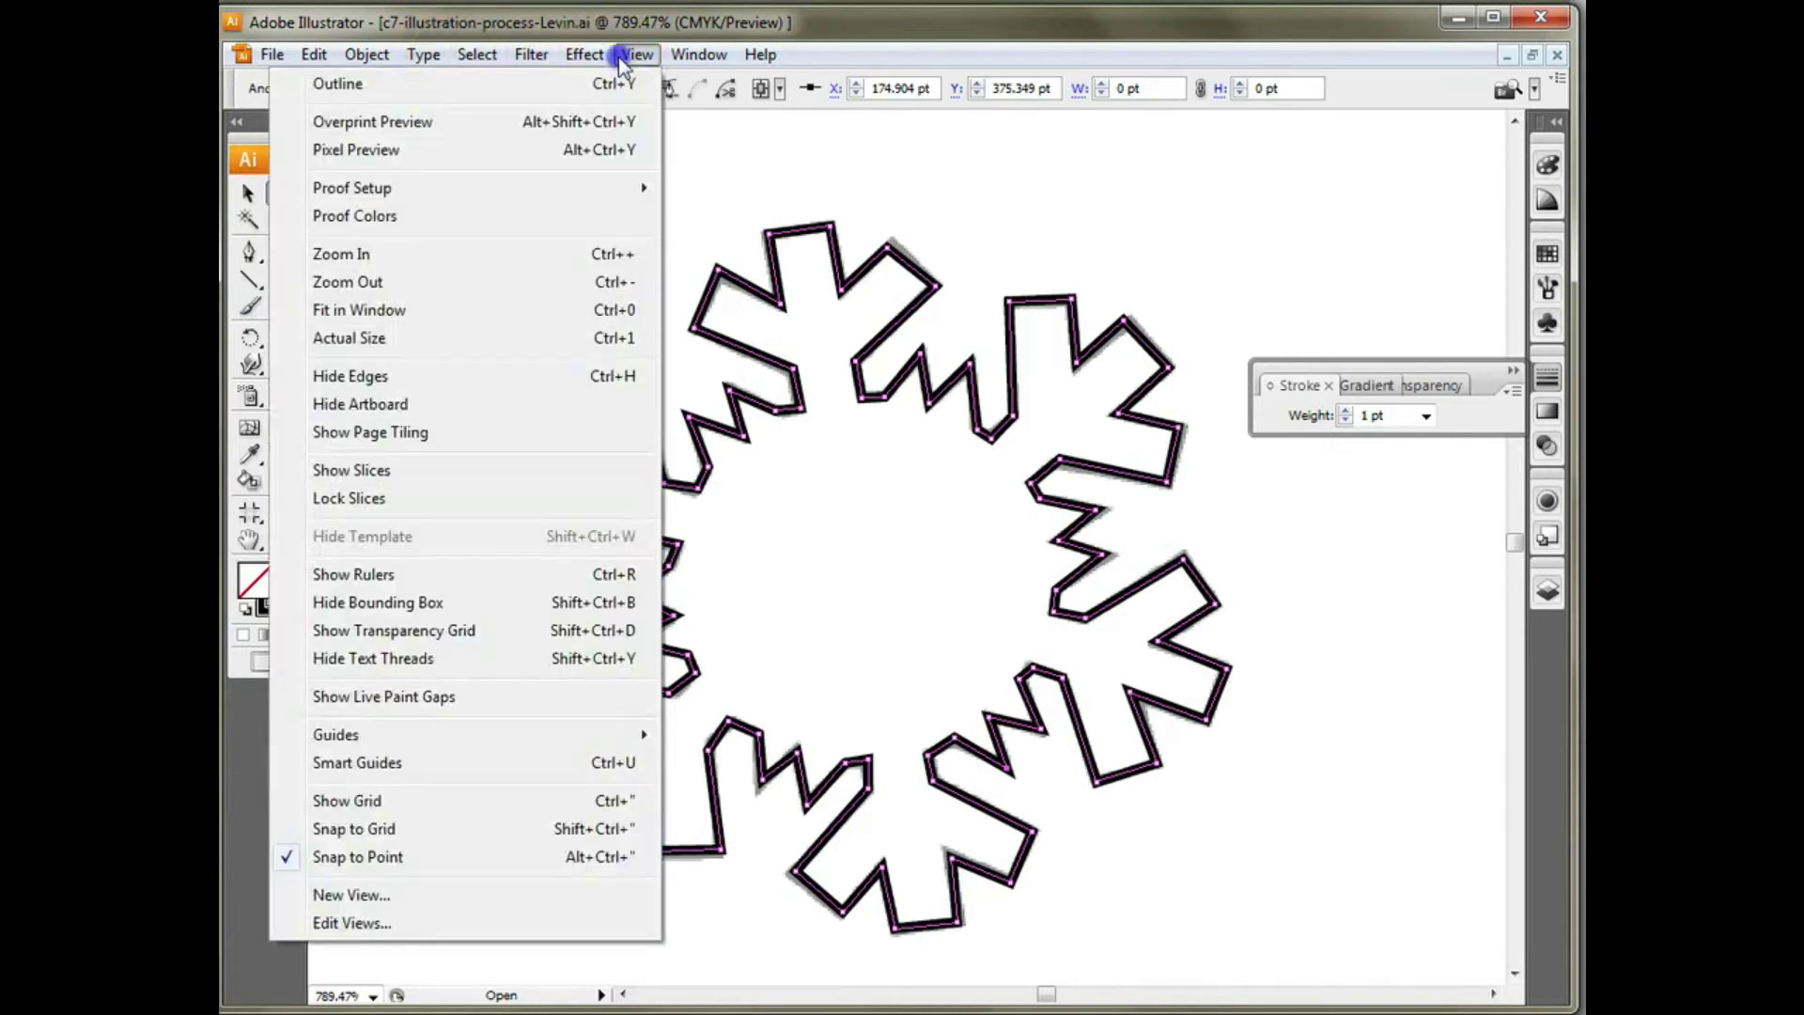
{"action": "left_click", "coordinate": [611, 311]}
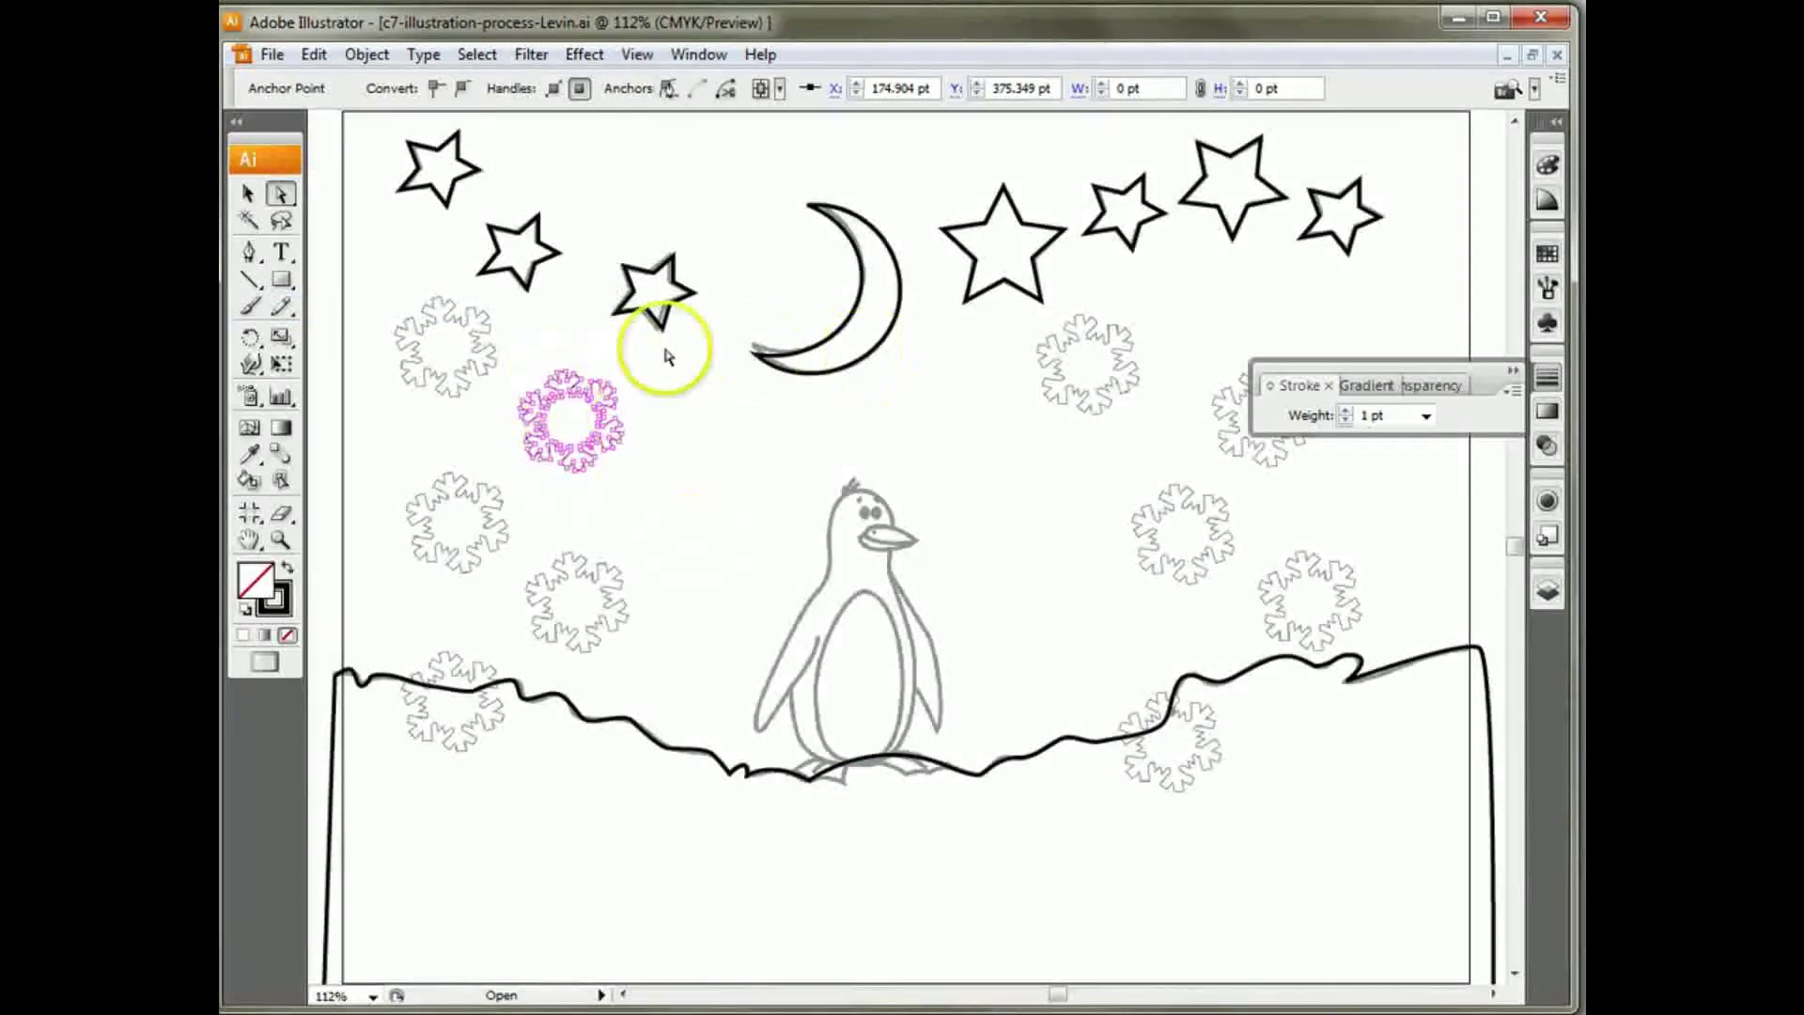
{"action": "left_click", "coordinate": [250, 194]}
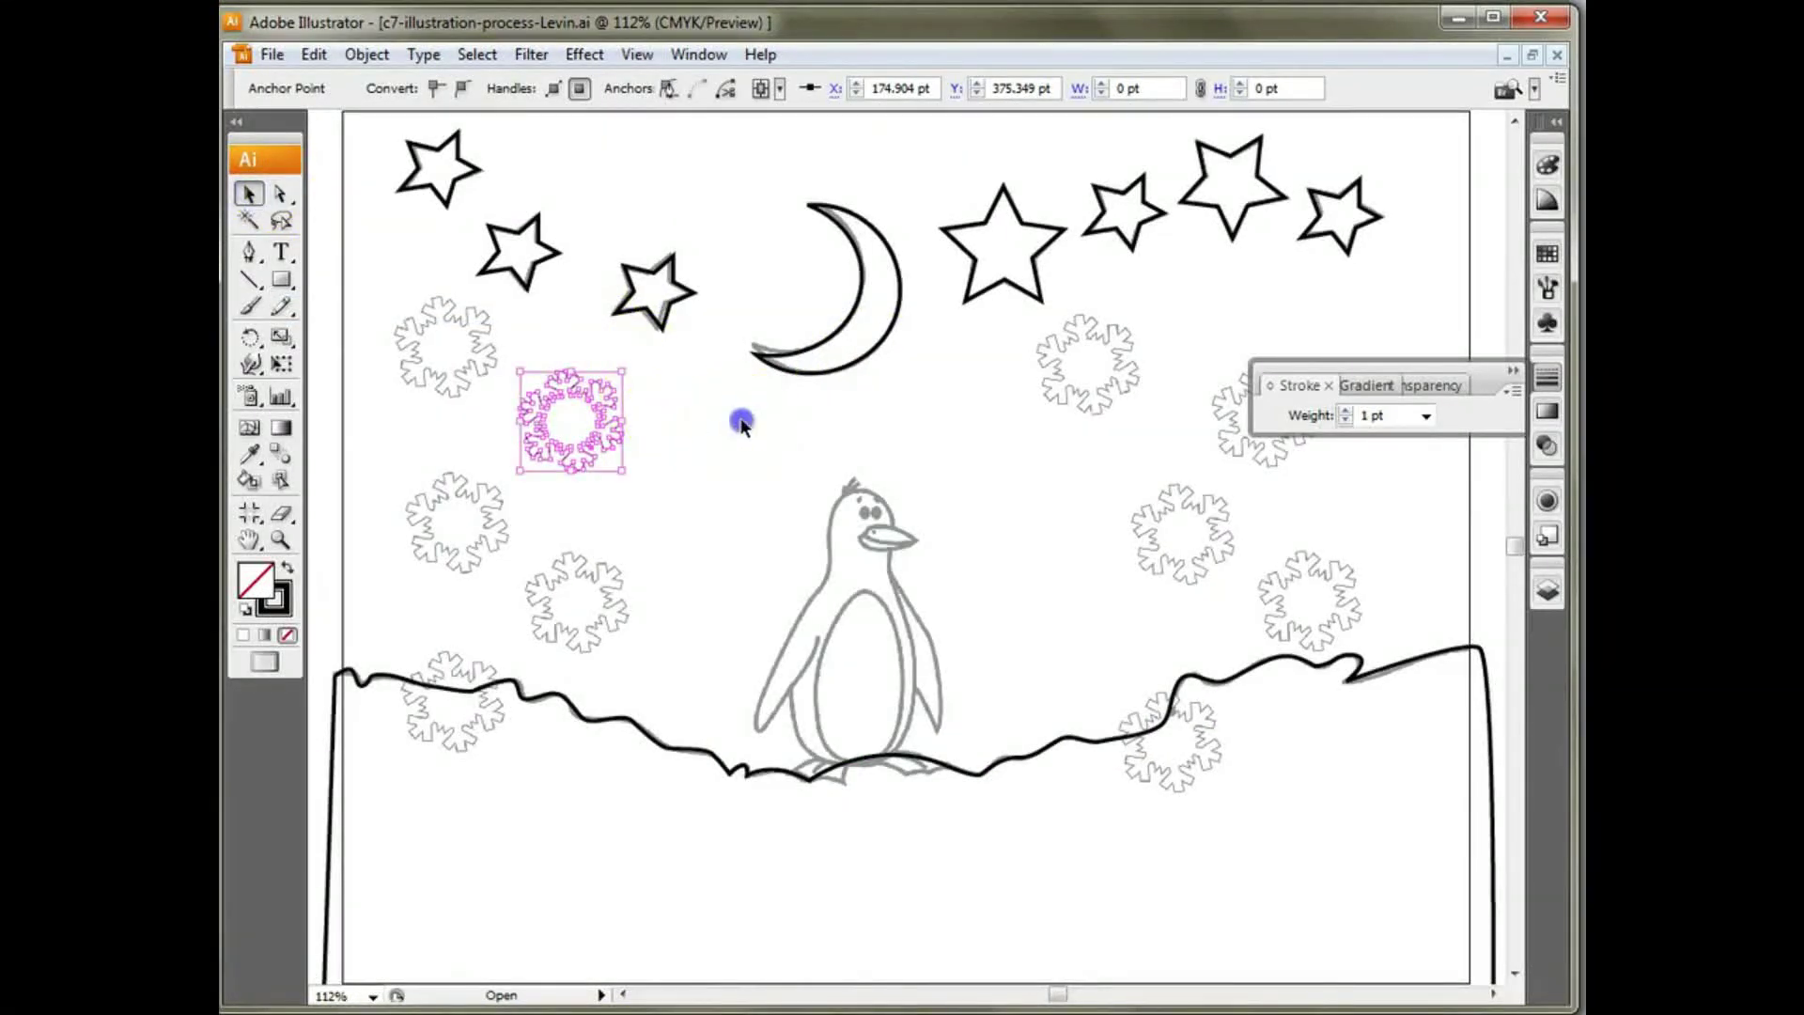
{"action": "left_click", "coordinate": [741, 423]}
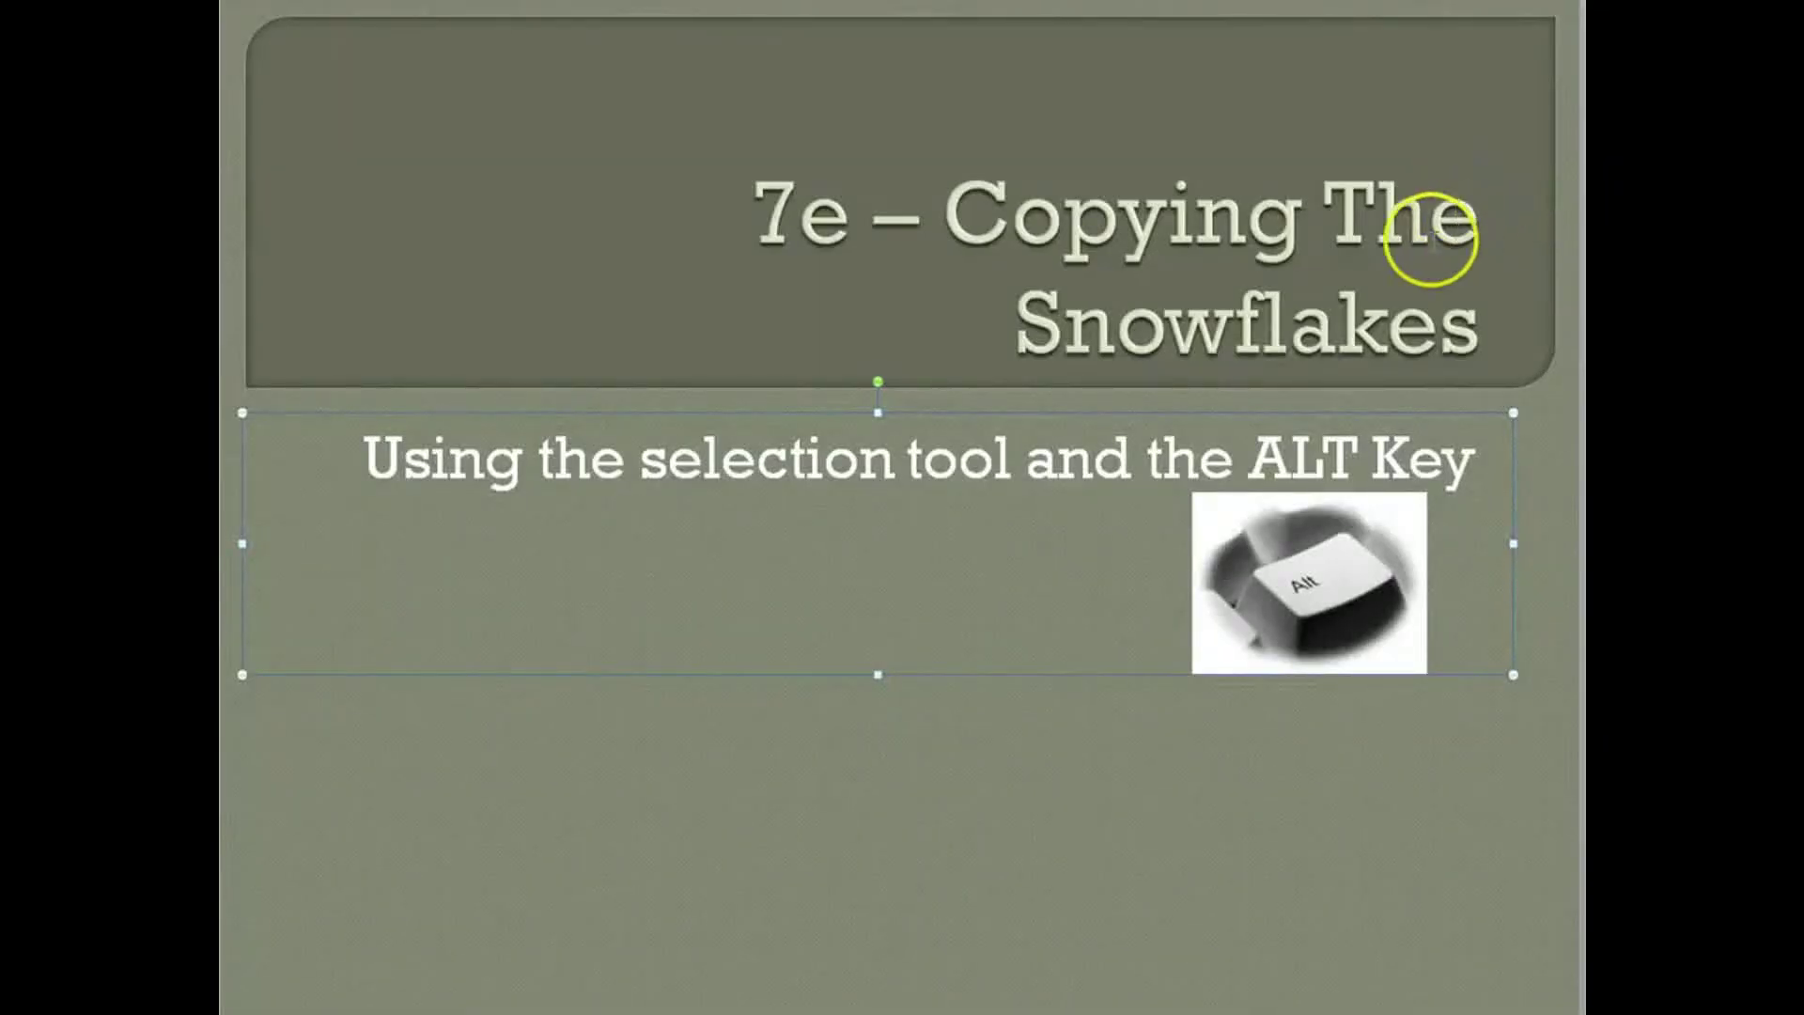
Step: Correct the slide title to read "7e – Copying the Snowflakes" with a lowercase "the"
{"action": "left_click", "coordinate": [1370, 226]}
{"action": "key", "text": "BackSpace"}
{"action": "type", "text": "t"}
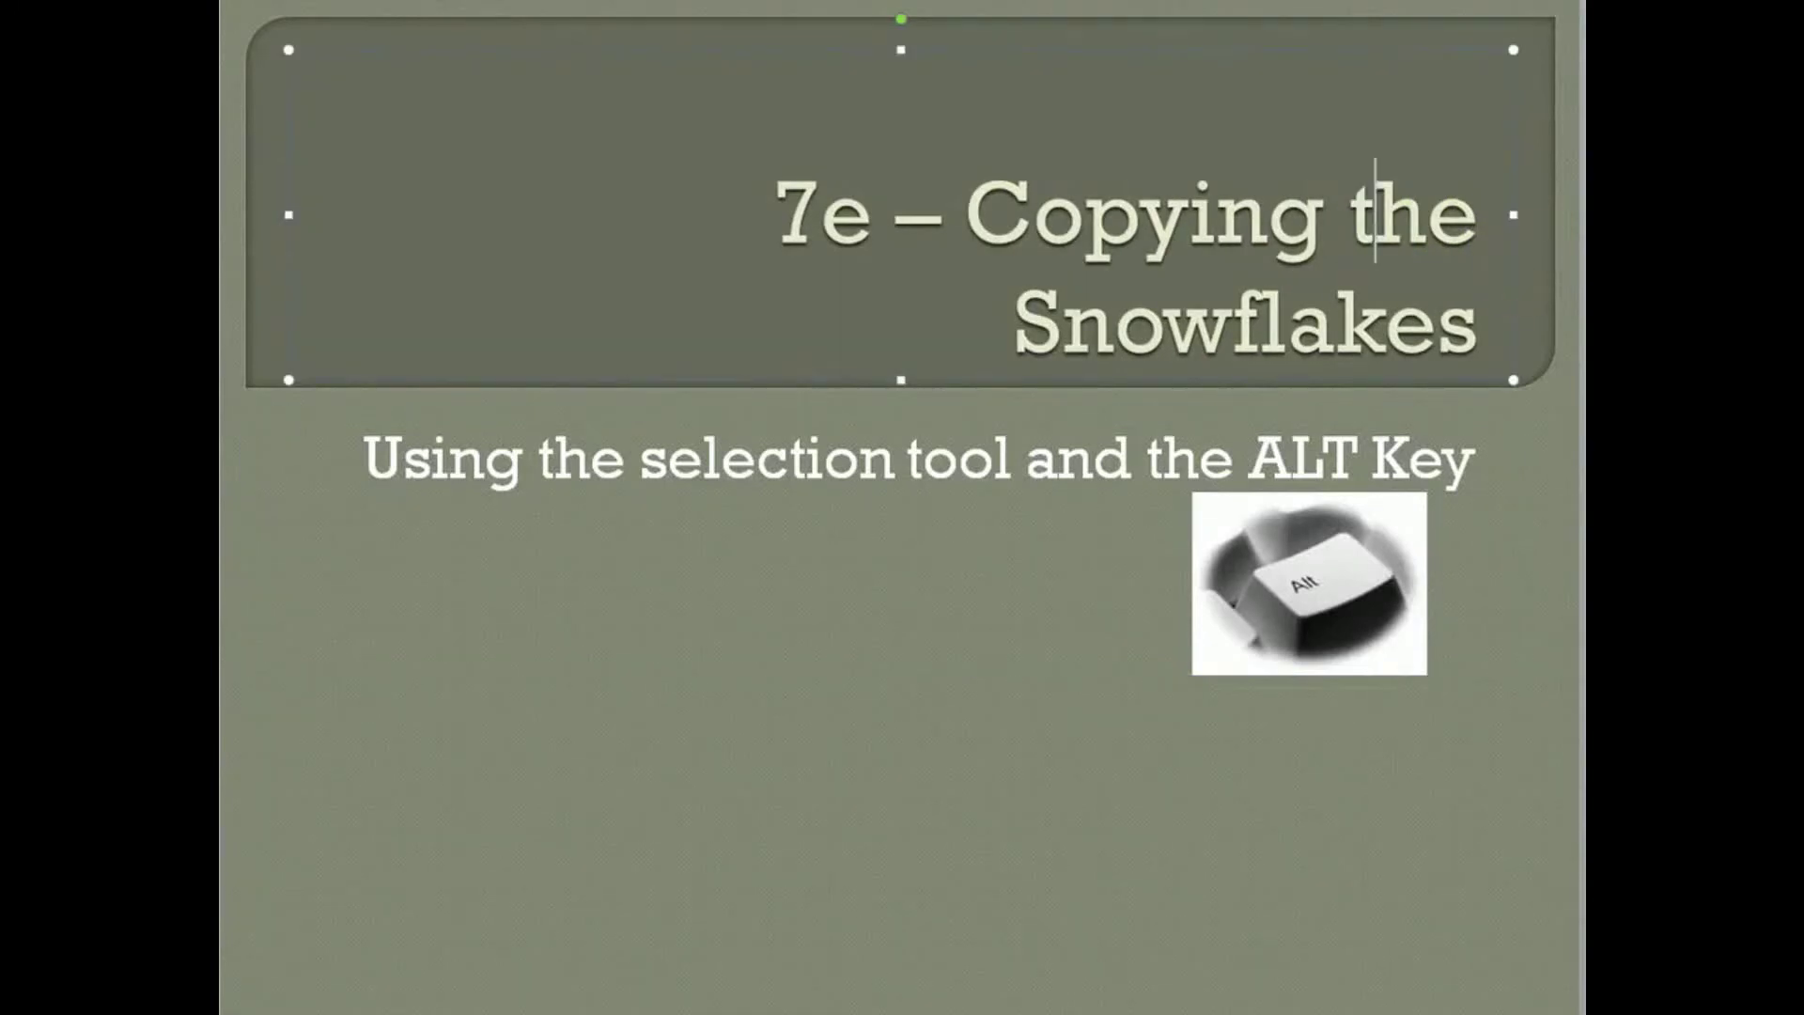
{"action": "key", "text": "Escape"}
{"action": "key", "text": "Escape"}
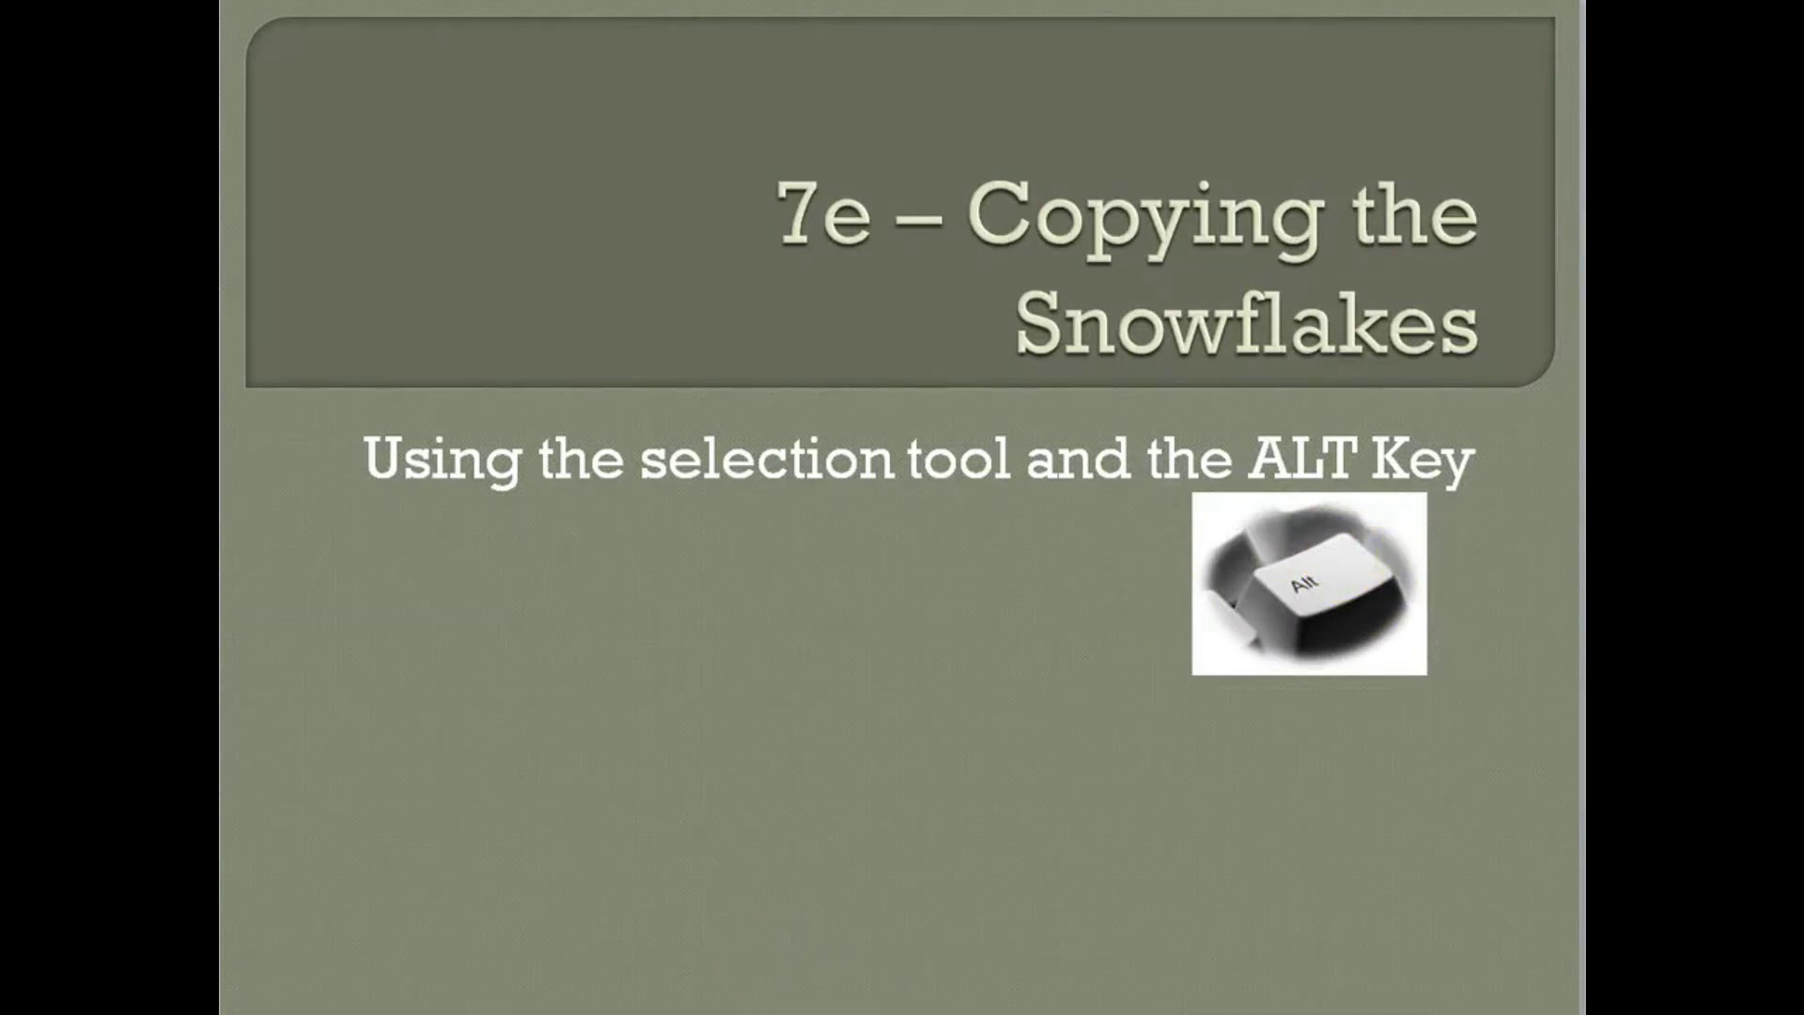
Step: Switch to Illustrator and copy the traced snowflake onto the template snowflake to its lower left
{"action": "key", "text": "alt+Tab"}
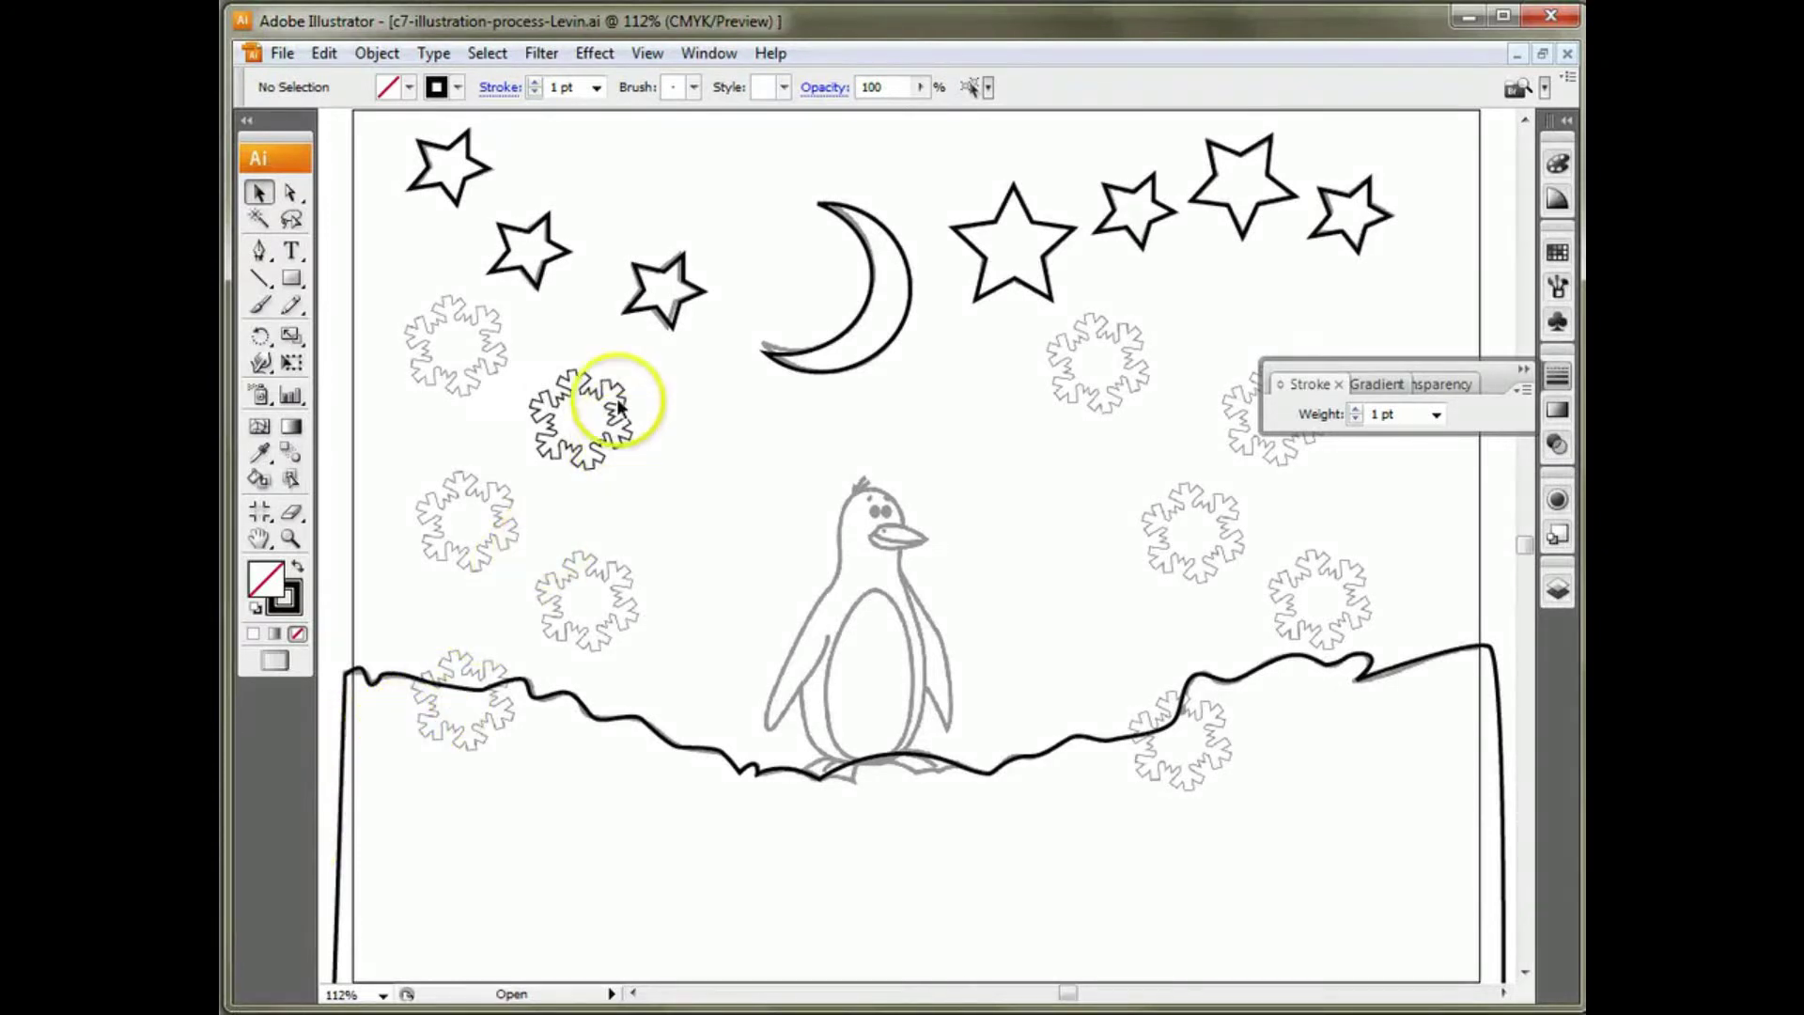
{"action": "key", "text": "ctrl+plus"}
{"action": "key", "text": "ctrl+plus"}
{"action": "key", "text": "ctrl+plus"}
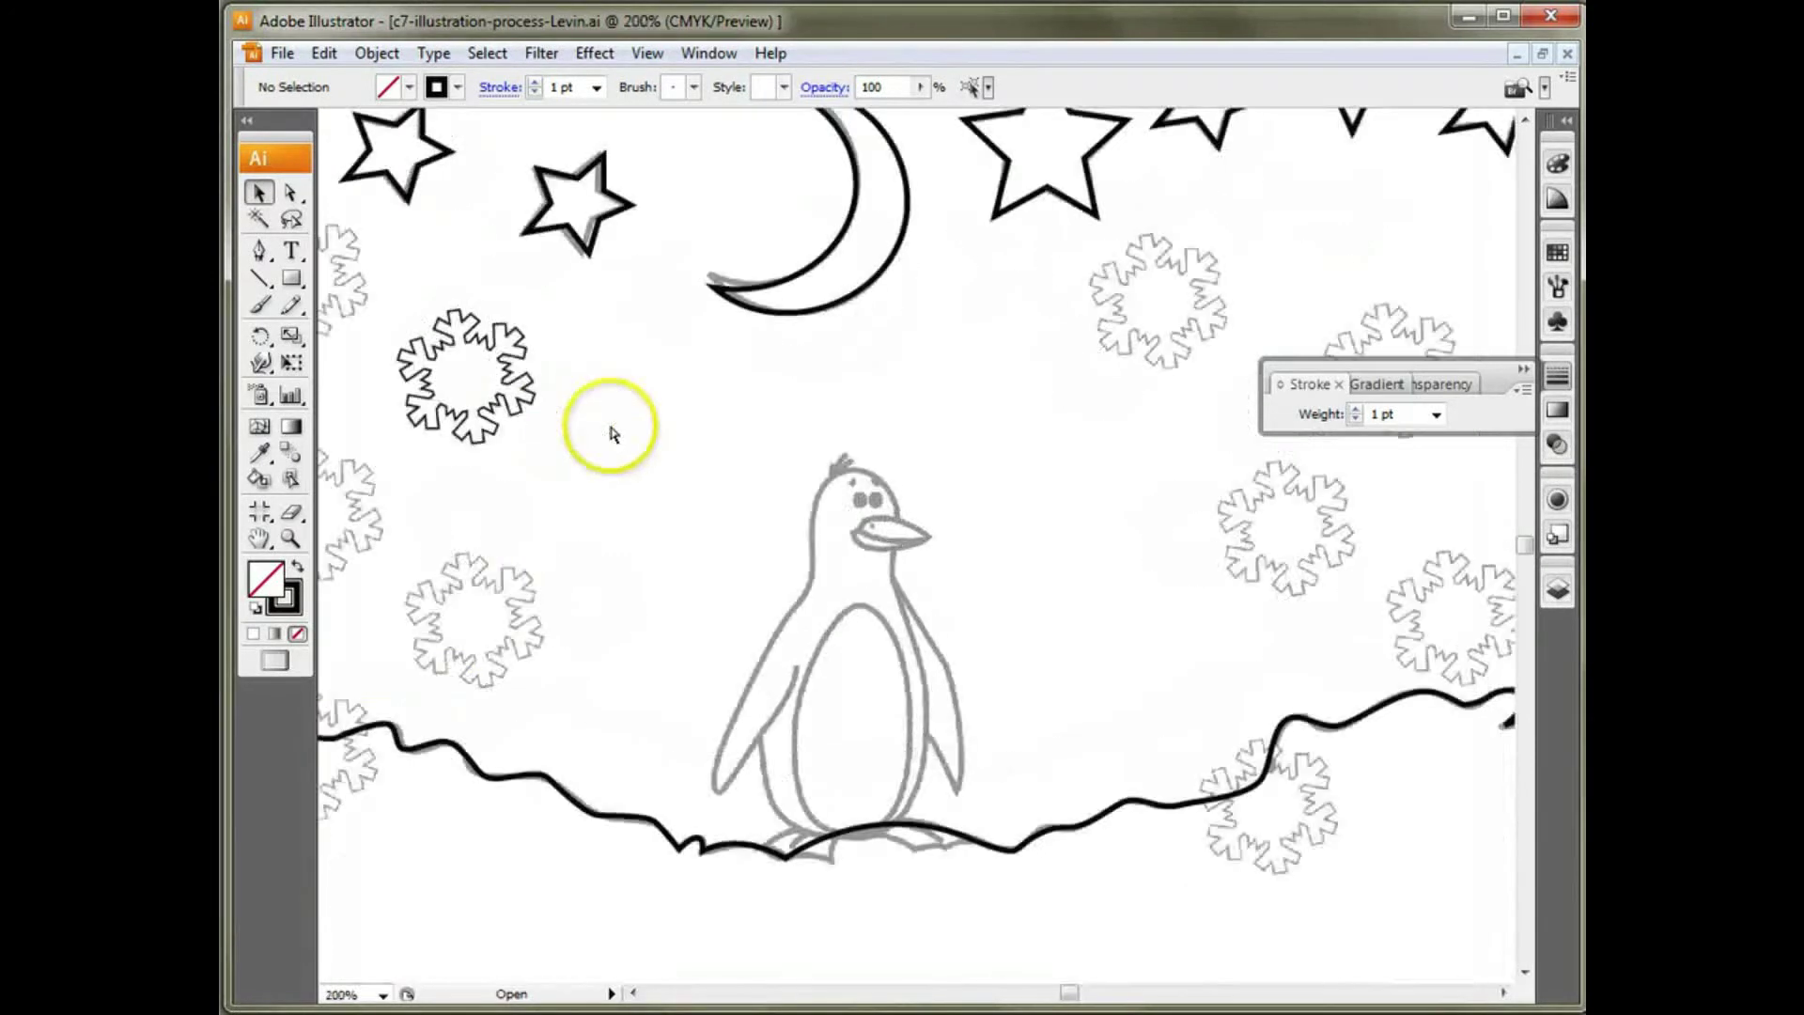
{"action": "left_click_drag", "start_coordinate": [548, 342], "coordinate": [1098, 477]}
{"action": "left_click_drag", "start_coordinate": [685, 501], "coordinate": [1084, 585]}
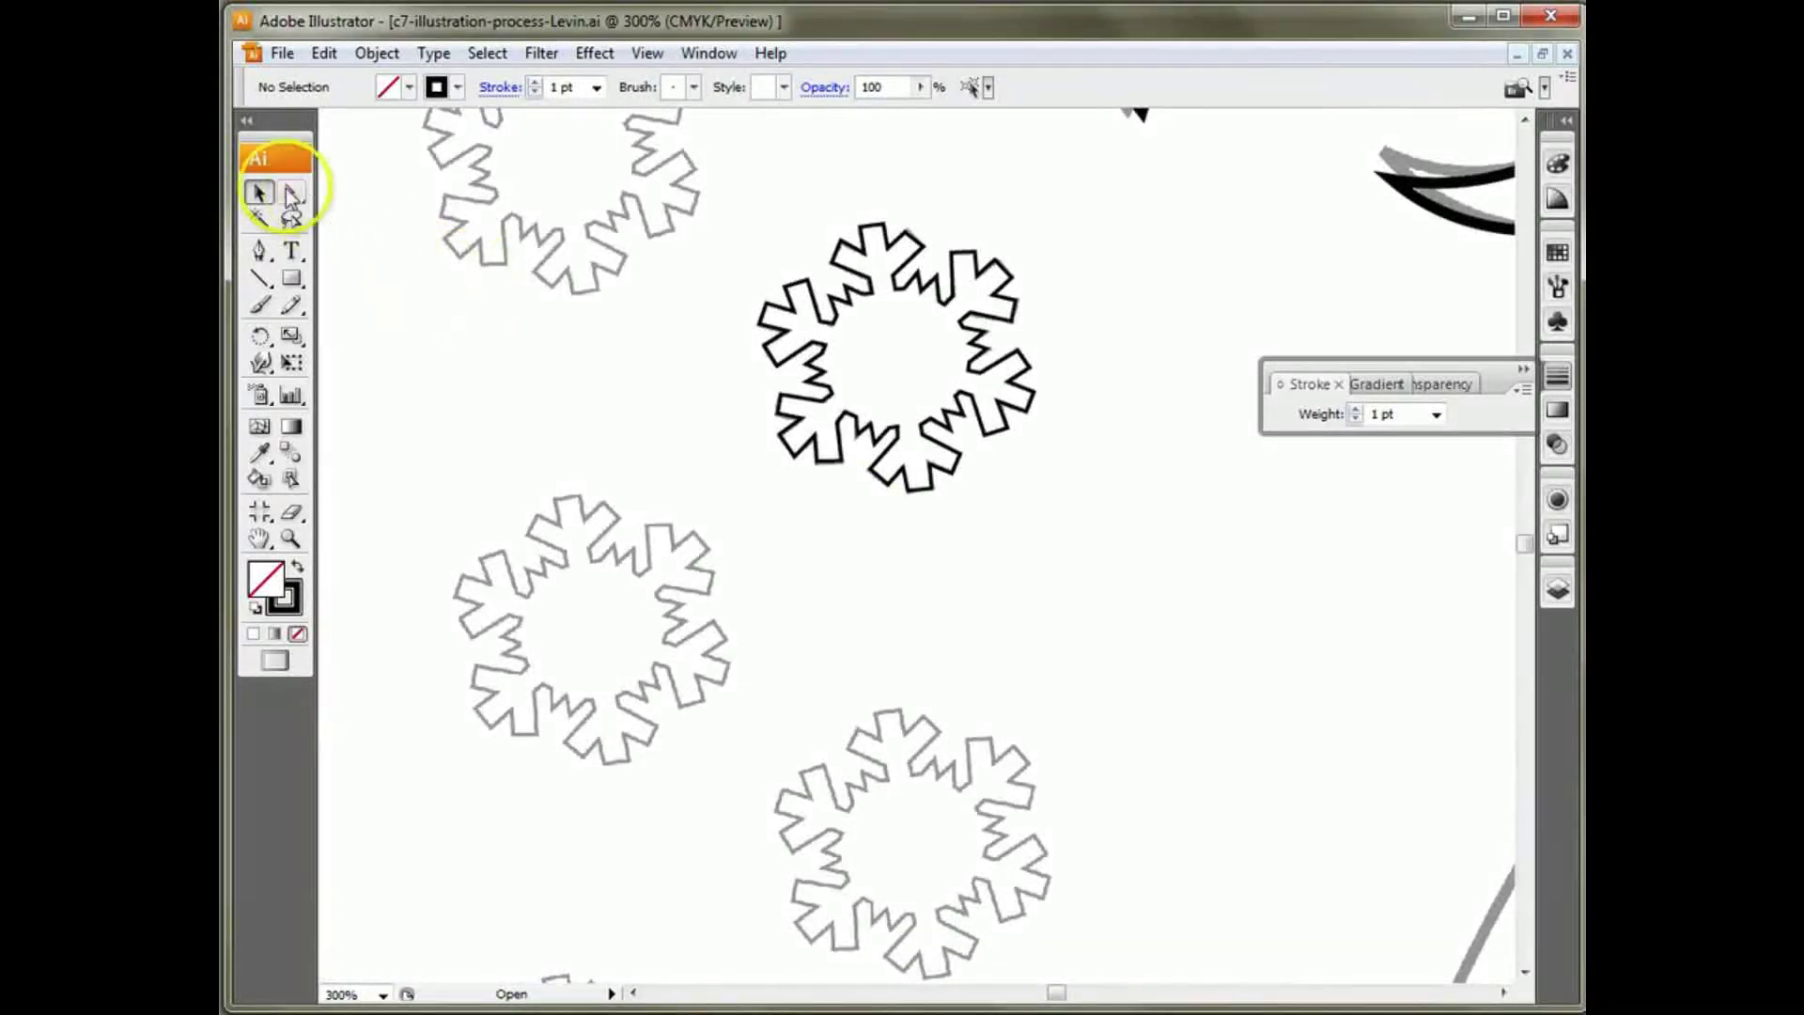
{"action": "left_click", "coordinate": [854, 422]}
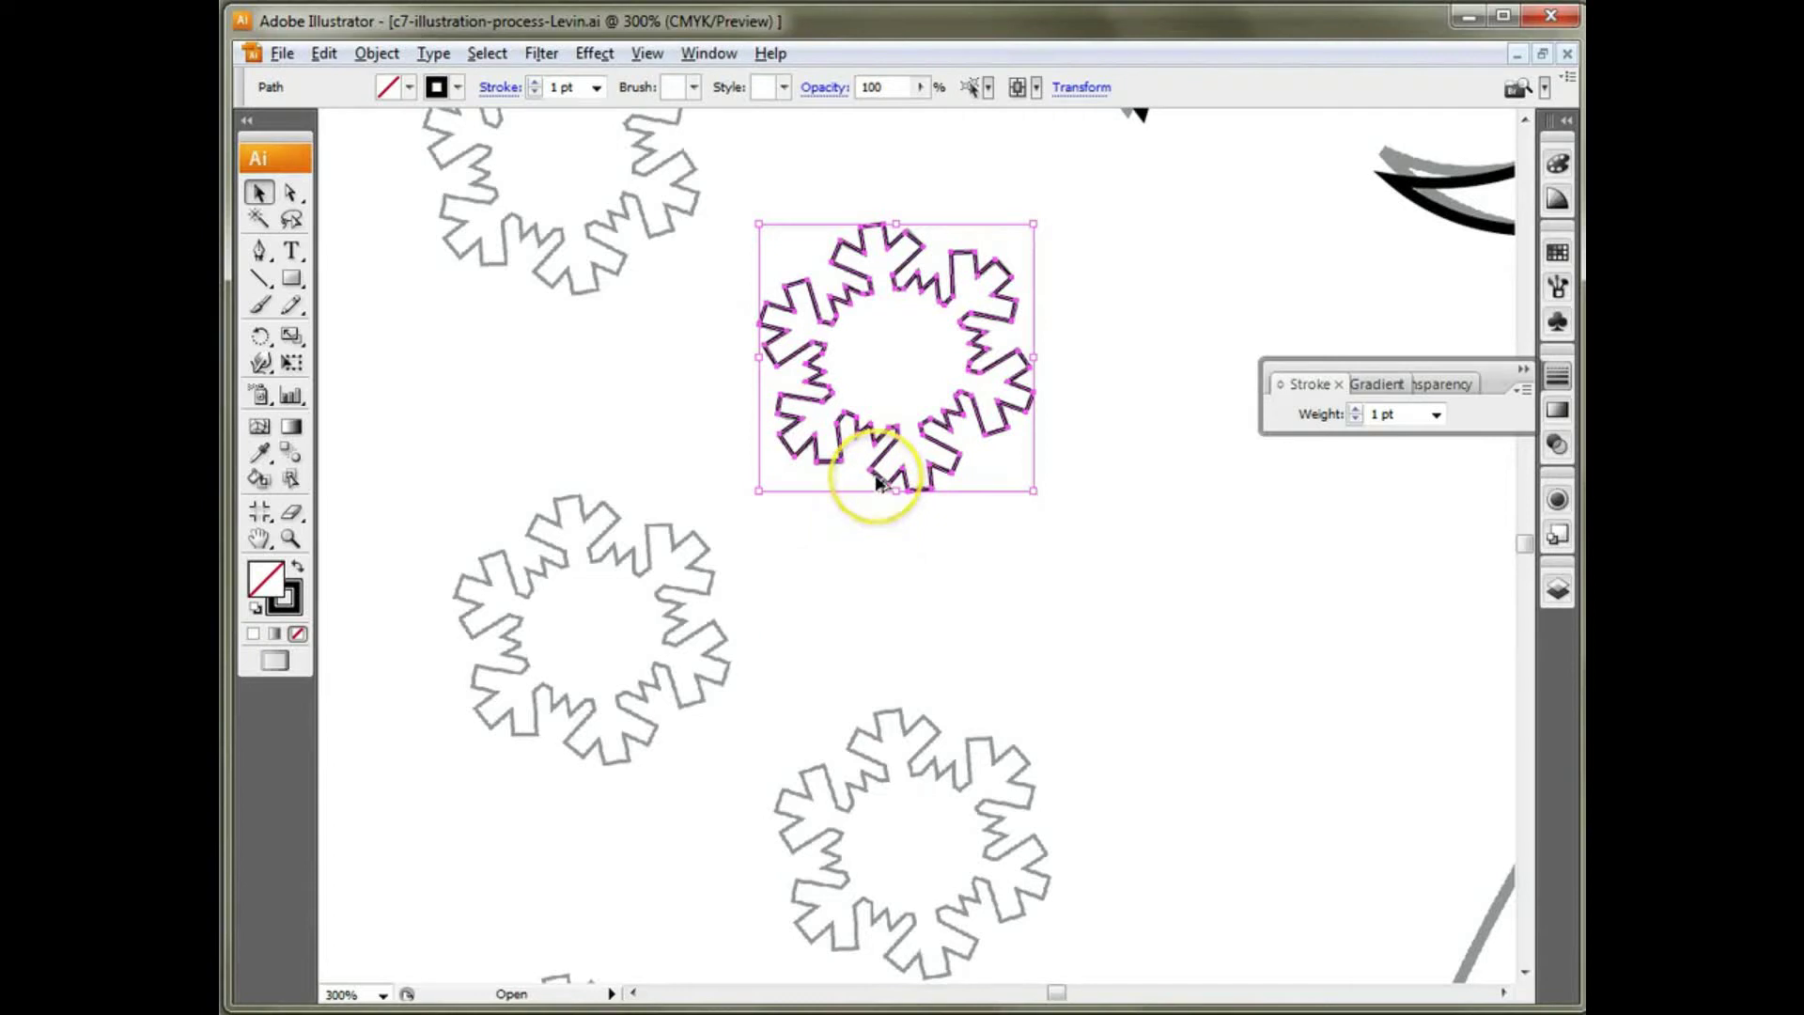
{"action": "left_click_drag", "start_coordinate": [876, 481], "coordinate": [576, 747]}
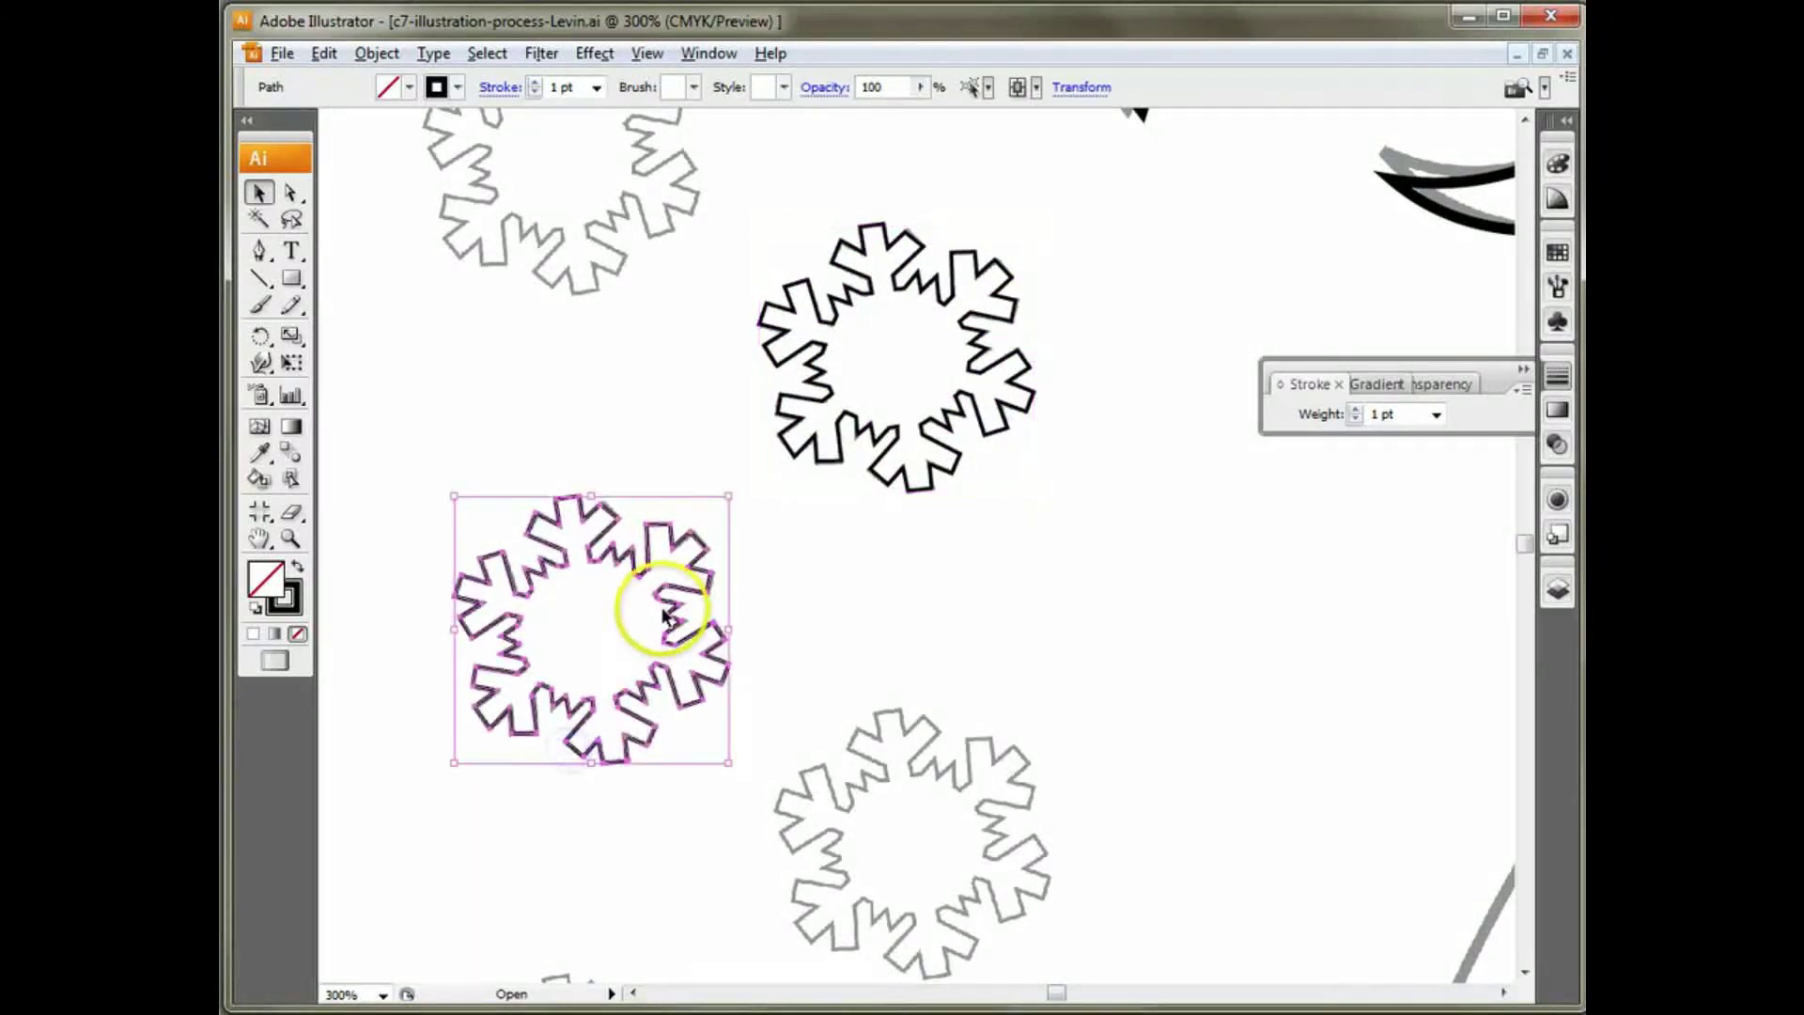
Step: Copy the snowflake onto the upper-left template snowflake, nudge it into exact alignment and deselect it
{"action": "left_click_drag", "start_coordinate": [636, 532], "coordinate": [623, 141]}
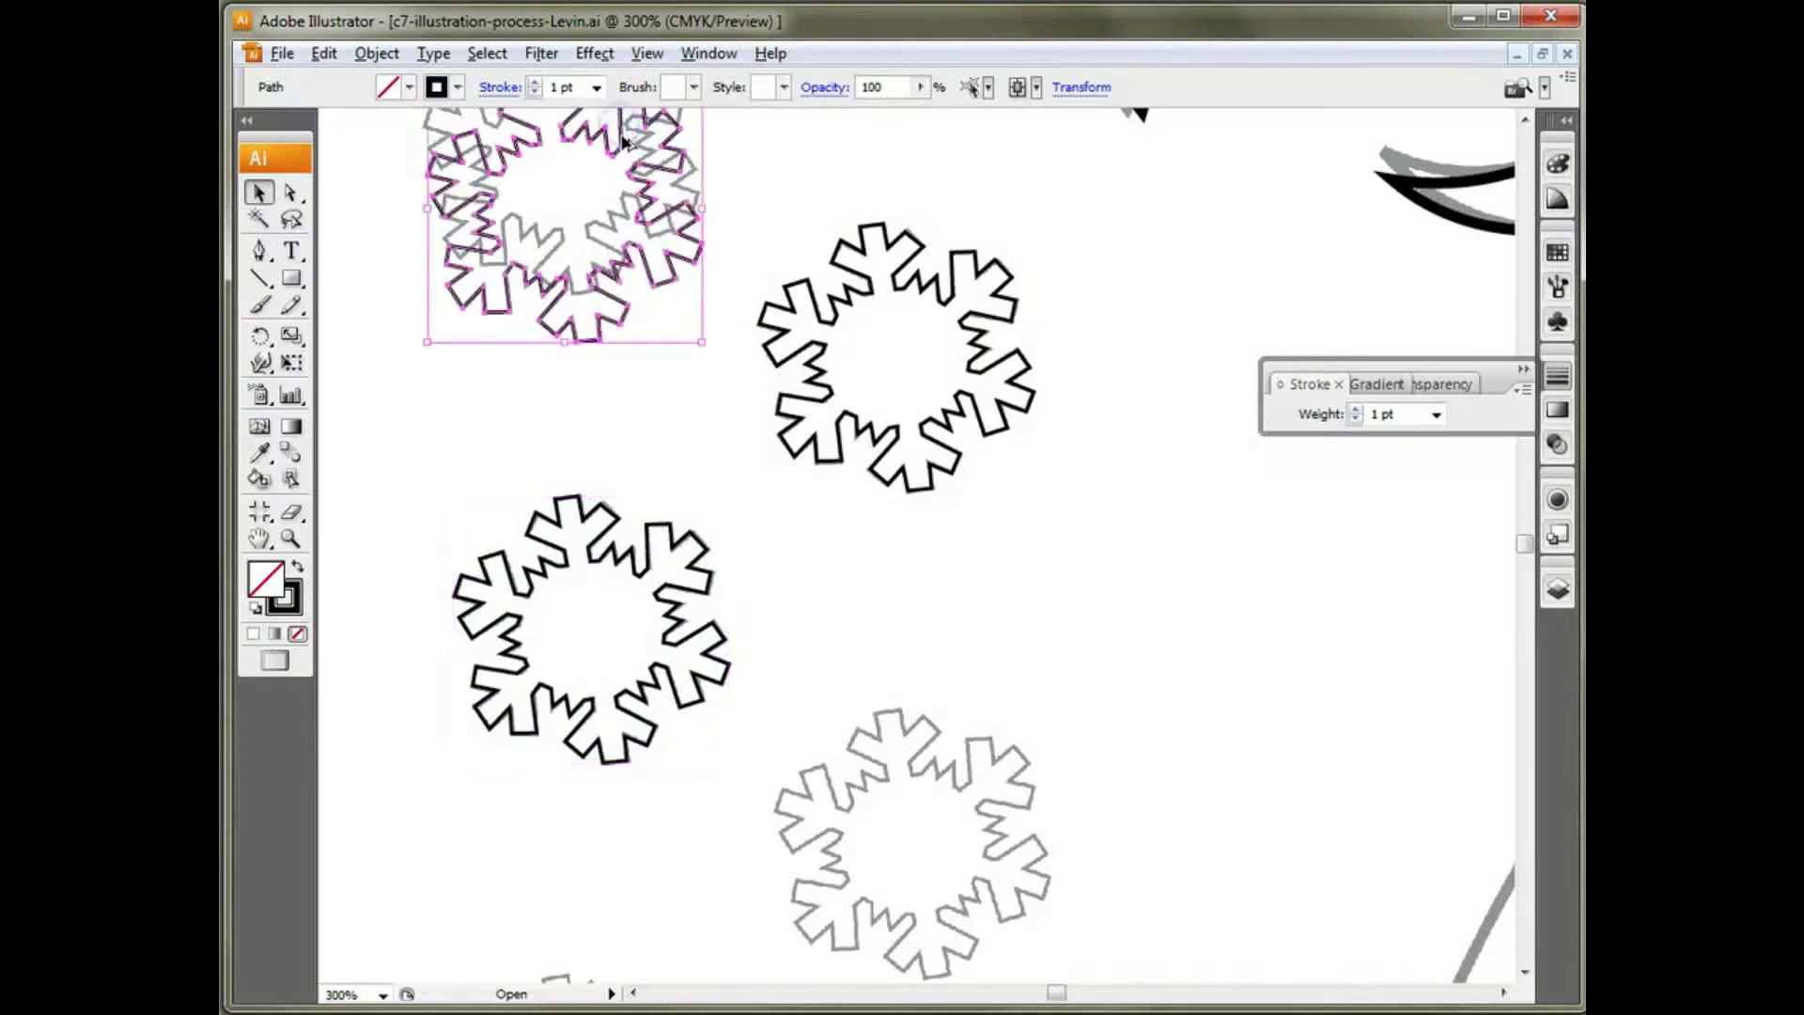
{"action": "scroll", "coordinate": [691, 461], "scroll_direction": "up", "scroll_amount": 3}
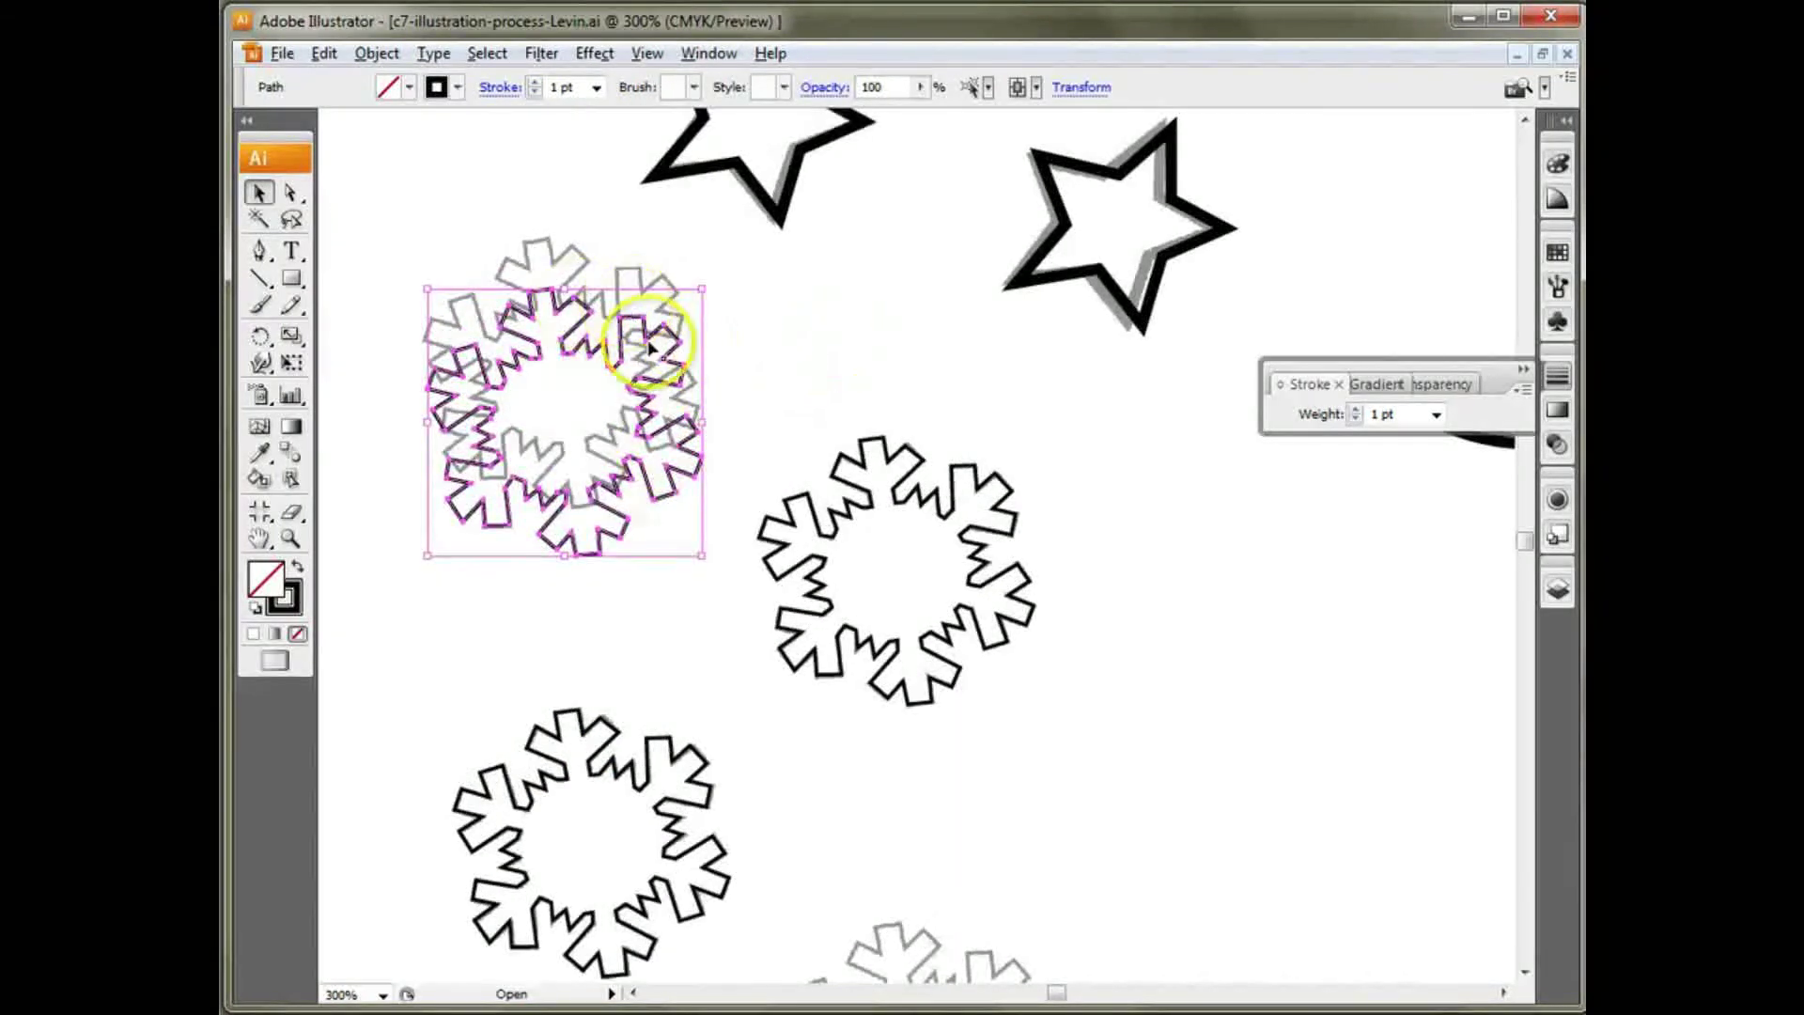
{"action": "key", "text": "Up"}
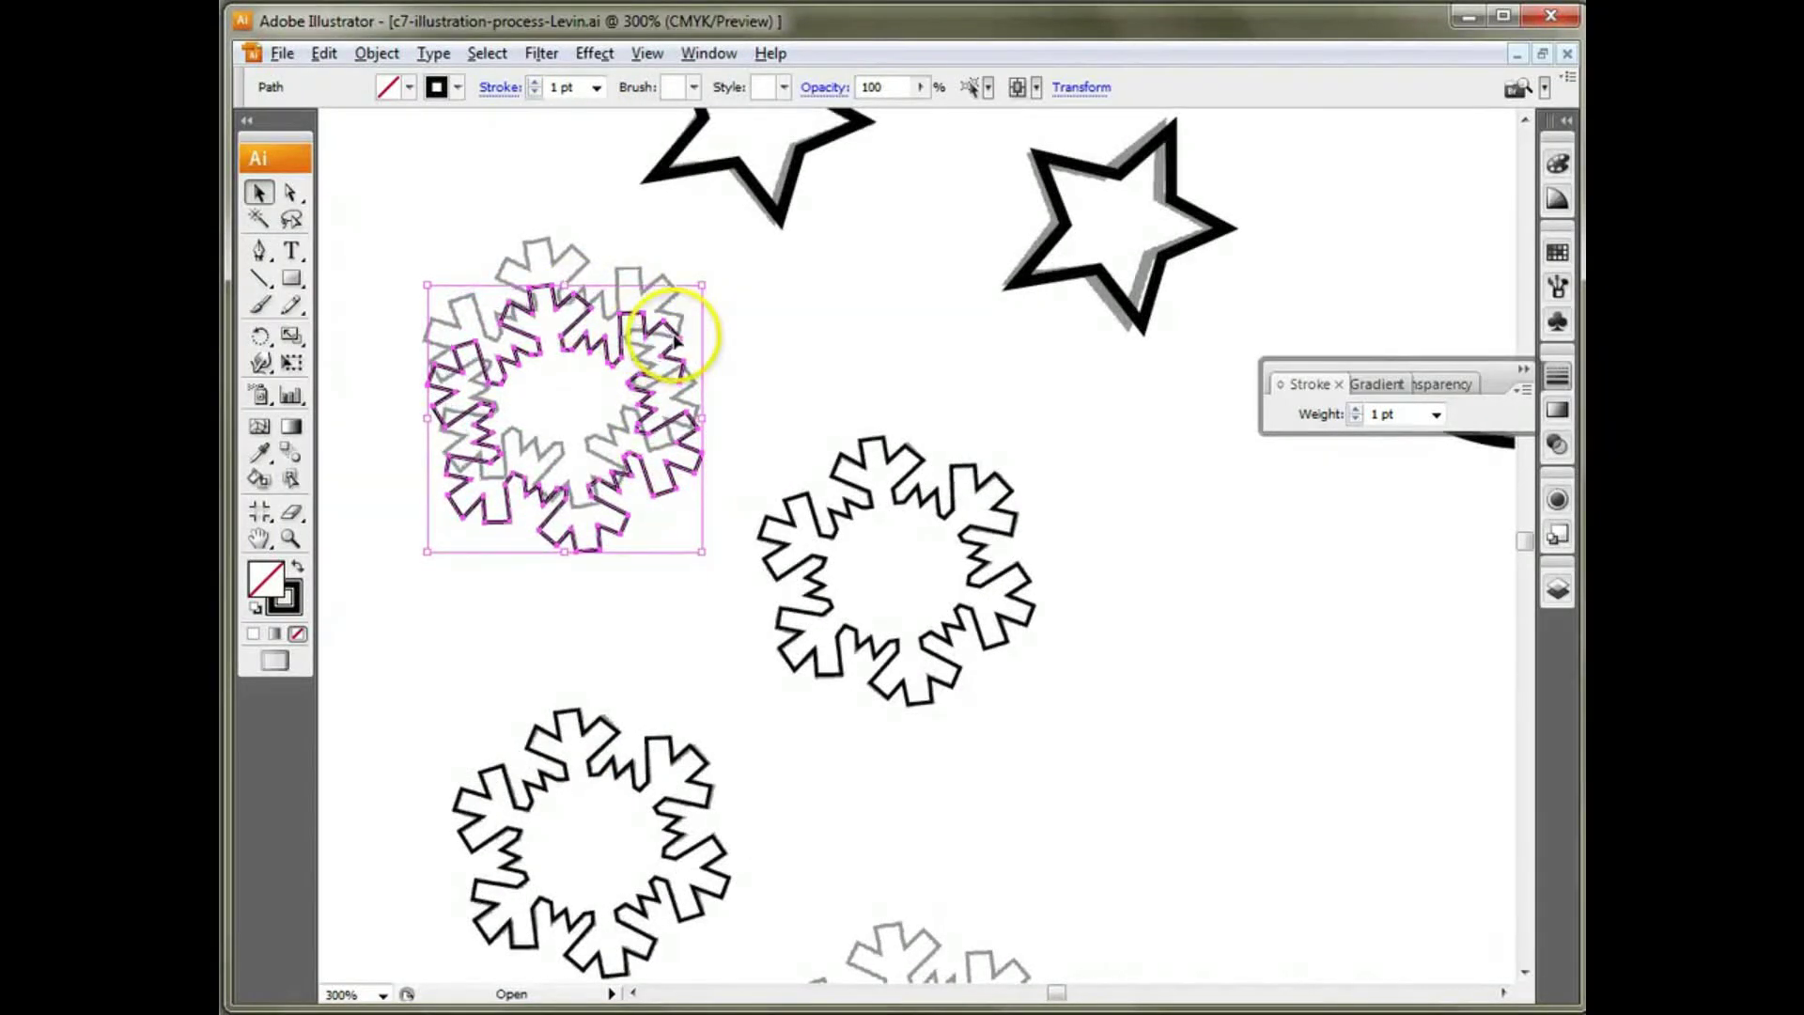
{"action": "key", "text": "Up"}
{"action": "key", "text": "Up"}
{"action": "key", "text": "Up"}
{"action": "key", "text": "Up"}
{"action": "key", "text": "Up"}
{"action": "key", "text": "Up"}
{"action": "key", "text": "Up"}
{"action": "mouse_move", "coordinate": [673, 340]}
{"action": "left_mouse_down"}
{"action": "mouse_move", "coordinate": [708, 310]}
{"action": "mouse_move", "coordinate": [666, 317]}
{"action": "left_mouse_up"}
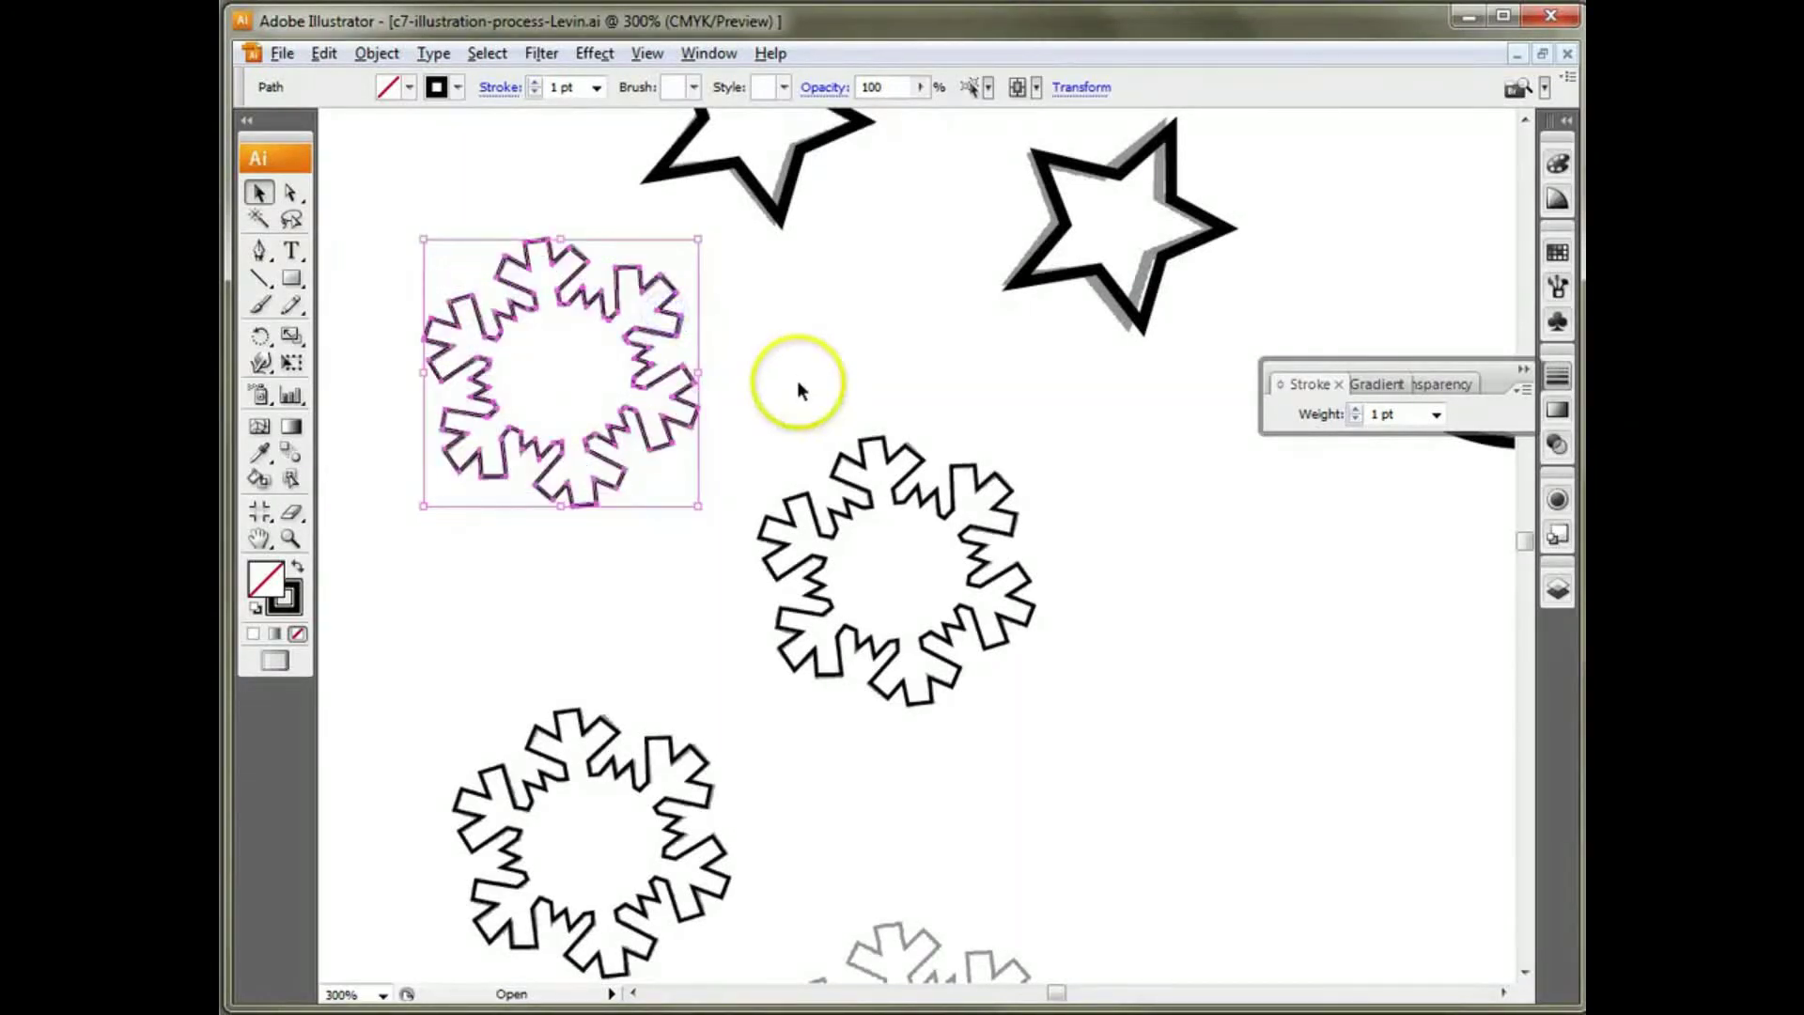
{"action": "left_click", "coordinate": [833, 402]}
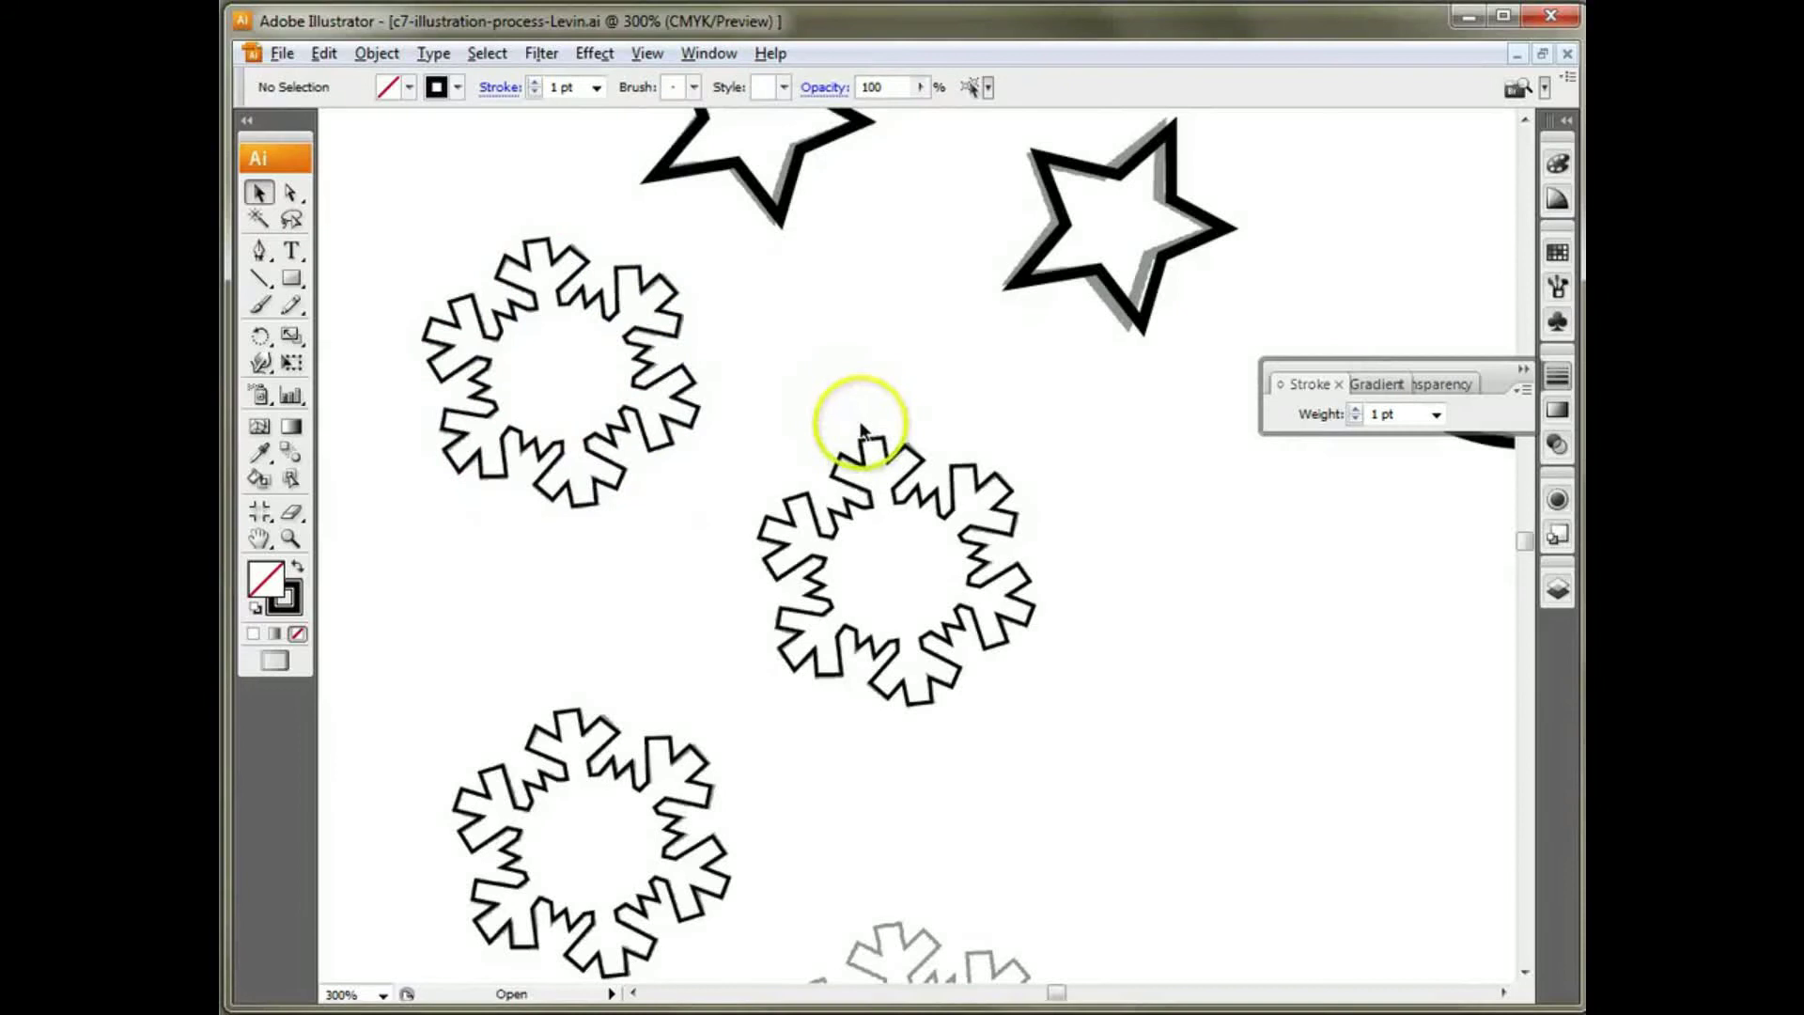
Step: Copy the snowflake onto the template snowflake directly below the original and onto the one at the left end of the snow line
{"action": "key", "text": "ctrl+minus"}
{"action": "key", "text": "ctrl+minus"}
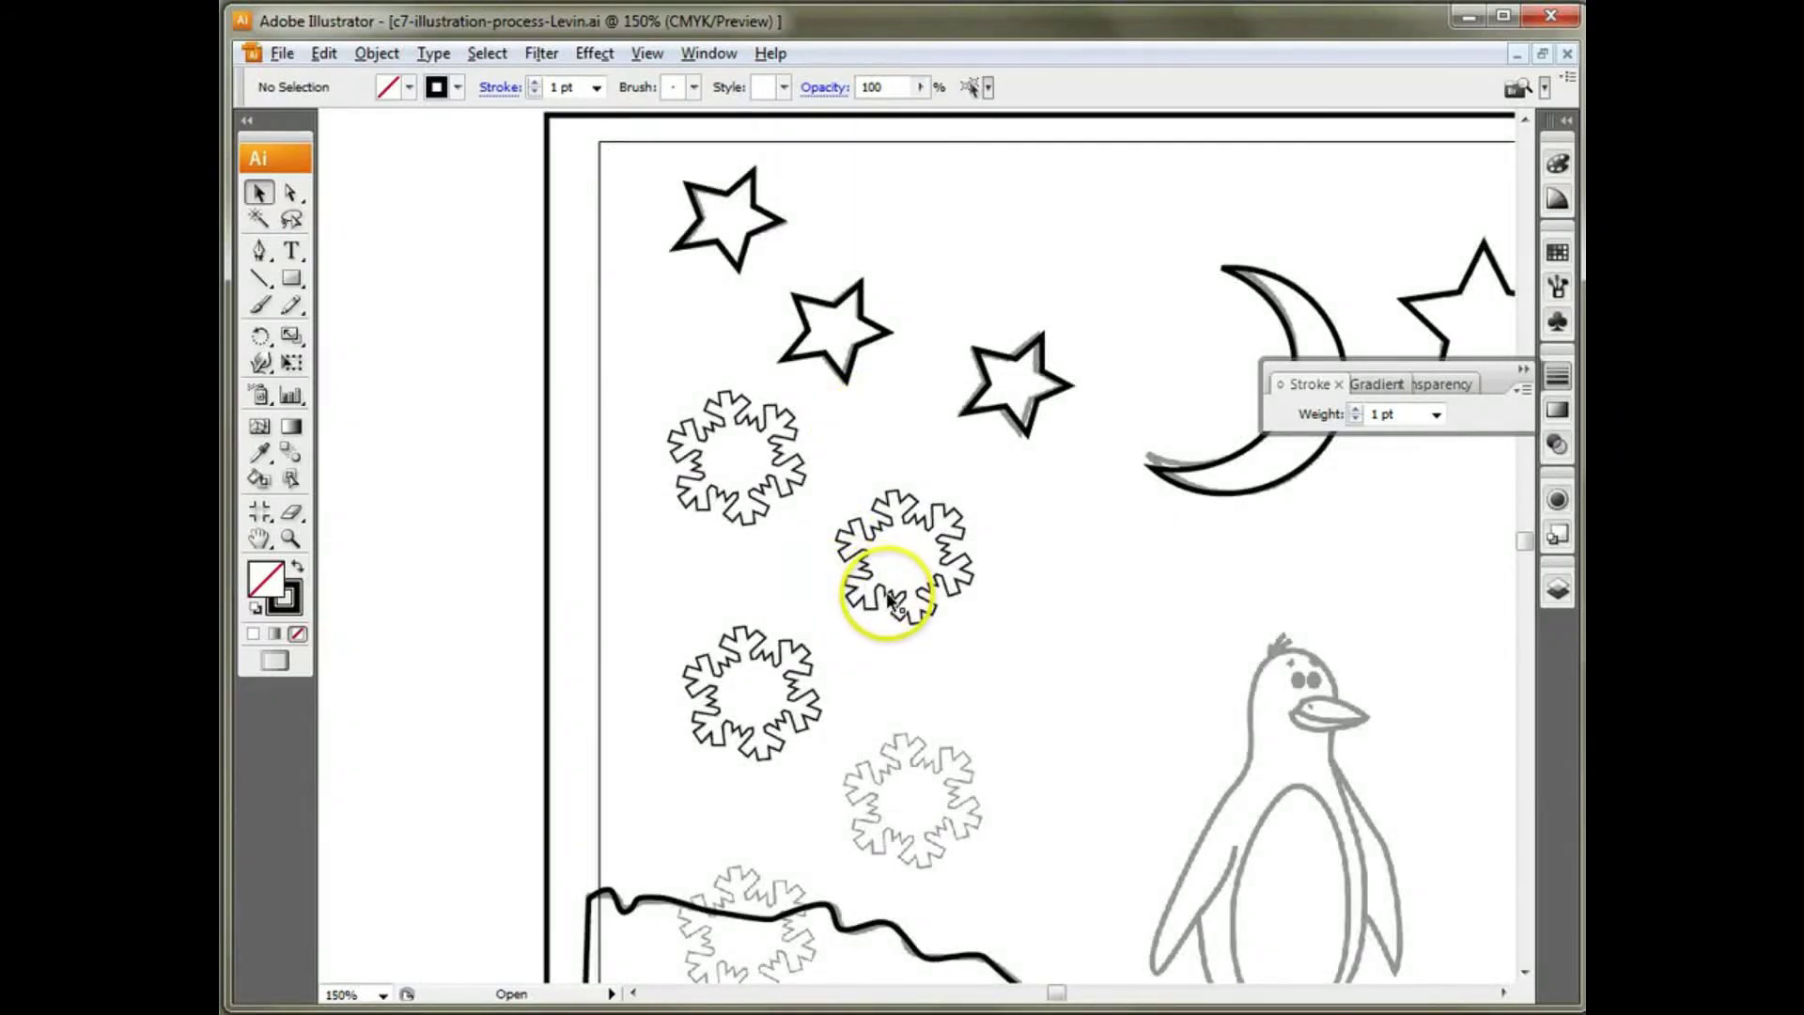
{"action": "left_click_drag", "start_coordinate": [898, 613], "coordinate": [910, 857]}
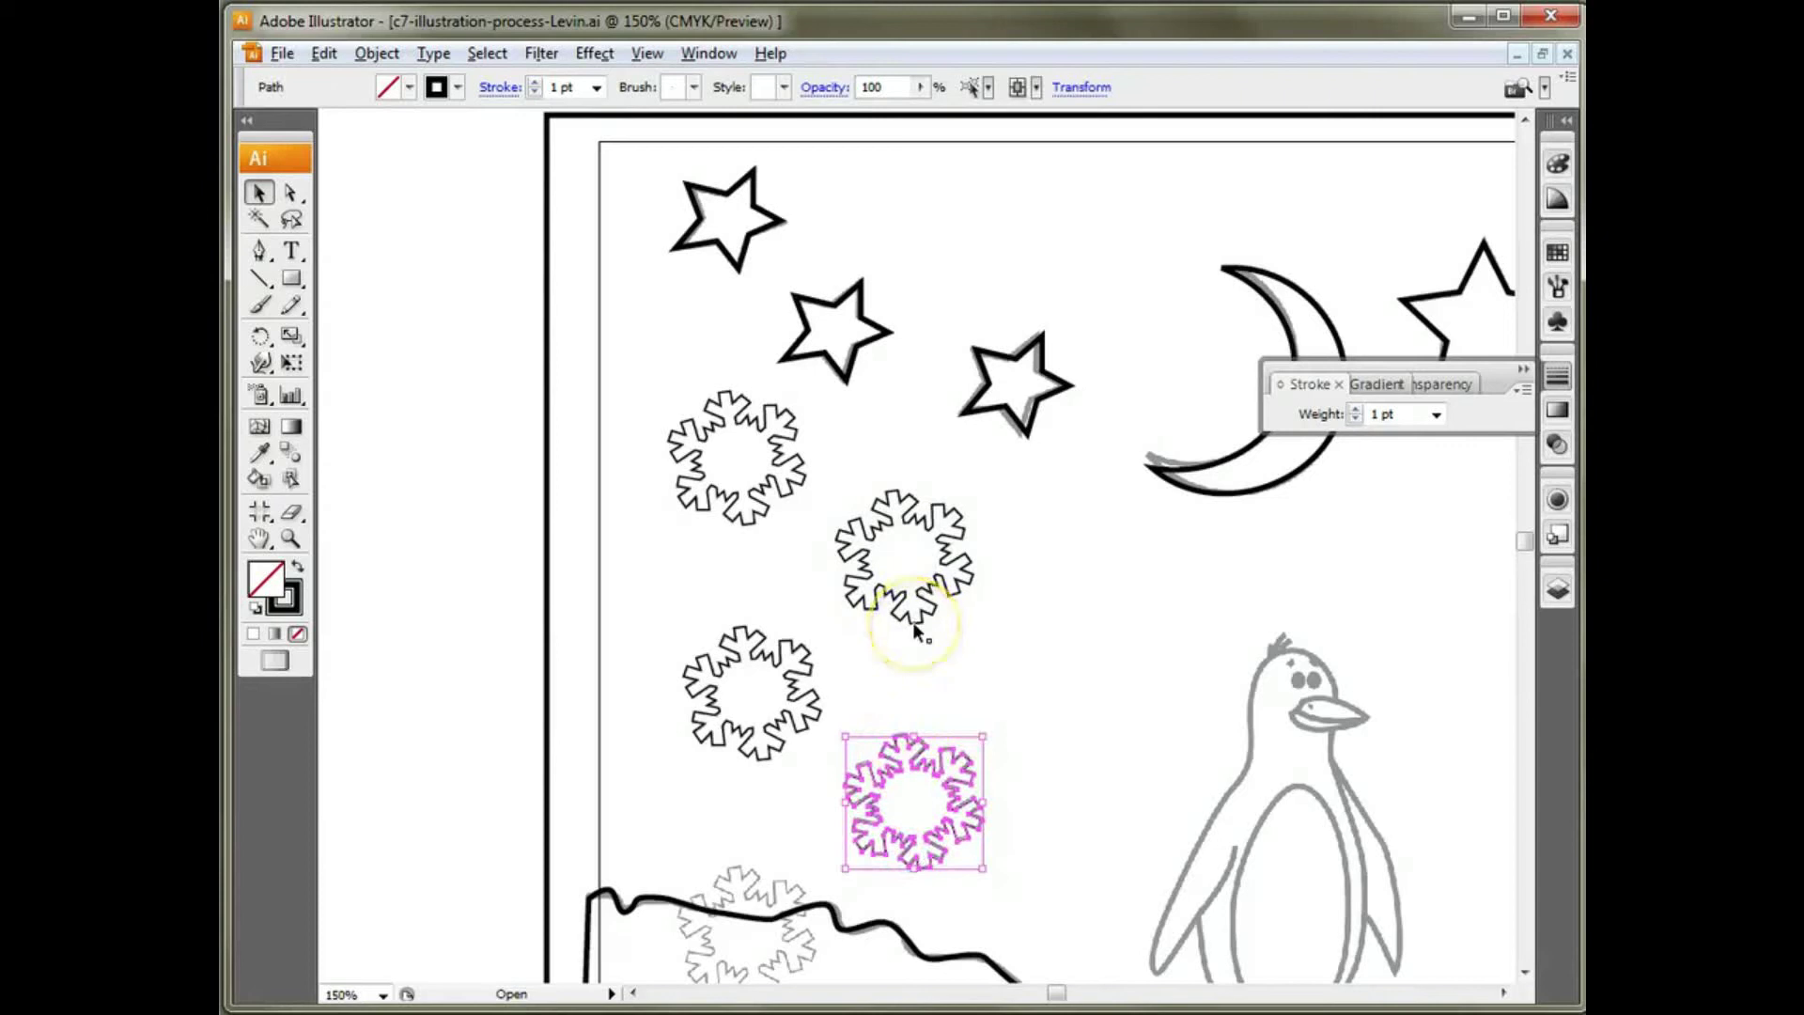
{"action": "left_click_drag", "start_coordinate": [911, 622], "coordinate": [759, 665]}
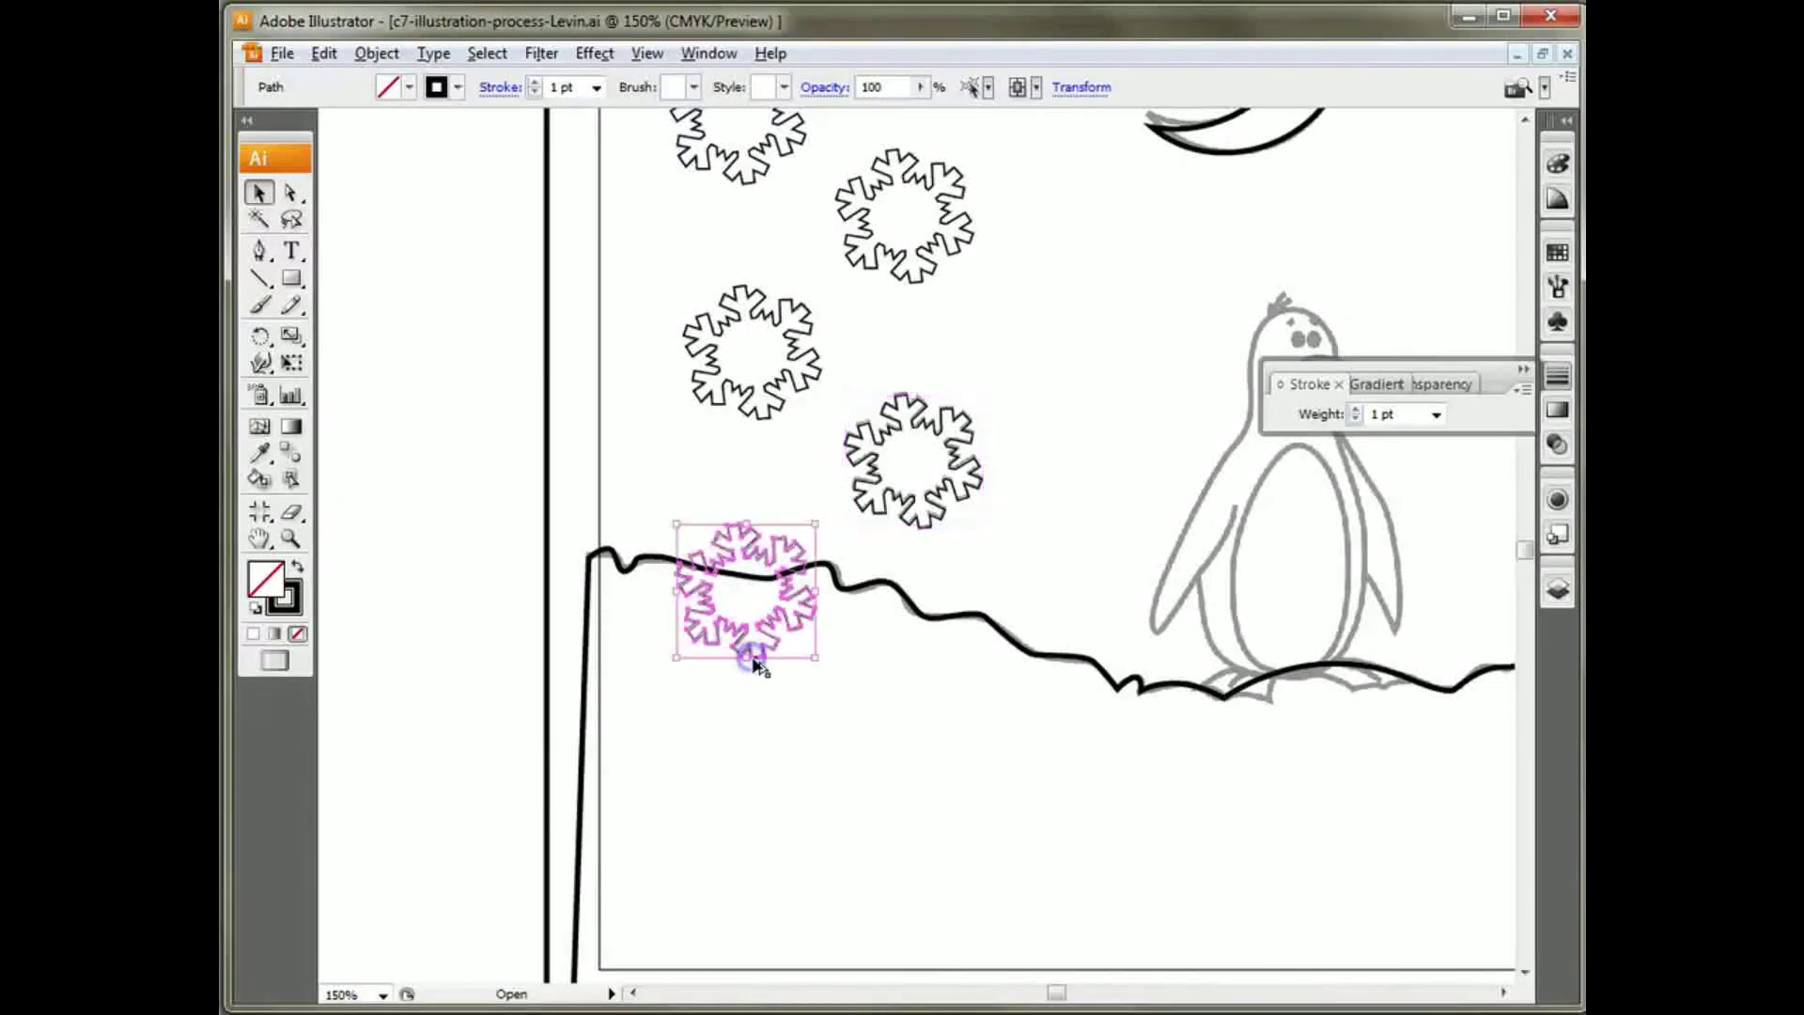
Step: Paste another snowflake and place it over the template snowflake on the snow line right of the penguin
{"action": "left_click", "coordinate": [1503, 992]}
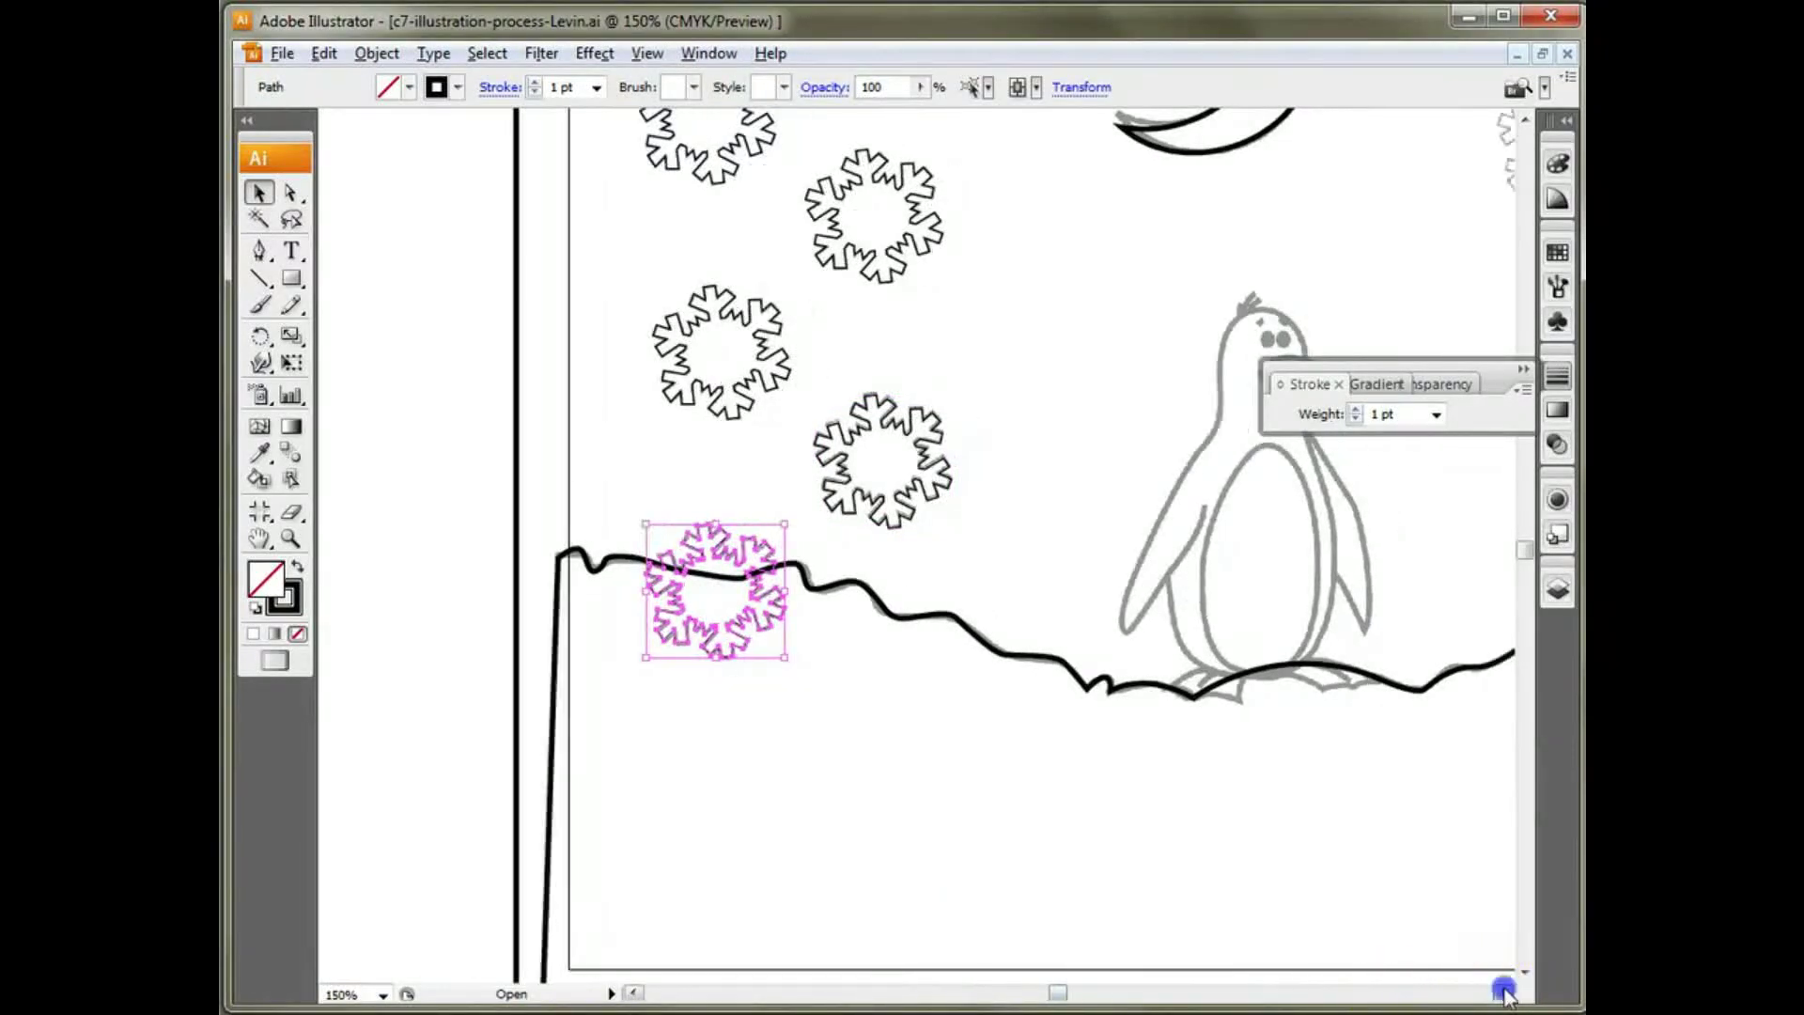
{"action": "left_click", "coordinate": [1504, 992]}
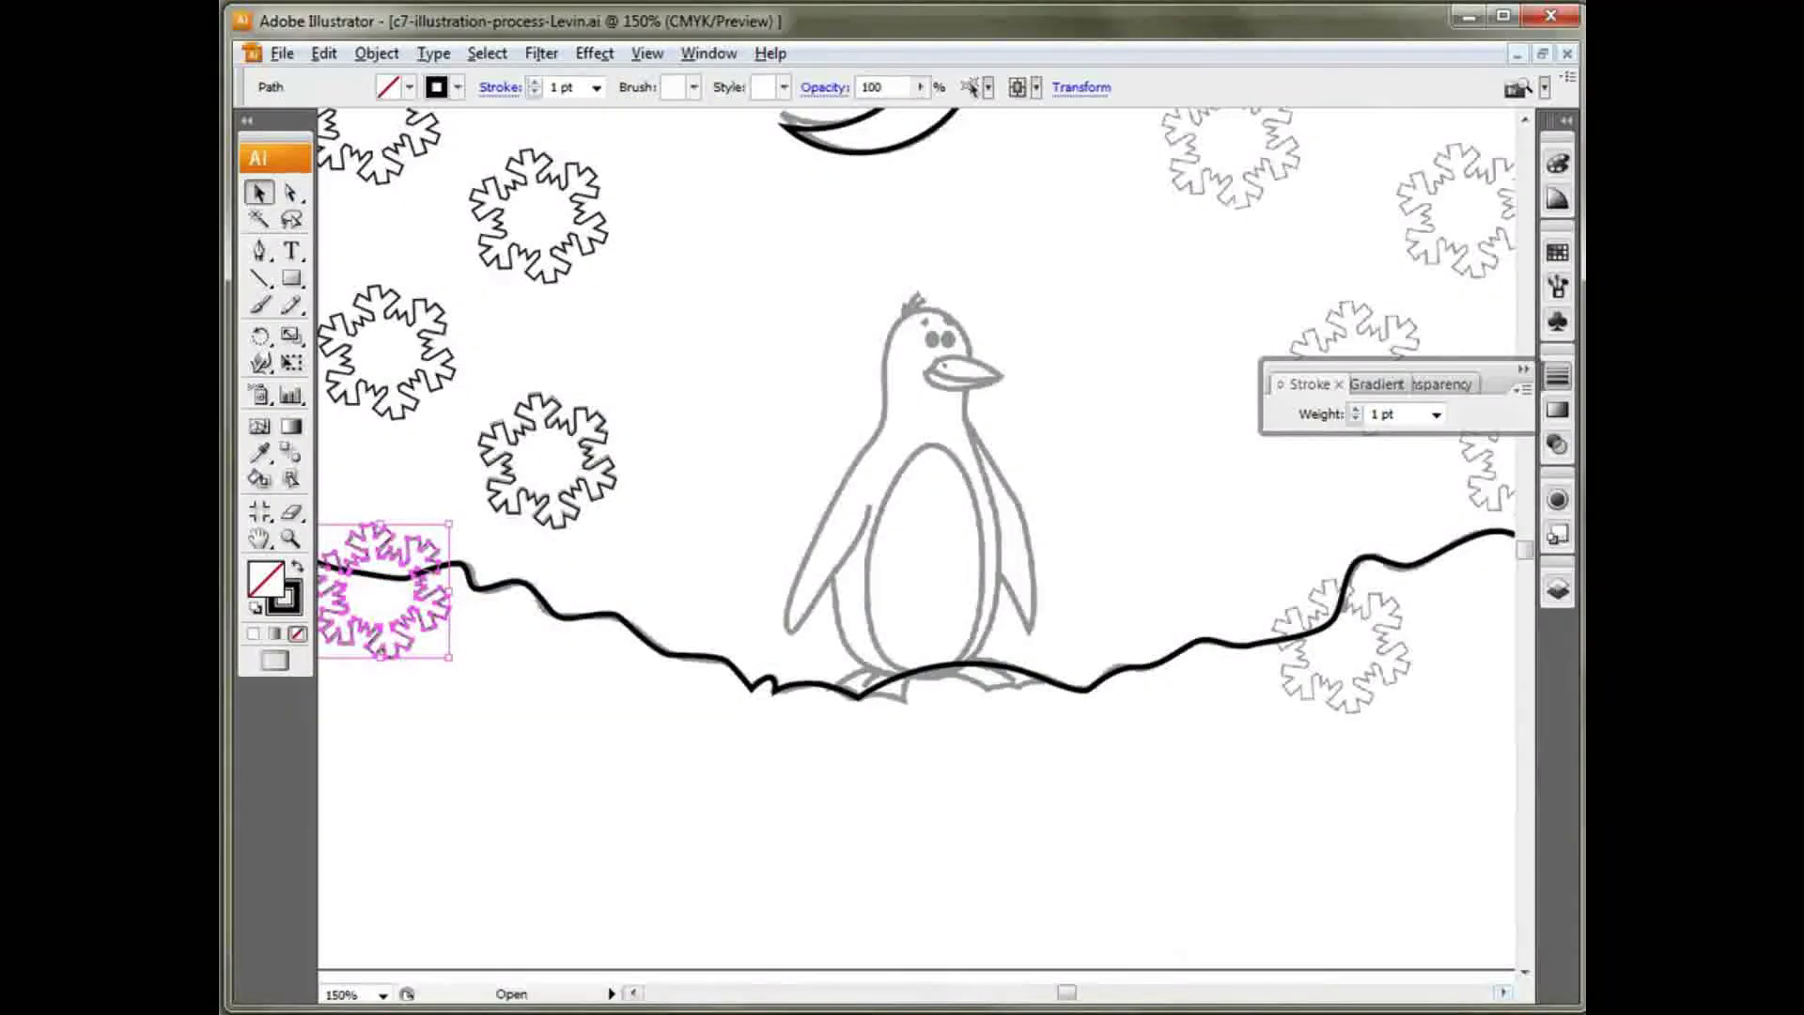
{"action": "key", "text": "ctrl+v"}
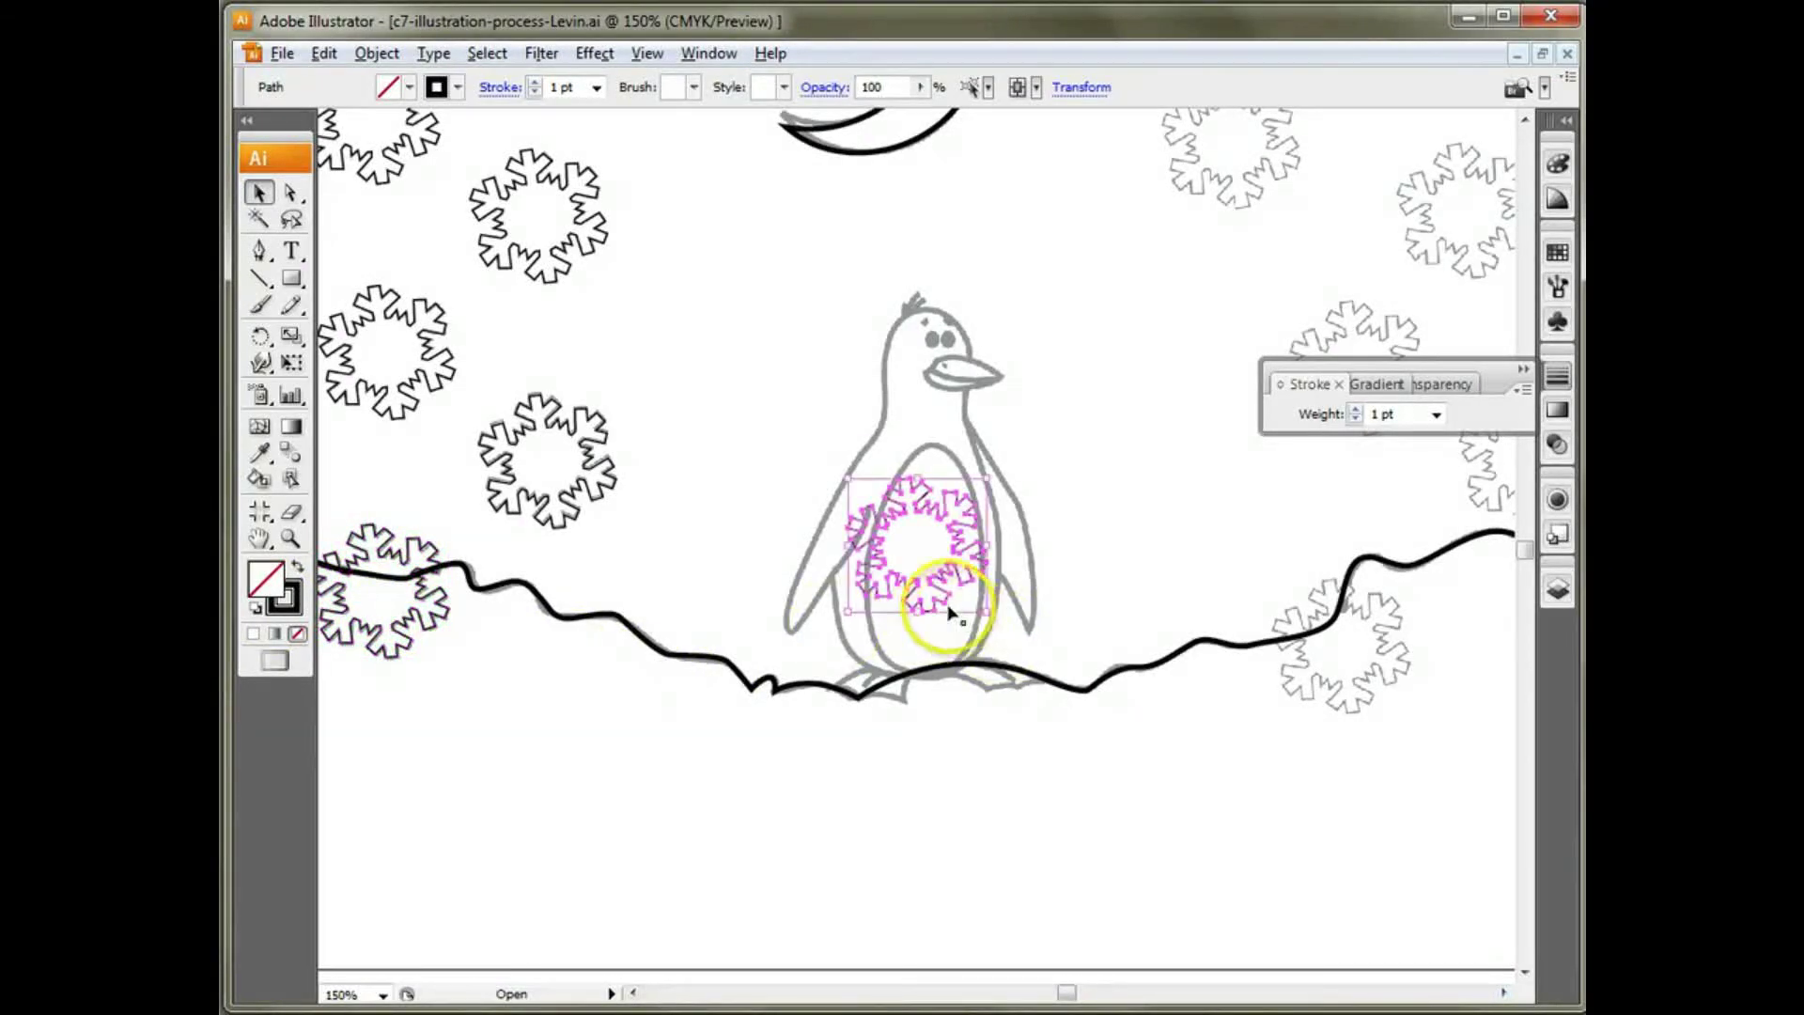
{"action": "left_click_drag", "start_coordinate": [963, 582], "coordinate": [1386, 681]}
Step: Place snowflake copies over the template snowflake just above the right snow ridge and the one to its upper left
{"action": "scroll", "coordinate": [1473, 879], "scroll_direction": "up", "scroll_amount": 3}
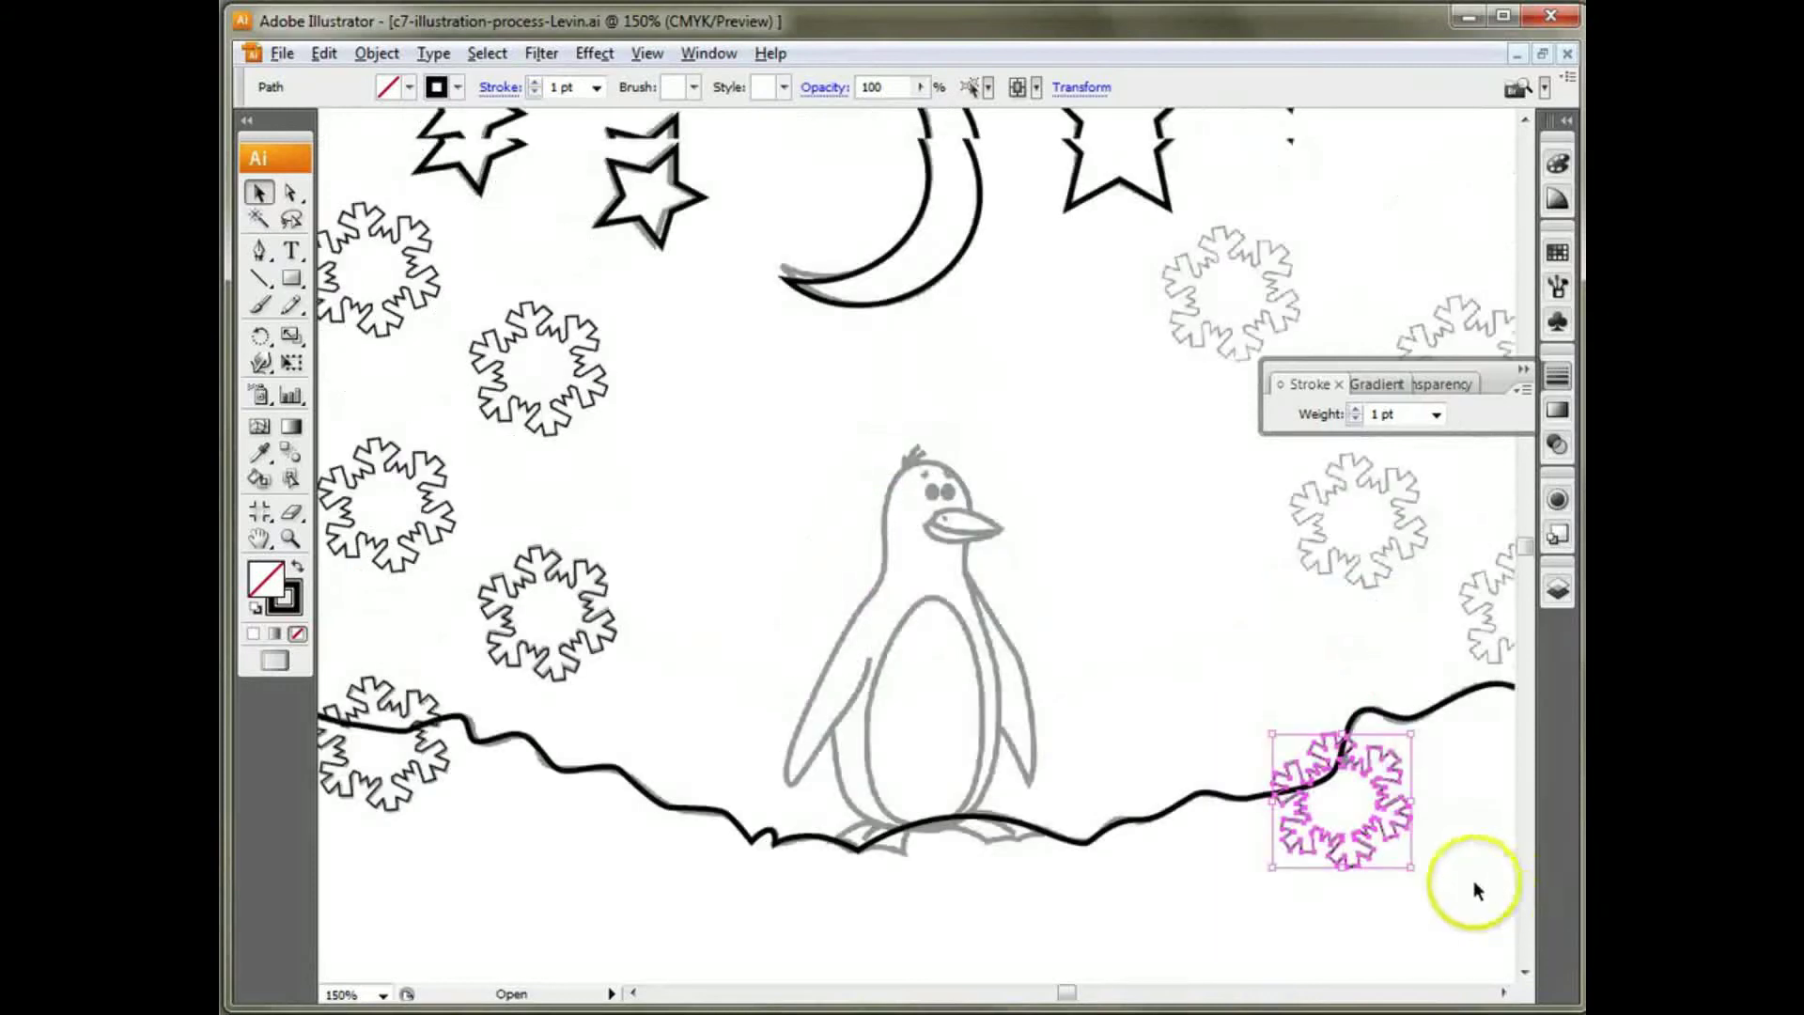
{"action": "mouse_move", "coordinate": [1068, 994]}
{"action": "left_mouse_down"}
{"action": "mouse_move", "coordinate": [1095, 995]}
{"action": "mouse_move", "coordinate": [1081, 1001]}
{"action": "left_mouse_up"}
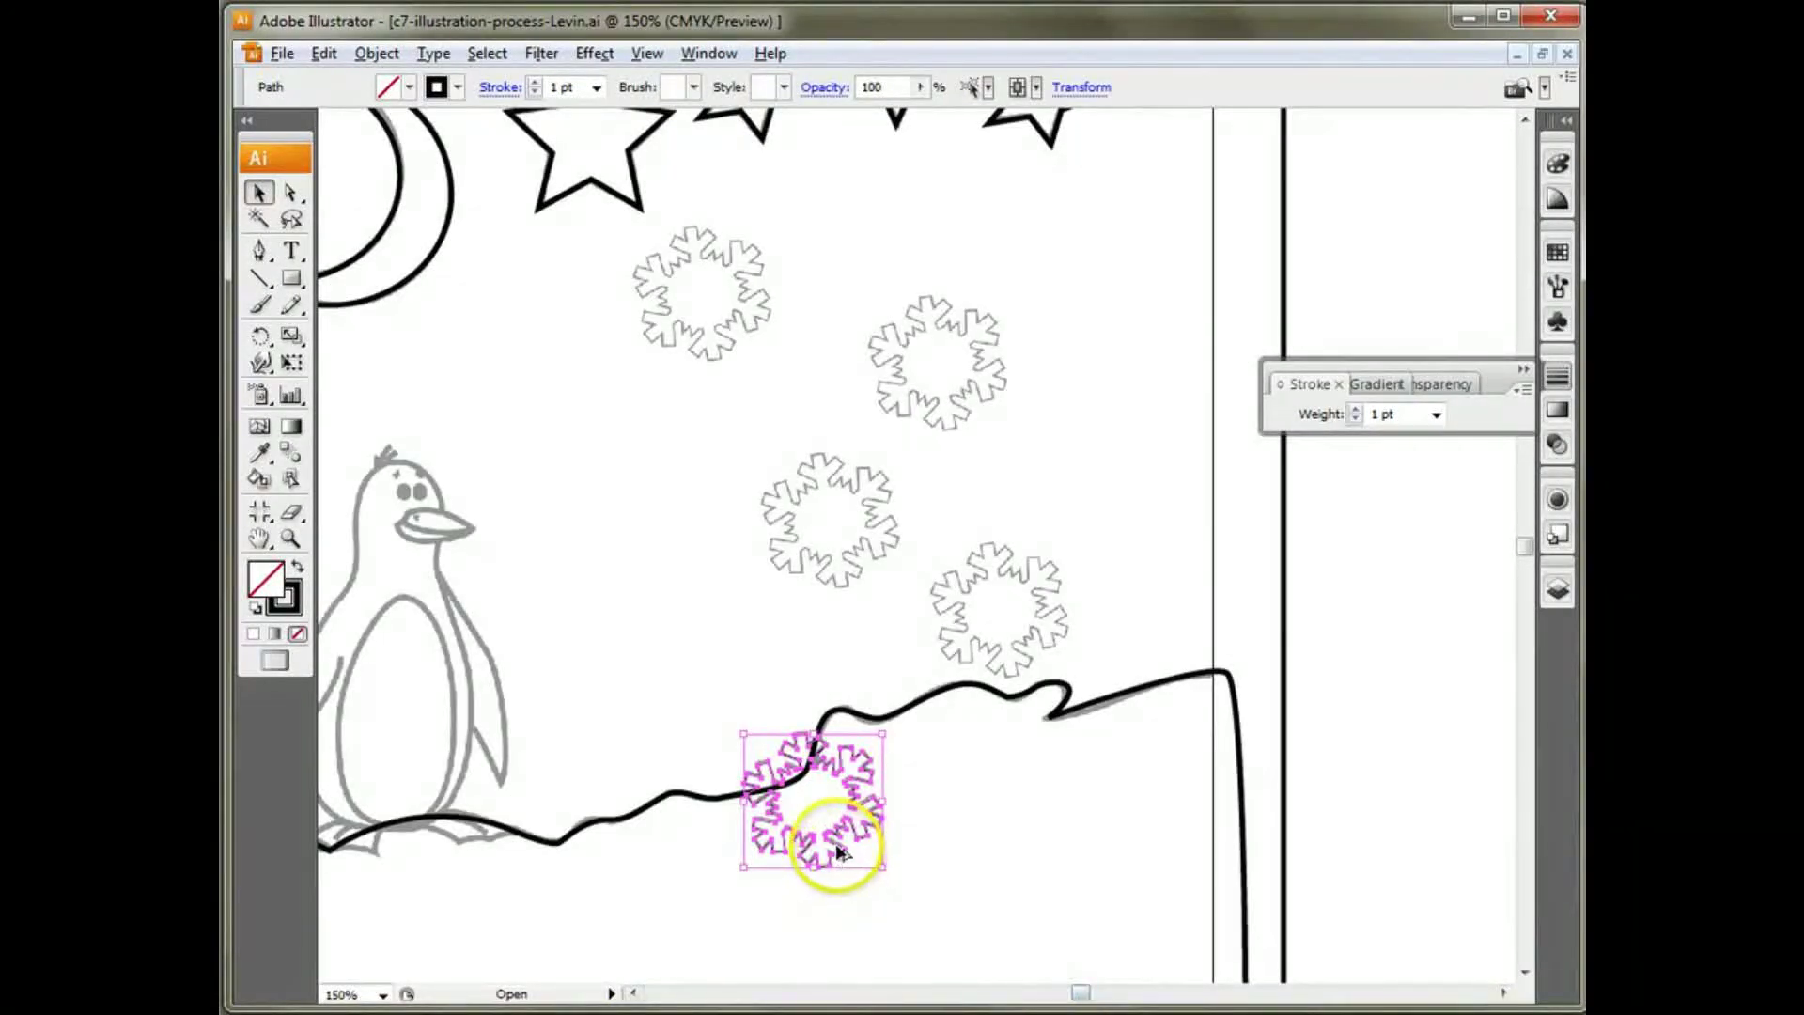
{"action": "left_click", "coordinate": [1022, 656]}
{"action": "left_click_drag", "start_coordinate": [852, 564], "coordinate": [882, 484]}
{"action": "key", "text": "ctrl+z"}
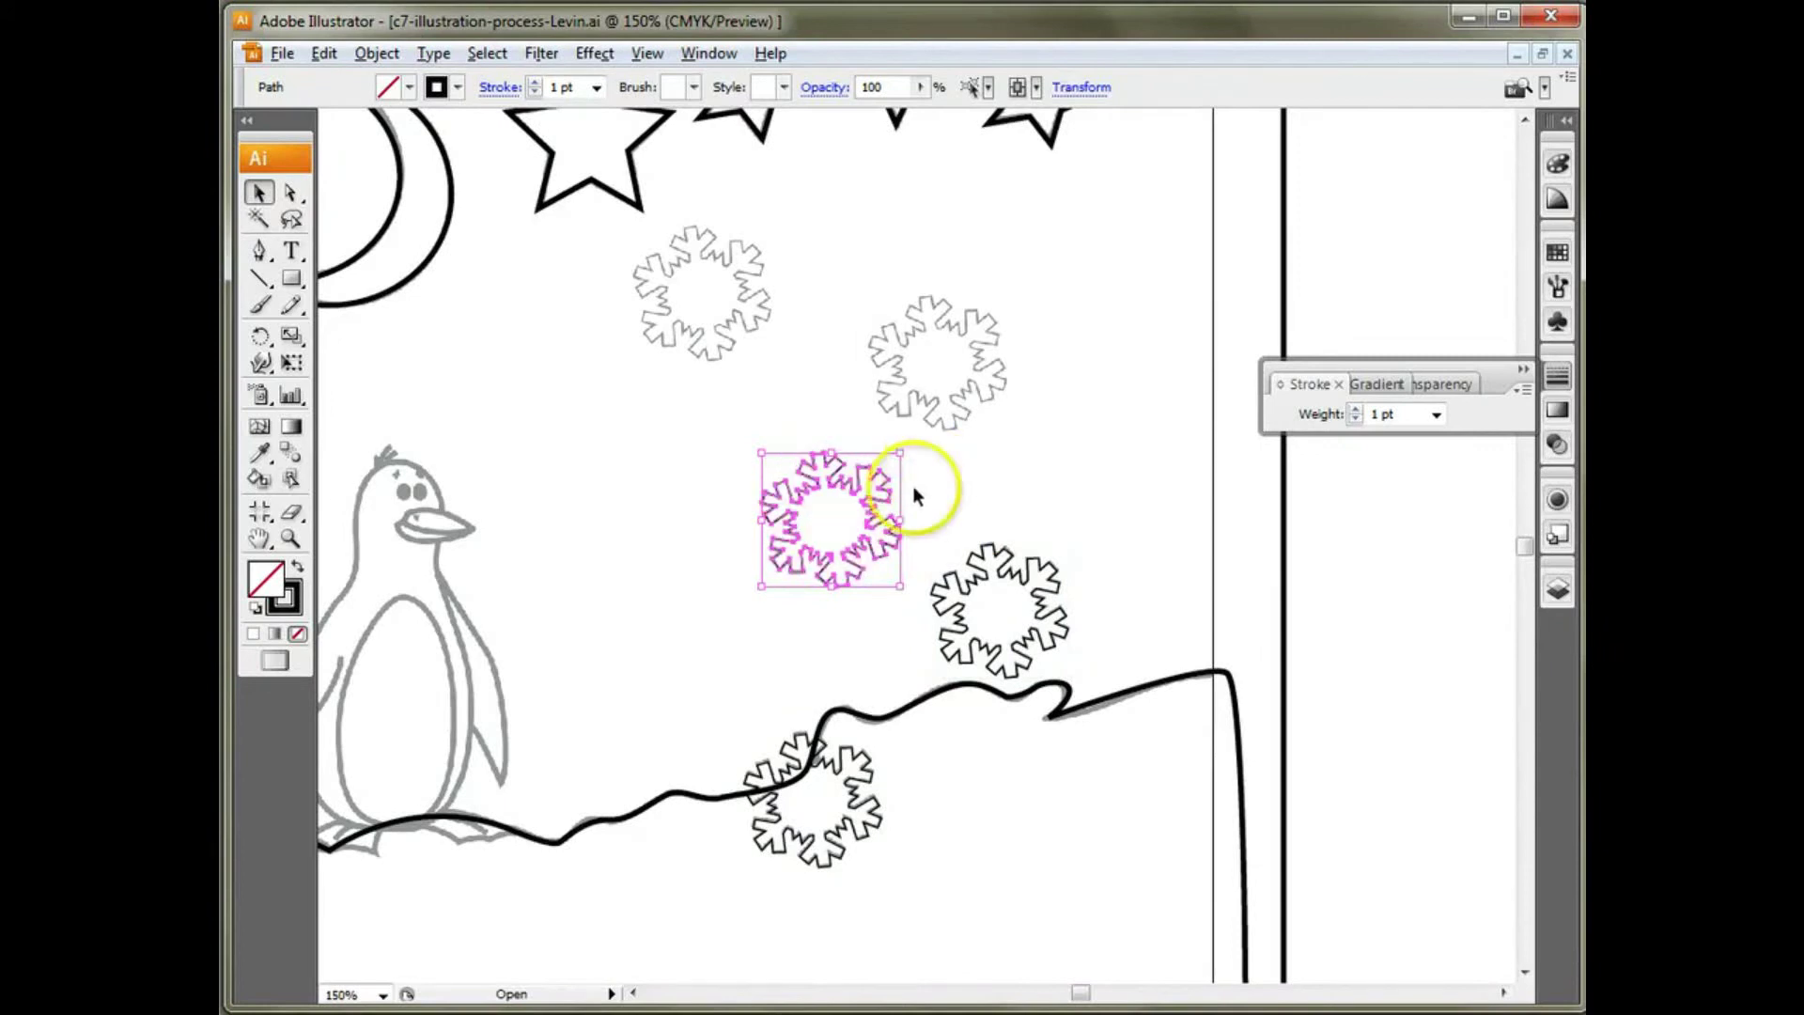
Step: Move the middle snowflake copy onto the template snowflake to its upper right
{"action": "left_click", "coordinate": [965, 536]}
{"action": "left_click", "coordinate": [872, 528]}
{"action": "left_click_drag", "start_coordinate": [871, 528], "coordinate": [980, 376]}
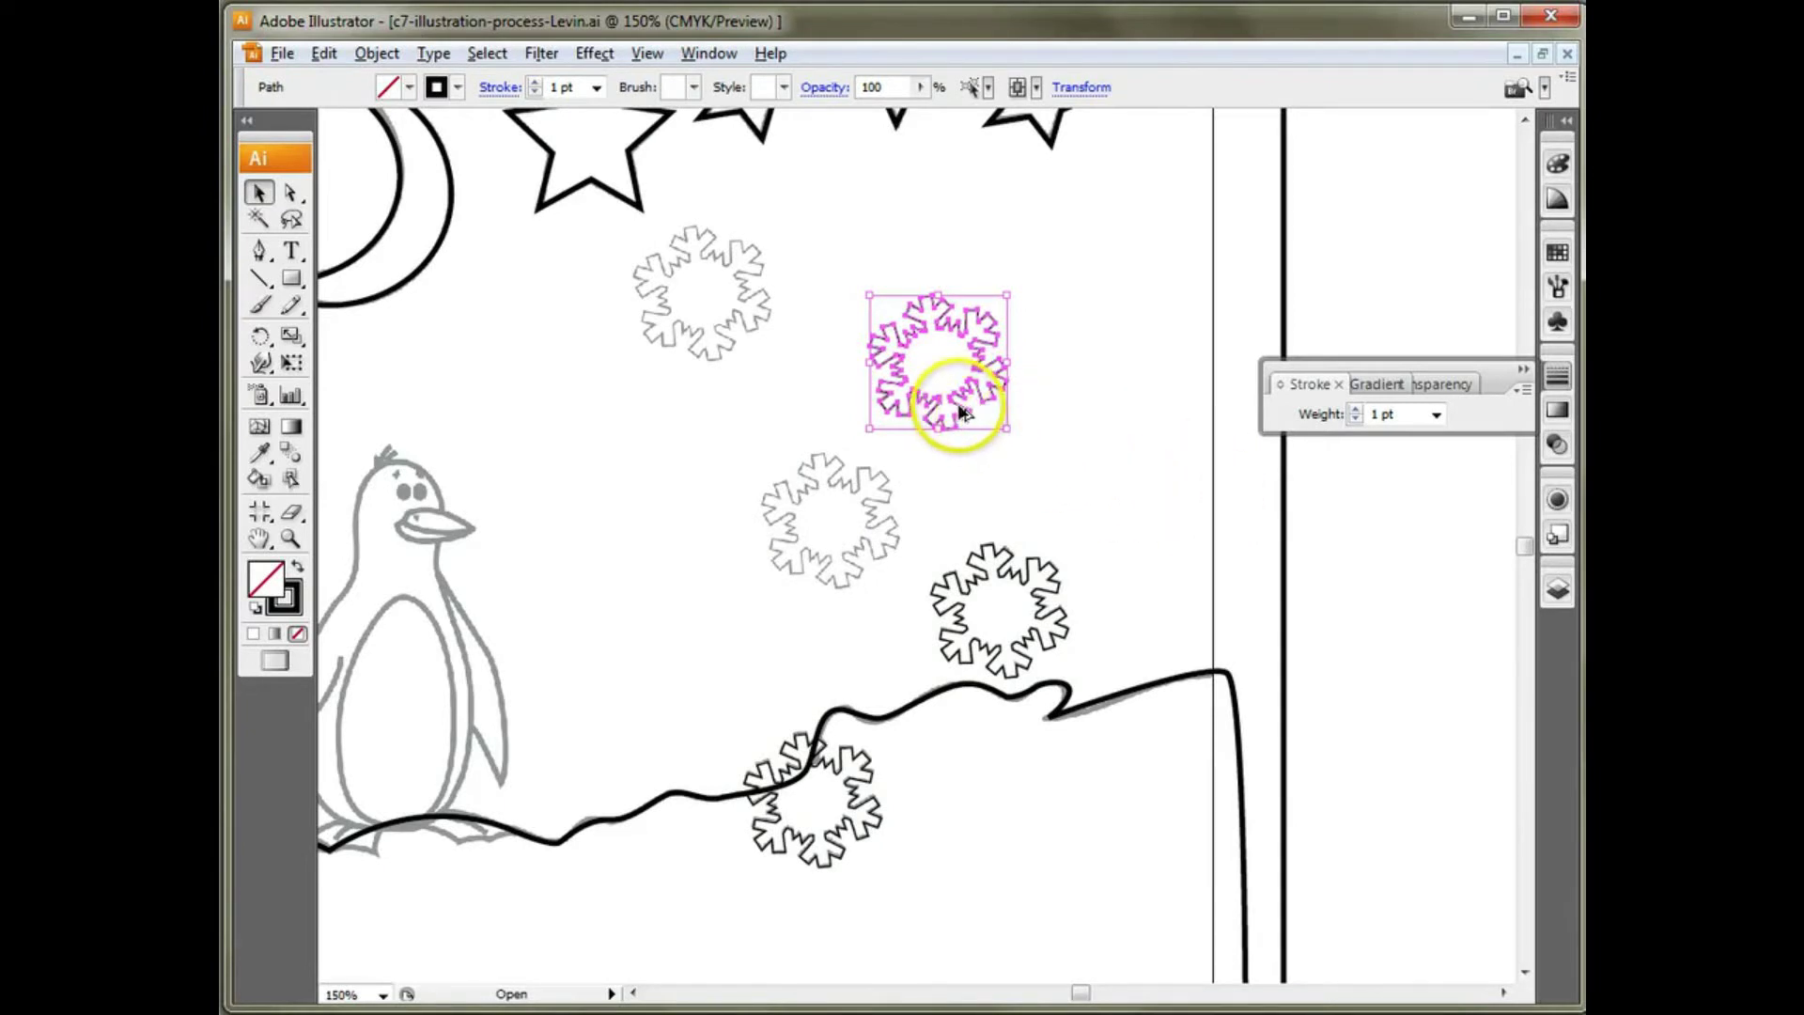
Step: Place snowflake copies over the two remaining template snowflakes between the penguin and the right side, deselect, and lock the Snowflakes layer
{"action": "left_click", "coordinate": [852, 566]}
{"action": "left_click", "coordinate": [1557, 590]}
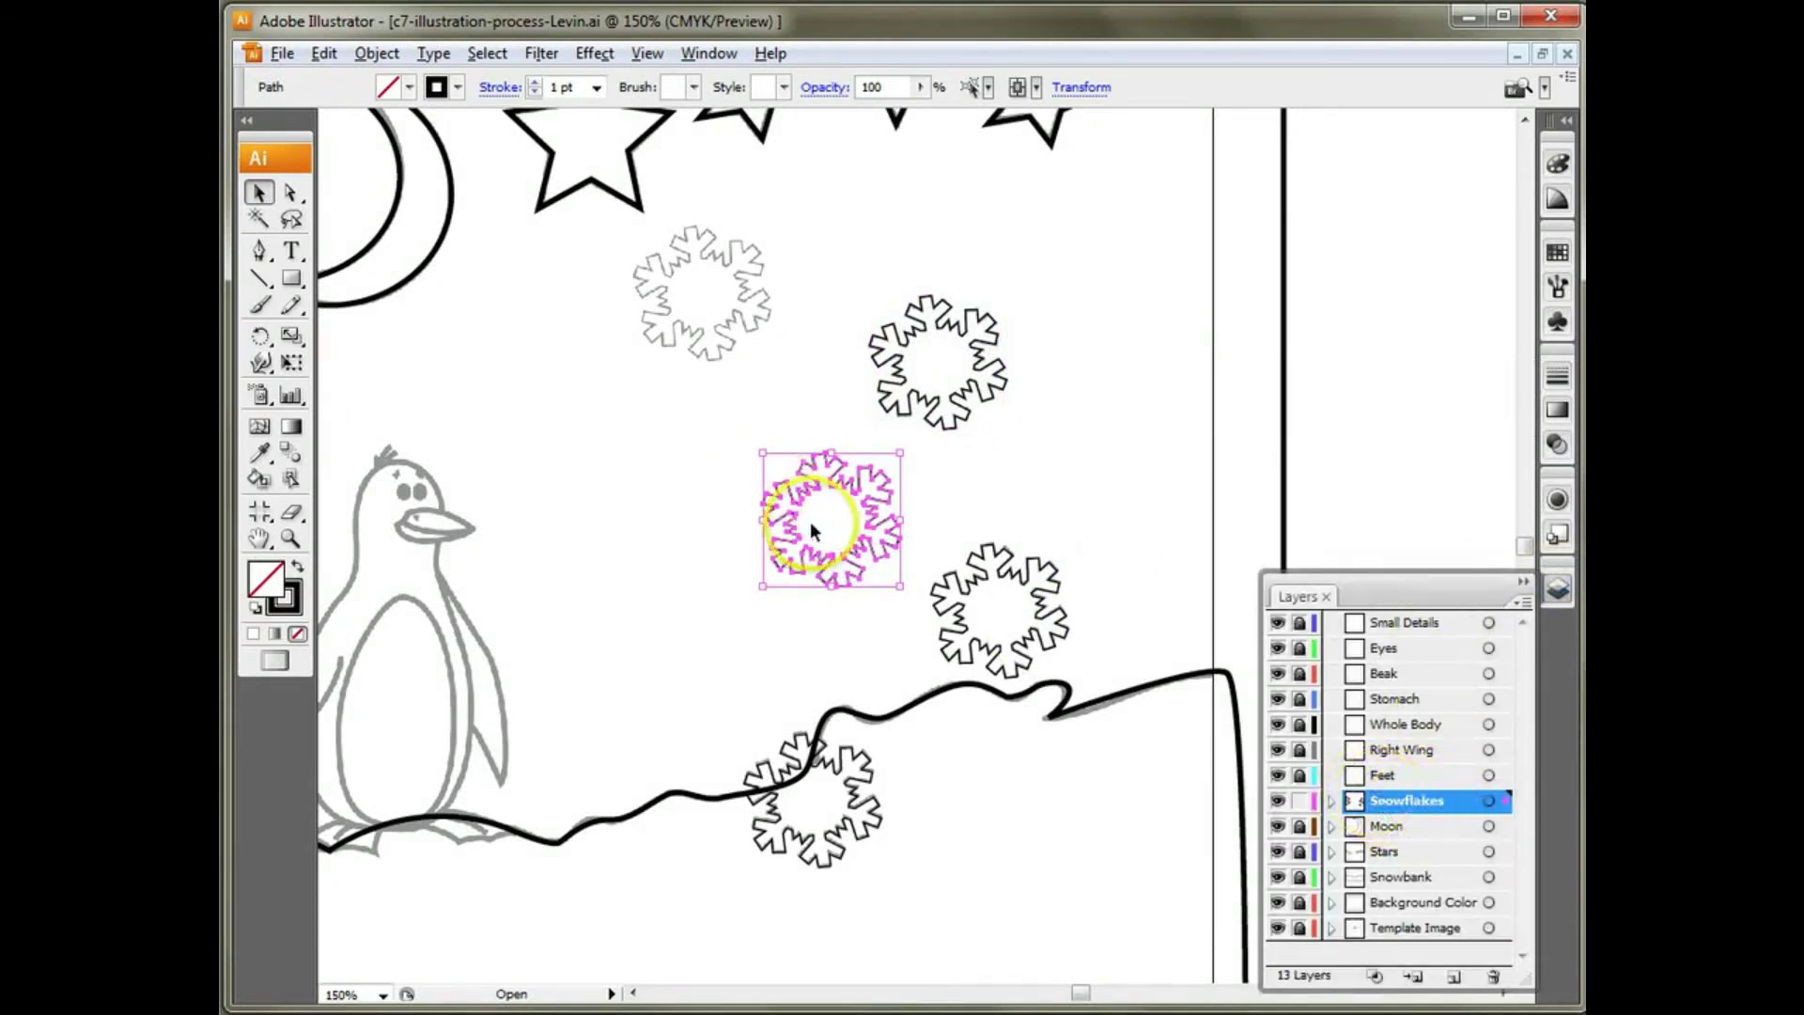
{"action": "left_click_drag", "start_coordinate": [849, 487], "coordinate": [732, 258]}
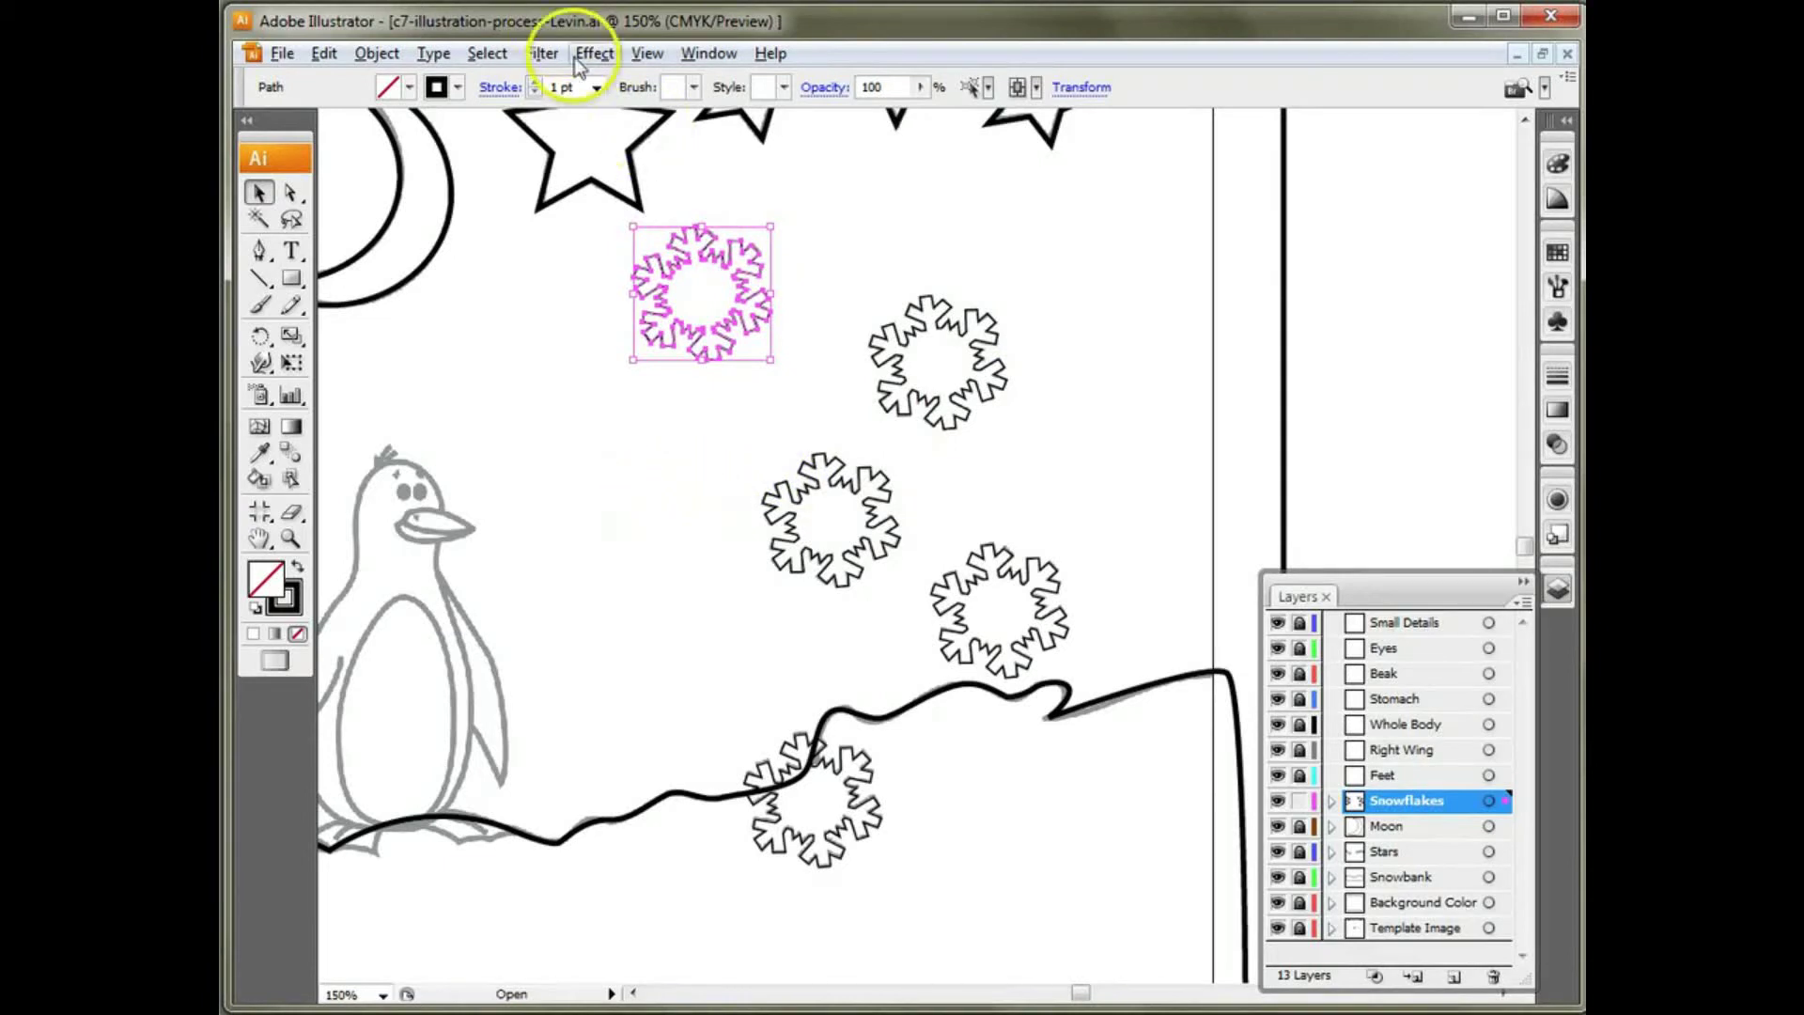
{"action": "left_click", "coordinate": [644, 53]}
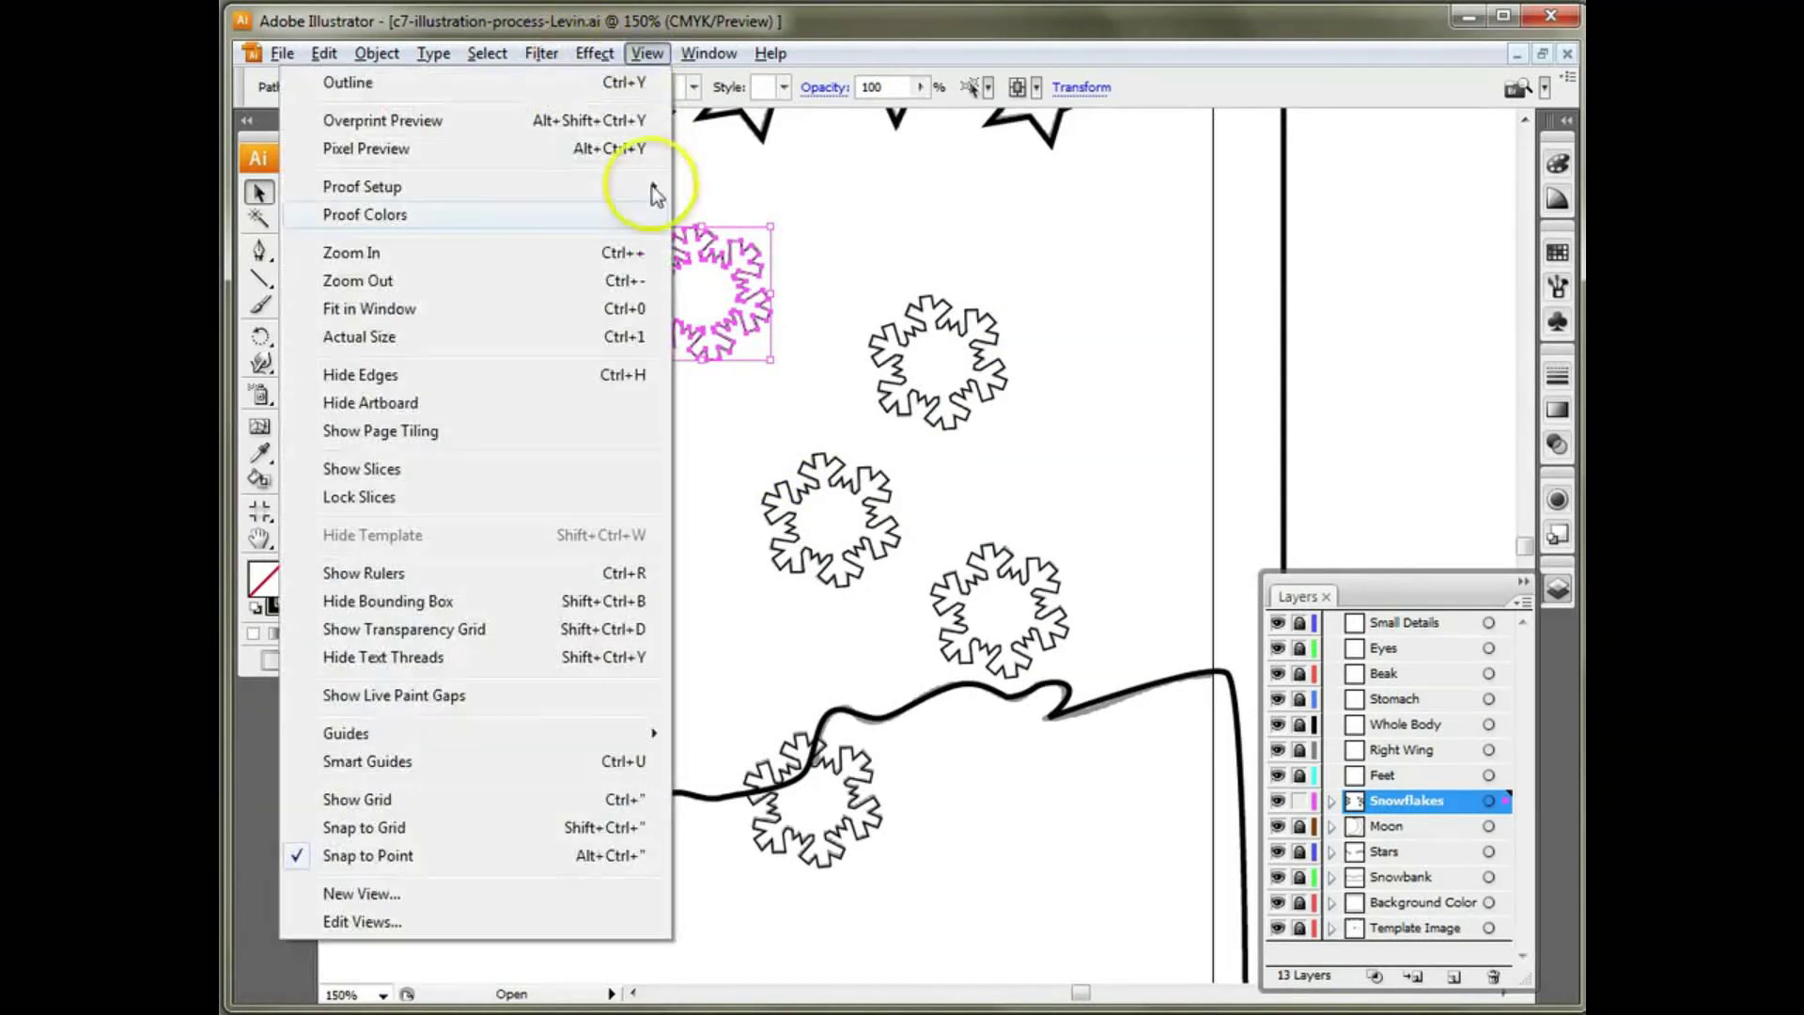
{"action": "left_click", "coordinate": [623, 320]}
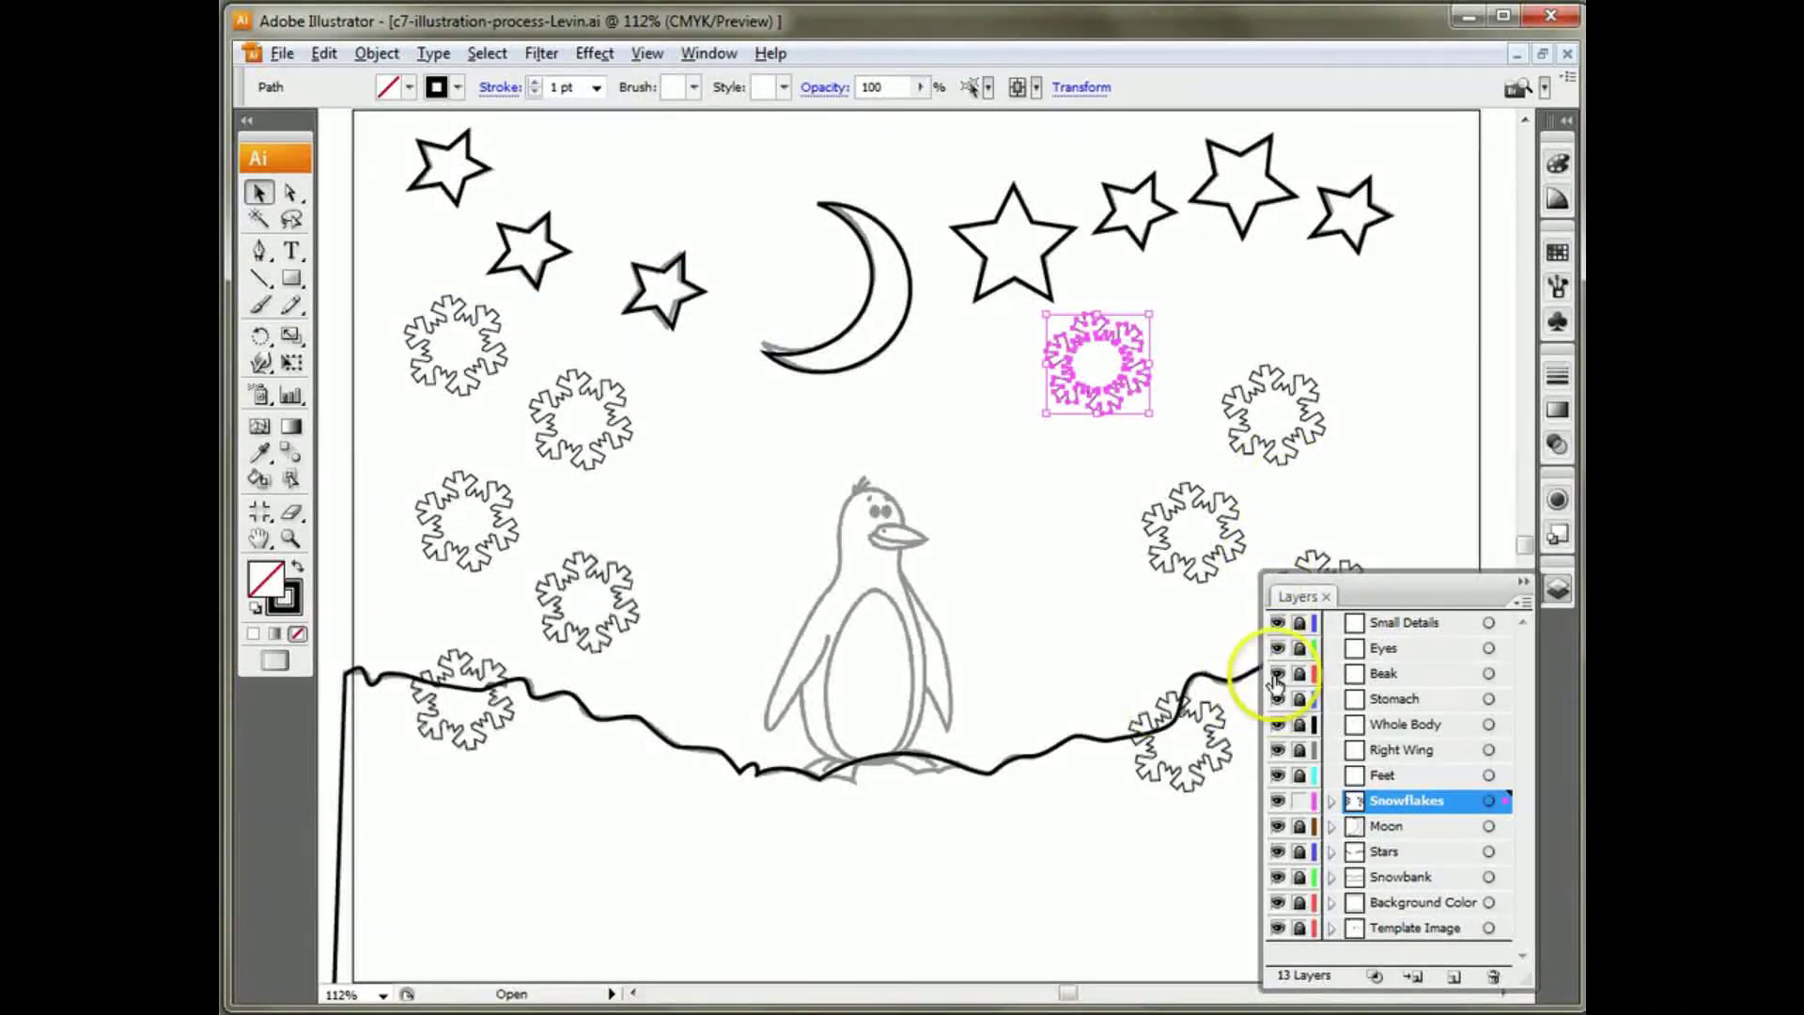
{"action": "left_click", "coordinate": [1049, 495]}
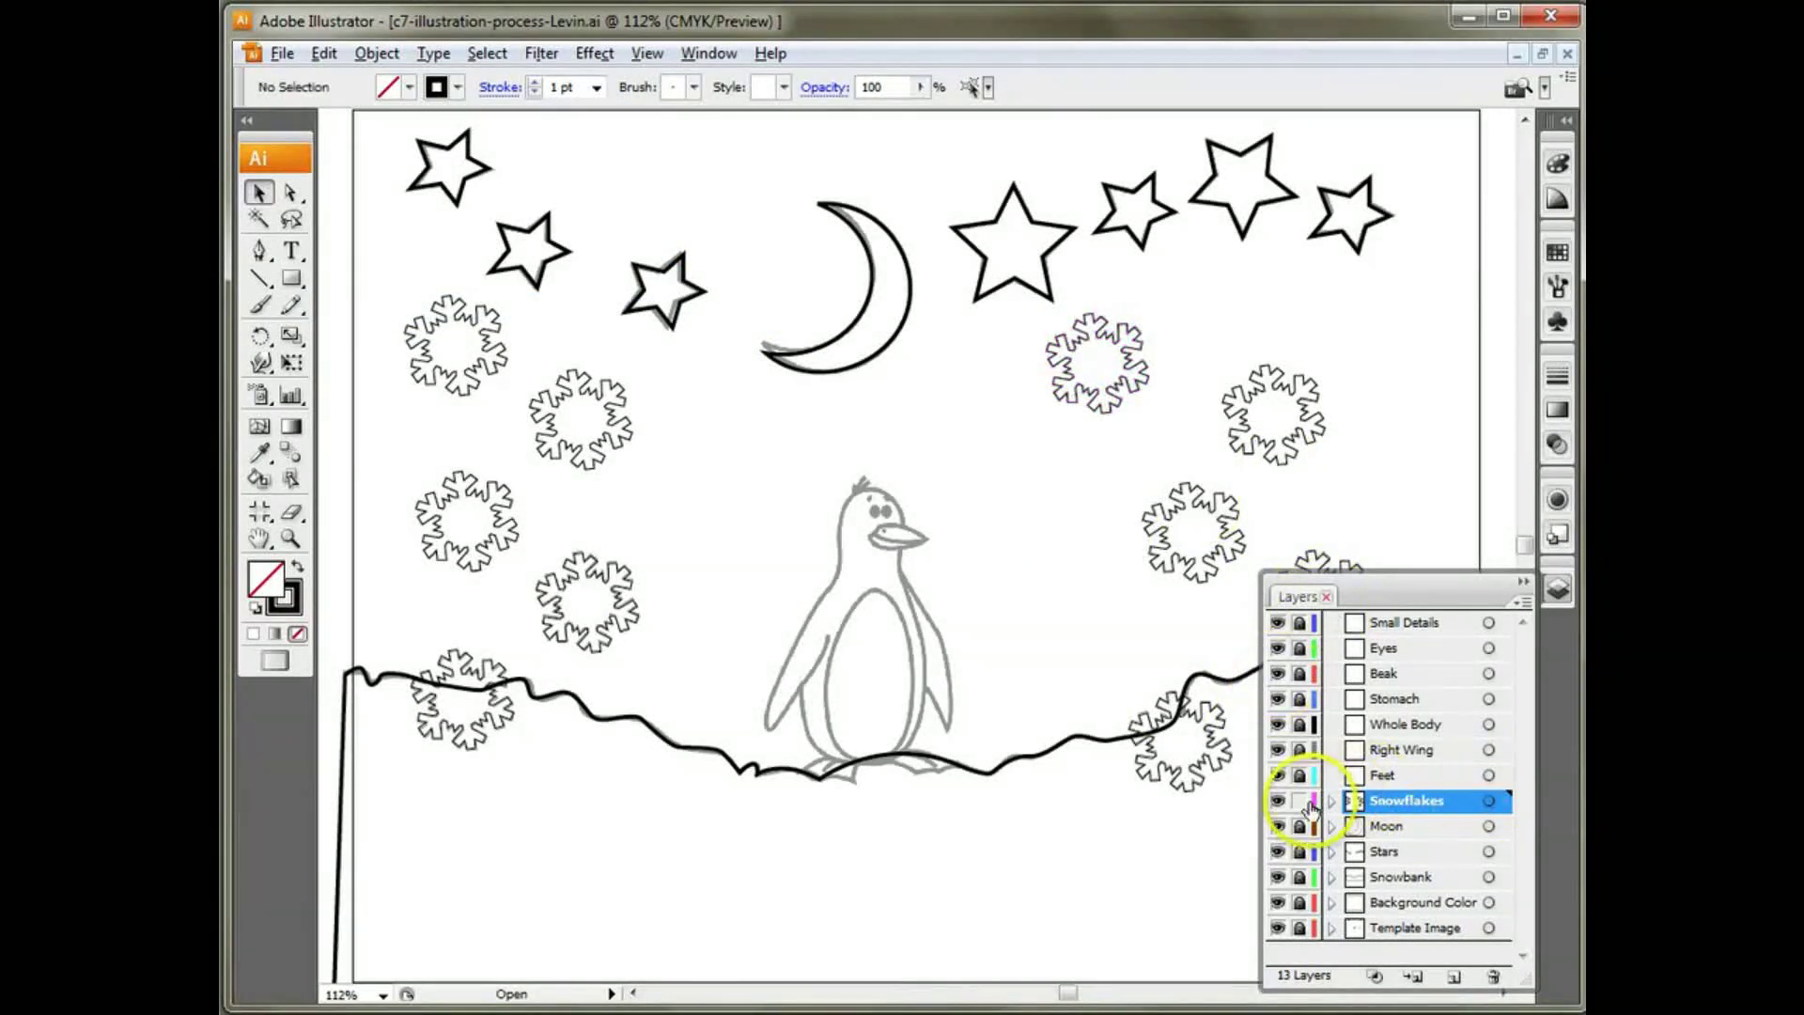
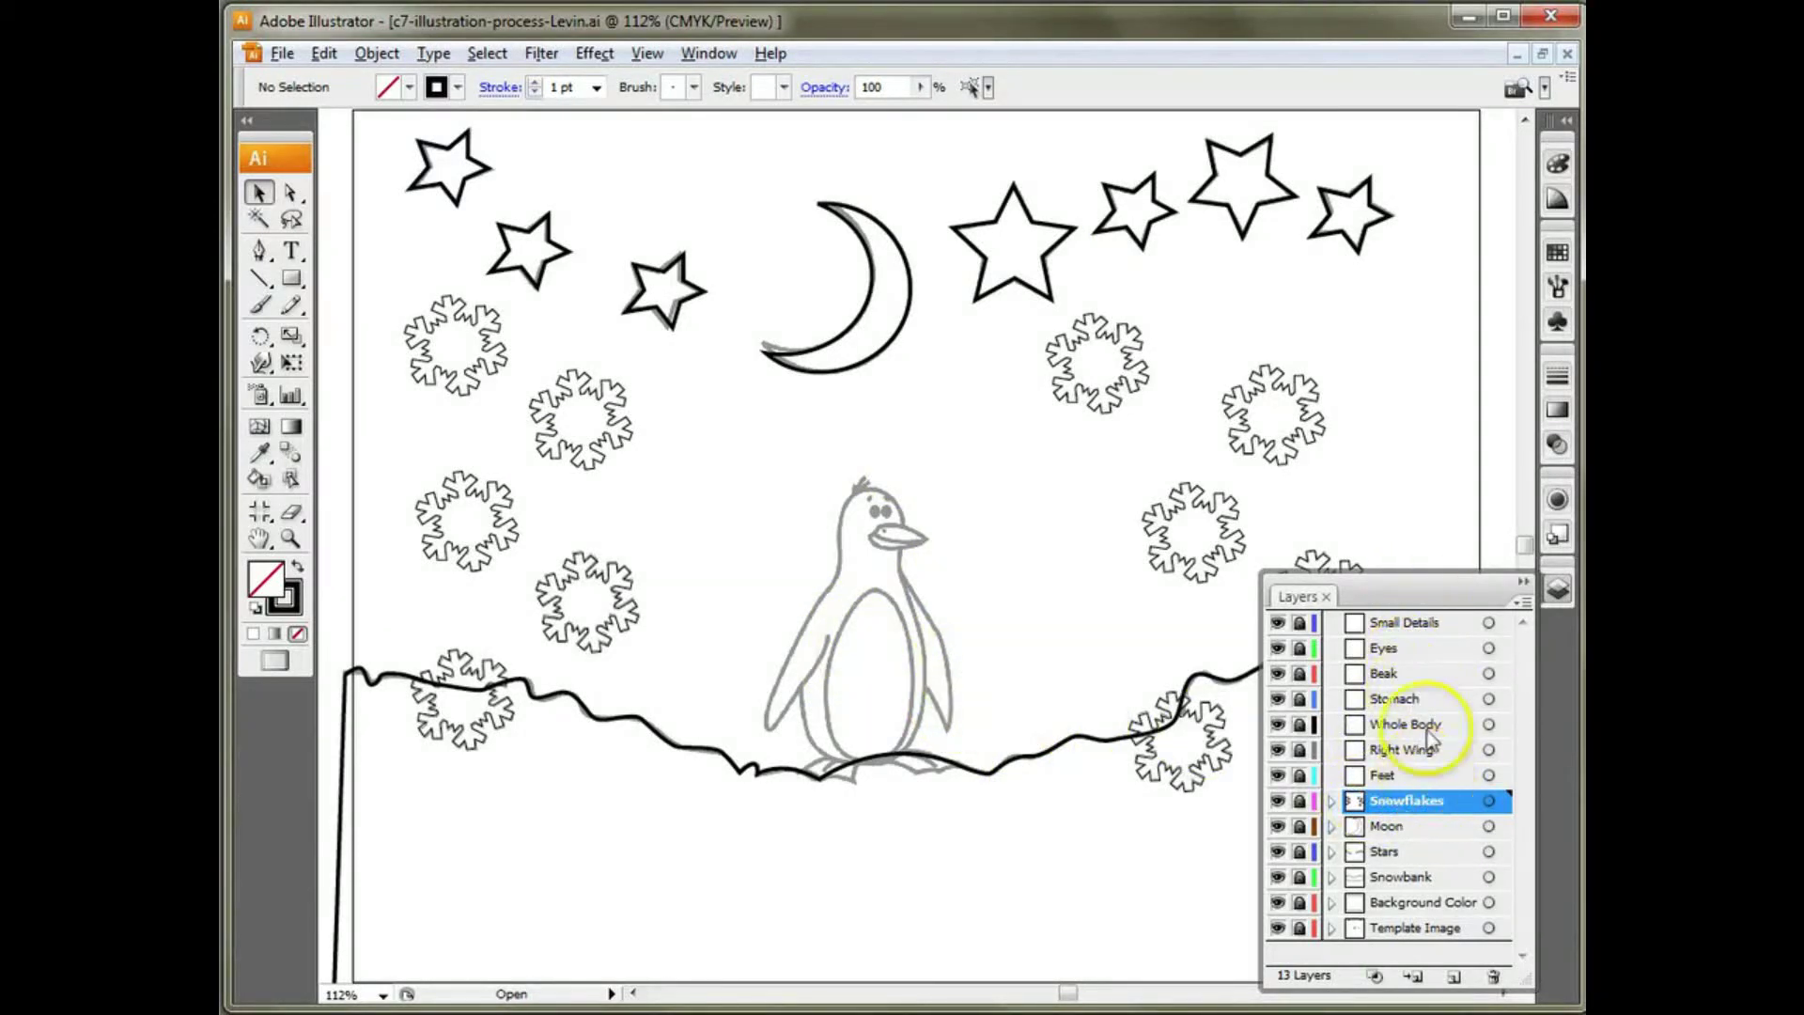
{"action": "left_click", "coordinate": [709, 54]}
{"action": "left_click_drag", "start_coordinate": [760, 24], "coordinate": [971, 22]}
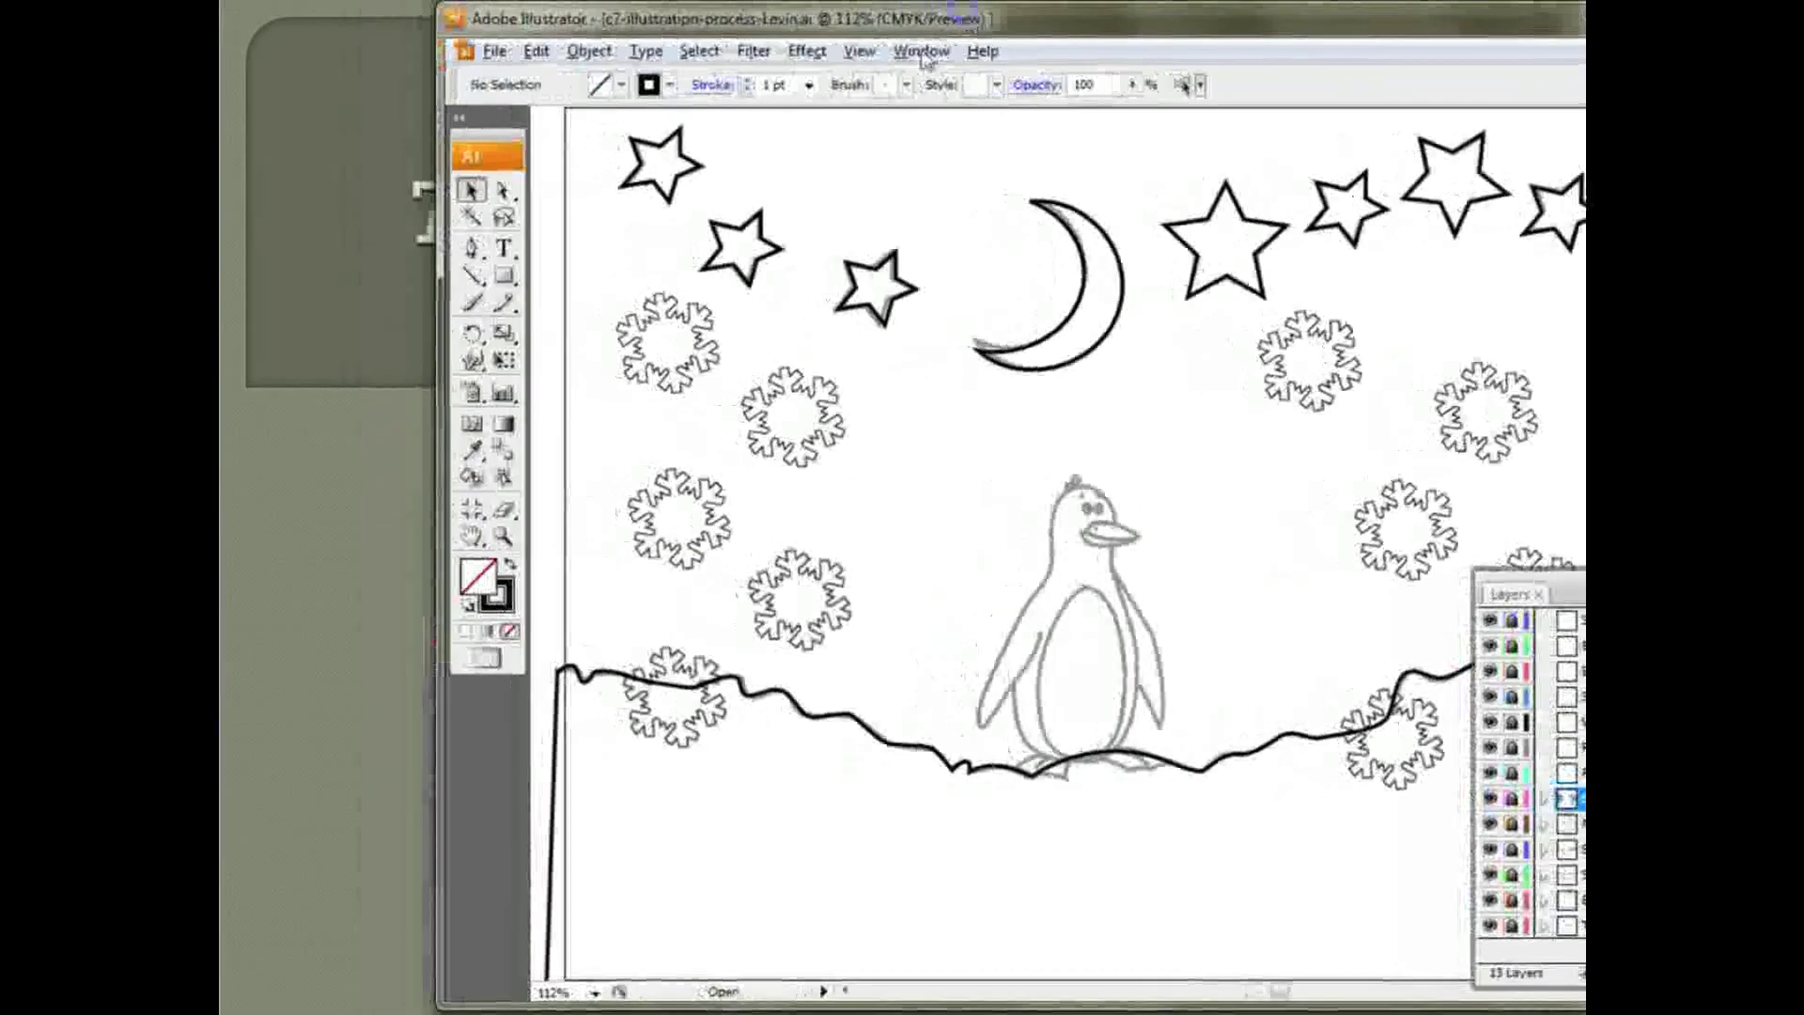
{"action": "left_click", "coordinate": [920, 50]}
{"action": "left_click", "coordinate": [578, 635]}
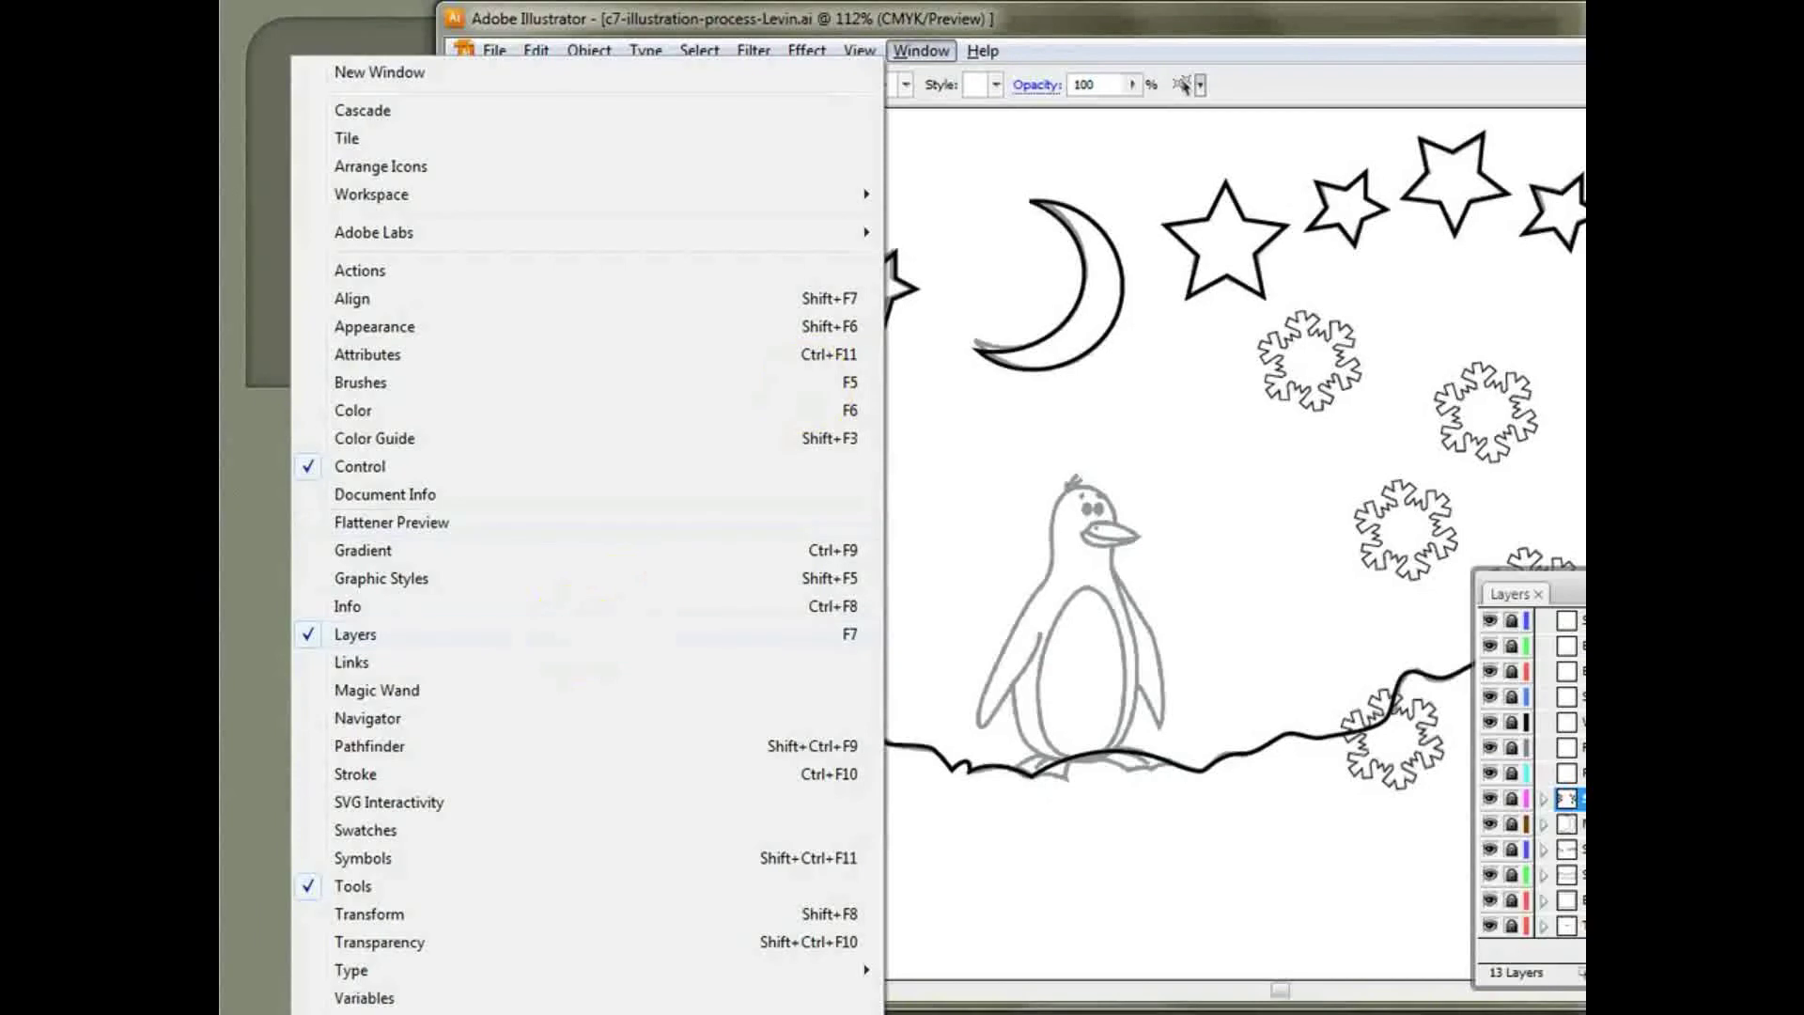
{"action": "left_click_drag", "start_coordinate": [1112, 24], "coordinate": [895, 23]}
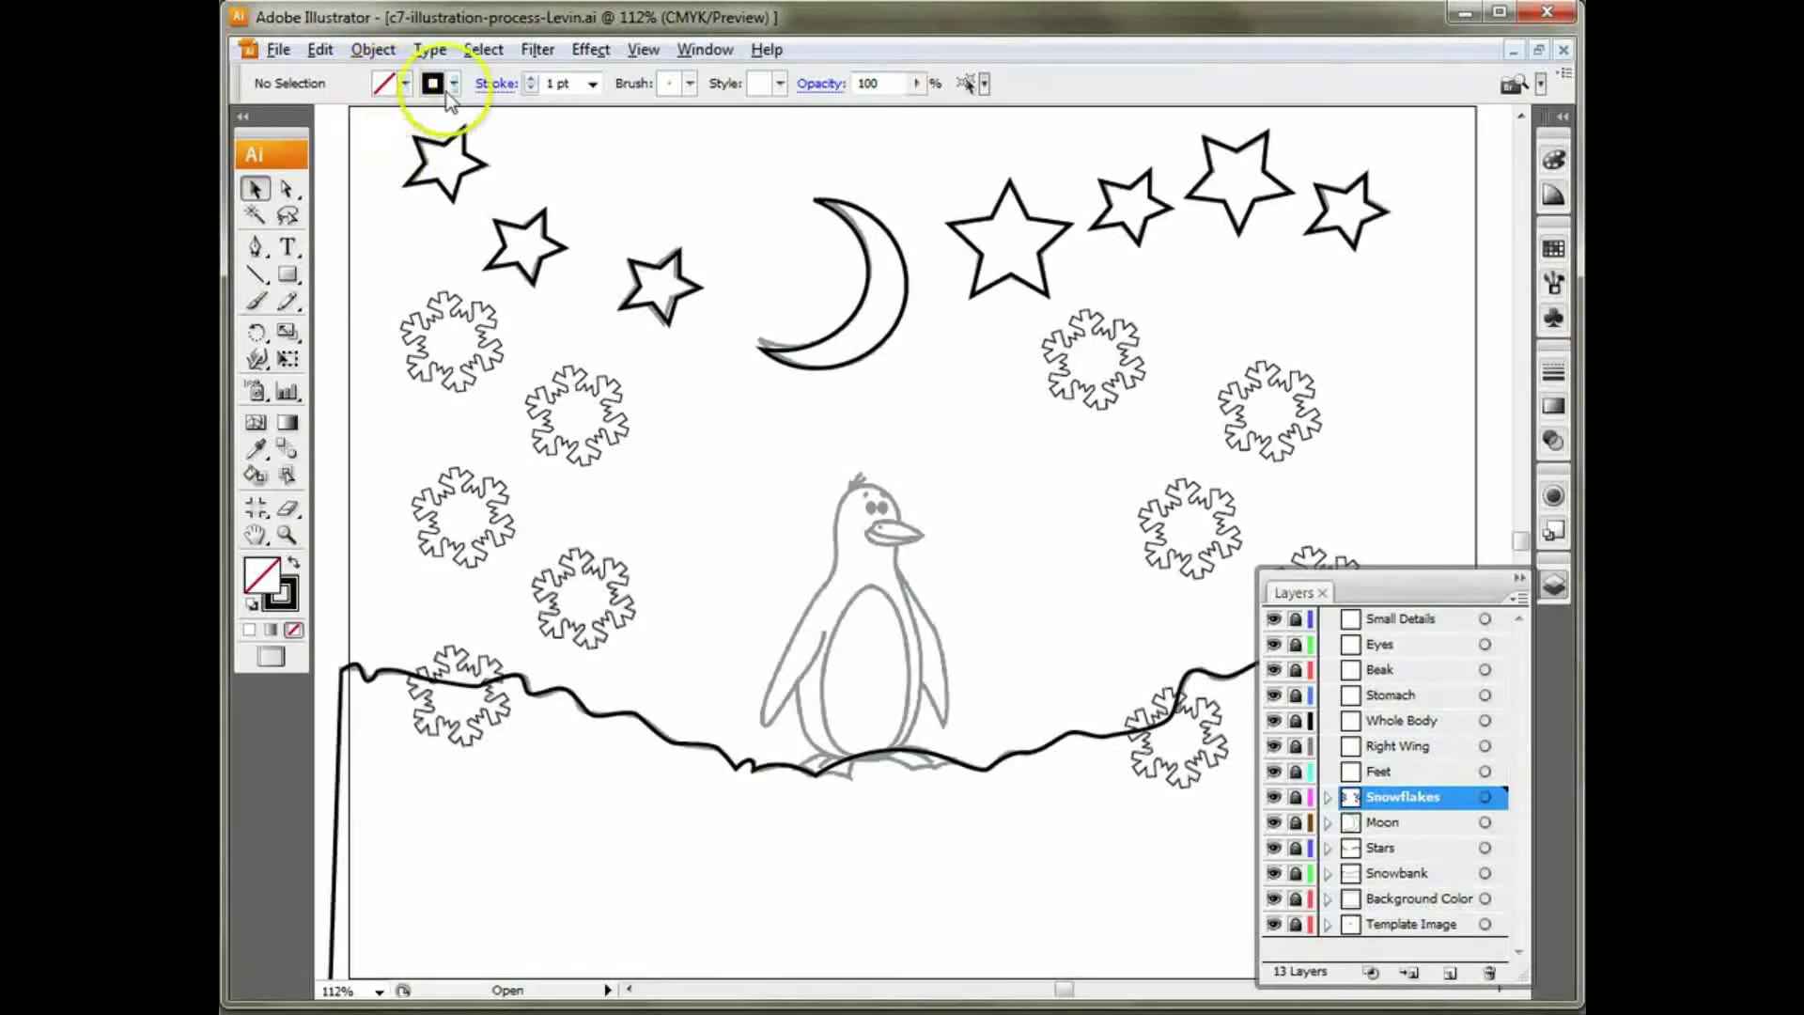
Step: Unlock and activate the Feet layer for the Pen tool, and hide the Snowbank layer
{"action": "left_click", "coordinate": [256, 249]}
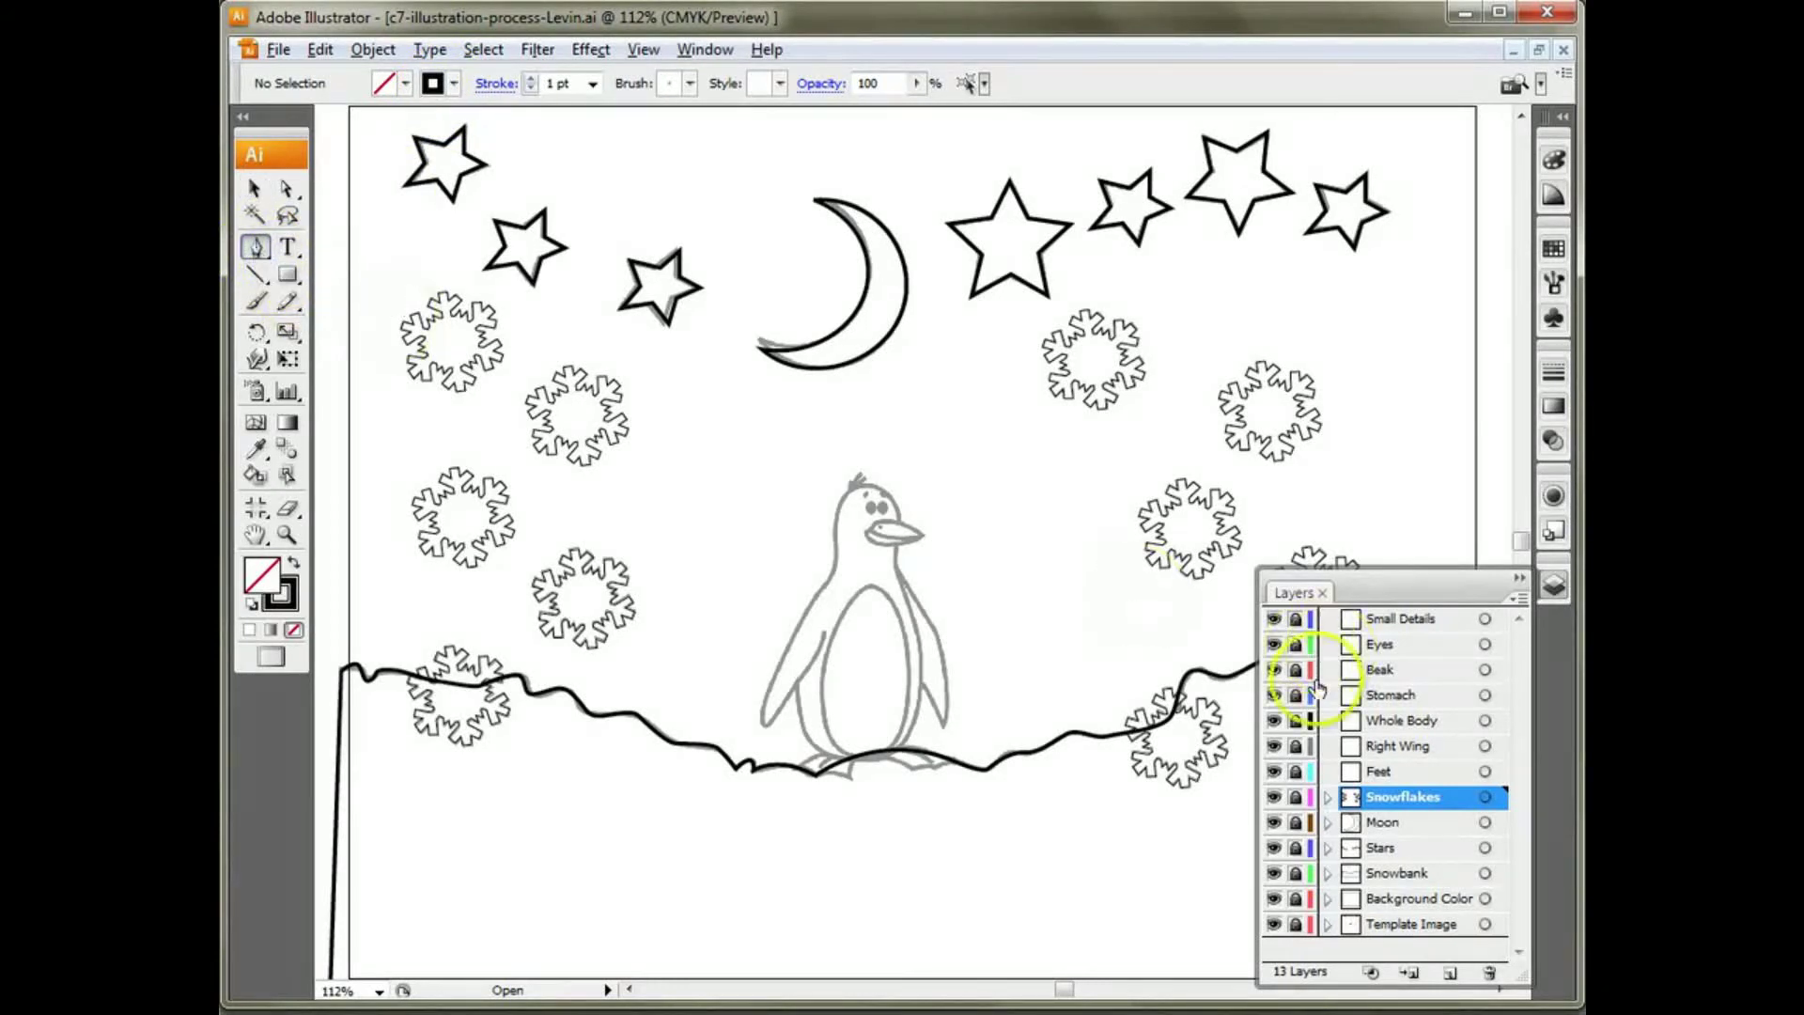
{"action": "left_click", "coordinate": [1296, 773]}
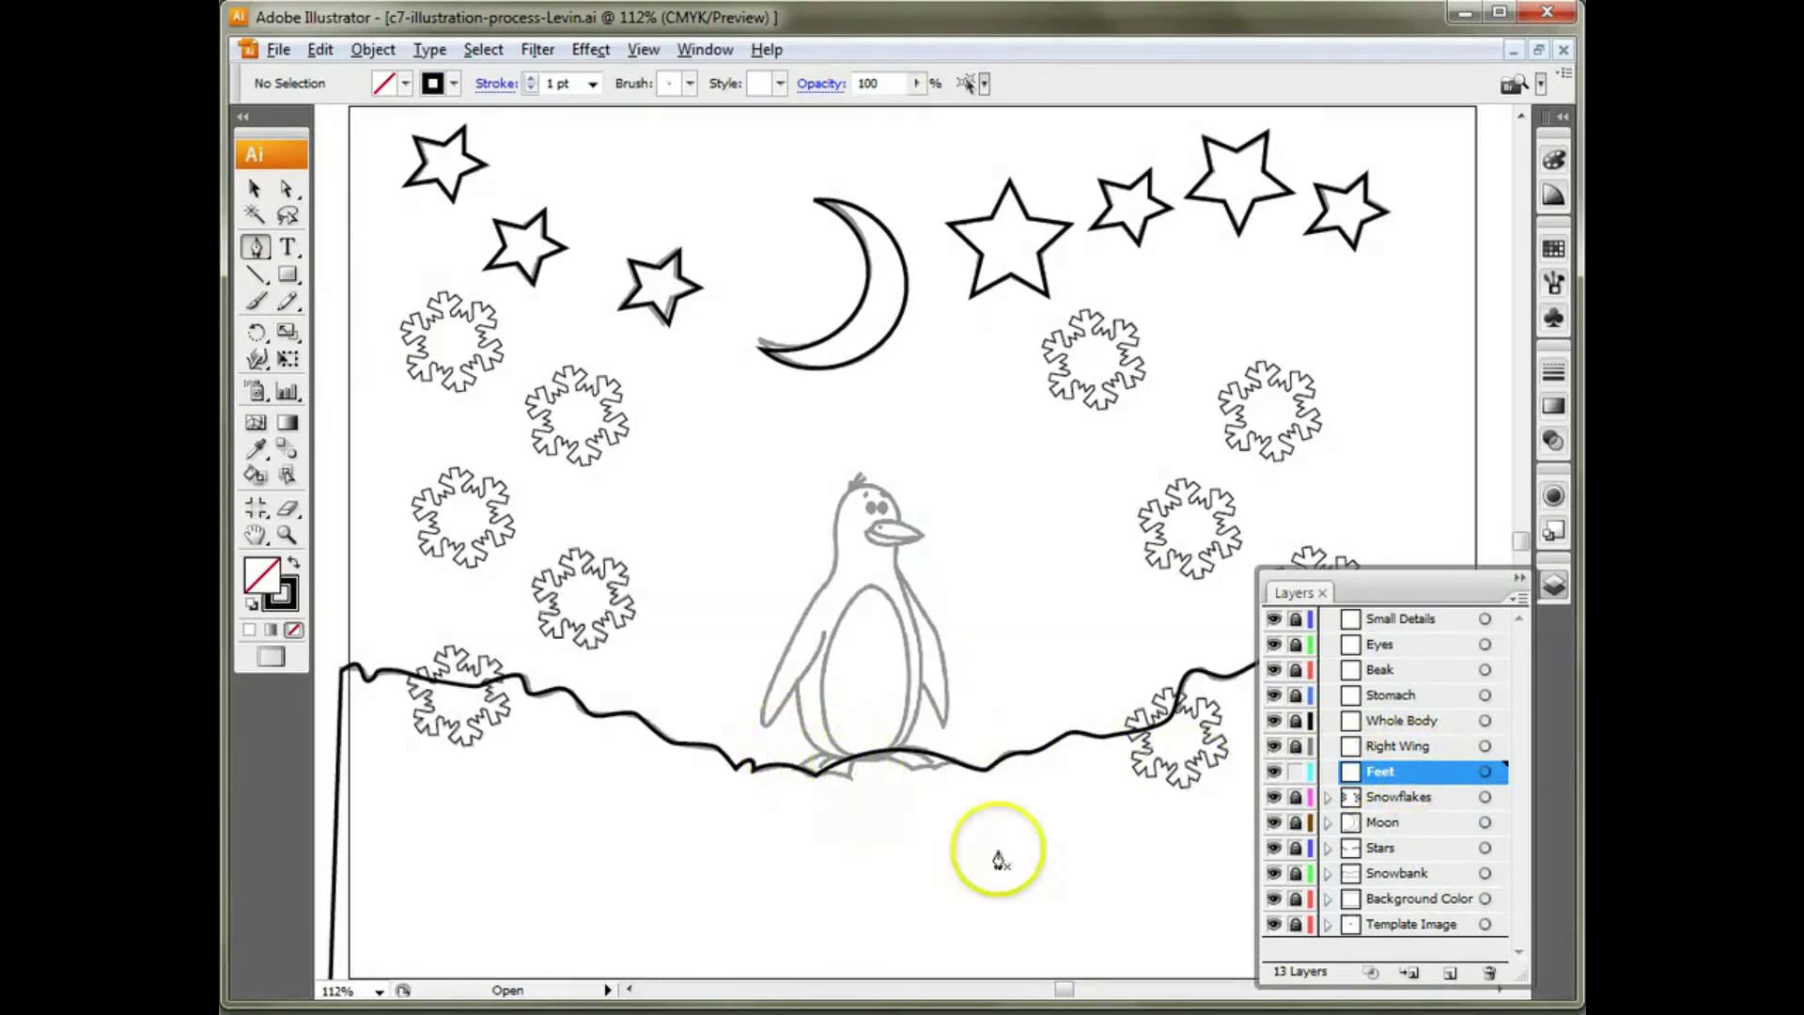
{"action": "left_click", "coordinate": [1274, 873]}
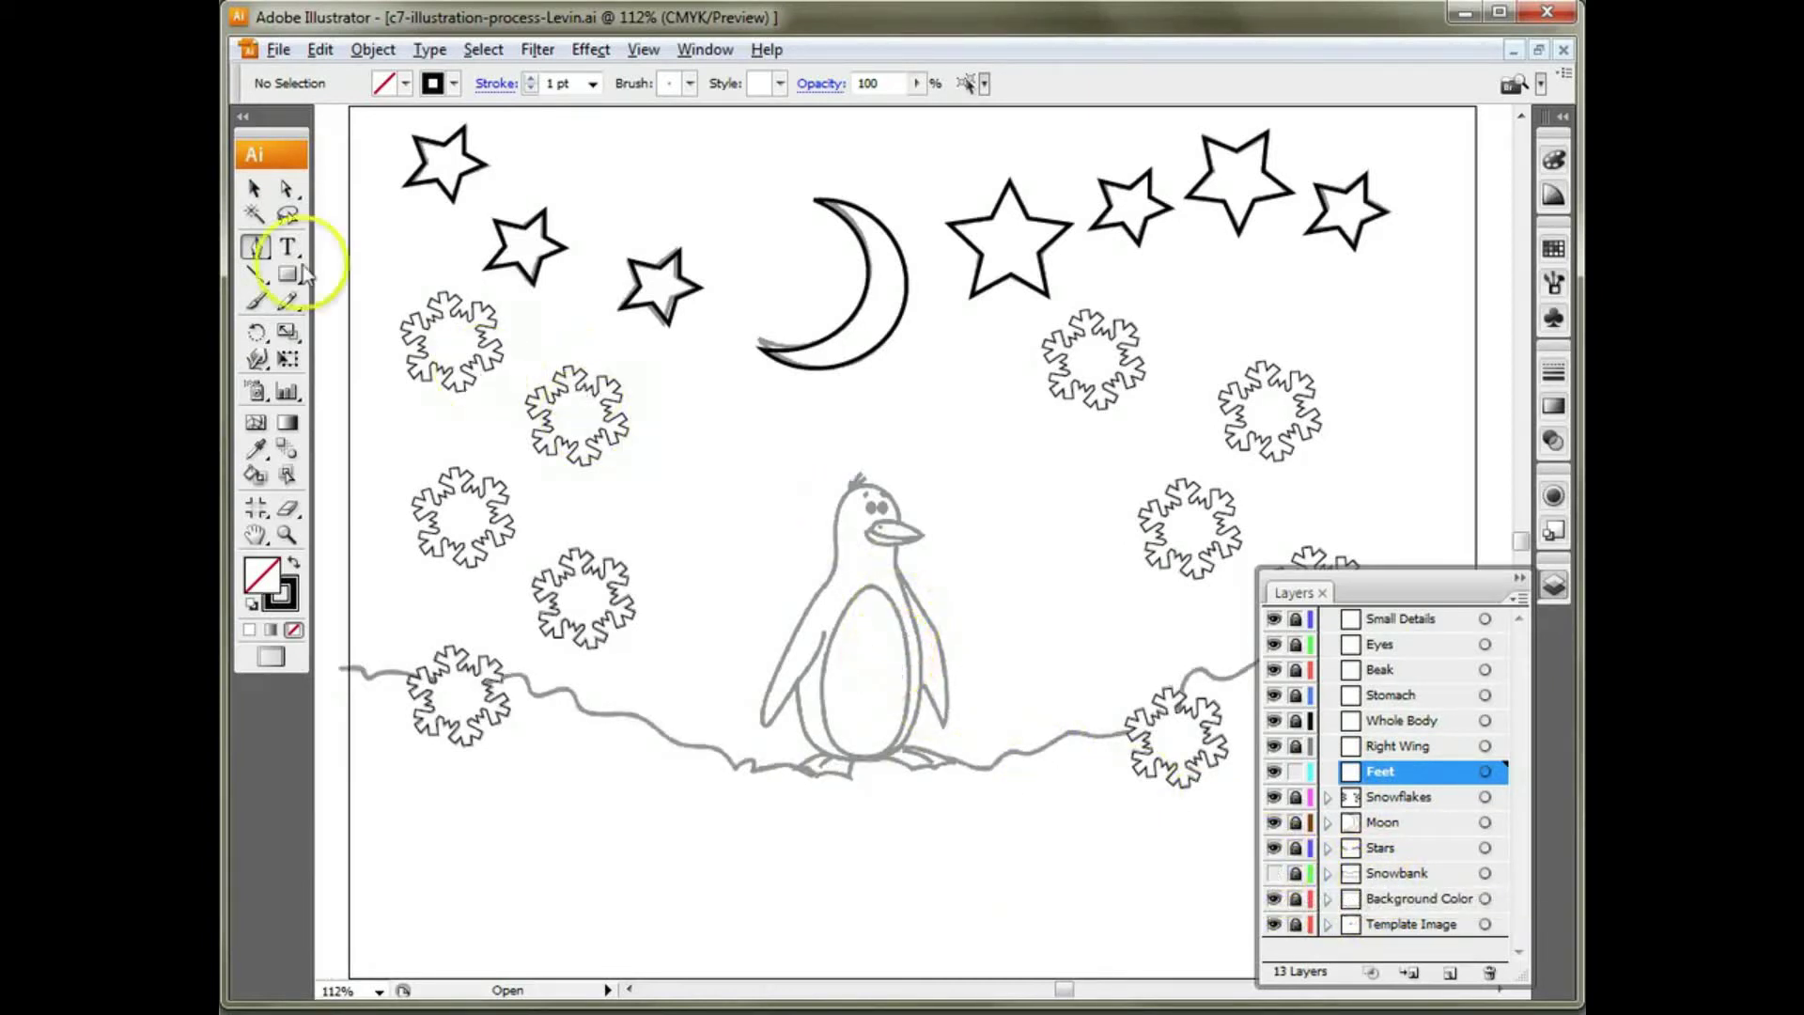
Step: Trace the penguin's left-hand foot as a closed Pen path on the Feet layer, extending its upper edge into the body
{"action": "left_click", "coordinate": [286, 535]}
{"action": "left_click_drag", "start_coordinate": [688, 418], "coordinate": [1051, 814]}
{"action": "left_click", "coordinate": [255, 247]}
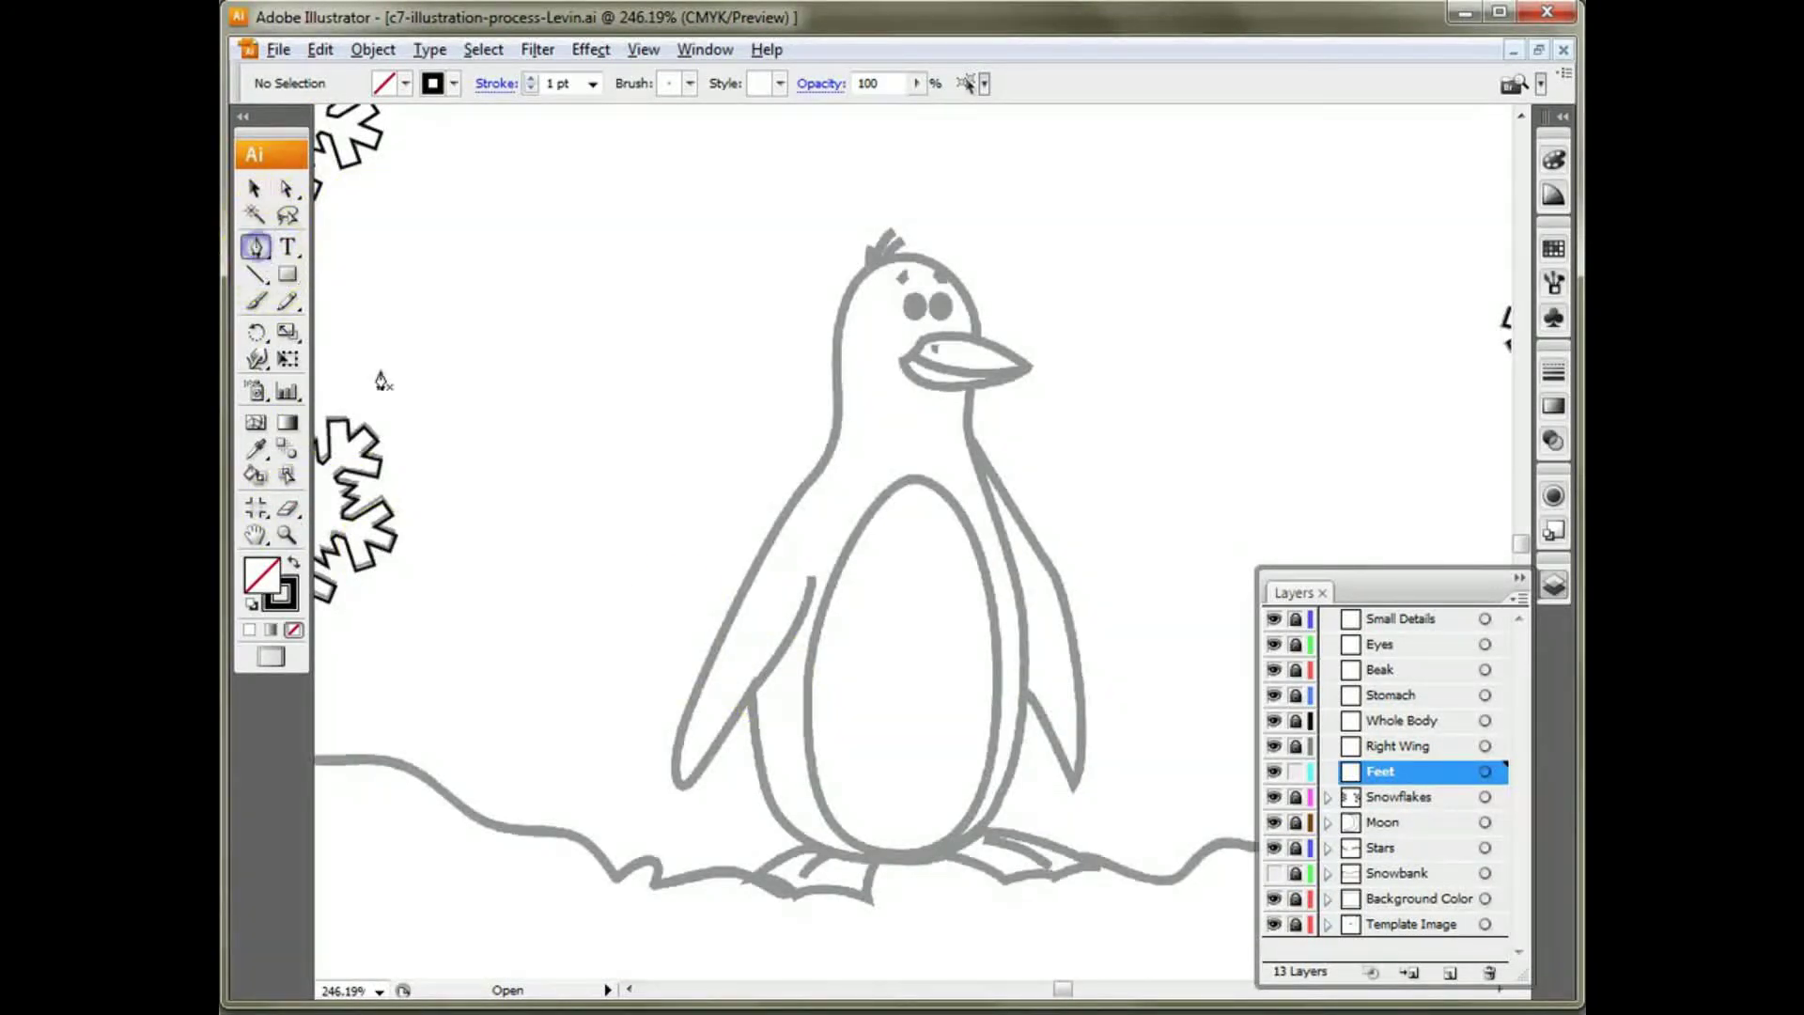
{"action": "left_click", "coordinate": [805, 845]}
{"action": "left_click", "coordinate": [749, 887]}
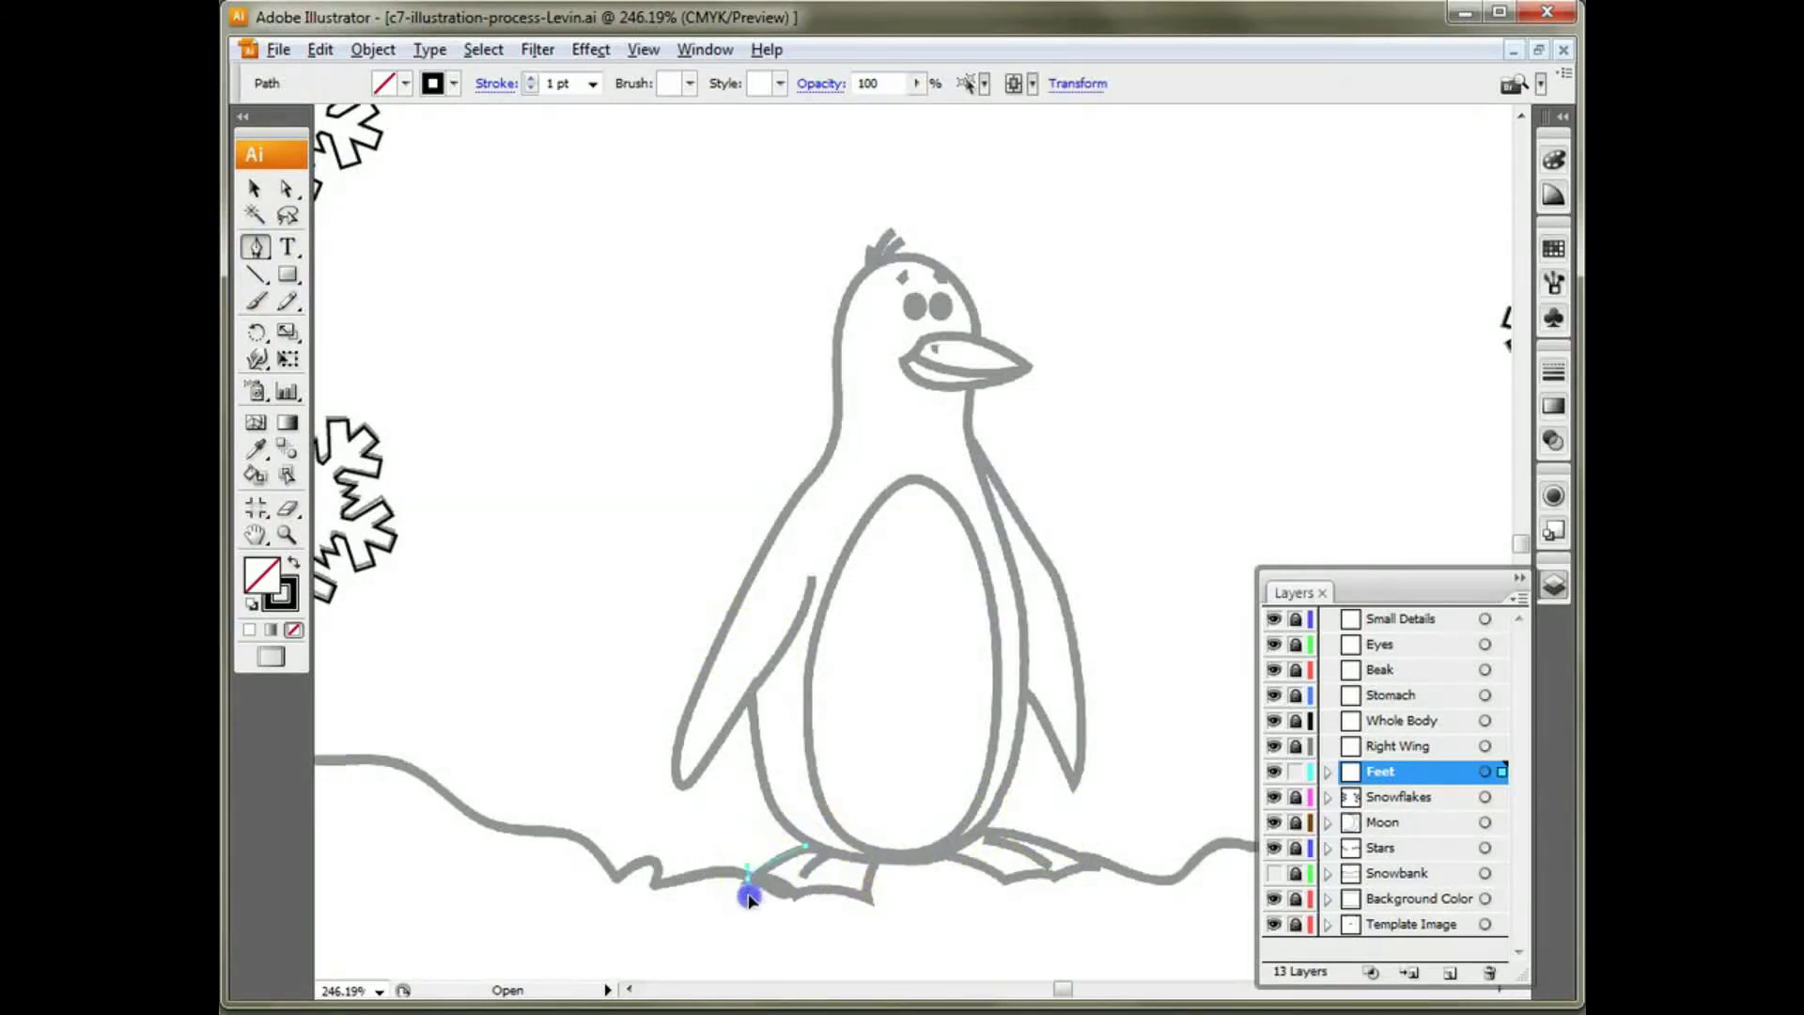
{"action": "left_click_drag", "start_coordinate": [749, 897], "coordinate": [747, 893]}
{"action": "left_click", "coordinate": [749, 888]}
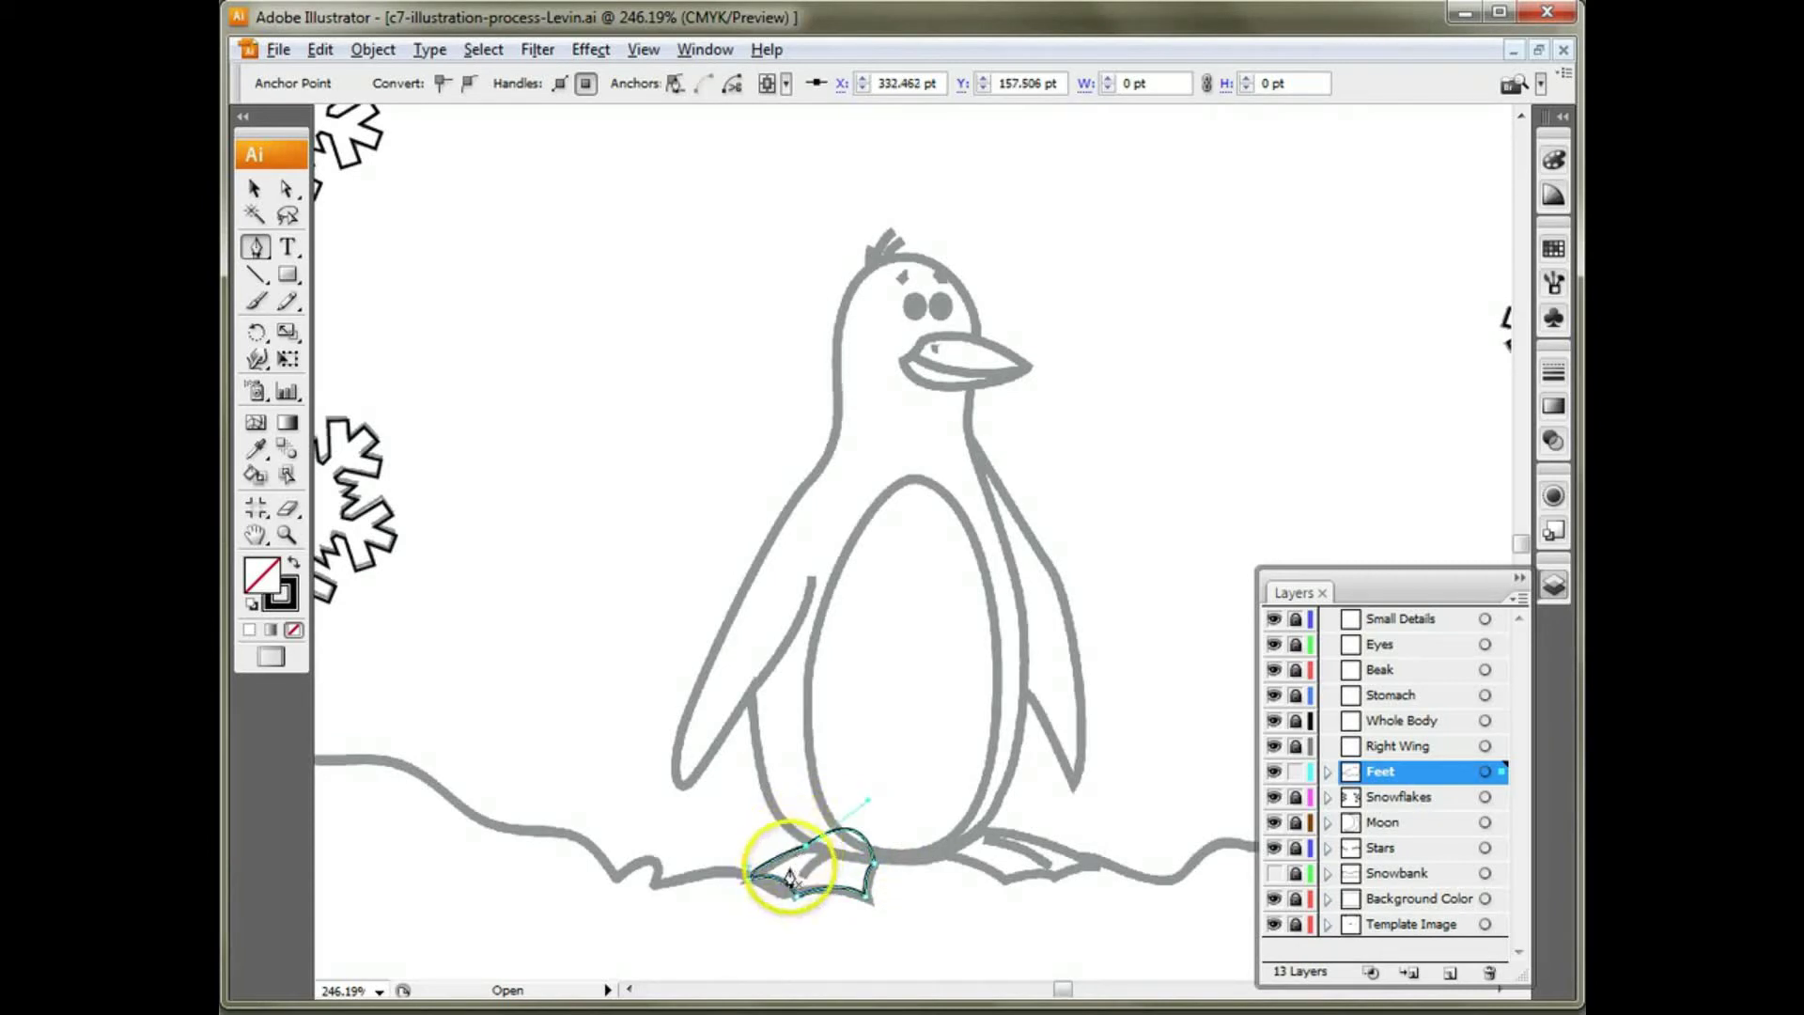
{"action": "left_click", "coordinate": [1299, 773]}
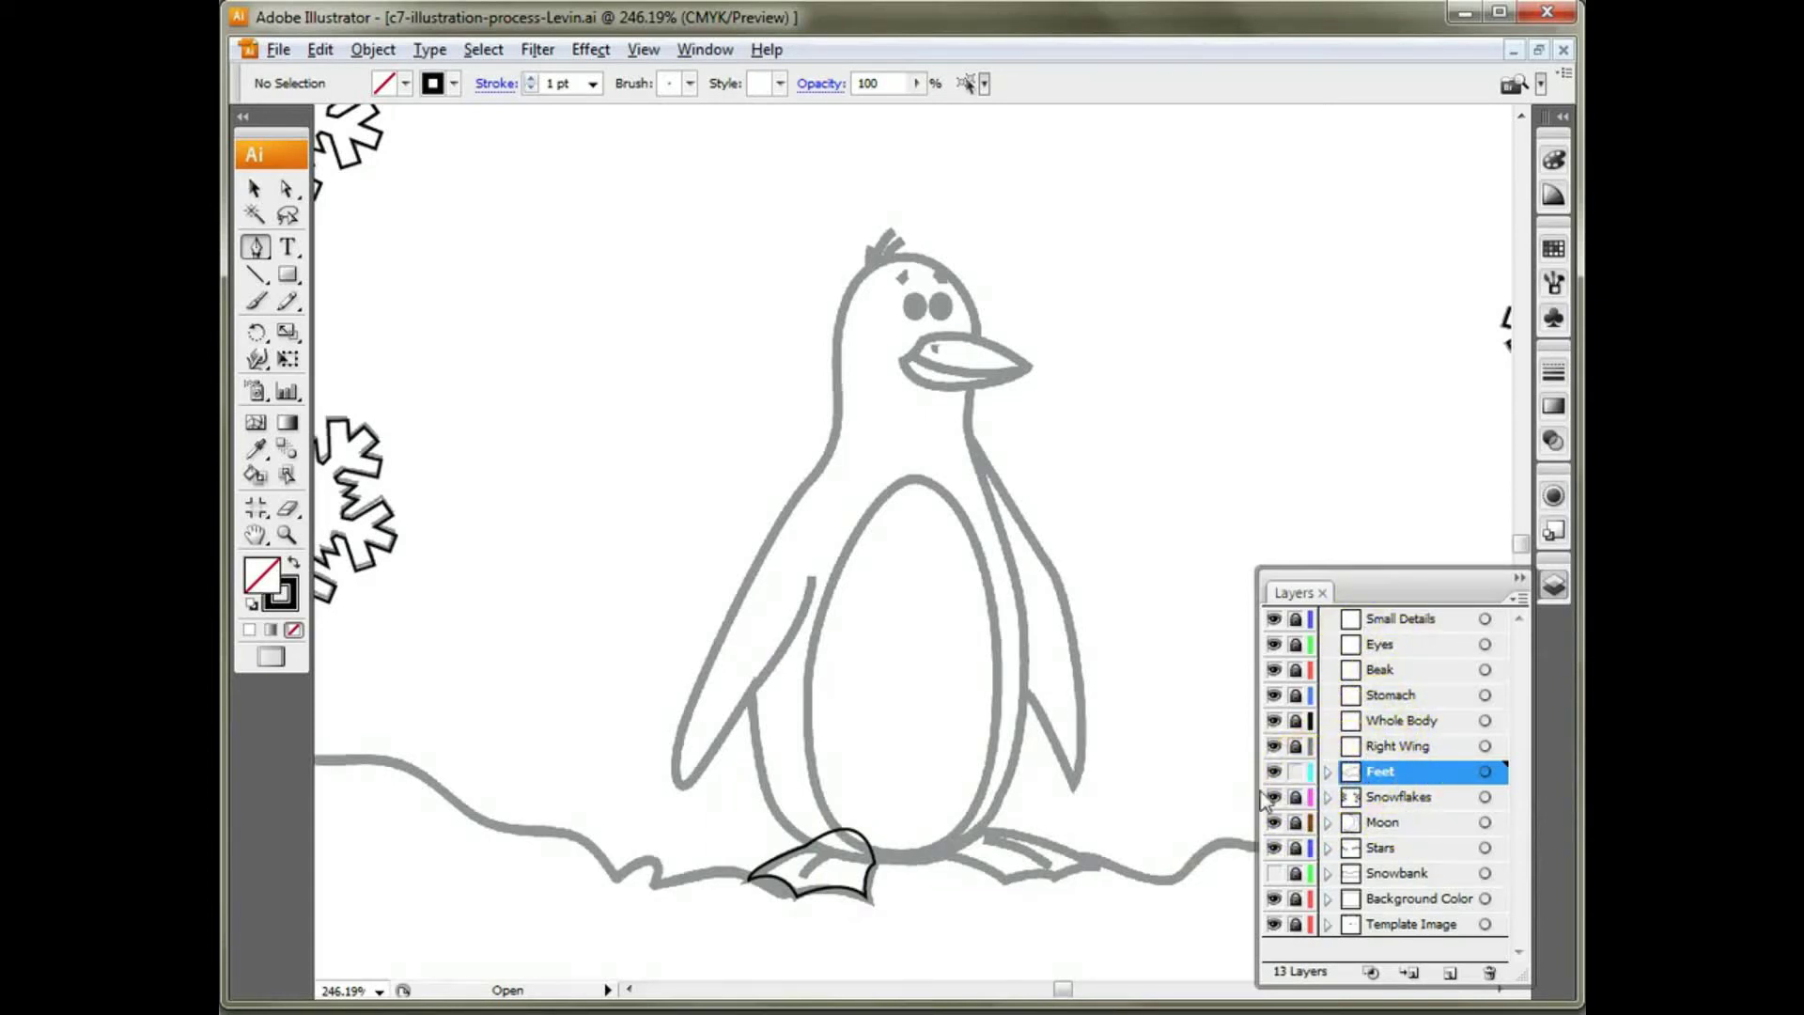
Step: Trace the penguin's right-hand foot as a closed Pen path overlapping the body, deselect it, and lock the Feet layer
{"action": "left_click", "coordinate": [947, 853]}
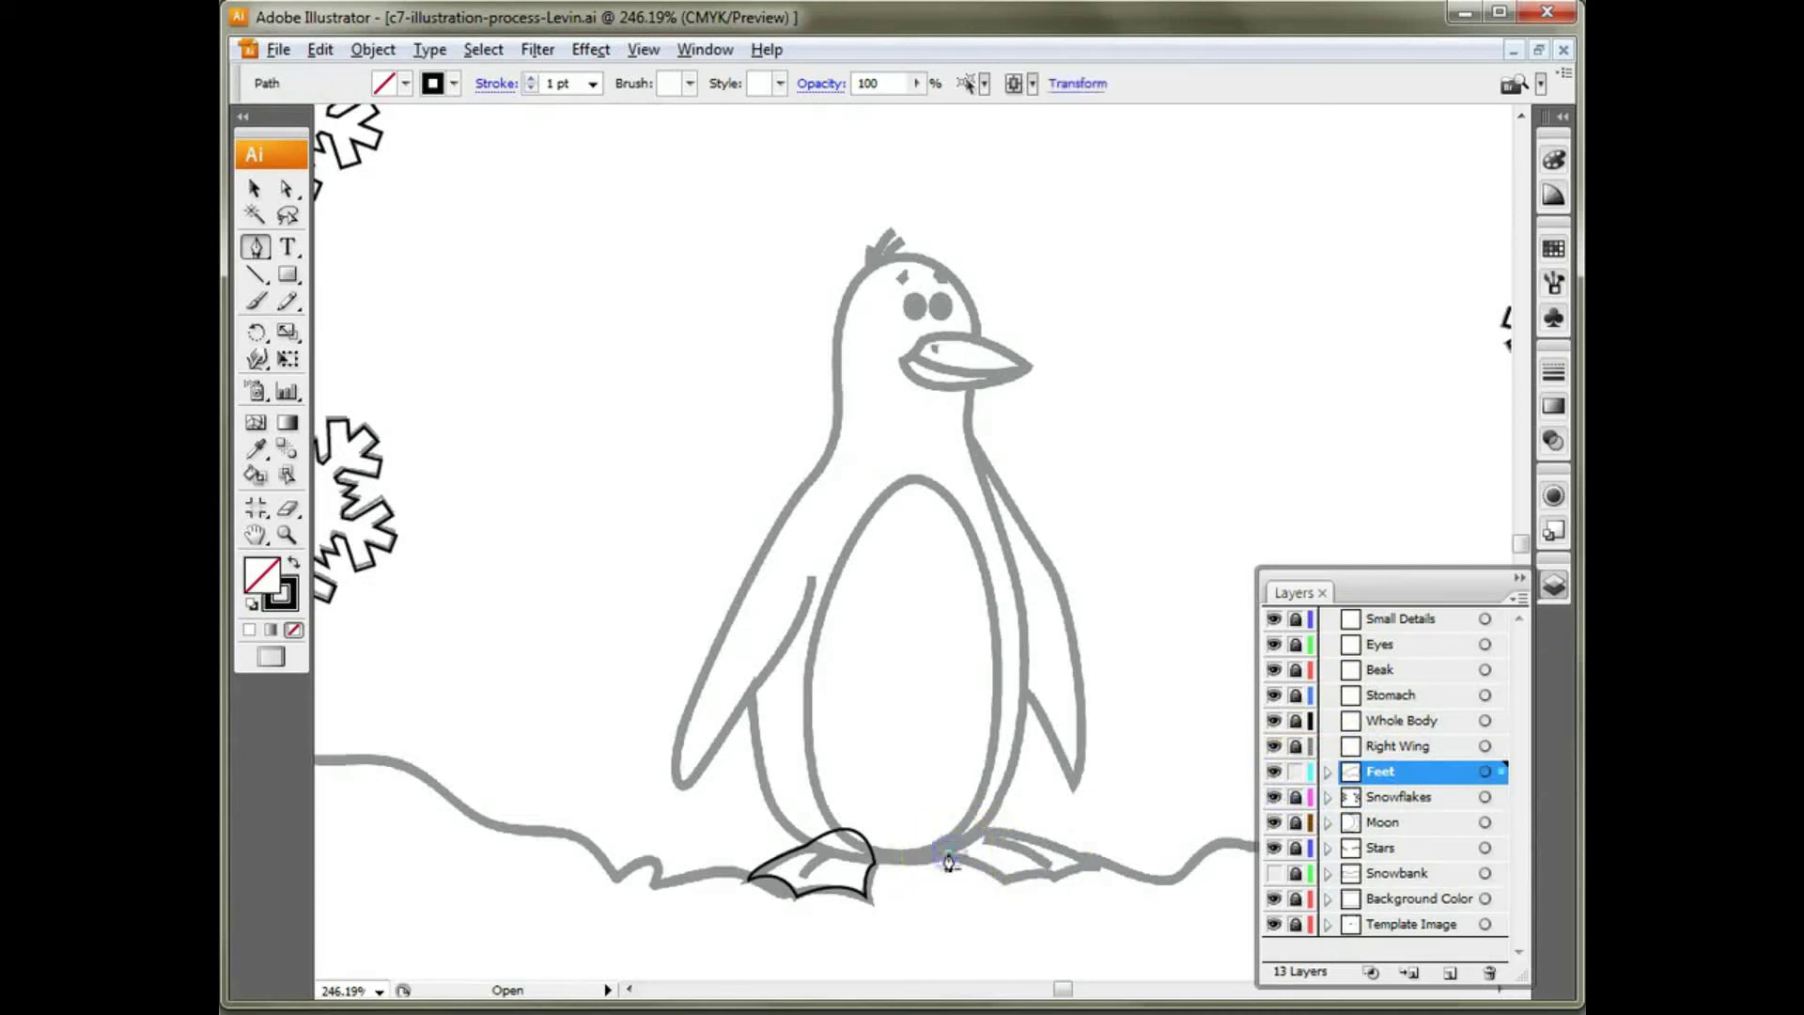
{"action": "left_click", "coordinate": [1004, 884]}
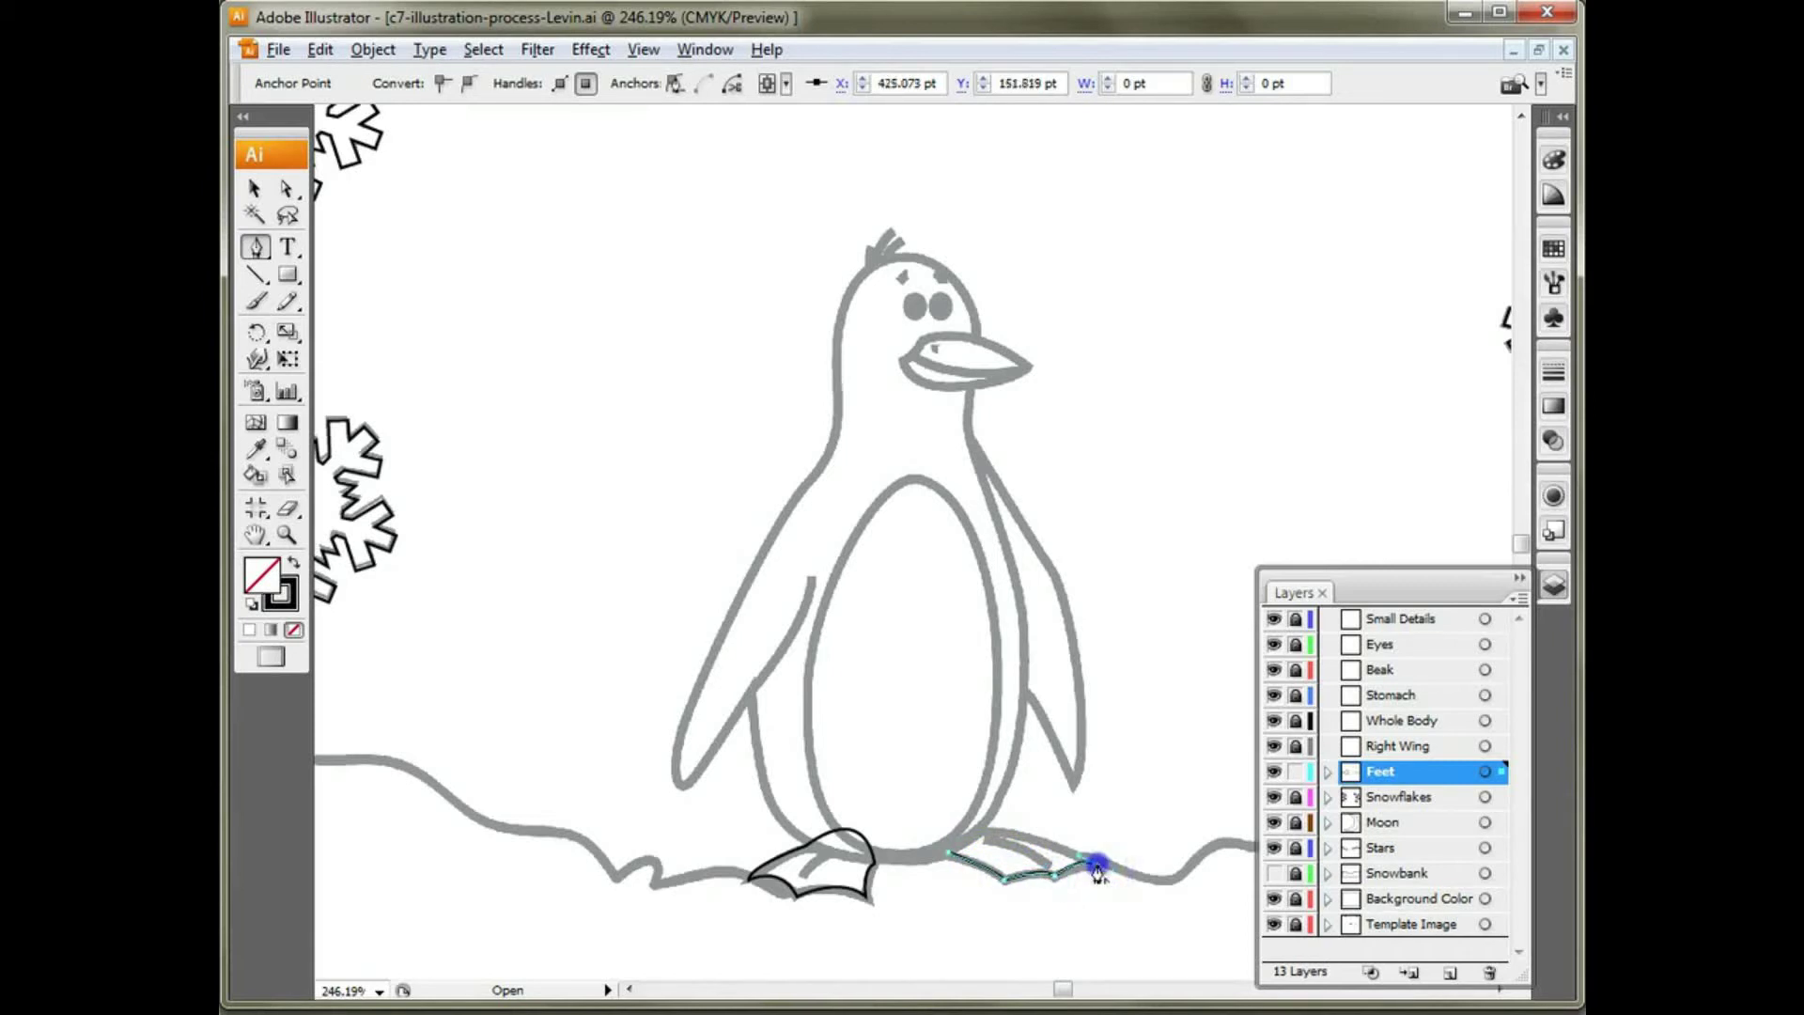
{"action": "left_click_drag", "start_coordinate": [983, 839], "coordinate": [951, 861]}
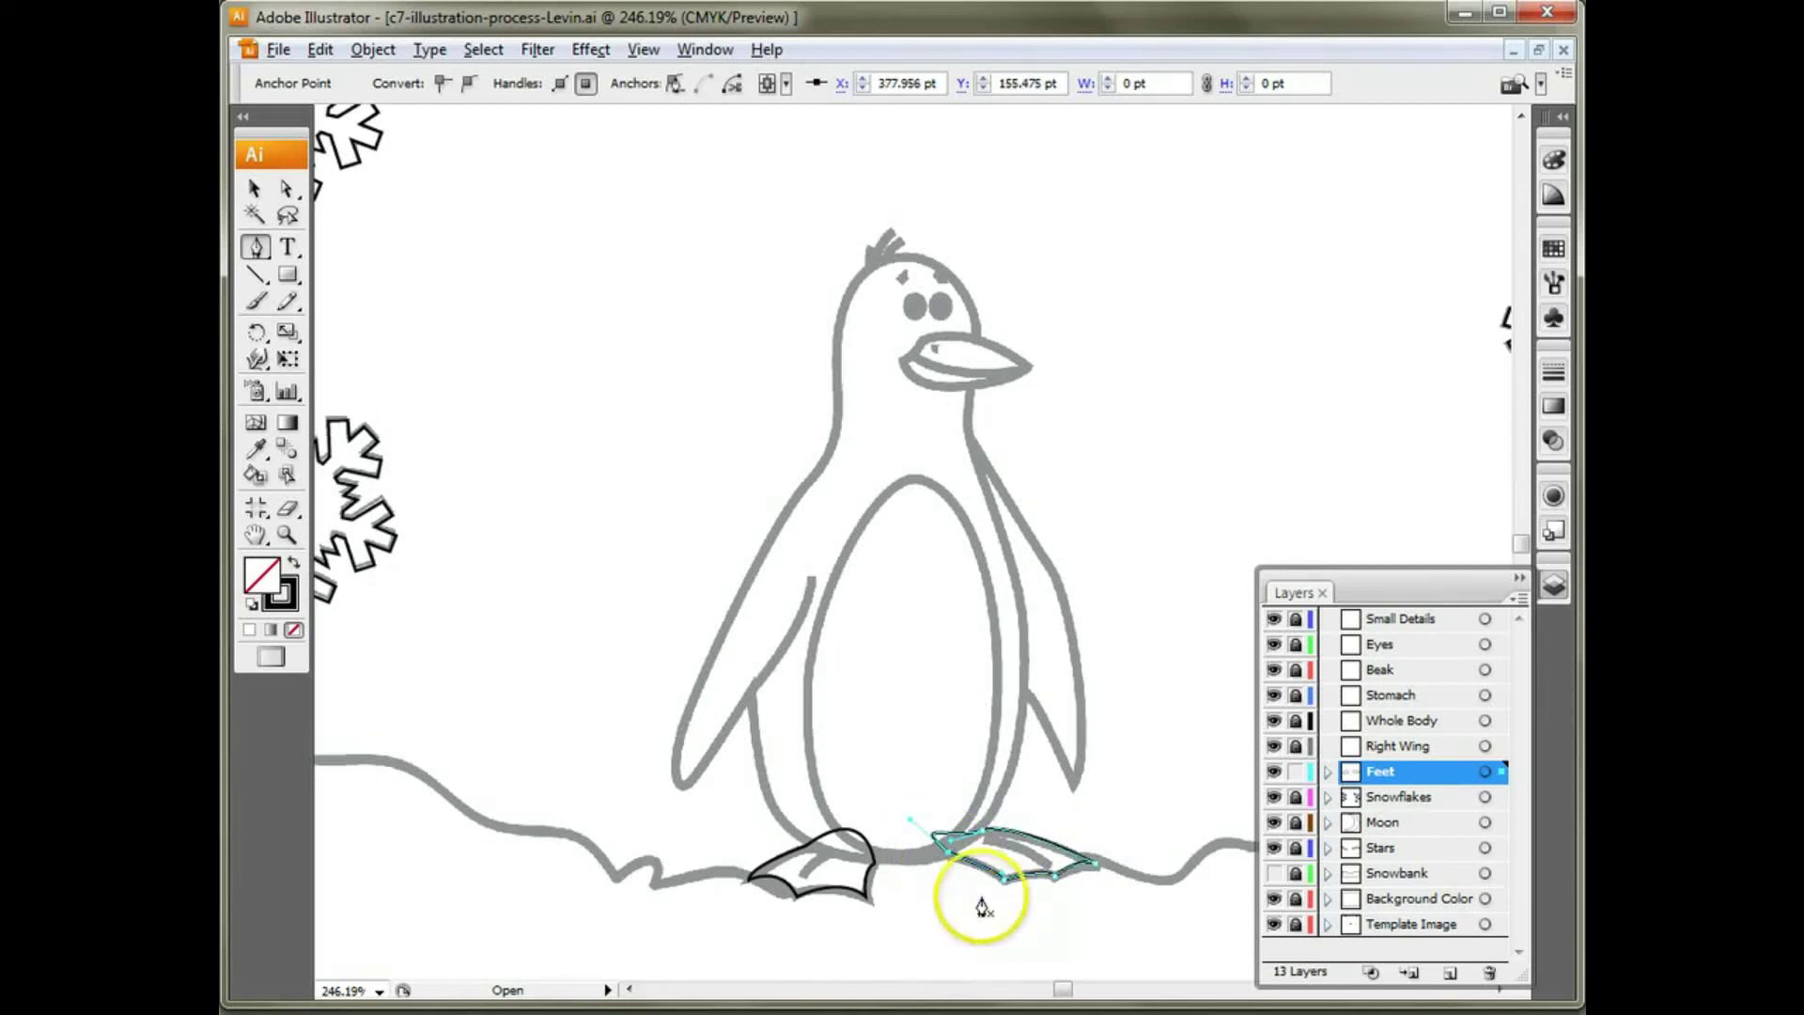
{"action": "left_click", "coordinate": [1136, 808], "text": "ctrl"}
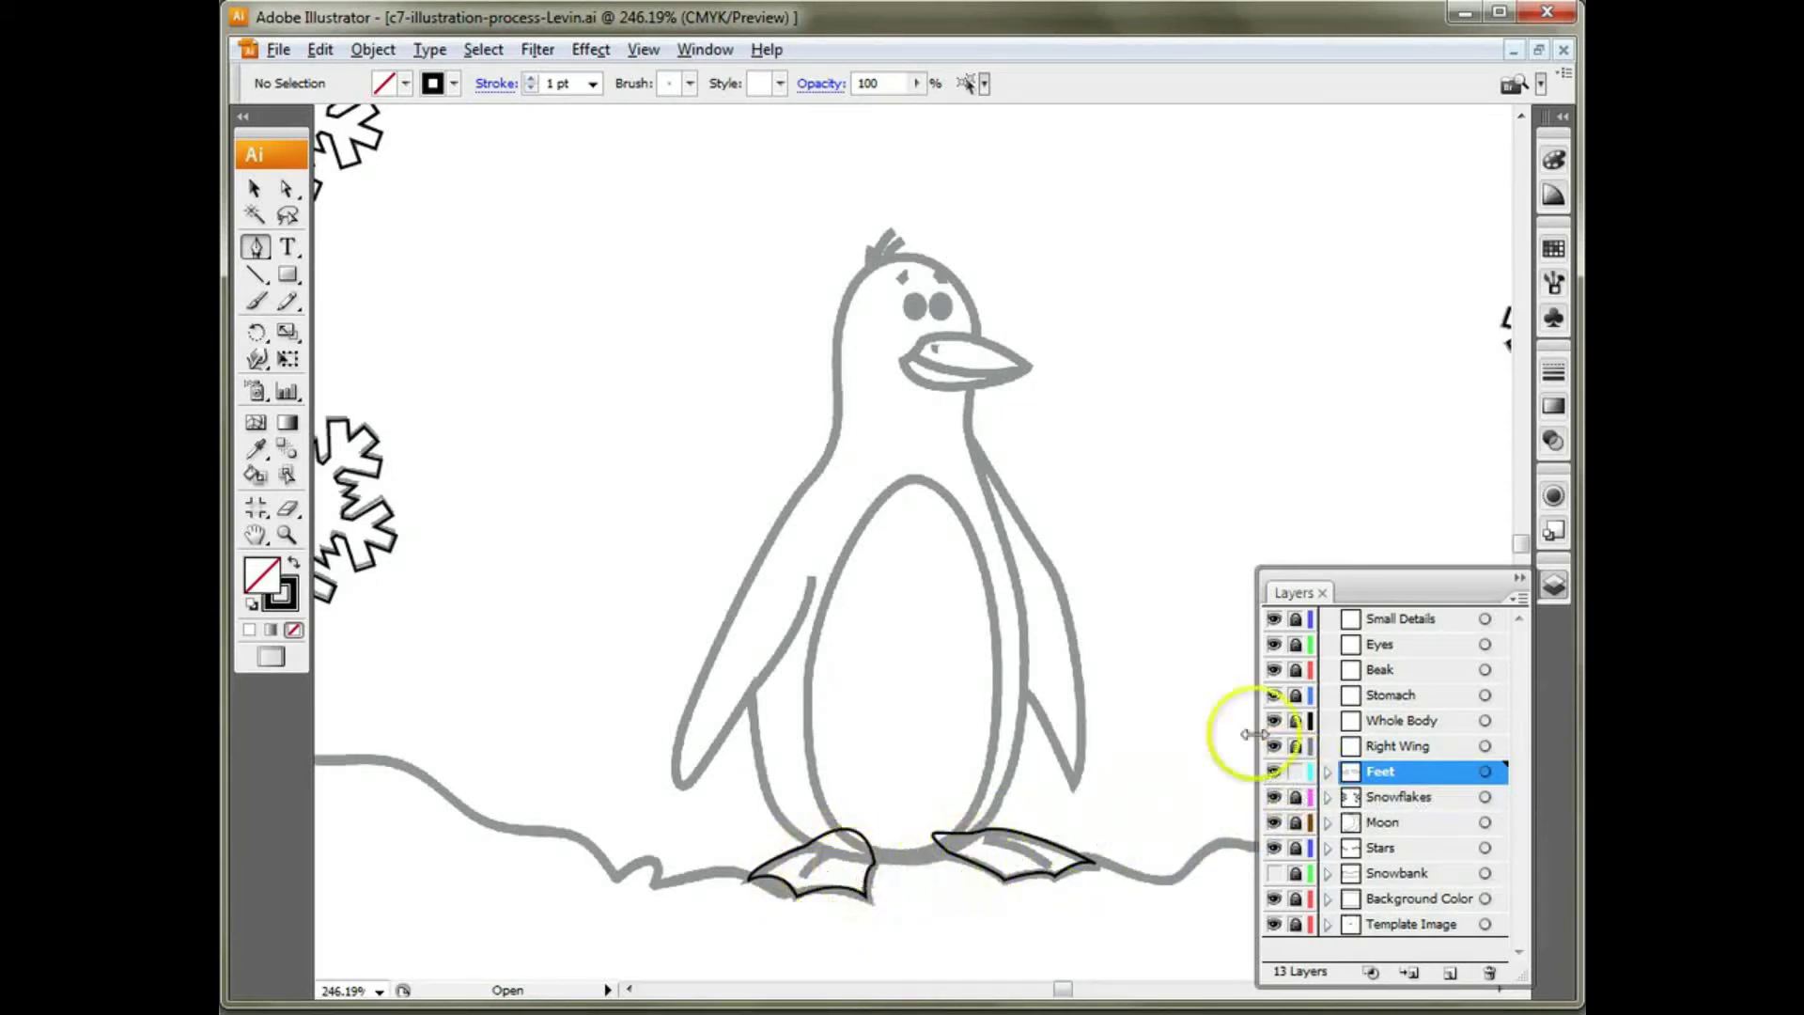
{"action": "left_click", "coordinate": [1296, 771]}
Step: Trace the right-hand wing on the unlocked Right Wing layer as a closed path whose inner edge overlaps the body, and relock the layer
{"action": "left_click", "coordinate": [1398, 747]}
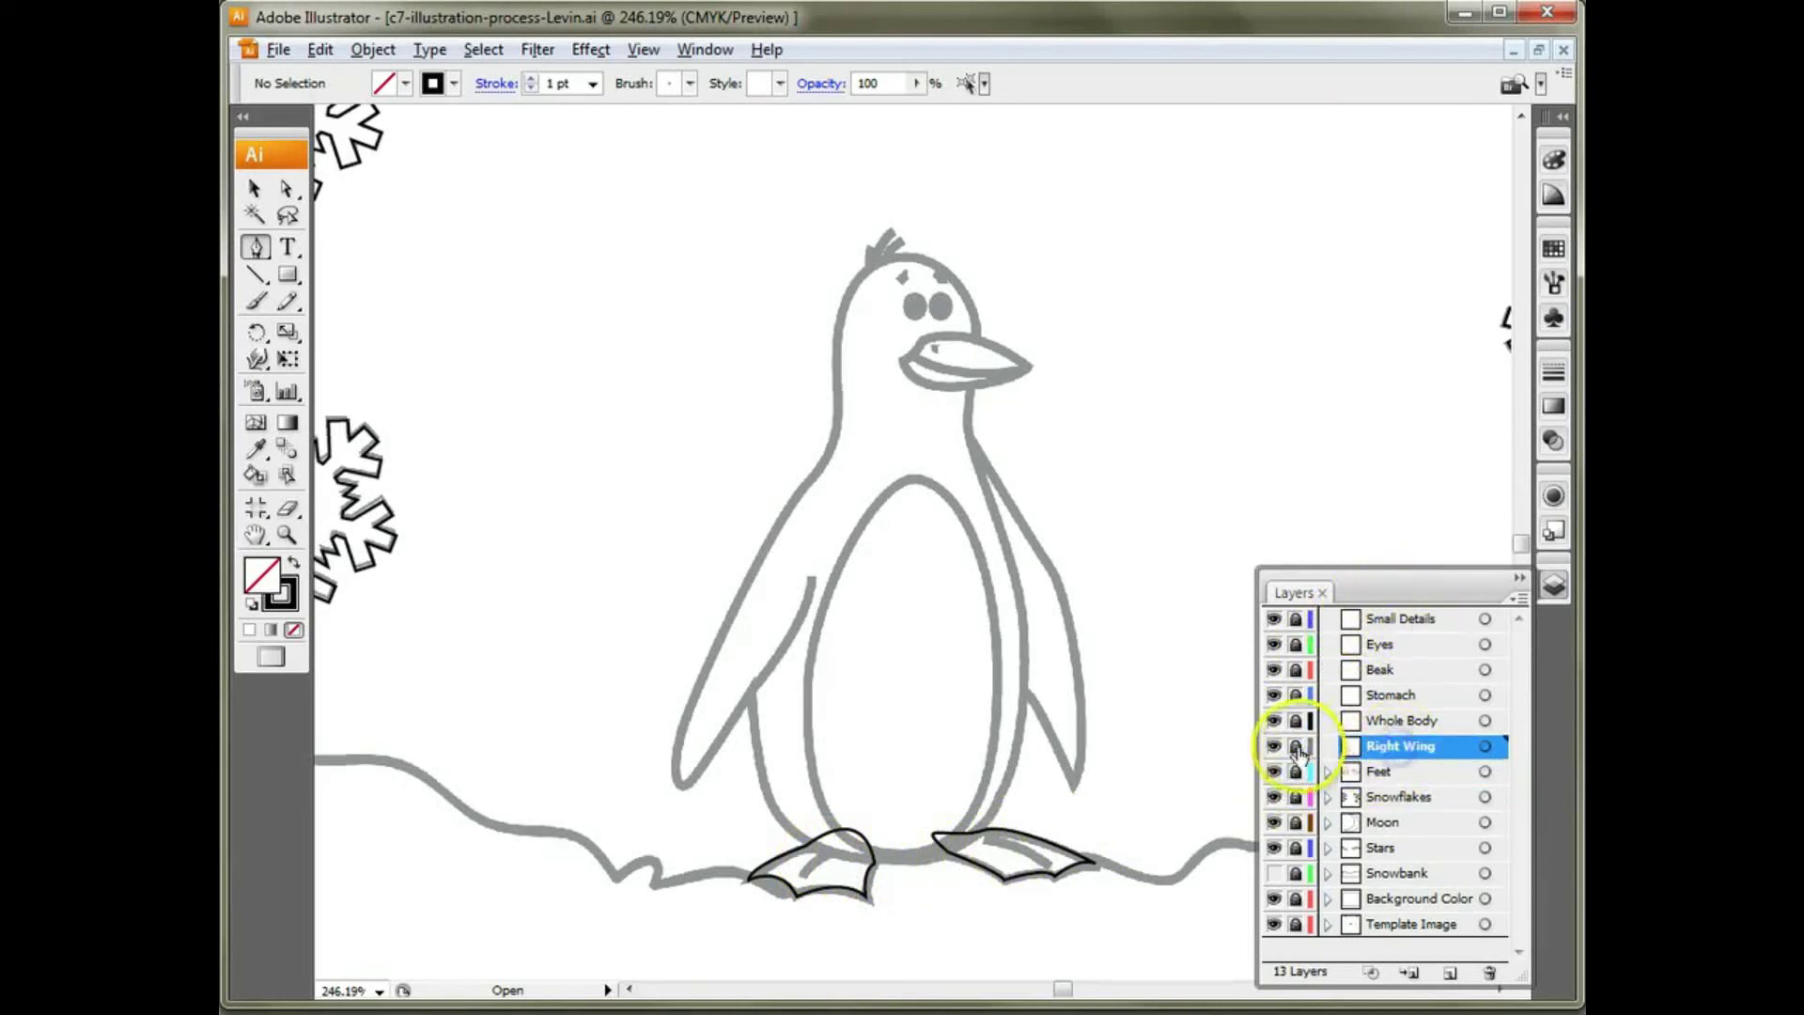
{"action": "left_click_drag", "start_coordinate": [977, 404], "coordinate": [975, 444]}
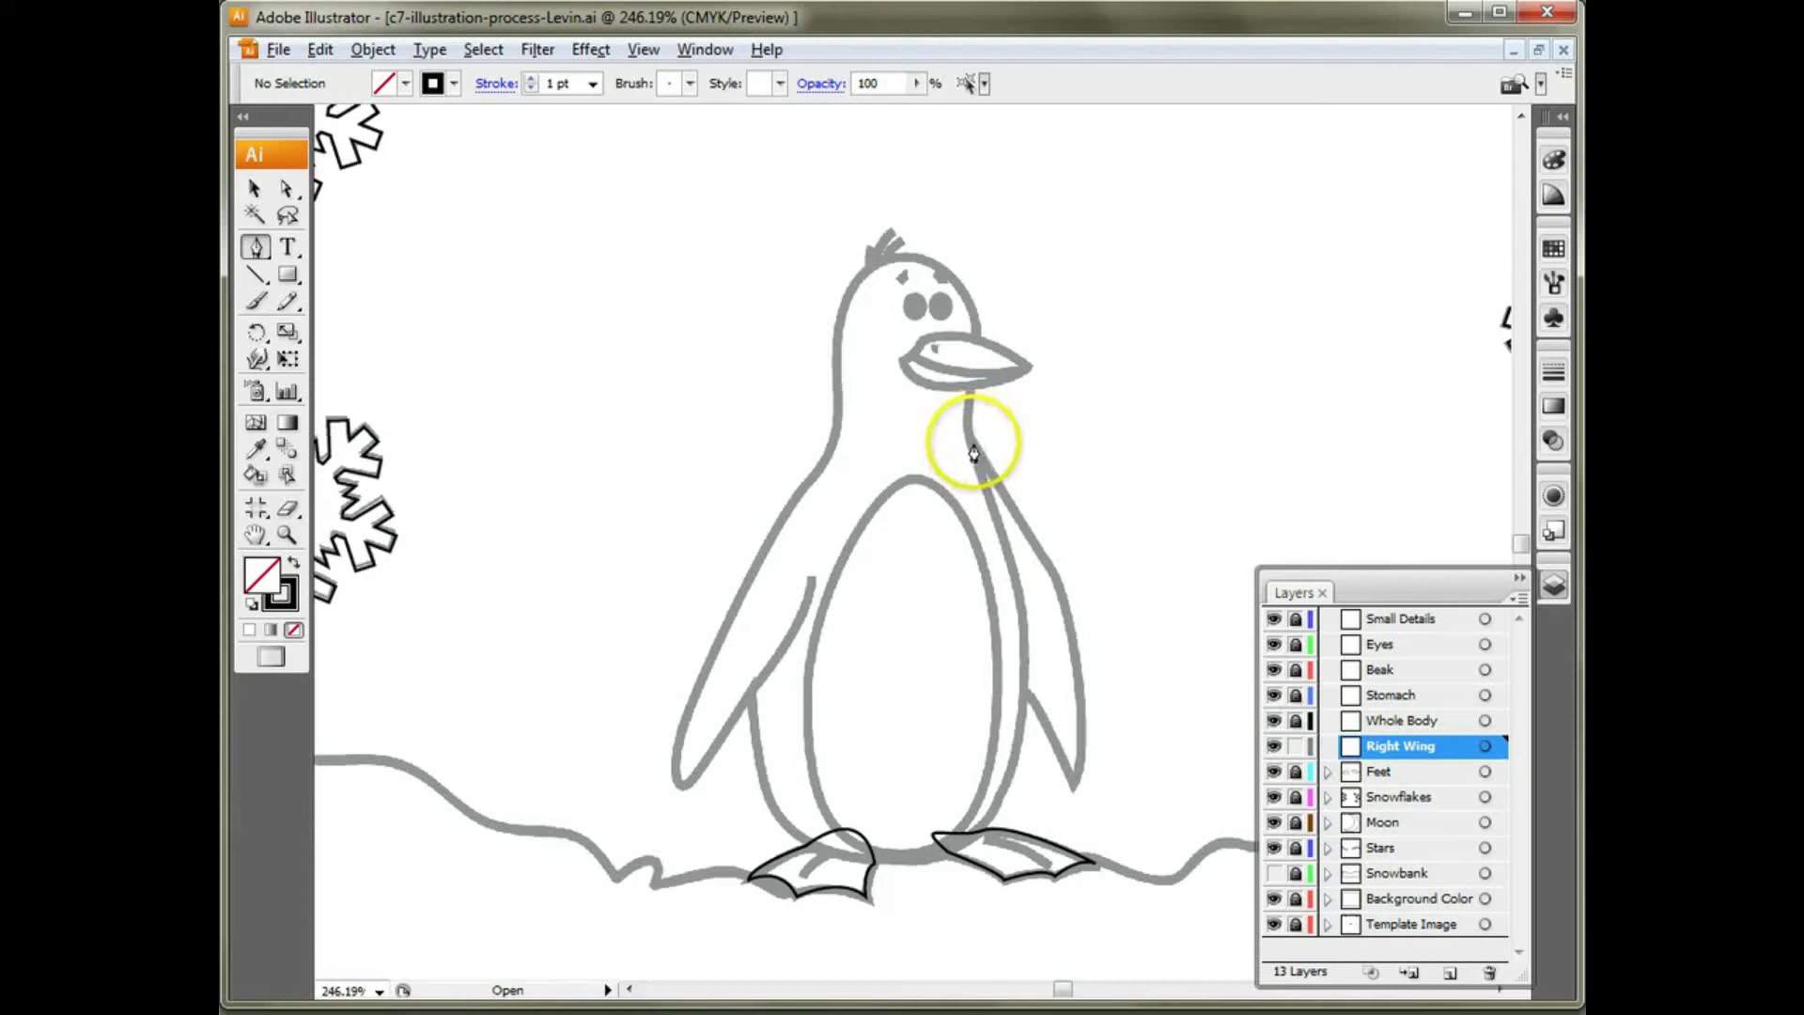
{"action": "left_click", "coordinate": [1053, 581]}
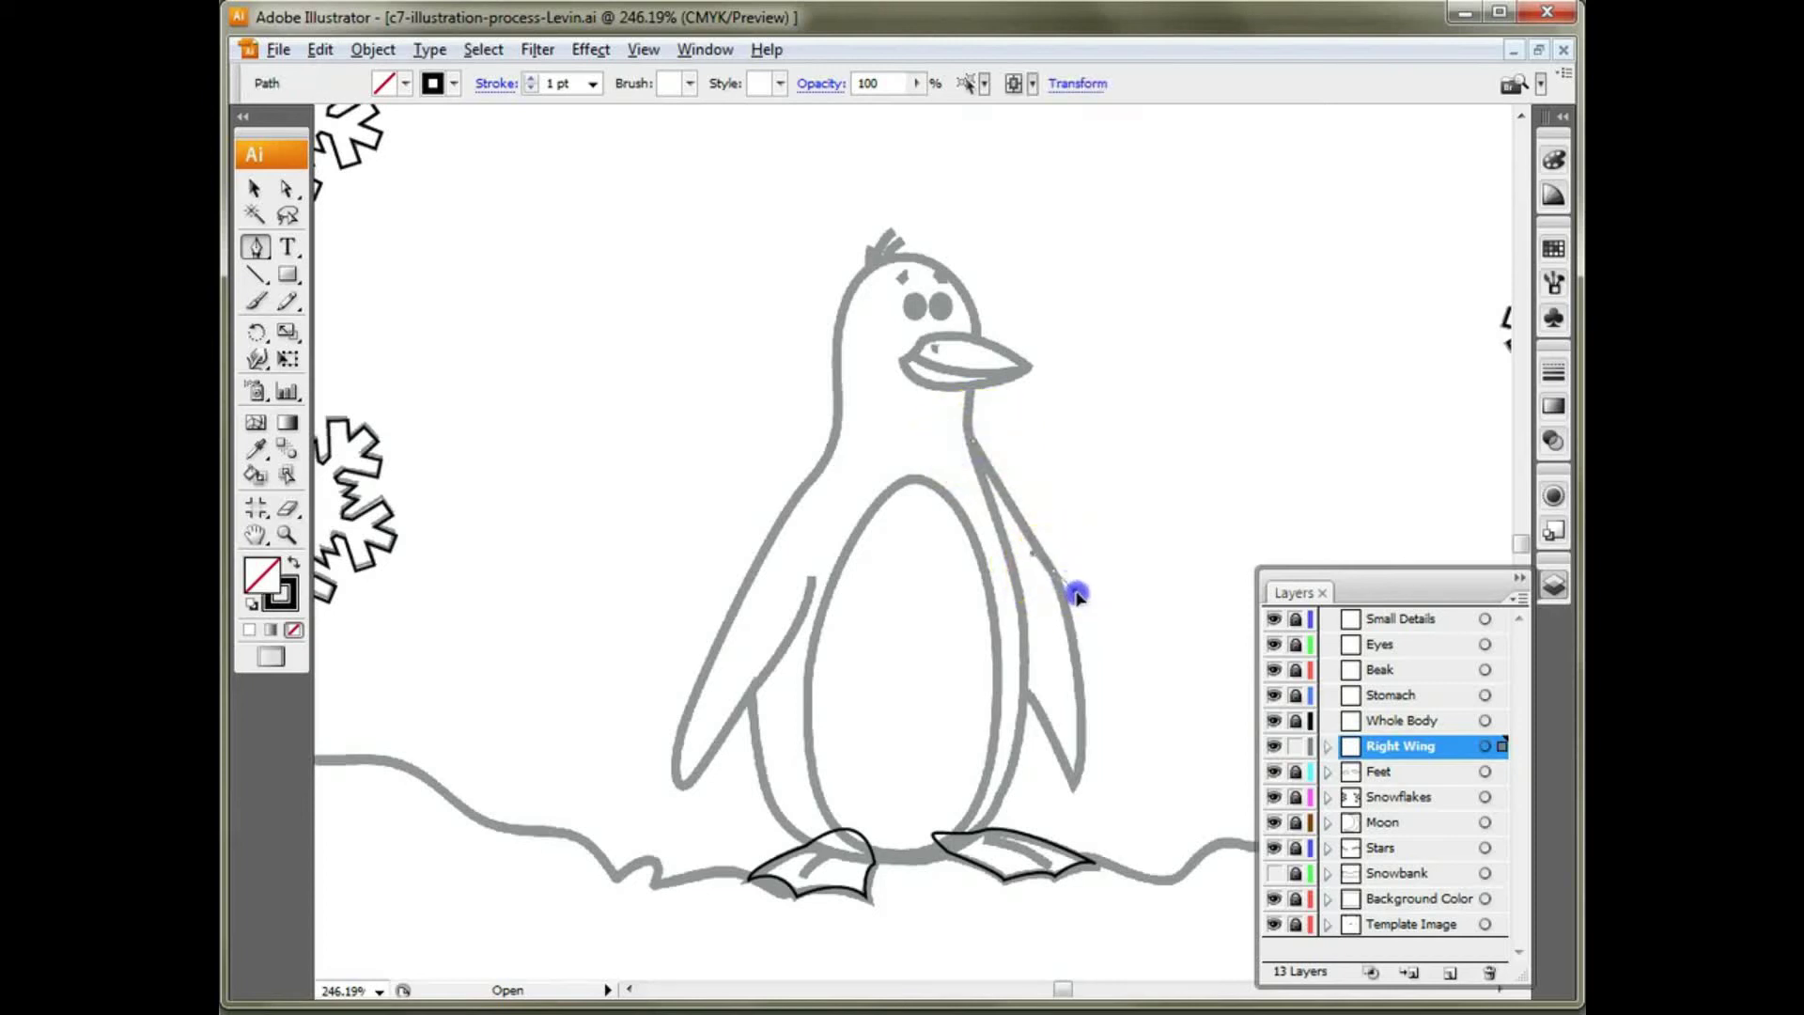
{"action": "left_click", "coordinate": [1077, 594]}
{"action": "mouse_move", "coordinate": [1076, 776]}
{"action": "left_mouse_down"}
{"action": "mouse_move", "coordinate": [1078, 757]}
{"action": "mouse_move", "coordinate": [1068, 808]}
{"action": "mouse_move", "coordinate": [1074, 791]}
{"action": "left_mouse_up"}
{"action": "left_click_drag", "start_coordinate": [1031, 699], "coordinate": [1025, 703]}
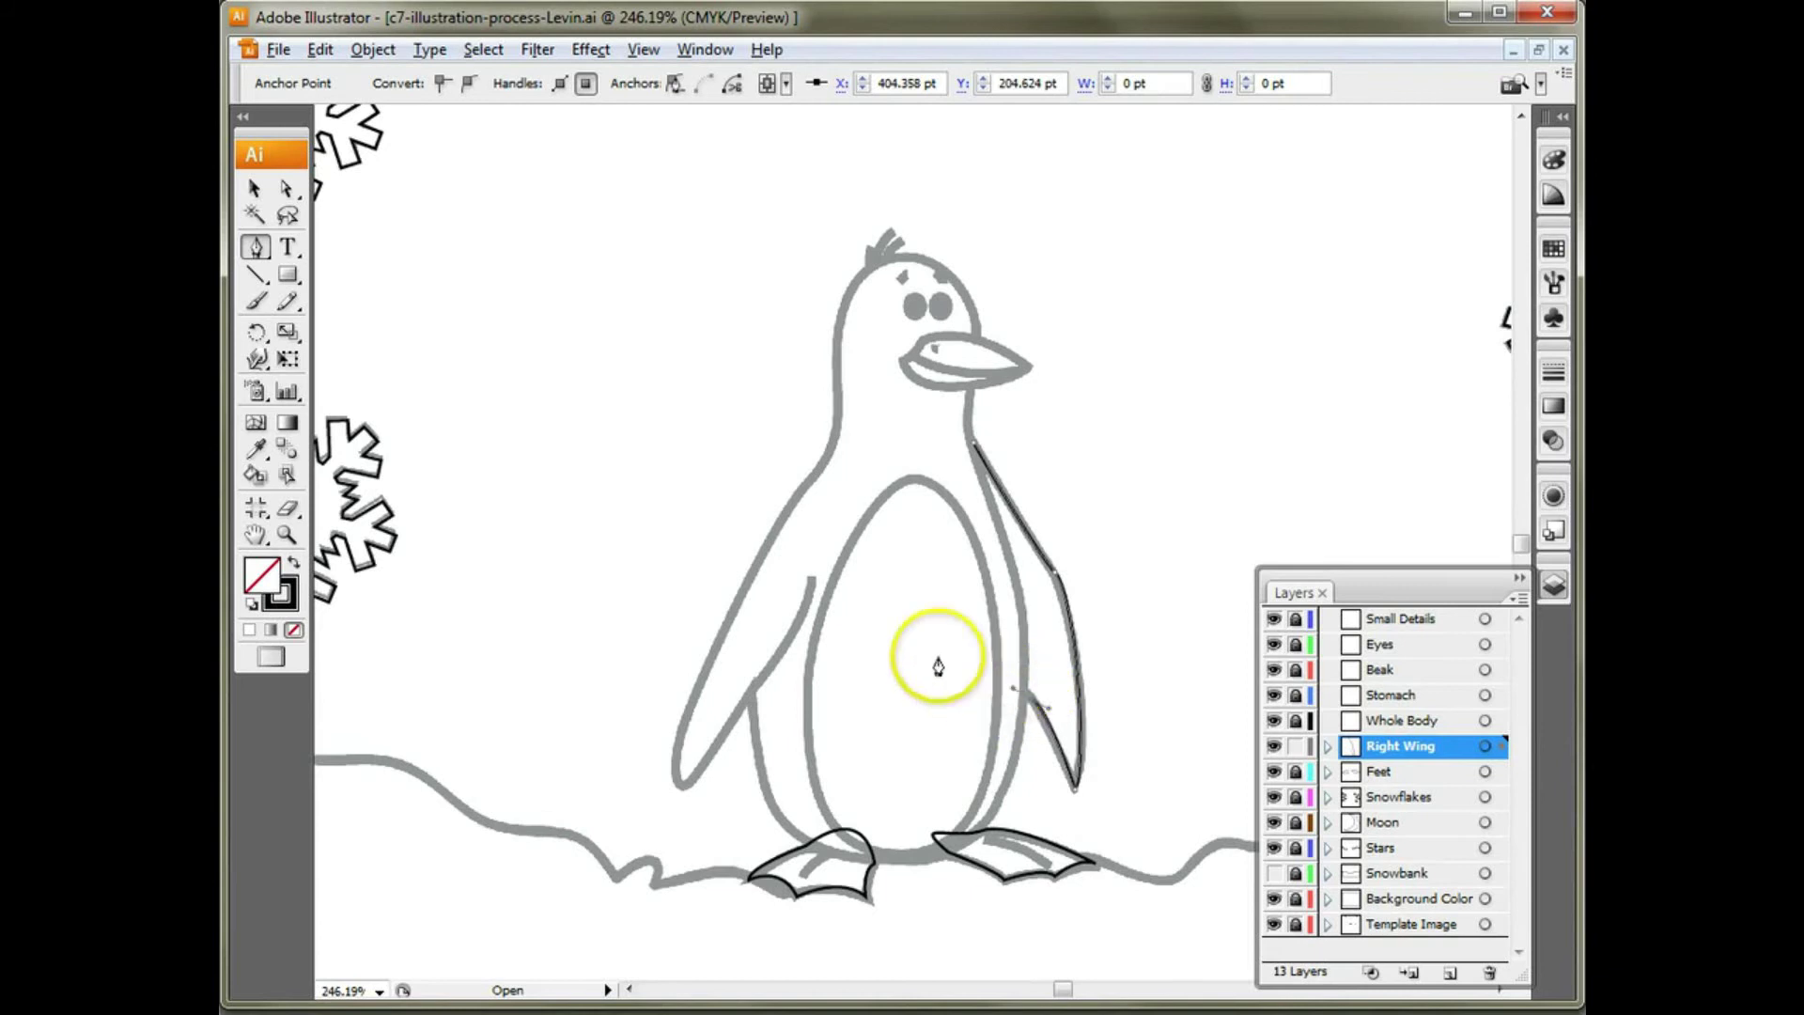
{"action": "left_click_drag", "start_coordinate": [975, 440], "coordinate": [1039, 467]}
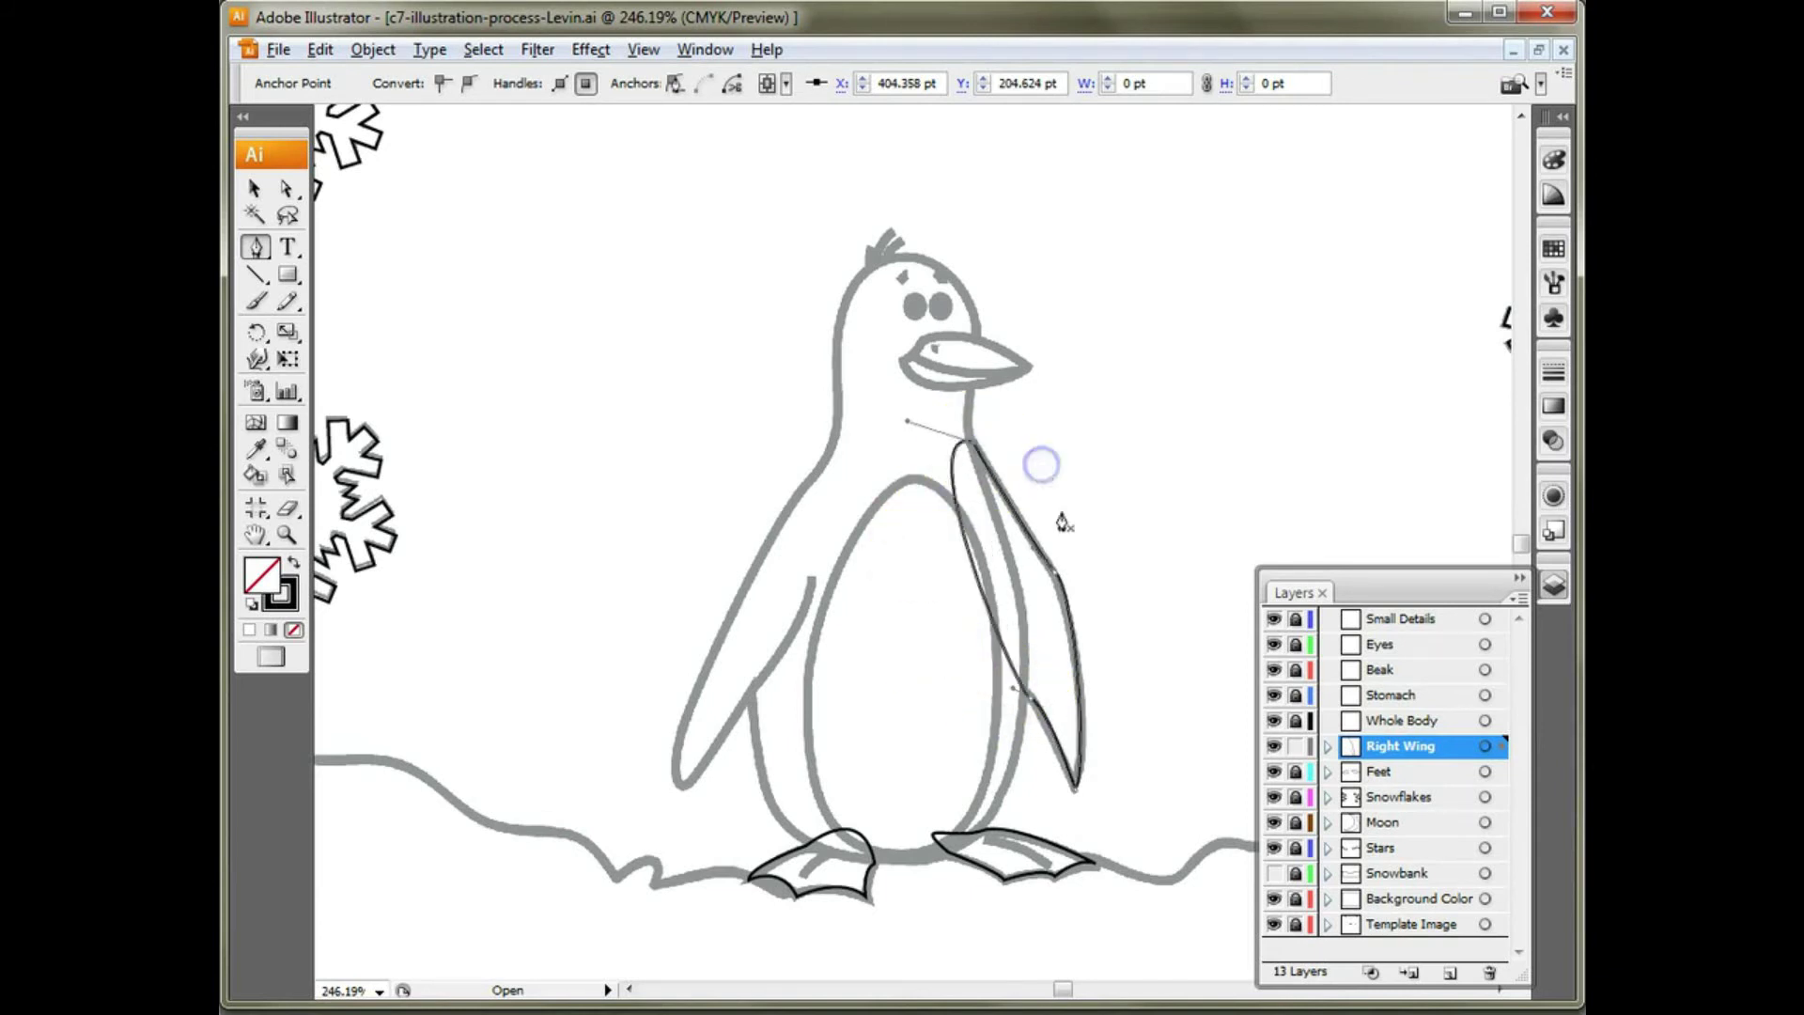
{"action": "left_click", "coordinate": [1295, 746]}
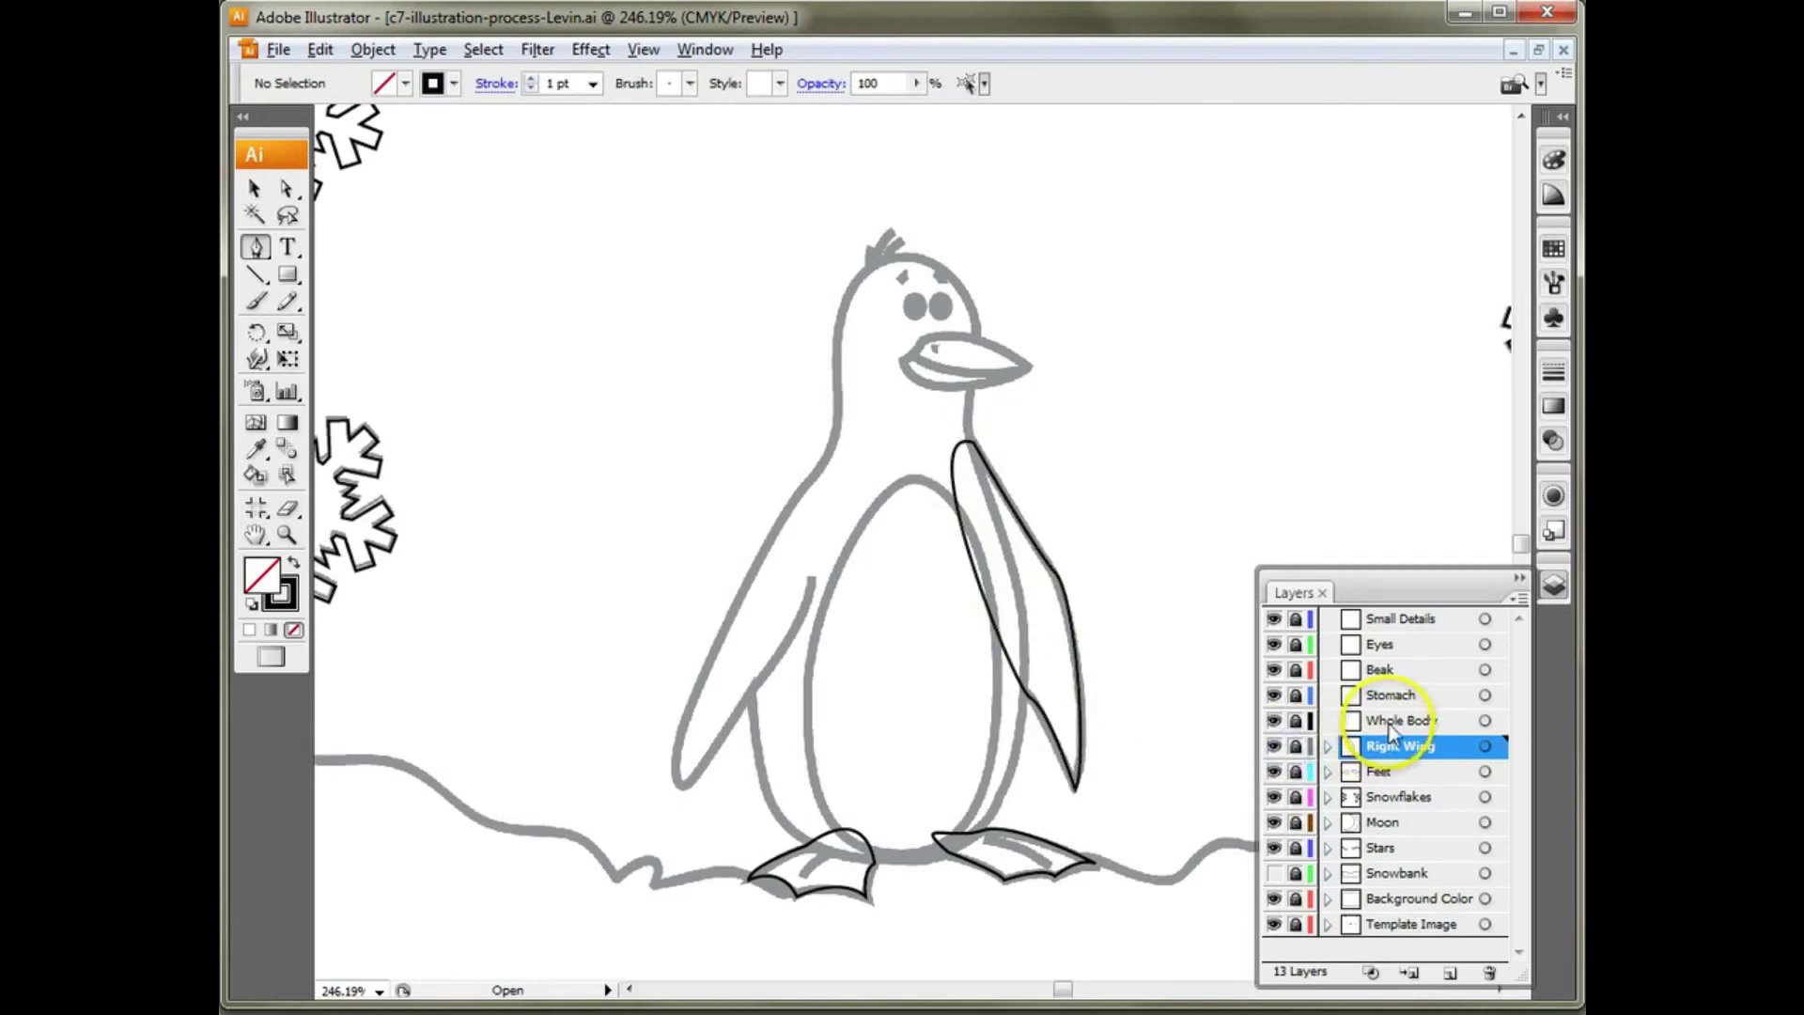
Step: Unlock the Whole Body layer and start the body outline with the Pen tool around the left-hand wing up to the shoulder
{"action": "left_click", "coordinate": [1385, 726]}
{"action": "left_click", "coordinate": [1297, 720]}
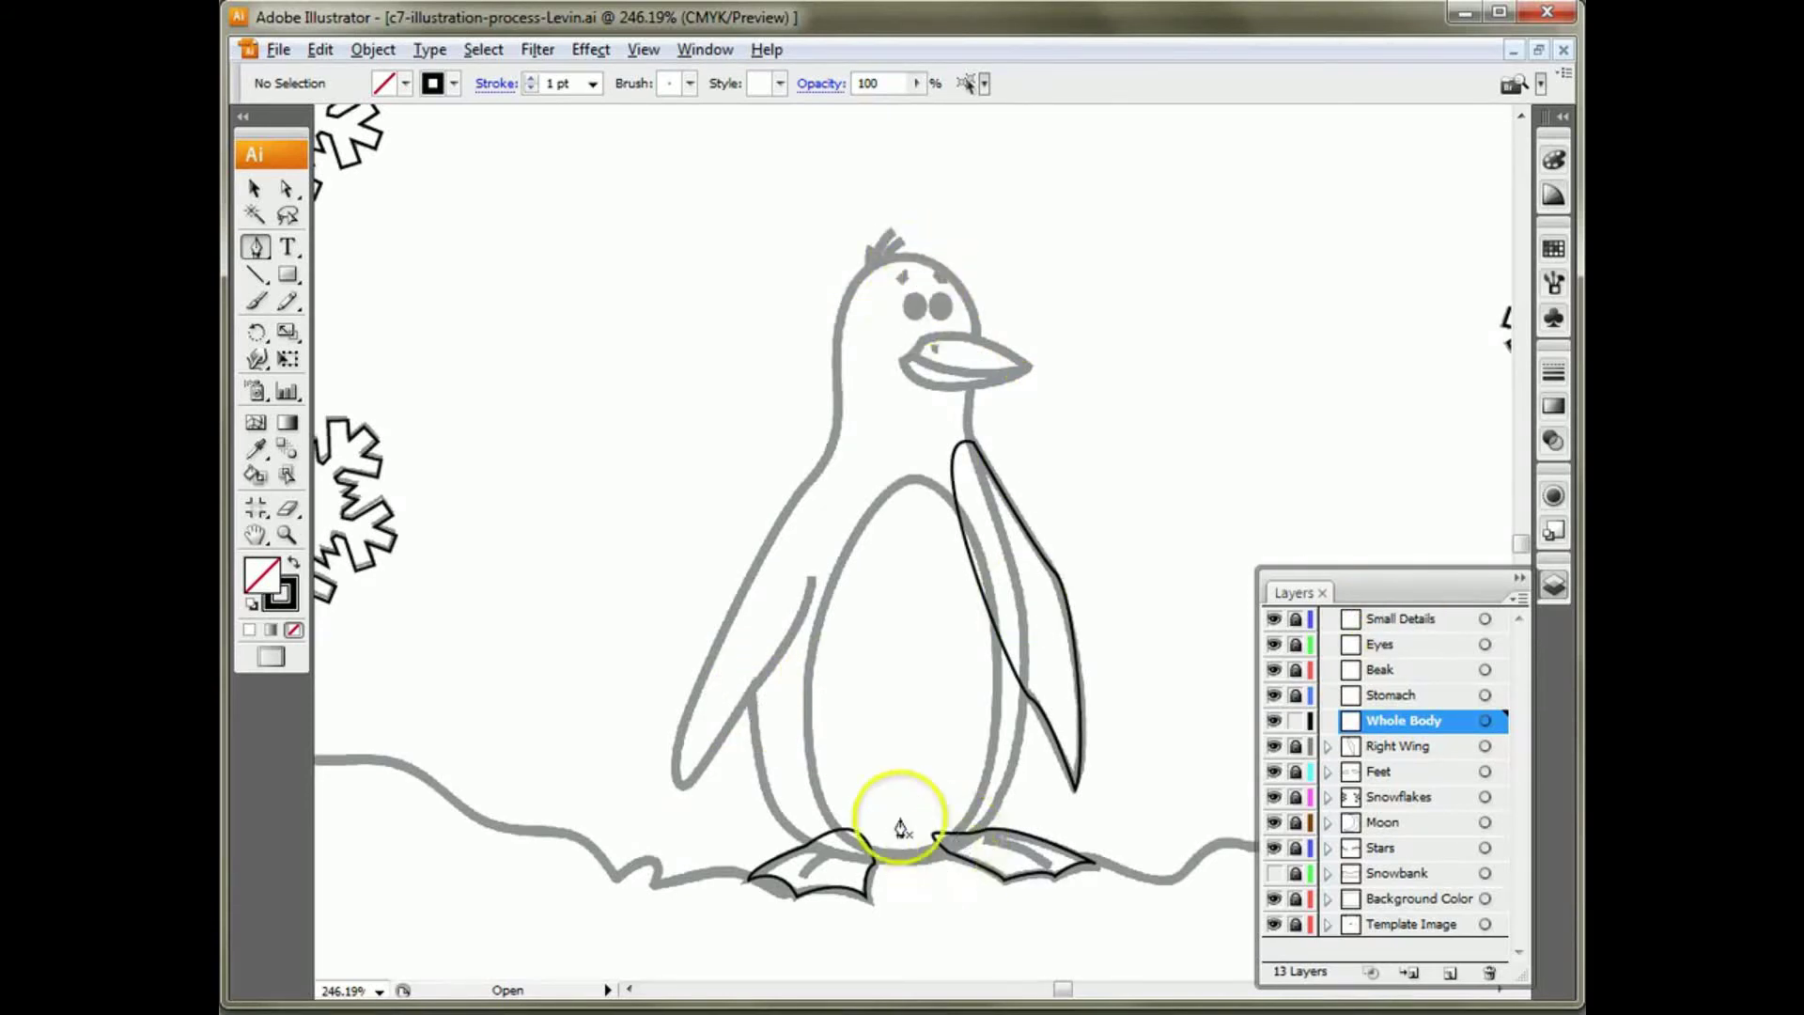
{"action": "left_click", "coordinate": [678, 784]}
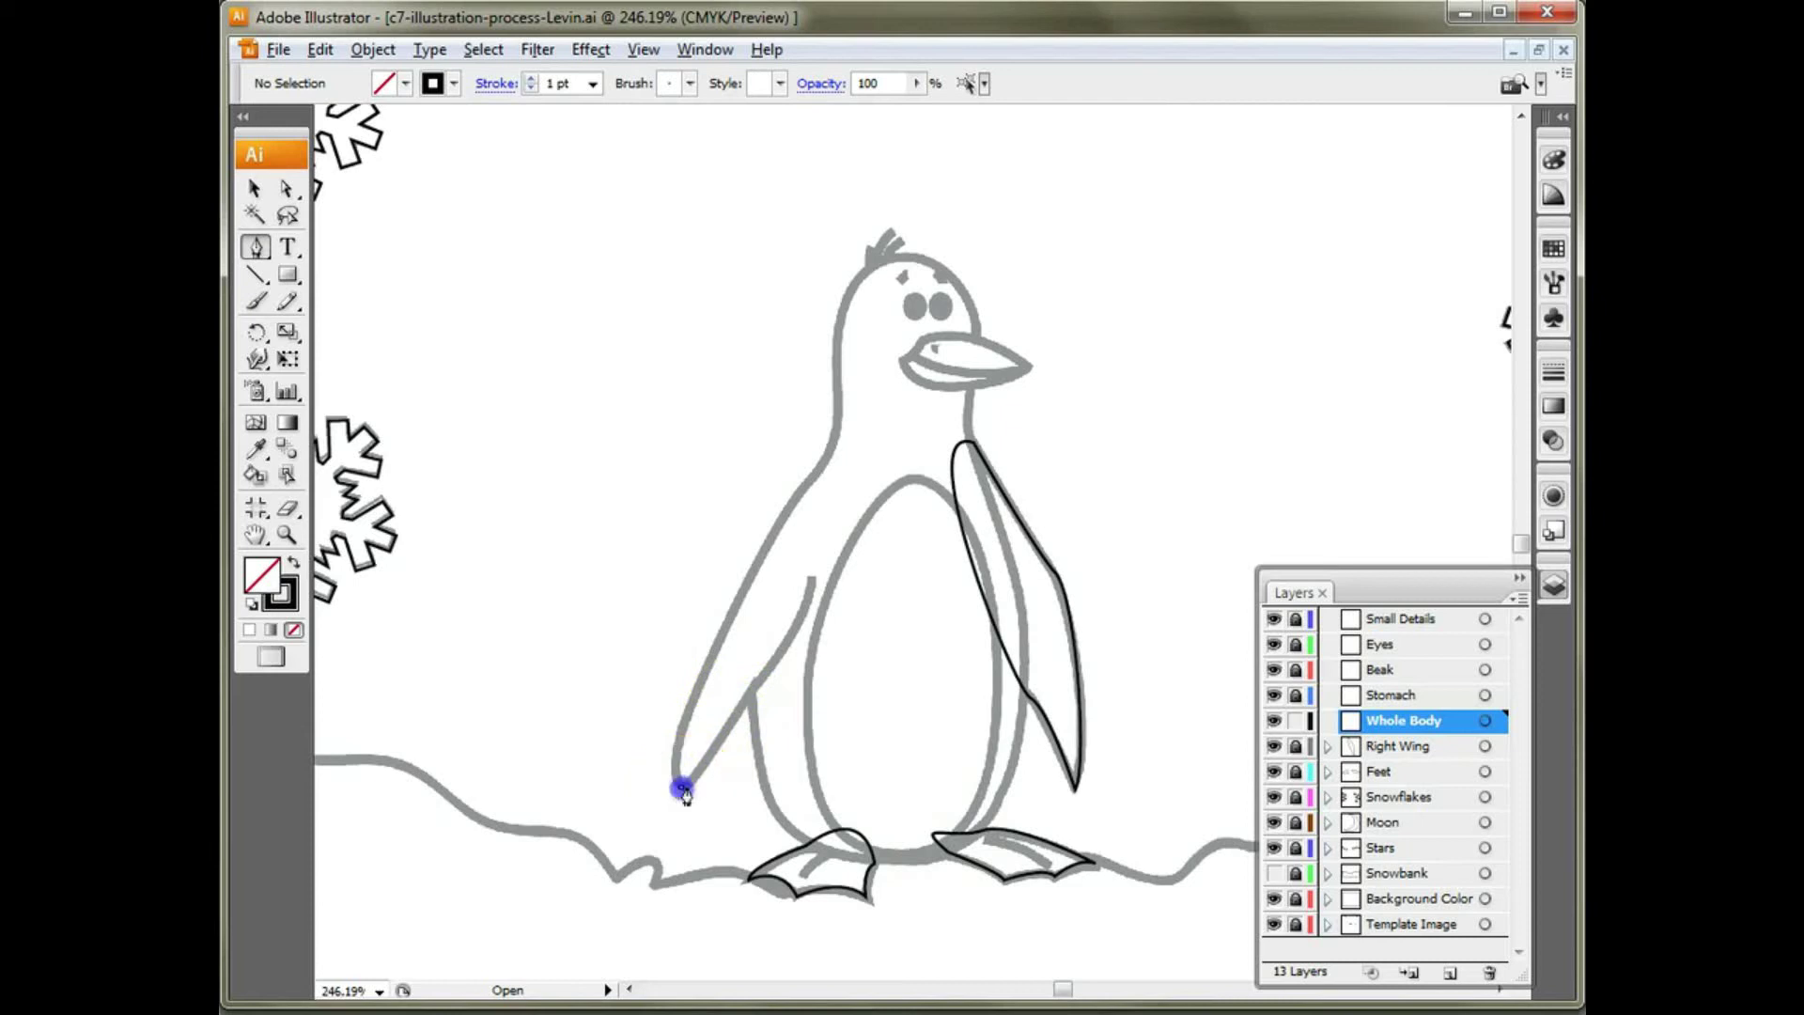
{"action": "left_click", "coordinate": [752, 683]}
{"action": "left_click", "coordinate": [686, 792]}
{"action": "left_click_drag", "start_coordinate": [676, 800], "coordinate": [686, 714]}
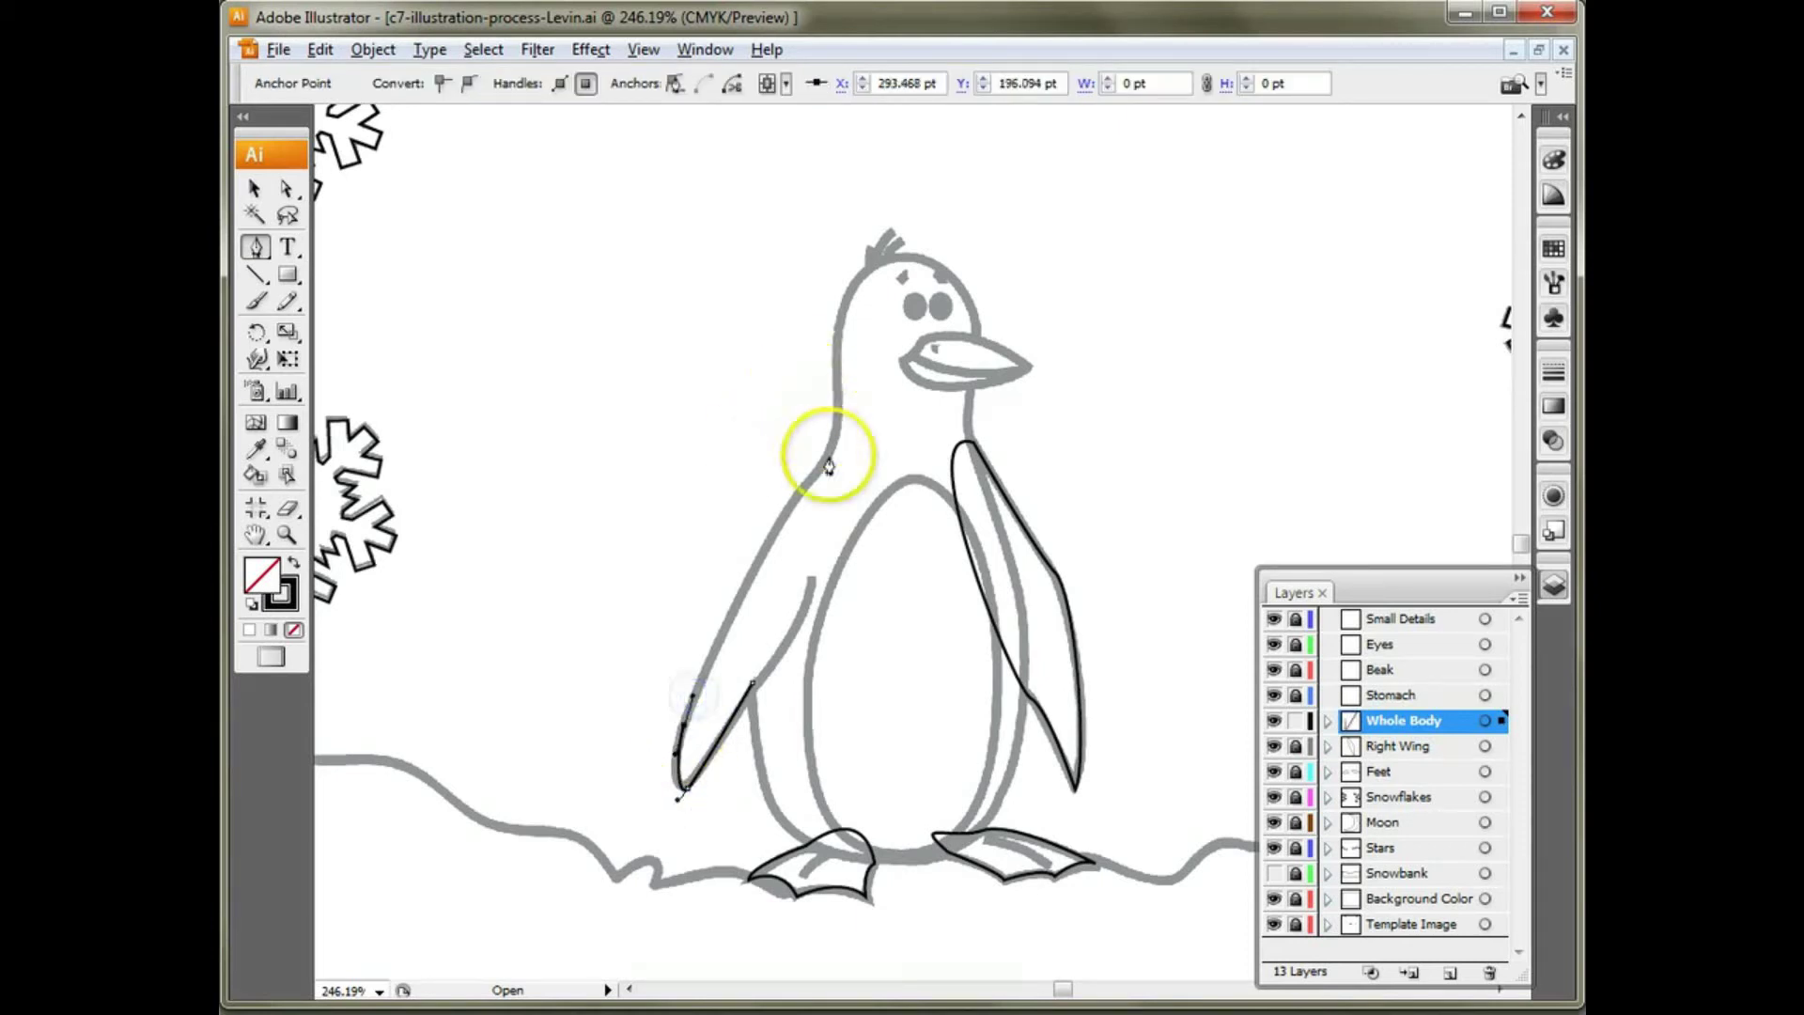
{"action": "left_click_drag", "start_coordinate": [806, 480], "coordinate": [834, 459]}
Step: Continue the body outline over the head, down the right side and around the base, closing it at the left-hand wing's inner corner
{"action": "left_click_drag", "start_coordinate": [833, 370], "coordinate": [834, 338]}
{"action": "left_click_drag", "start_coordinate": [881, 255], "coordinate": [980, 367]}
{"action": "left_click_drag", "start_coordinate": [978, 435], "coordinate": [984, 467]}
{"action": "left_click_drag", "start_coordinate": [1027, 624], "coordinate": [1026, 663]}
{"action": "left_click_drag", "start_coordinate": [972, 843], "coordinate": [916, 870]}
{"action": "left_click_drag", "start_coordinate": [782, 823], "coordinate": [730, 773]}
{"action": "left_click_drag", "start_coordinate": [752, 686], "coordinate": [752, 686]}
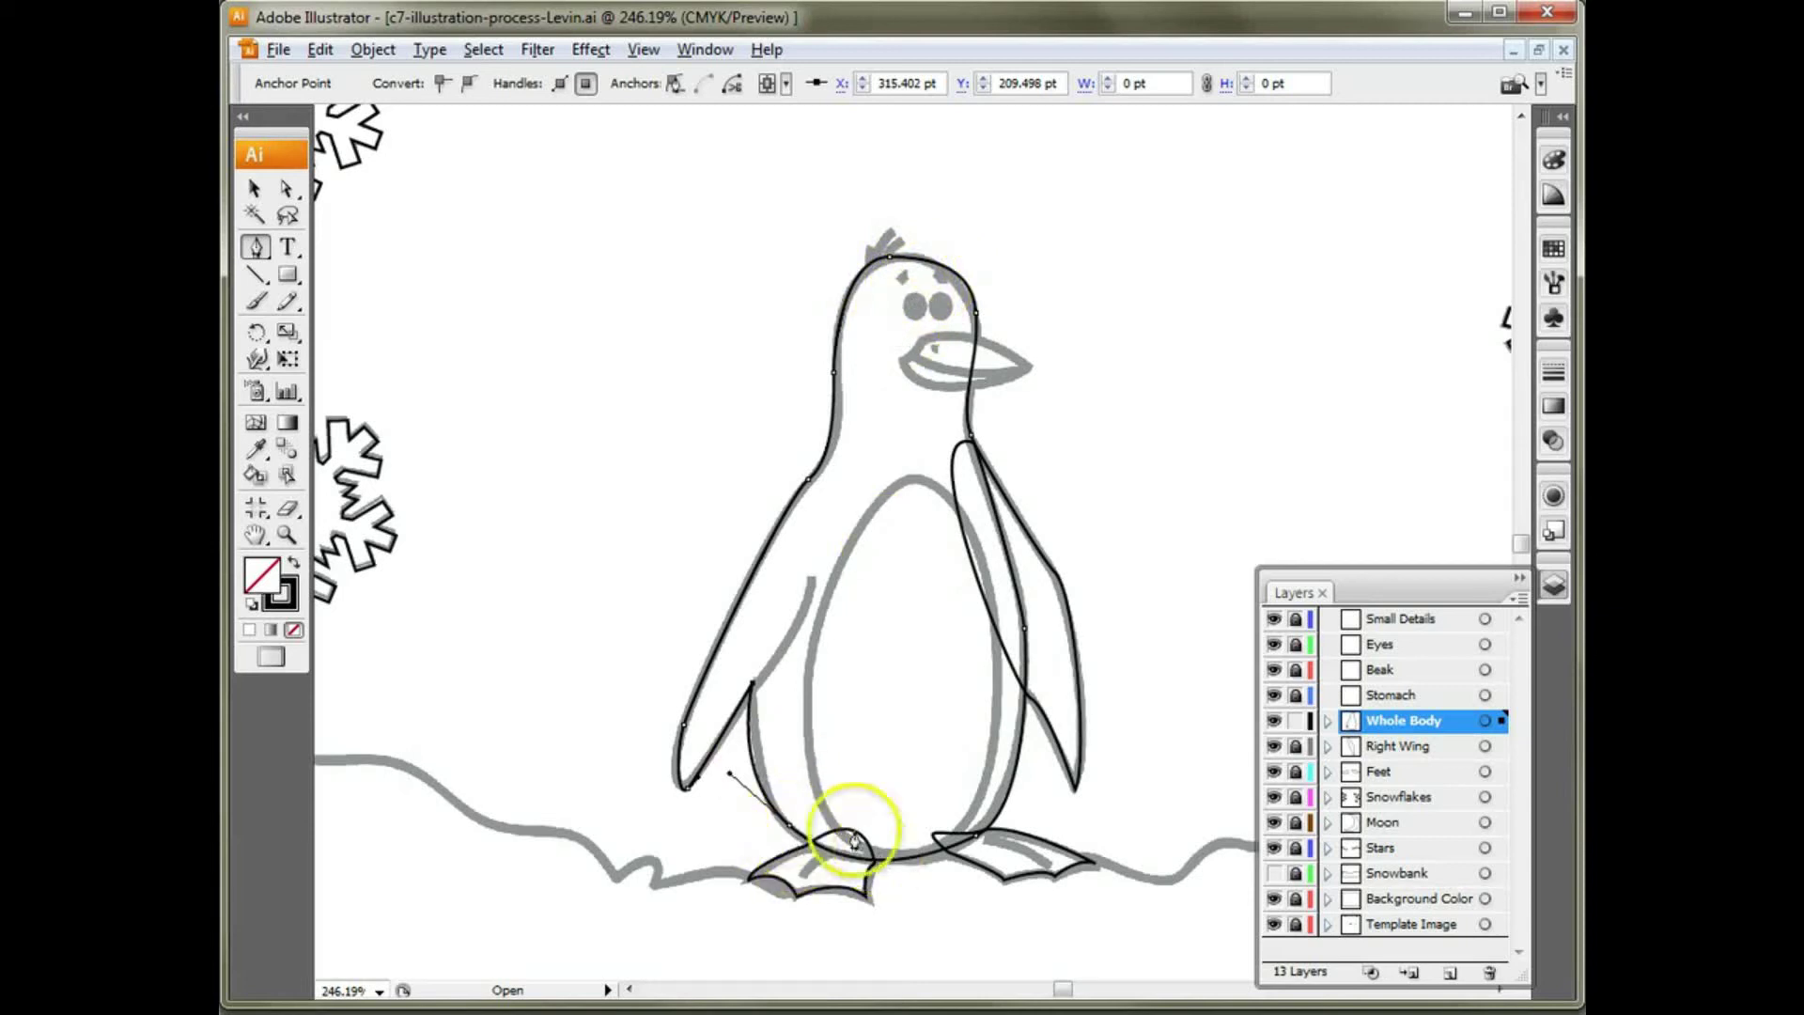
Step: Refine the body outline's curve over the head and down the face with Direct Selection so it matches the template
{"action": "left_click", "coordinate": [288, 188]}
{"action": "left_click", "coordinate": [1034, 205]}
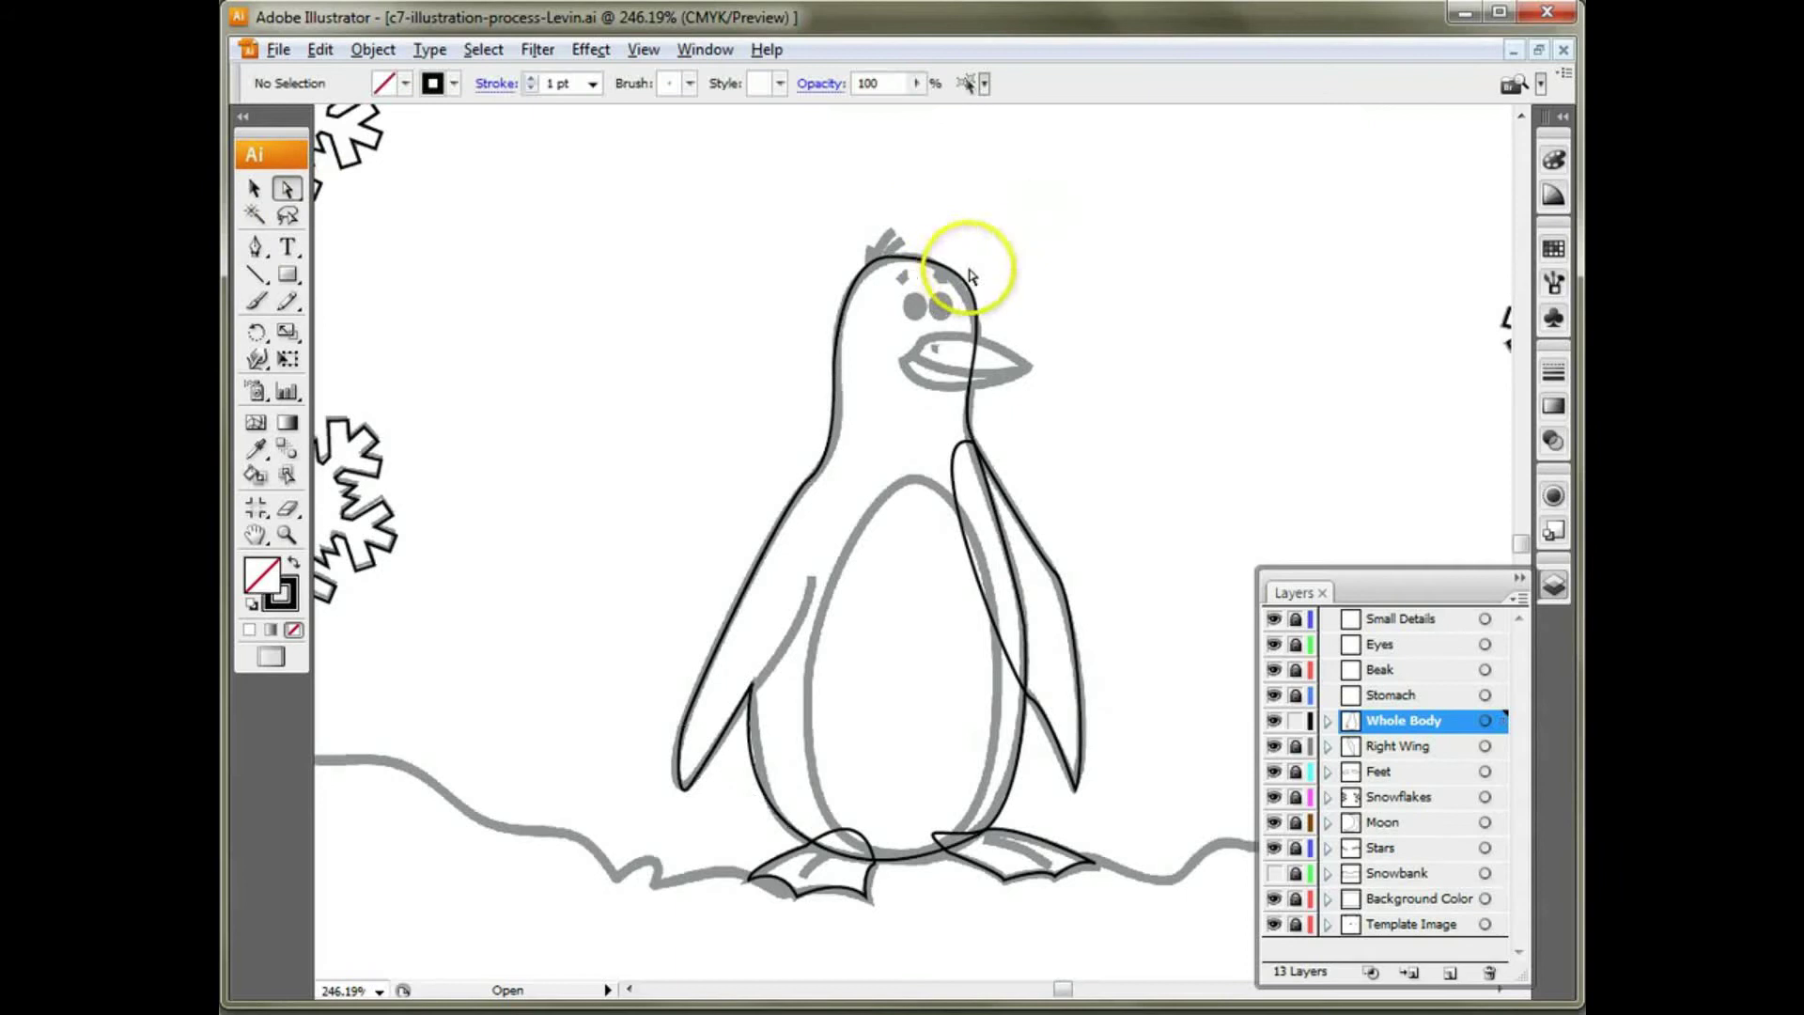
{"action": "left_click", "coordinate": [973, 272]}
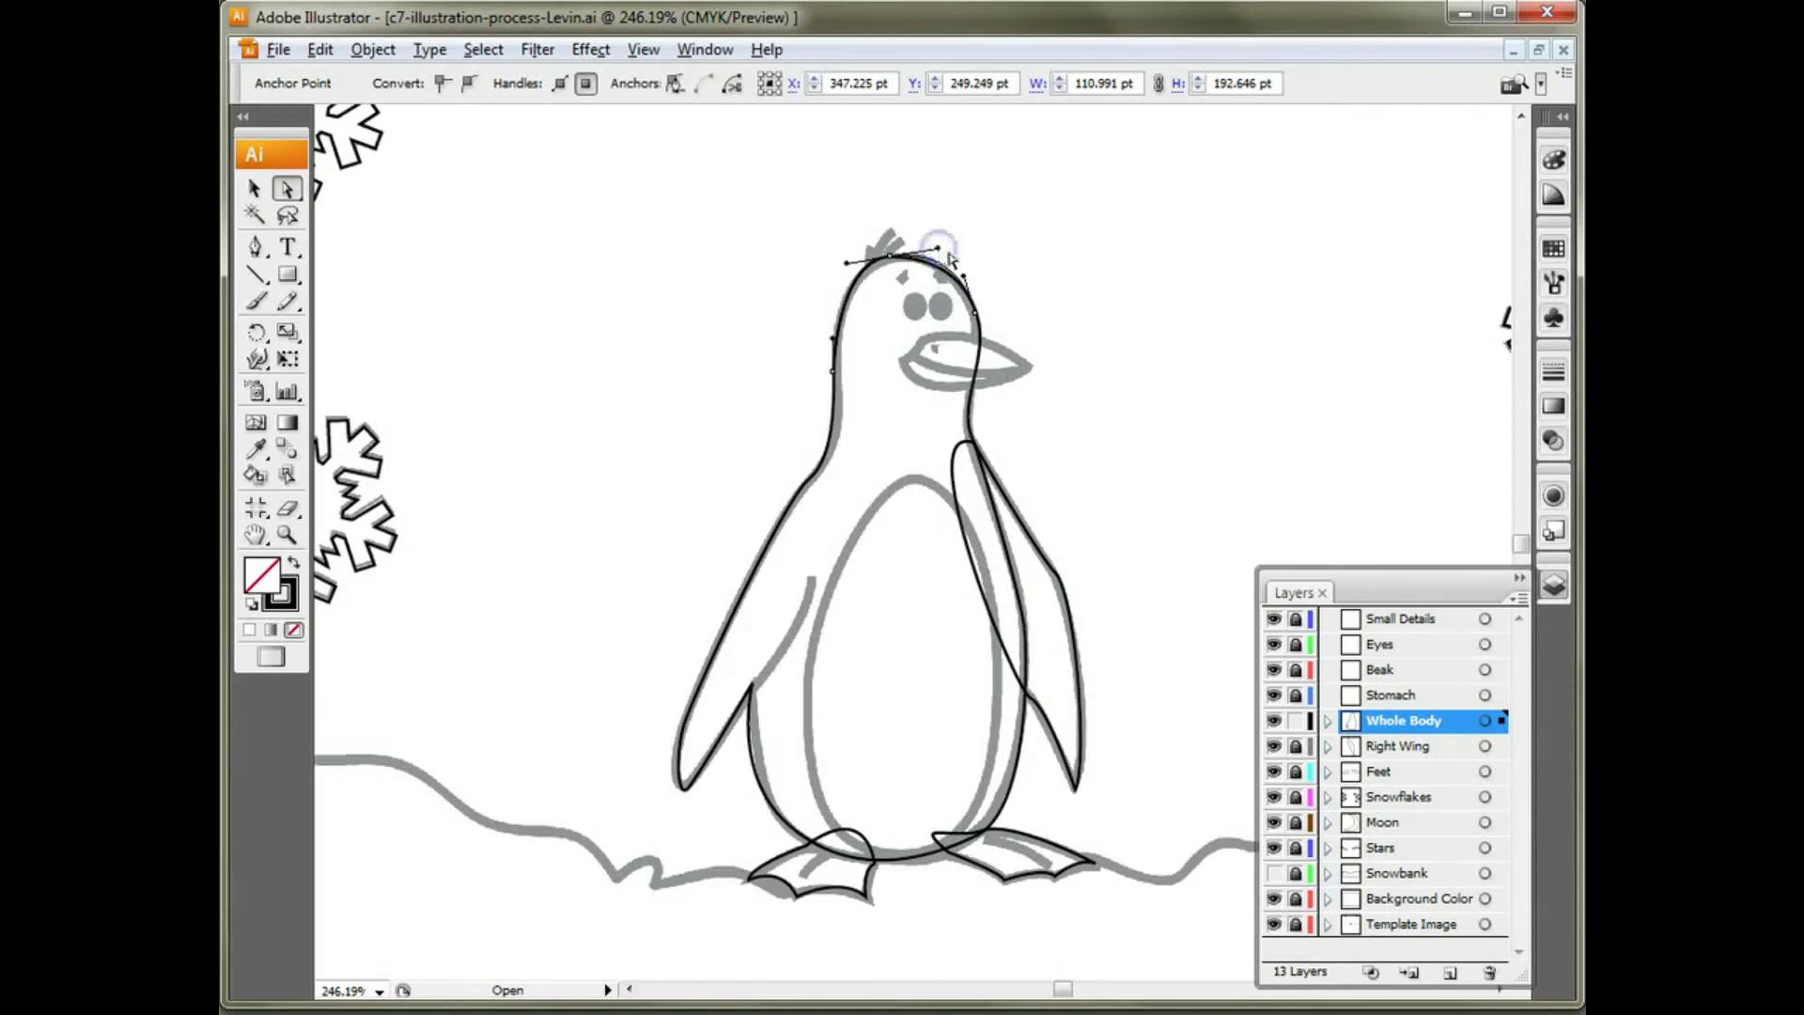
{"action": "left_click", "coordinate": [977, 314]}
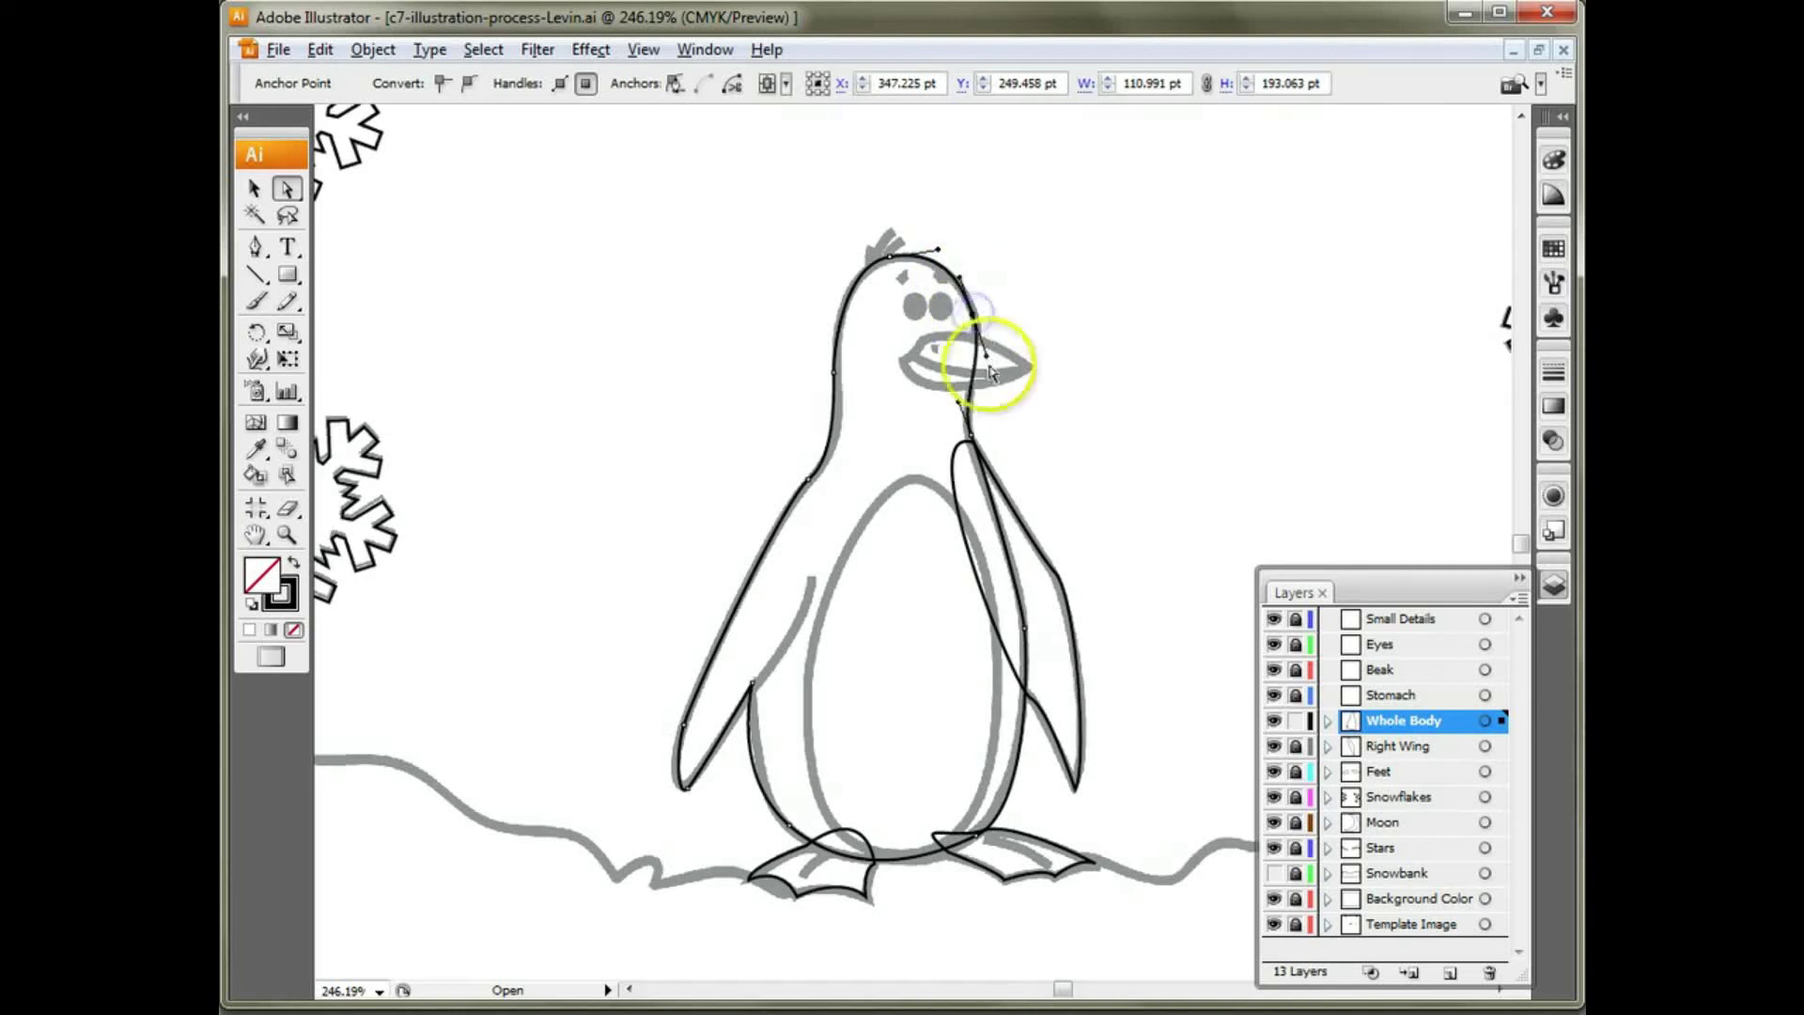
{"action": "left_click", "coordinate": [969, 438]}
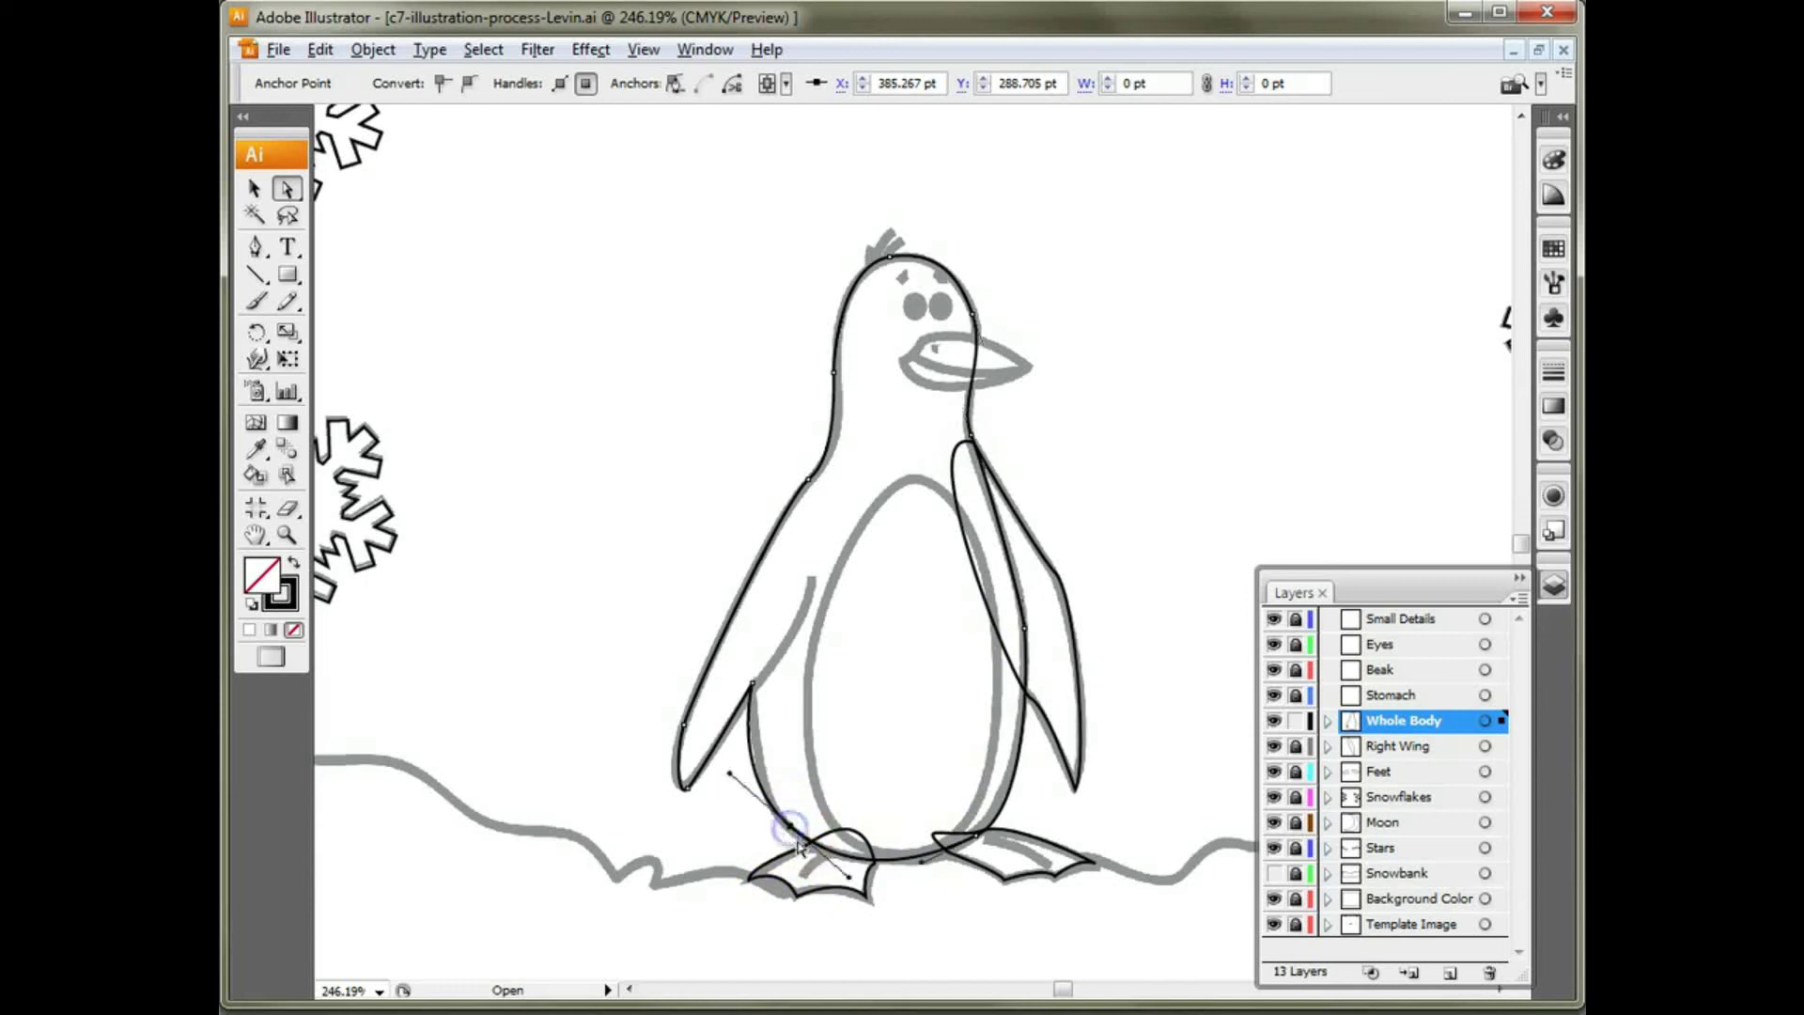
Step: Adjust the lower body outline's anchor points and handles between the feet to follow the template, and lock the Whole Body layer
{"action": "left_click_drag", "start_coordinate": [792, 832], "coordinate": [793, 840]}
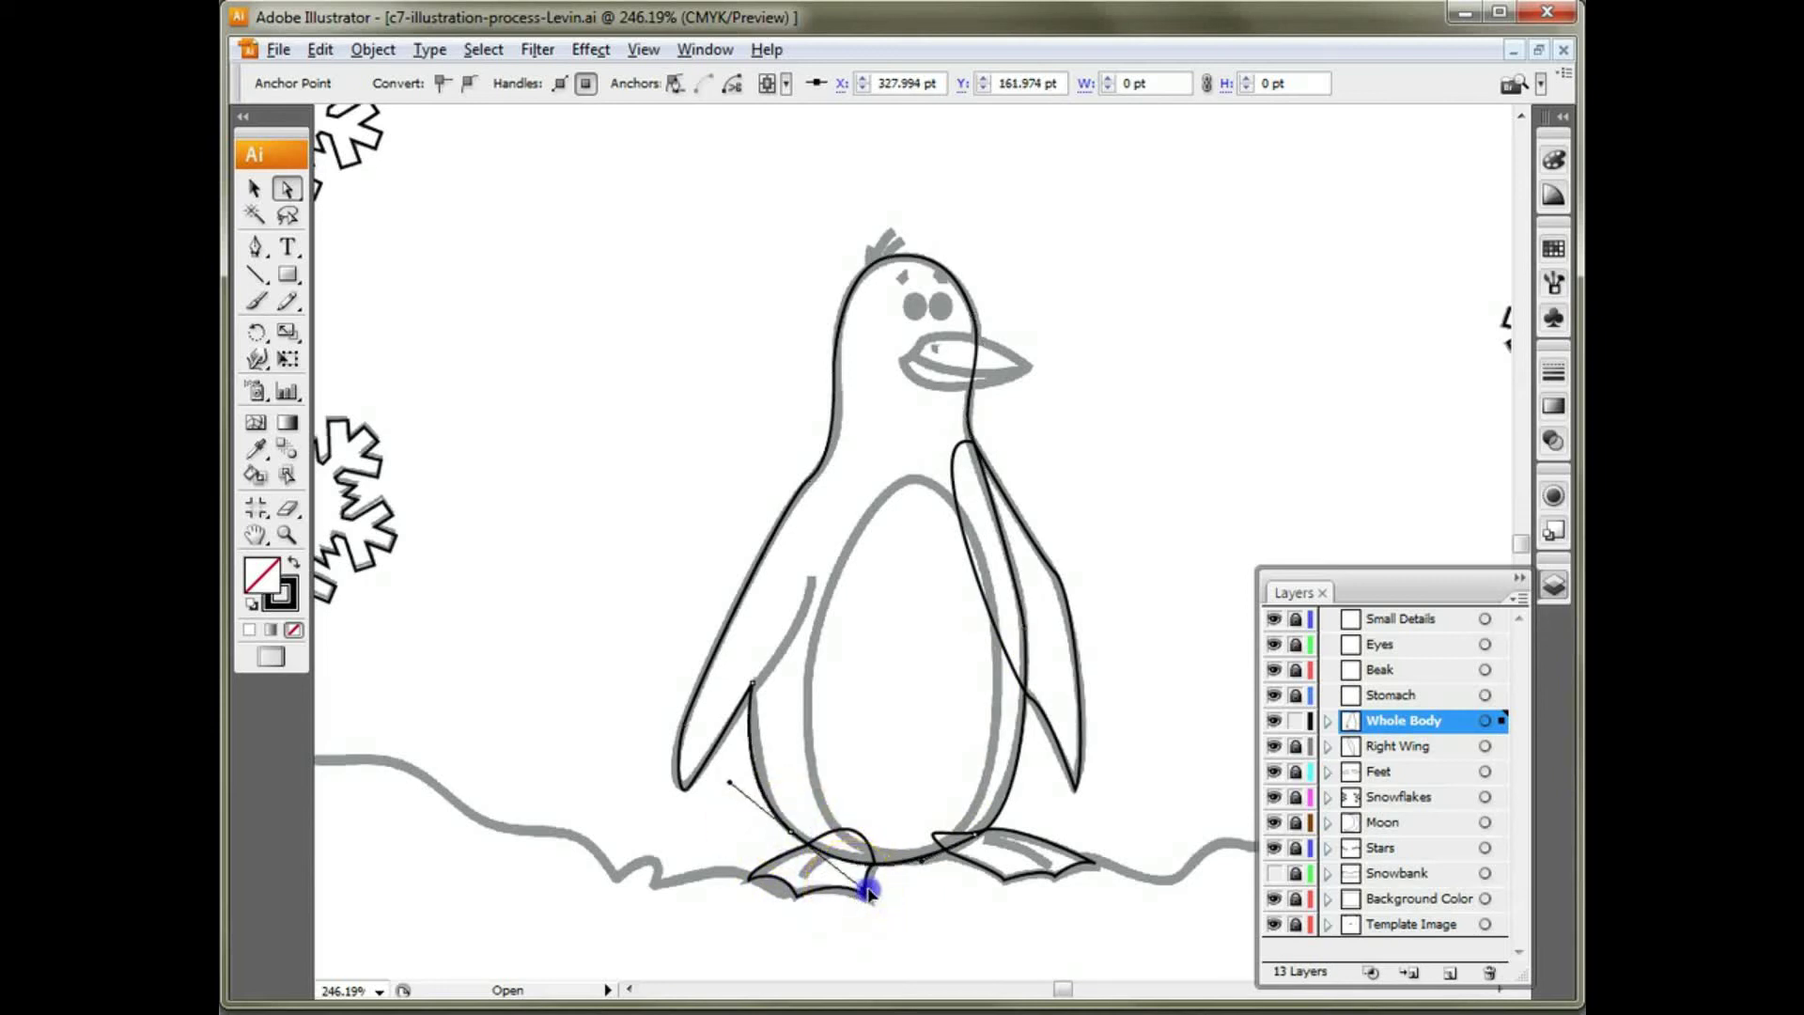
{"action": "left_click_drag", "start_coordinate": [889, 887], "coordinate": [723, 799]}
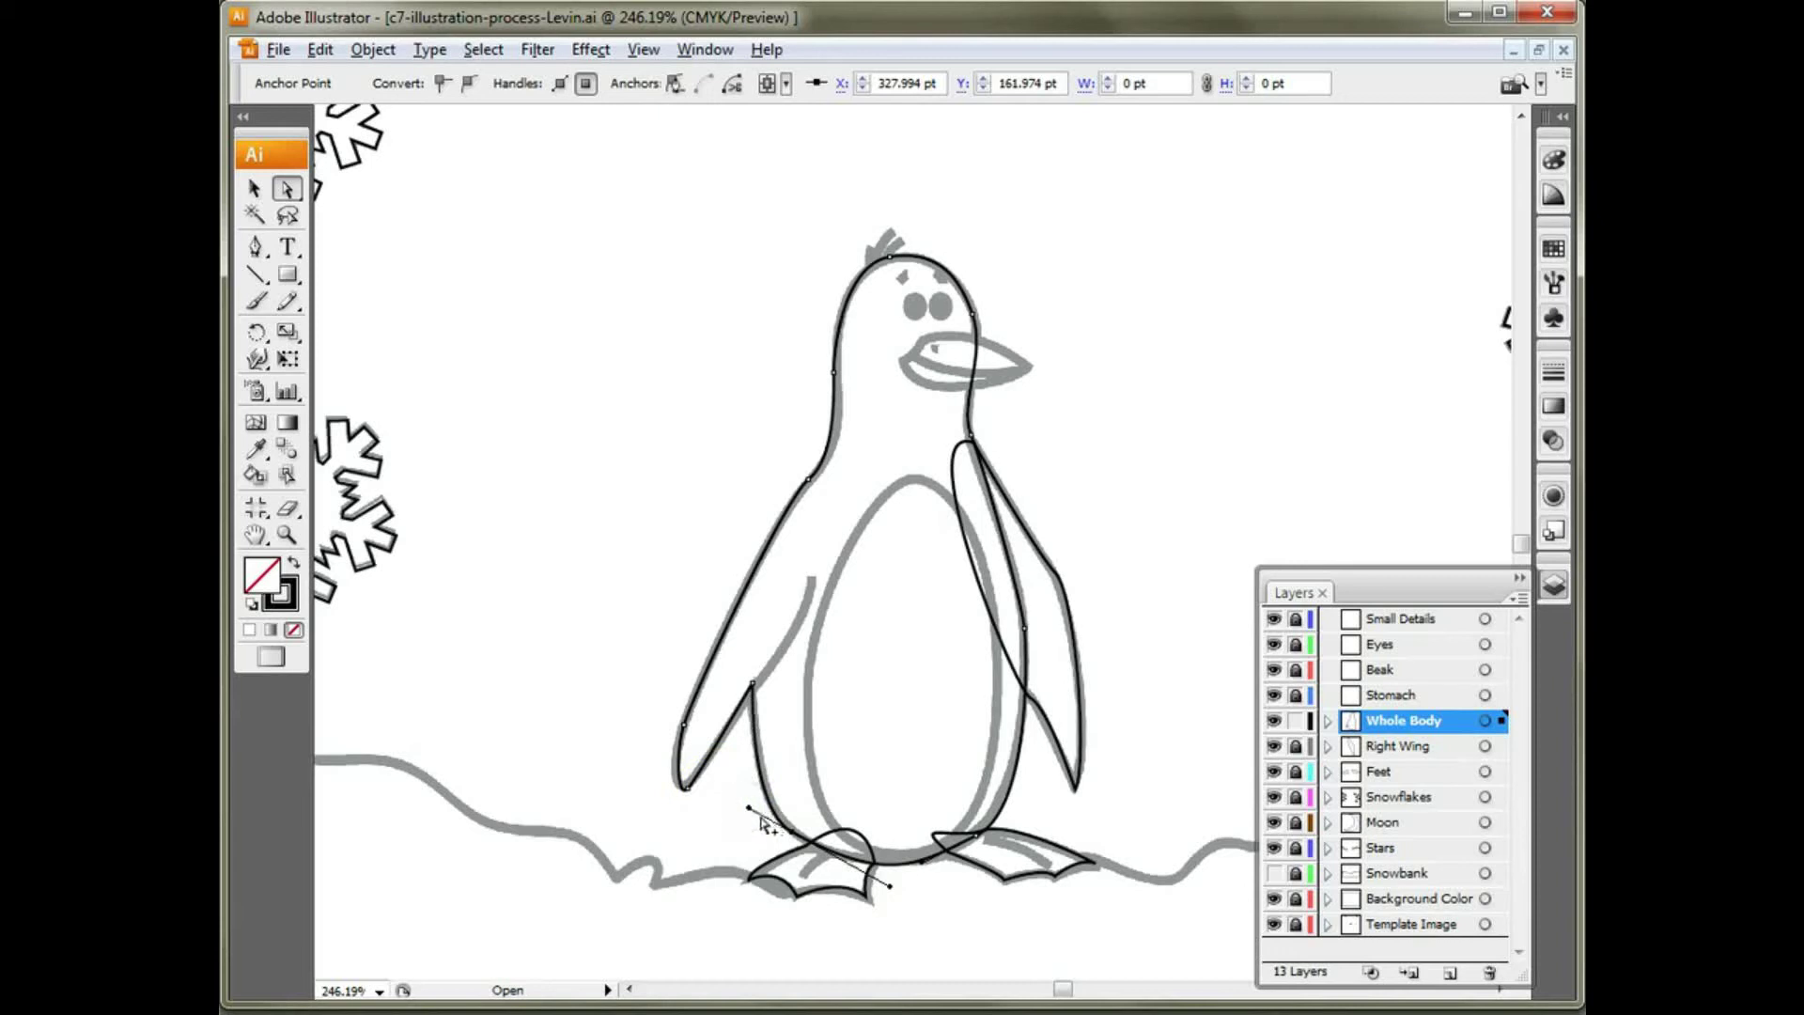
{"action": "left_click_drag", "start_coordinate": [889, 889], "coordinate": [887, 881]}
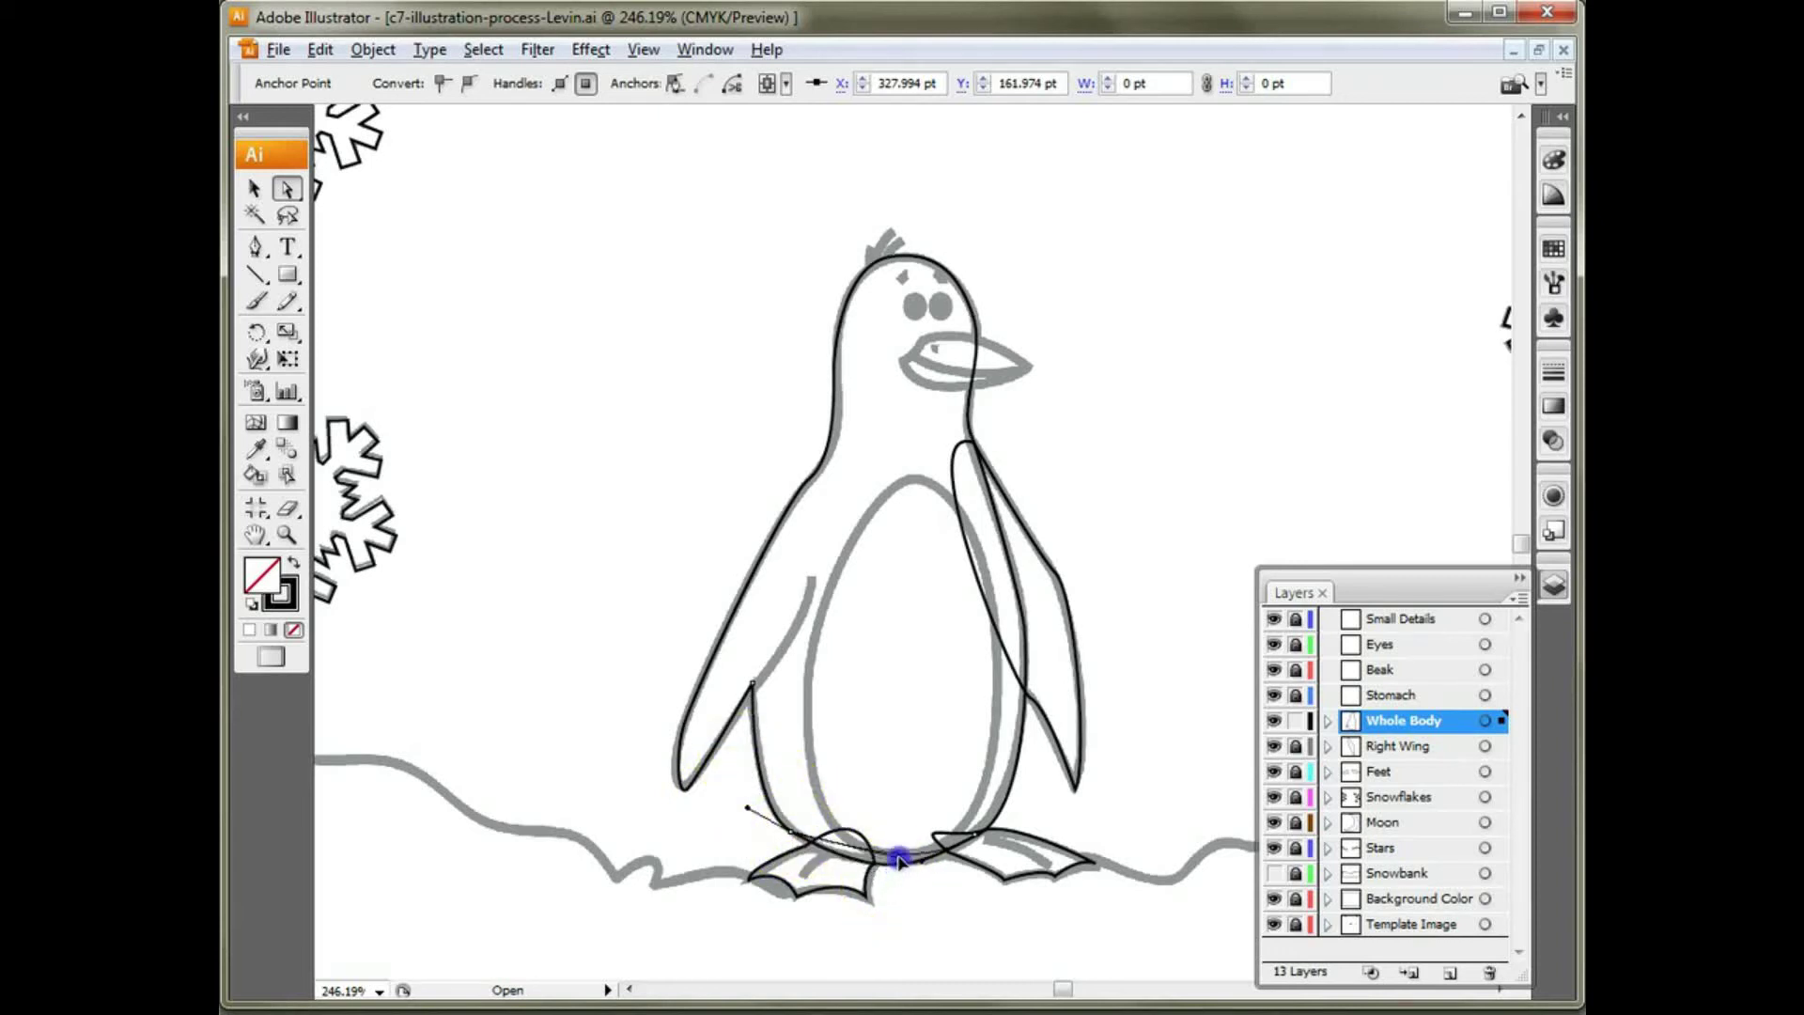
{"action": "left_click", "coordinate": [977, 836]}
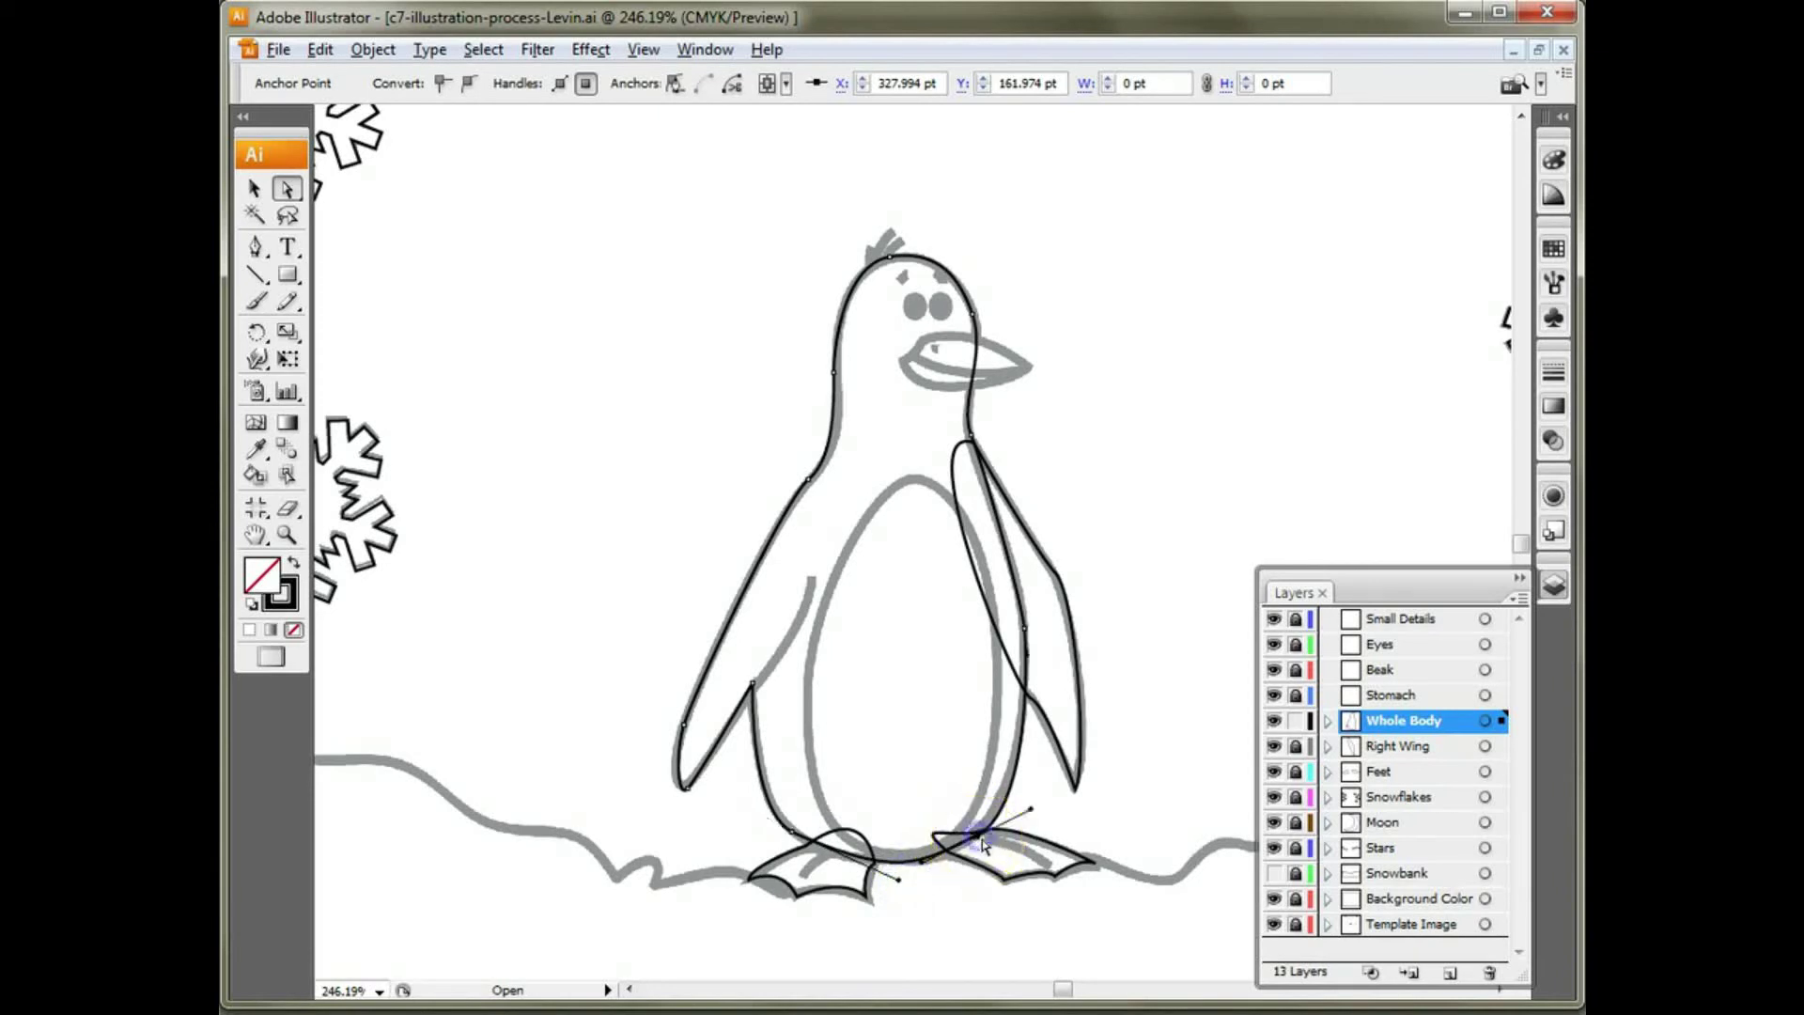
{"action": "left_click", "coordinate": [922, 870]}
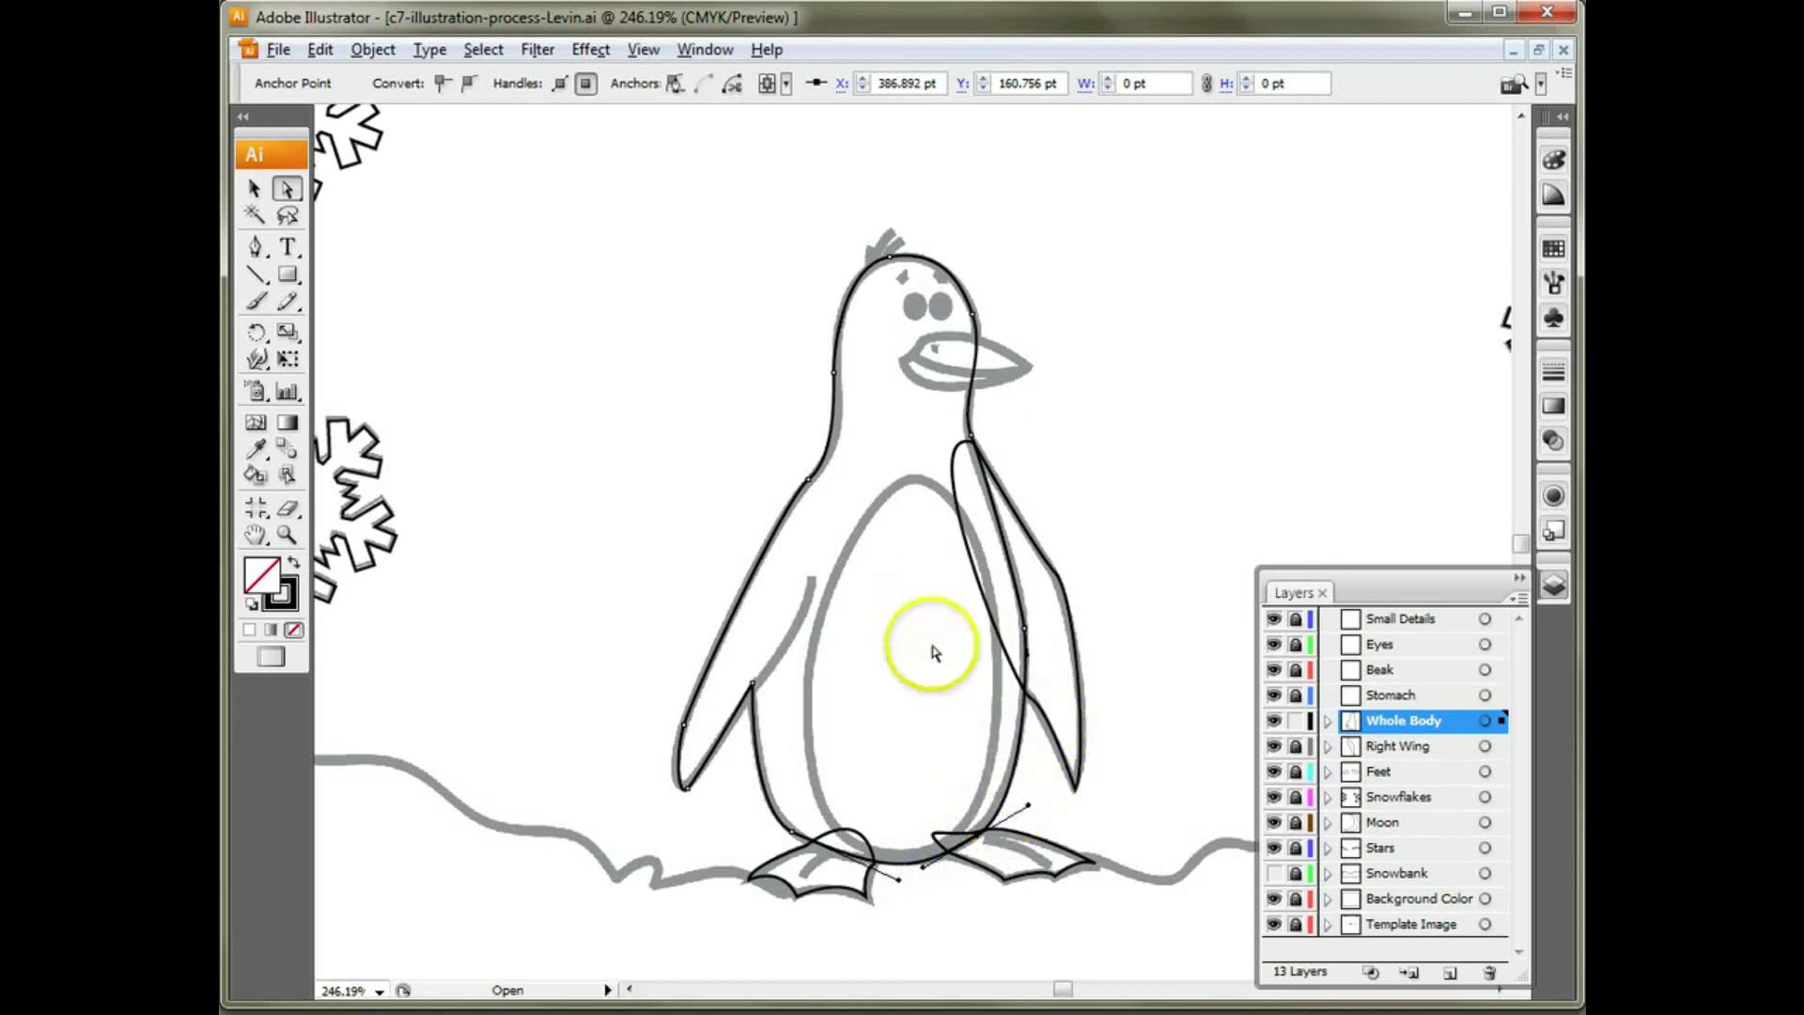
{"action": "left_click", "coordinate": [1296, 720]}
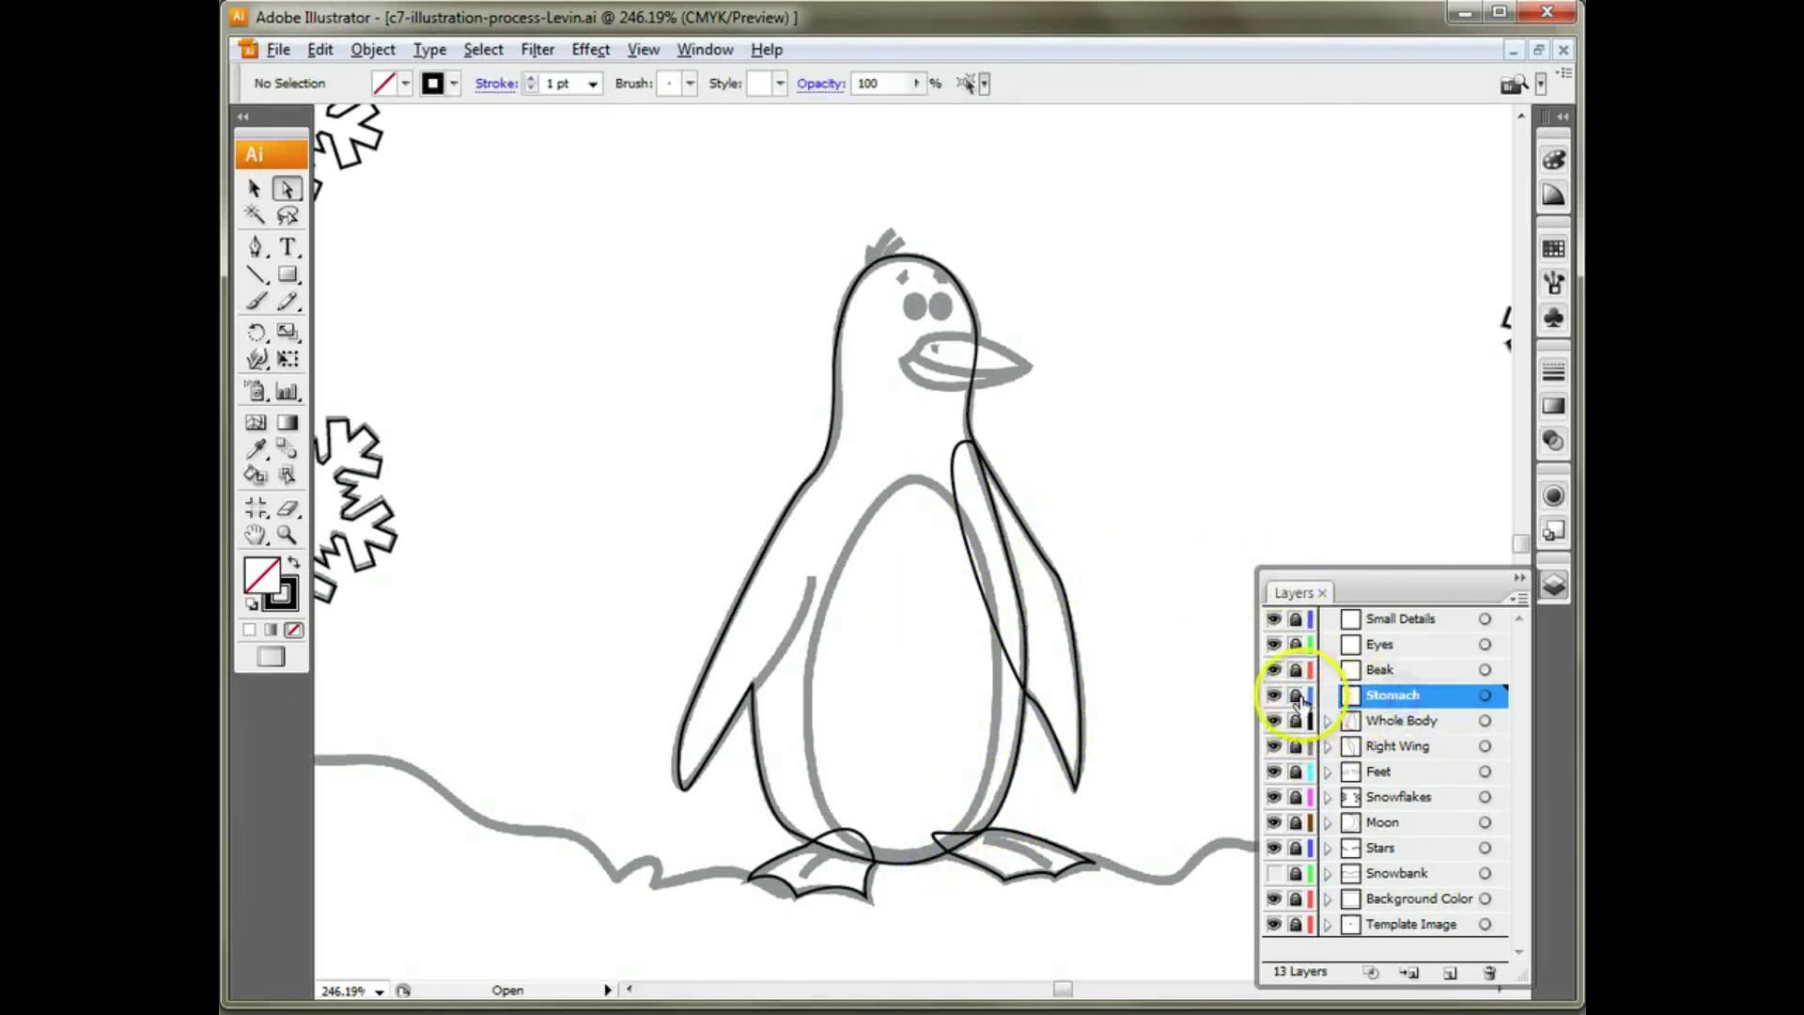
Step: Trace the belly oval with the Pen tool as a closed curved path on the unlocked Stomach layer, and relock the layer
{"action": "left_click", "coordinate": [1296, 695]}
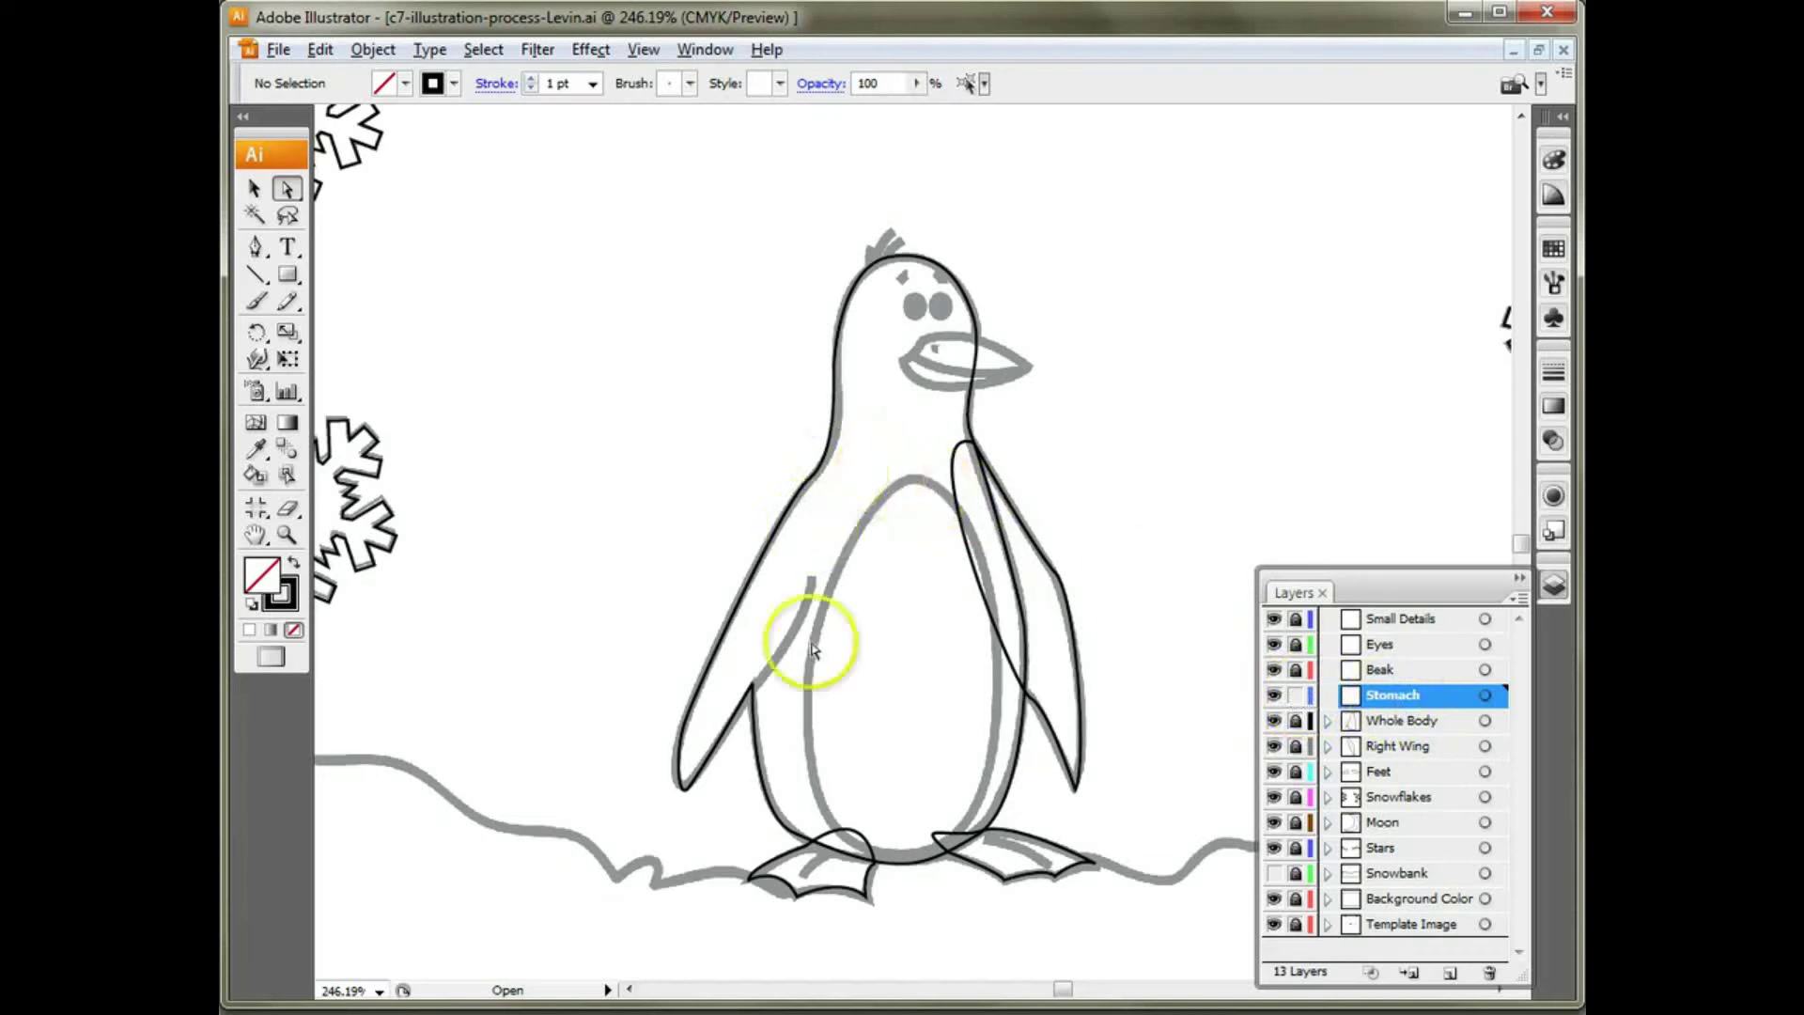
{"action": "left_click", "coordinate": [255, 246]}
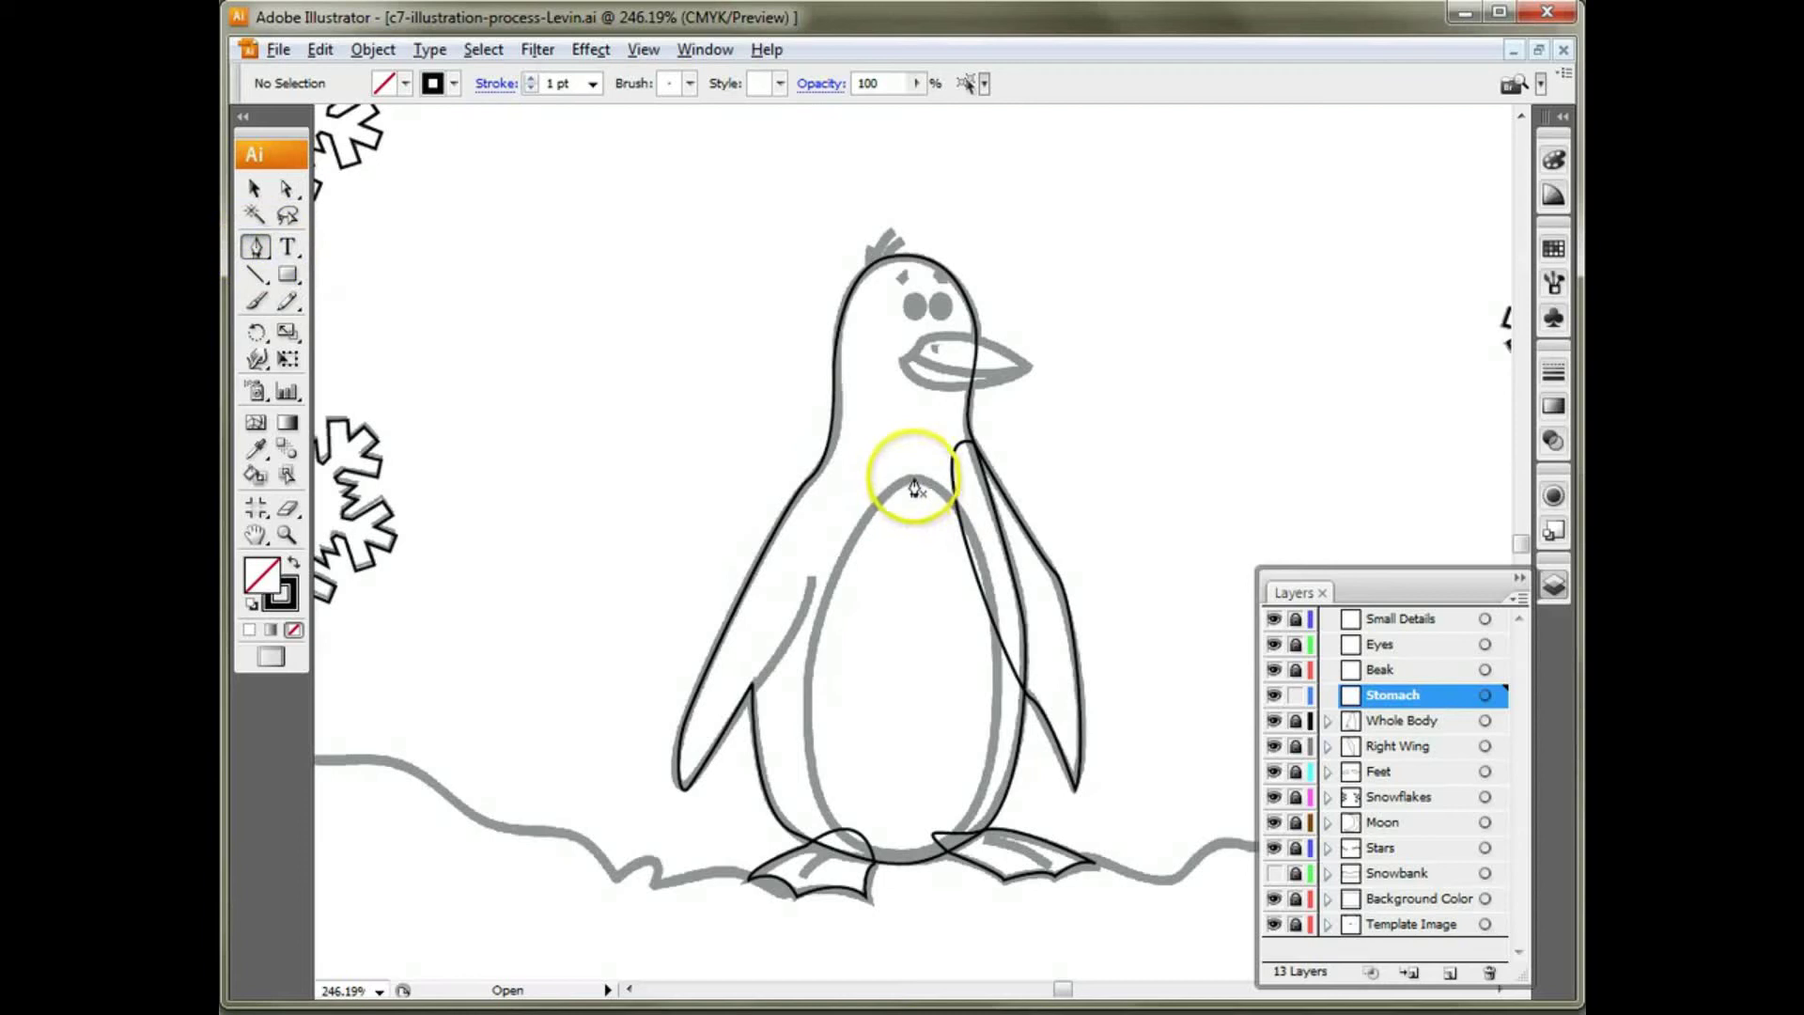
{"action": "left_click", "coordinate": [888, 854]}
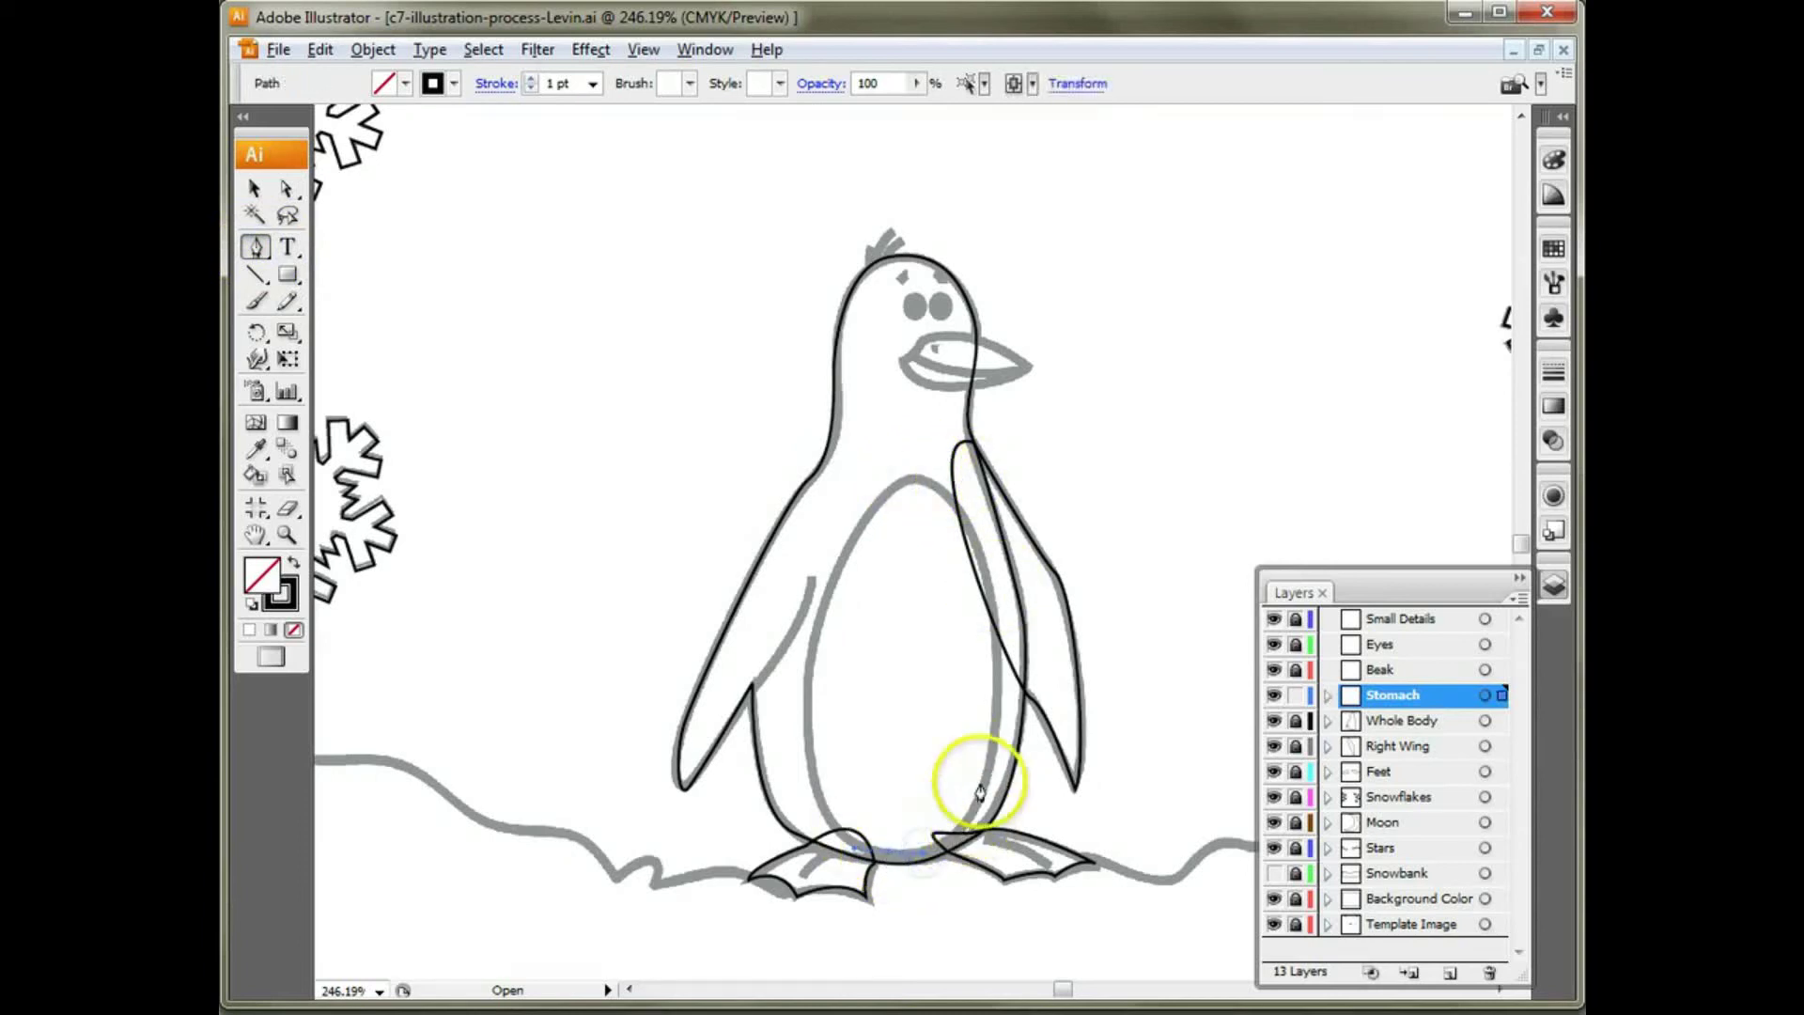
{"action": "left_click", "coordinate": [993, 739]}
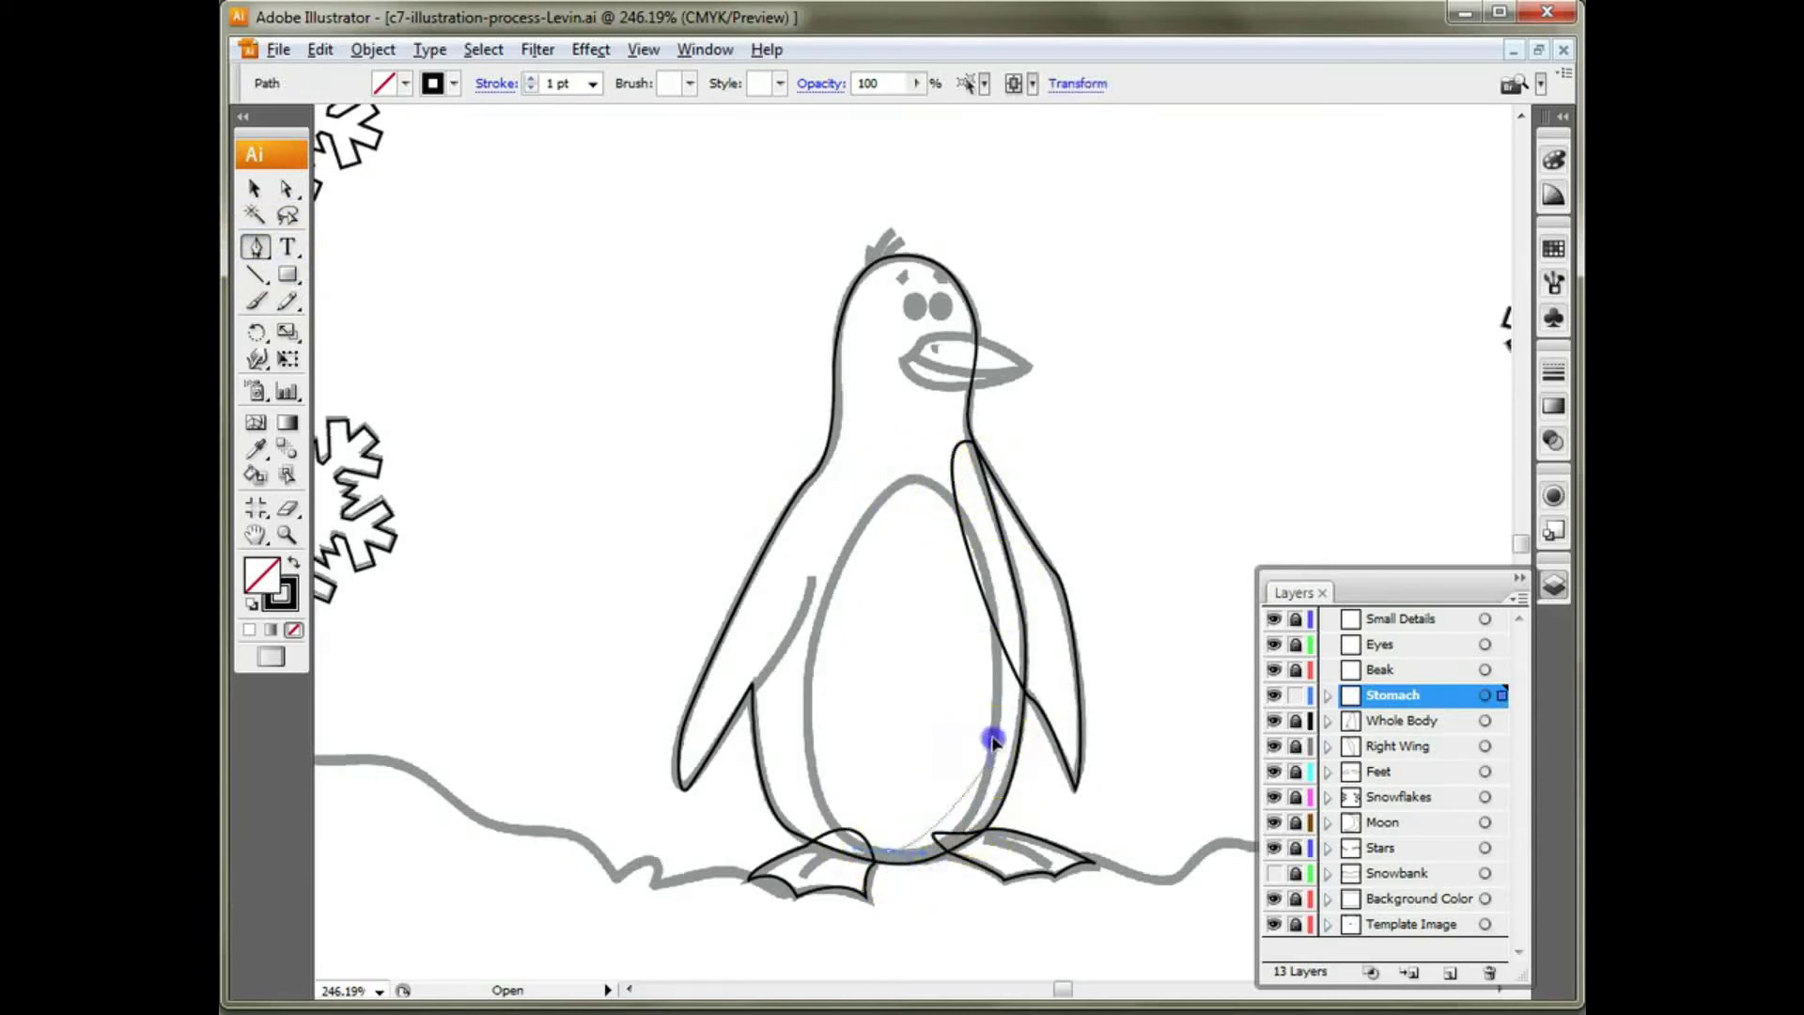
{"action": "left_click", "coordinate": [998, 655]}
{"action": "left_click_drag", "start_coordinate": [918, 488], "coordinate": [884, 482]}
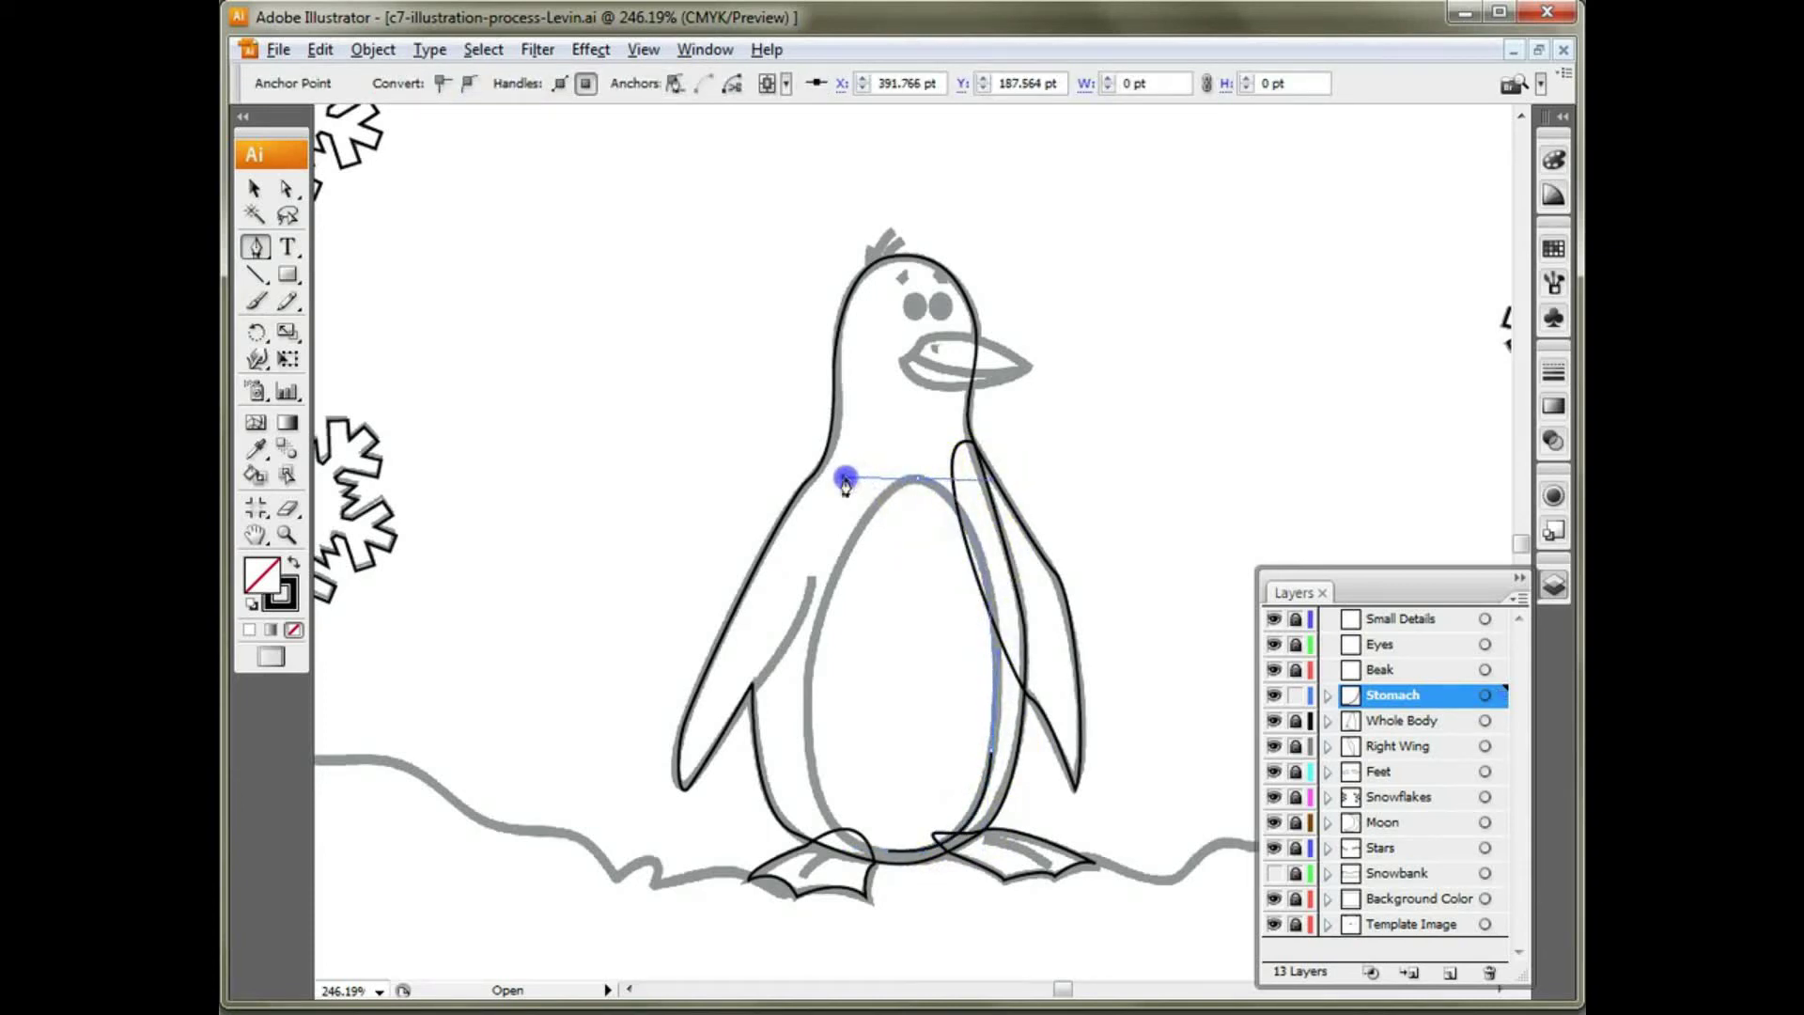
{"action": "left_click_drag", "start_coordinate": [805, 754], "coordinate": [817, 805]}
{"action": "left_click_drag", "start_coordinate": [894, 854], "coordinate": [888, 852]}
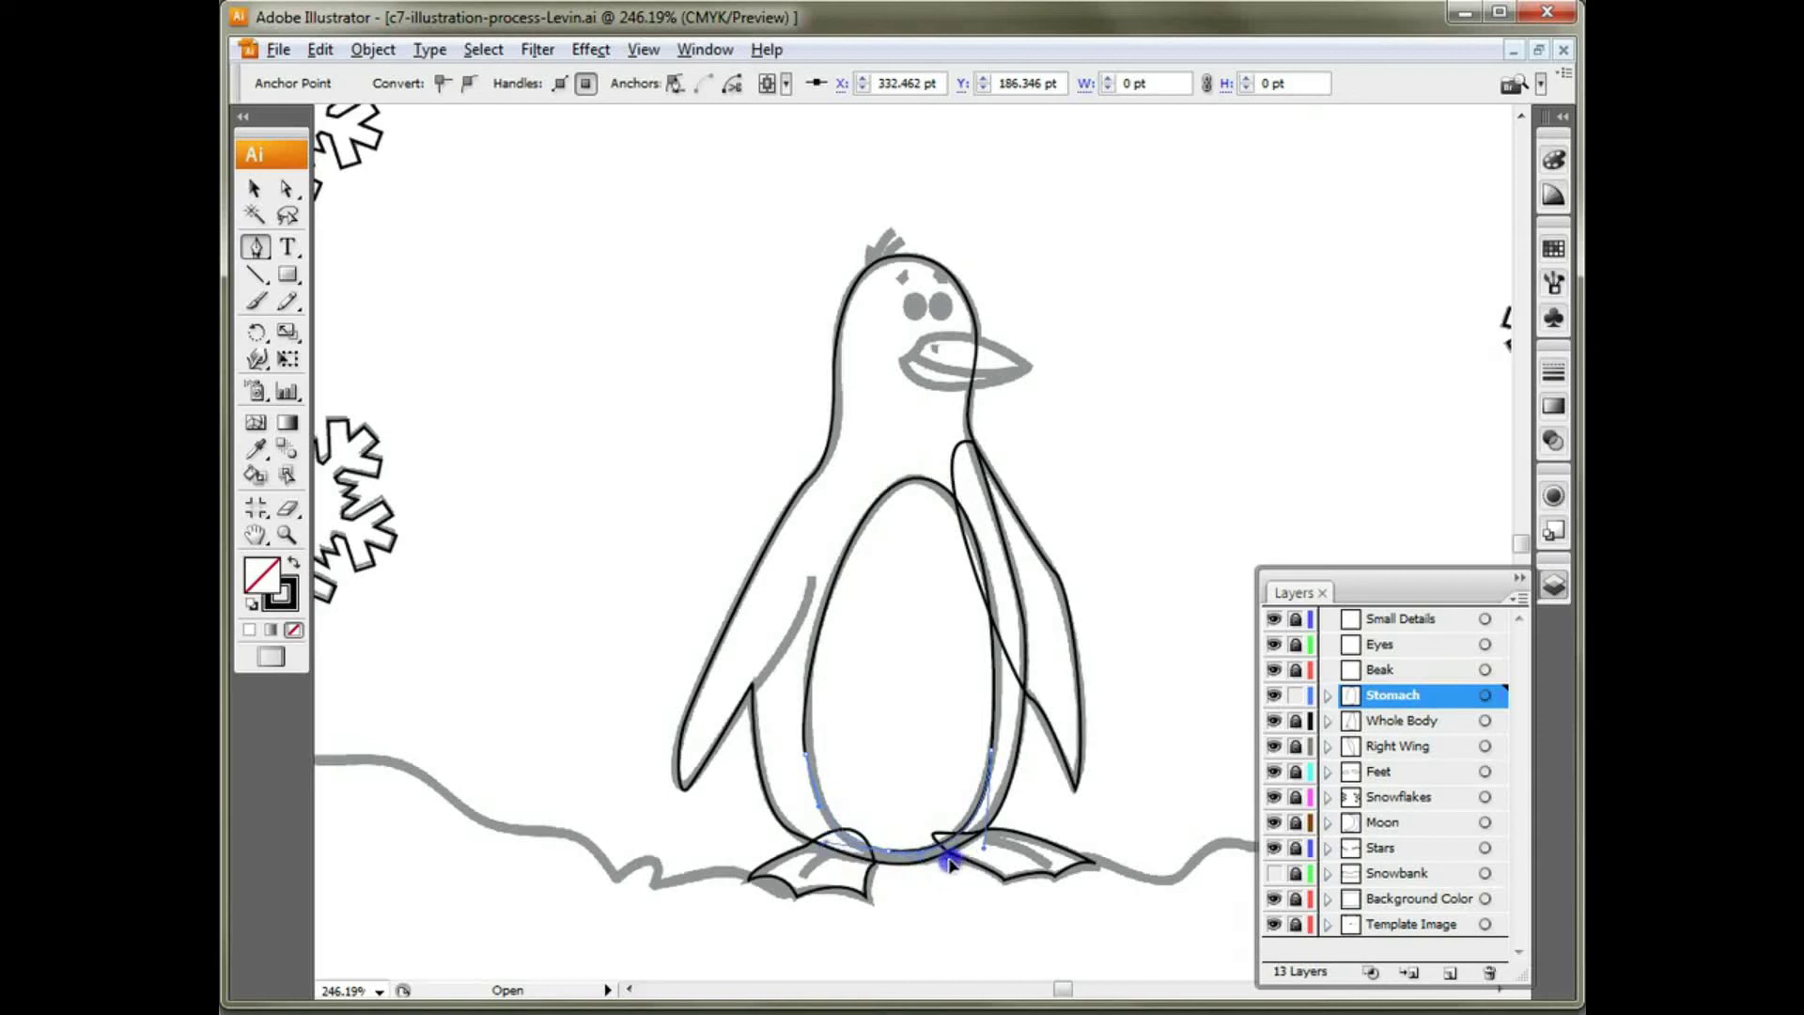
{"action": "left_click_drag", "start_coordinate": [949, 863], "coordinate": [934, 850]}
{"action": "left_click_drag", "start_coordinate": [993, 751], "coordinate": [1007, 729]}
{"action": "left_click", "coordinate": [918, 482]}
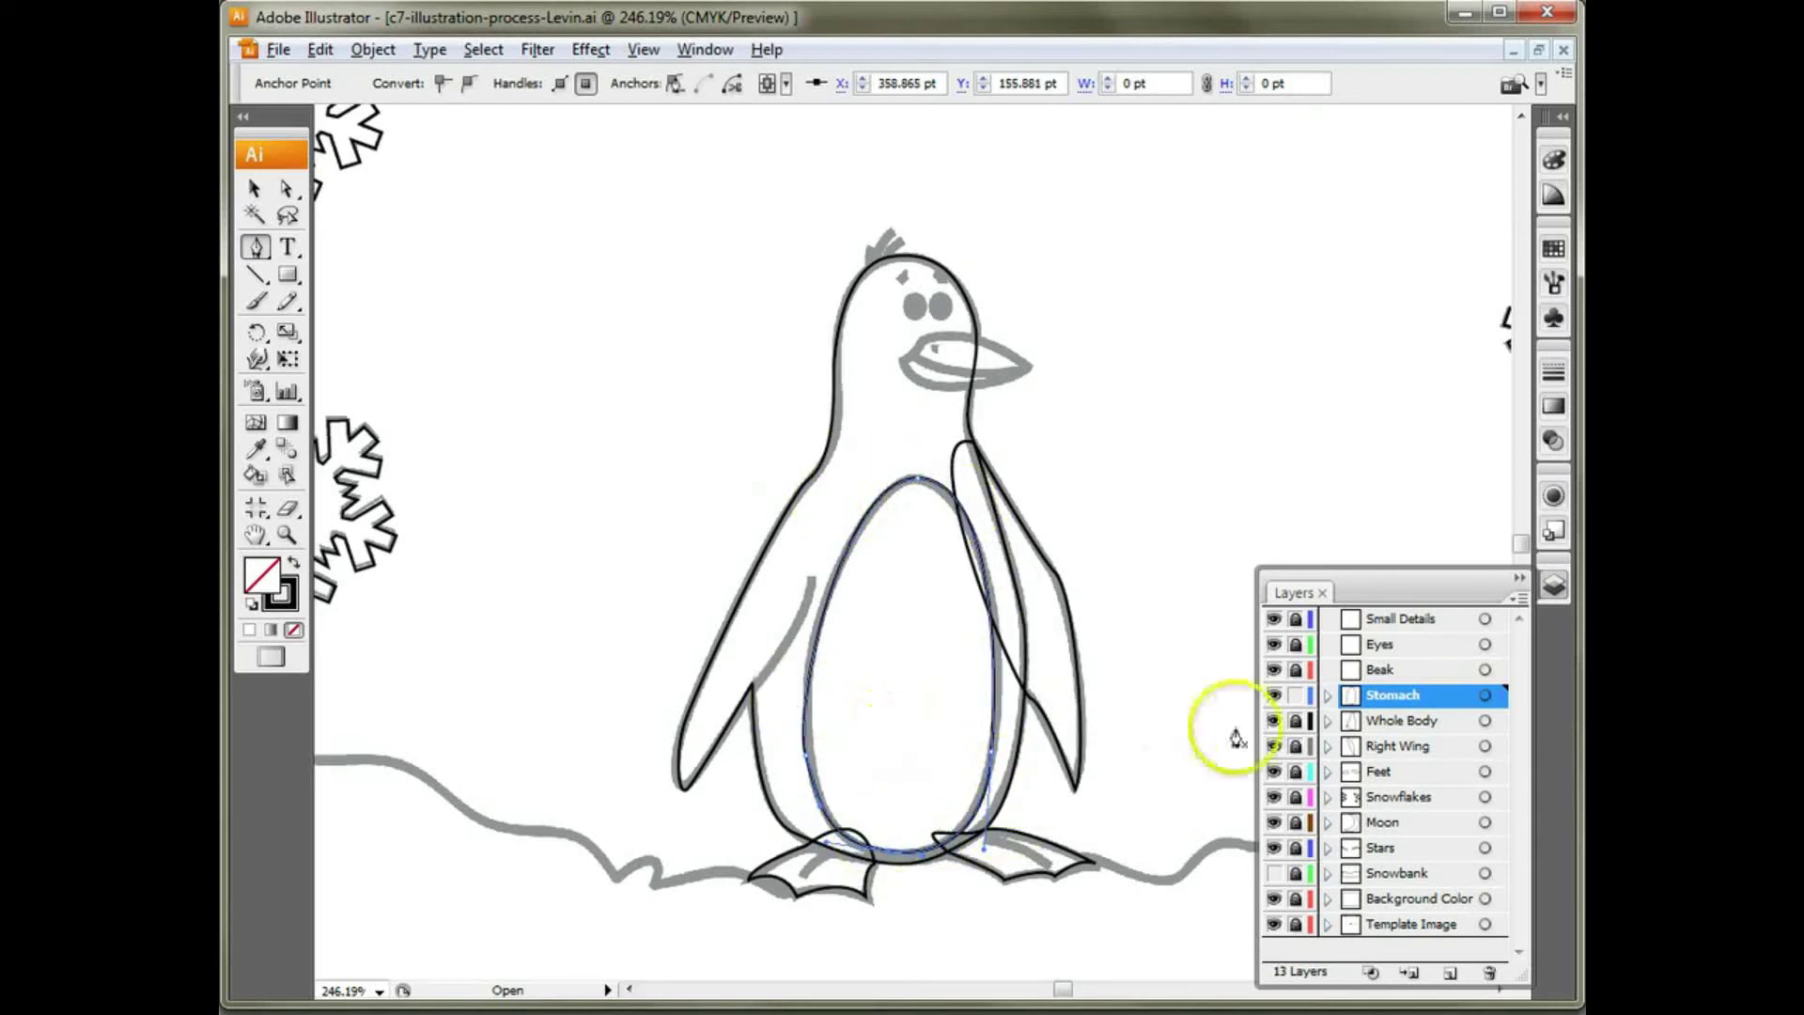
{"action": "left_click", "coordinate": [1295, 695]}
Step: Trace the beak's outer outline as a closed Pen path on the unlocked Beak layer, starting from its tip, and relock the layer
{"action": "left_click", "coordinate": [1308, 669]}
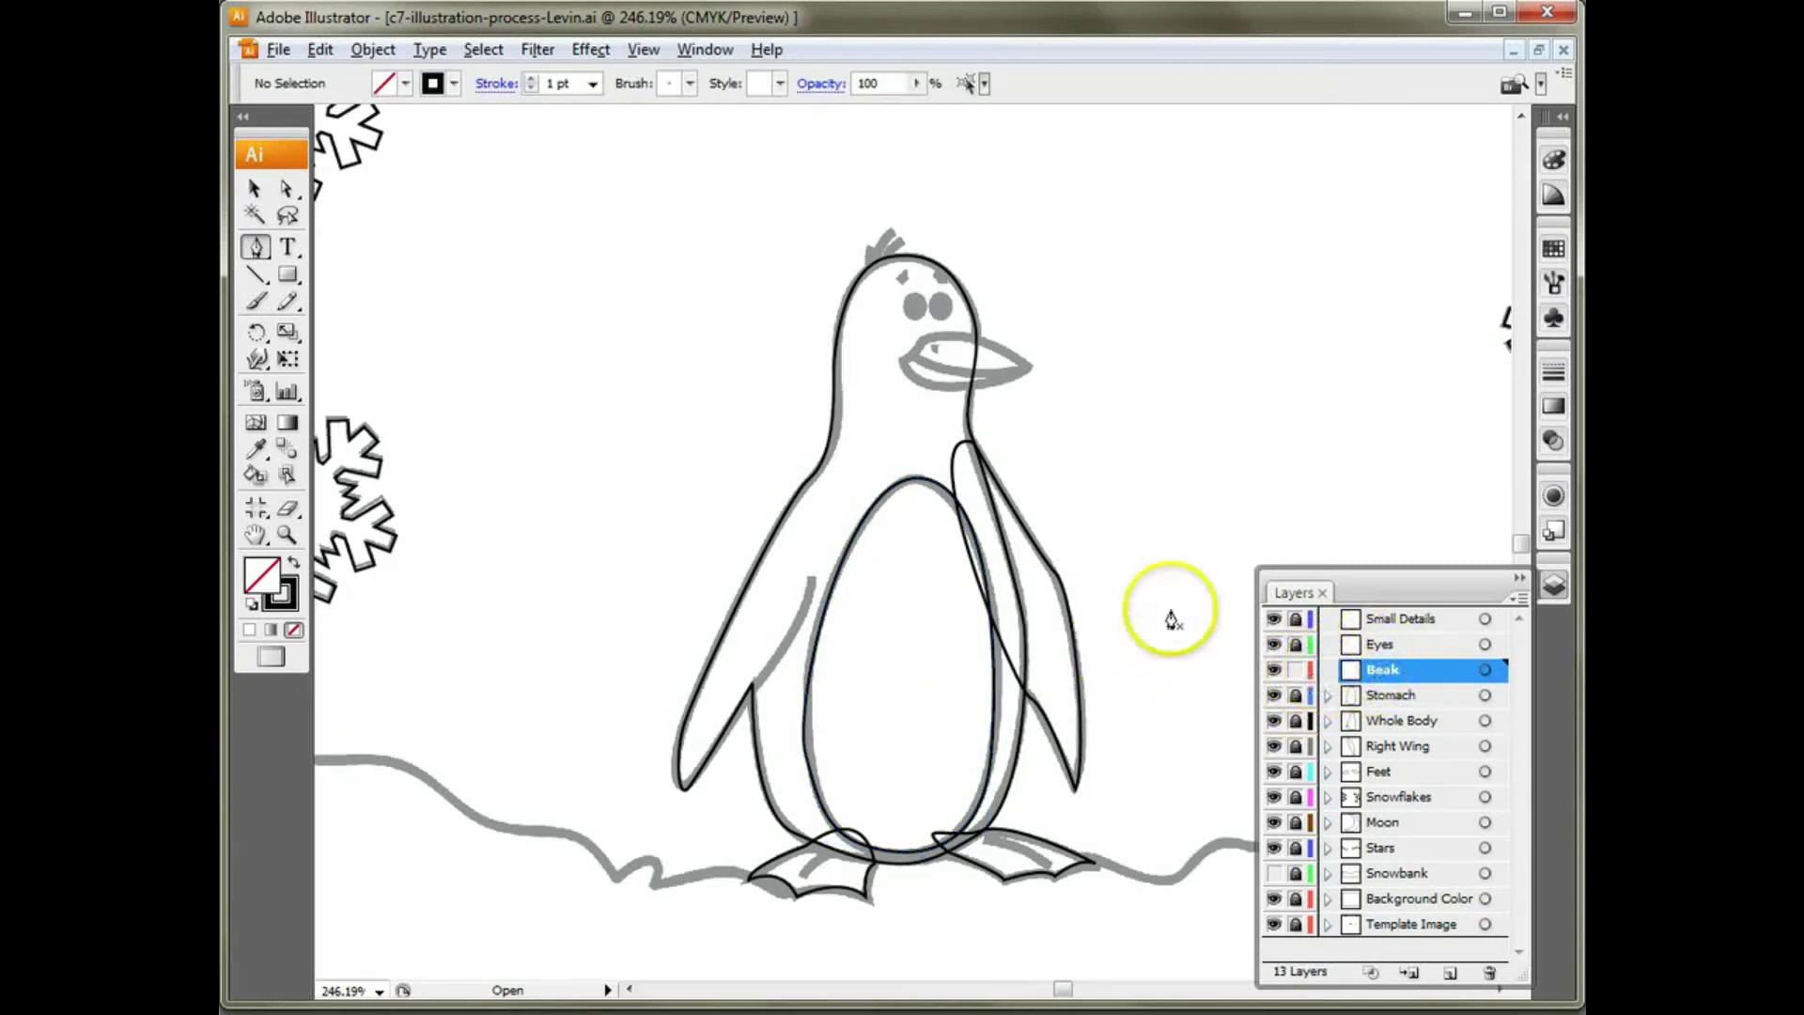
{"action": "left_click", "coordinate": [1029, 375]}
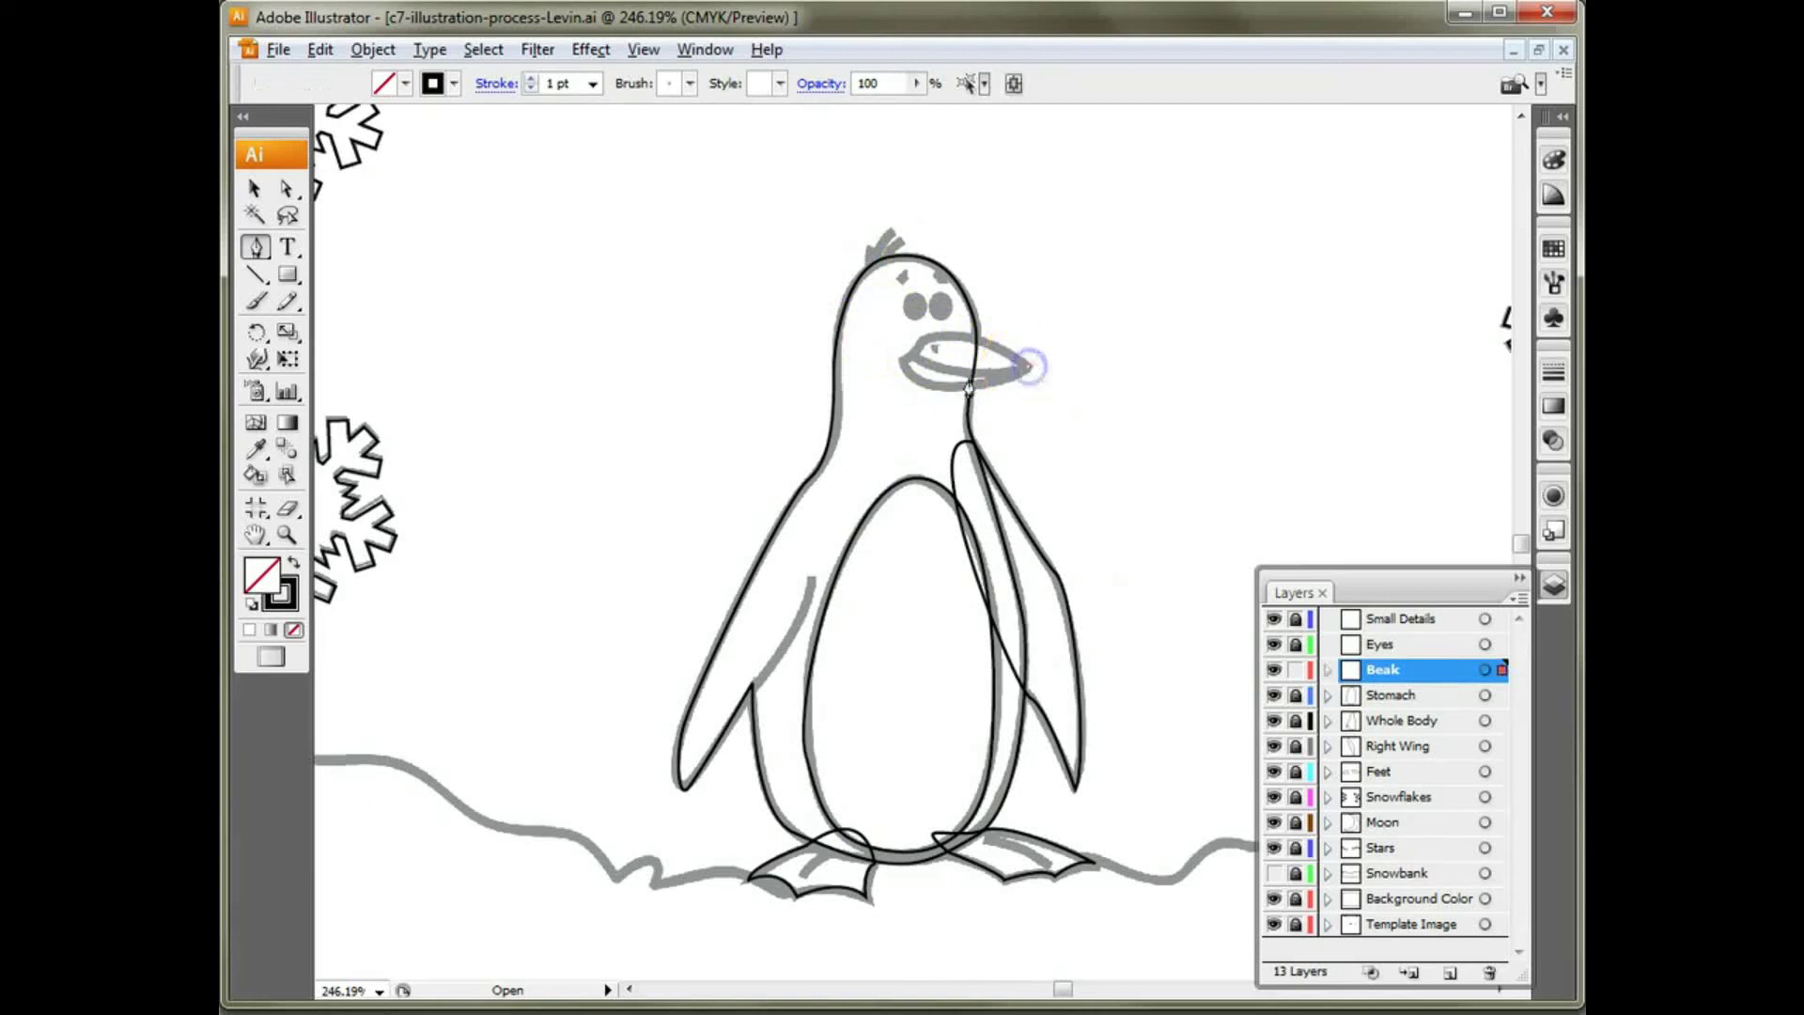
{"action": "left_click_drag", "start_coordinate": [904, 361], "coordinate": [880, 336]}
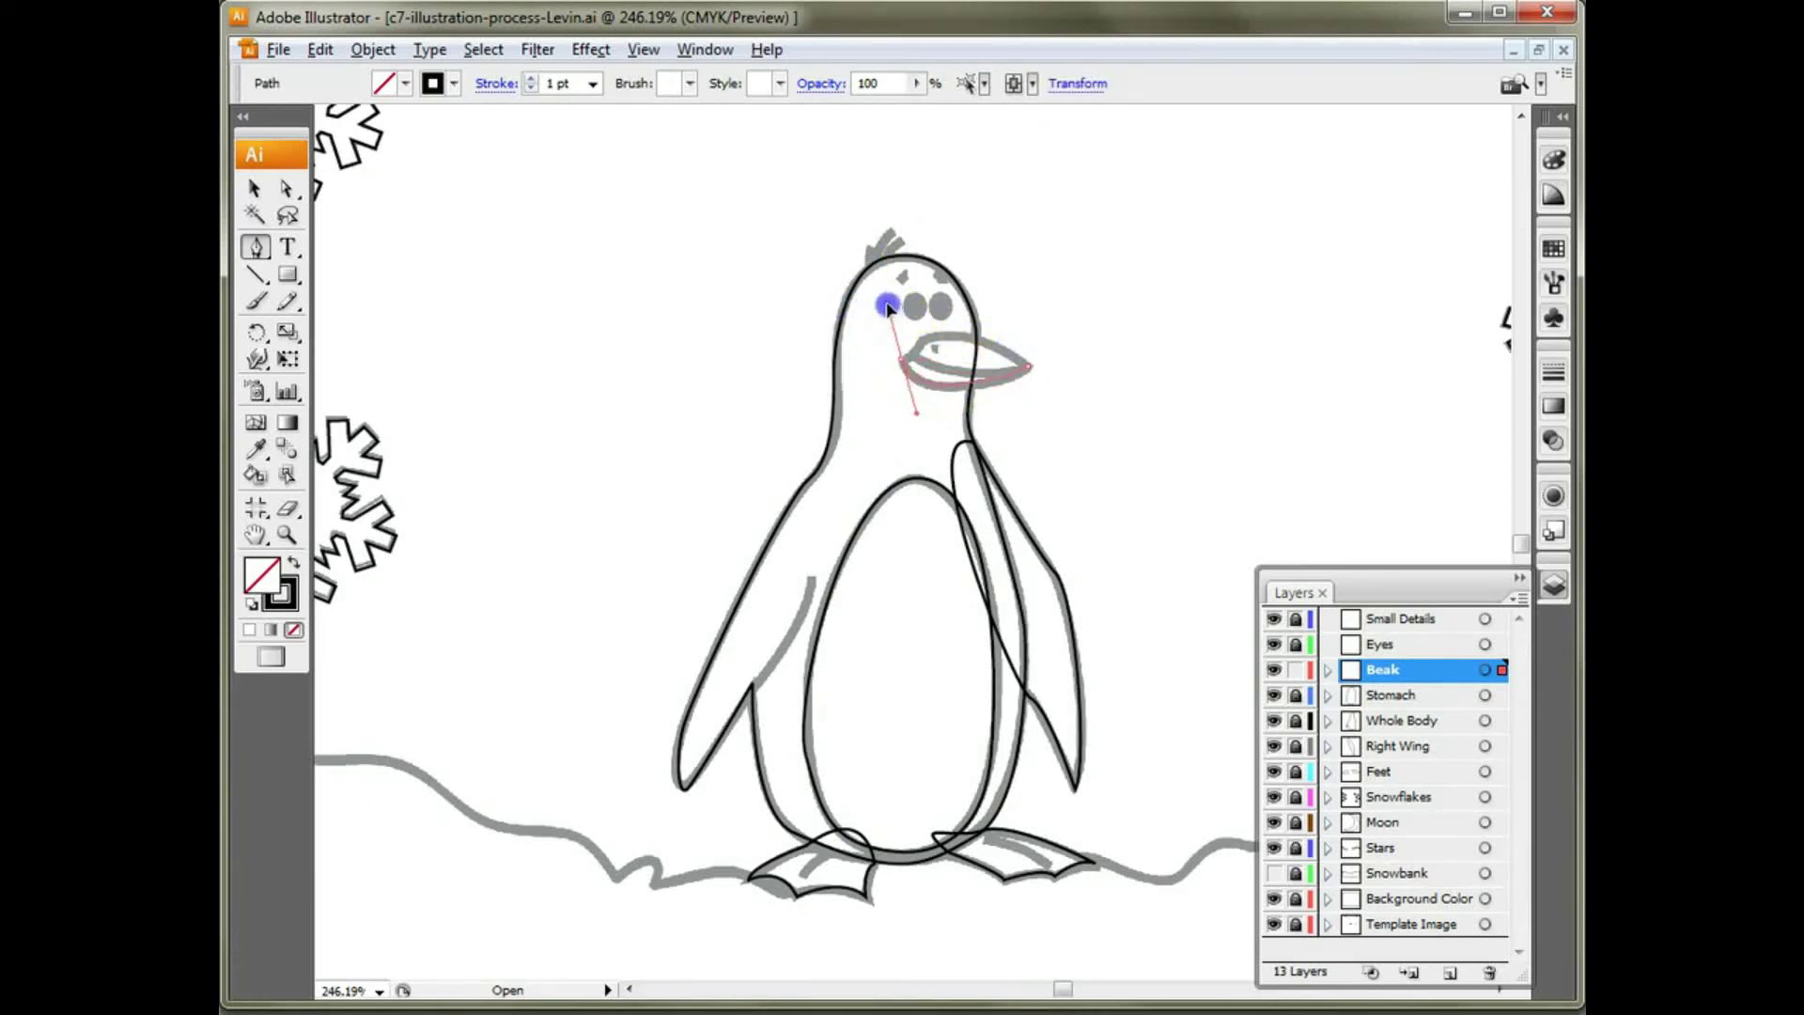
{"action": "left_click_drag", "start_coordinate": [887, 307], "coordinate": [879, 291]}
{"action": "left_click", "coordinate": [903, 360]}
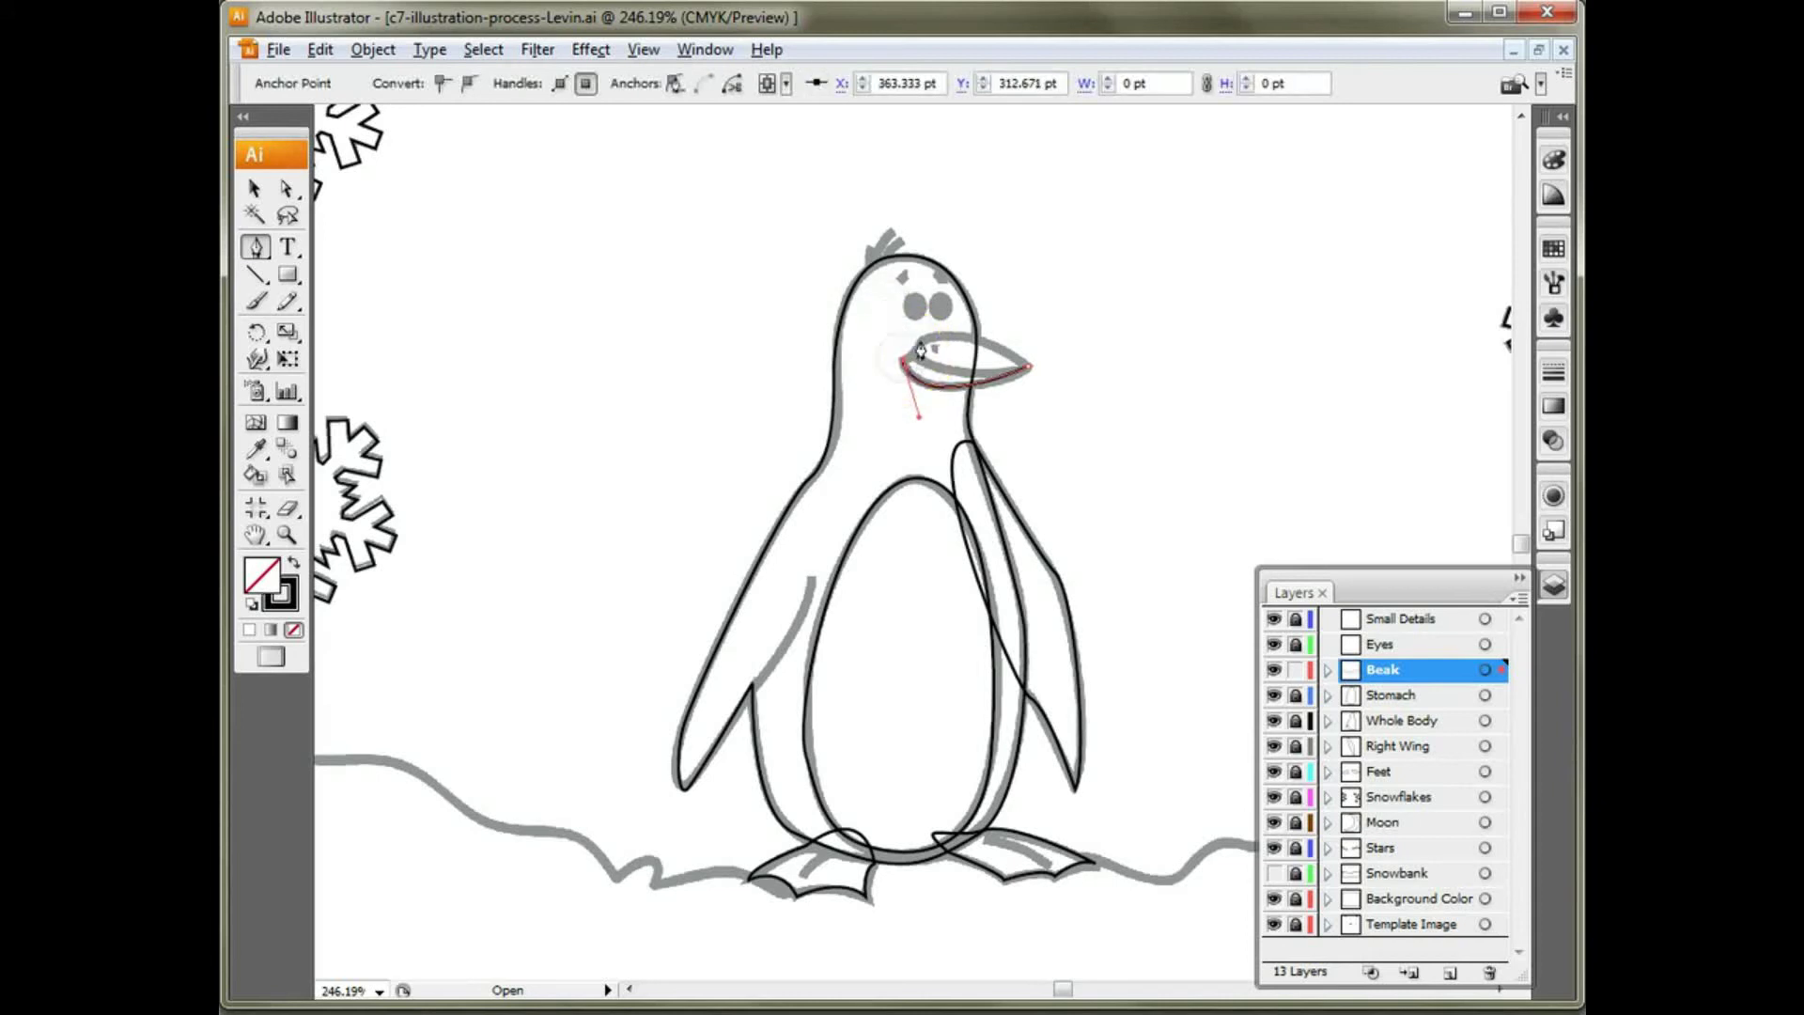
{"action": "left_click_drag", "start_coordinate": [922, 340], "coordinate": [1076, 412]}
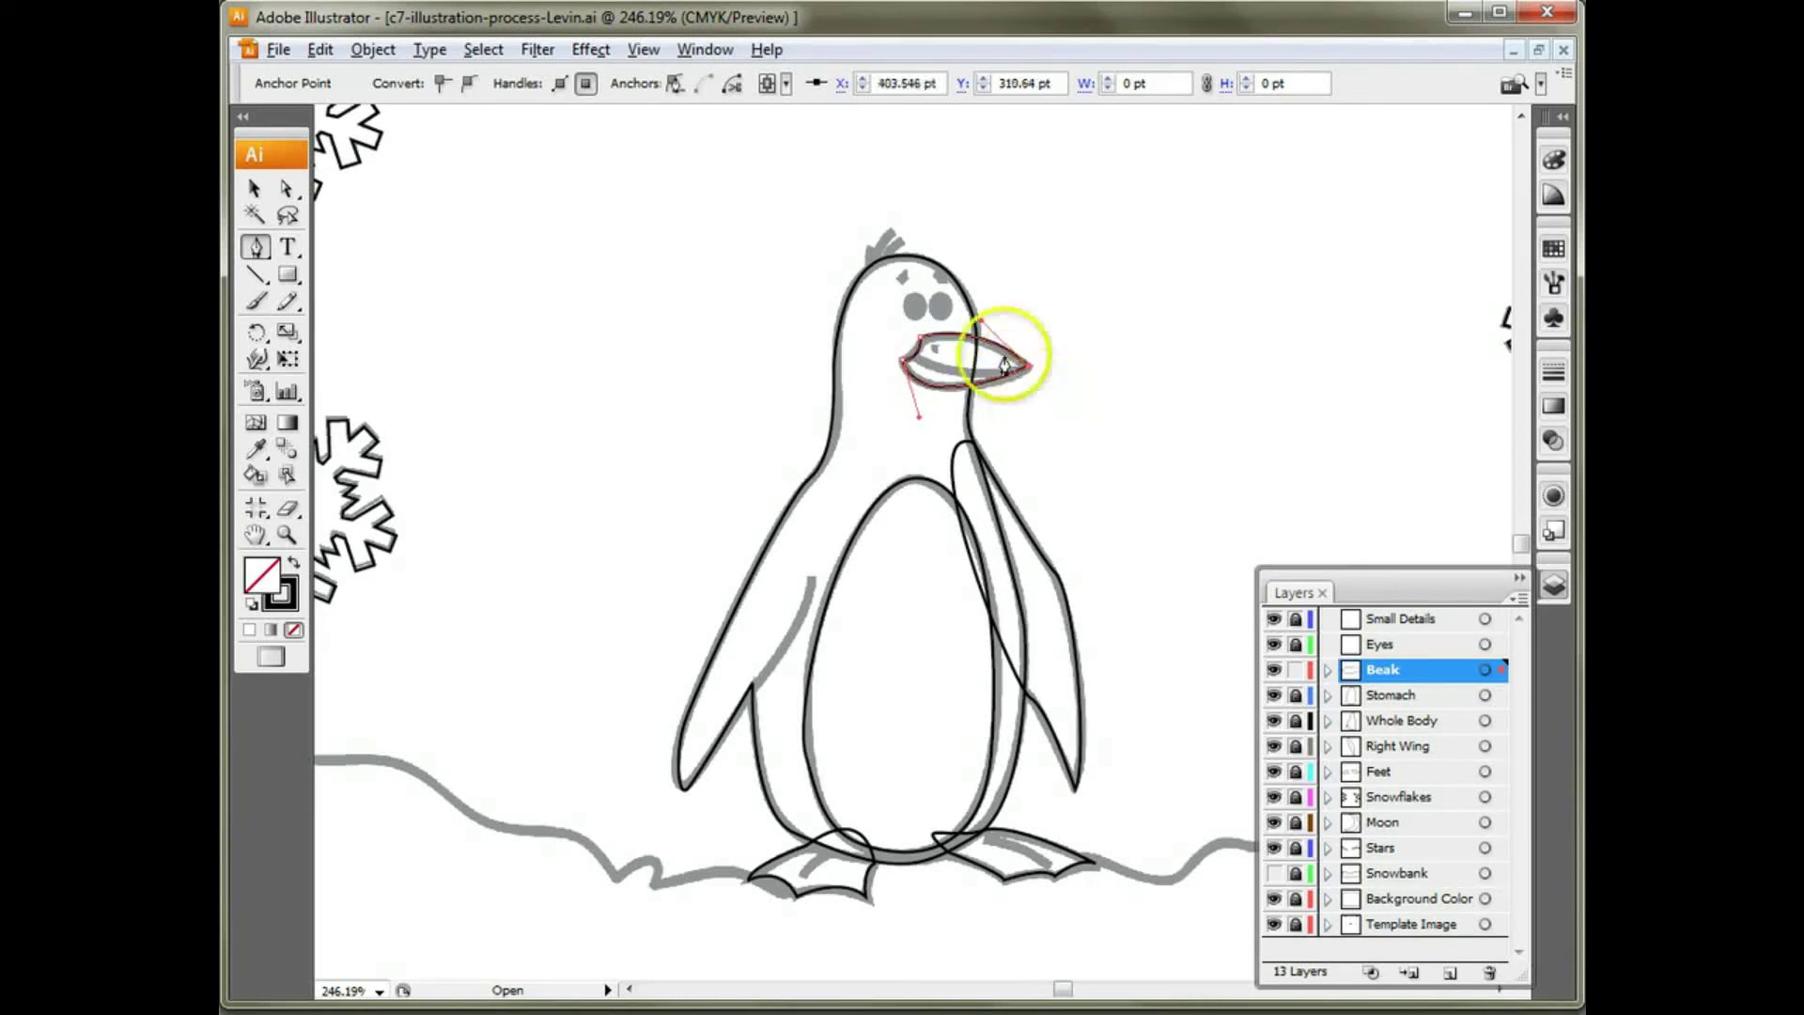
{"action": "left_click", "coordinate": [1295, 669]}
Step: Unlock the Eyes layer and draw an ellipse over the template's left-hand eye
{"action": "left_click", "coordinate": [1400, 646]}
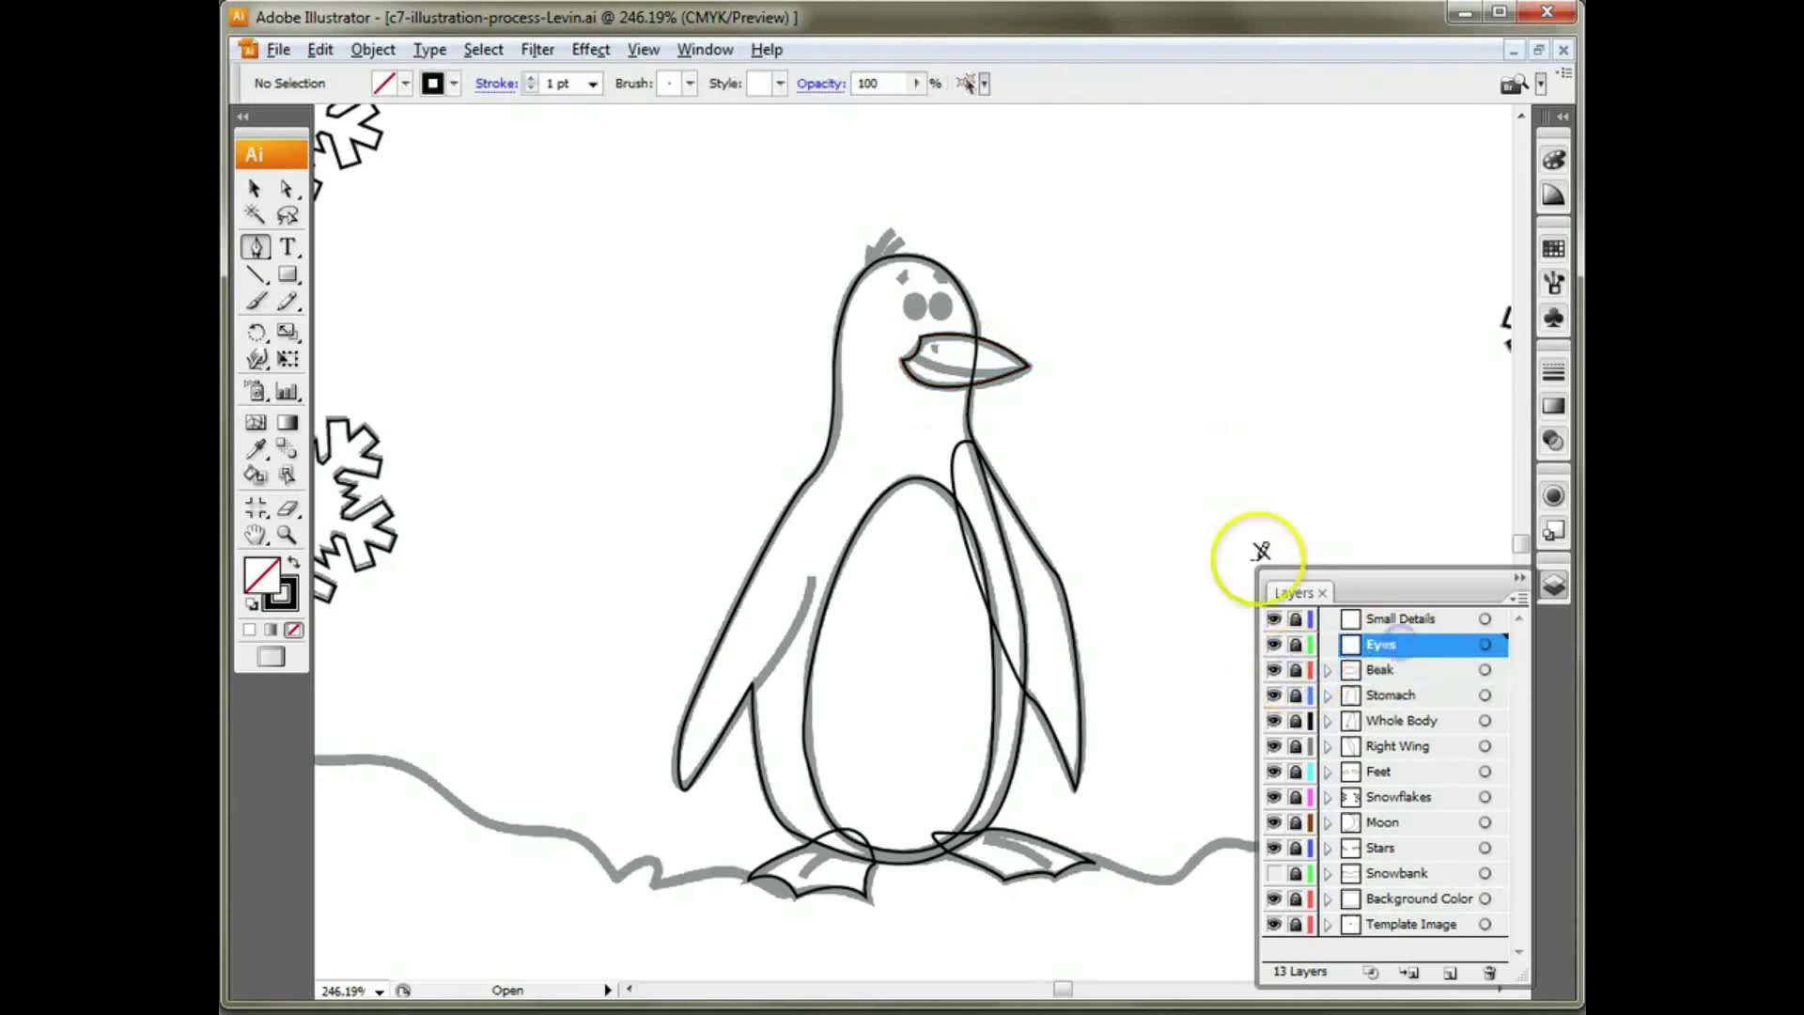
{"action": "left_click", "coordinate": [1296, 644]}
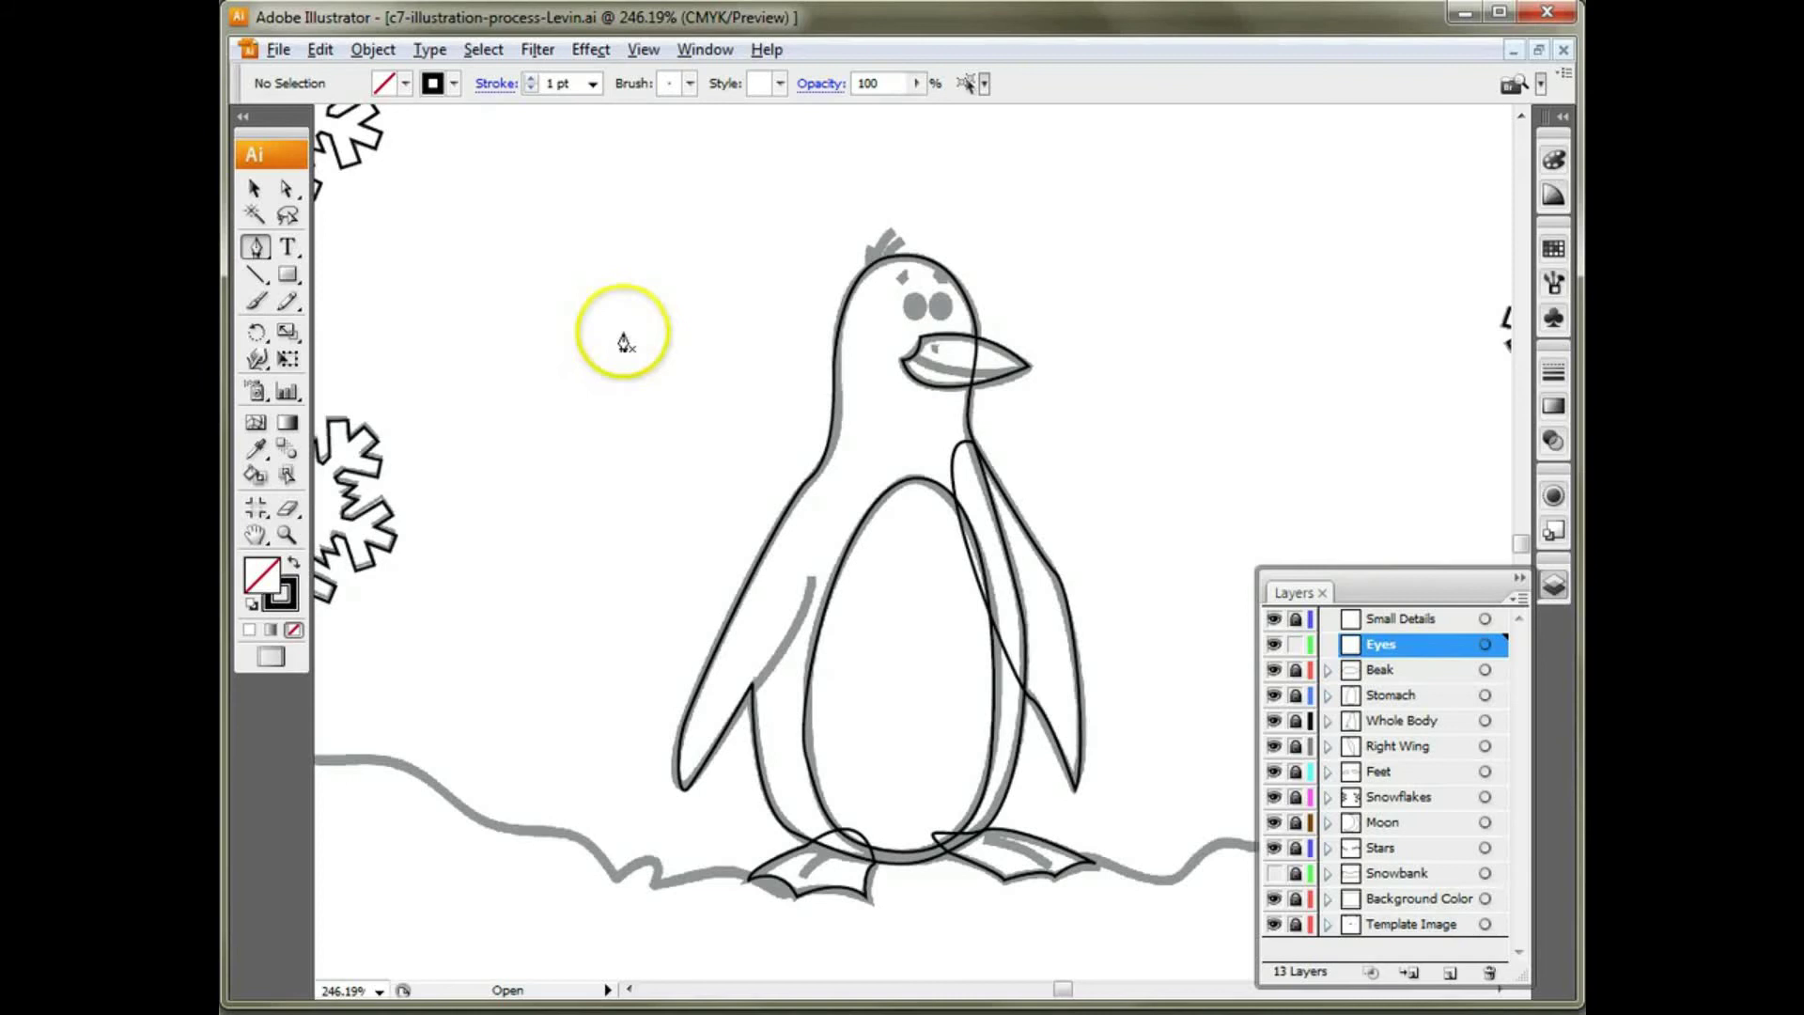
{"action": "key", "text": "ctrl+equal"}
{"action": "key", "text": "ctrl+equal"}
{"action": "key", "text": "ctrl+equal"}
{"action": "key", "text": "ctrl+equal"}
{"action": "left_click_drag", "start_coordinate": [788, 299], "coordinate": [731, 792]}
{"action": "left_click", "coordinate": [288, 280]}
{"action": "left_click_drag", "start_coordinate": [286, 284], "coordinate": [414, 338]}
{"action": "left_click_drag", "start_coordinate": [794, 228], "coordinate": [875, 316]}
Step: Draw a matching ellipse over the right-hand eye, nudge it into place on the template, and lock the Eyes layer
{"action": "left_click_drag", "start_coordinate": [886, 227], "coordinate": [886, 228]}
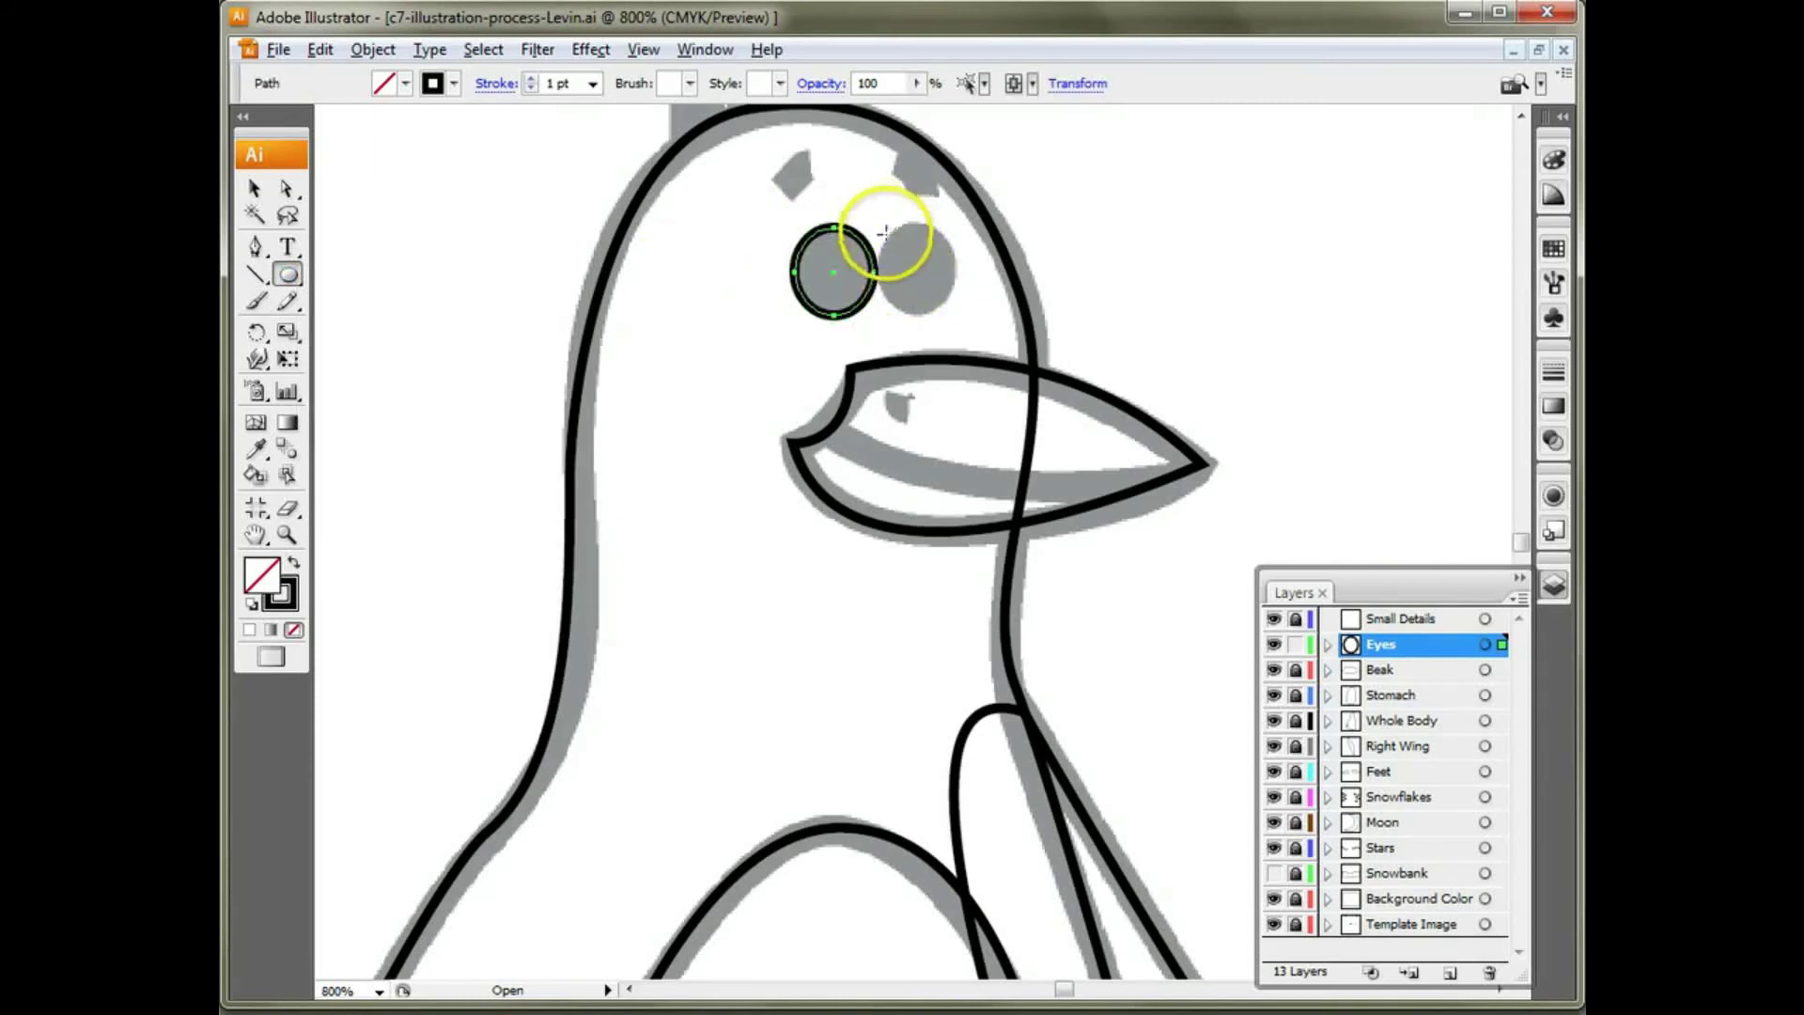
{"action": "left_click_drag", "start_coordinate": [965, 321], "coordinate": [966, 320]}
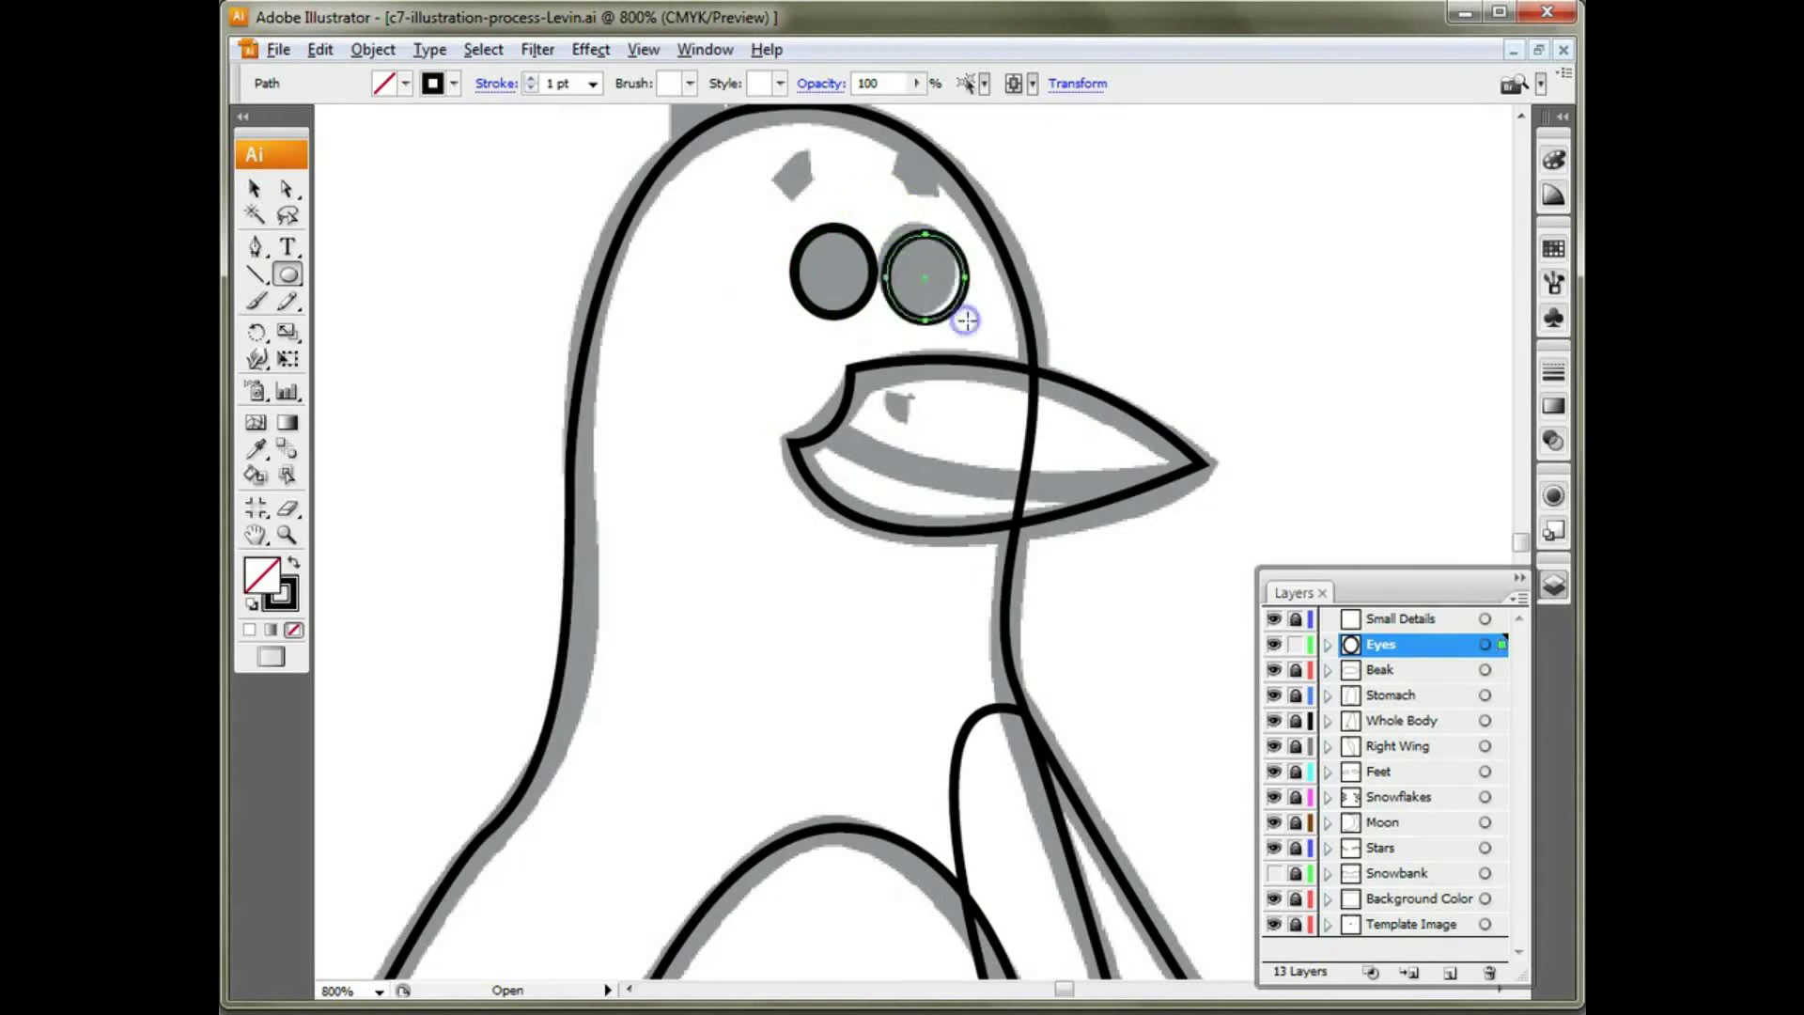
{"action": "key", "text": "Up"}
{"action": "key", "text": "Up"}
{"action": "key", "text": "Left"}
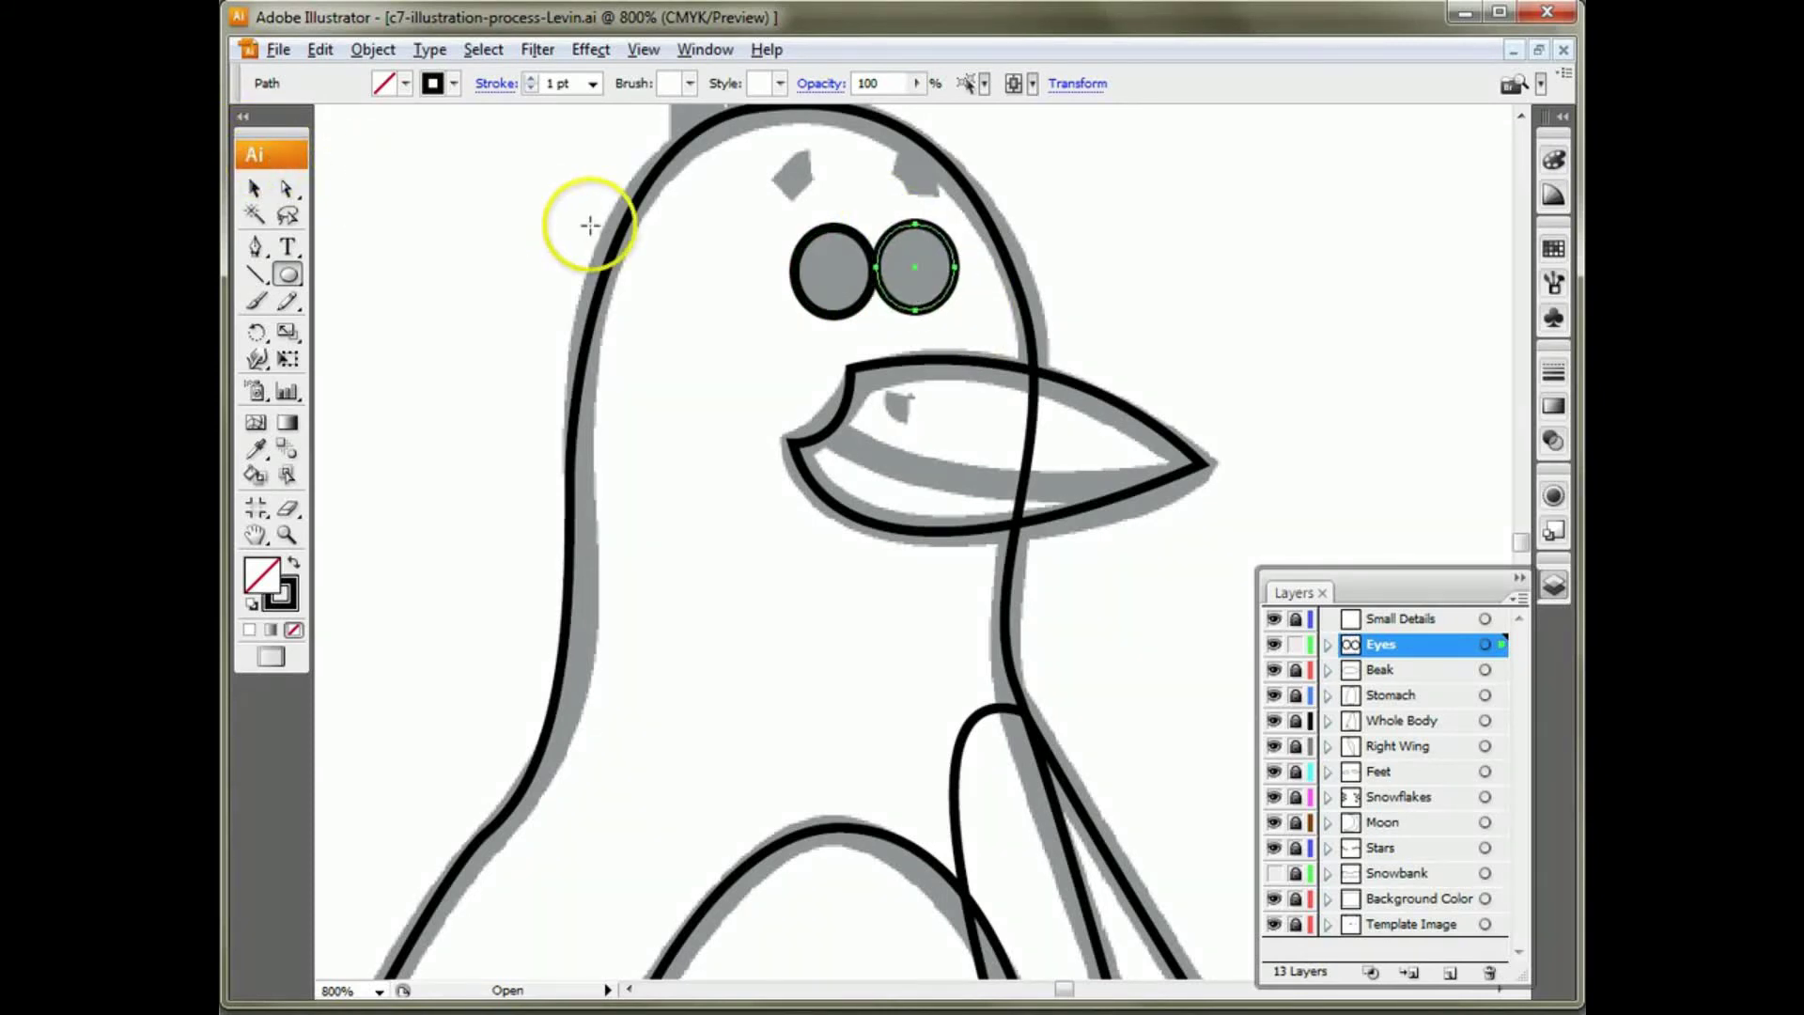
{"action": "key", "text": "Down"}
{"action": "left_click", "coordinate": [253, 189]}
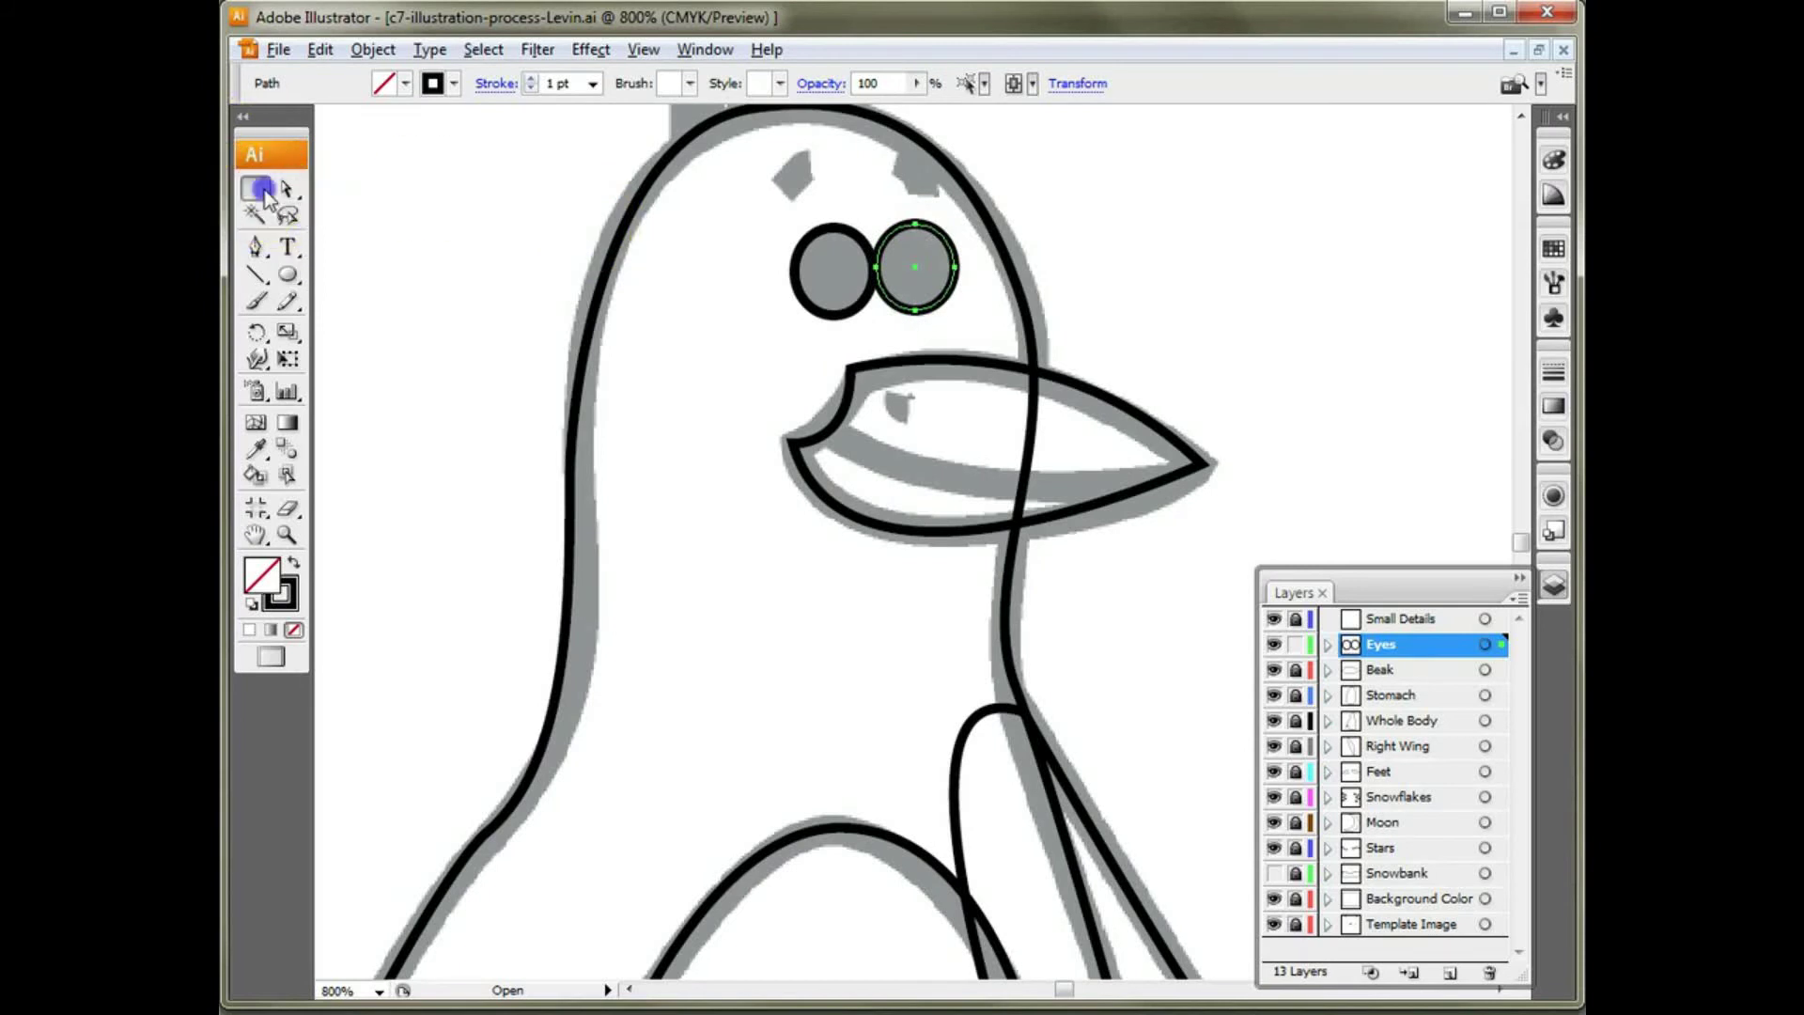
{"action": "left_click", "coordinate": [1298, 645]}
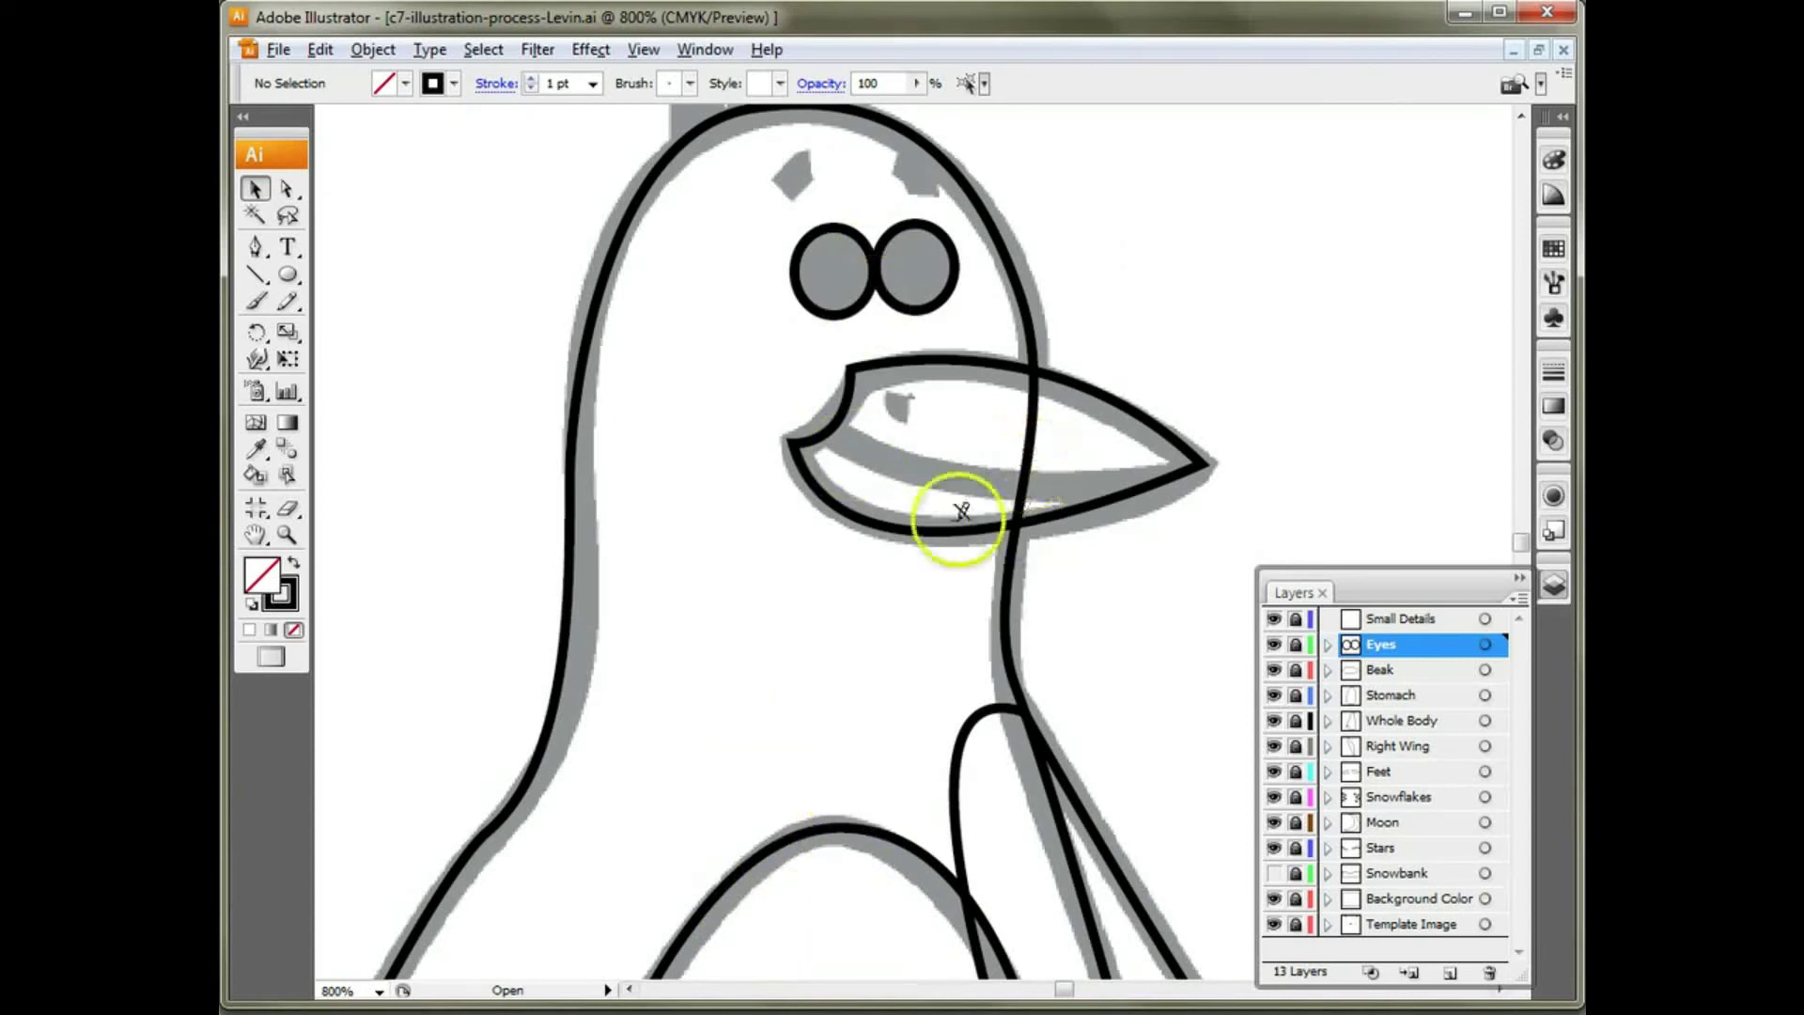
{"action": "scroll", "coordinate": [960, 510], "scroll_direction": "down", "scroll_amount": 6}
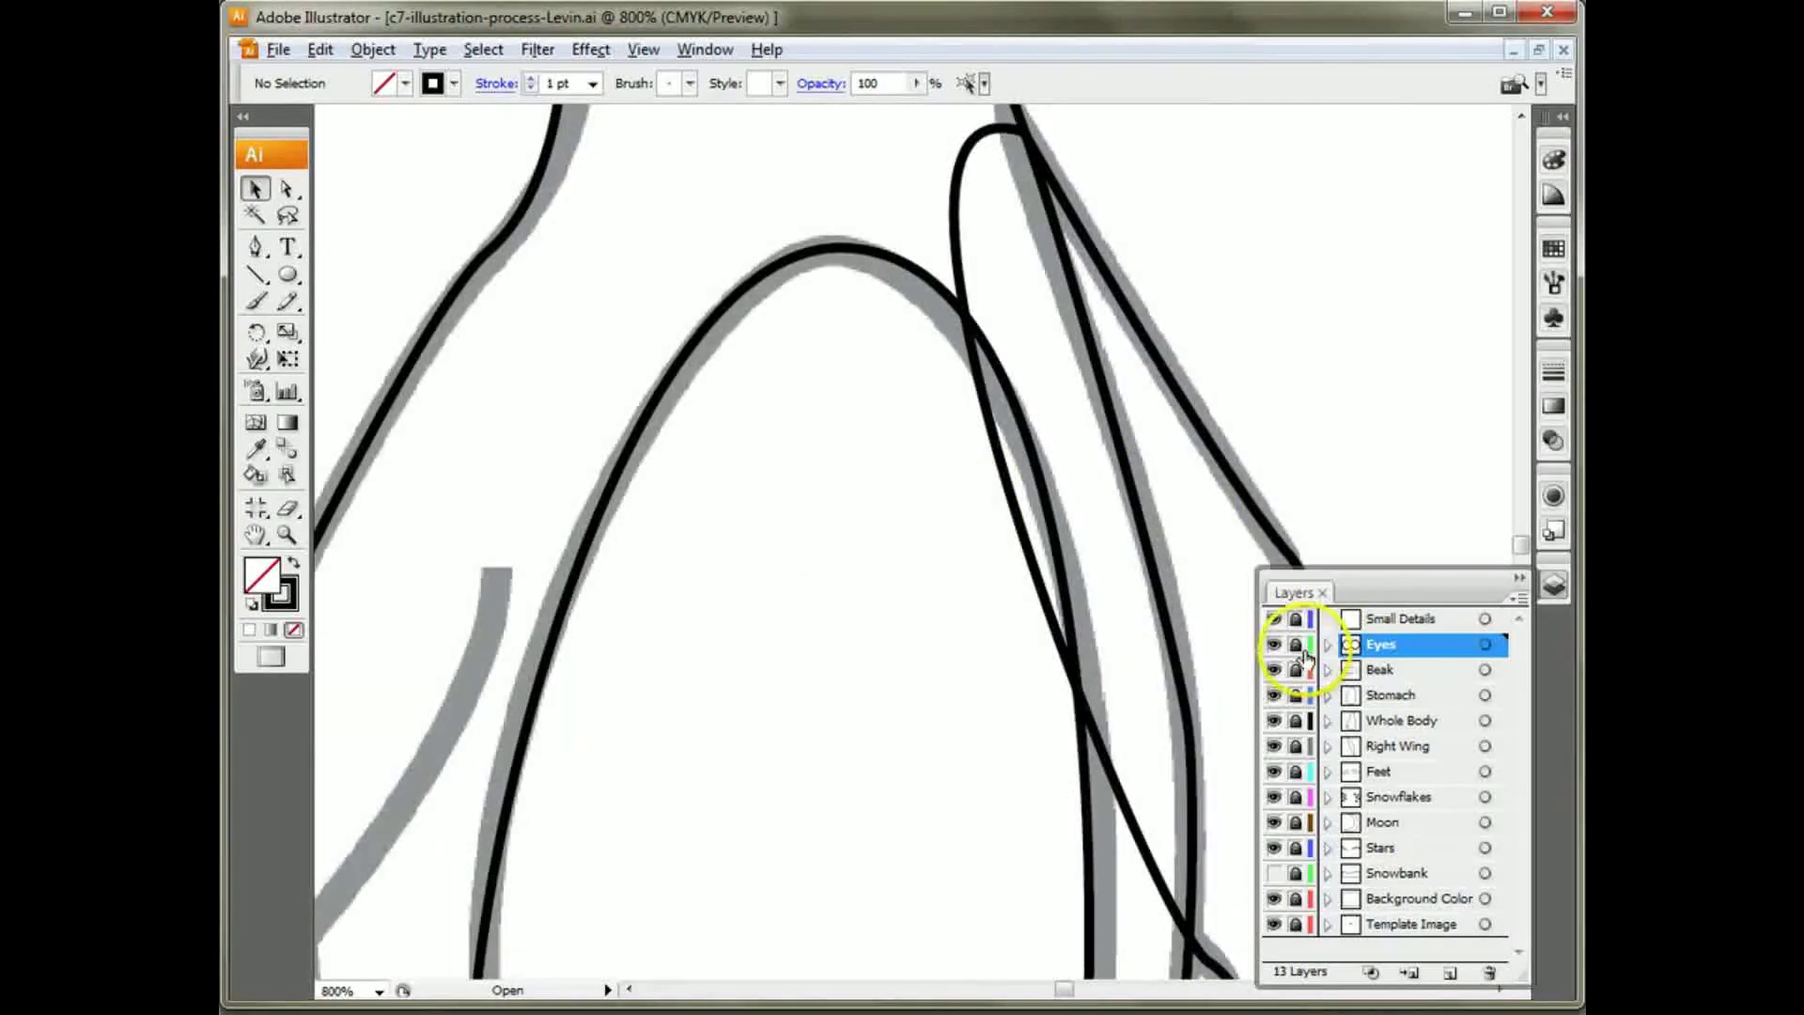
{"action": "scroll", "coordinate": [1177, 575], "scroll_direction": "up", "scroll_amount": 2}
{"action": "key", "text": "ctrl+minus"}
{"action": "key", "text": "ctrl+minus"}
{"action": "key", "text": "ctrl+minus"}
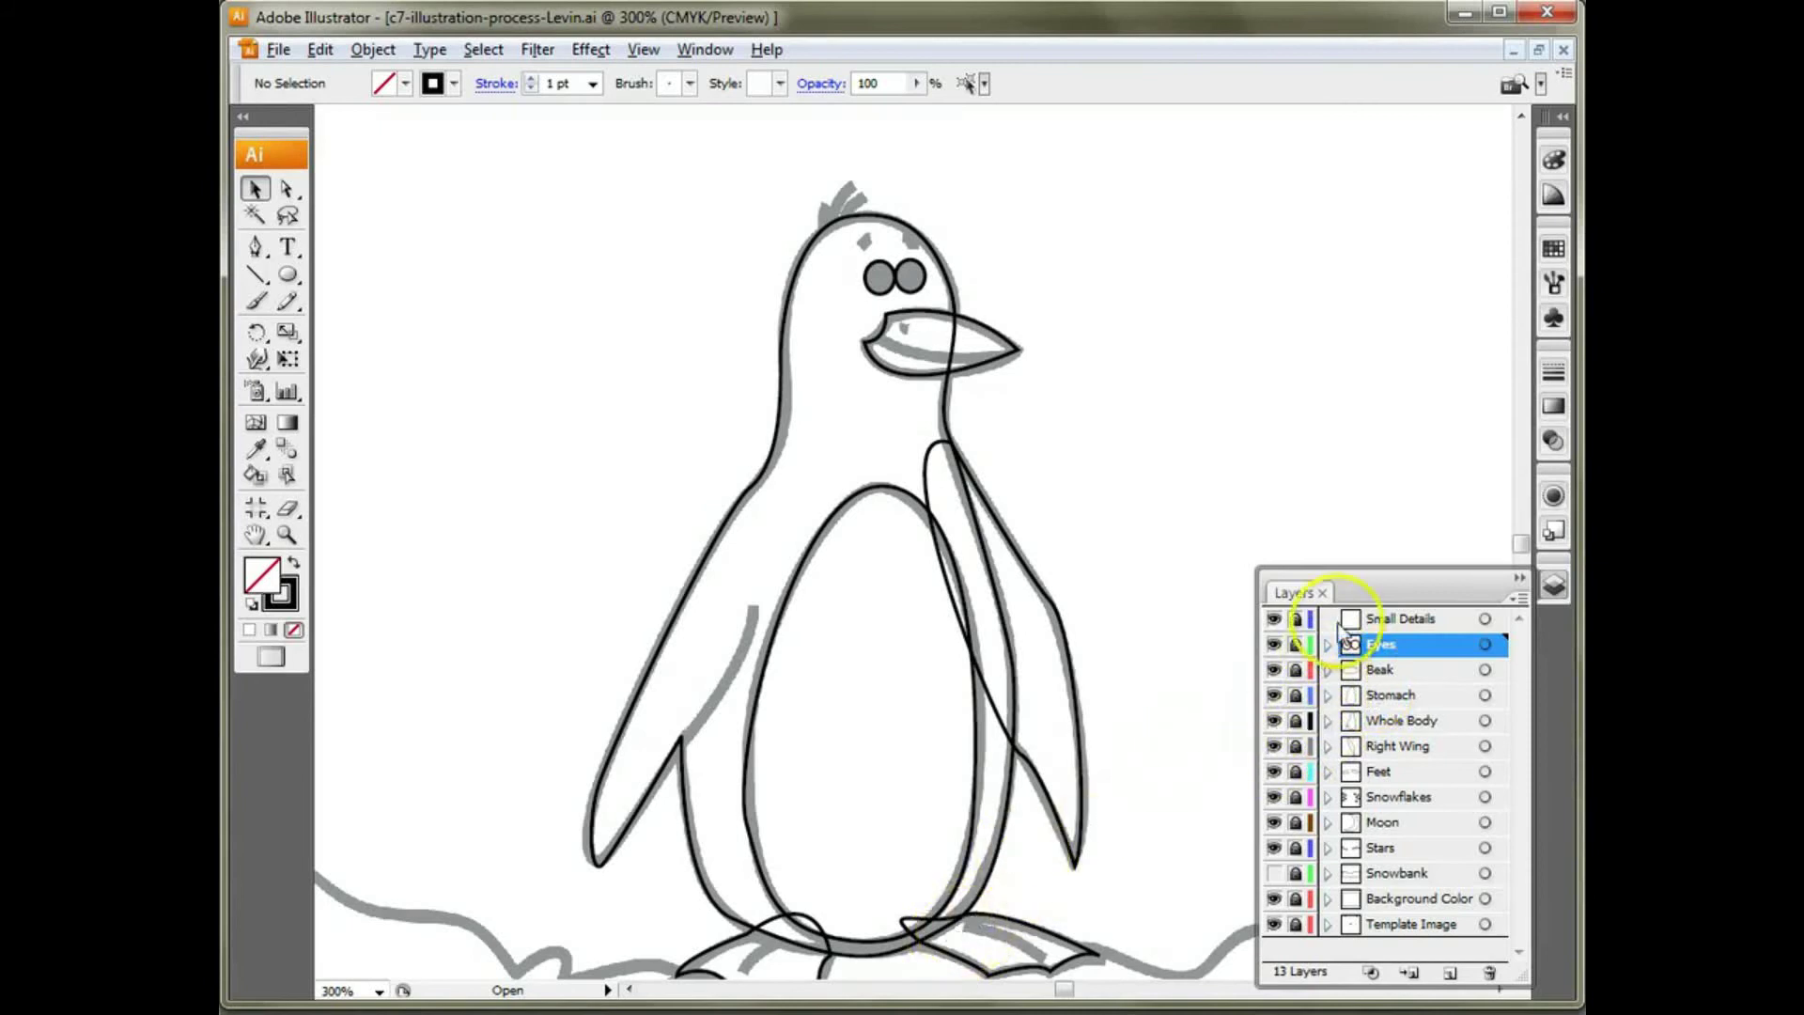
{"action": "left_click", "coordinate": [1377, 695]}
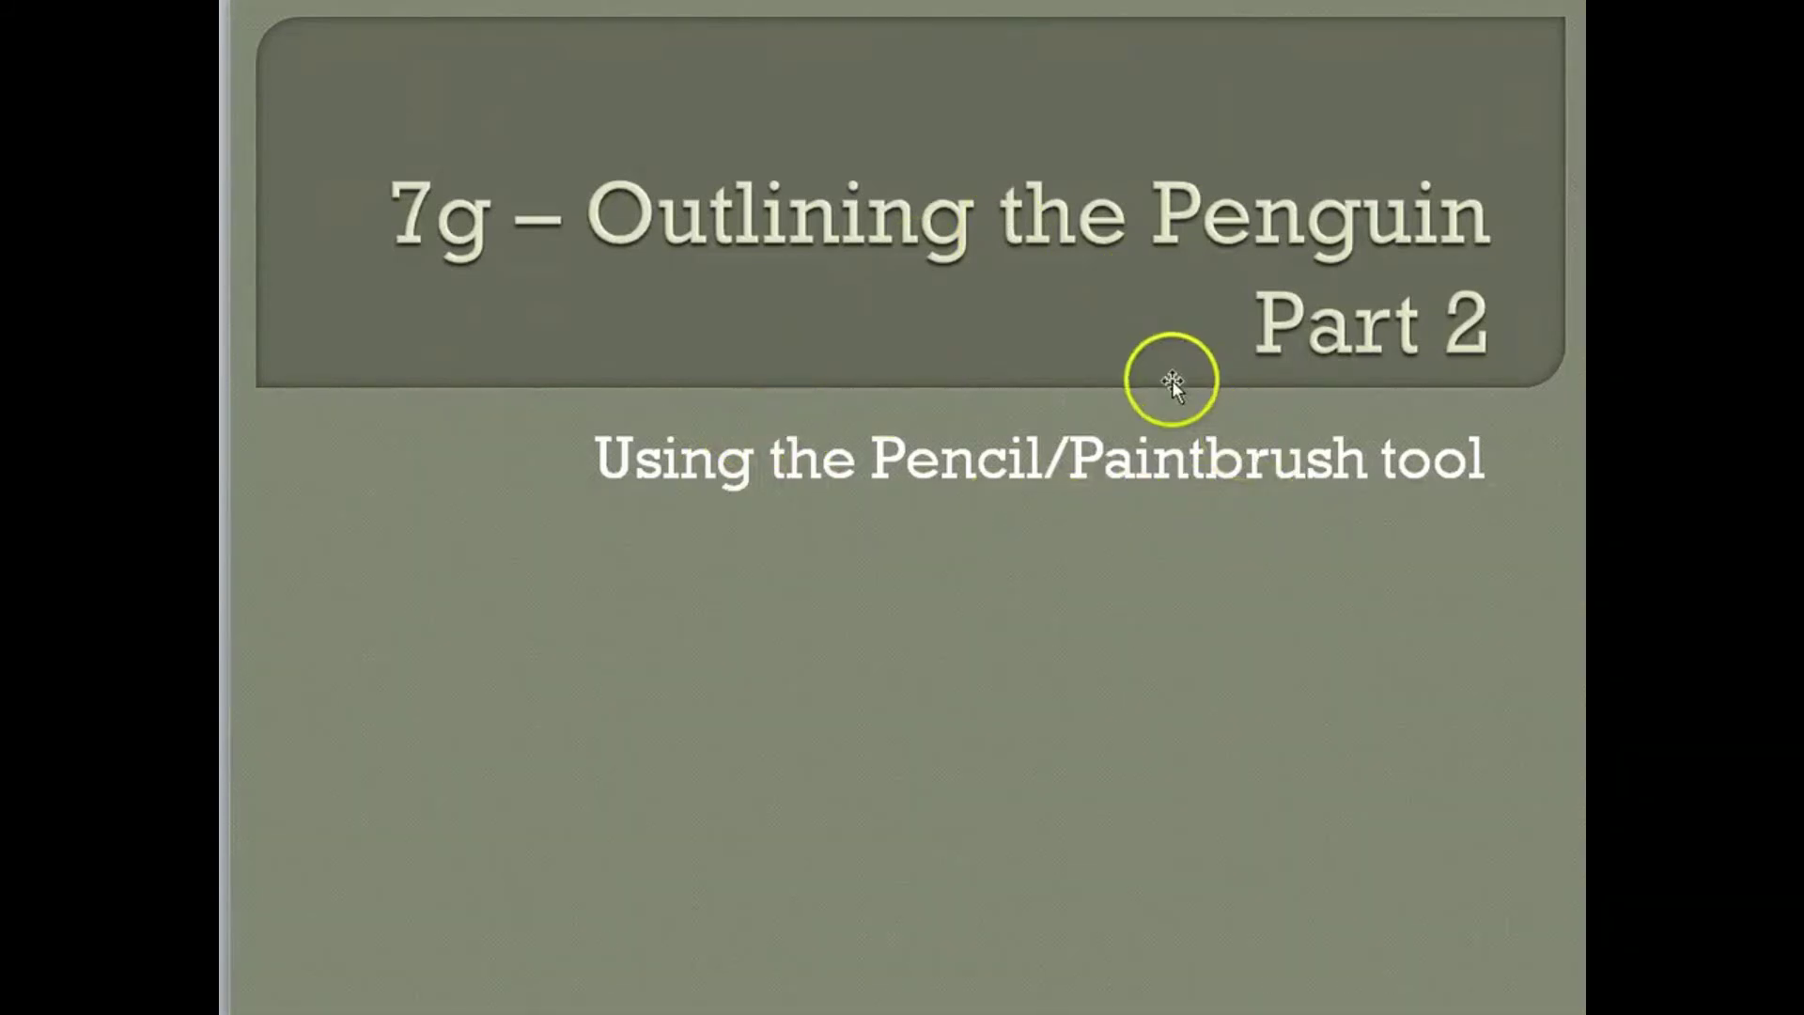
{"action": "key", "text": "alt+Tab"}
{"action": "key", "text": "alt+Tab"}
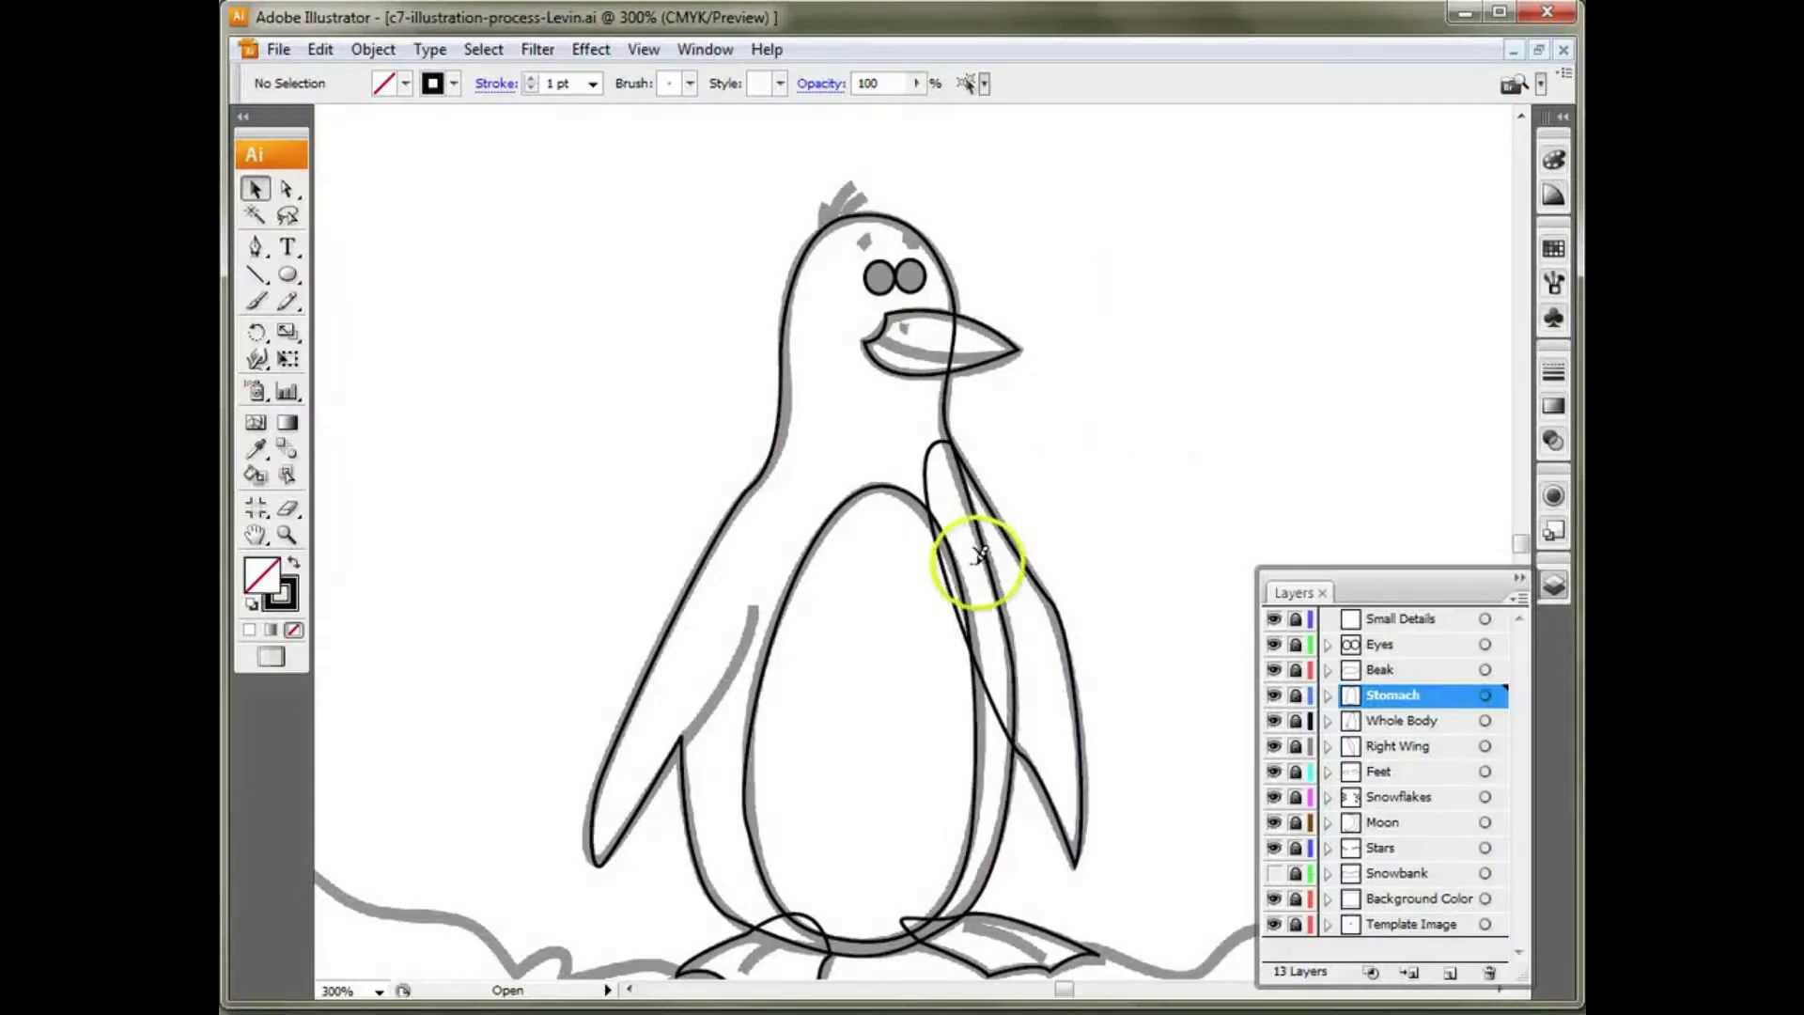
Step: Toggle the Snowbank layer's visibility on and off
{"action": "left_click", "coordinate": [1400, 620]}
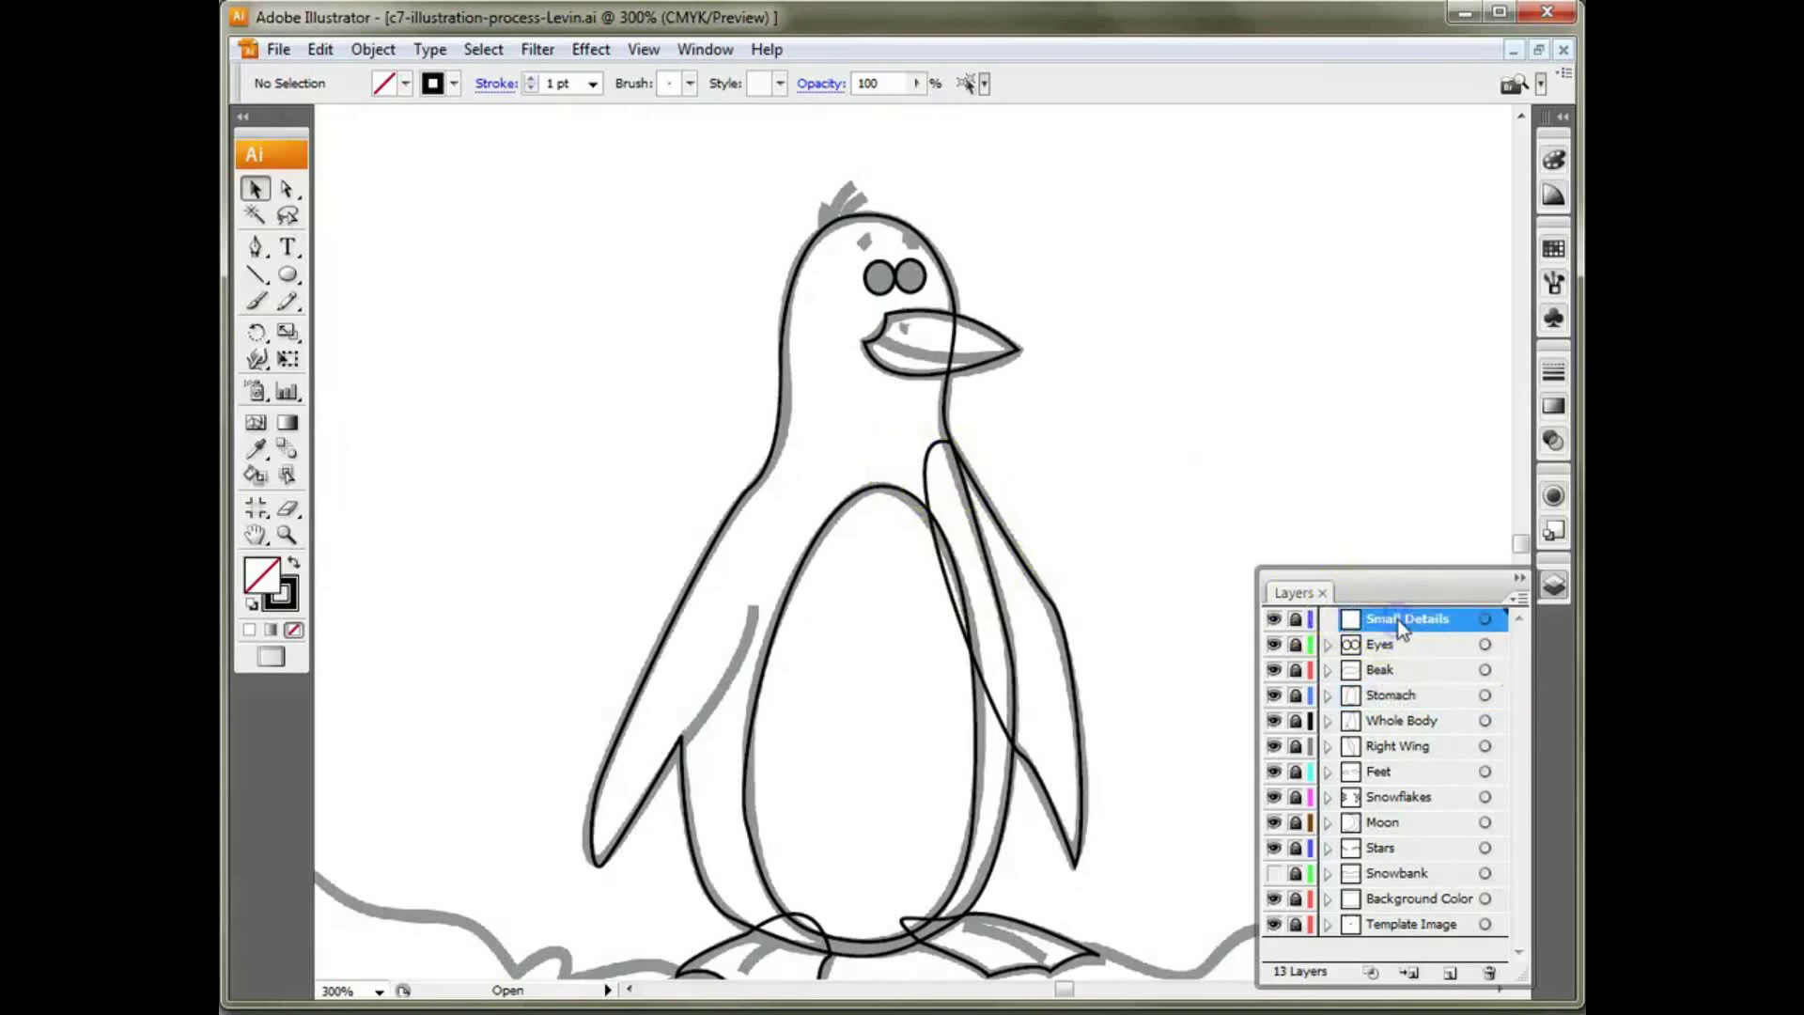
{"action": "left_click", "coordinate": [704, 50]}
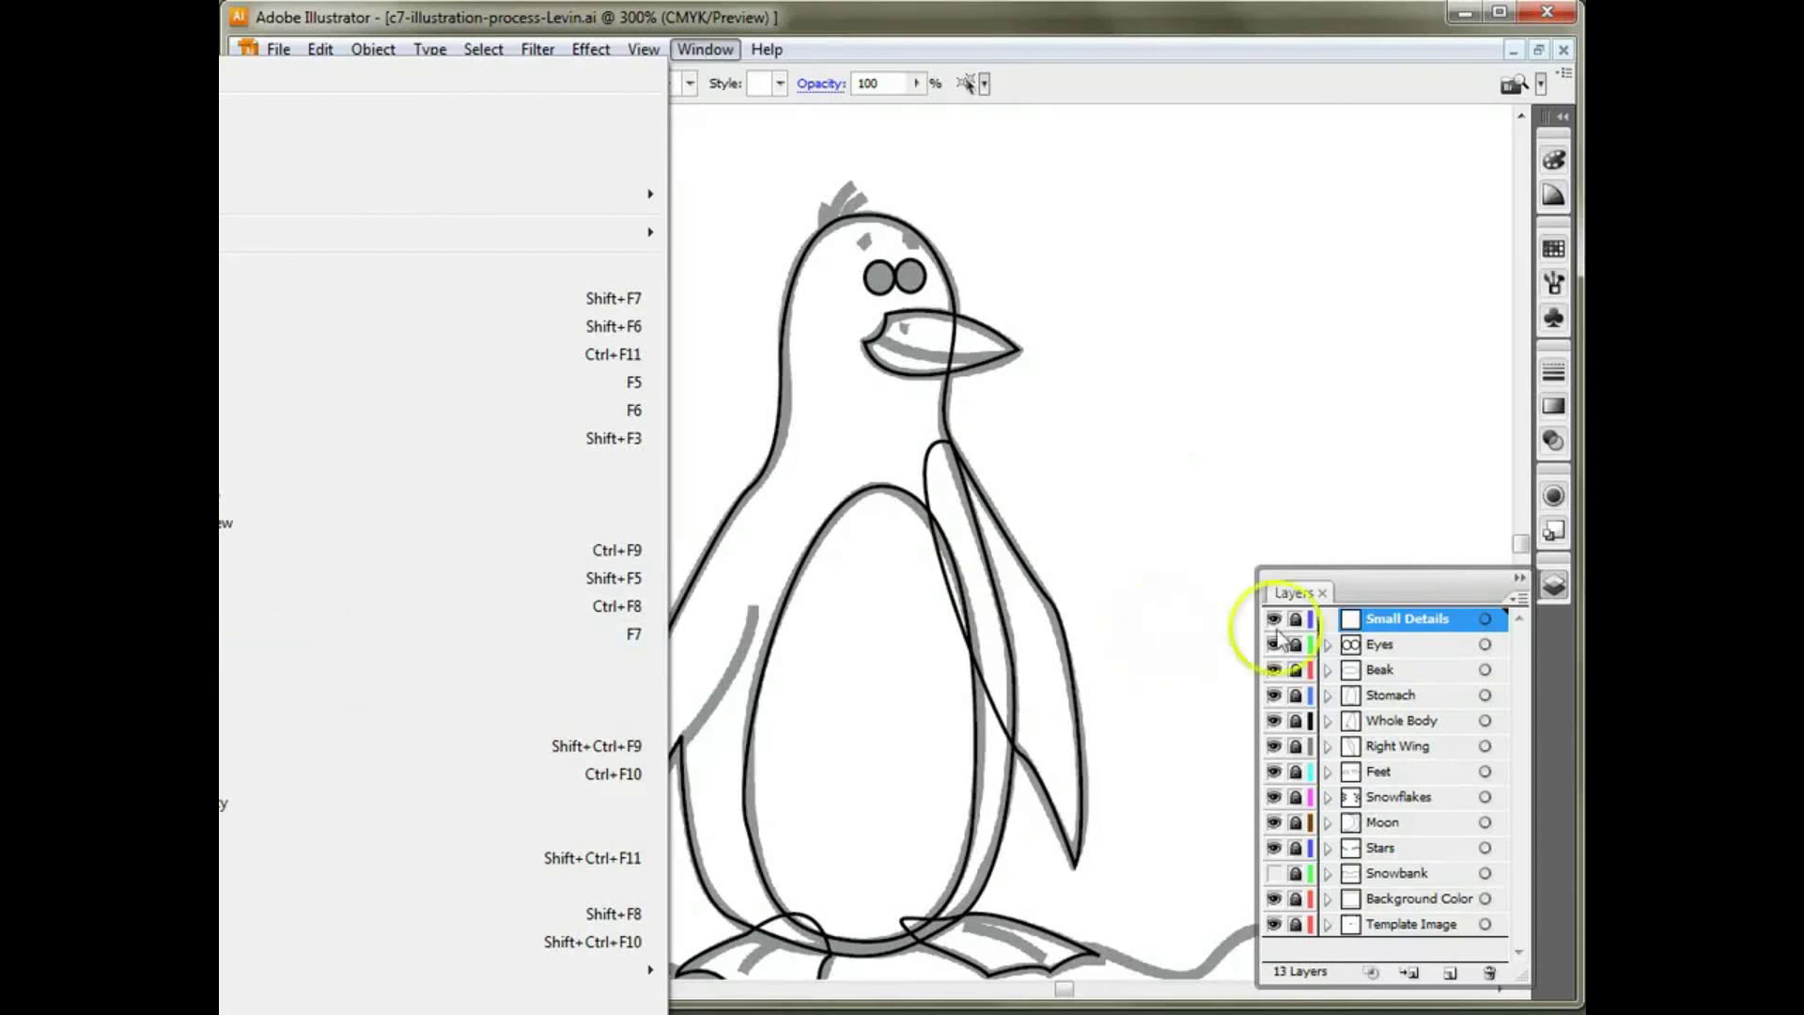
{"action": "left_click", "coordinate": [1555, 584]}
{"action": "left_click", "coordinate": [1555, 585]}
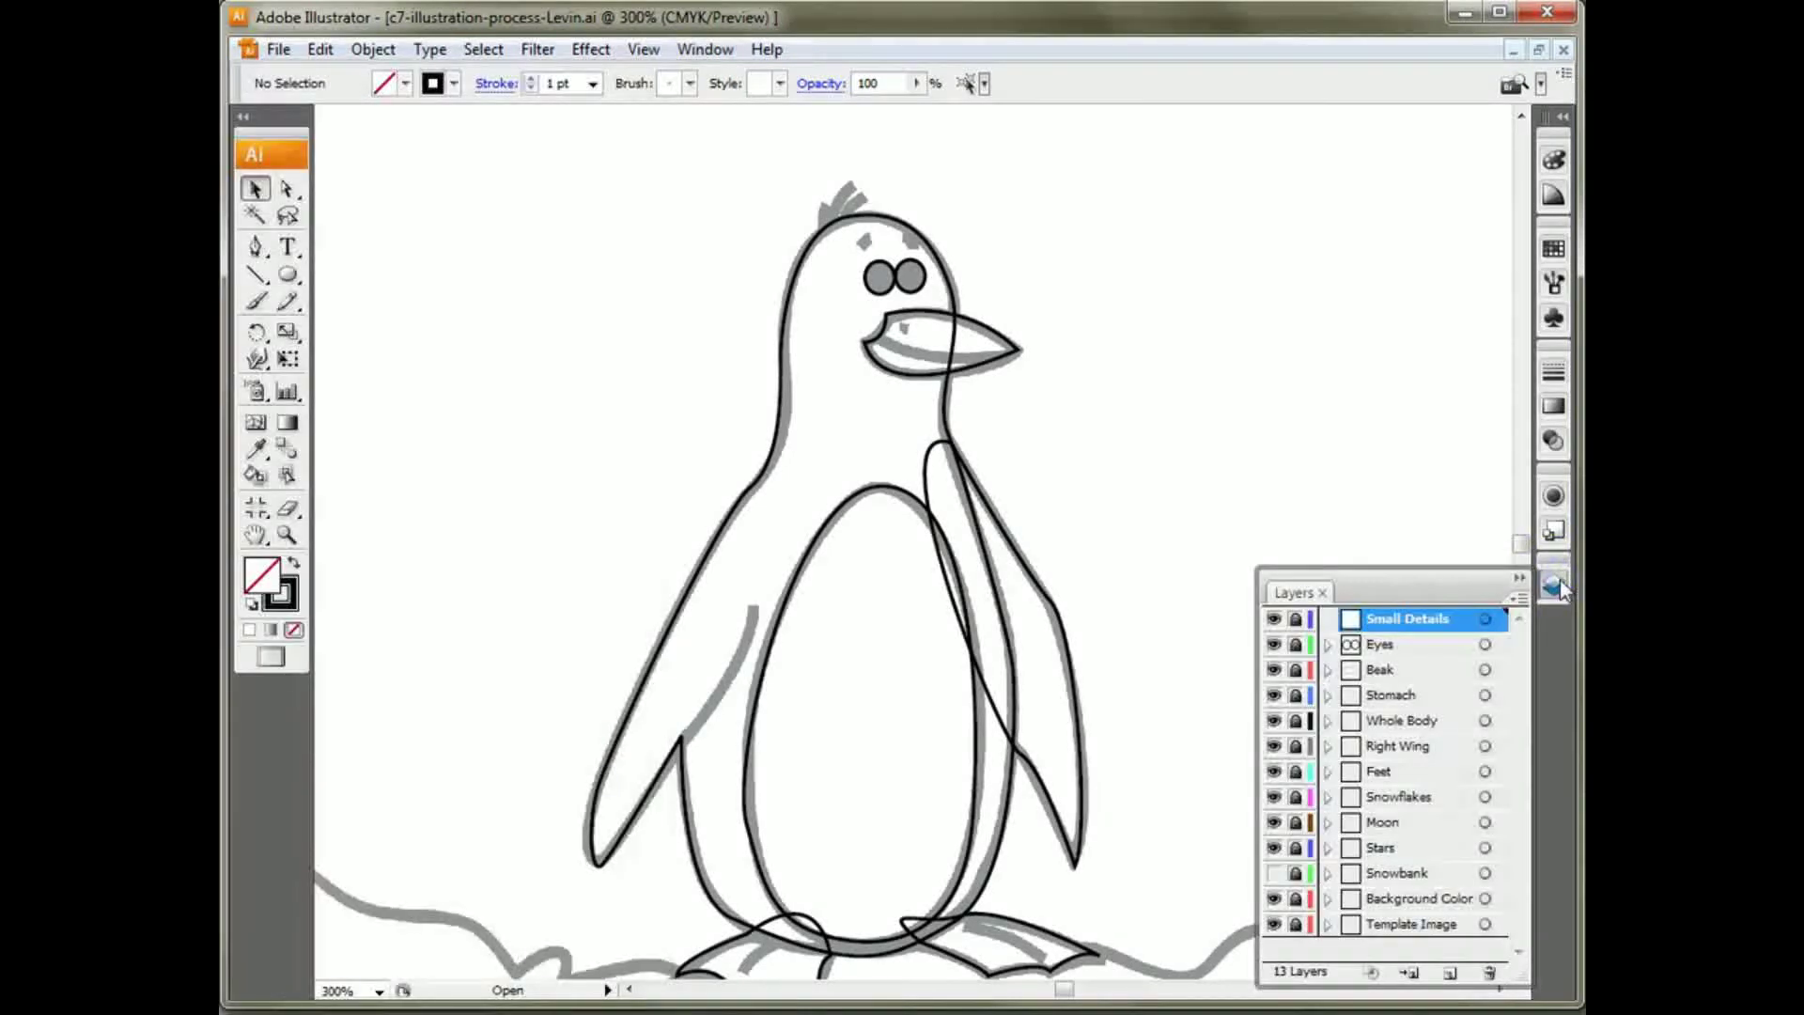
{"action": "left_click", "coordinate": [1275, 873]}
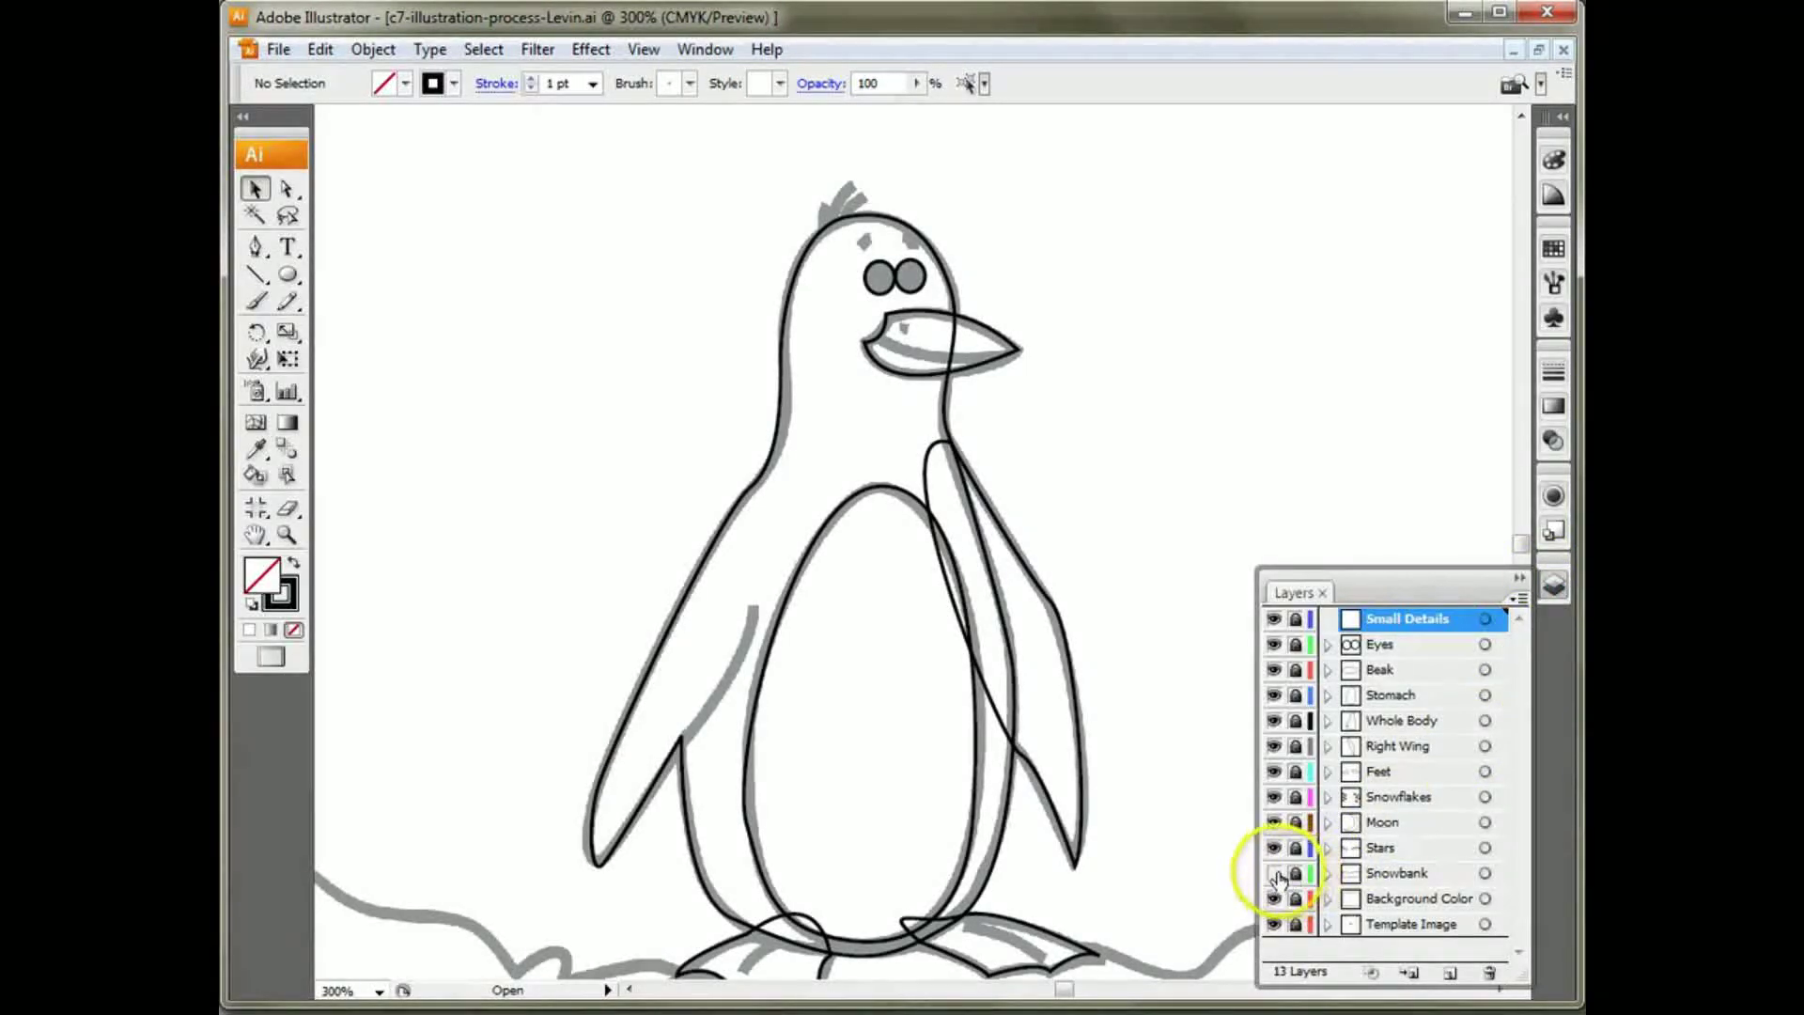
{"action": "left_click", "coordinate": [1275, 875]}
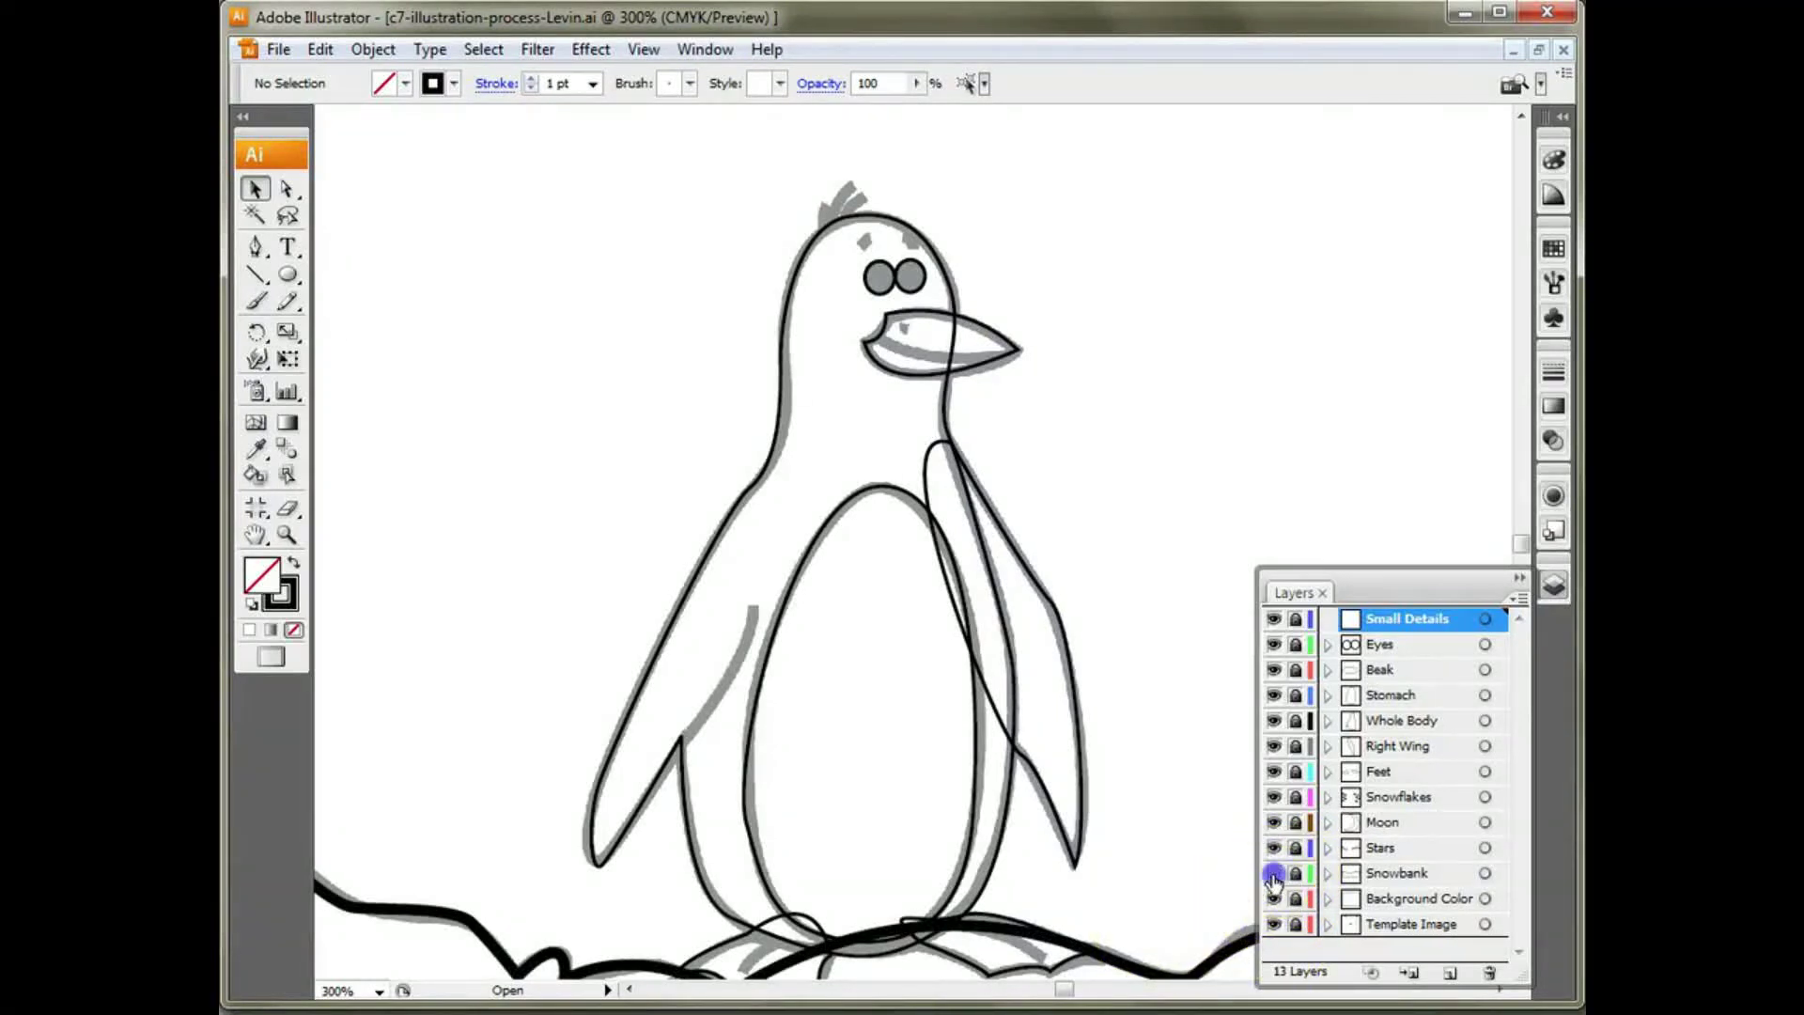
{"action": "scroll", "coordinate": [1139, 857], "scroll_direction": "down", "scroll_amount": 3}
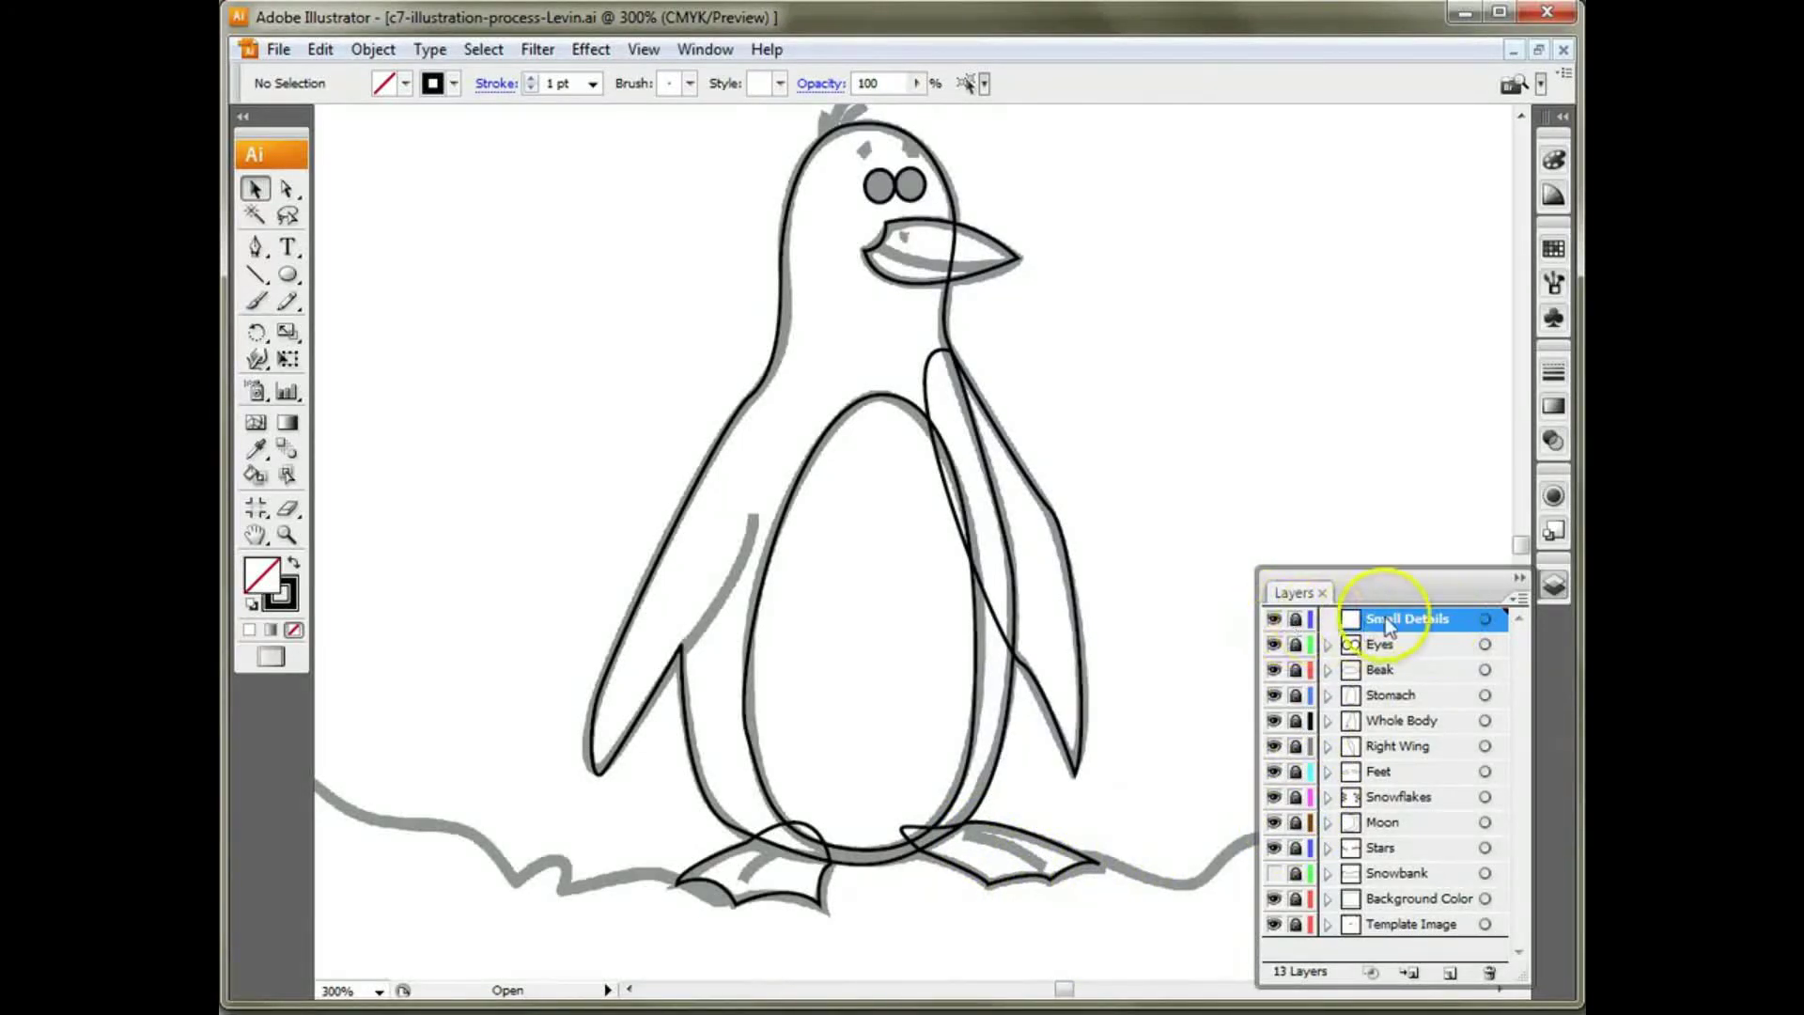
Step: Unlock the Small Details layer and trace the short toe line on each foot with the Paintbrush
{"action": "left_click", "coordinate": [1296, 622]}
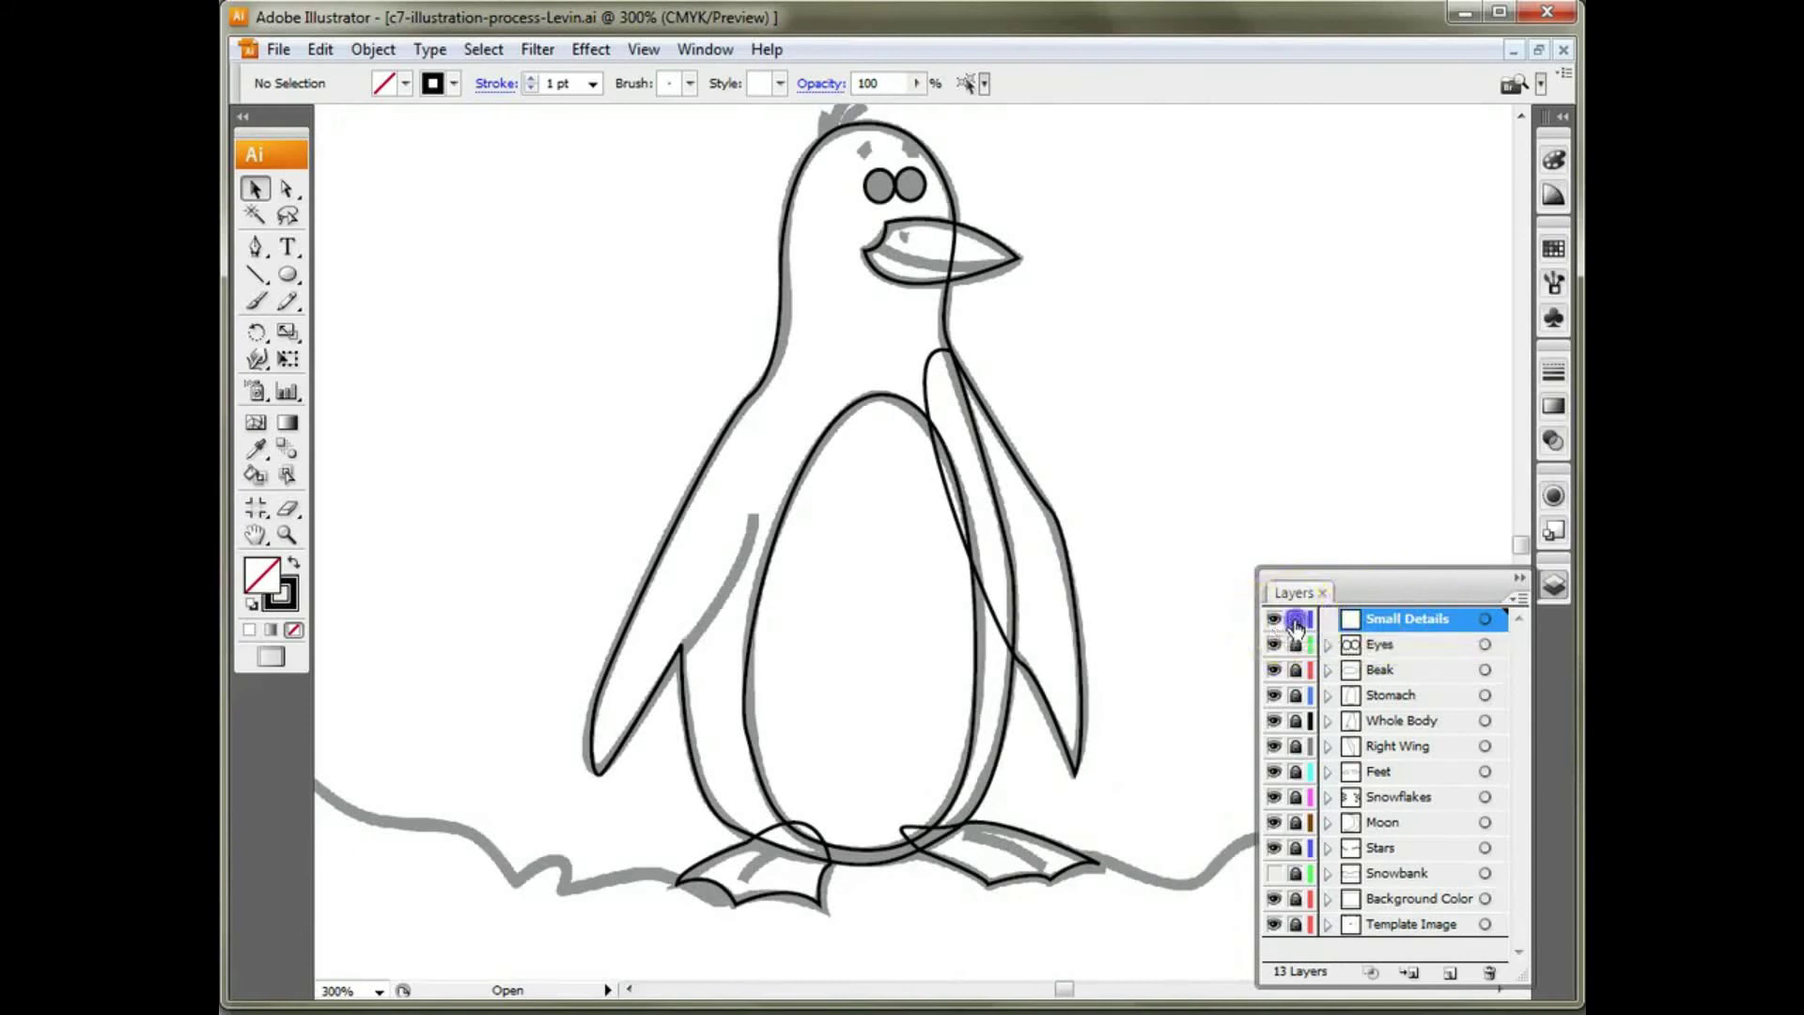
{"action": "left_click", "coordinate": [1370, 619]}
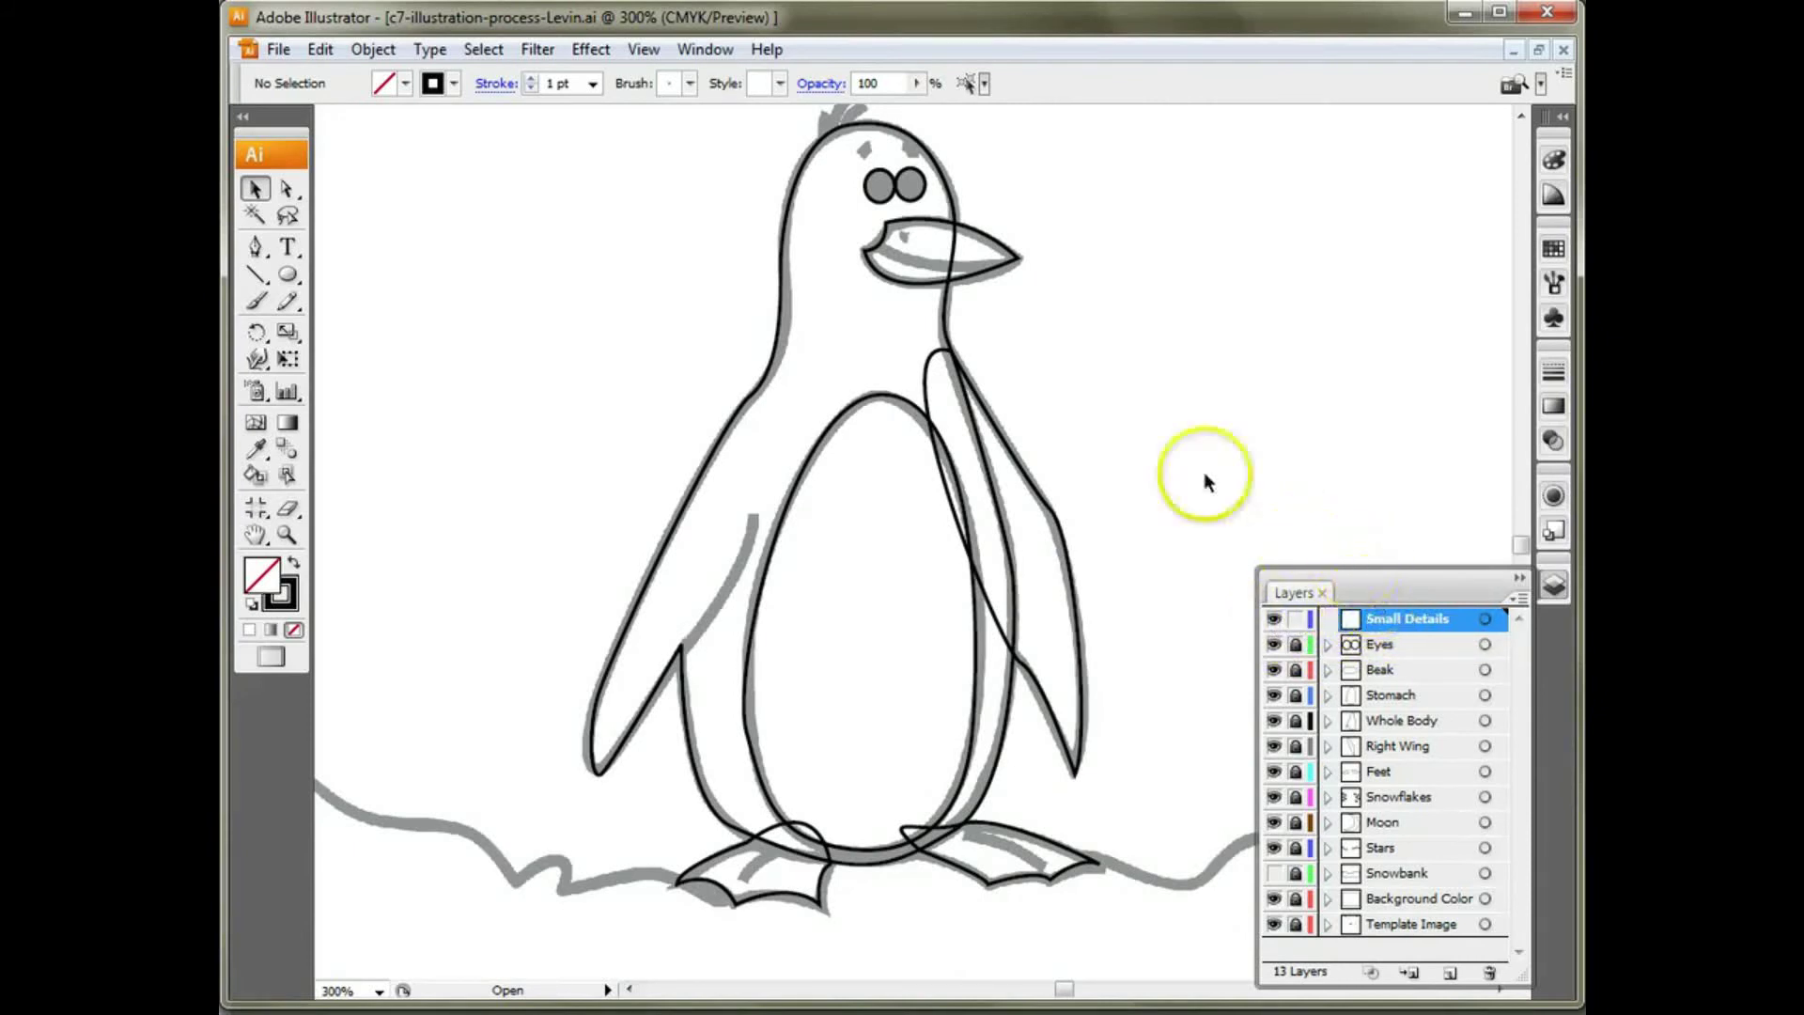
{"action": "left_click", "coordinate": [564, 266]}
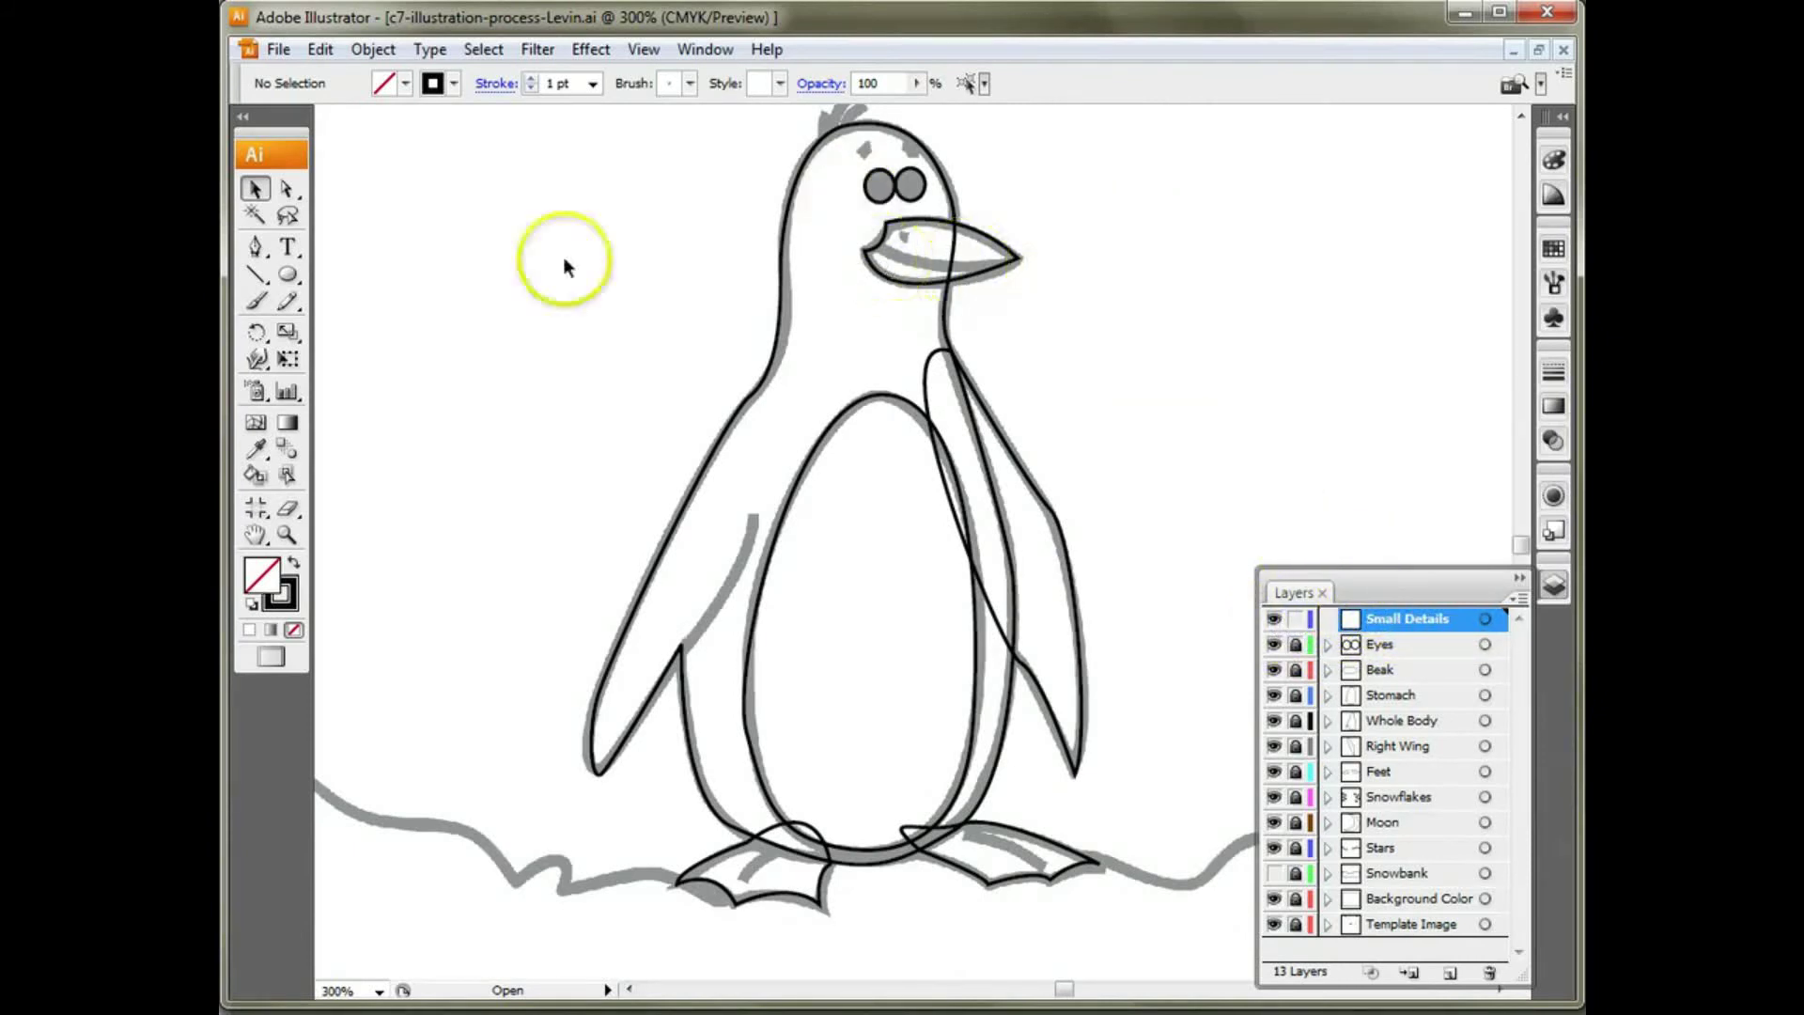
{"action": "left_click", "coordinate": [257, 301]}
{"action": "mouse_move", "coordinate": [766, 904]}
{"action": "left_mouse_down"}
{"action": "mouse_move", "coordinate": [748, 865]}
{"action": "mouse_move", "coordinate": [783, 850]}
{"action": "left_mouse_up"}
{"action": "left_click_drag", "start_coordinate": [977, 830], "coordinate": [1038, 856]}
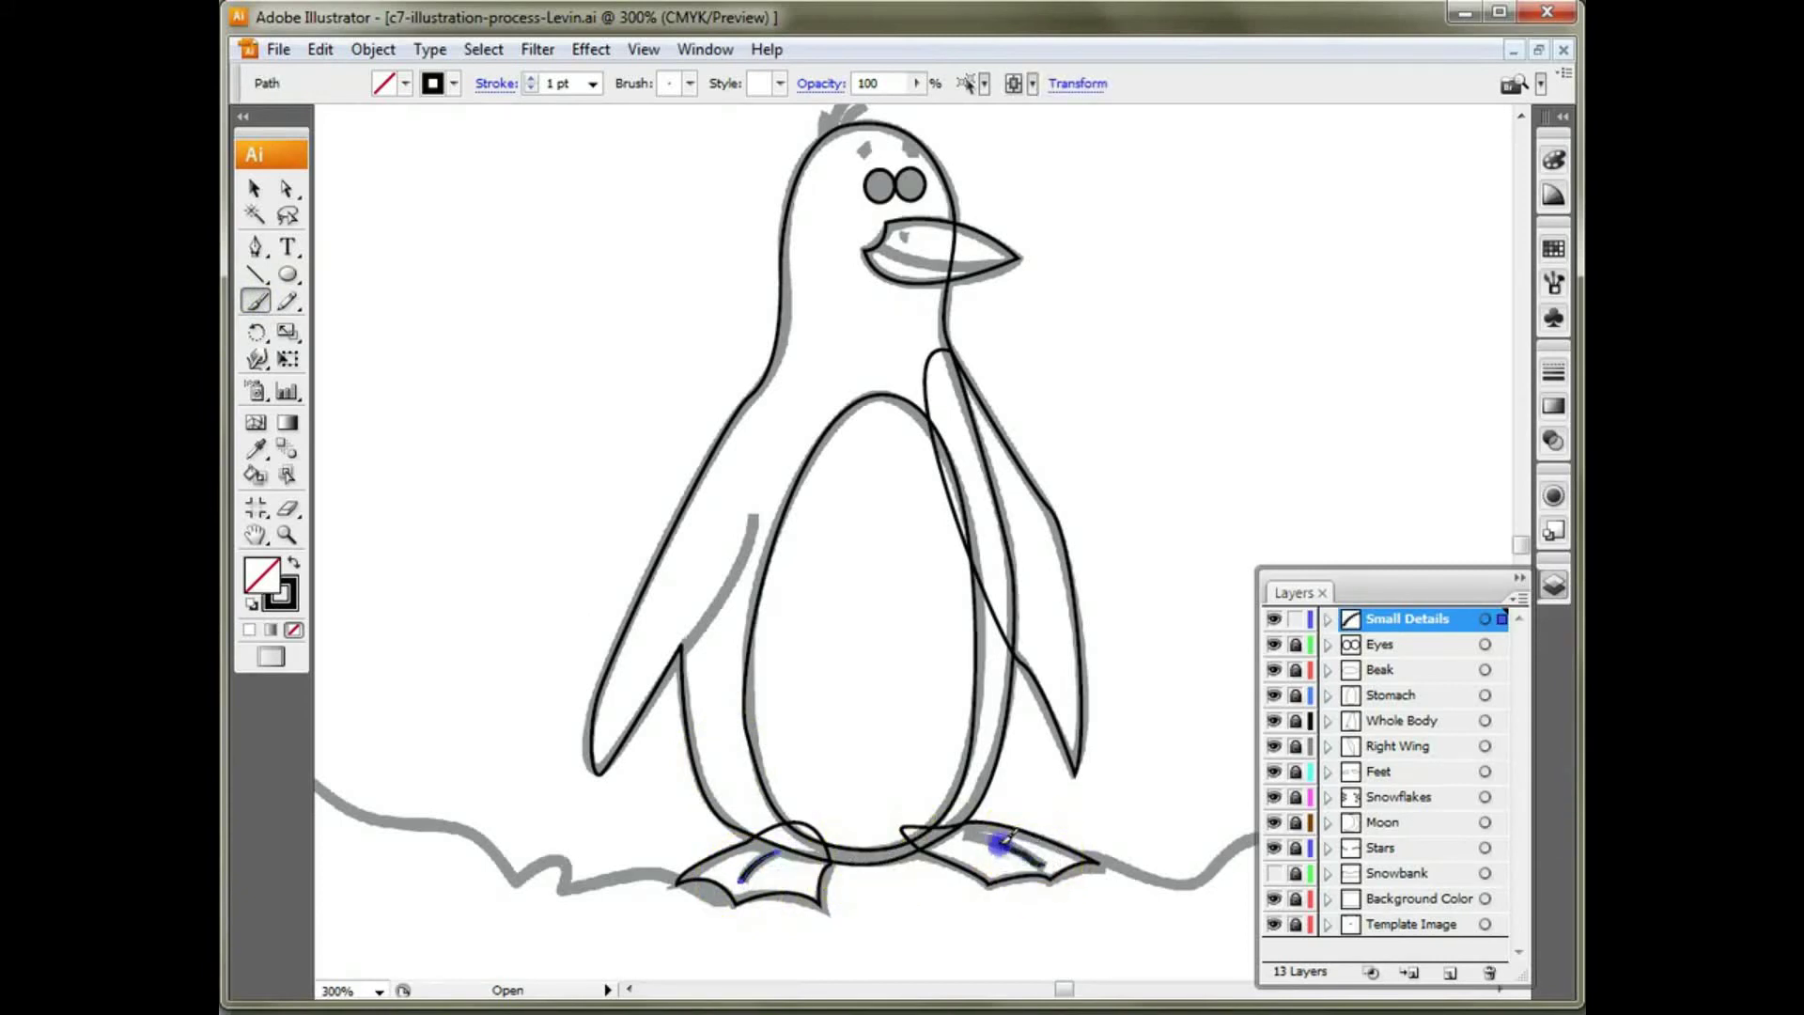
Step: Paint the nostril dot and the curved mouth line across the beak on the Small Details layer
{"action": "scroll", "coordinate": [888, 380], "scroll_direction": "up", "scroll_amount": 3}
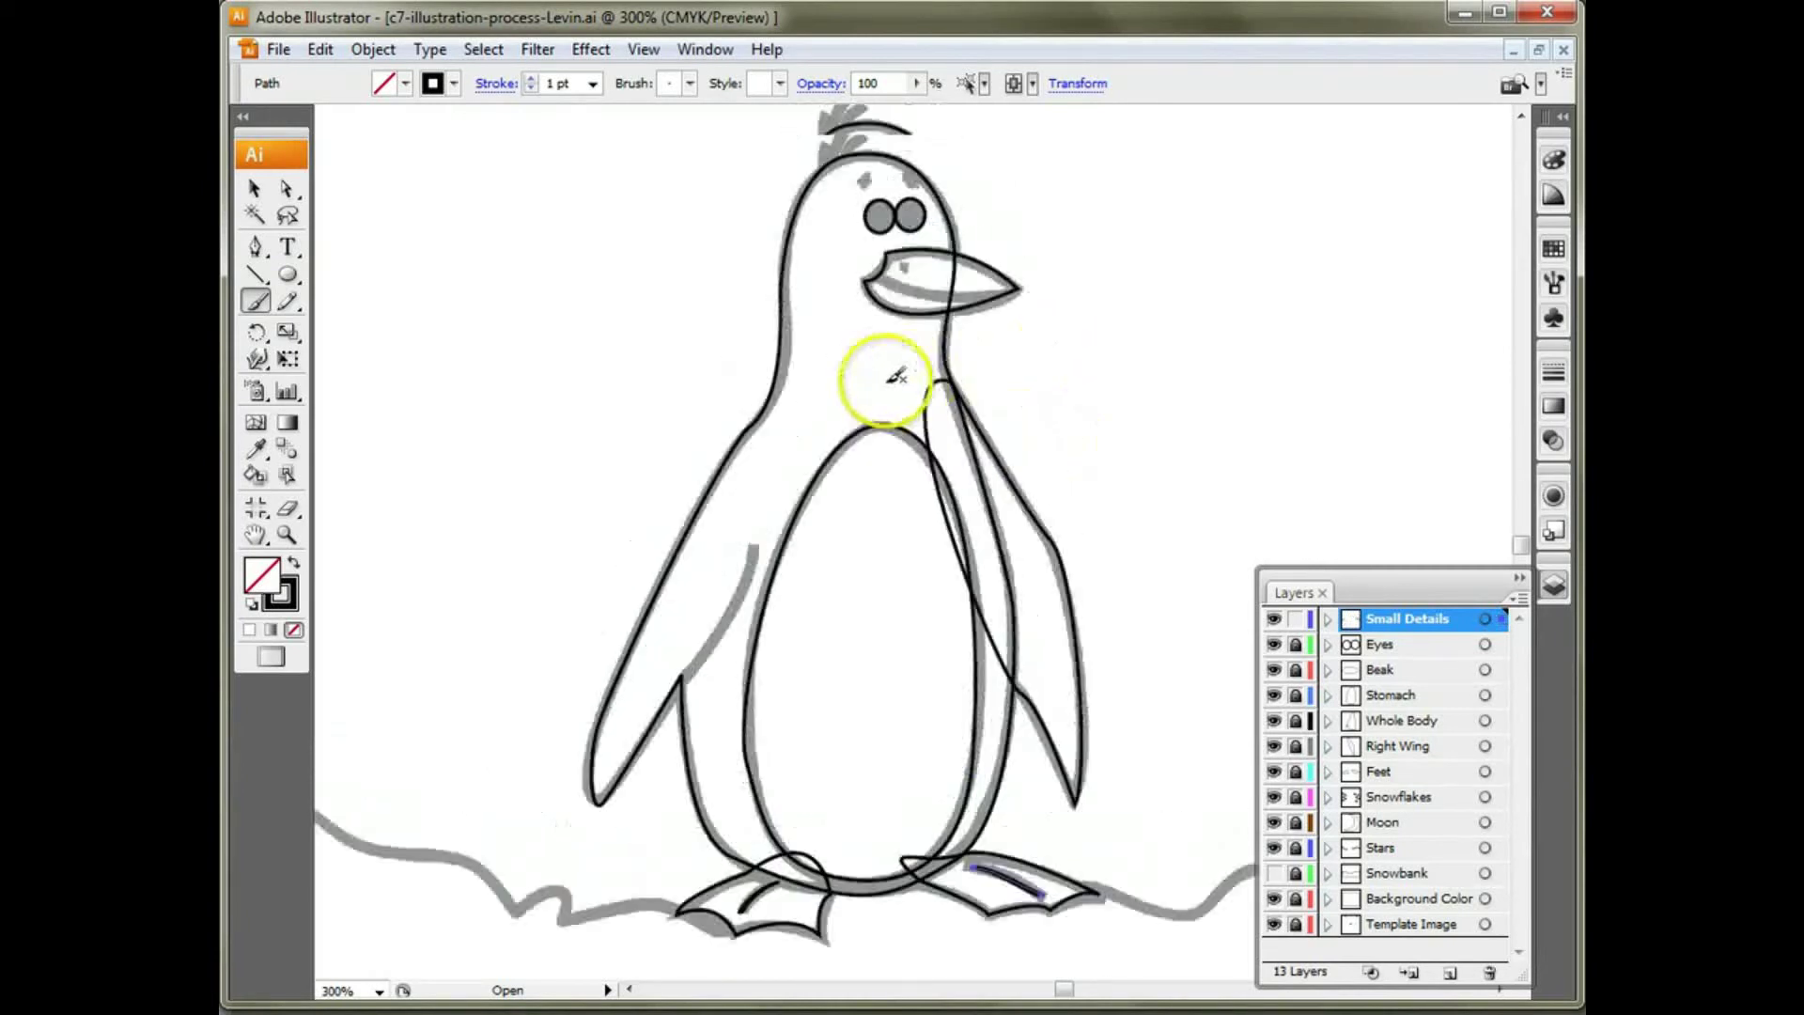
{"action": "left_click_drag", "start_coordinate": [916, 383], "coordinate": [911, 384]}
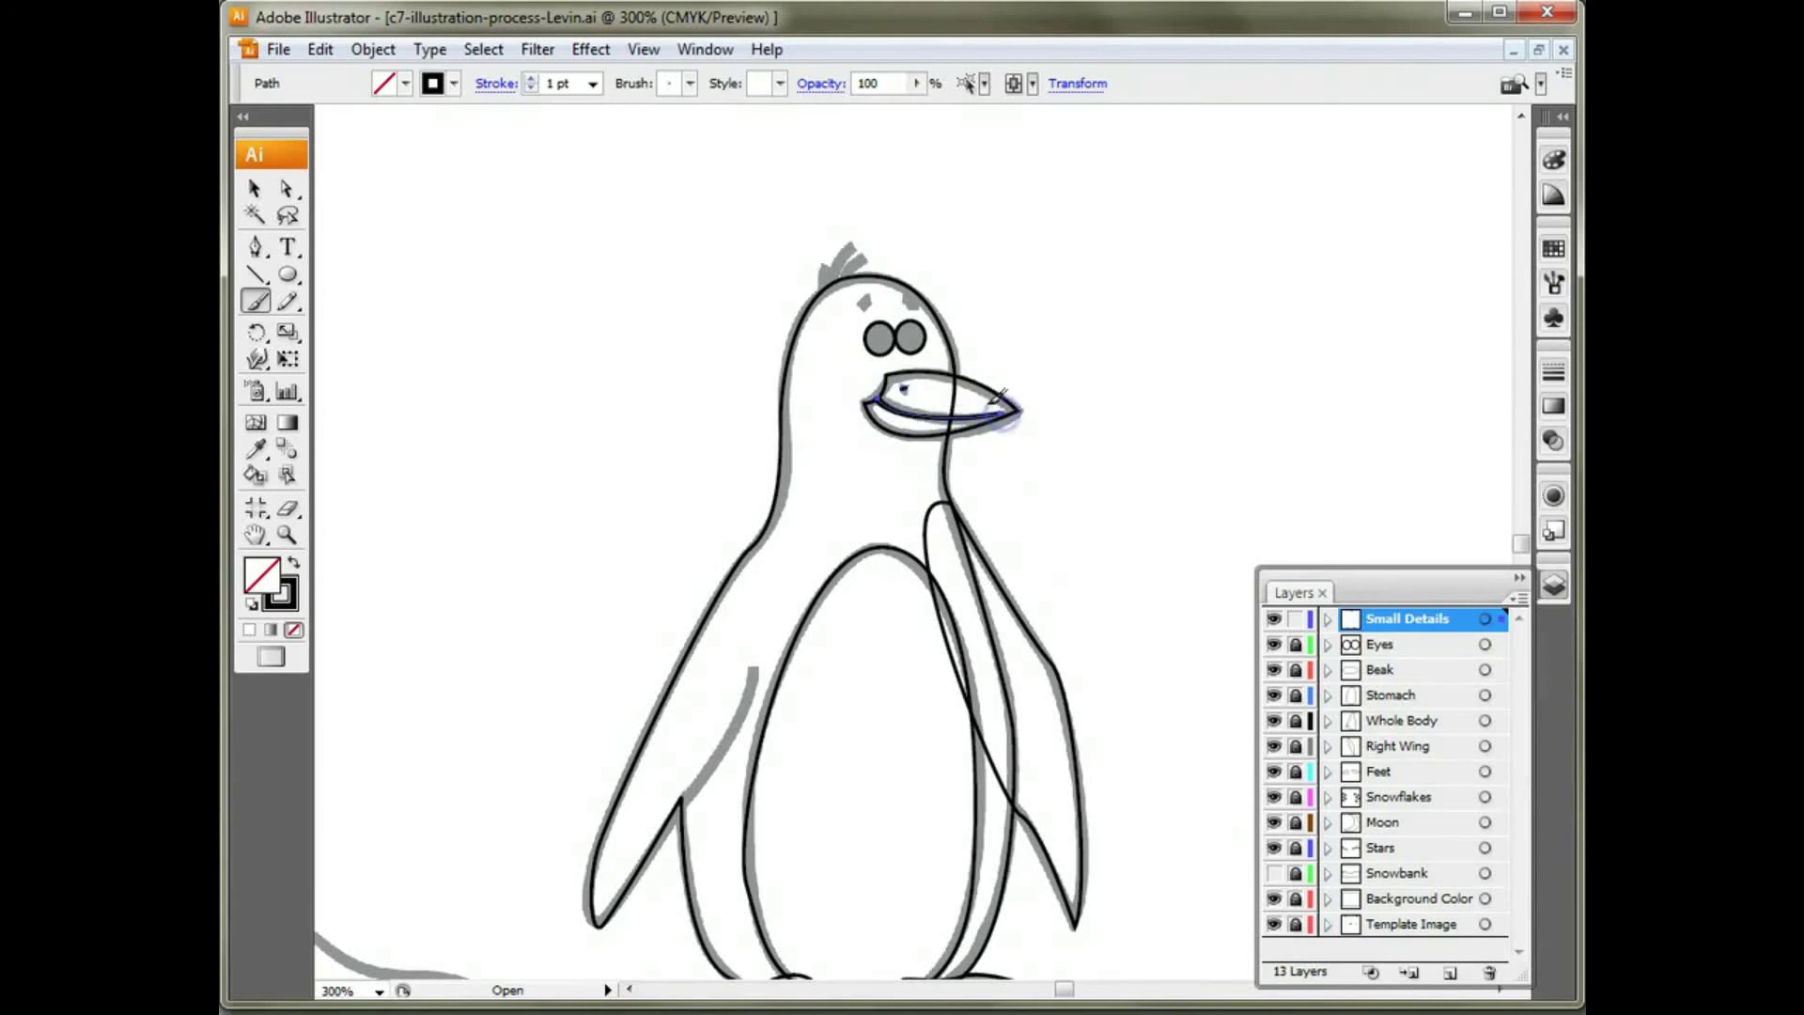
{"action": "mouse_move", "coordinate": [904, 284]}
{"action": "left_mouse_down"}
{"action": "mouse_move", "coordinate": [886, 238]}
{"action": "mouse_move", "coordinate": [859, 276]}
{"action": "left_mouse_up"}
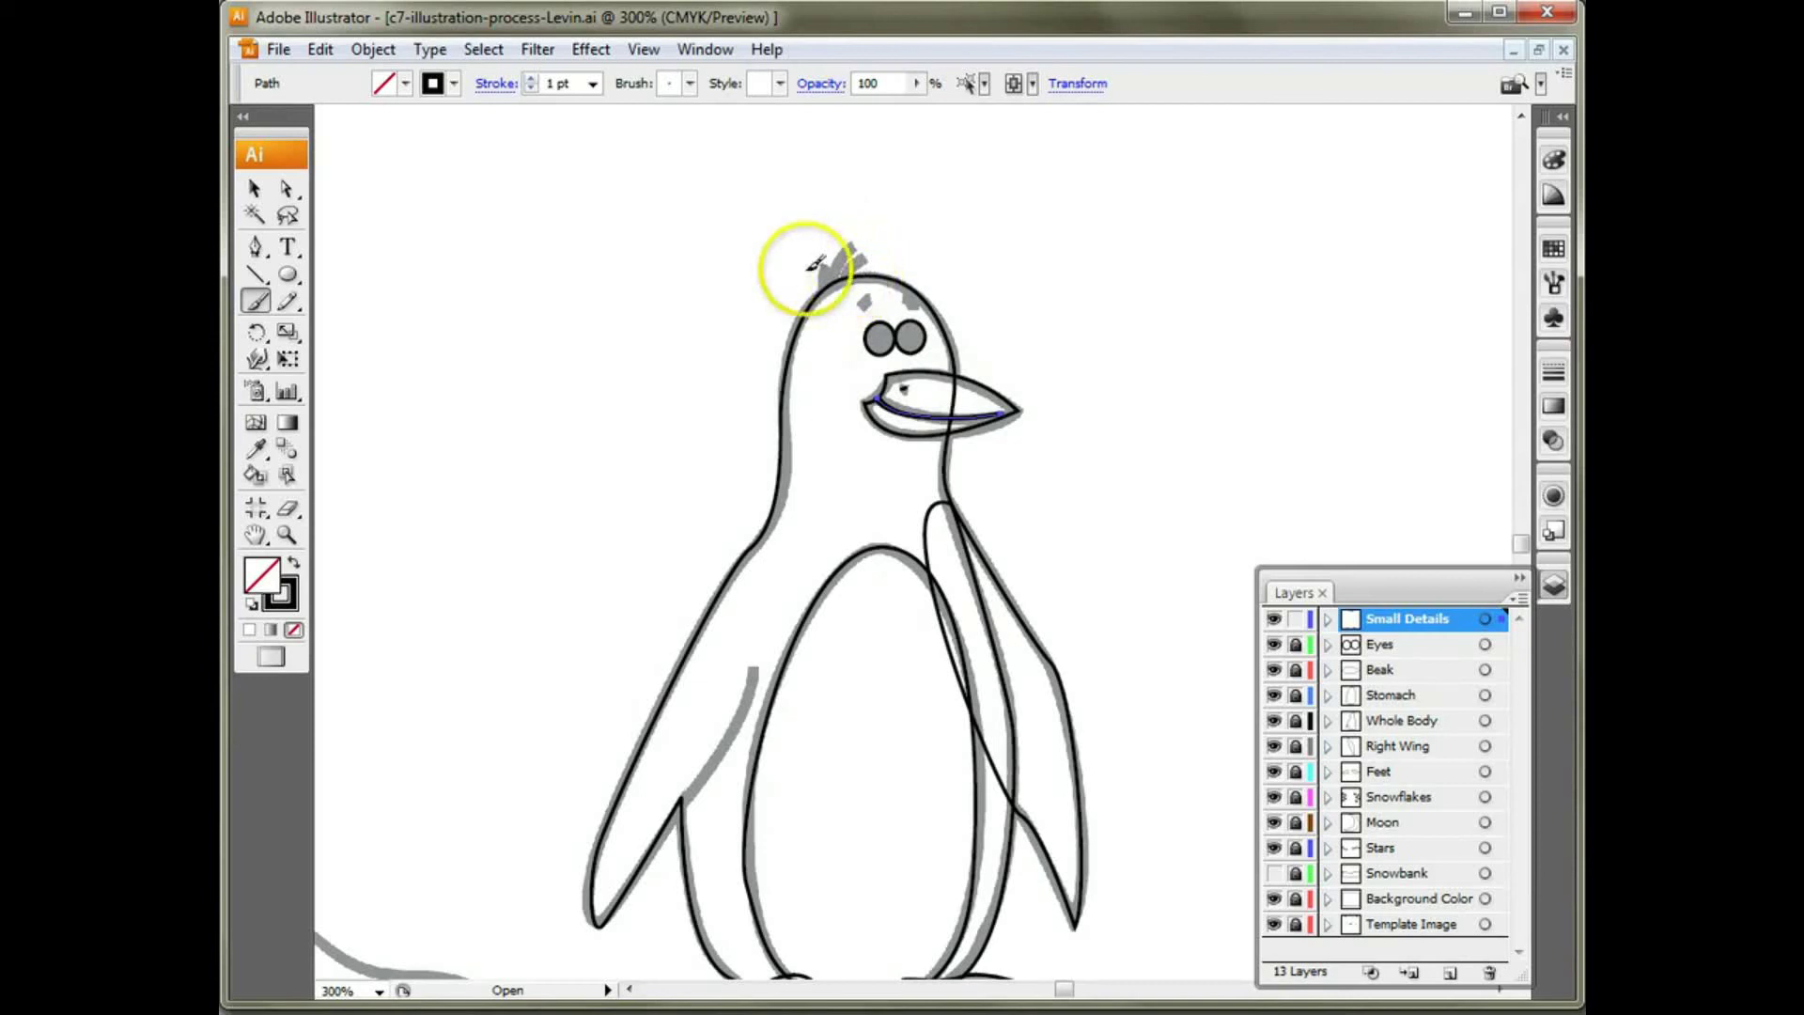
Step: Paint the short tuft of hair strokes on top of the penguin's head, following the template
{"action": "key", "text": "ctrl+equal"}
{"action": "key", "text": "ctrl+equal"}
{"action": "mouse_move", "coordinate": [798, 275]}
{"action": "left_mouse_down"}
{"action": "mouse_move", "coordinate": [814, 435]}
{"action": "mouse_move", "coordinate": [875, 642]}
{"action": "mouse_move", "coordinate": [880, 748]}
{"action": "mouse_move", "coordinate": [821, 256]}
{"action": "mouse_move", "coordinate": [806, 299]}
{"action": "mouse_move", "coordinate": [853, 252]}
{"action": "left_mouse_up"}
{"action": "mouse_move", "coordinate": [765, 306]}
{"action": "left_mouse_down"}
{"action": "mouse_move", "coordinate": [769, 272]}
{"action": "mouse_move", "coordinate": [824, 223]}
{"action": "mouse_move", "coordinate": [733, 323]}
{"action": "mouse_move", "coordinate": [749, 255]}
{"action": "left_mouse_up"}
Step: Paint the left-hand wing's inner edge line from the armpit upward along the template, and lock the Small Details layer
{"action": "scroll", "coordinate": [793, 382], "scroll_direction": "down", "scroll_amount": 10}
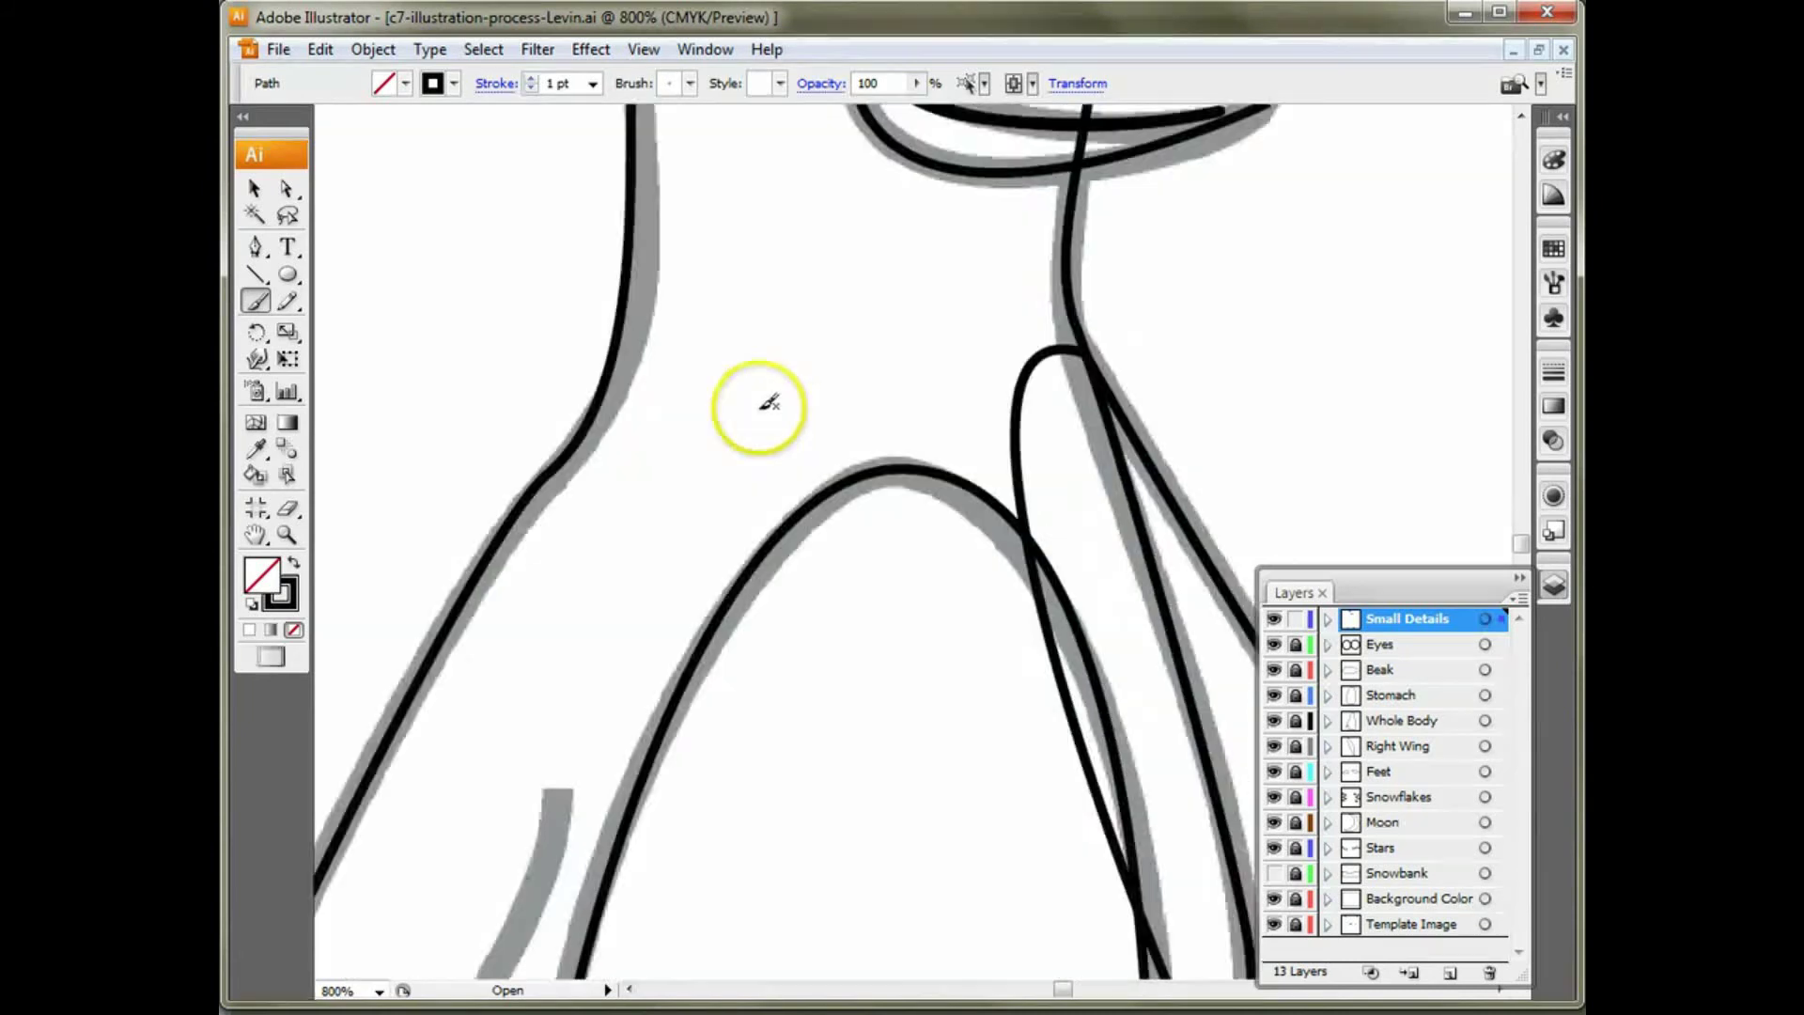
{"action": "left_click_drag", "start_coordinate": [372, 917], "coordinate": [378, 909]}
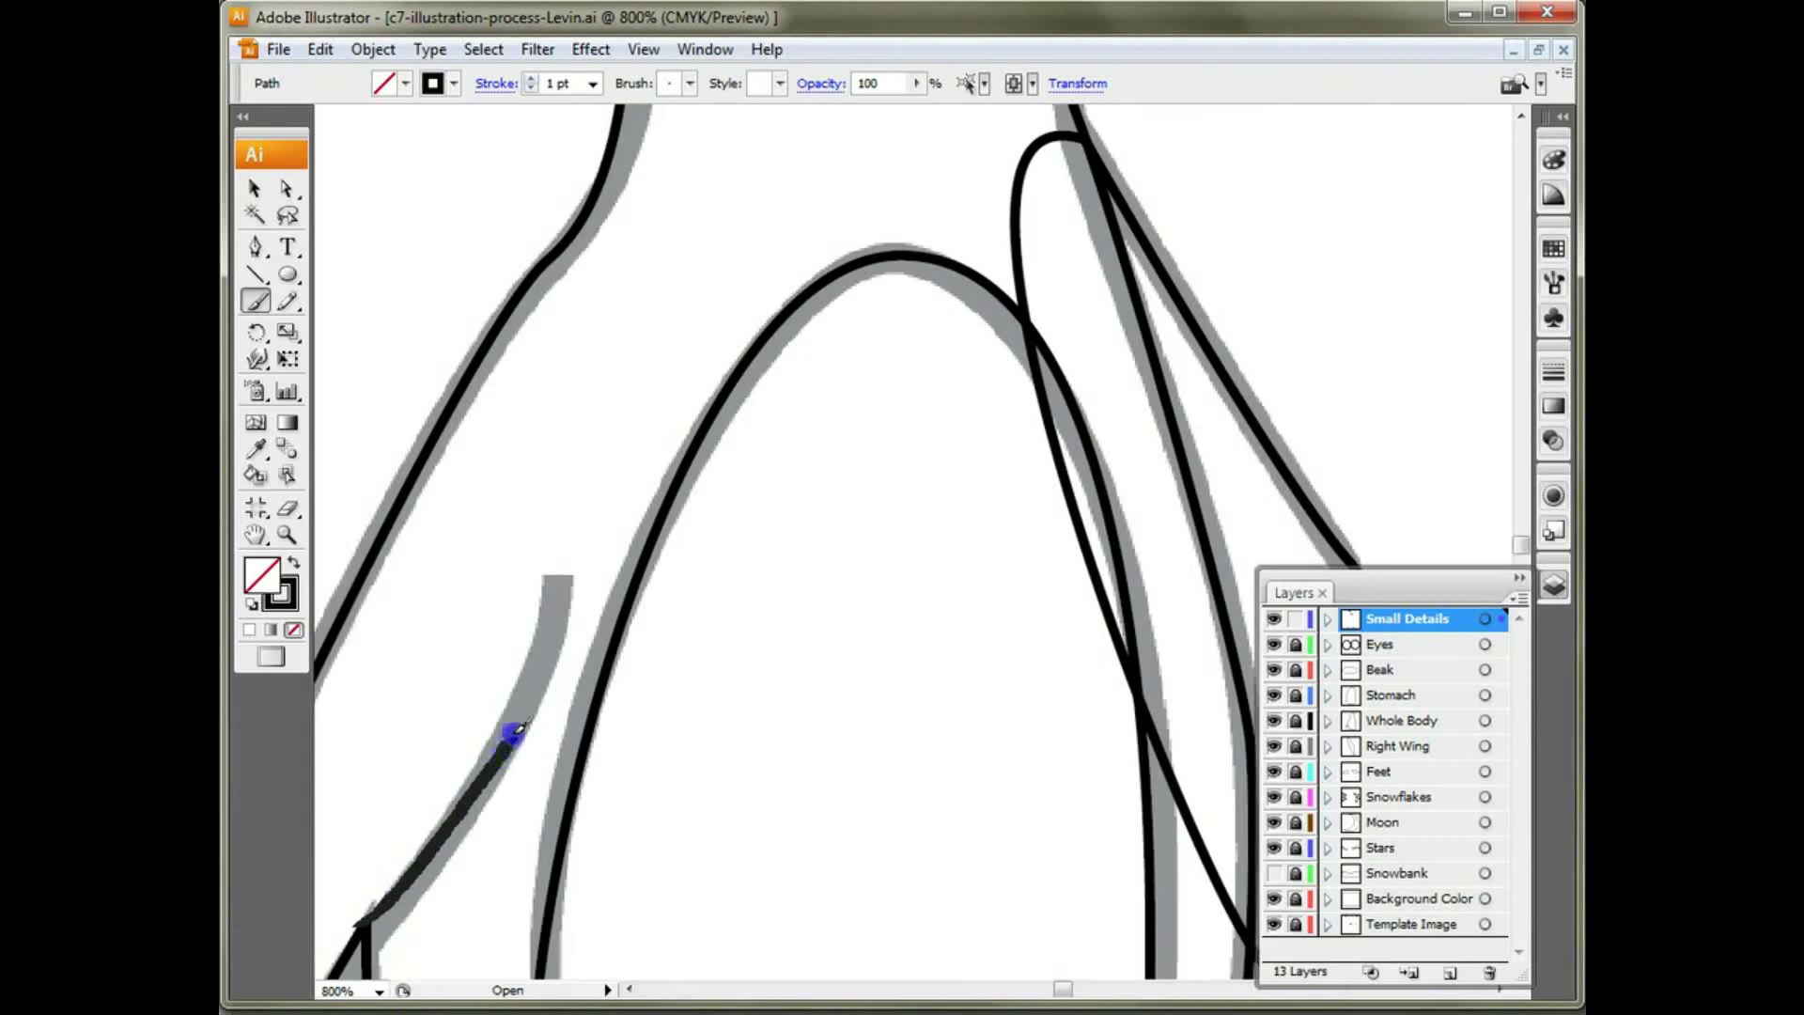
{"action": "left_click_drag", "start_coordinate": [554, 612], "coordinate": [554, 600]}
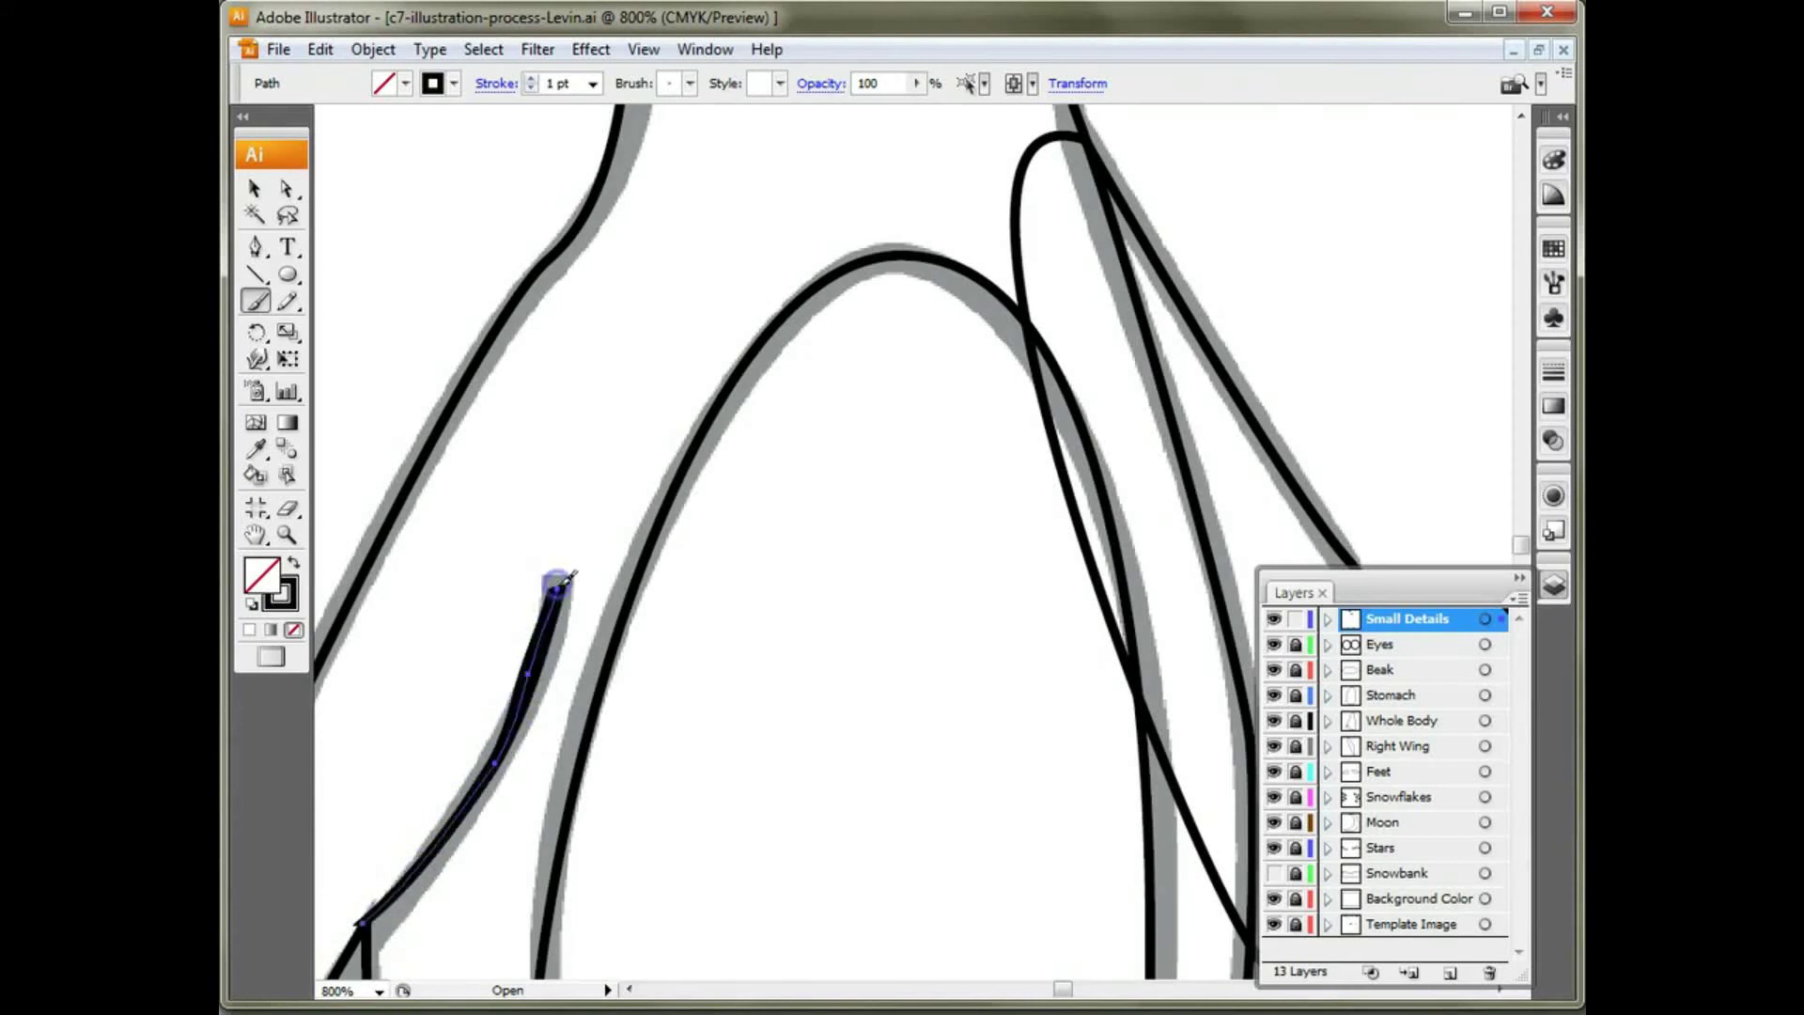
{"action": "scroll", "coordinate": [578, 794], "scroll_direction": "up", "scroll_amount": 5}
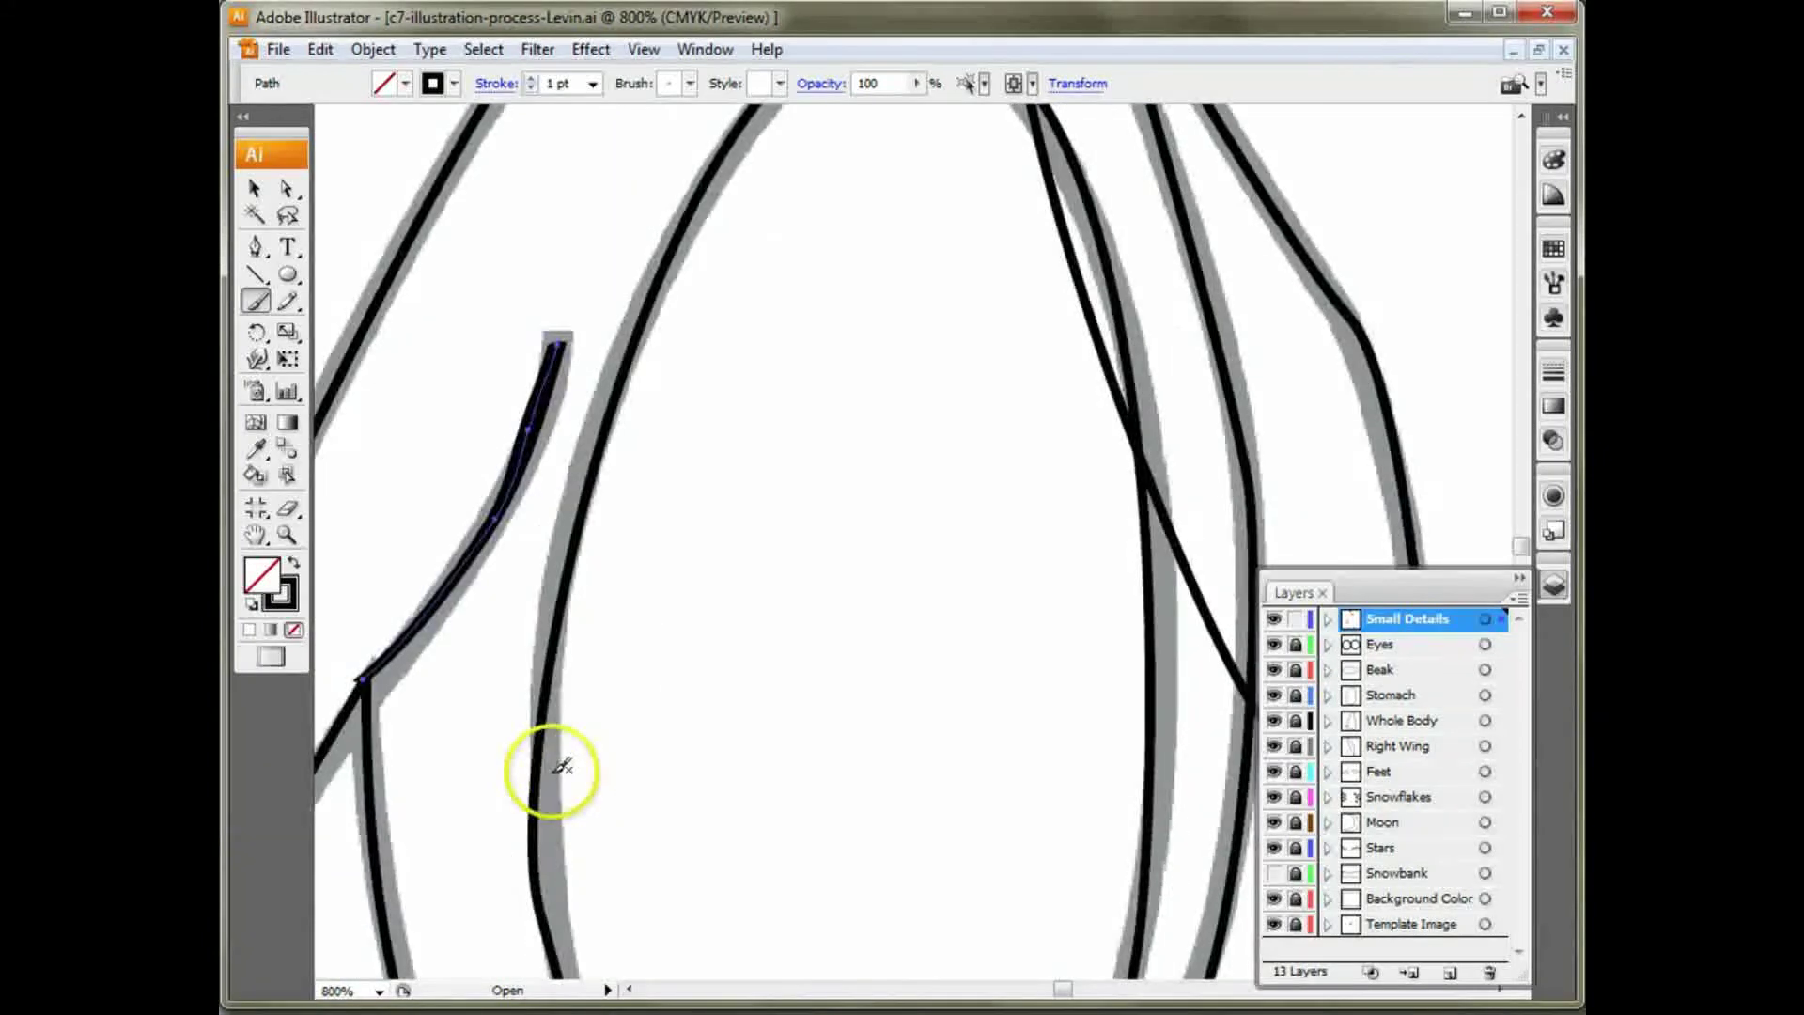
{"action": "key", "text": "ctrl+minus"}
{"action": "key", "text": "ctrl+minus"}
{"action": "key", "text": "ctrl+minus"}
{"action": "key", "text": "ctrl+minus"}
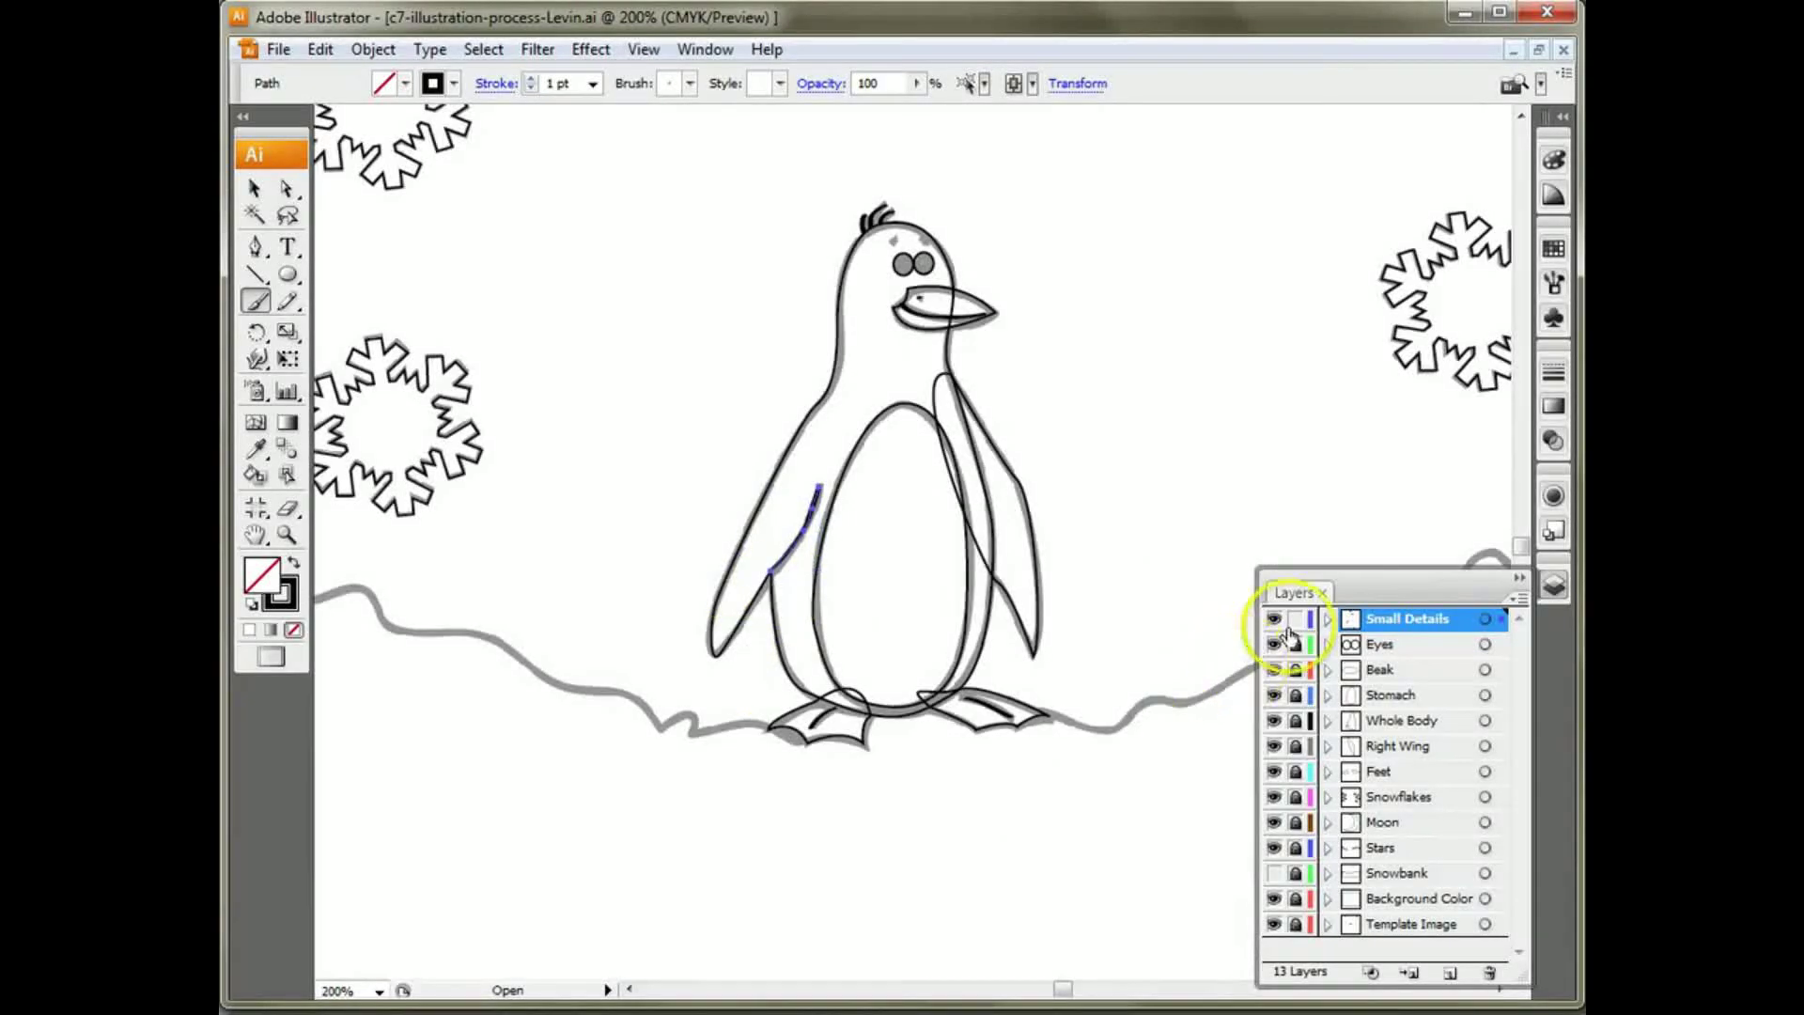
{"action": "left_click", "coordinate": [1296, 619]}
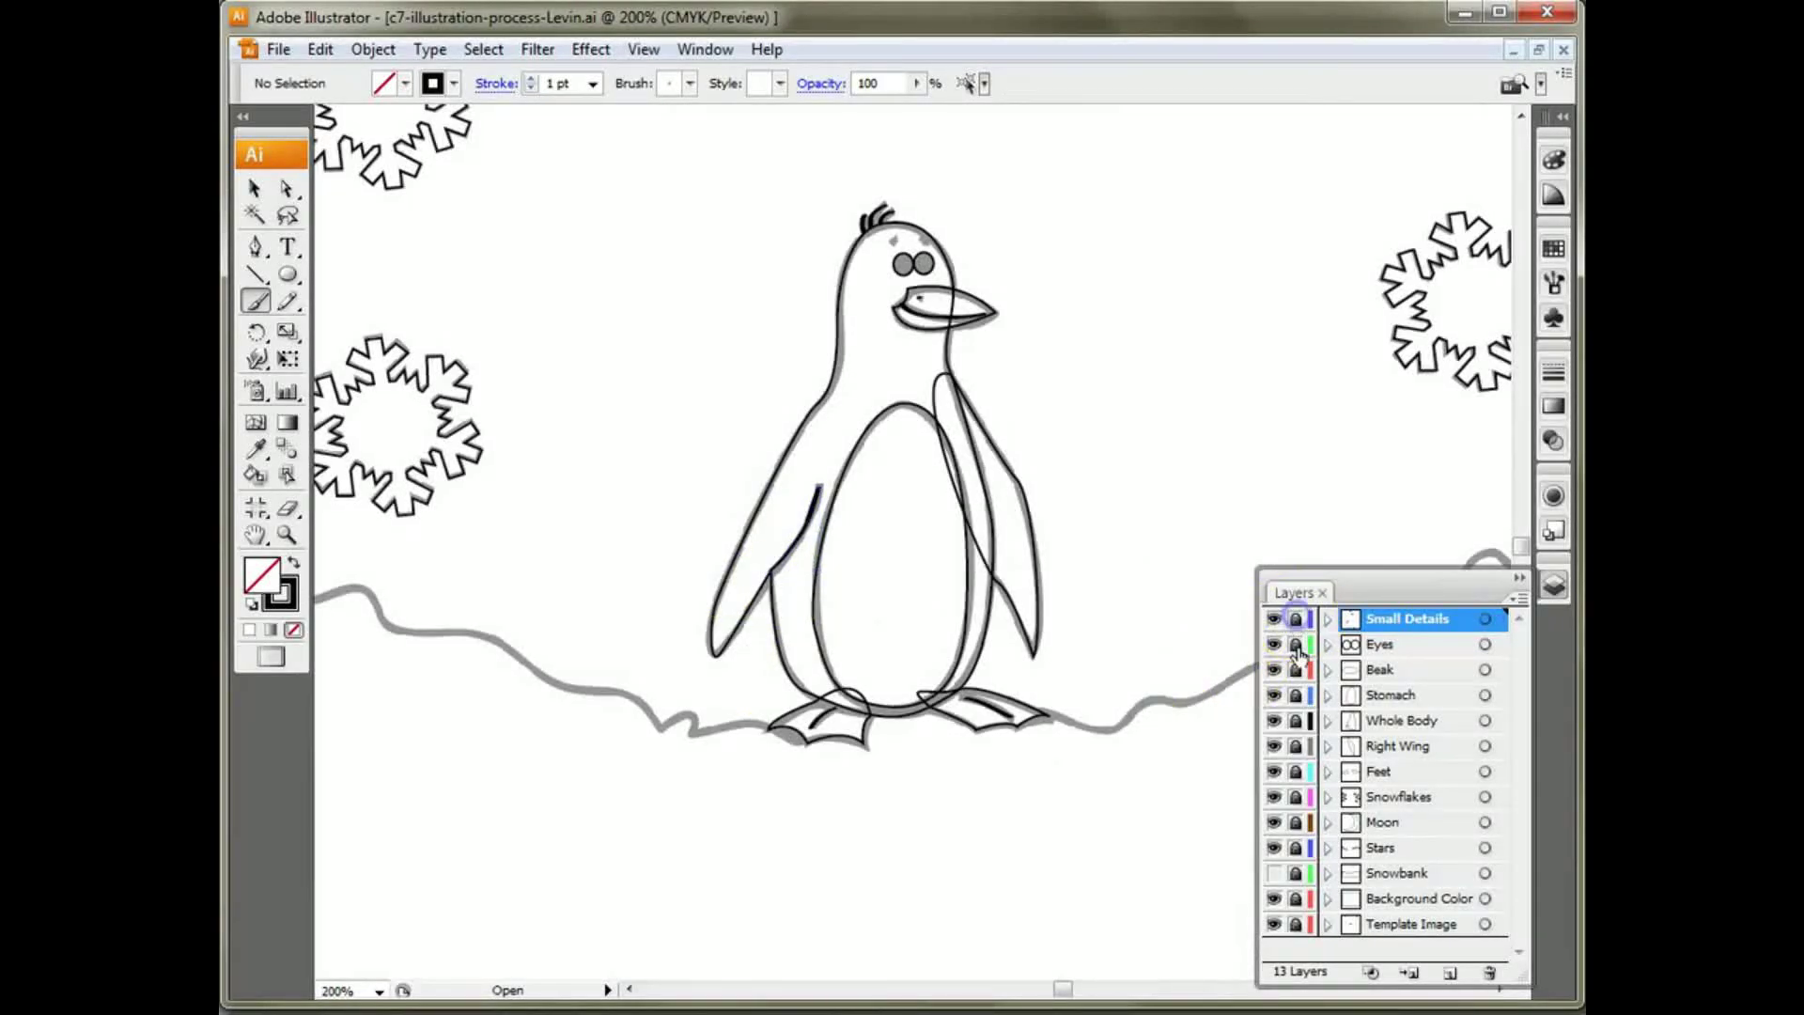
Step: Show the Snowbank layer and hide the Template Image layer to bring up the whole line drawing
{"action": "left_click", "coordinate": [1274, 874]}
{"action": "left_click", "coordinate": [1274, 924]}
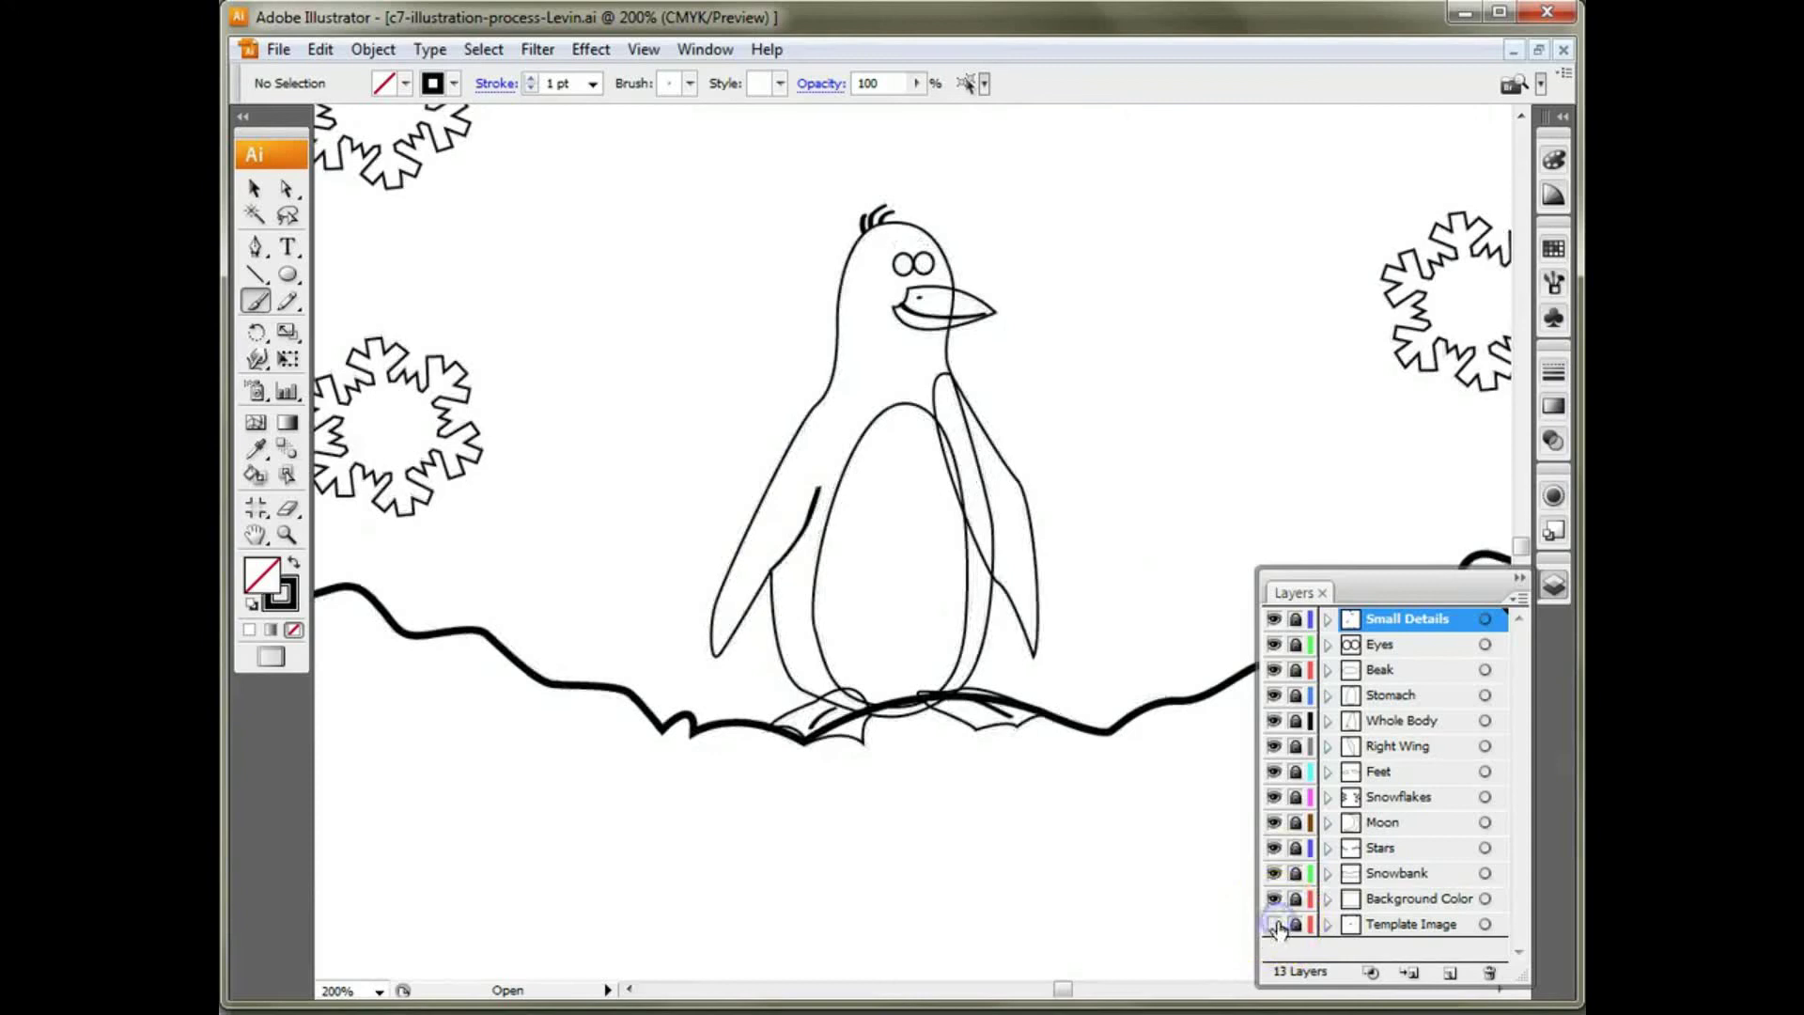
{"action": "key", "text": "ctrl+minus"}
{"action": "key", "text": "ctrl+minus"}
{"action": "key", "text": "ctrl+minus"}
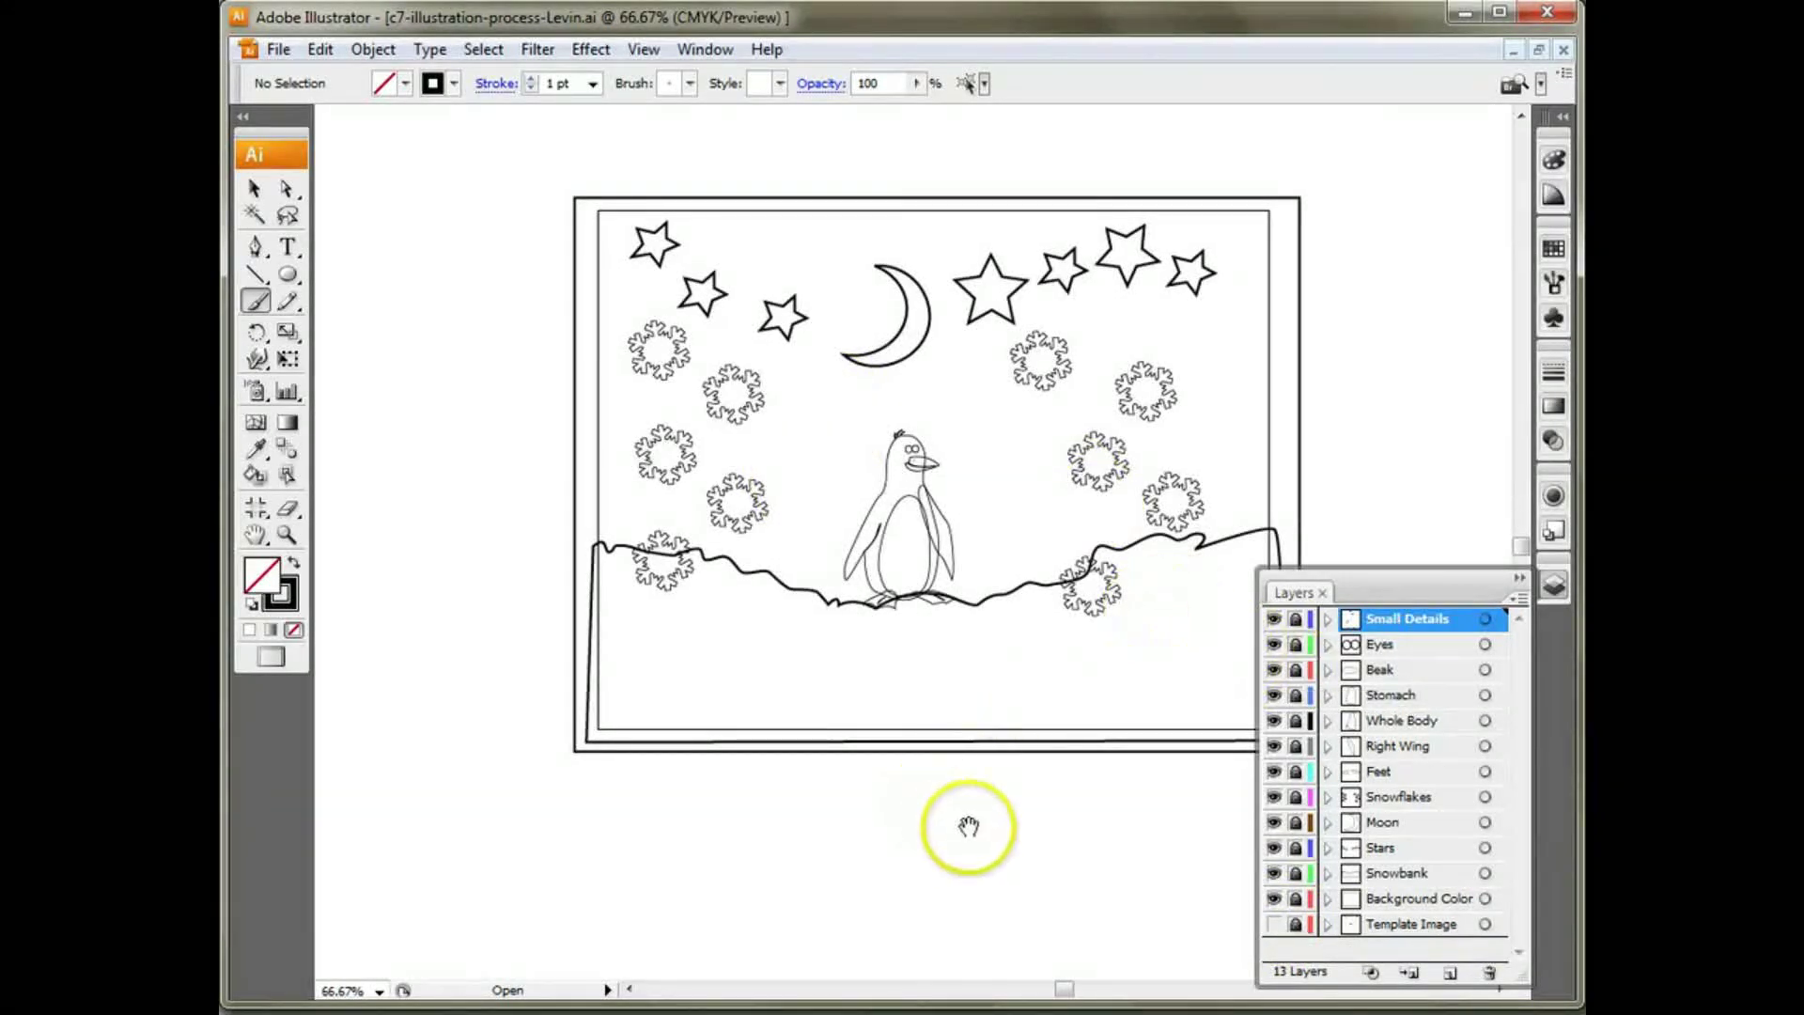
{"action": "left_click_drag", "start_coordinate": [966, 826], "coordinate": [846, 877]}
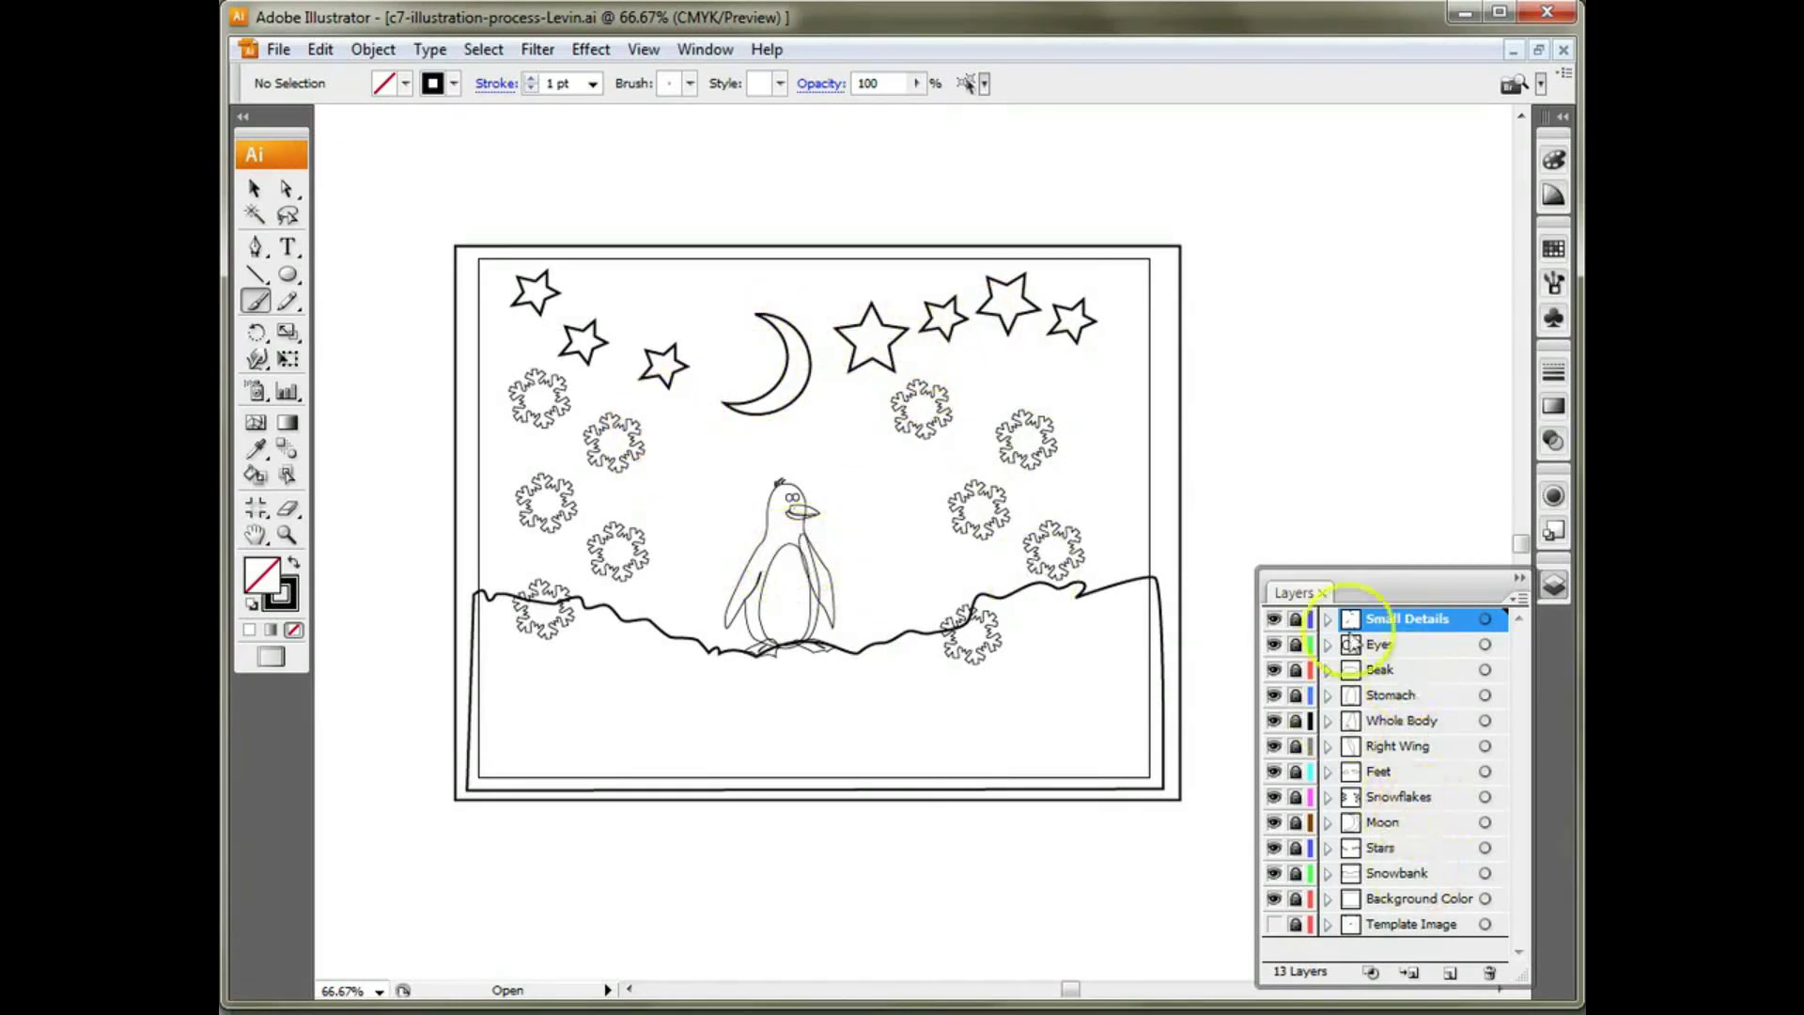
Step: Unlock the Small Details layer, draw a small ellipse pupil low inside each eye, and relock the layer
{"action": "left_click", "coordinate": [1198, 751], "text": "ctrl"}
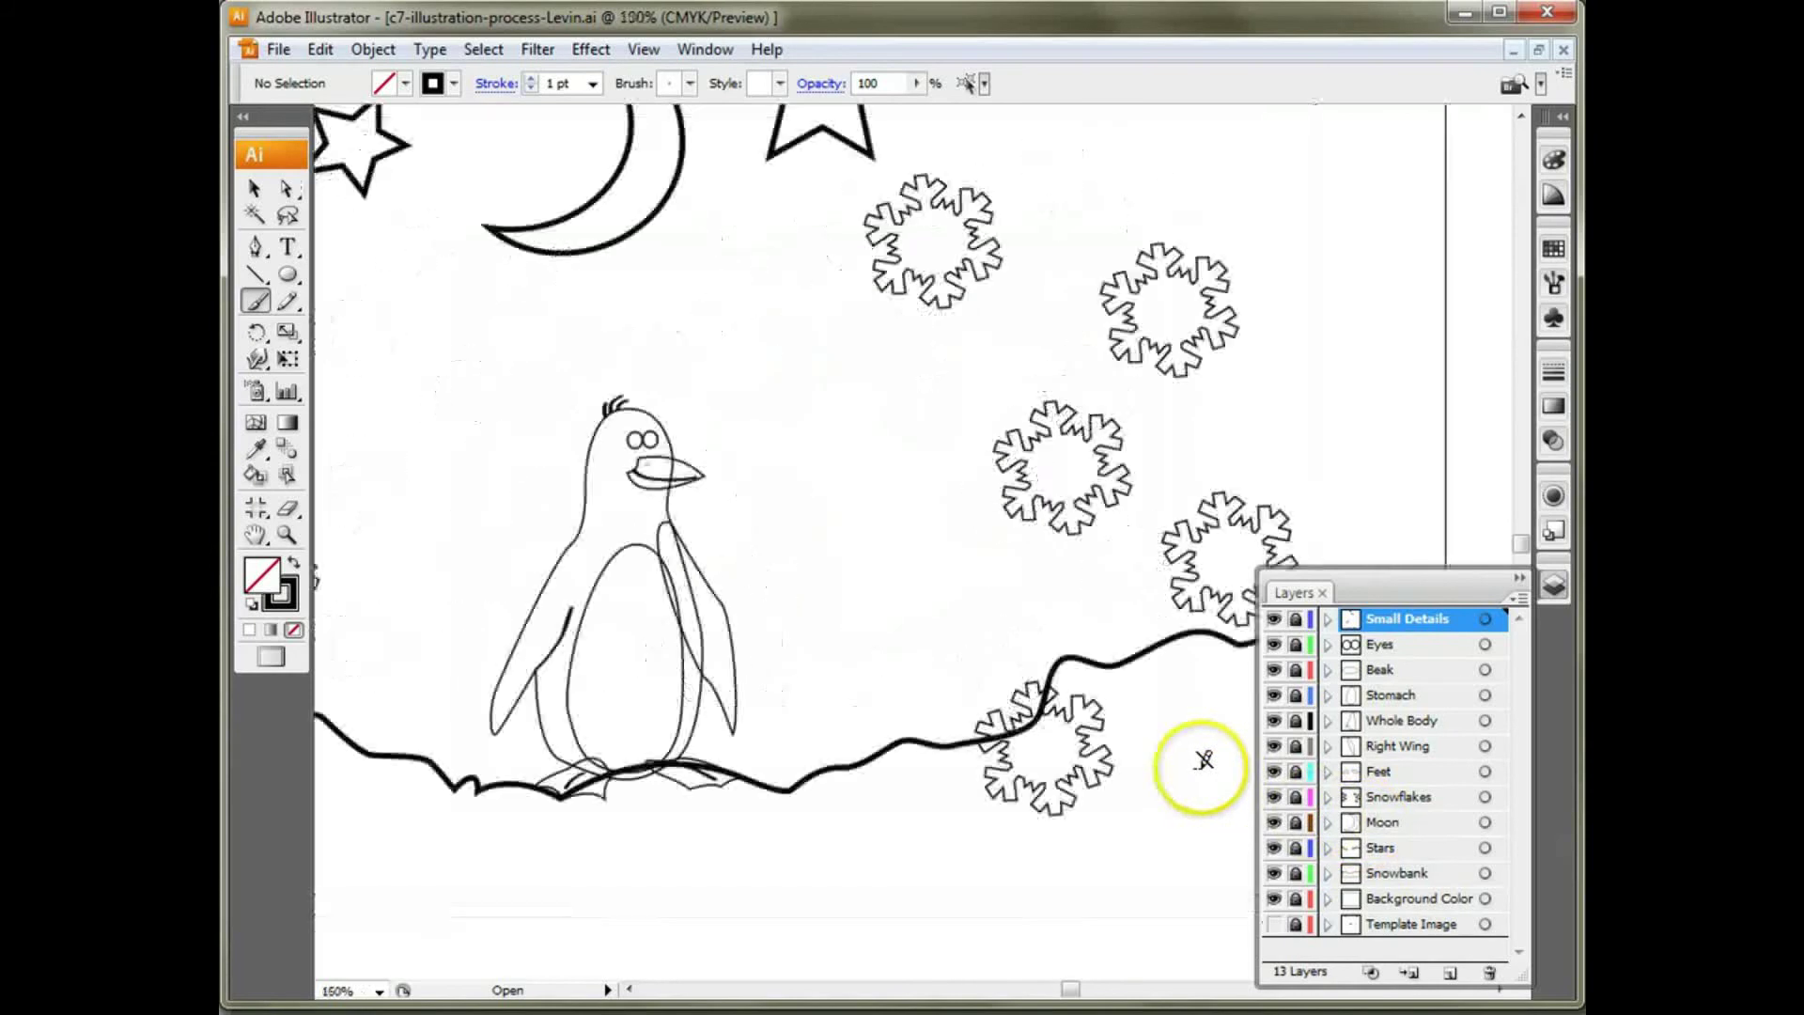
{"action": "left_click", "coordinate": [1198, 752], "text": "ctrl"}
{"action": "left_click_drag", "start_coordinate": [749, 766], "coordinate": [1120, 646]}
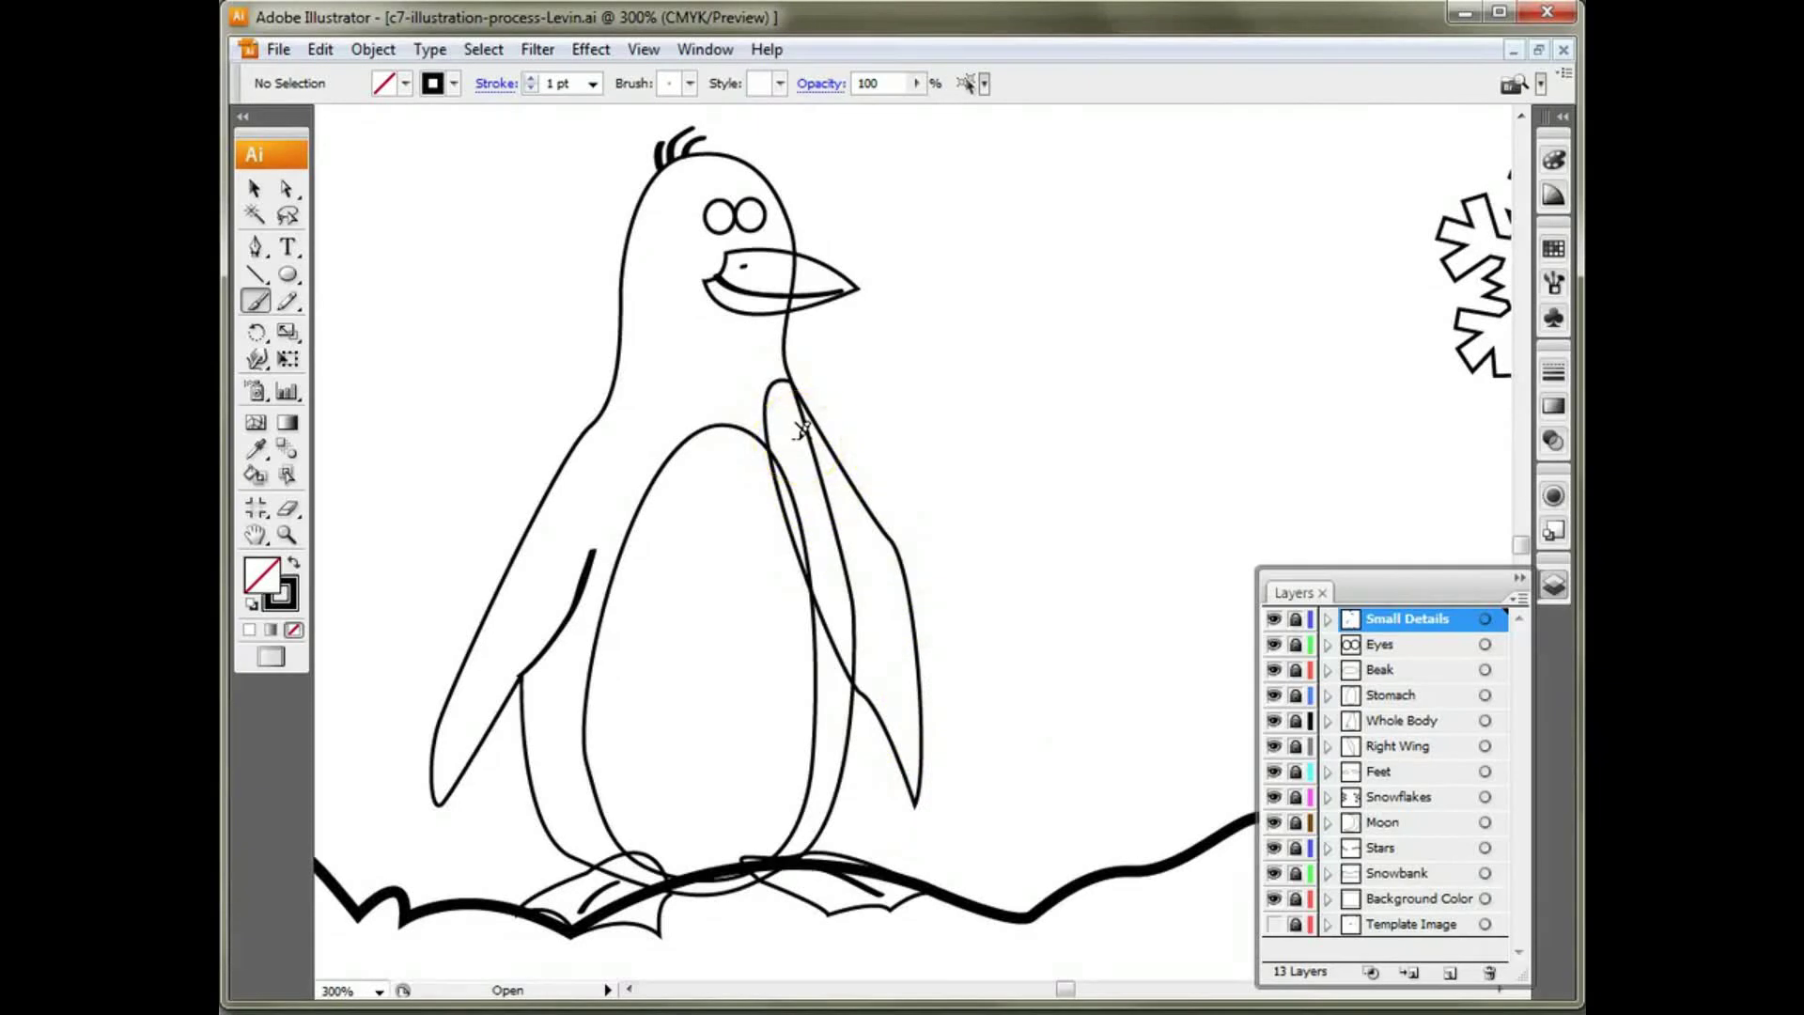
{"action": "left_click", "coordinate": [1295, 618]}
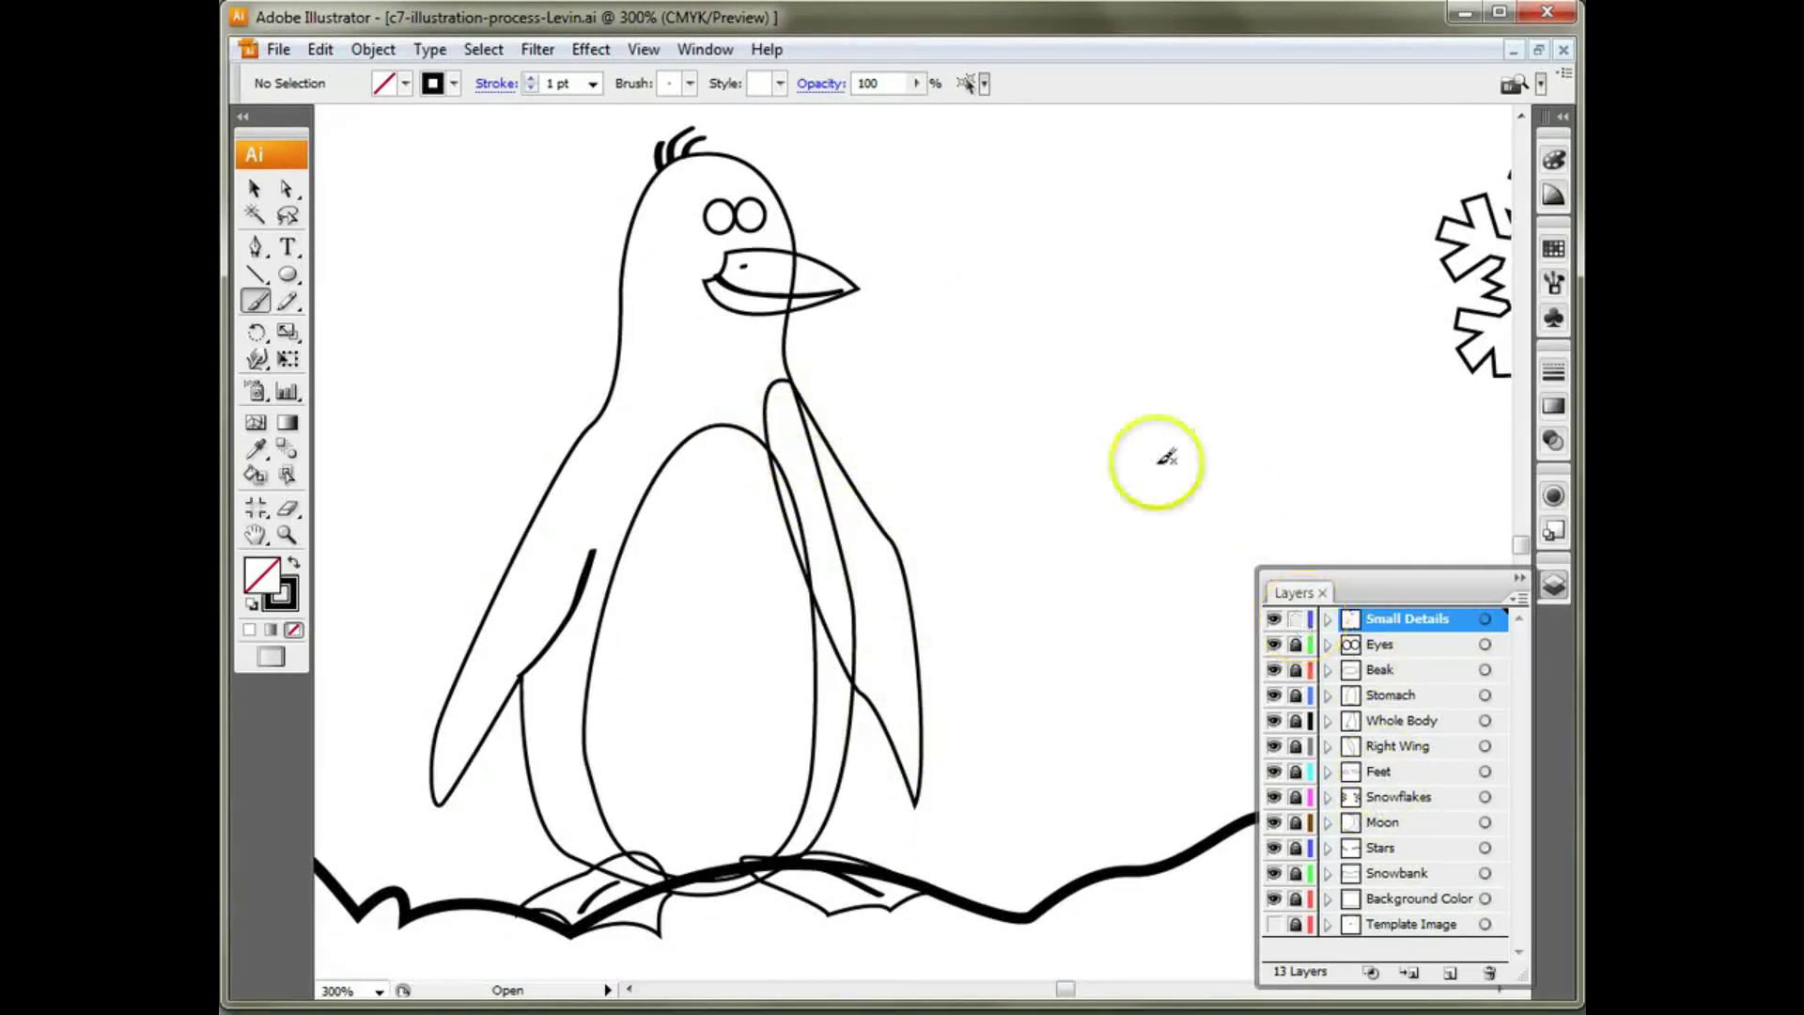
{"action": "left_click", "coordinate": [287, 273]}
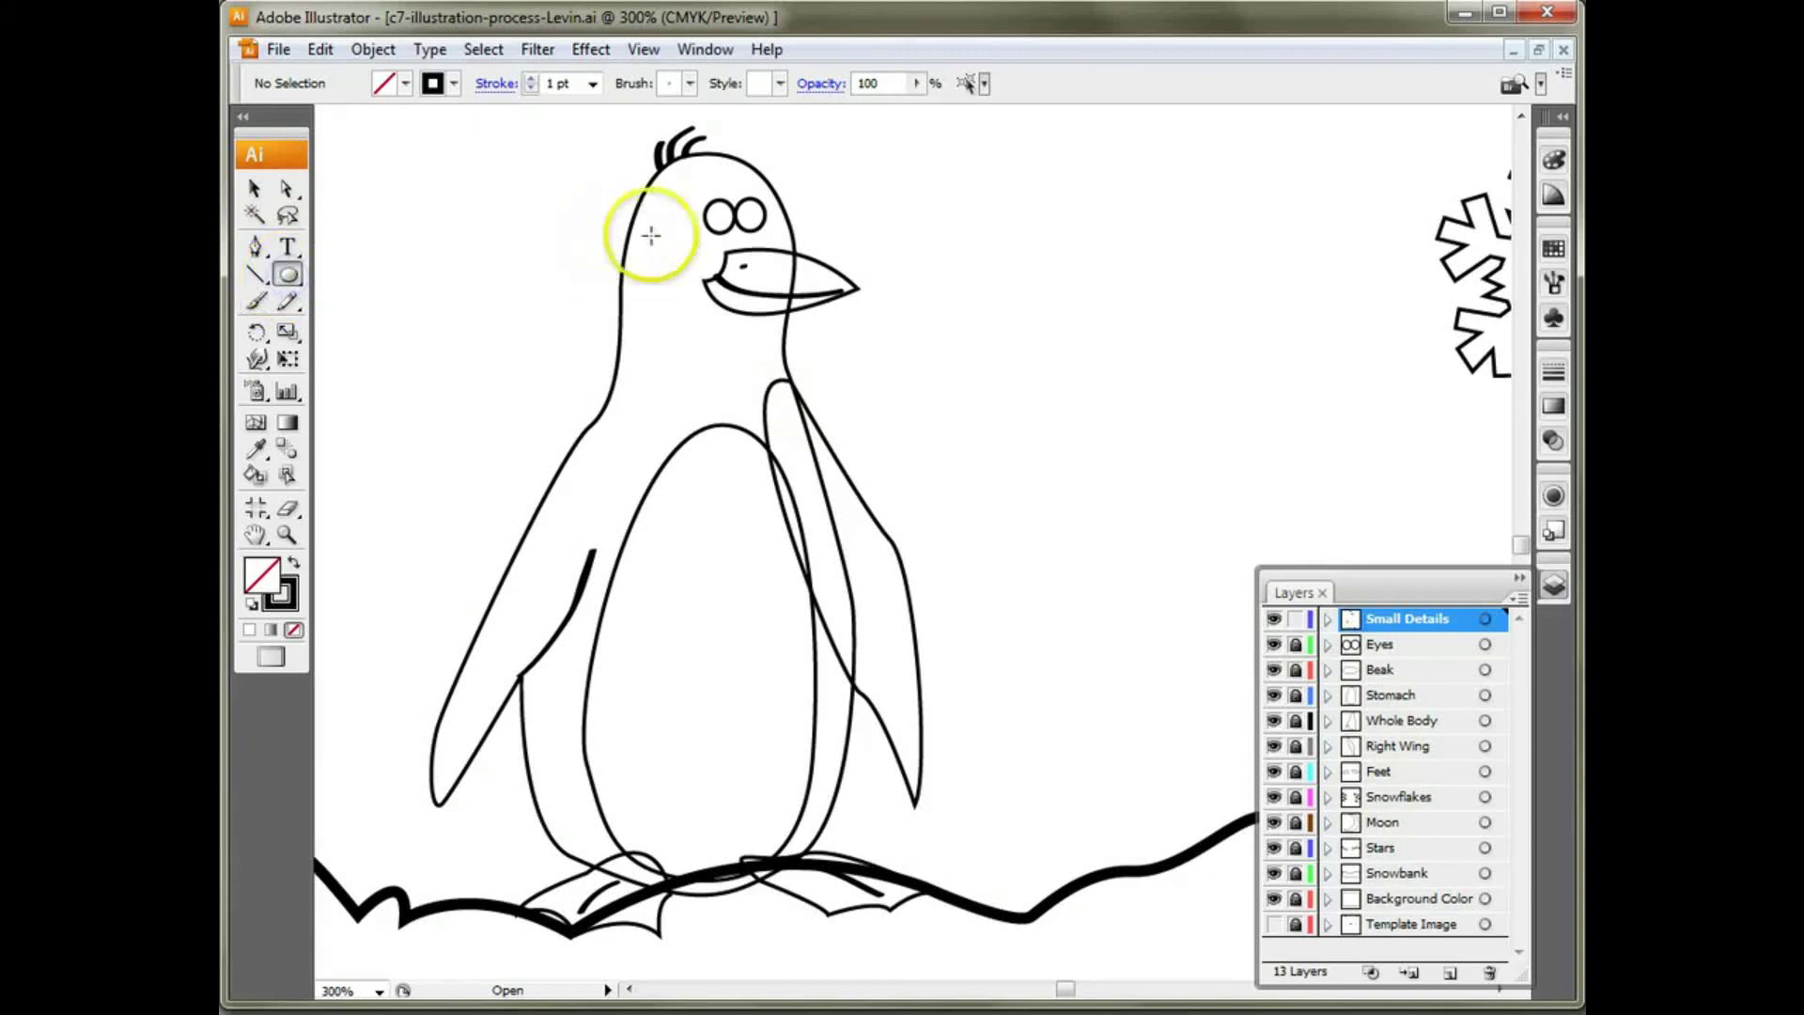
{"action": "left_click_drag", "start_coordinate": [705, 207], "coordinate": [759, 231]}
{"action": "left_click", "coordinate": [878, 273], "text": "ctrl"}
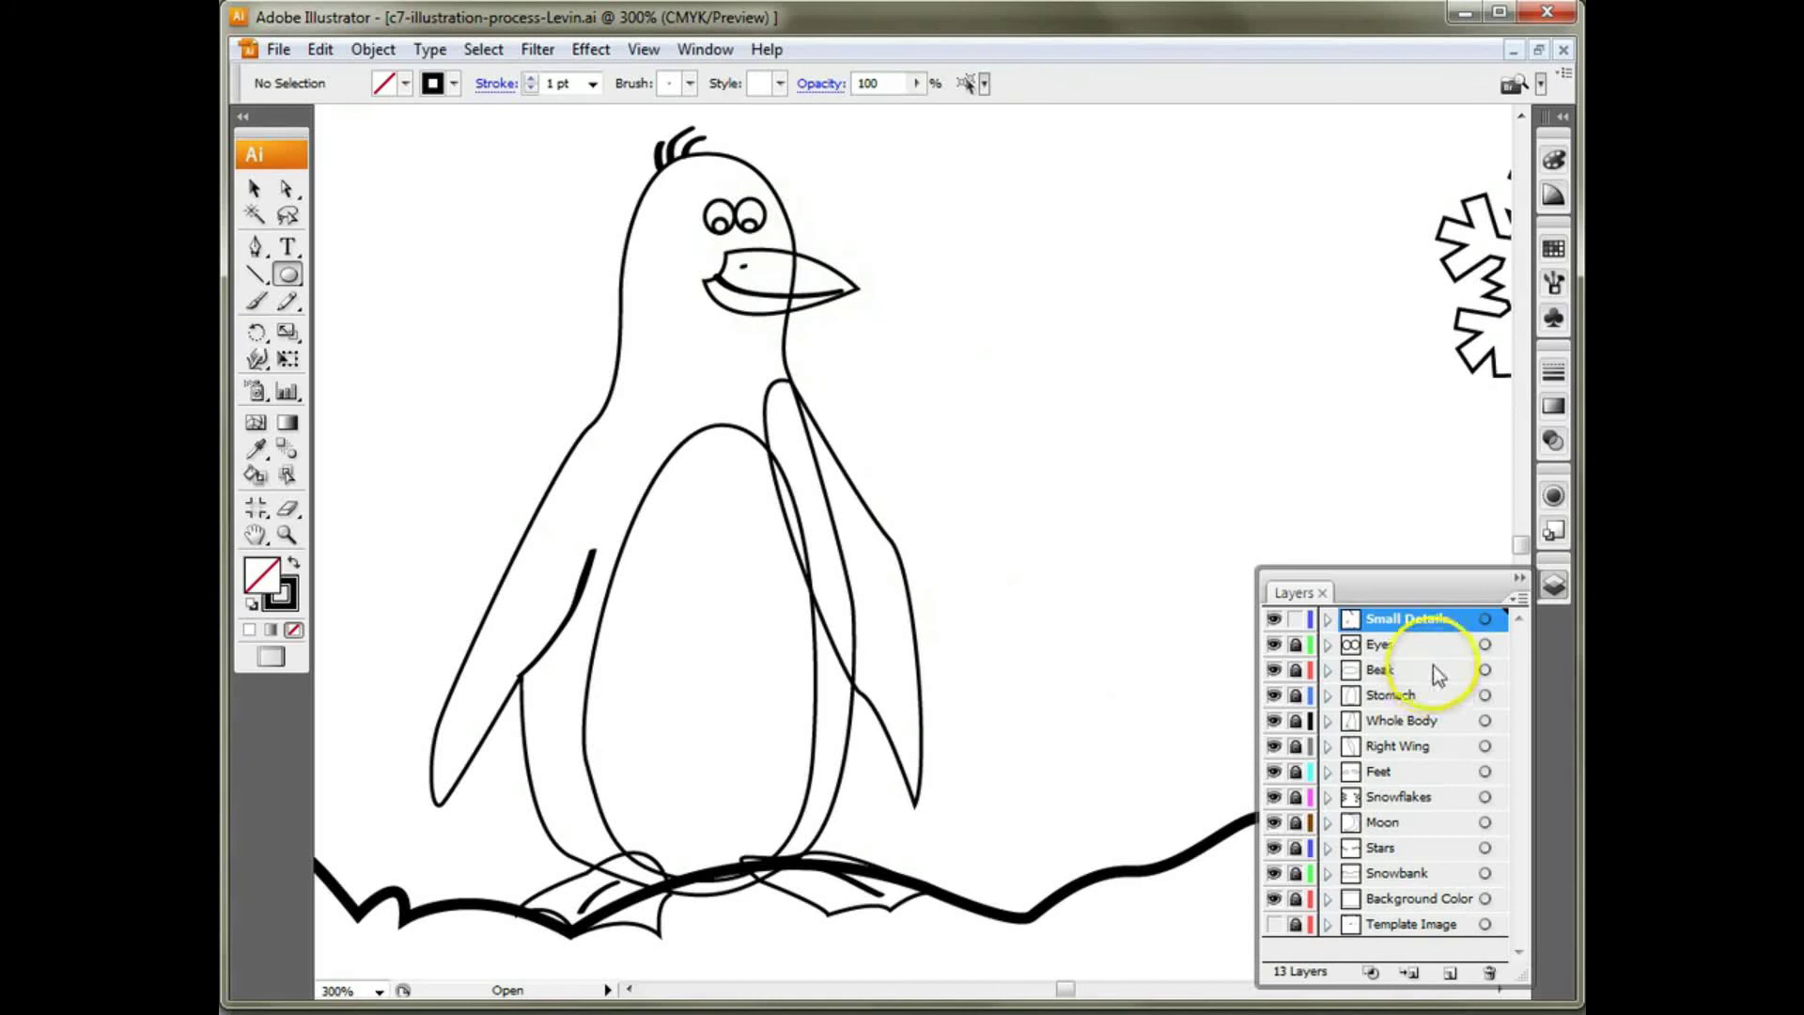
{"action": "left_click", "coordinate": [1295, 618]}
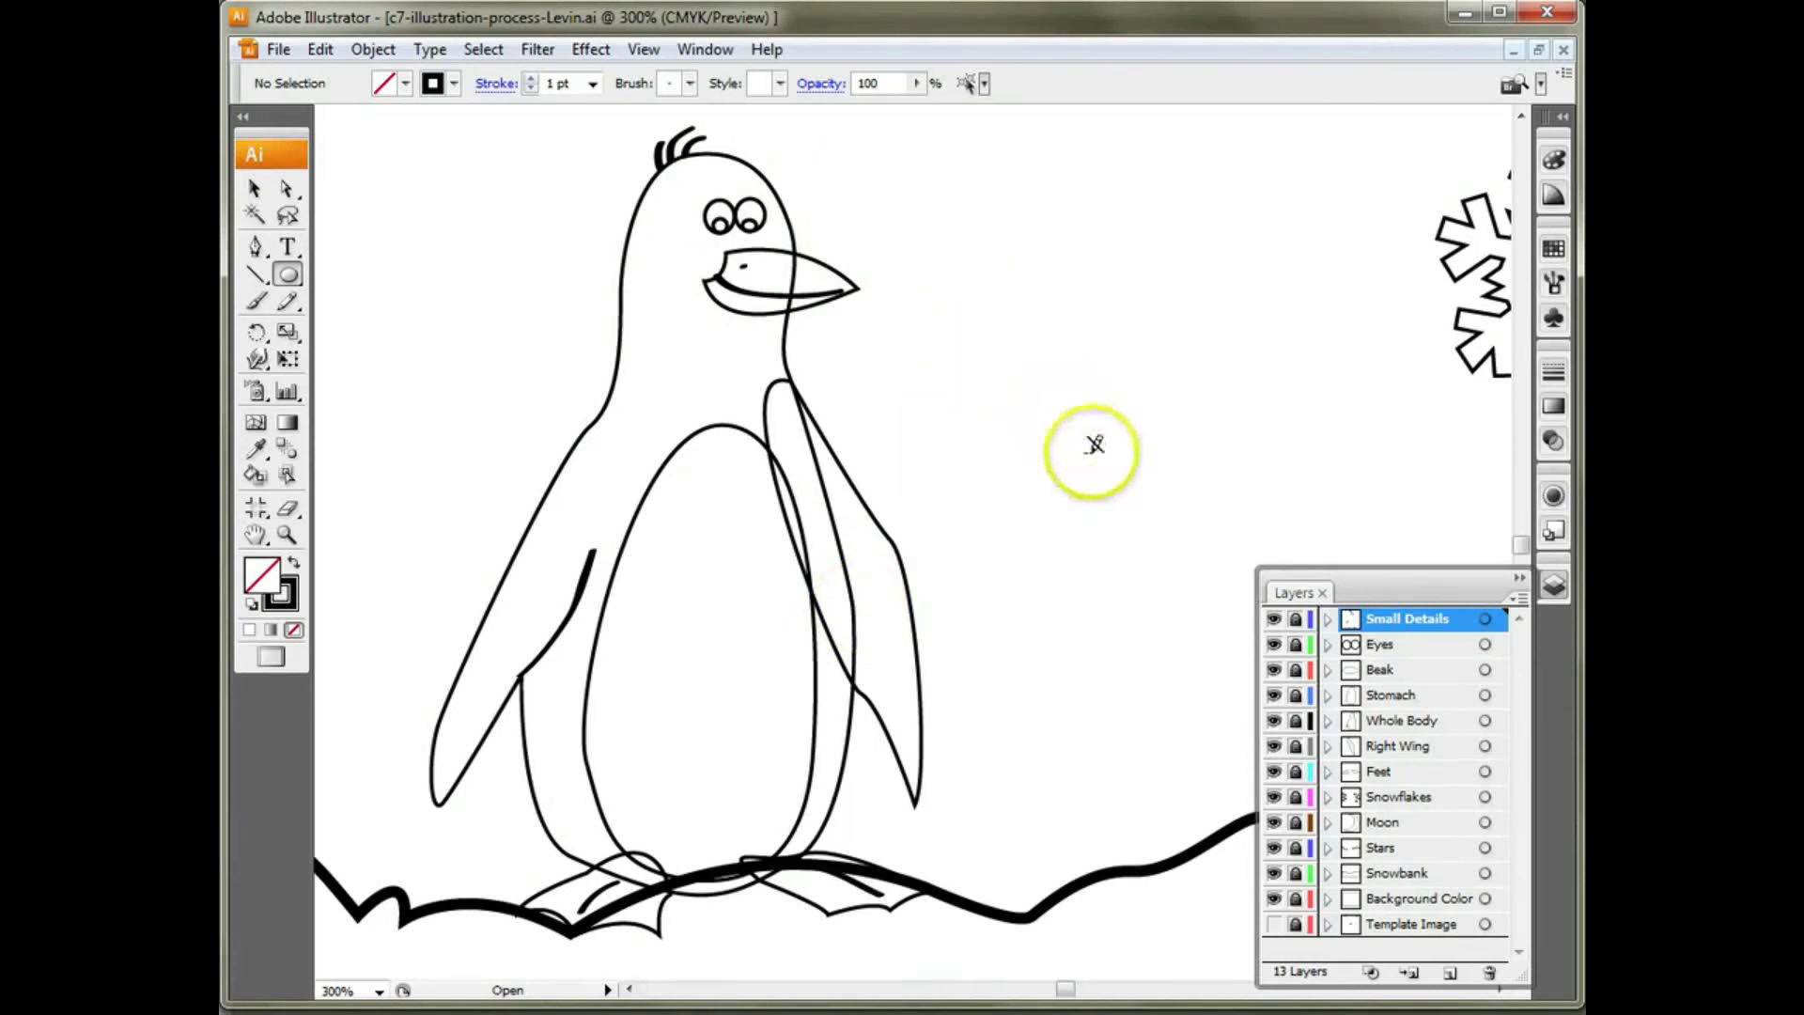
{"action": "key", "text": "ctrl+minus"}
{"action": "key", "text": "ctrl+minus"}
{"action": "key", "text": "ctrl+minus"}
{"action": "key", "text": "ctrl+minus"}
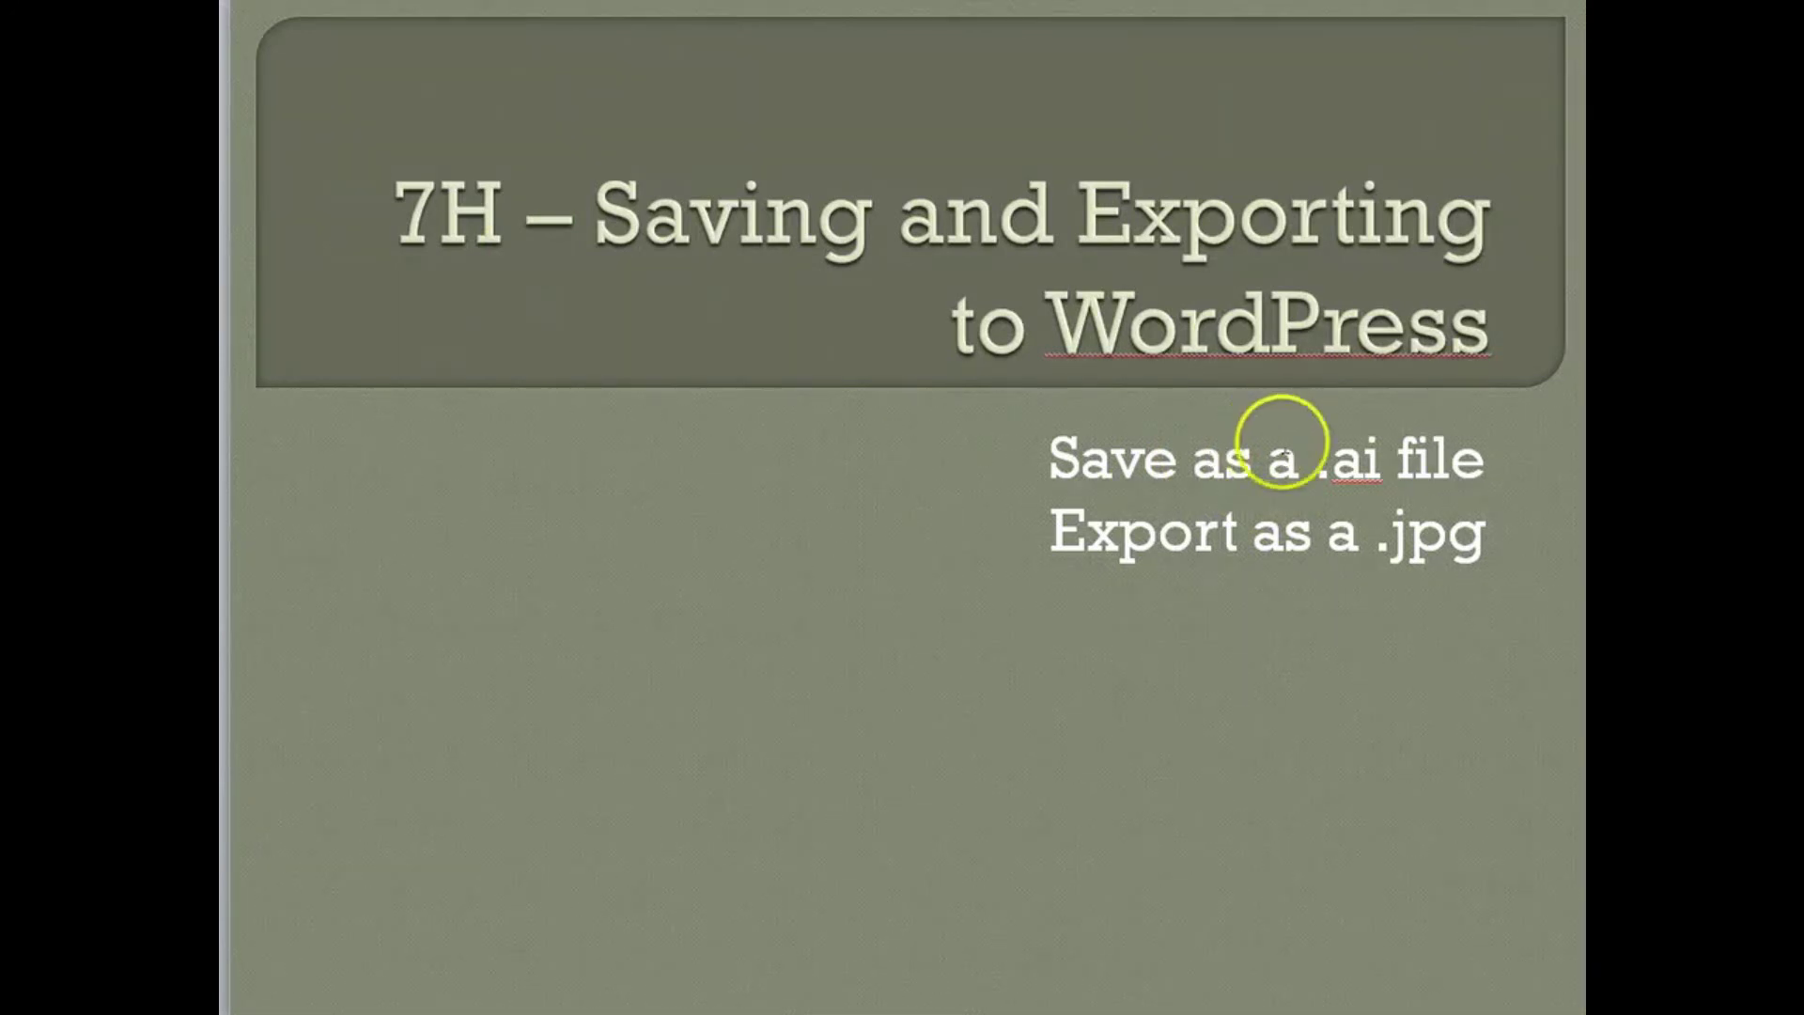
Step: Switch back to Illustrator, move its window aside and save the document under its current name
{"action": "key", "text": "alt+Tab"}
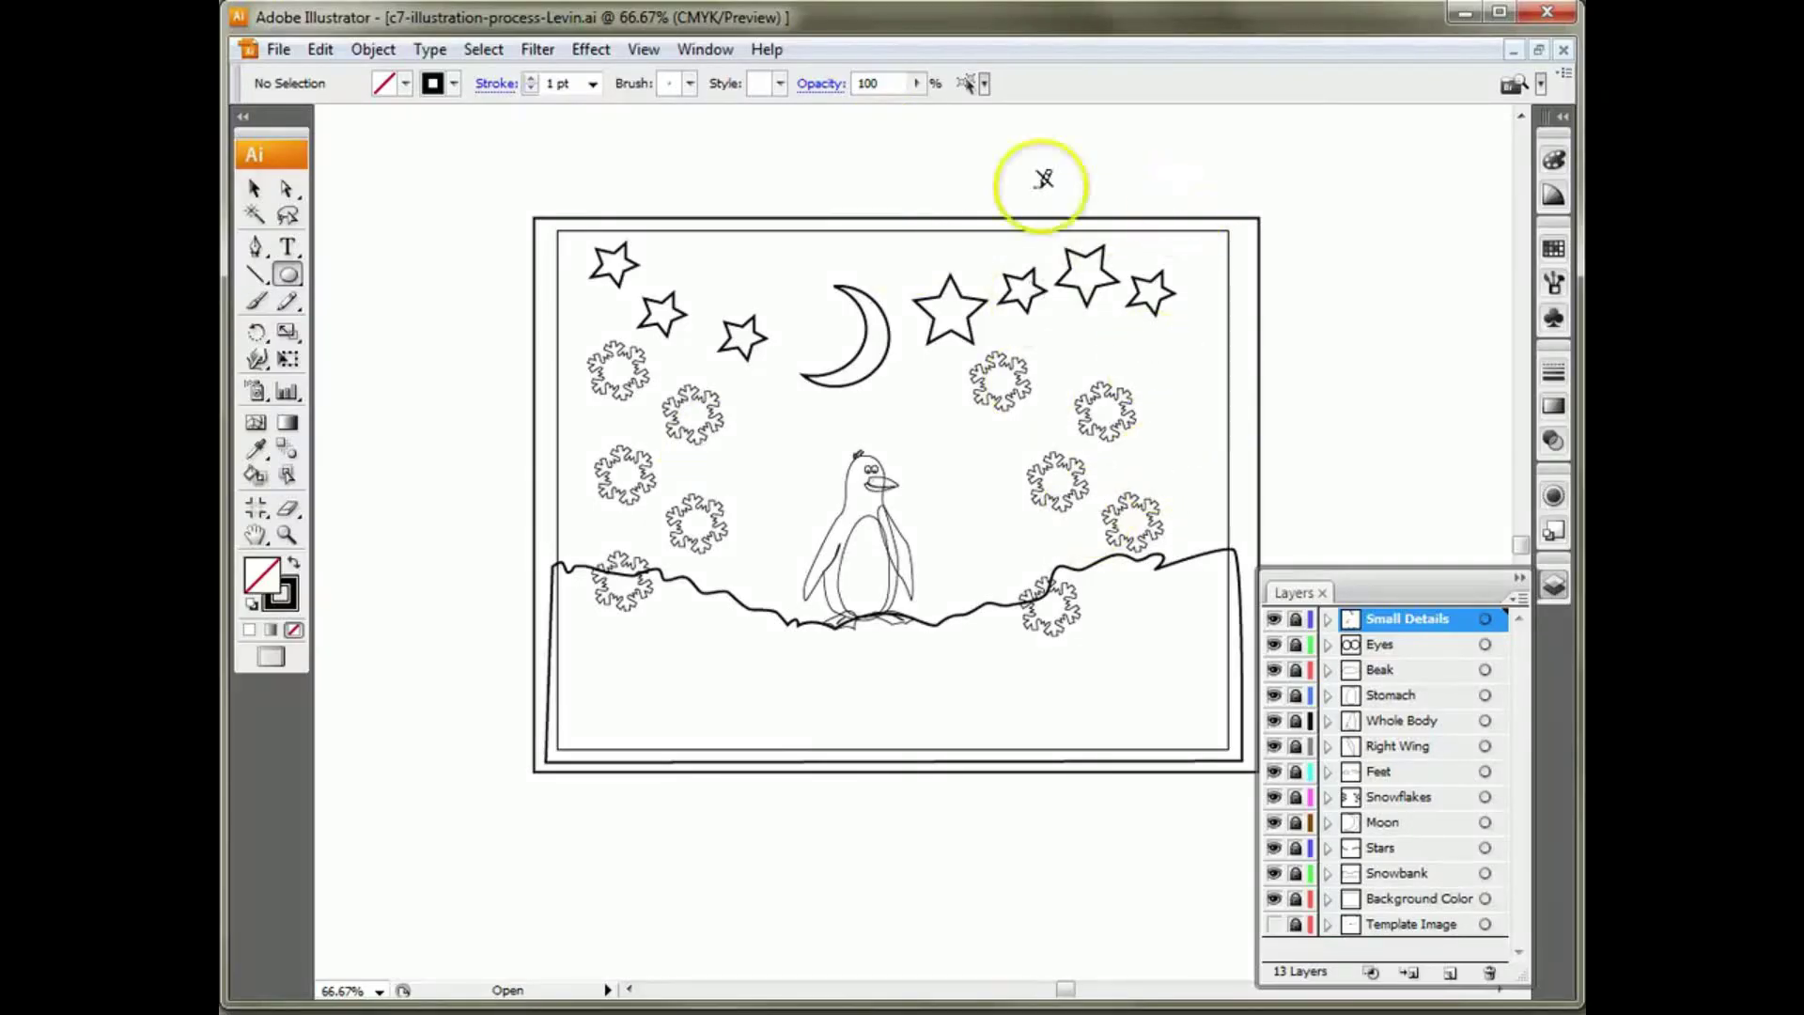
{"action": "left_click", "coordinate": [281, 52]}
{"action": "left_click", "coordinate": [281, 52]}
{"action": "left_click_drag", "start_coordinate": [400, 17], "coordinate": [949, 20]}
{"action": "left_click", "coordinate": [831, 53]}
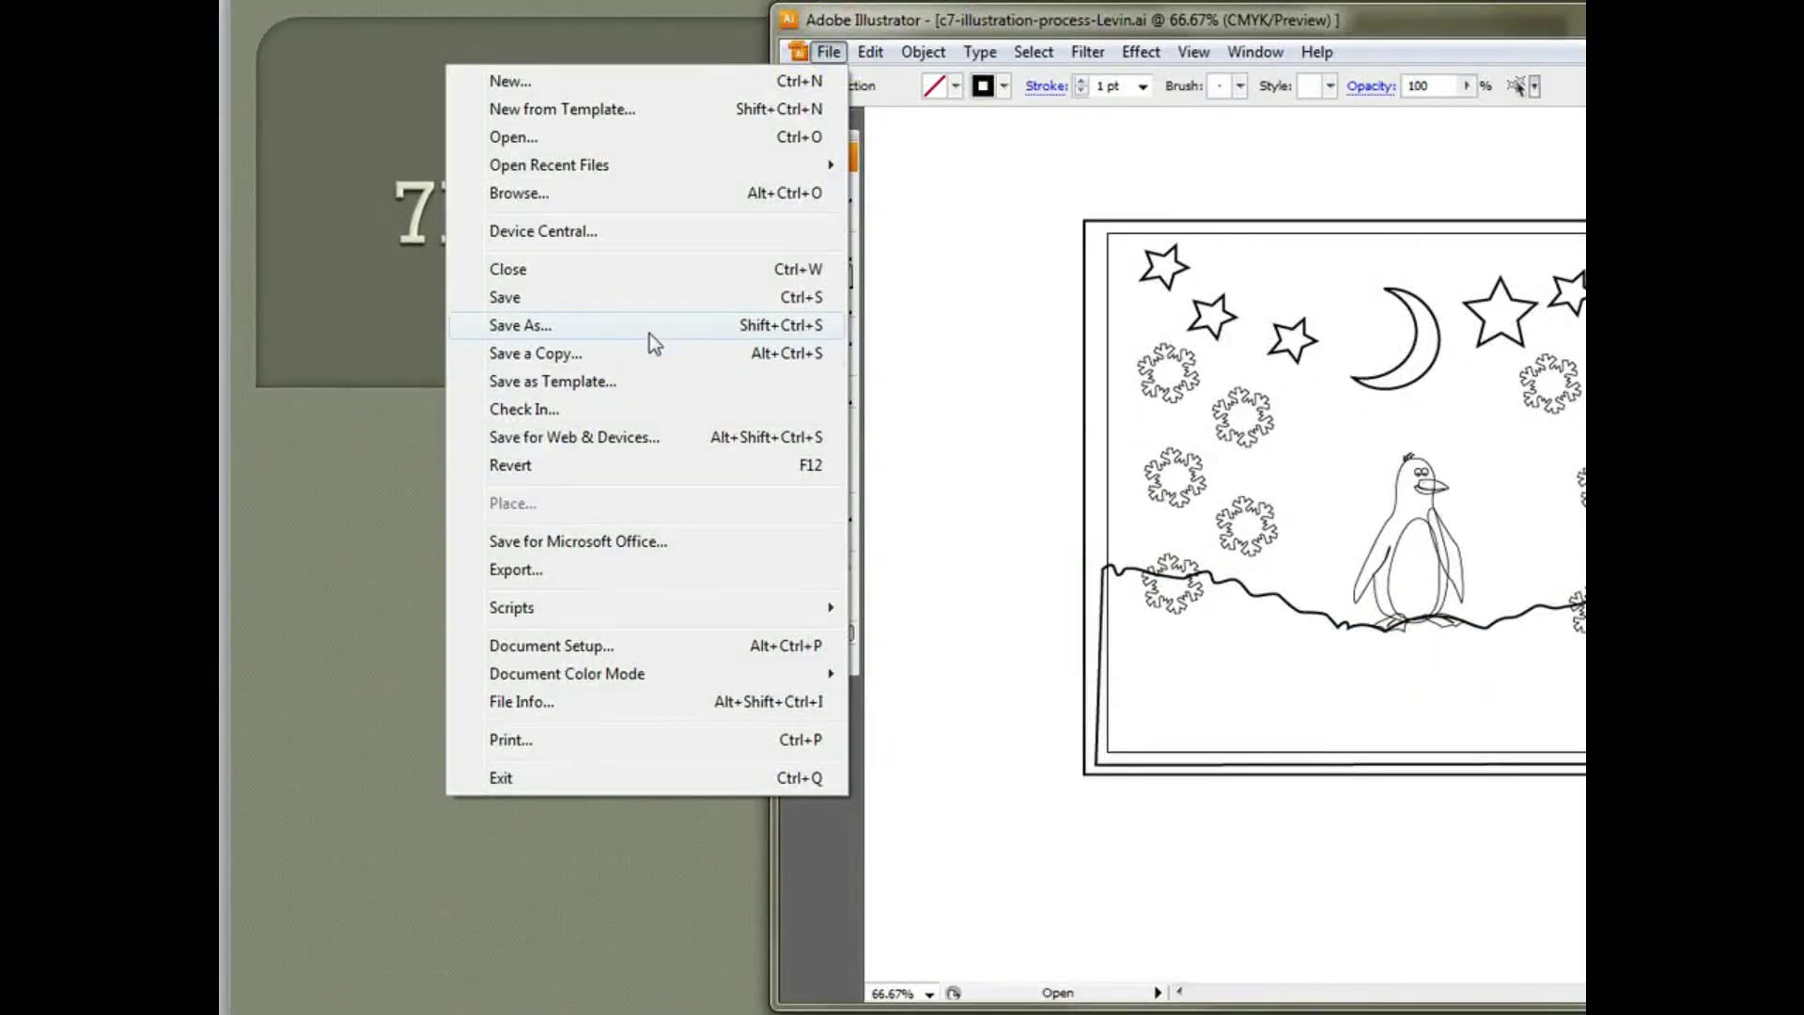
{"action": "left_click", "coordinate": [630, 302]}
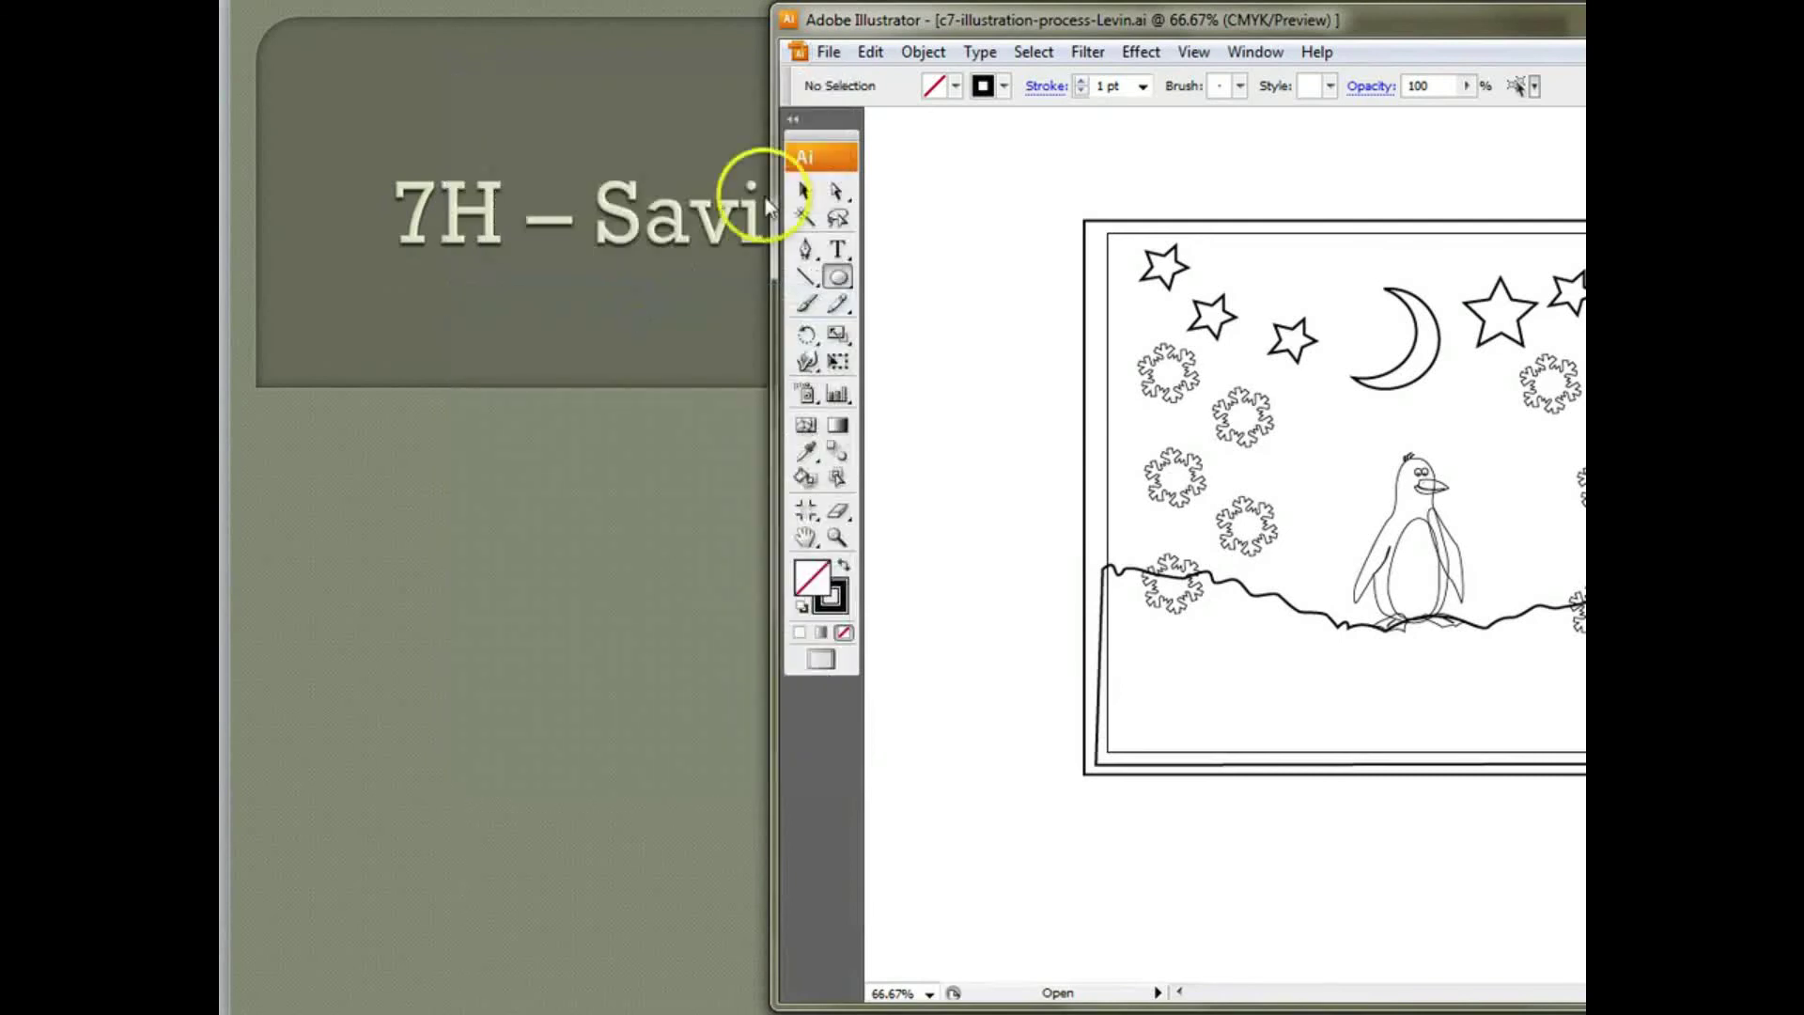
Step: Start saving the drawing as a separate file and browse from the desktop through the class folder into the IllustrationProcesss folder
{"action": "left_click", "coordinate": [825, 52]}
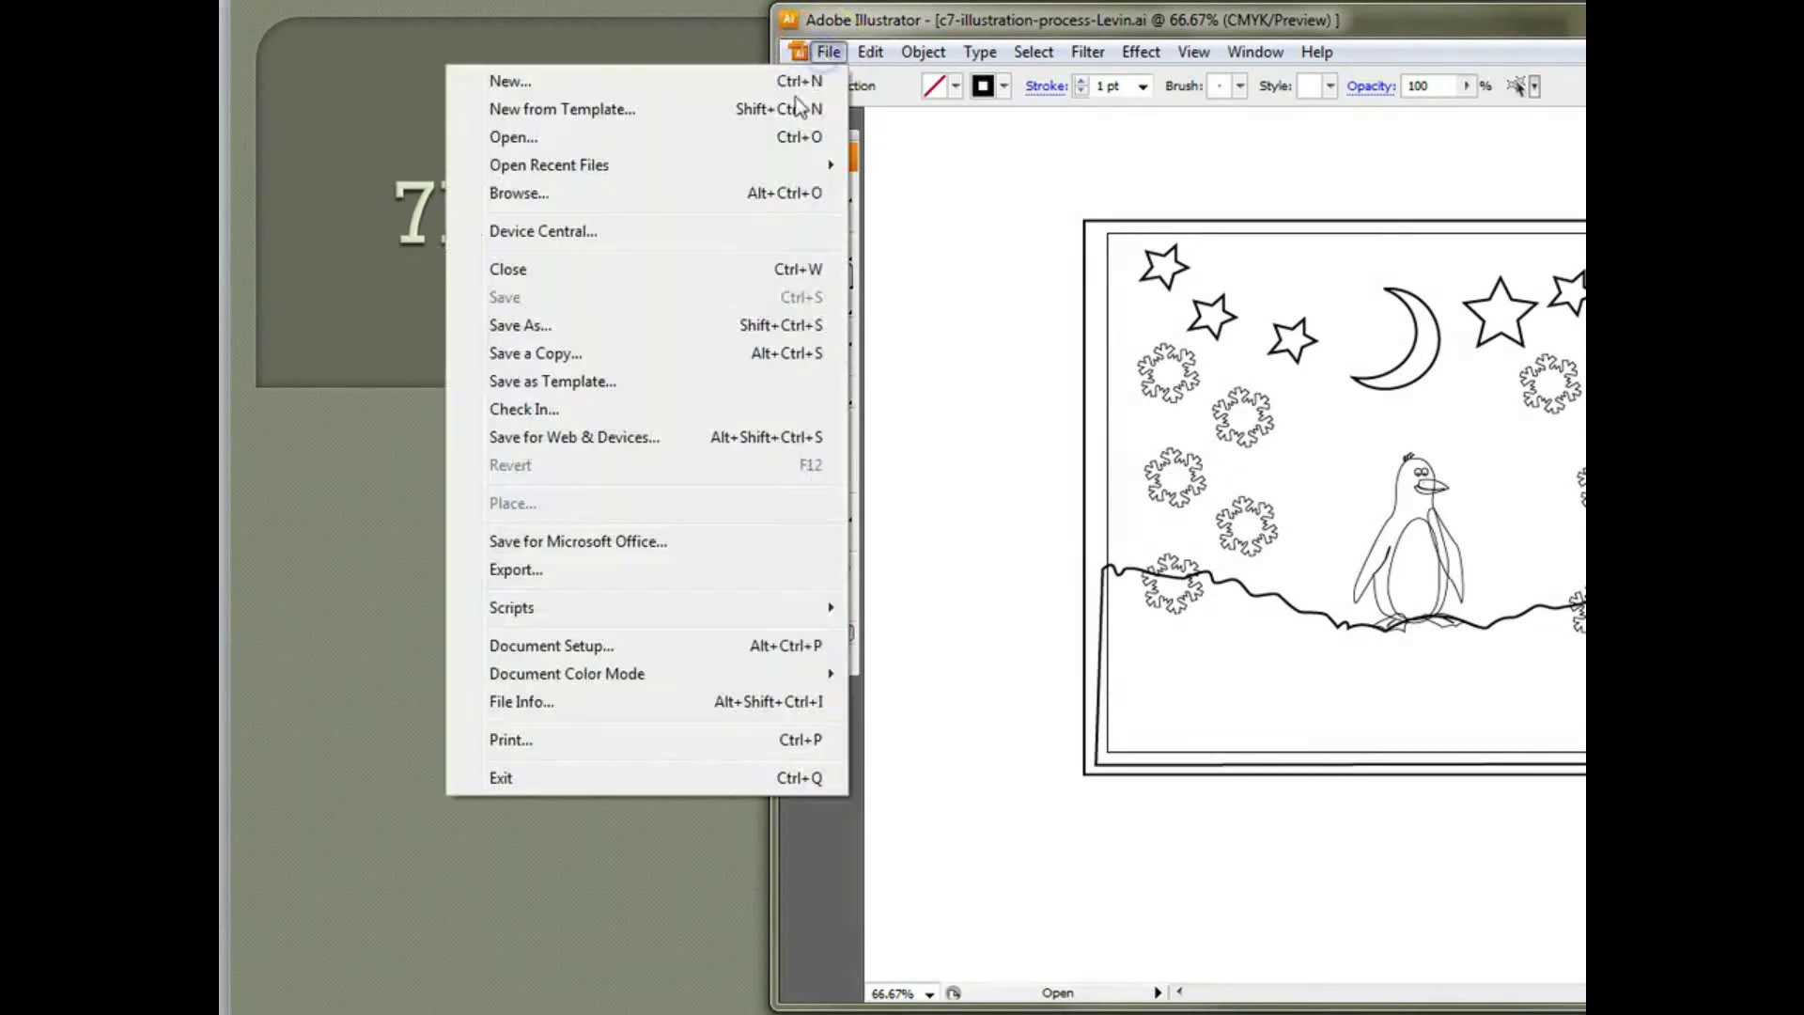
{"action": "left_click", "coordinate": [701, 325]}
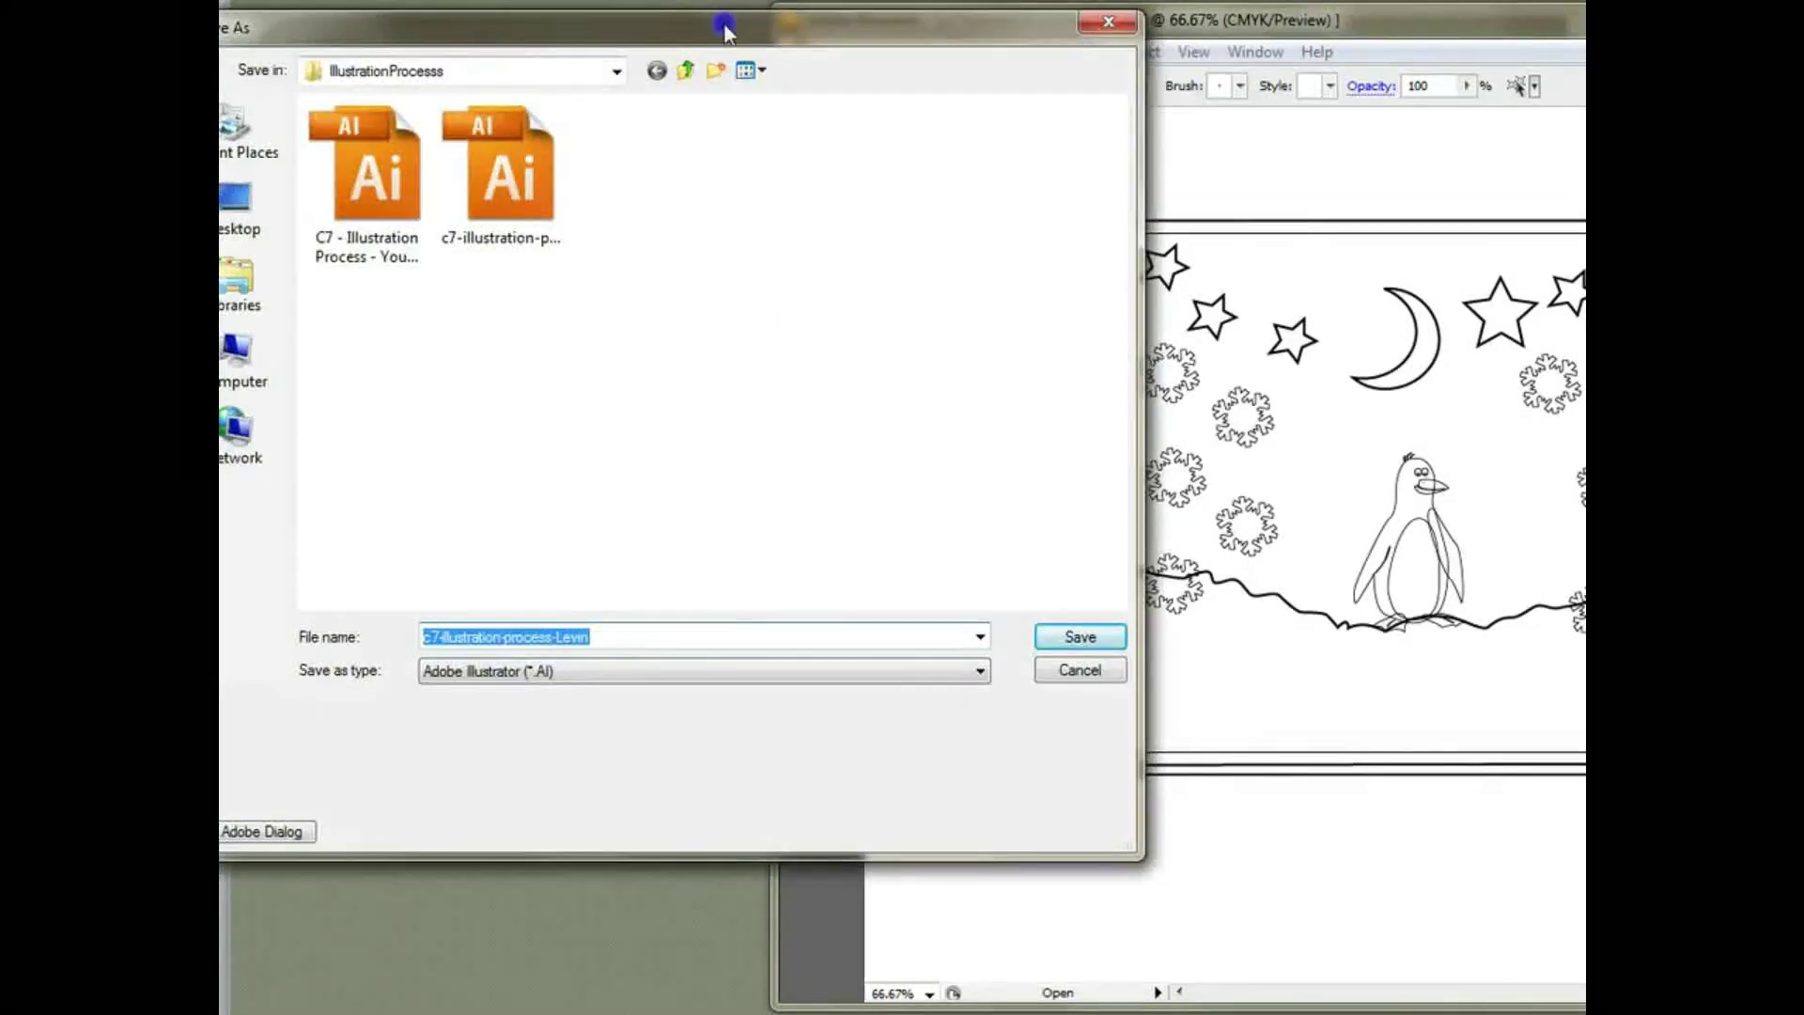
{"action": "left_click_drag", "start_coordinate": [723, 28], "coordinate": [863, 28]}
{"action": "left_click", "coordinate": [419, 212]}
{"action": "double_click", "coordinate": [835, 340]}
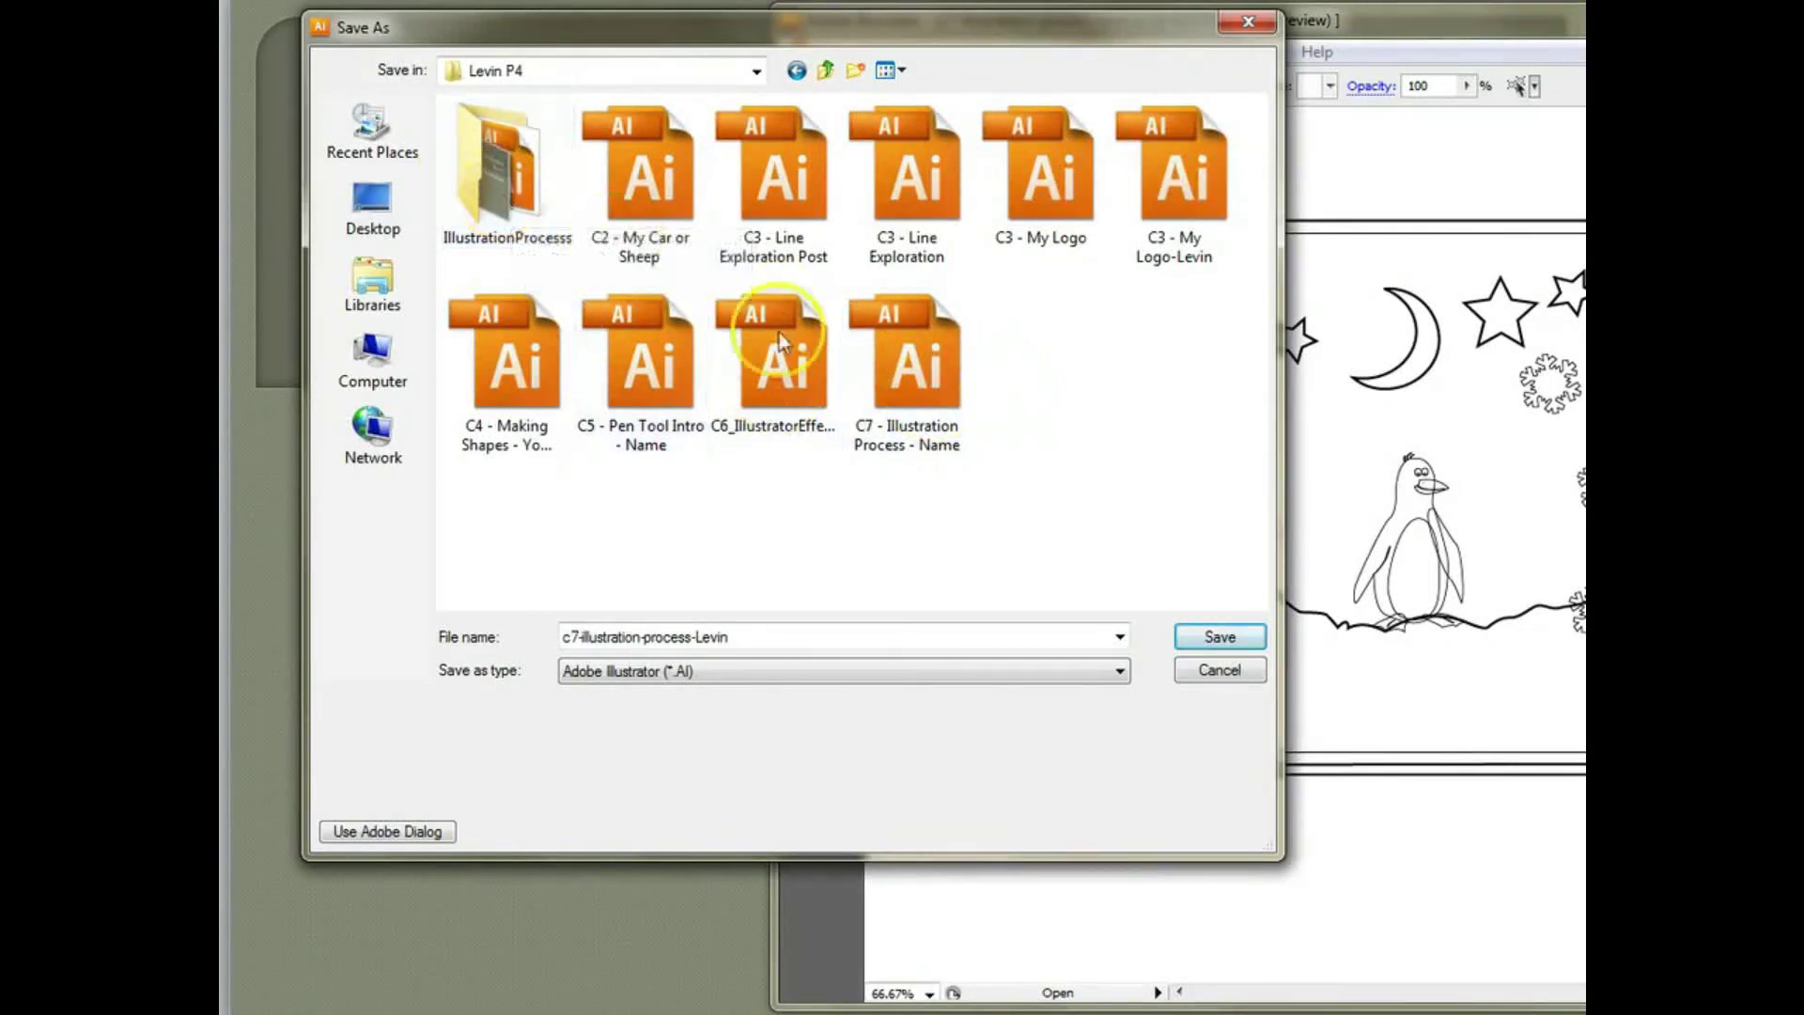
{"action": "double_click", "coordinate": [502, 190]}
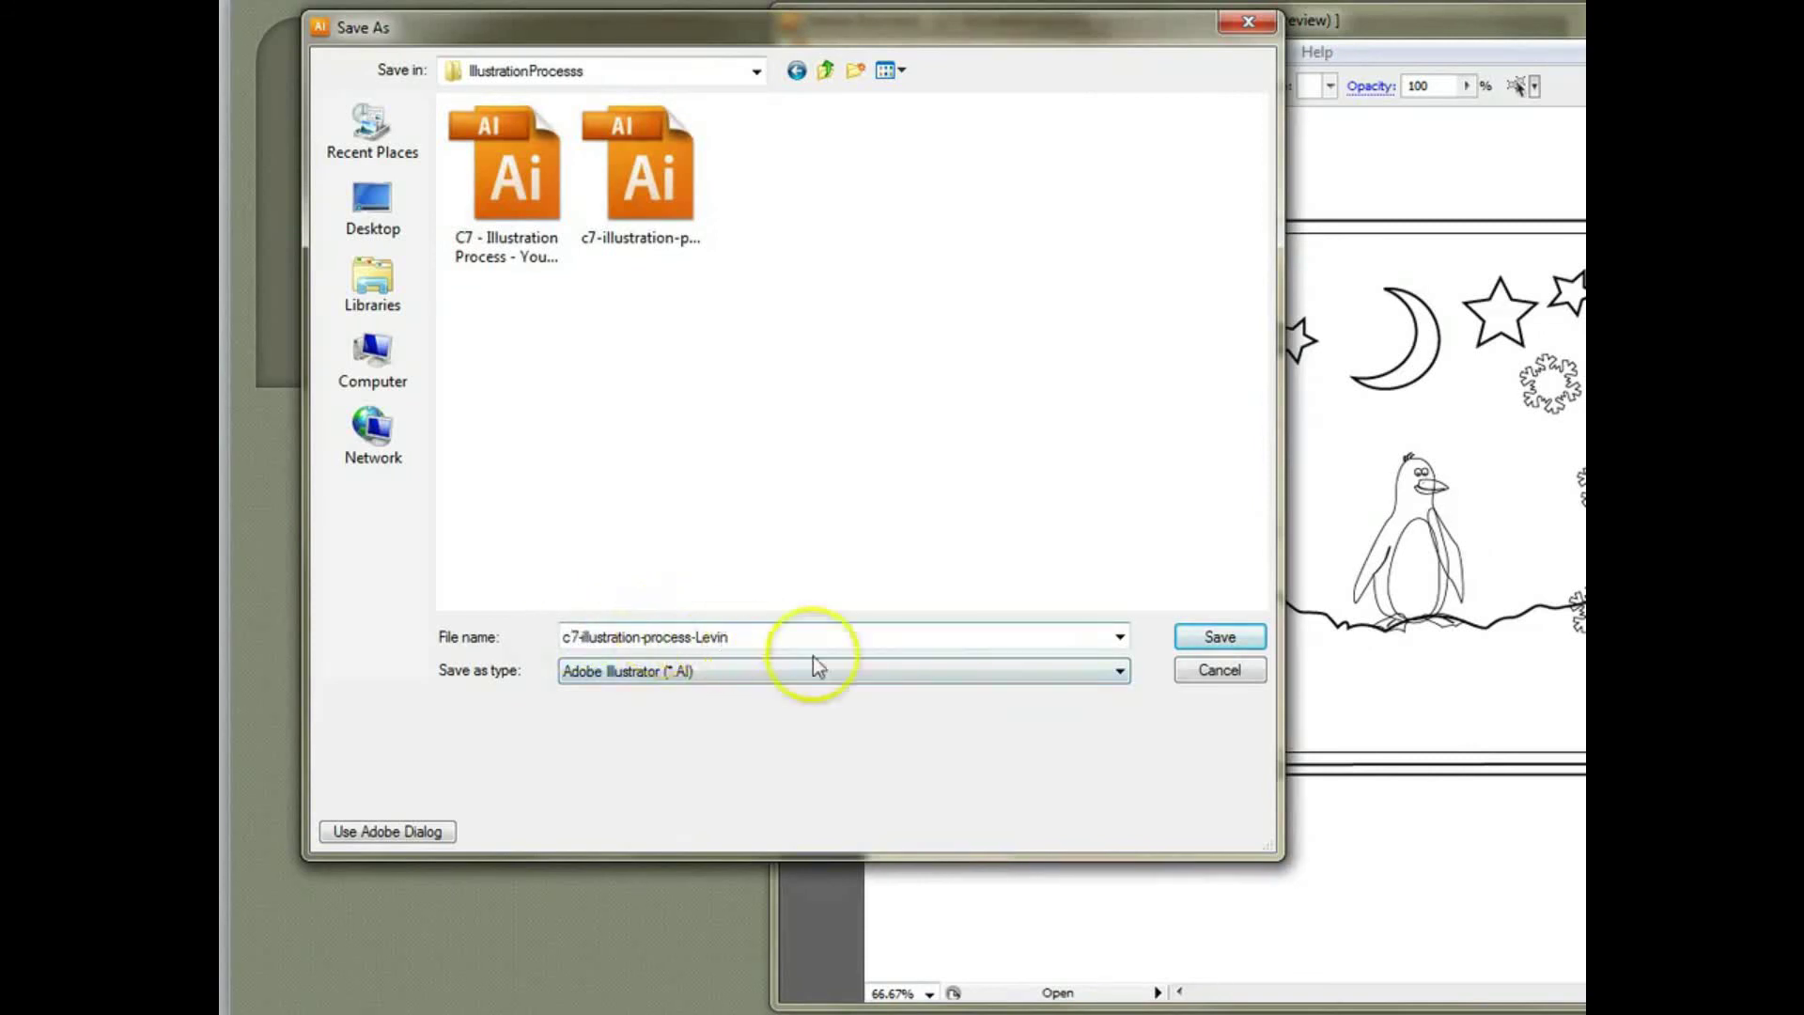
Step: Save the drawing in Adobe Illustrator (*.AI) format under its current name, replacing the existing file and accepting the Illustrator CS3 options
{"action": "left_click", "coordinate": [1216, 636]}
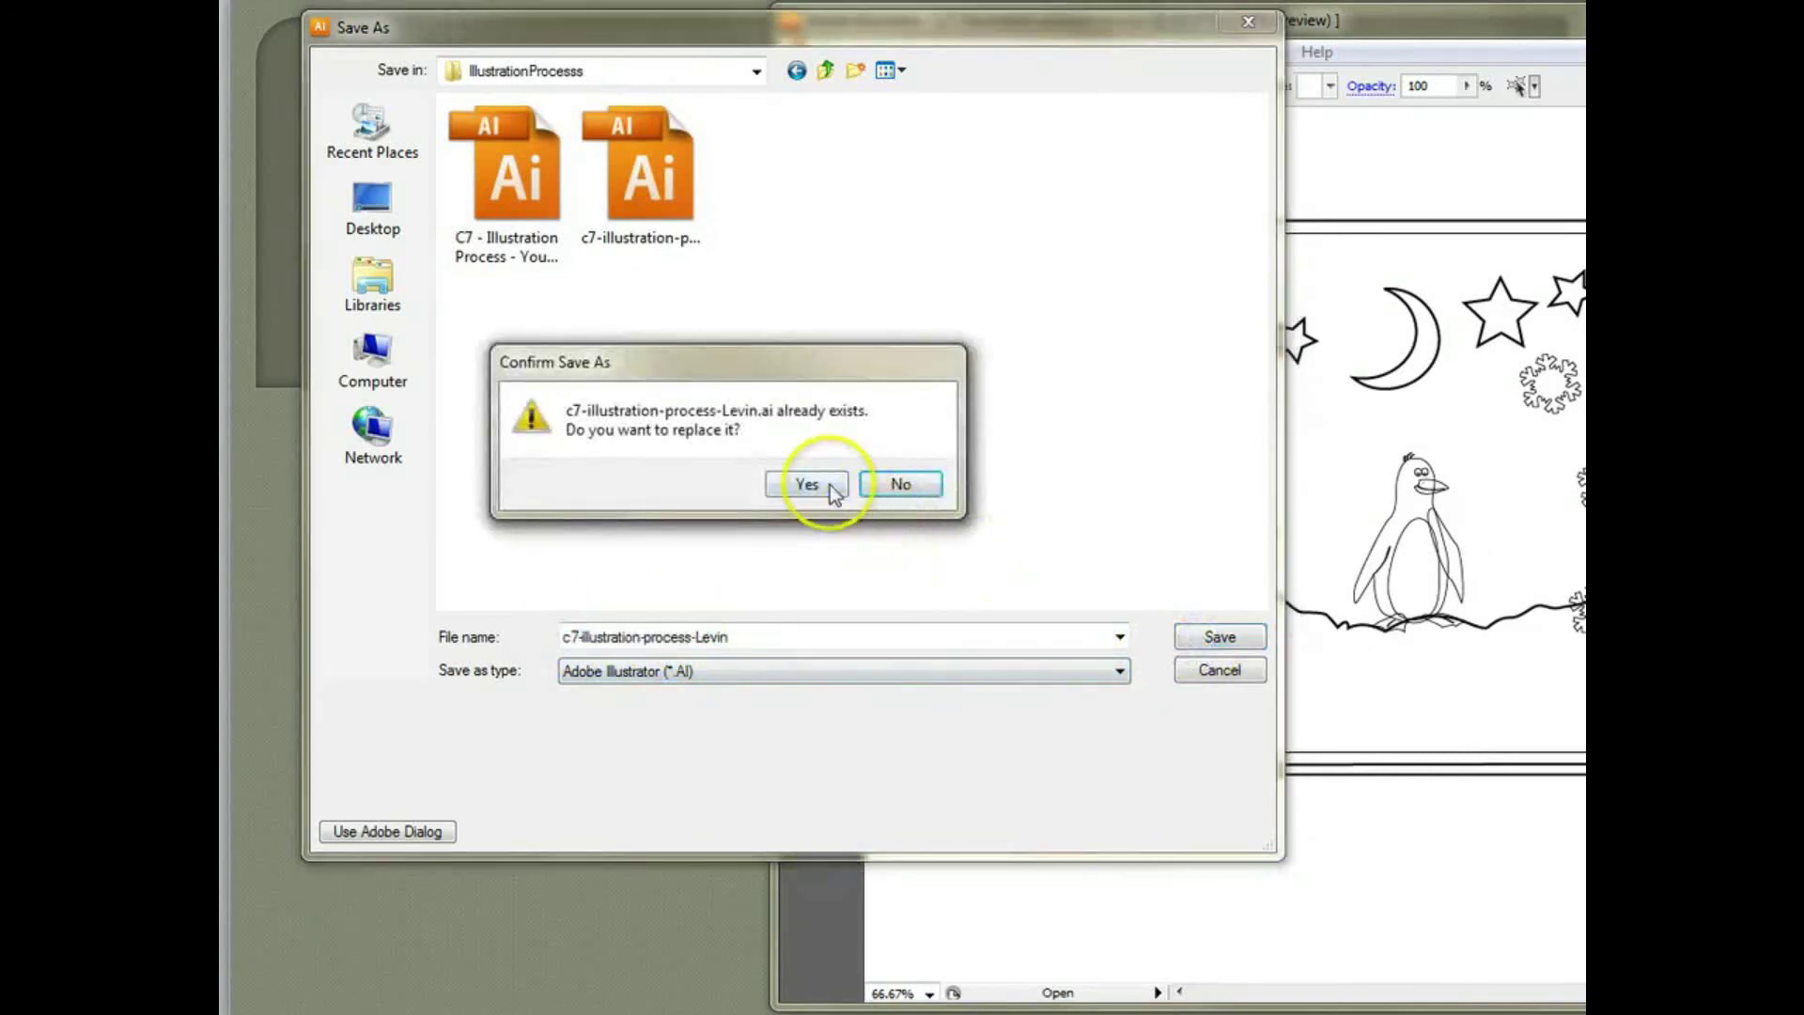
{"action": "left_click", "coordinate": [827, 483]}
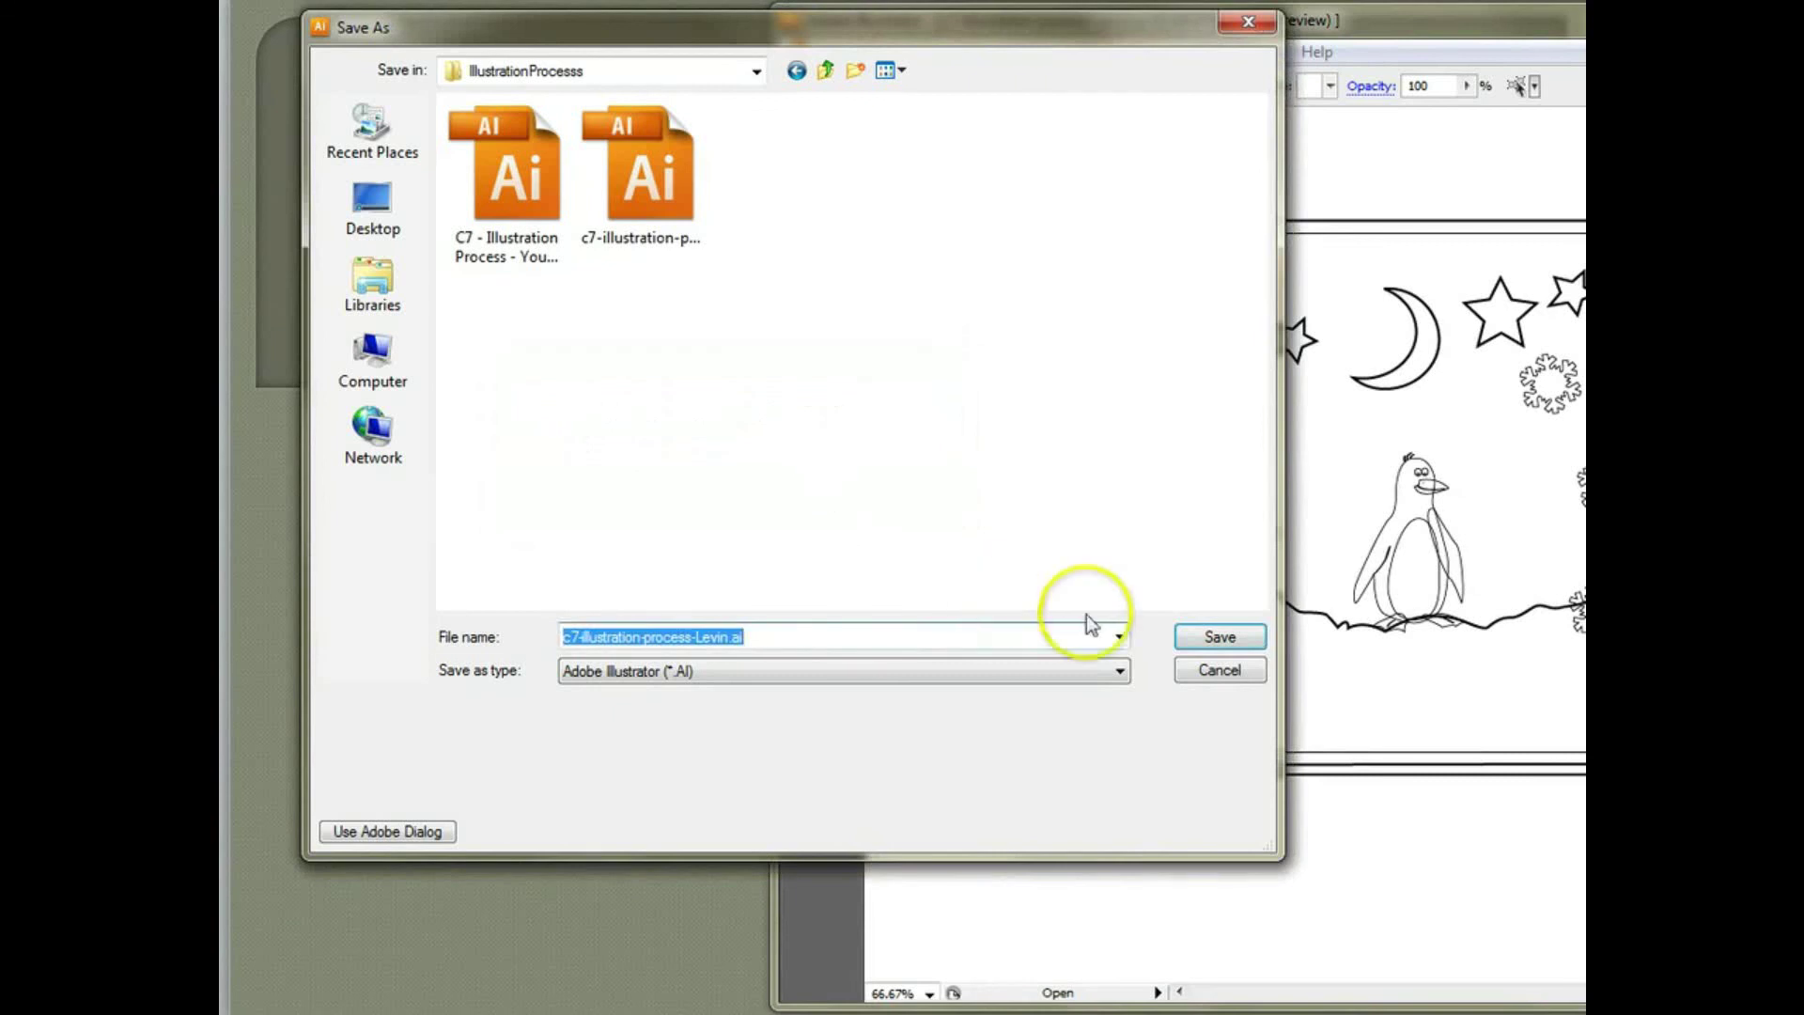
{"action": "left_click", "coordinate": [1189, 634]}
{"action": "left_click", "coordinate": [806, 485]}
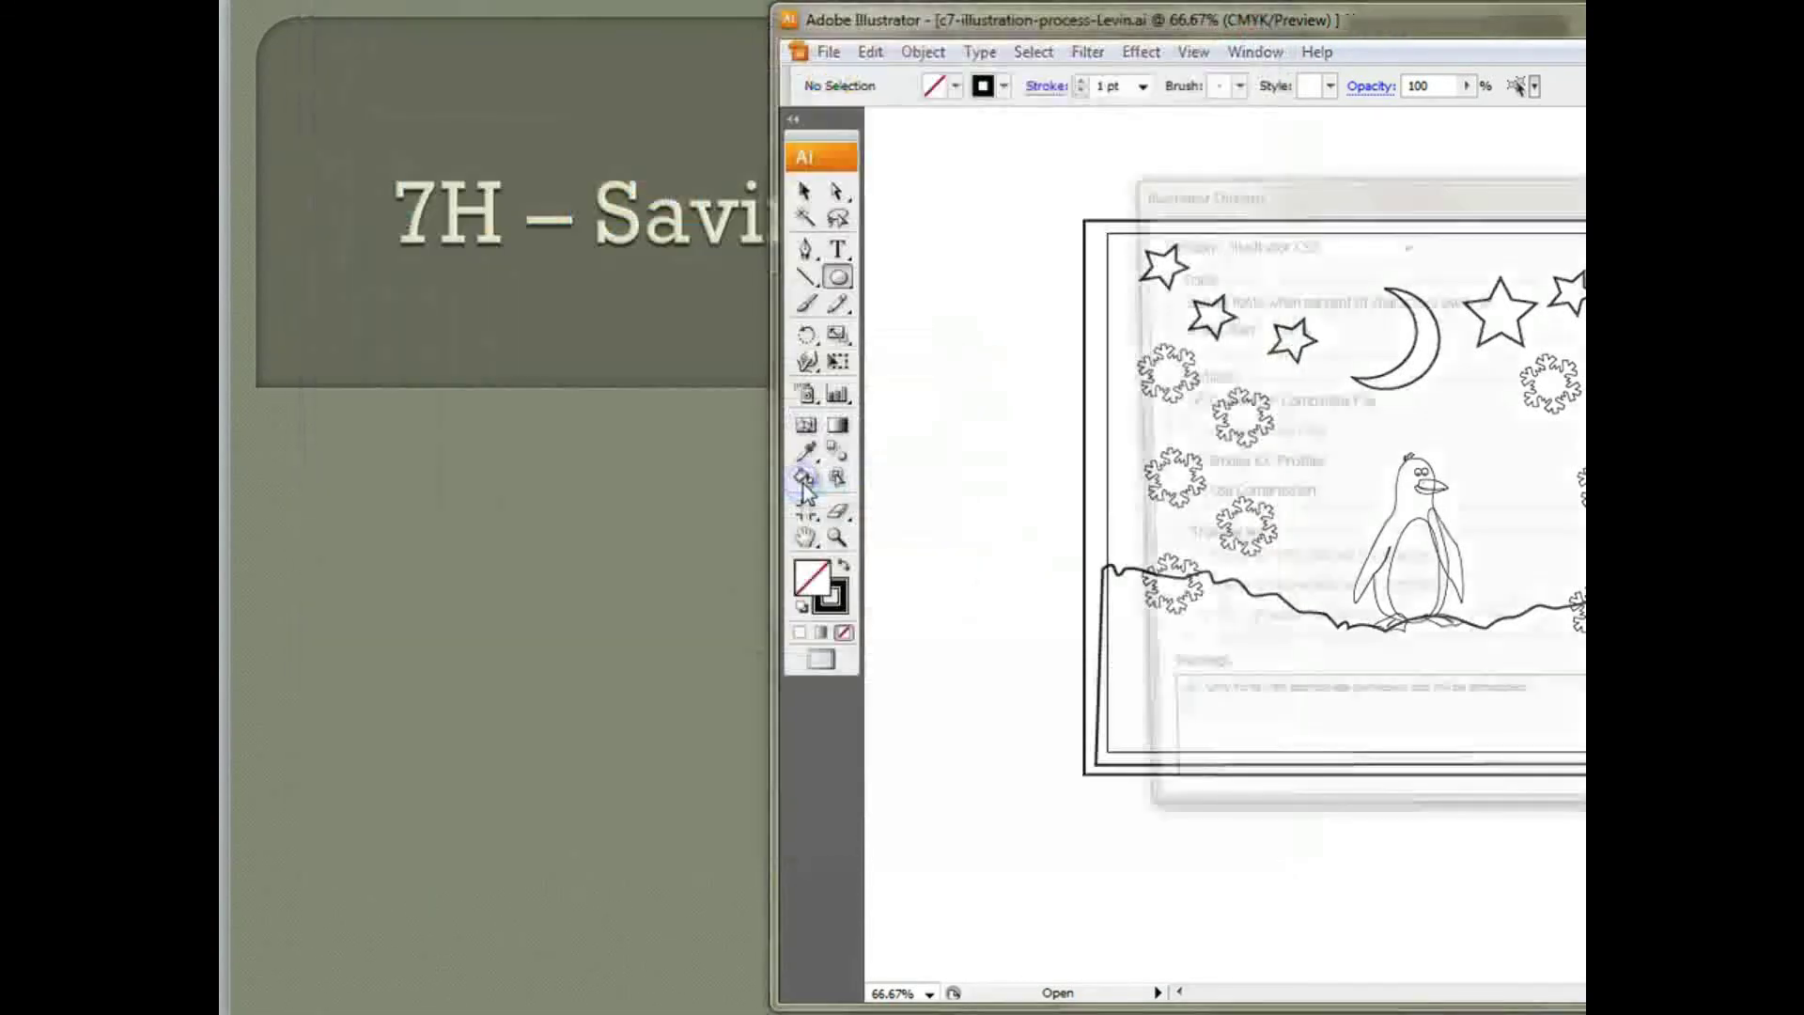
{"action": "left_click_drag", "start_coordinate": [1386, 205], "coordinate": [1025, 227]}
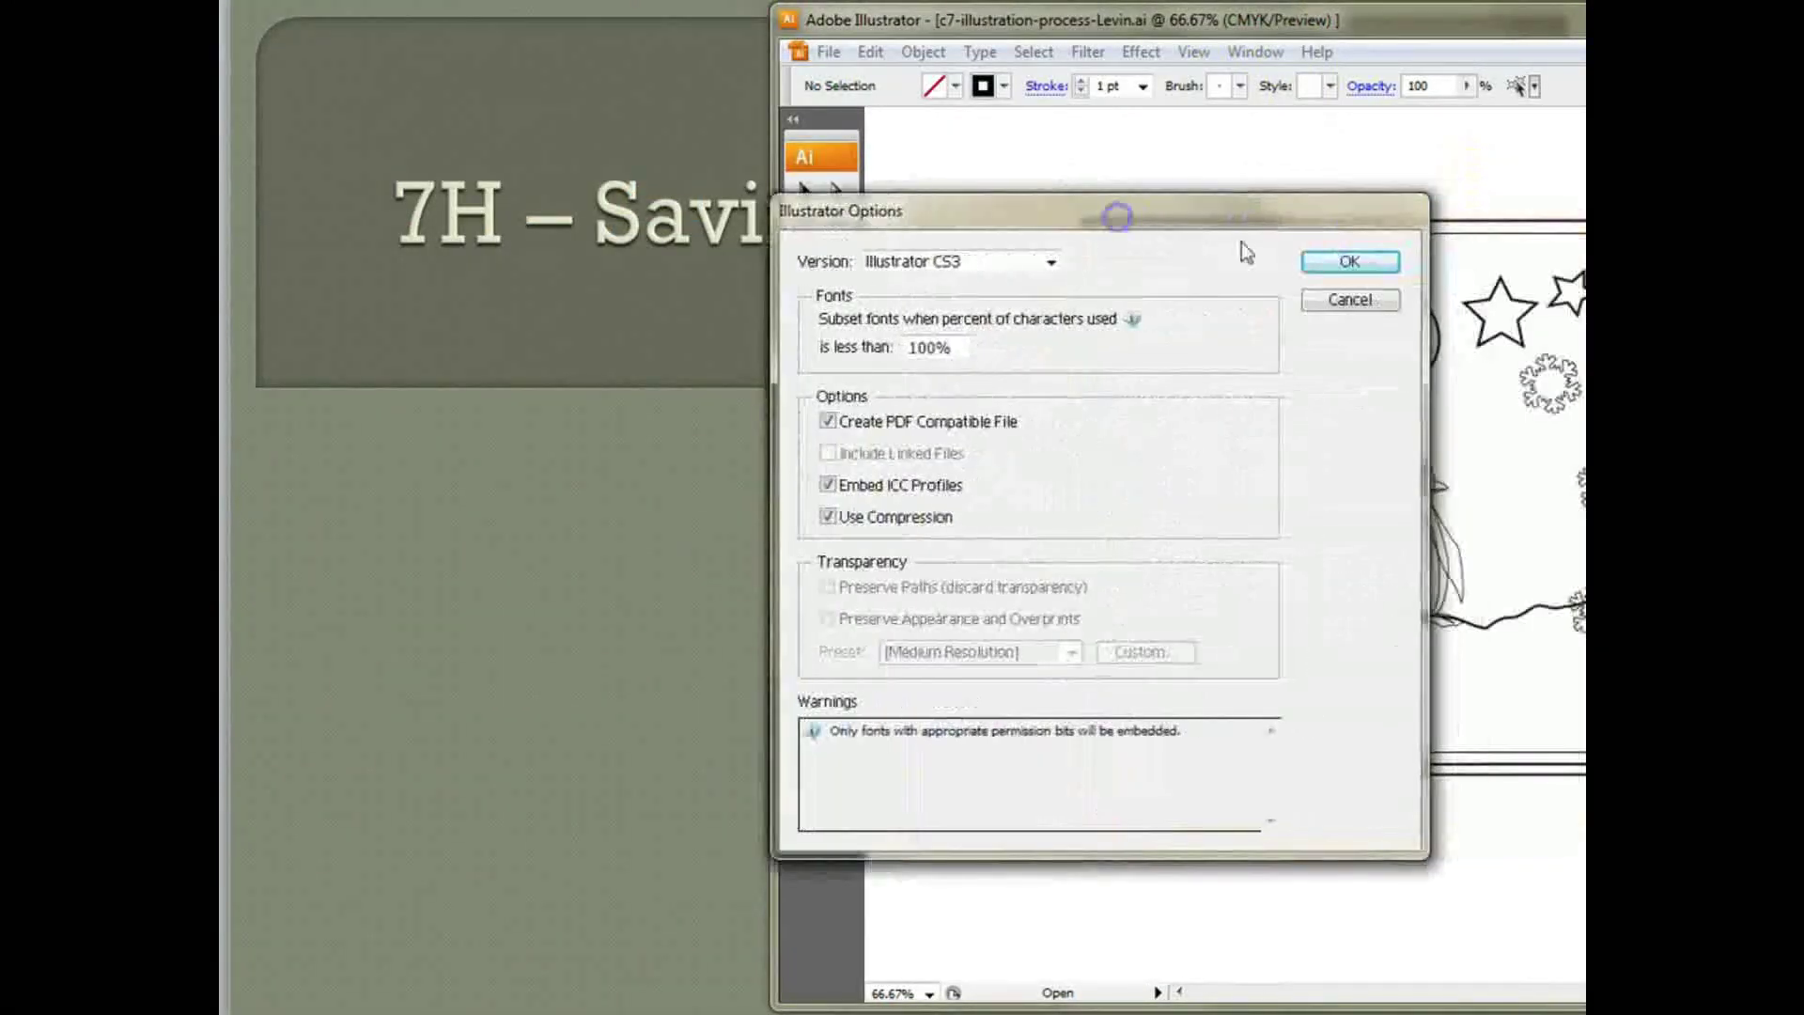
{"action": "left_click", "coordinate": [1359, 266]}
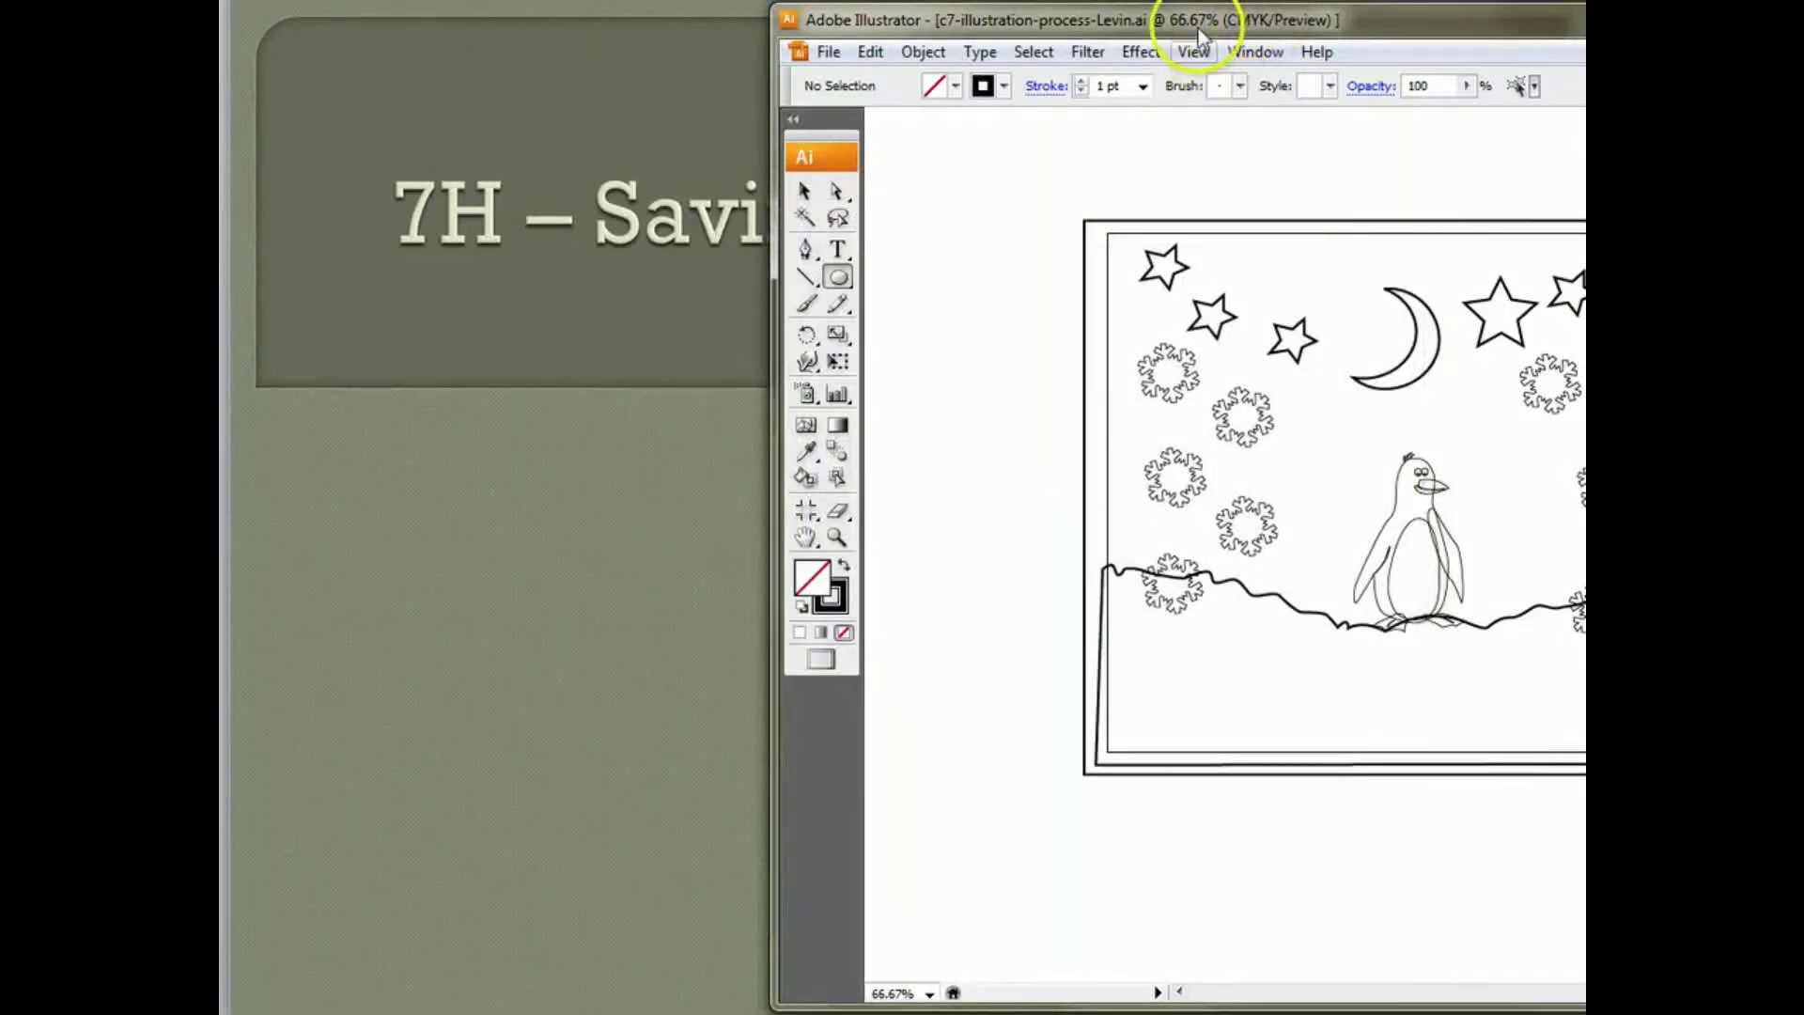
Step: Start exporting the drawing and choose JPEG (*.JPG) as the file type
{"action": "left_click", "coordinate": [827, 51]}
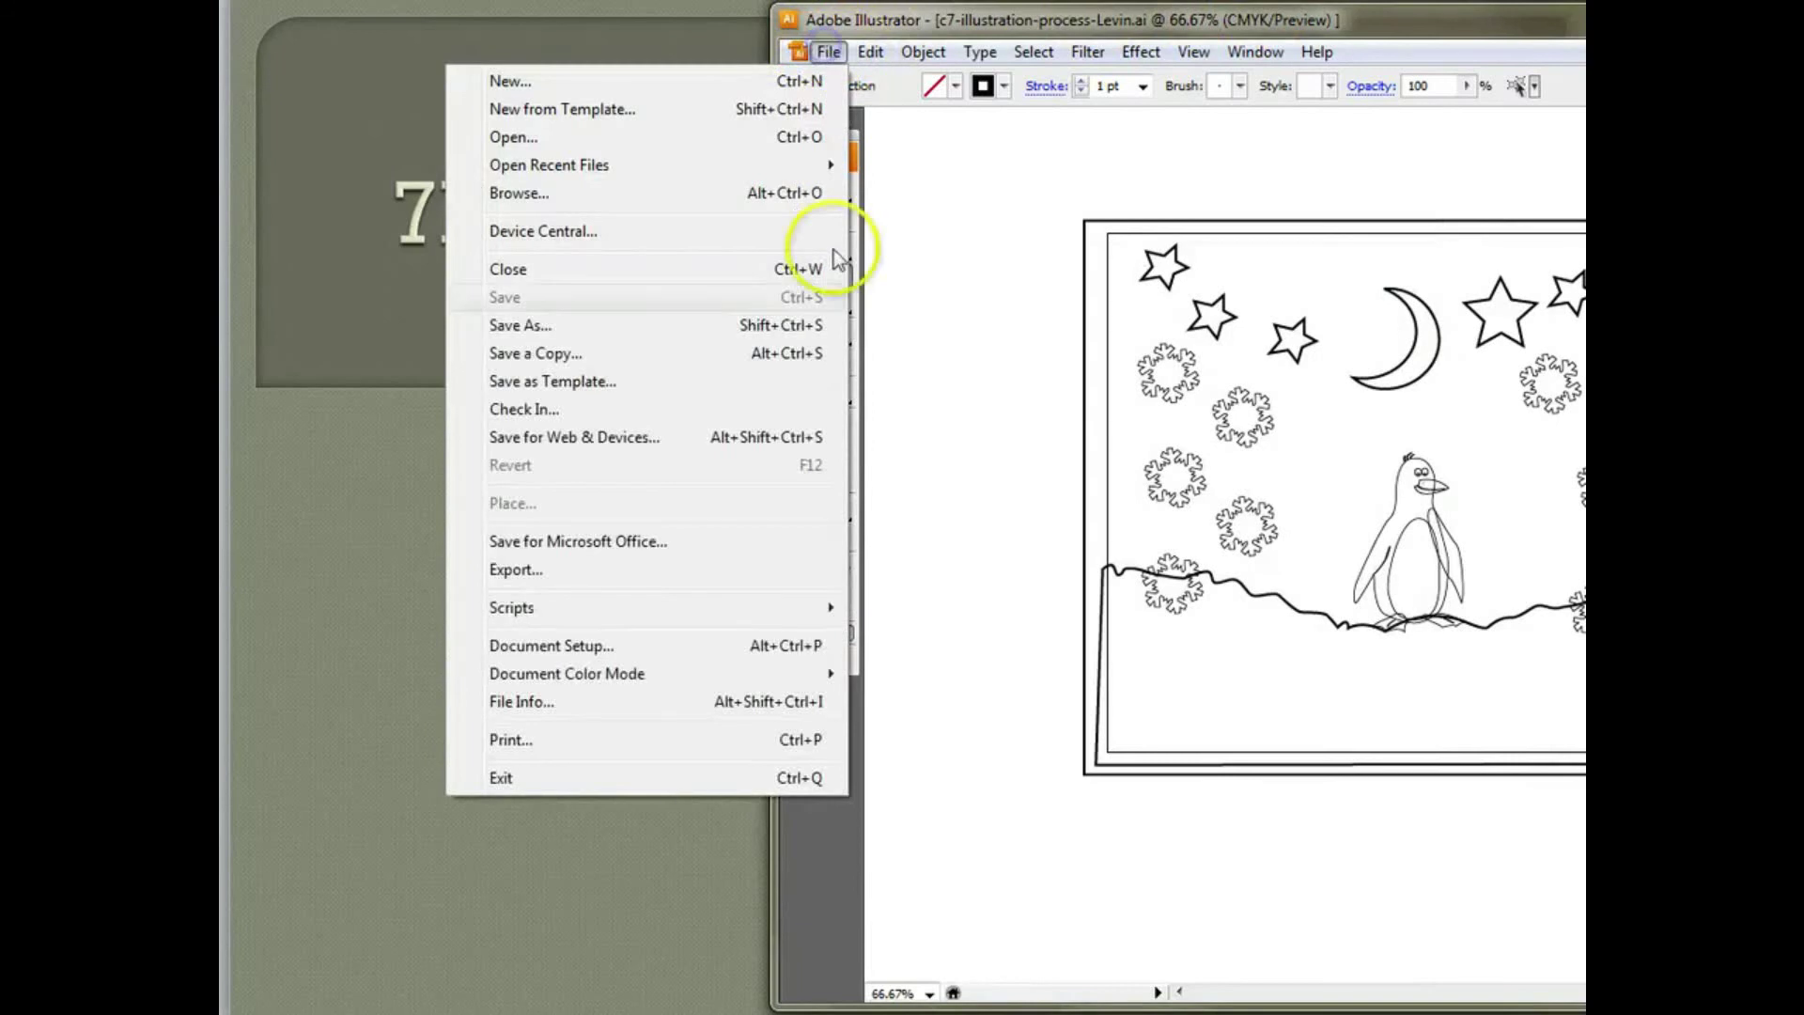
{"action": "left_click", "coordinate": [701, 575]}
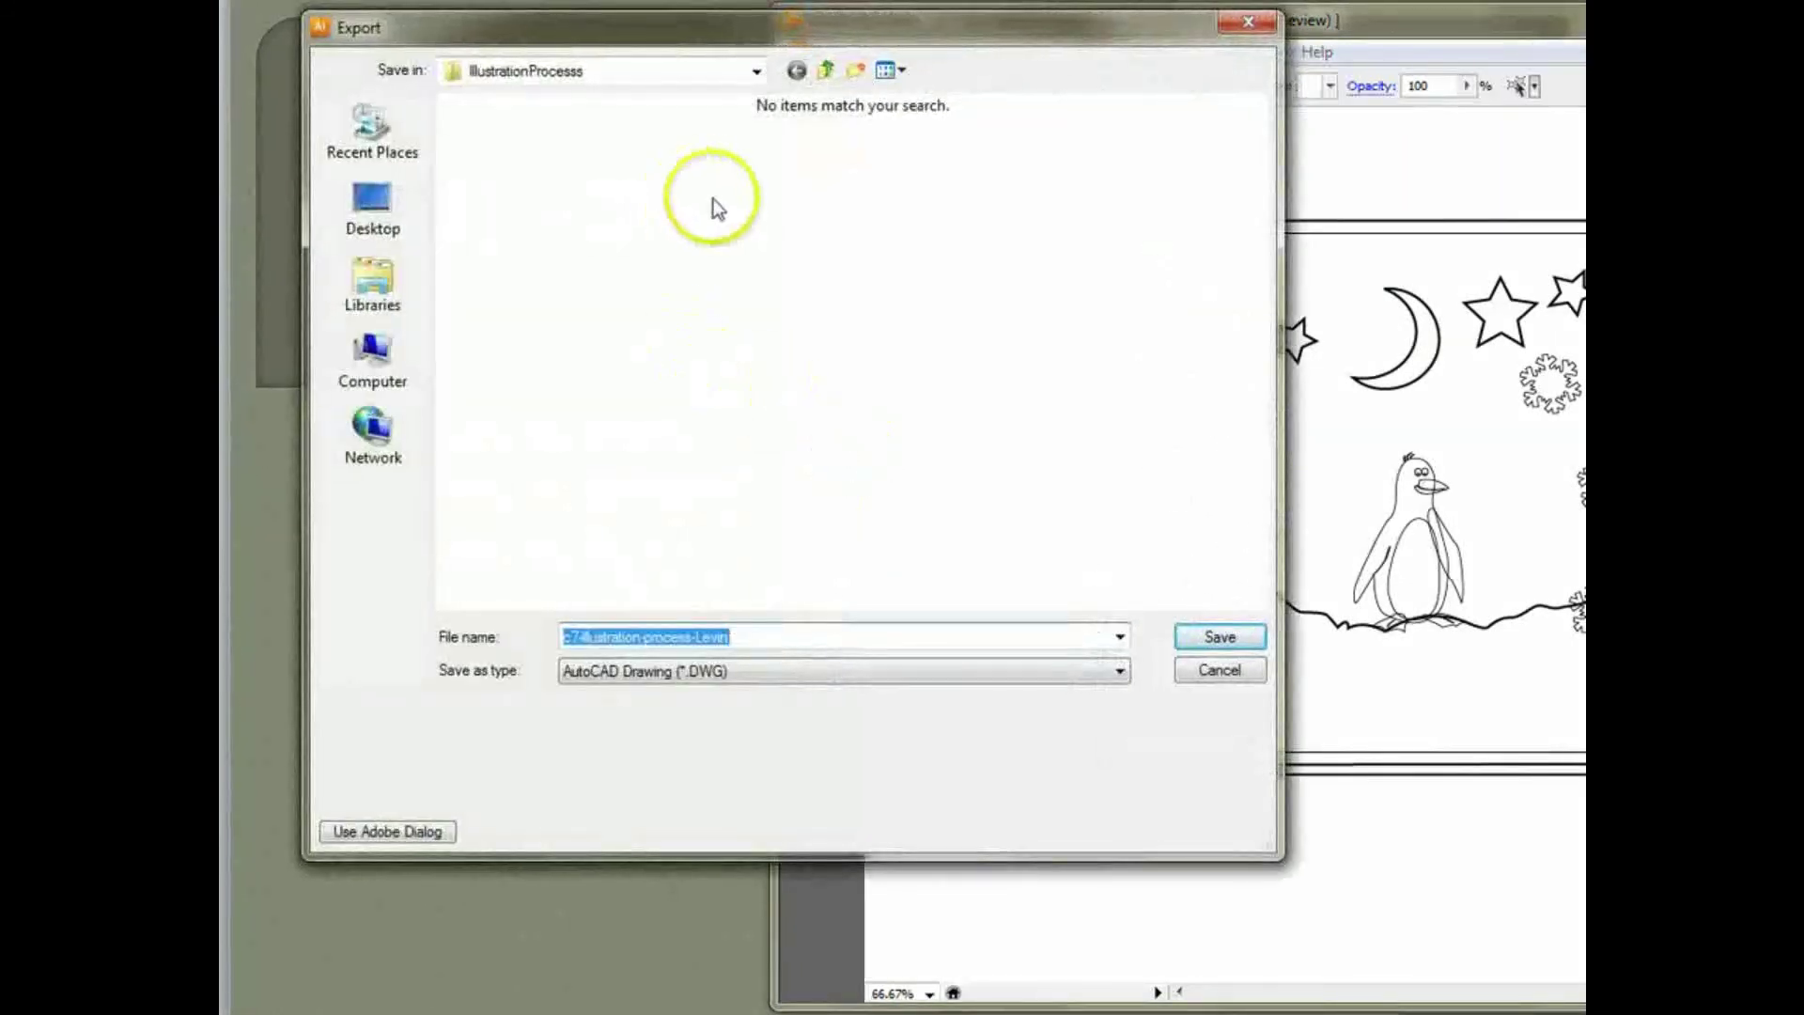
{"action": "left_click", "coordinate": [758, 670]}
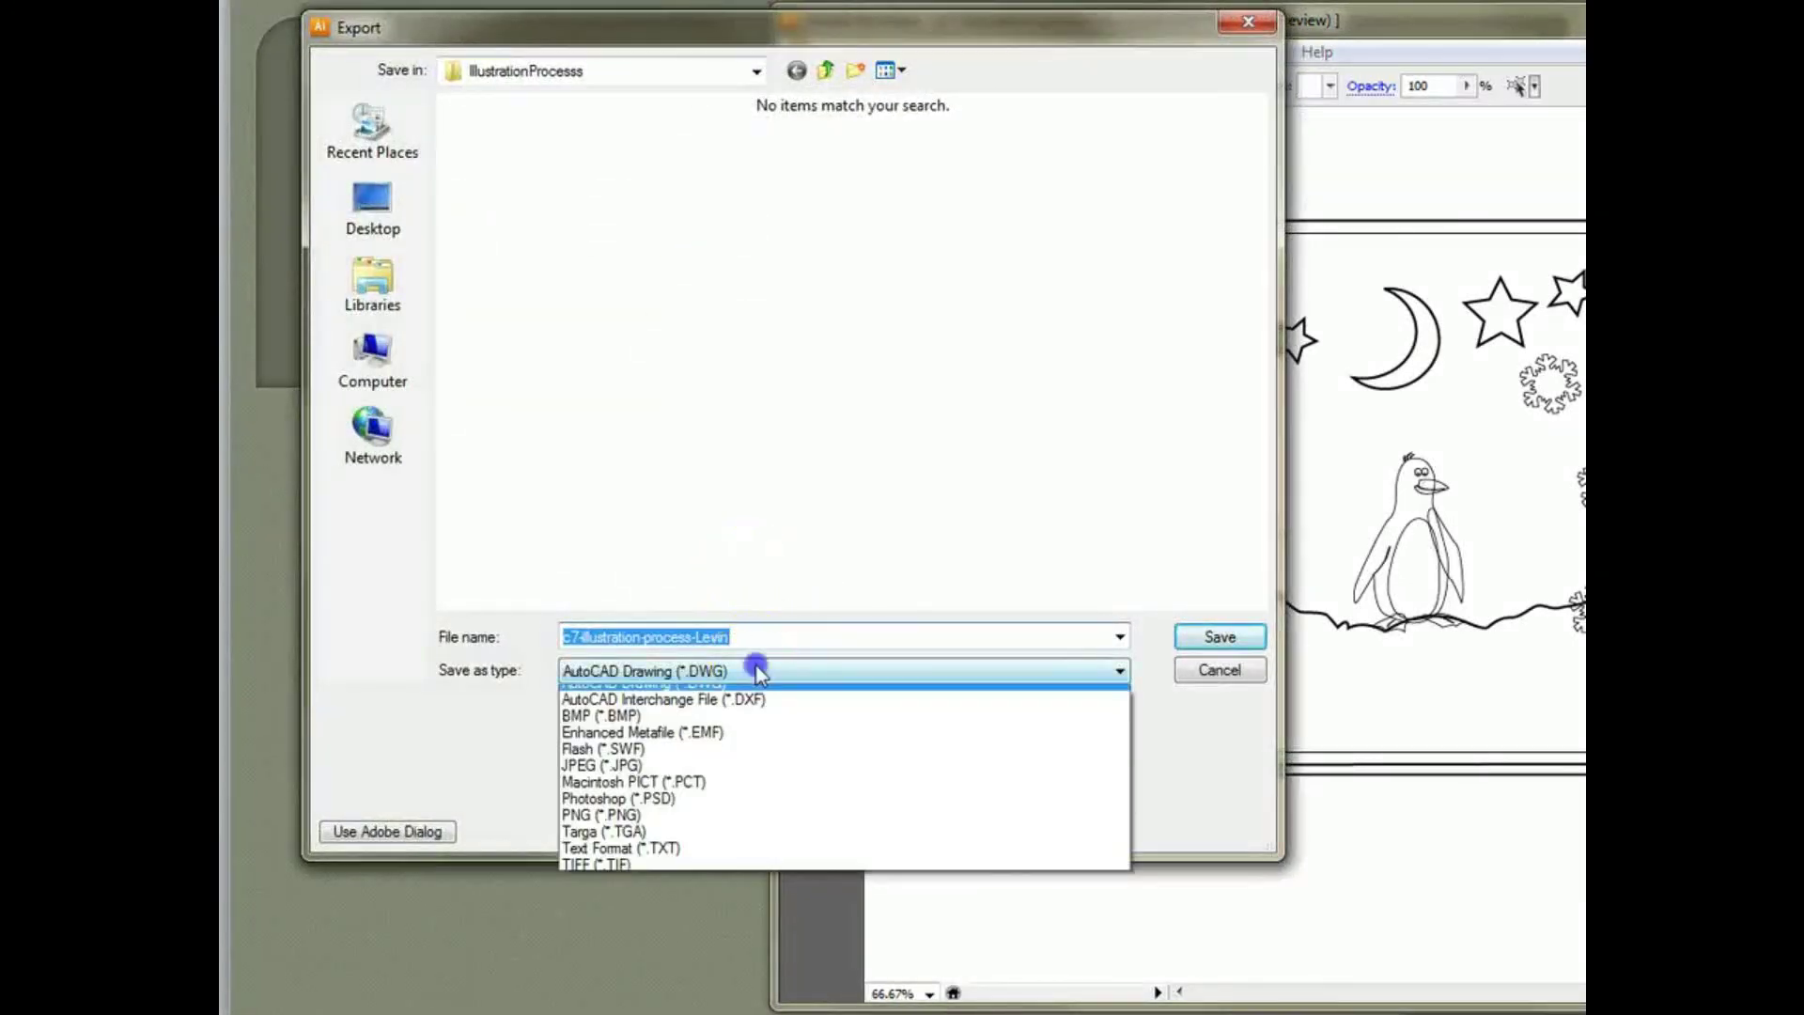
{"action": "left_click", "coordinate": [757, 772]}
Step: Export the JPEG into the IllustrationProcesss folder with quality 5 (Medium), the CMYK color model and Screen resolution
{"action": "left_click", "coordinate": [391, 218]}
{"action": "double_click", "coordinate": [862, 323]}
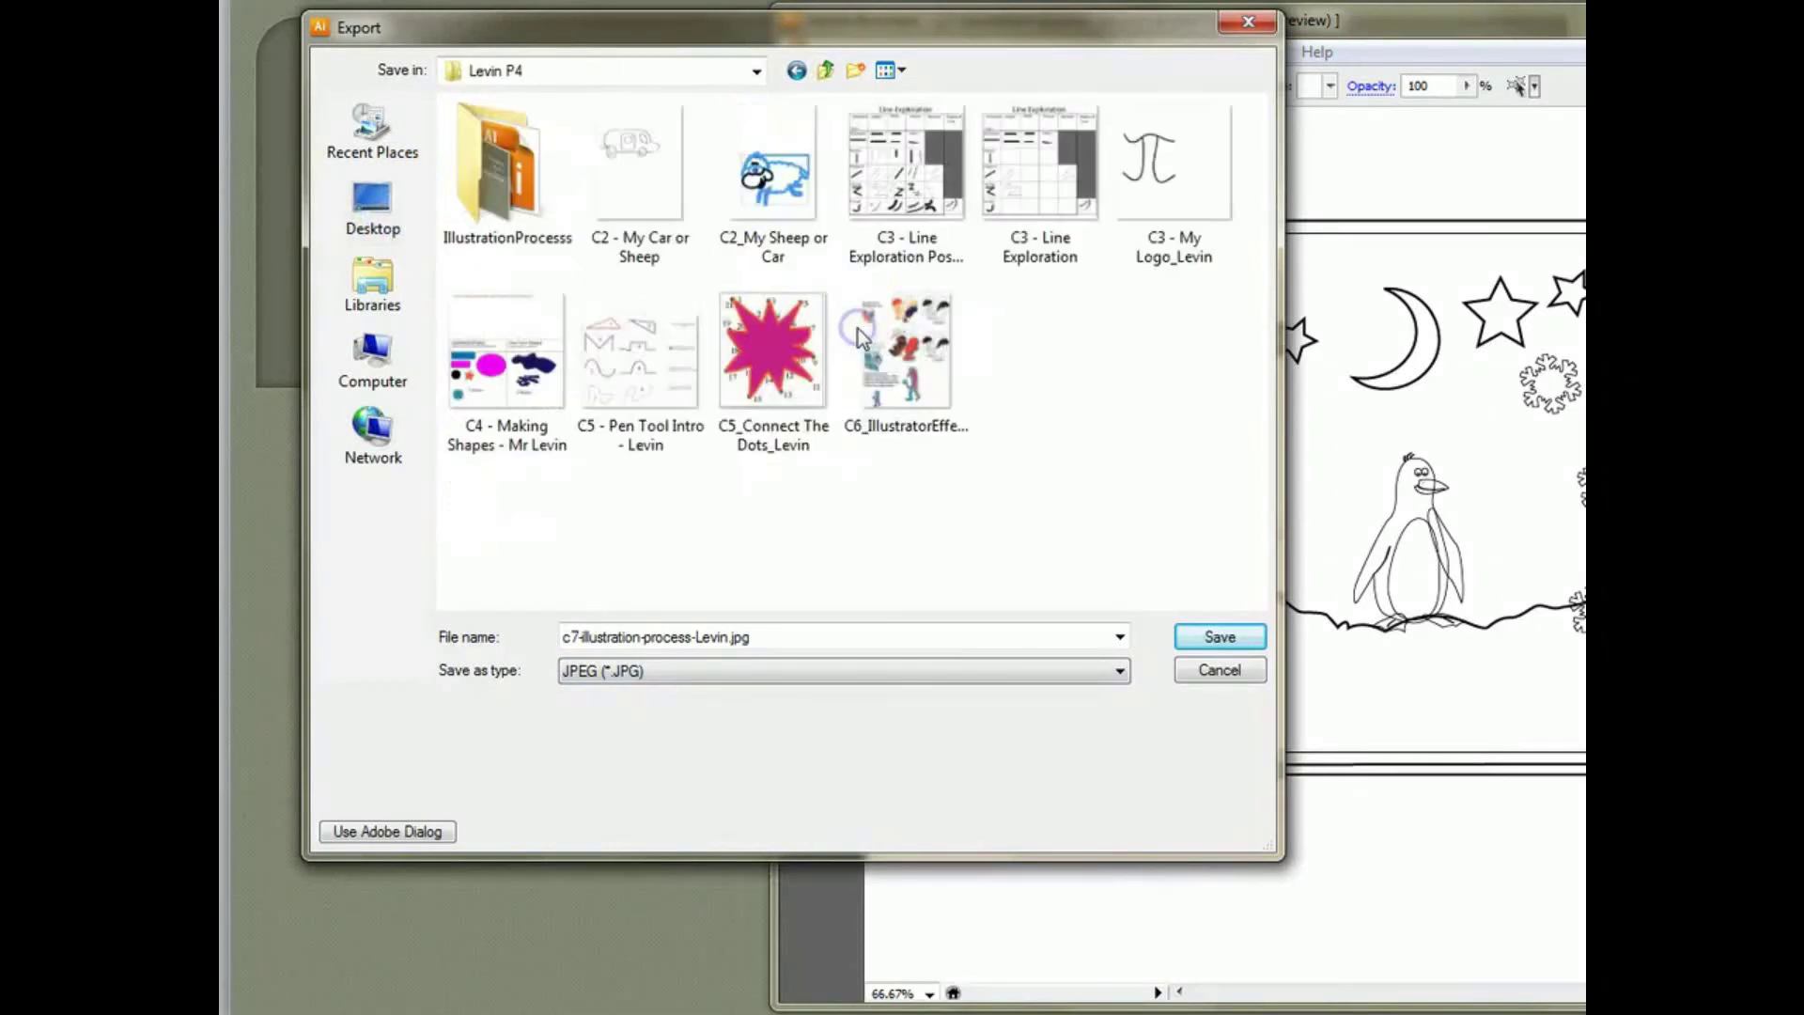
{"action": "left_click", "coordinate": [529, 188]}
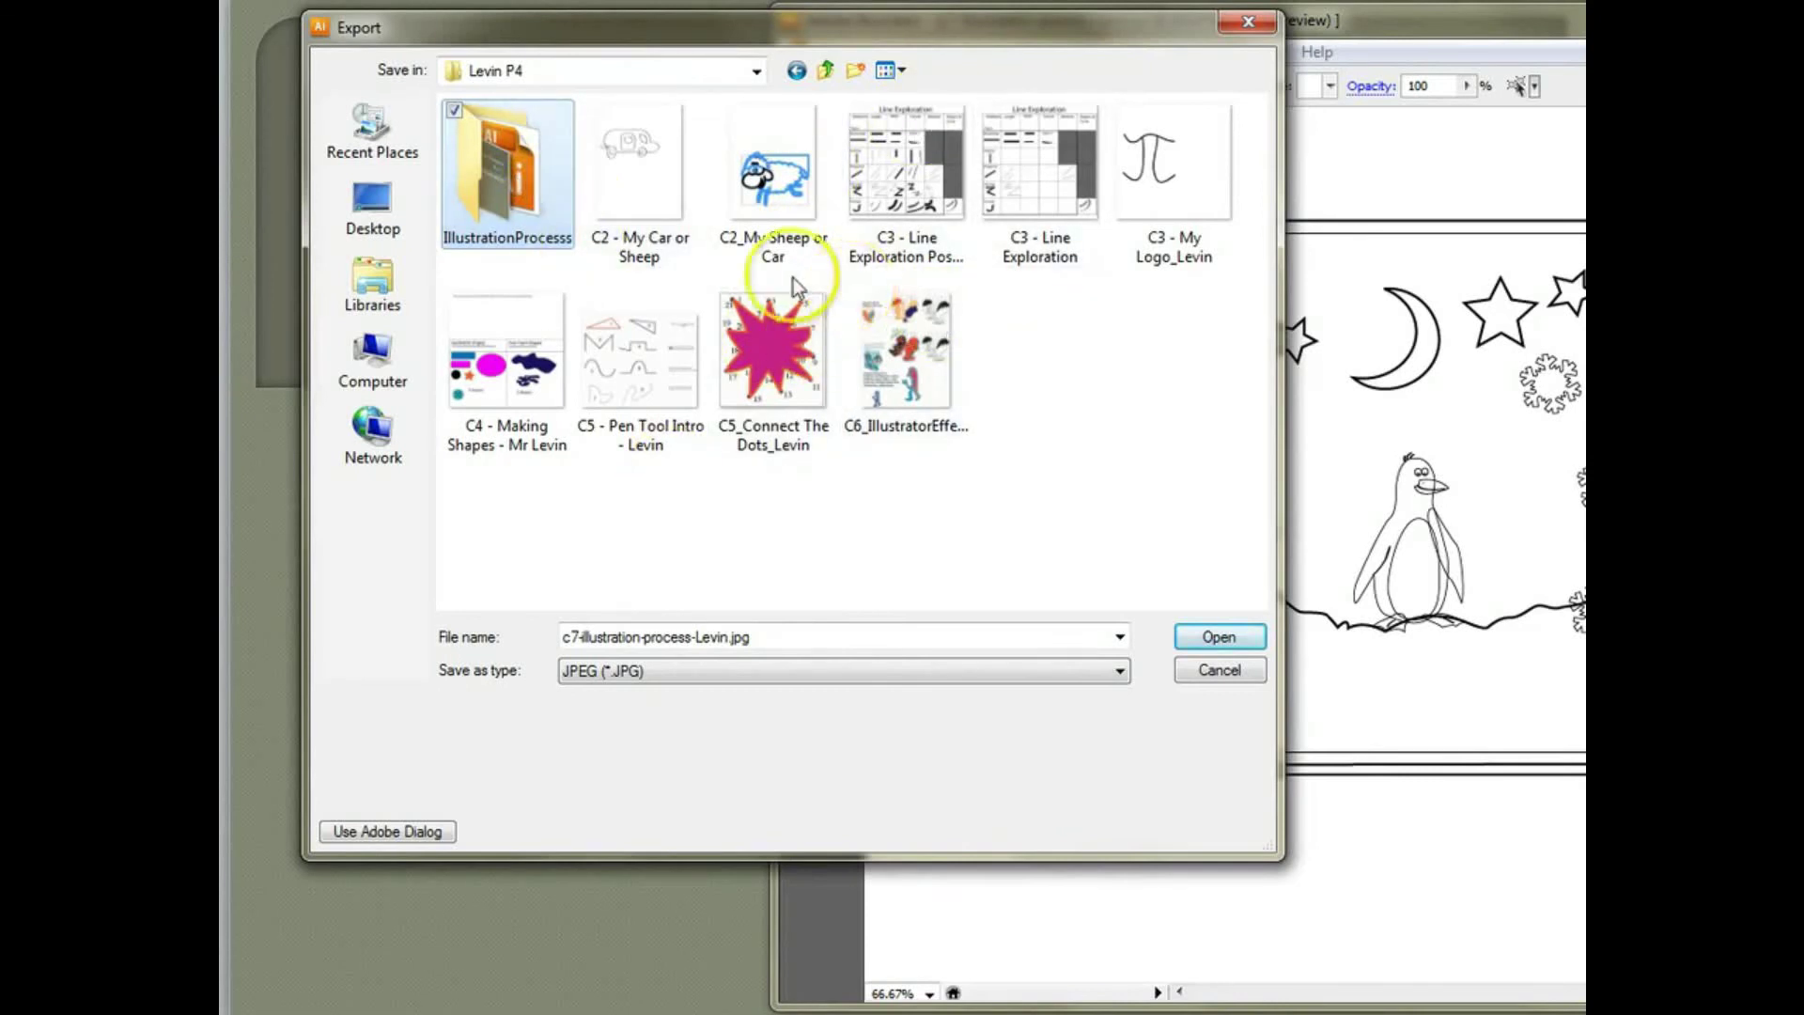
{"action": "double_click", "coordinate": [511, 178]}
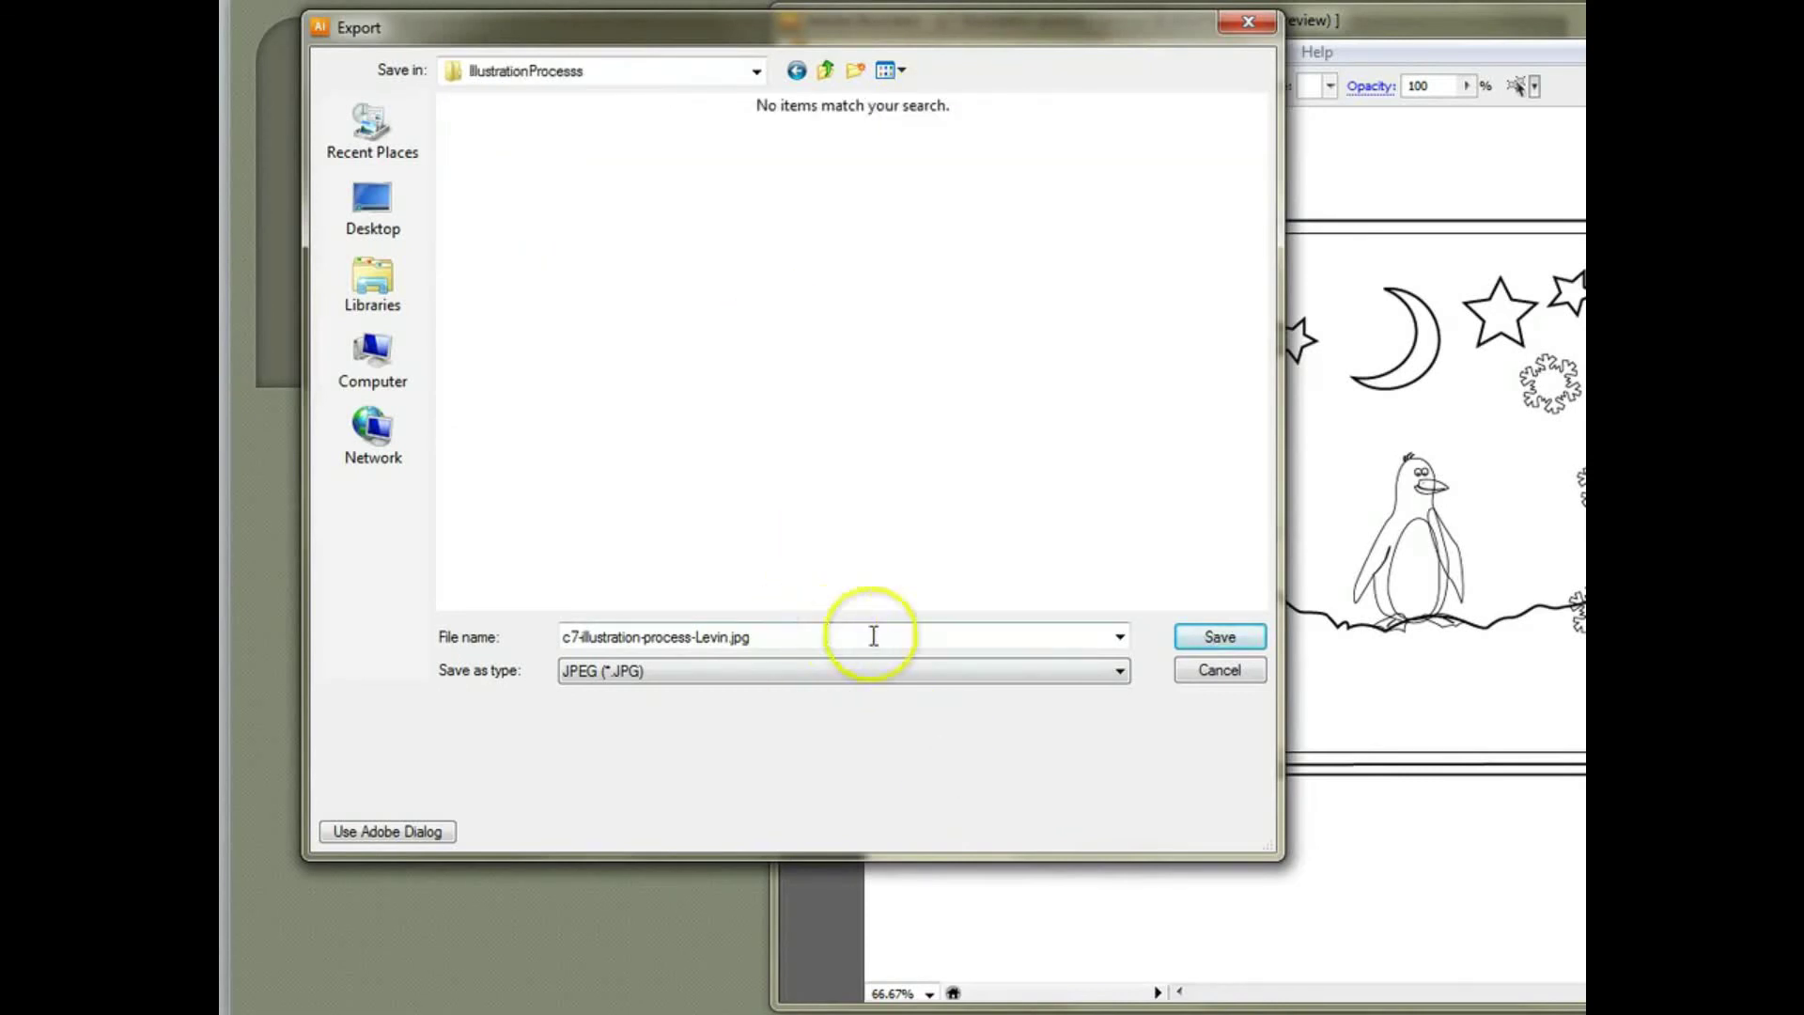
{"action": "left_click", "coordinate": [1218, 641]}
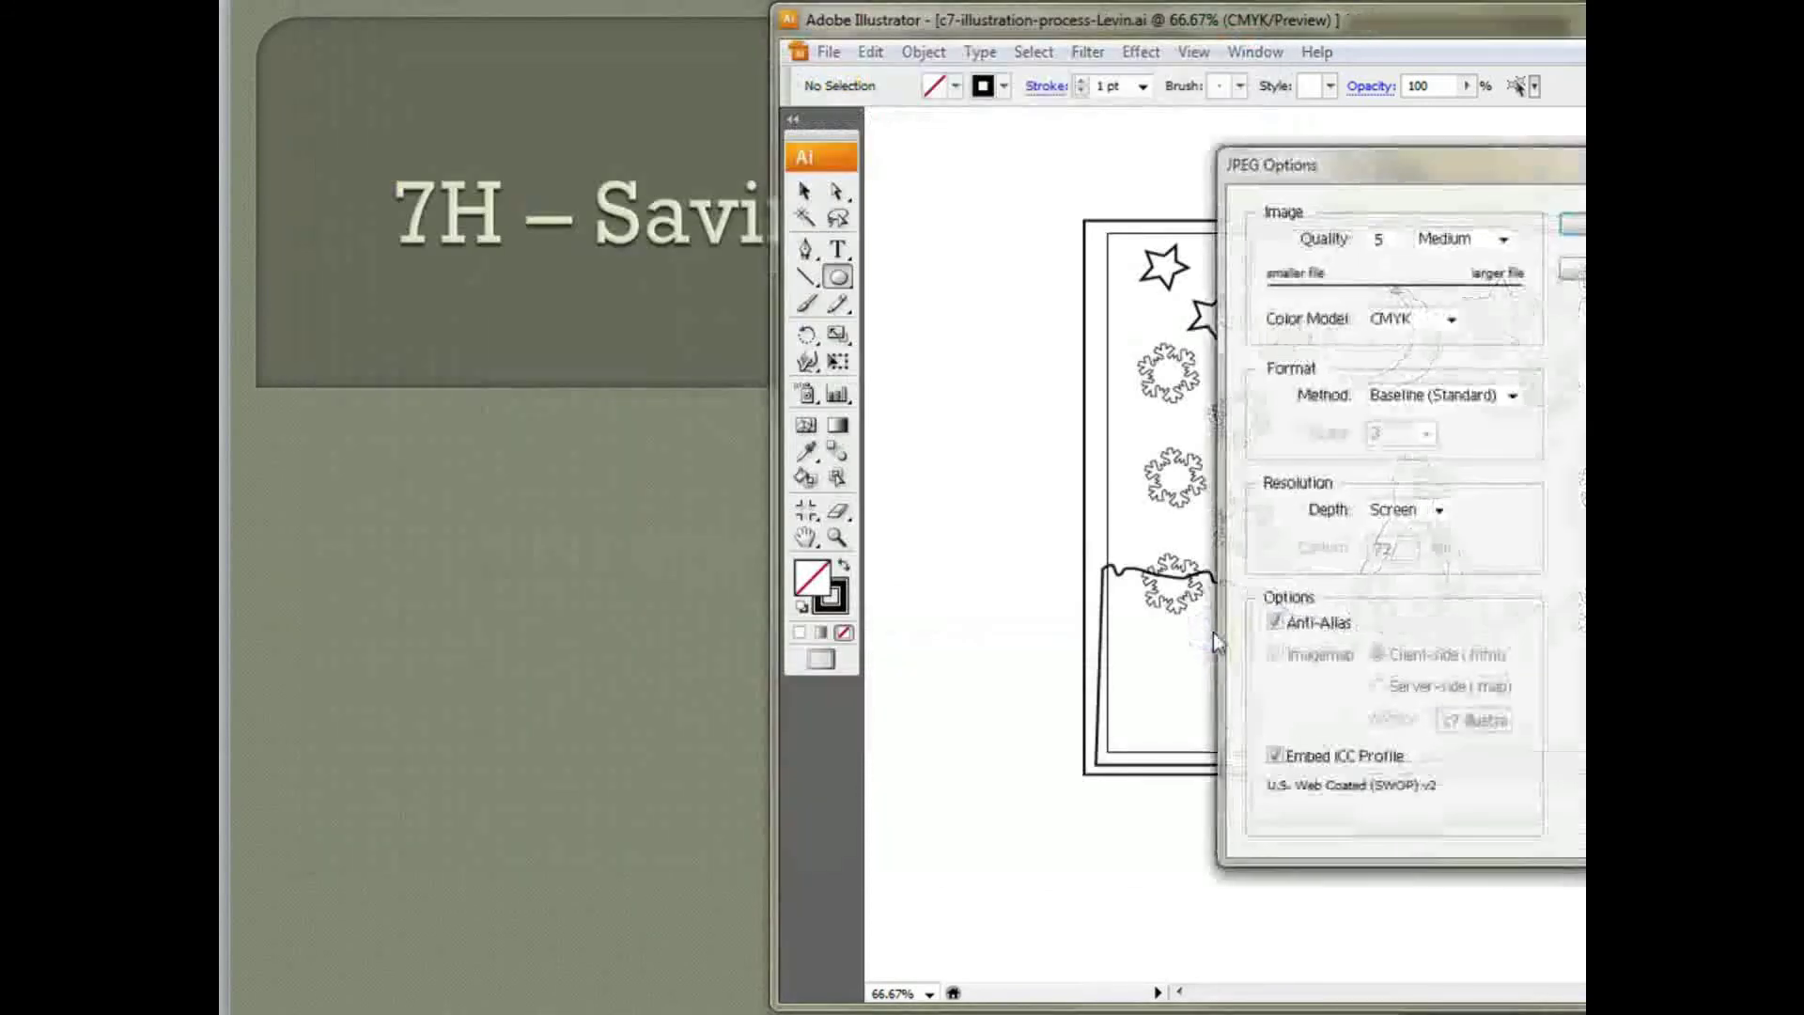
{"action": "left_click_drag", "start_coordinate": [1405, 169], "coordinate": [1128, 184]}
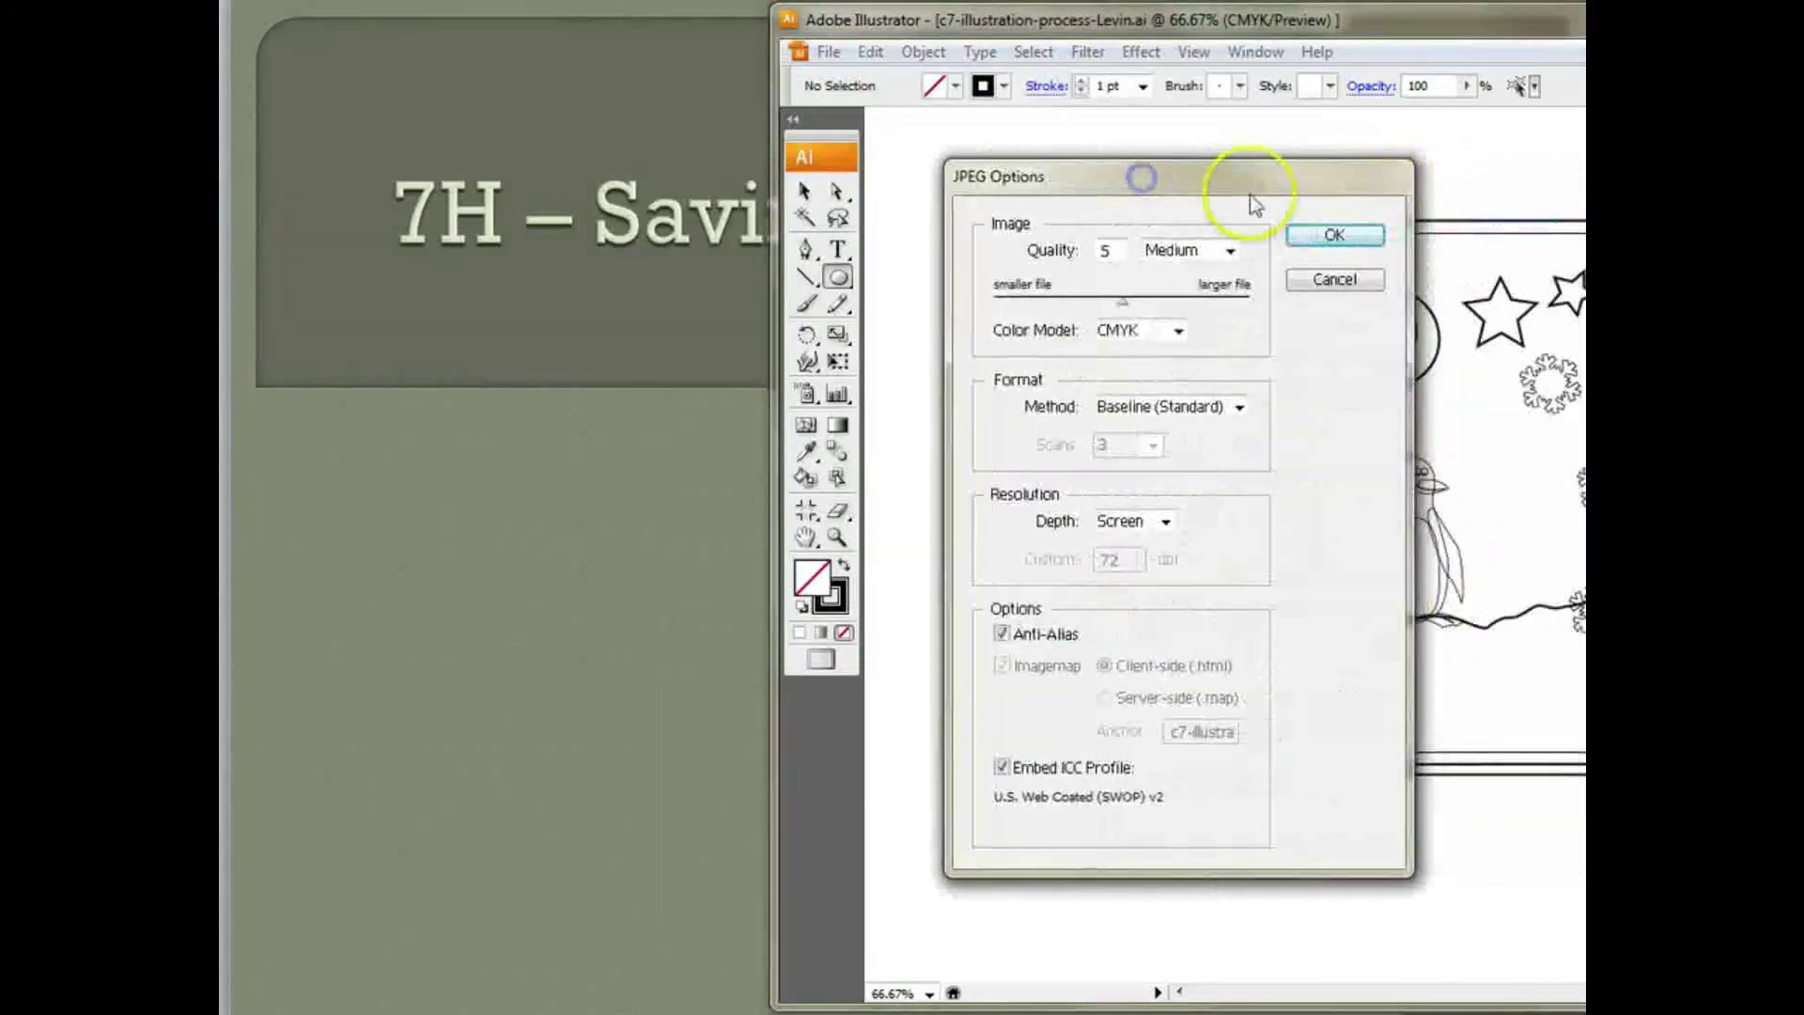
{"action": "left_click", "coordinate": [1336, 235]}
Step: Switch to the browser window with wordpress.com and sign in with the student e-mail already filled in and the account password
{"action": "left_click_drag", "start_coordinate": [1372, 32], "coordinate": [794, 41]}
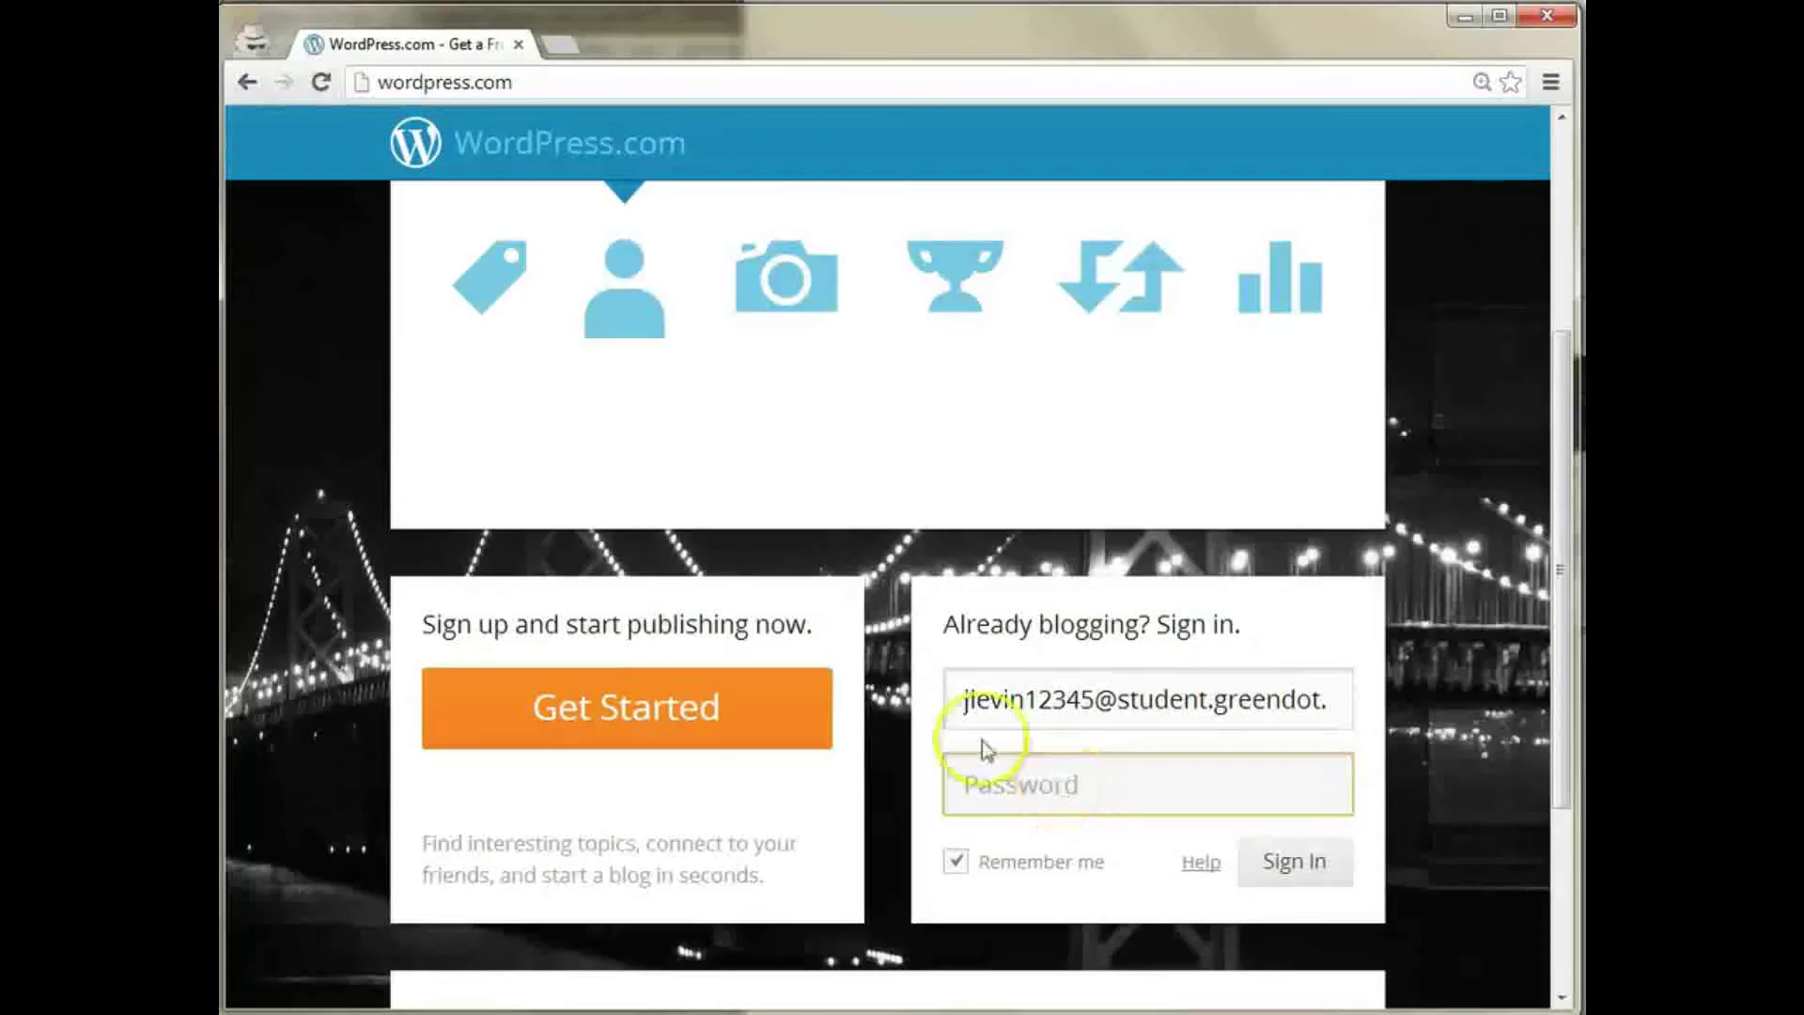
{"action": "scroll", "coordinate": [665, 212], "scroll_direction": "up", "scroll_amount": 4}
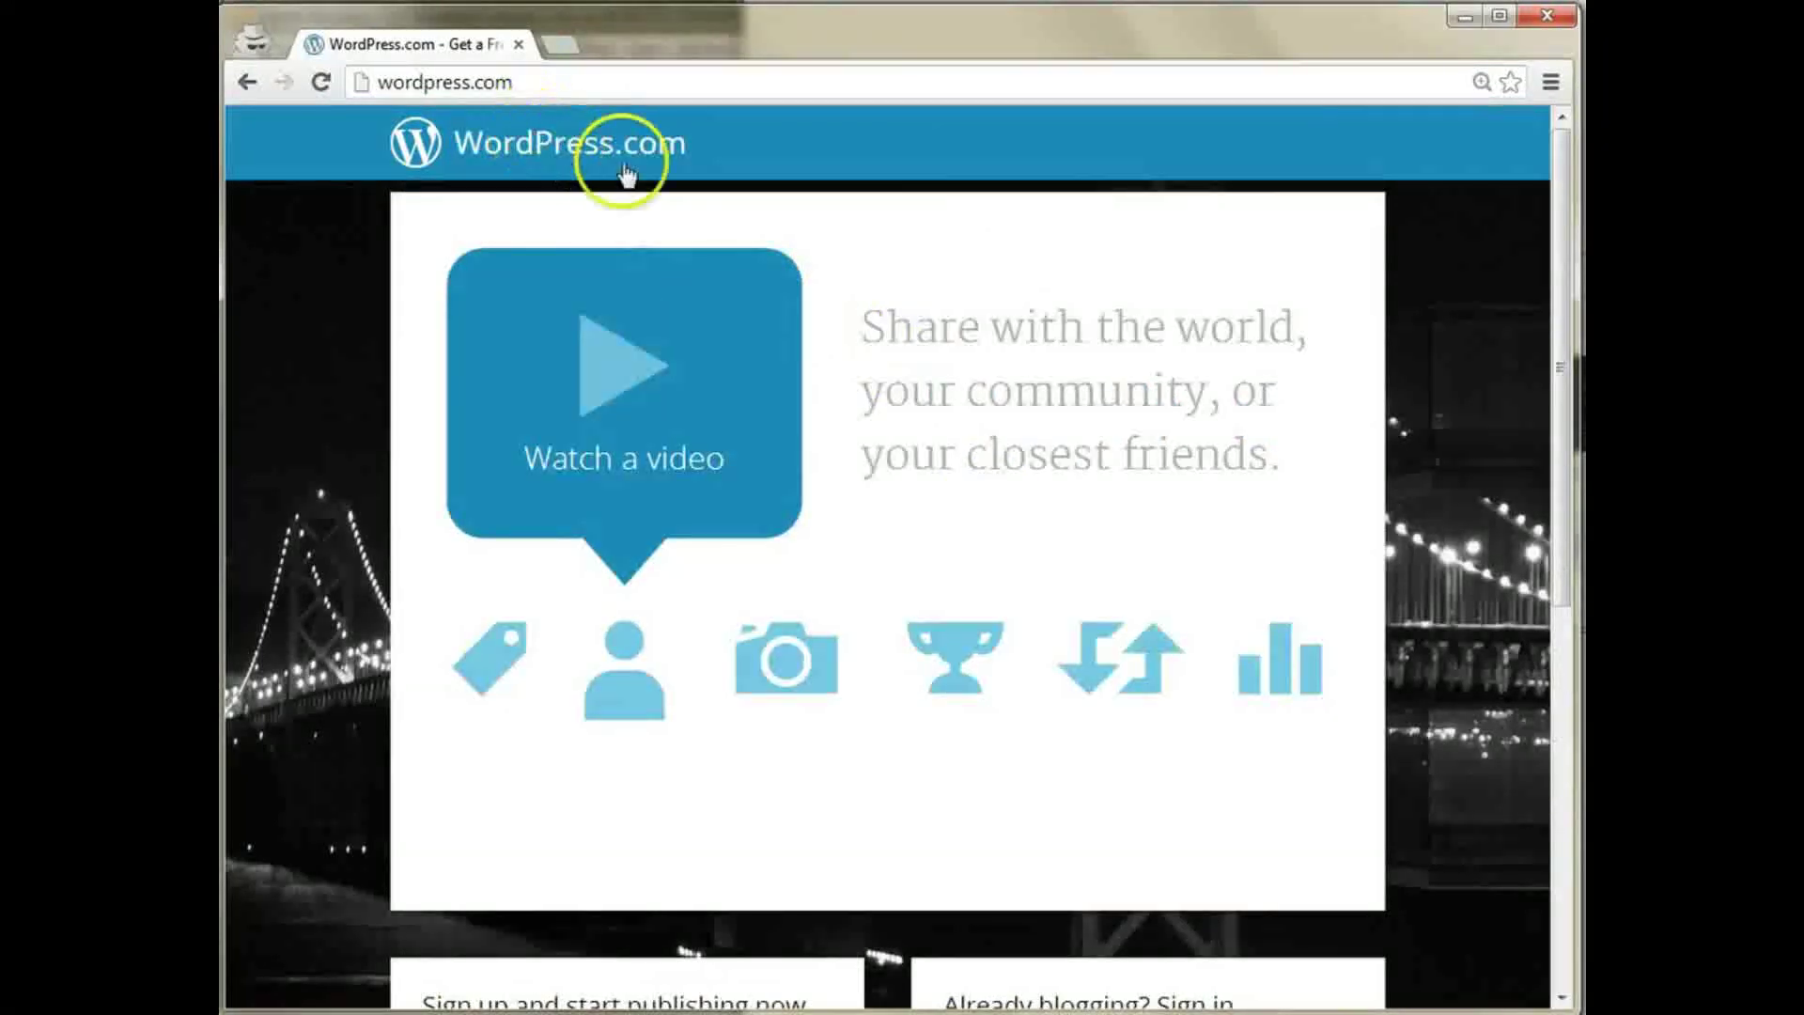
{"action": "scroll", "coordinate": [705, 235], "scroll_direction": "down", "scroll_amount": 4}
{"action": "left_click", "coordinate": [1189, 797]}
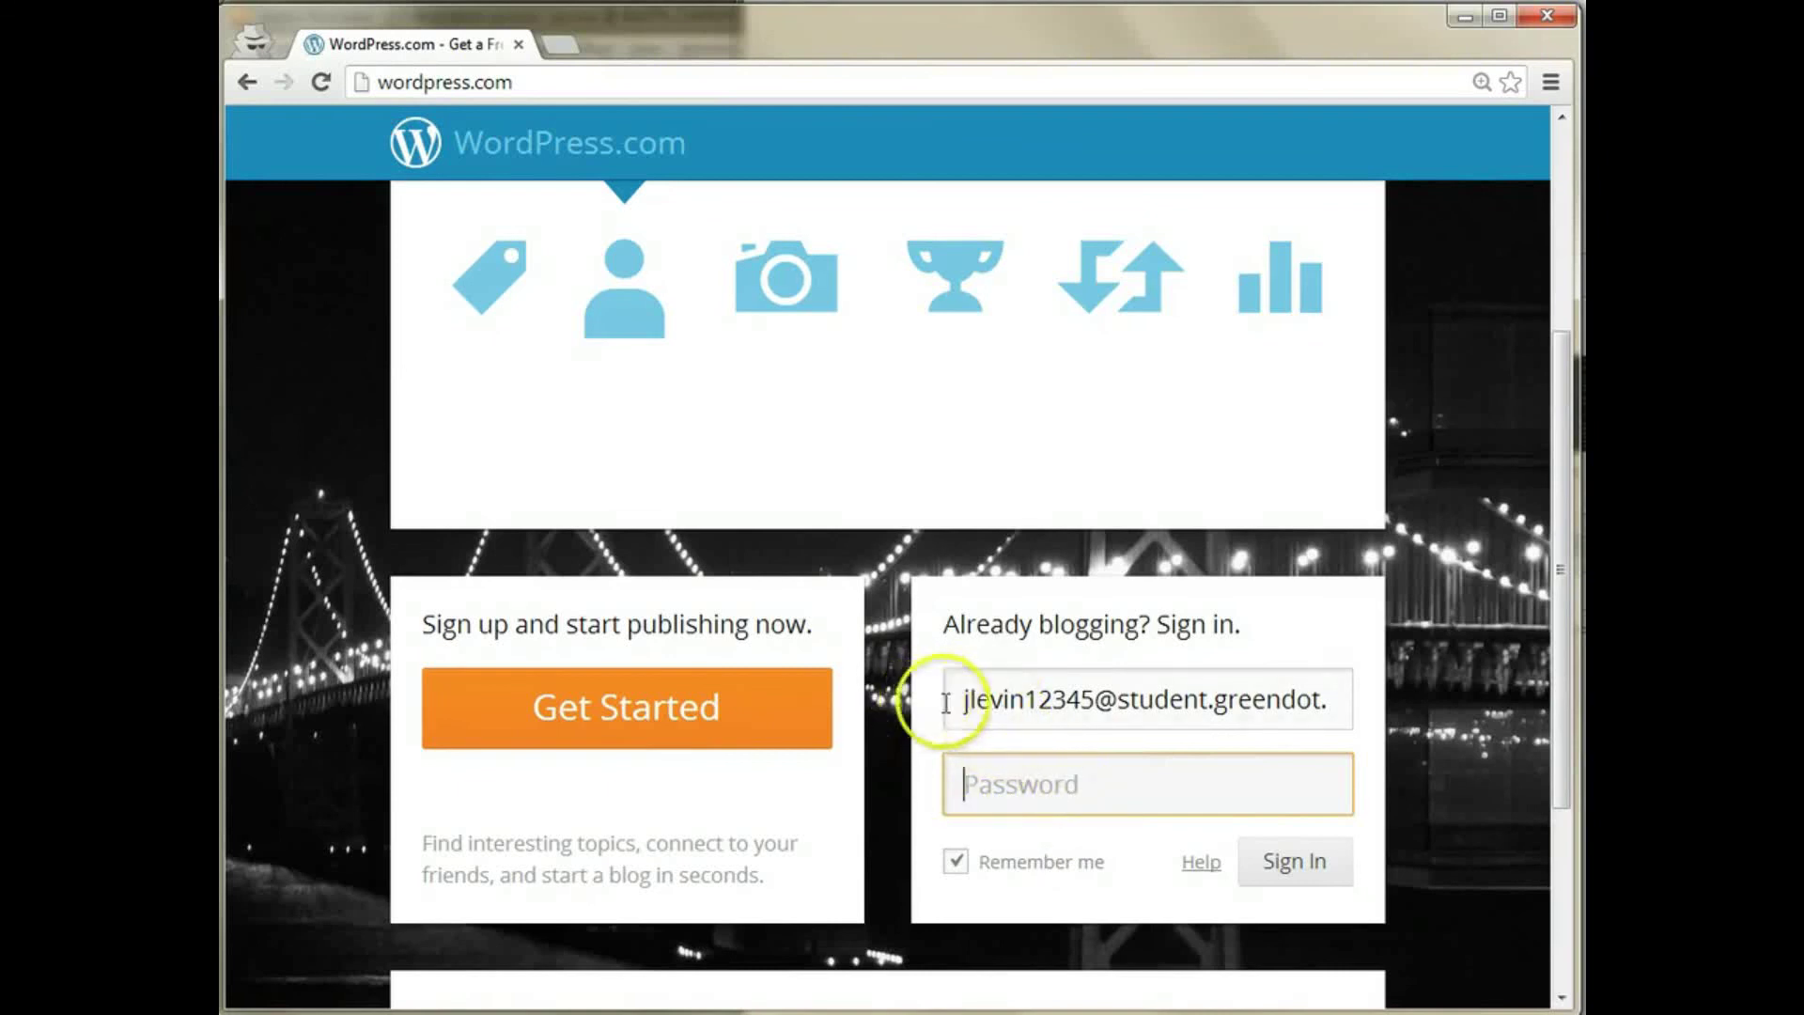
{"action": "left_click_drag", "start_coordinate": [967, 696], "coordinate": [1374, 717]}
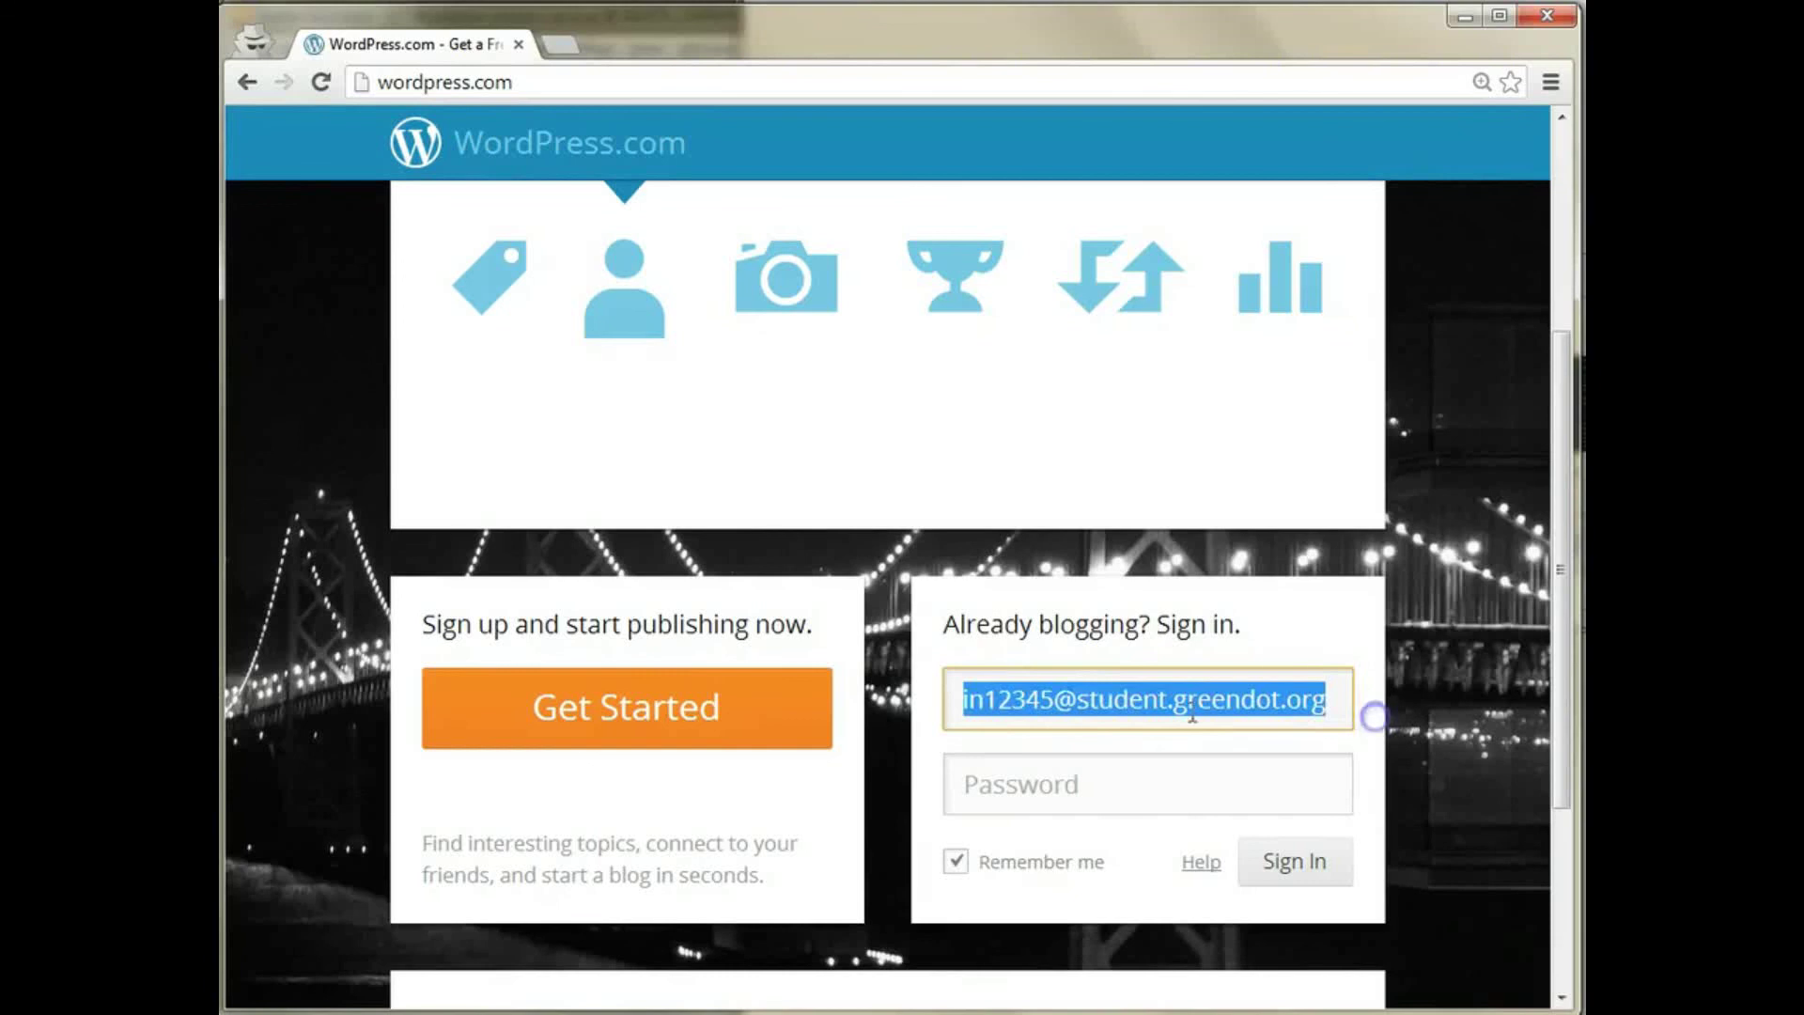
{"action": "left_click", "coordinate": [1152, 775]}
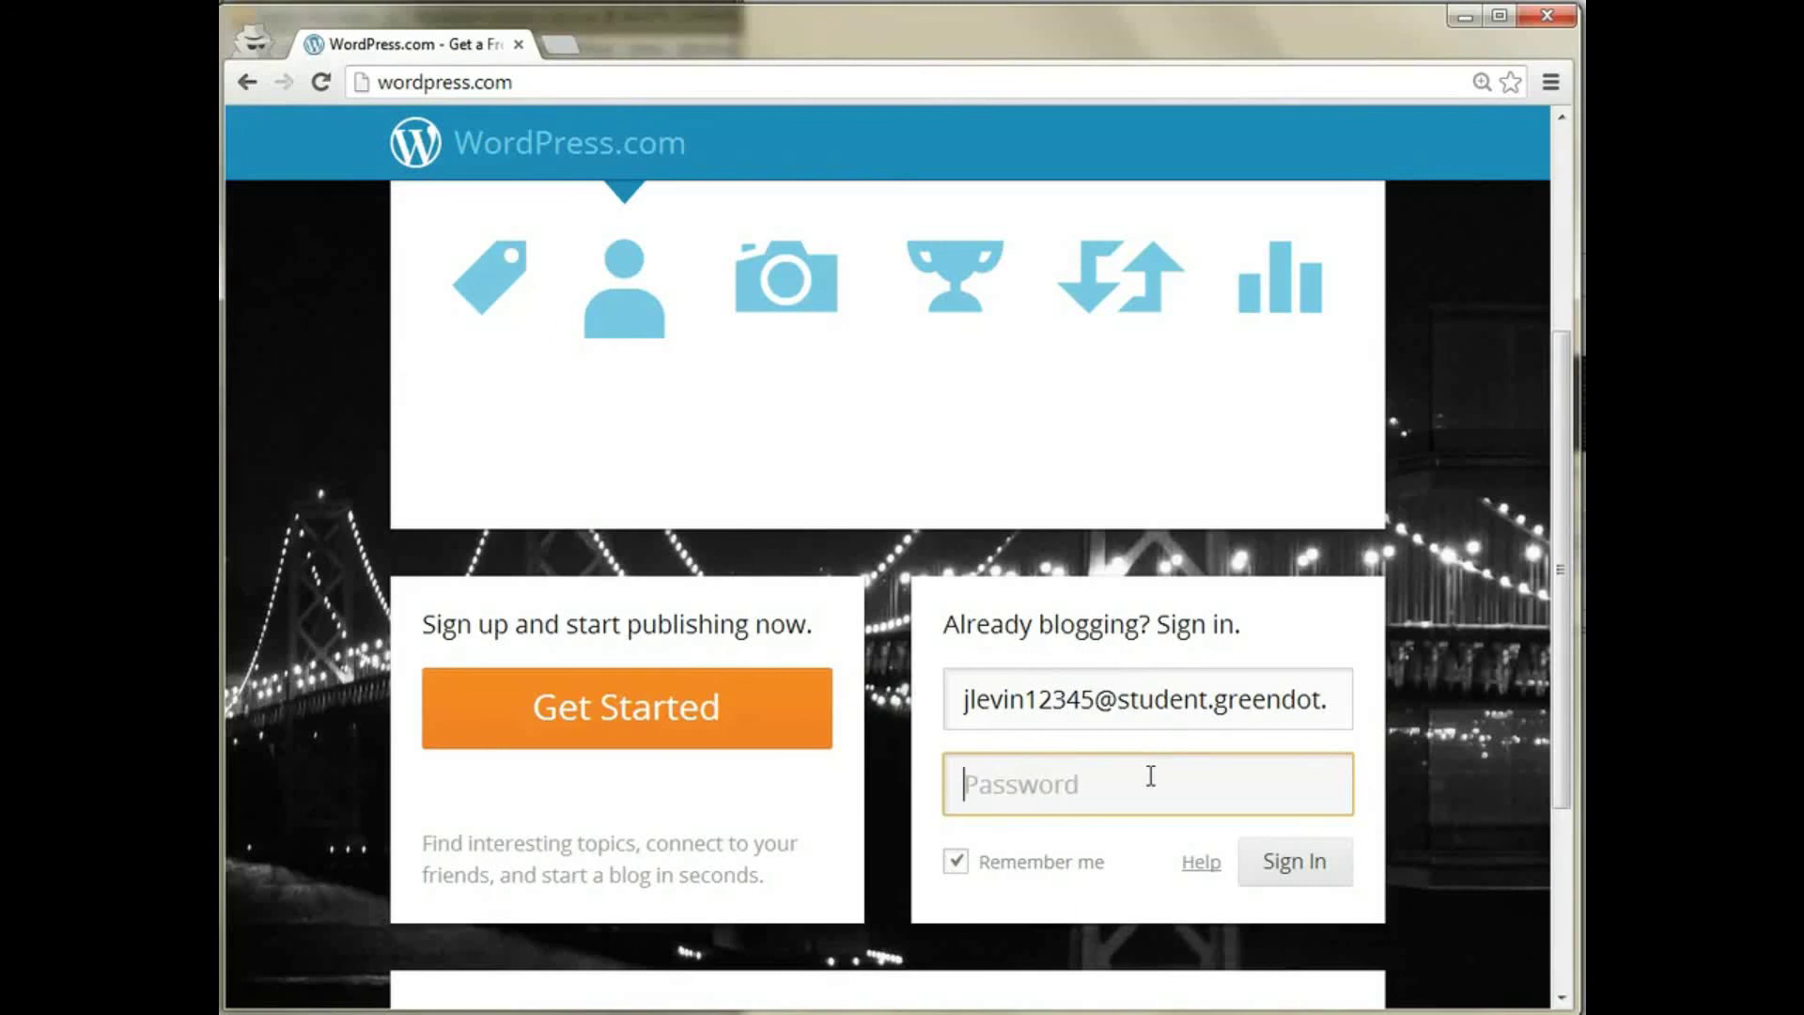
{"action": "key", "text": "Return"}
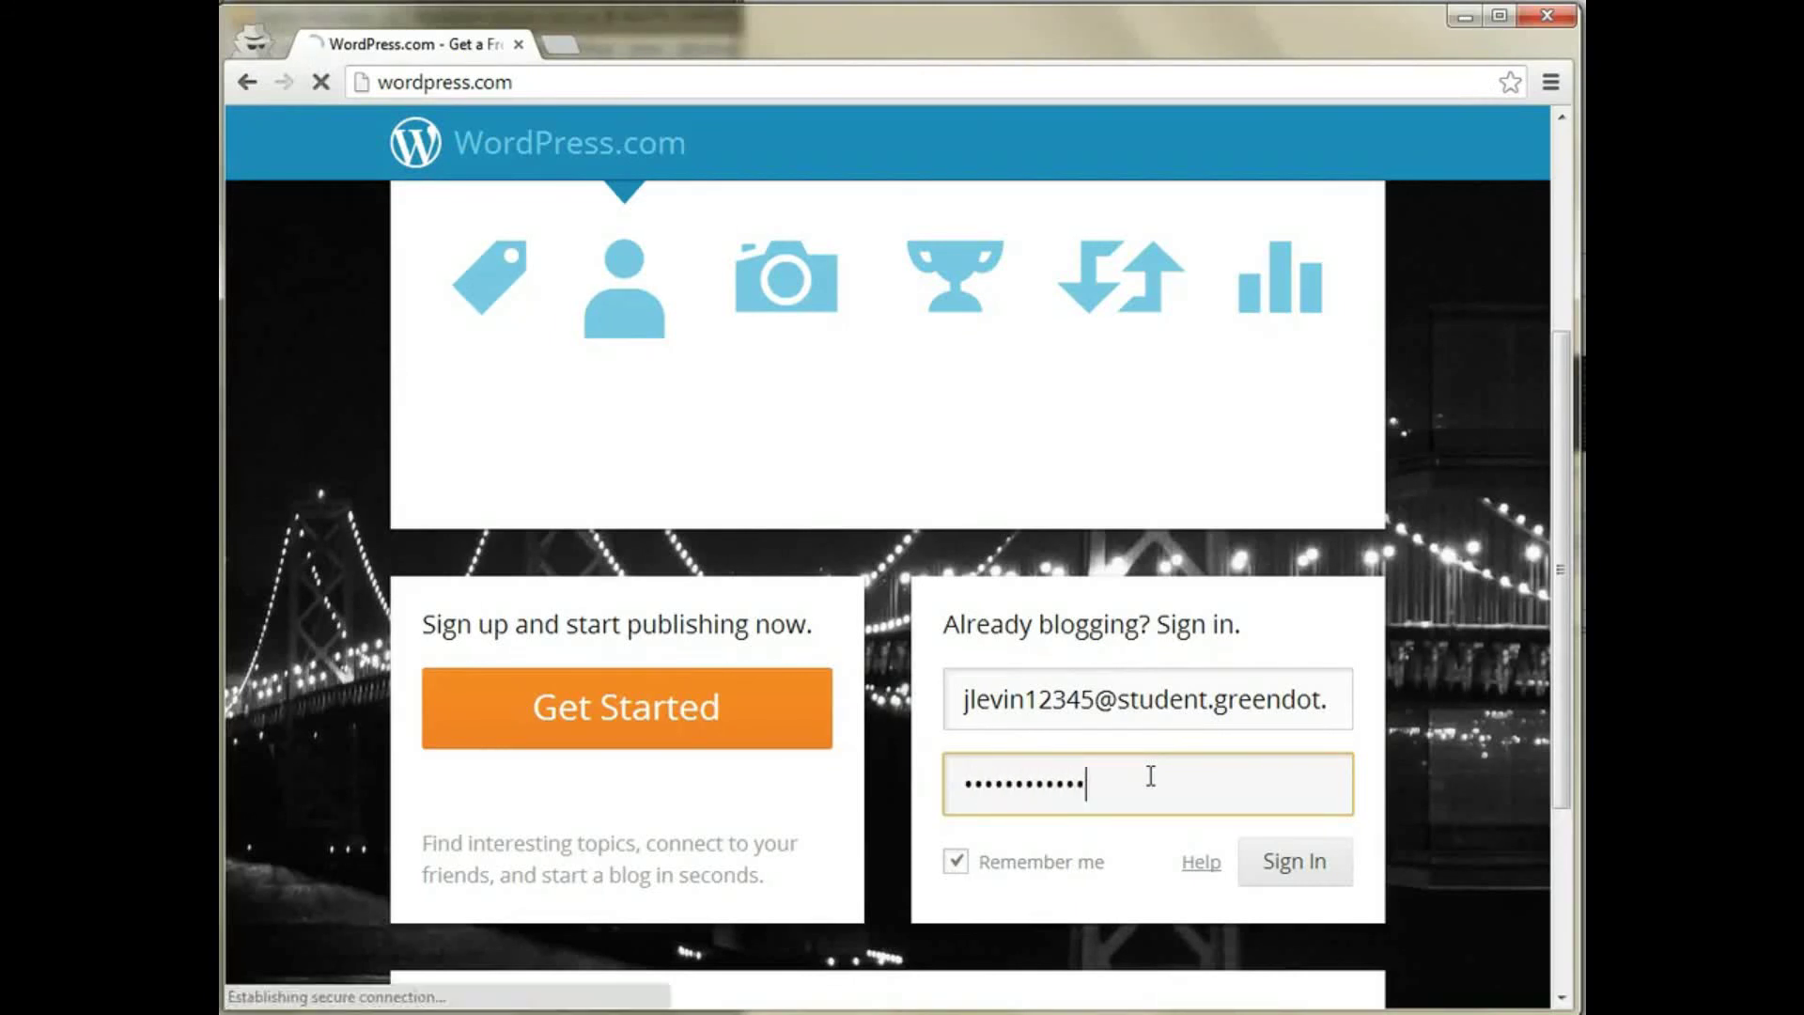
Step: Open the blog's admin dashboard from the account's blog overview
{"action": "left_click", "coordinate": [572, 148]}
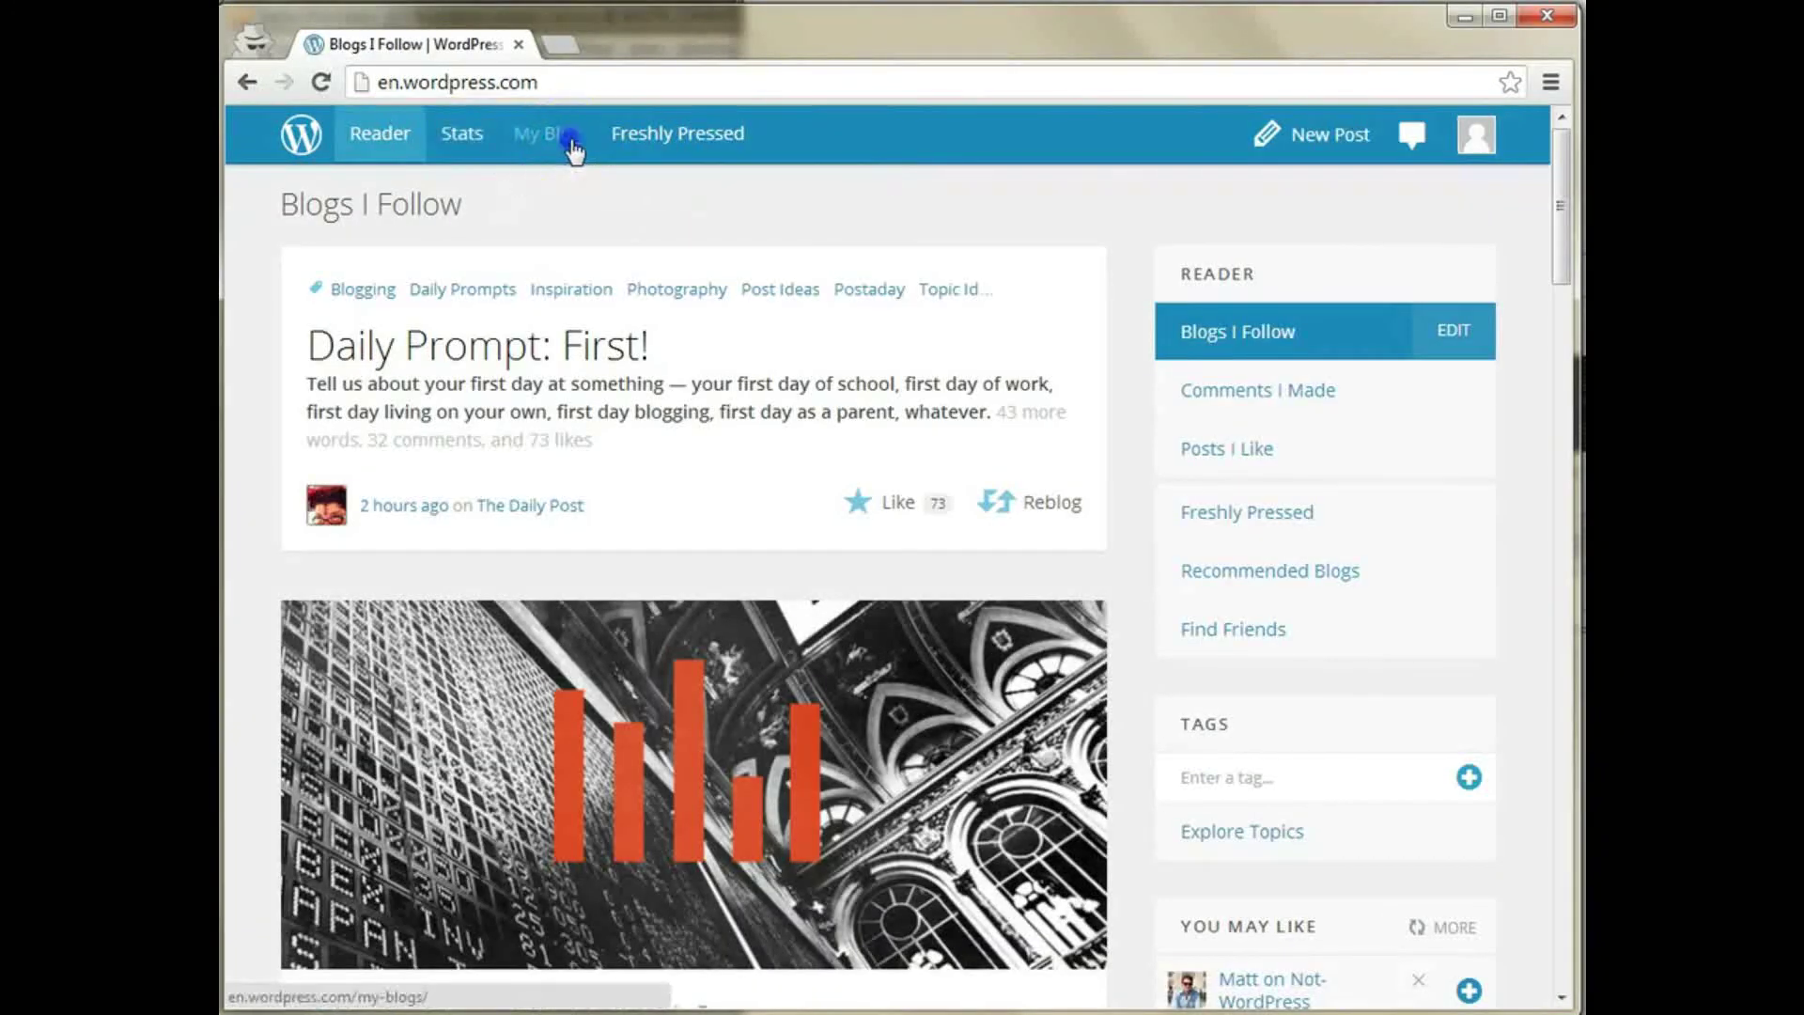
{"action": "left_click", "coordinate": [723, 272]}
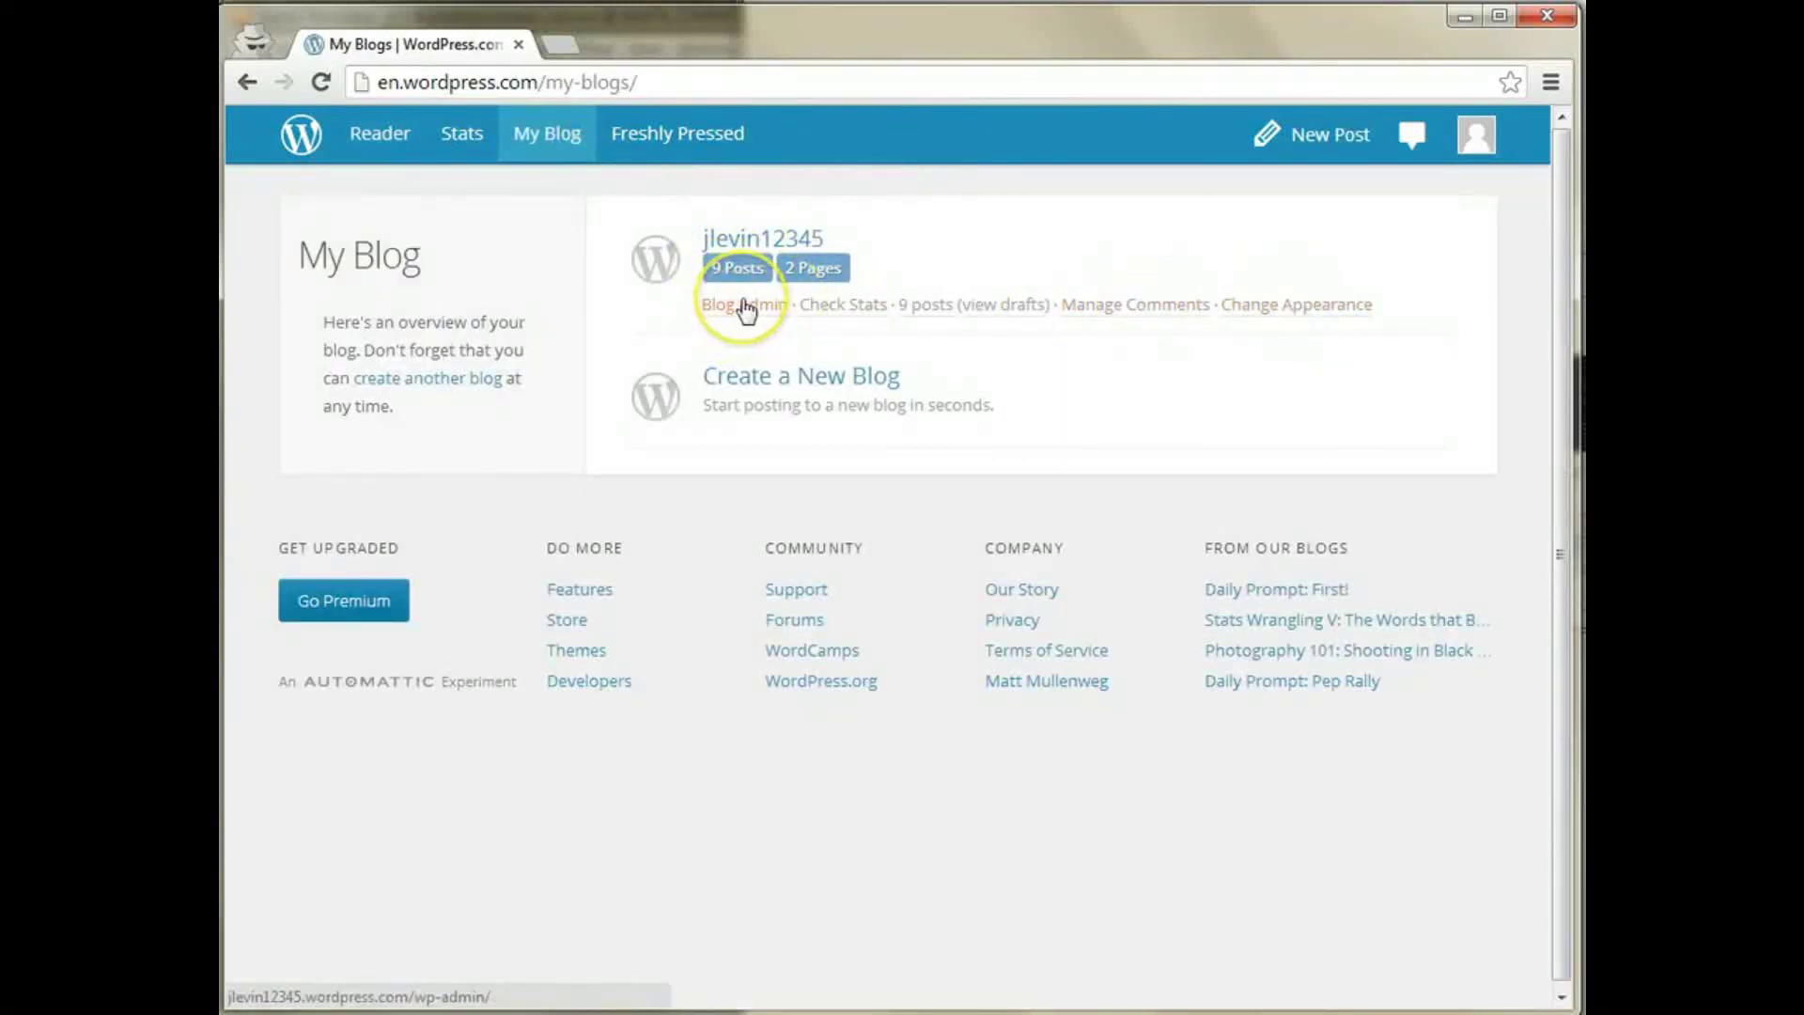
{"action": "left_click", "coordinate": [745, 309]}
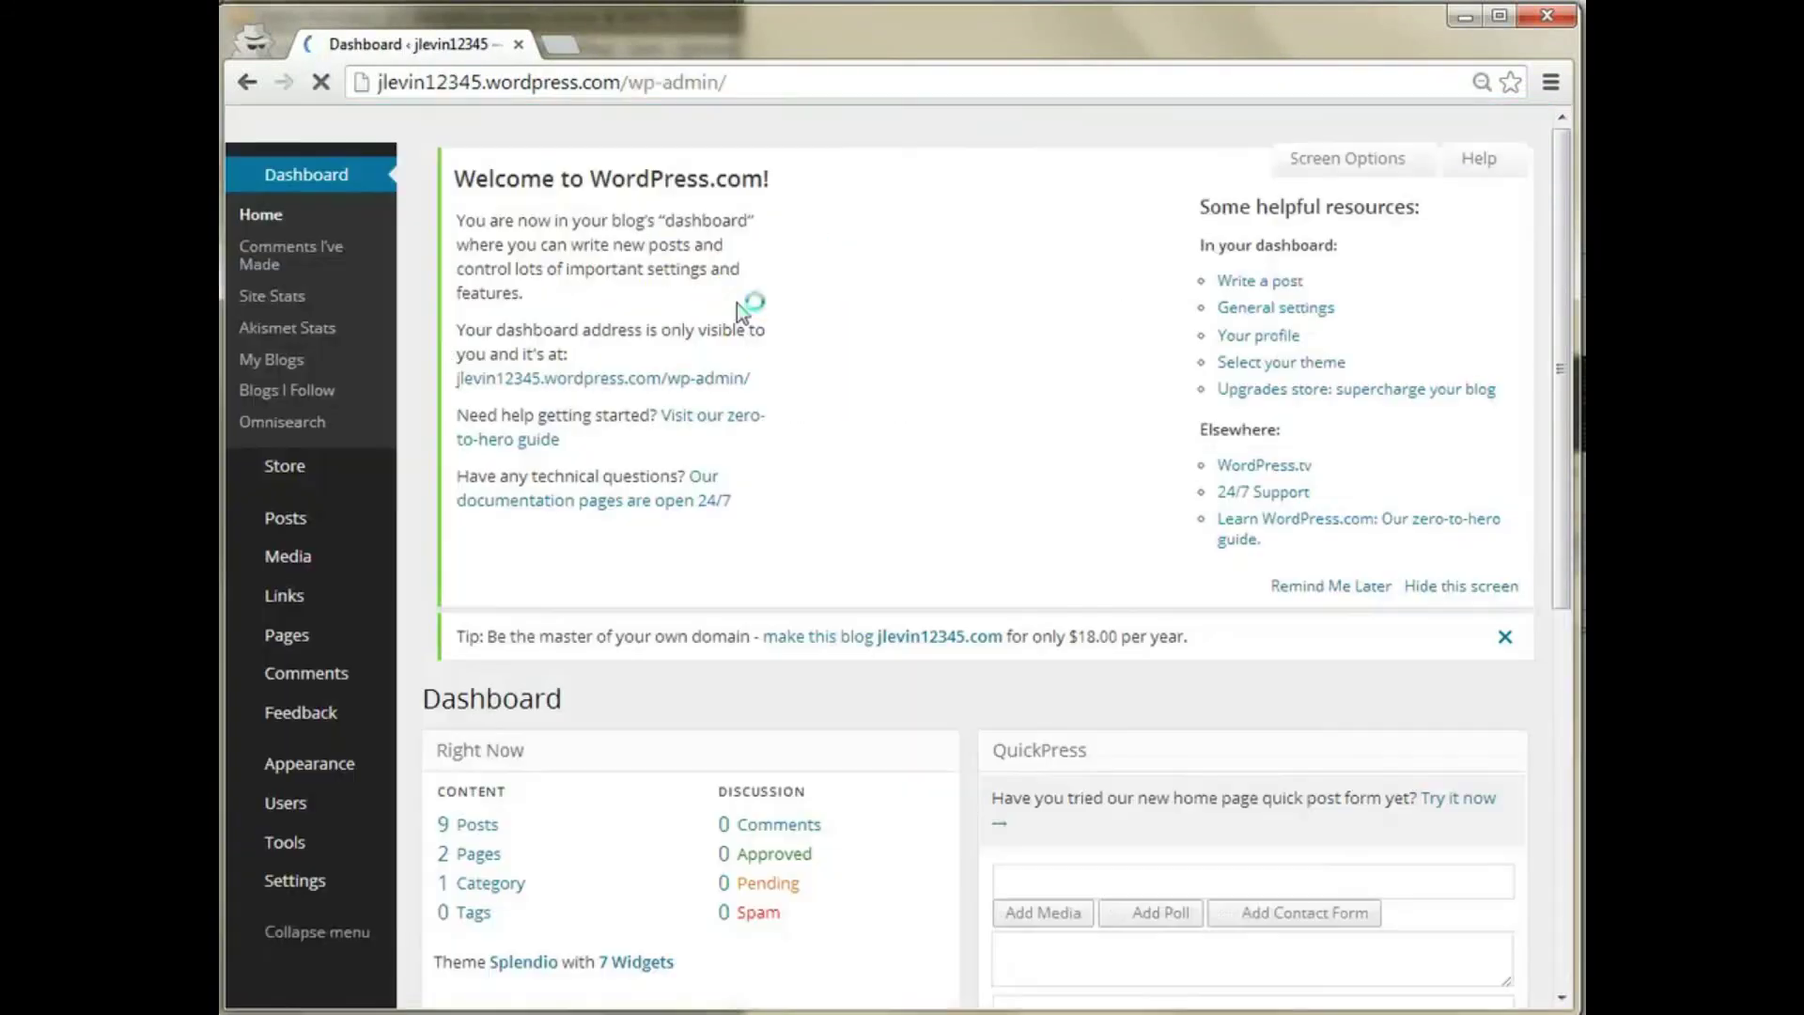
Step: Add a new blog post with "C7 -" as the start of its title and publish it
{"action": "left_click", "coordinate": [305, 519]}
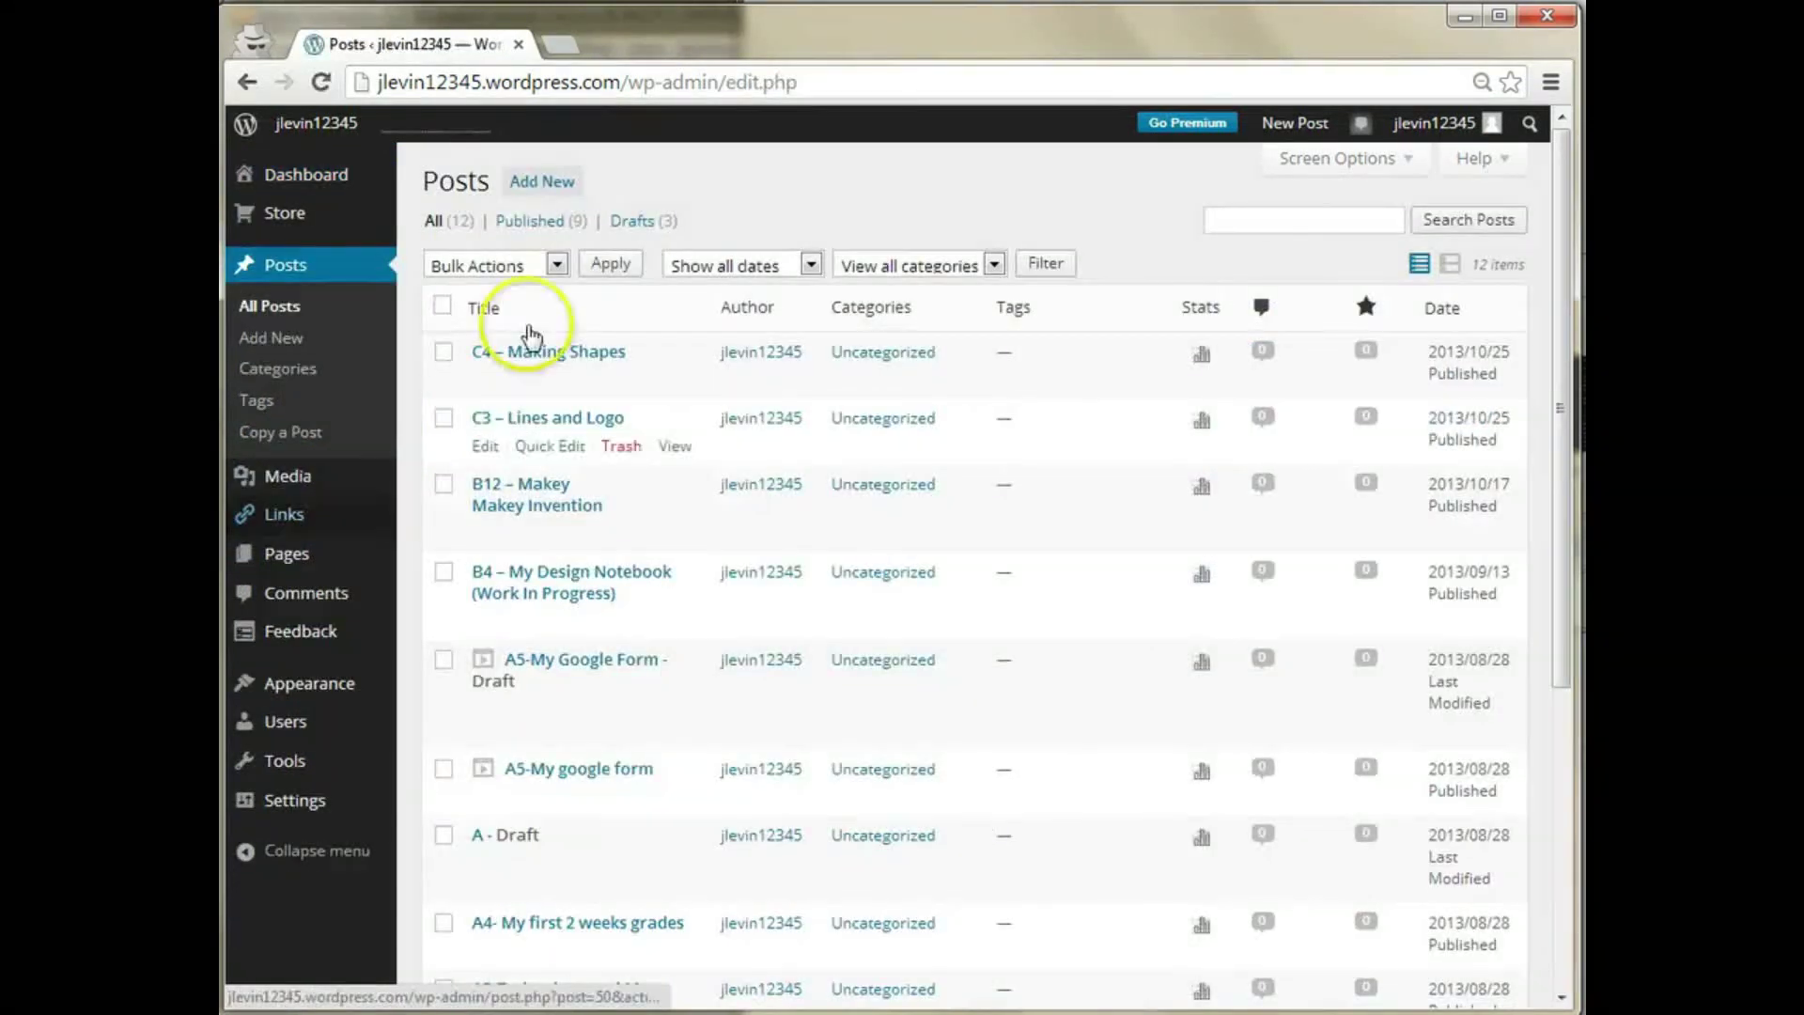
{"action": "left_click", "coordinate": [569, 184]}
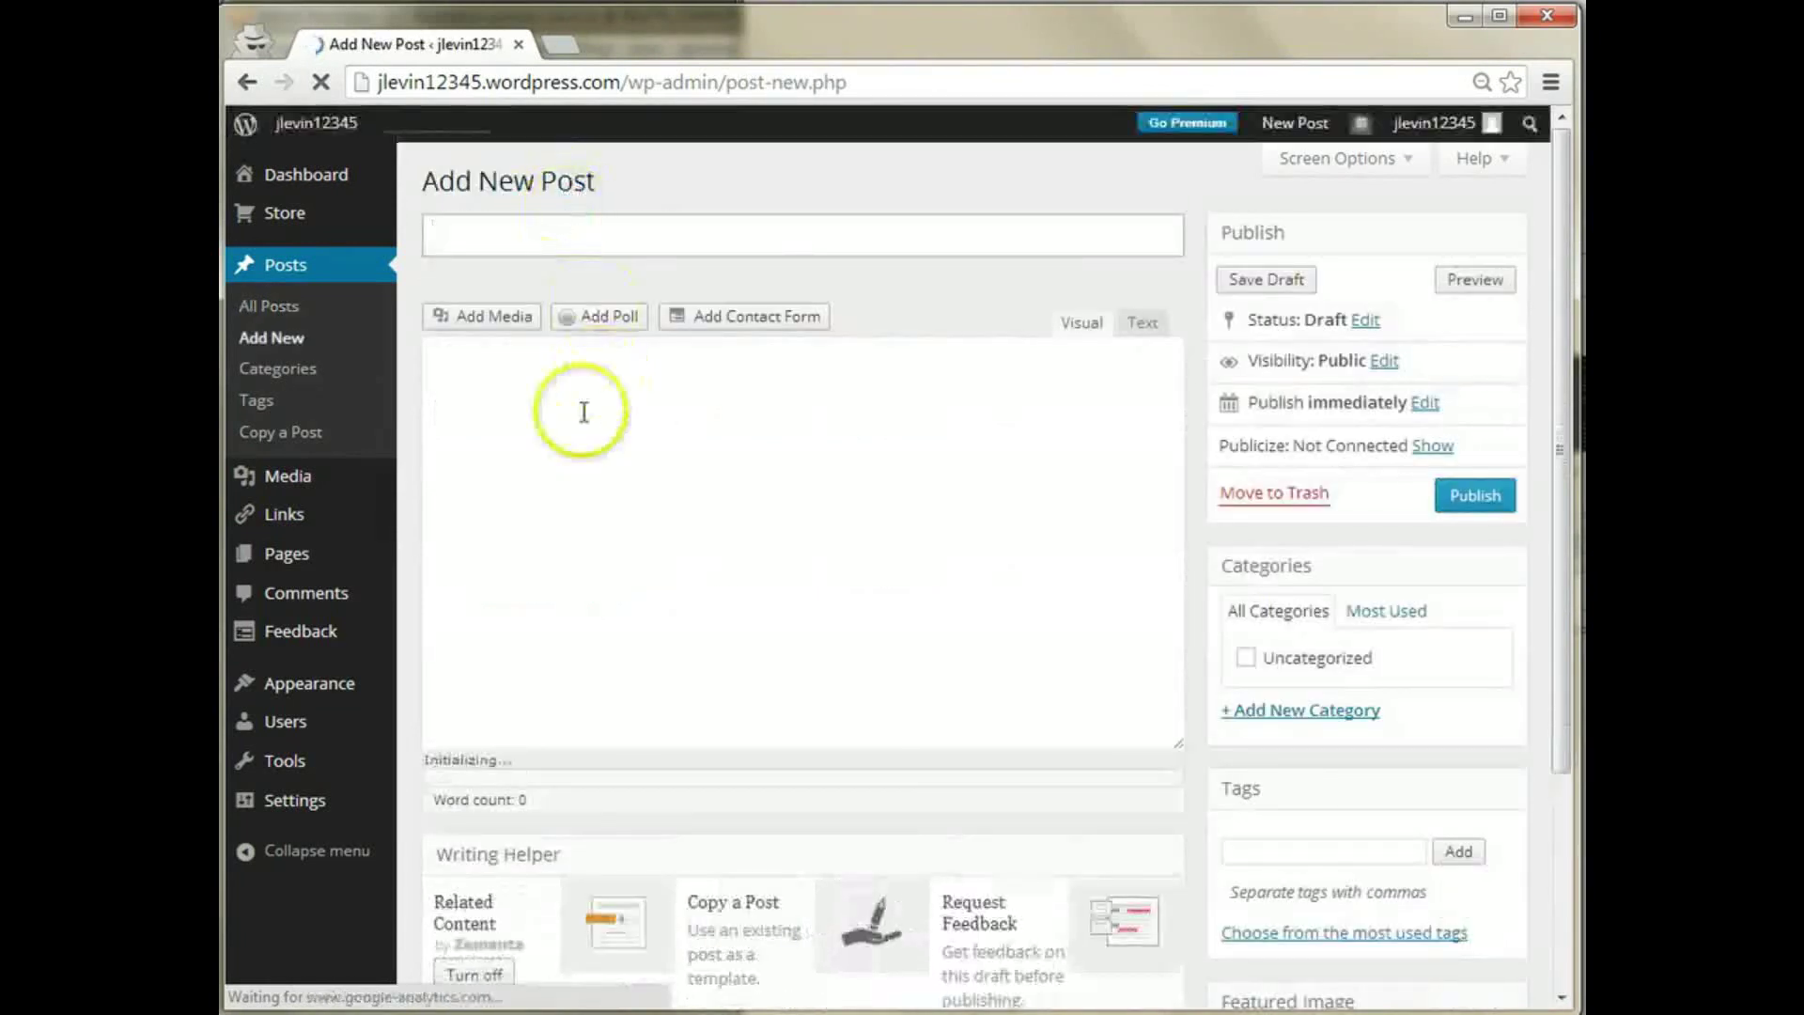
{"action": "type", "text": "C7 "}
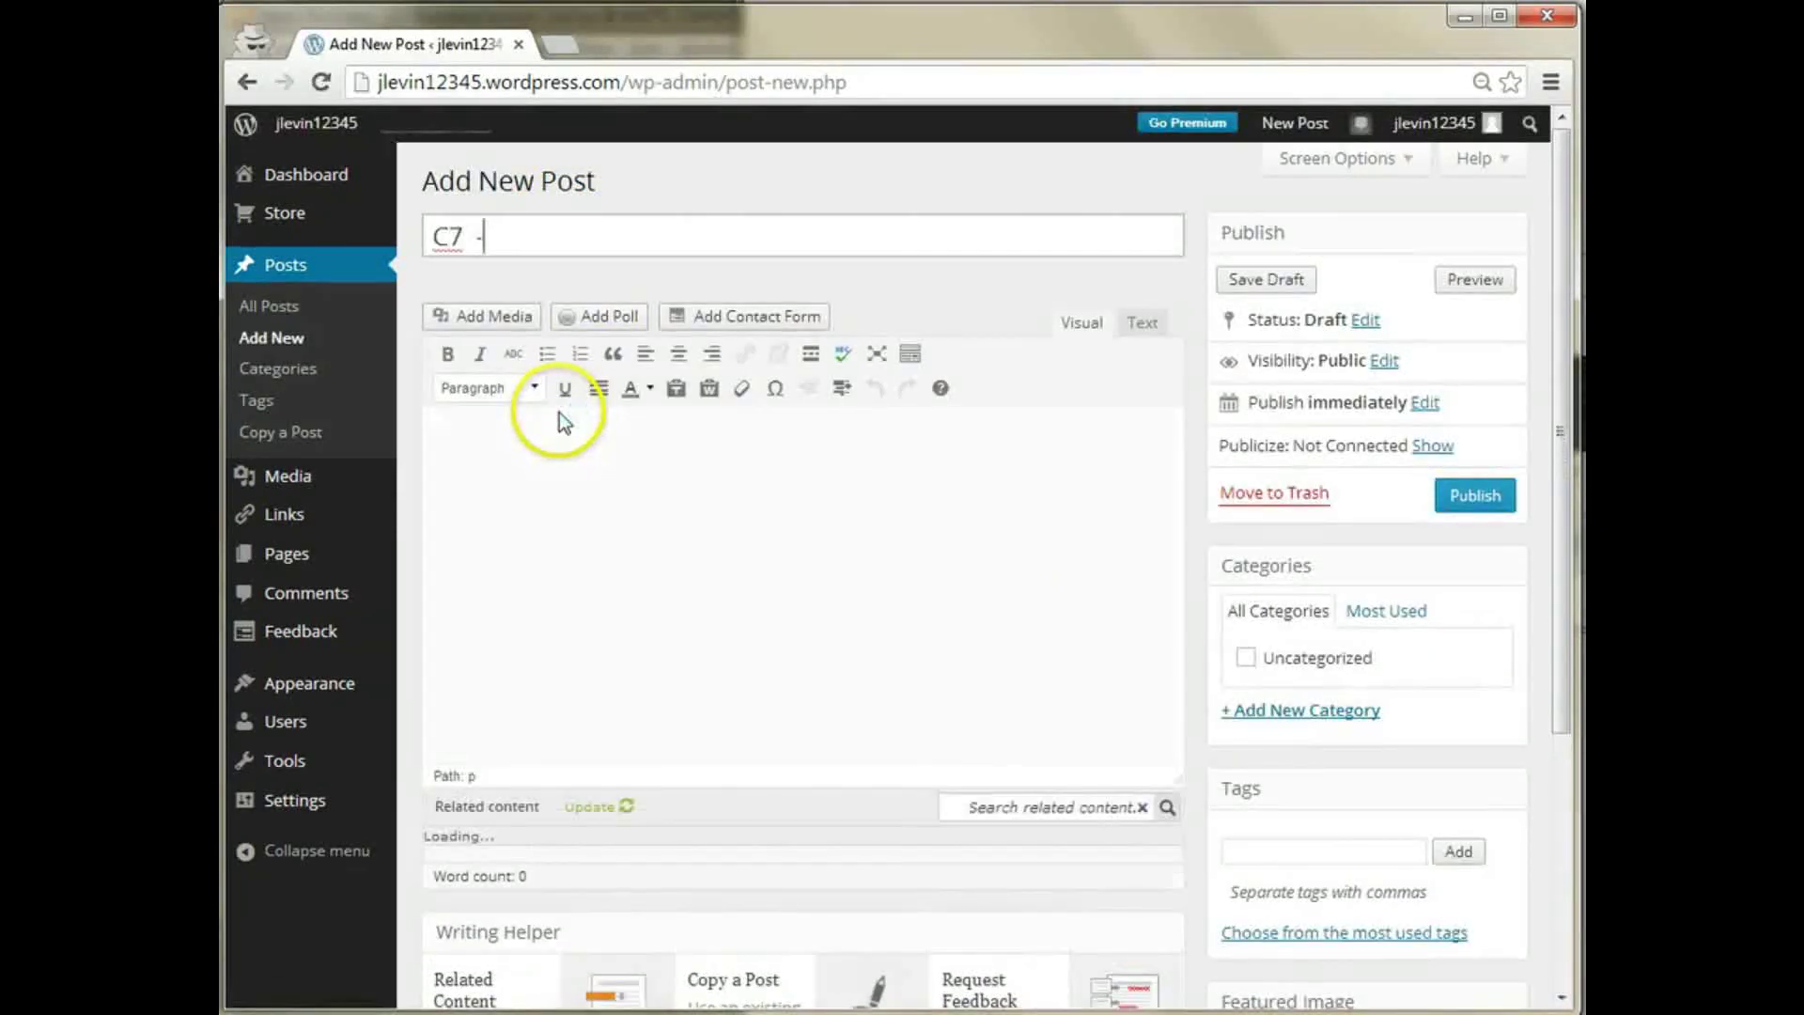
{"action": "type", "text": "-"}
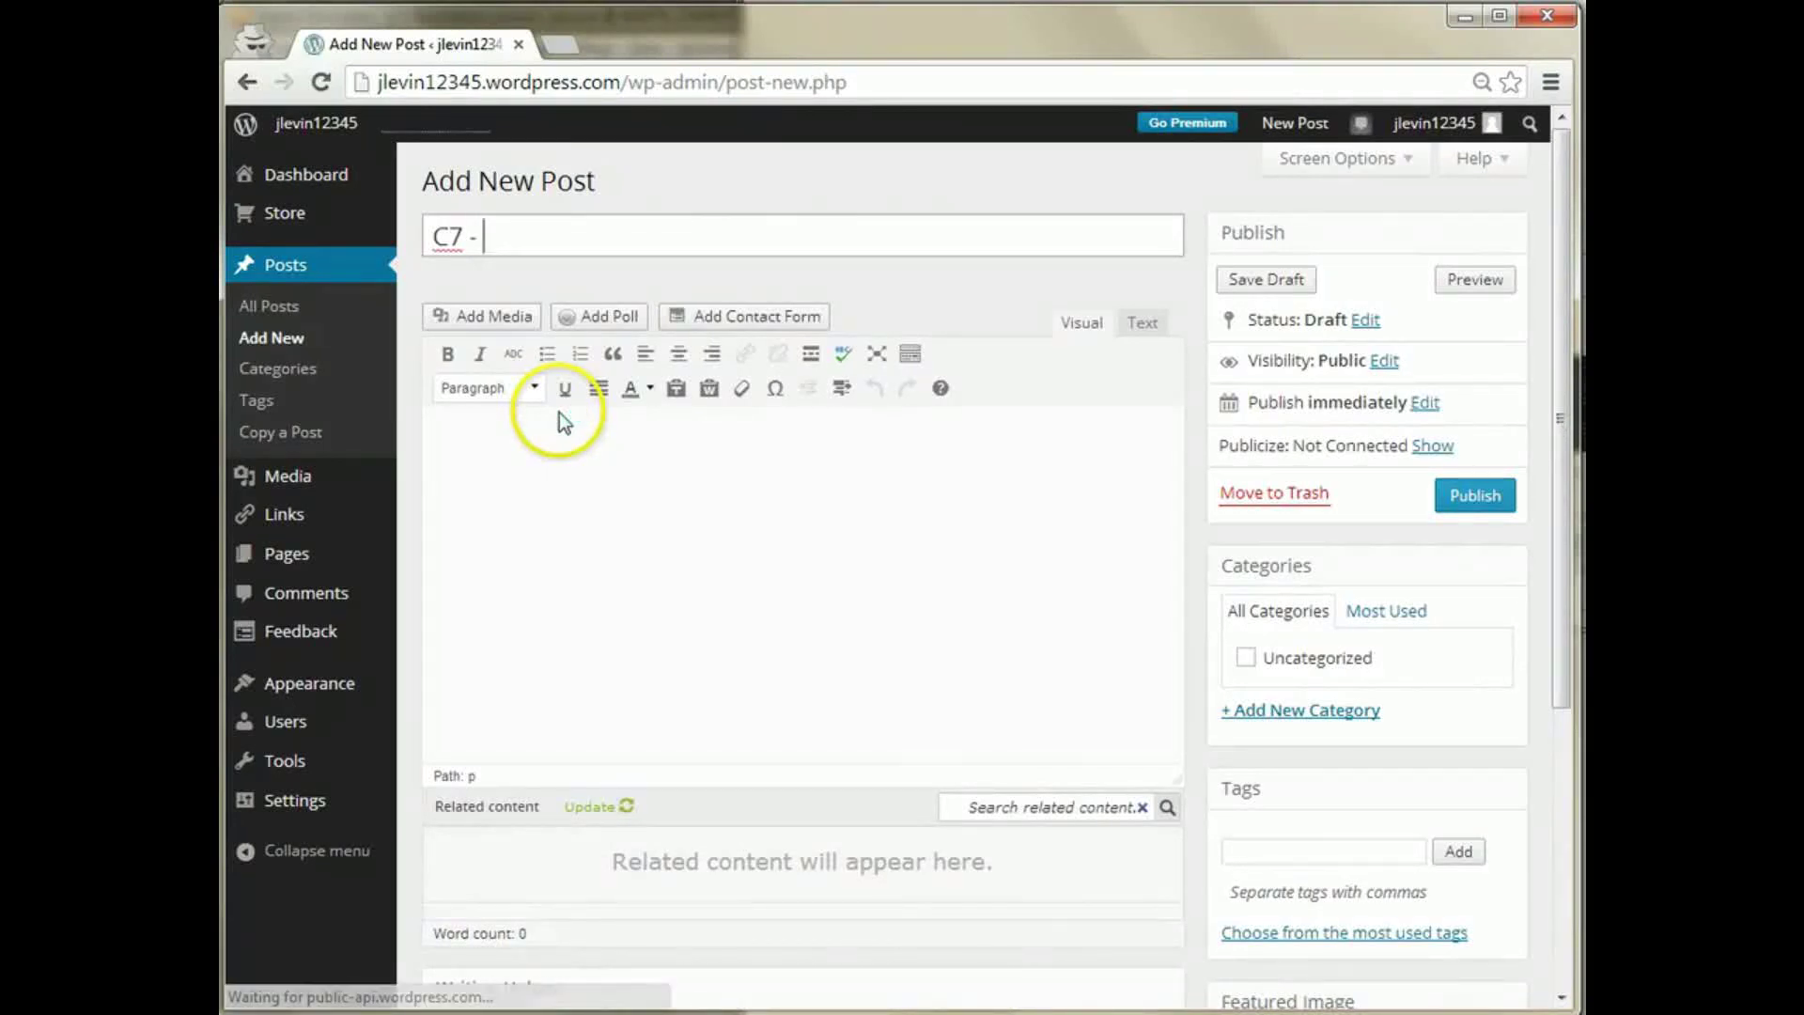
{"action": "left_click", "coordinate": [1007, 164]}
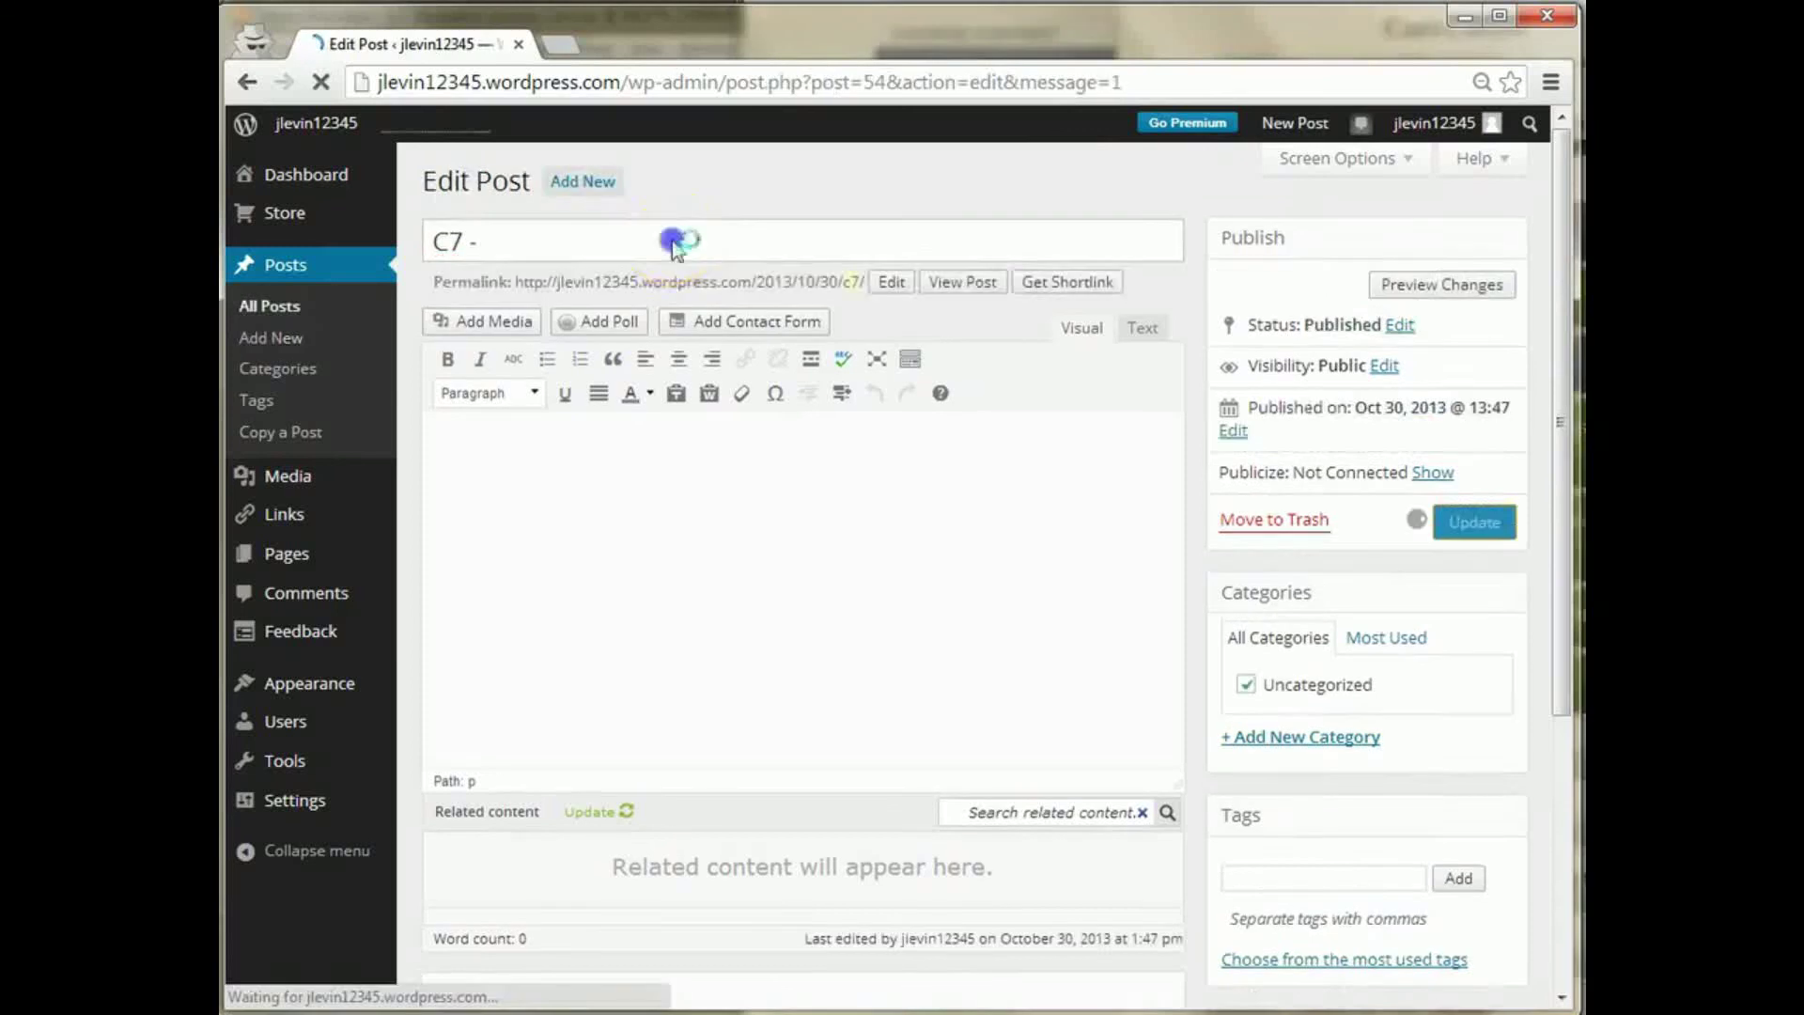
Step: Complete the post's title as "C7 - Drawing in Illustrator"
{"action": "left_click", "coordinate": [653, 302]}
{"action": "type", "text": "OUtlin"}
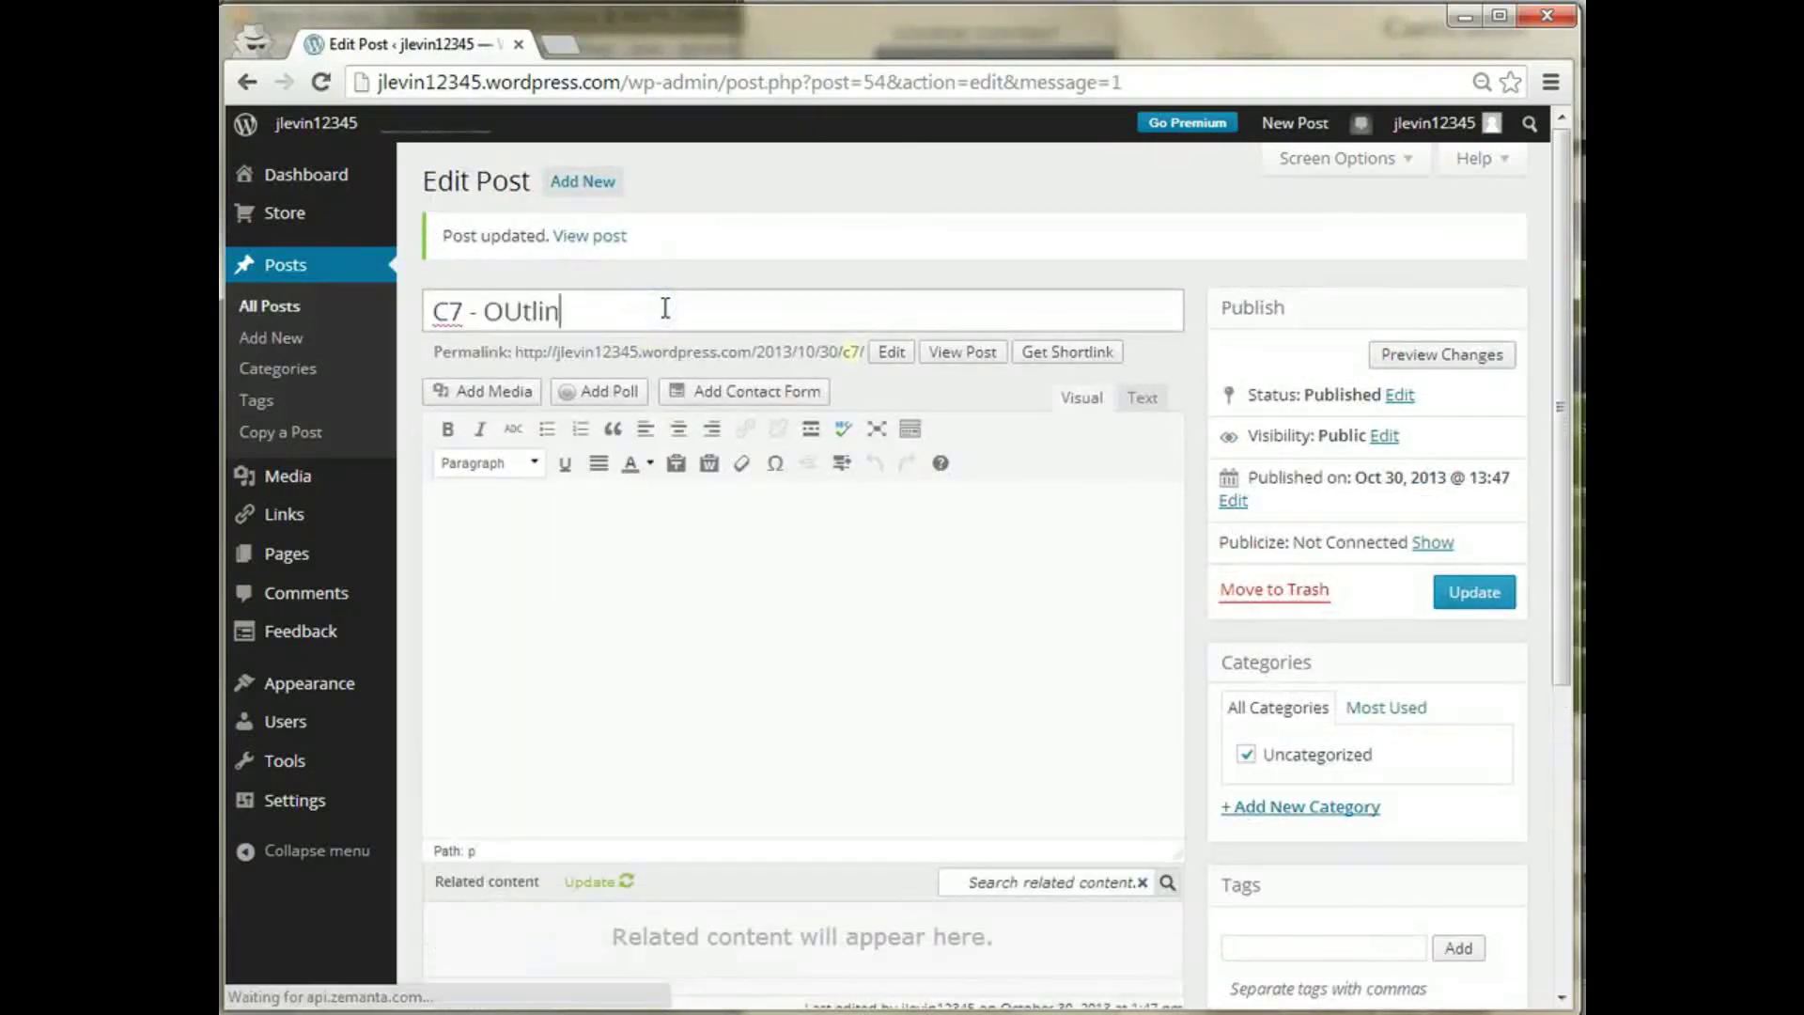
{"action": "type", "text": "uti"}
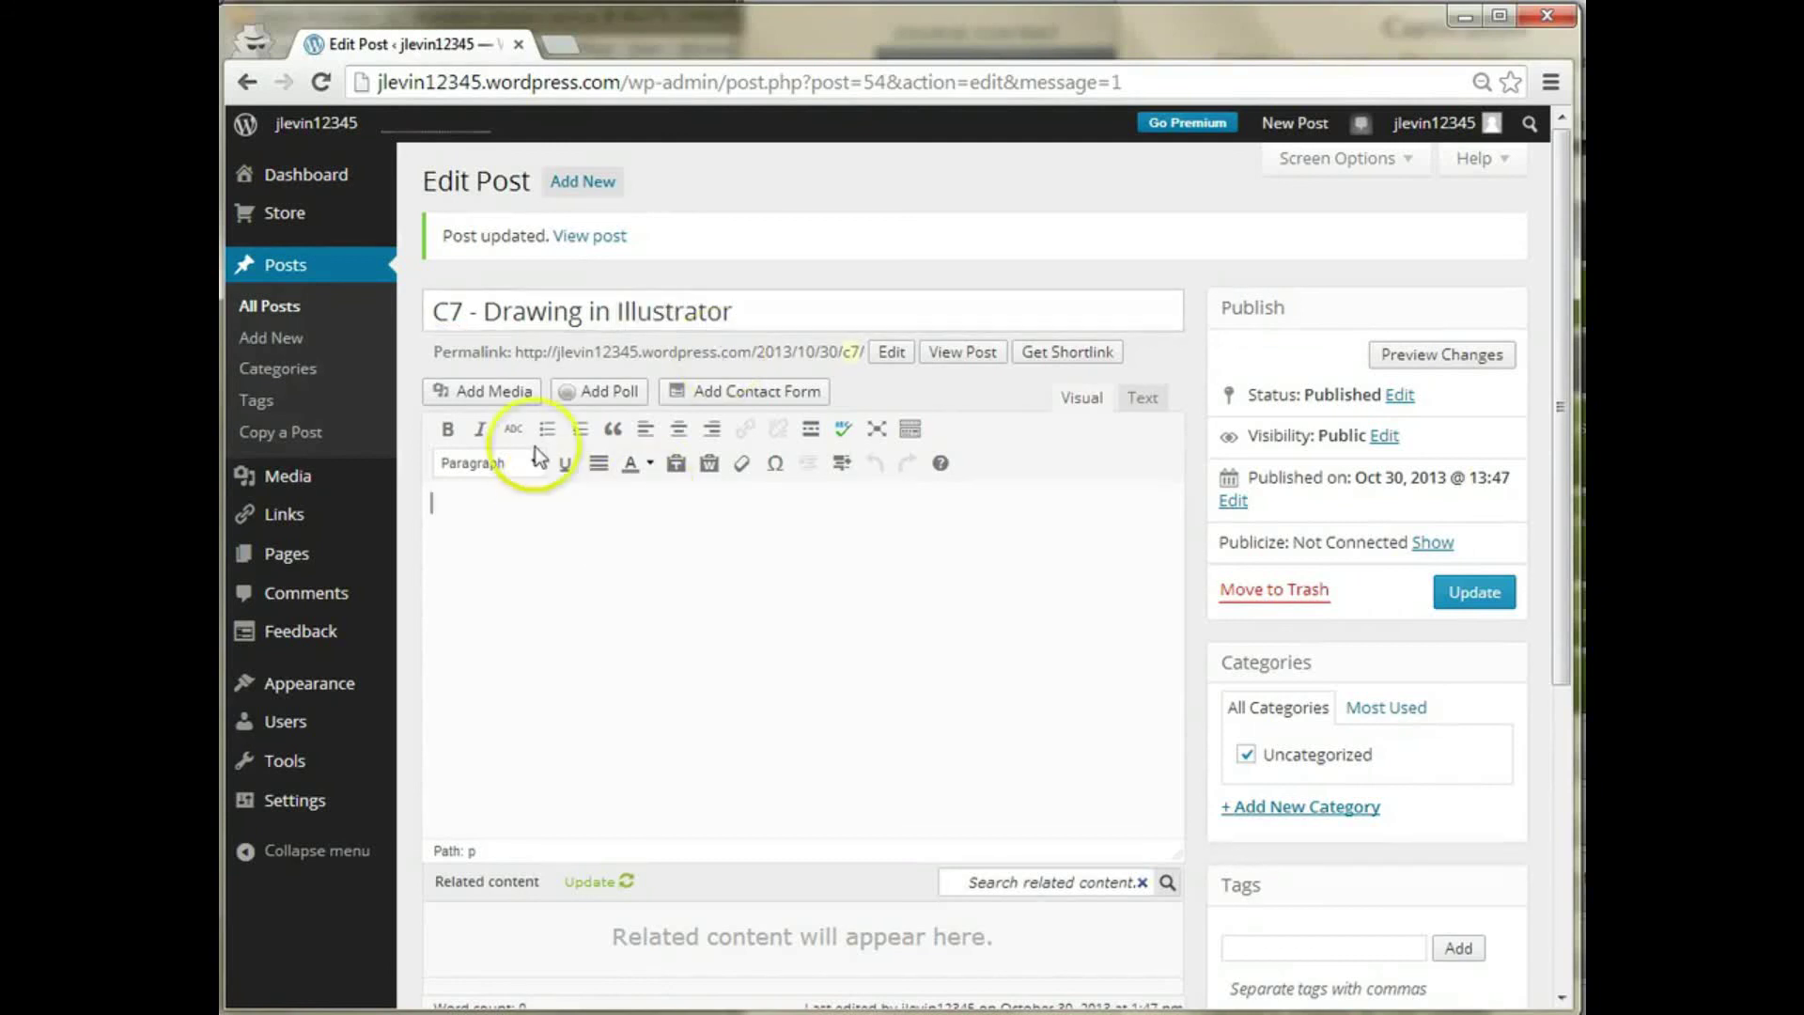
Step: Upload the c7-illustration-process .jpg from the IllustrationProcess folder inside the class folder and insert it into the post
{"action": "left_click", "coordinate": [484, 391]}
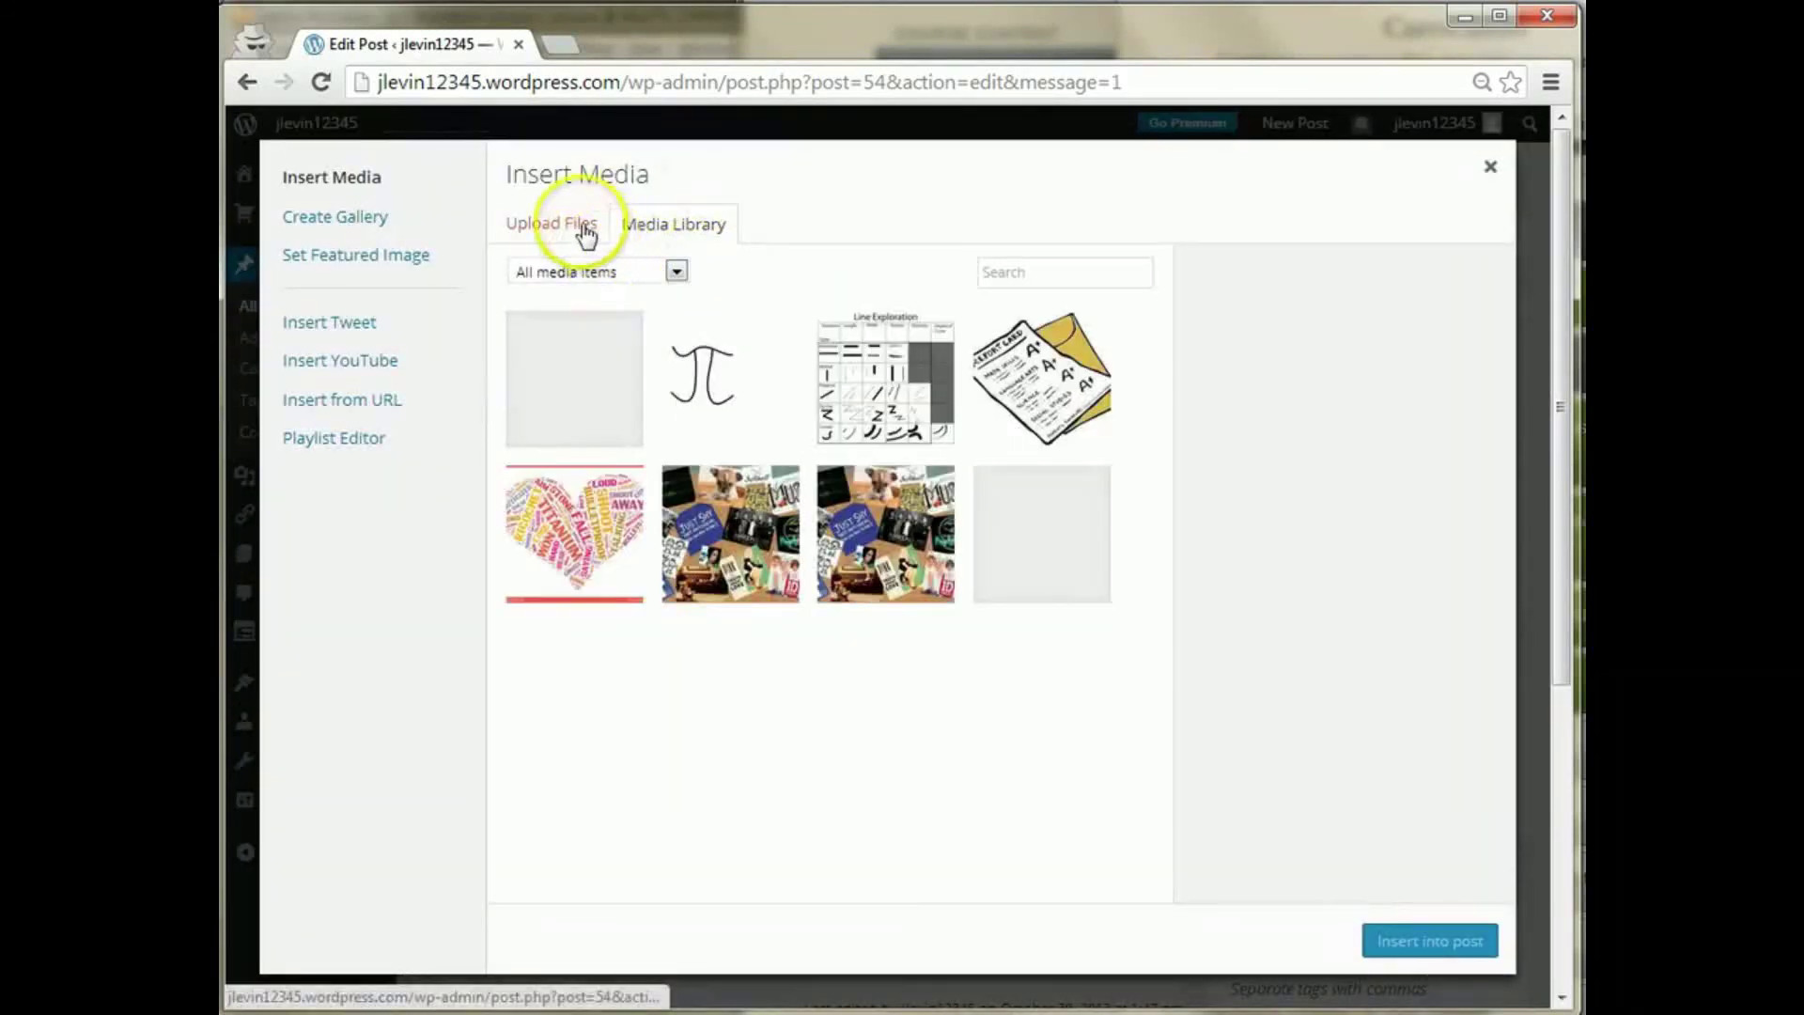
{"action": "left_click", "coordinate": [574, 227]}
{"action": "left_click", "coordinate": [1027, 599]}
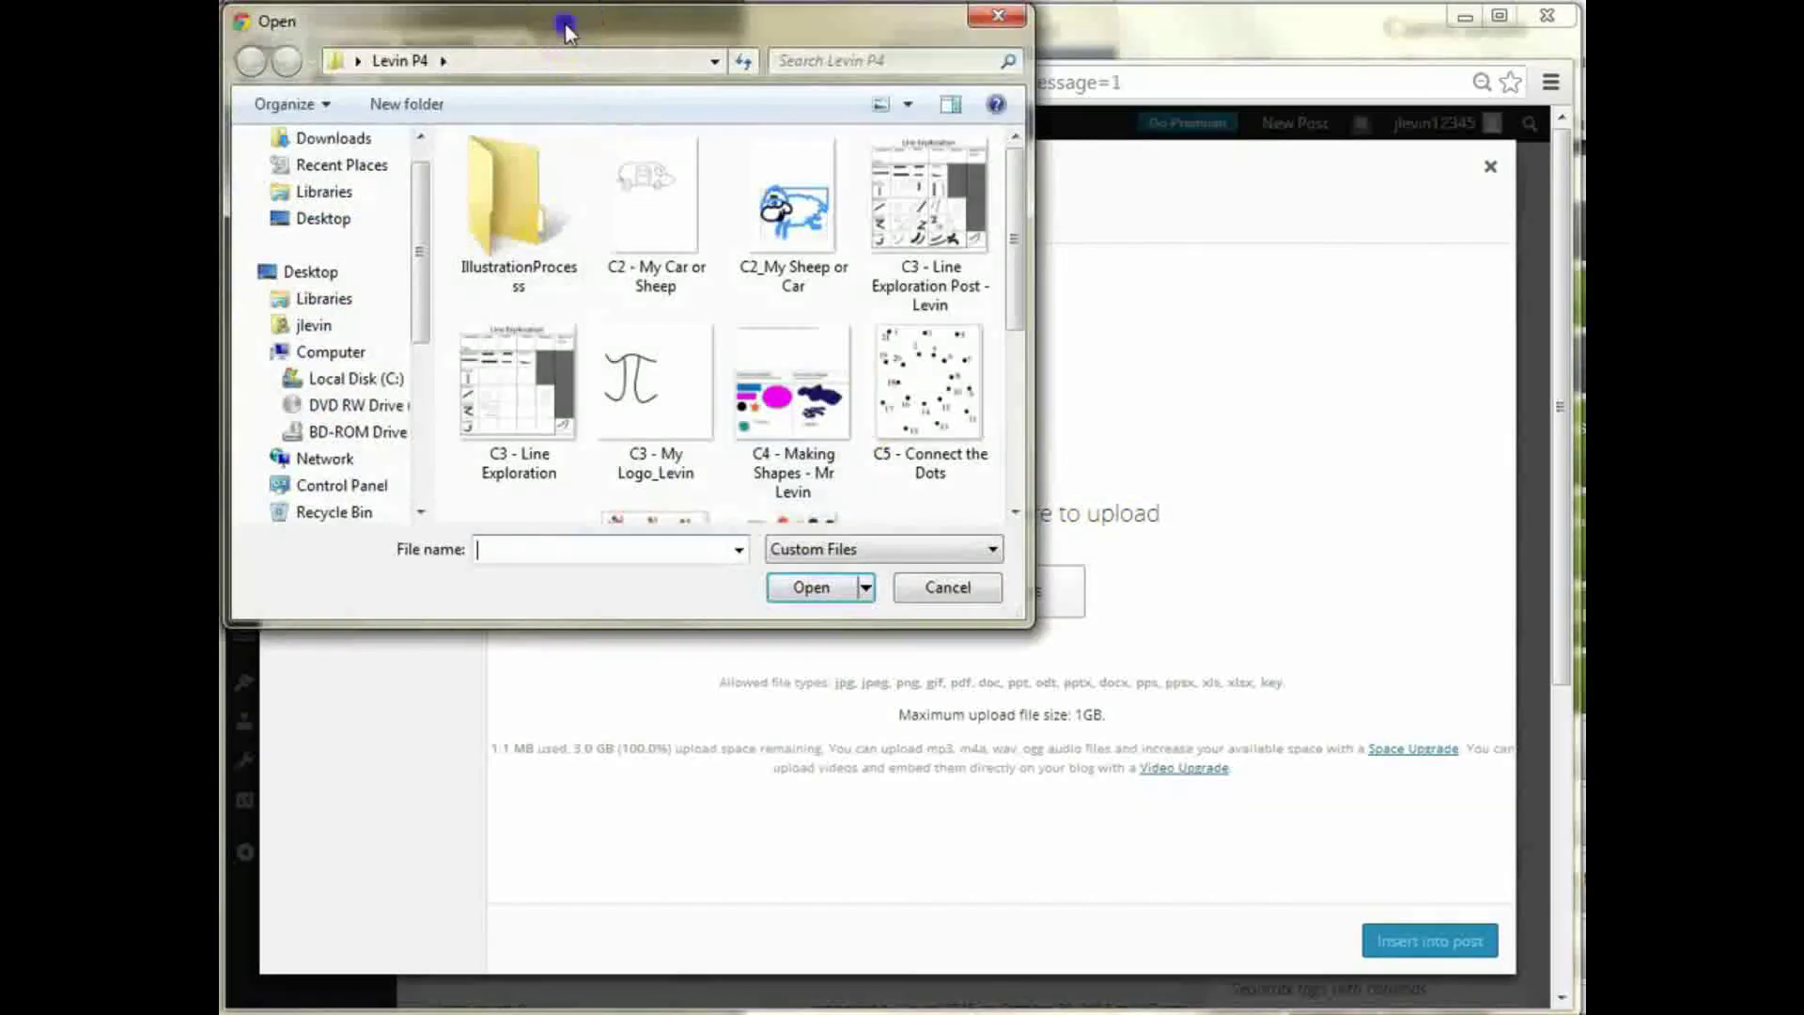
{"action": "left_click_drag", "start_coordinate": [561, 16], "coordinate": [785, 189]}
{"action": "double_click", "coordinate": [755, 399]}
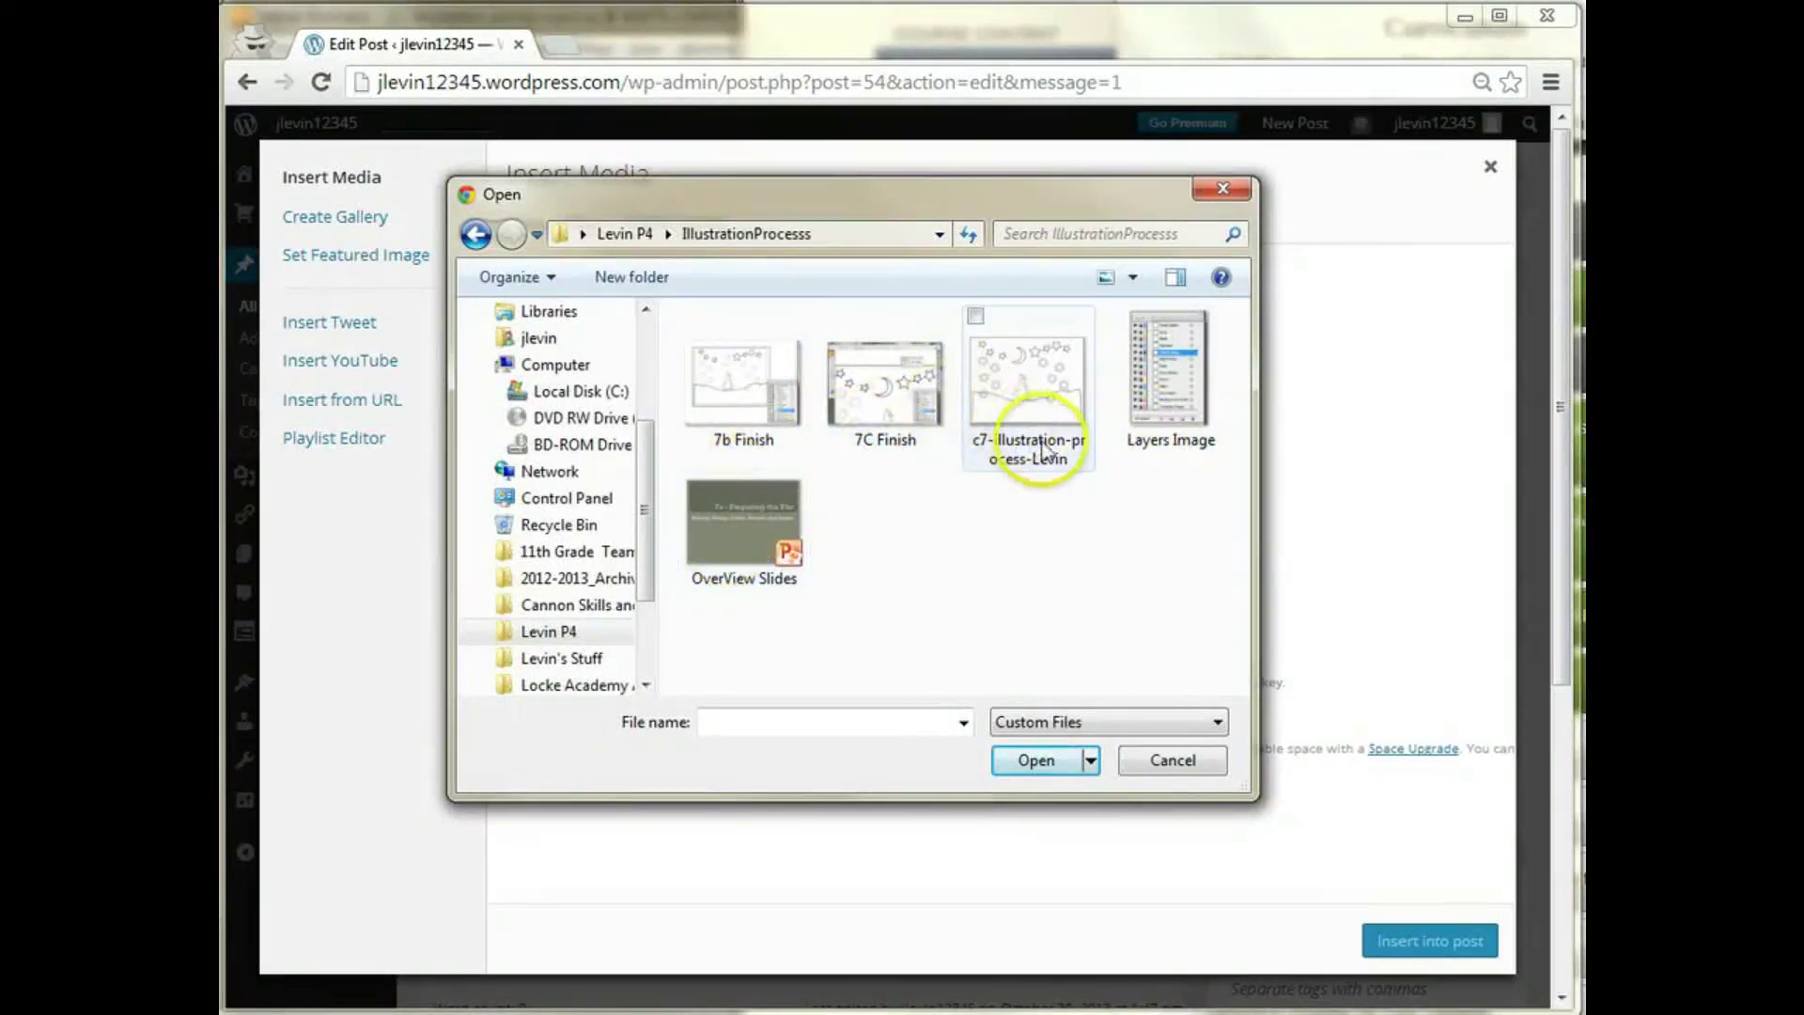
{"action": "left_click", "coordinate": [1023, 399]}
{"action": "double_click", "coordinate": [1024, 400]}
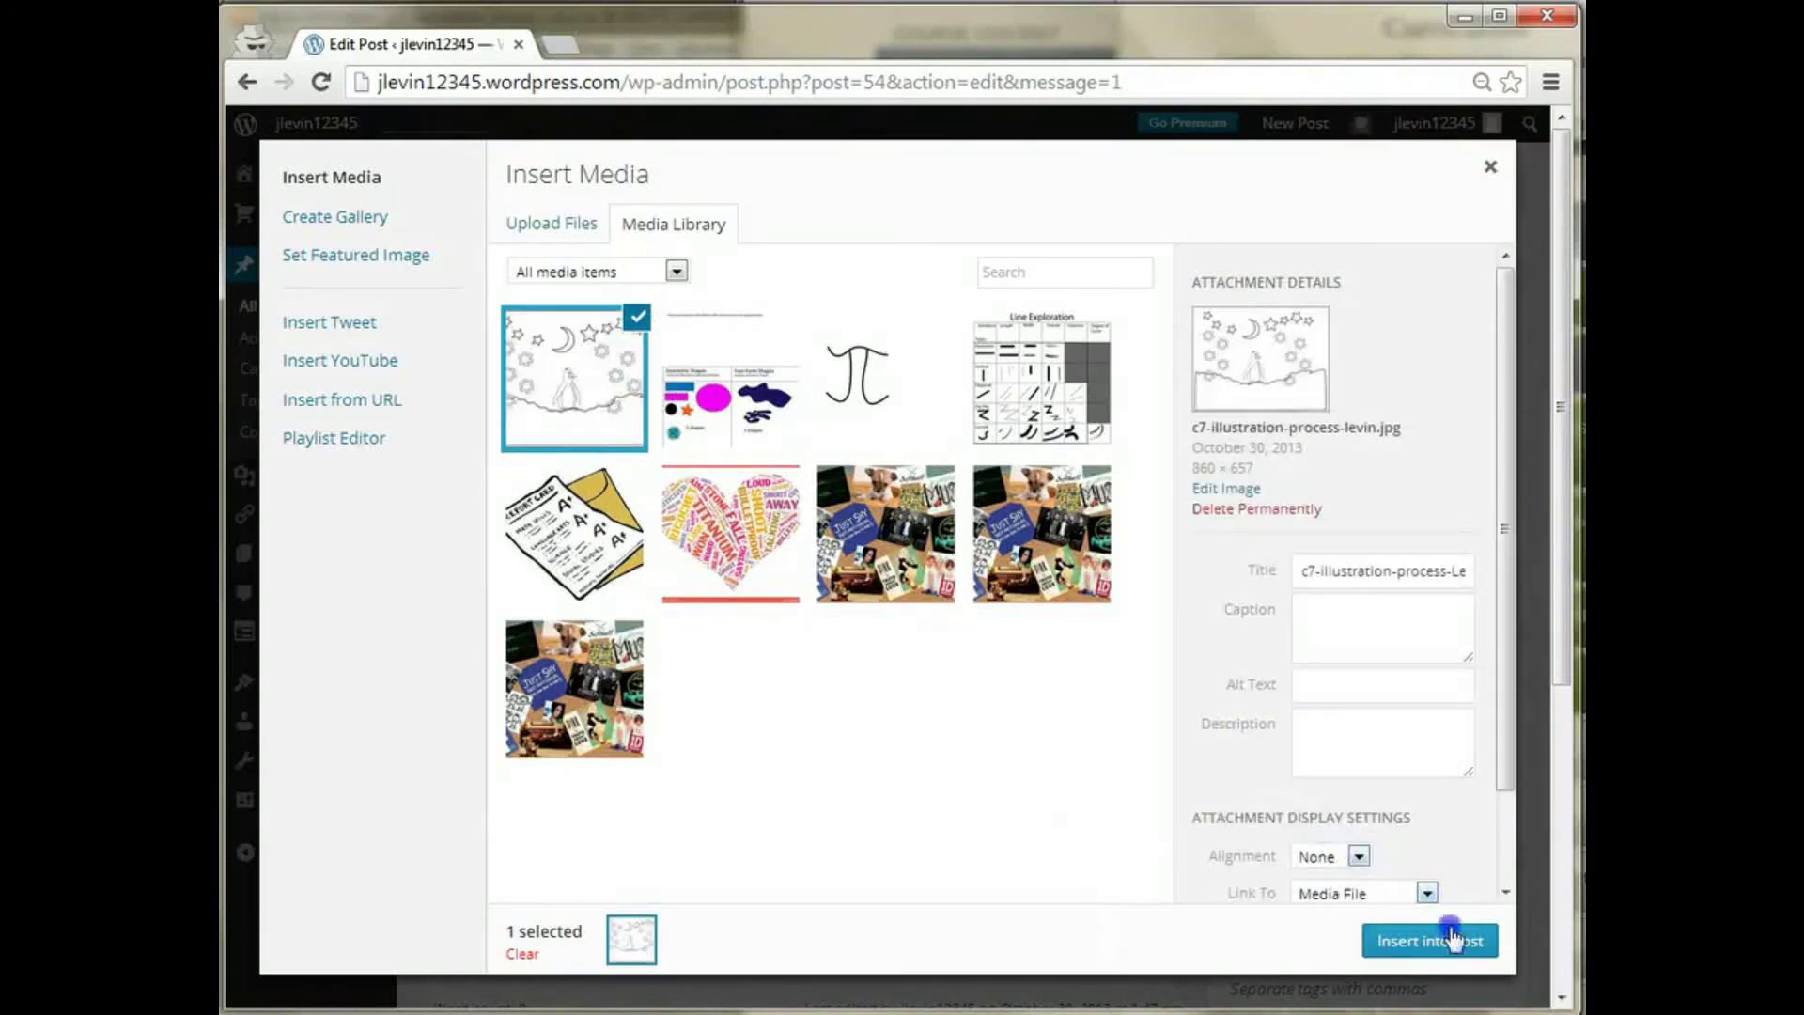
{"action": "left_click", "coordinate": [1422, 940]}
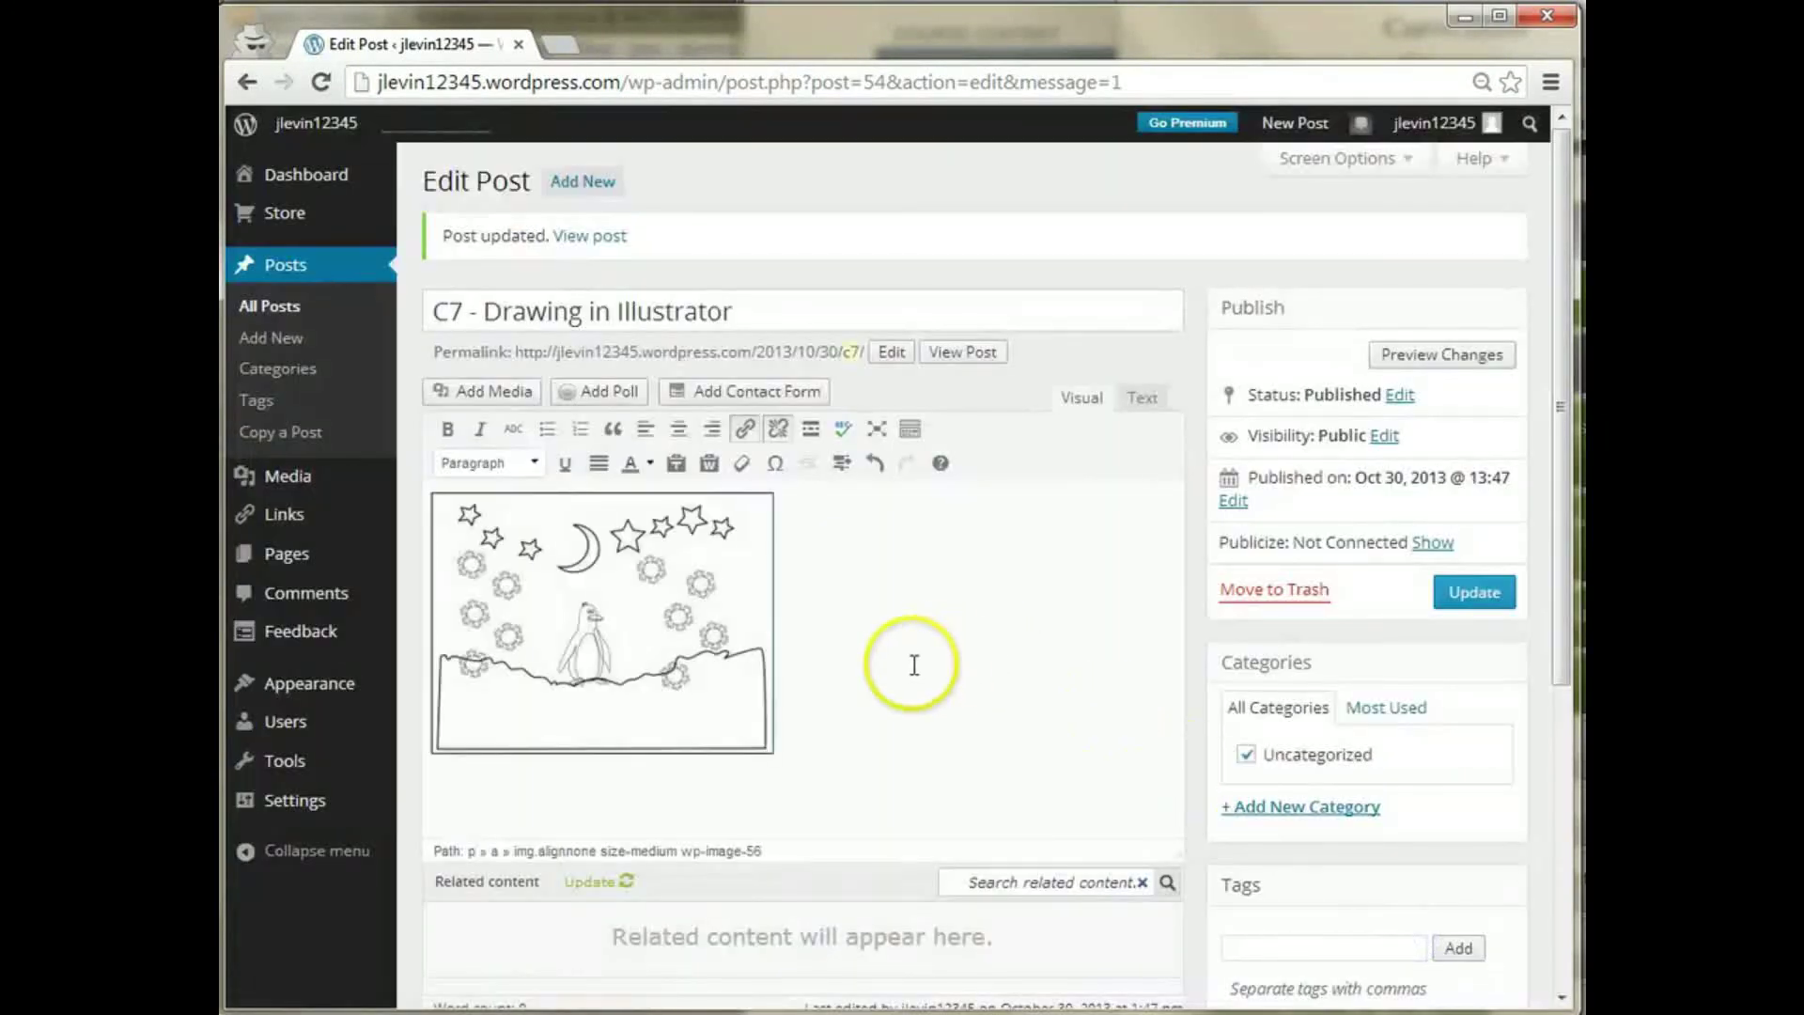
Step: Center the inserted penguin drawing in the post body
{"action": "left_click", "coordinate": [697, 611]}
{"action": "left_click", "coordinate": [677, 432]}
{"action": "left_click", "coordinate": [1037, 643]}
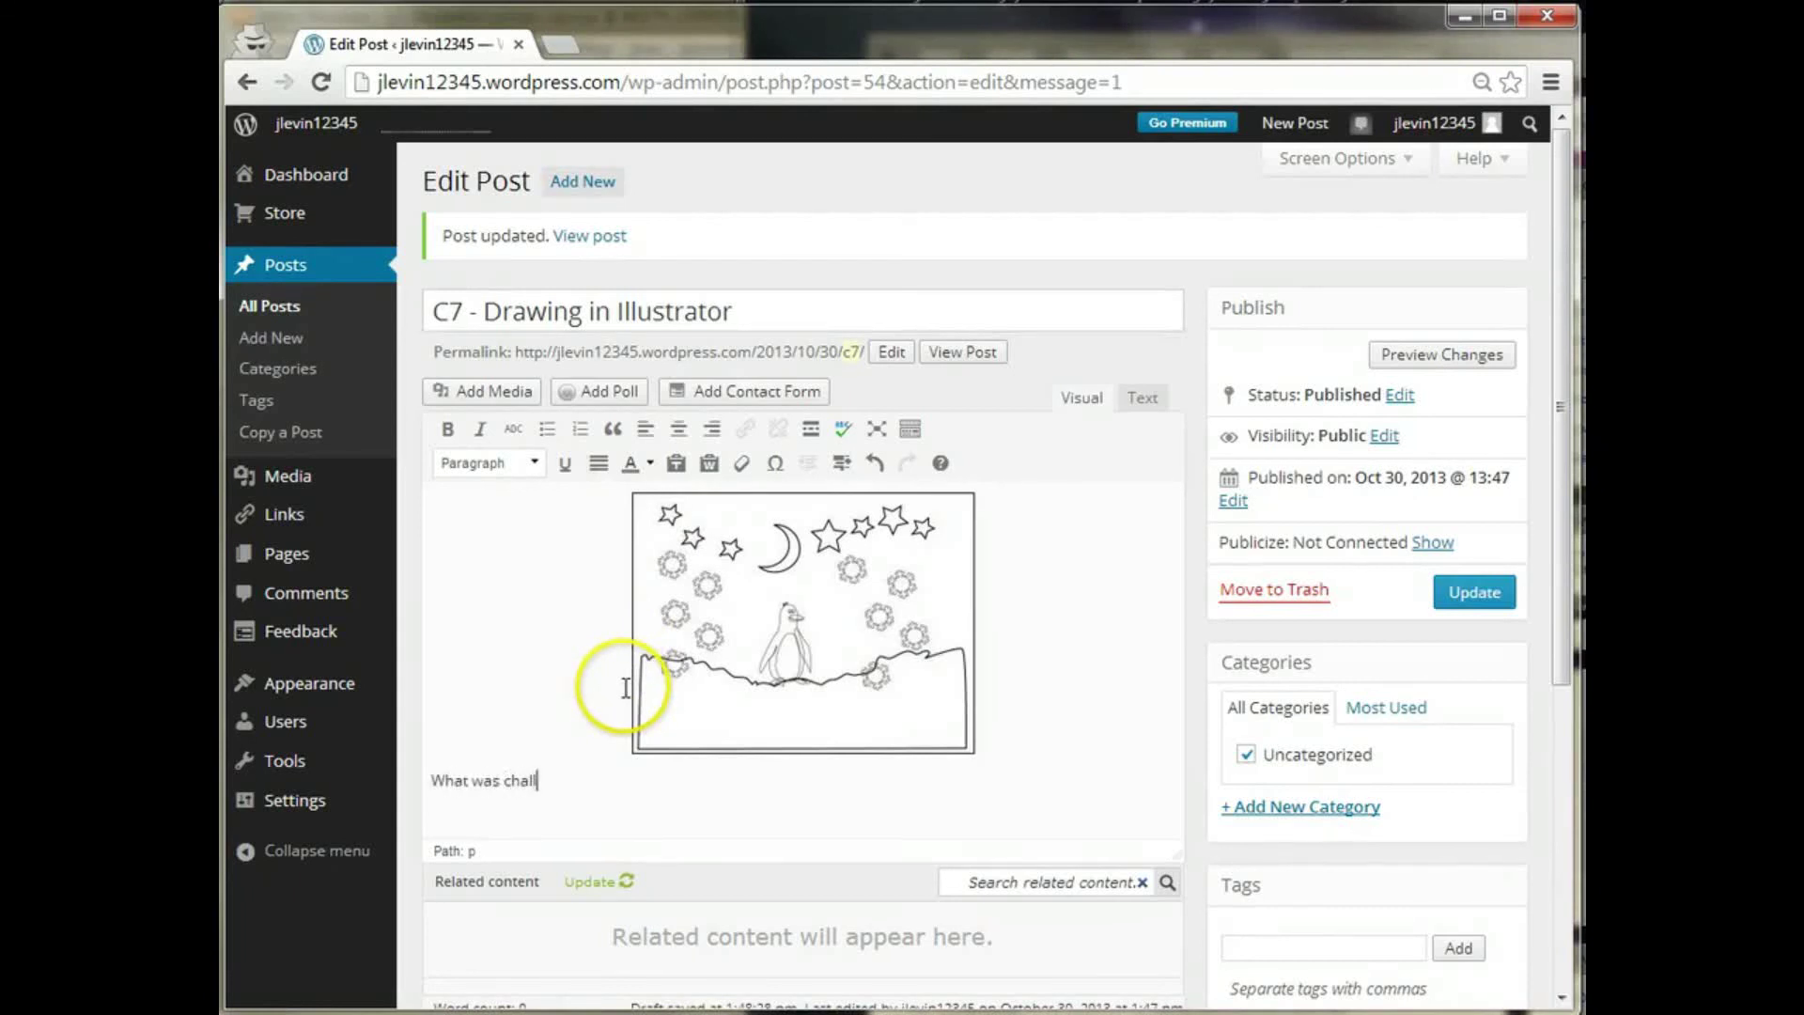
Step: Paste the three reflection questions below the drawing, from "What was challenging for you?" through what to remember when going through this process alone
{"action": "key", "text": "ctrl+v"}
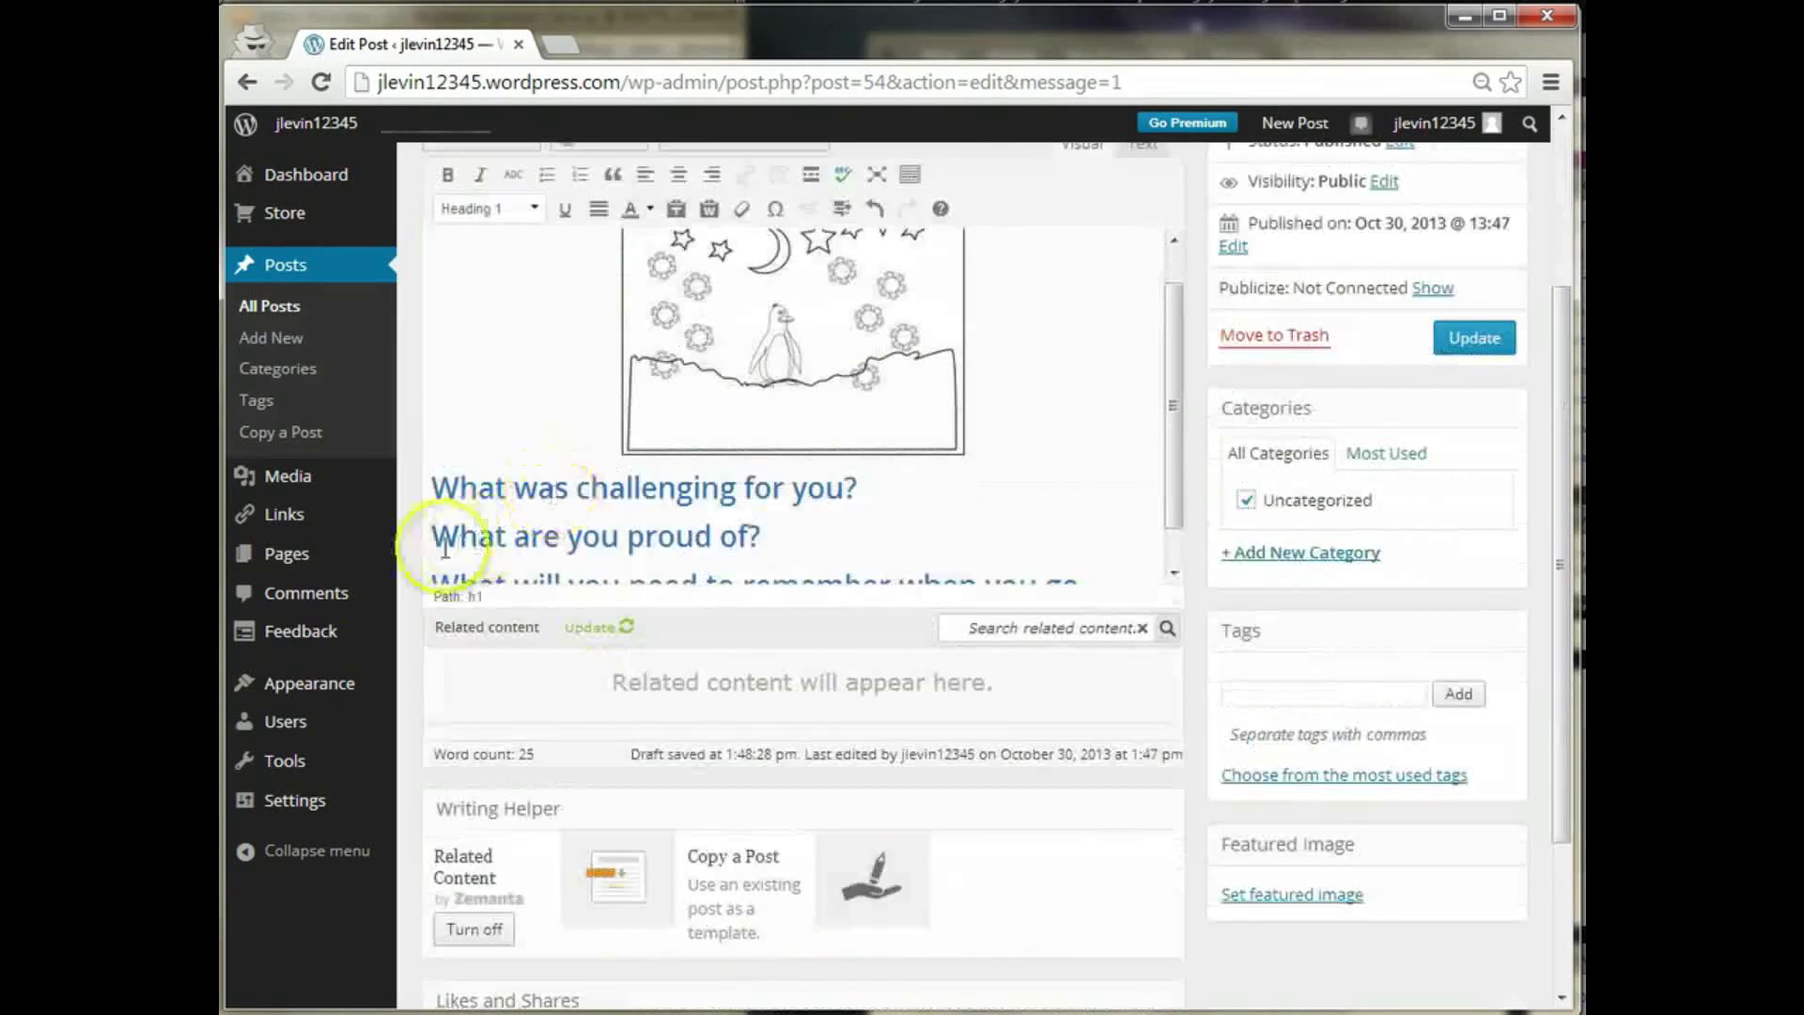
{"action": "left_click_drag", "start_coordinate": [1175, 489], "coordinate": [1173, 524]}
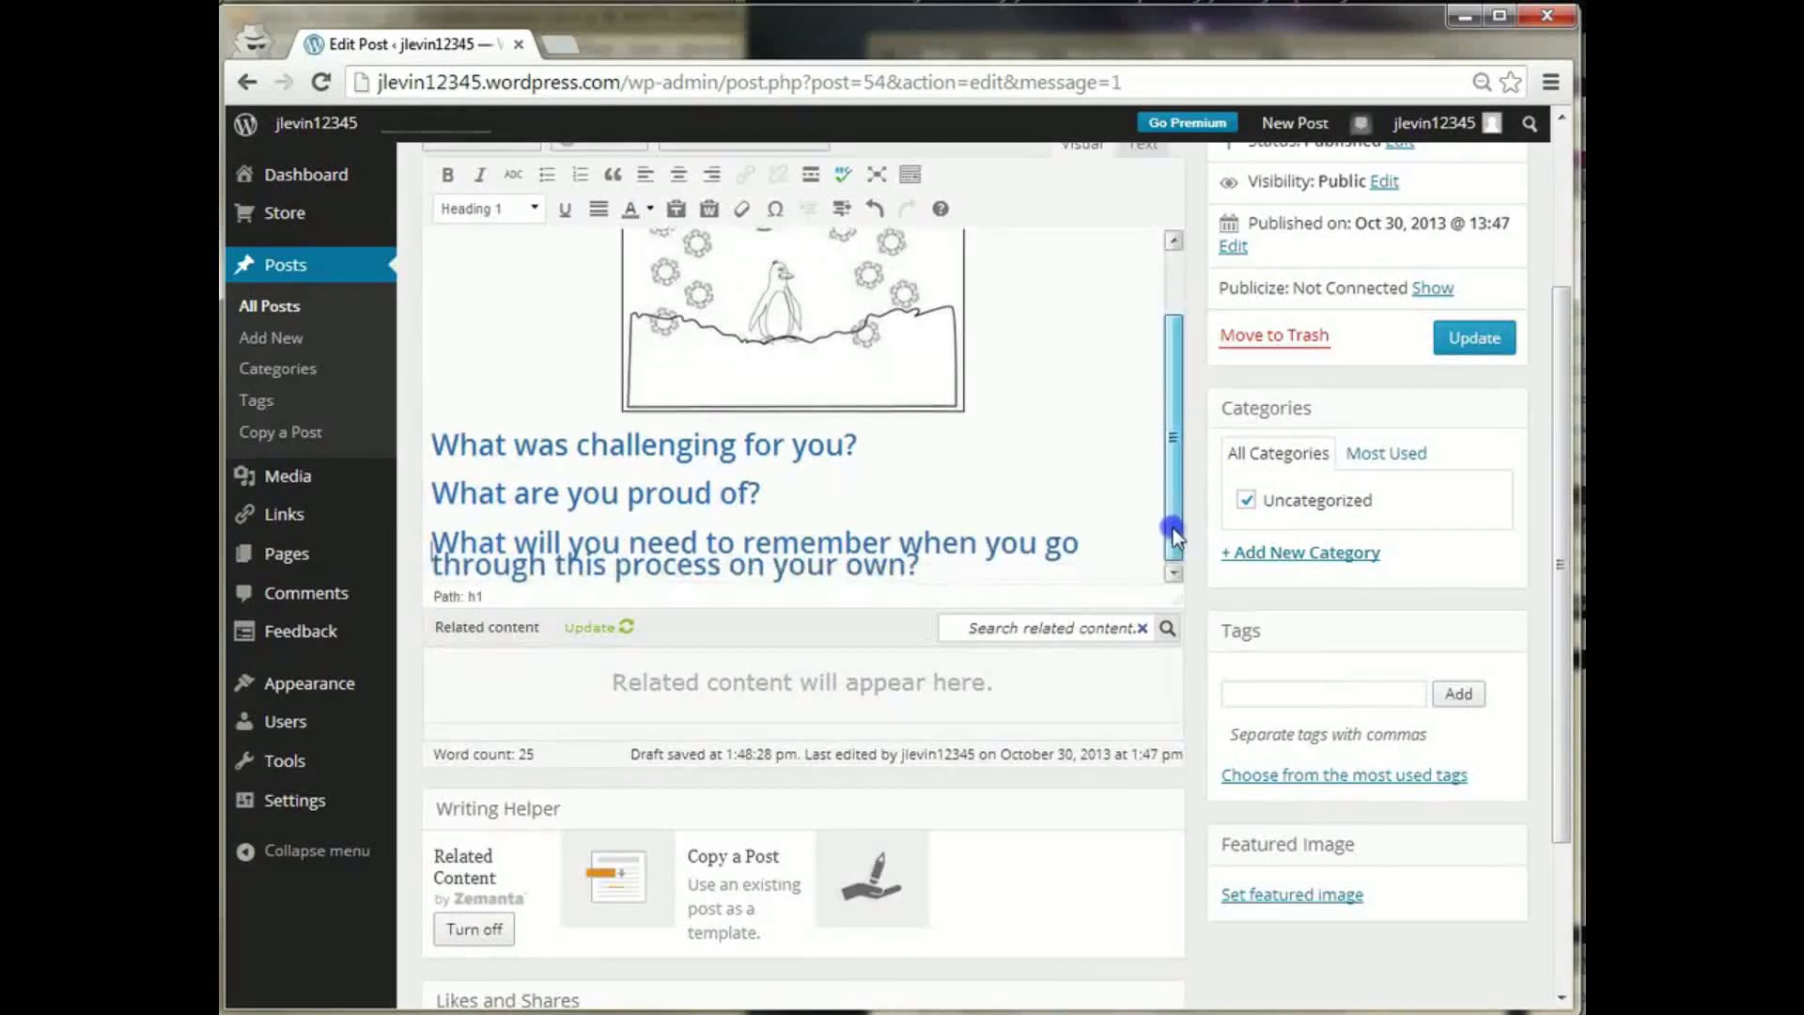
{"action": "left_click", "coordinate": [1090, 543]}
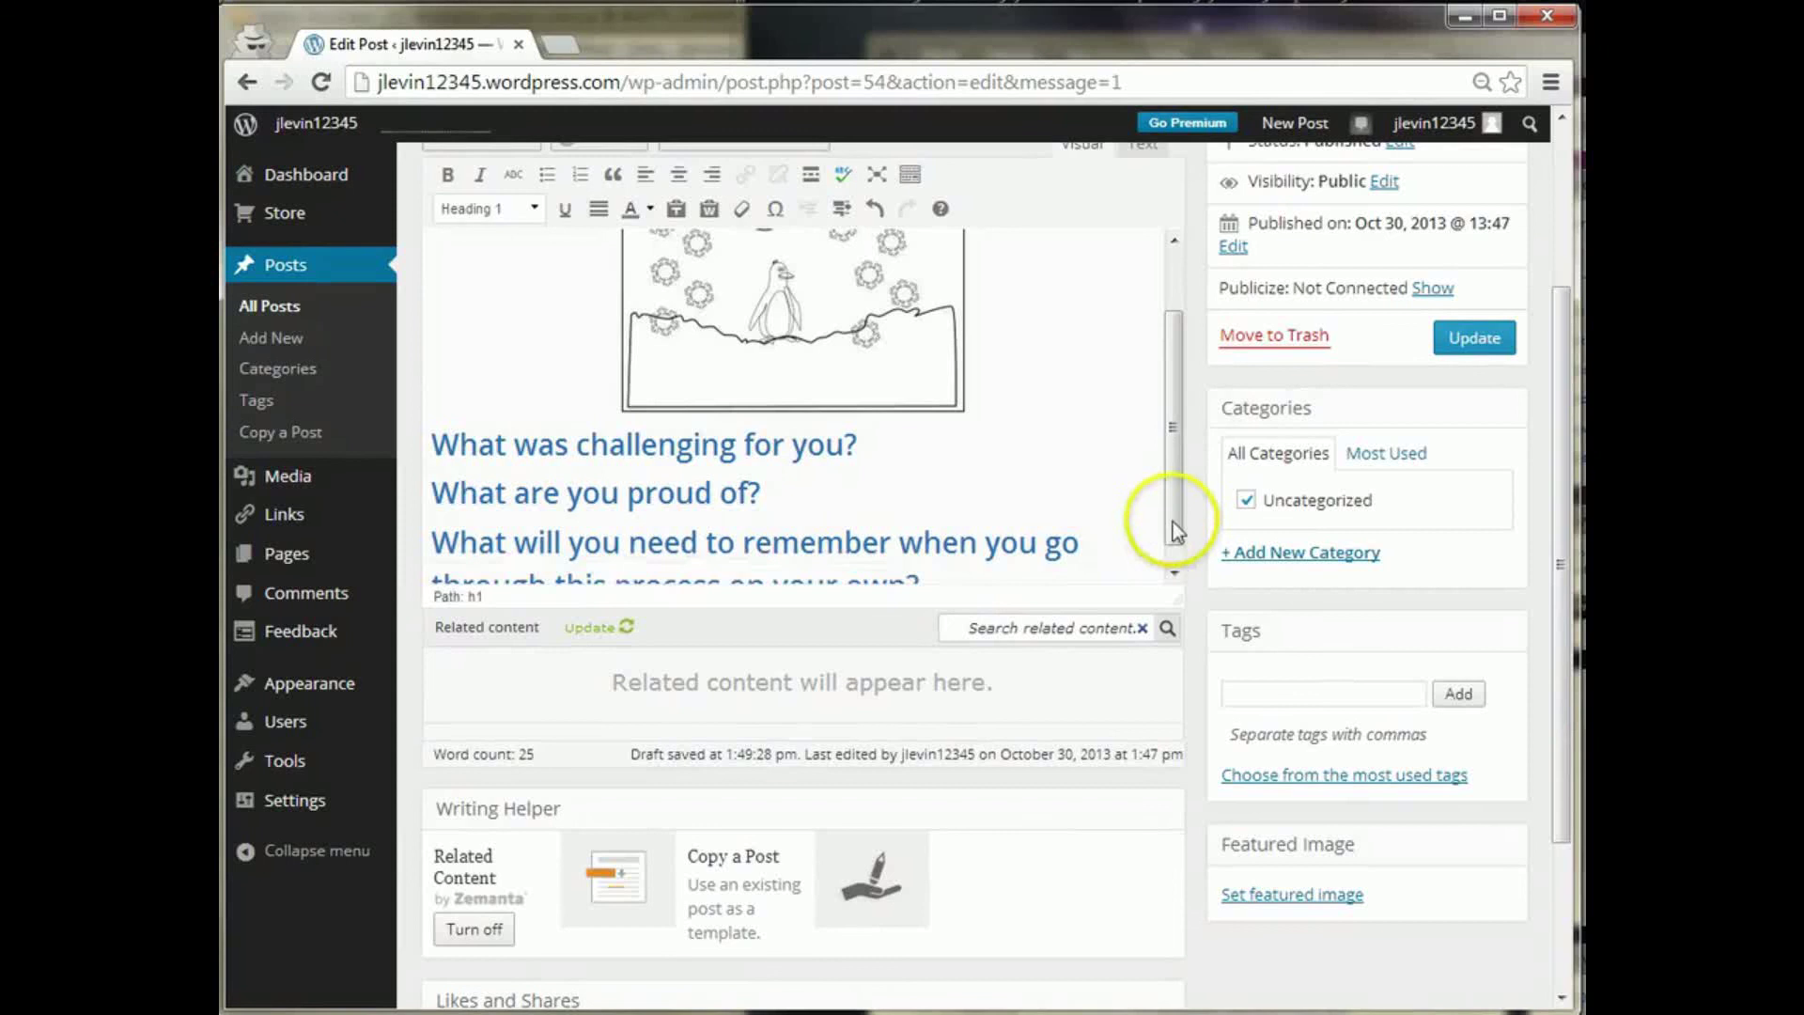
{"action": "left_click_drag", "start_coordinate": [1172, 528], "coordinate": [1172, 551]}
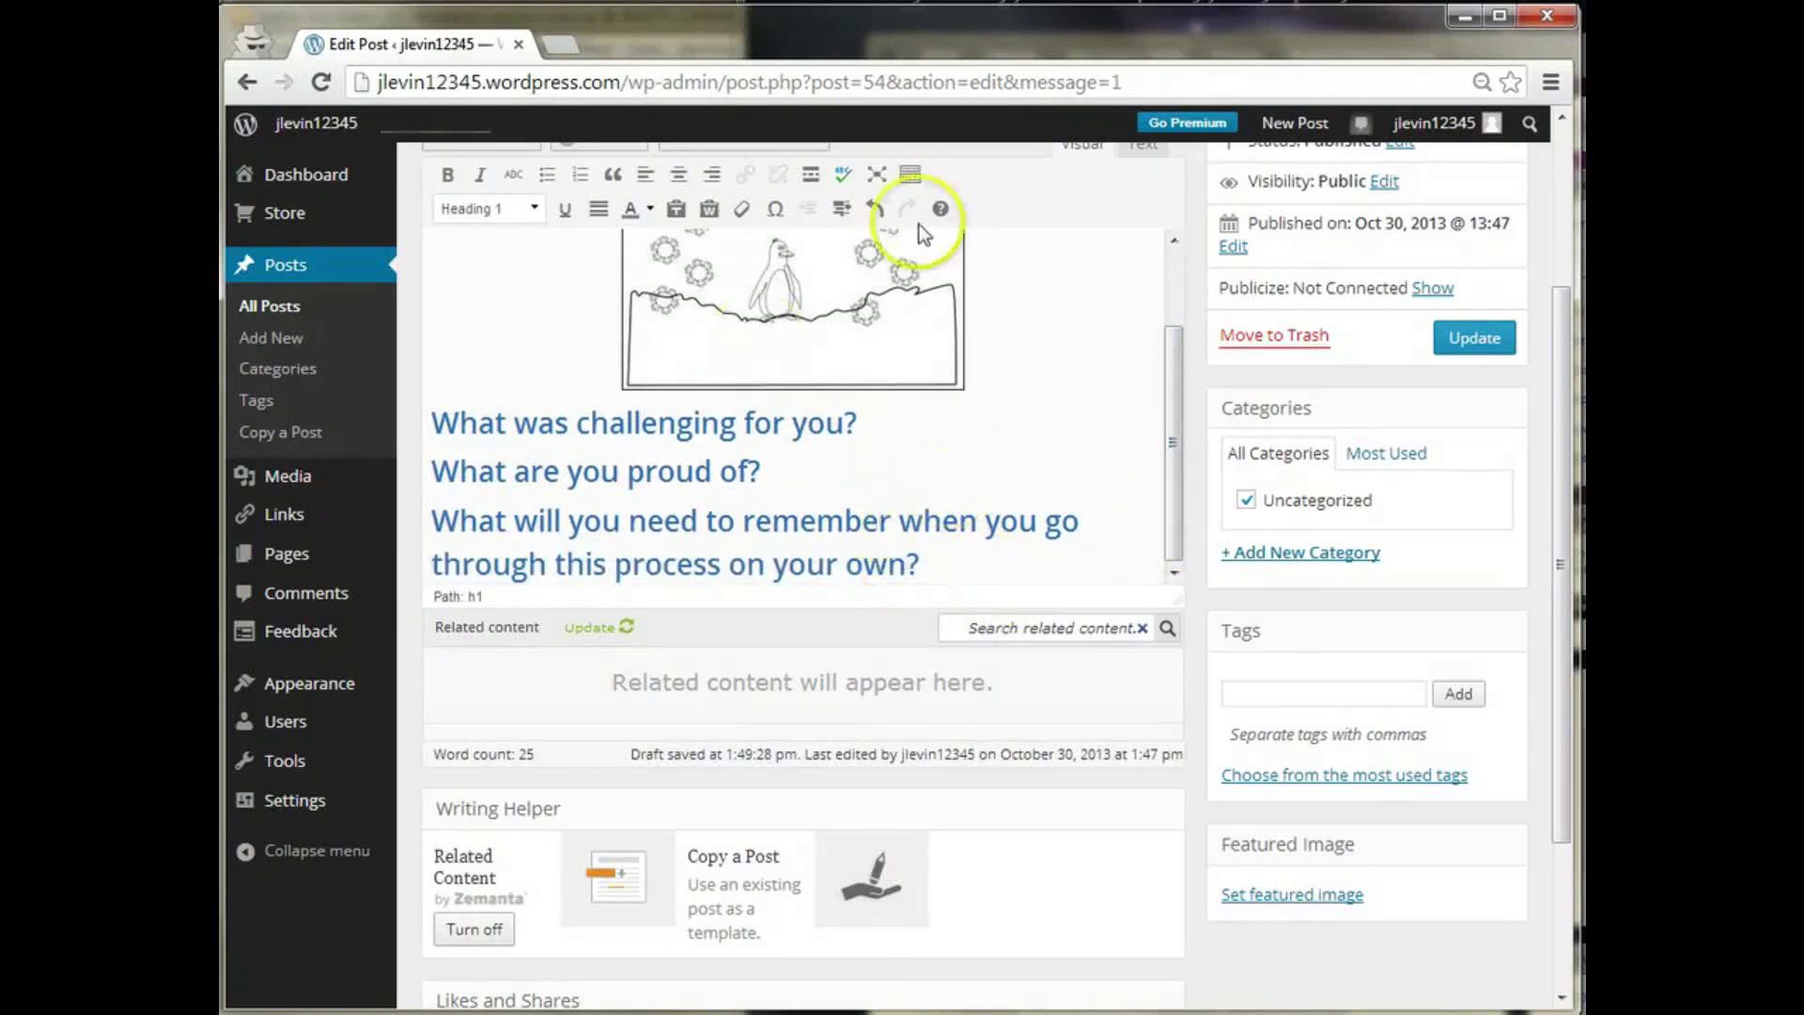
Step: Update the post with the drawing and questions, and open its published page, confirming leaving the editor
{"action": "scroll", "coordinate": [1080, 402], "scroll_direction": "up", "scroll_amount": 2}
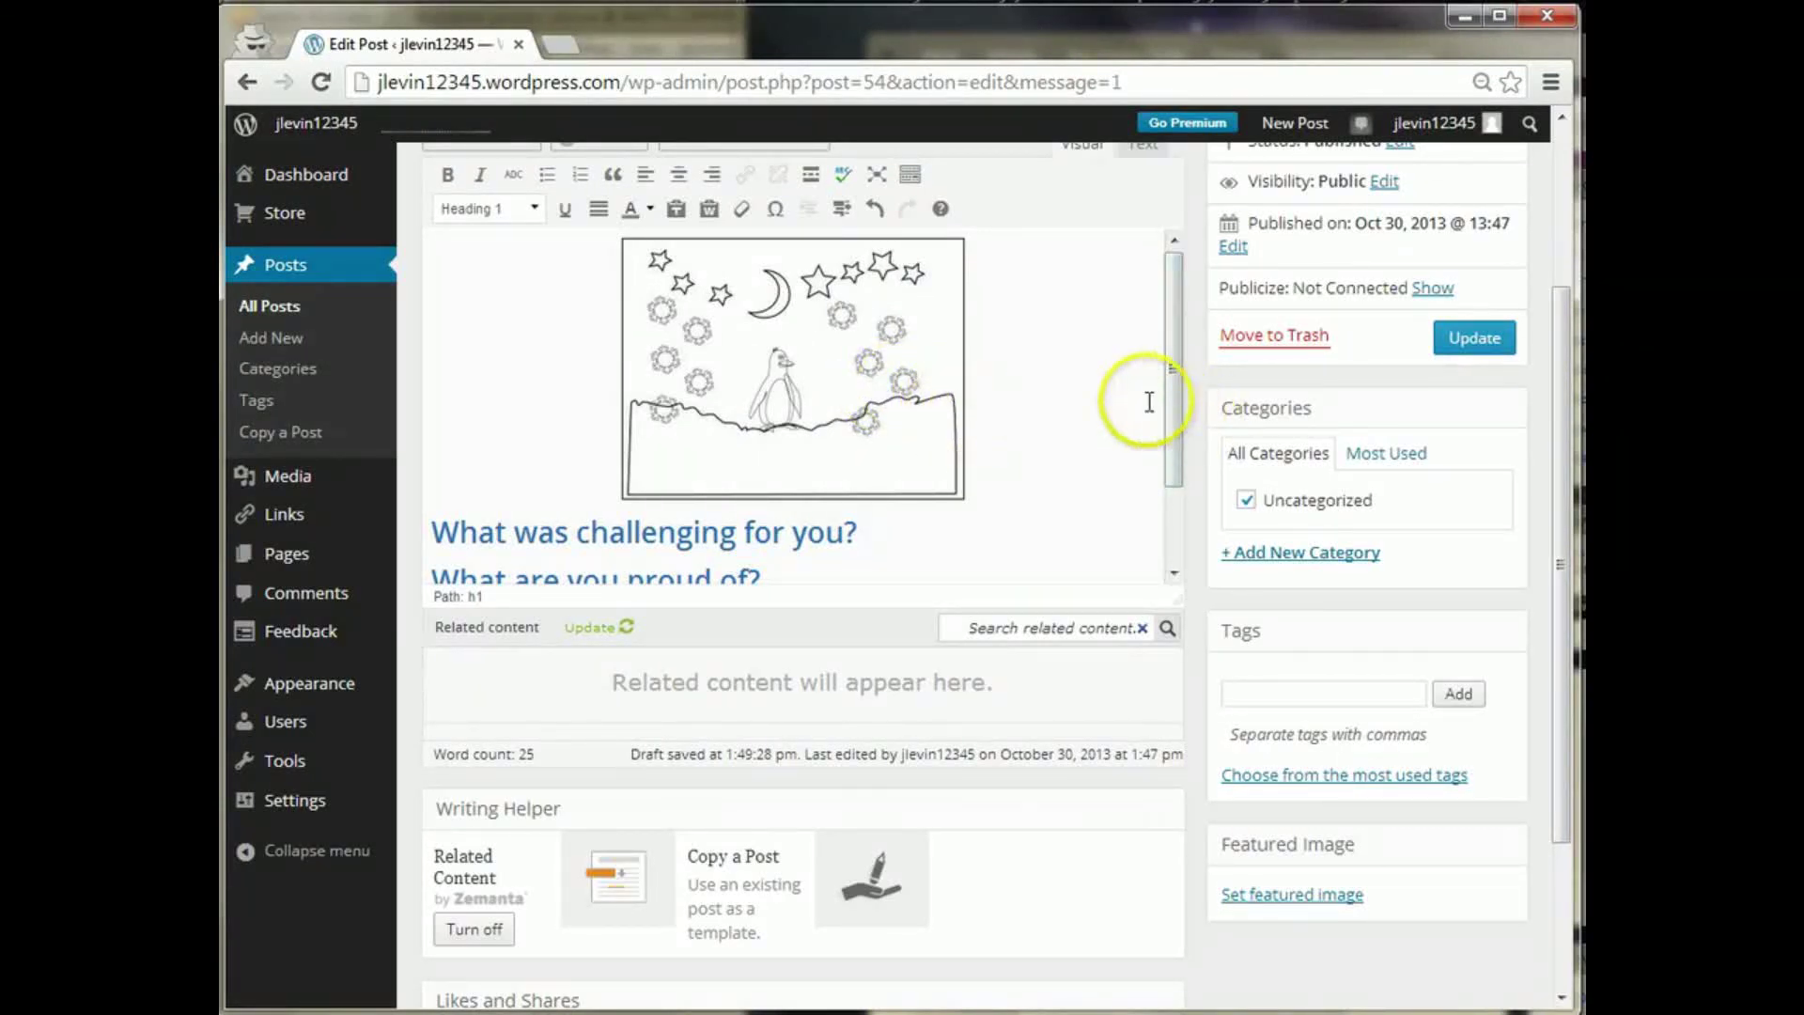
{"action": "scroll", "coordinate": [817, 508], "scroll_direction": "down", "scroll_amount": 3}
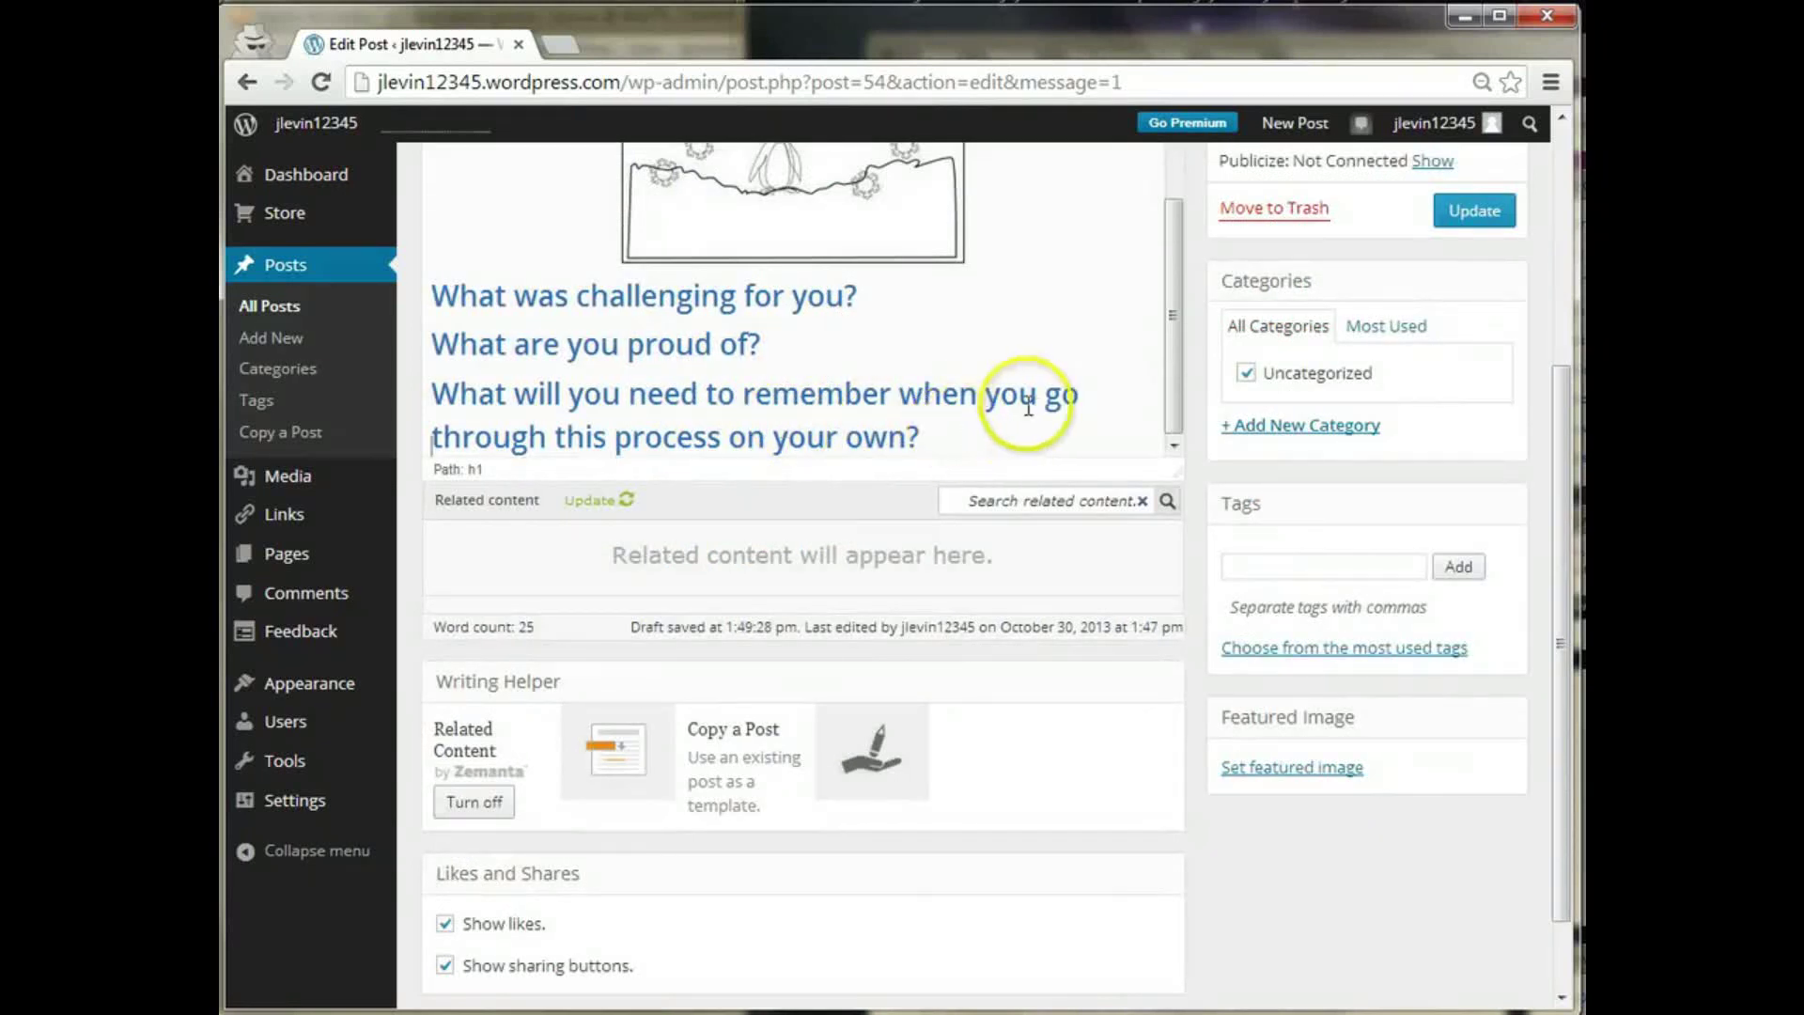
{"action": "scroll", "coordinate": [874, 396], "scroll_direction": "up", "scroll_amount": 1}
{"action": "scroll", "coordinate": [874, 397], "scroll_direction": "up", "scroll_amount": 4}
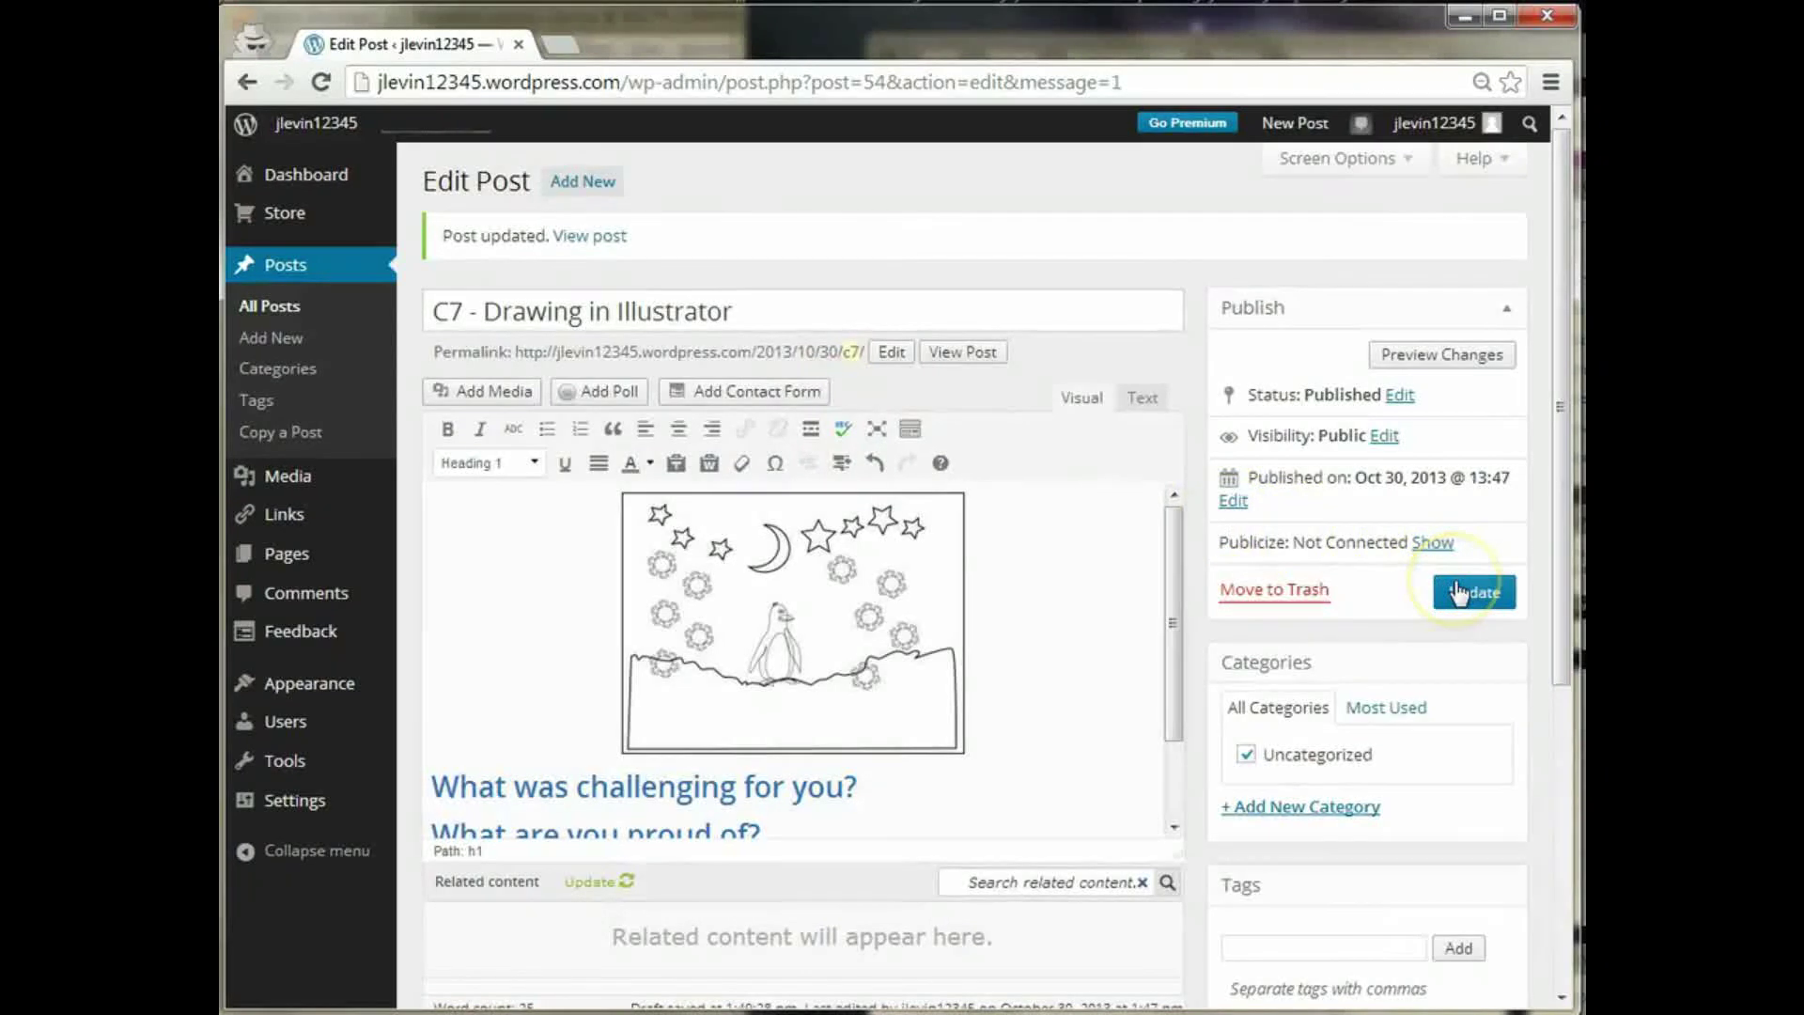
{"action": "left_click", "coordinate": [1459, 592]}
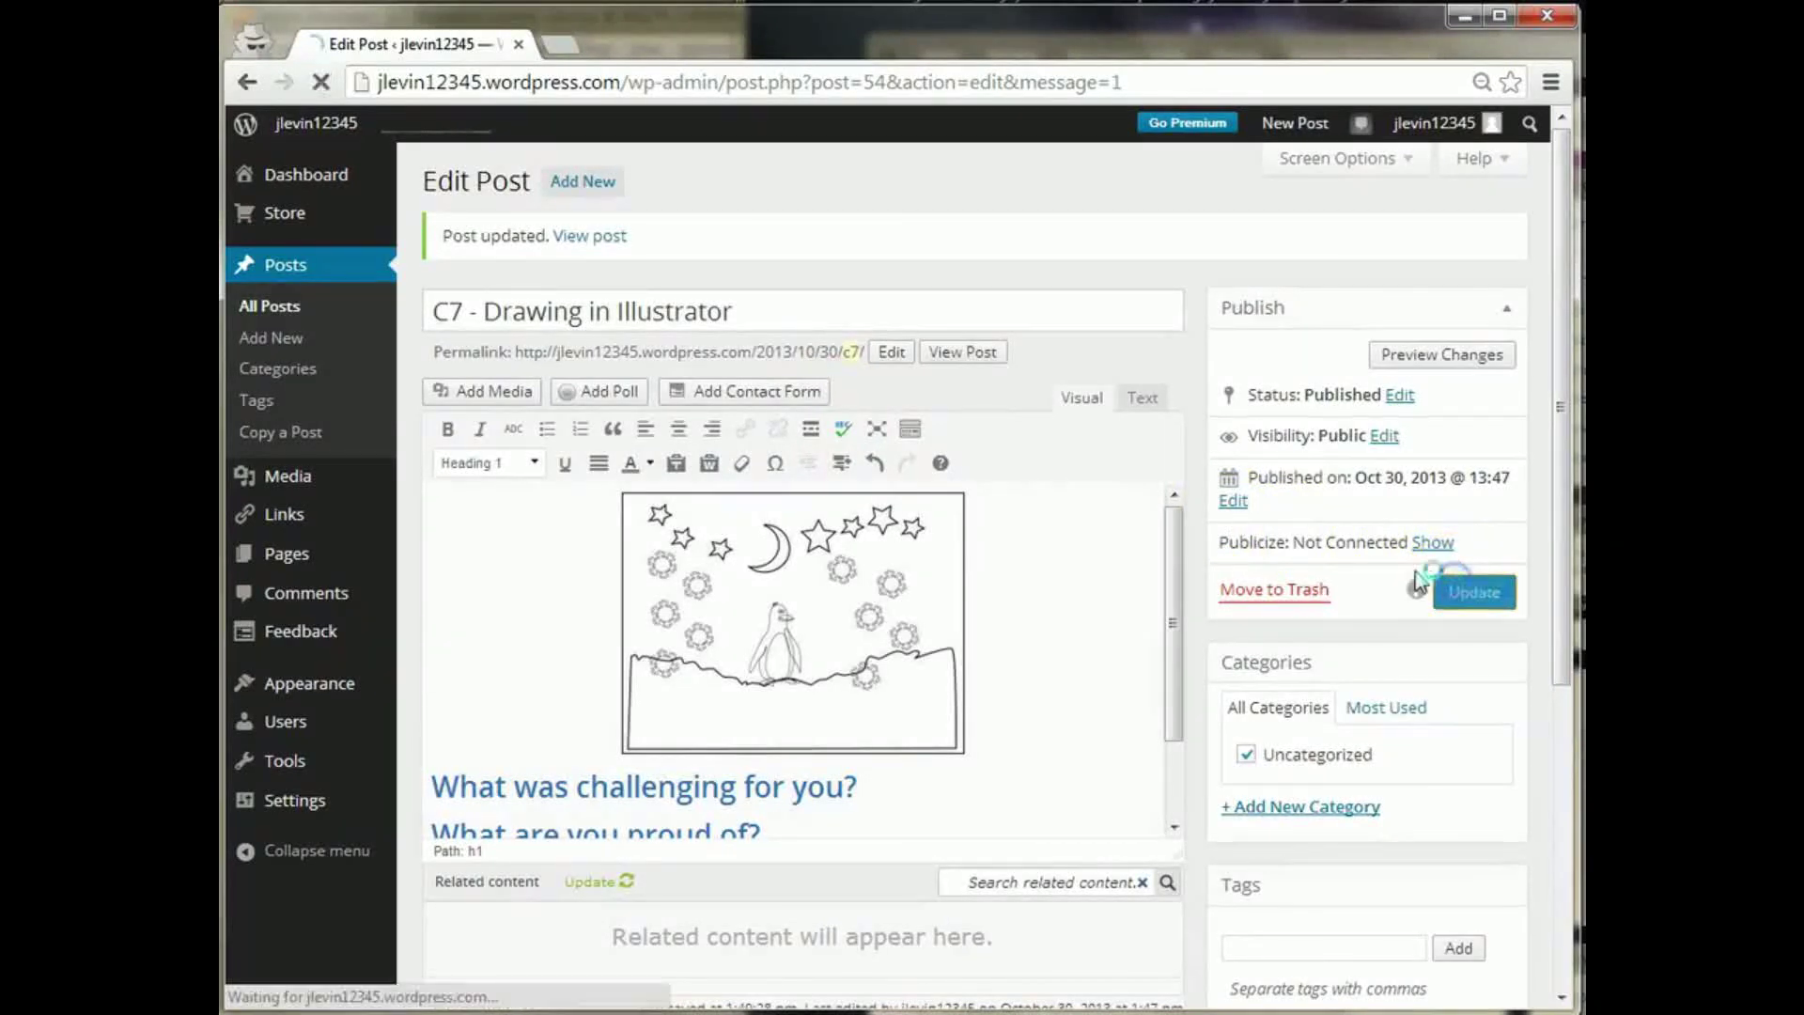
{"action": "left_click", "coordinate": [591, 242]}
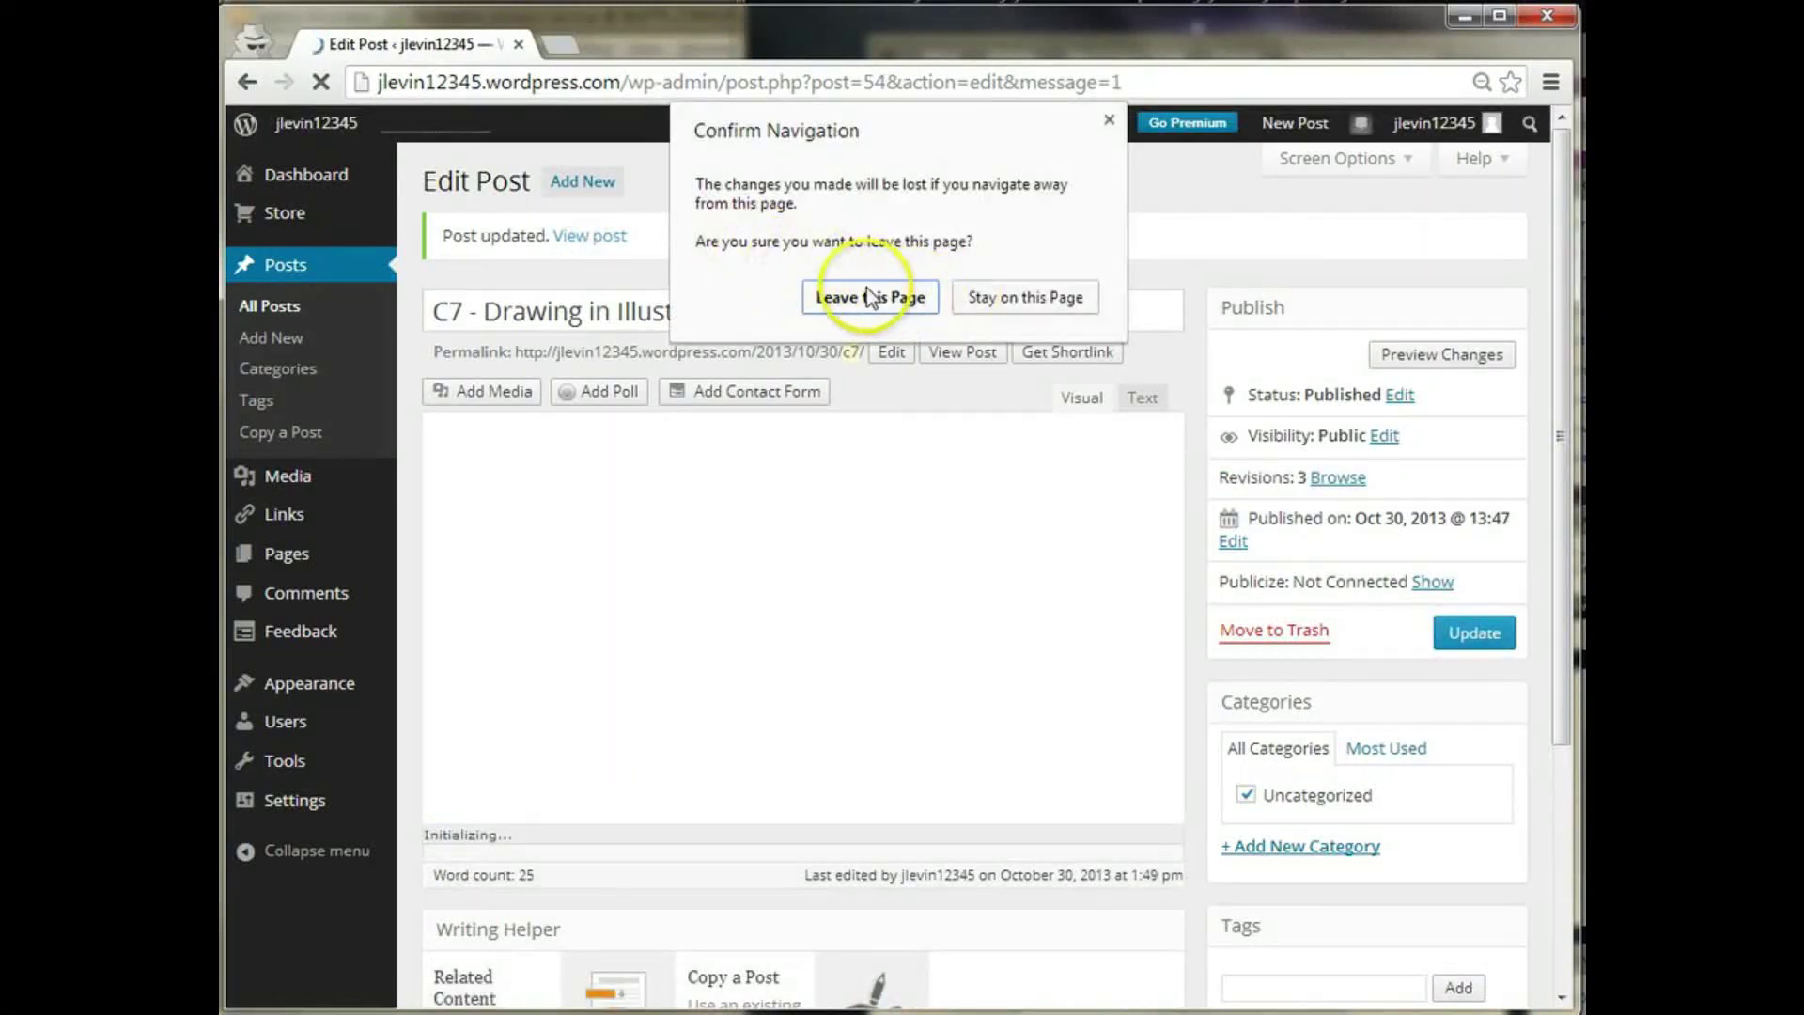
{"action": "left_click", "coordinate": [866, 297]}
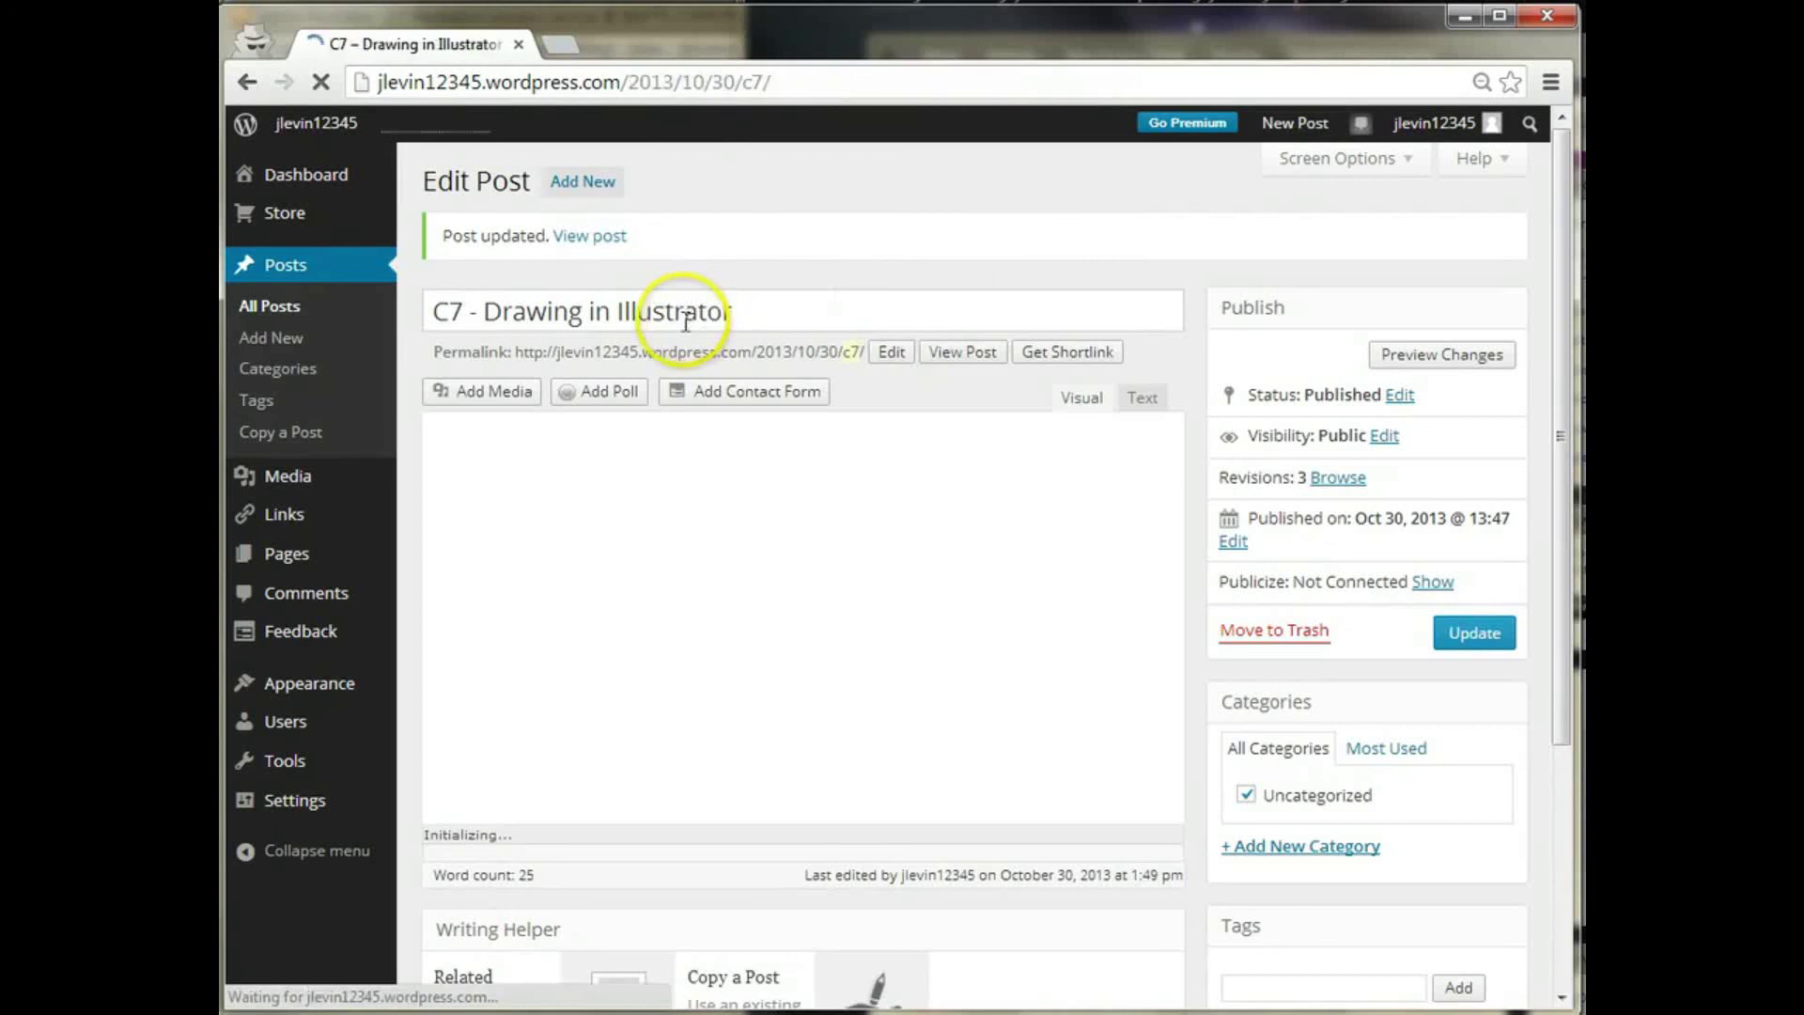
Step: Review the published post's title, centered drawing and three reflection questions
{"action": "scroll", "coordinate": [686, 324], "scroll_direction": "down", "scroll_amount": 4}
{"action": "scroll", "coordinate": [684, 343], "scroll_direction": "up", "scroll_amount": 1}
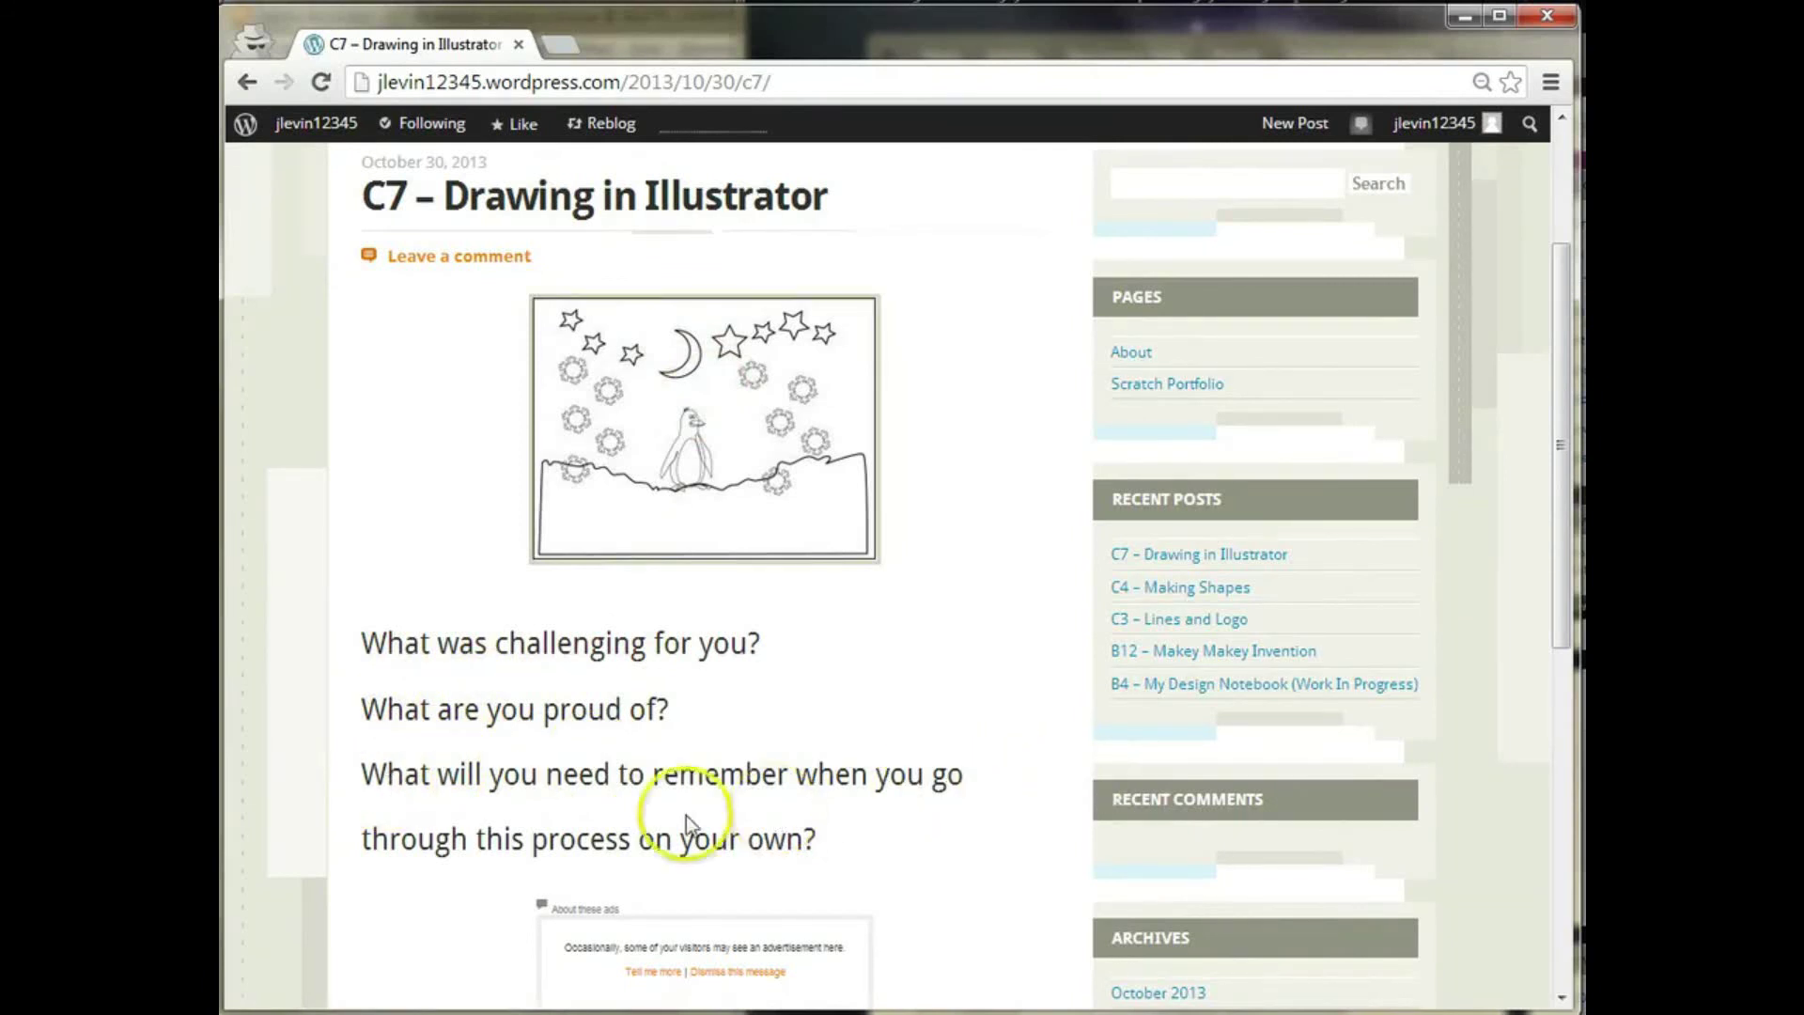
{"action": "left_click_drag", "start_coordinate": [832, 836], "coordinate": [380, 637]}
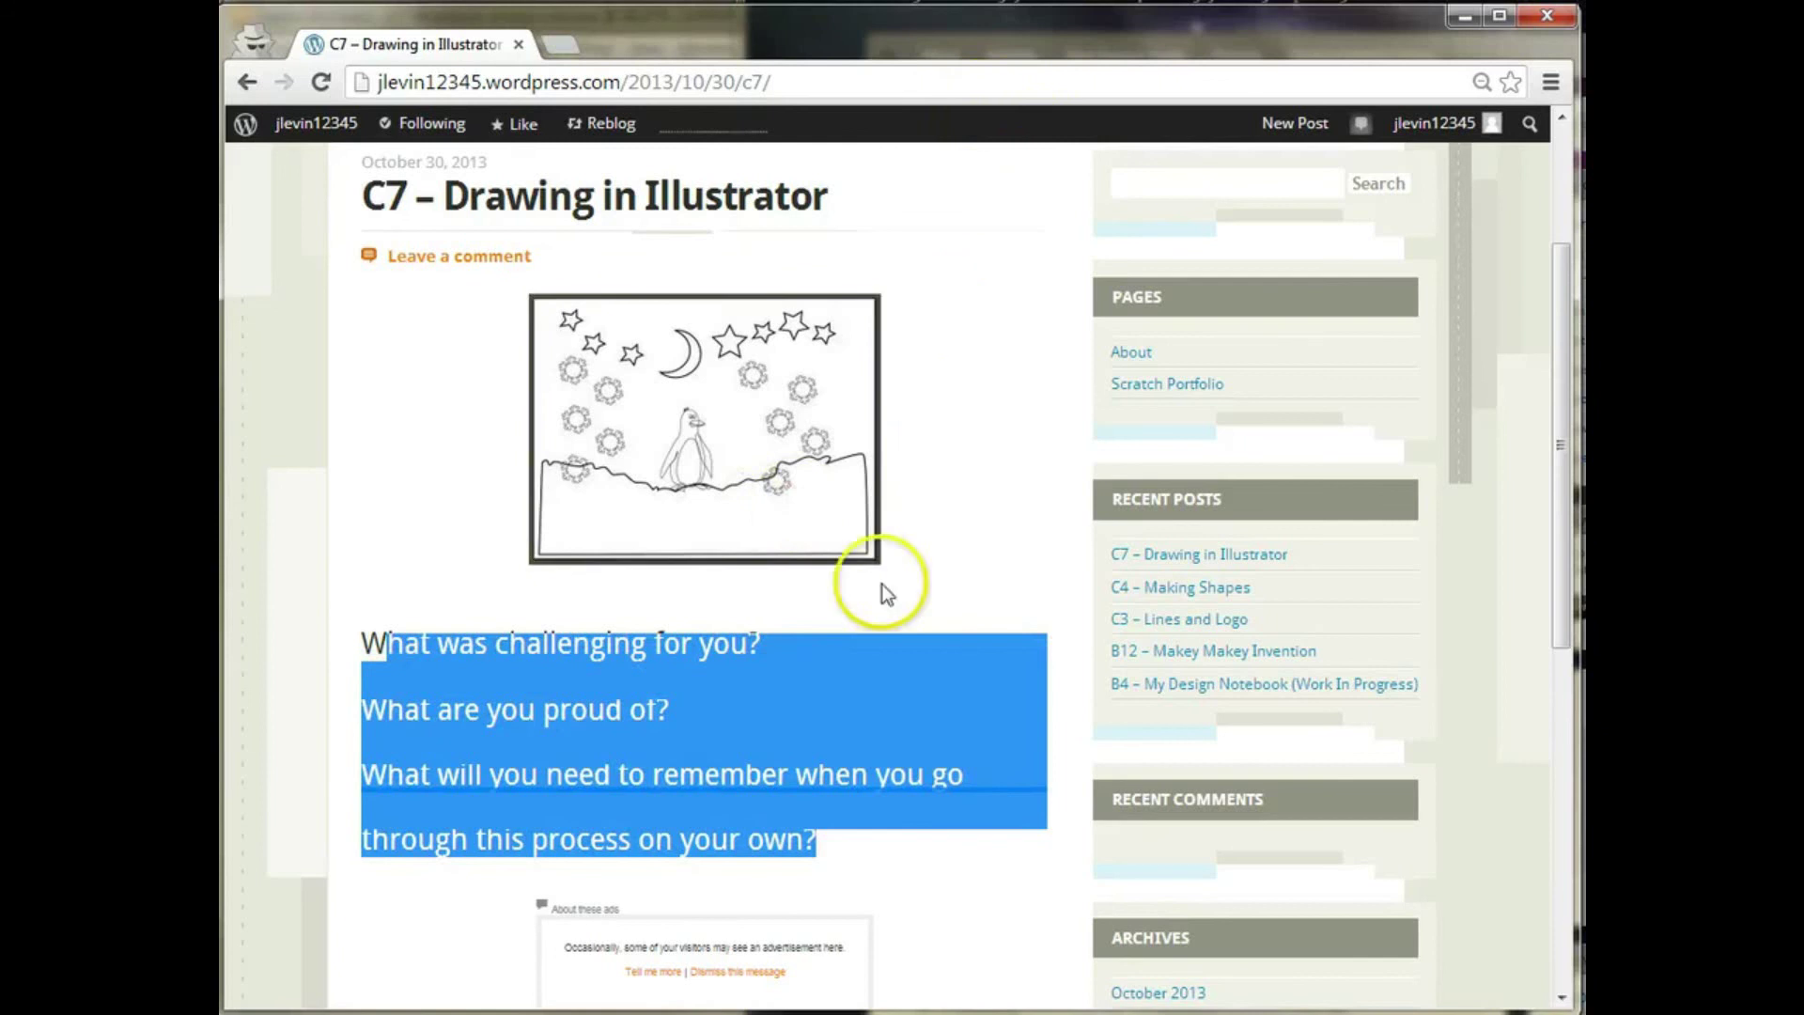
{"action": "scroll", "coordinate": [898, 564], "scroll_direction": "up", "scroll_amount": 3}
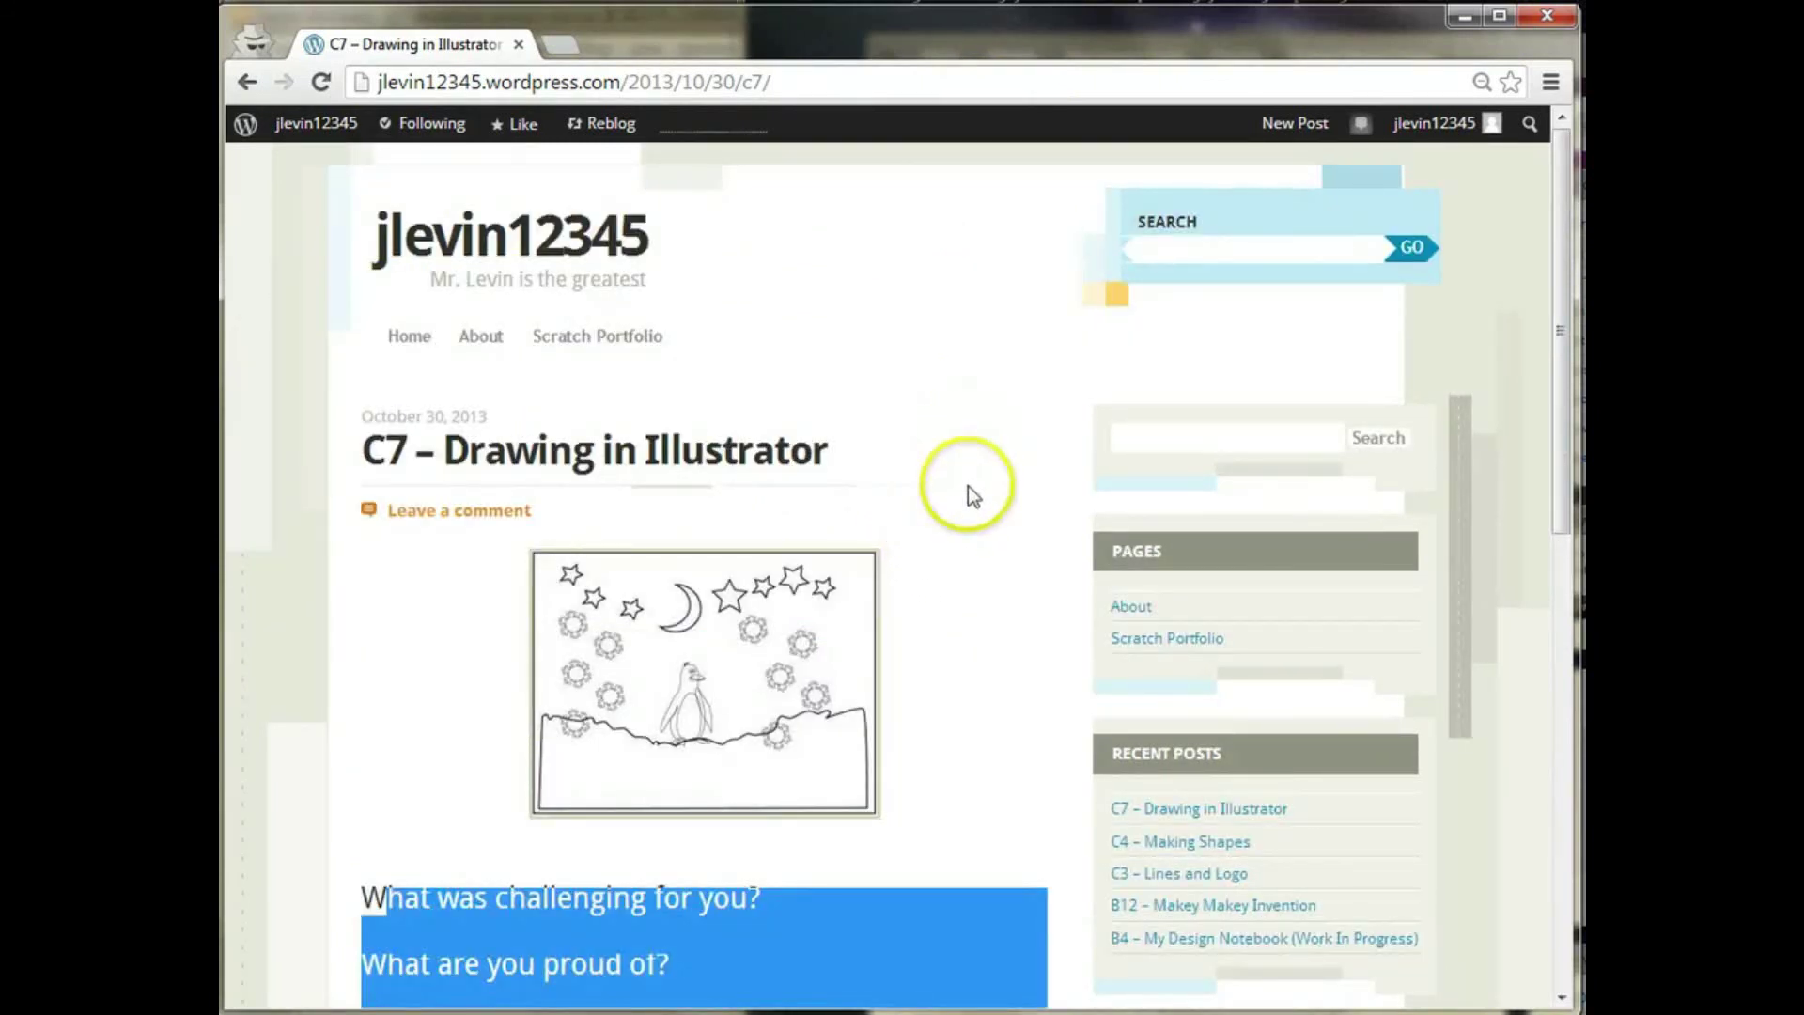
{"action": "left_click", "coordinate": [491, 435]}
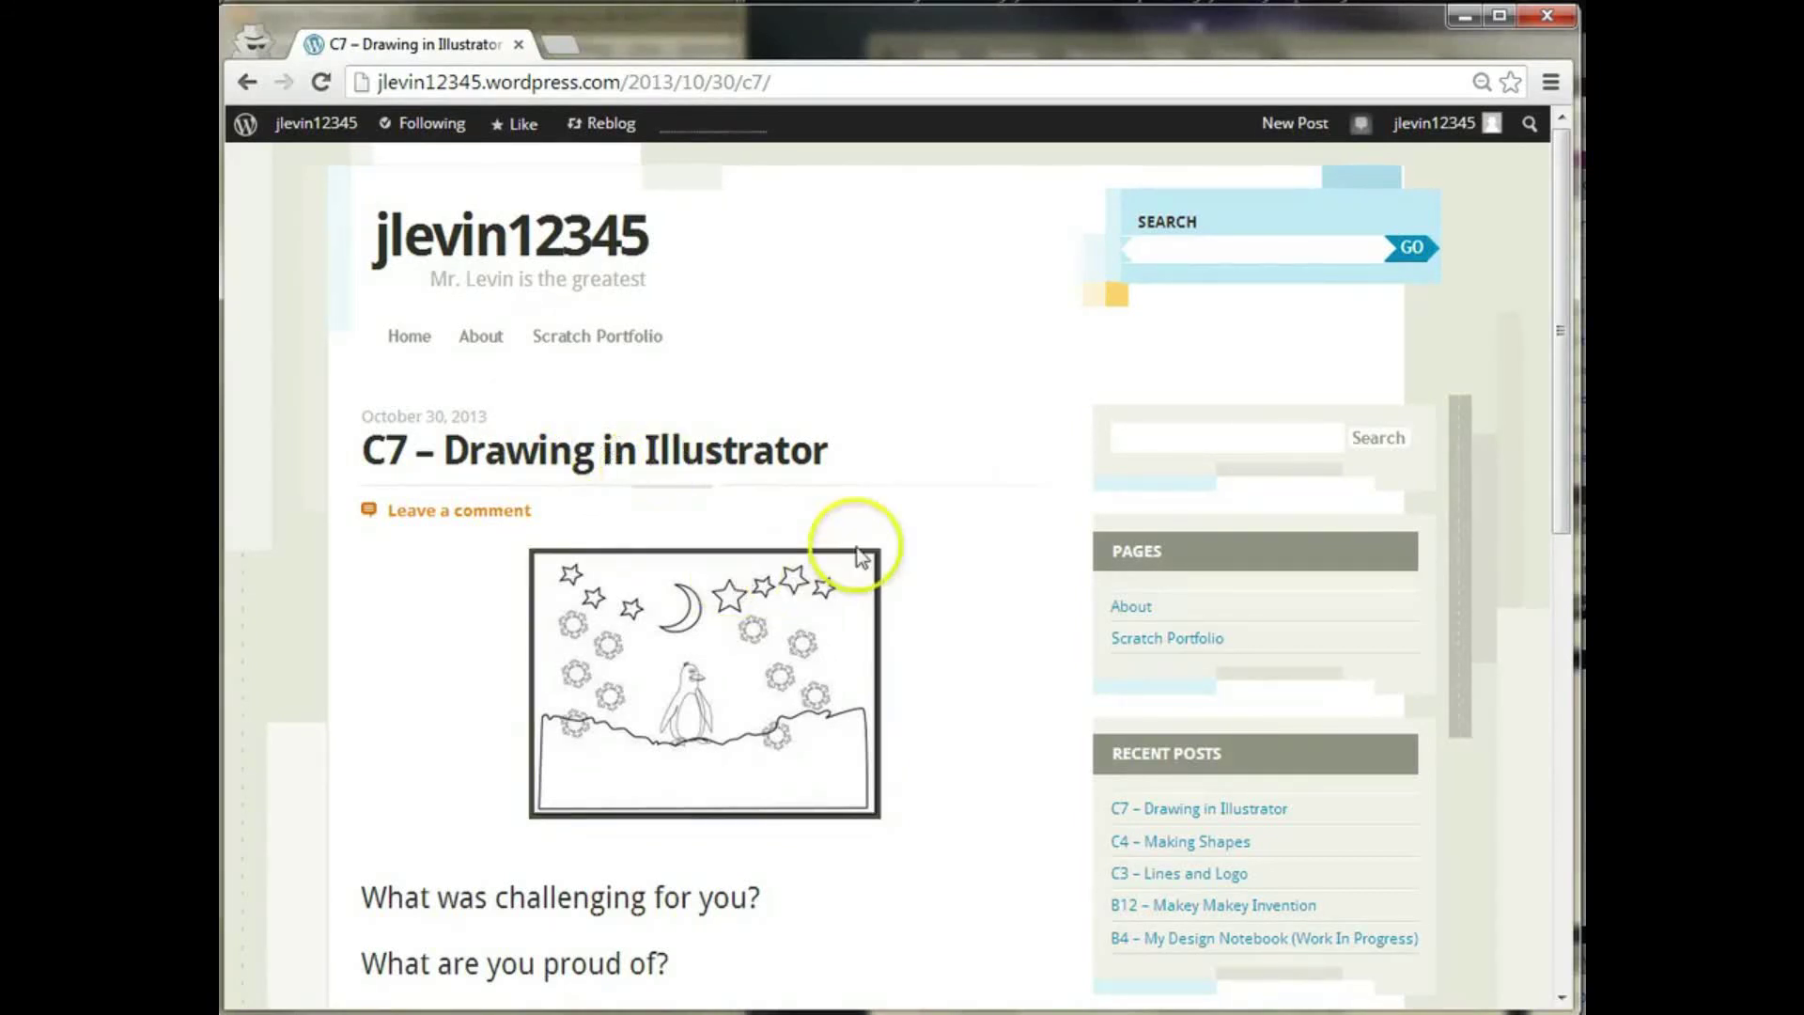
{"action": "left_click", "coordinate": [730, 663]}
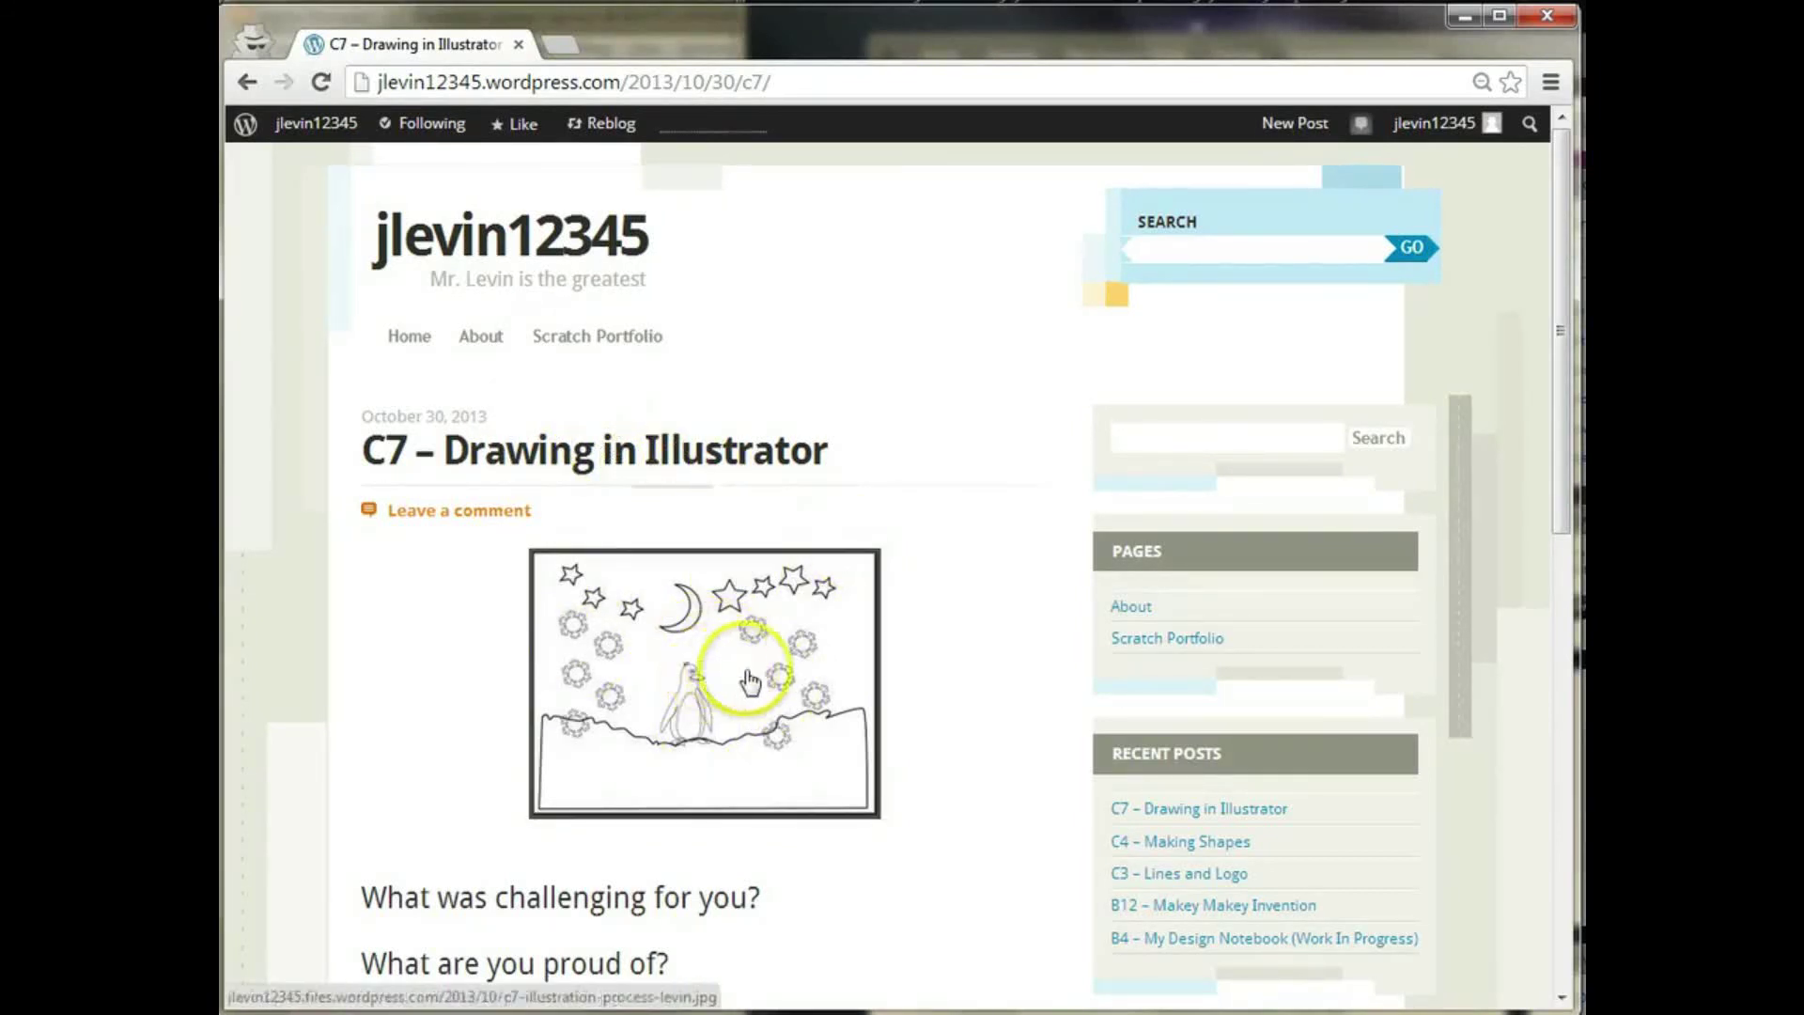